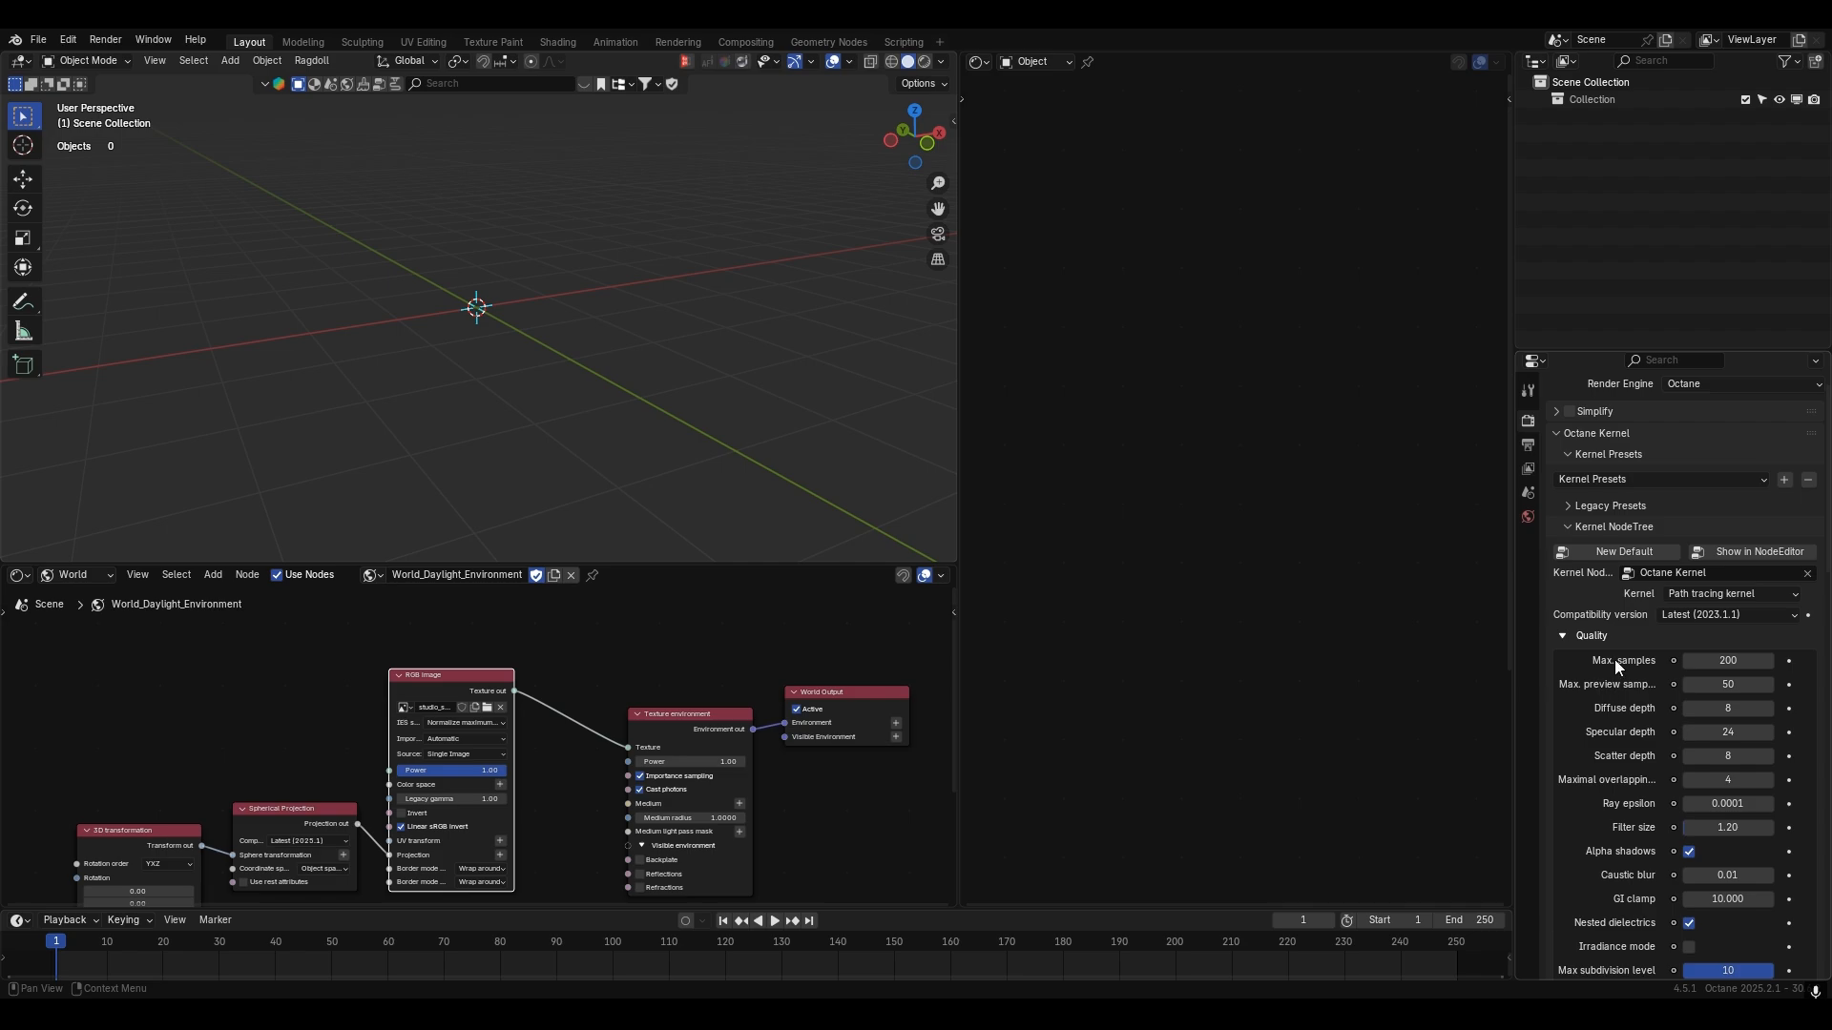
- Set the Octane kernel's filter size to 1.00 in the Quality settings
scroll(1620, 718, down, 2)
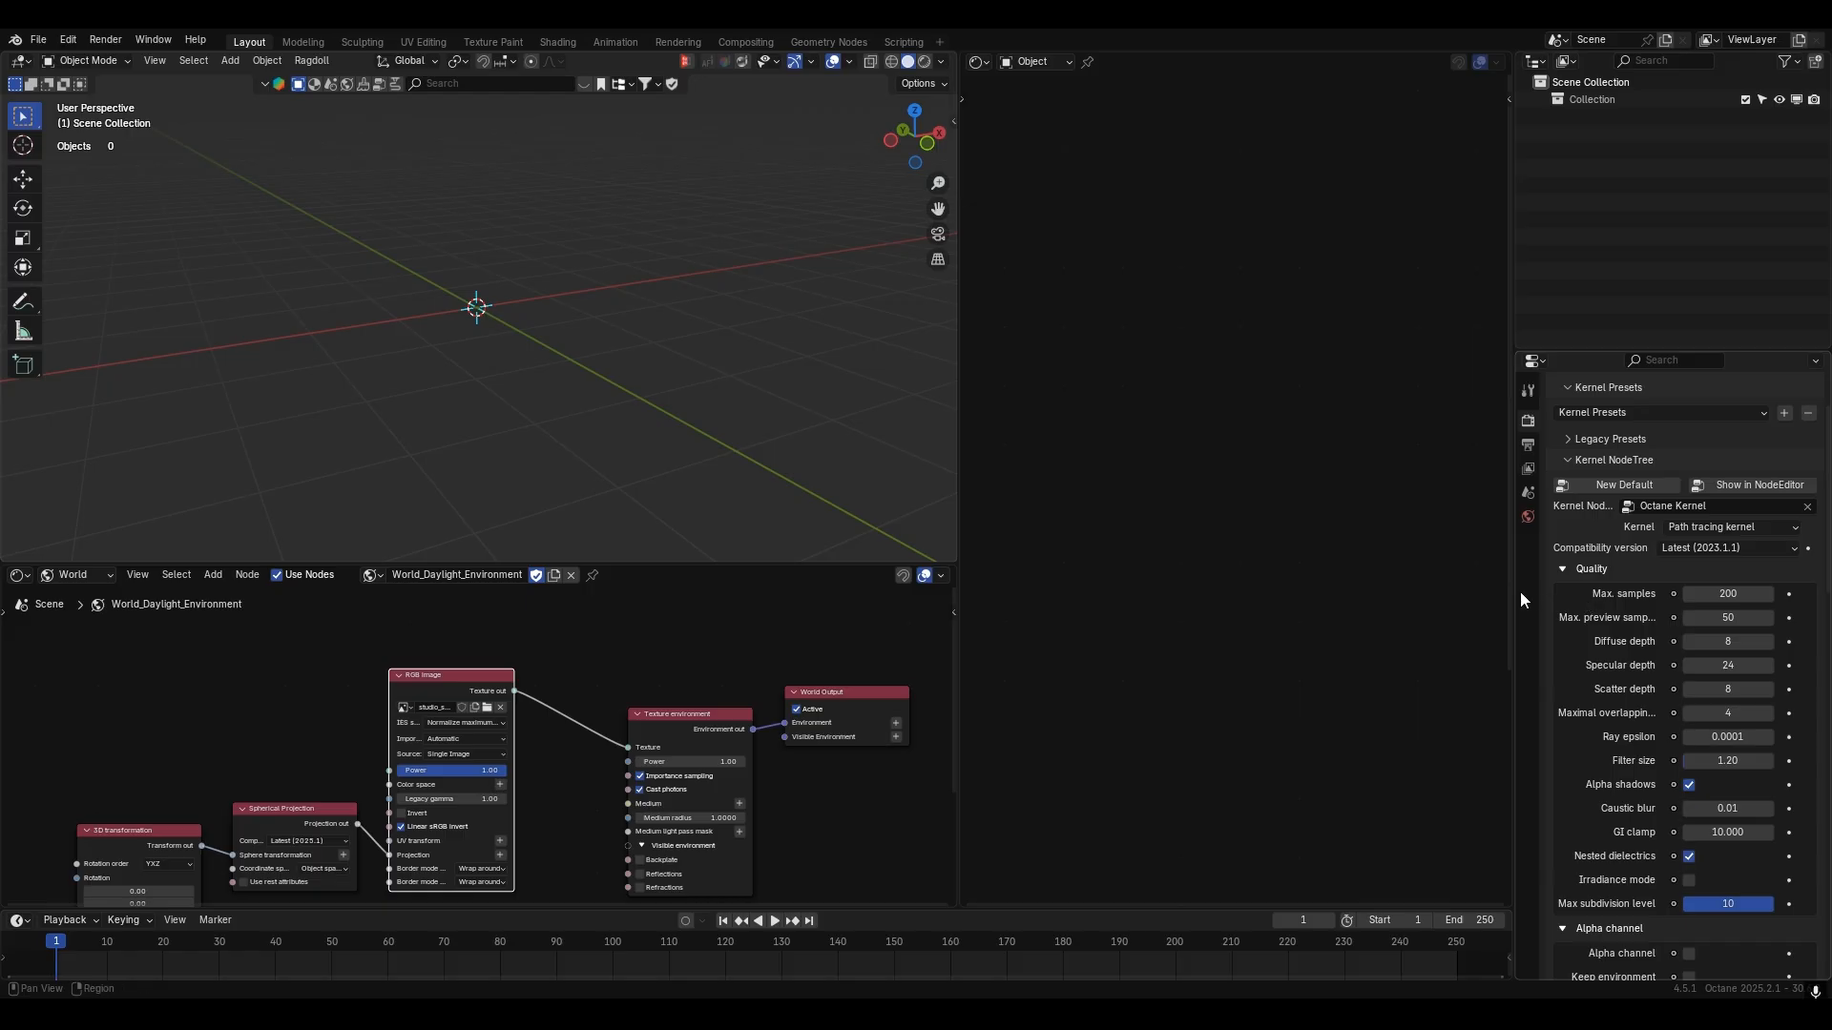
click(1730, 764)
text(1)
key(Return)
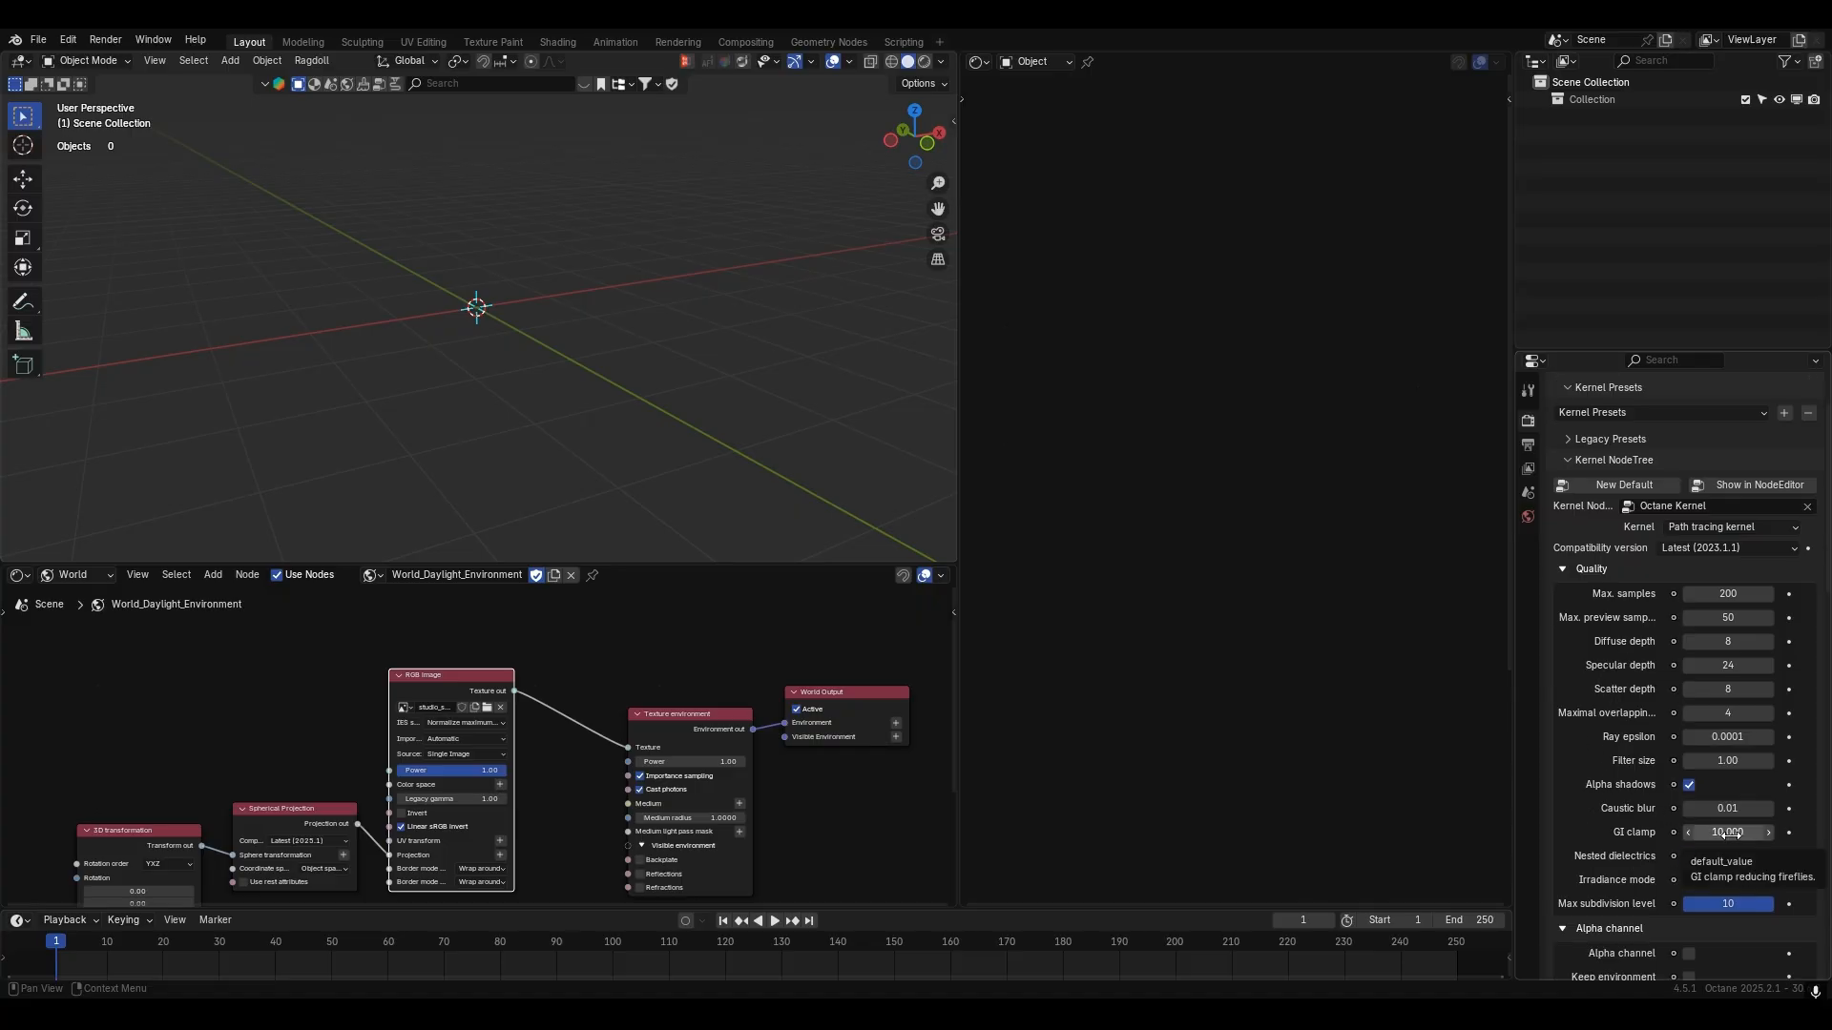
- Set the adaptive sampling noise threshold to 0.02 in the Octane kernel settings
scroll(1731, 855, down, 5)
scroll(1641, 744, down, 12)
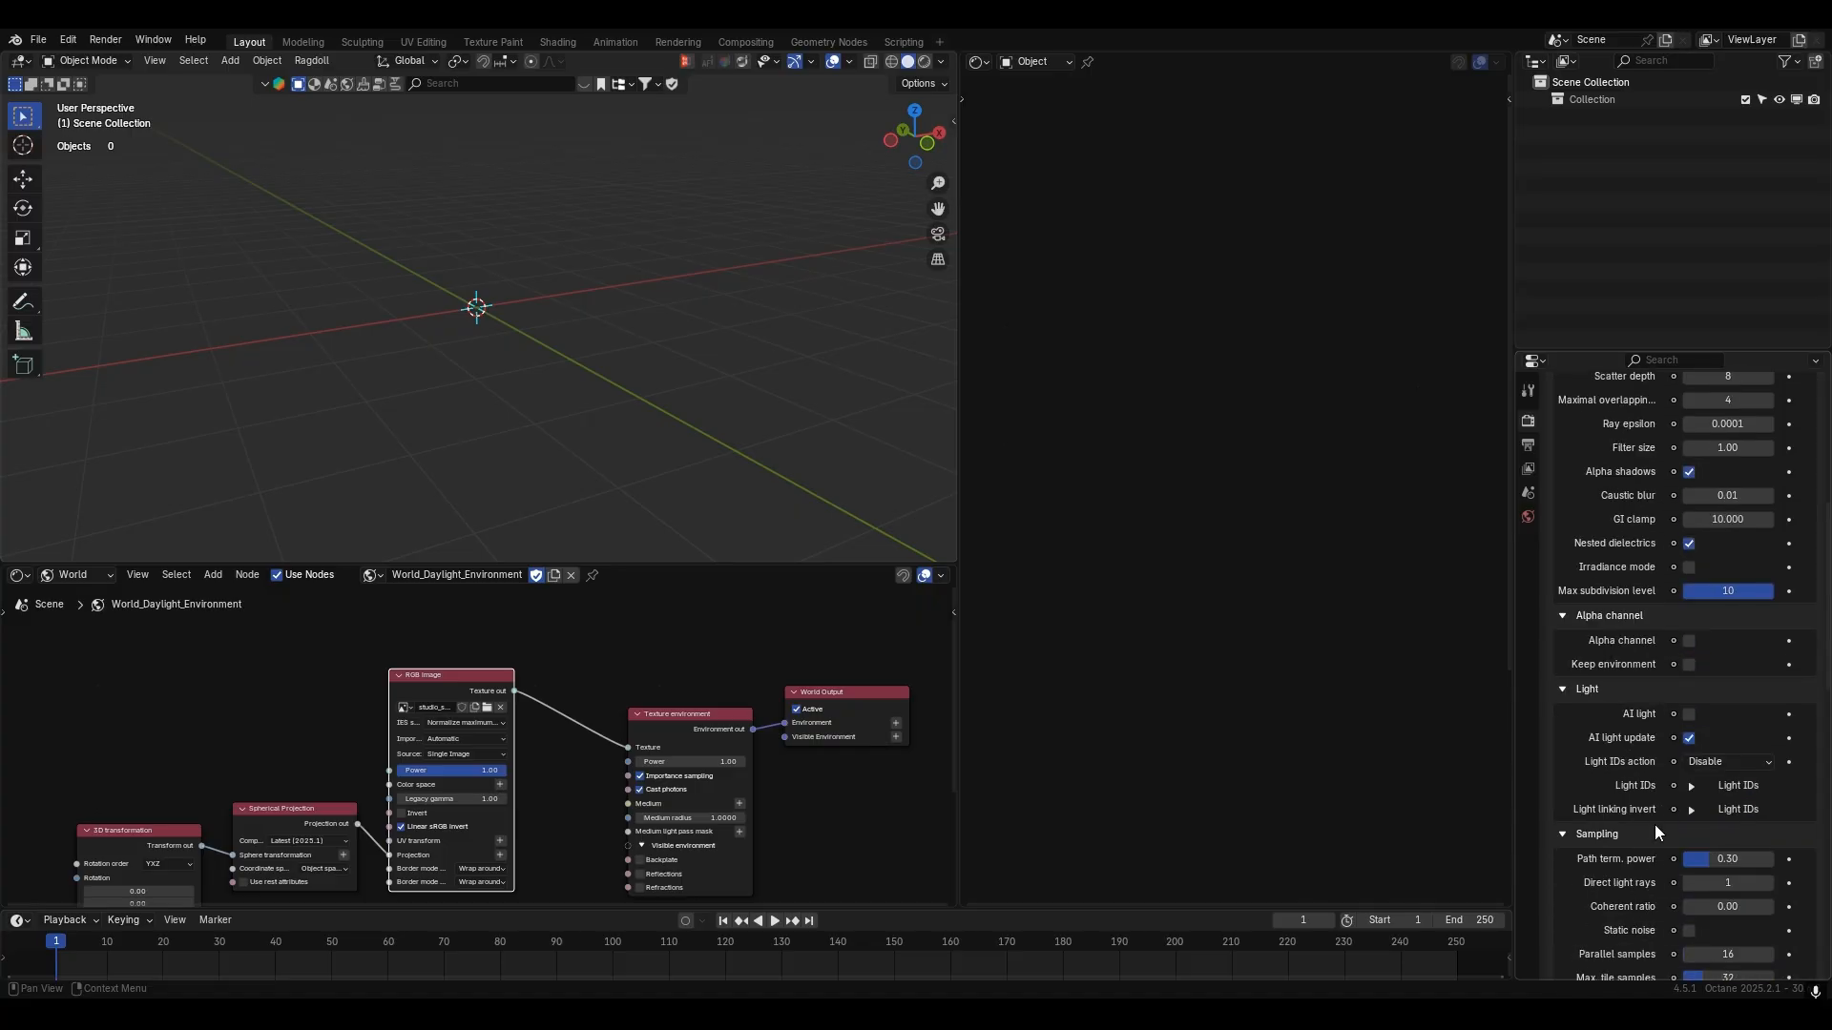
scroll(1622, 725, down, 1)
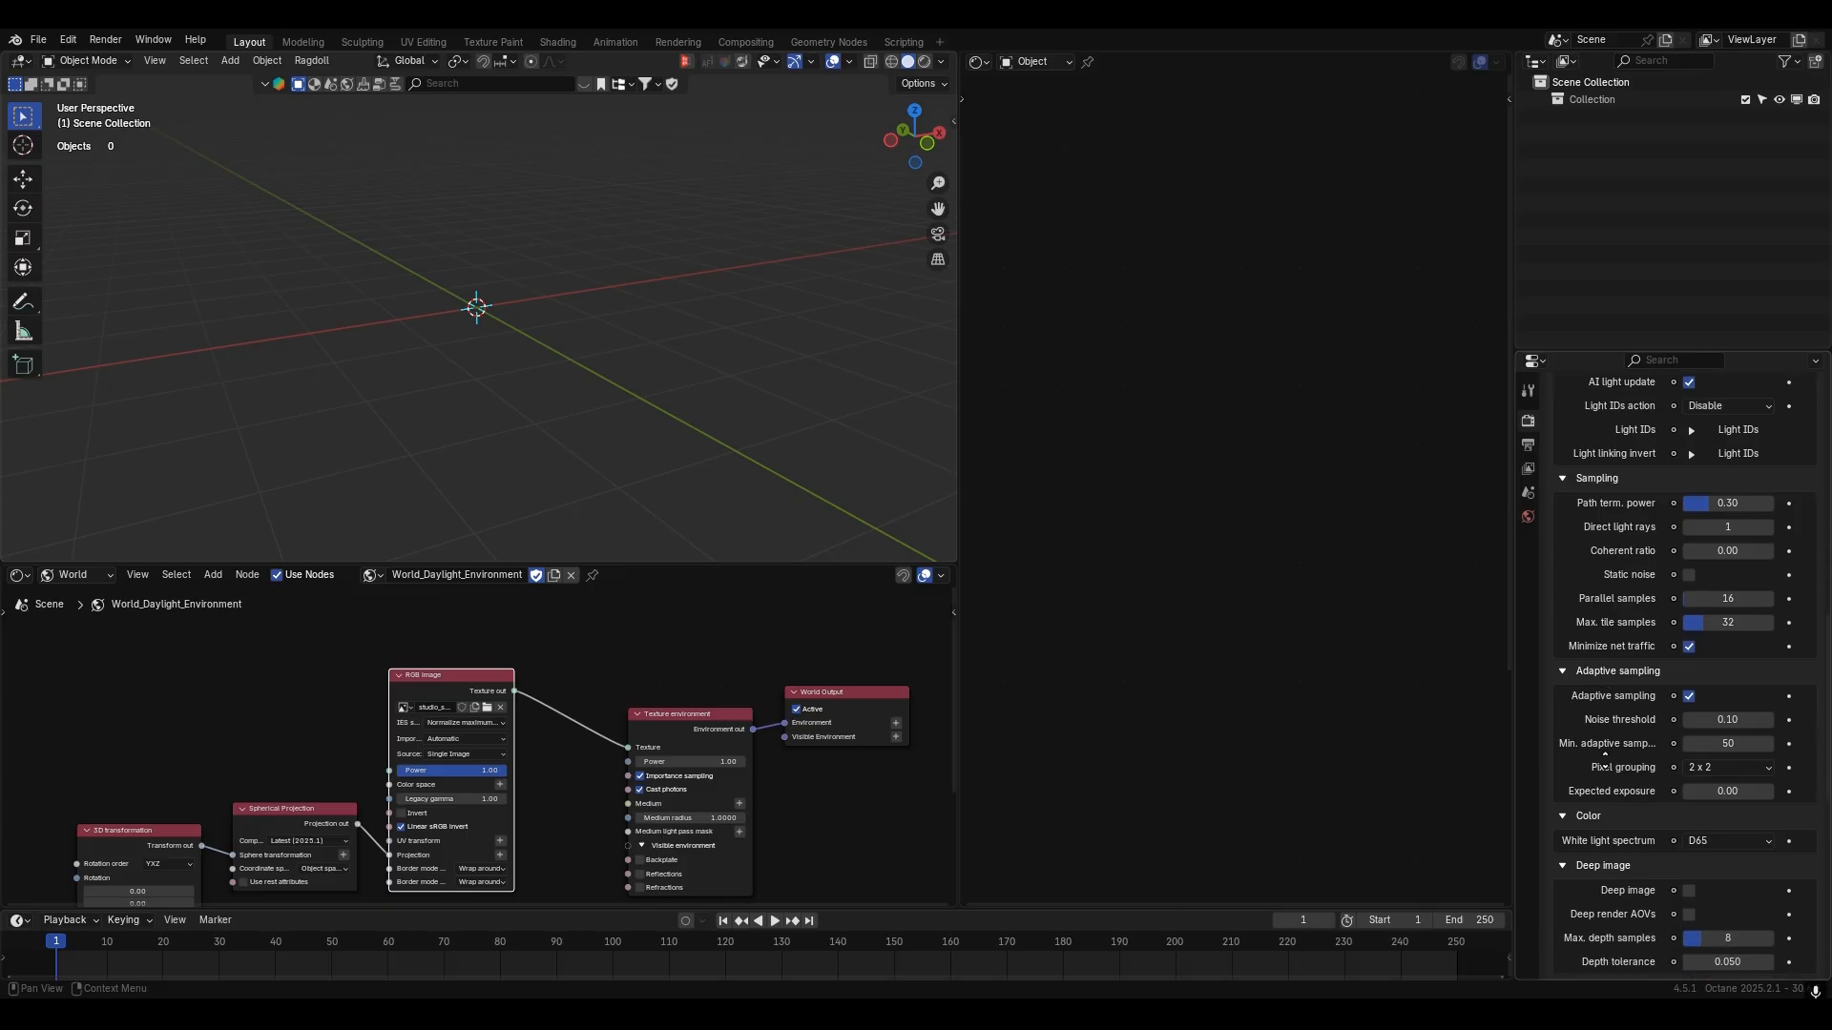
click(1735, 724)
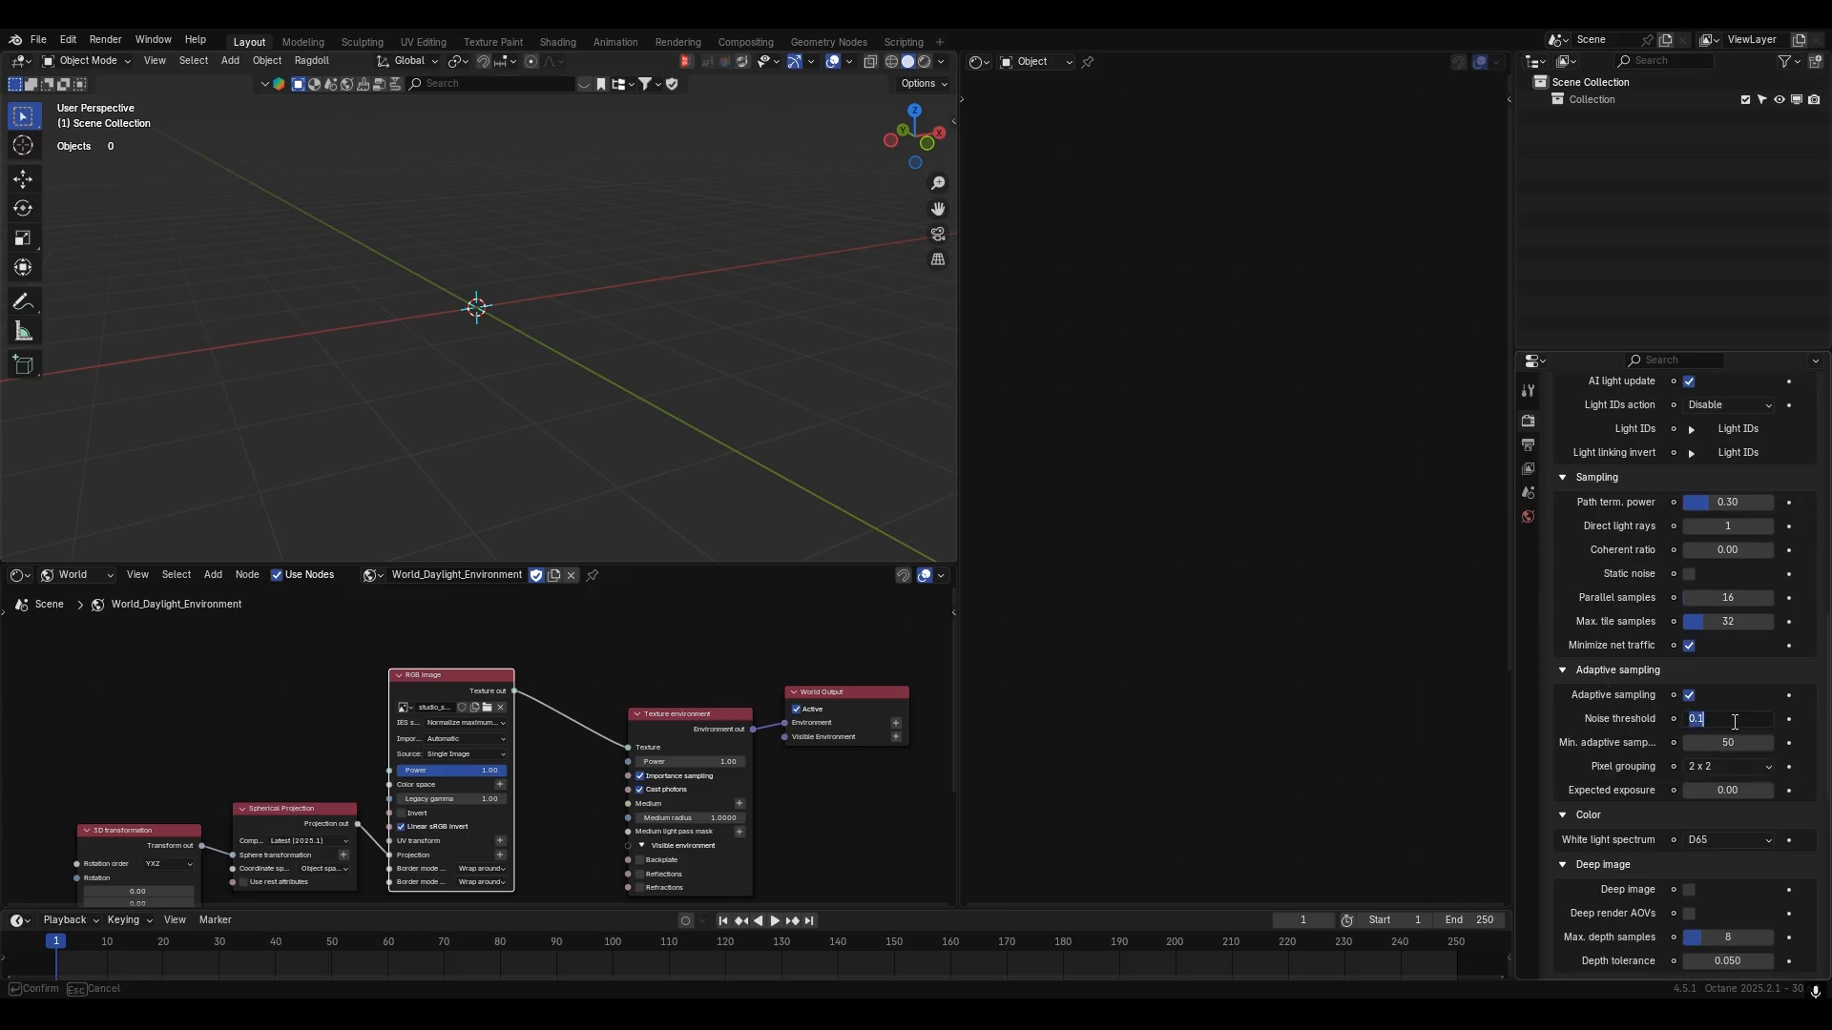
text(0.02)
key(Return)
scroll(1622, 687, up, 14)
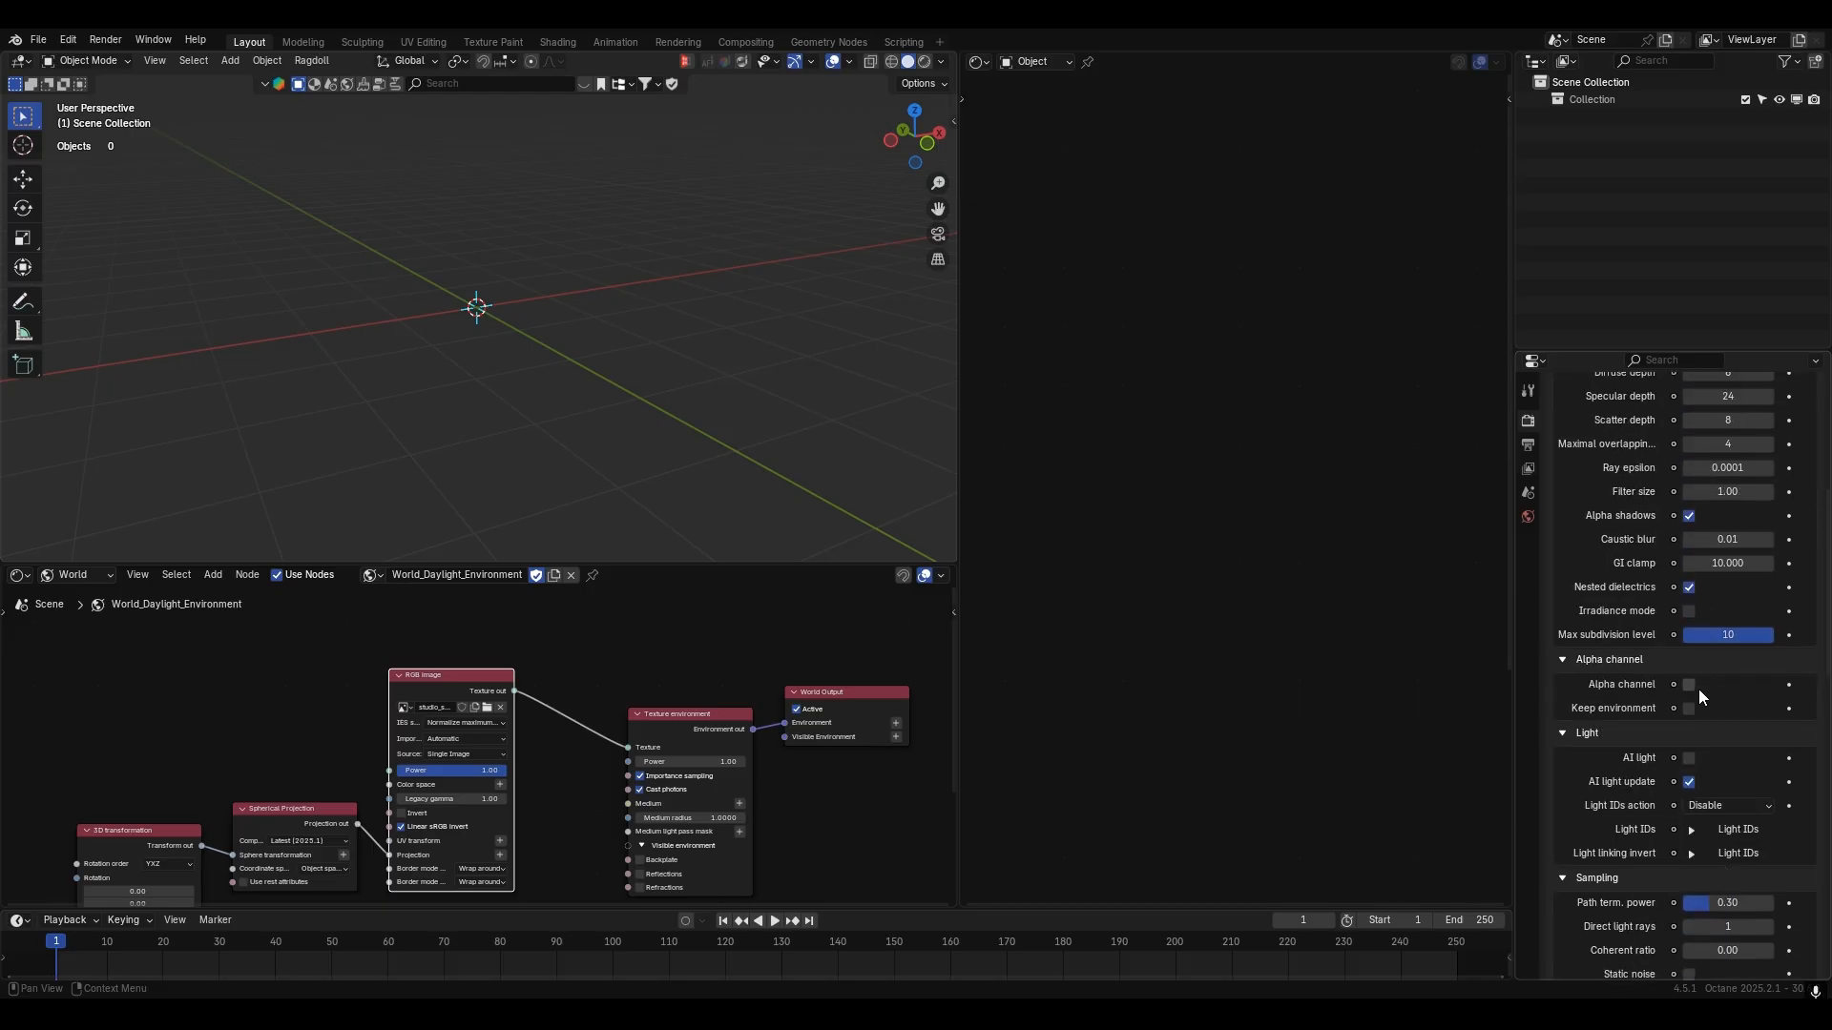
- Rename the existing scene collection "Collection" as "Planet"
double_click(1595, 94)
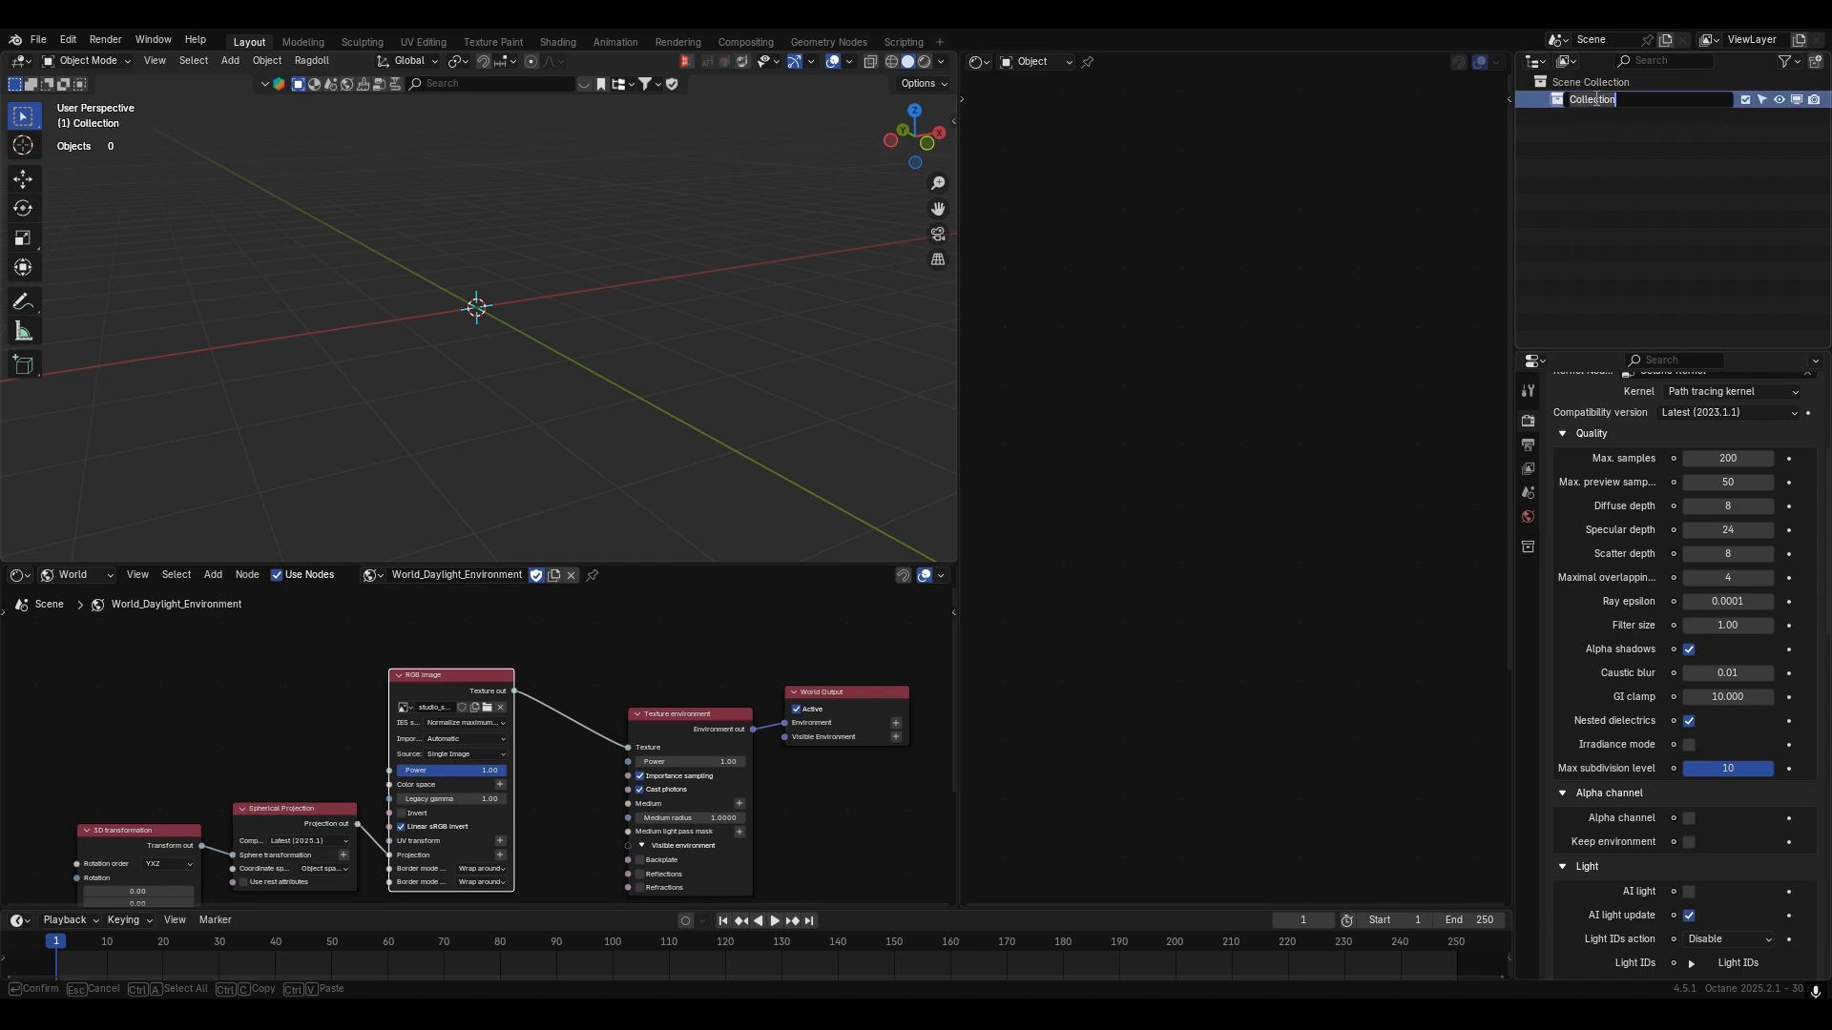
text(Planet)
key(Return)
- Add a cube mesh to the Planet collection at the world origin
key(shift+a)
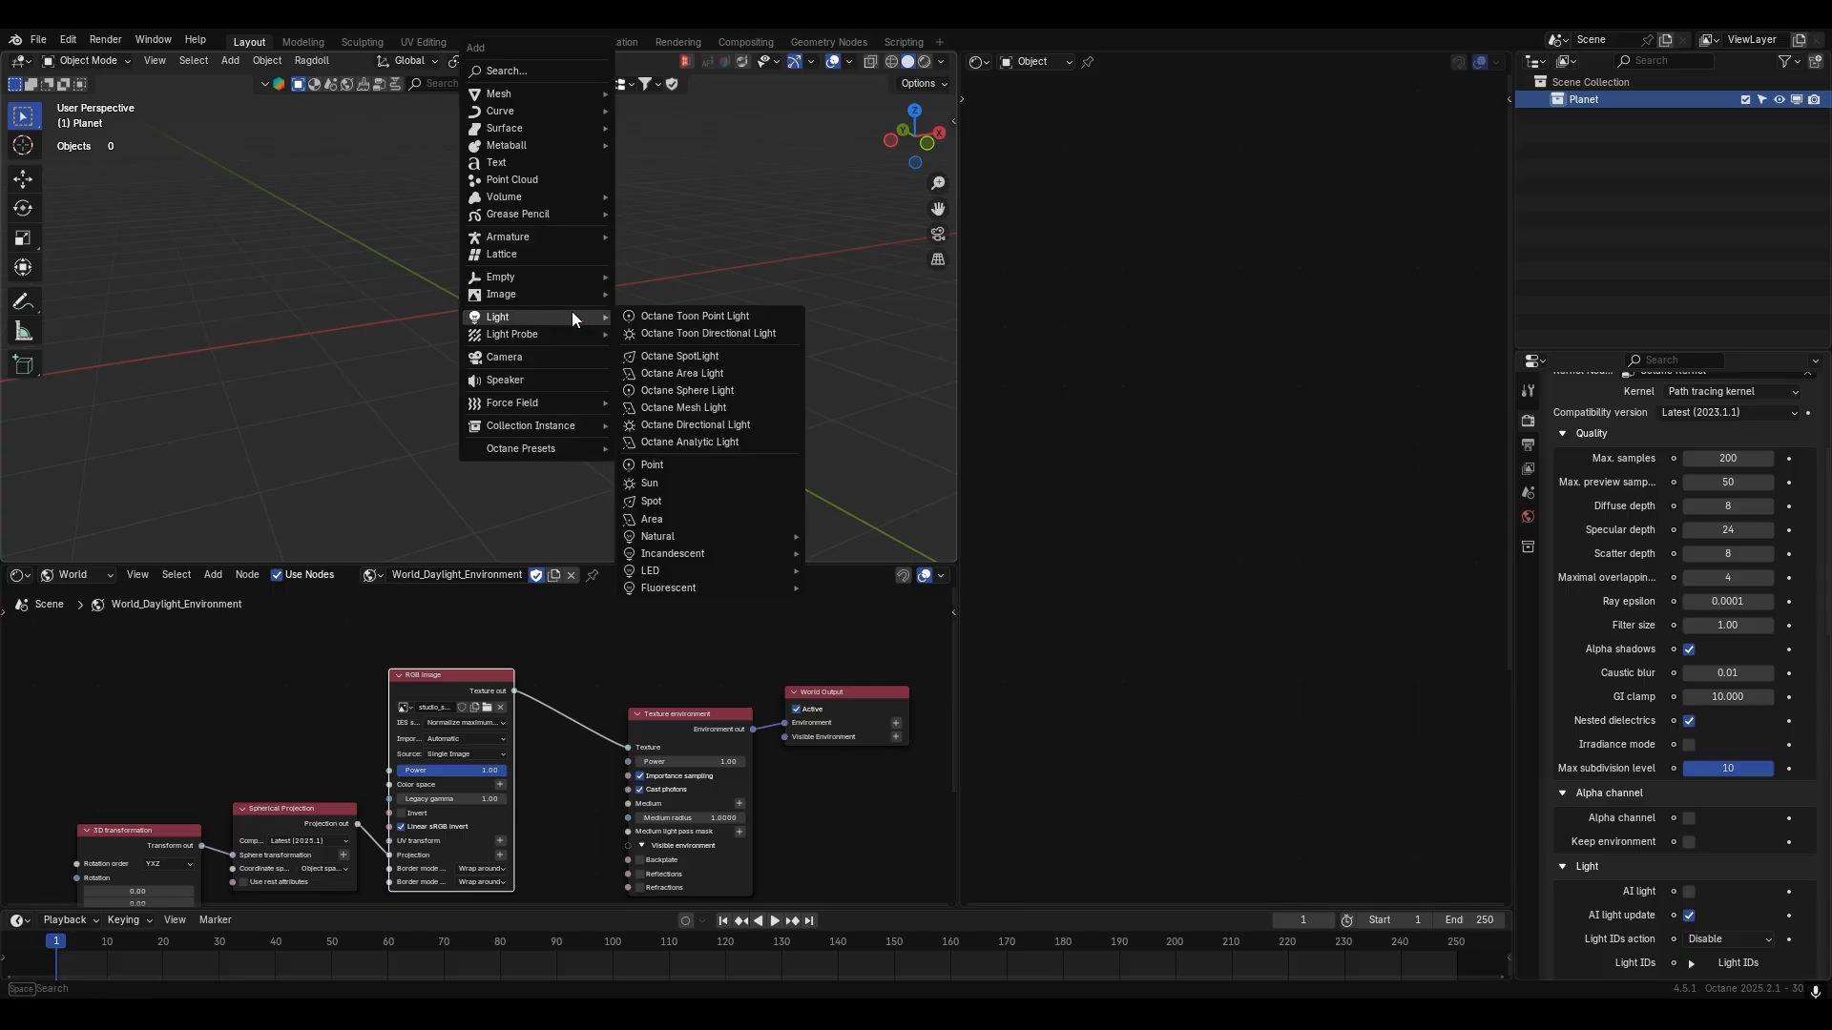
mouse_move(506, 93)
click(633, 110)
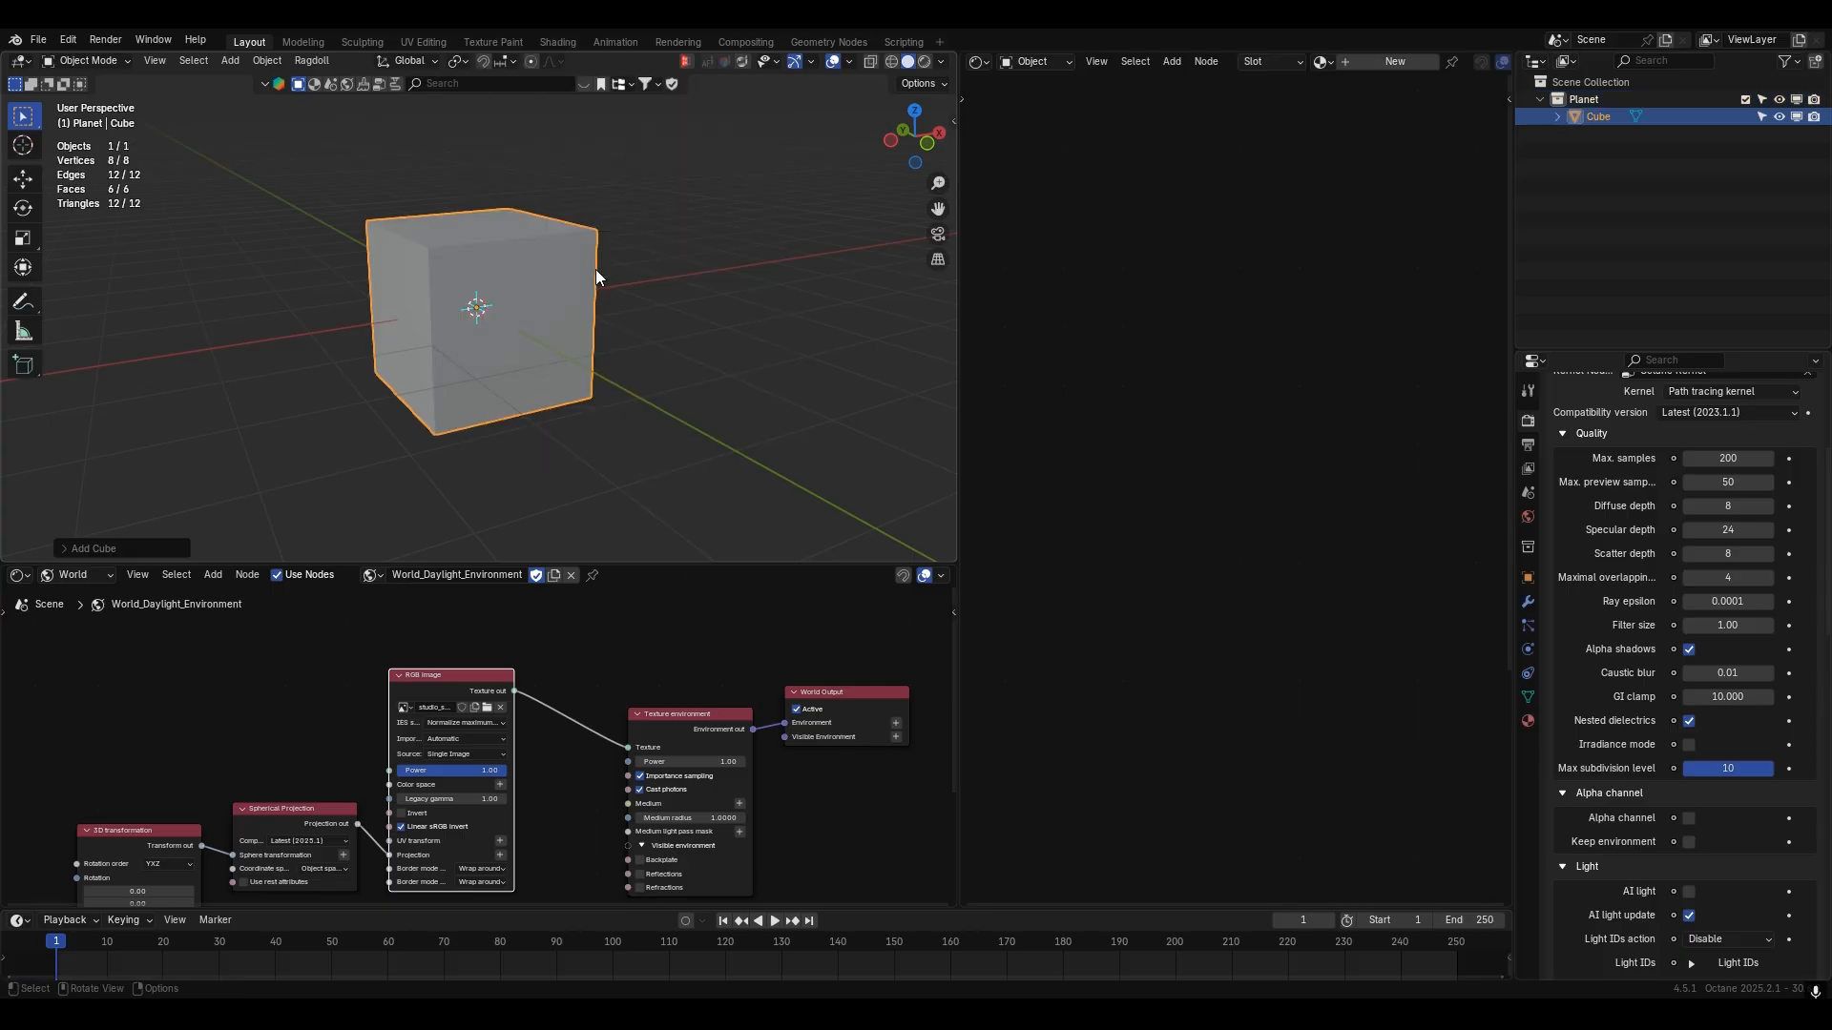
- Enter Edit Mode on the cube and subdivide all its faces with 70 cuts
click(111, 59)
click(104, 101)
right_click(378, 264)
click(446, 284)
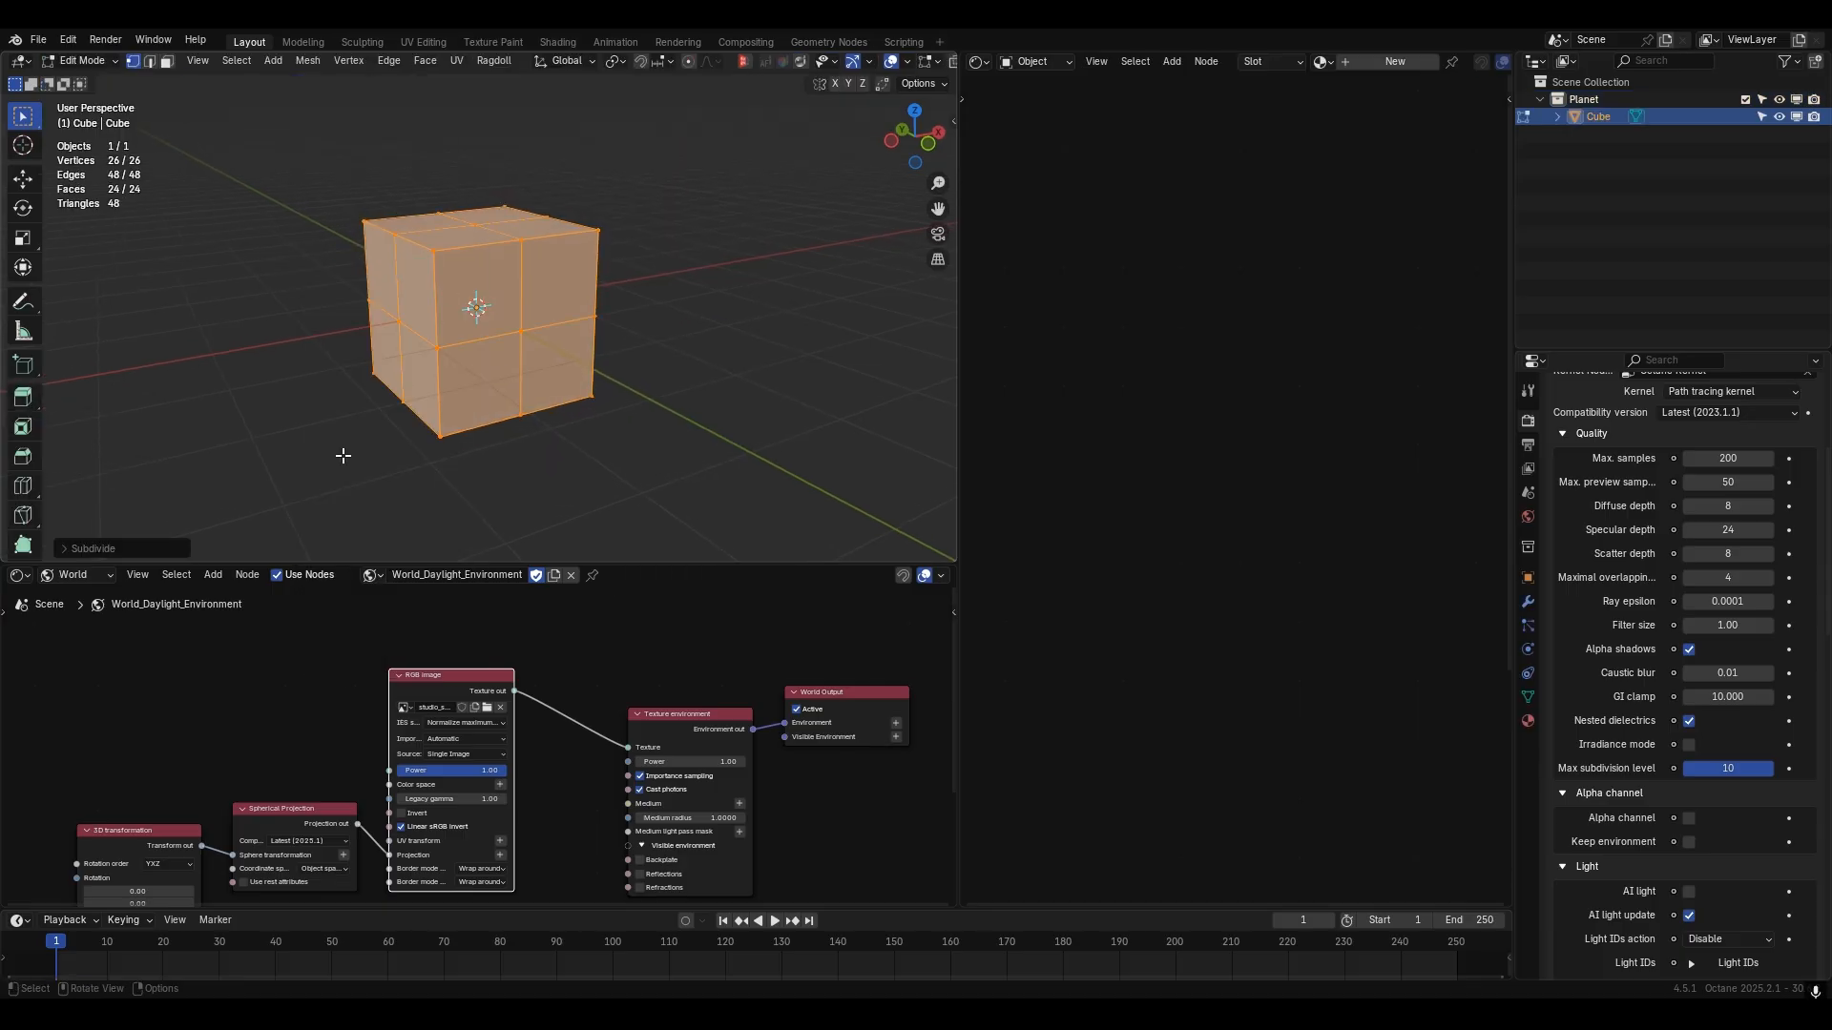
click(65, 549)
click(203, 437)
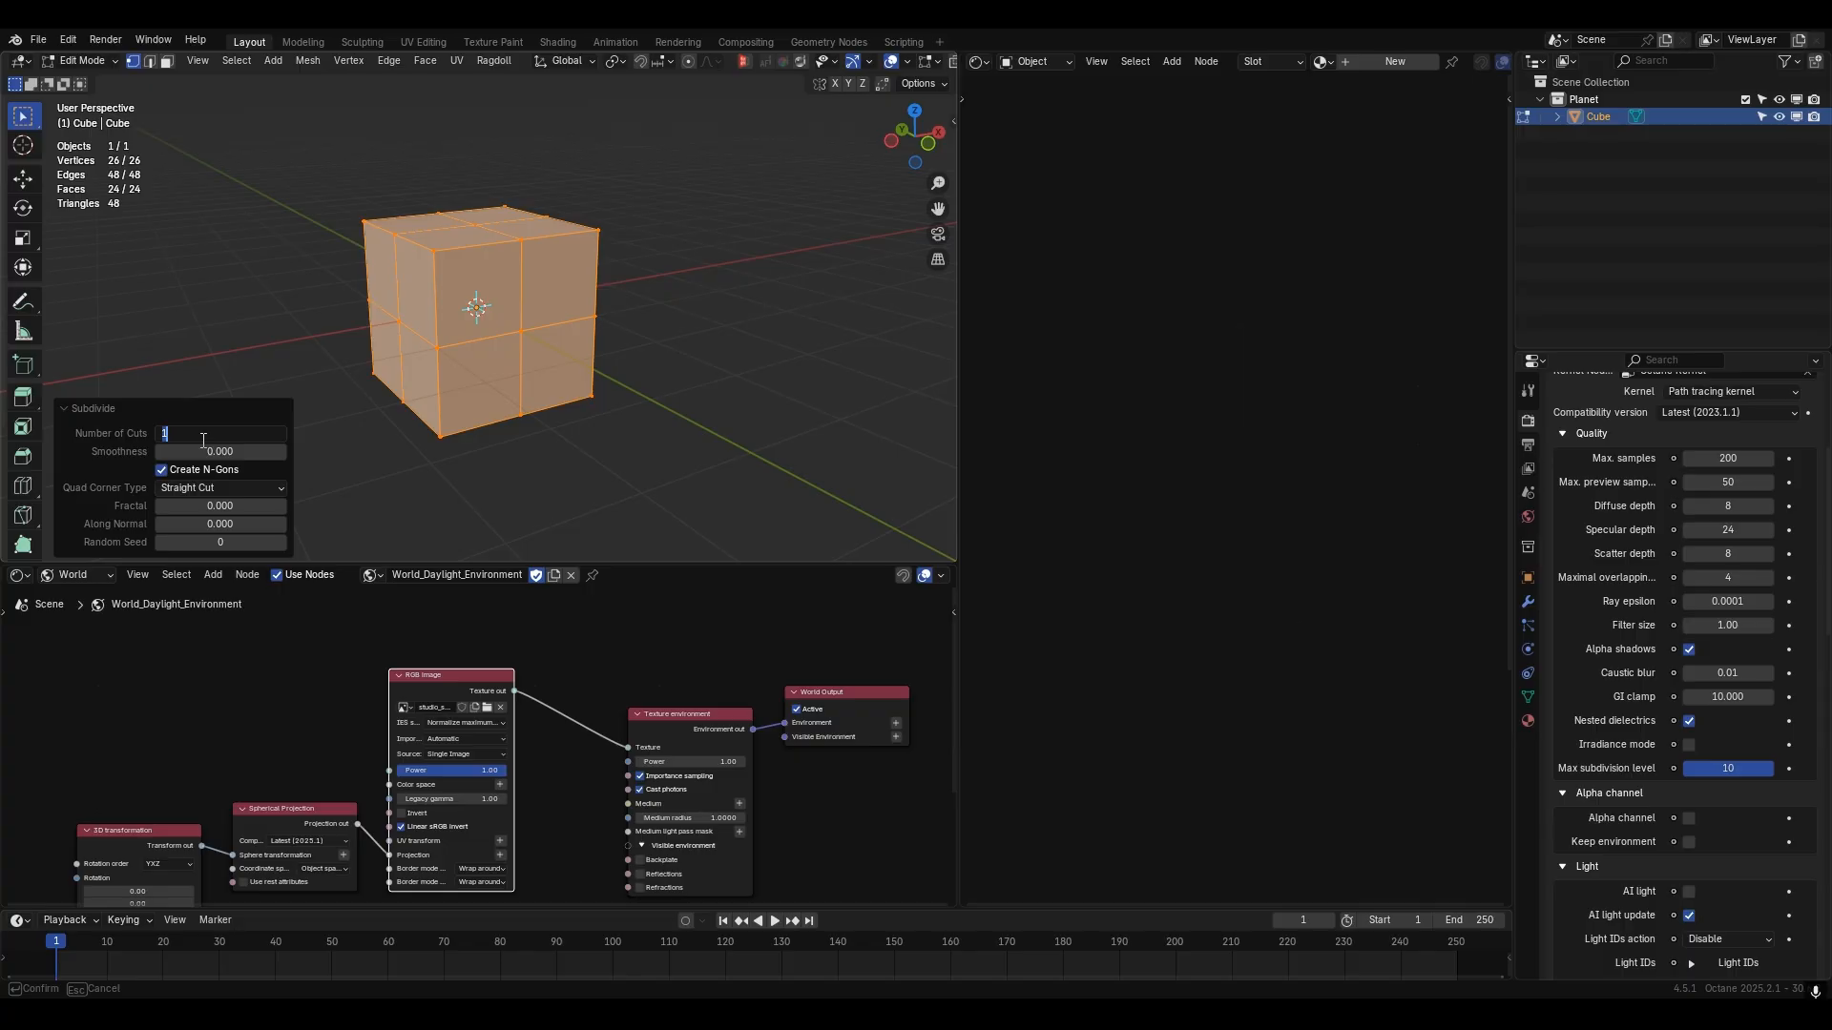
text(70)
key(Return)
scroll(530, 341, up, 3)
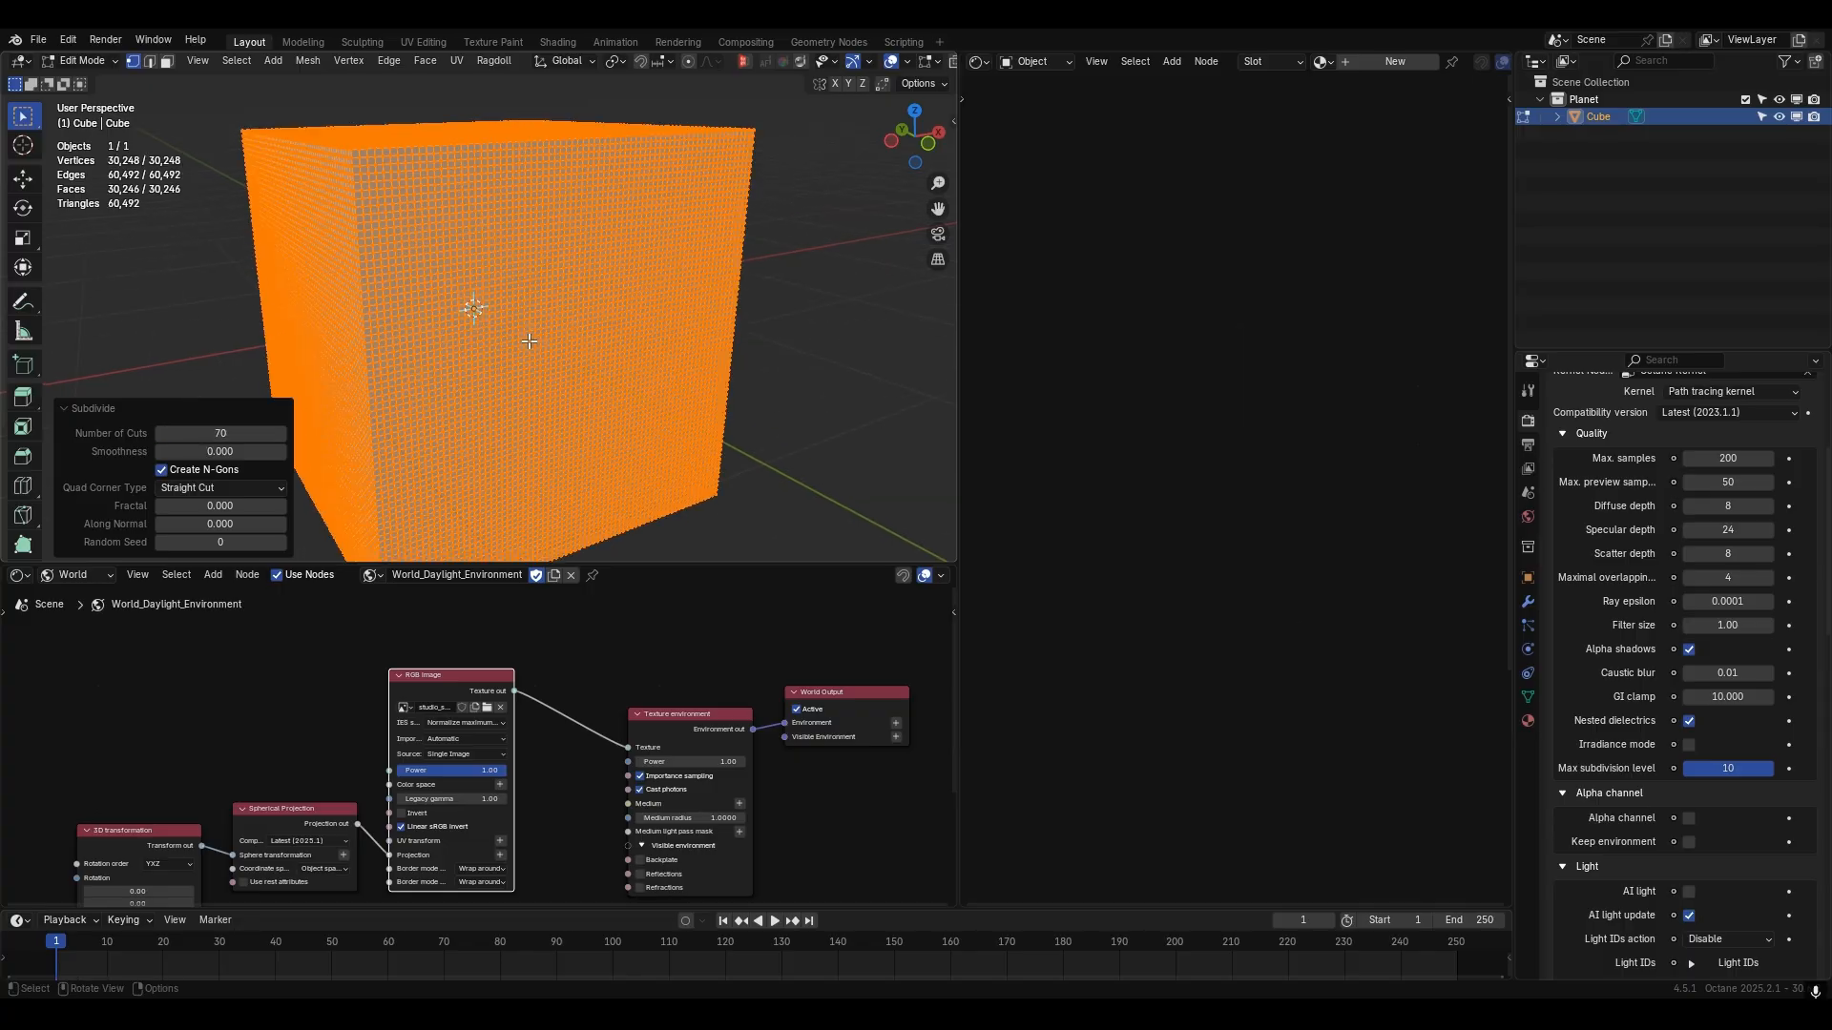
middle_drag(529, 341, 572, 375)
click(61, 408)
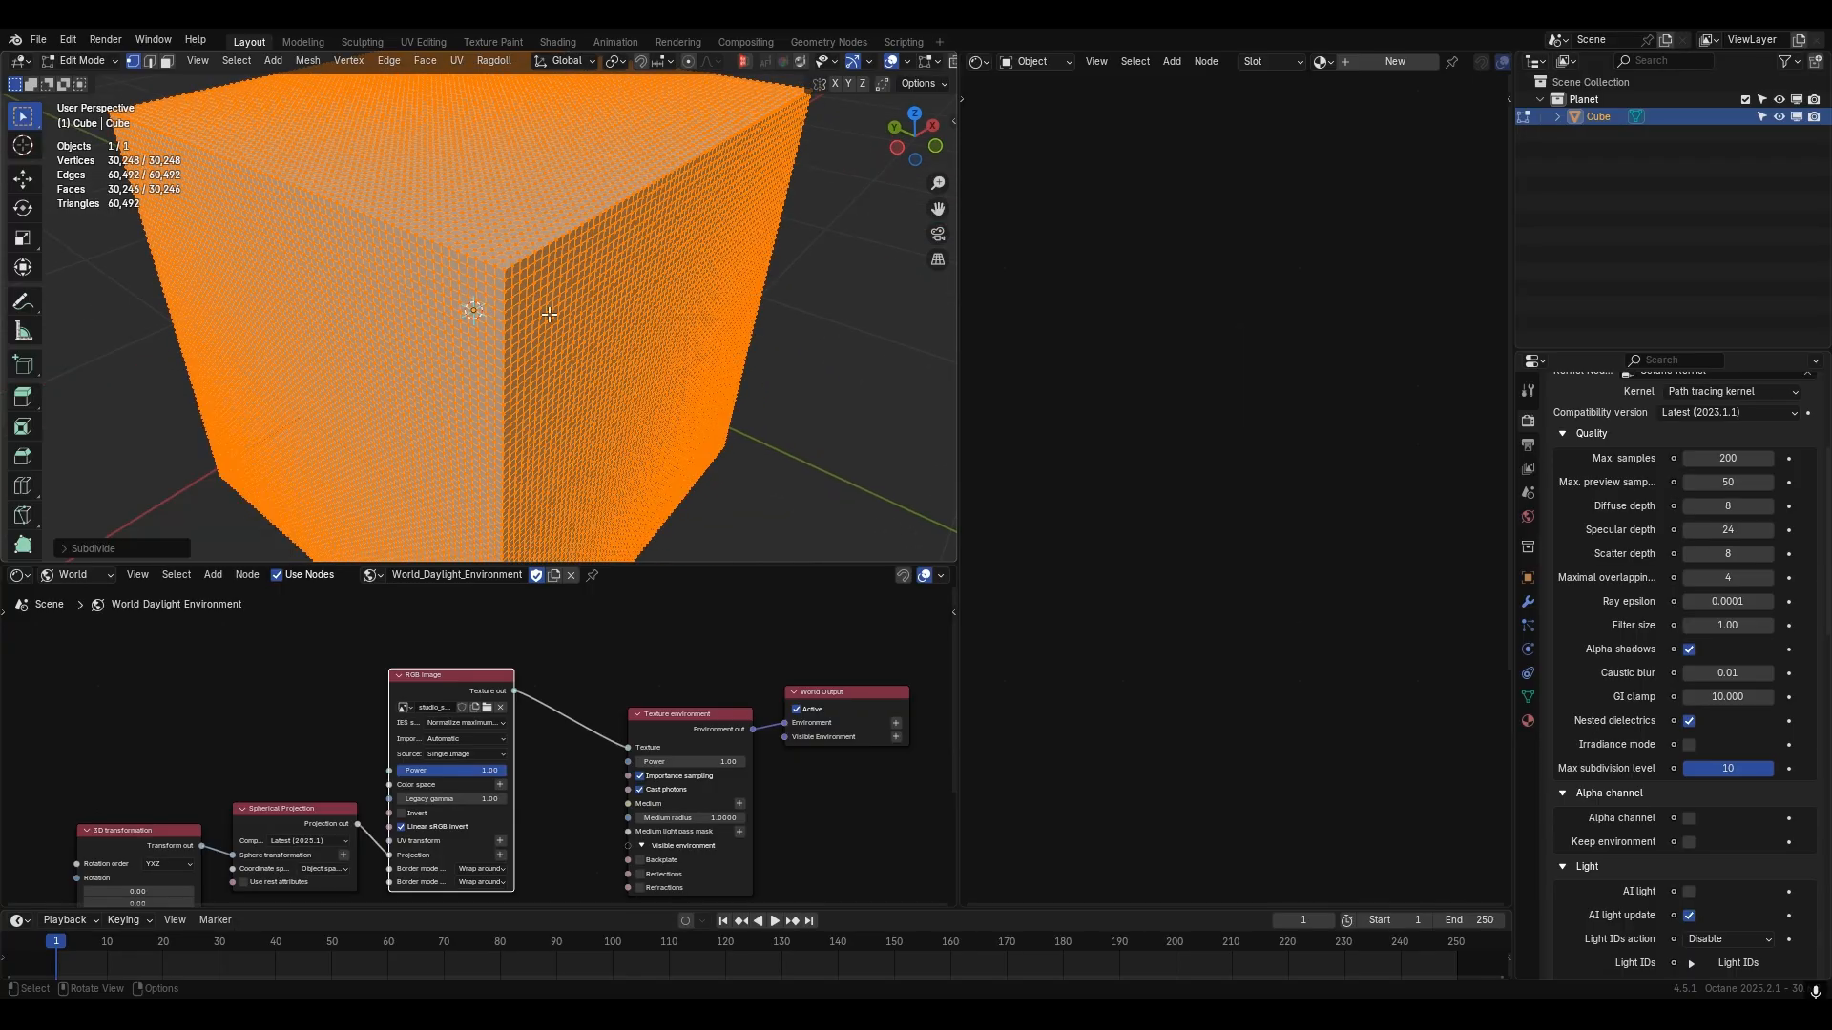
scroll(626, 329, up, 6)
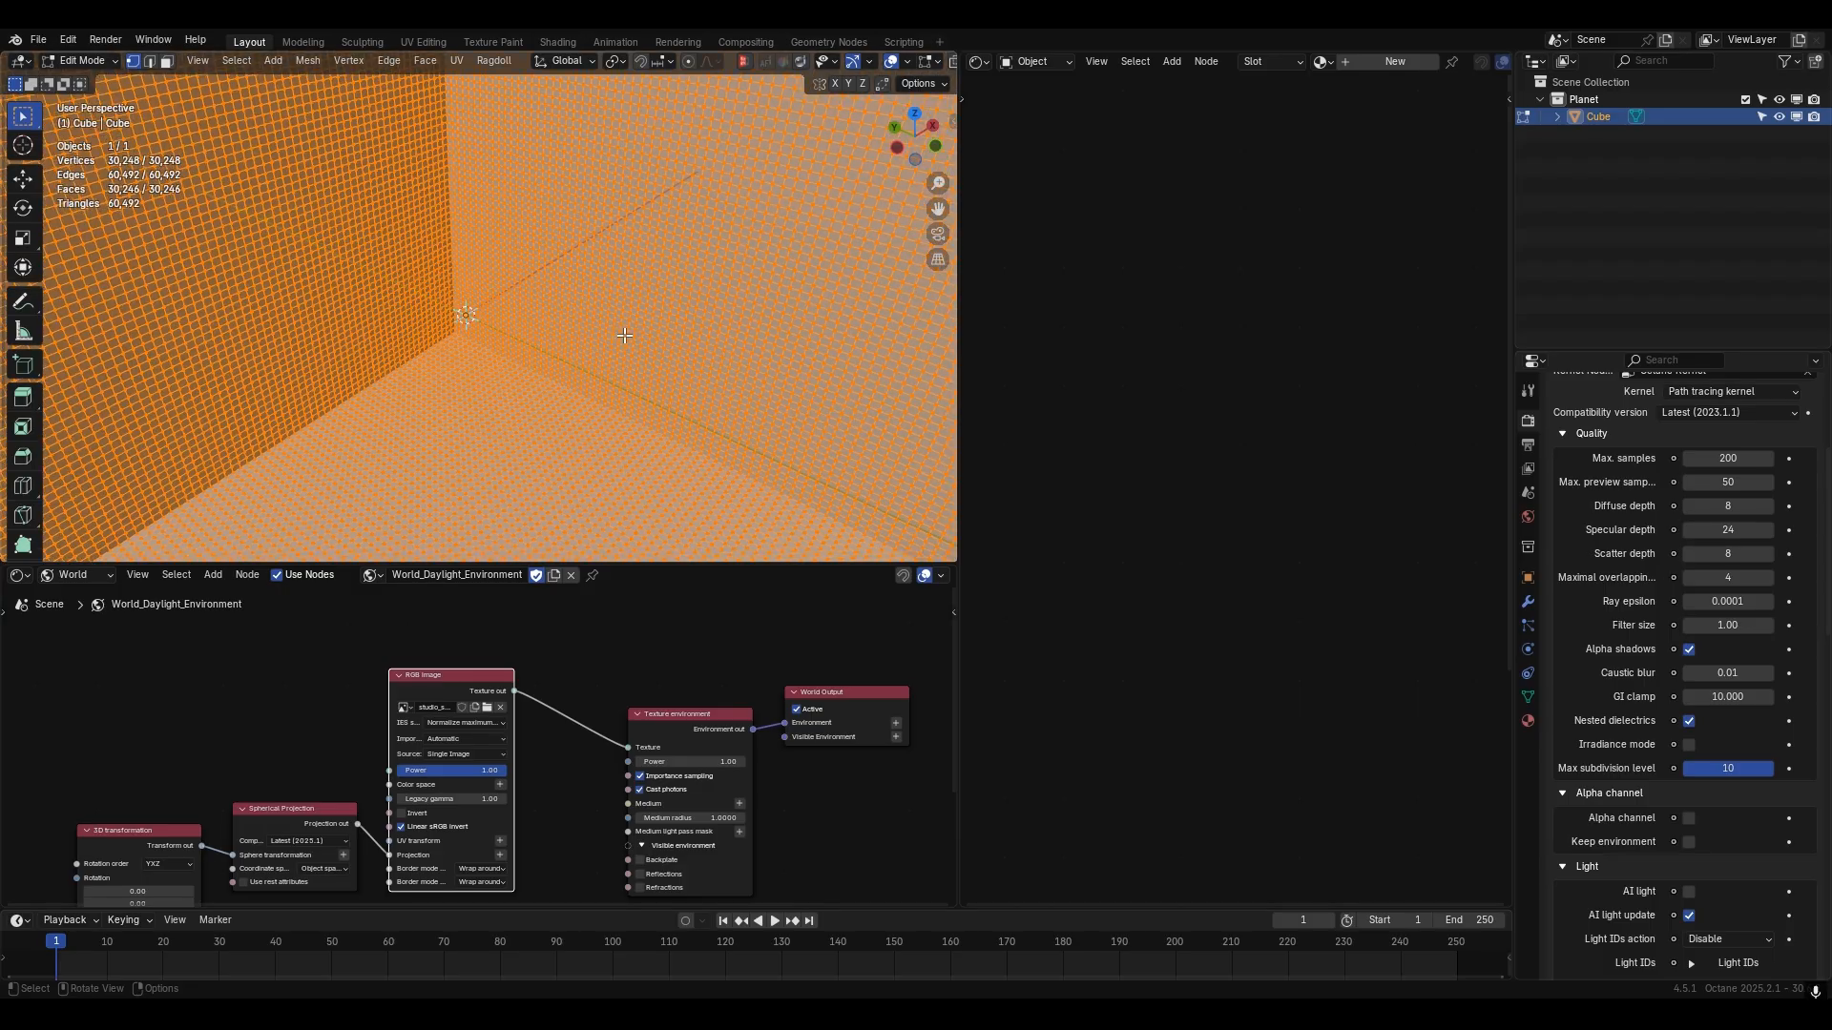
scroll(625, 336, down, 8)
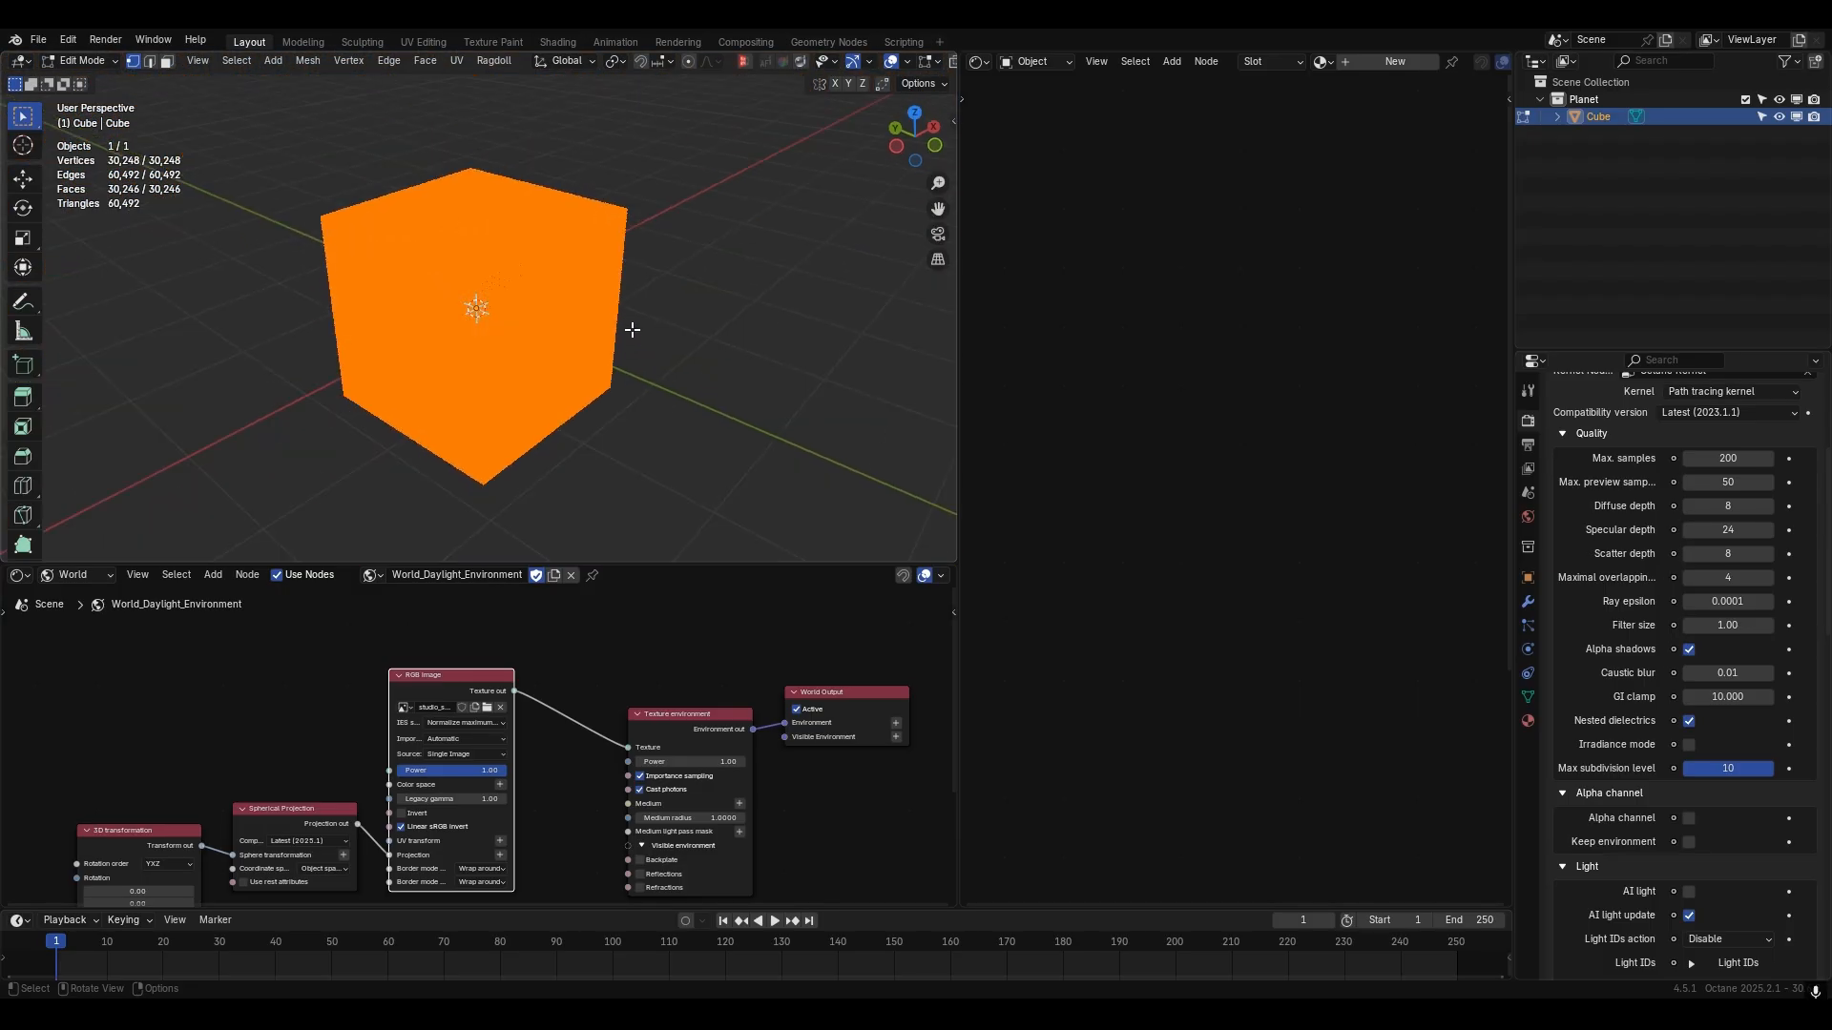
- Apply To Sphere to the subdivided cube with a factor of 1, return to Object Mode and deselect it
key(F3)
text(to sp)
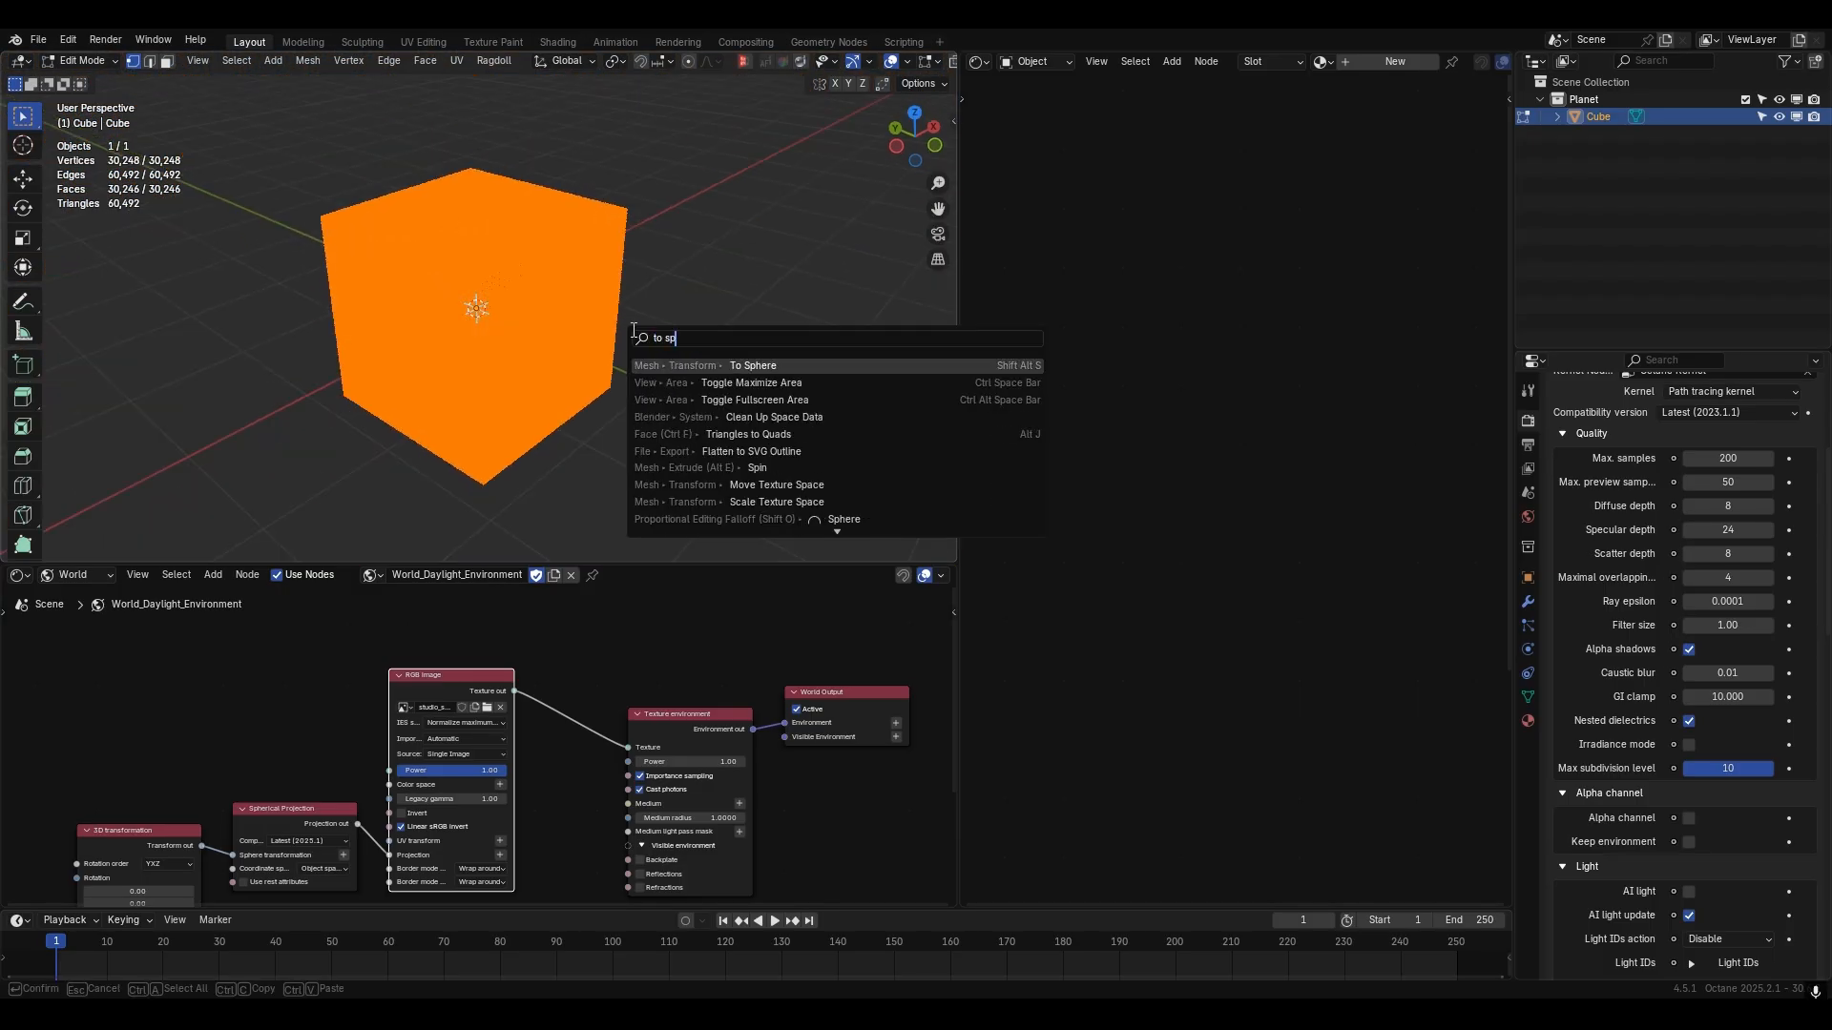
key(Return)
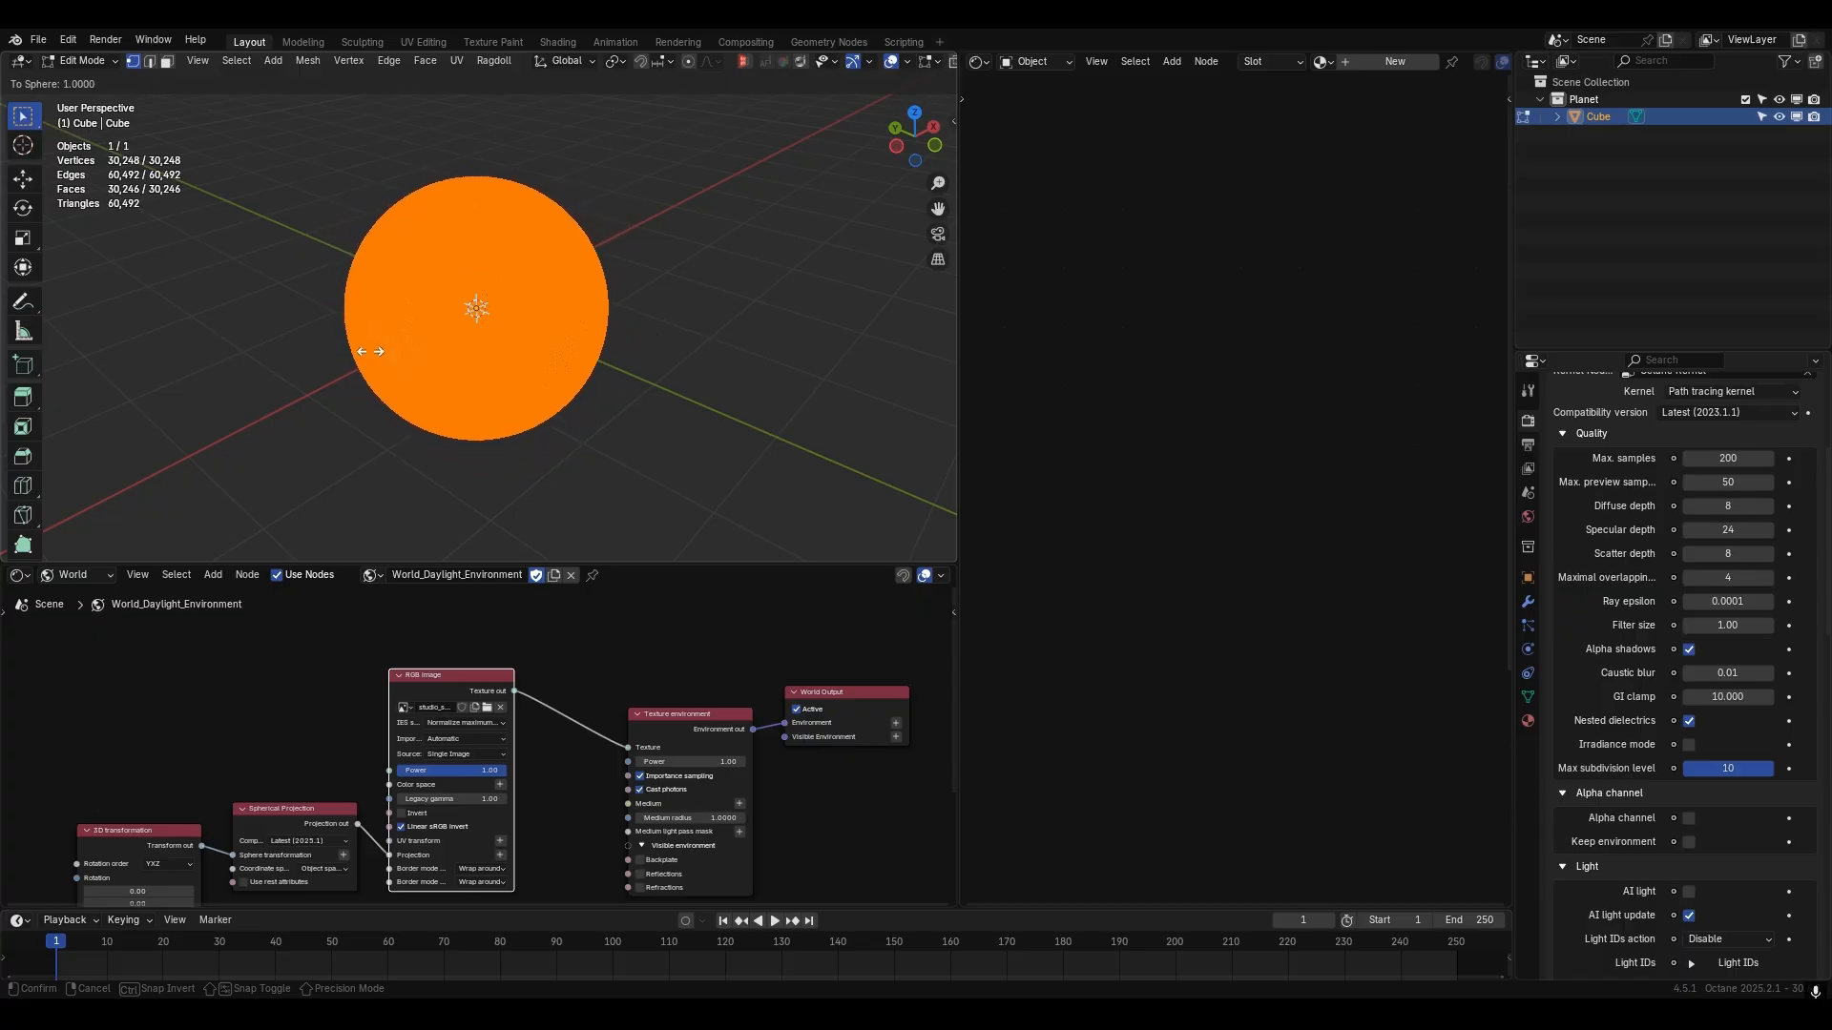
click(728, 364)
middle_drag(728, 363, 569, 332)
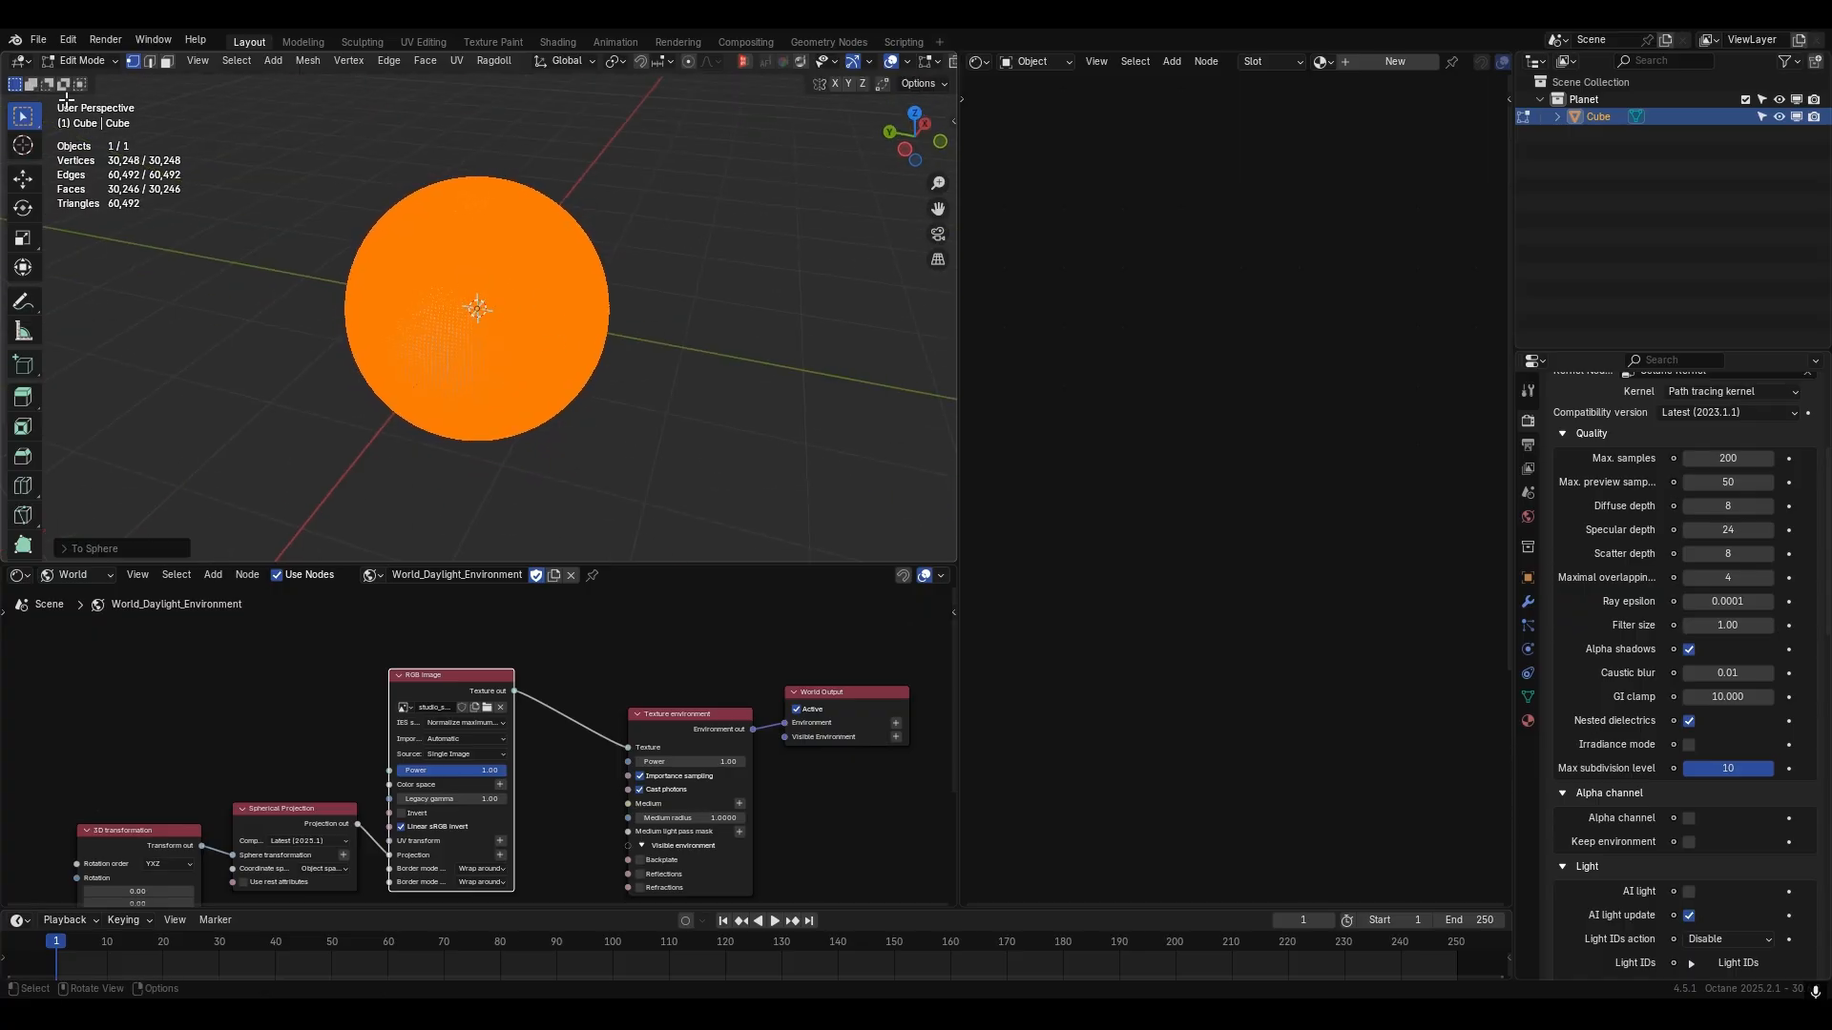
click(74, 60)
click(83, 82)
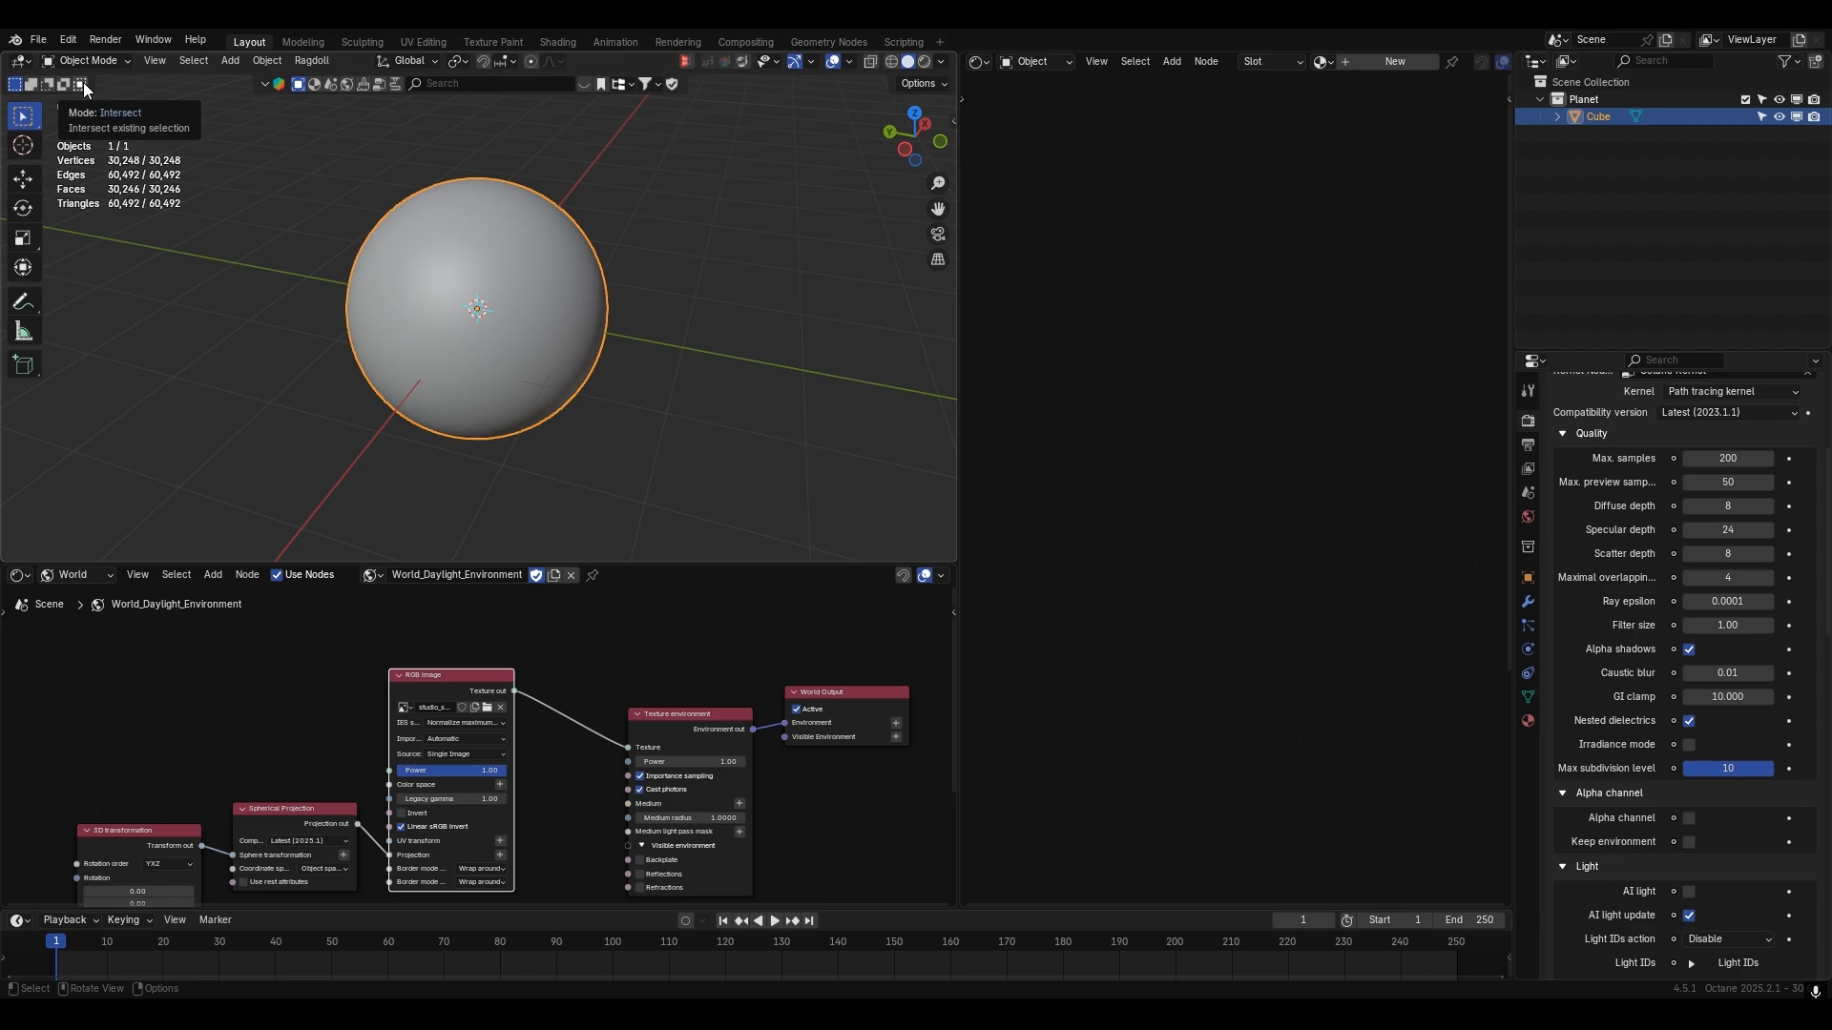
click(809, 341)
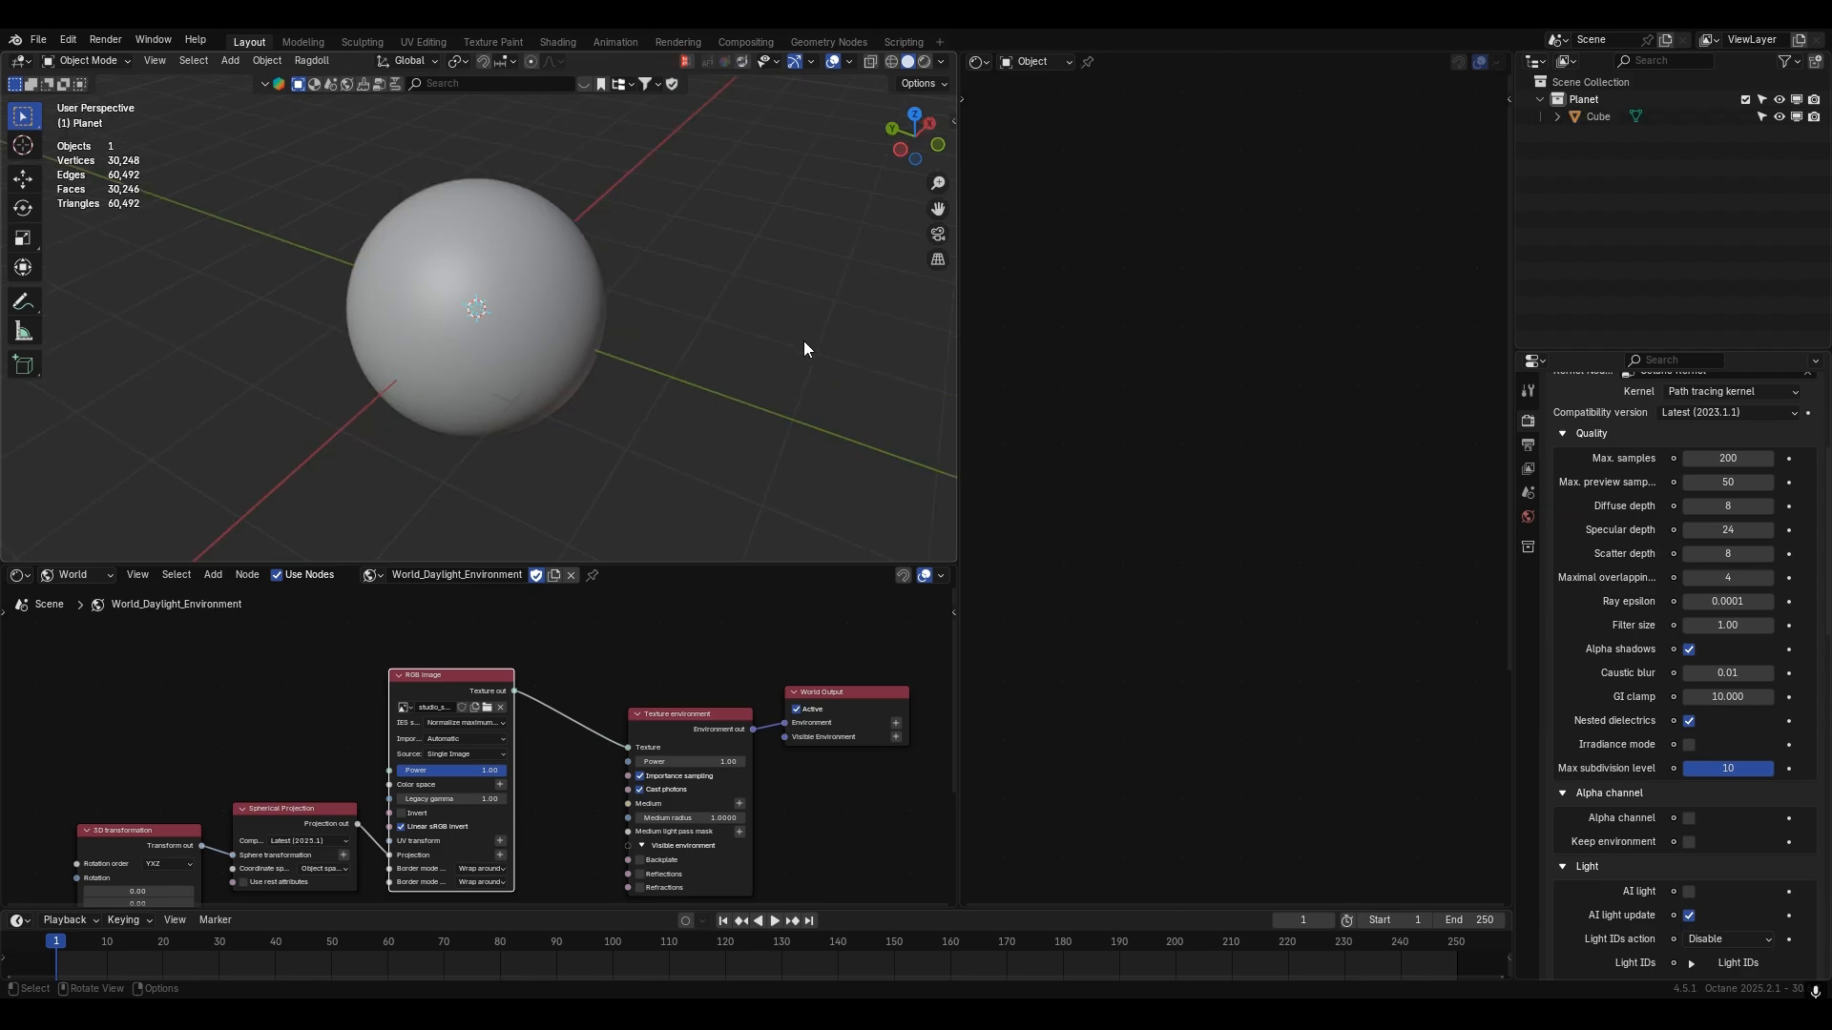
- Add a UV sphere with 32 segments and 16 rings for comparison, and disable the cube in the viewport
key(shift+a)
mouse_move(720, 323)
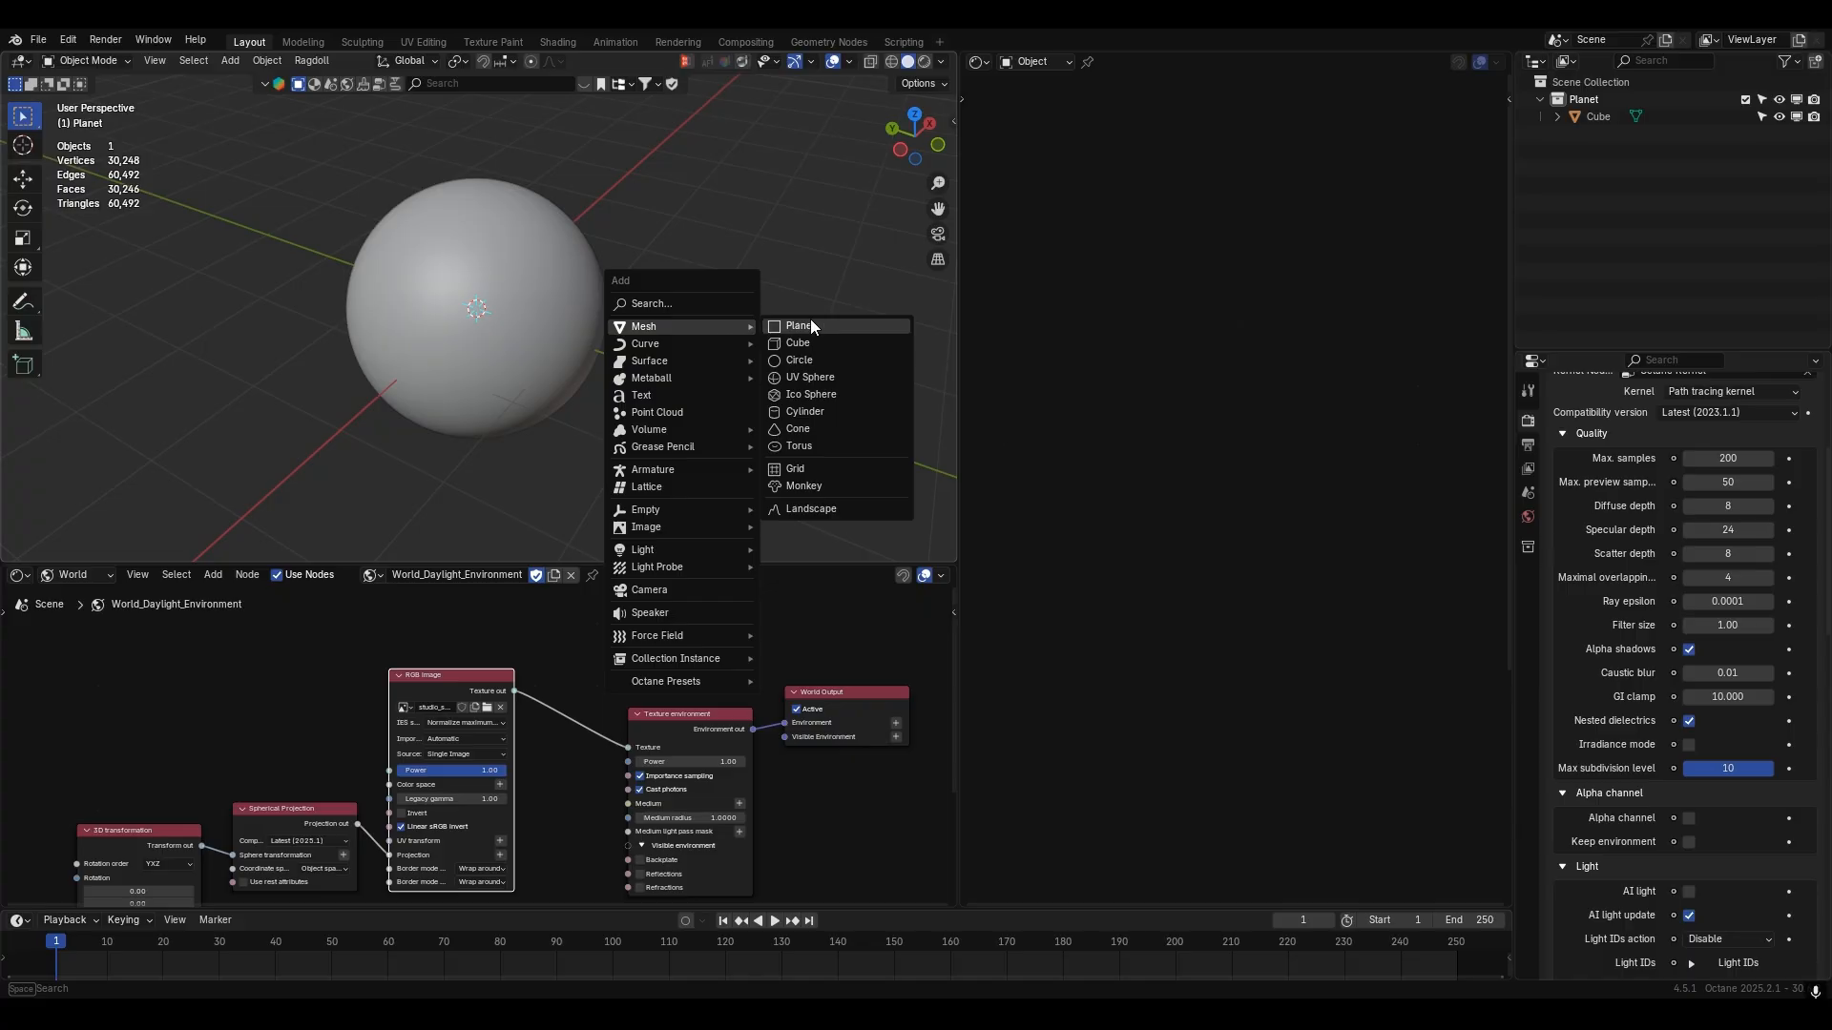
click(834, 379)
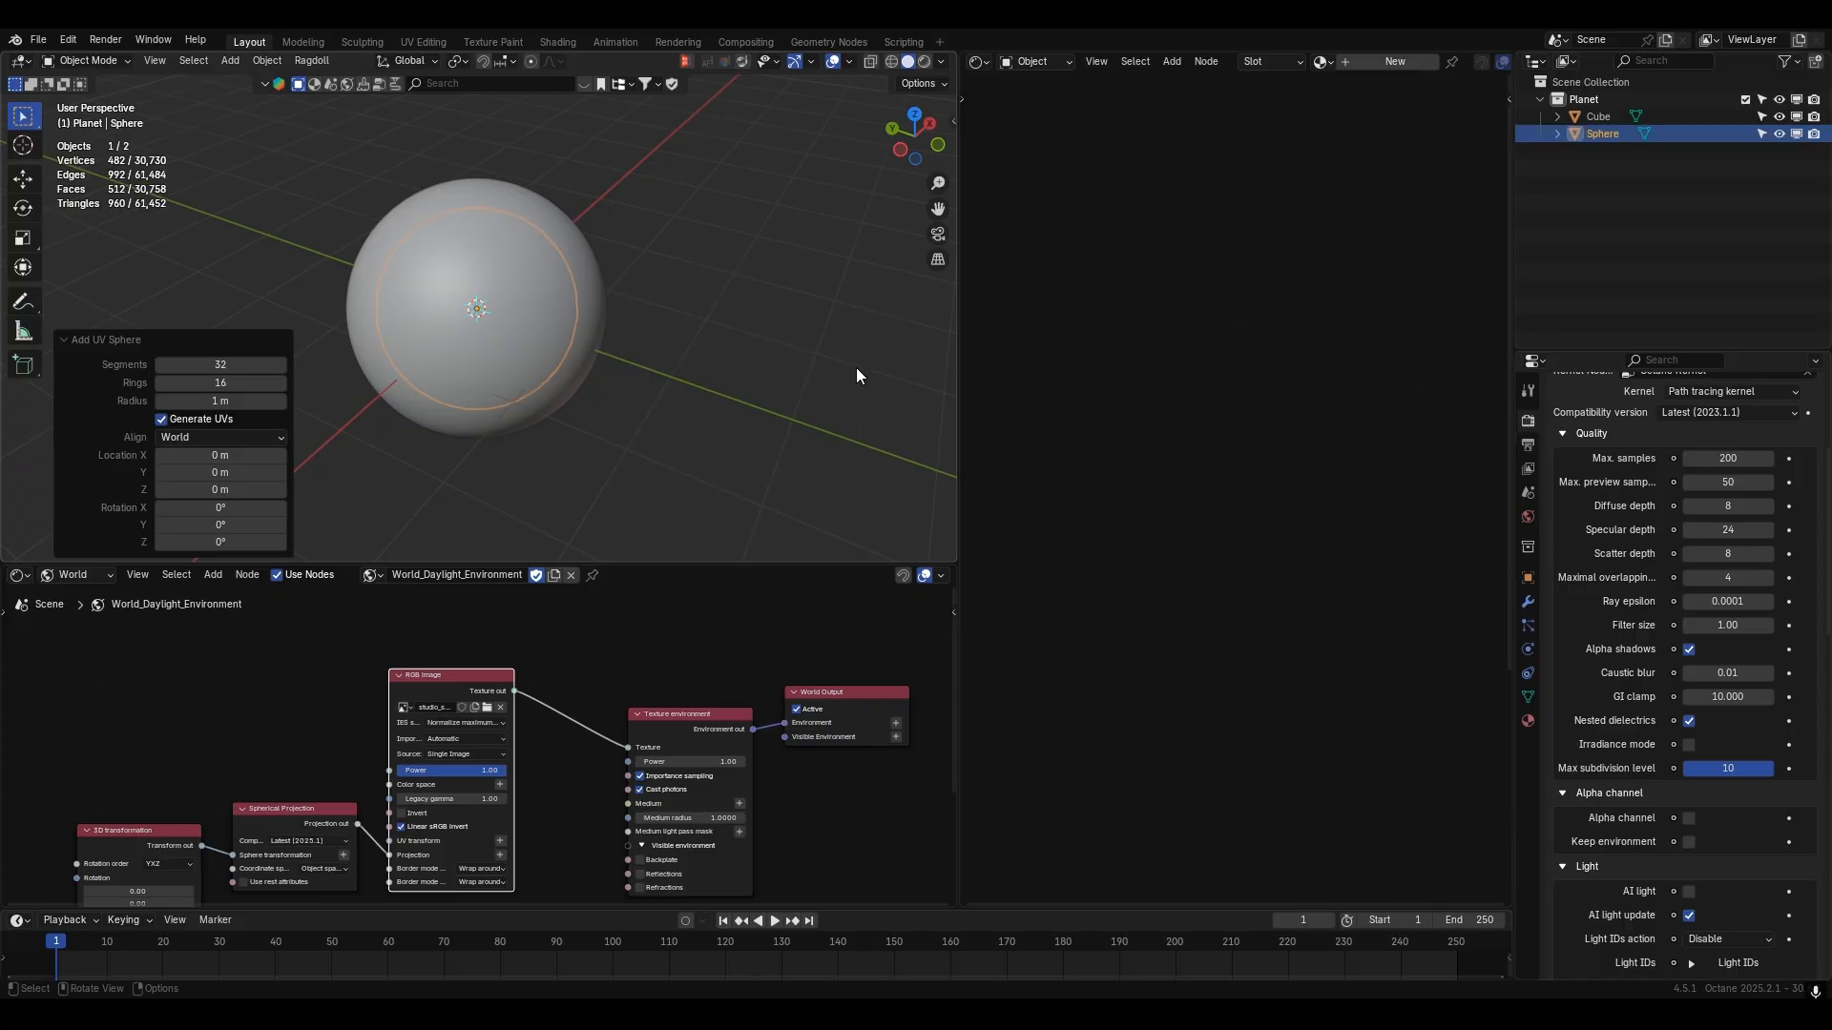
click(1794, 118)
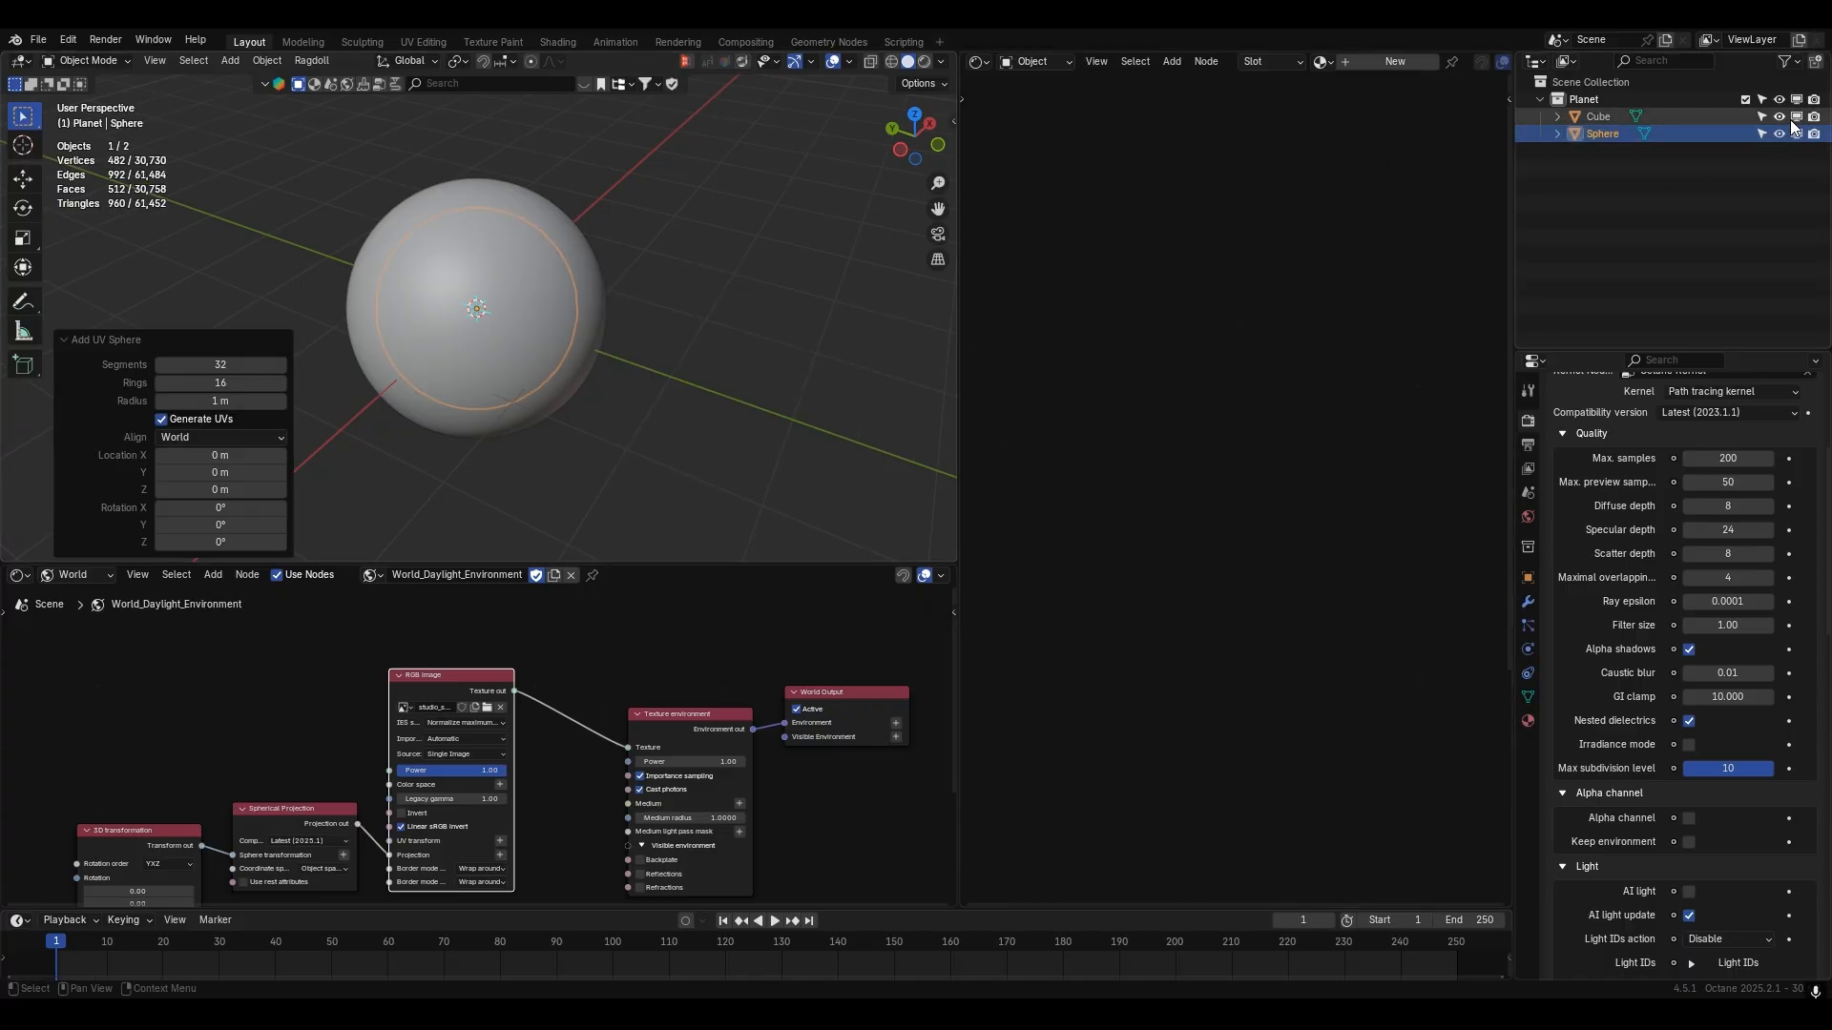
- Turn on the wireframe overlay and examine the UV sphere's topology around its pole
click(849, 63)
click(767, 338)
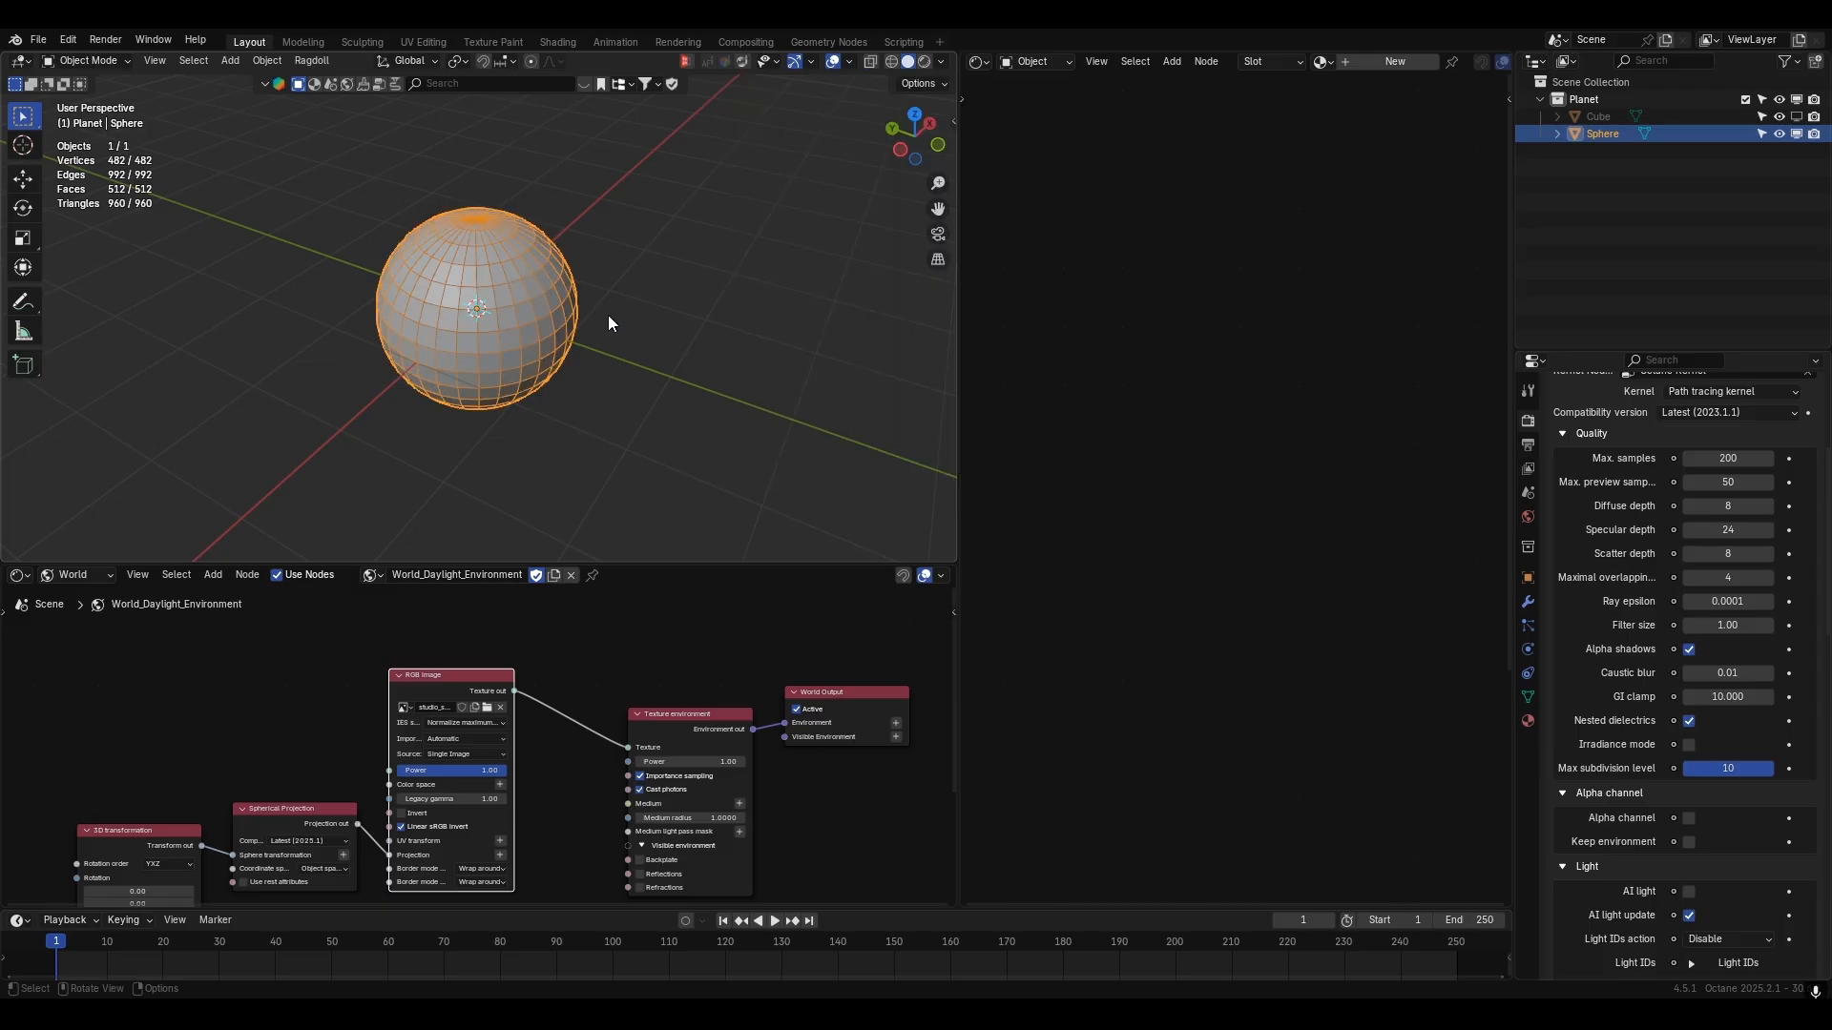
middle_drag(609, 316, 586, 389)
scroll(585, 389, up, 2)
scroll(585, 388, up, 2)
middle_drag(681, 341, 708, 385)
scroll(763, 352, up, 2)
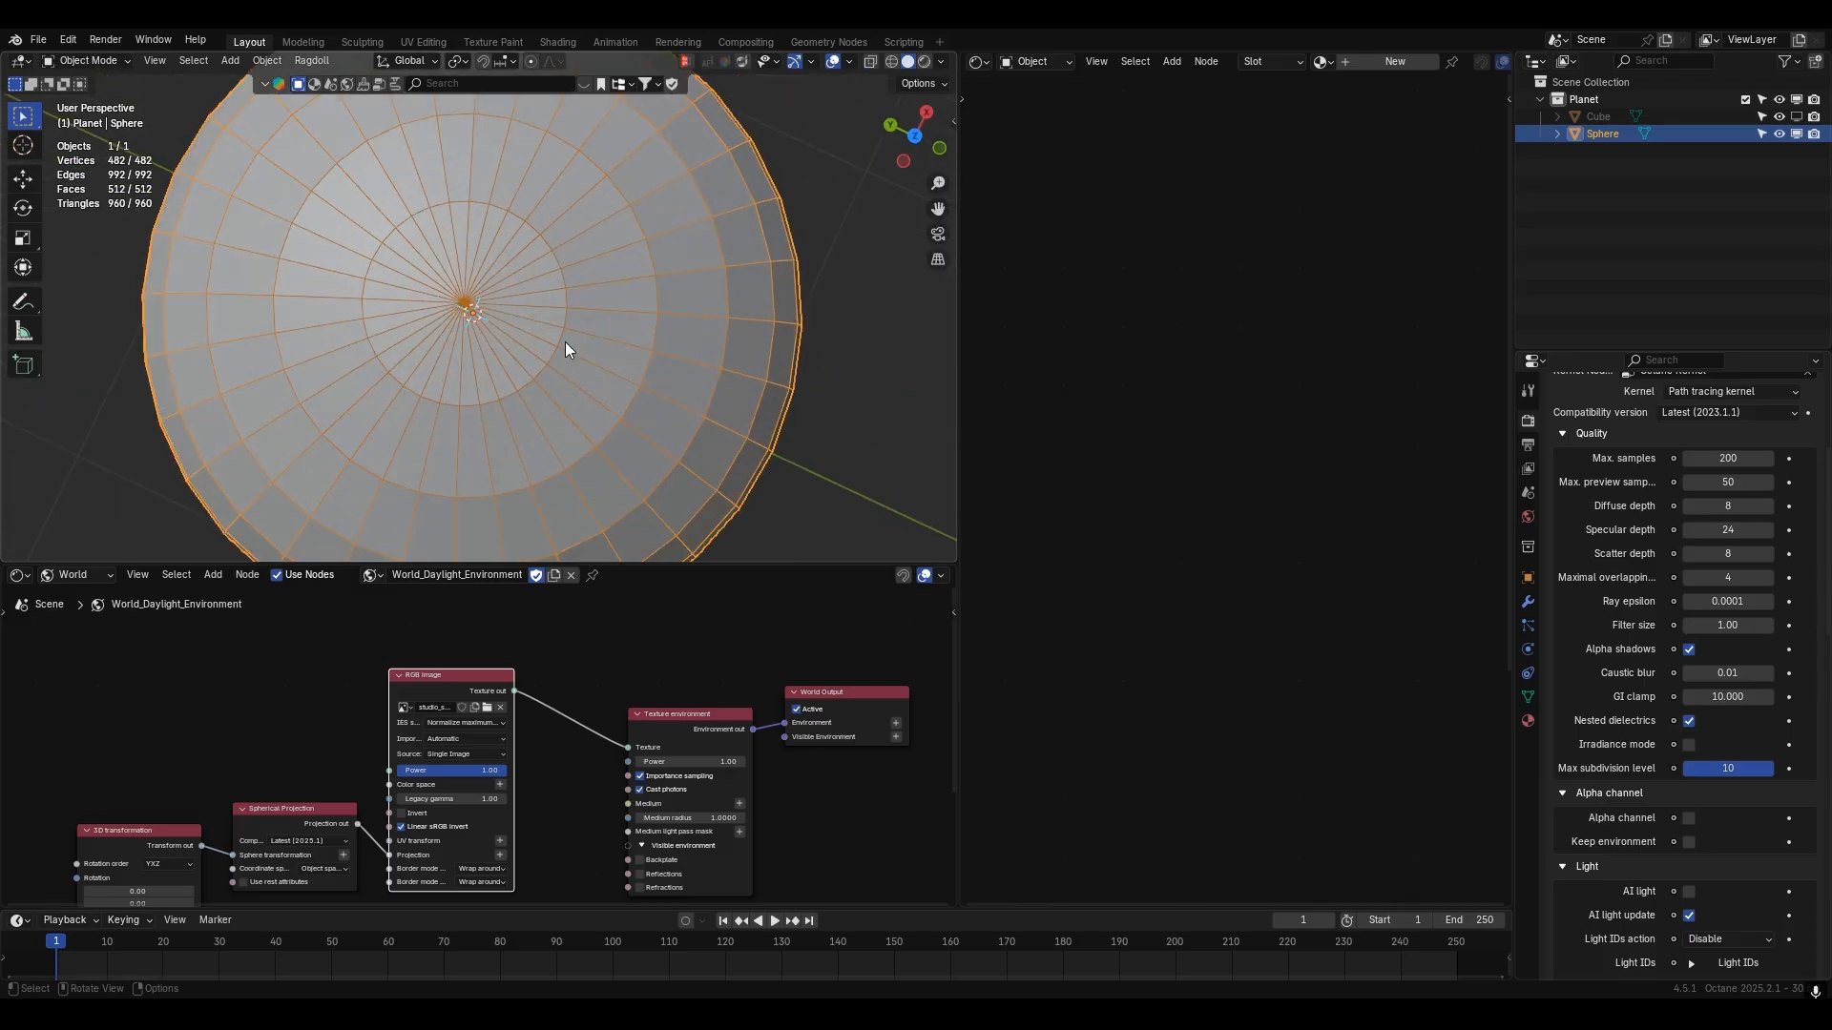
middle_drag(417, 194, 491, 237)
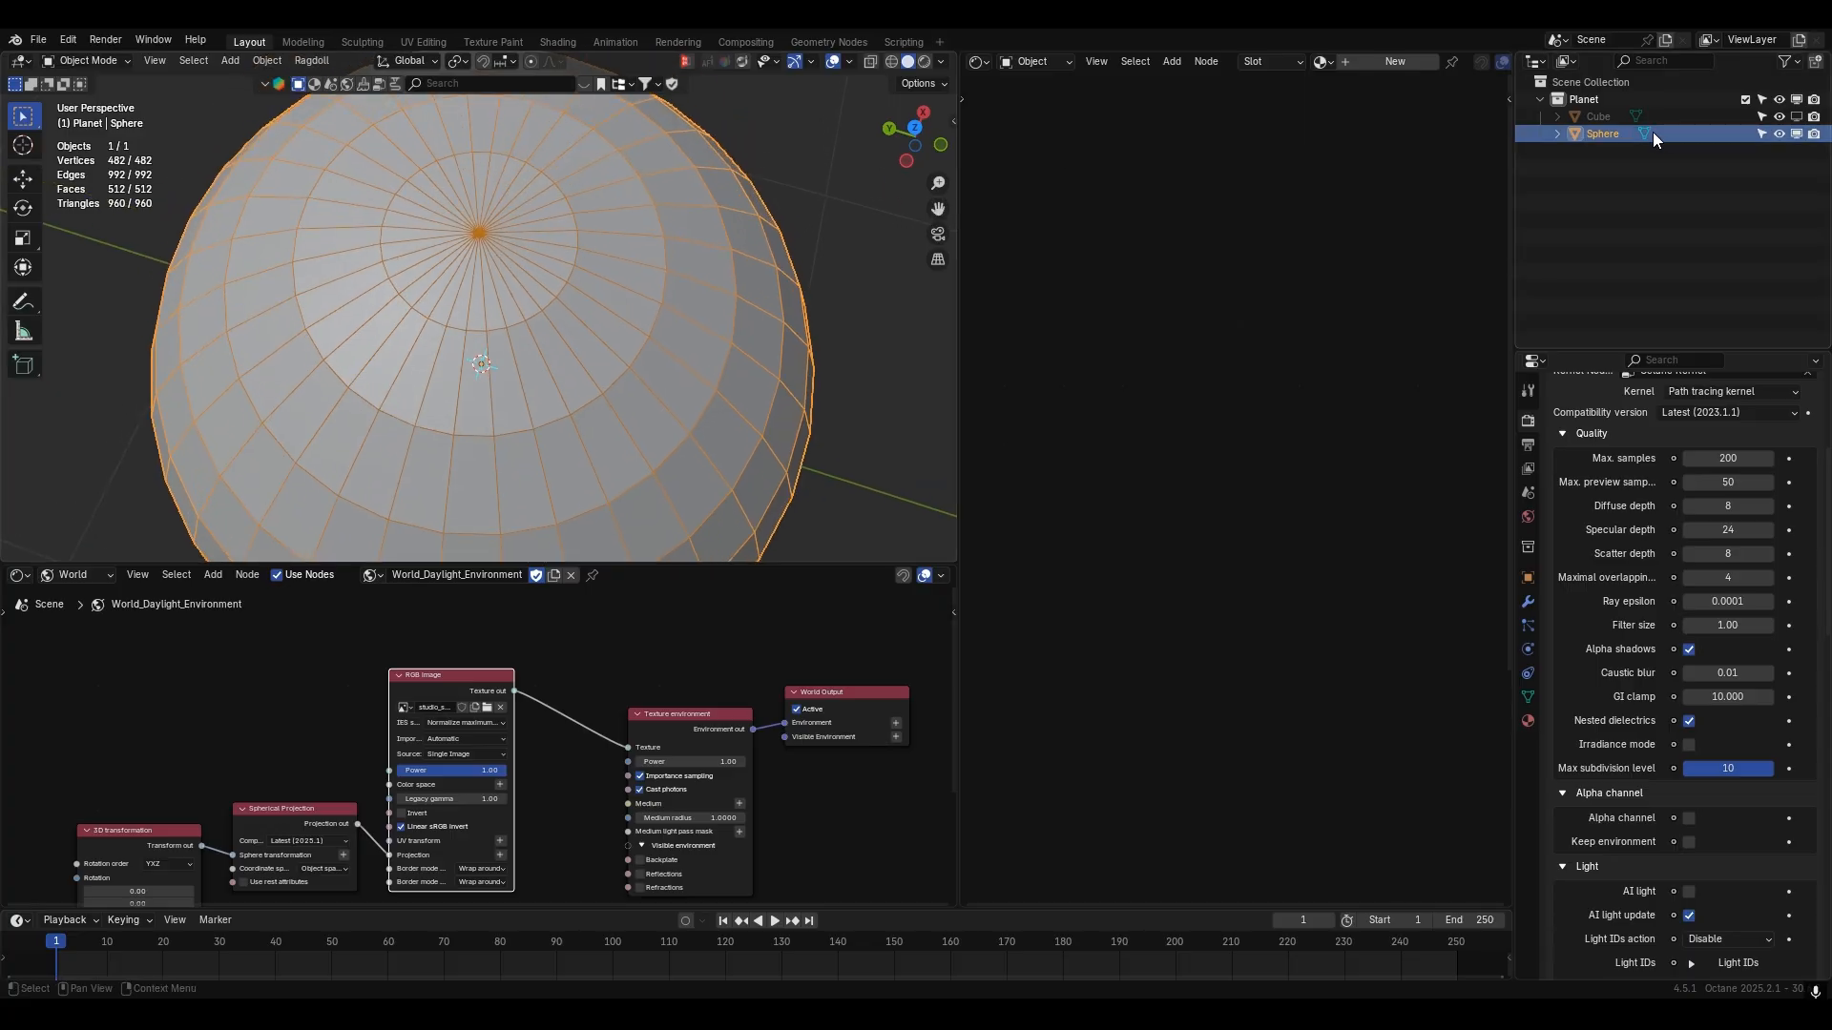
- Delete the UV sphere and make the cube-based sphere visible in the viewport again
key(x)
click(1600, 117)
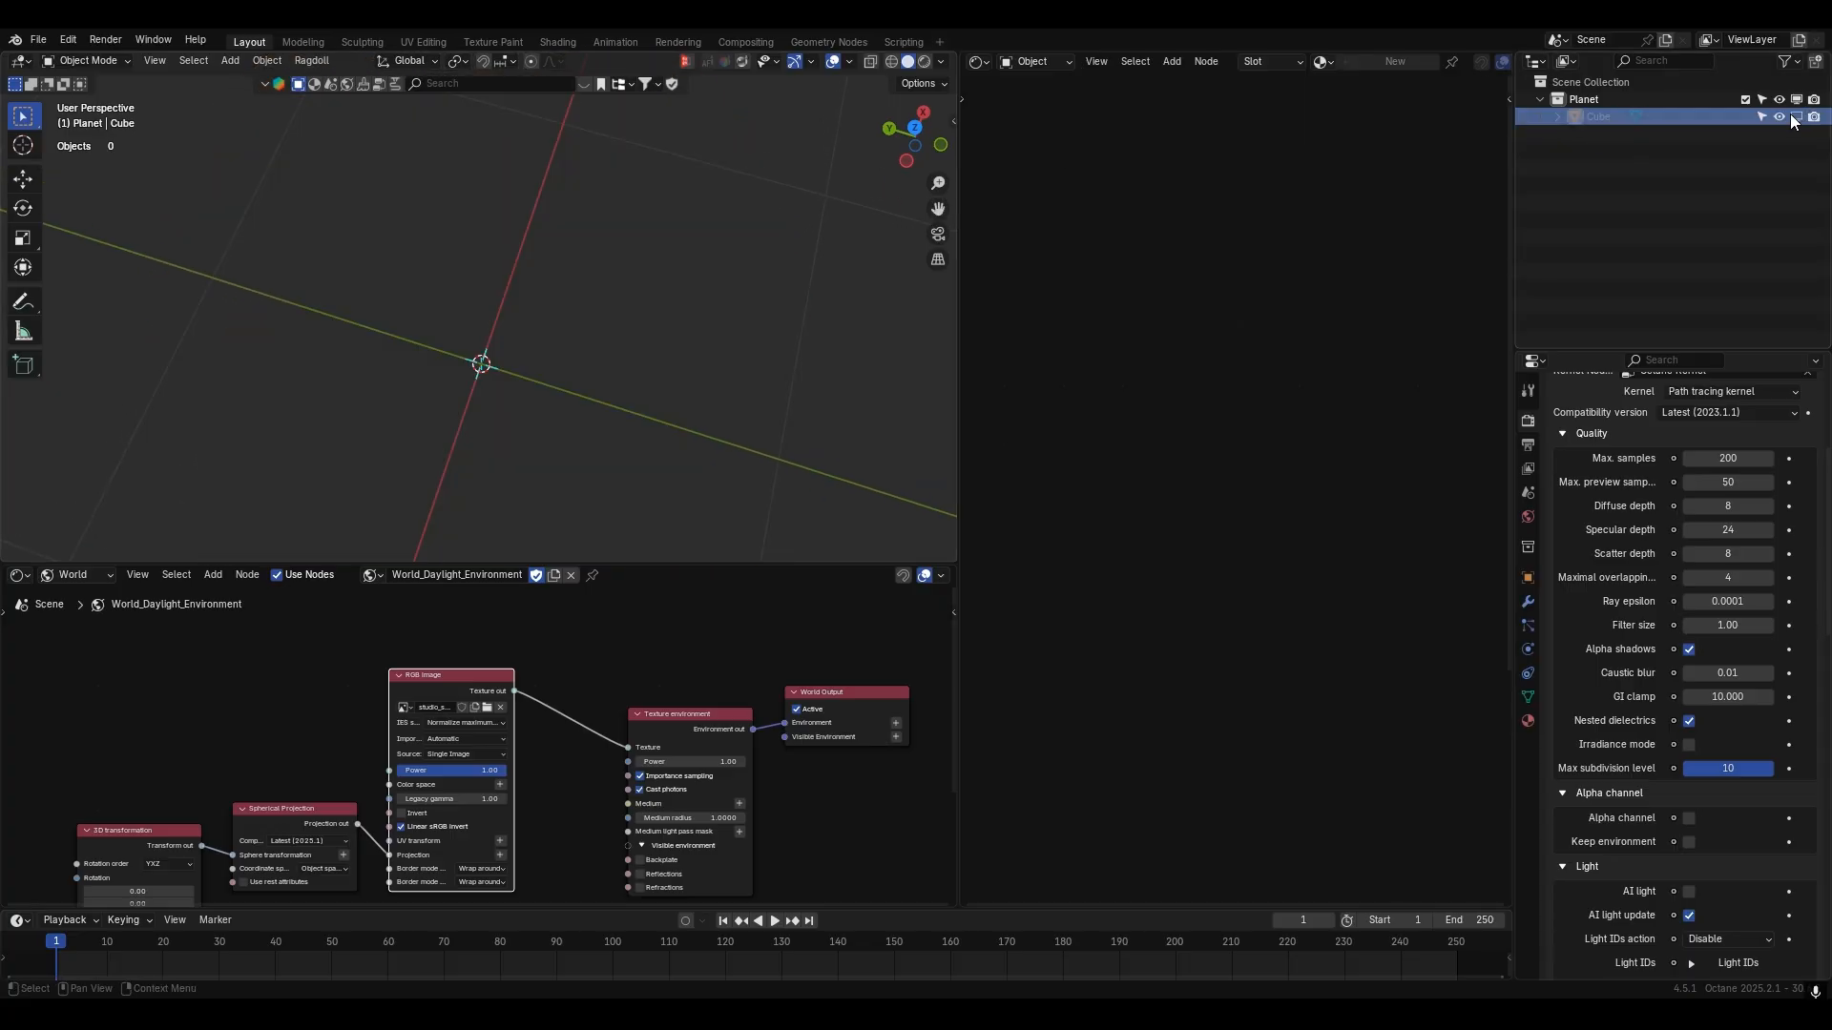
click(1797, 116)
- Examine the cube-based sphere's topology from several sides, and turn off the wireframe overlay
scroll(680, 216, down, 6)
middle_drag(684, 223, 527, 242)
scroll(528, 244, up, 6)
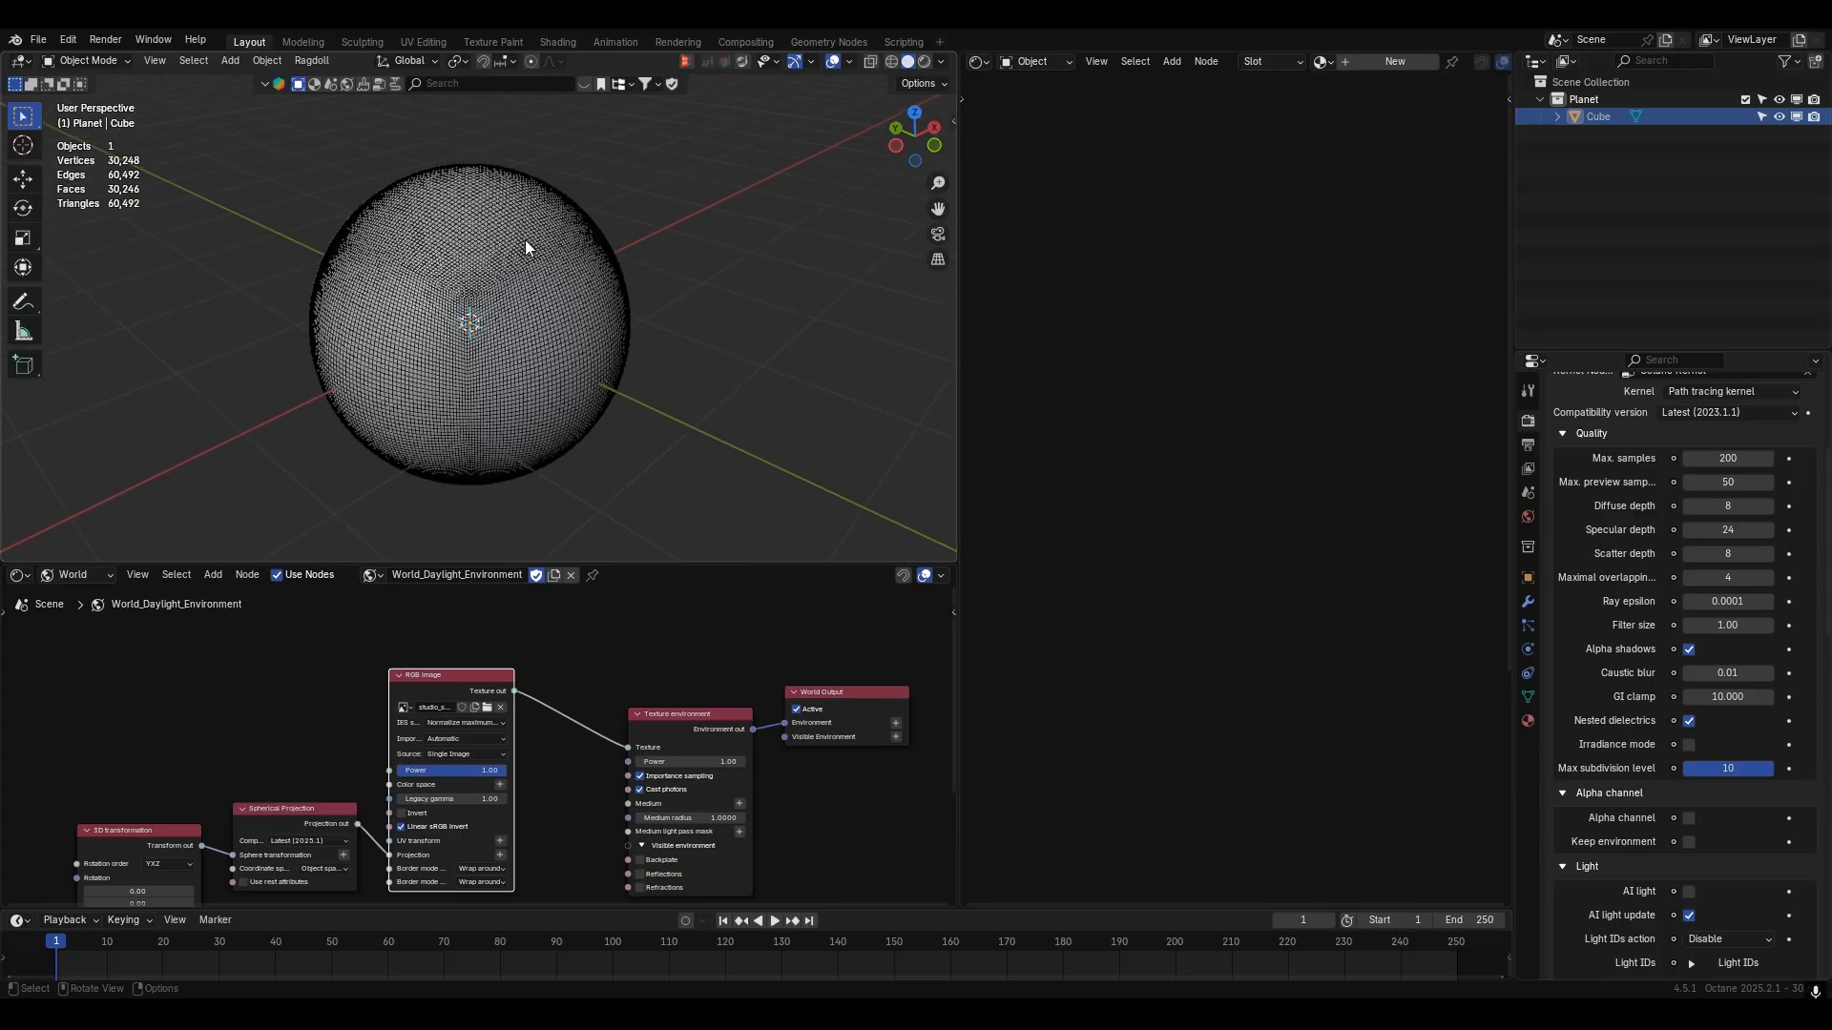
scroll(570, 257, down, 6)
click(851, 63)
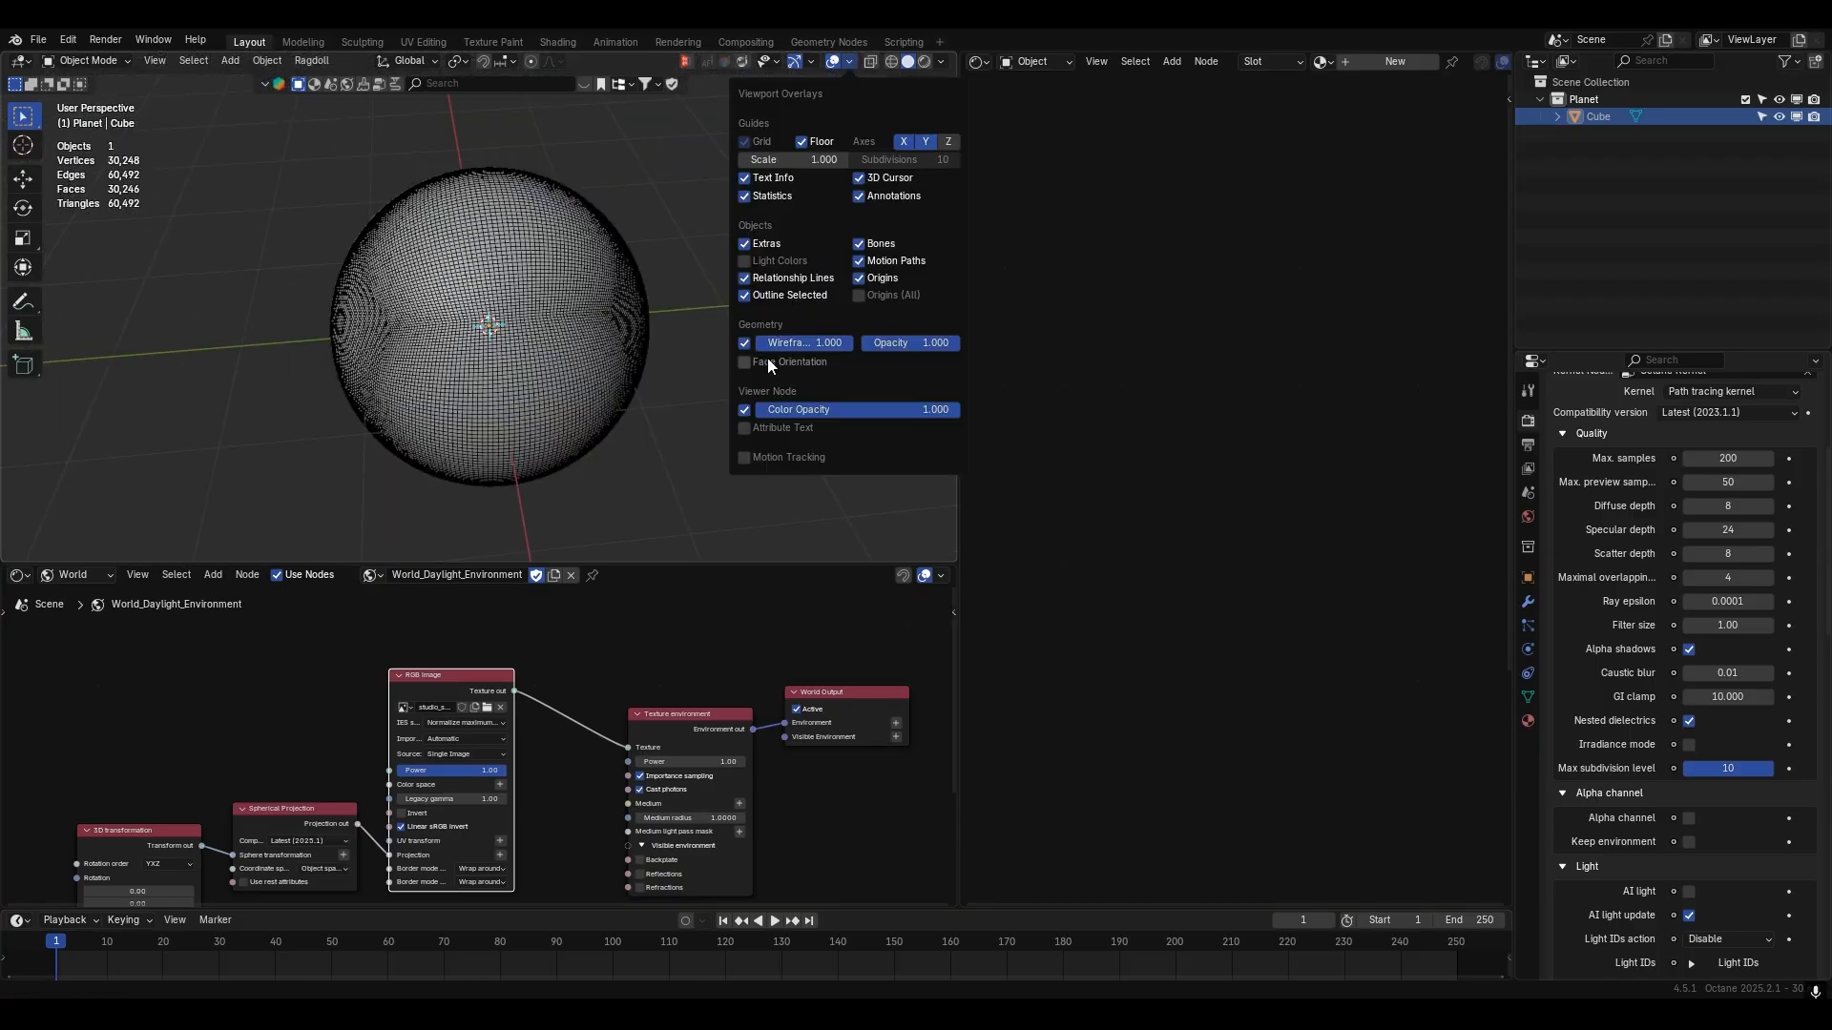
click(767, 353)
middle_drag(628, 385, 621, 284)
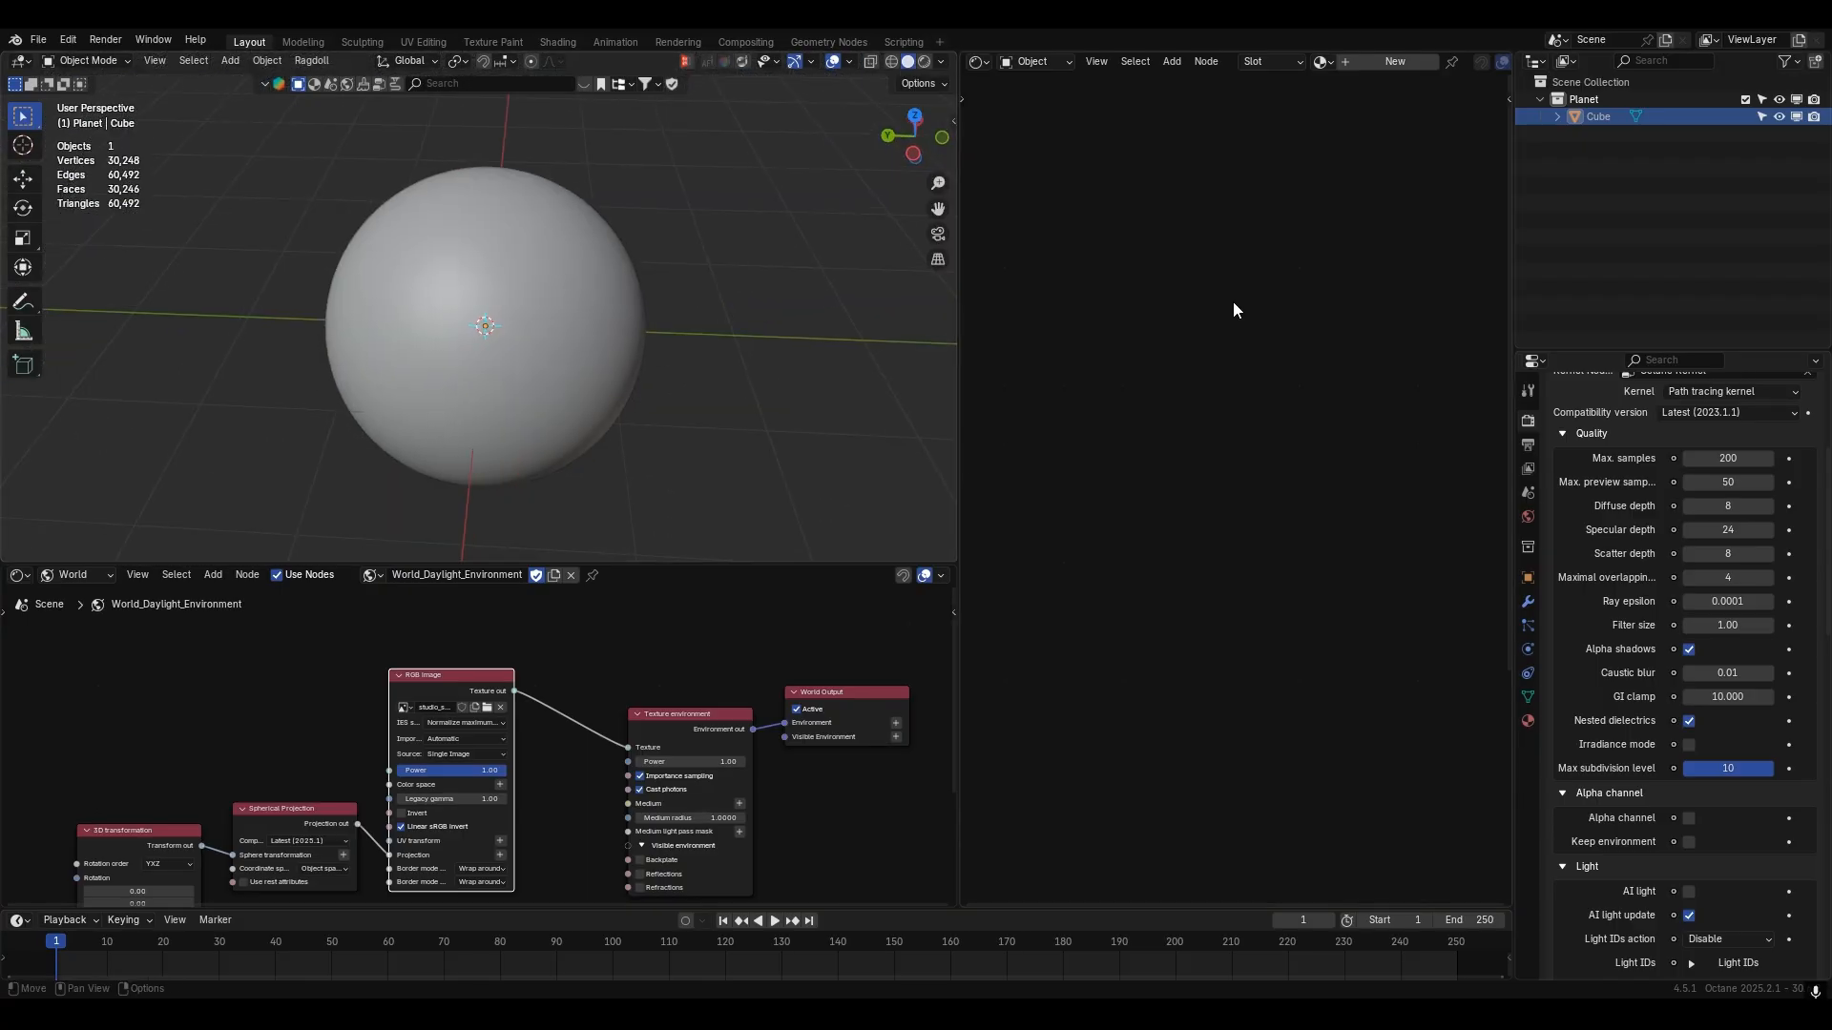
- Create a new material for the cube-based sphere and name it "Earth"
click(1395, 61)
click(1450, 64)
text(Earth)
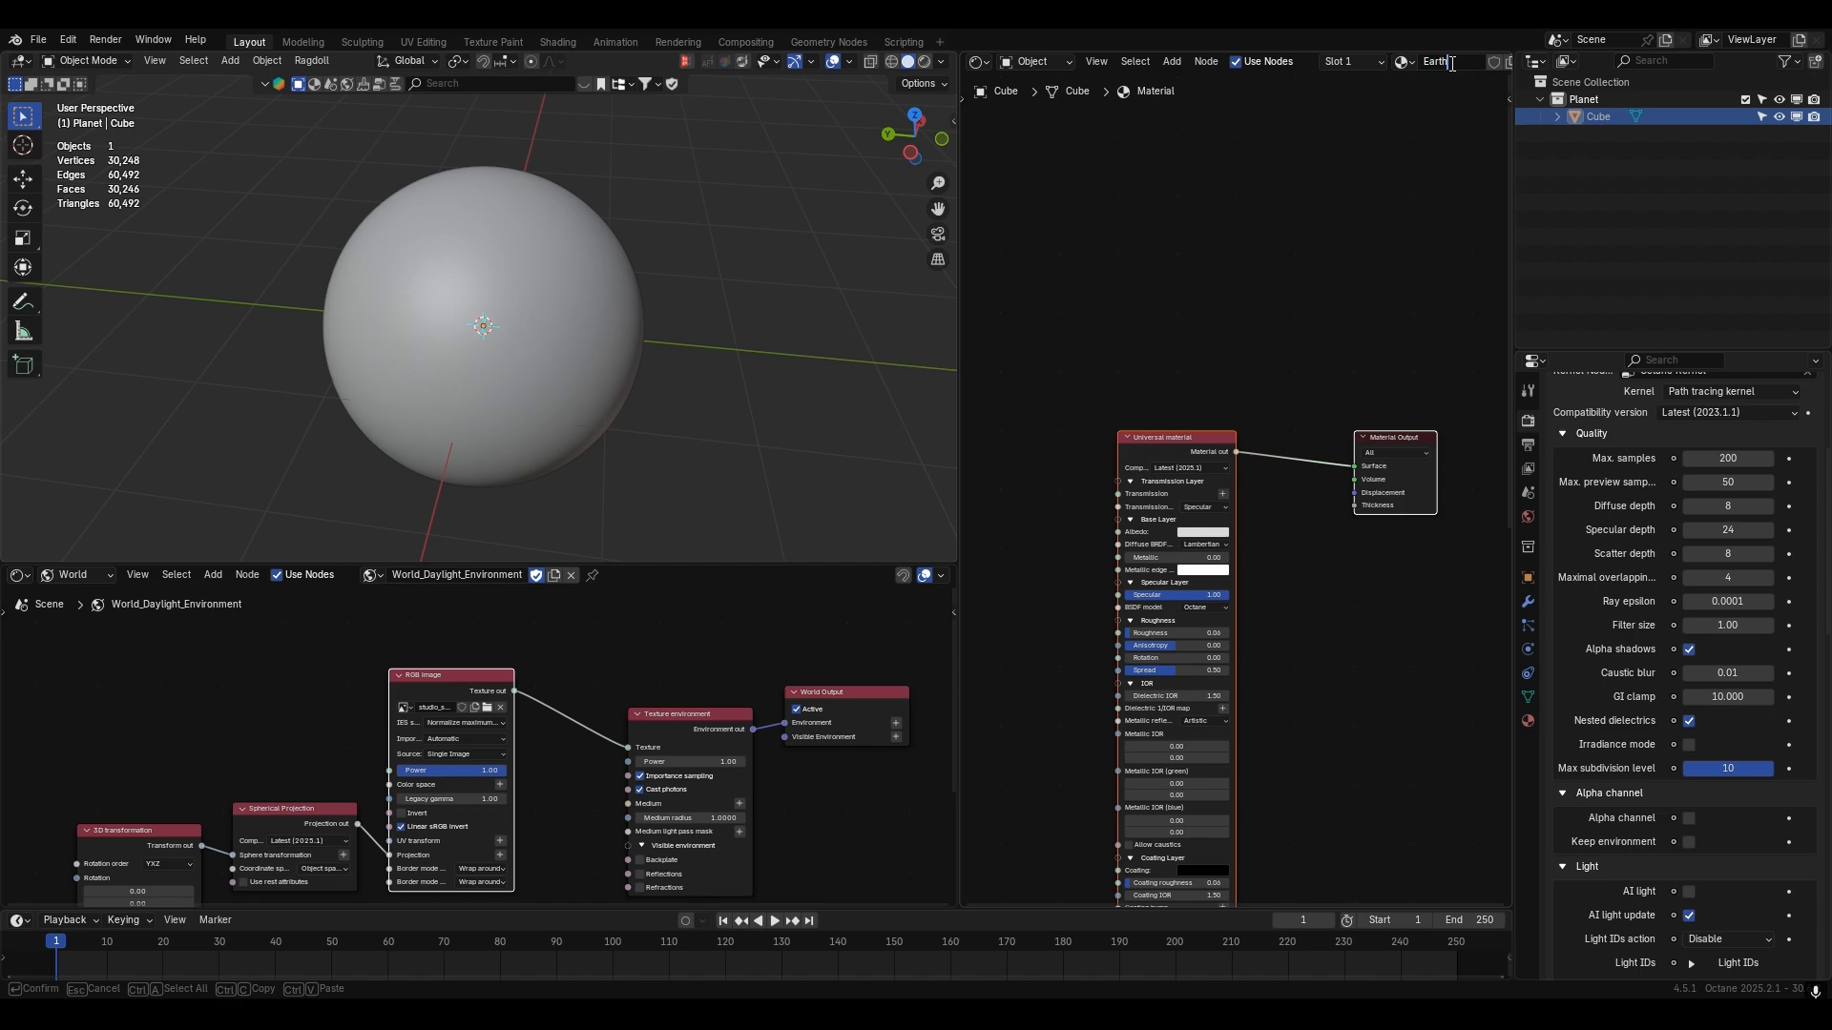
key(Return)
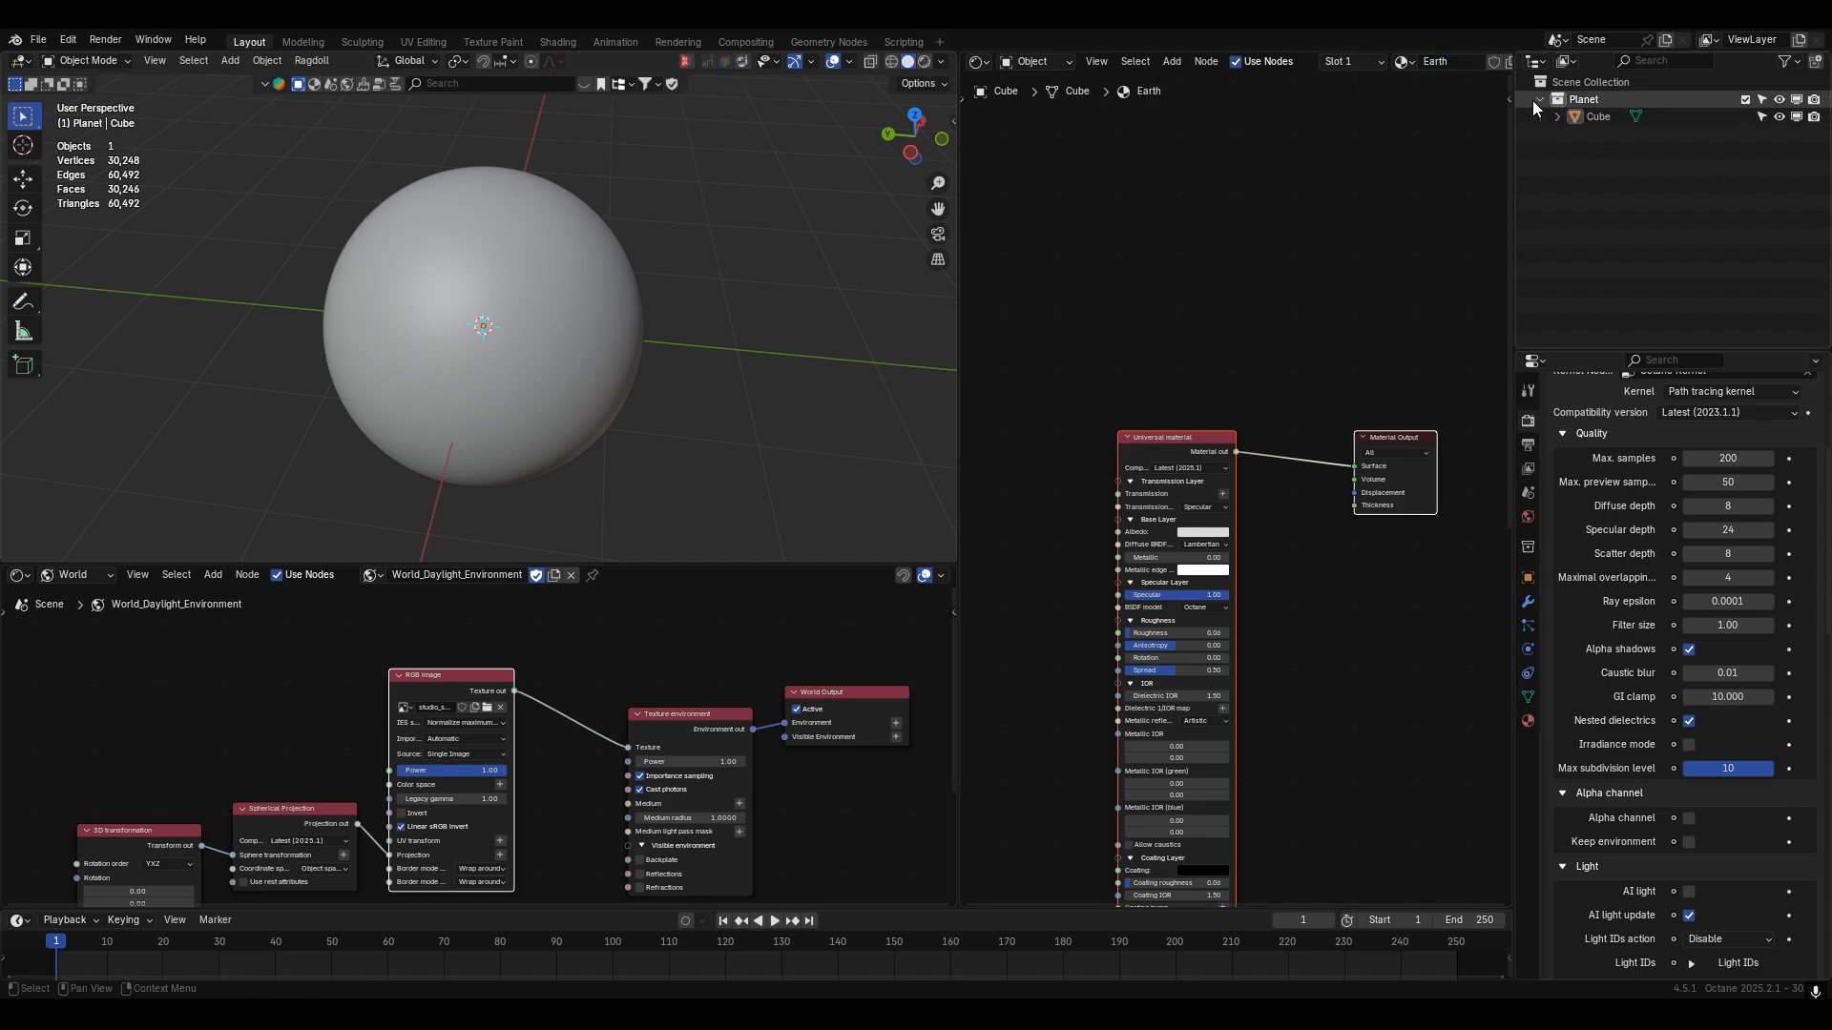
- Collapse the Planet collection and create a second scene collection named "Camera and Light"
click(1540, 99)
click(1795, 86)
click(1814, 61)
double_click(1618, 117)
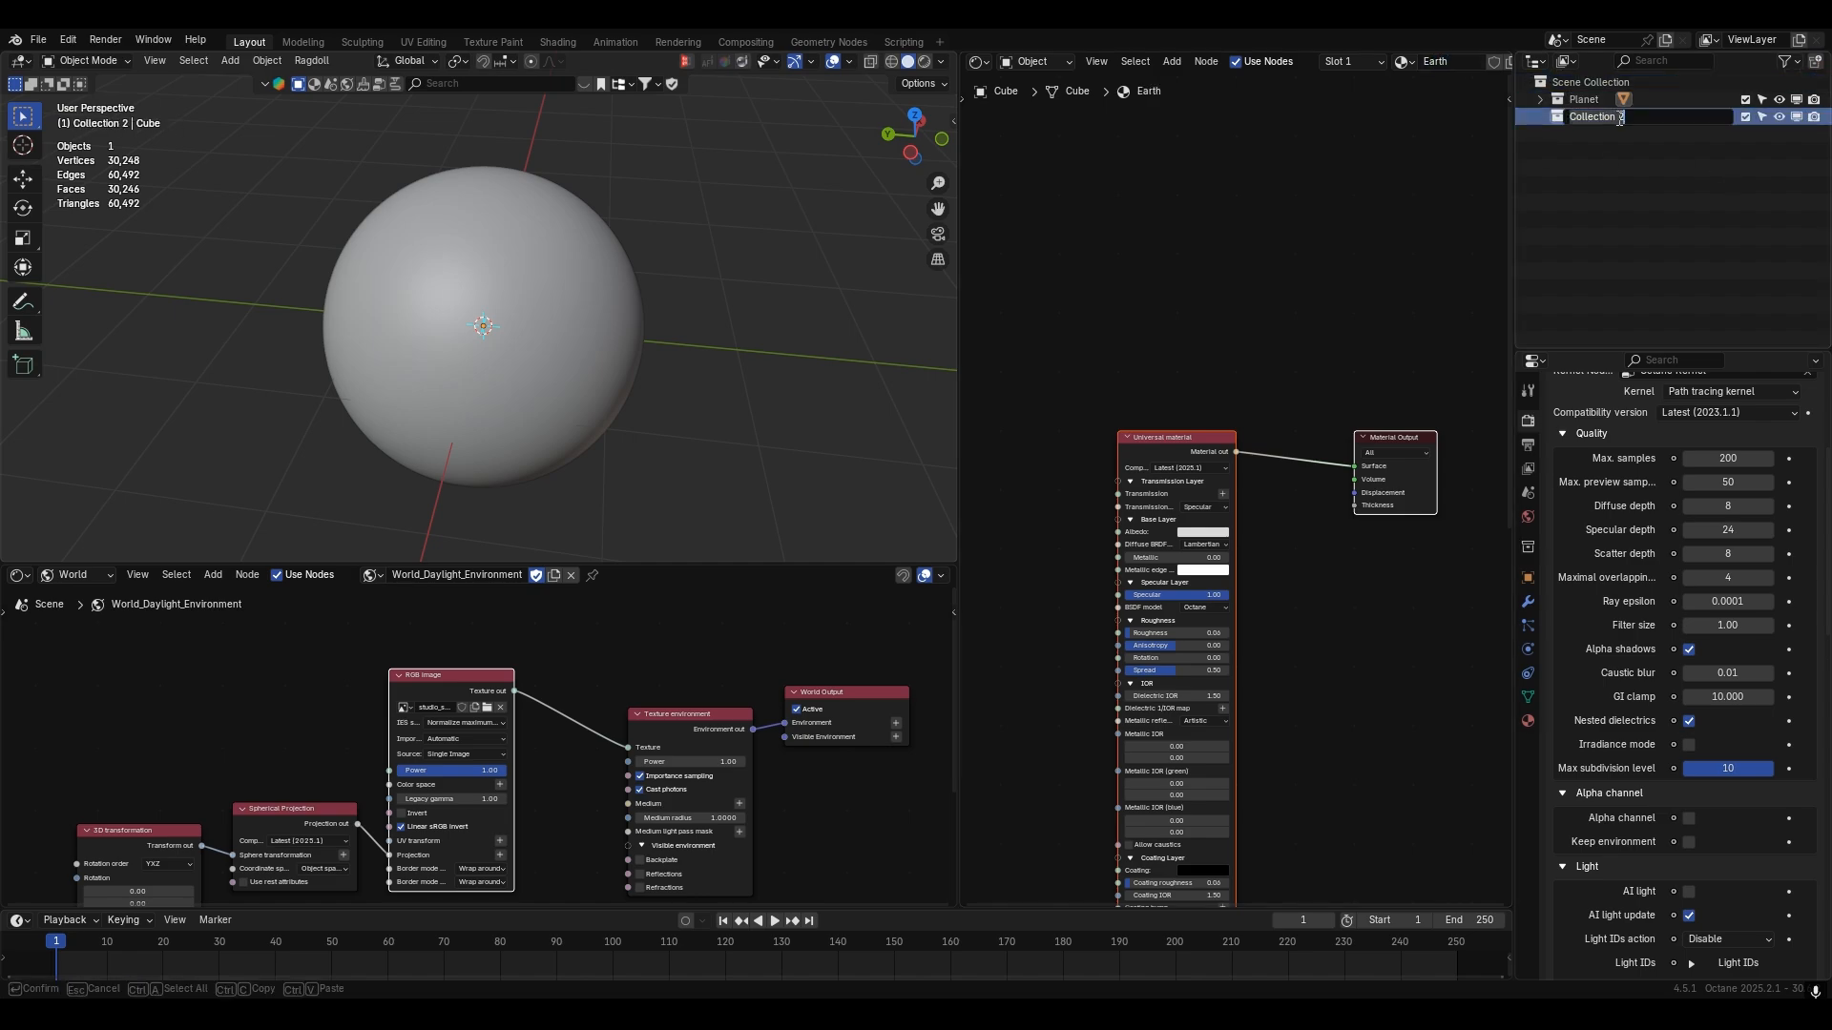
text(Camera and Light)
key(Return)
- Add a camera to the Camera and Light collection
key(shift+a)
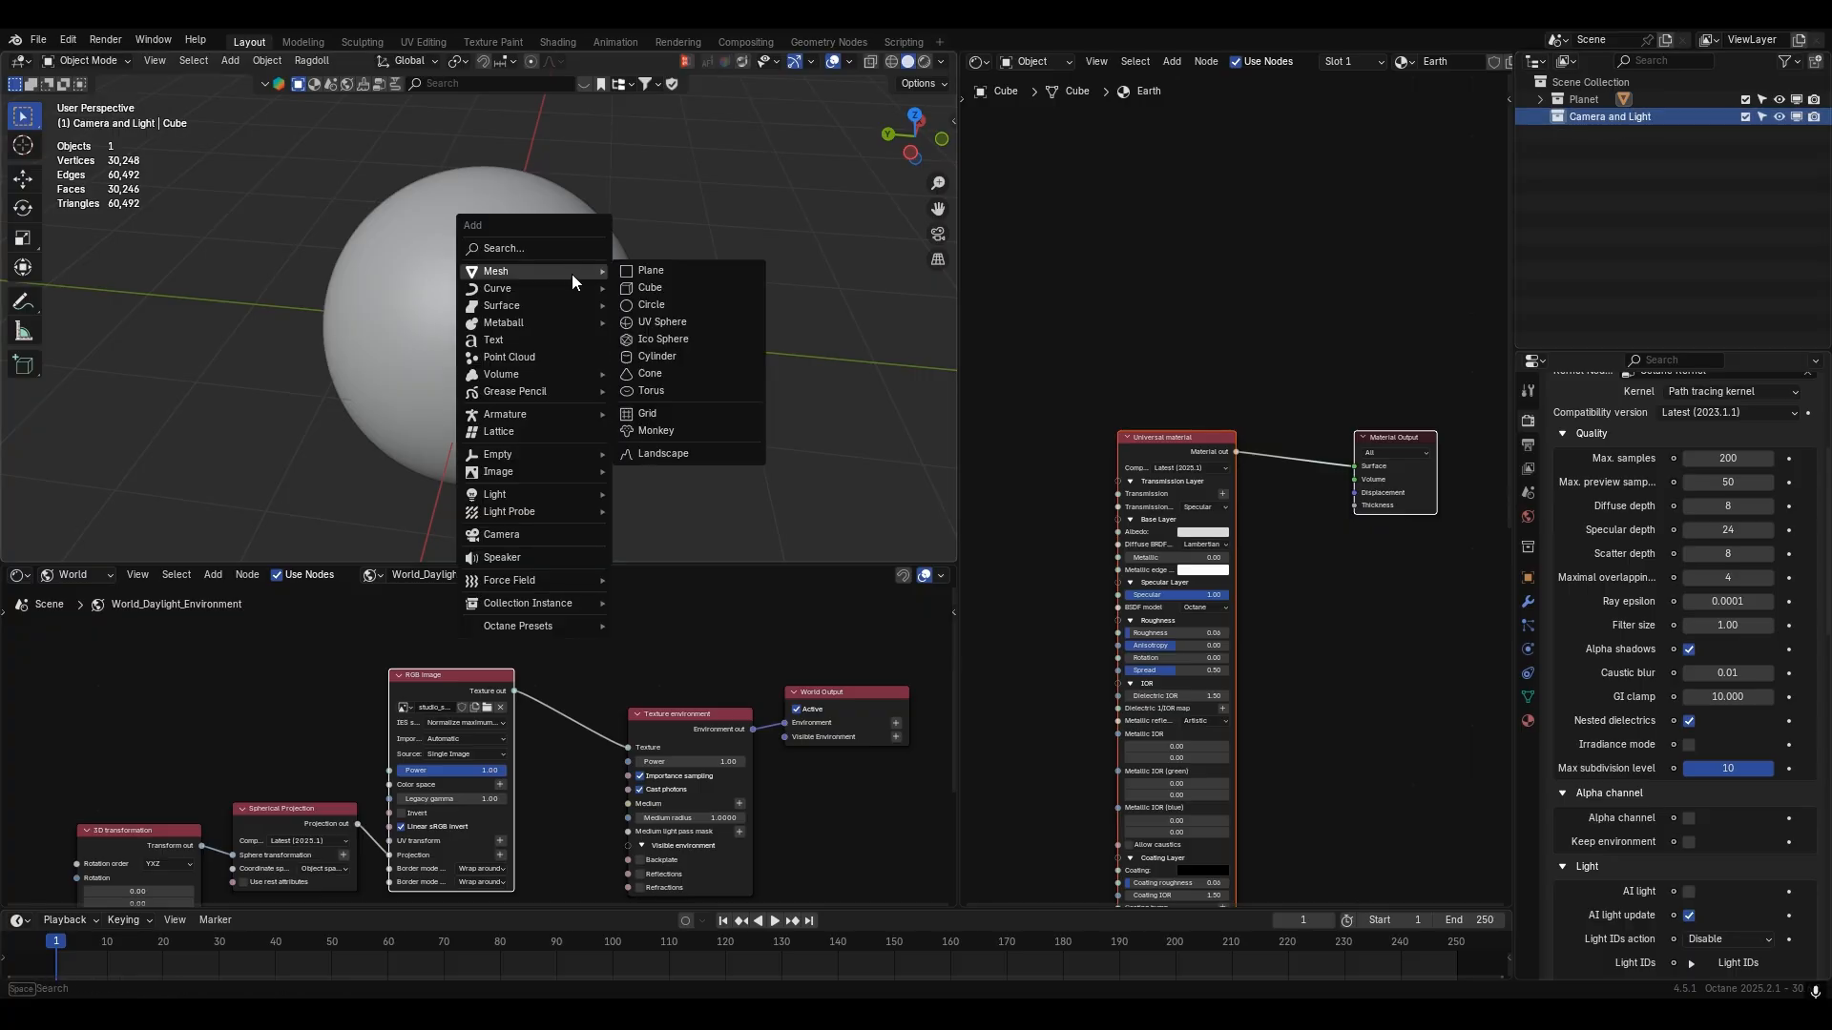
click(504, 537)
key(period)
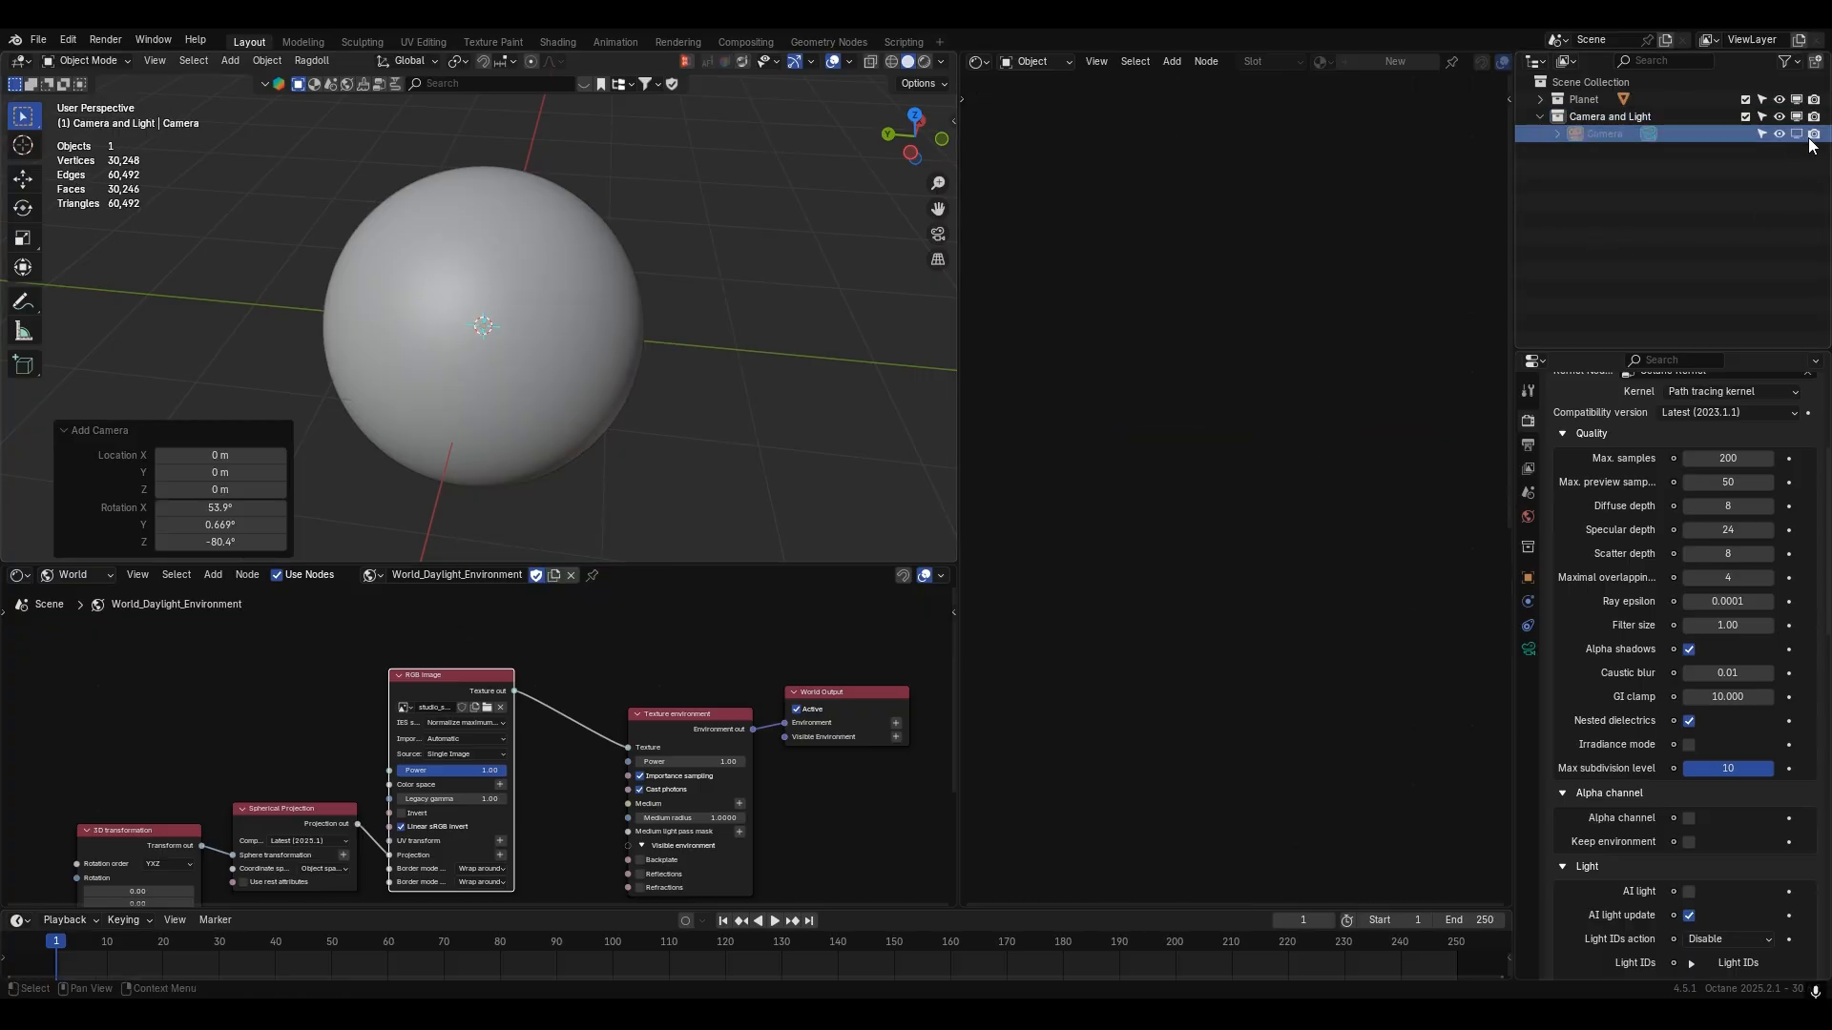
- Add an Octane directional light to the Camera and Light collection
key(shift+a)
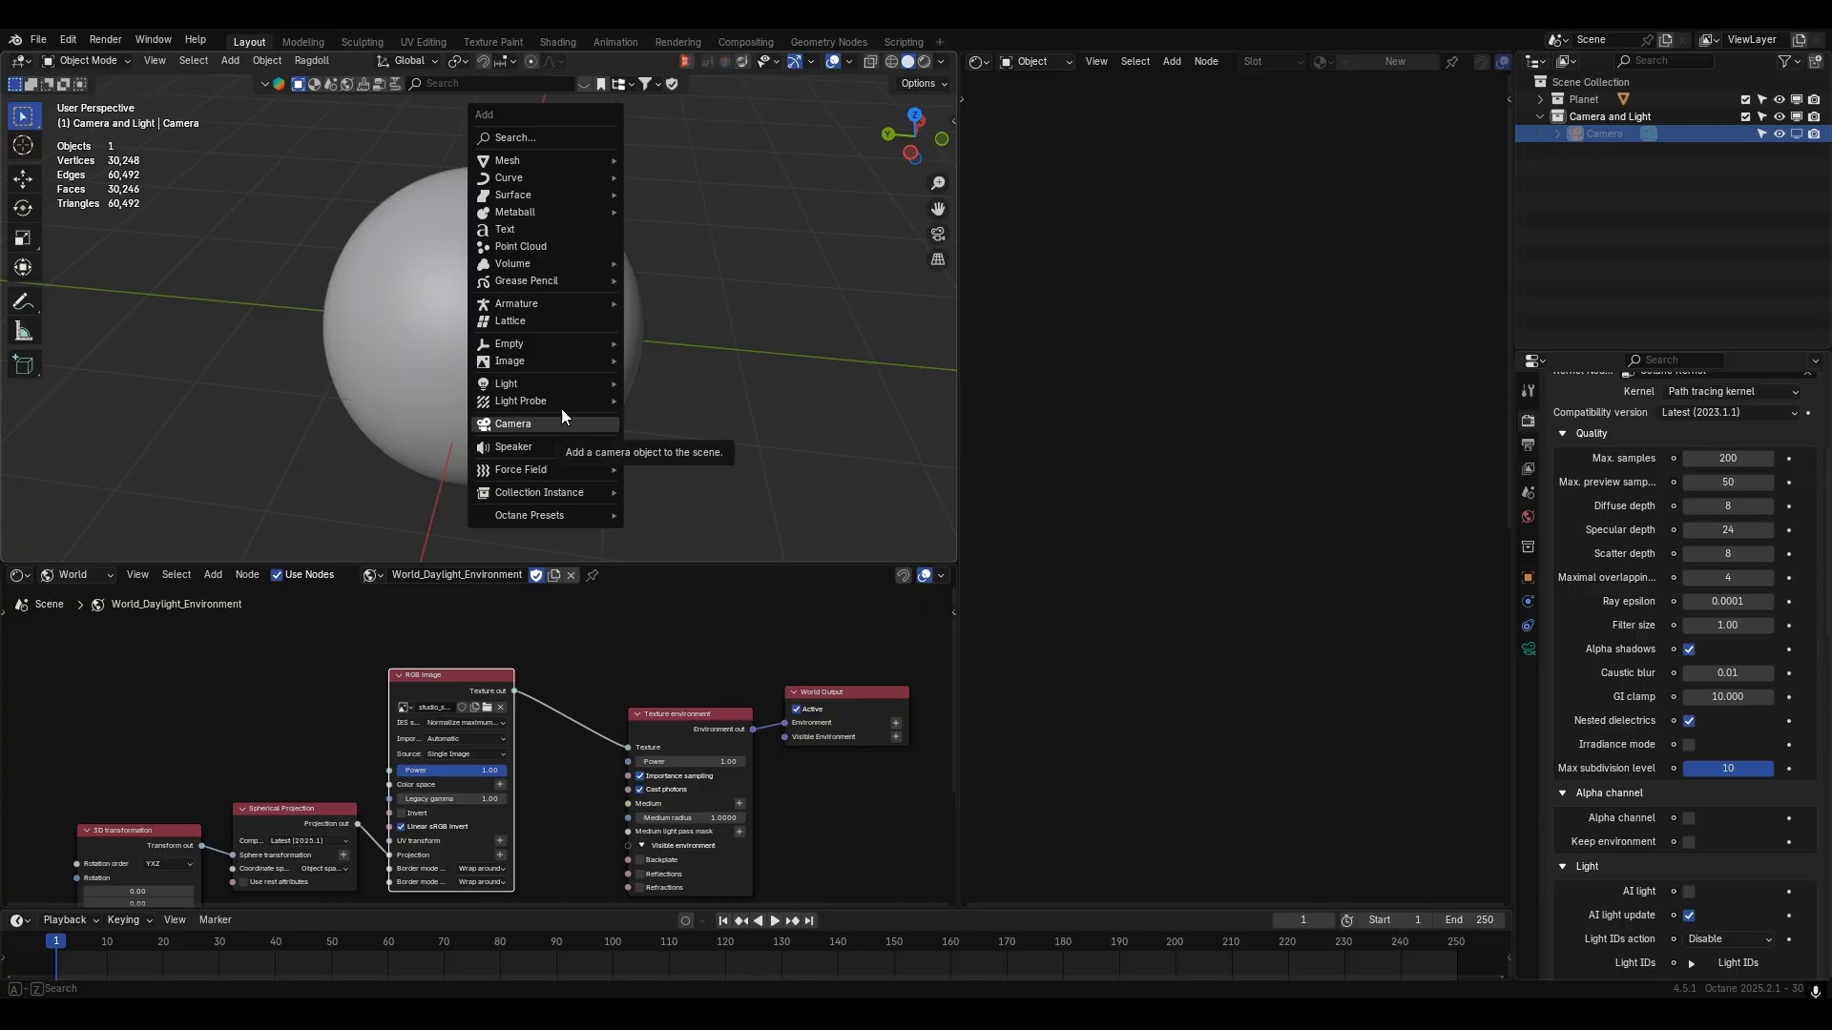
mouse_move(561, 385)
click(708, 491)
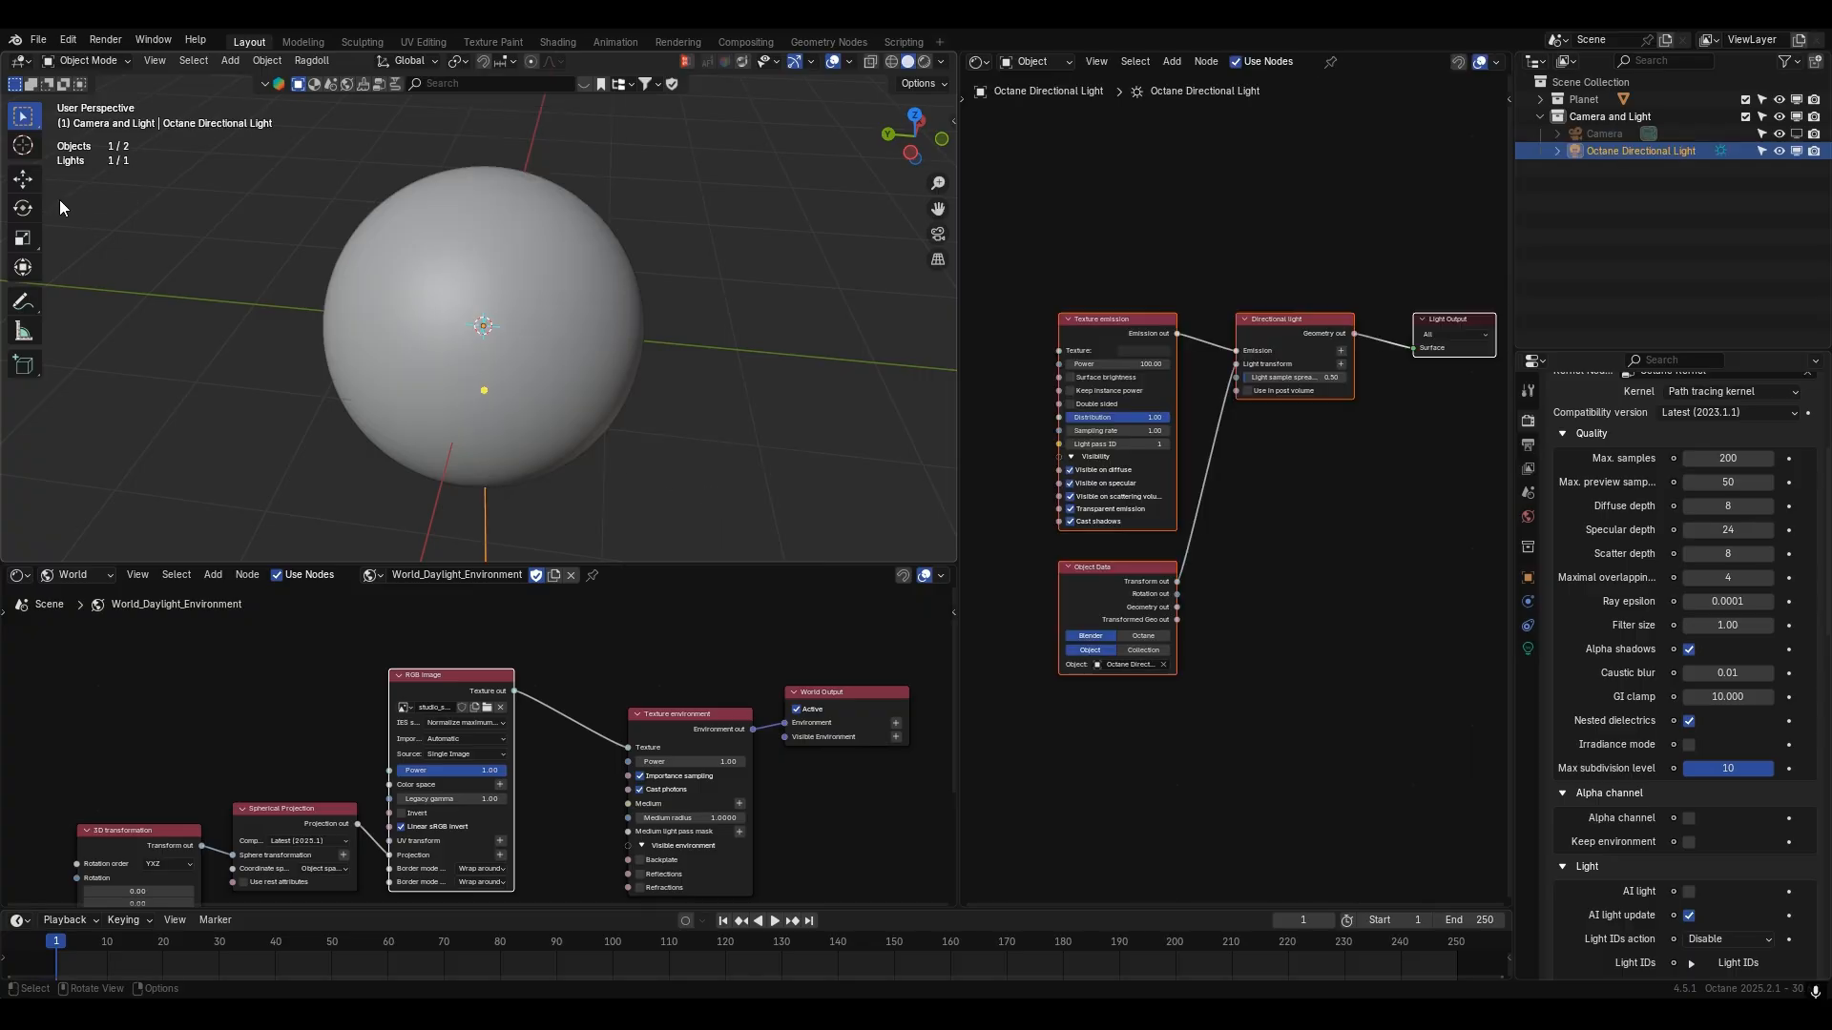
- Move the directional light off the sphere's centre, about 3.18 m along negative Y and 2.42 m up along Z
click(23, 178)
click(912, 152)
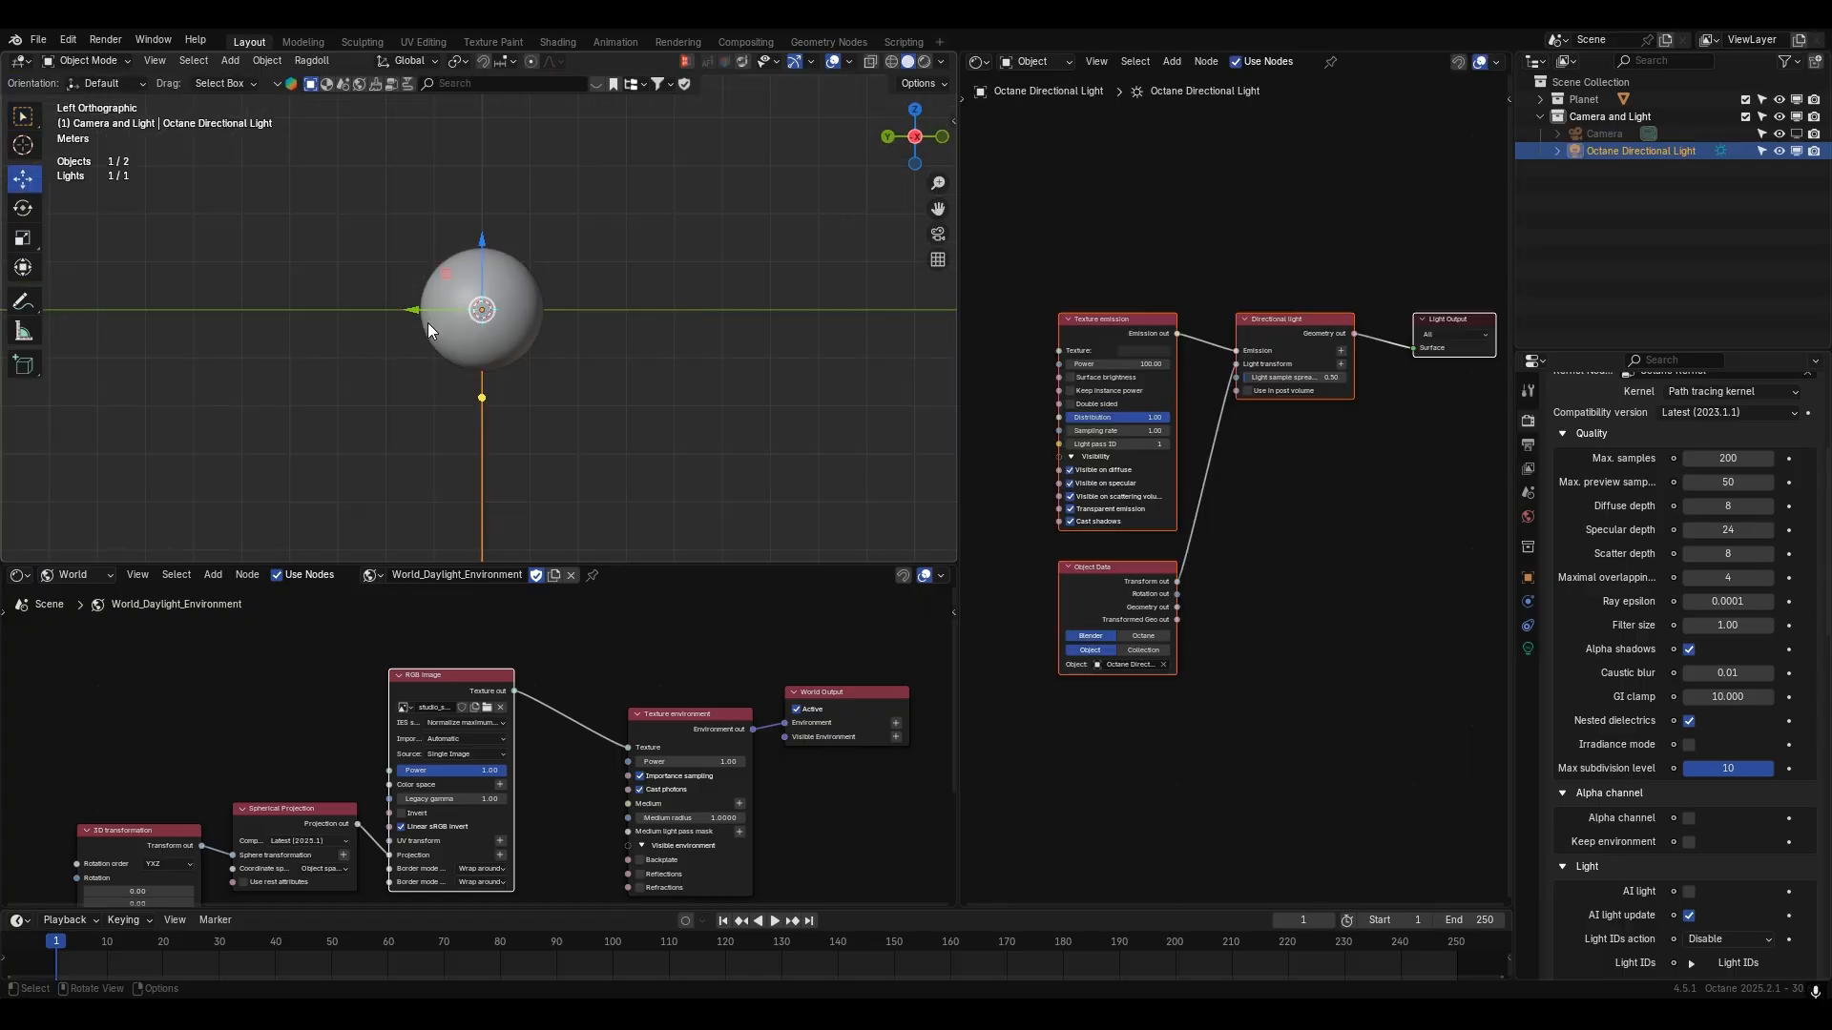
drag(418, 315, 572, 328)
drag(637, 248, 637, 132)
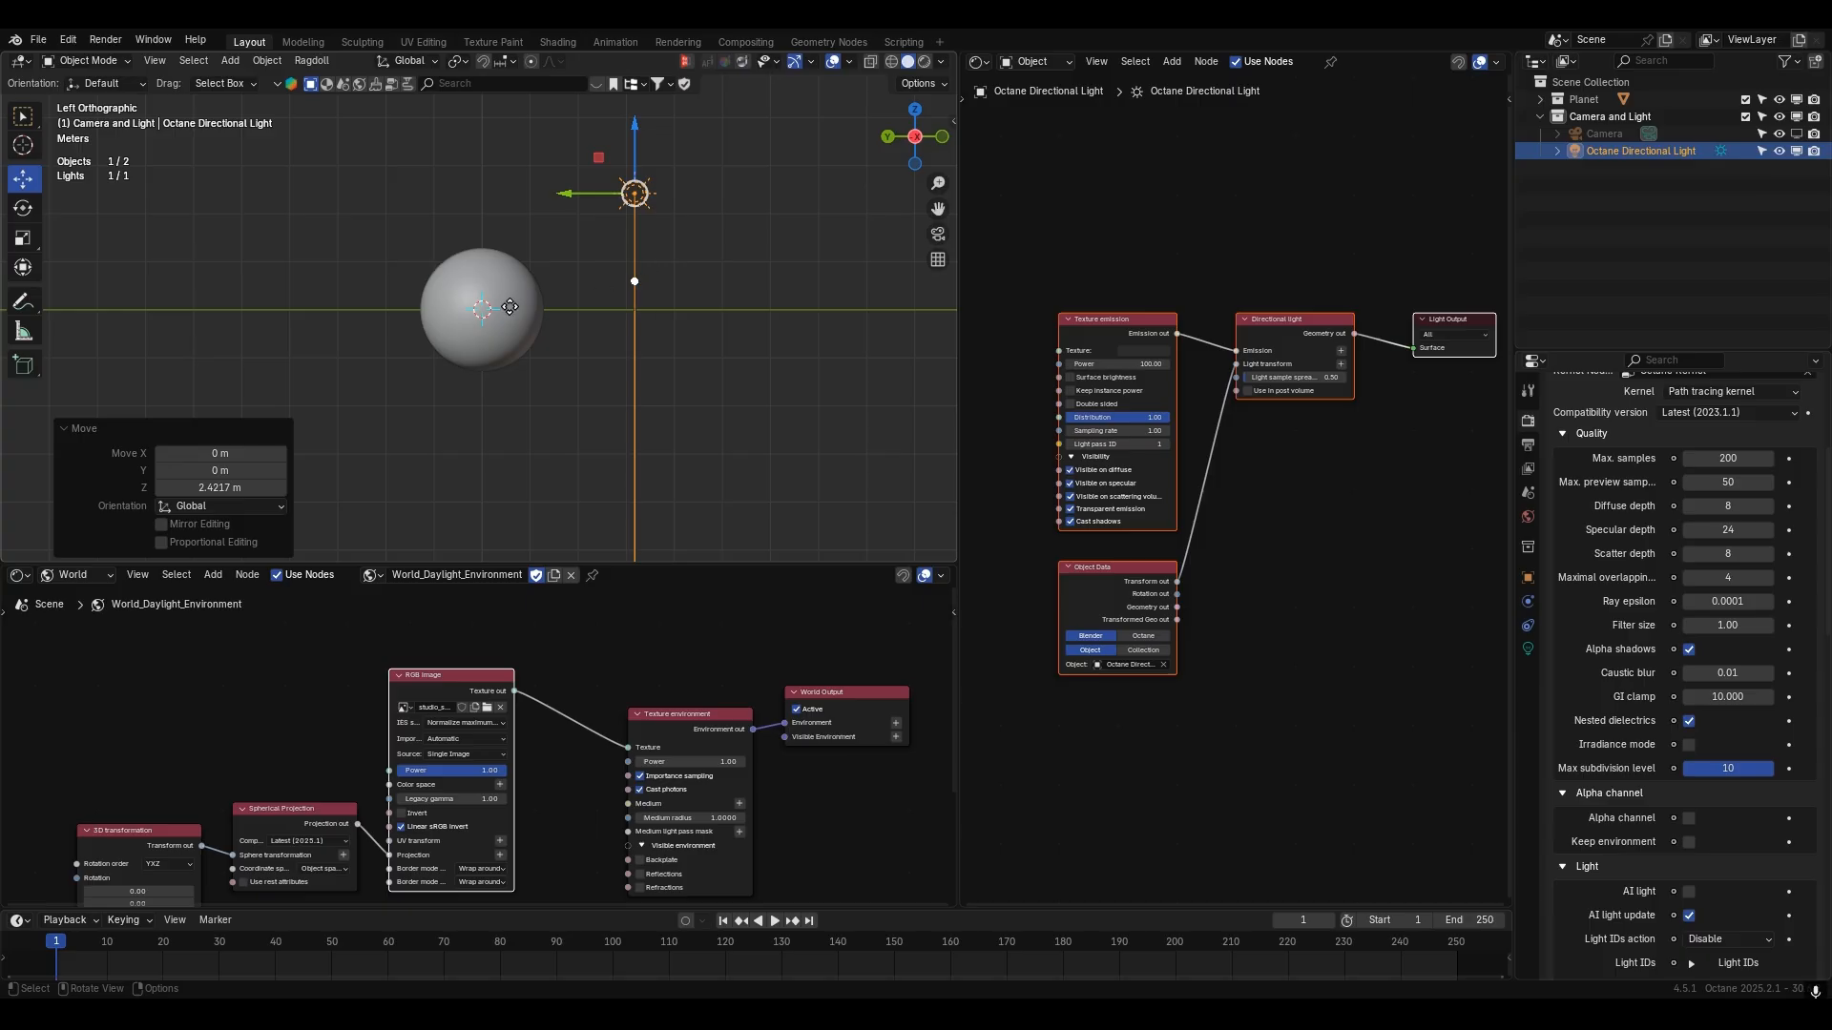
middle_drag(509, 306, 626, 374)
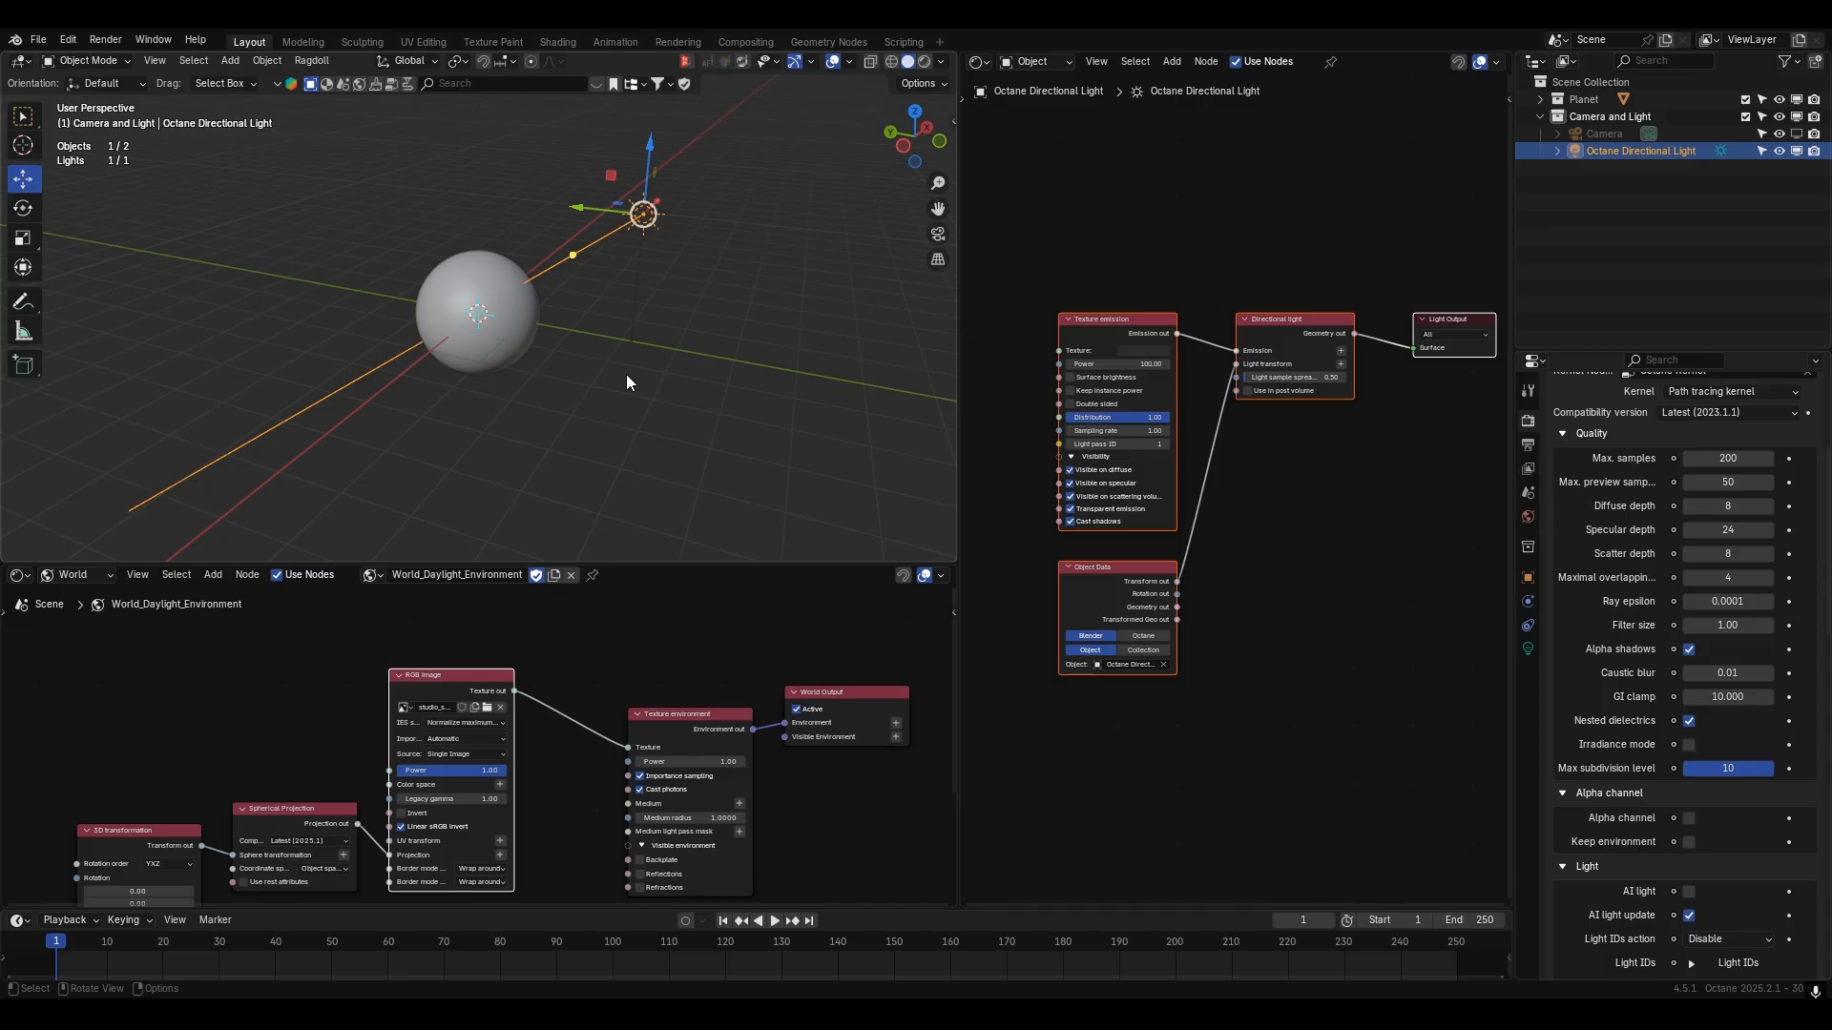
- Select the cube-based sphere in the Planet collection and scale it uniformly by a factor of 5
click(1540, 117)
click(1540, 99)
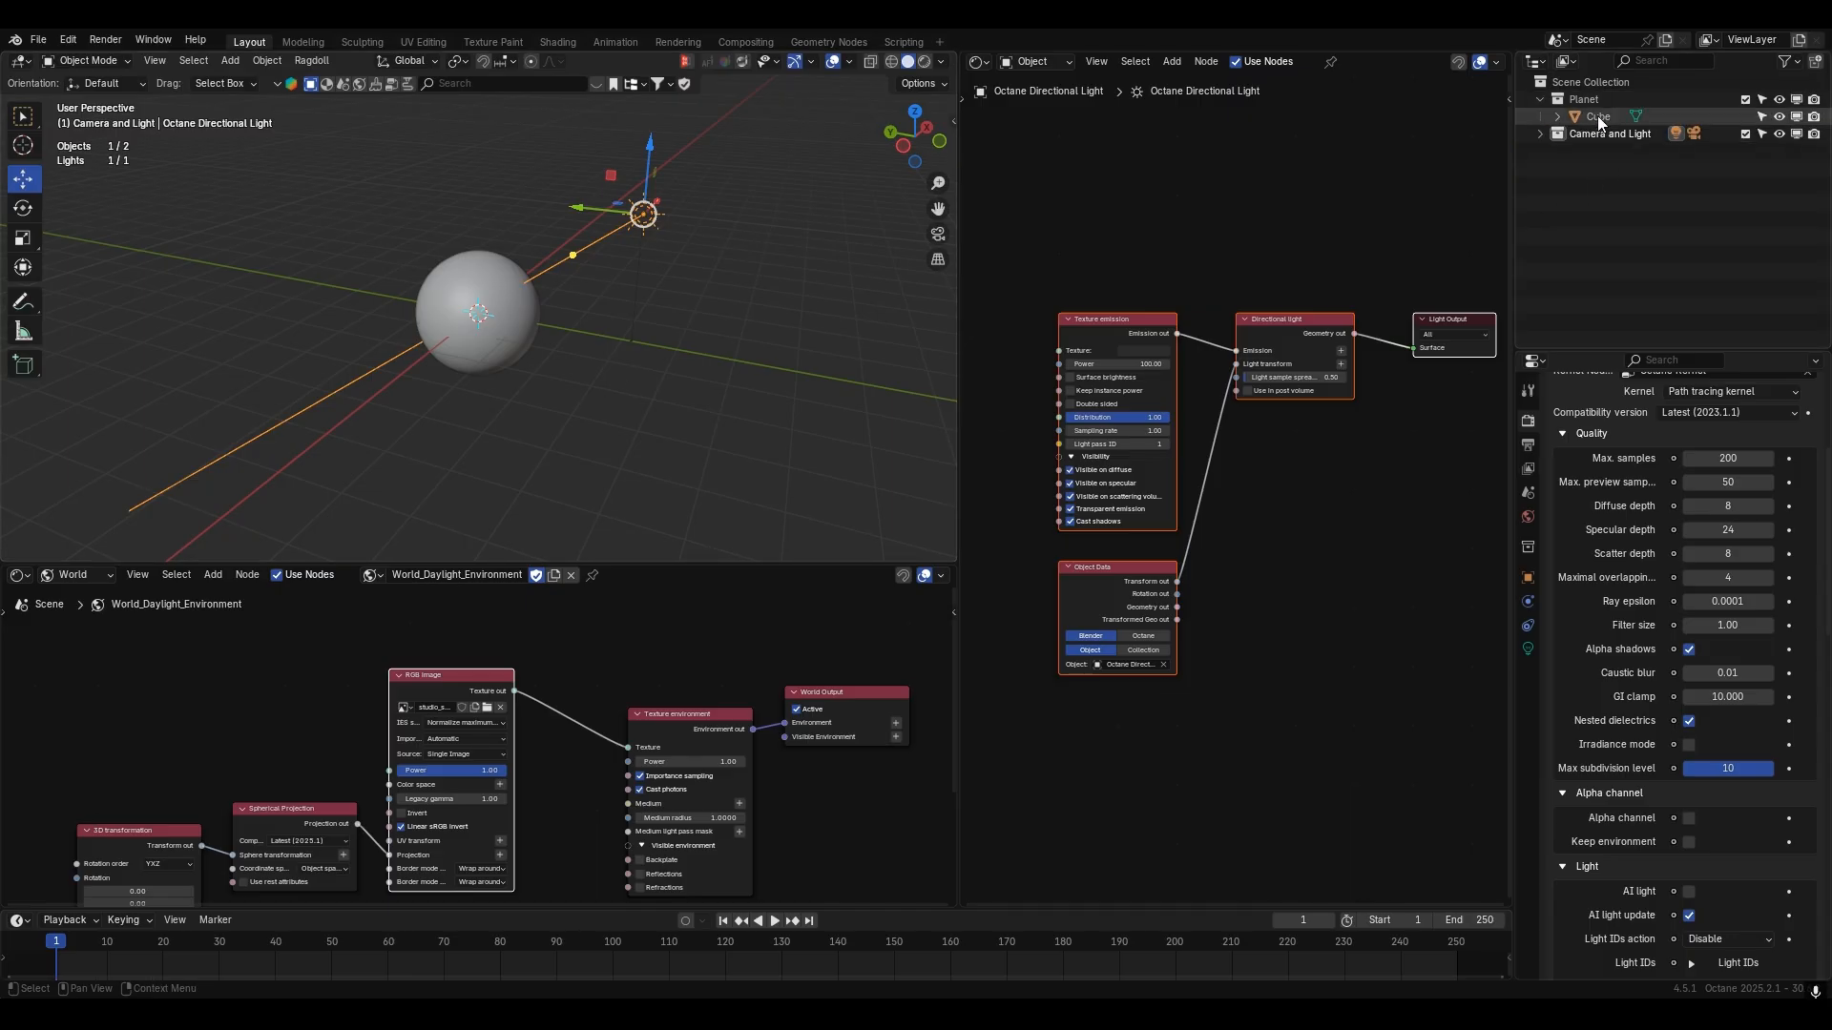
click(1598, 117)
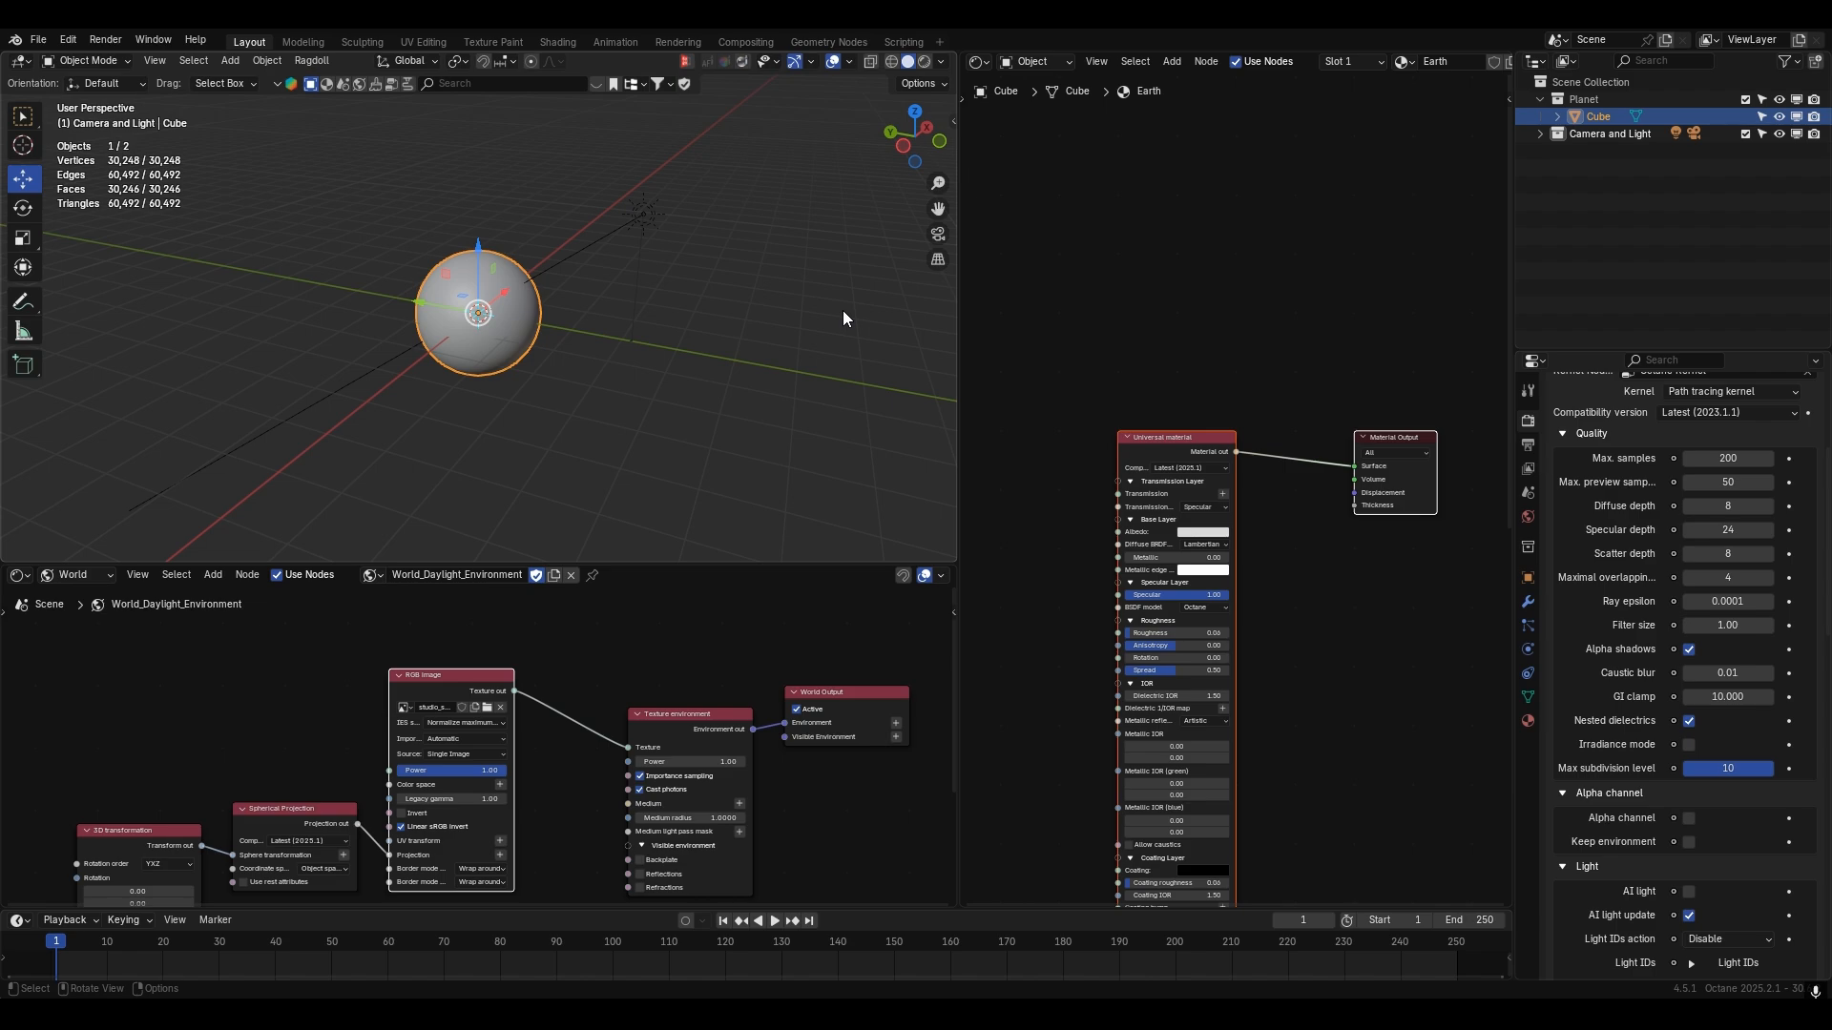
key(KP_Decimal)
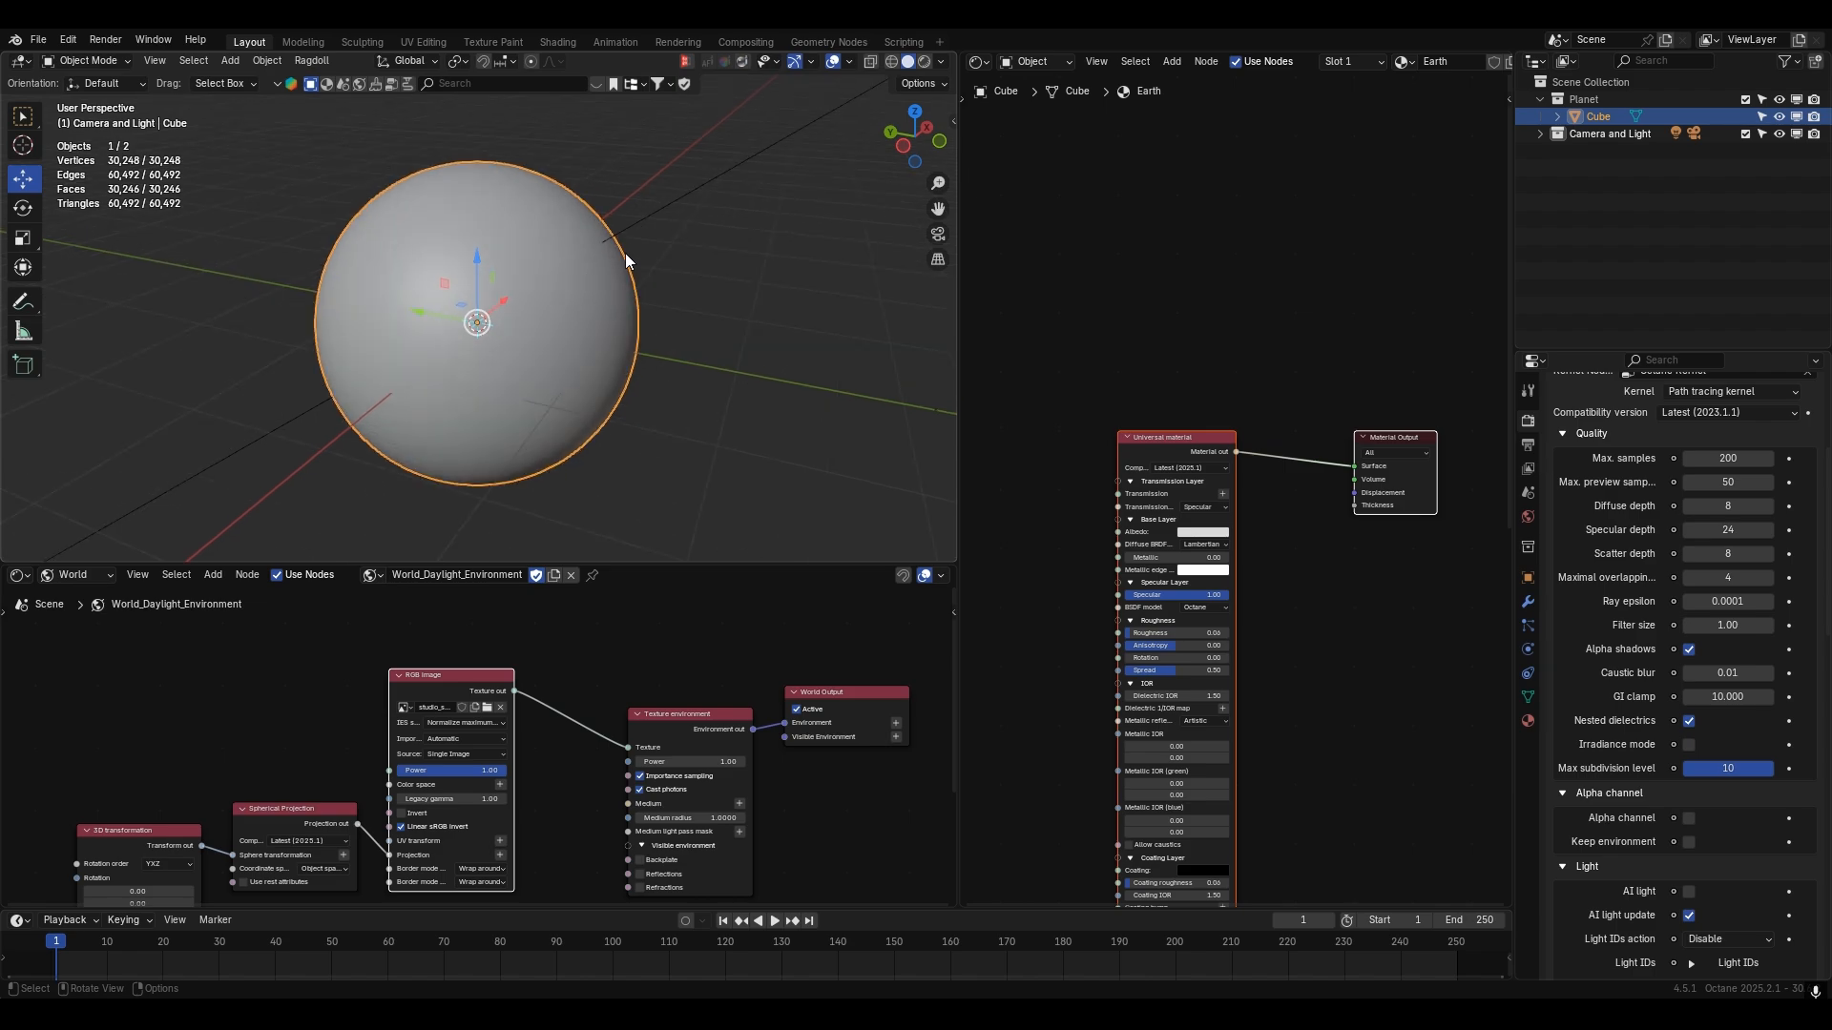
click(1528, 579)
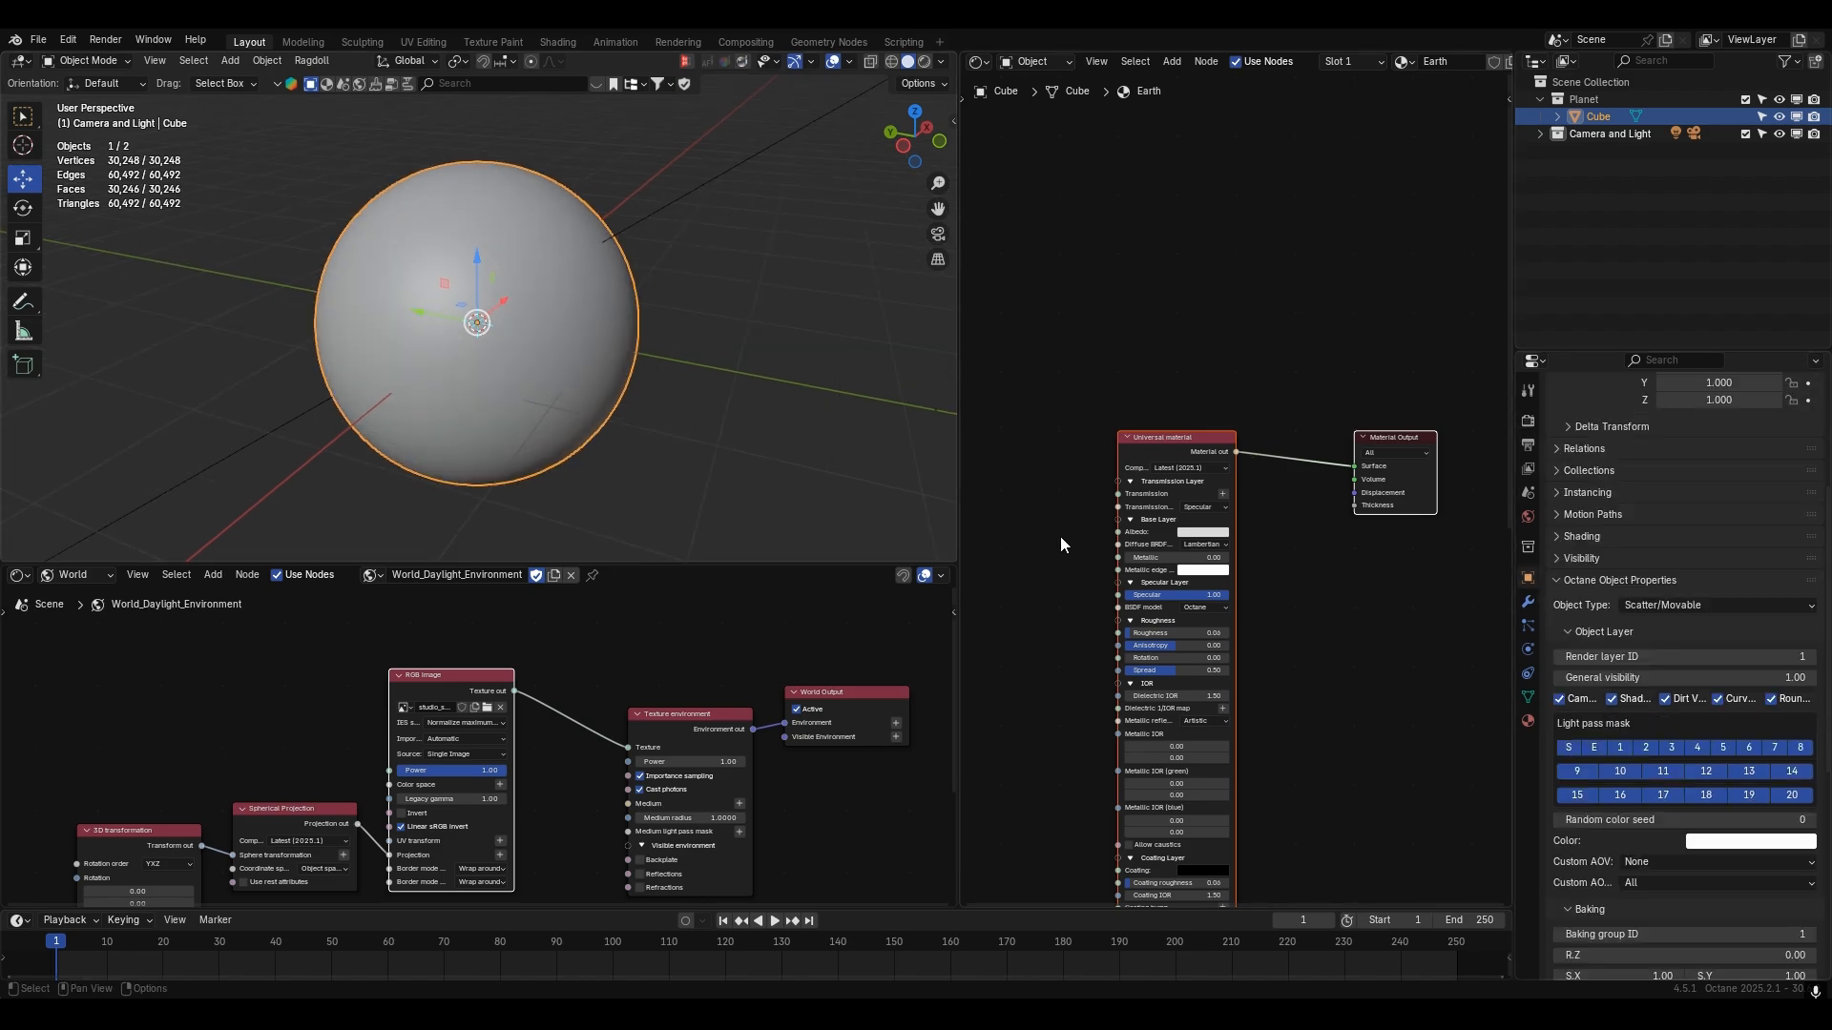
scroll(1643, 569, up, 5)
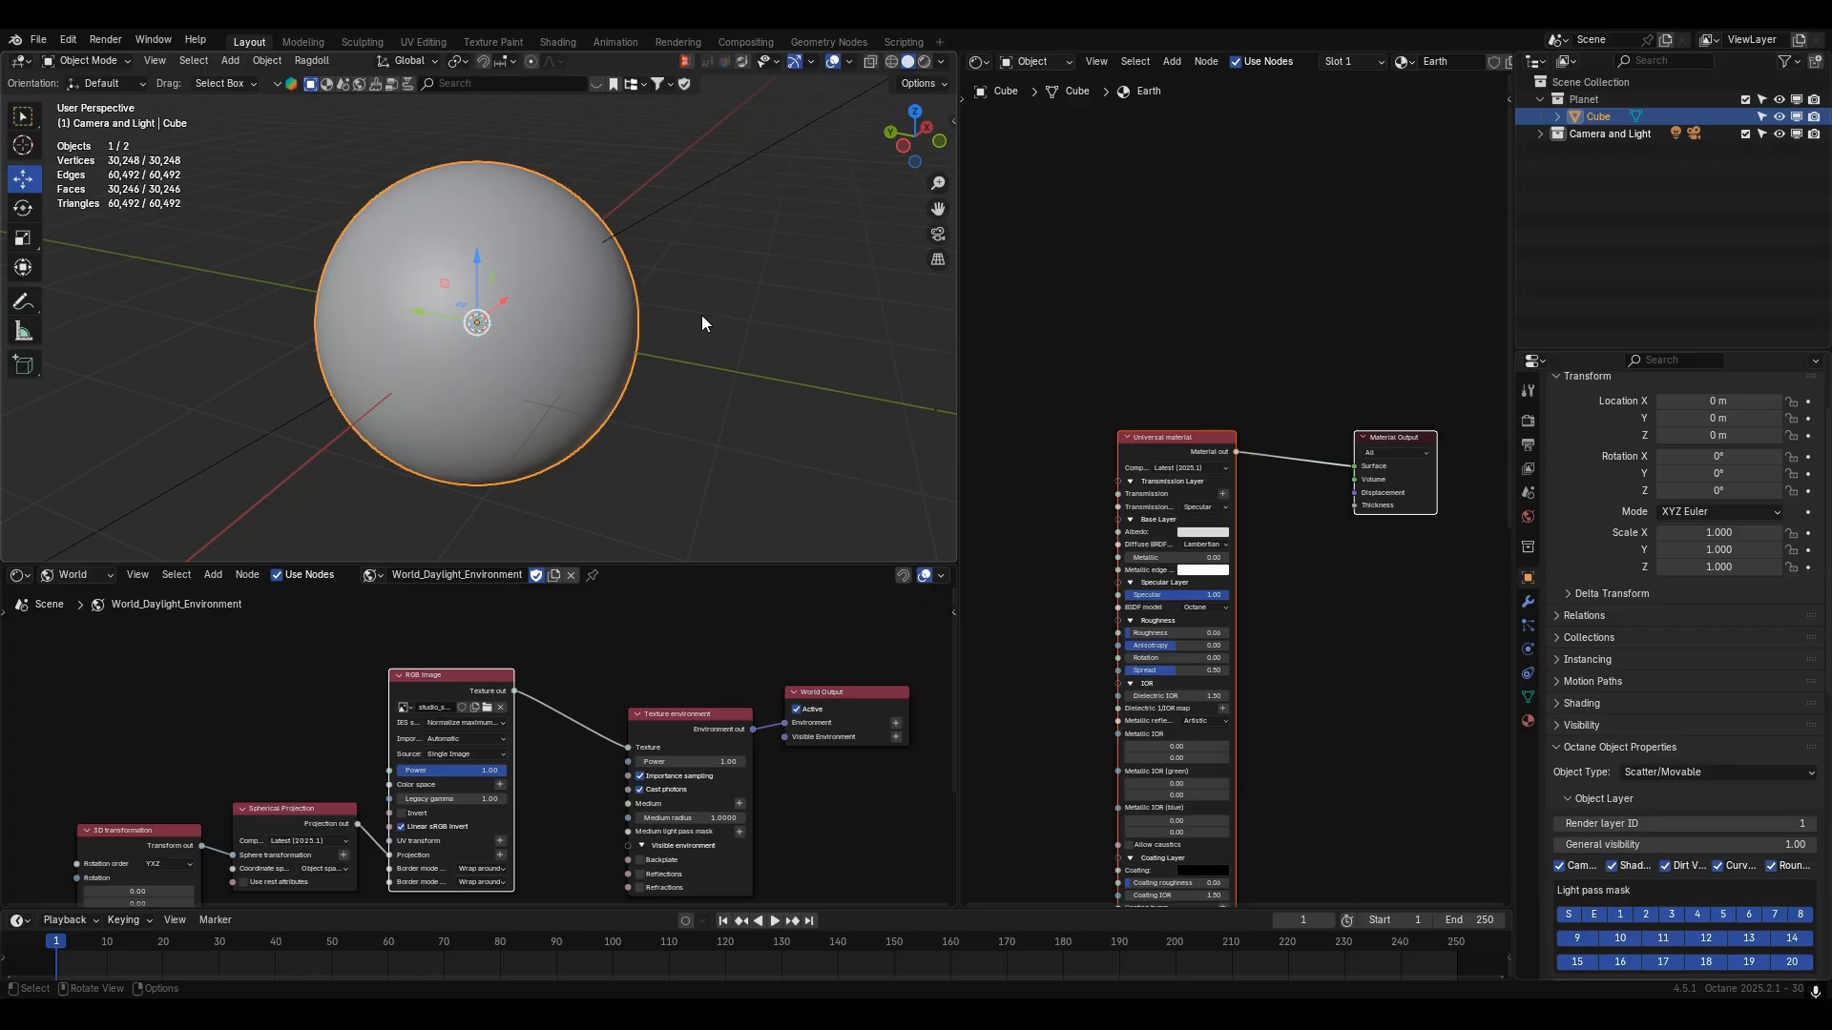
scroll(702, 323, down, 4)
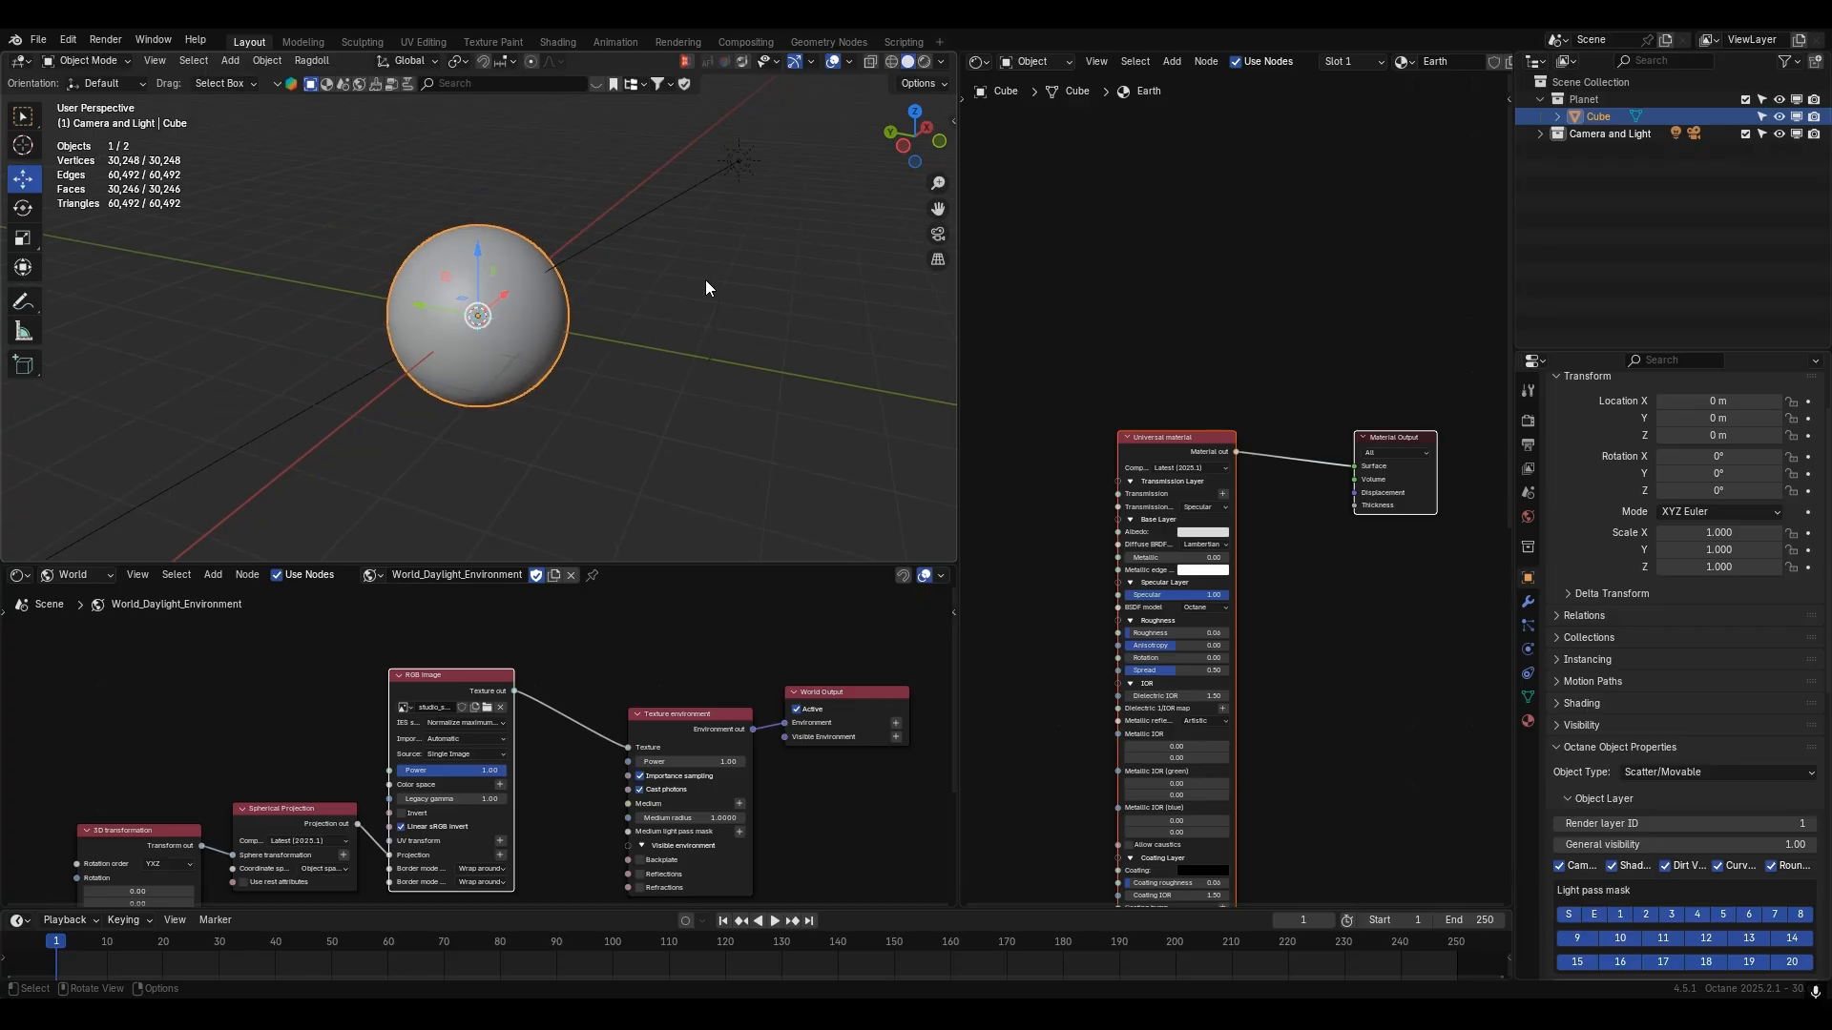
key(s)
key(5)
key(Return)
scroll(758, 345, down, 6)
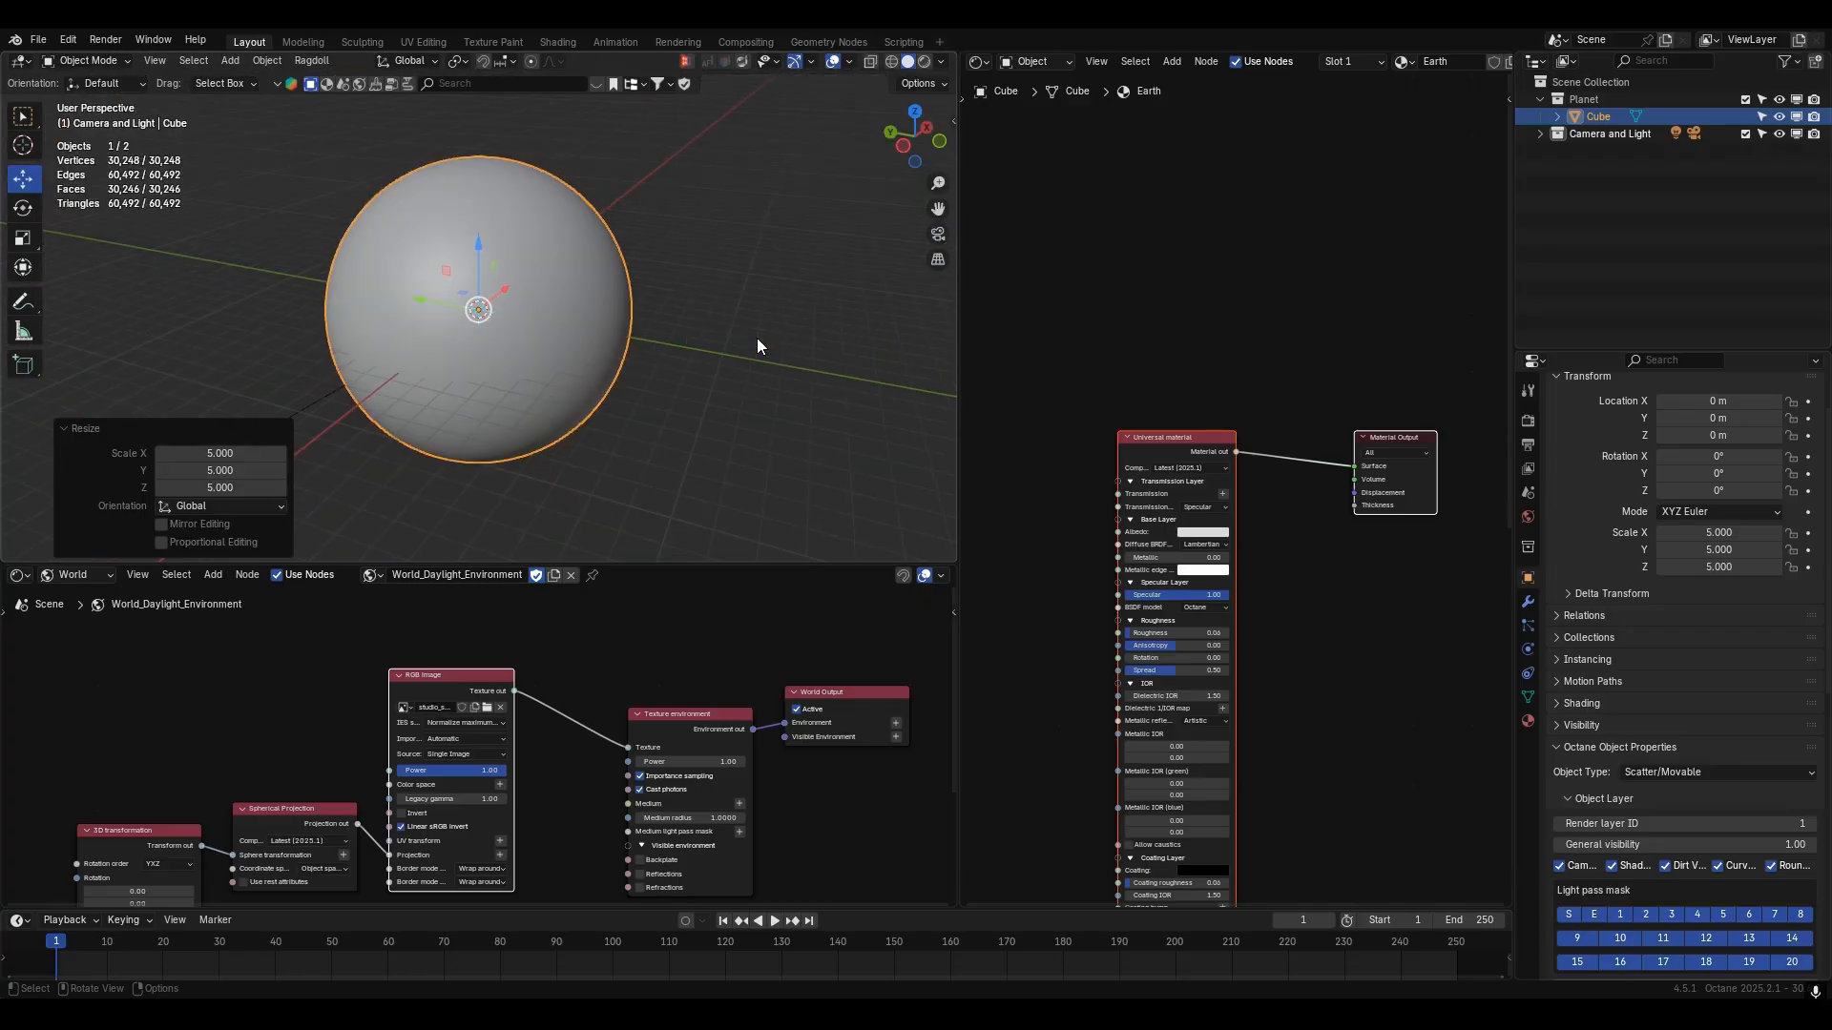
middle_drag(757, 340, 768, 343)
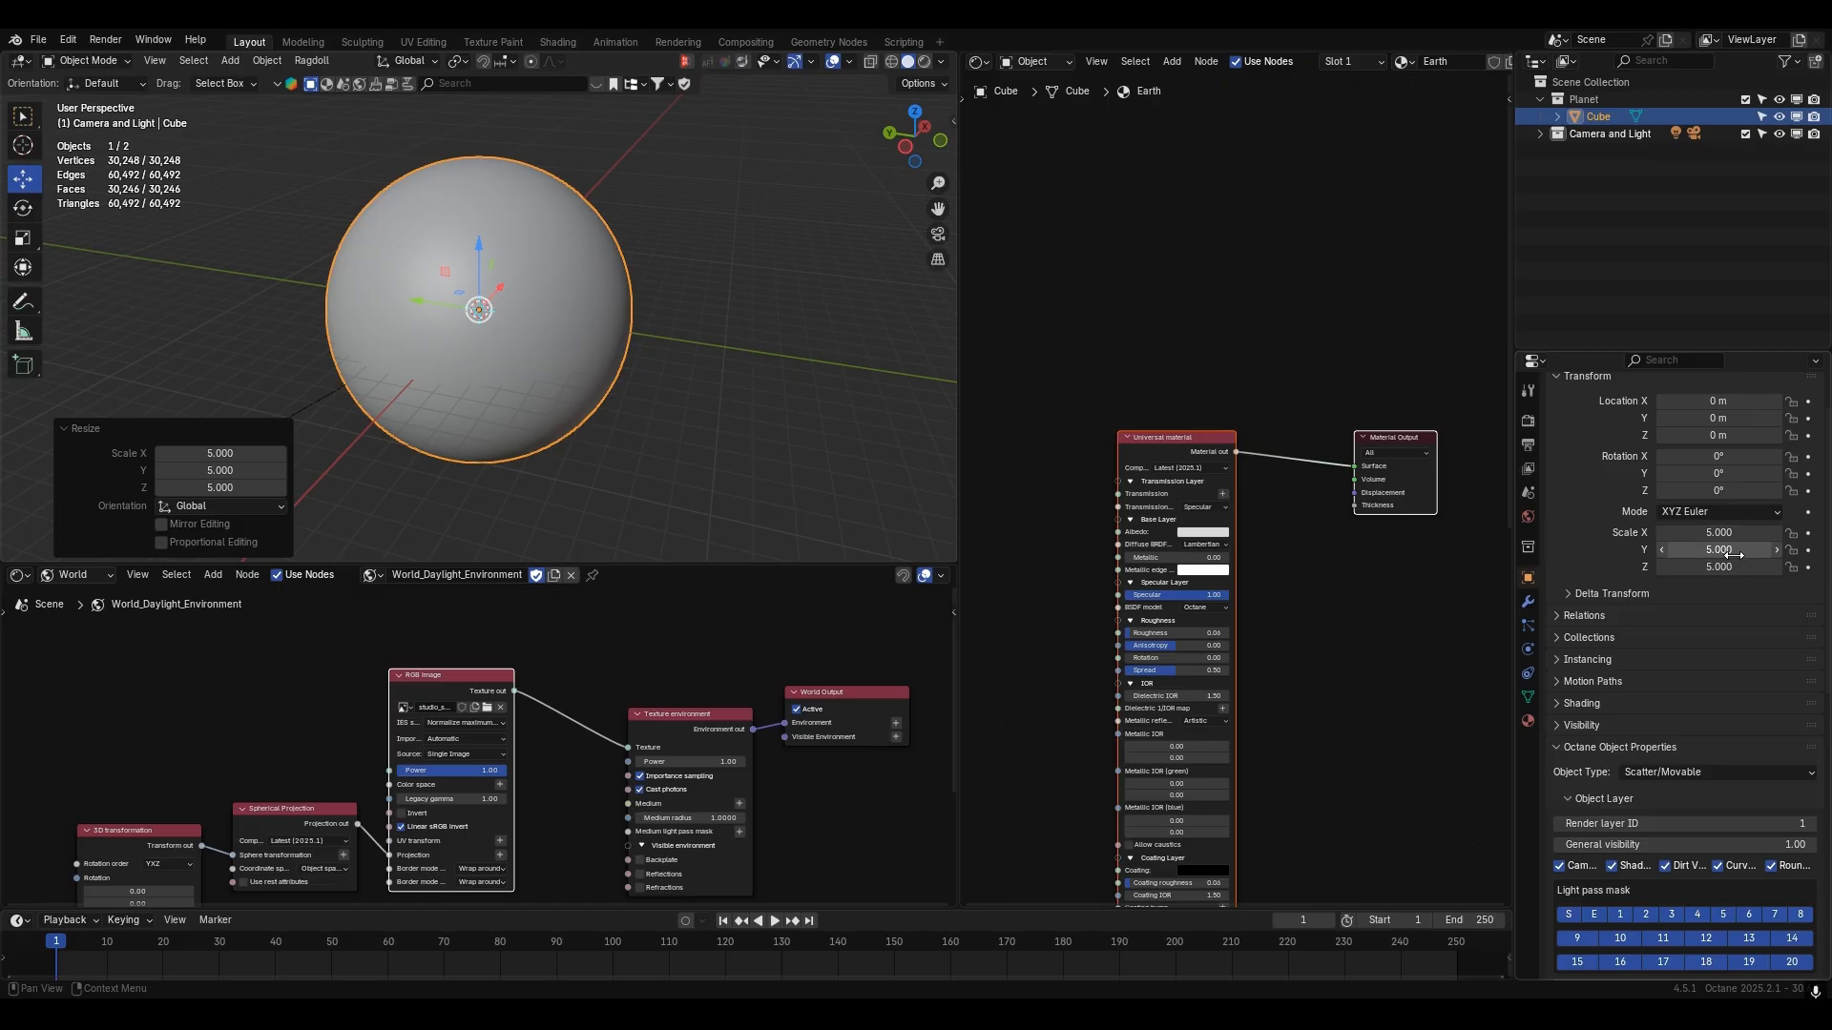
- Move the directional light outside the enlarged sphere, to about -13.6 m in Y and 8.23 m in Z
click(1537, 124)
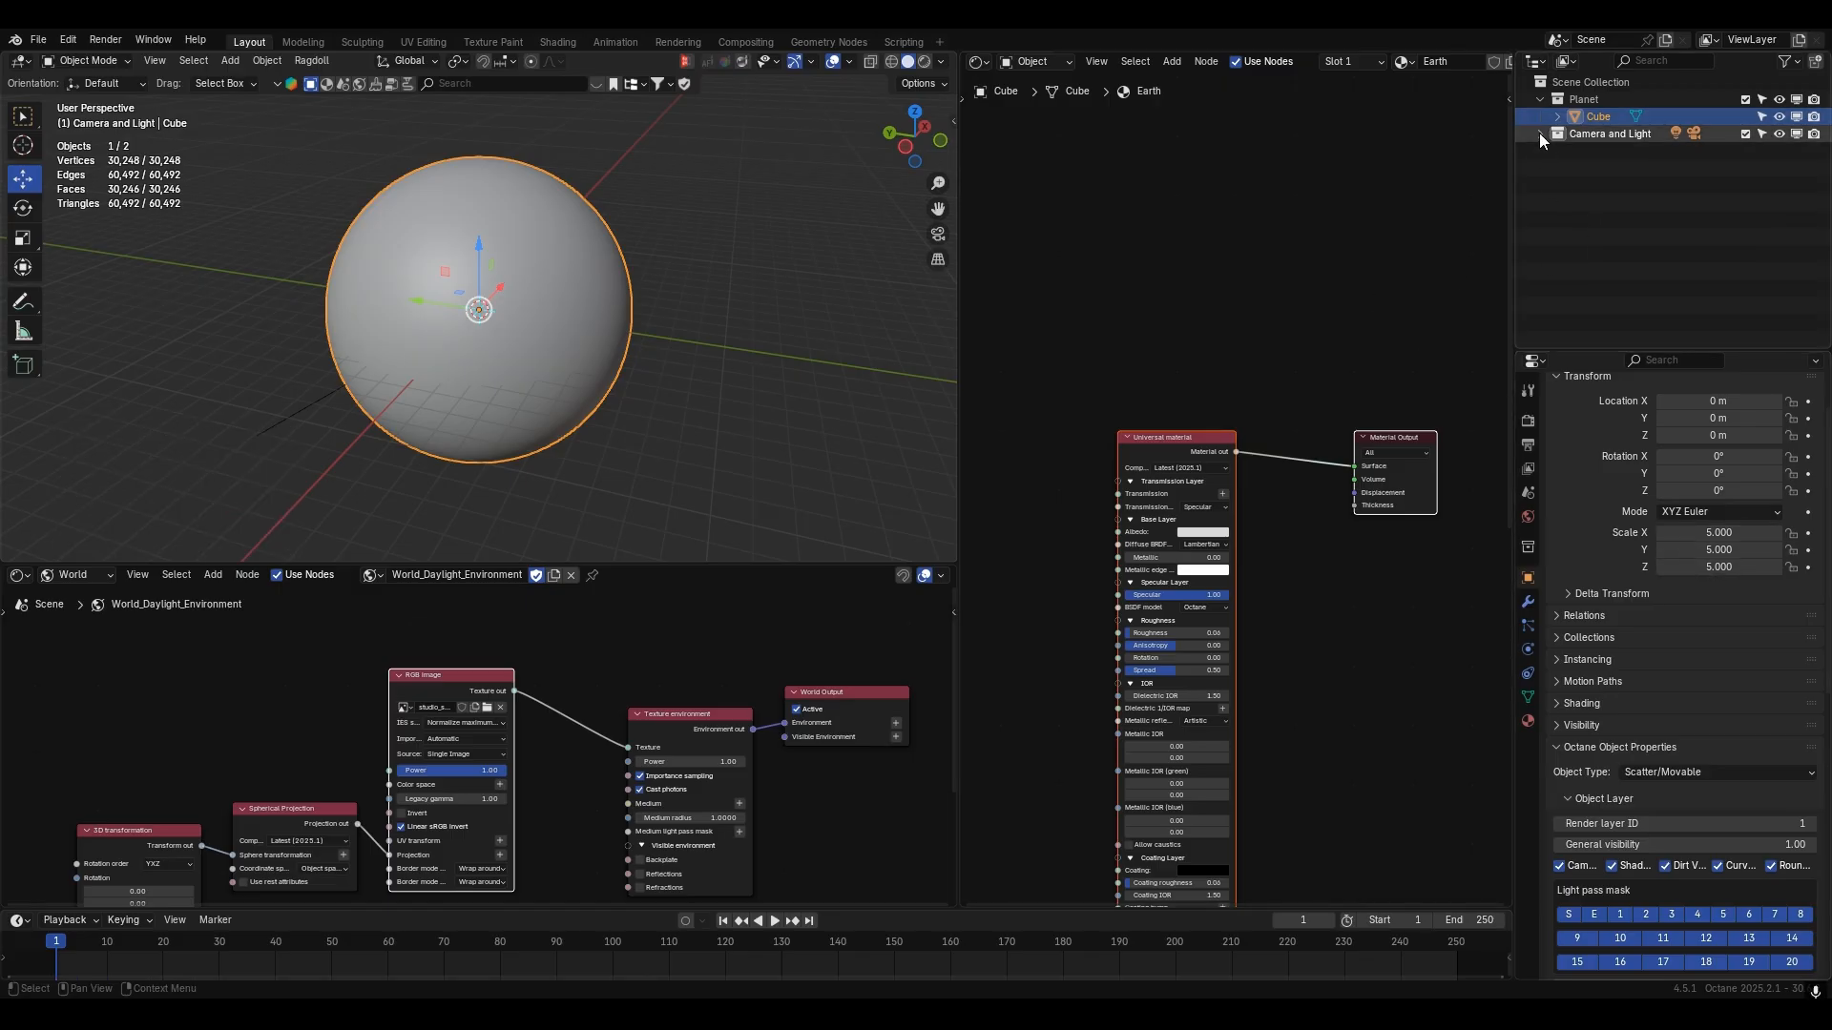
click(1539, 135)
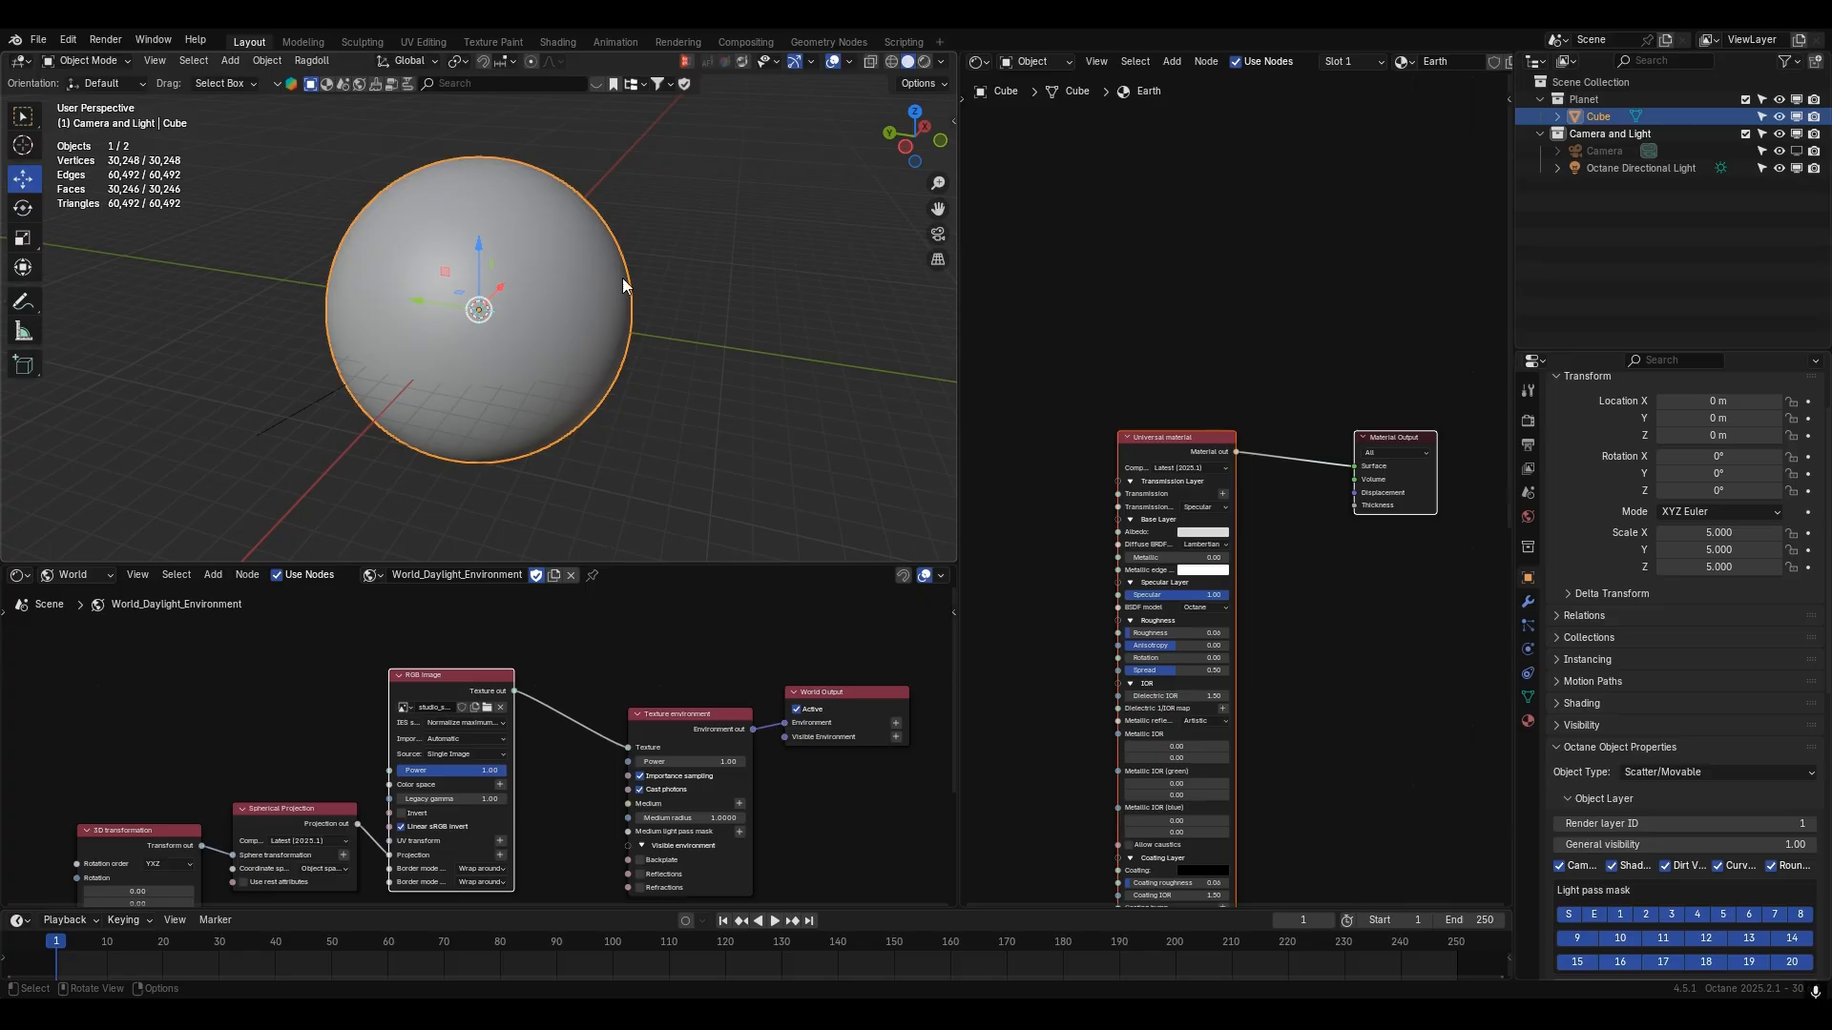
middle_drag(622, 278, 649, 286)
click(1601, 168)
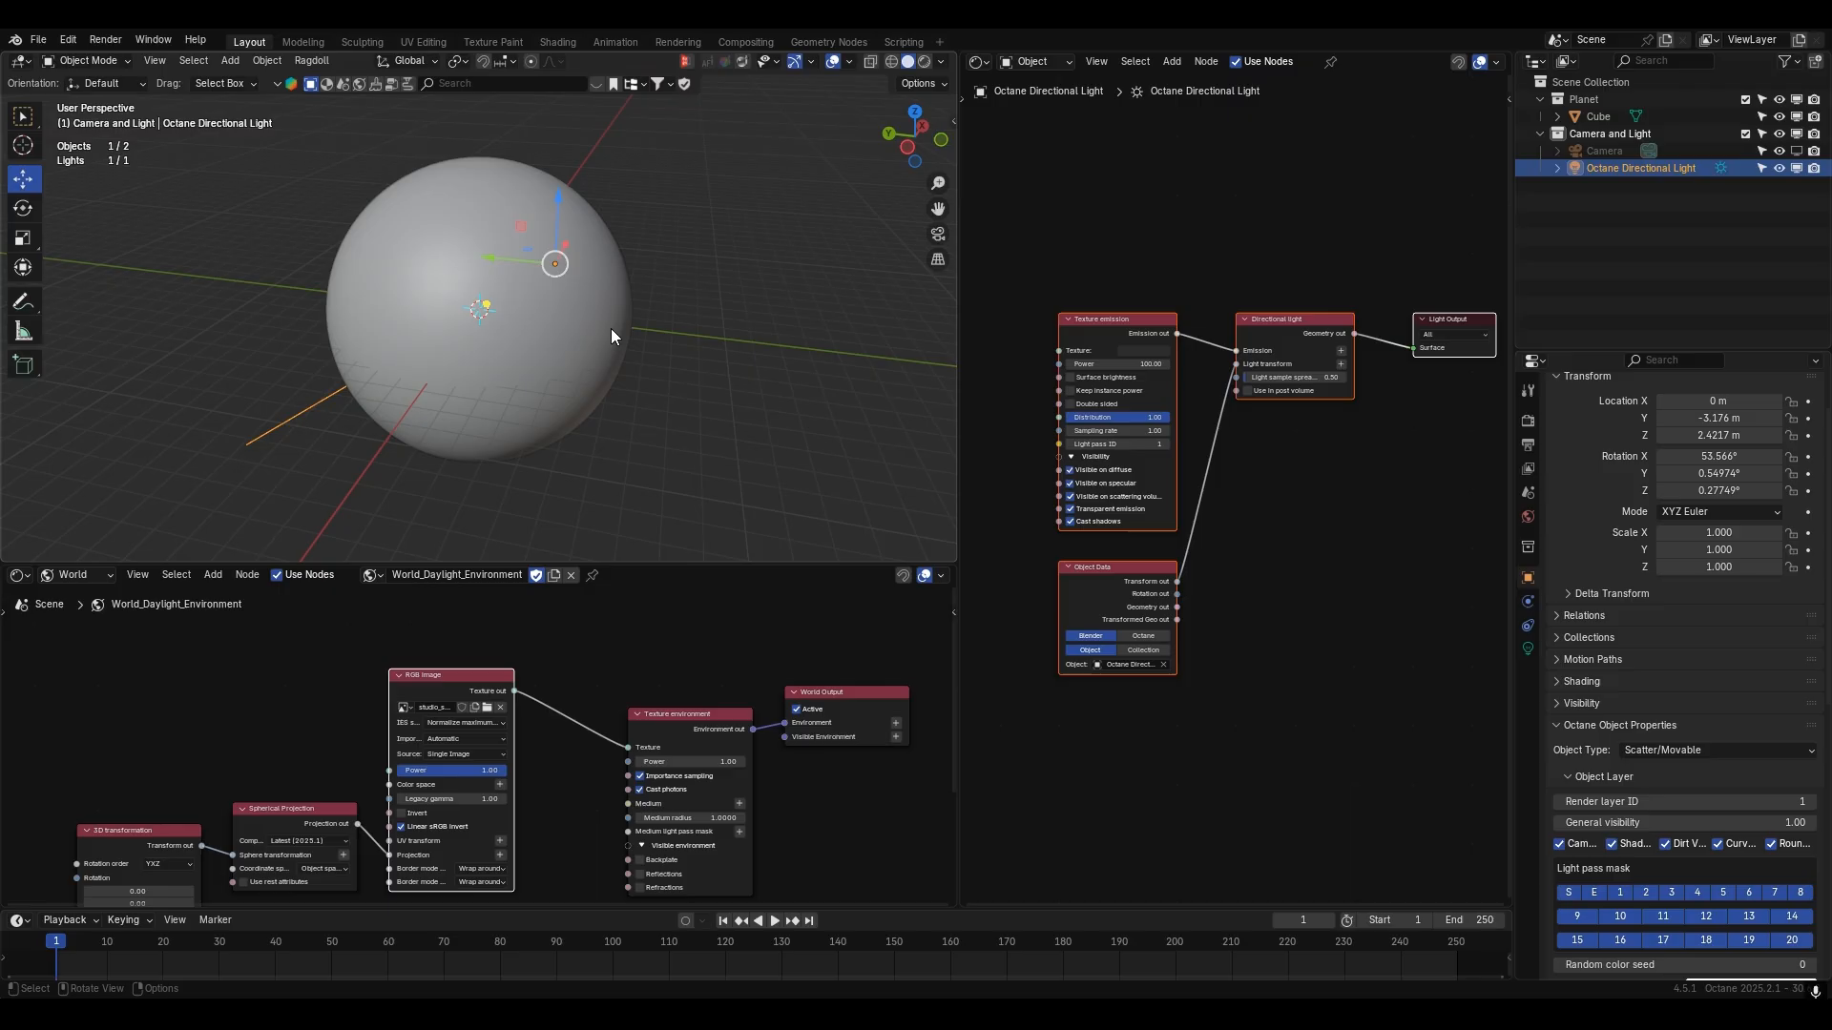
click(908, 151)
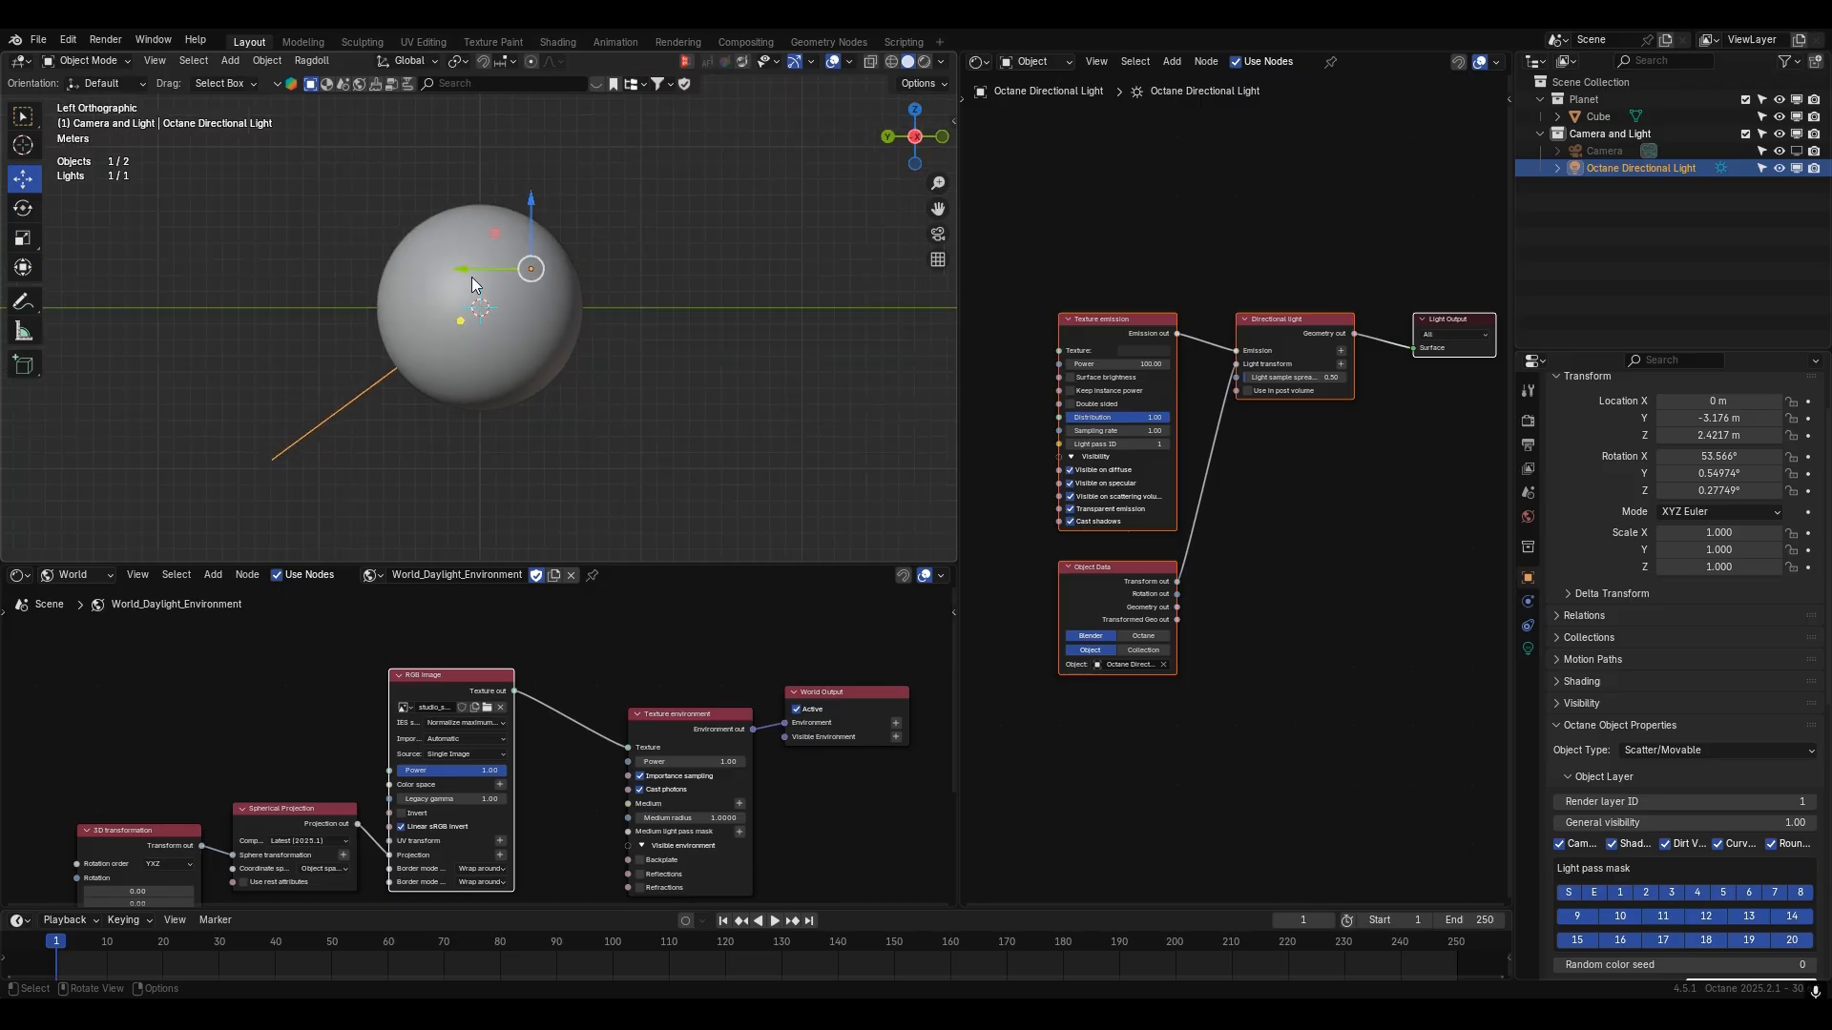
drag(466, 271, 634, 271)
drag(700, 203, 700, 109)
middle_drag(695, 241, 677, 295)
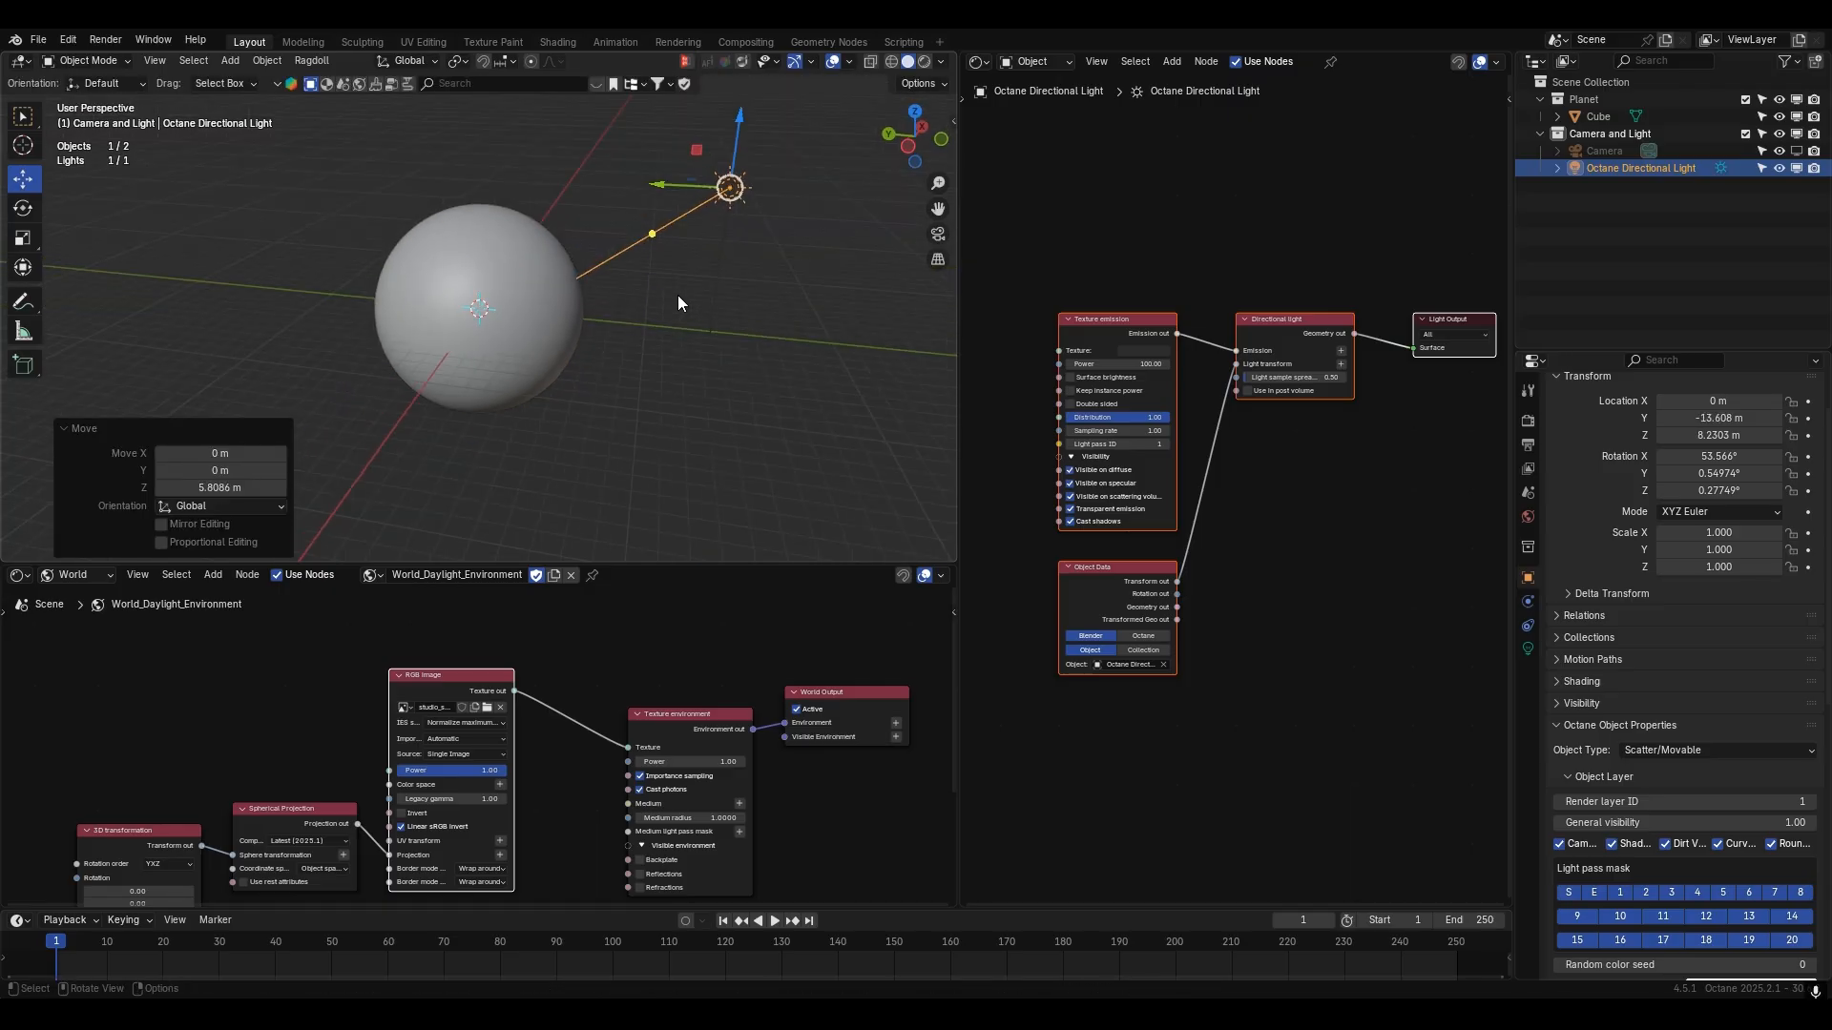
- Display the 3D viewport in rendered shading without overlays, and set the world's Texture environment power to 0
click(924, 61)
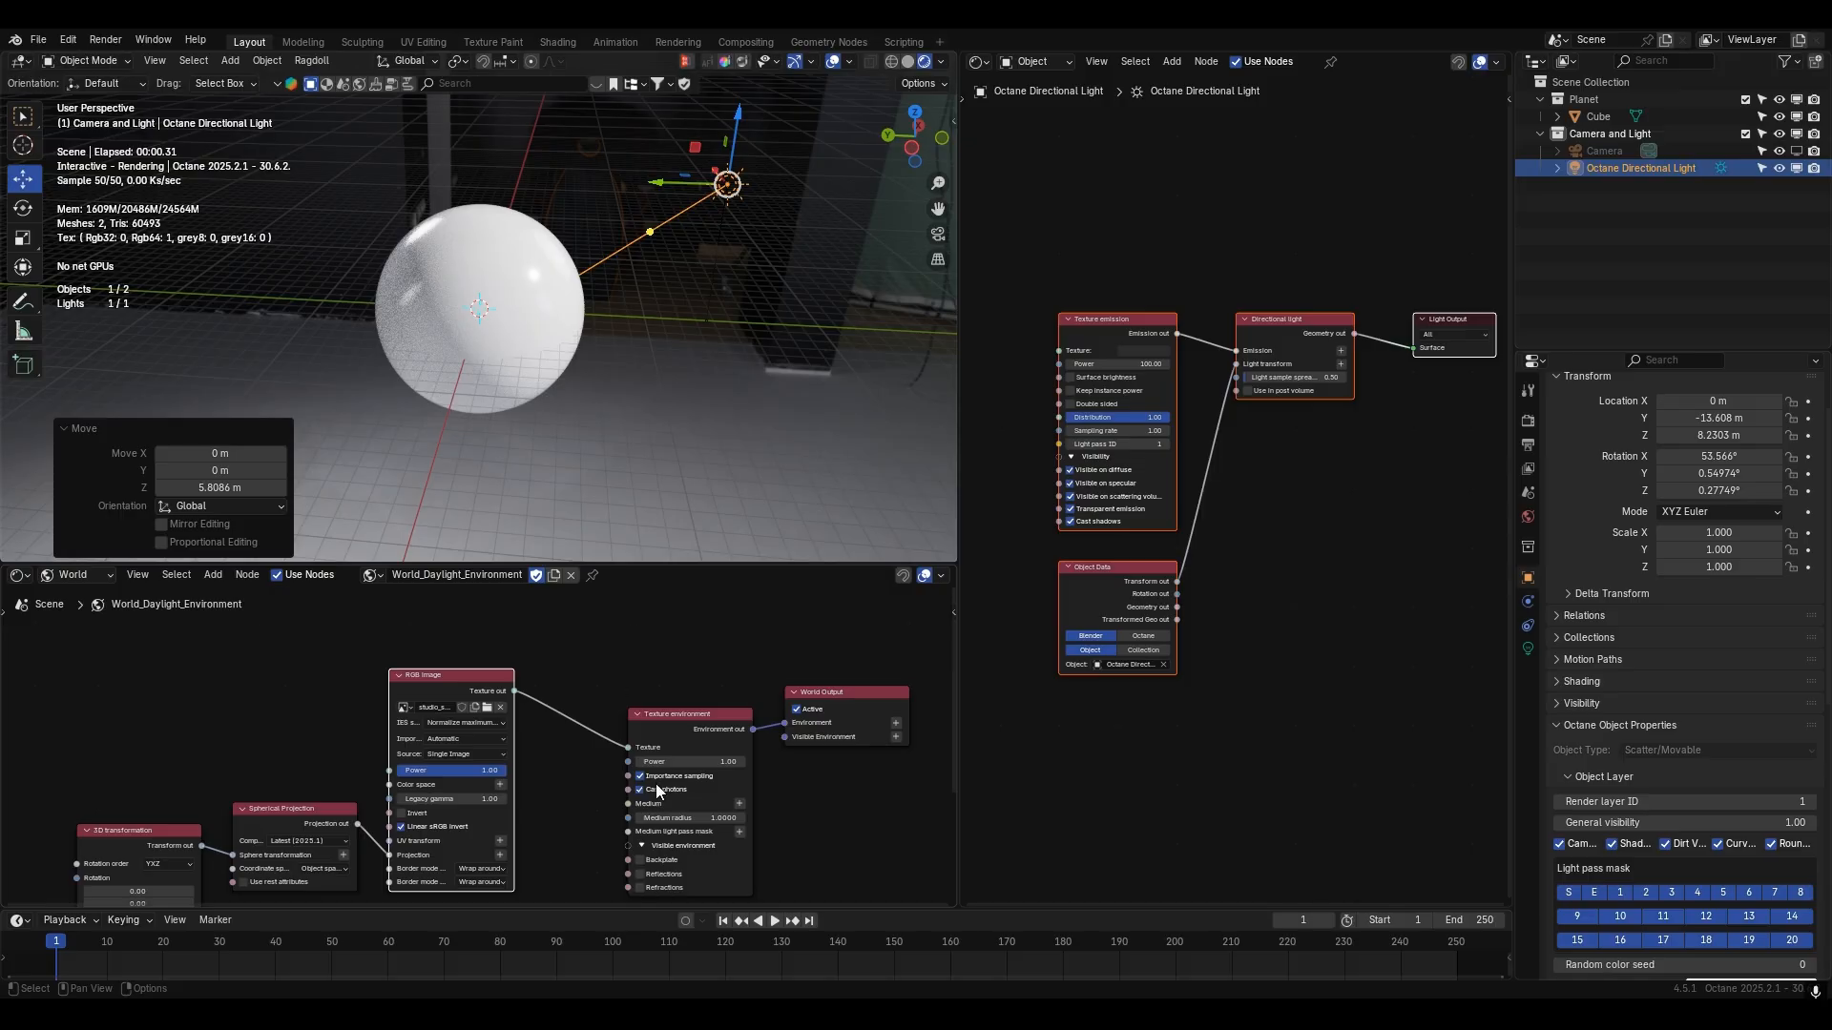
double_click(702, 762)
text(0)
key(Return)
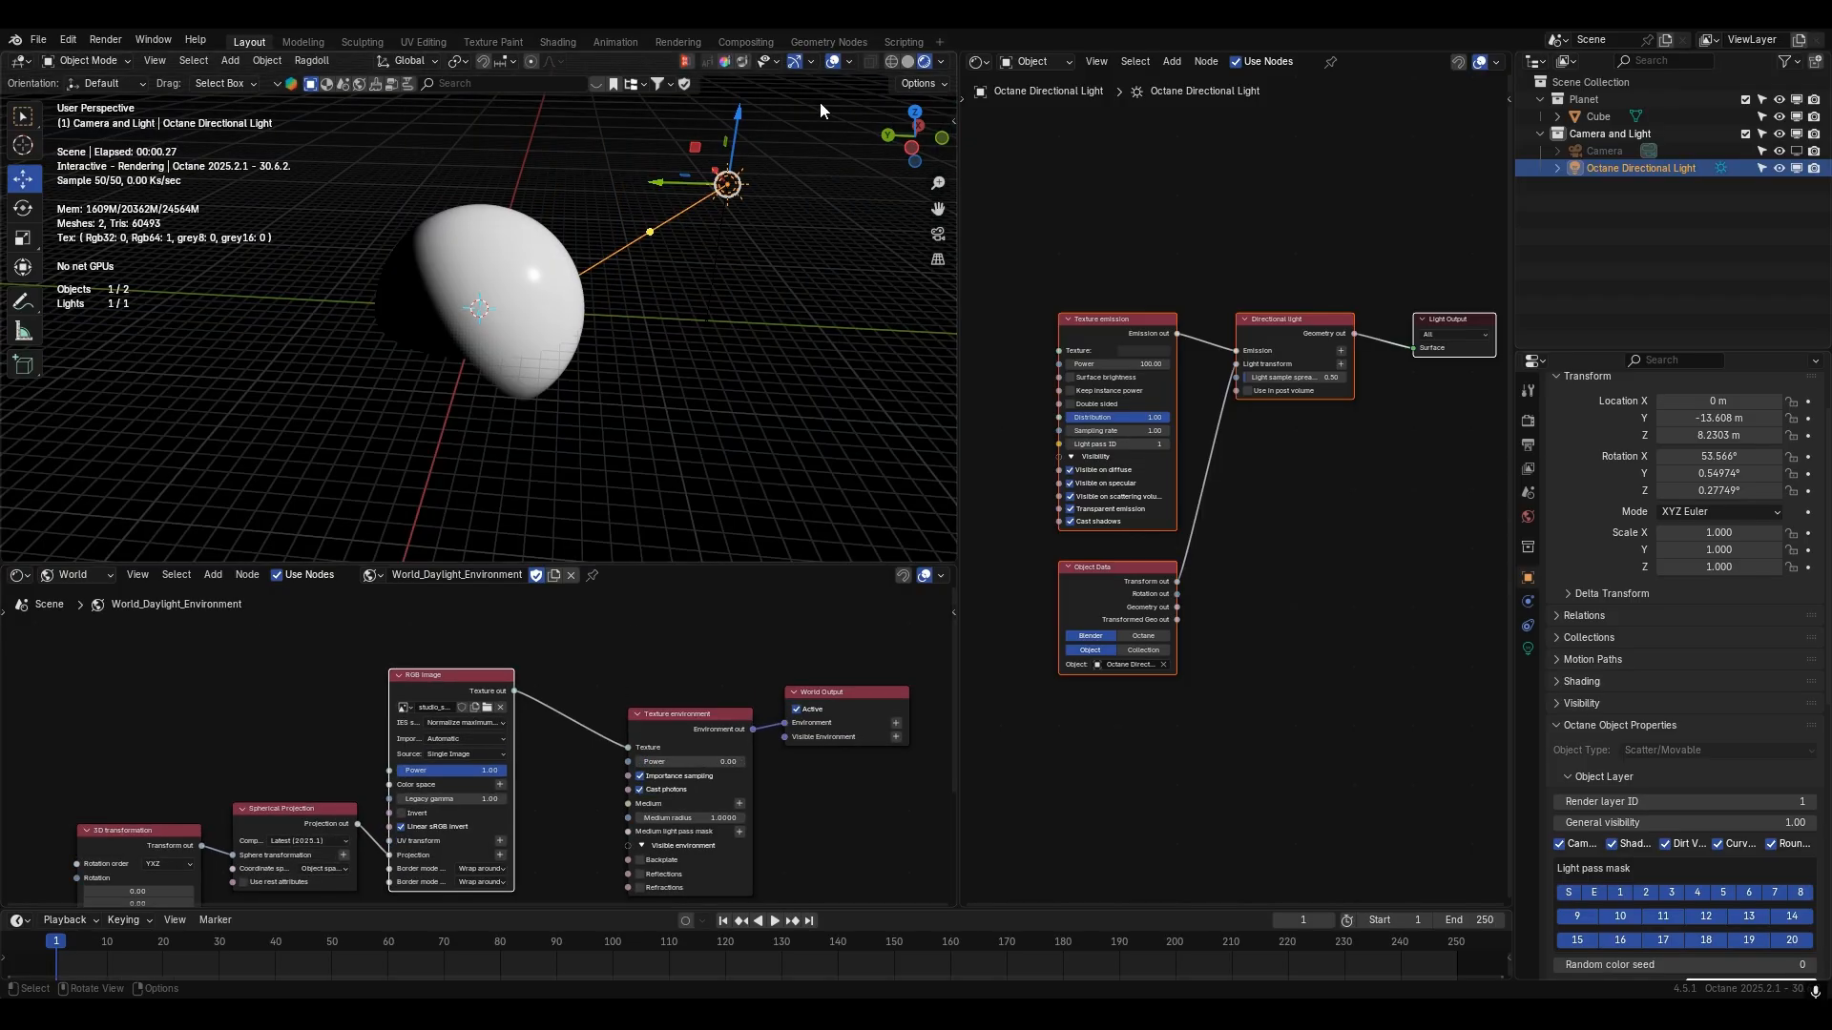
key(shift+alt+z)
middle_drag(660, 232, 708, 238)
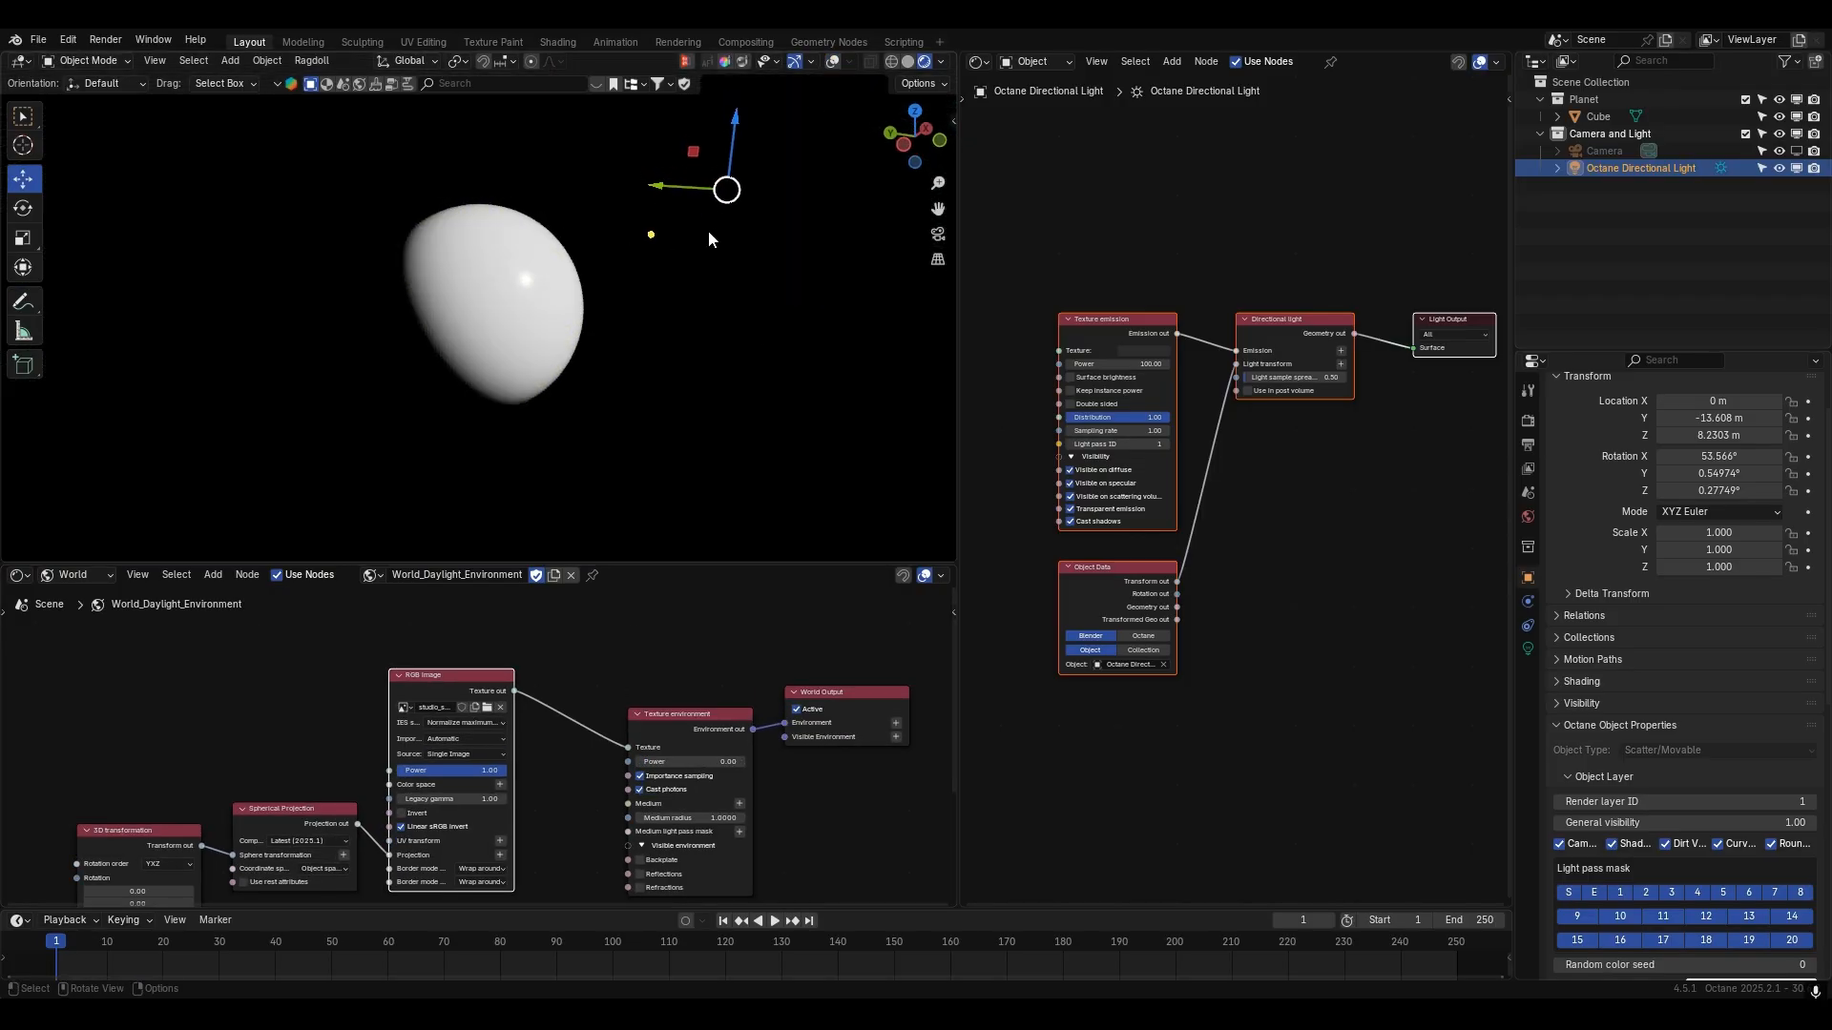
- Rename the cube-based sphere object as "Earth"
double_click(1609, 116)
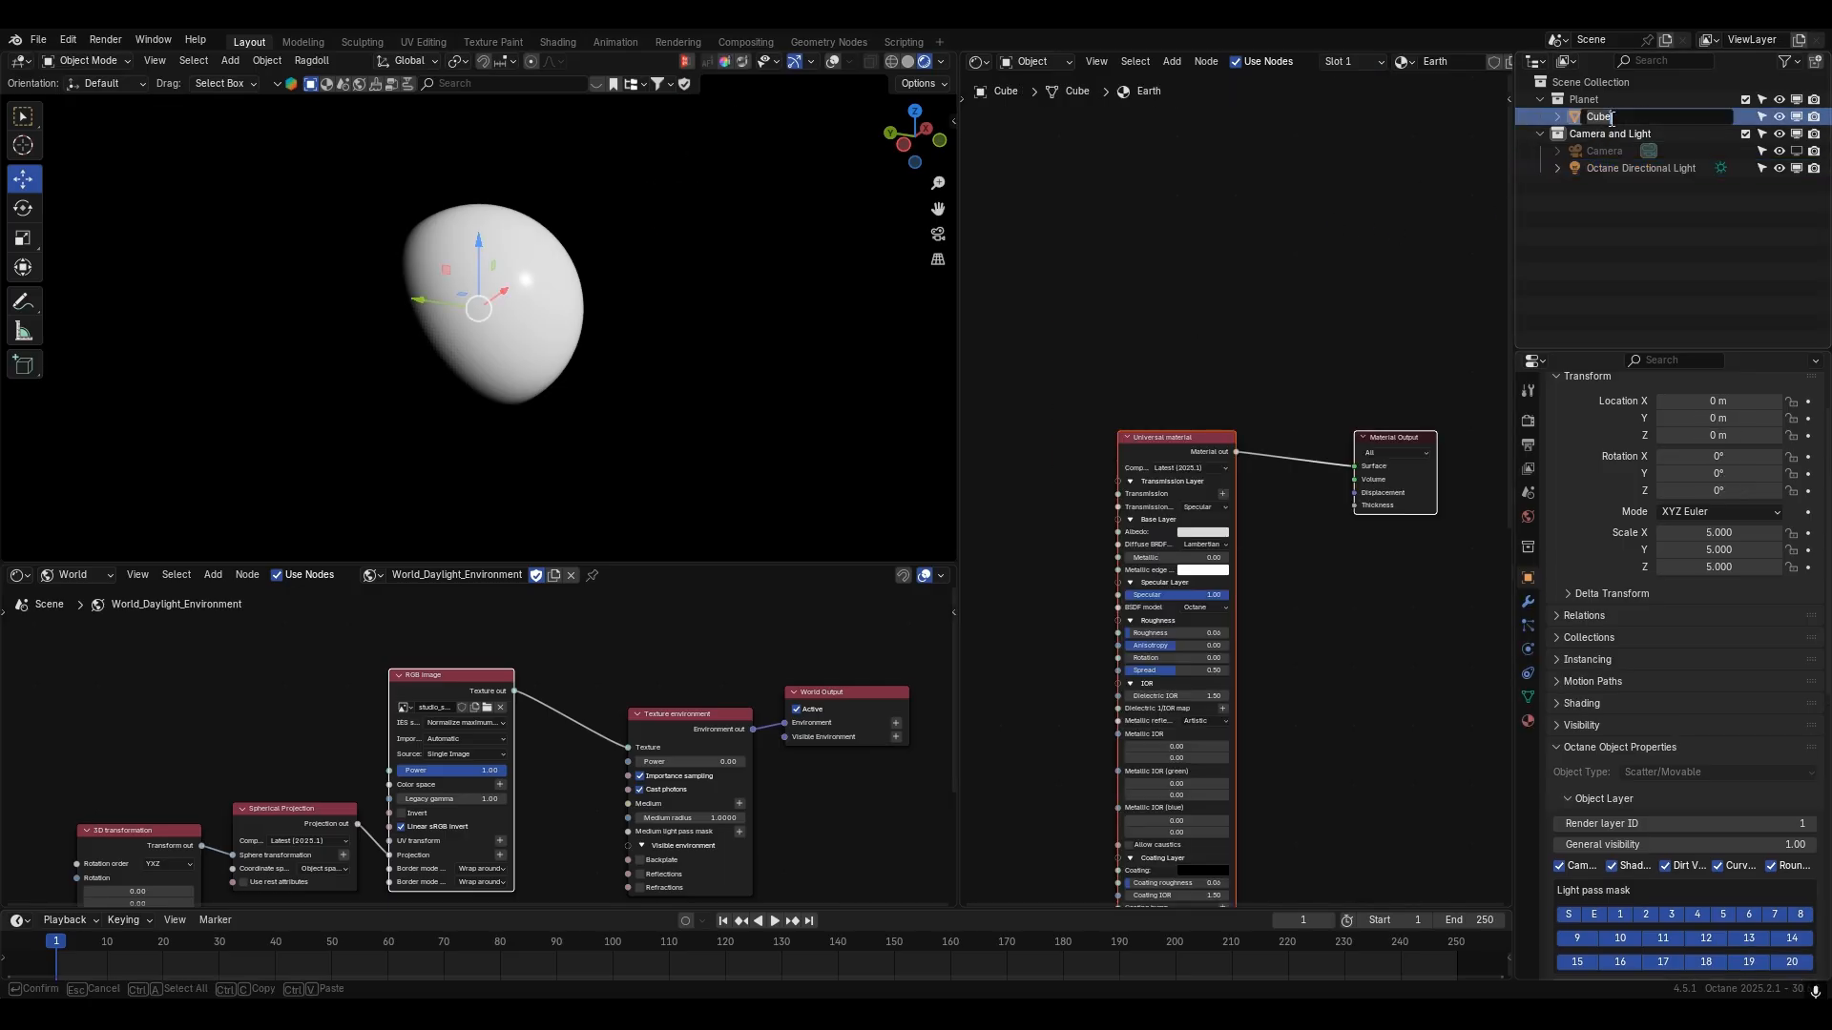
text(Earth)
key(Return)
middle_drag(1191, 506, 1241, 331)
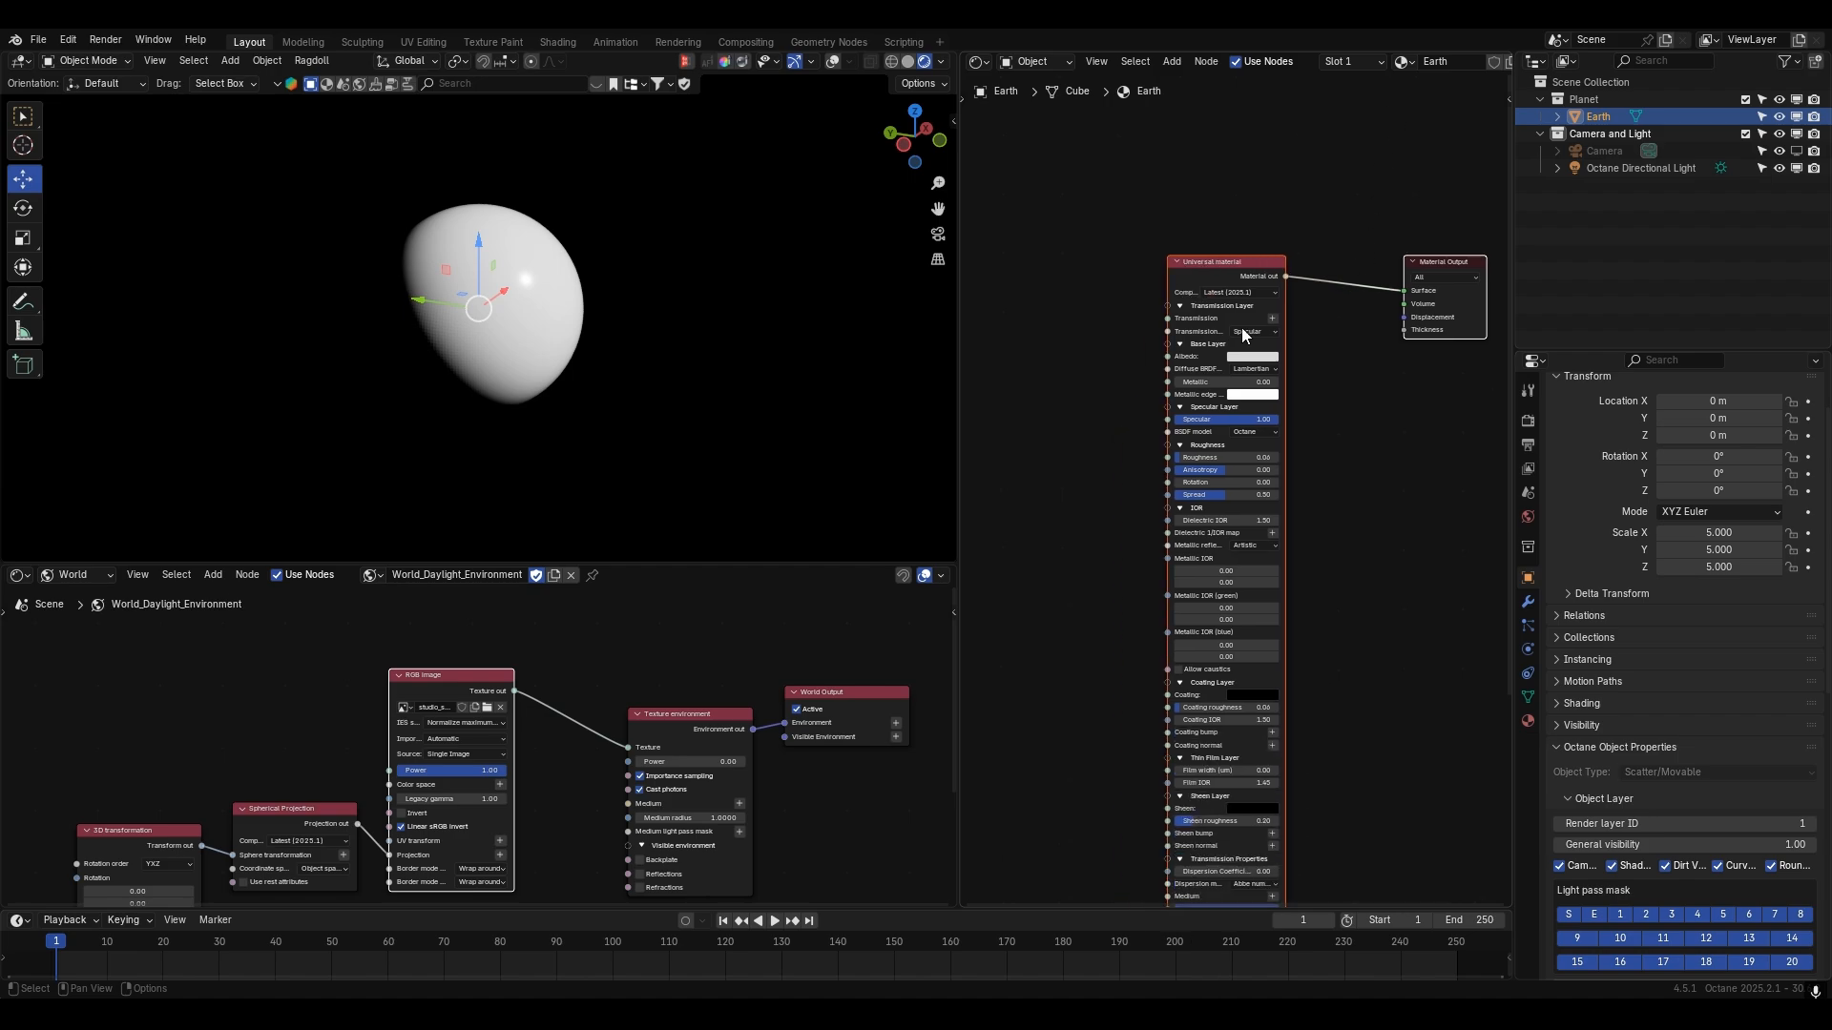
- Change the World node editor area to a file browser and open the textures folder of "15 - Earth Tutorial"
click(561, 654)
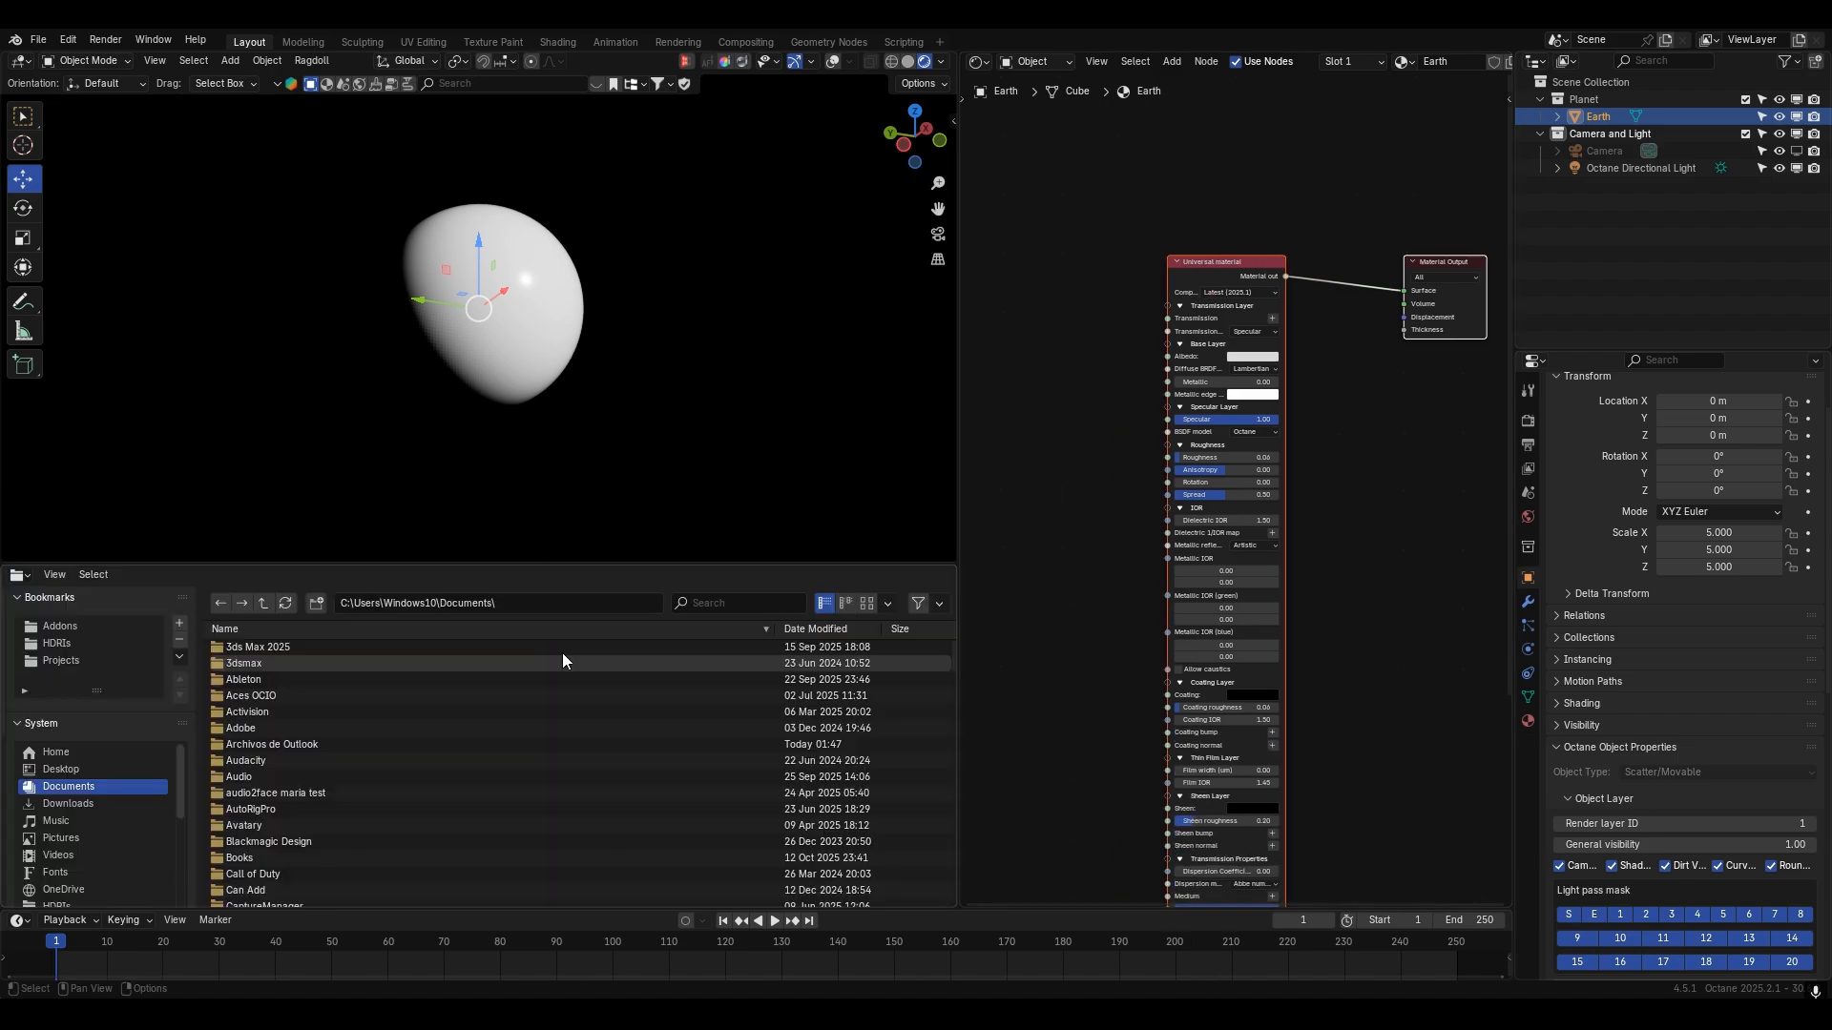
scroll(115, 835, down, 2)
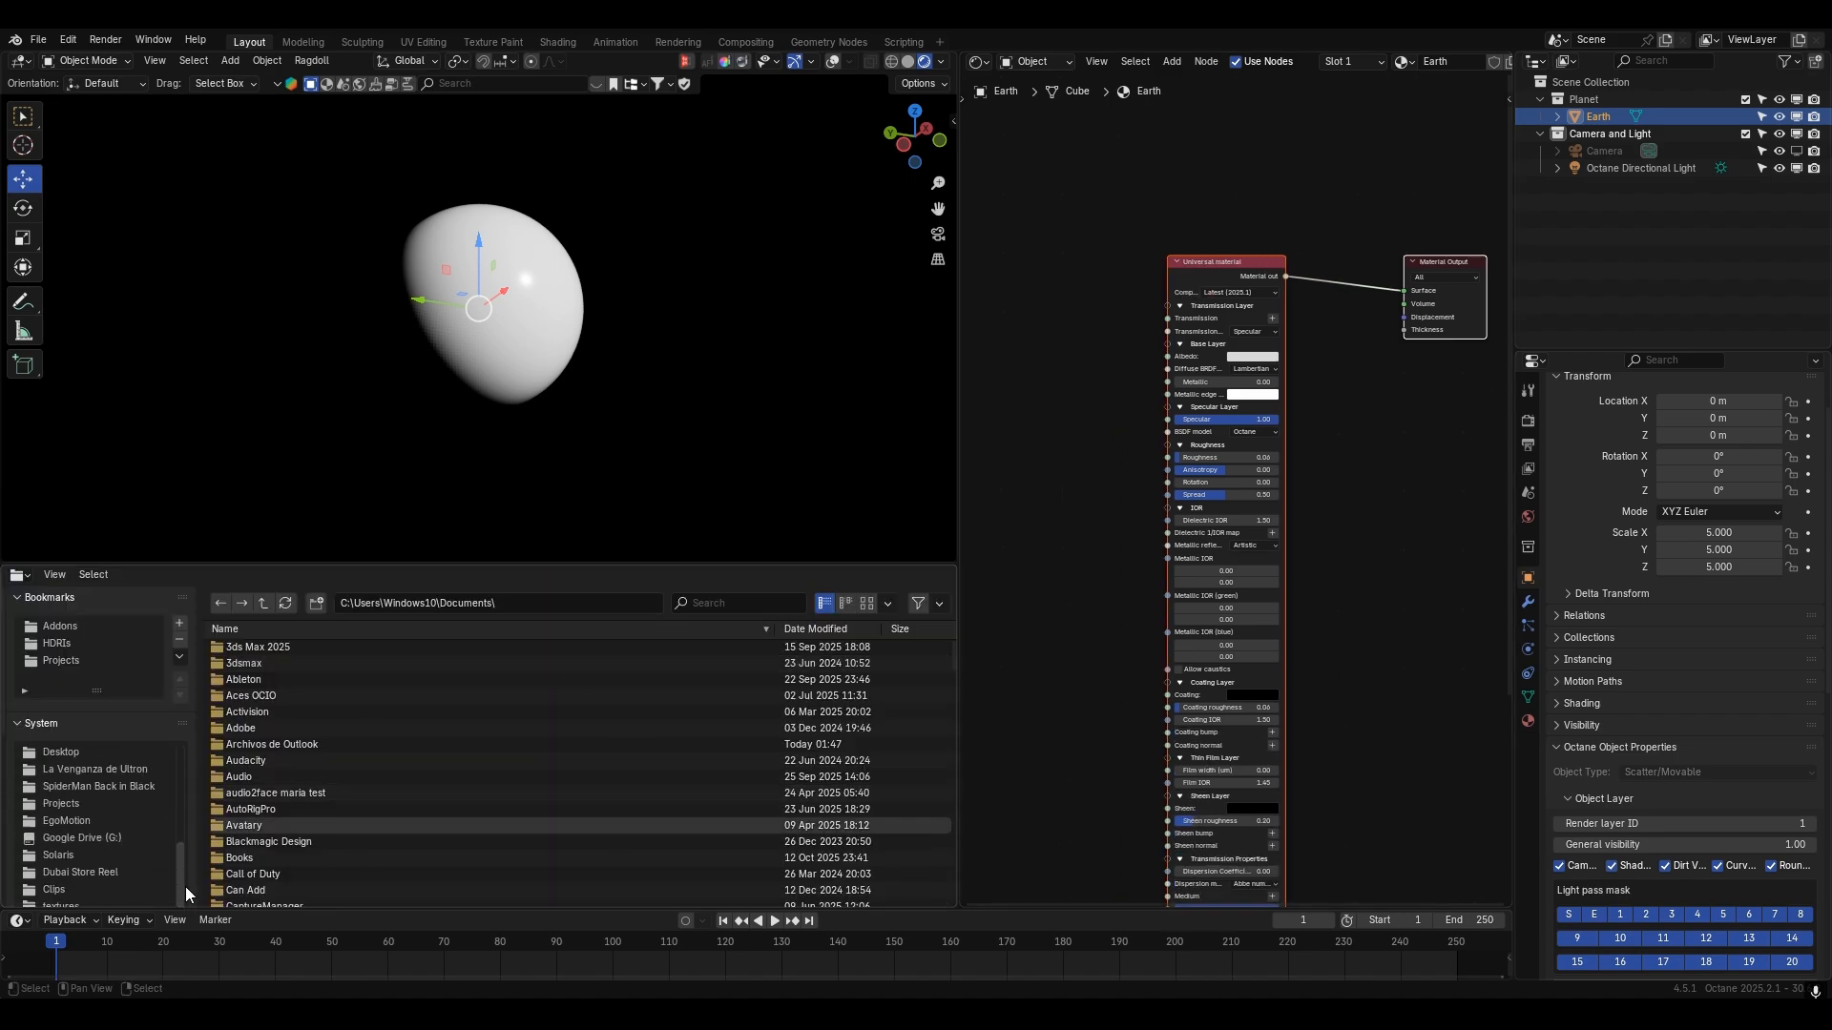
scroll(6, 821, down, 6)
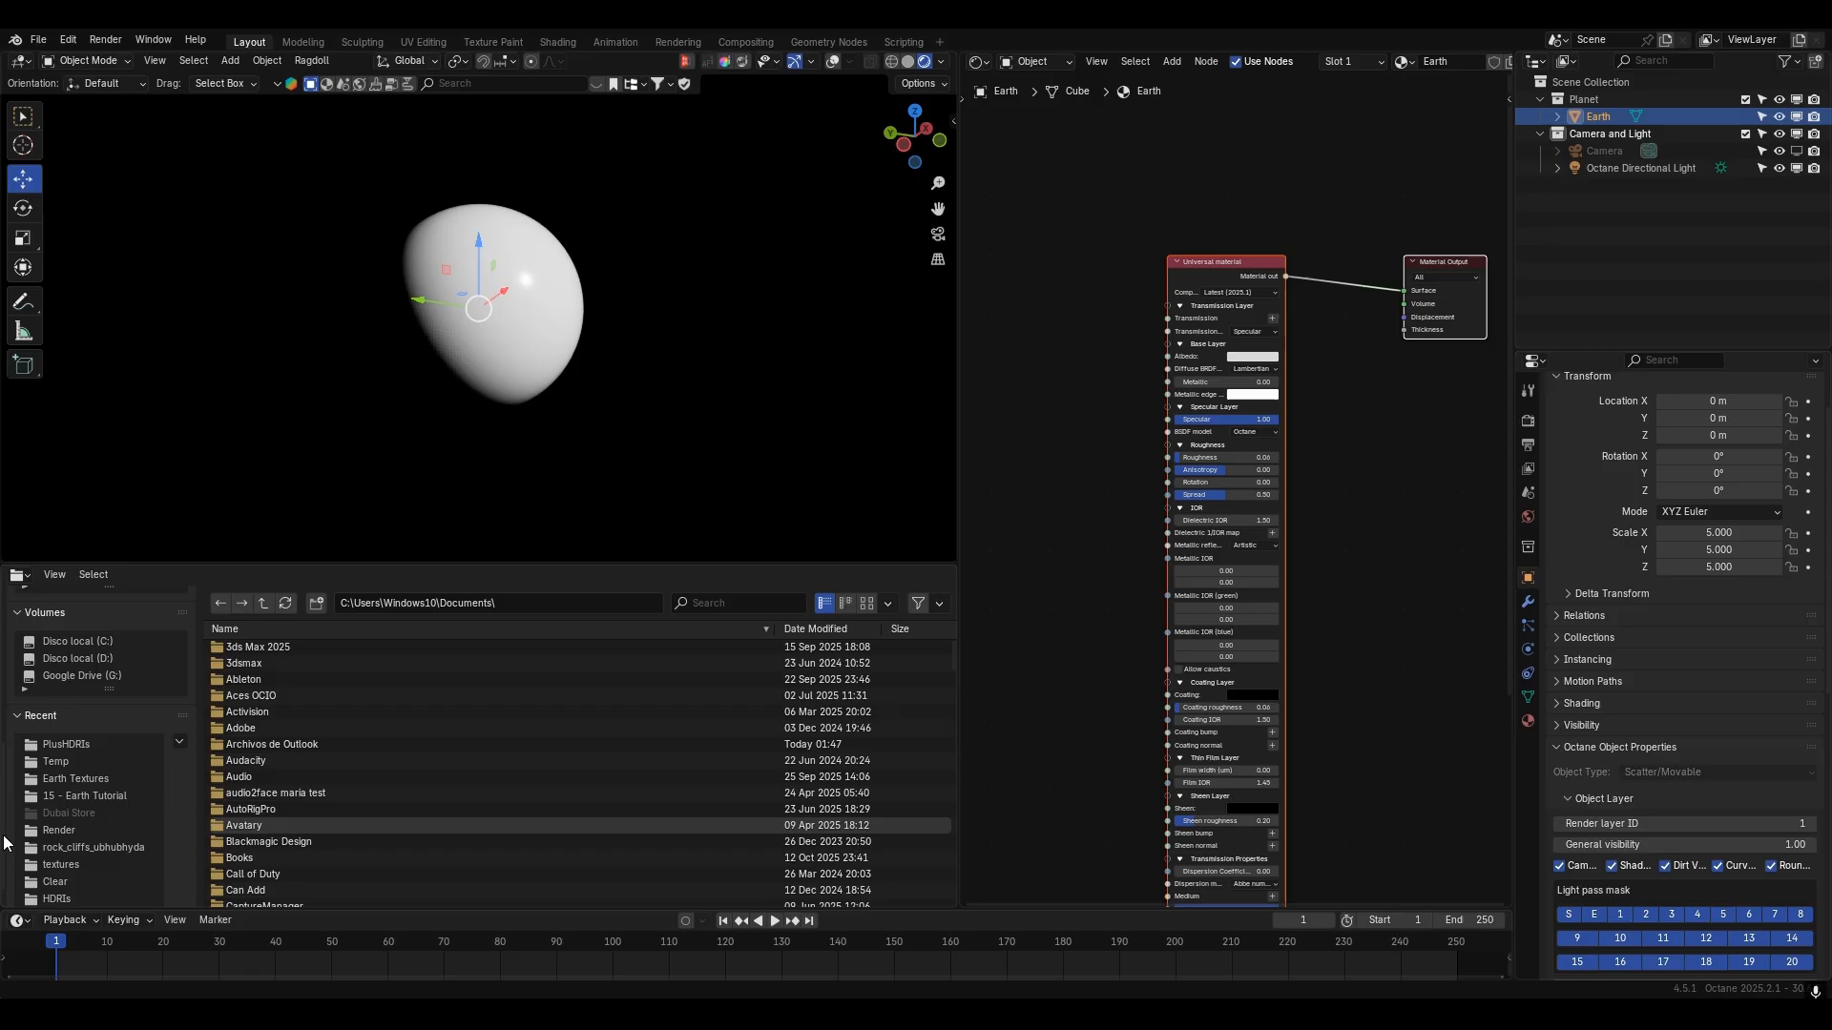
click(86, 779)
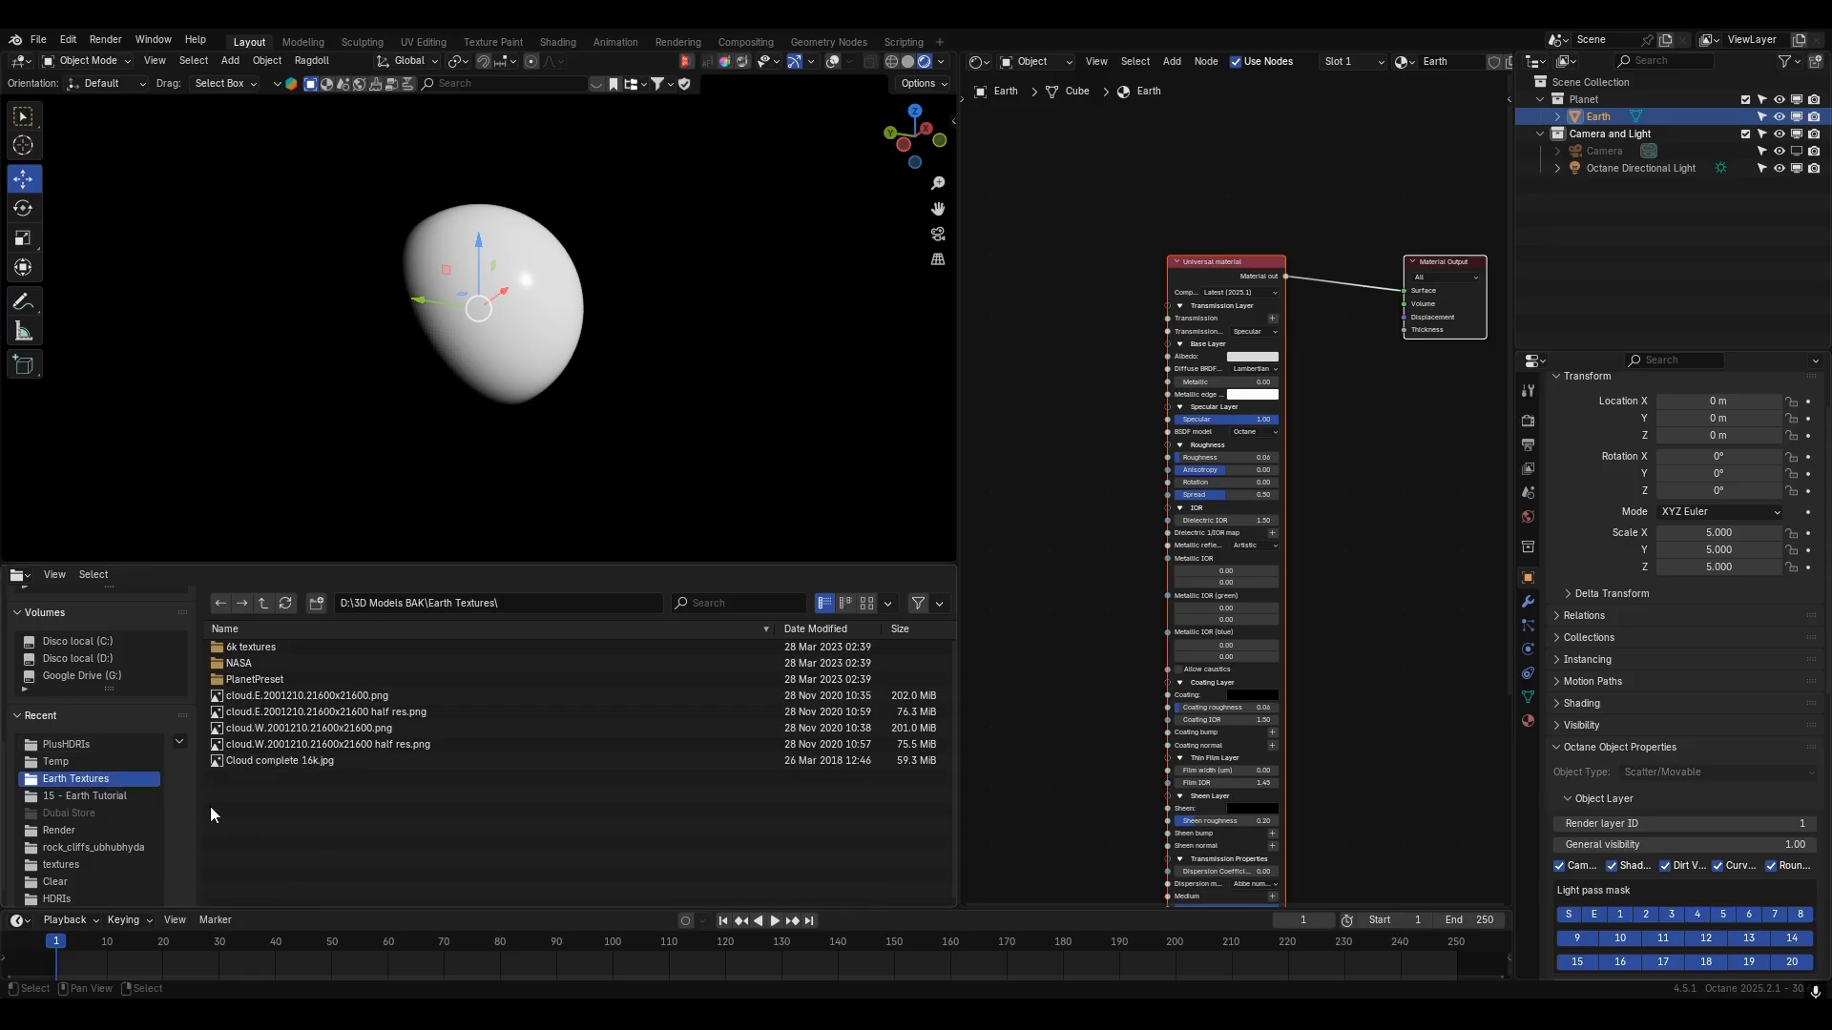
click(81, 796)
click(328, 650)
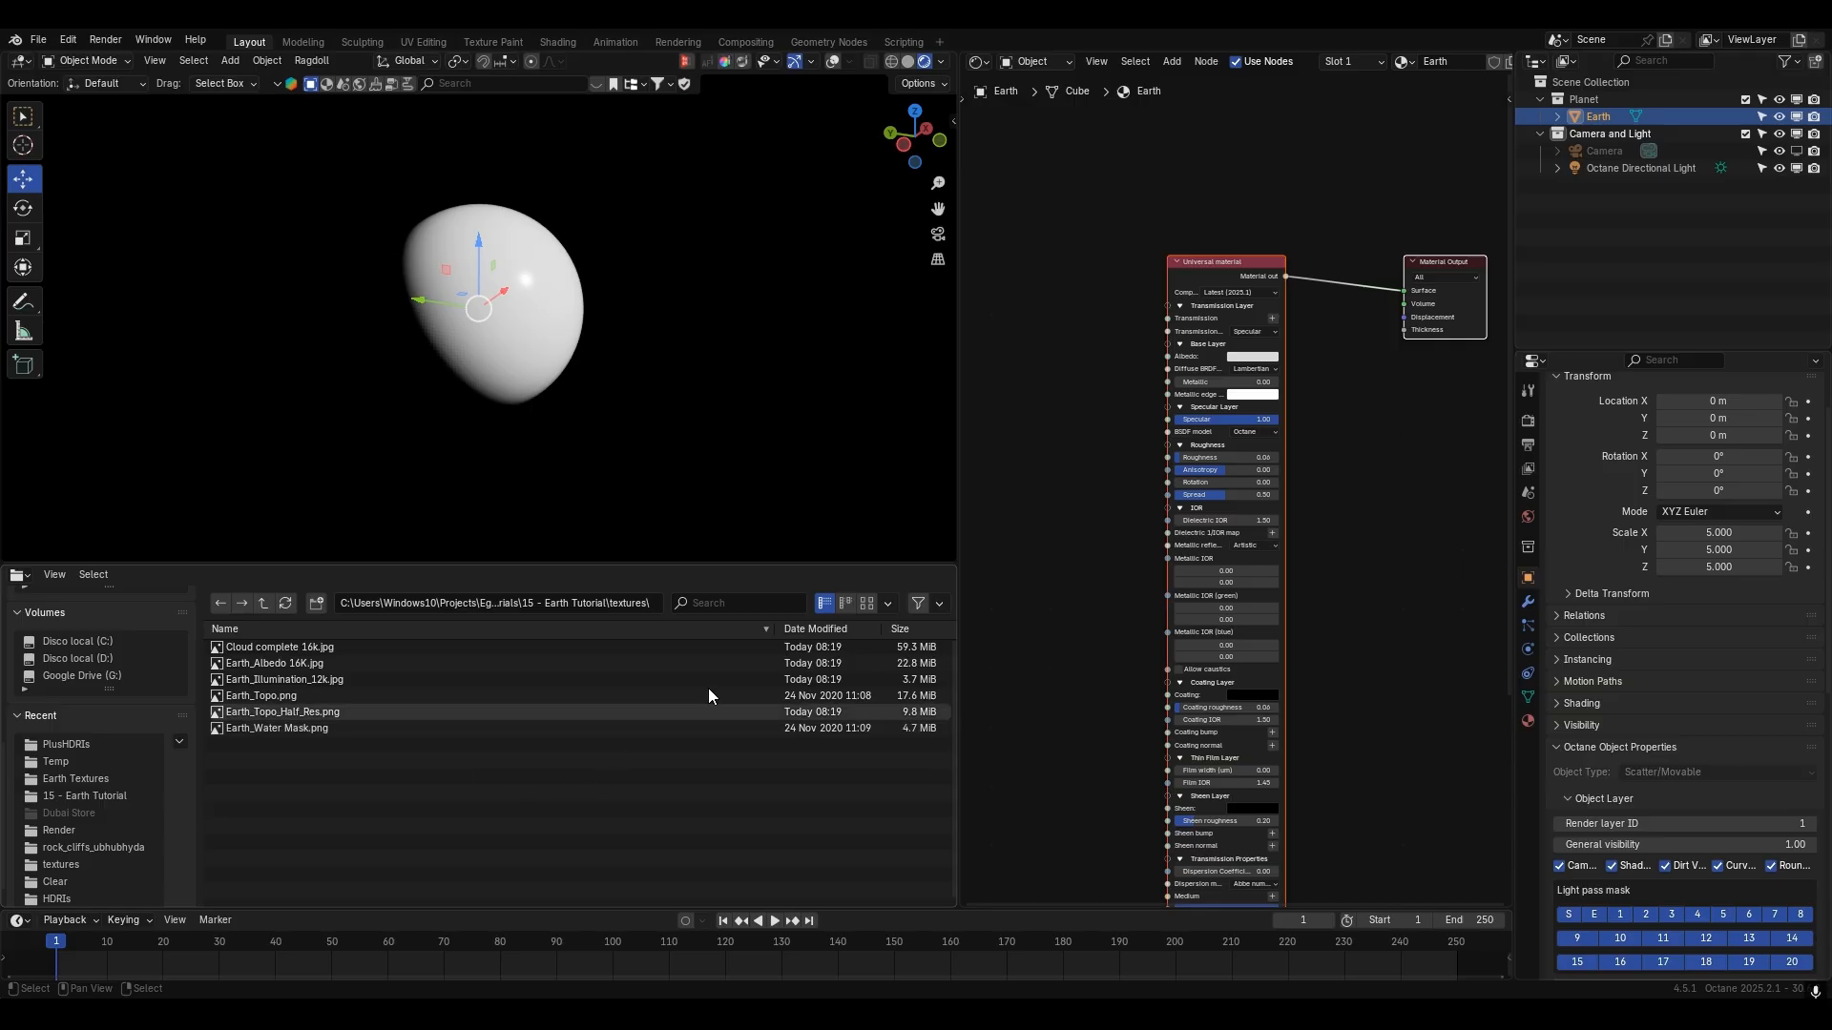
- Display the Earth texture files as thumbnails and select all of them
click(867, 603)
middle_drag(758, 437, 723, 445)
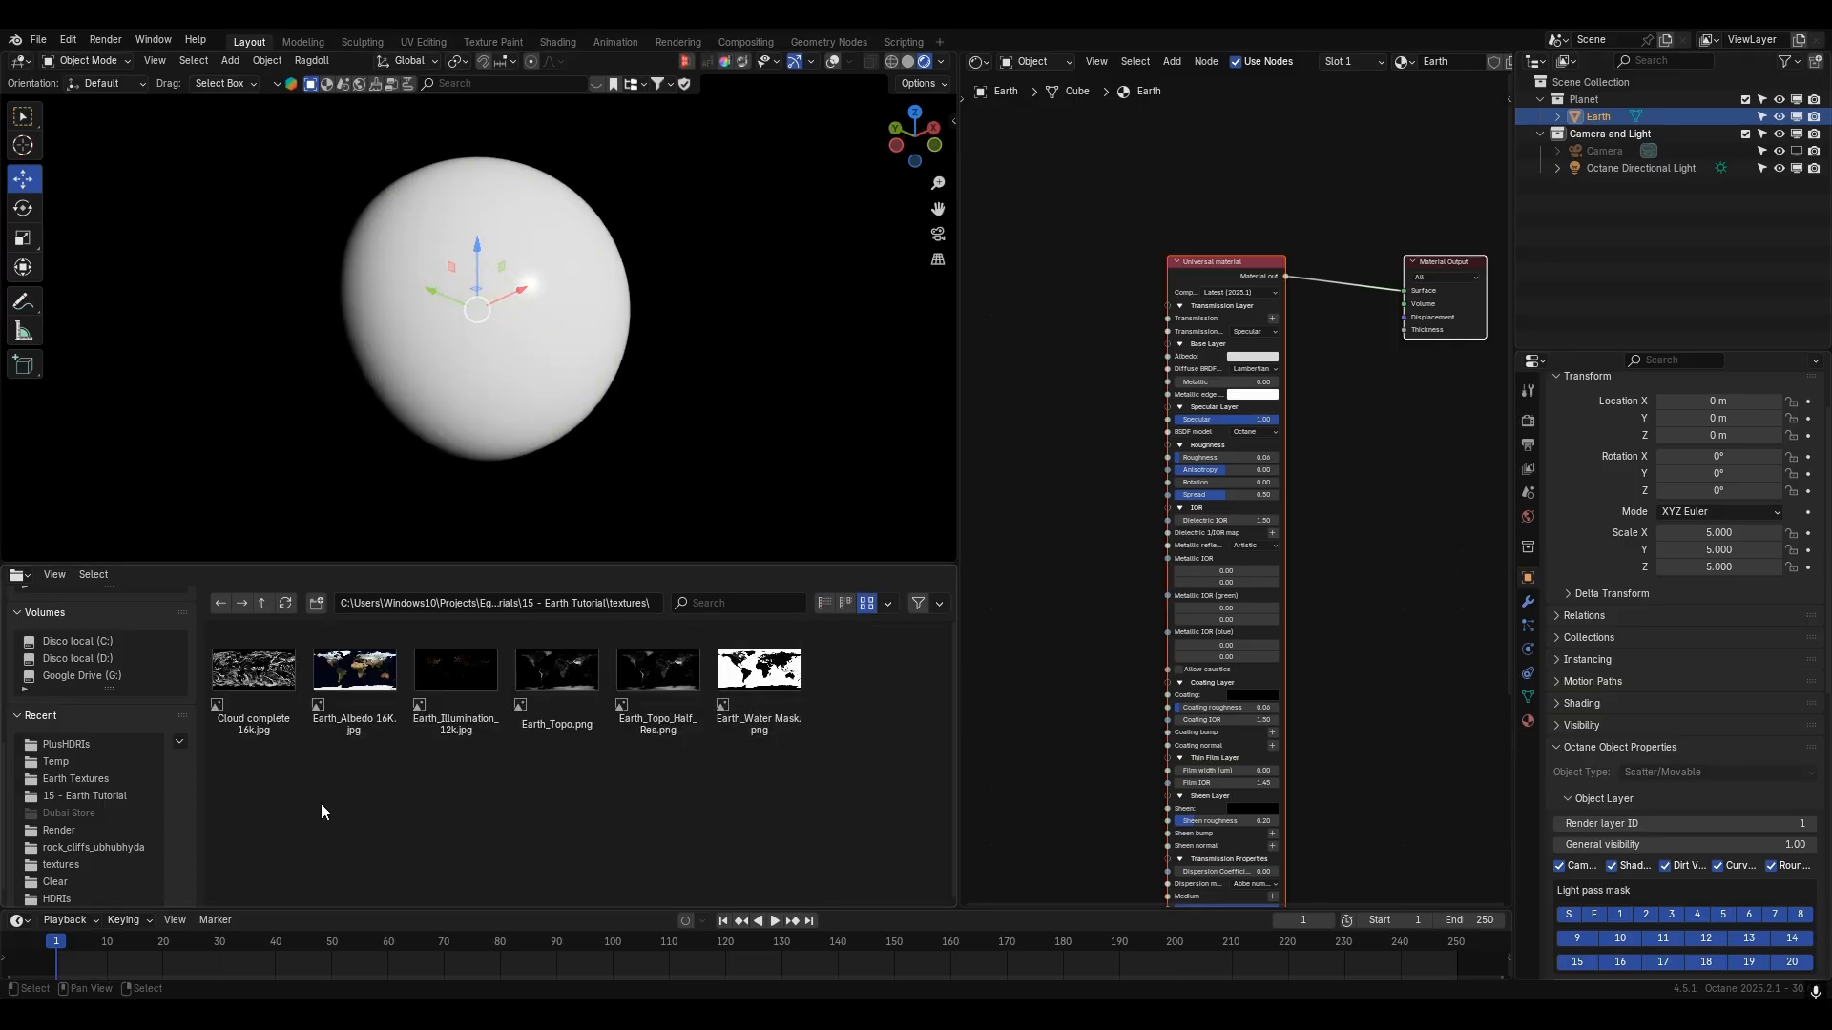
drag(248, 828, 820, 658)
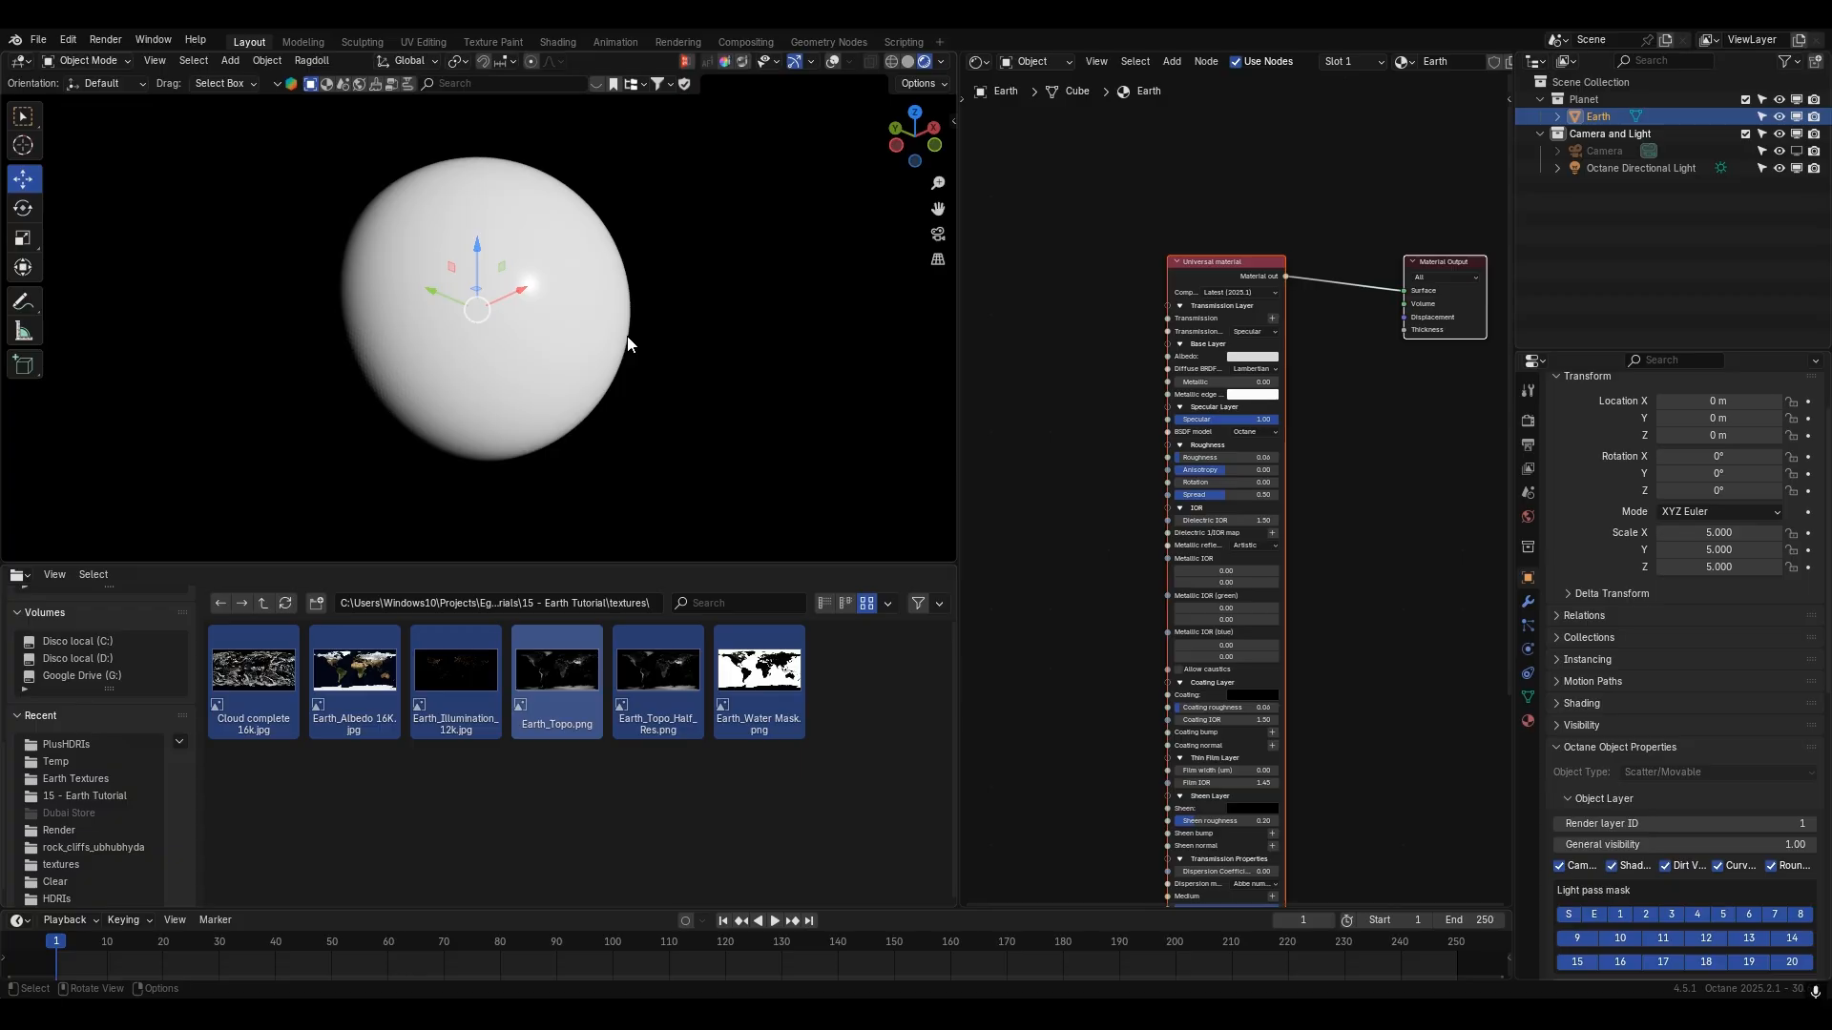
- Apply Shade Smooth to the Earth sphere and inspect its surface along the shadow edge
middle_drag(638, 331, 690, 364)
scroll(650, 340, up, 3)
scroll(652, 347, up, 1)
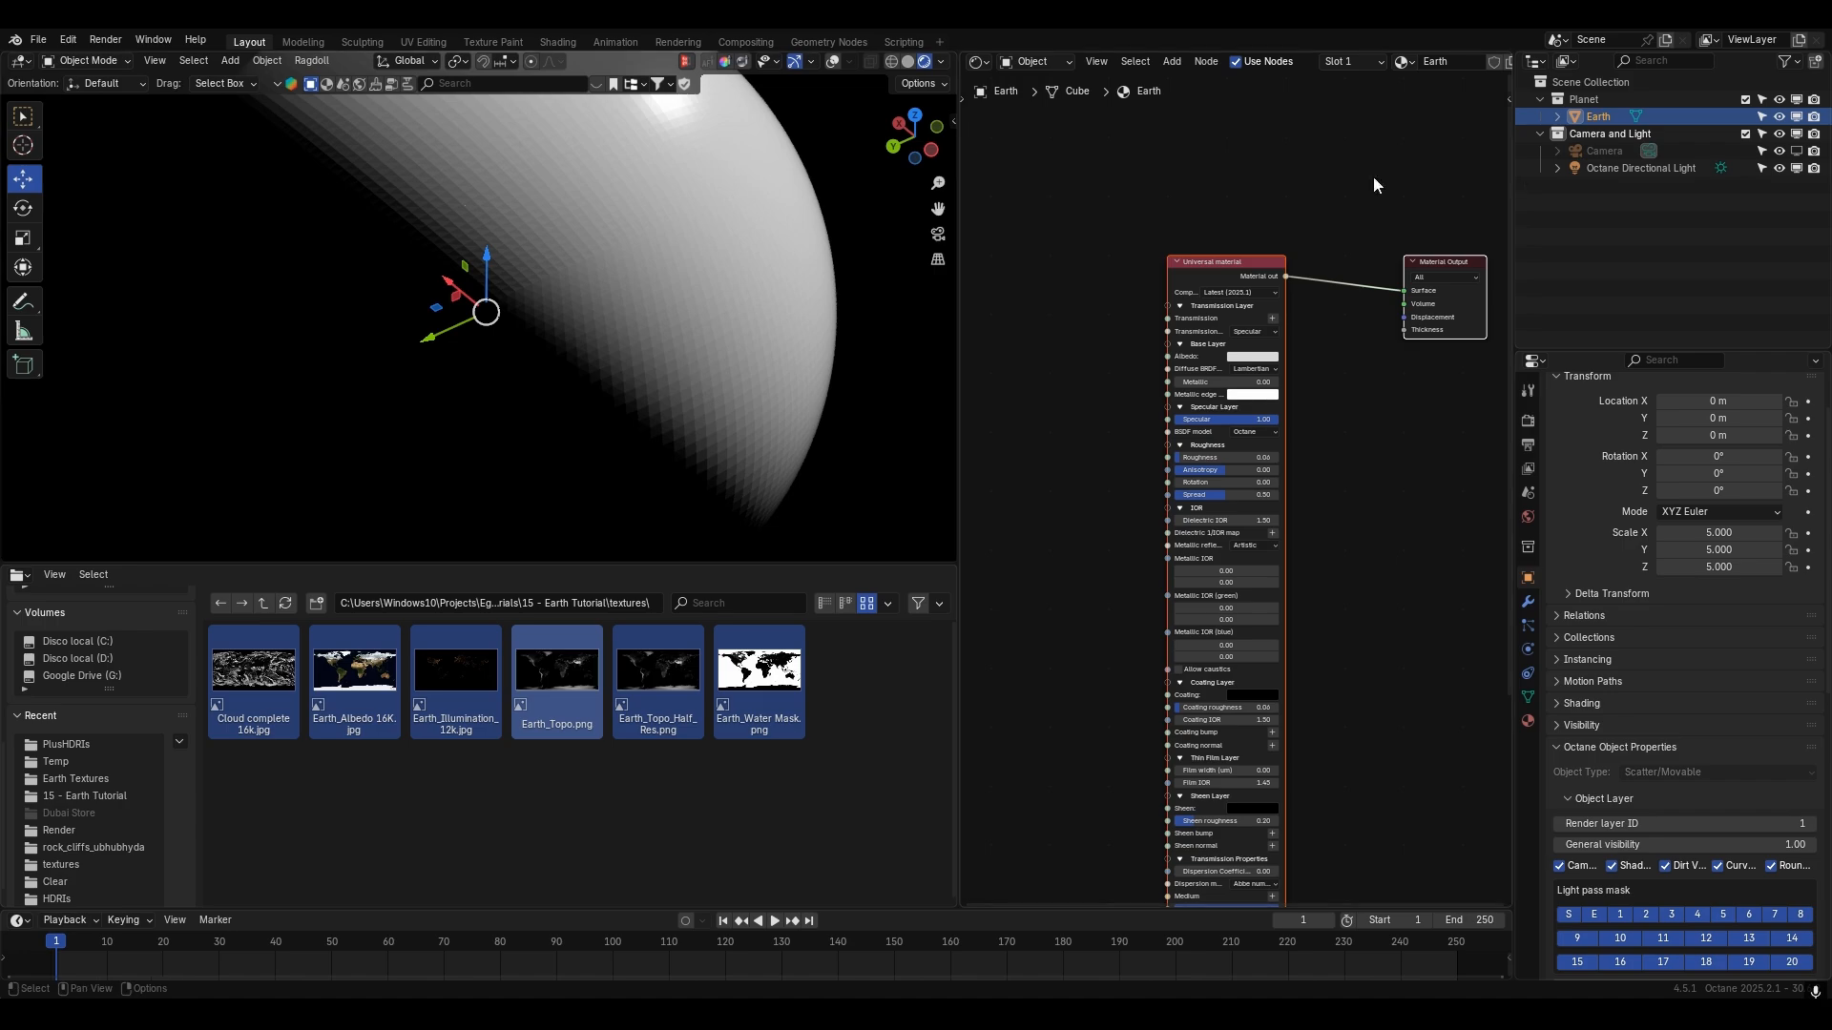
scroll(474, 314, up, 1)
right_click(680, 306)
click(679, 305)
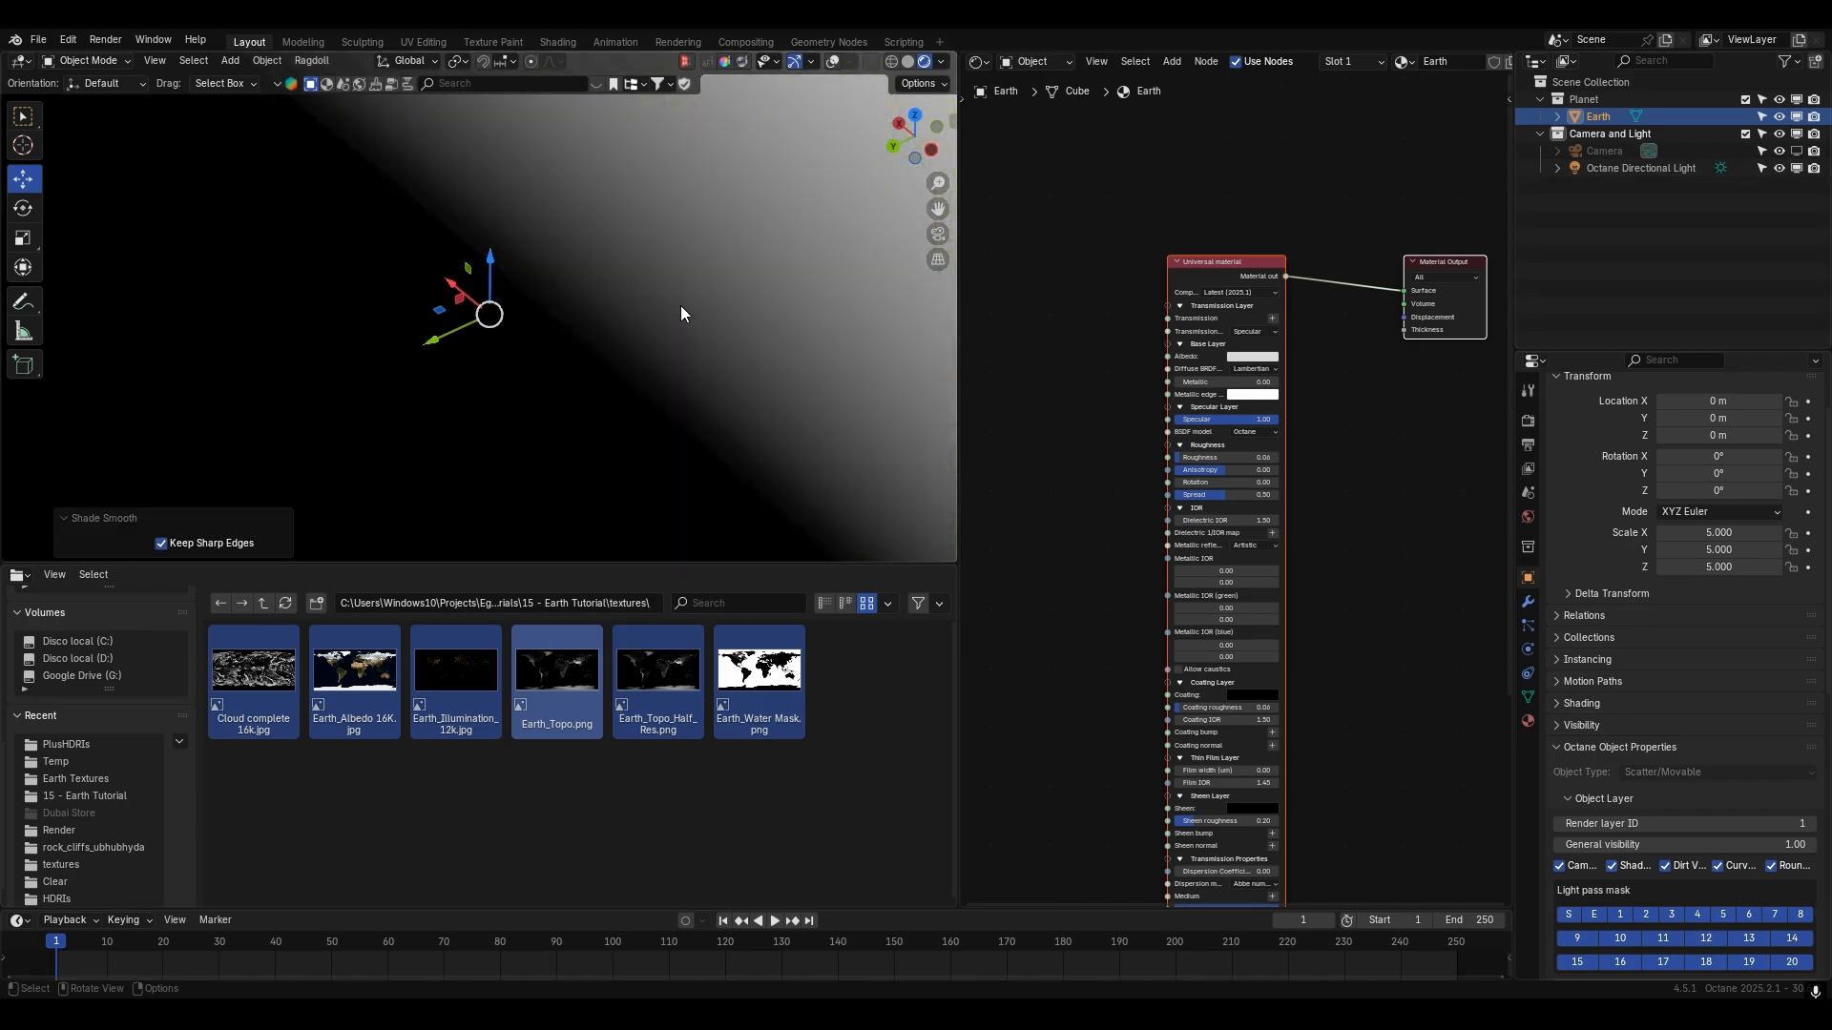
scroll(731, 460, down, 2)
middle_drag(610, 279, 546, 261)
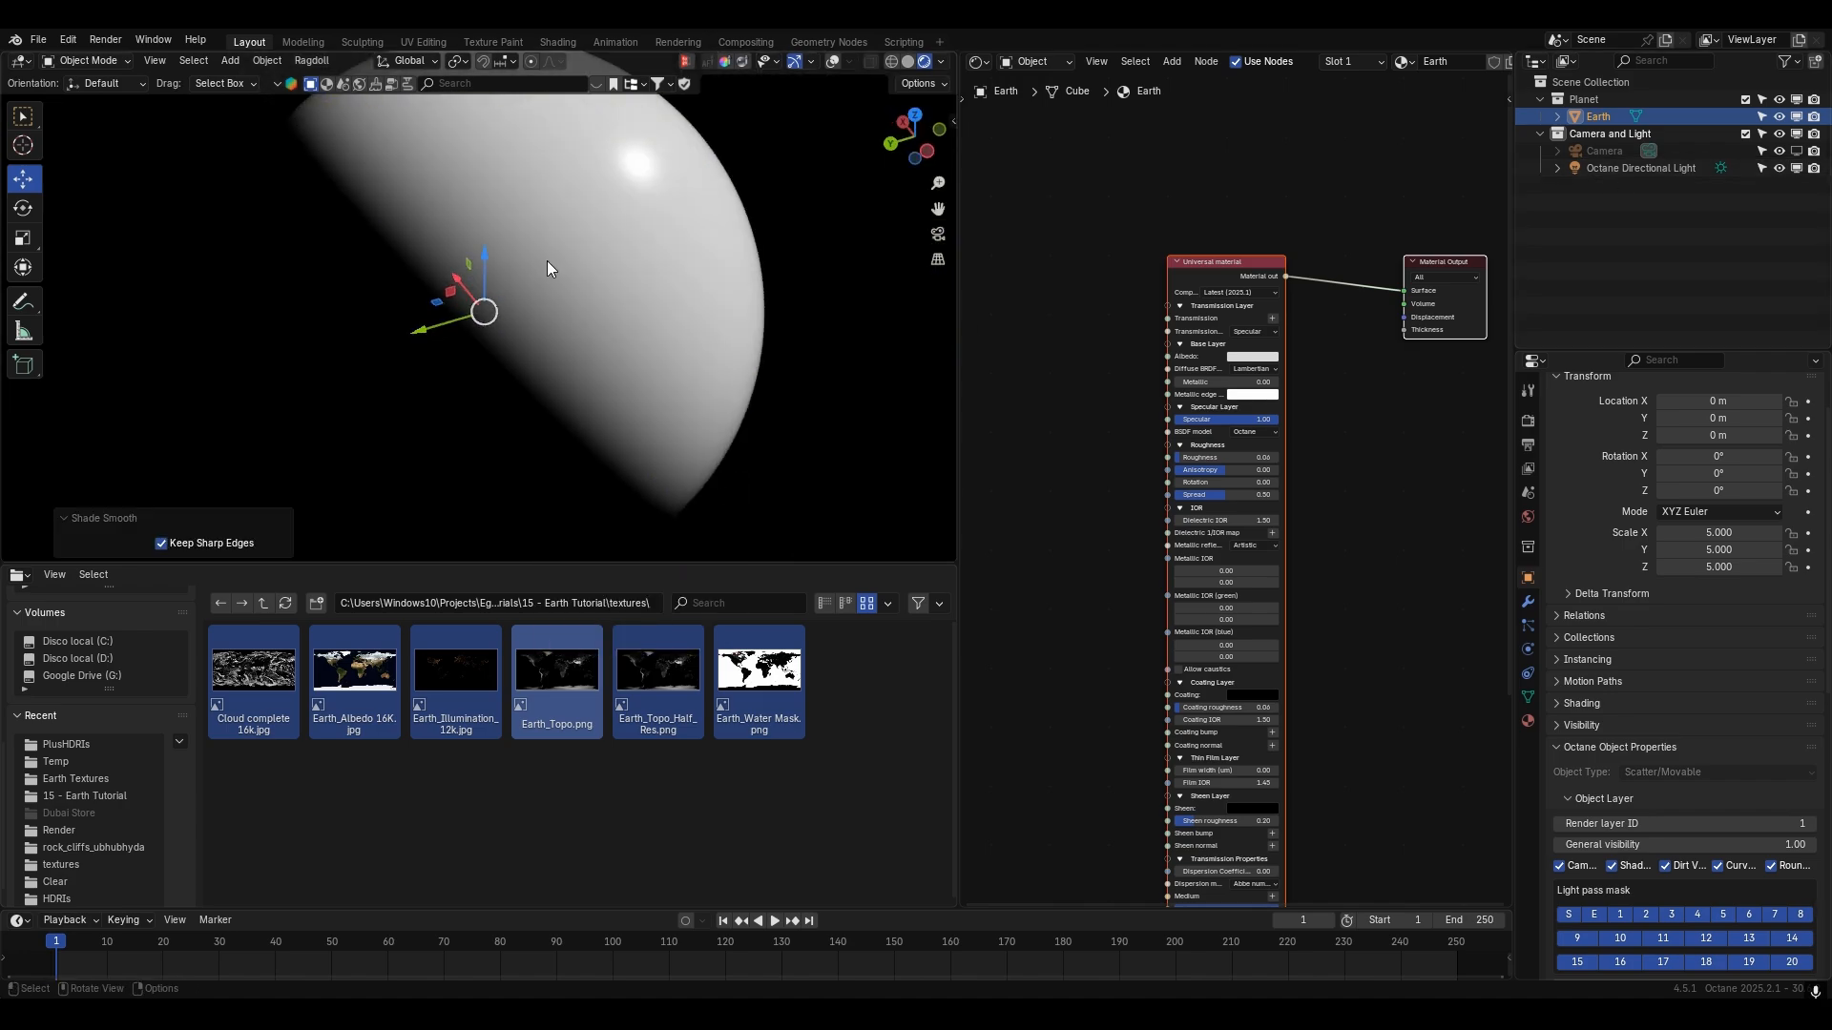
- Bring "Earth_Albedo 16K.jpg" into the Earth material as an RGB image node and preview its texture directly on the sphere
click(656, 804)
middle_drag(1150, 476, 1272, 487)
drag(574, 775, 571, 772)
drag(354, 673, 1177, 513)
click(1038, 309)
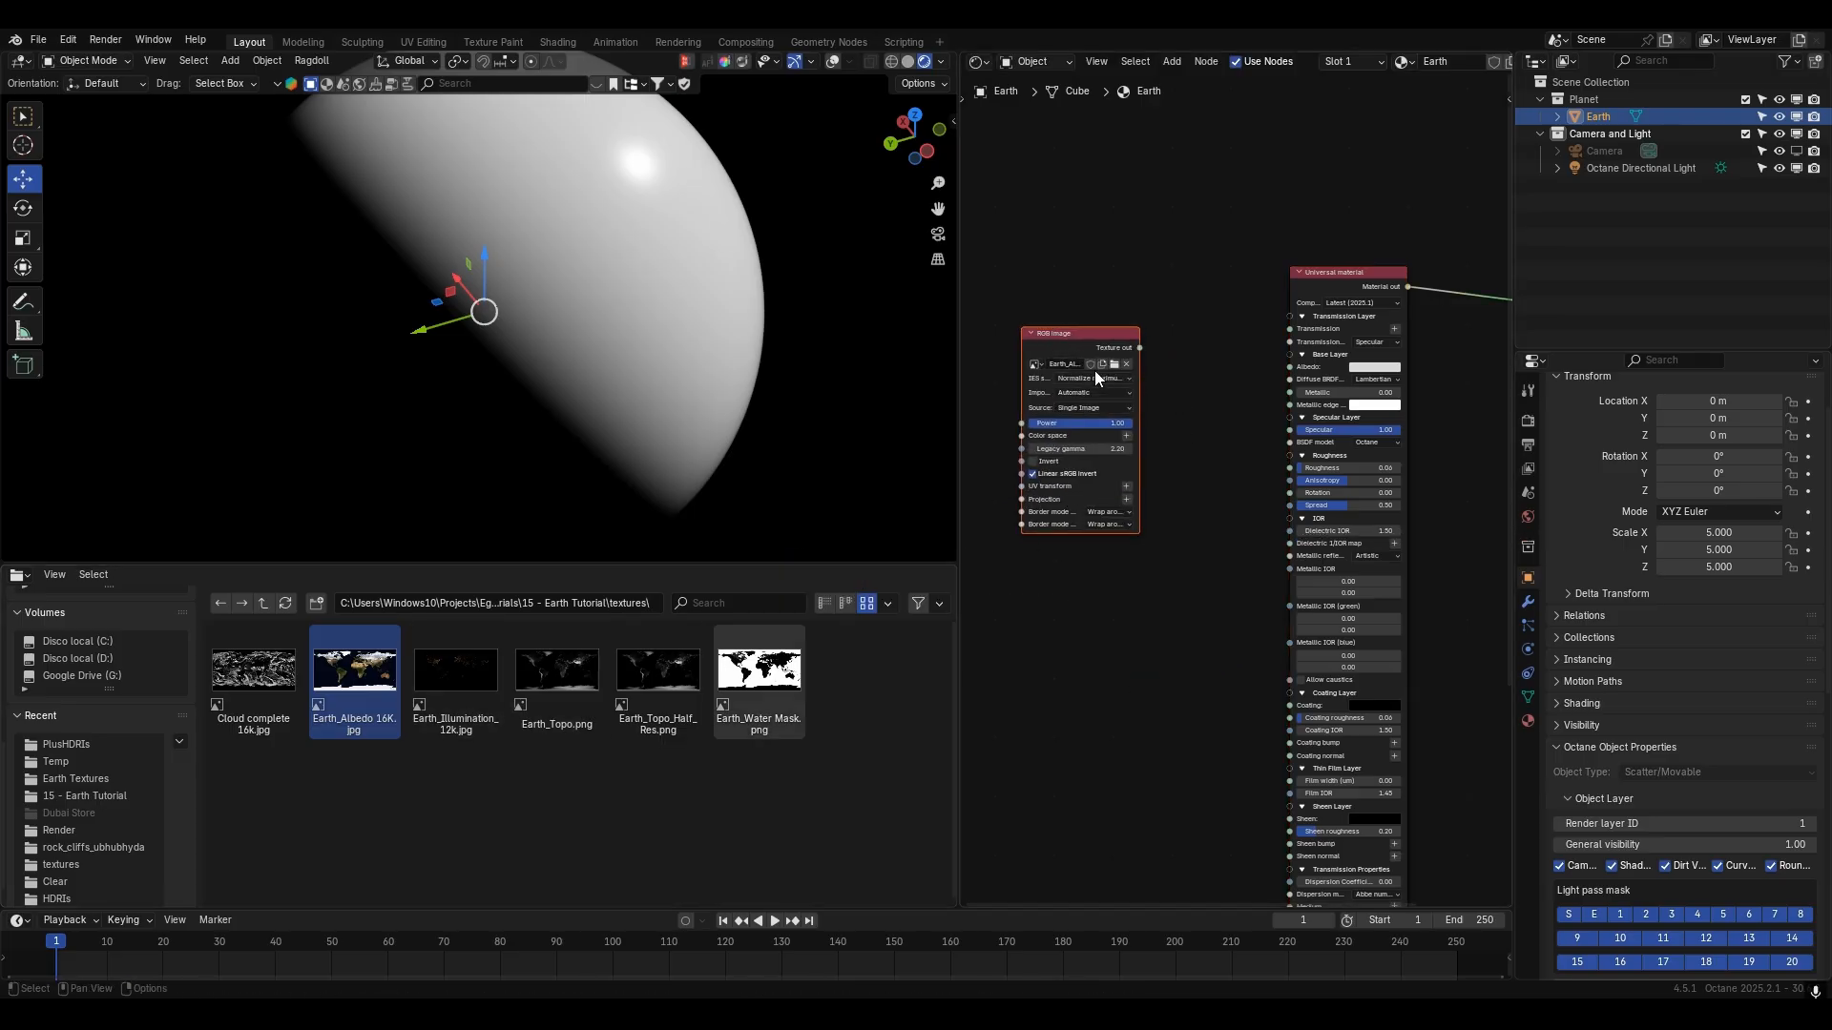
ctrl+shift+click(1127, 363)
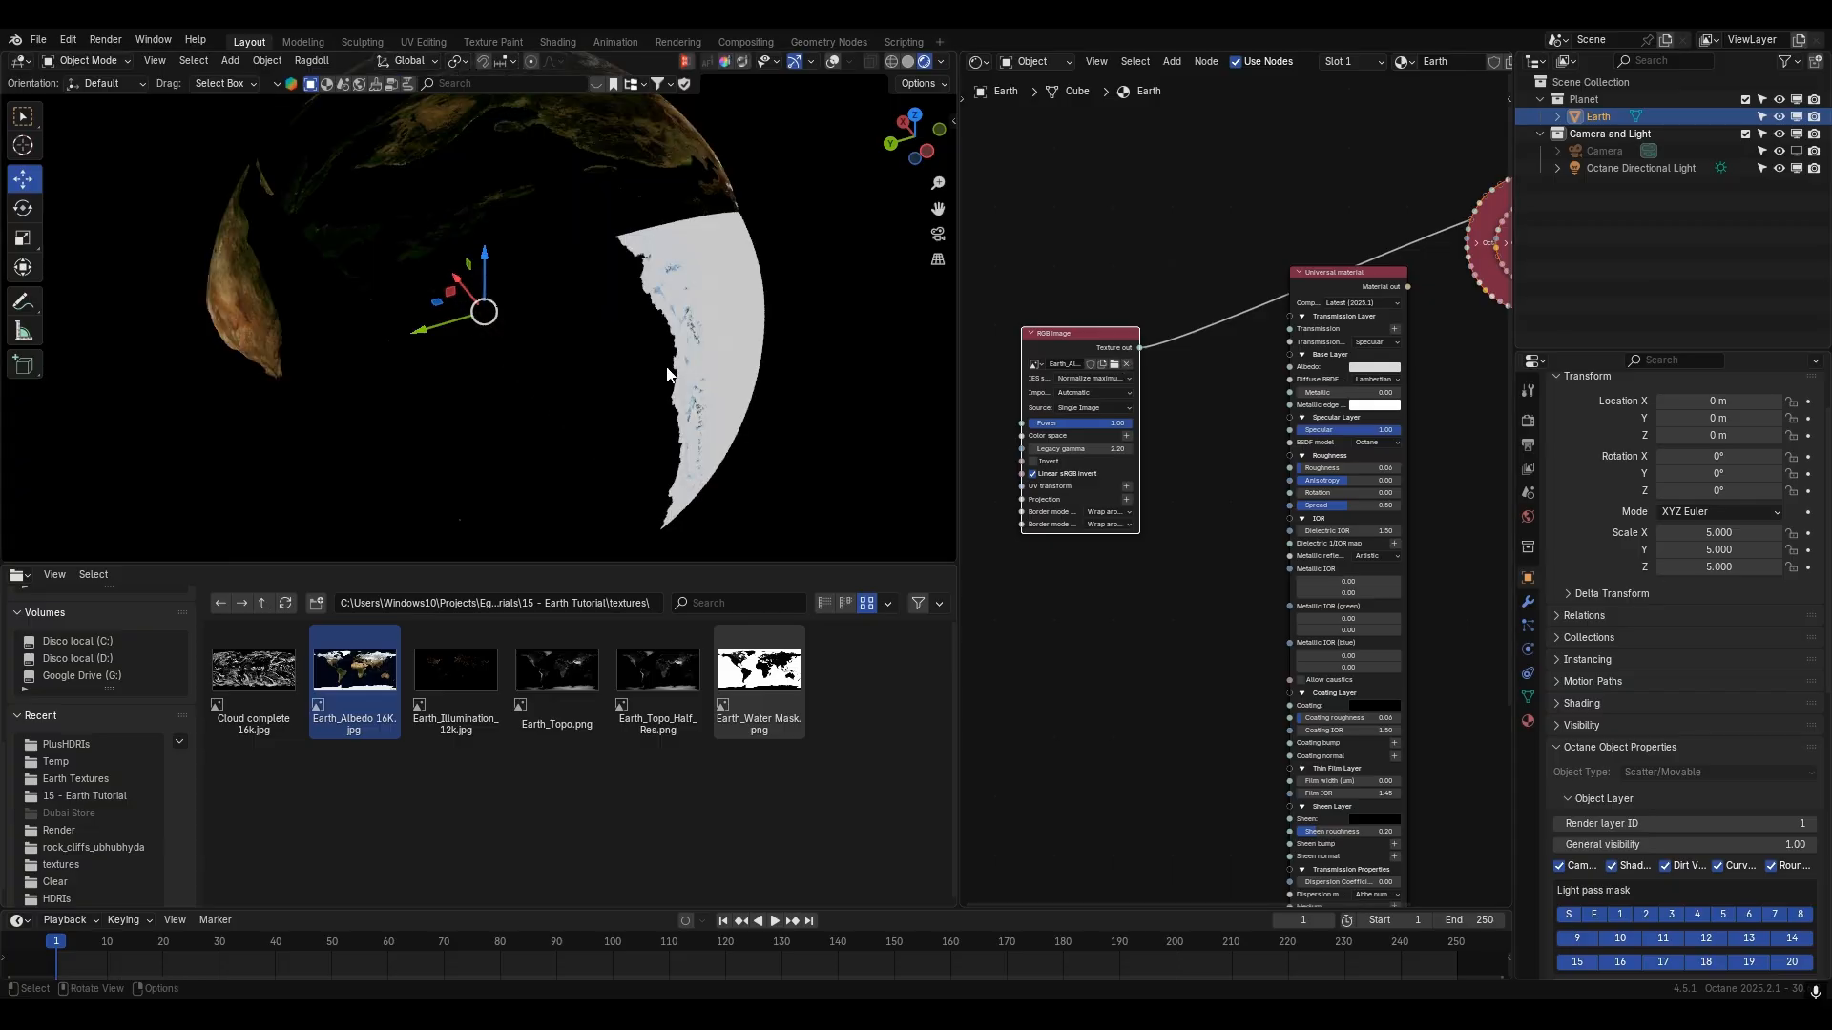
- Enlarge the node editor and add a Spherical Projection node to the Projection input of the albedo RGB image node
scroll(441, 389, down, 5)
middle_drag(441, 389, 582, 374)
scroll(629, 388, up, 4)
middle_drag(1024, 246, 1186, 240)
middle_drag(1157, 313, 1206, 315)
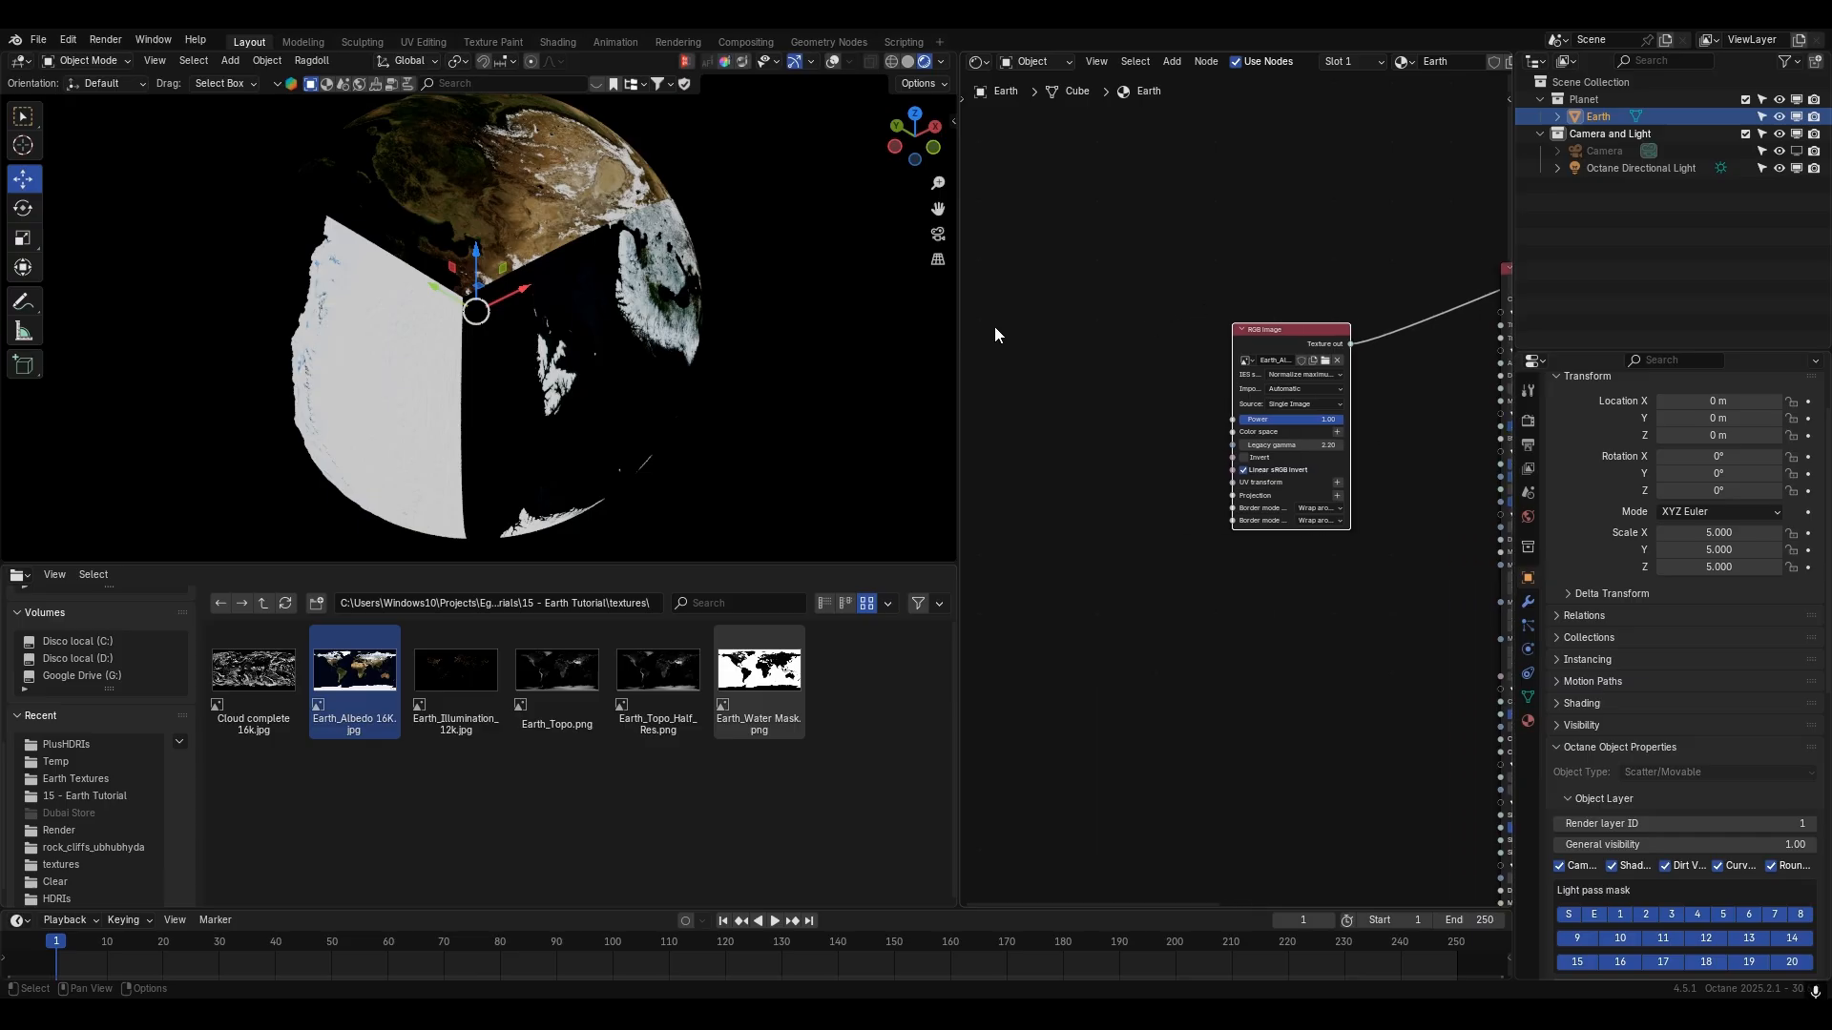
drag(962, 338, 799, 338)
scroll(1241, 512, up, 2)
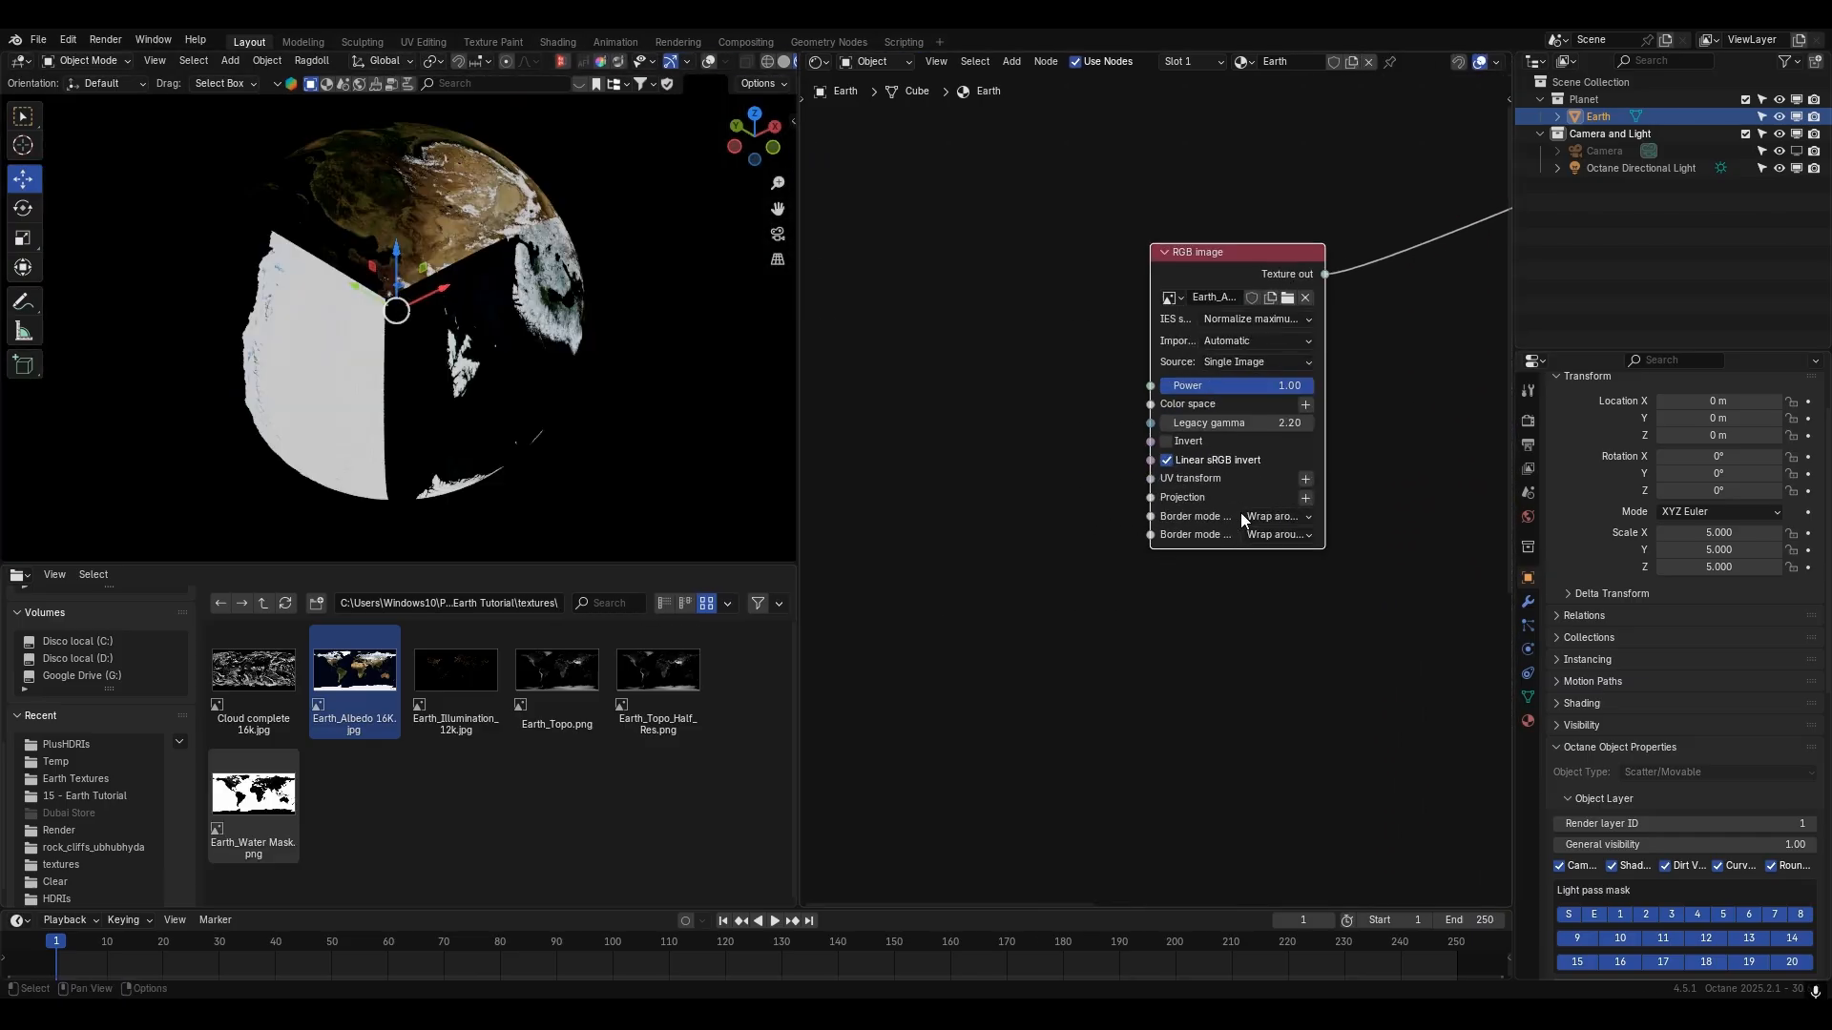
click(1306, 497)
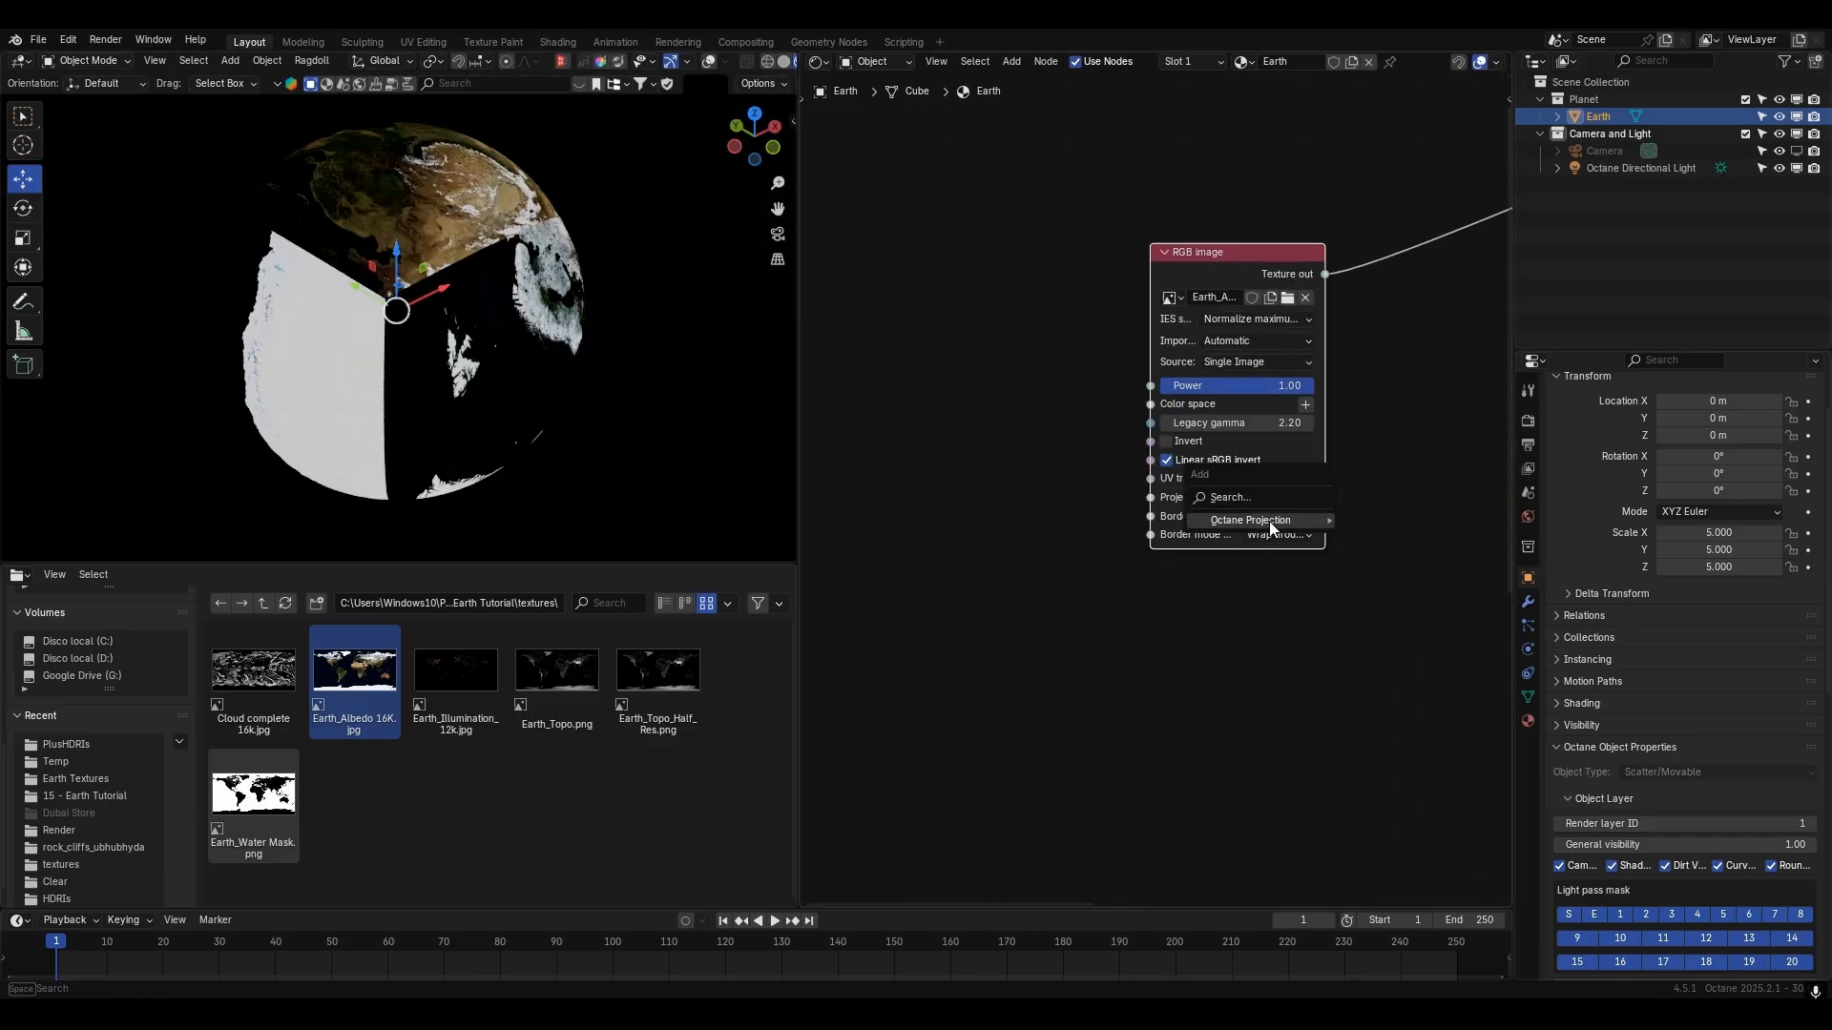
mouse_move(1309, 523)
click(1422, 719)
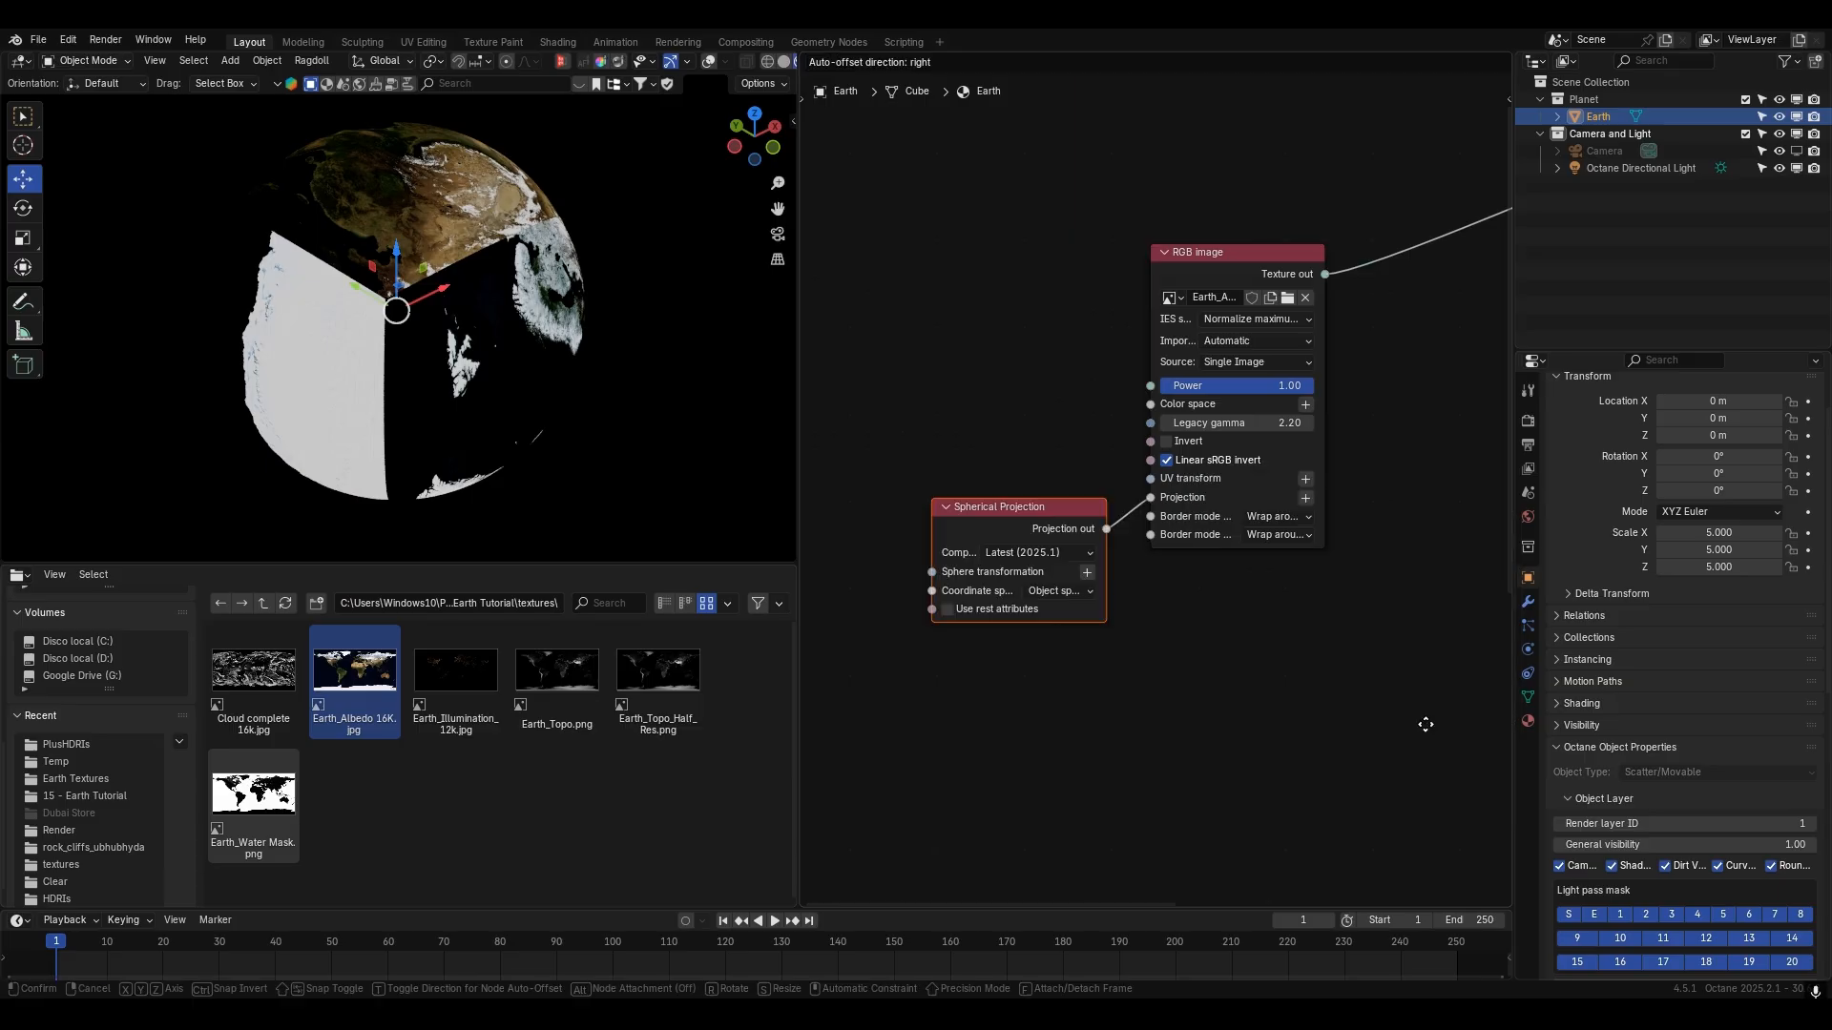
middle_drag(1160, 627, 1358, 622)
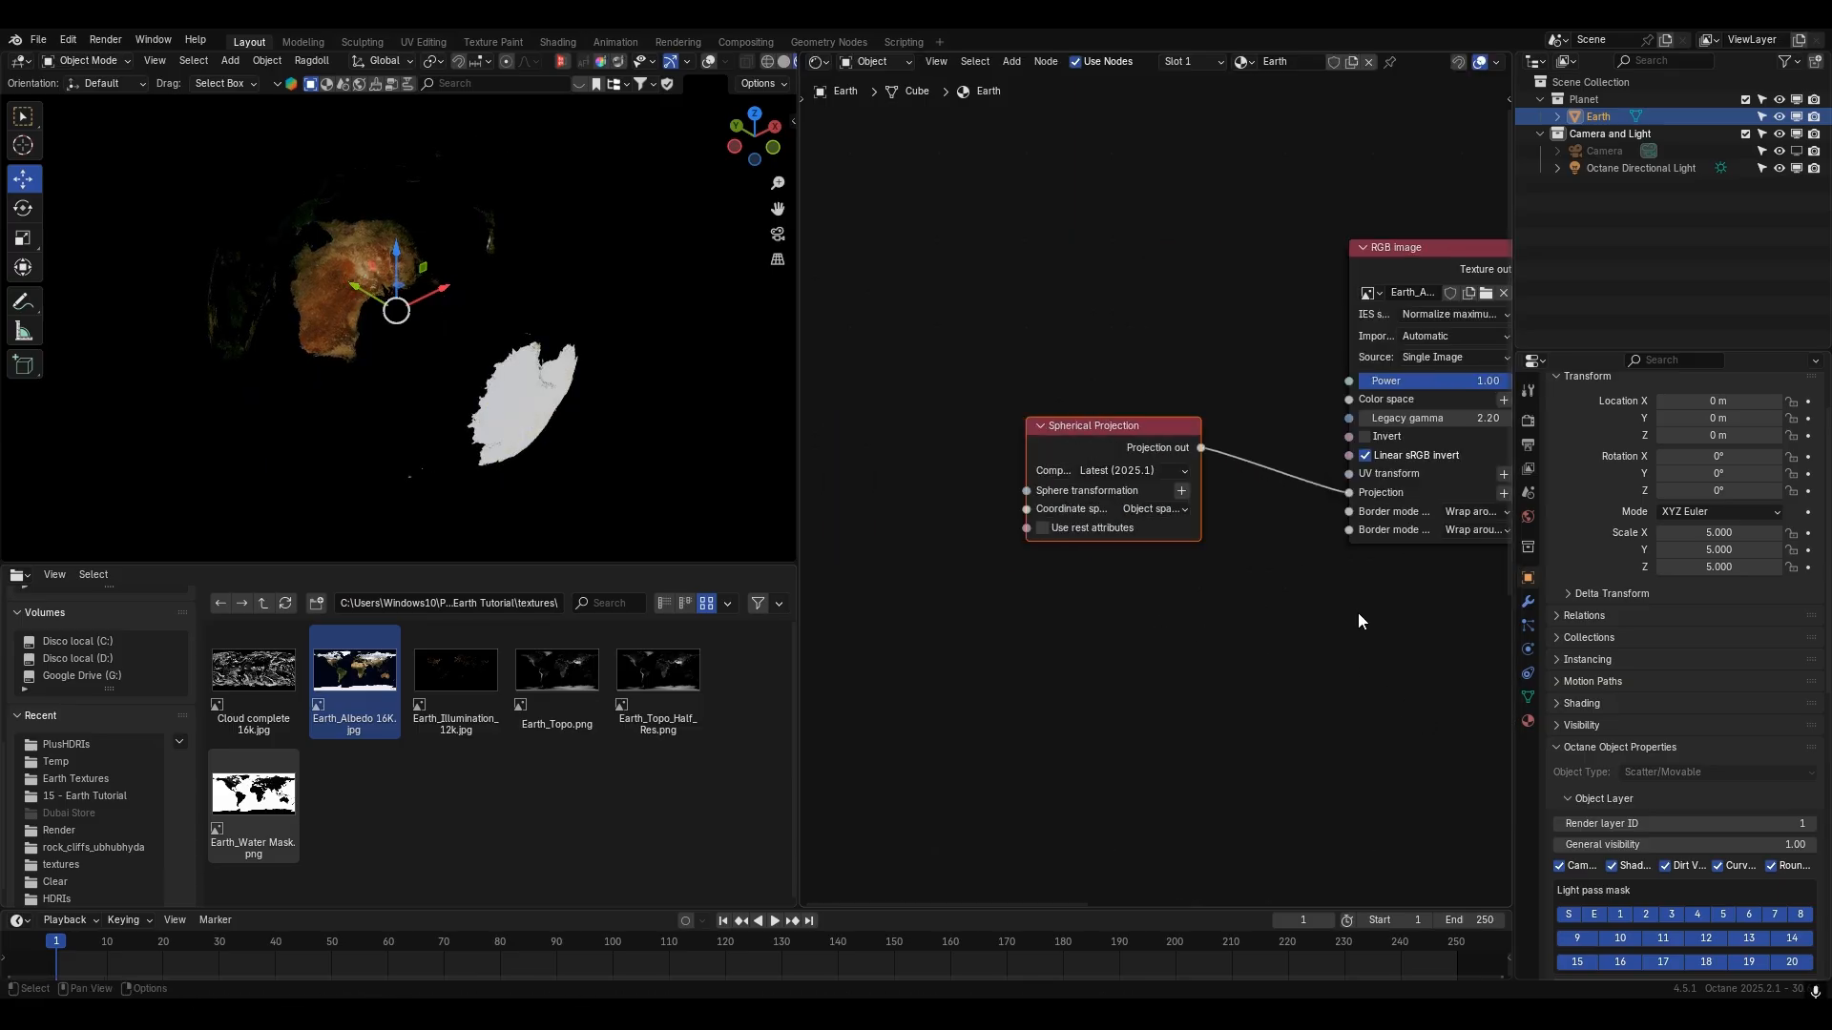
- Add a 3D transformation to the Spherical Projection's Sphere transformation input and set its X rotation to 90
click(1181, 490)
middle_drag(1018, 582, 1144, 572)
click(1021, 573)
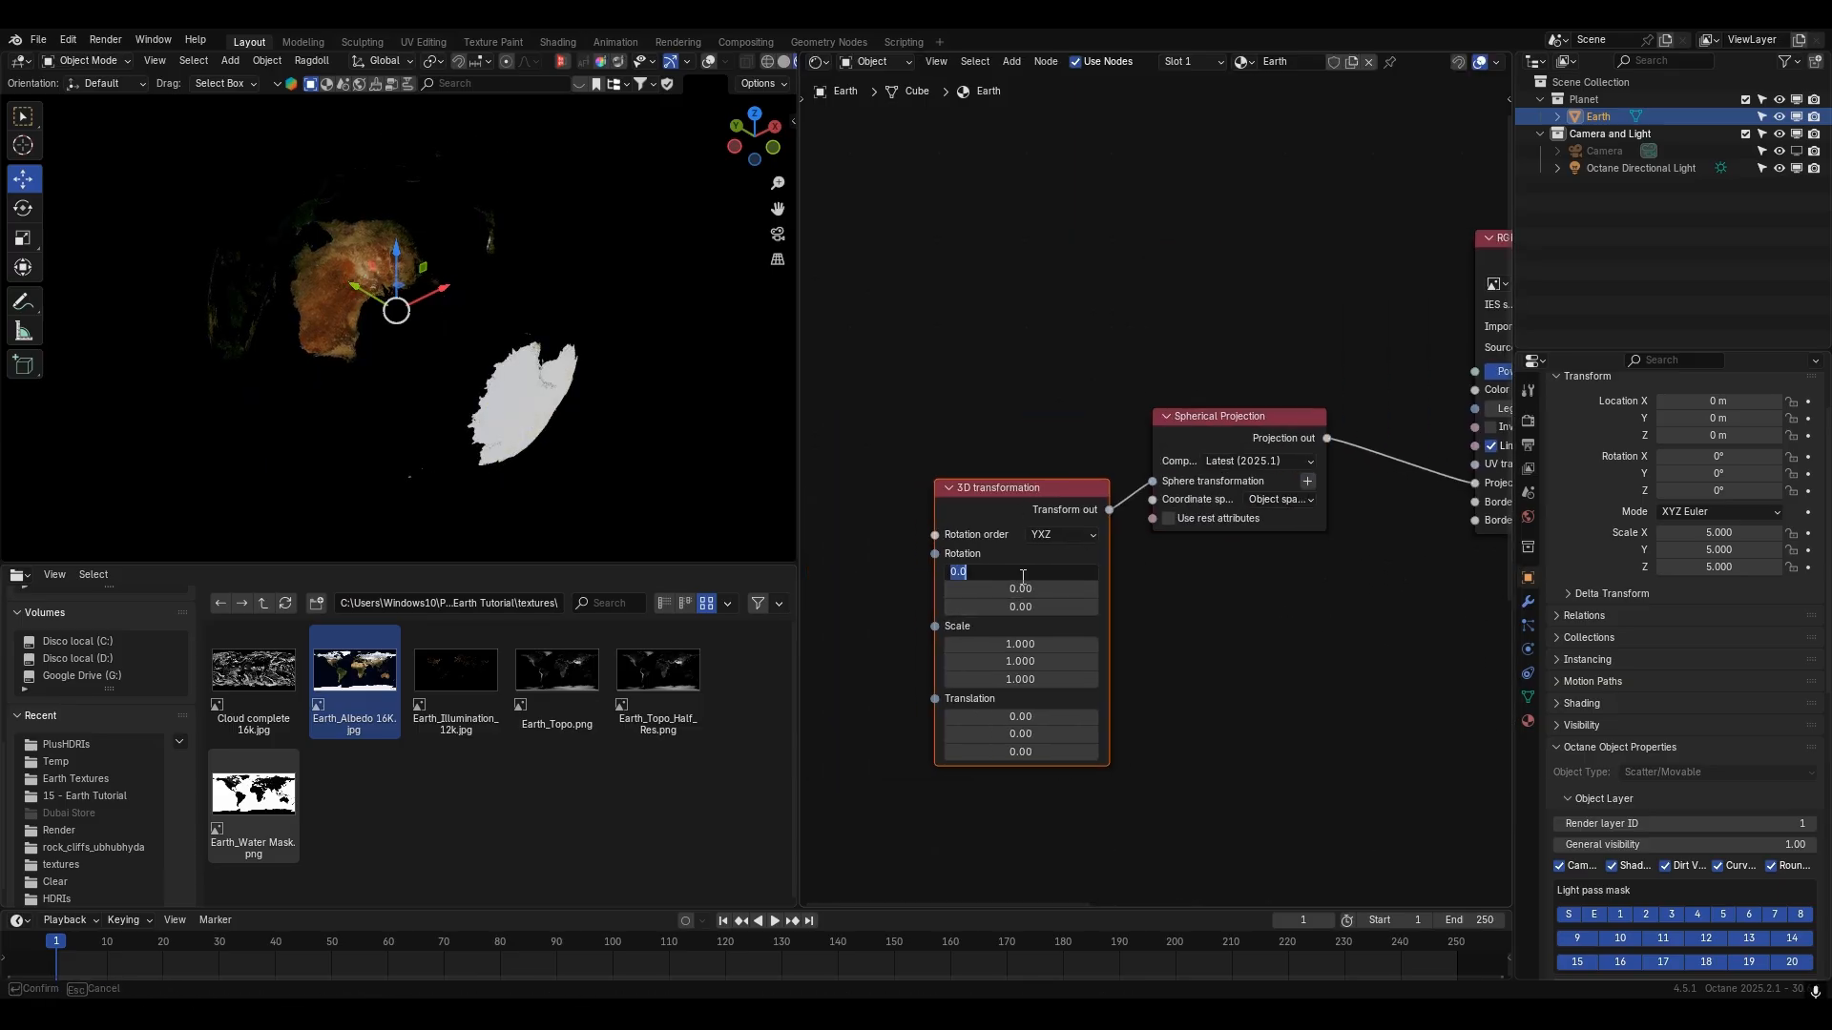
text(90)
key(Return)
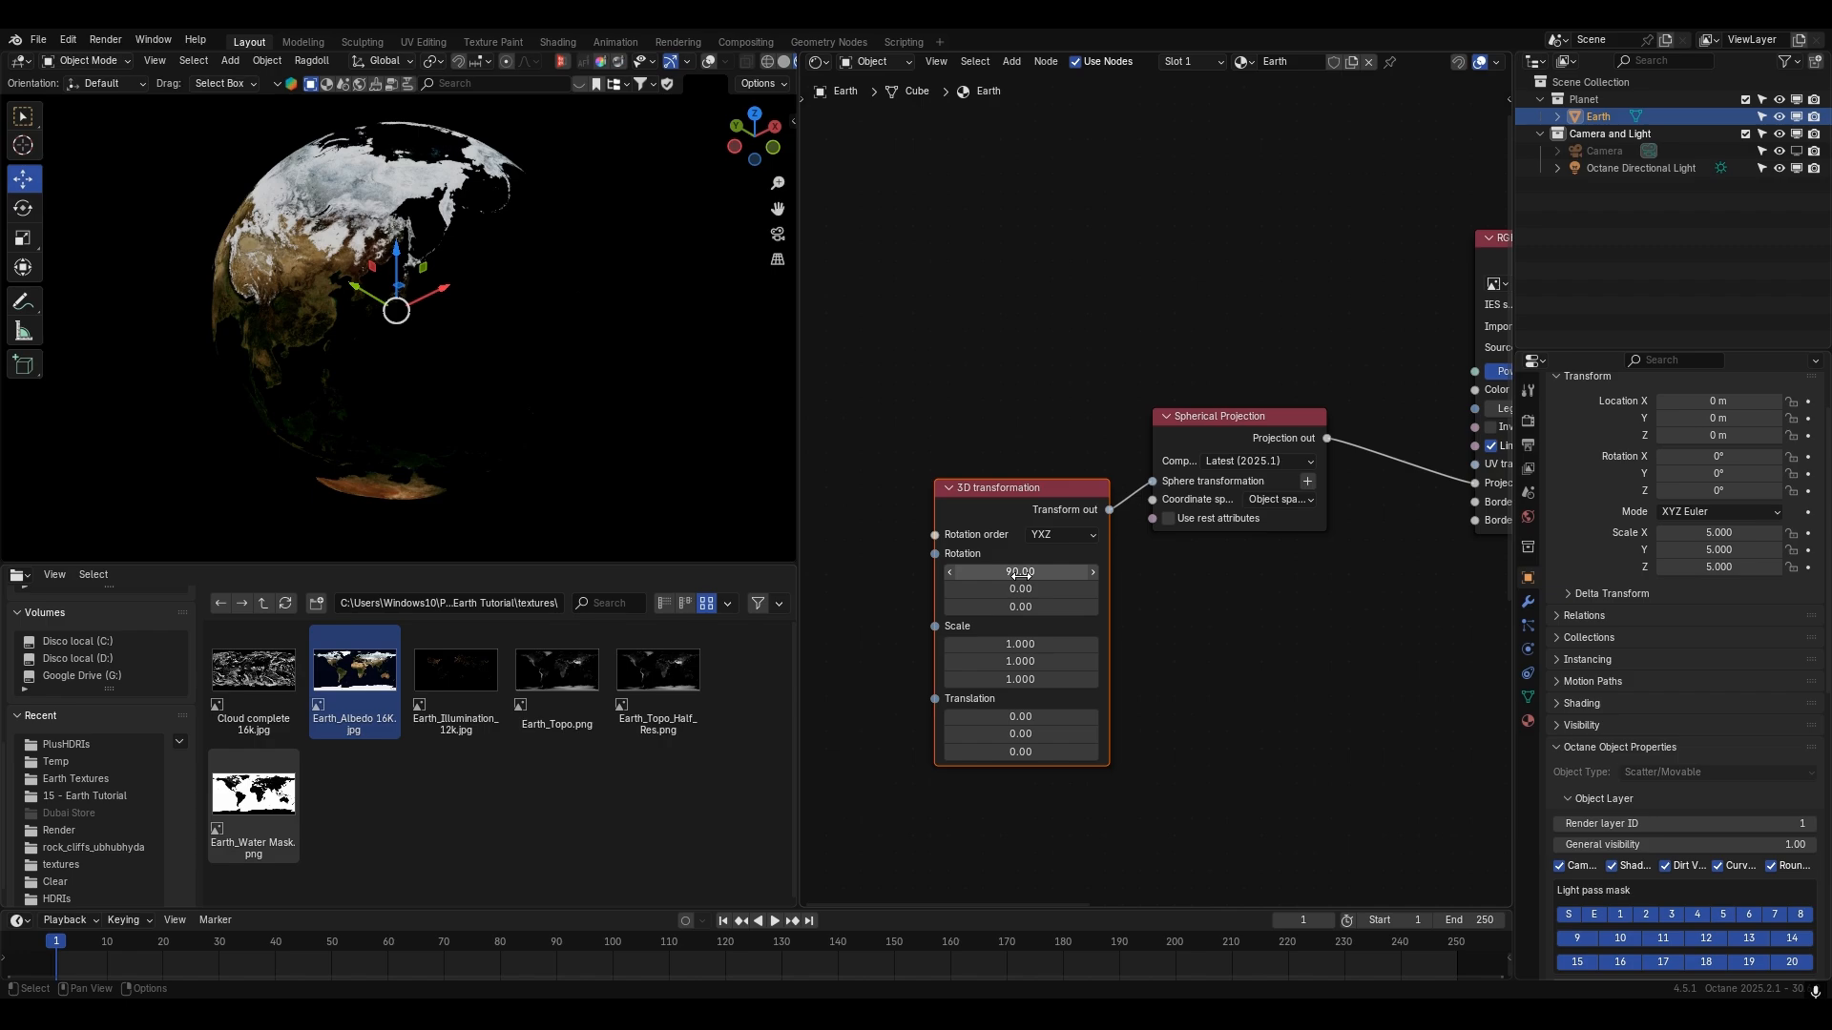
middle_drag(725, 401, 549, 391)
- Tidy the projection nodes by aligning the 3D transformation node beside the Spherical Projection node
scroll(1145, 488, down, 6)
middle_drag(1133, 474, 1061, 475)
drag(979, 376, 1171, 570)
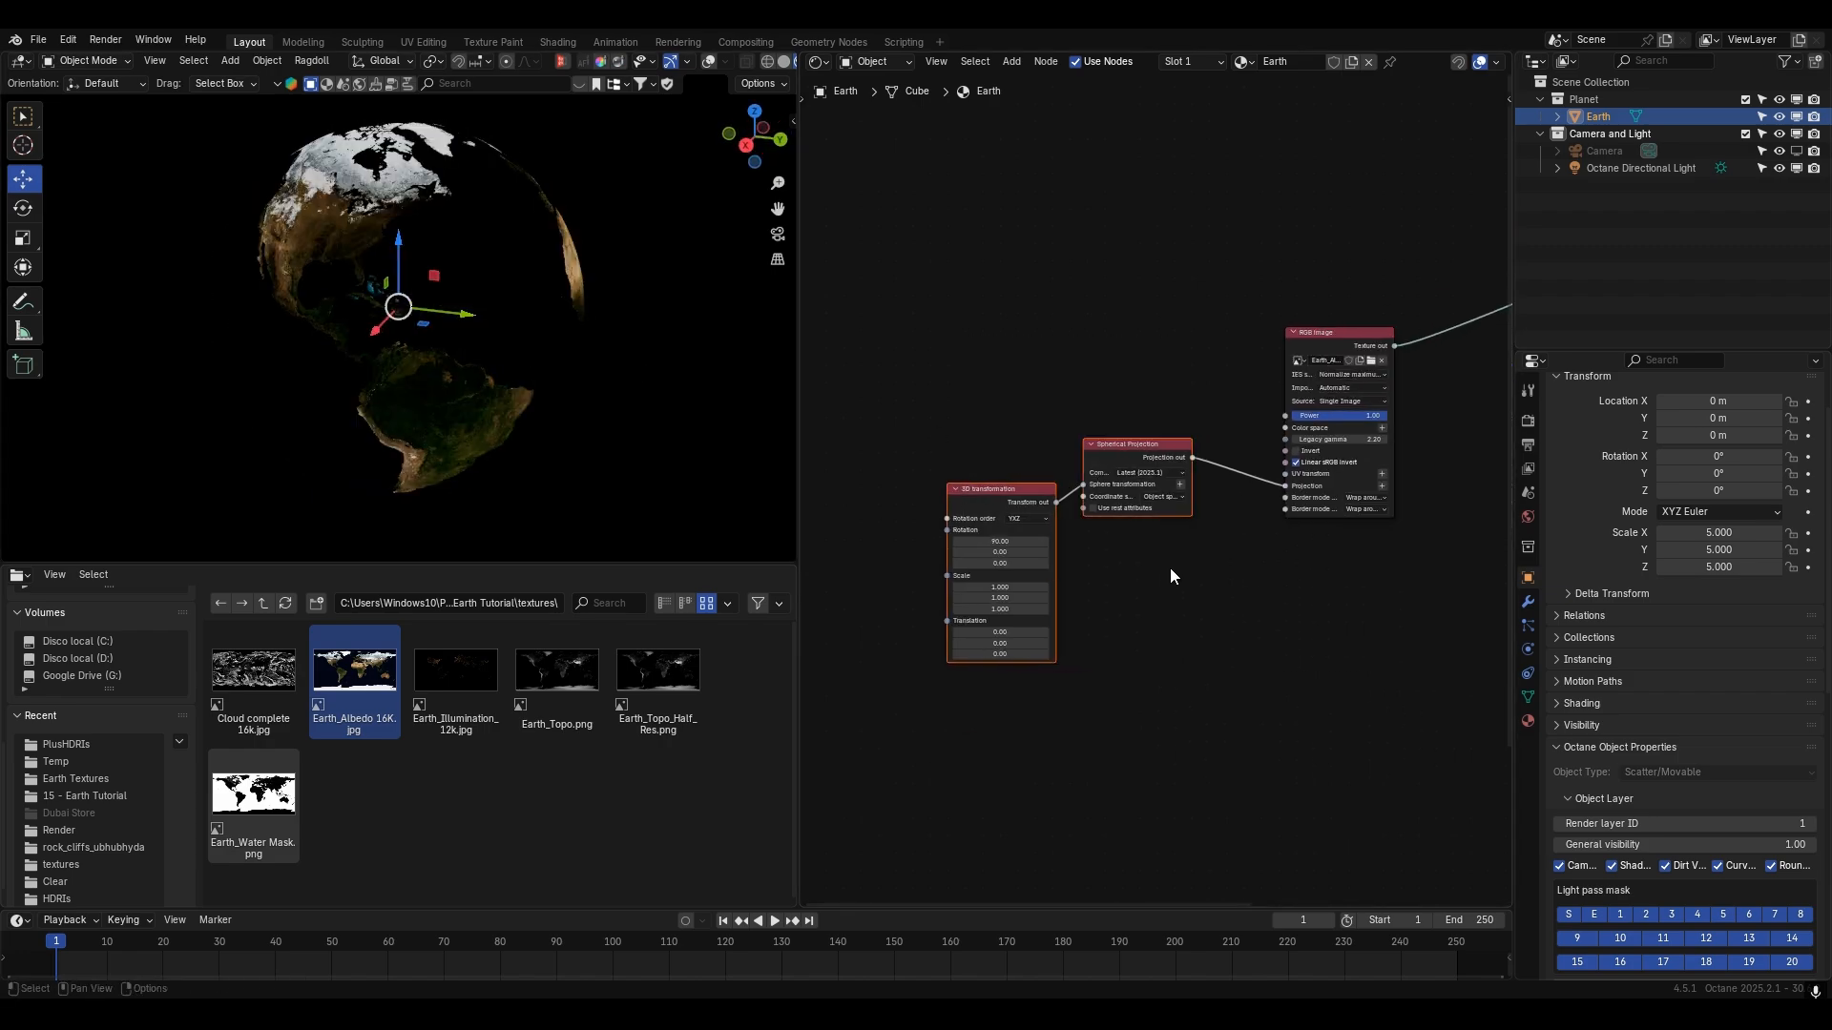
click(1028, 453)
drag(987, 490, 977, 454)
drag(948, 344, 1042, 439)
- Reconnect the Universal material to the Material Output and link the albedo RGB image to its Albedo input
middle_drag(1230, 443, 1097, 473)
scroll(1216, 554, down, 2)
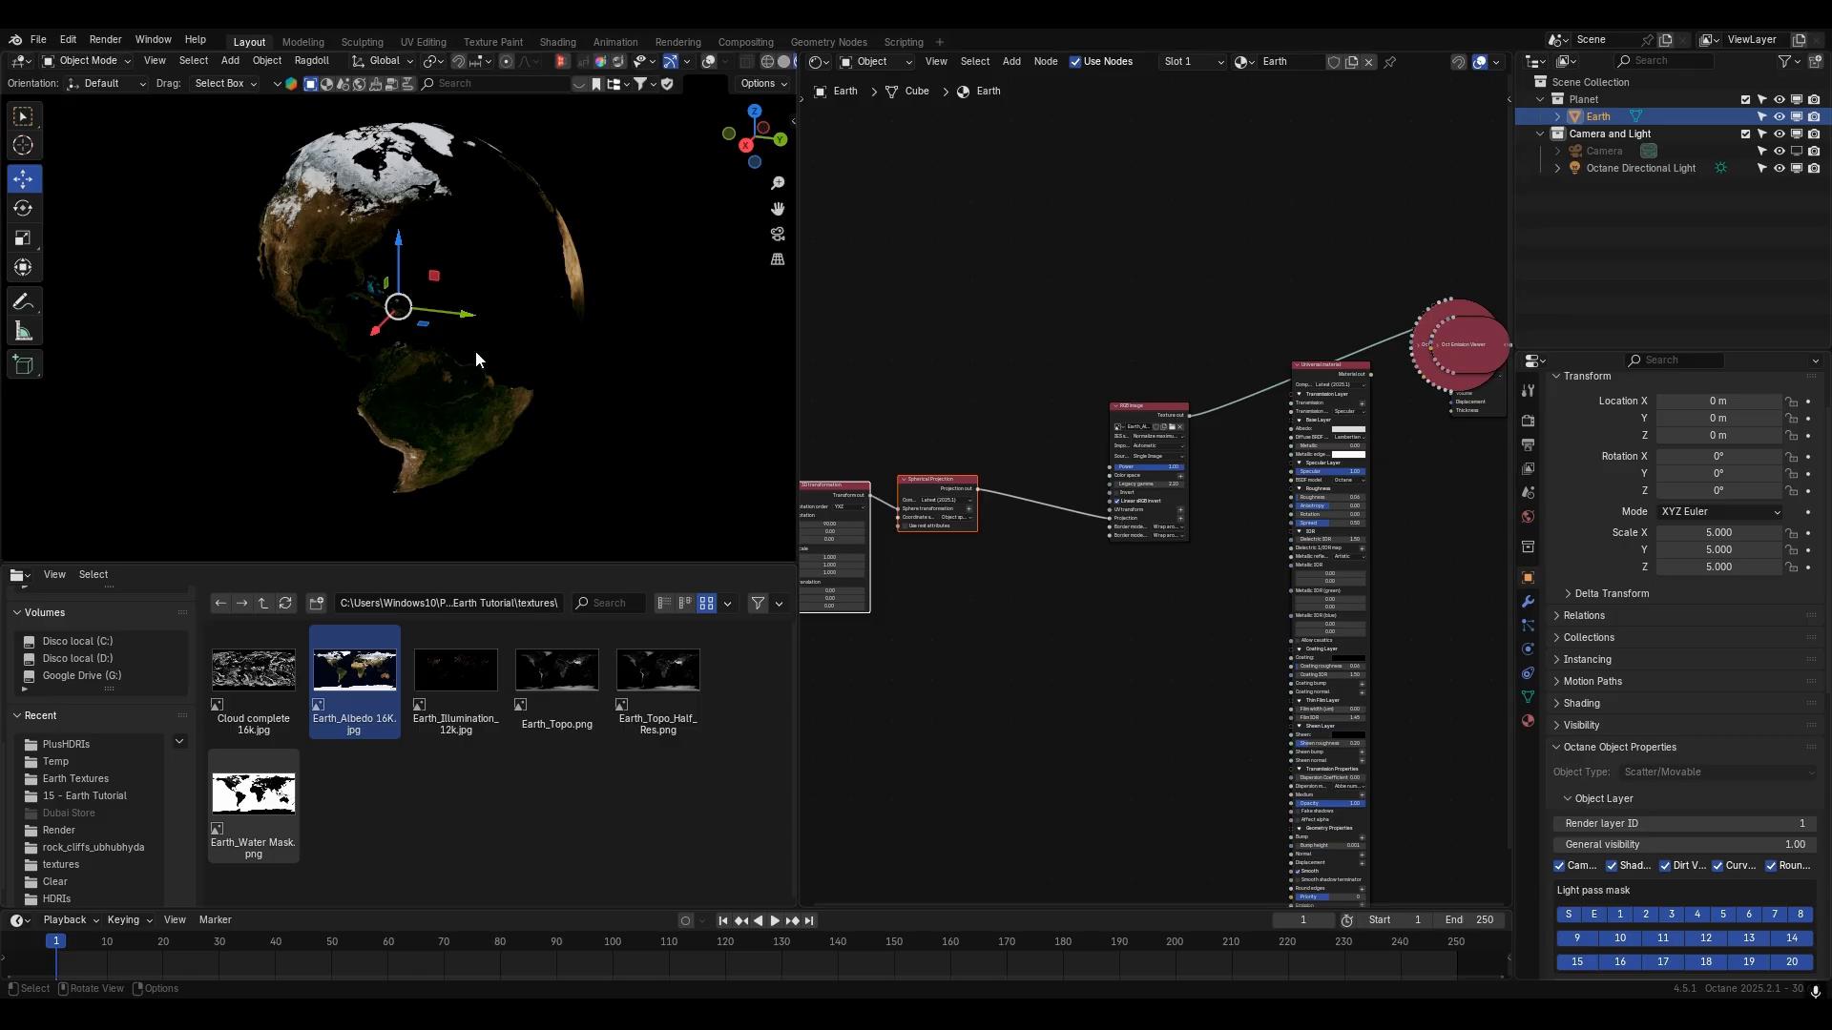
ctrl+shift+click(1318, 376)
middle_drag(658, 401, 726, 408)
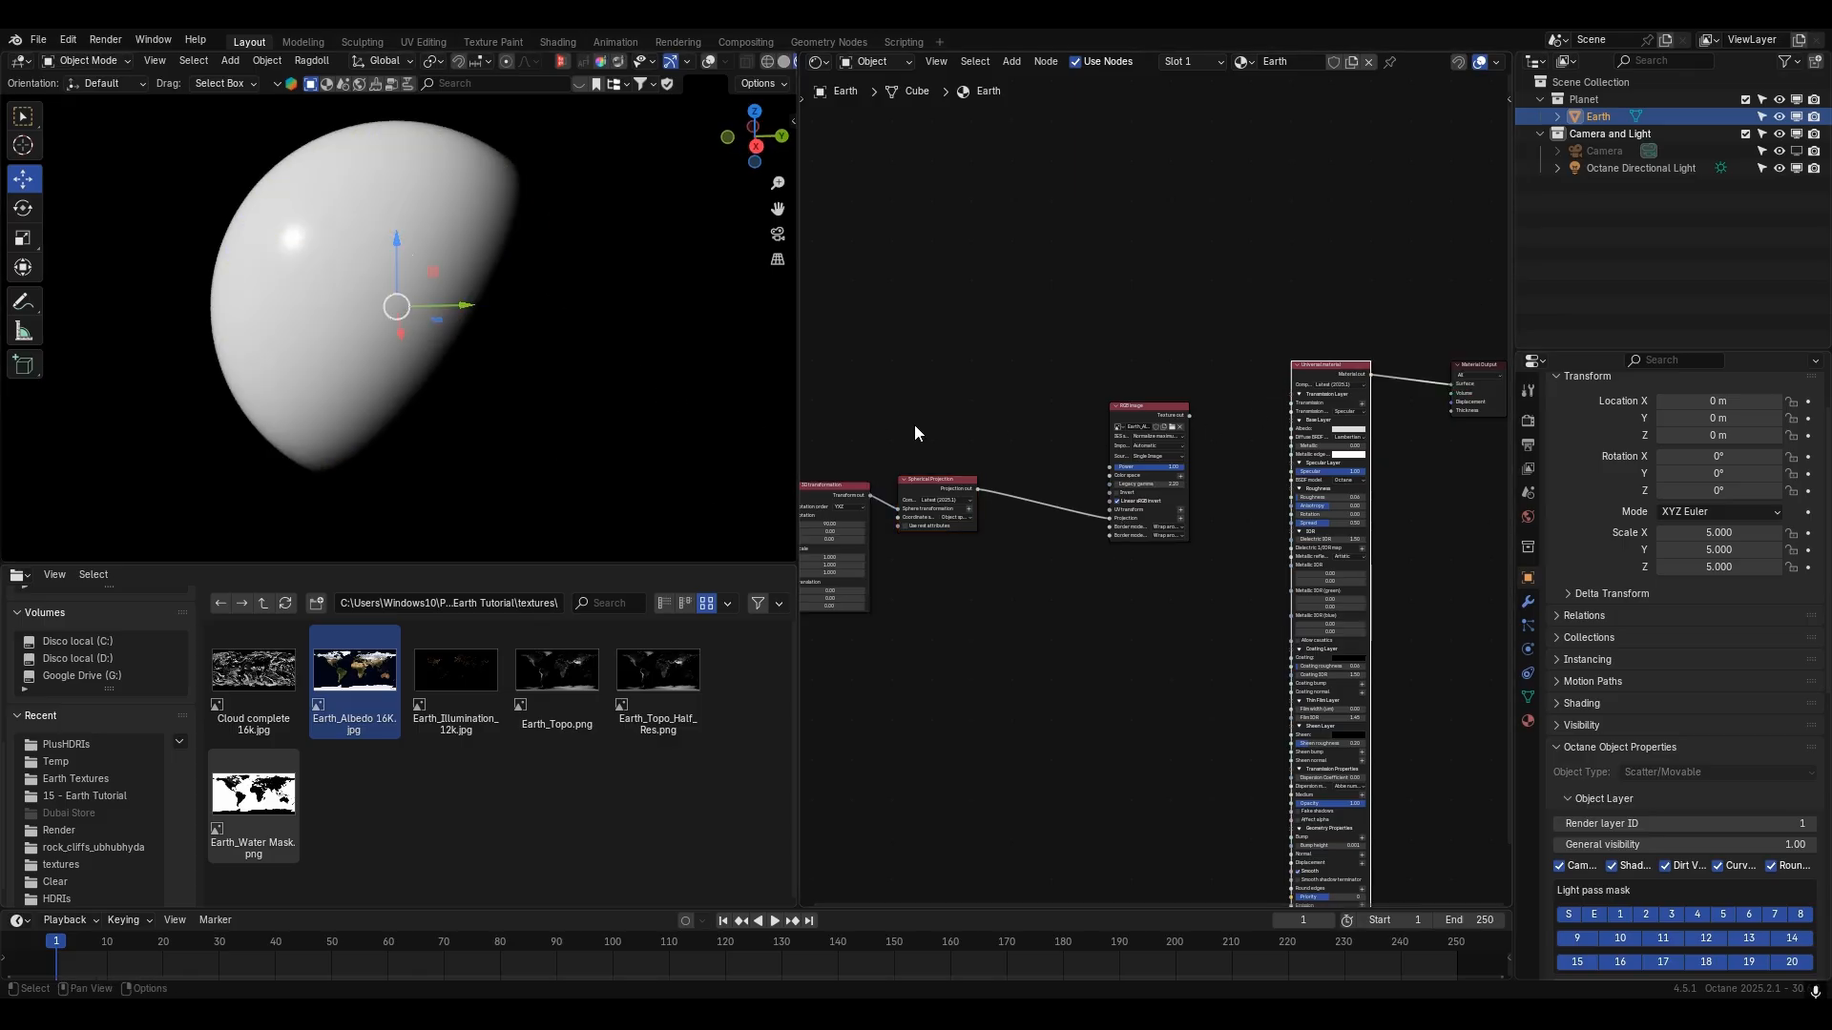
drag(1189, 416, 1288, 431)
middle_drag(381, 439, 548, 427)
scroll(540, 414, up, 4)
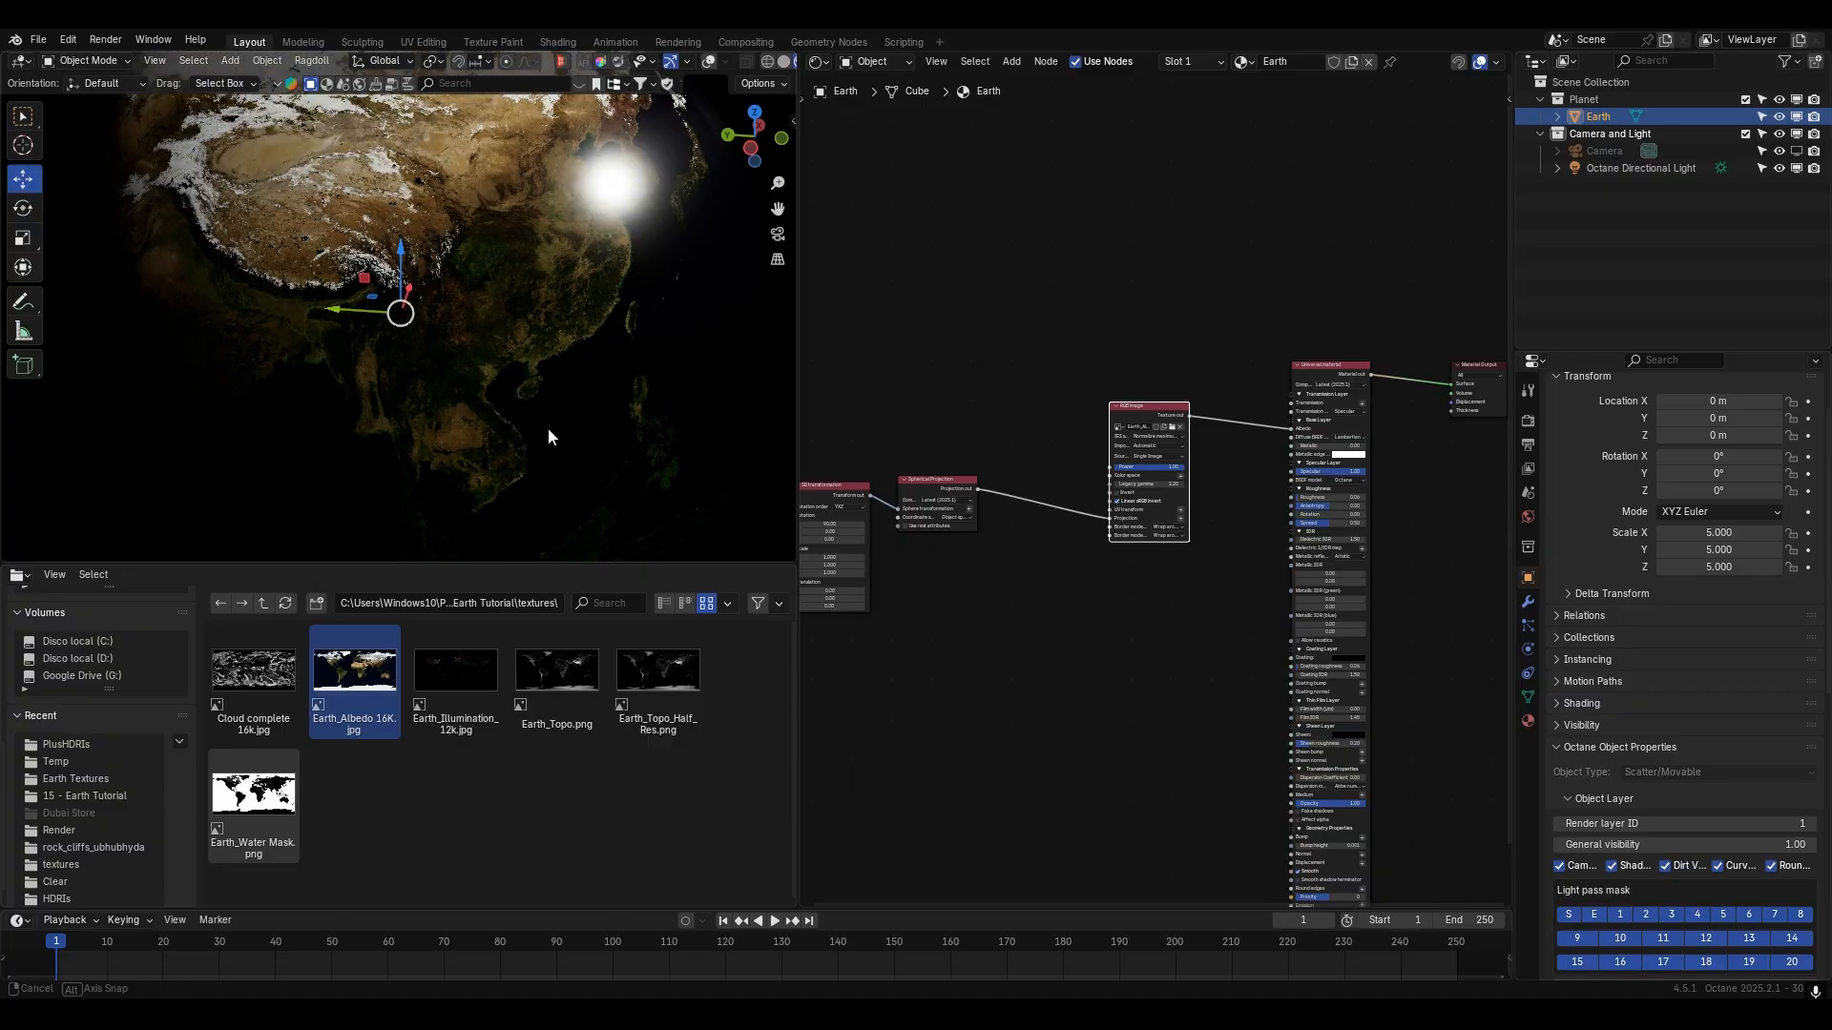
- Insert a Color correction node between the albedo RGB image and the Universal material, and preview its output on the globe
drag(1127, 409, 1069, 411)
key(shift+a)
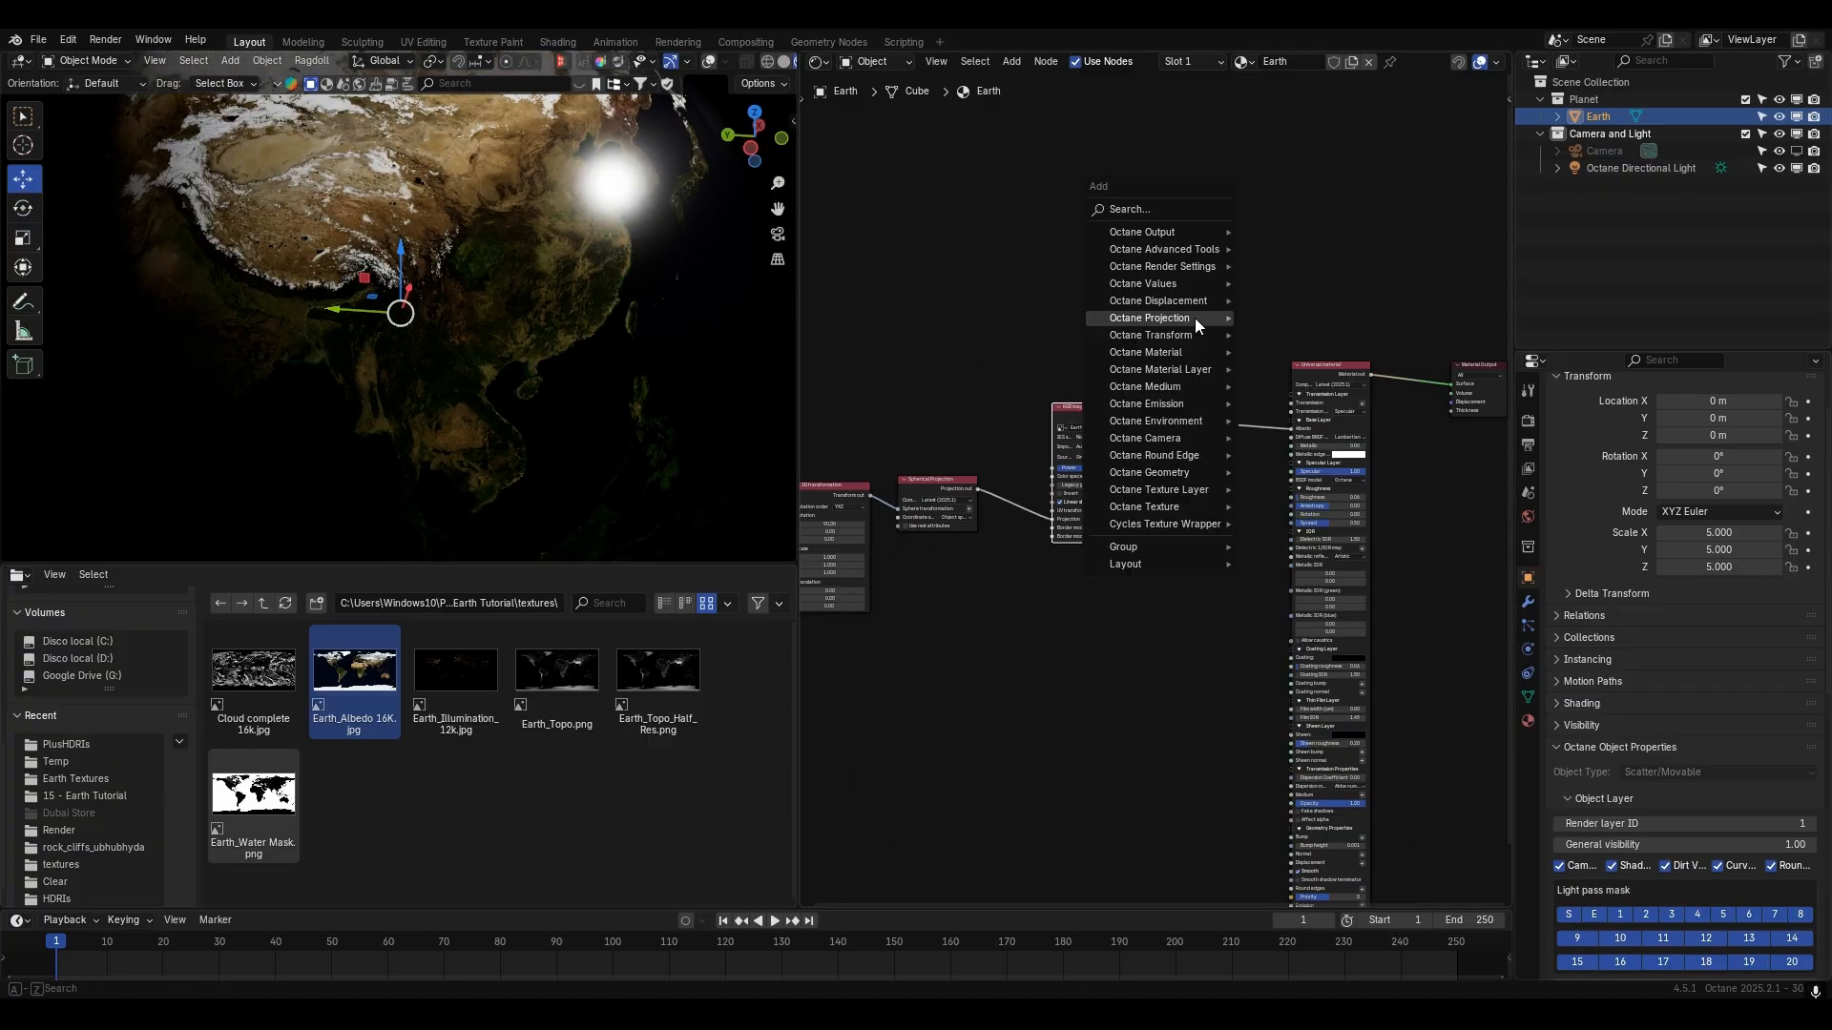
click(1152, 209)
text(co)
click(1193, 242)
click(1210, 389)
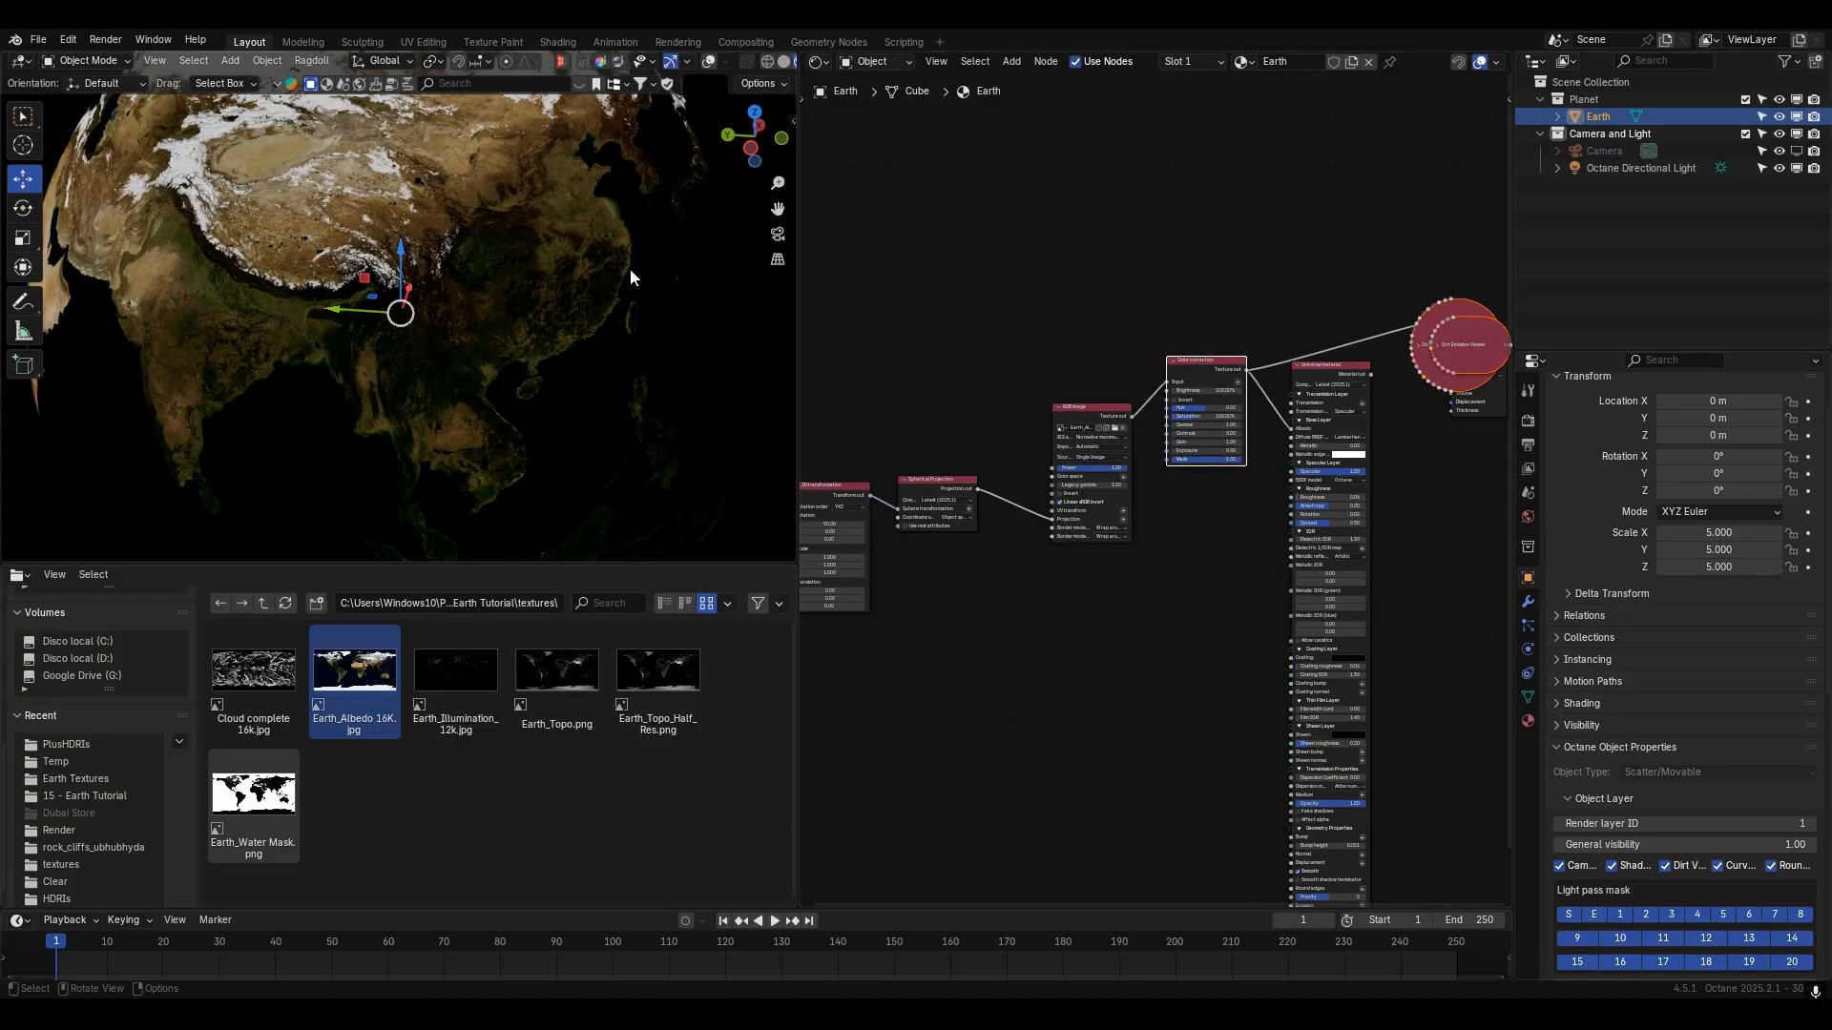
middle_drag(631, 288, 437, 299)
- Set the Color correction node's exposure to -0.76 and gamma to 0.69
scroll(1135, 380, up, 4)
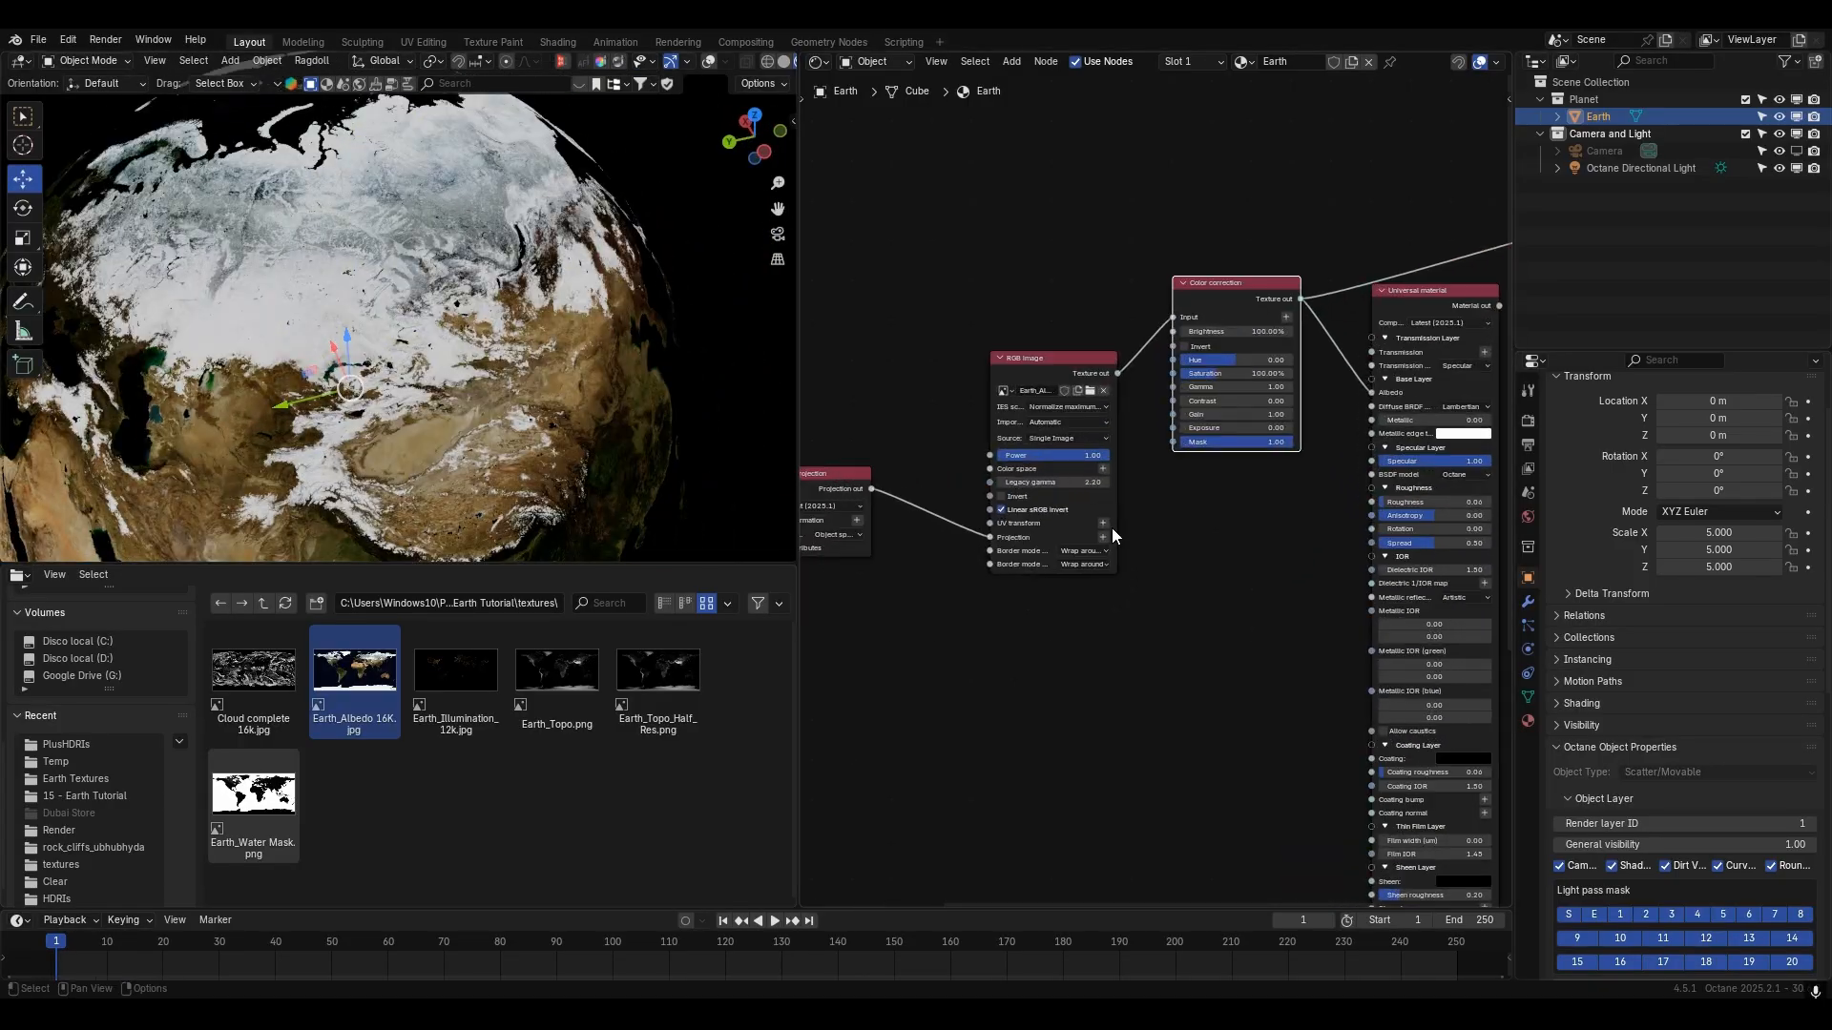
drag(1340, 540, 1136, 569)
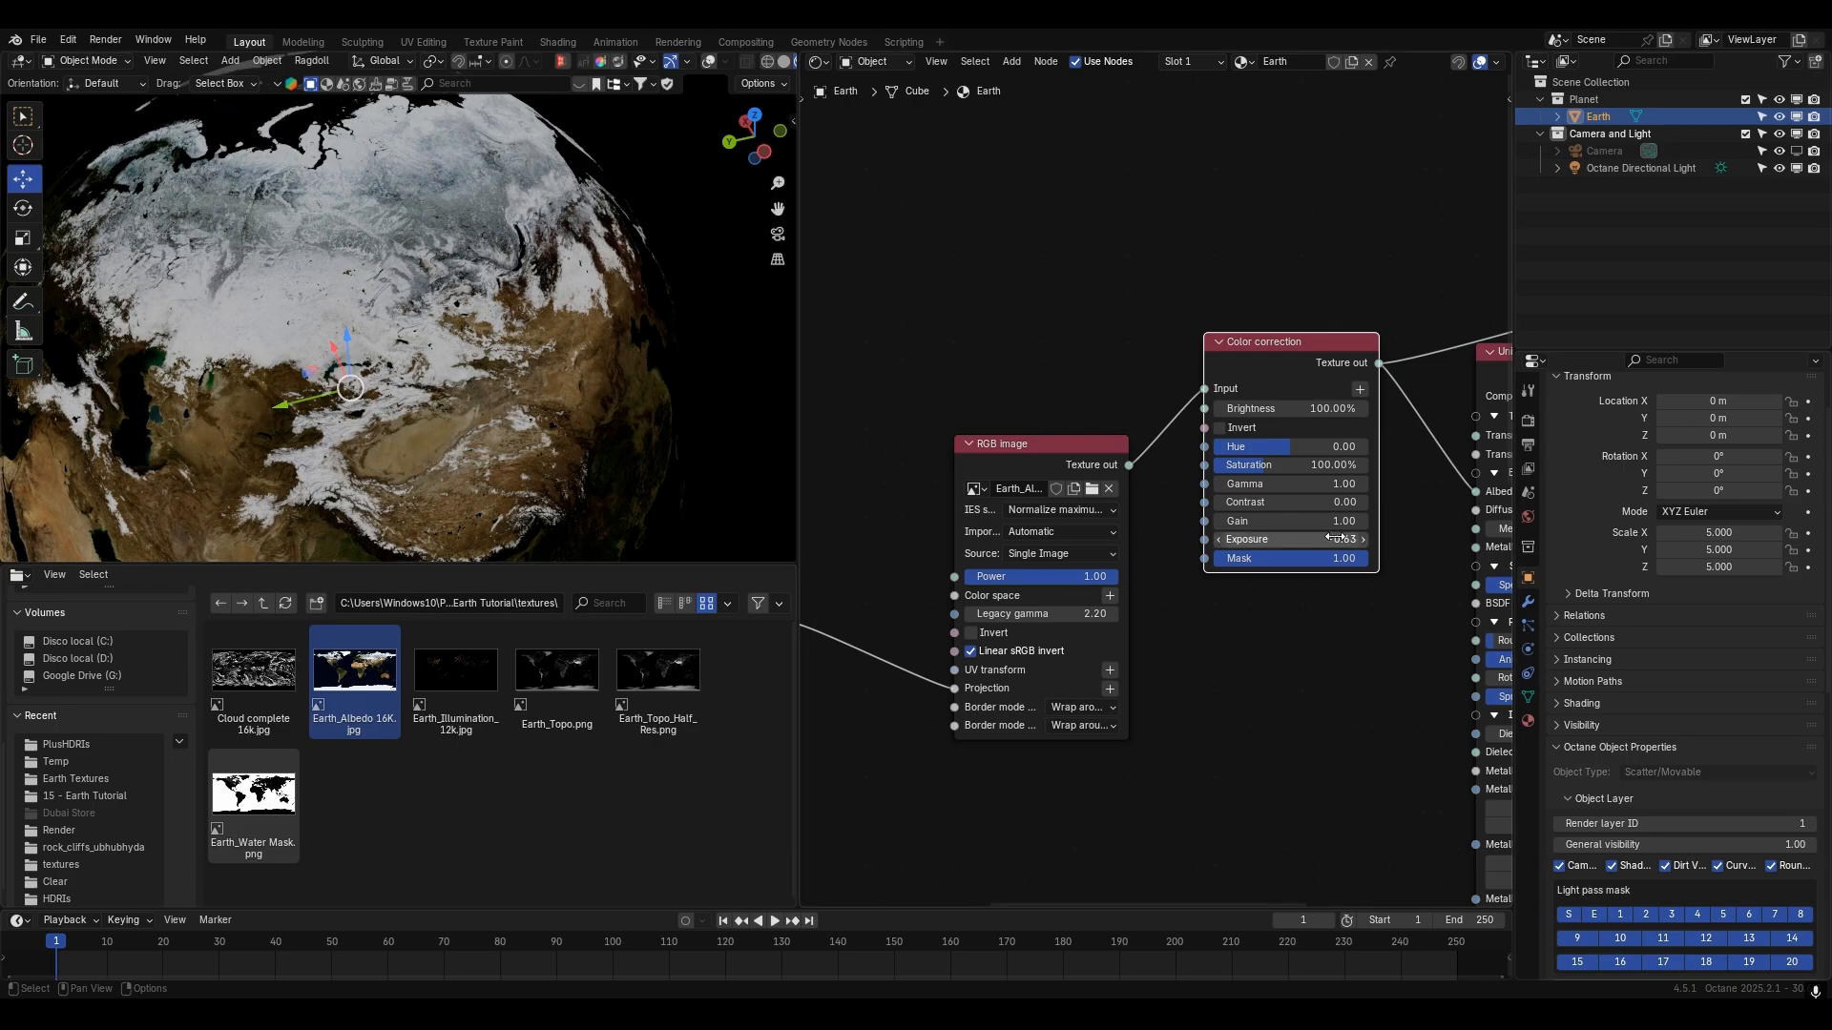
drag(1288, 540, 1230, 542)
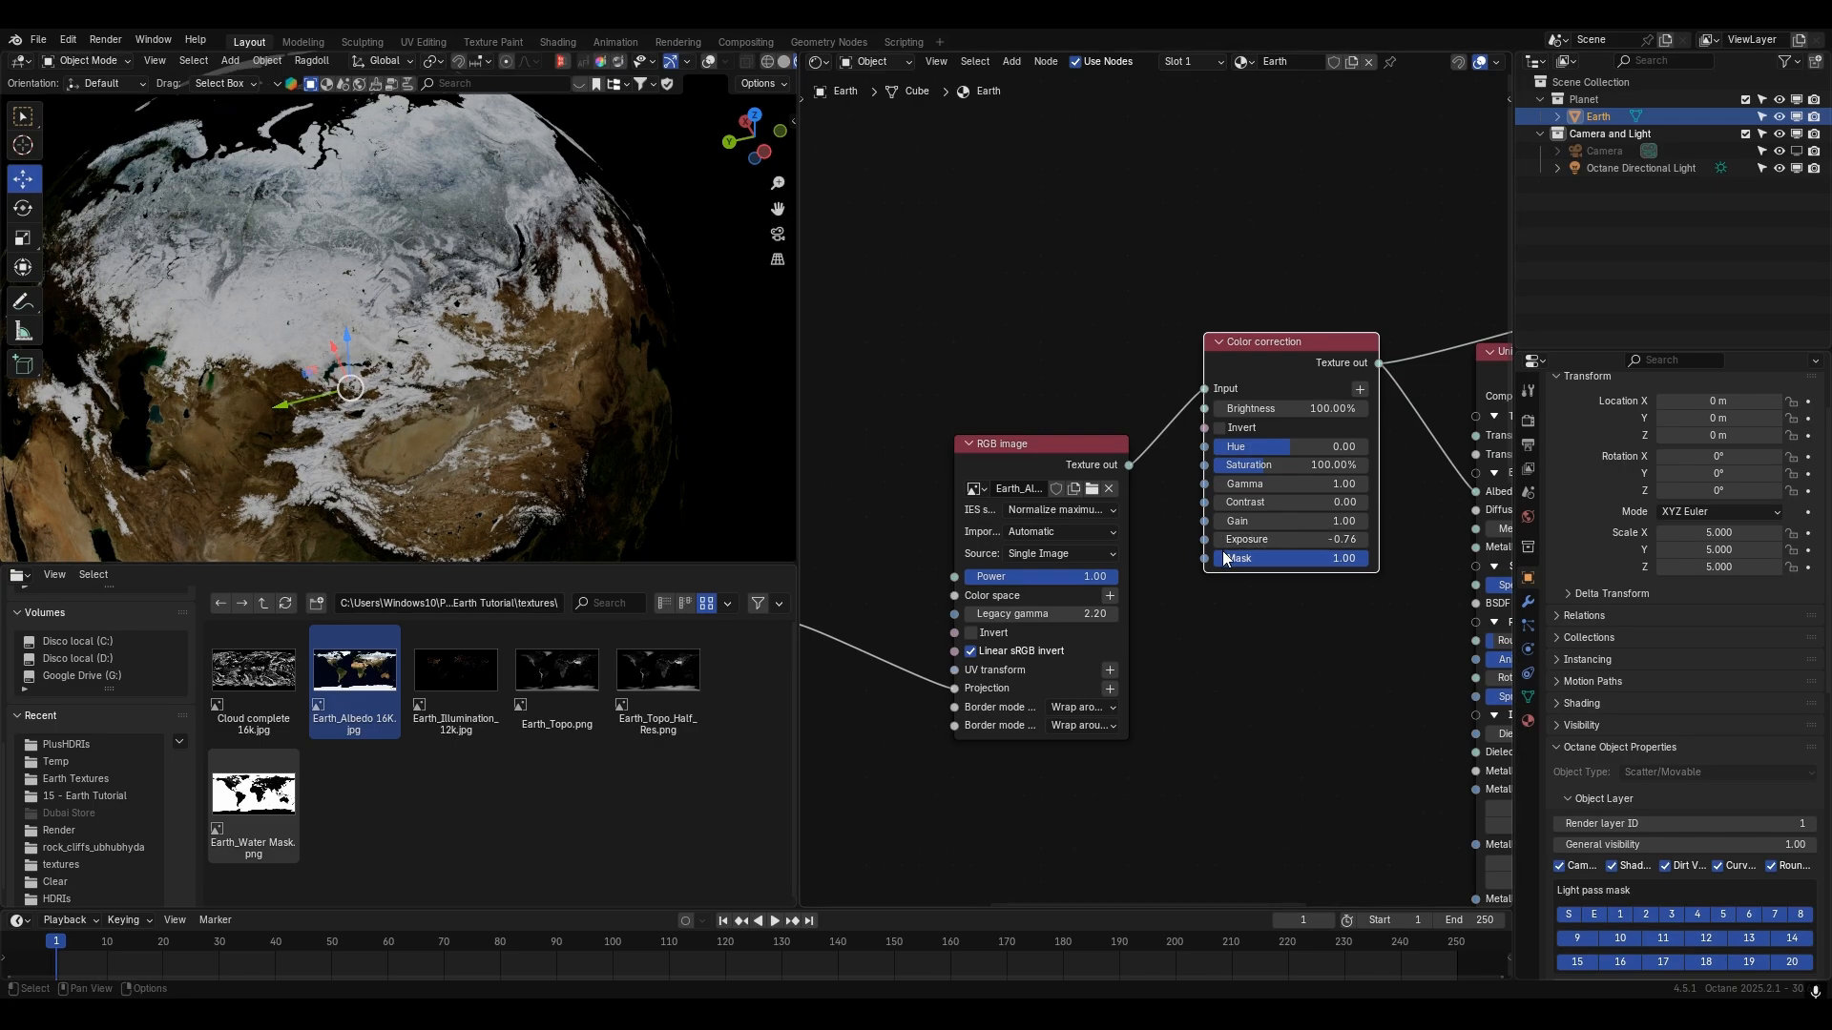
drag(1293, 484, 1173, 484)
middle_drag(429, 357, 571, 364)
scroll(571, 364, up, 6)
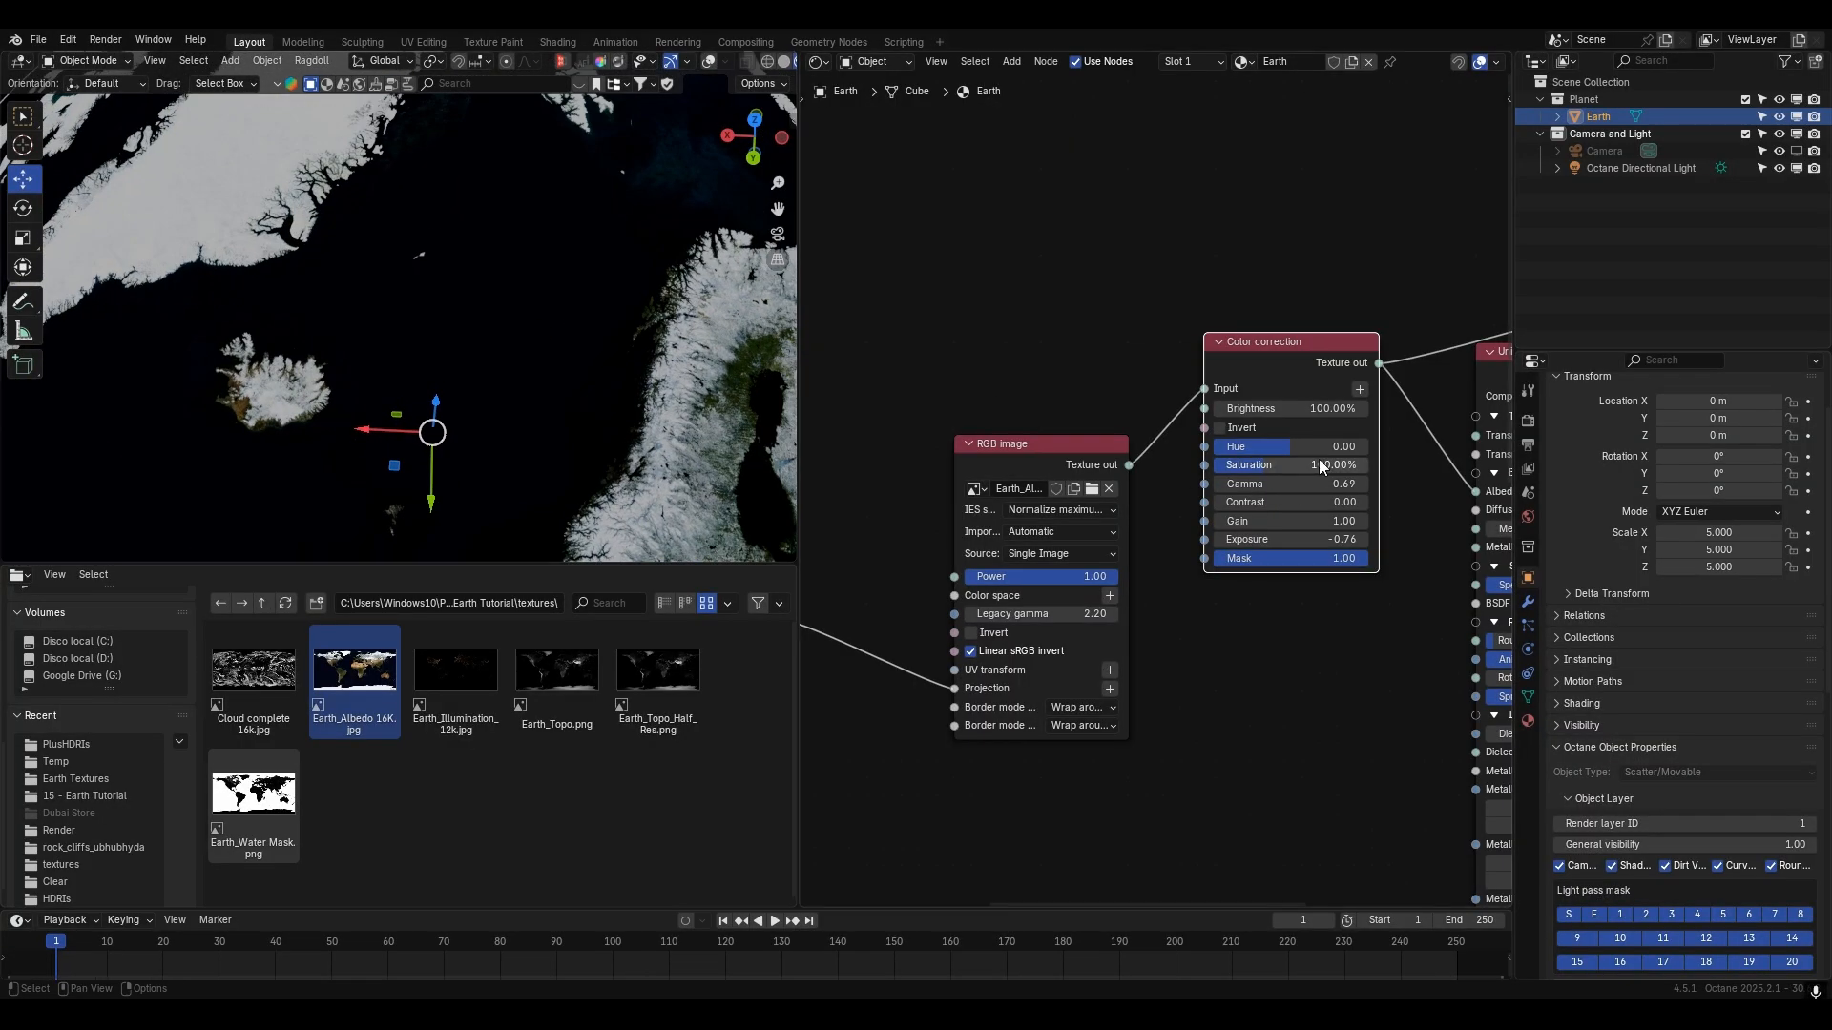
drag(1331, 483, 1331, 484)
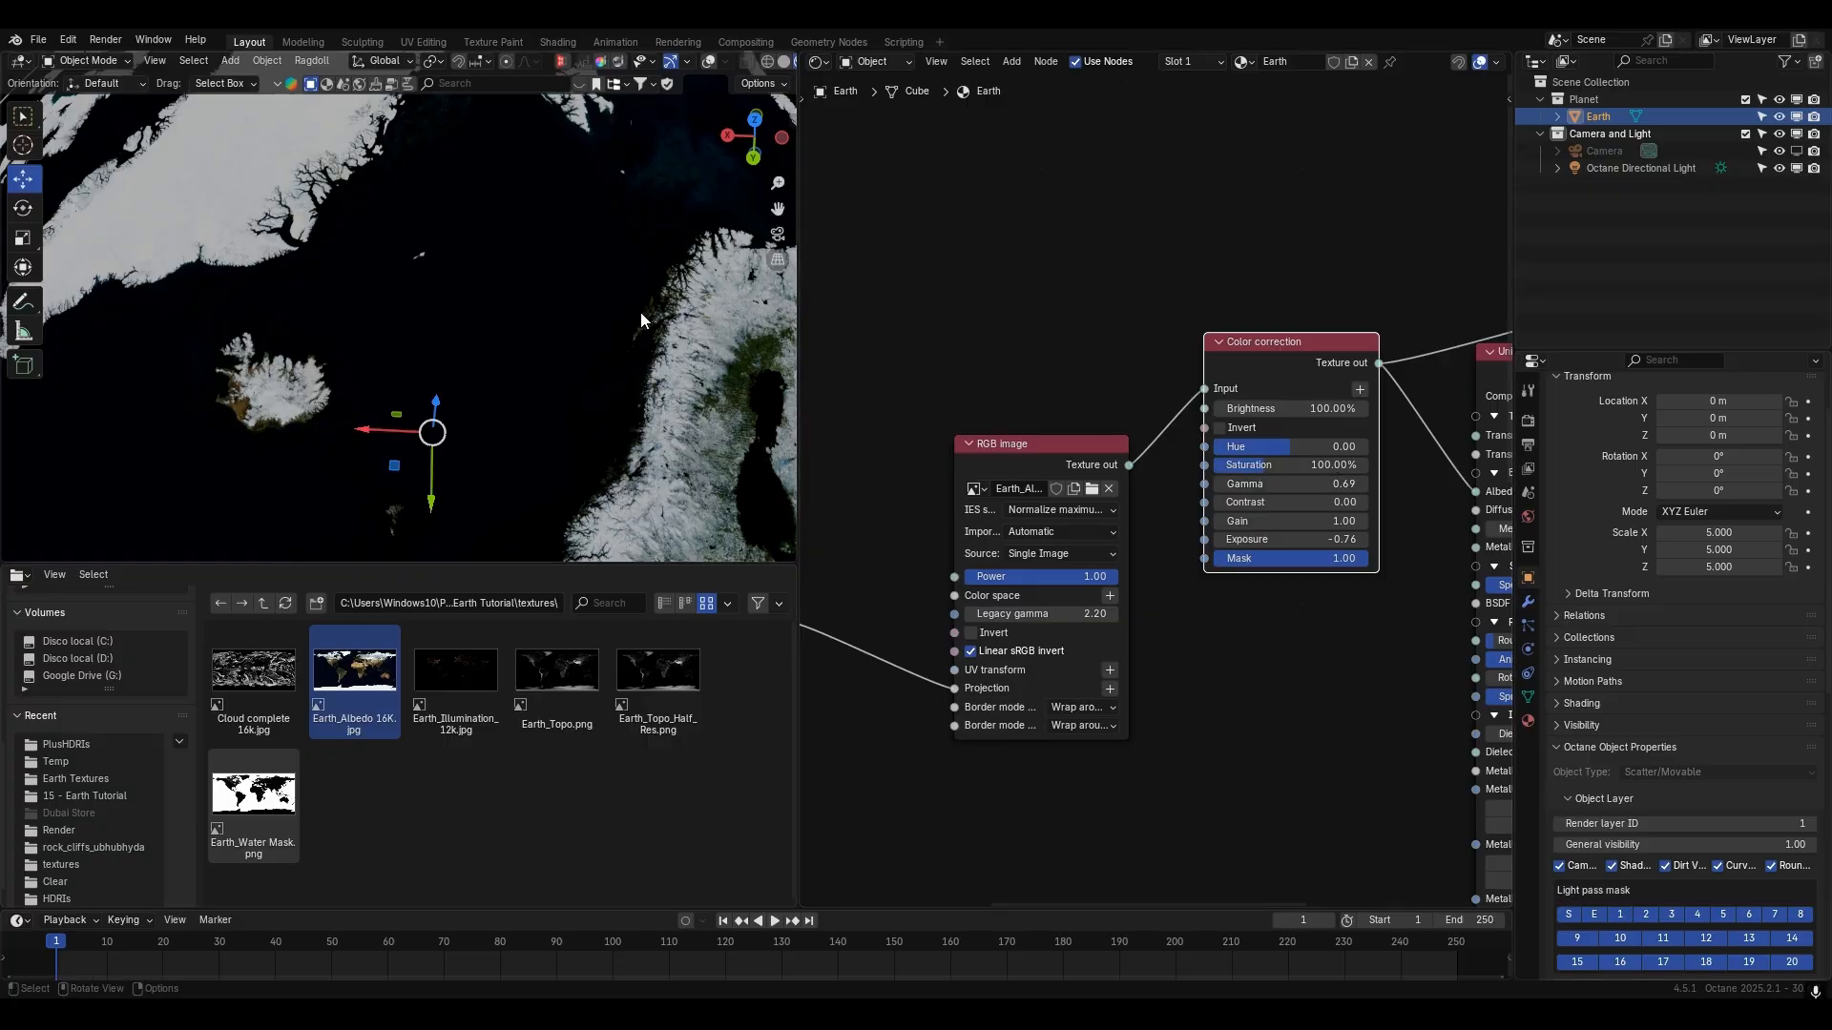
- Widen the viewport and review the tone mapping settings in the Octane Imager properties
scroll(639, 312, down, 7)
middle_drag(639, 312, 650, 294)
scroll(672, 263, up, 1)
scroll(681, 317, down, 4)
click(717, 336)
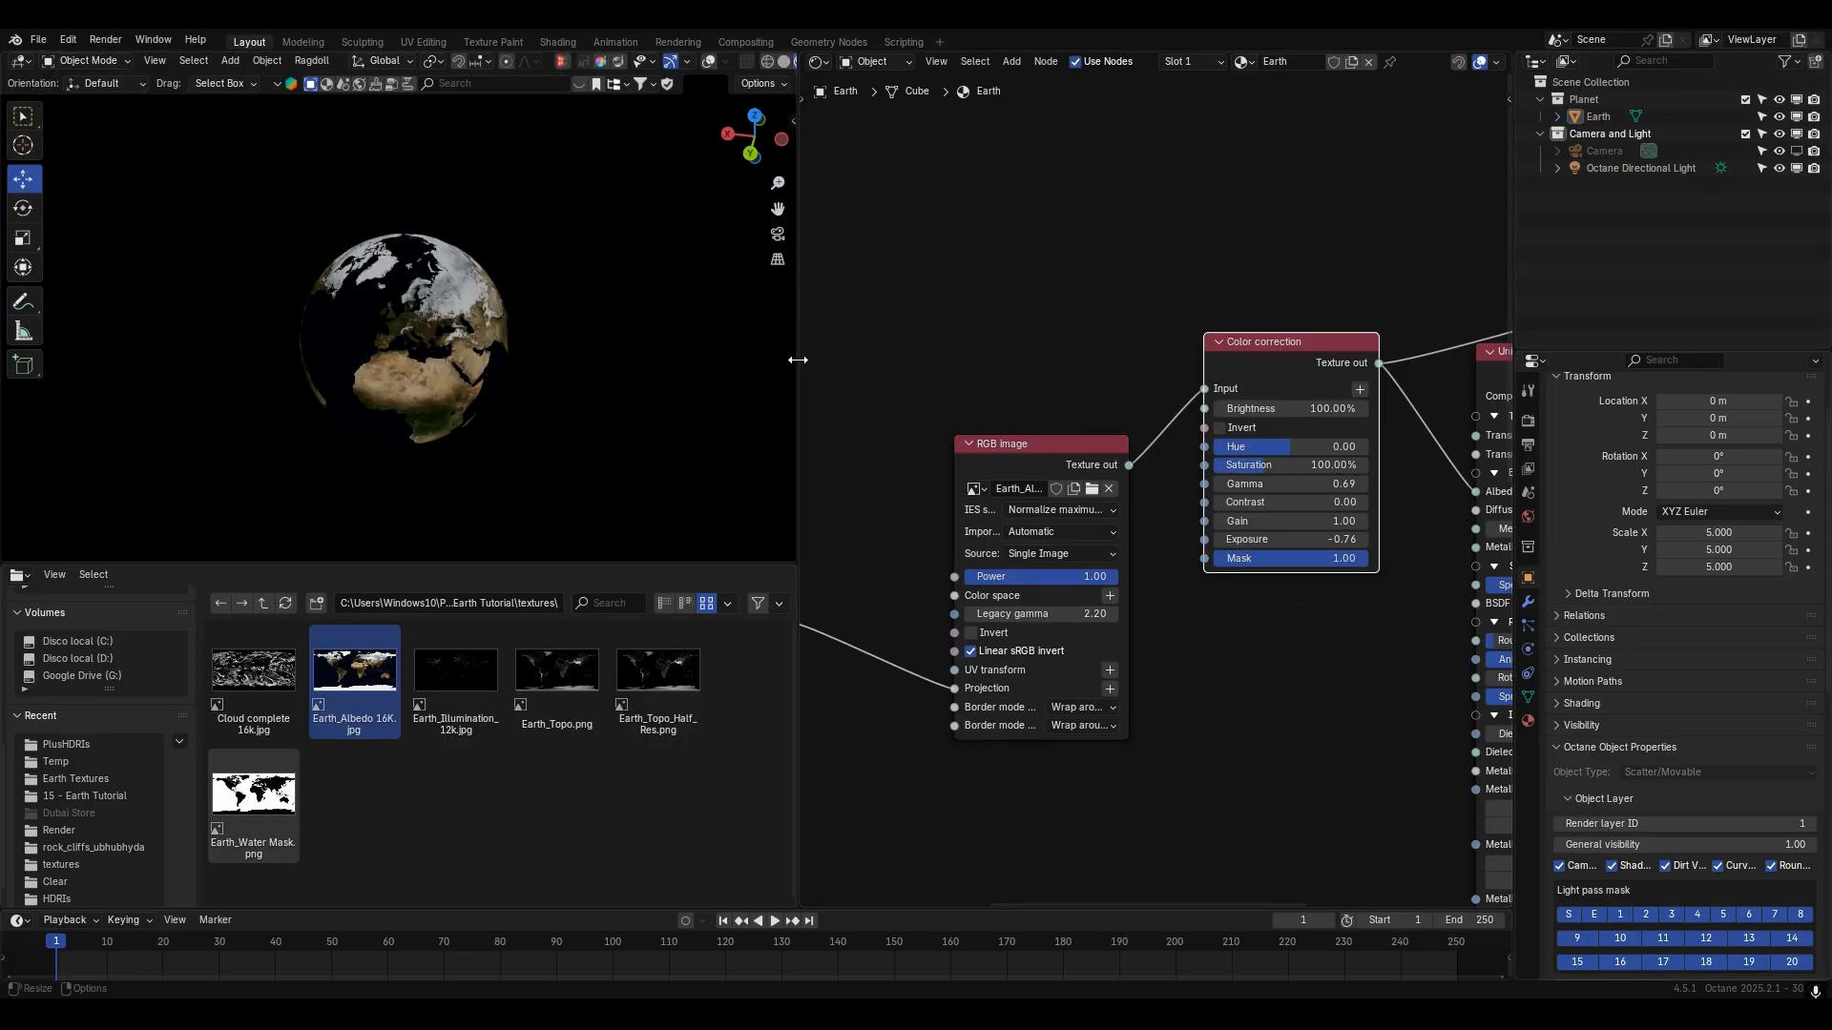
drag(799, 359, 922, 359)
key(n)
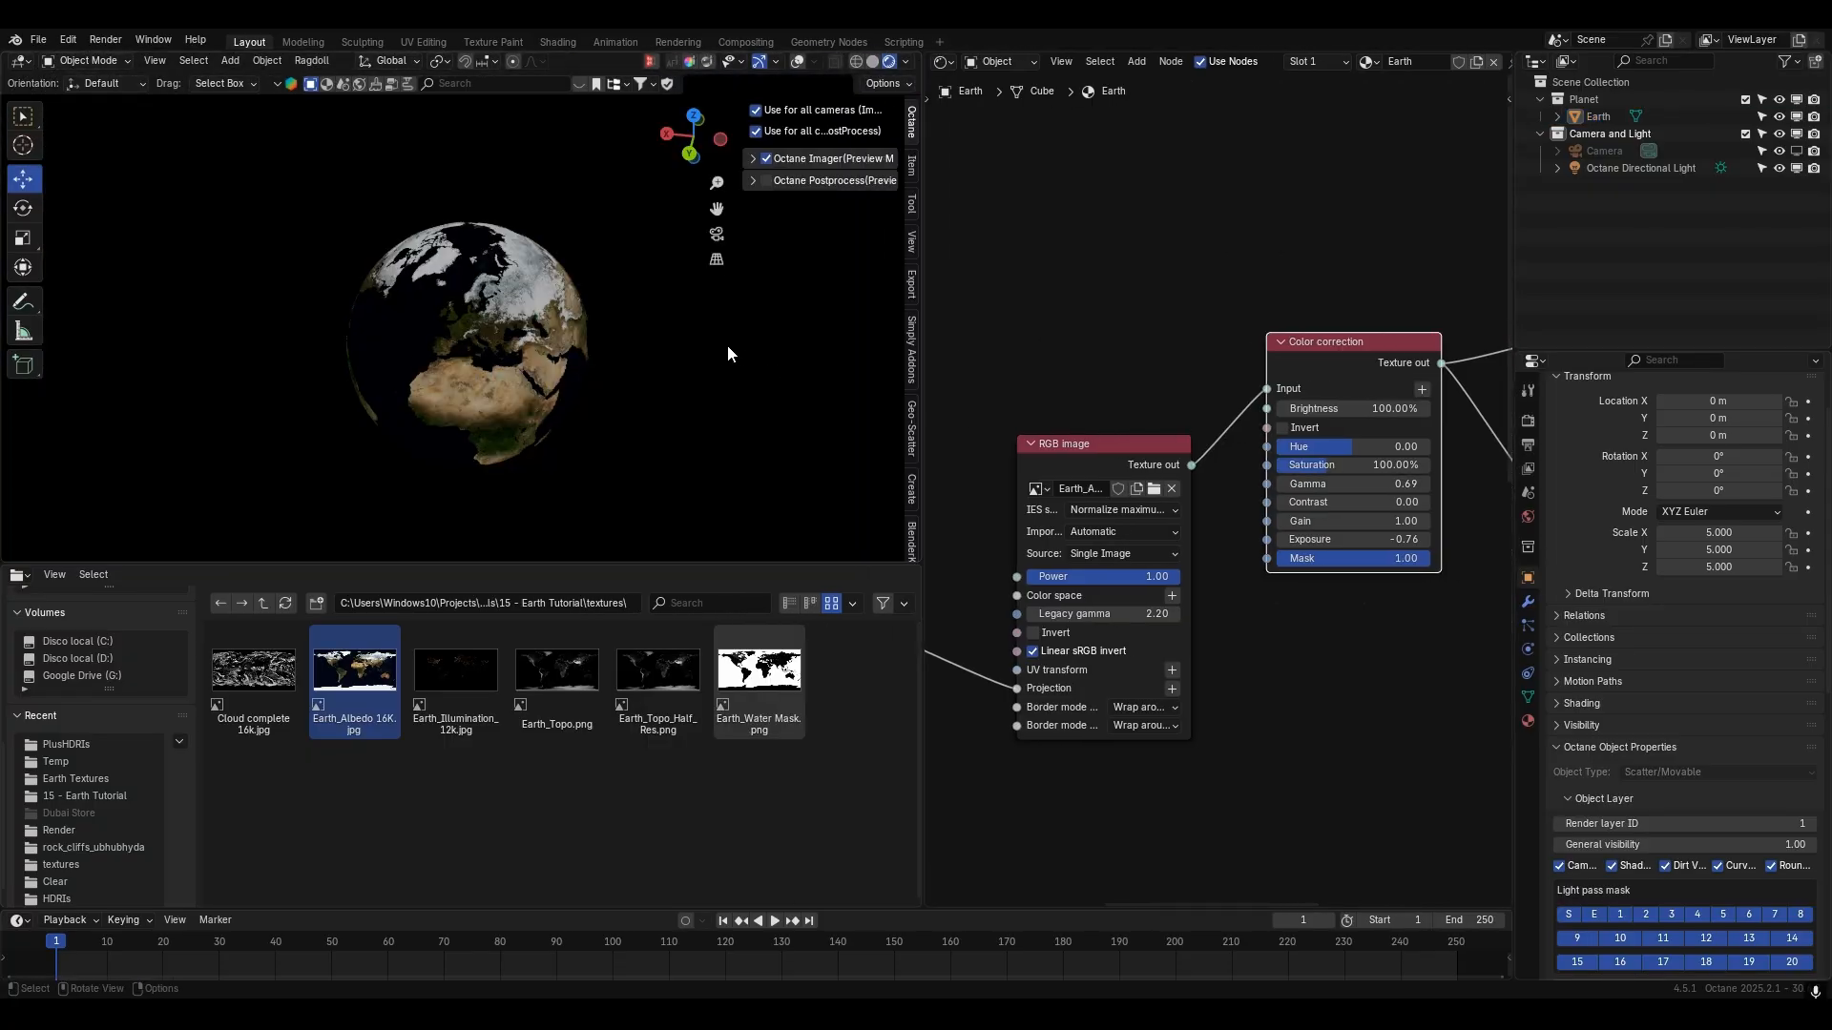
click(748, 178)
drag(735, 161, 459, 155)
scroll(547, 456, down, 5)
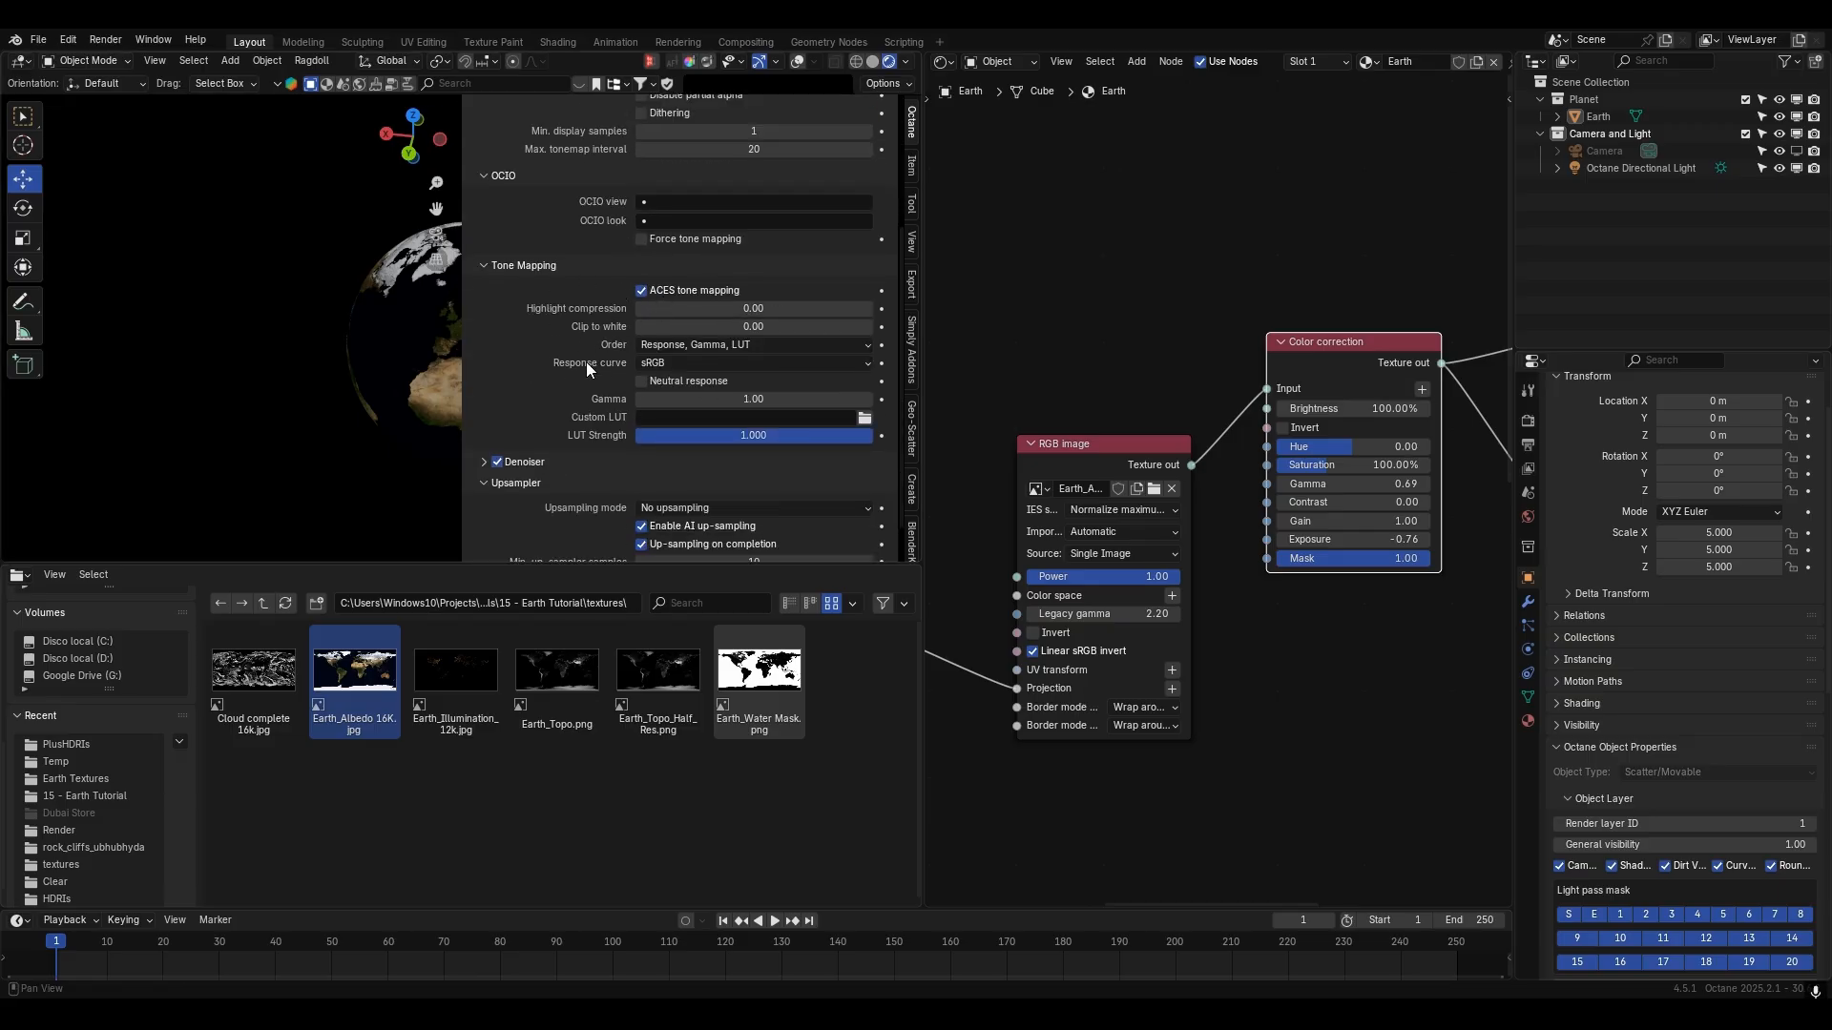
key(n)
- Switch the Earth preview from the Color correction output back to the full Universal material
middle_drag(594, 477, 792, 239)
middle_drag(1115, 488, 1127, 332)
scroll(1084, 420, down, 4)
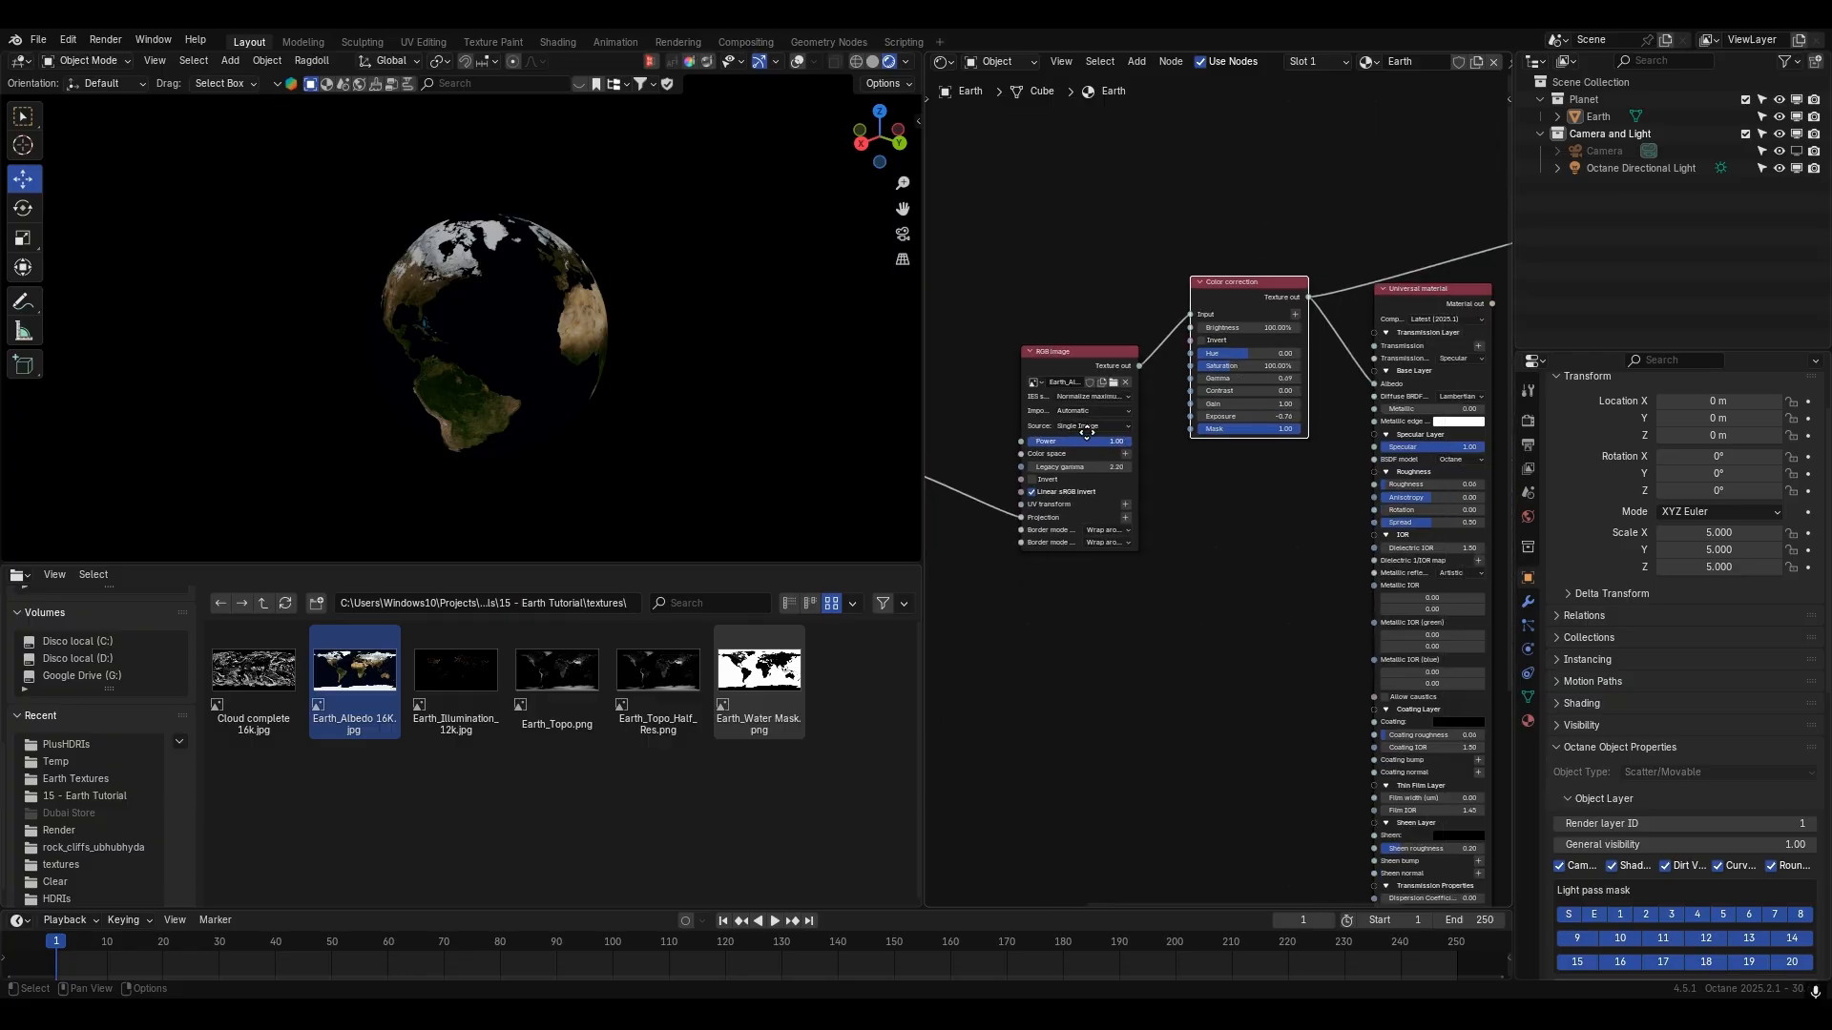
middle_drag(1372, 367, 1263, 362)
ctrl+shift+click(1342, 301)
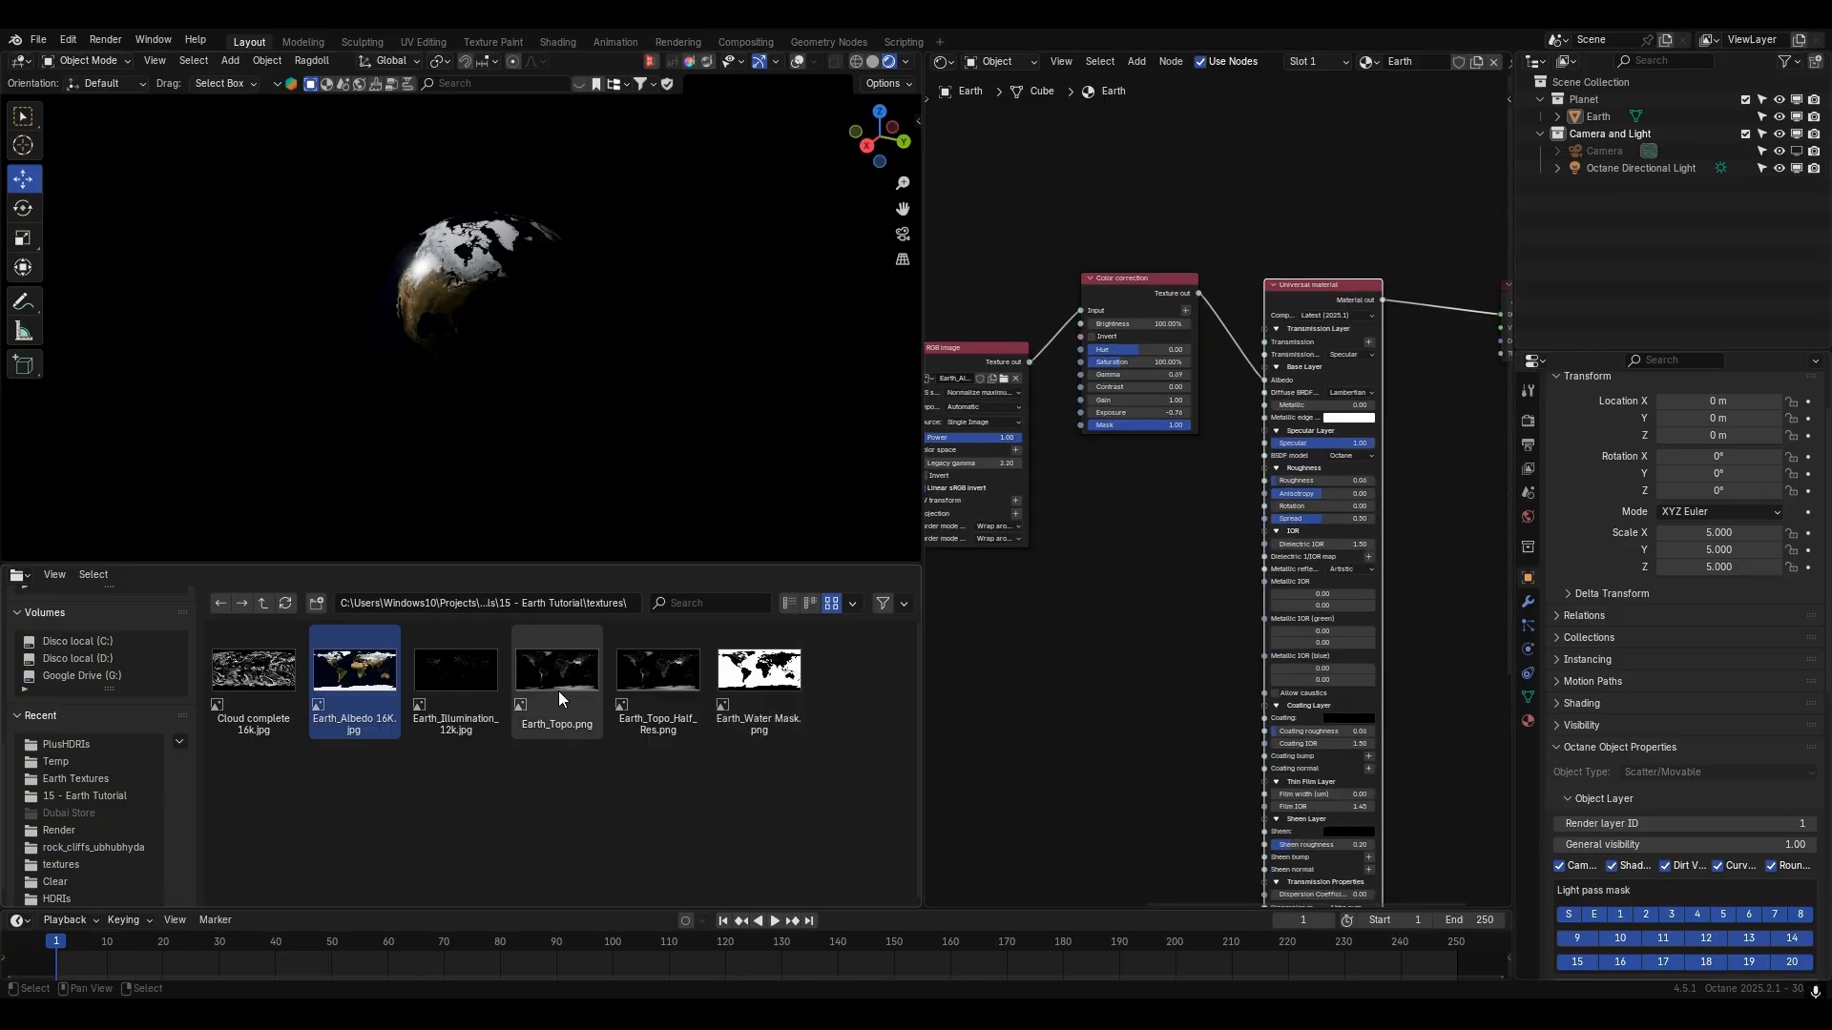
- Bring "Earth_Topo.png" into the Earth material as an RGB image node and compare its file details with "Earth_Topo_Half_Res.png"
drag(559, 691, 1058, 649)
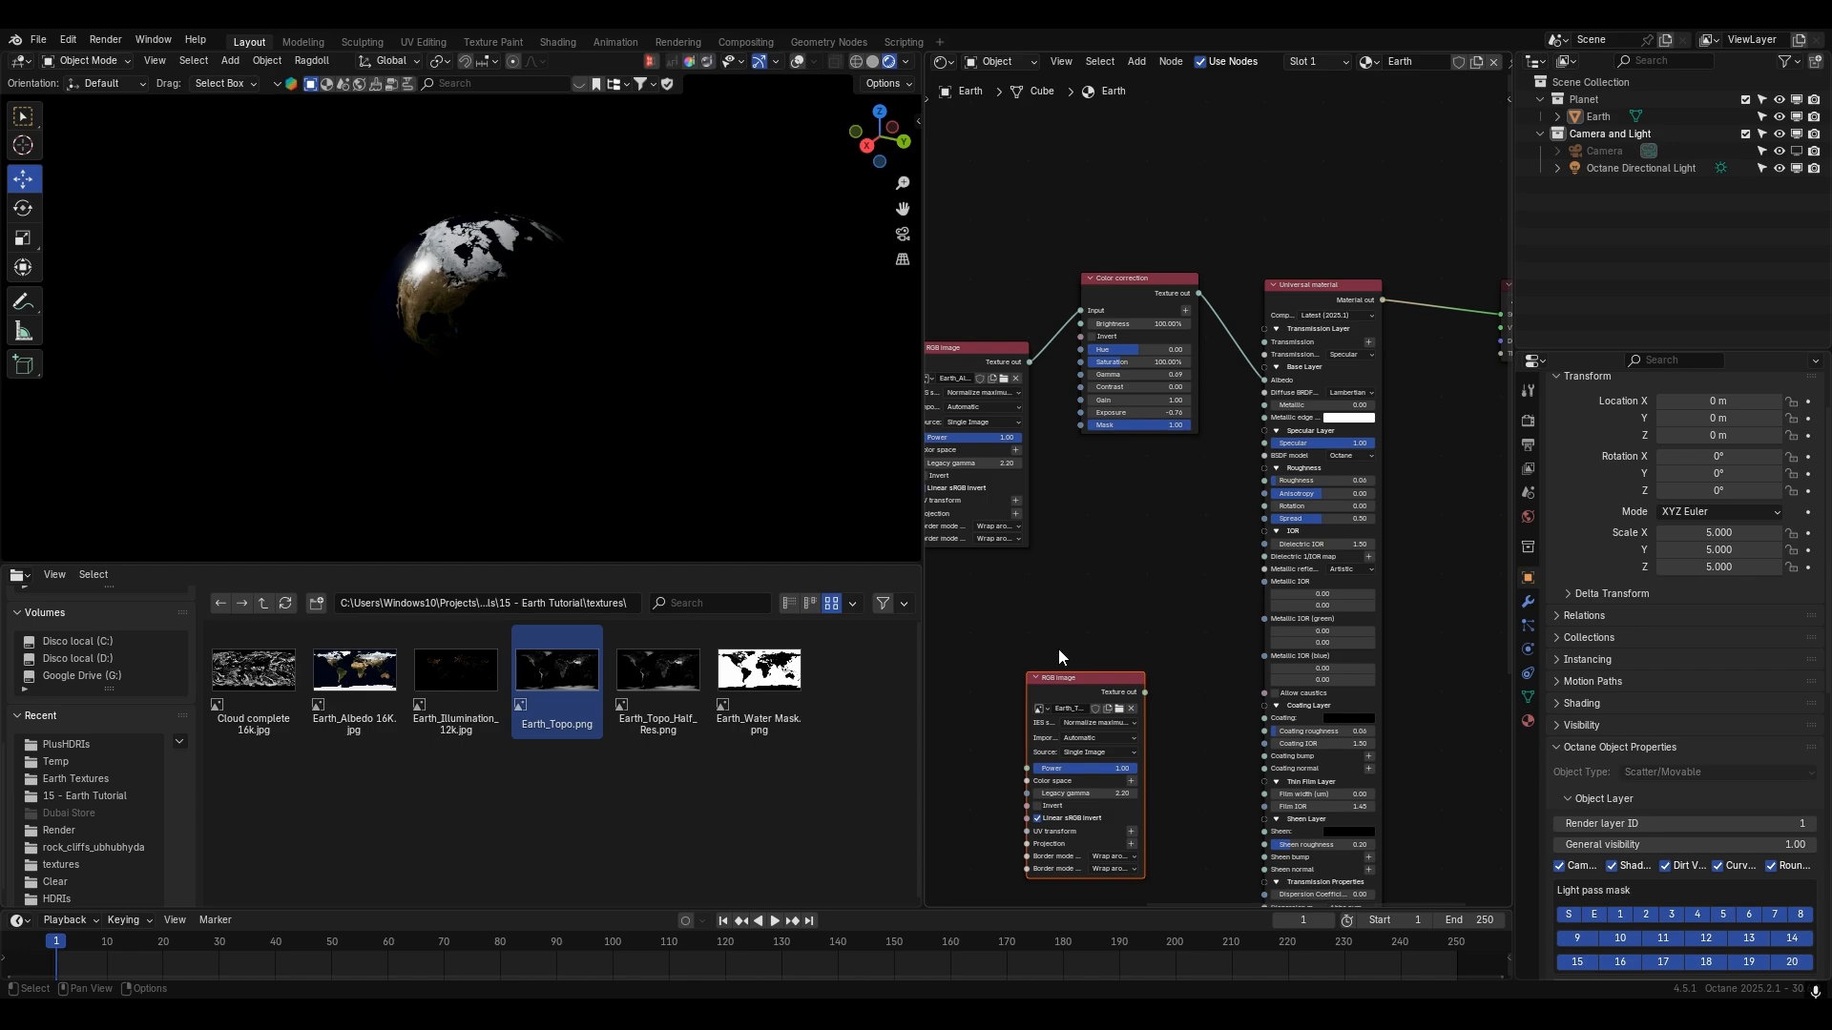
drag(1067, 691, 1077, 665)
click(665, 687)
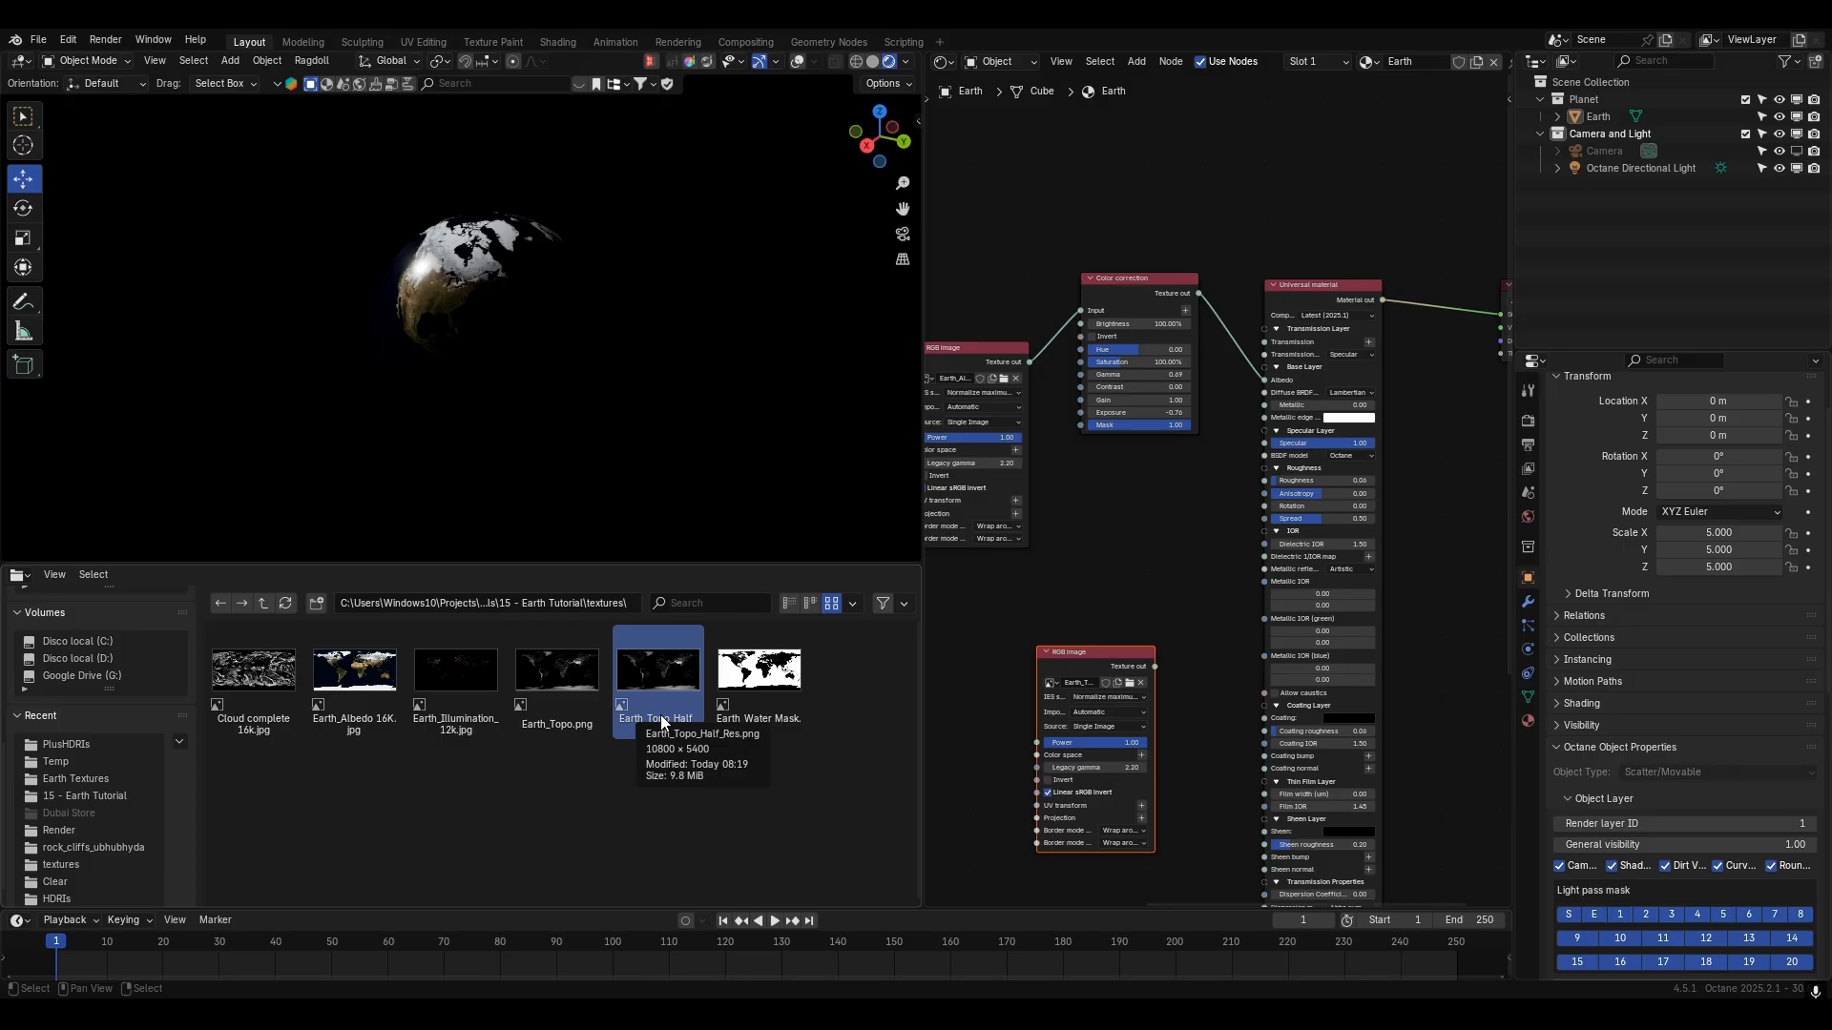
click(518, 696)
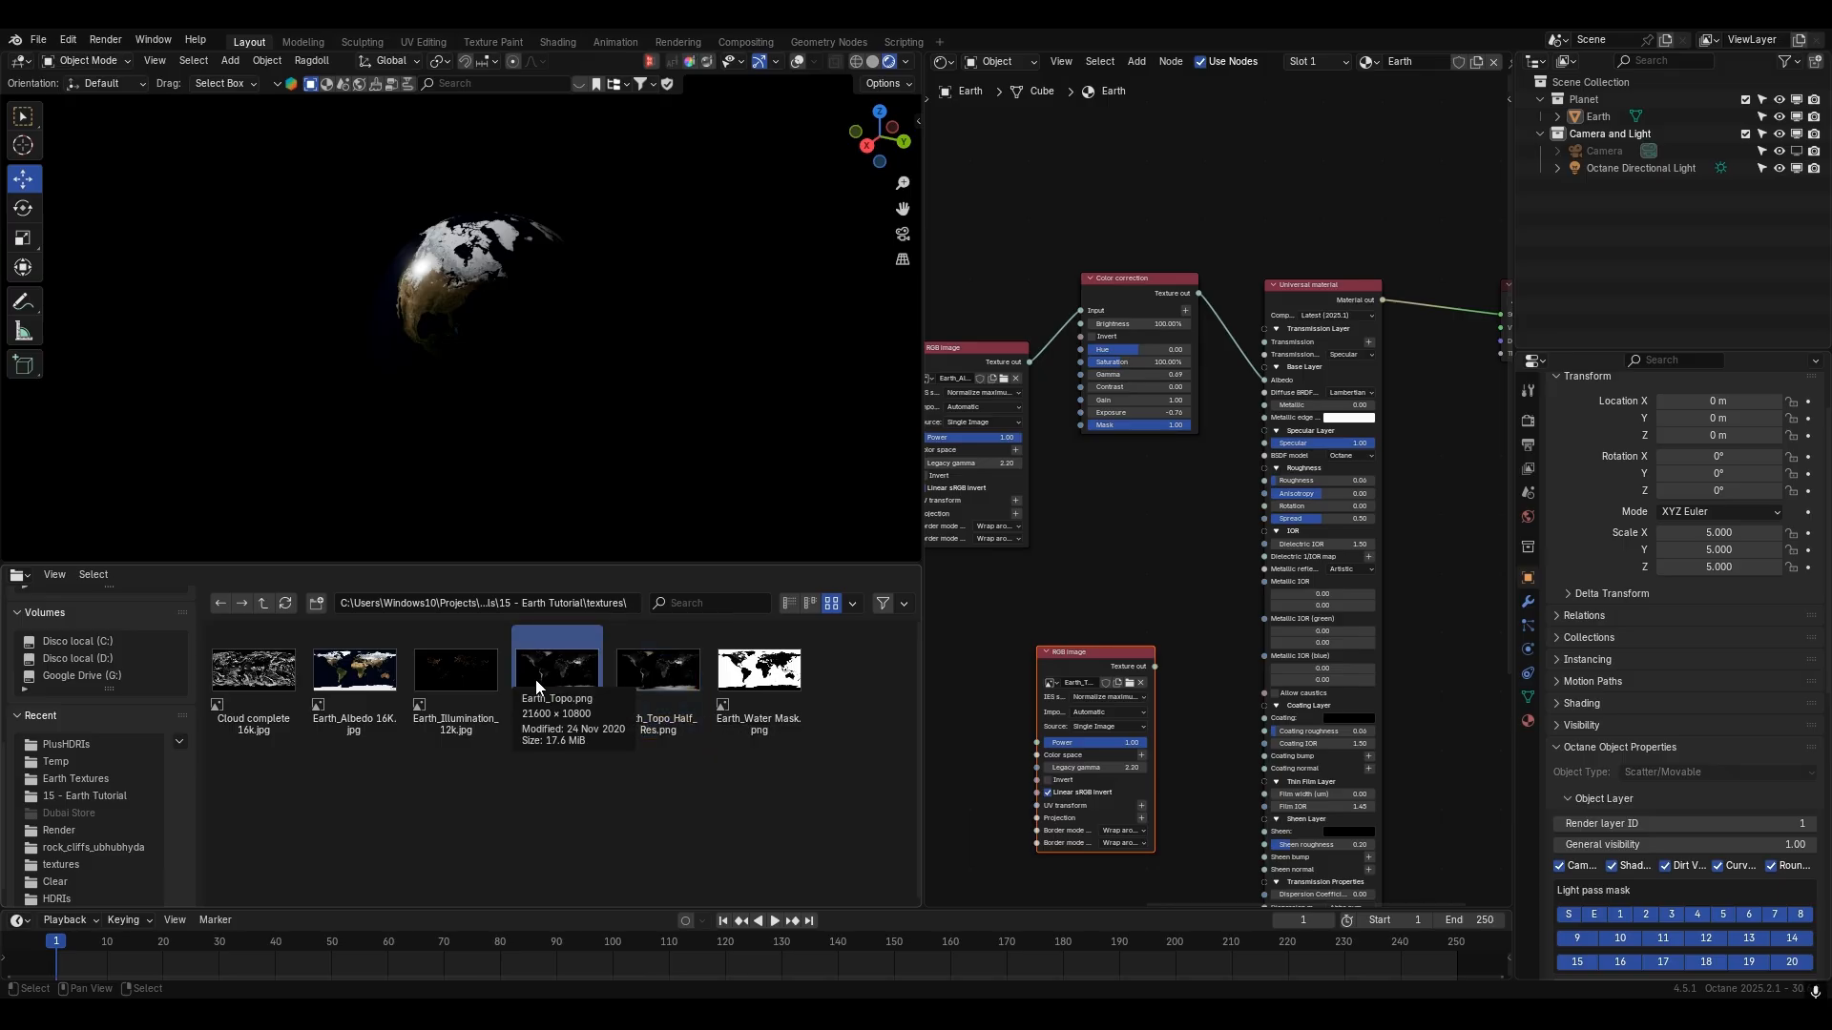
- Preview the Earth_Topo image on the globe and connect the existing Spherical Projection to its Projection input
middle_drag(1105, 648, 1223, 542)
scroll(1192, 558, down, 3)
drag(1358, 531, 1447, 432)
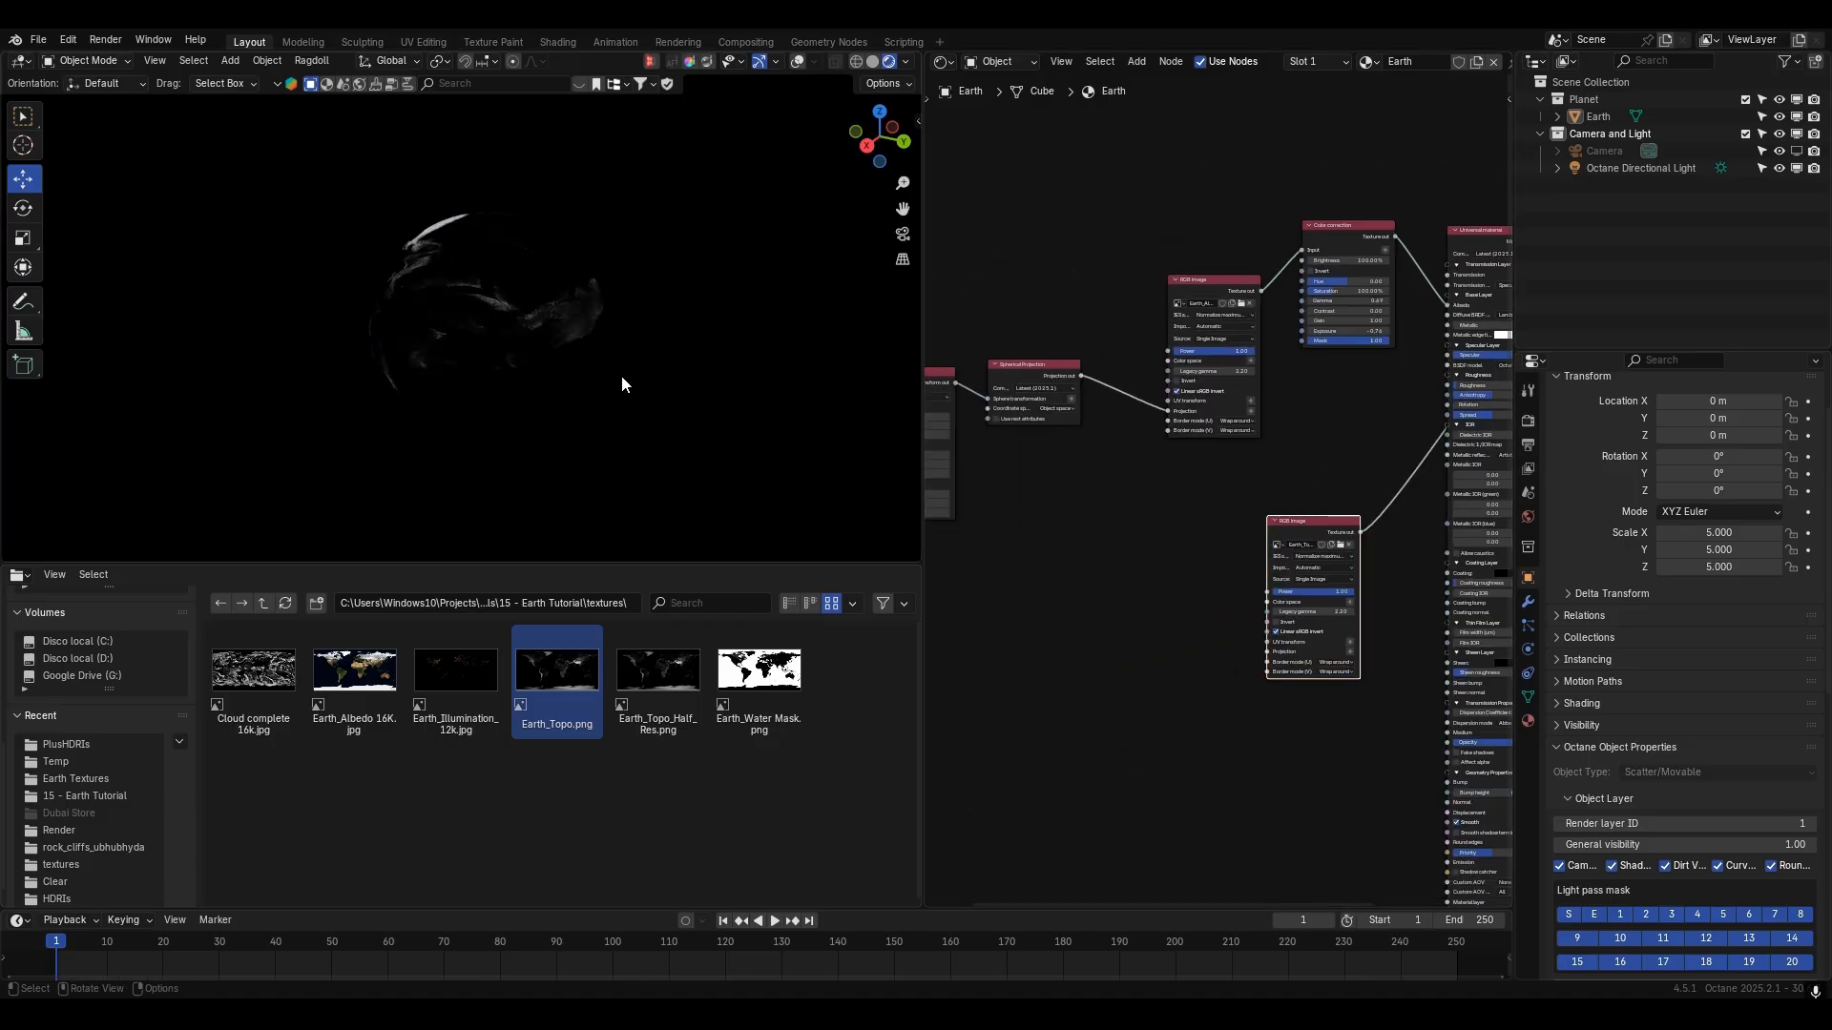
drag(1080, 378, 1267, 652)
mouse_move(485, 365)
middle_down()
mouse_move(509, 330)
mouse_move(518, 376)
middle_up()
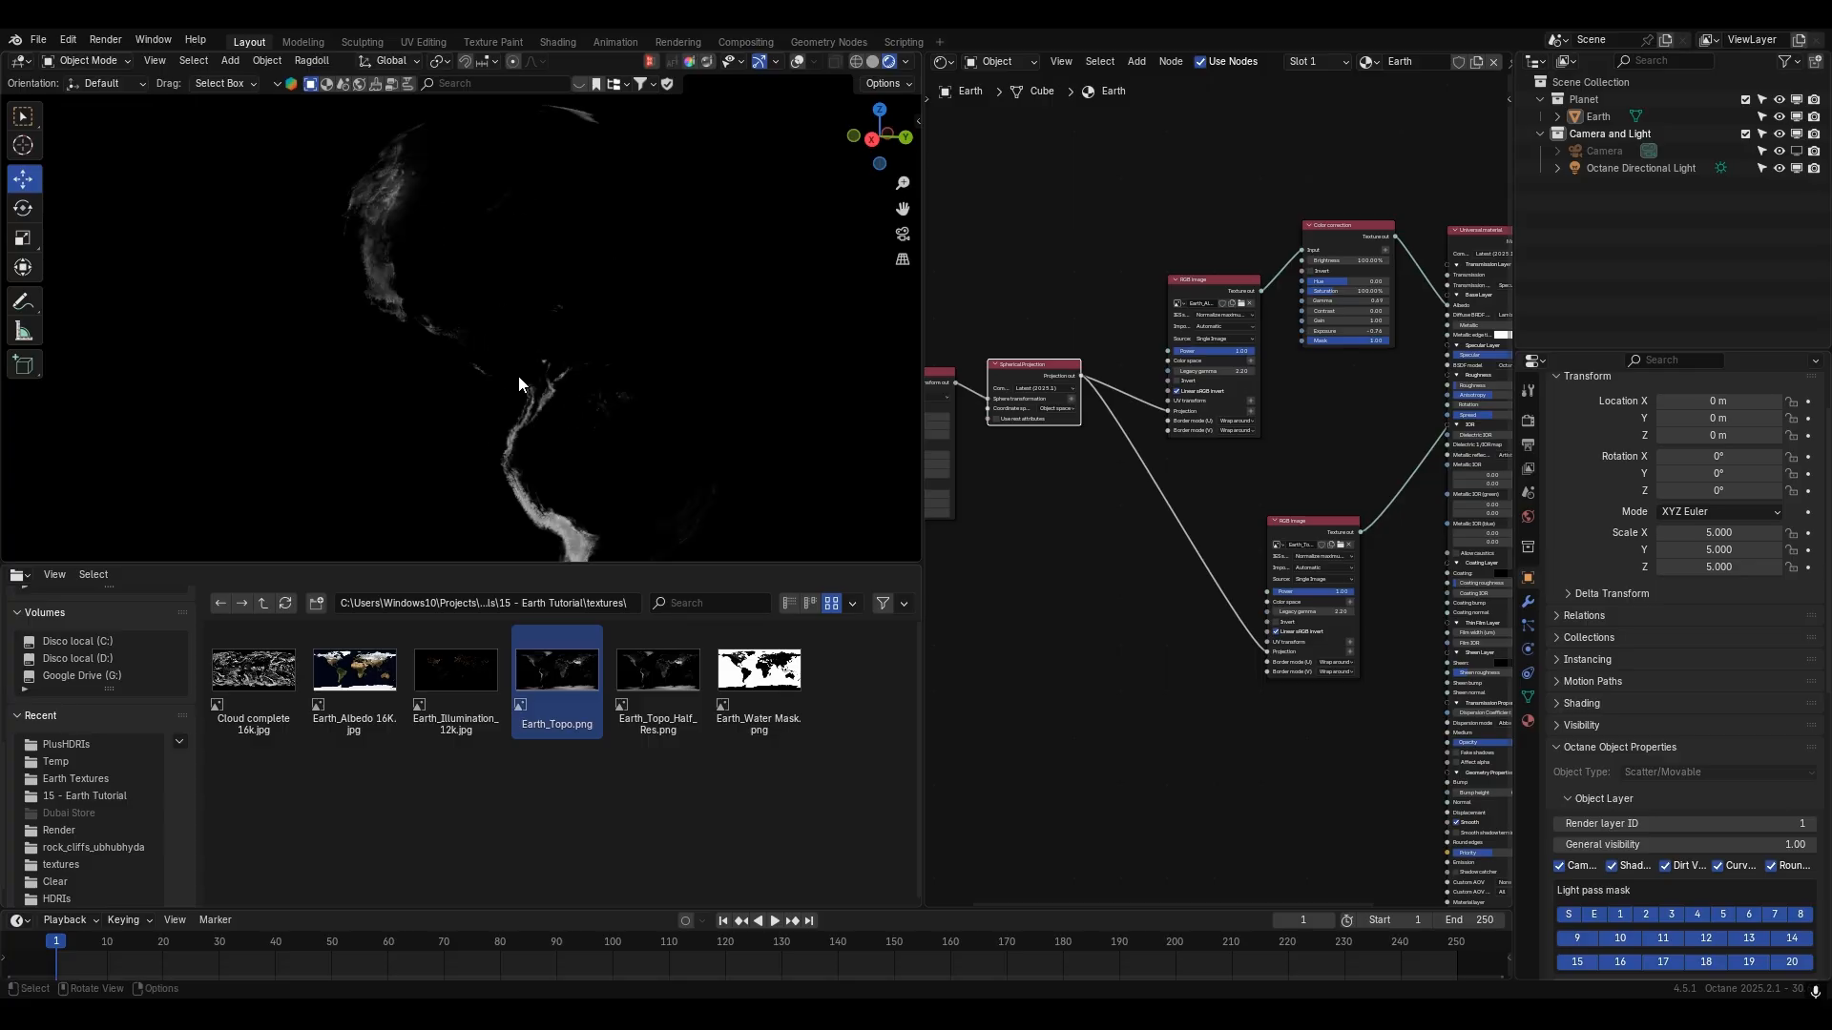
- Restore the Universal material output, disconnect the Color correction from Albedo, and raise the material's roughness to 0.53
middle_drag(1425, 397, 1251, 475)
ctrl+shift+click(1336, 326)
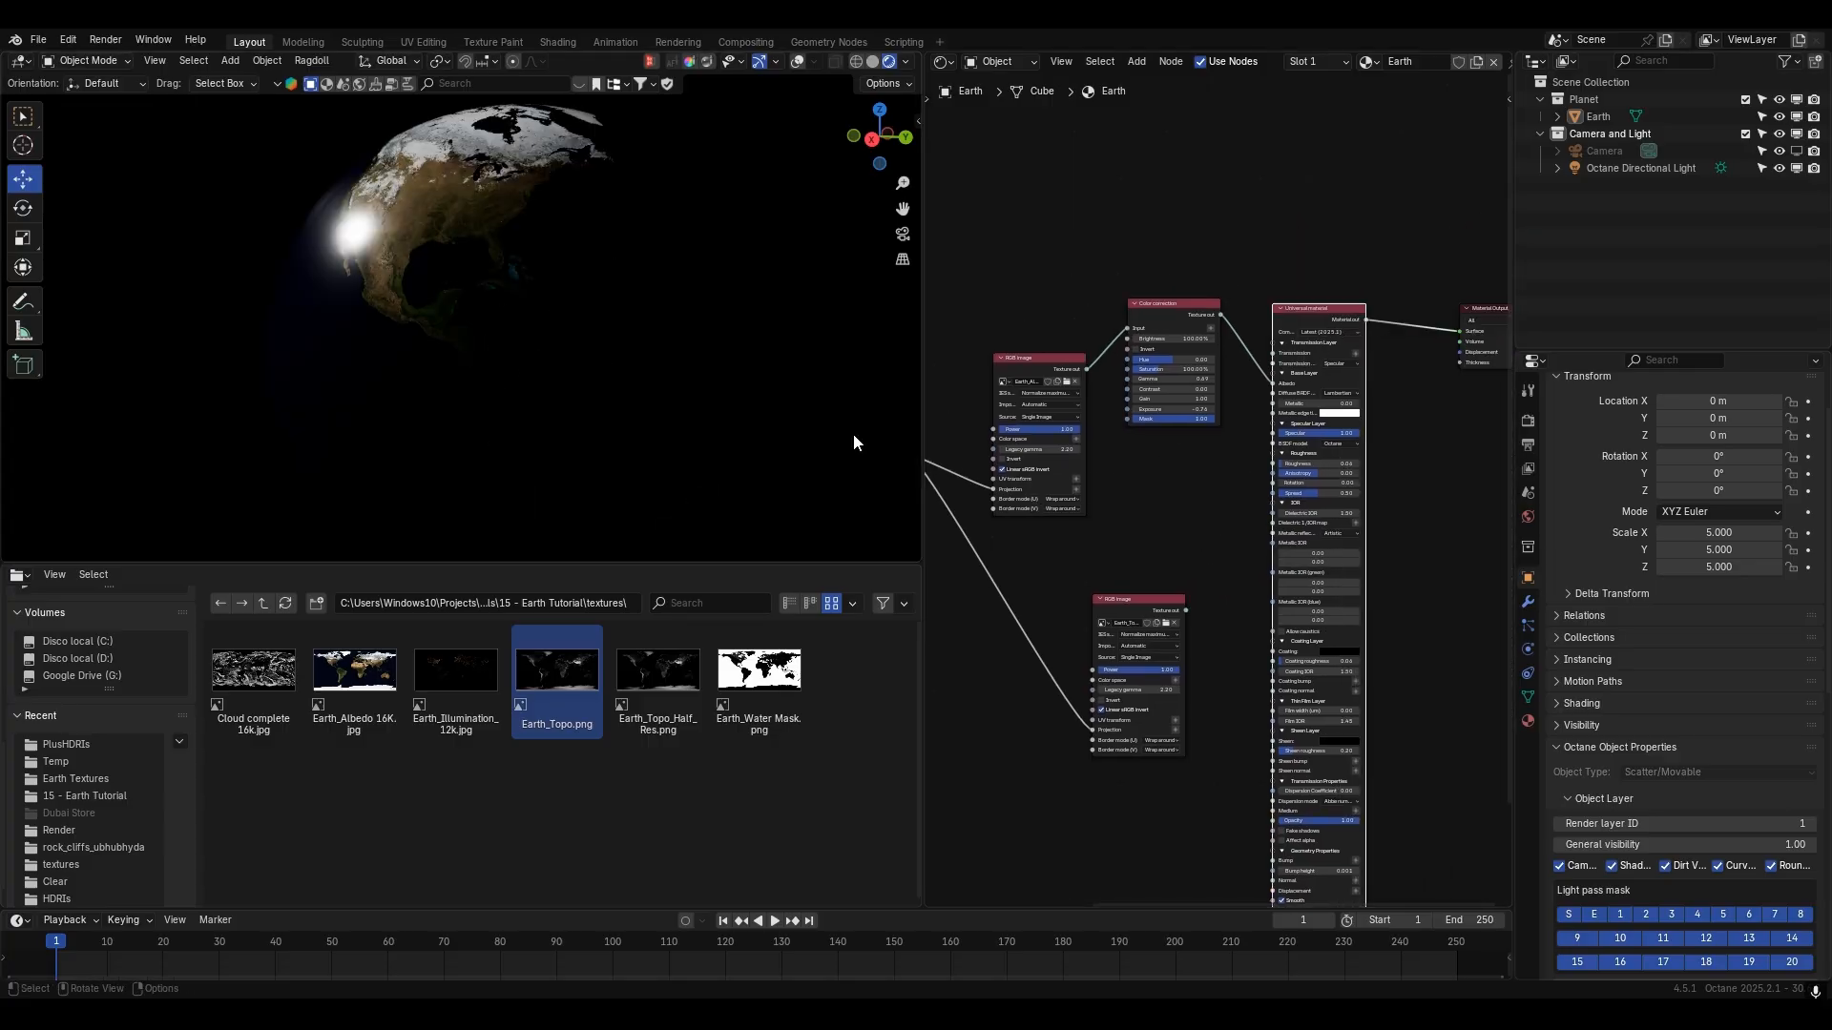
middle_drag(589, 347, 647, 378)
ctrl+right_drag(1252, 317, 1234, 425)
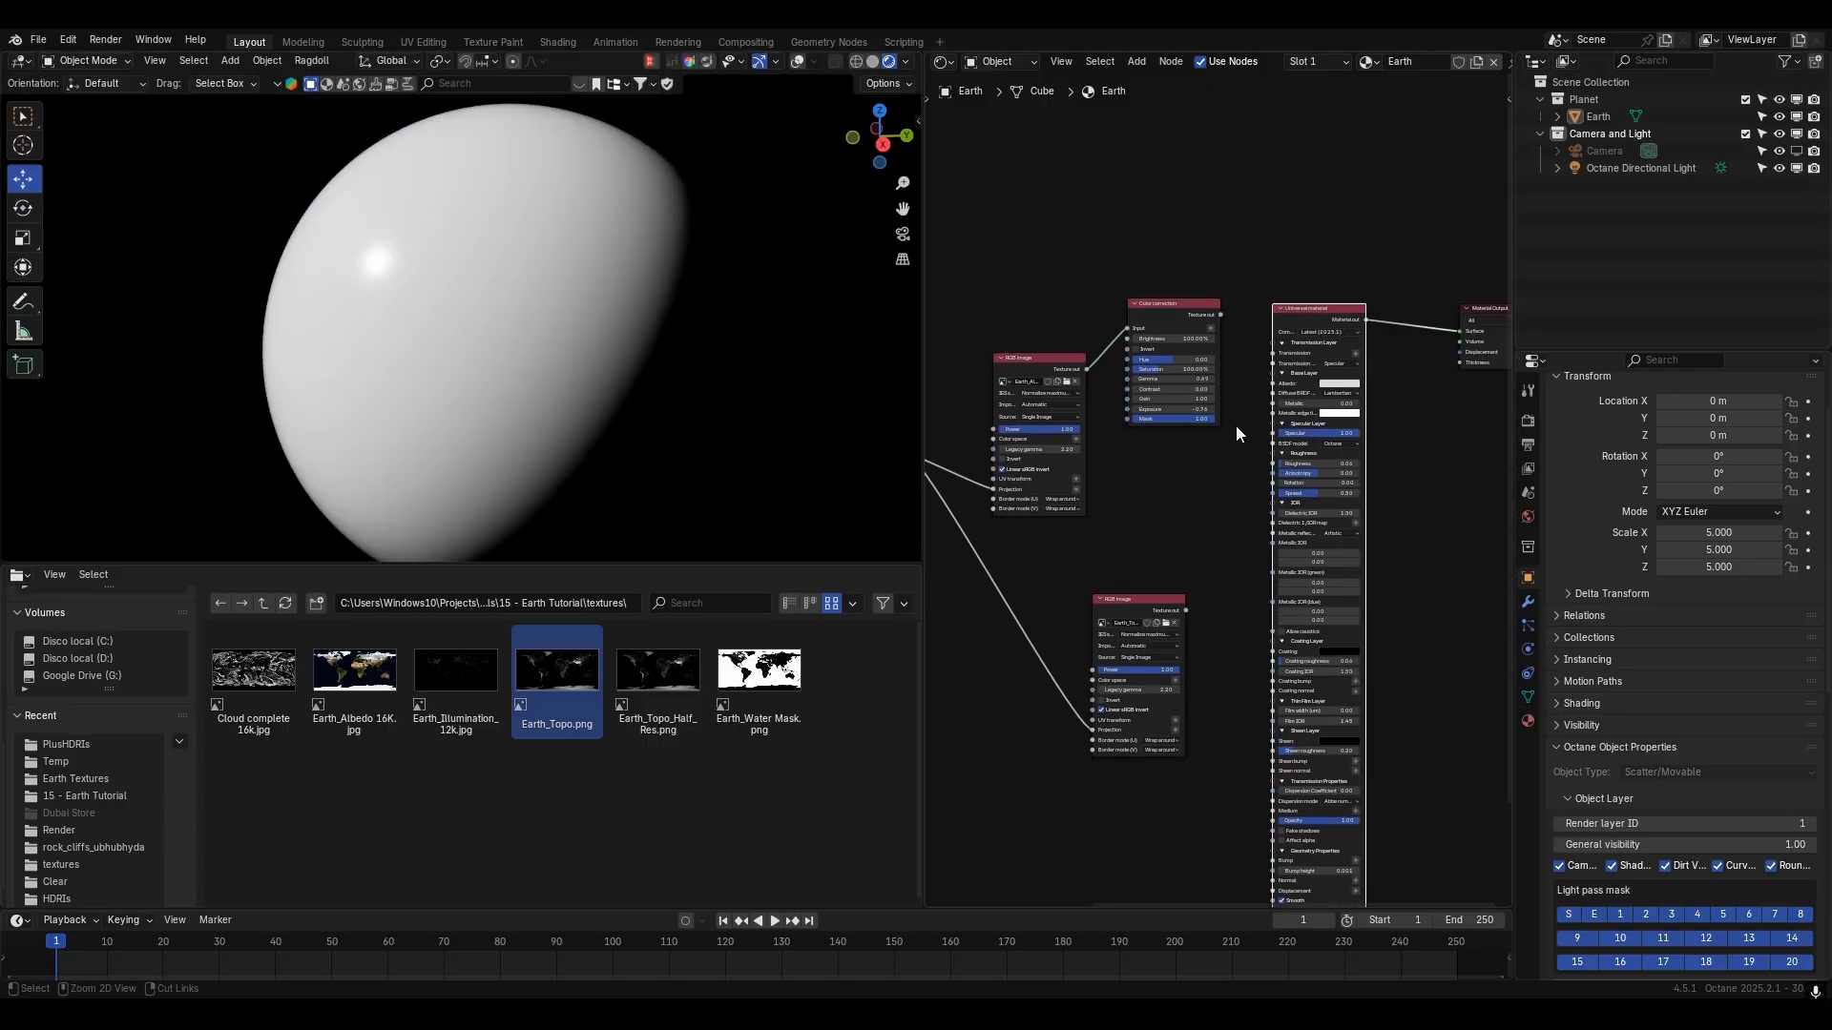
drag(1297, 465, 1333, 464)
middle_drag(677, 389, 878, 396)
middle_drag(563, 355, 733, 357)
- Connect the Earth_Topo image to the Universal material's Bump input and inspect the relief on the globe
middle_drag(1176, 656, 1167, 453)
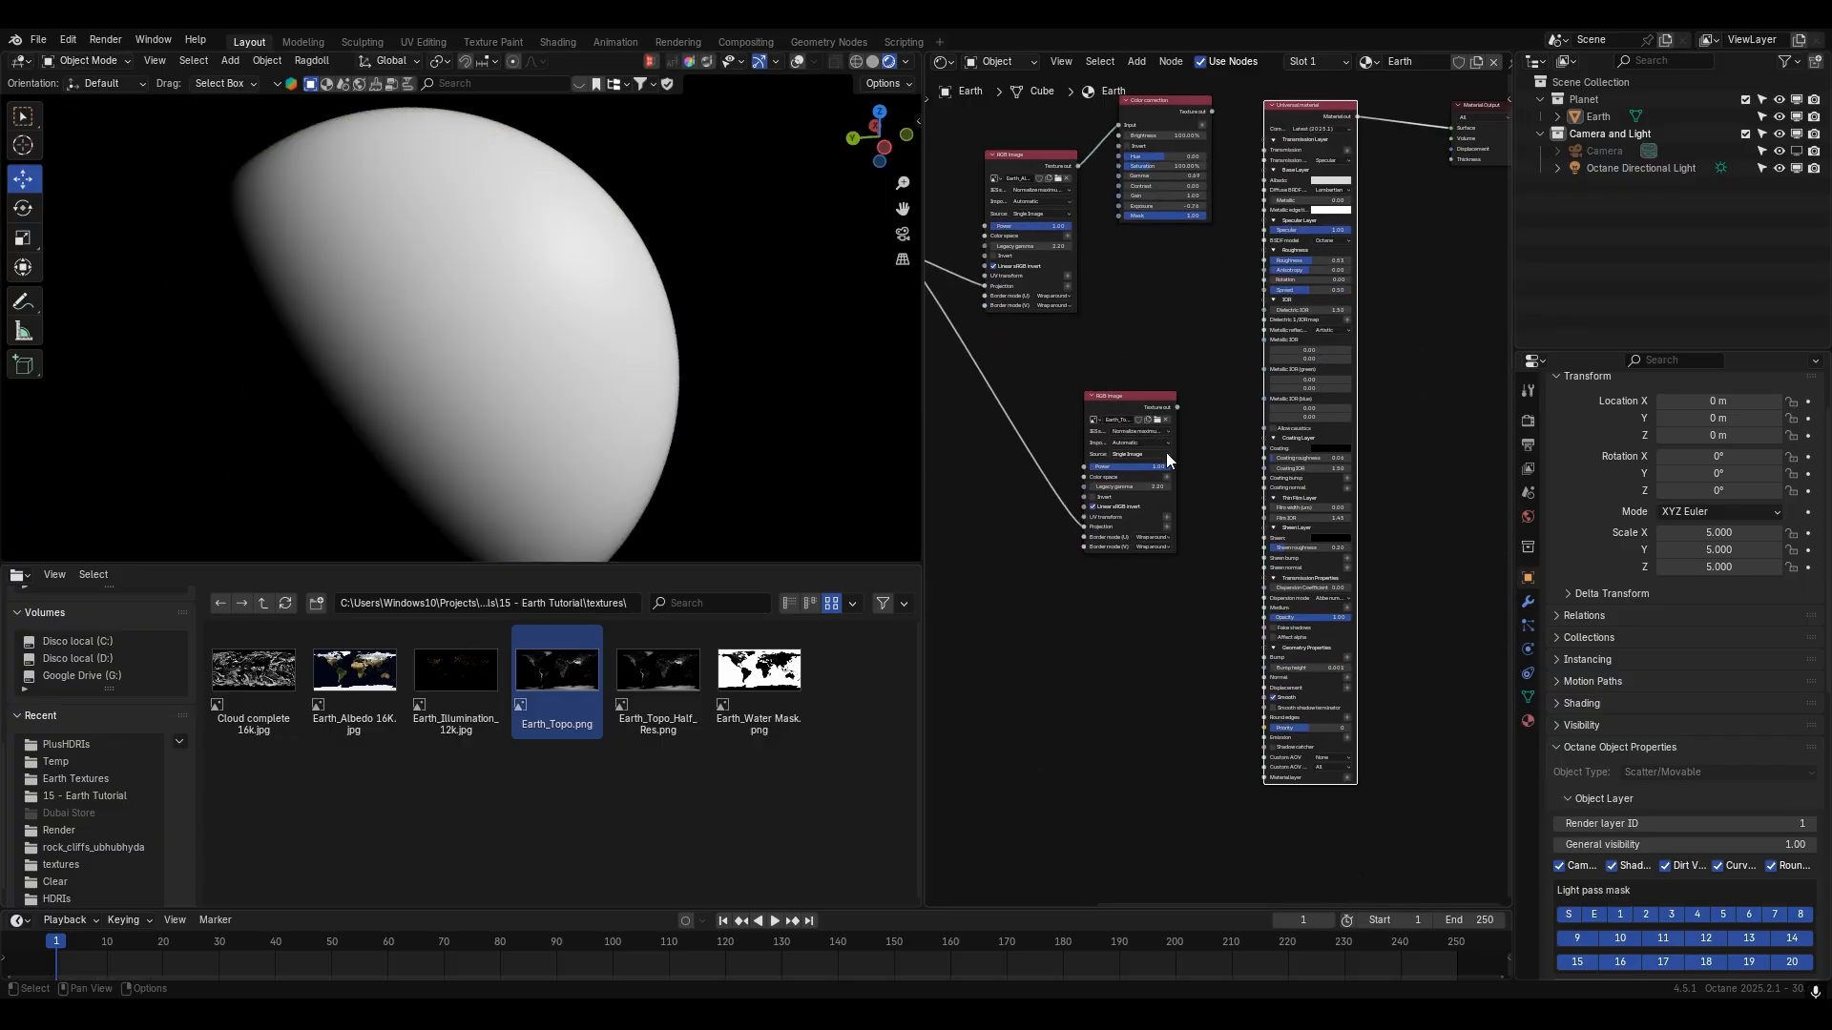
scroll(1168, 461, up, 2)
drag(1176, 407, 1262, 658)
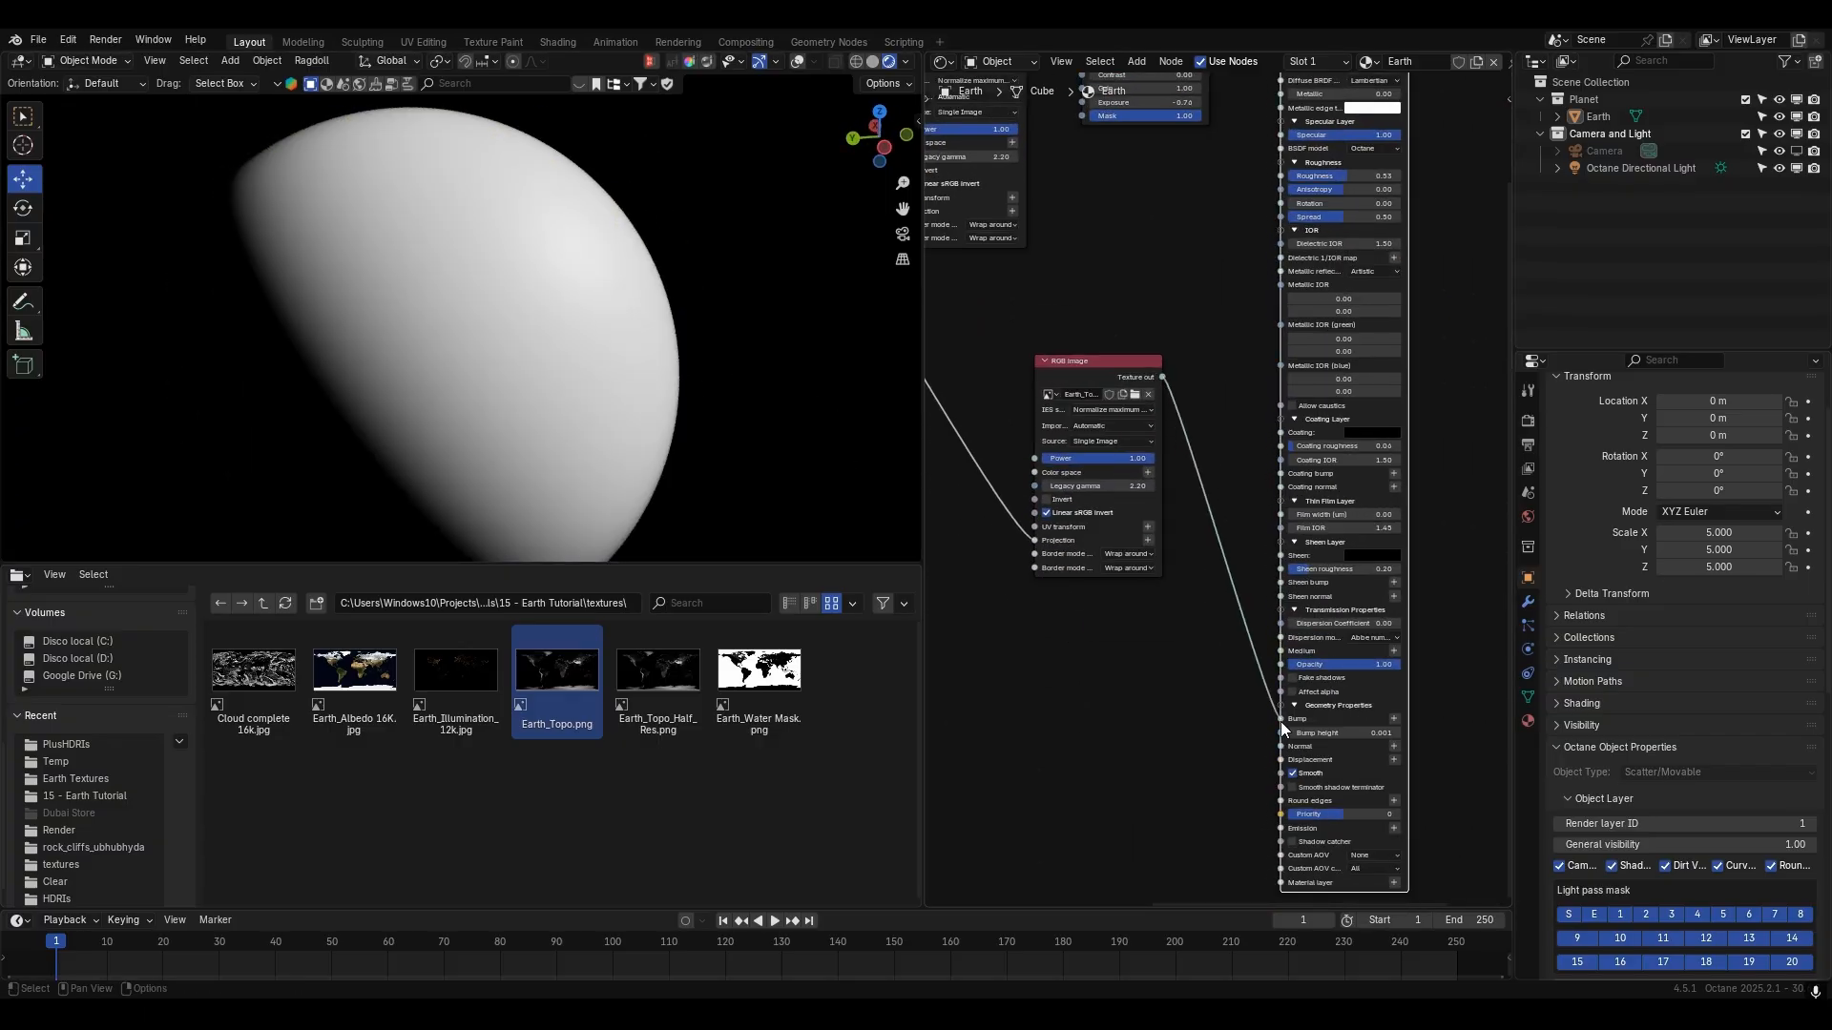
drag(1070, 363, 1068, 544)
scroll(489, 421, up, 4)
middle_drag(488, 420, 419, 271)
scroll(483, 331, down, 3)
middle_drag(484, 330, 864, 502)
scroll(531, 338, down, 3)
scroll(614, 386, up, 3)
scroll(865, 502, up, 3)
- Set the Universal material's bump height to 0.003 and inspect the mountain relief
click(1346, 731)
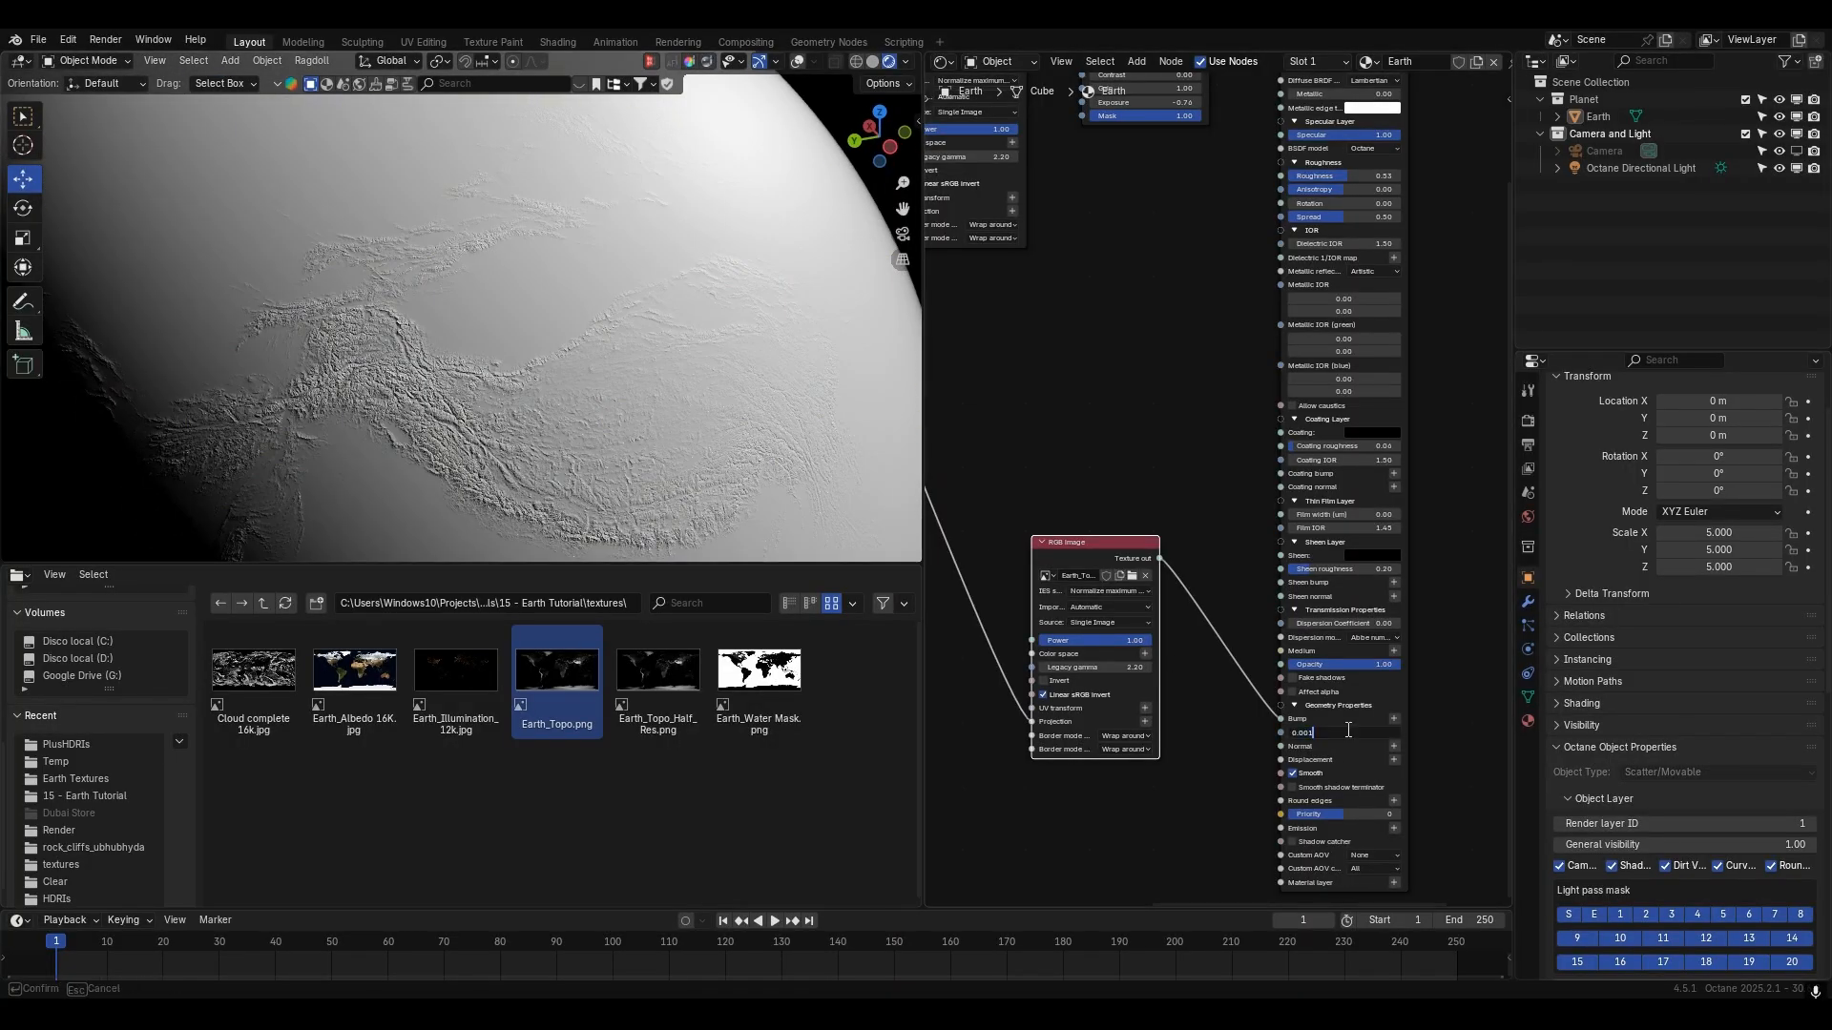
key(Return)
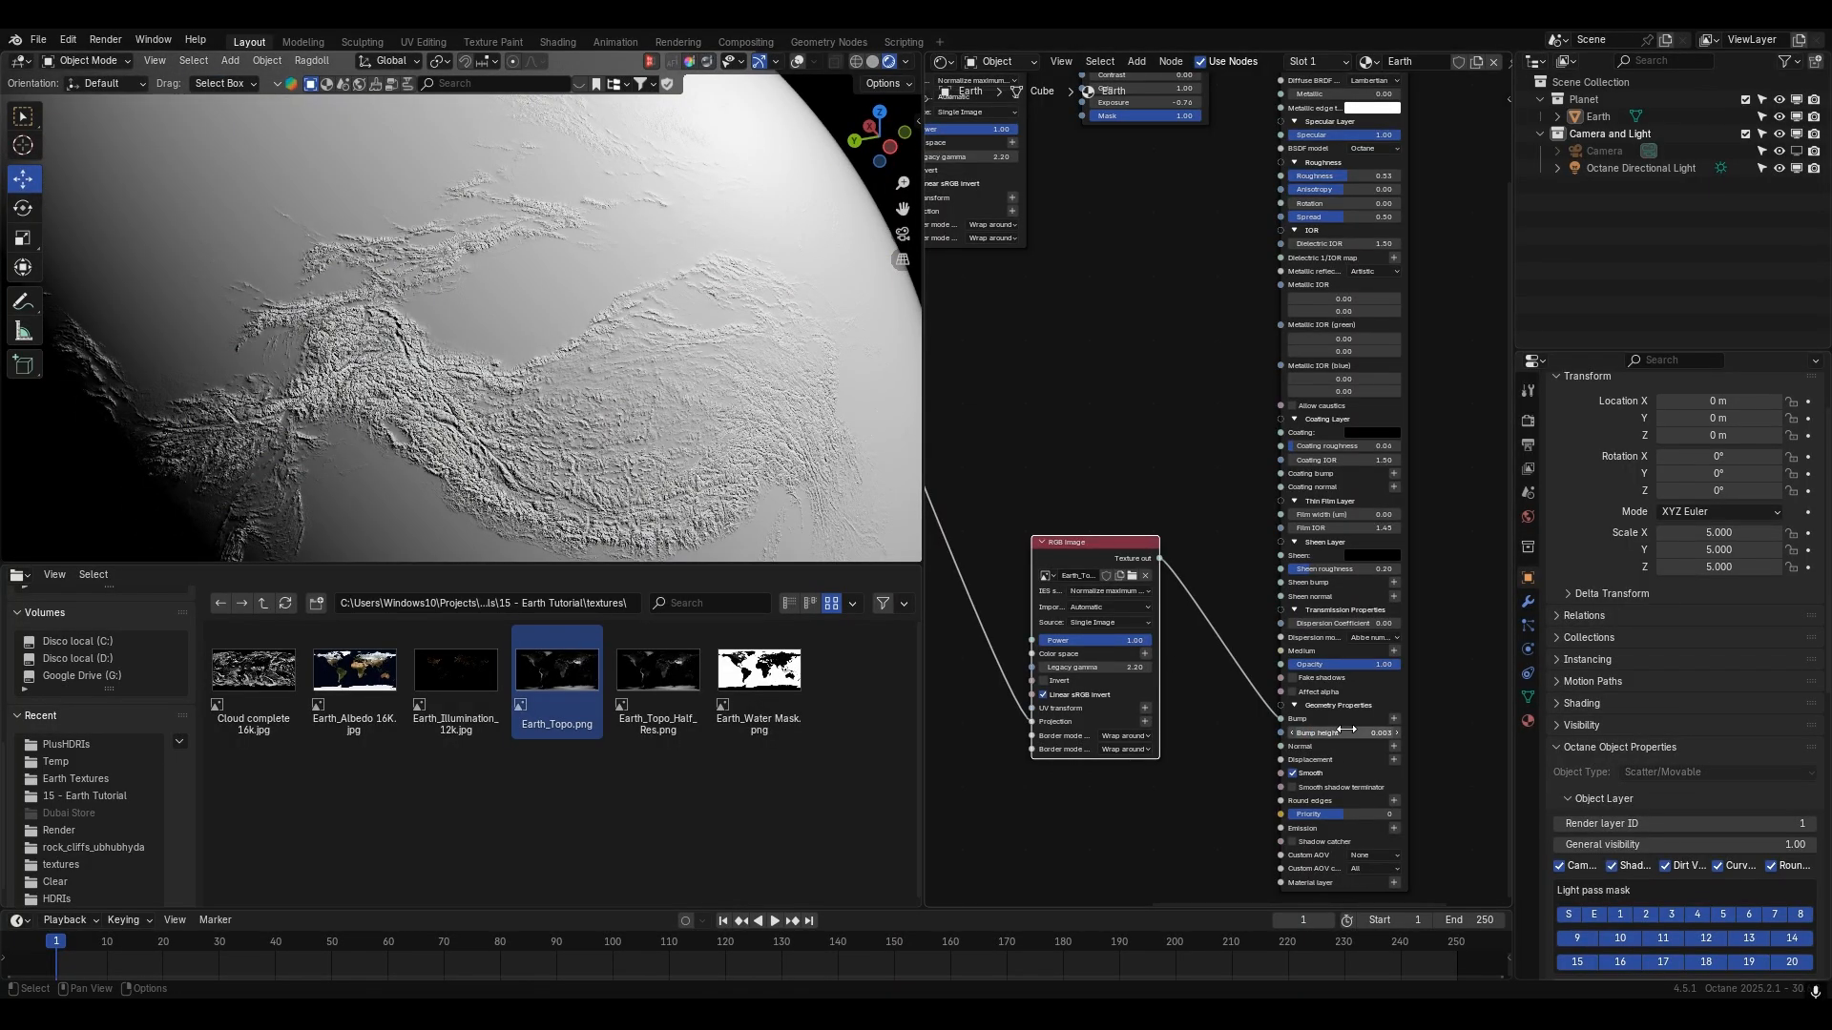
scroll(547, 363, down, 5)
mouse_move(547, 363)
middle_down()
mouse_move(468, 323)
mouse_move(409, 324)
mouse_move(523, 336)
middle_up()
scroll(523, 336, up, 5)
scroll(522, 336, down, 4)
middle_drag(1202, 493, 1051, 357)
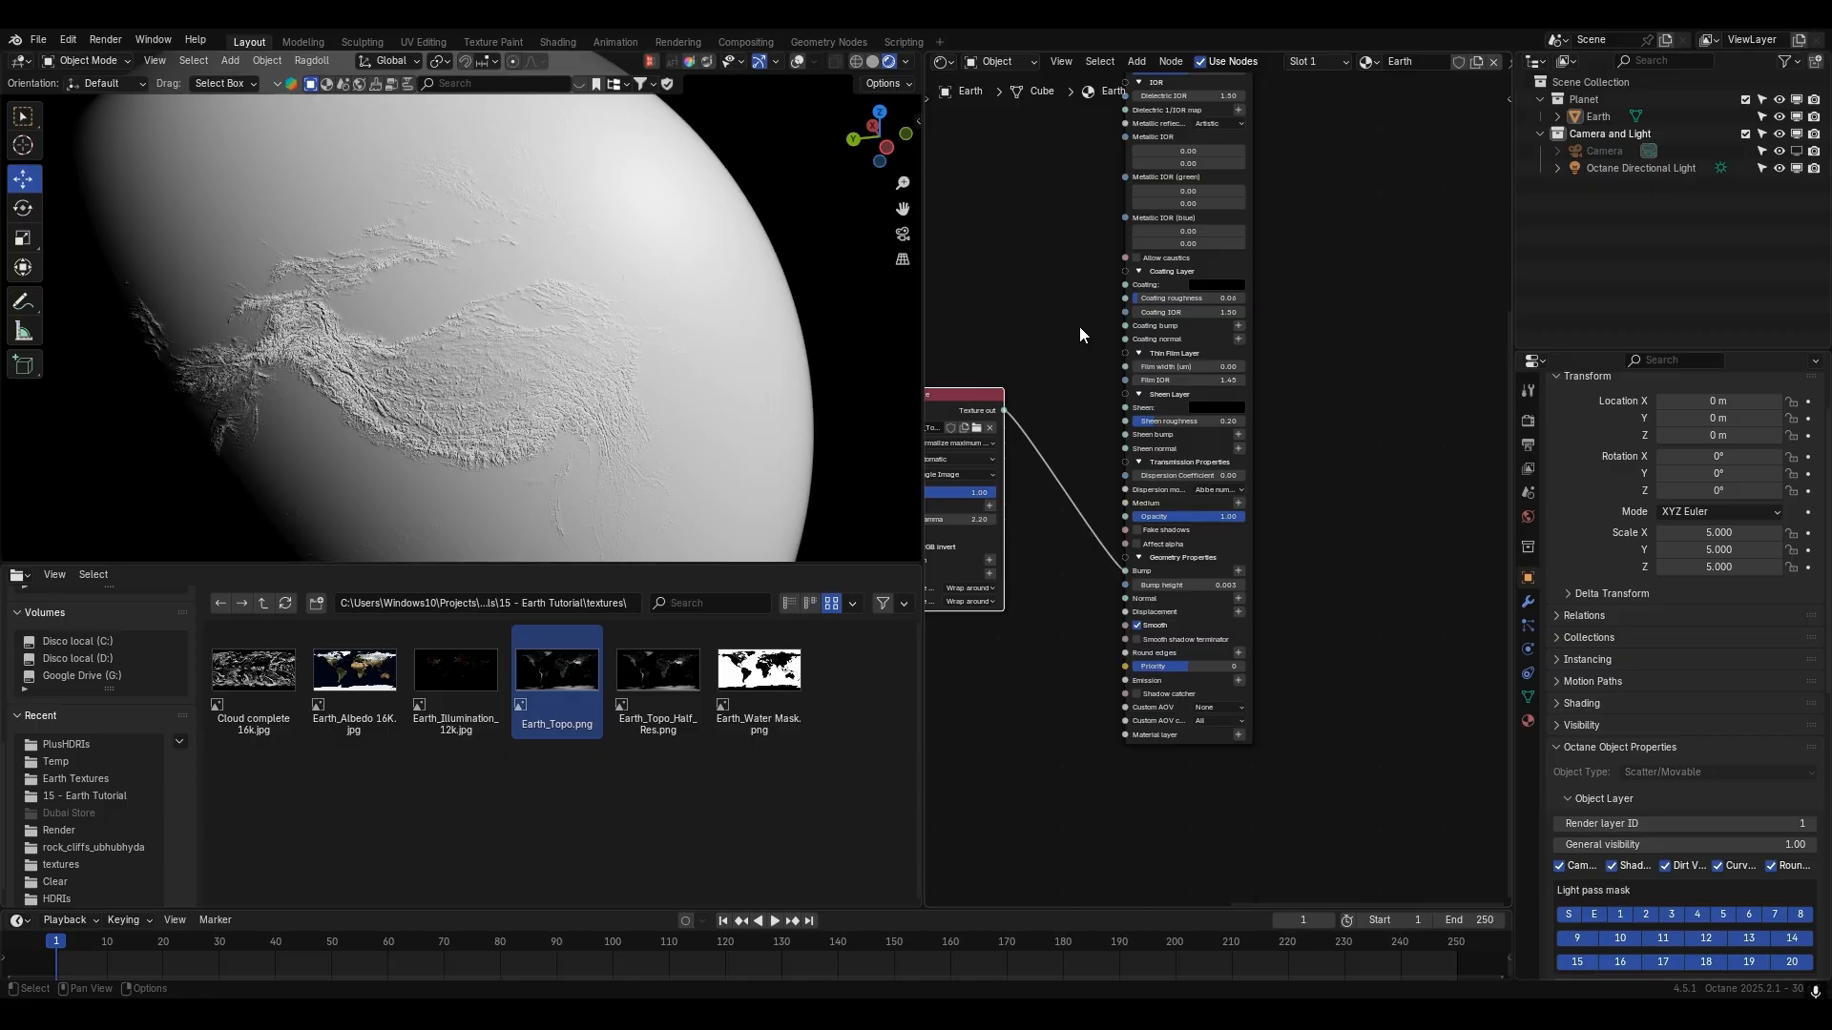
- Move the Earth_Topo image node lower, then add the Earth_Water Mask image to the material and preview it on the globe
scroll(1077, 328, down, 3)
middle_drag(1063, 318, 1092, 334)
middle_drag(1145, 478, 1261, 606)
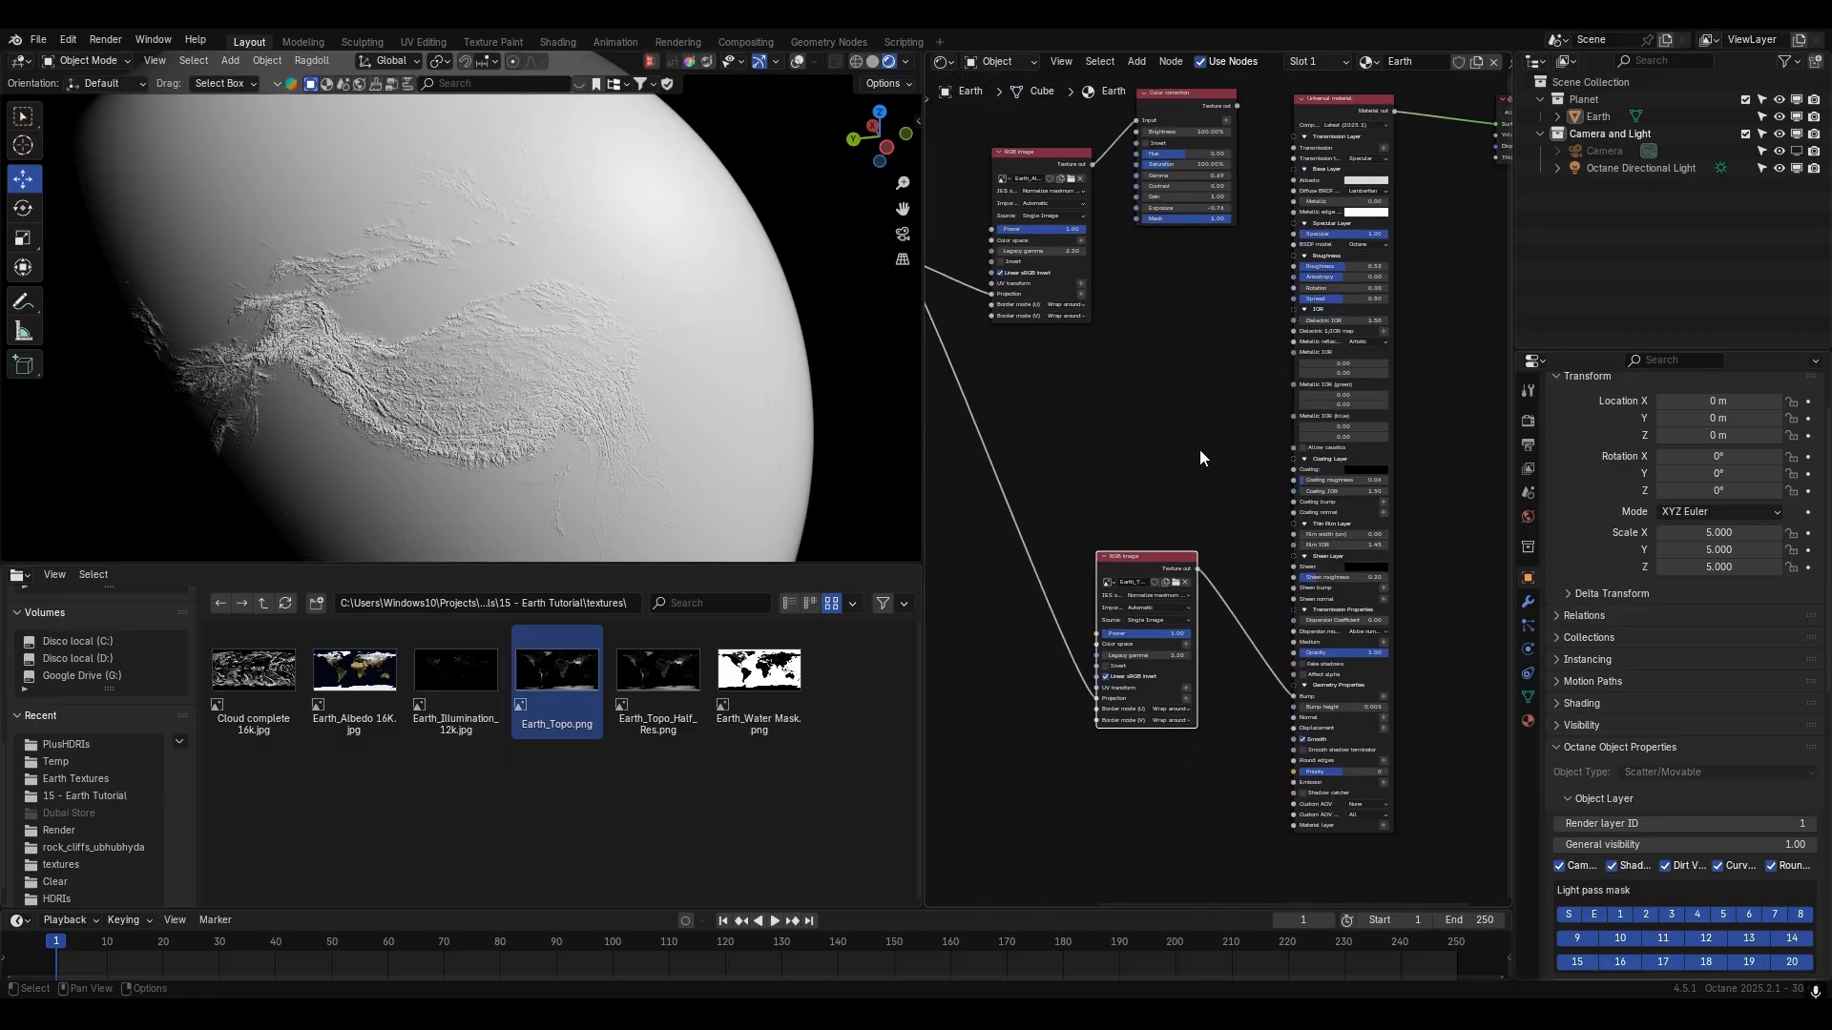
middle_drag(1182, 440, 1202, 436)
drag(1148, 603, 1107, 703)
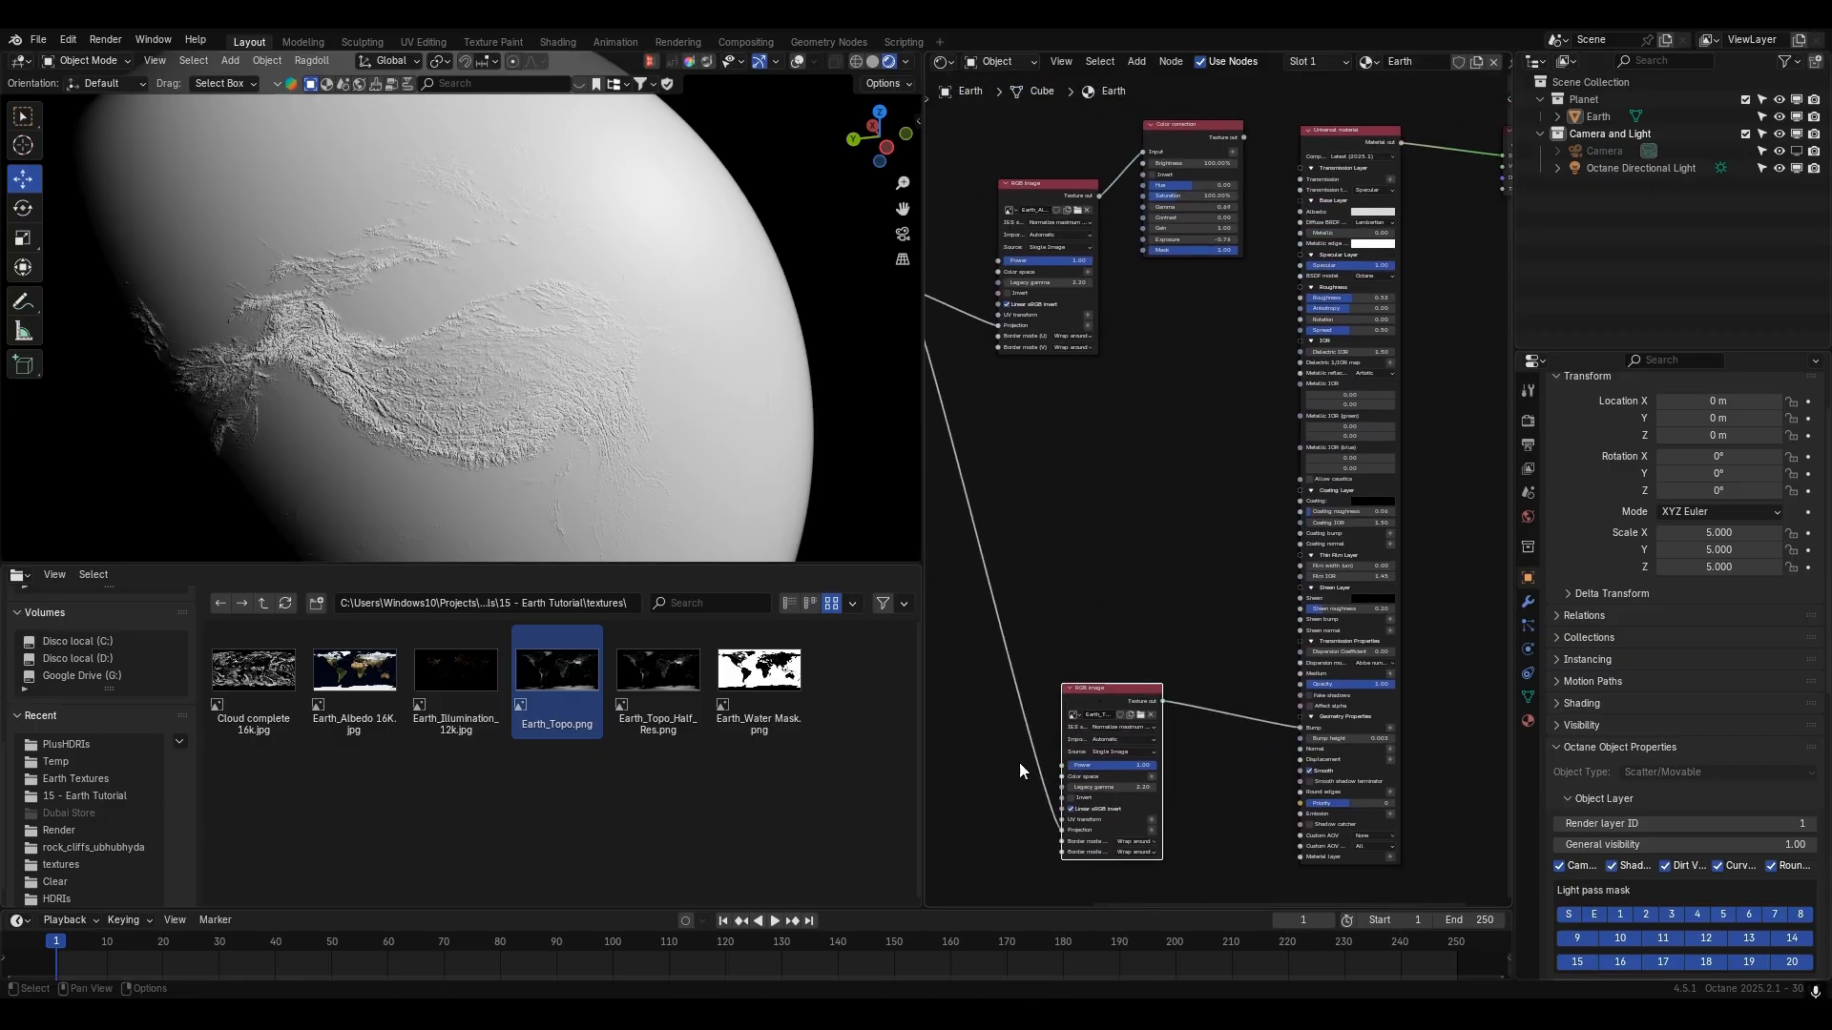
drag(759, 672, 1166, 360)
ctrl+shift+click(1180, 411)
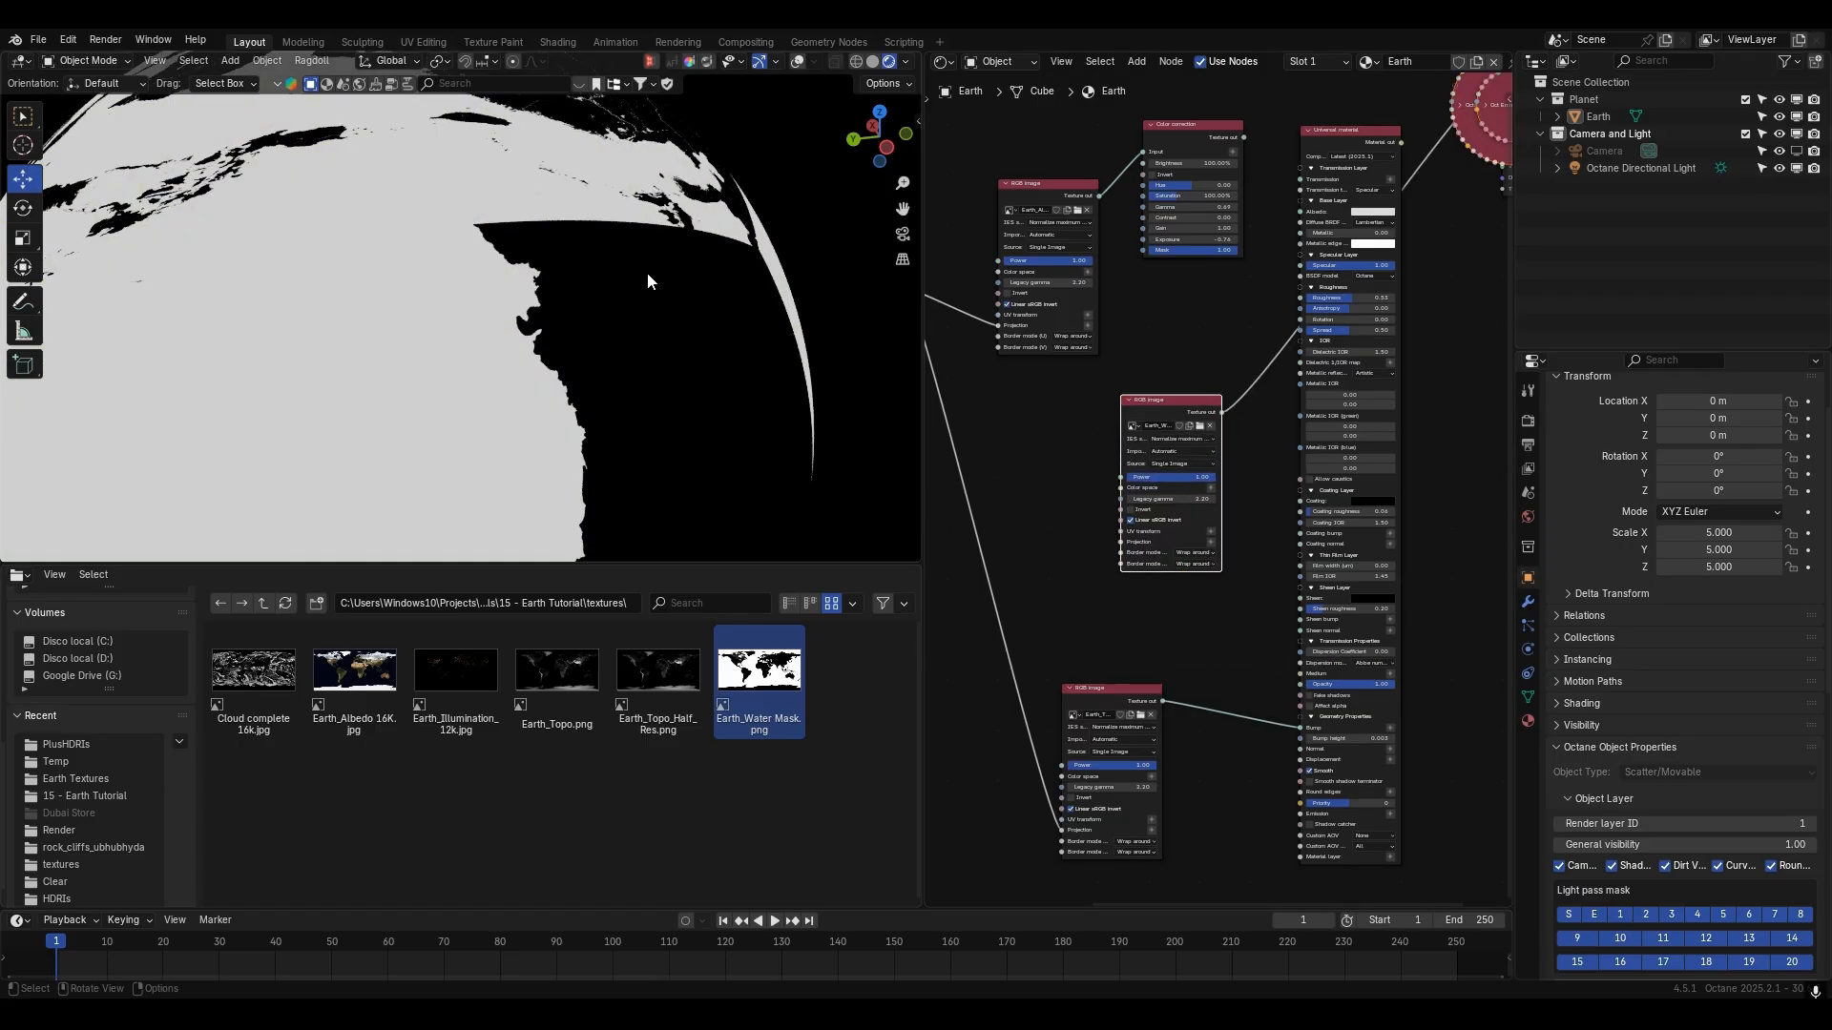
- Connect the Spherical Projection to the water mask image's Projection input and inspect the mask around the Americas
scroll(647, 270, down, 3)
middle_drag(1097, 355, 1240, 321)
drag(1046, 253, 1263, 508)
middle_drag(668, 402, 540, 354)
scroll(589, 353, up, 2)
scroll(541, 355, up, 2)
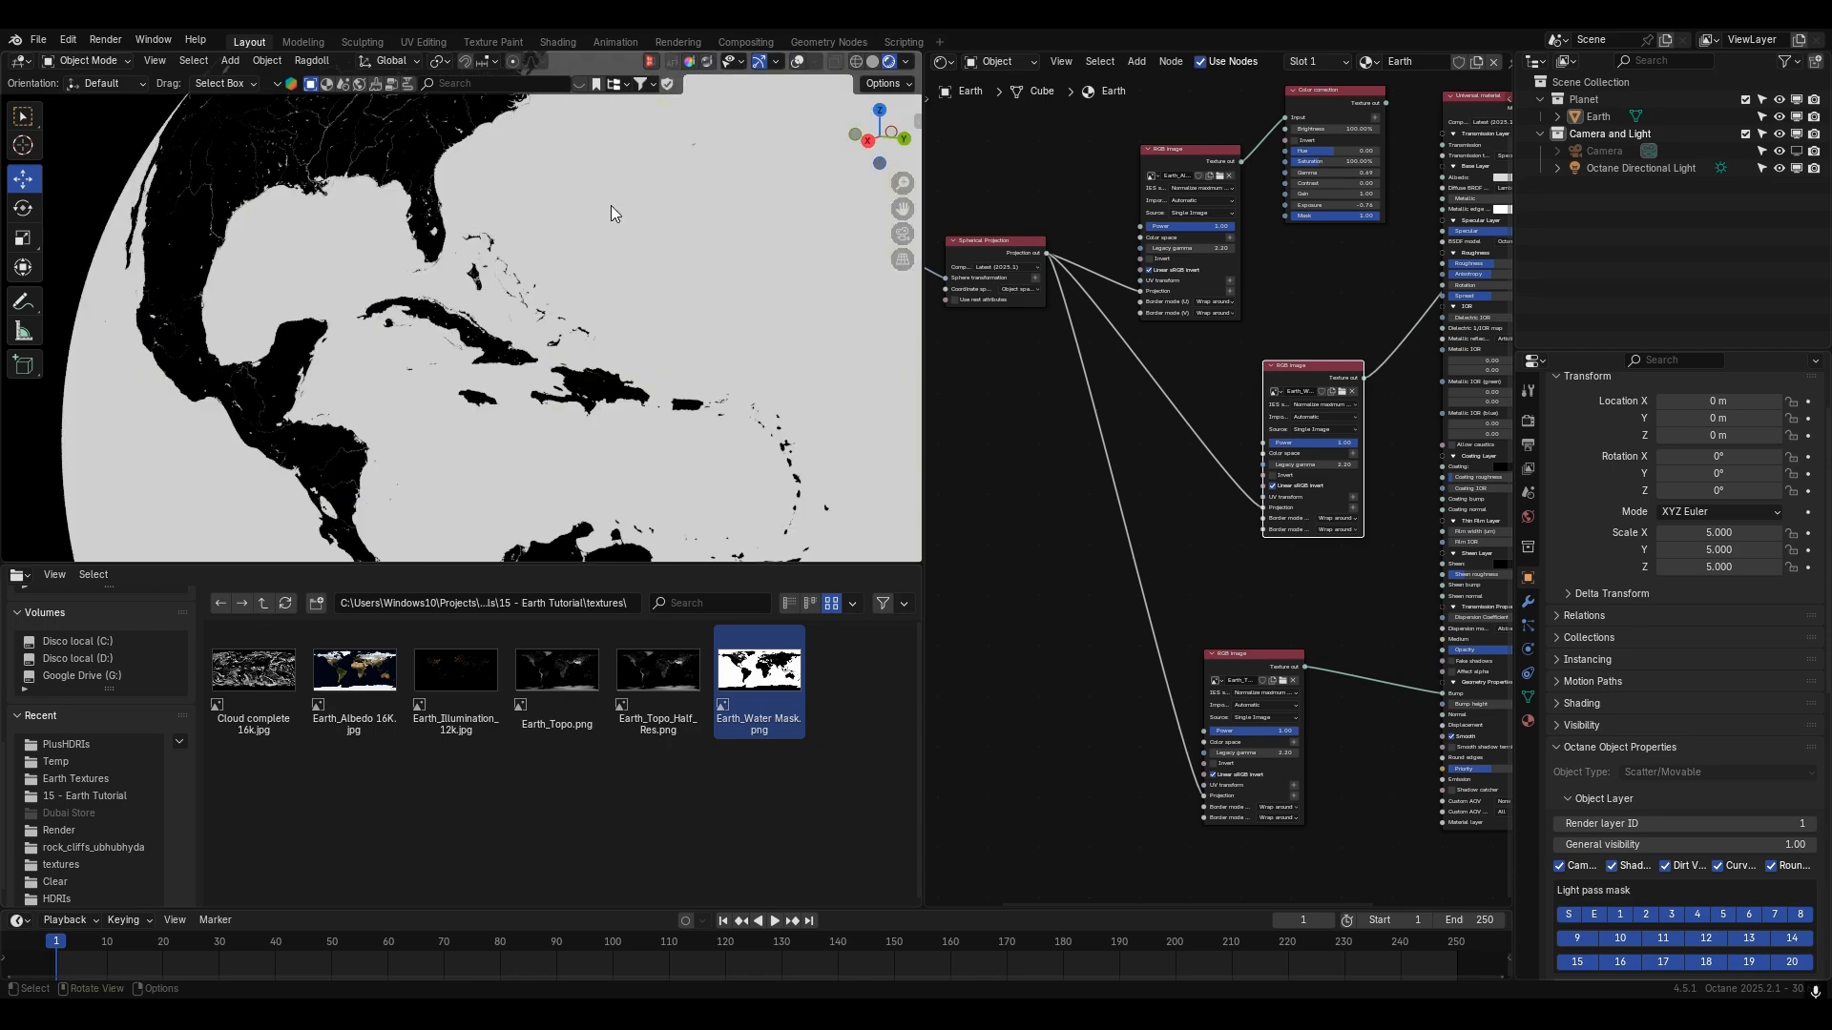
scroll(292, 353, down, 2)
- Restore the Universal material output and connect the water mask image to the material's Specular input
middle_drag(1360, 254, 1067, 358)
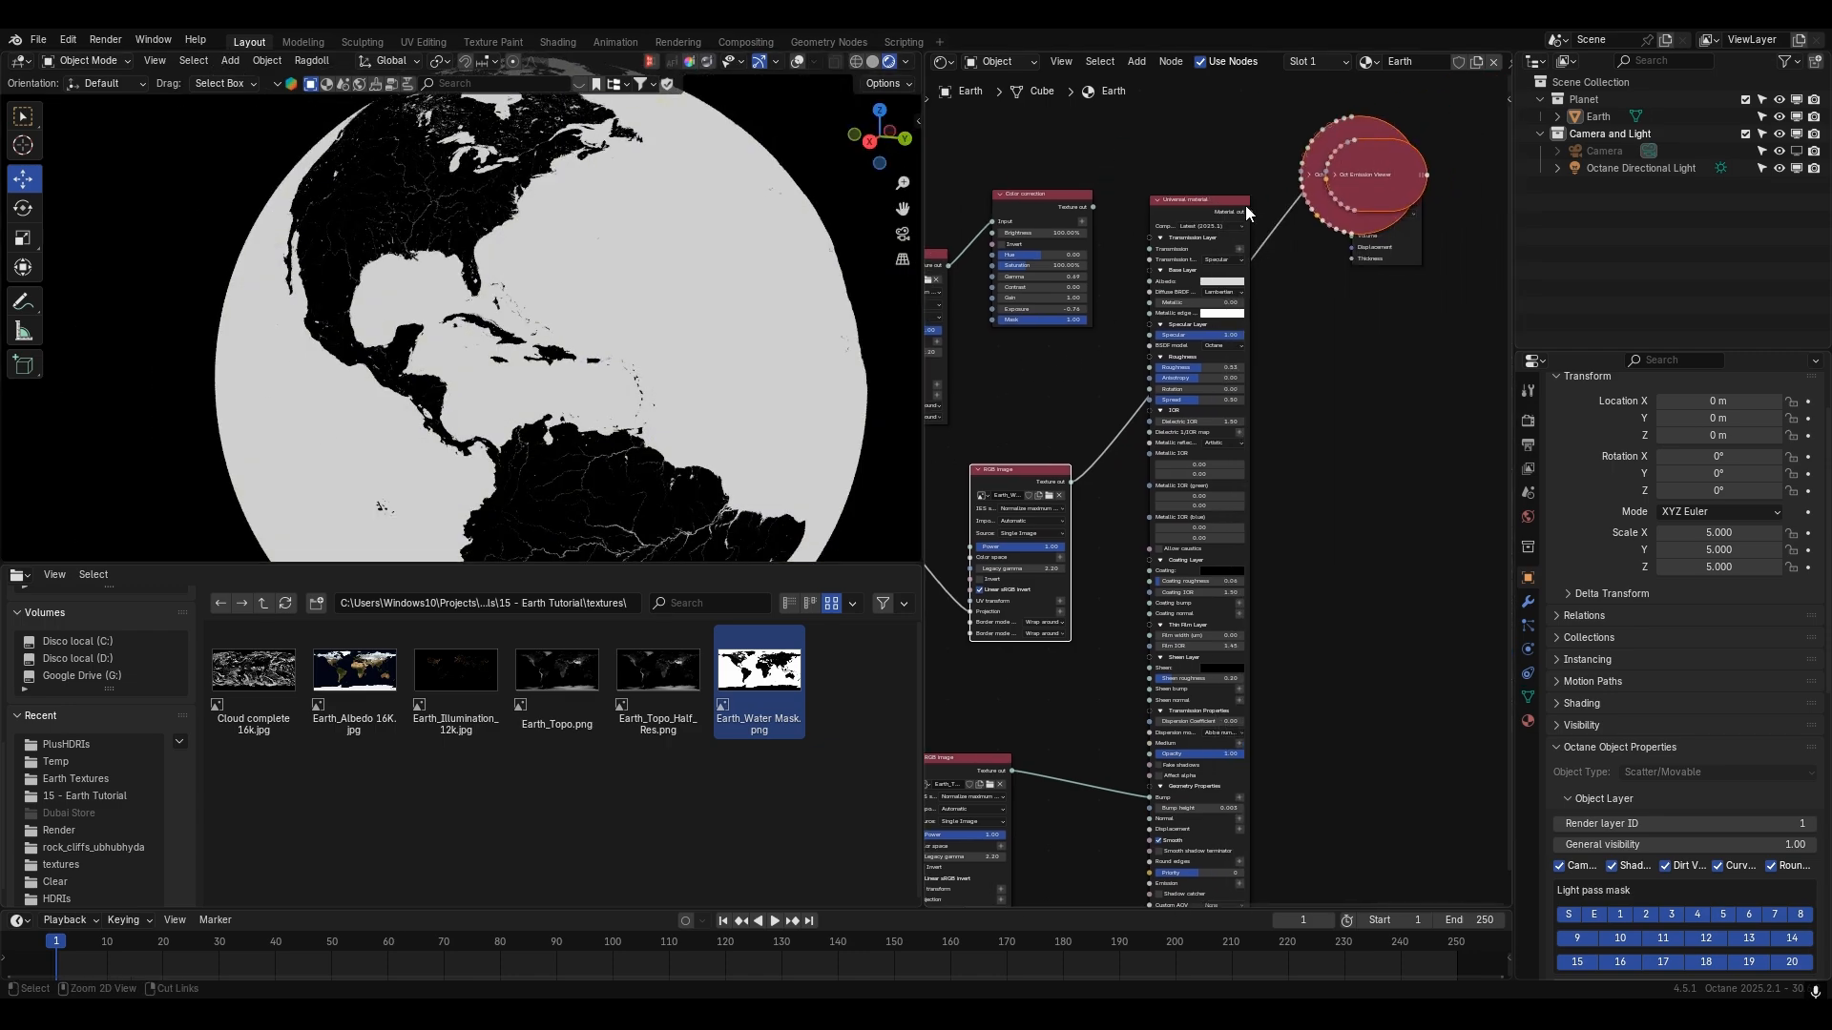
ctrl+shift+click(1242, 210)
drag(1071, 483, 1127, 407)
drag(1148, 339, 1150, 336)
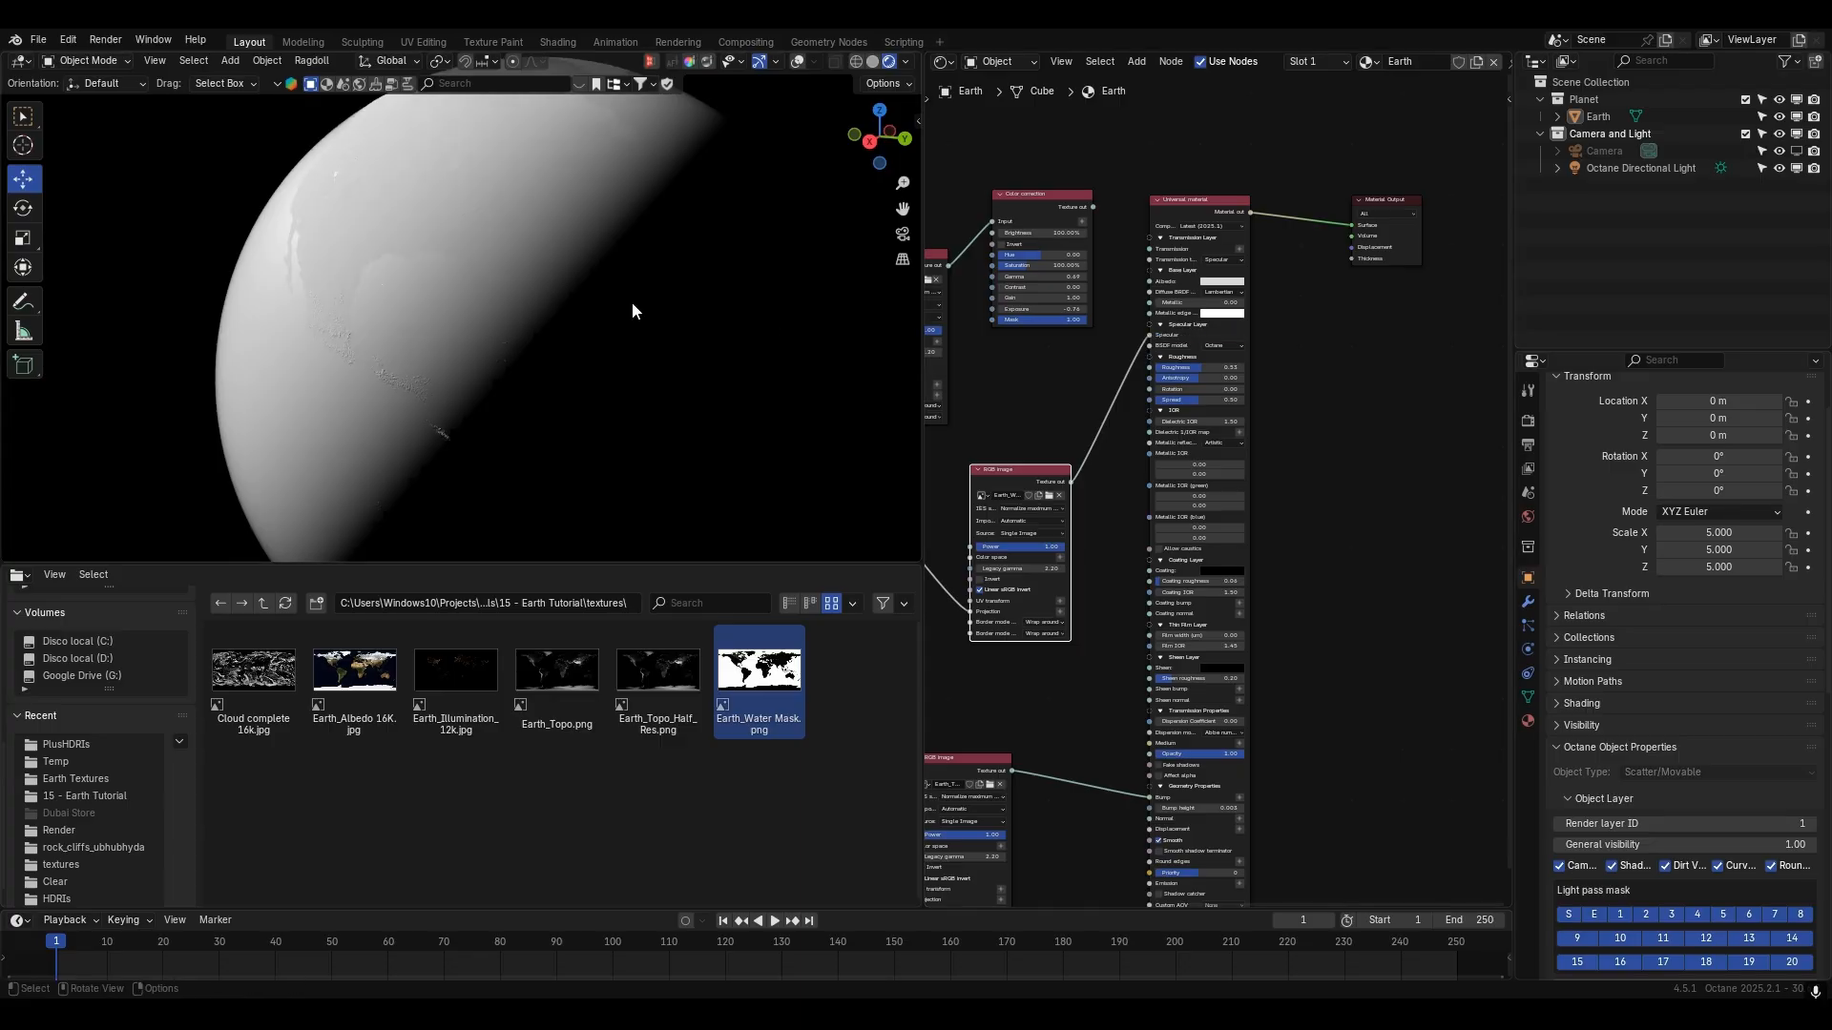
middle_drag(632, 301, 536, 364)
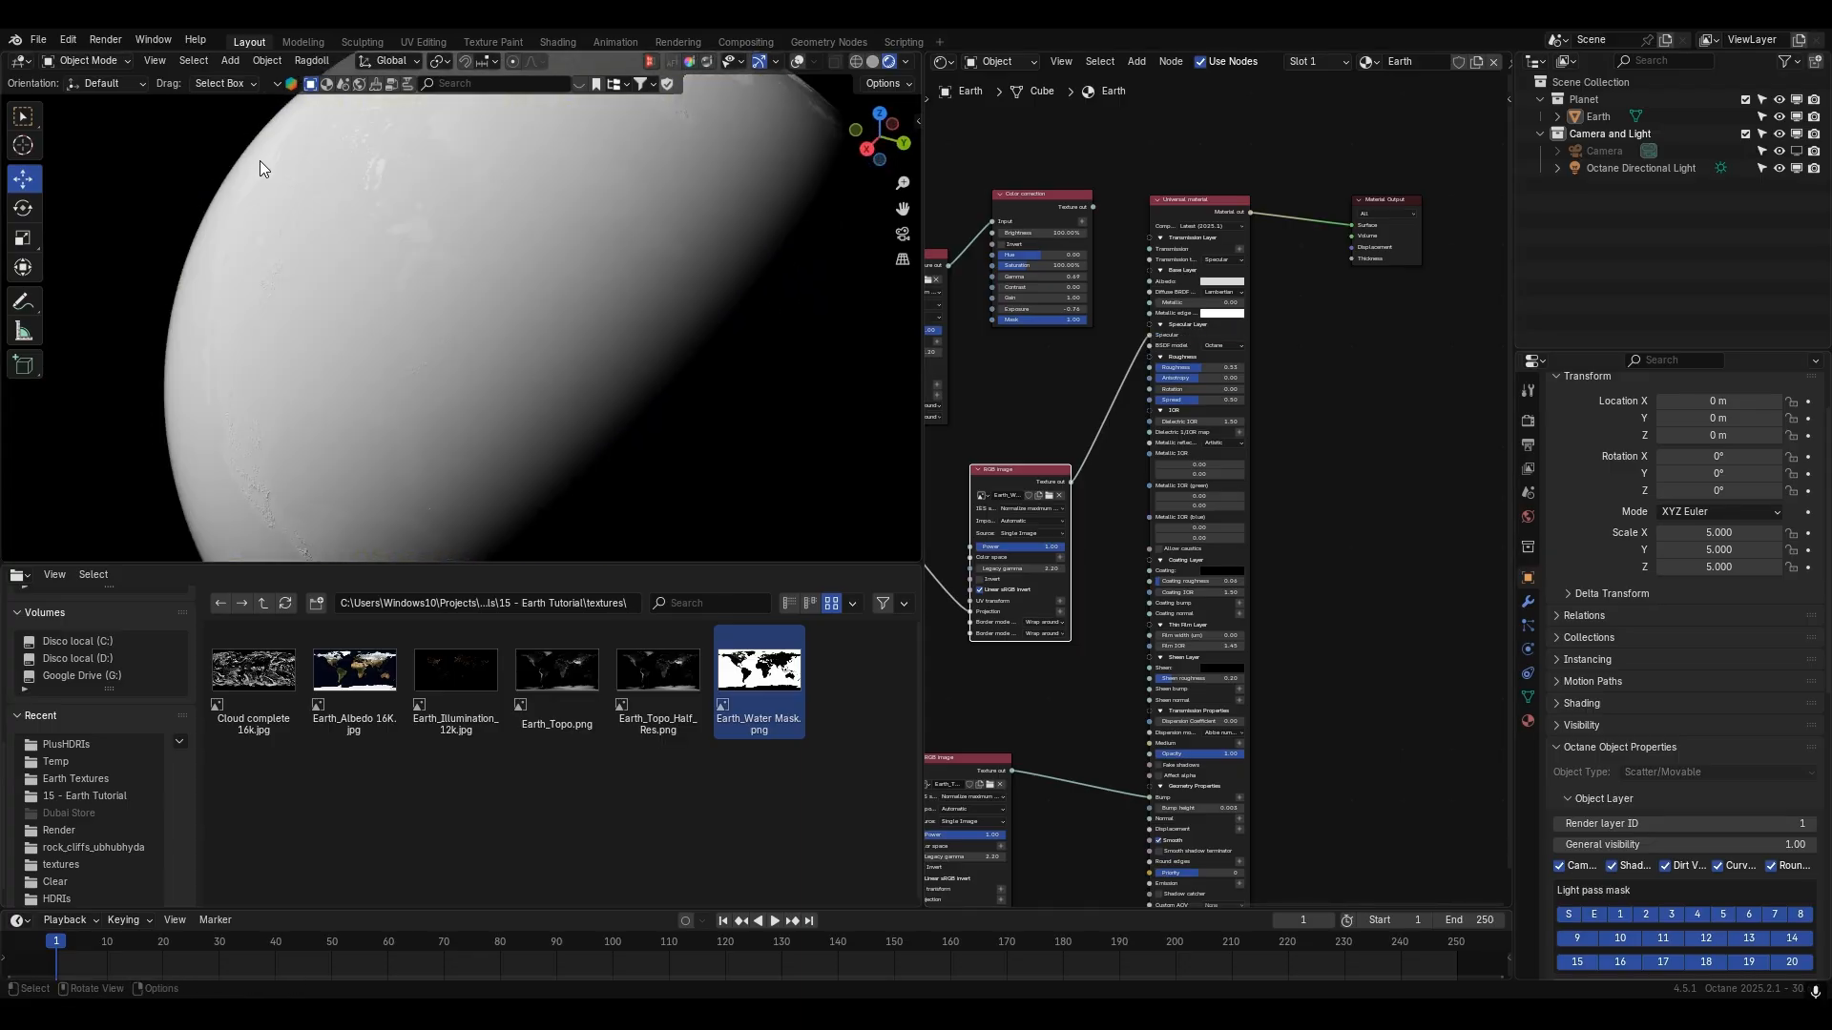
- Lower the Universal material's roughness to 0.31 and inspect the specular highlight on the globe
mouse_move(1226, 368)
mouse_down()
mouse_move(1164, 368)
mouse_move(1191, 368)
mouse_up()
middle_drag(357, 326, 754, 269)
scroll(453, 372, up, 4)
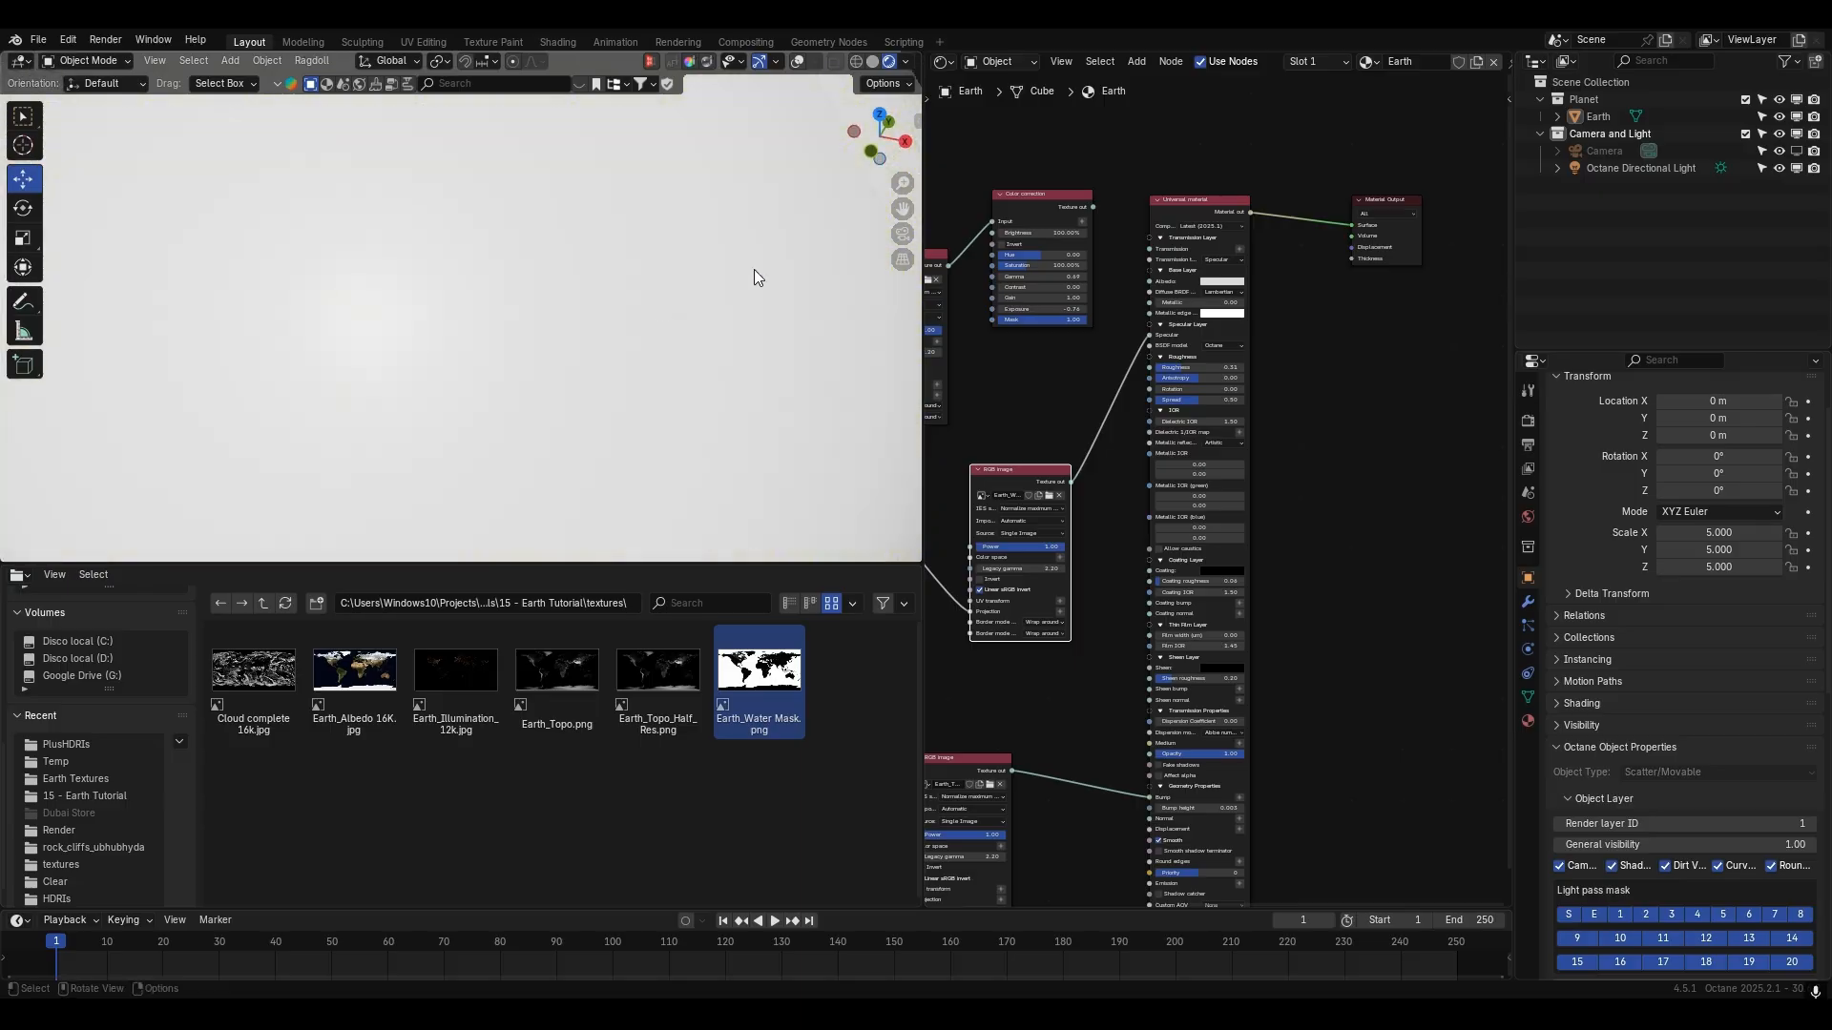
scroll(759, 284, down, 3)
- Connect the Color correction back to the Universal material's Albedo and inspect the ocean reflection
drag(1094, 207, 1095, 217)
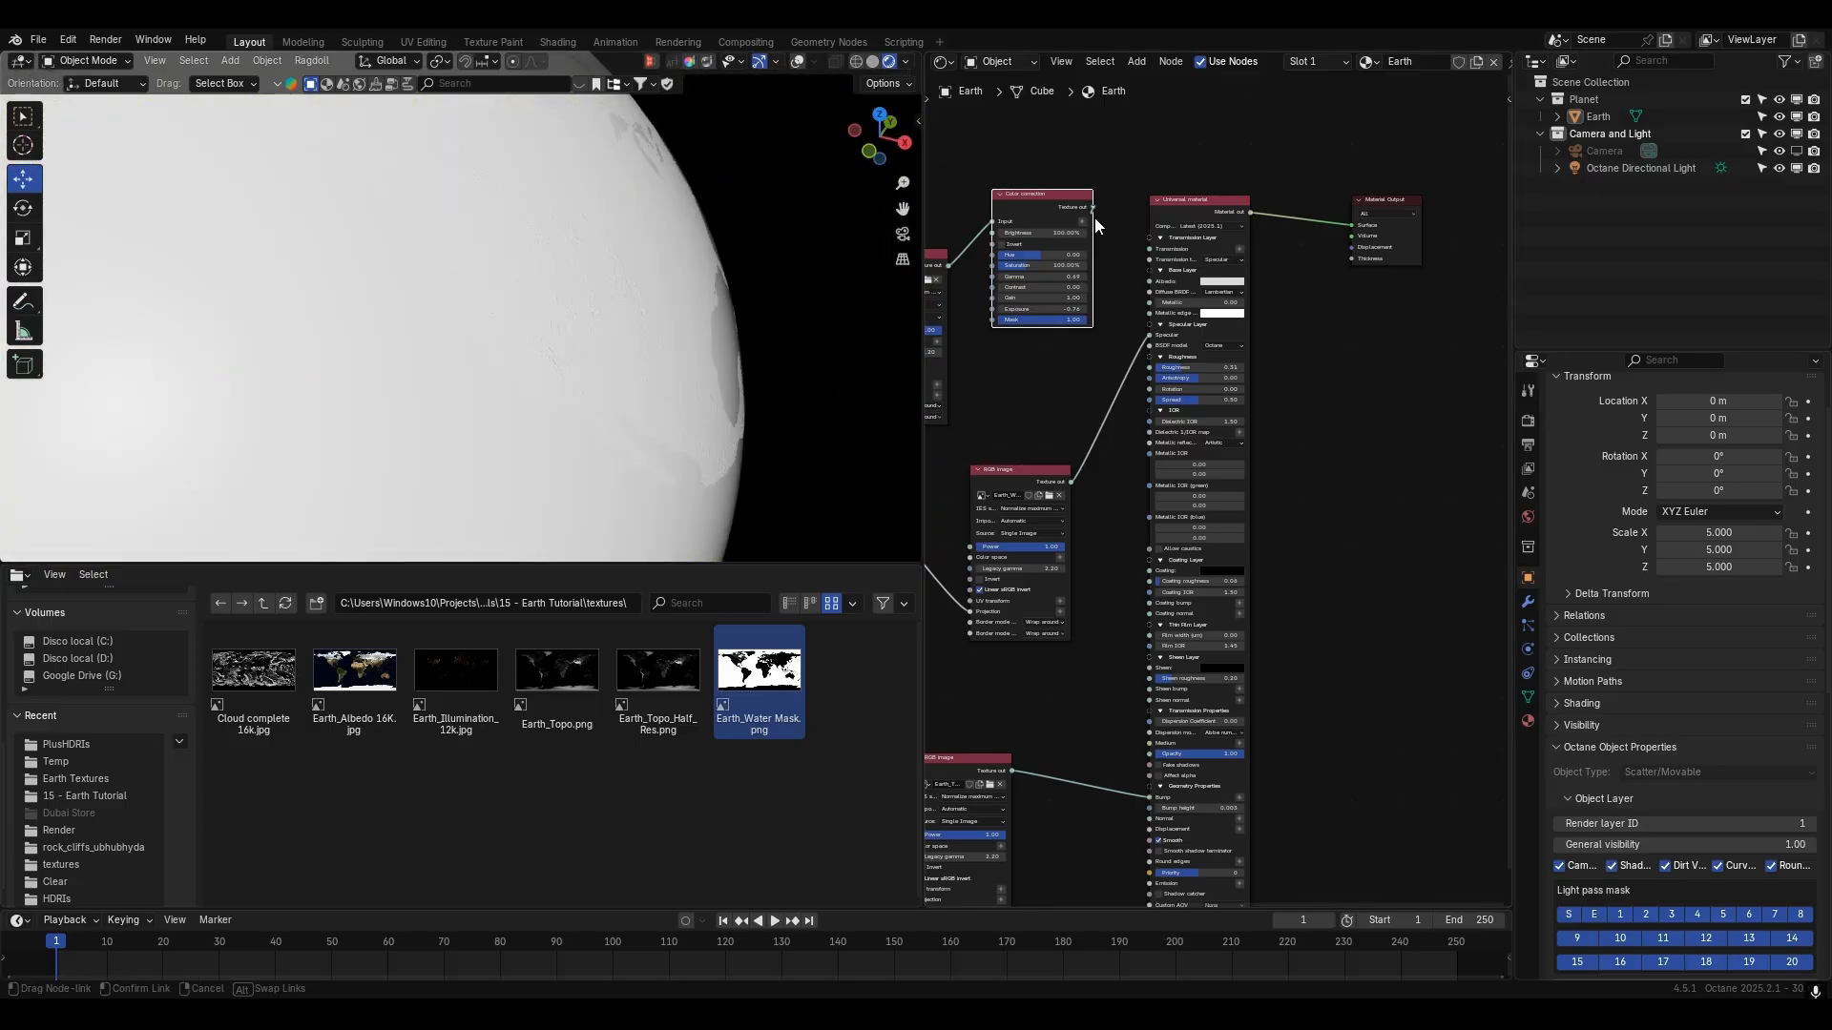
drag(1146, 279, 1149, 281)
scroll(687, 373, down, 4)
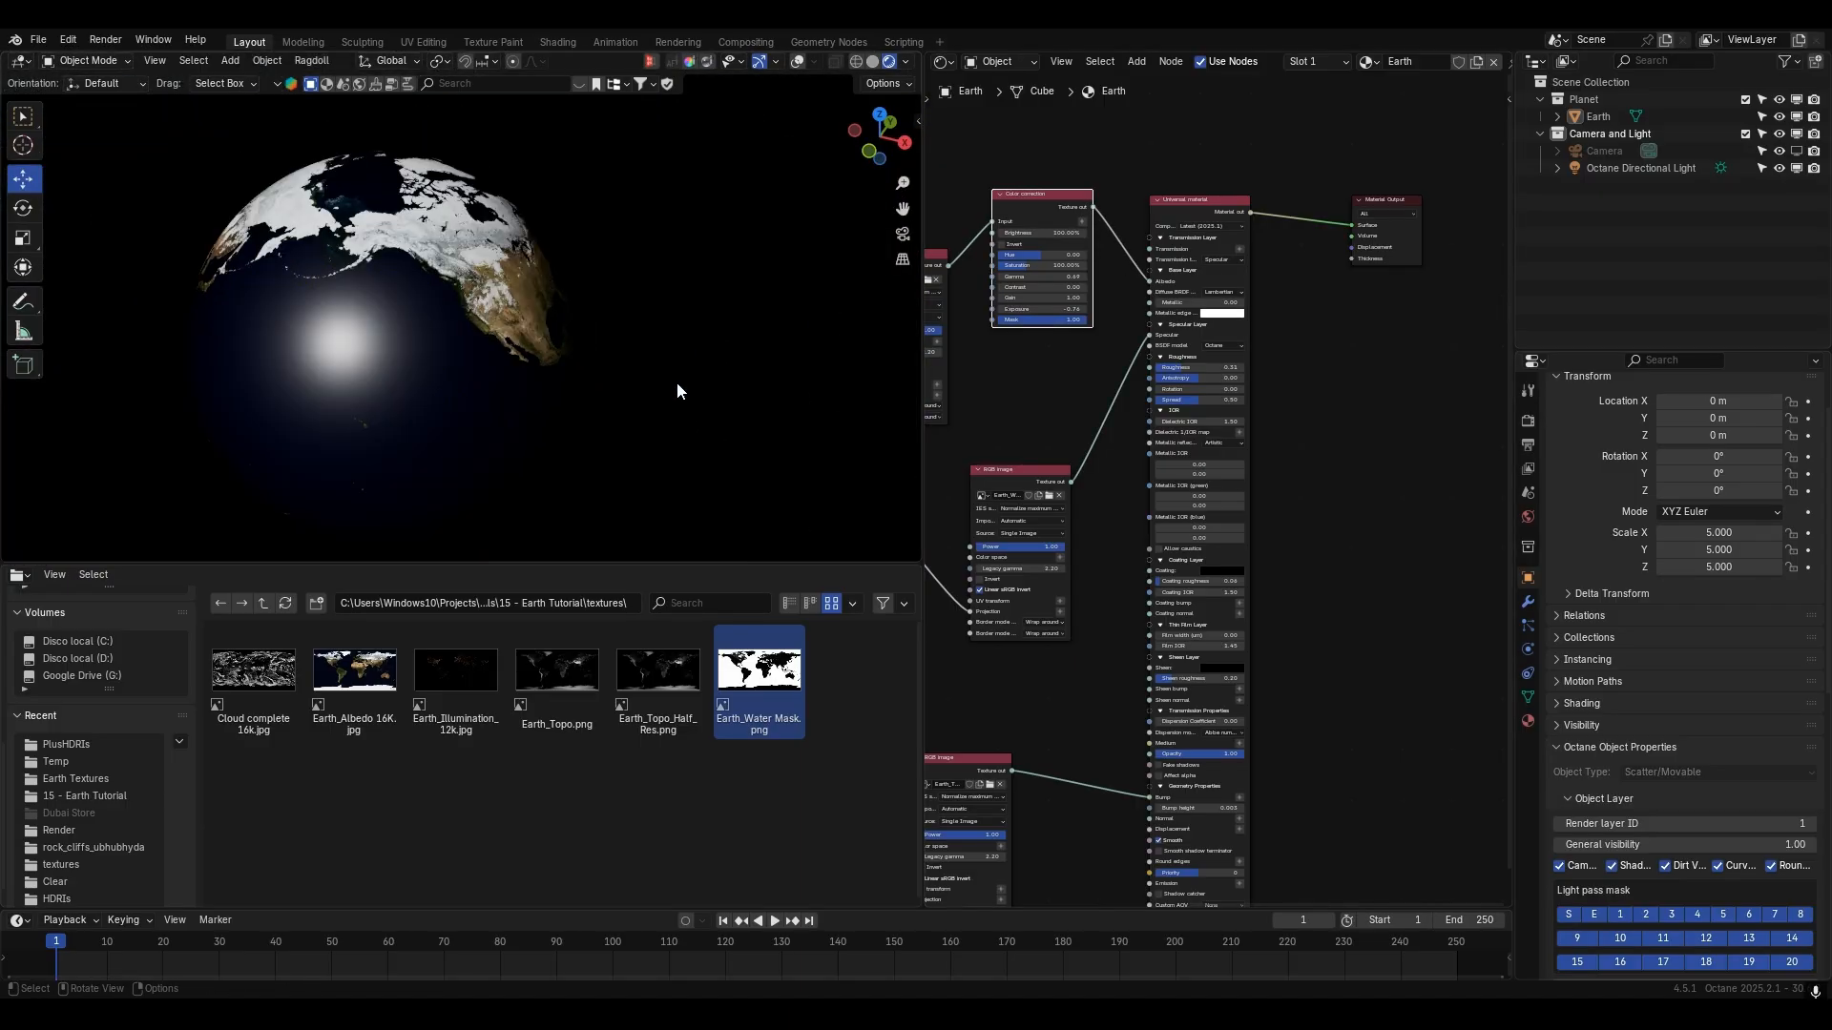
middle_drag(677, 382, 508, 343)
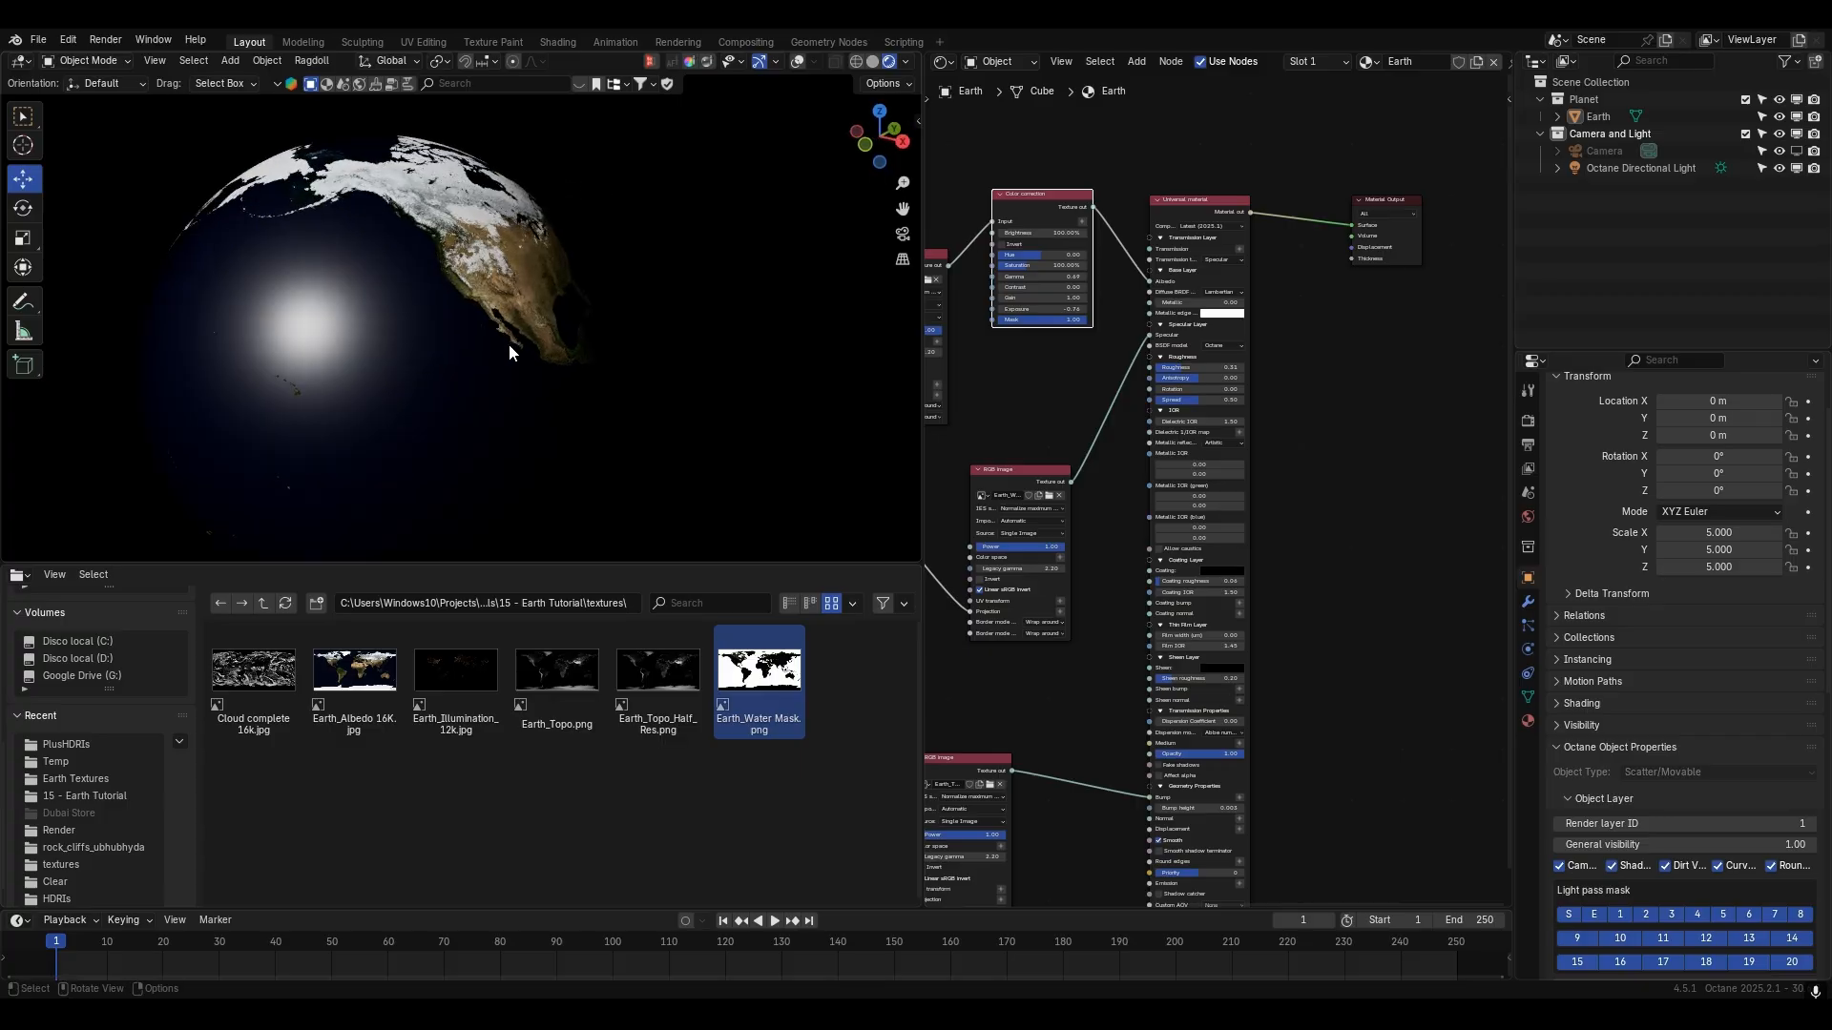
- Insert a Gradient map between the water mask image and the Universal material's Specular input
scroll(1183, 334, up, 2)
middle_drag(1175, 331, 1217, 328)
text(gr)
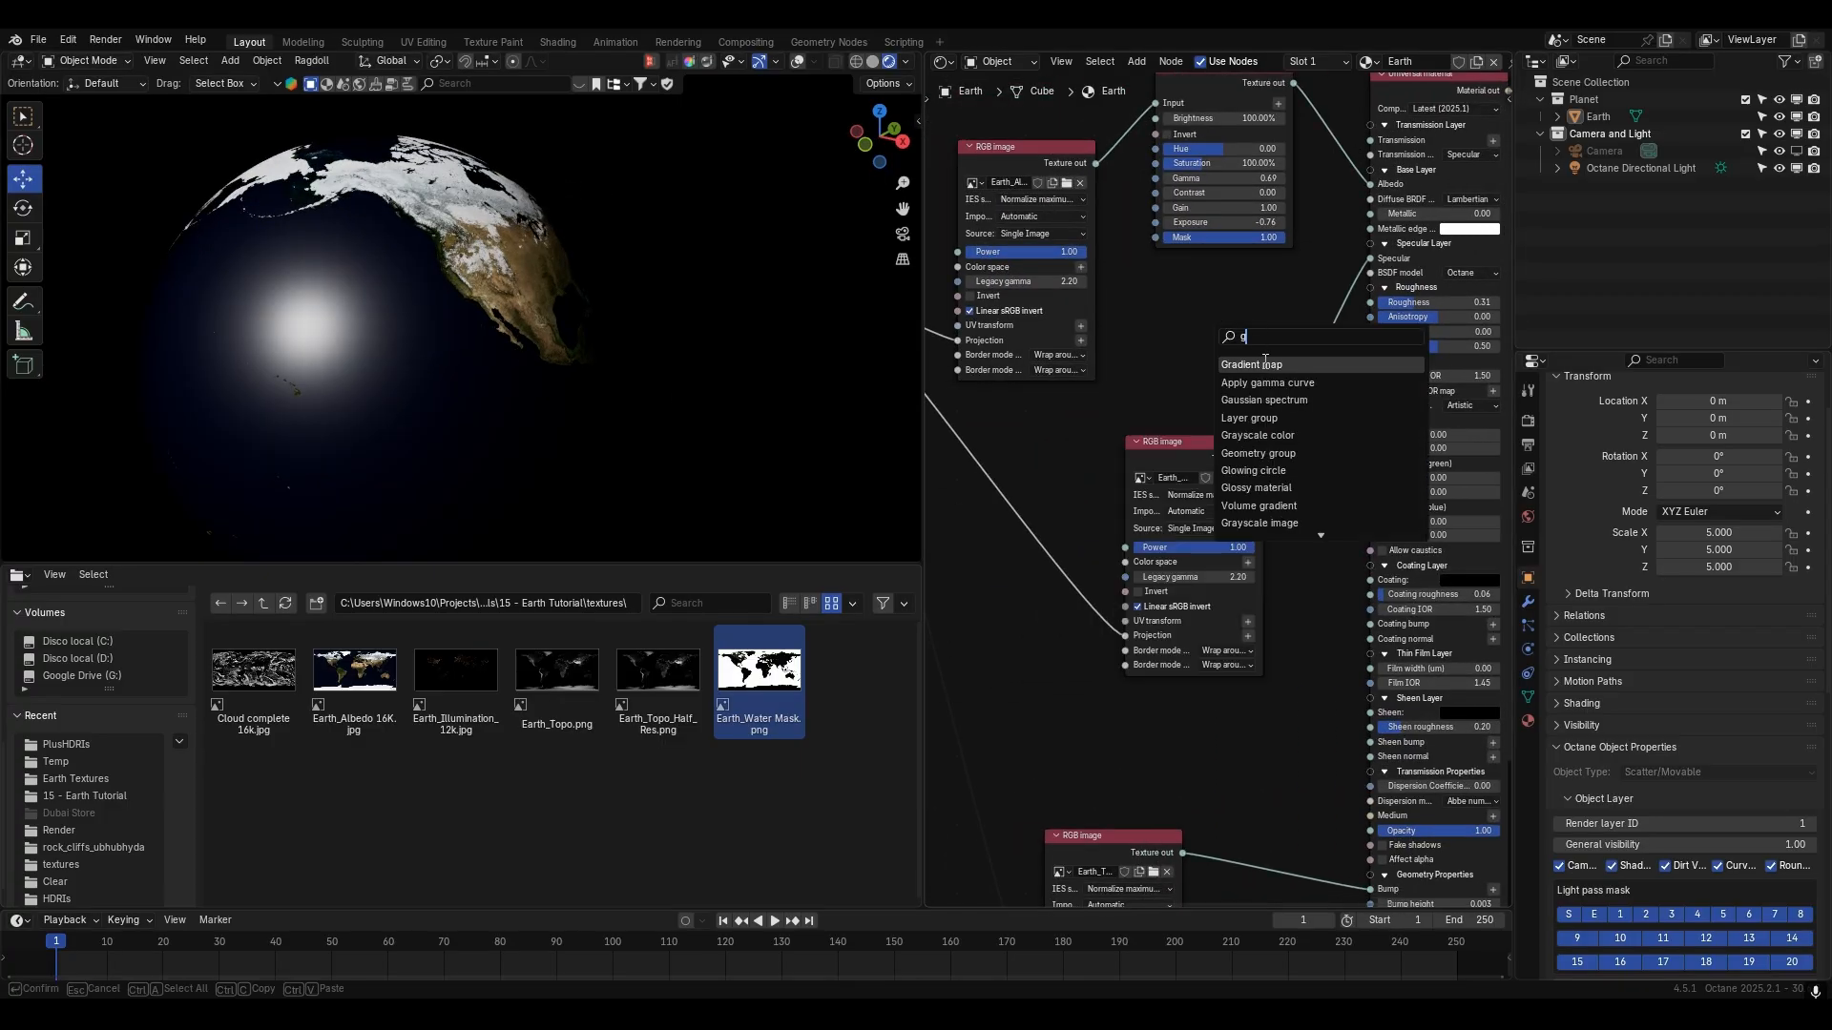
click(1265, 359)
click(1324, 341)
middle_drag(1294, 344, 1086, 349)
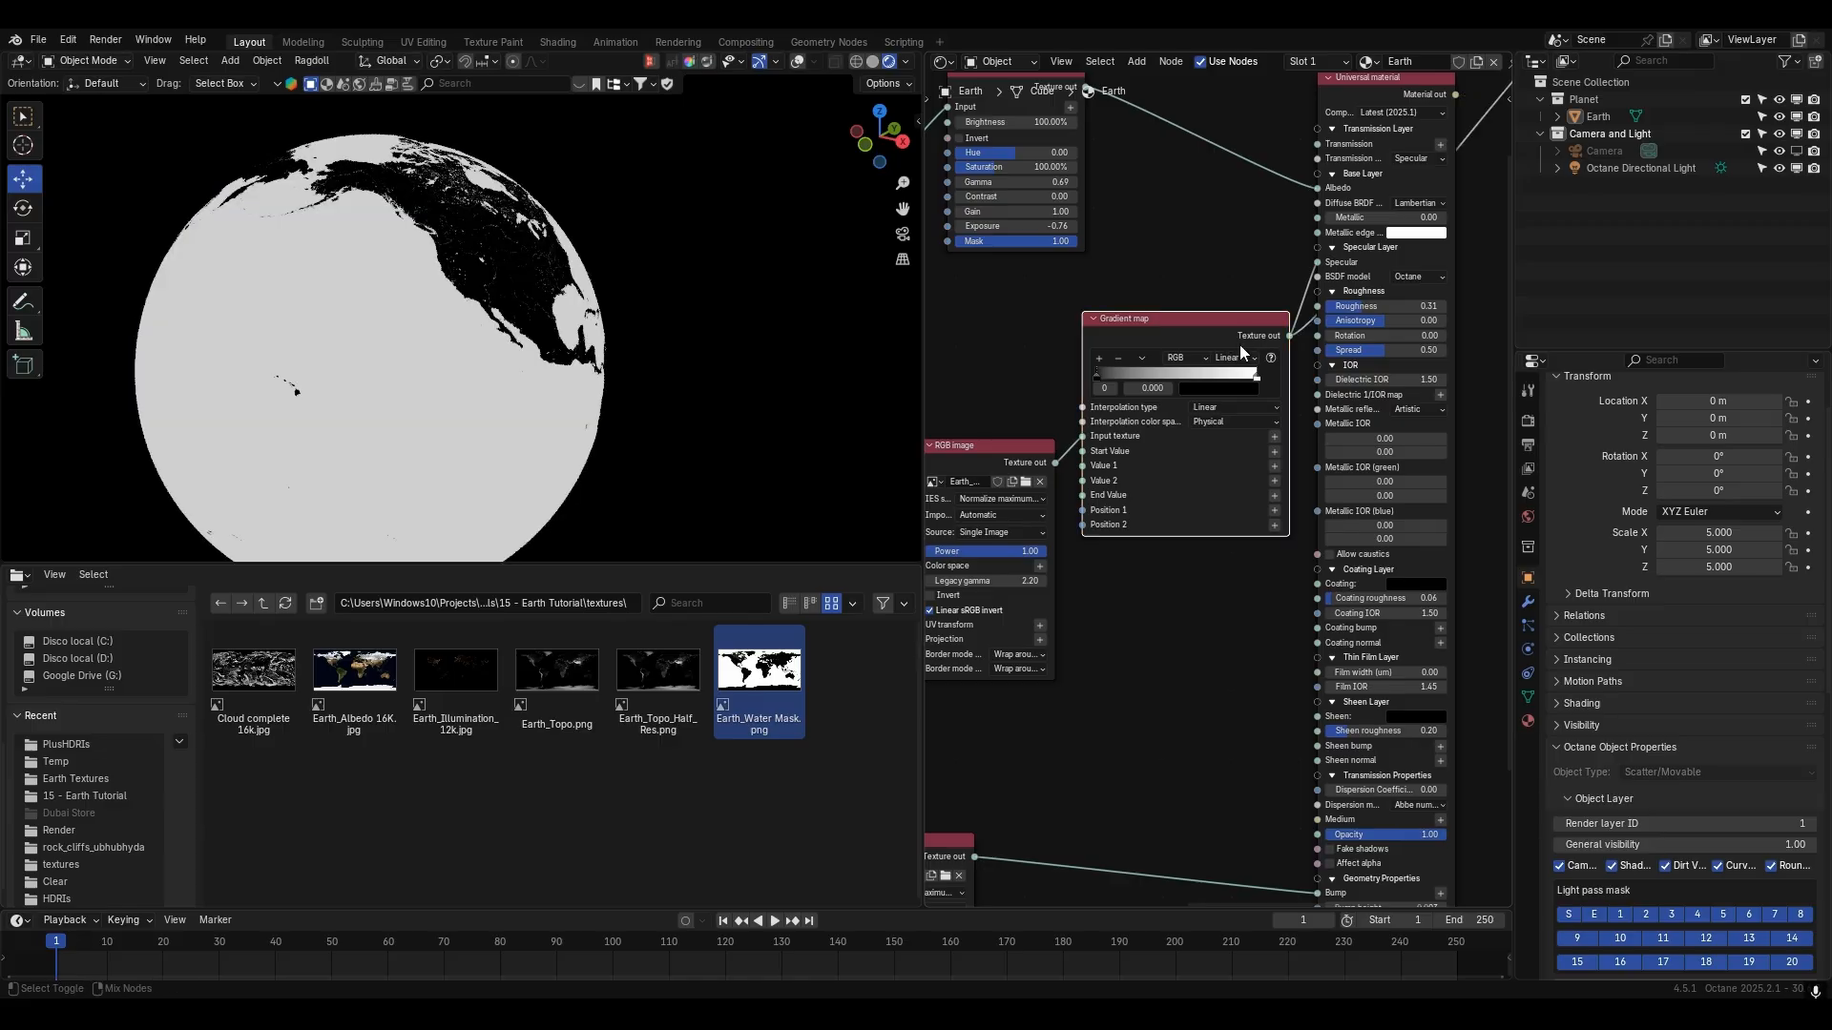
- Darken the Gradient map's white end stop to dark grey to weaken the water mask
click(1257, 378)
click(1240, 388)
drag(1274, 333, 1154, 333)
middle_drag(1185, 565, 1120, 695)
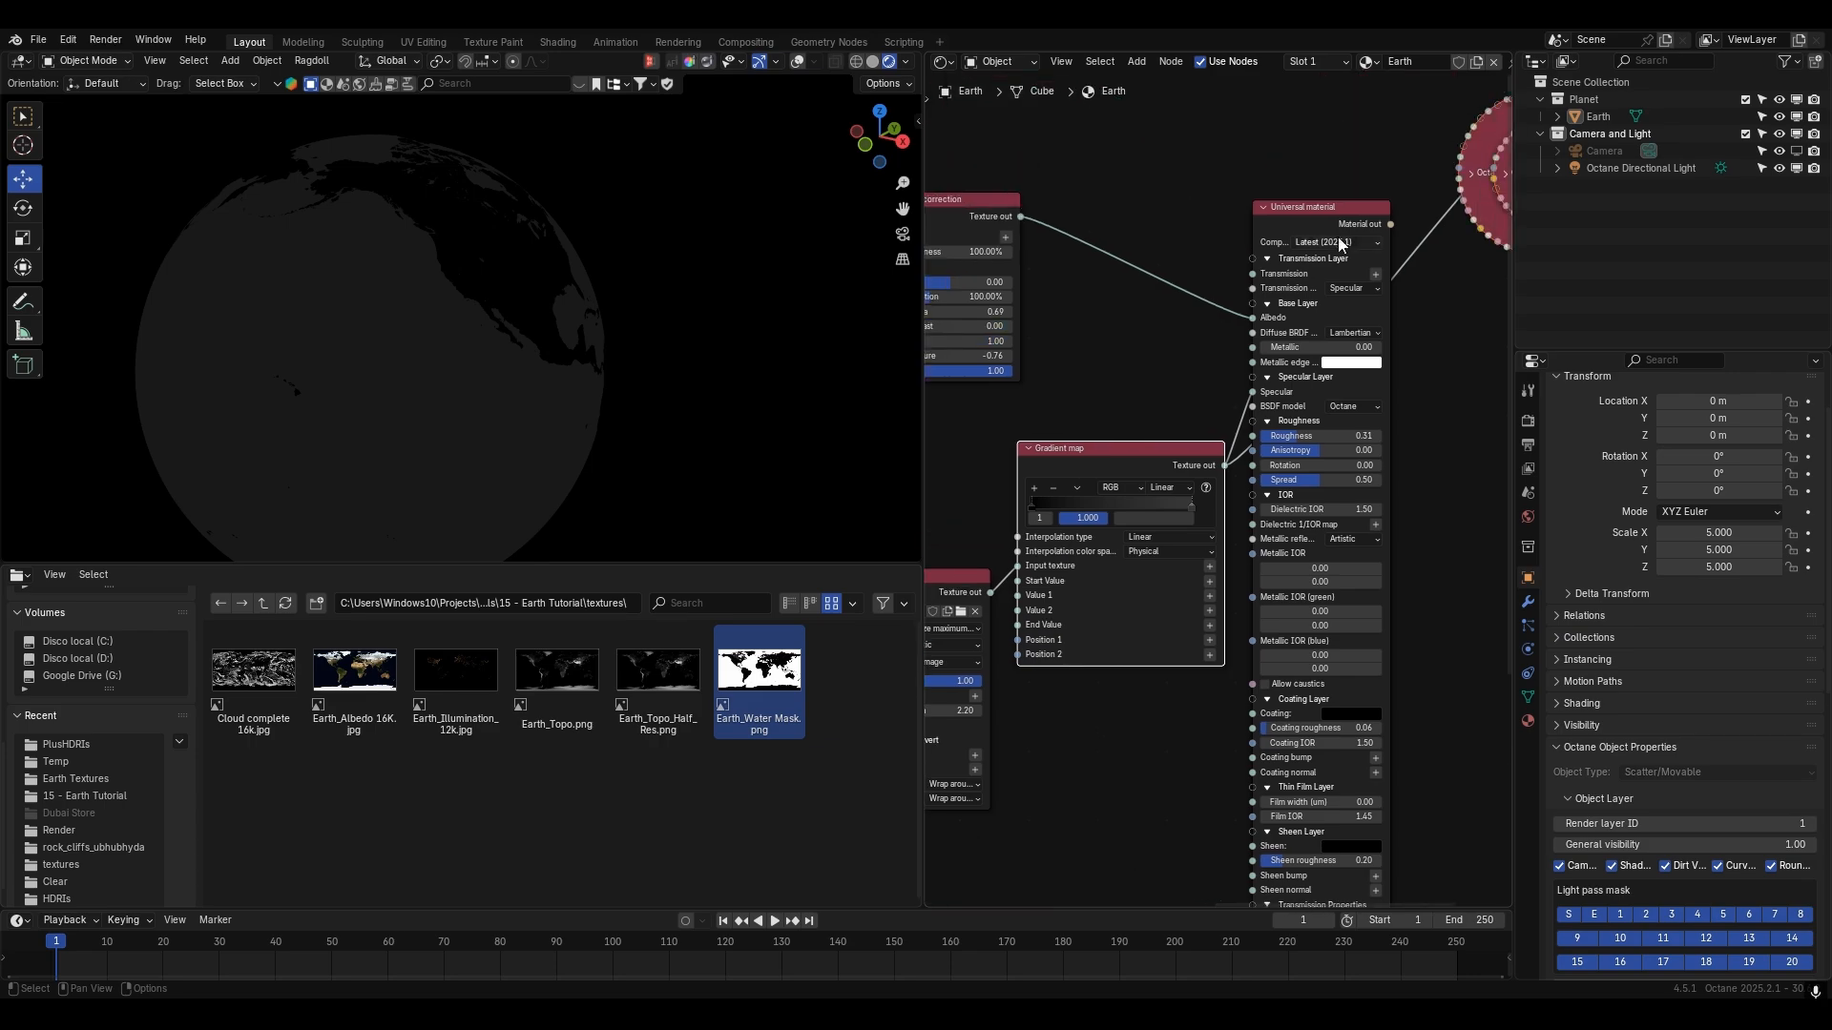
- Restore the Universal material output, inspect the globe, and tidy the Gradient map and Earth_Topo image nodes
ctrl+shift+click(1332, 237)
middle_drag(636, 325, 731, 366)
scroll(1185, 451, down, 7)
middle_drag(1156, 462, 1233, 290)
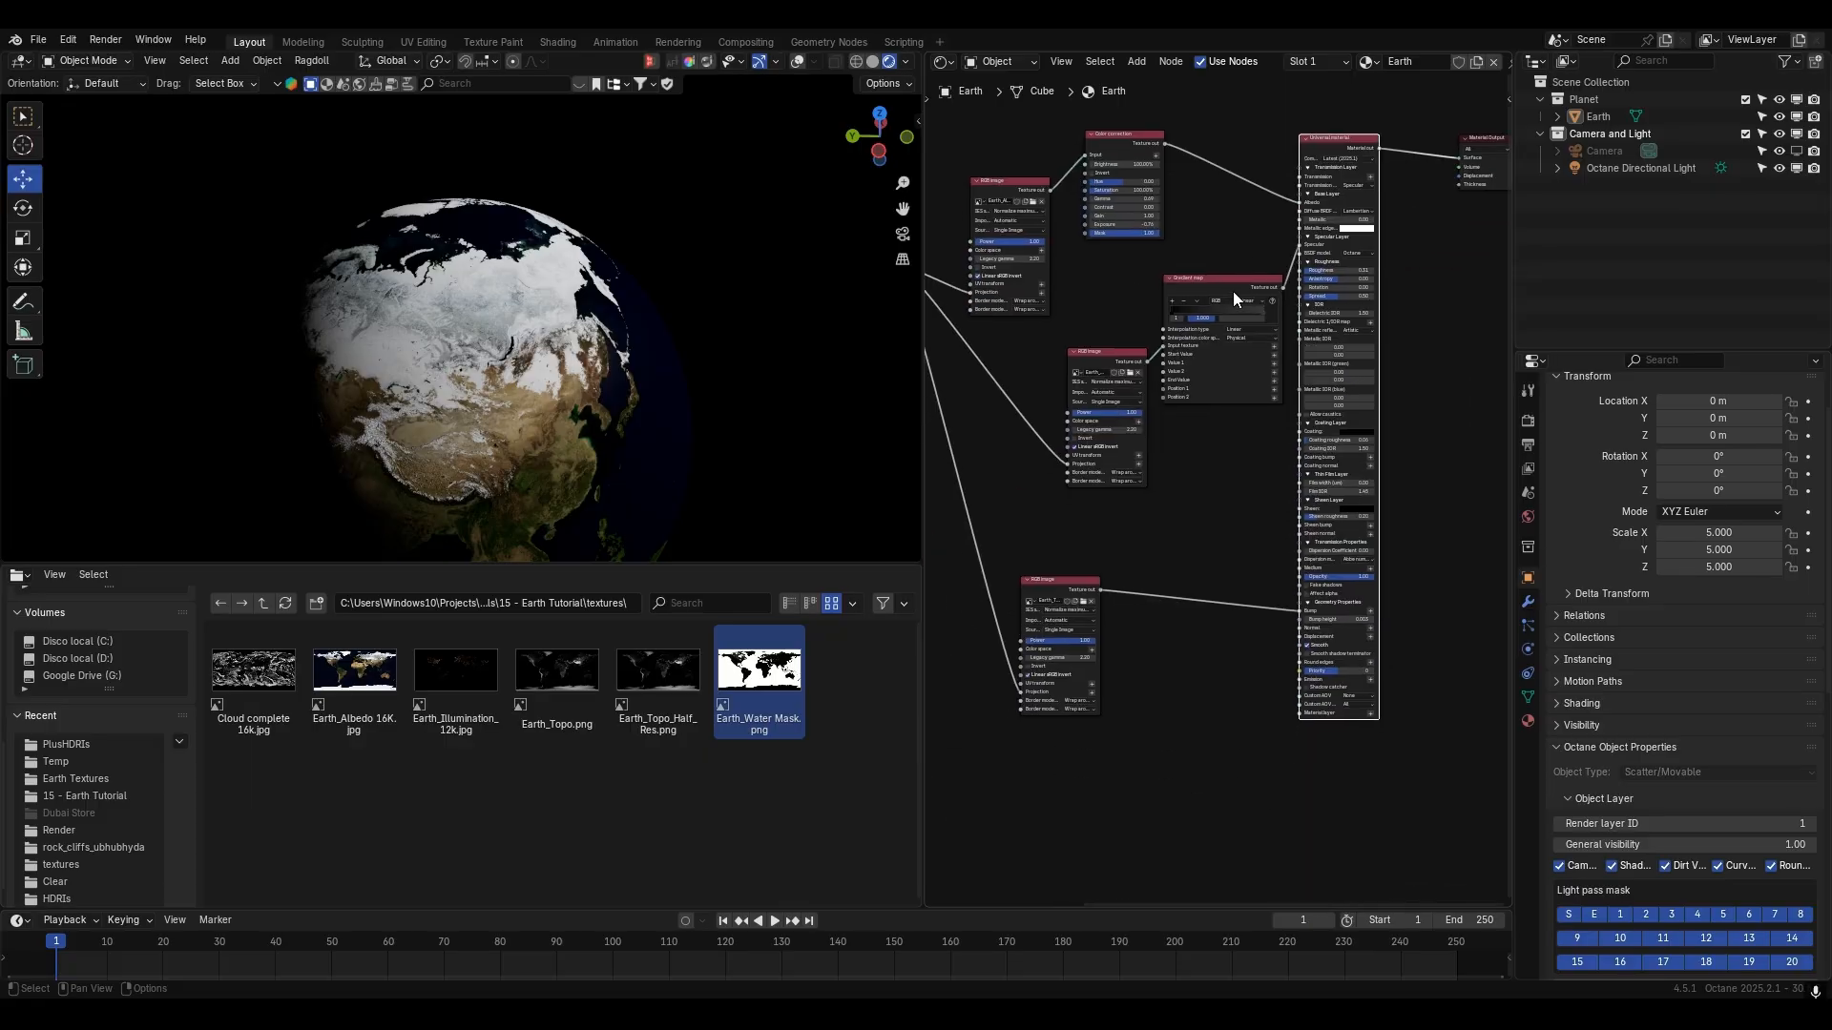
drag(1233, 290, 1212, 297)
drag(1052, 578, 1090, 532)
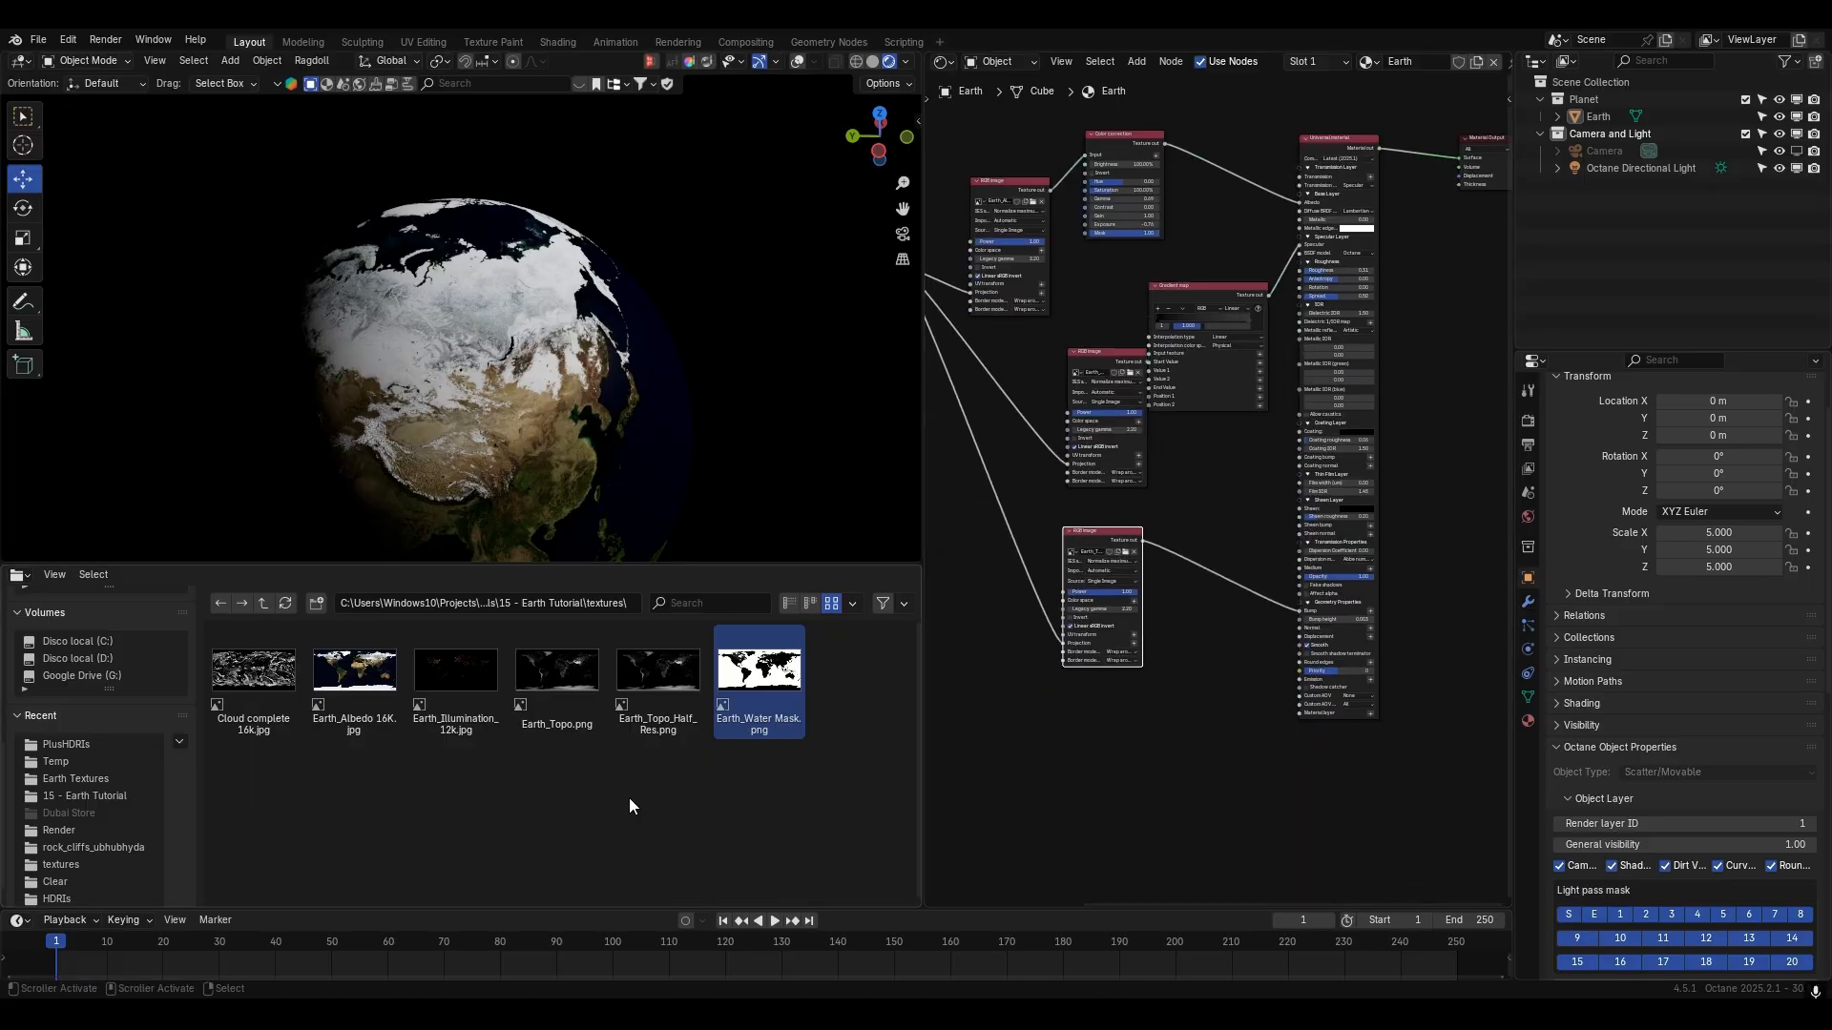
- Add the Earth_Illumination 12k image below the Earth_Topo image and move the Spherical Projection and its transformation node lower
drag(469, 729, 1044, 736)
middle_drag(1061, 706, 1208, 541)
drag(997, 125, 1004, 199)
middle_drag(1004, 203, 1230, 223)
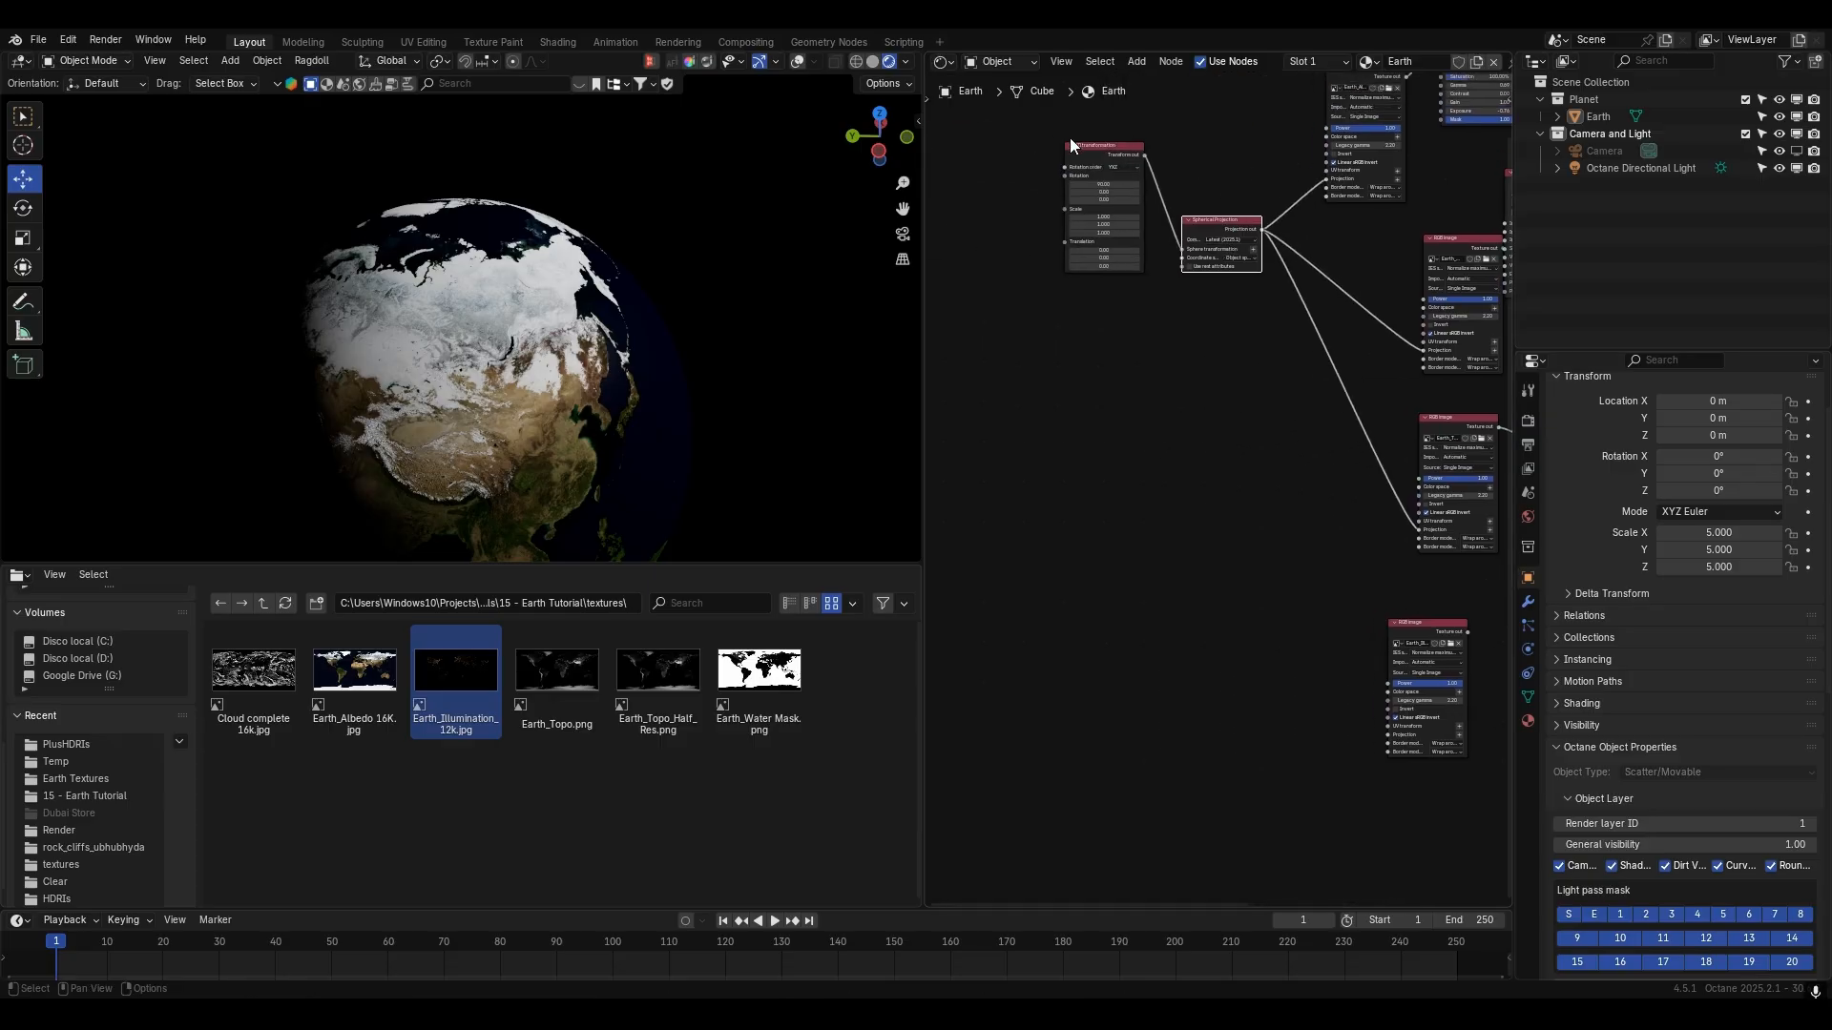
drag(1073, 143, 1021, 315)
drag(1220, 222, 1167, 427)
- Connect the Spherical Projection to the Earth_Illumination image's Projection input and align that image node under the others
middle_drag(1277, 513, 1129, 455)
scroll(1129, 455, up, 3)
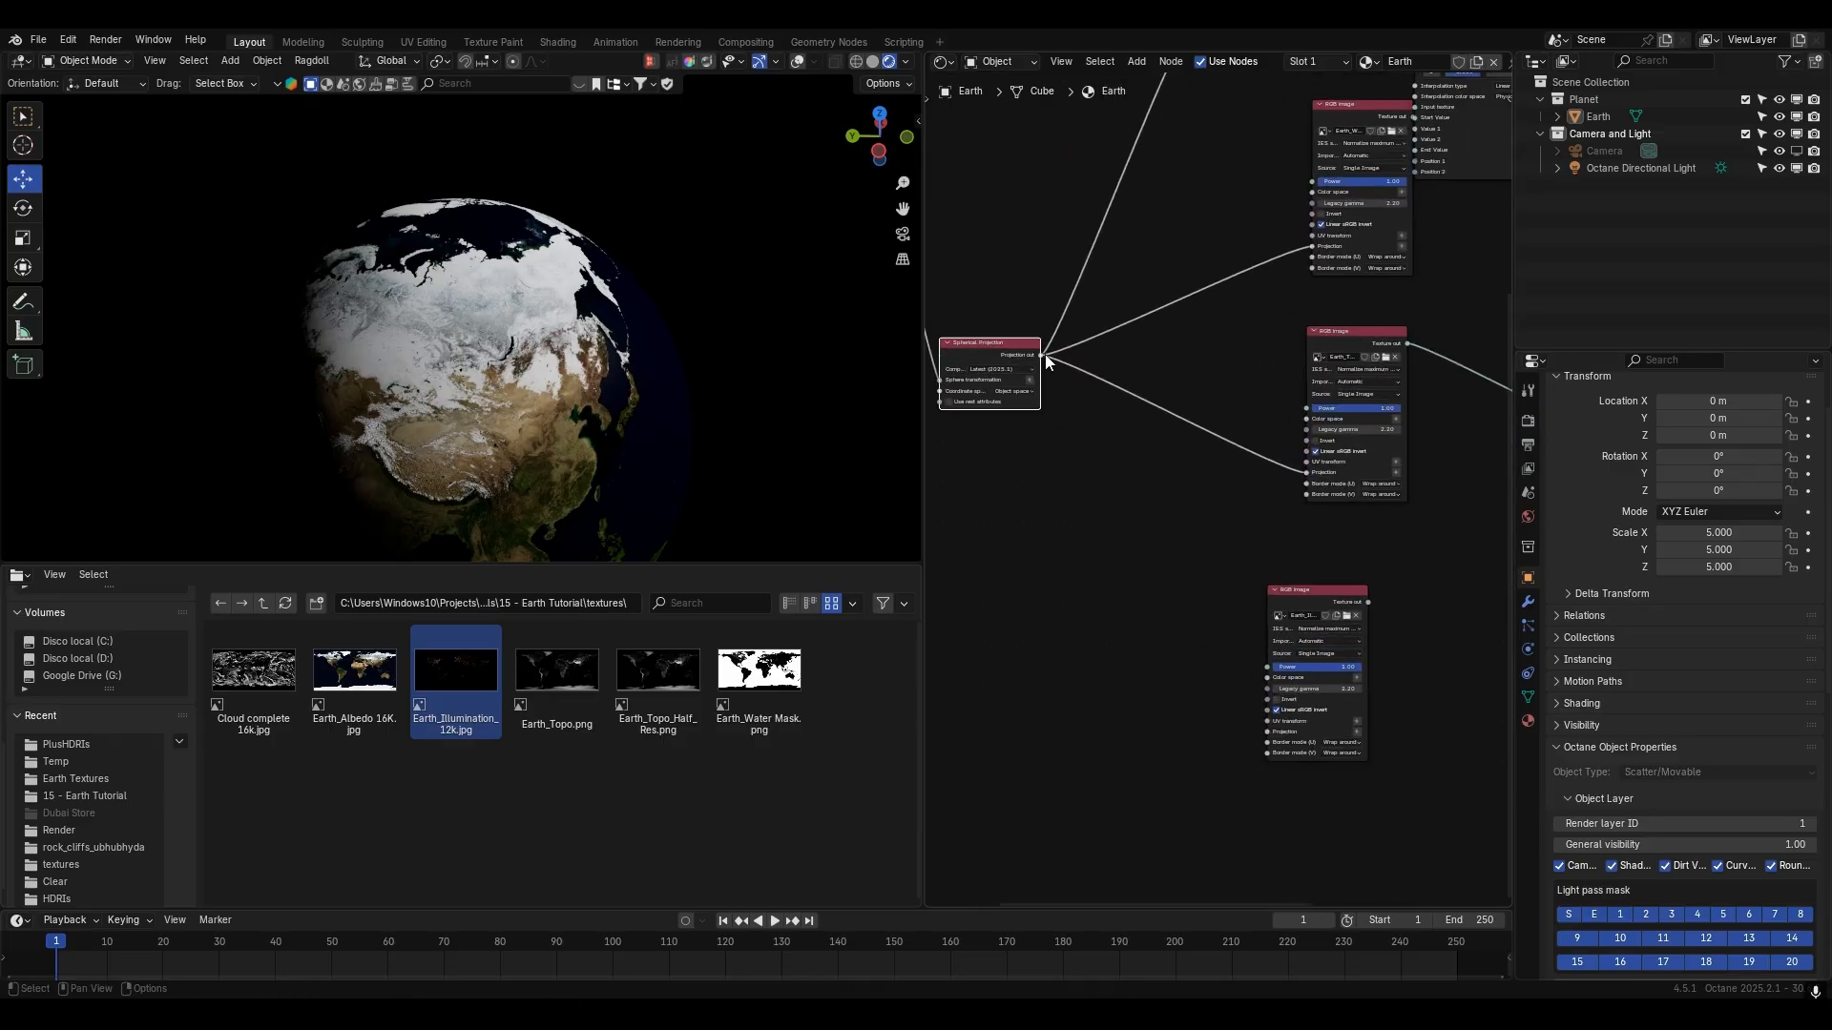
drag(1044, 353, 1265, 731)
middle_drag(1265, 731, 1132, 776)
drag(1191, 616, 1231, 607)
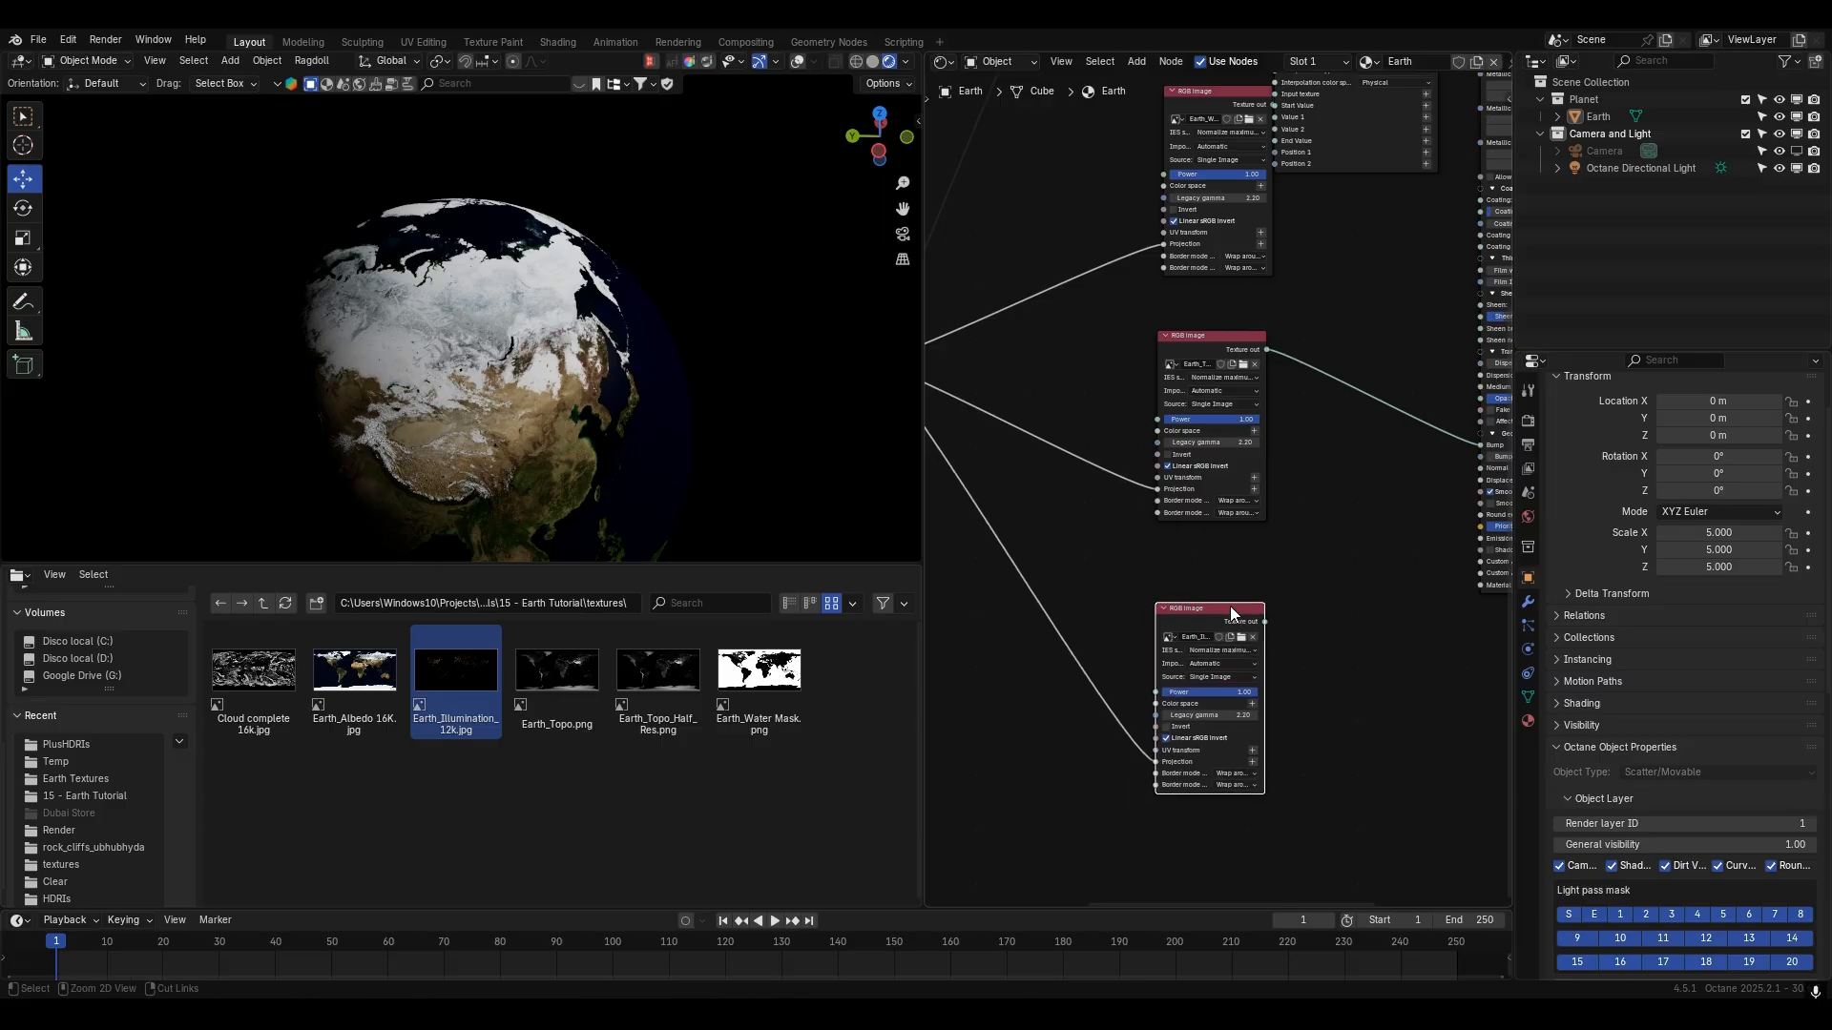
- Preview the Earth_Illumination image on the globe and examine the city lights over North America
ctrl+shift+click(1229, 605)
middle_drag(820, 372, 590, 329)
scroll(635, 321, up, 4)
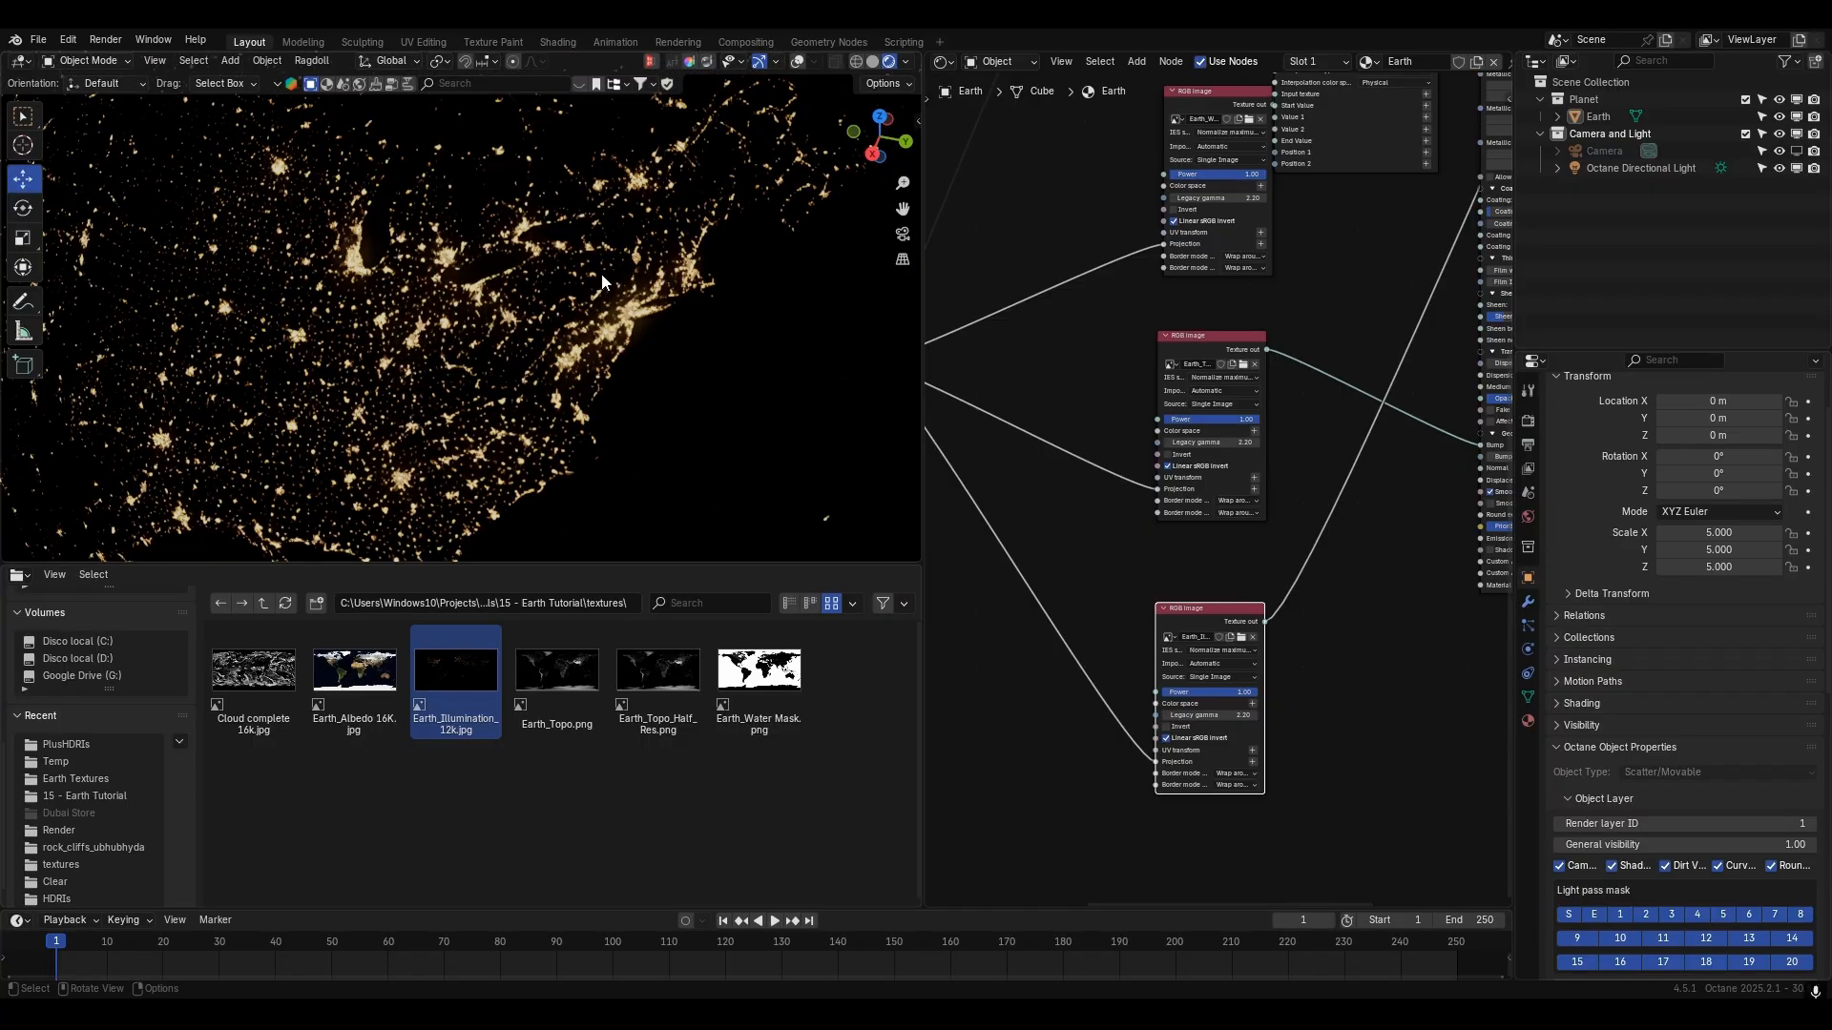
scroll(1279, 444, up, 1)
- Restore the Universal material as the output and bring its Emission input into reach
middle_drag(1248, 319, 1185, 547)
scroll(1185, 548, down, 1)
middle_drag(1331, 462, 1076, 624)
ctrl+shift+click(1231, 245)
scroll(1244, 574, up, 1)
middle_drag(1209, 899, 1232, 559)
scroll(1244, 567, down, 1)
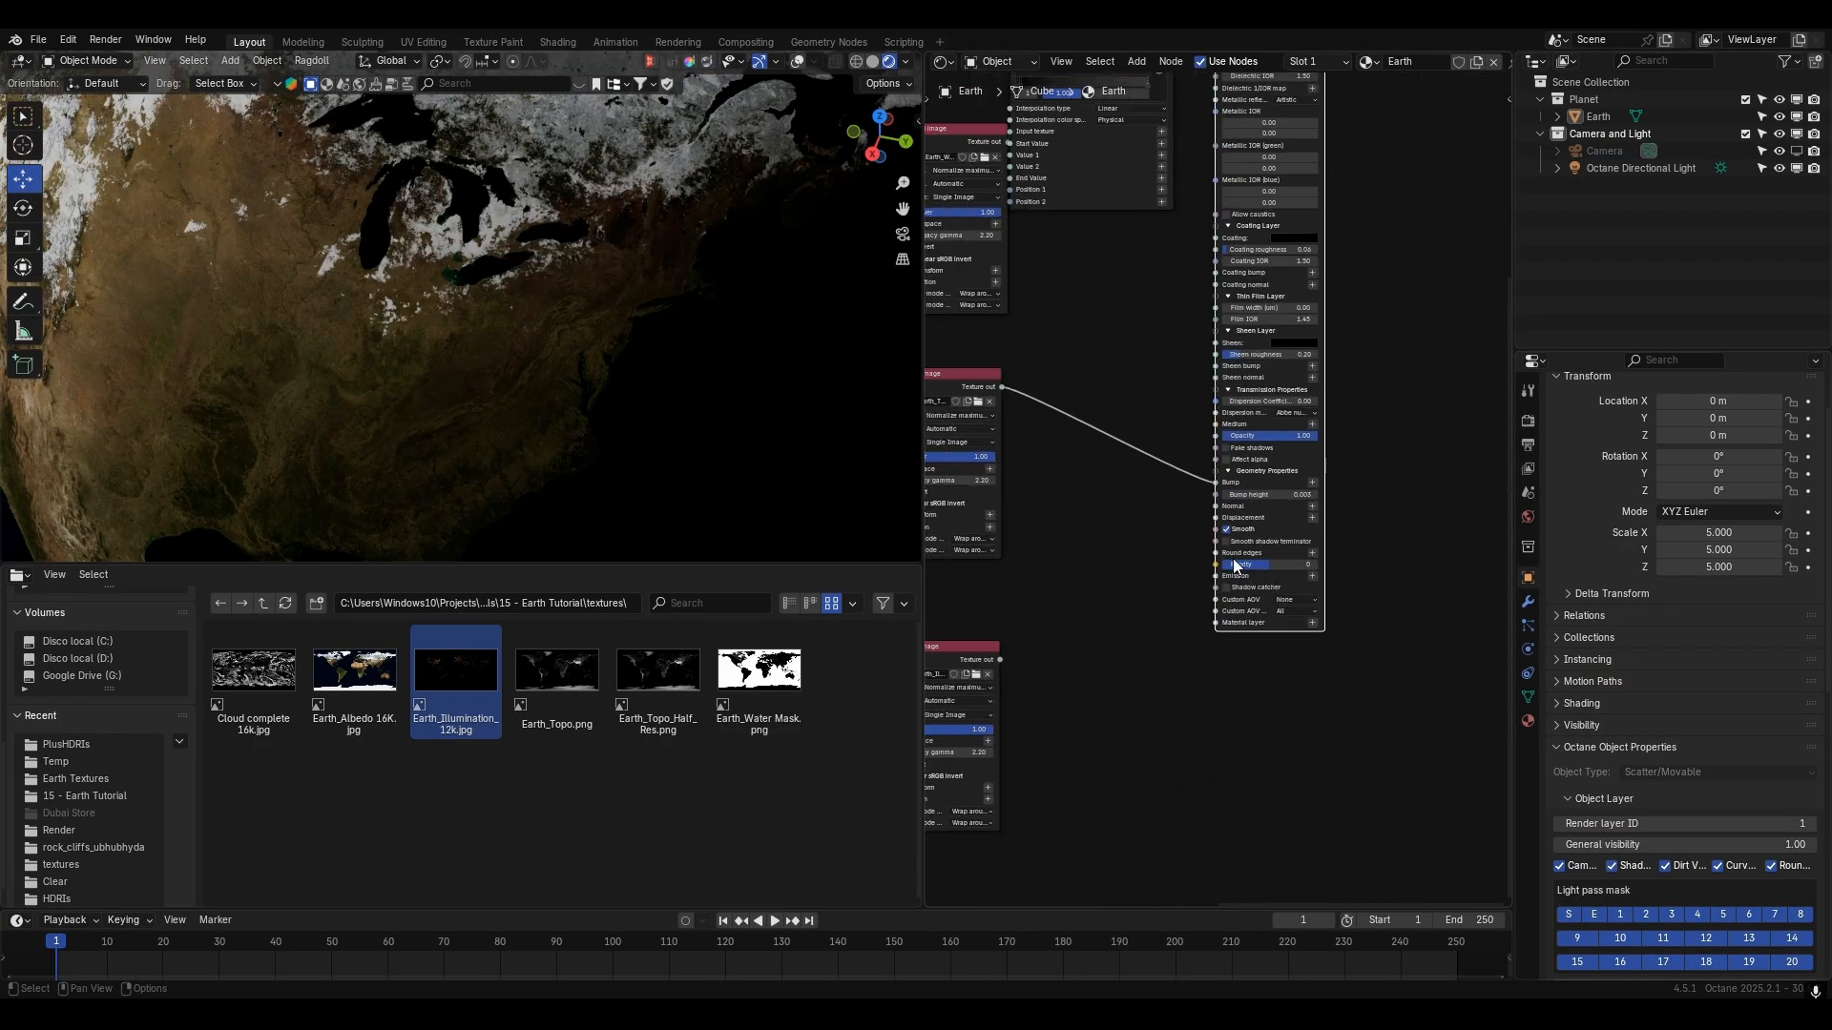
- Add a Texture emission node to the Universal material's Emission input and place it below the material
scroll(1305, 595, up, 4)
click(1347, 612)
mouse_move(1279, 640)
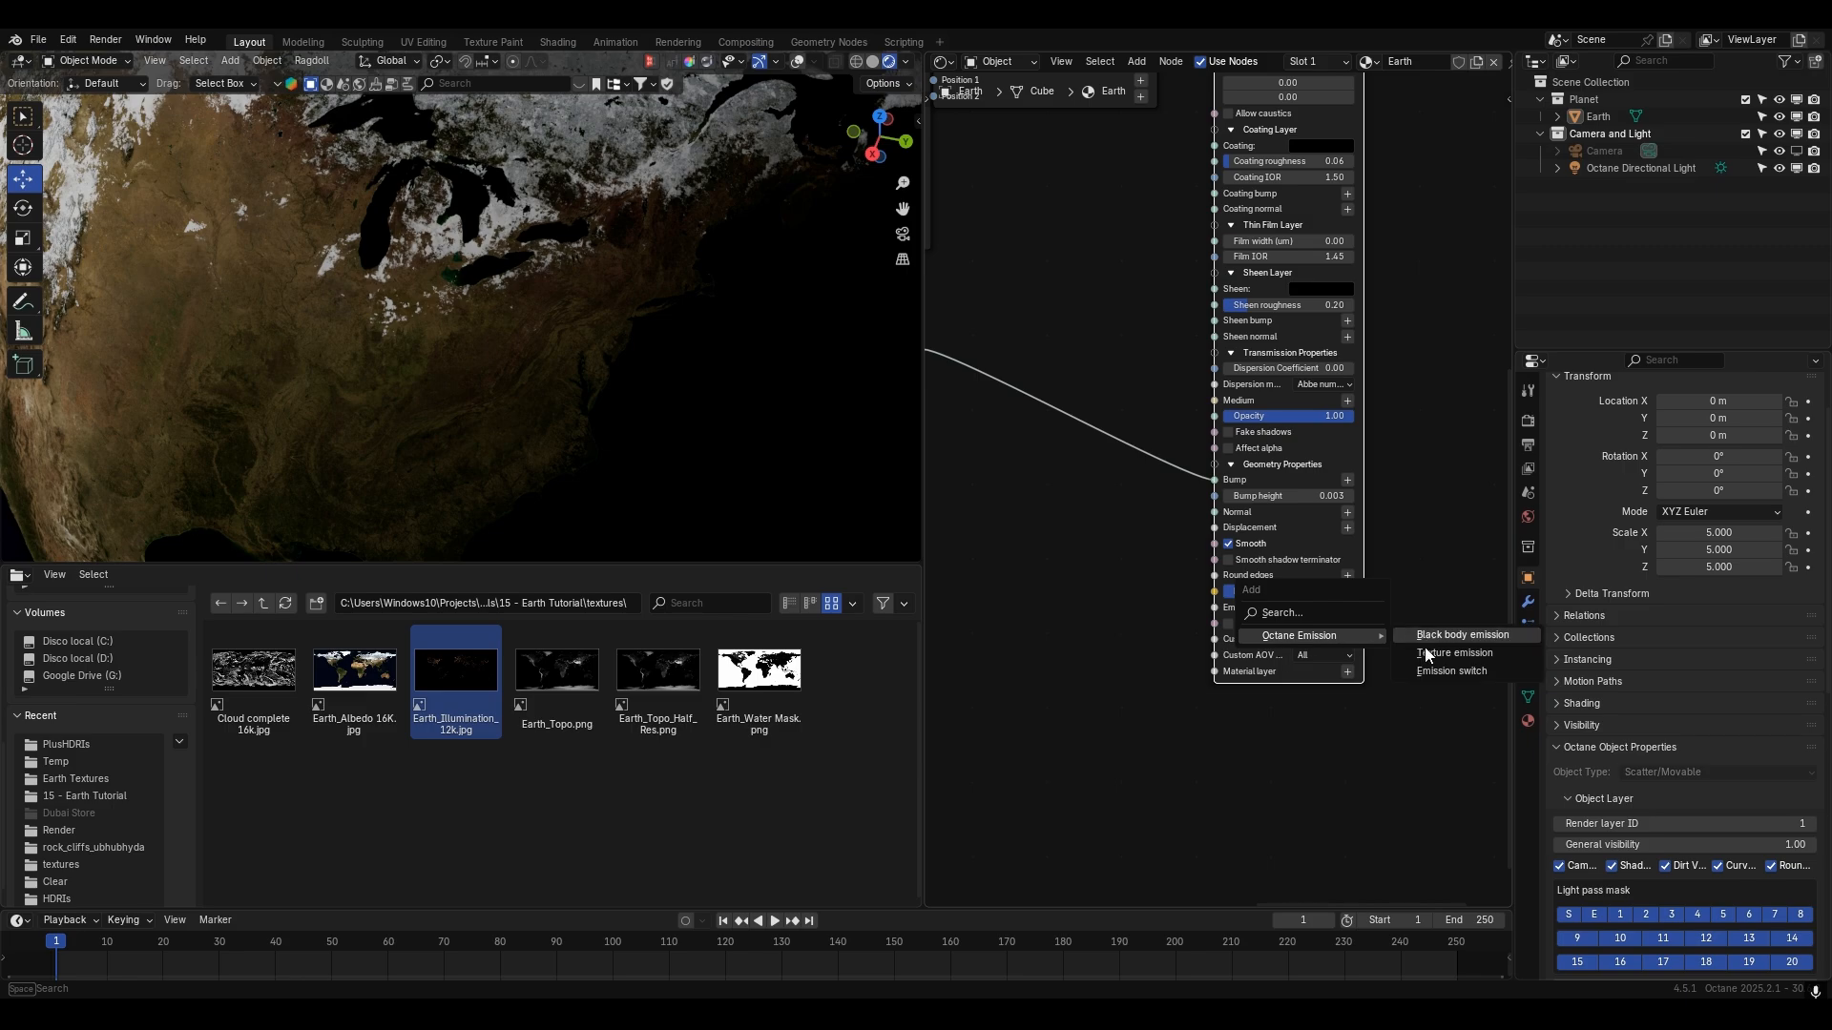
click(1425, 652)
key(g)
click(1411, 743)
- Connect the Earth_Illumination image to the Texture emission's Texture input and inspect the glowing city lights
middle_drag(1284, 620, 1391, 396)
drag(1029, 499, 1115, 517)
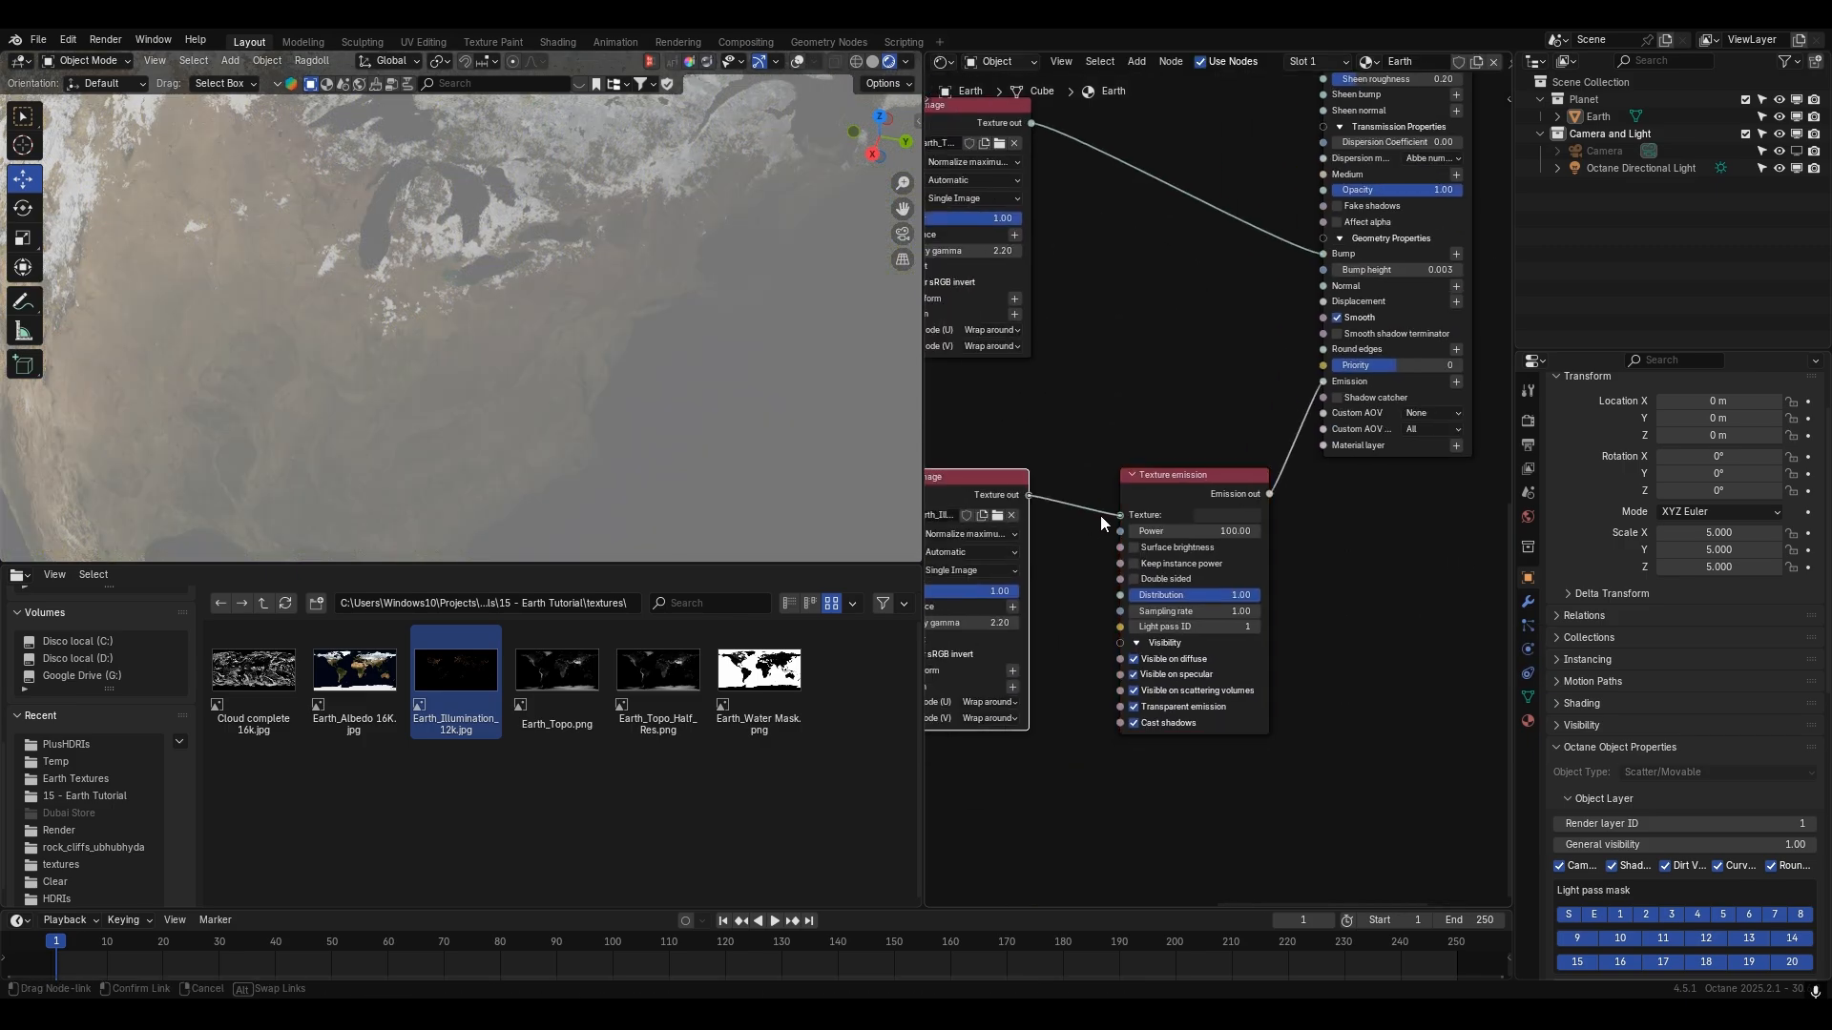
middle_drag(1101, 515, 1202, 526)
middle_drag(549, 345, 522, 475)
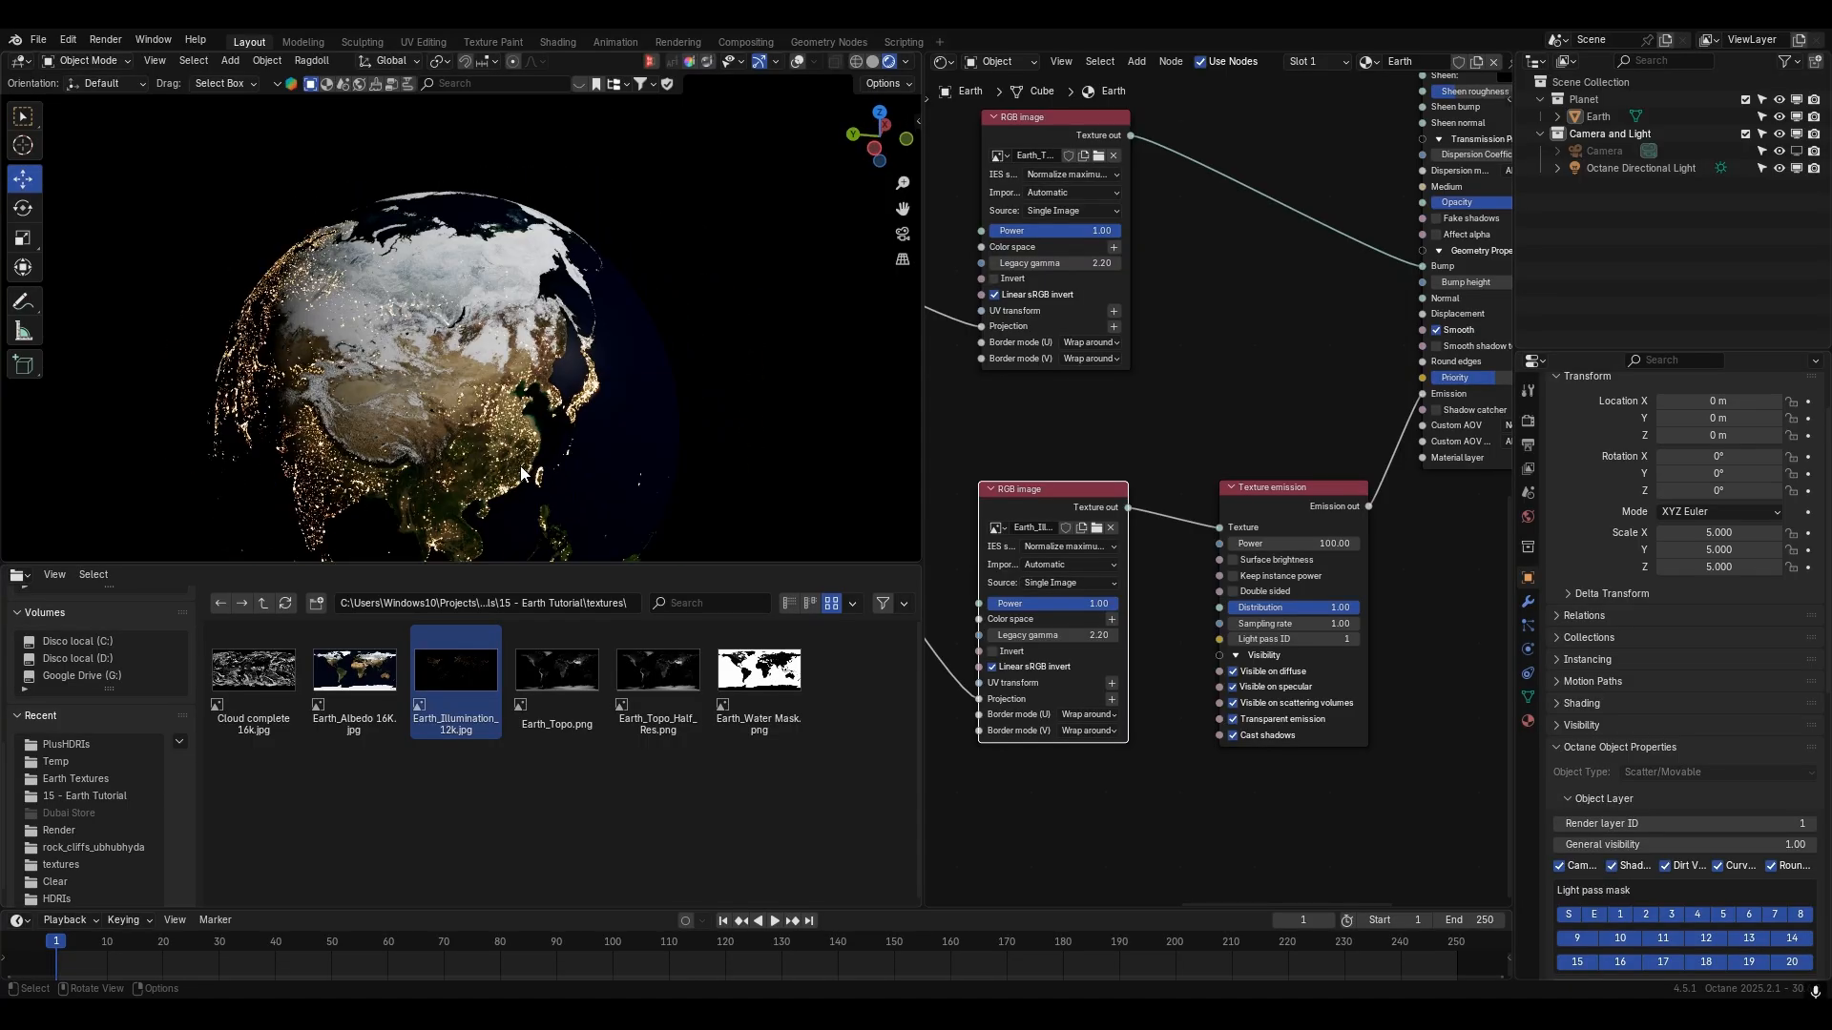
- Nudge the Texture emission node, examine the city lights on the night side, and make the 3D viewport taller
drag(1257, 500, 1248, 500)
mouse_move(496, 340)
middle_down()
mouse_move(661, 332)
mouse_move(627, 310)
mouse_move(488, 325)
middle_up()
scroll(662, 333, down, 2)
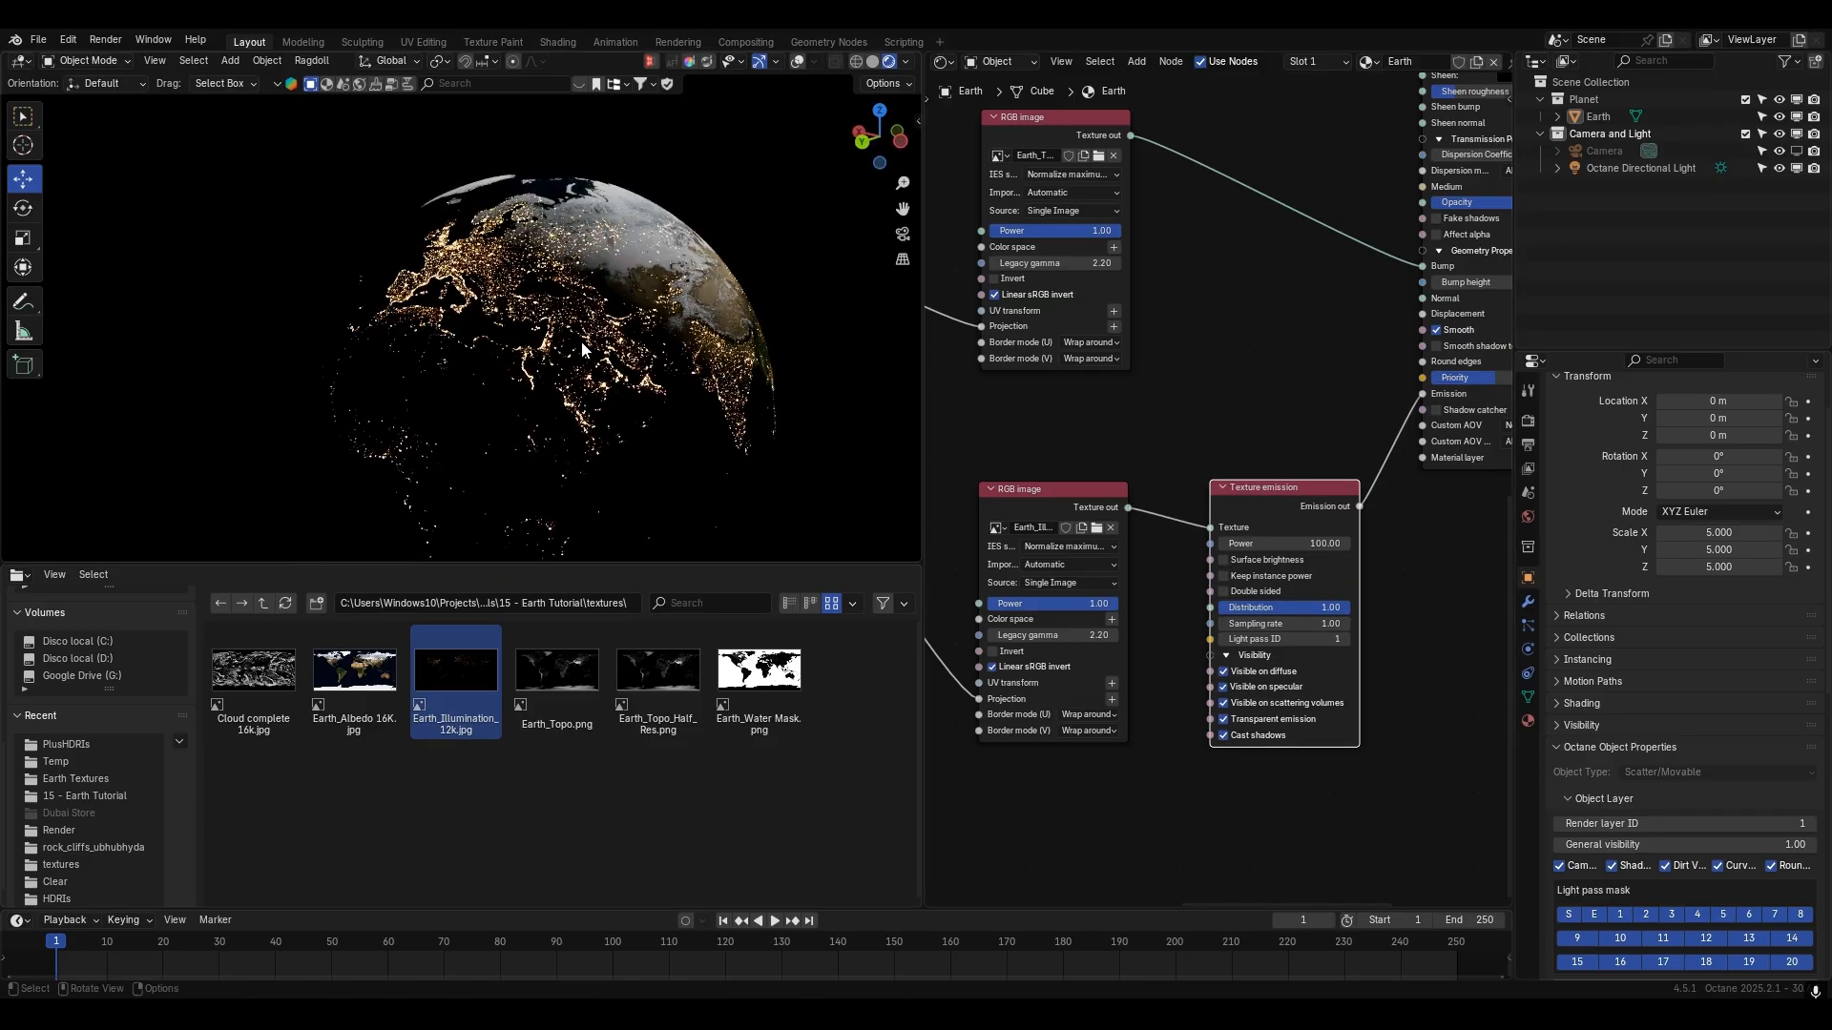
drag(662, 563, 672, 646)
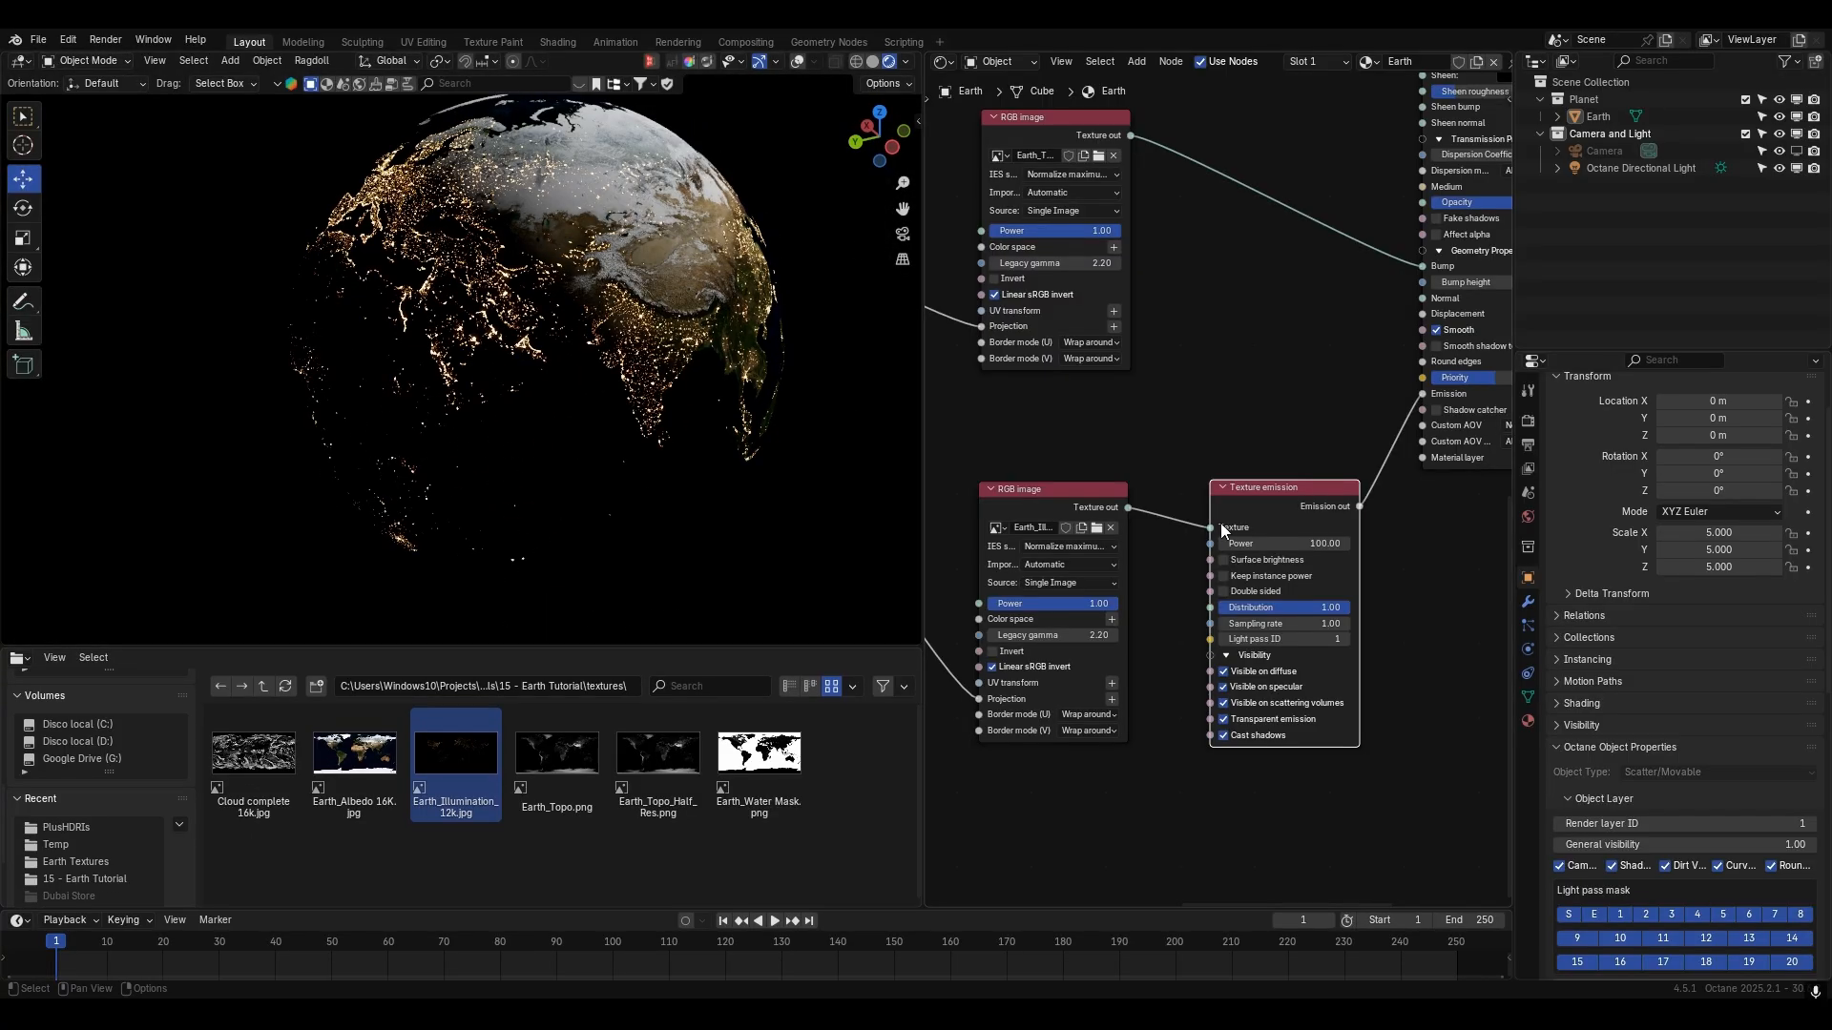
- Toggle the viewport overlays on and off and look at the whole globe from another angle
scroll(1221, 522, down, 3)
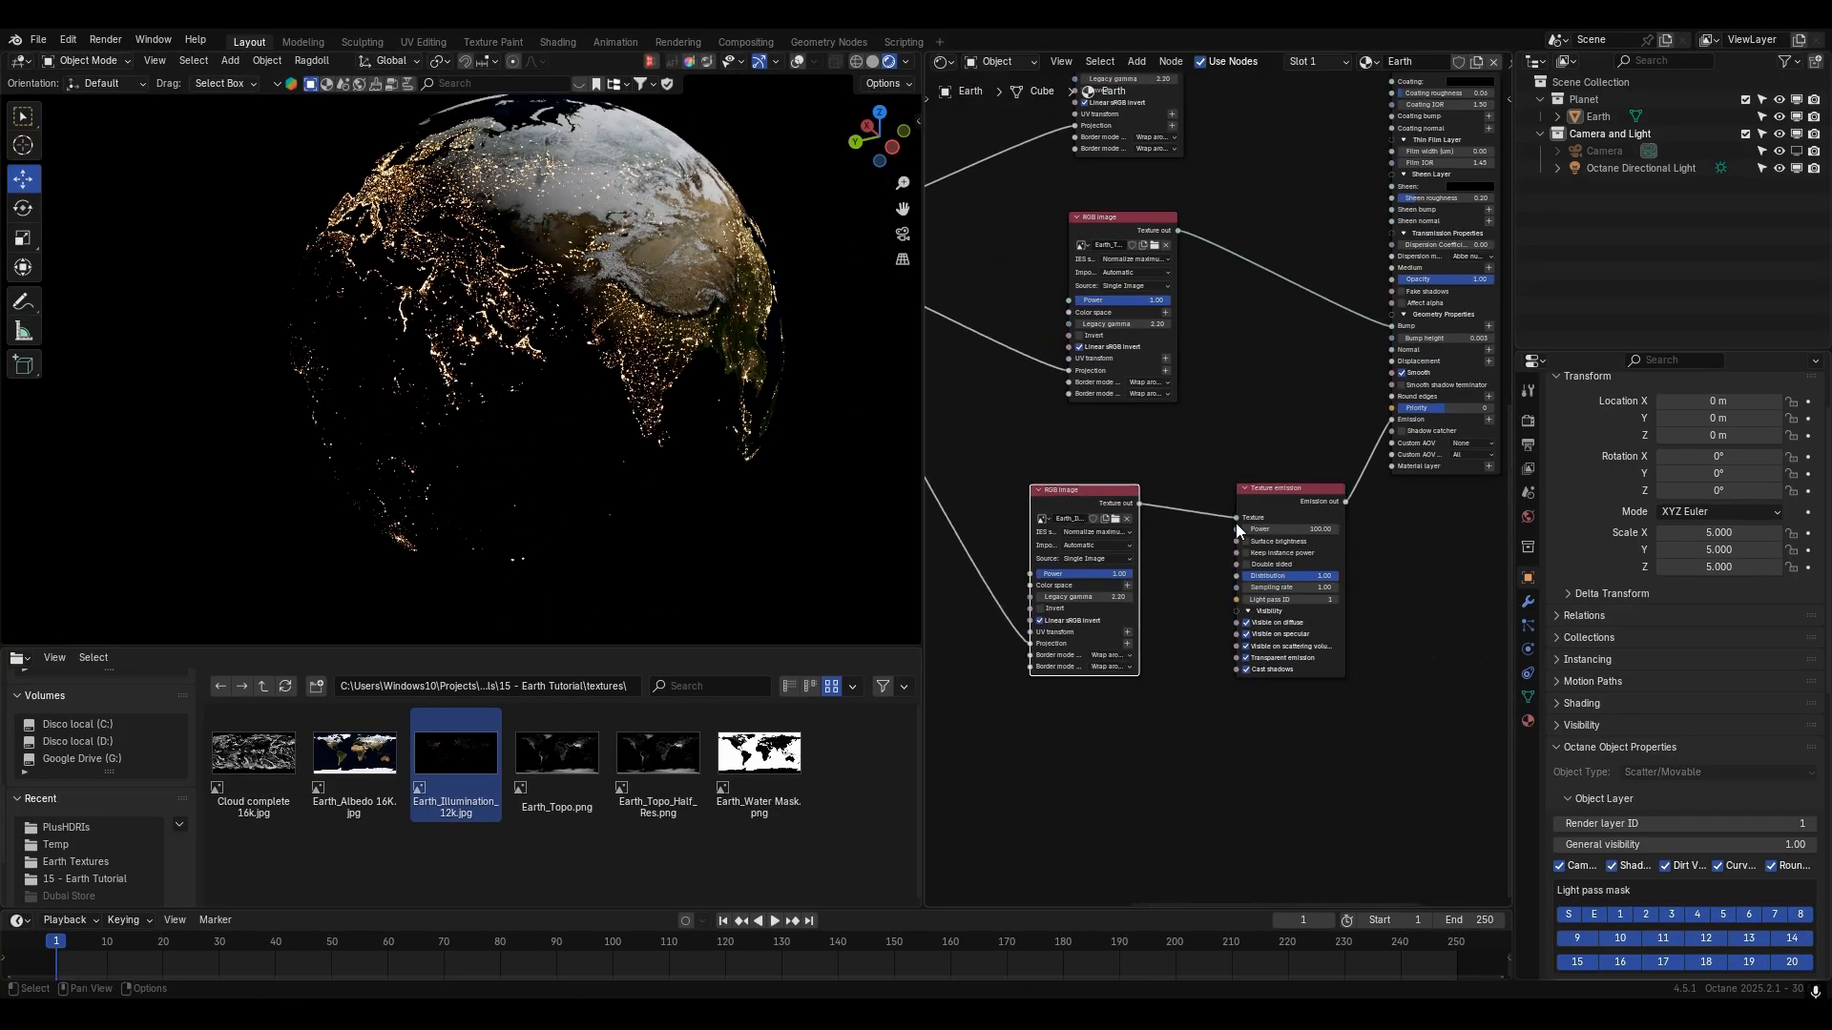
scroll(782, 393, down, 3)
click(797, 62)
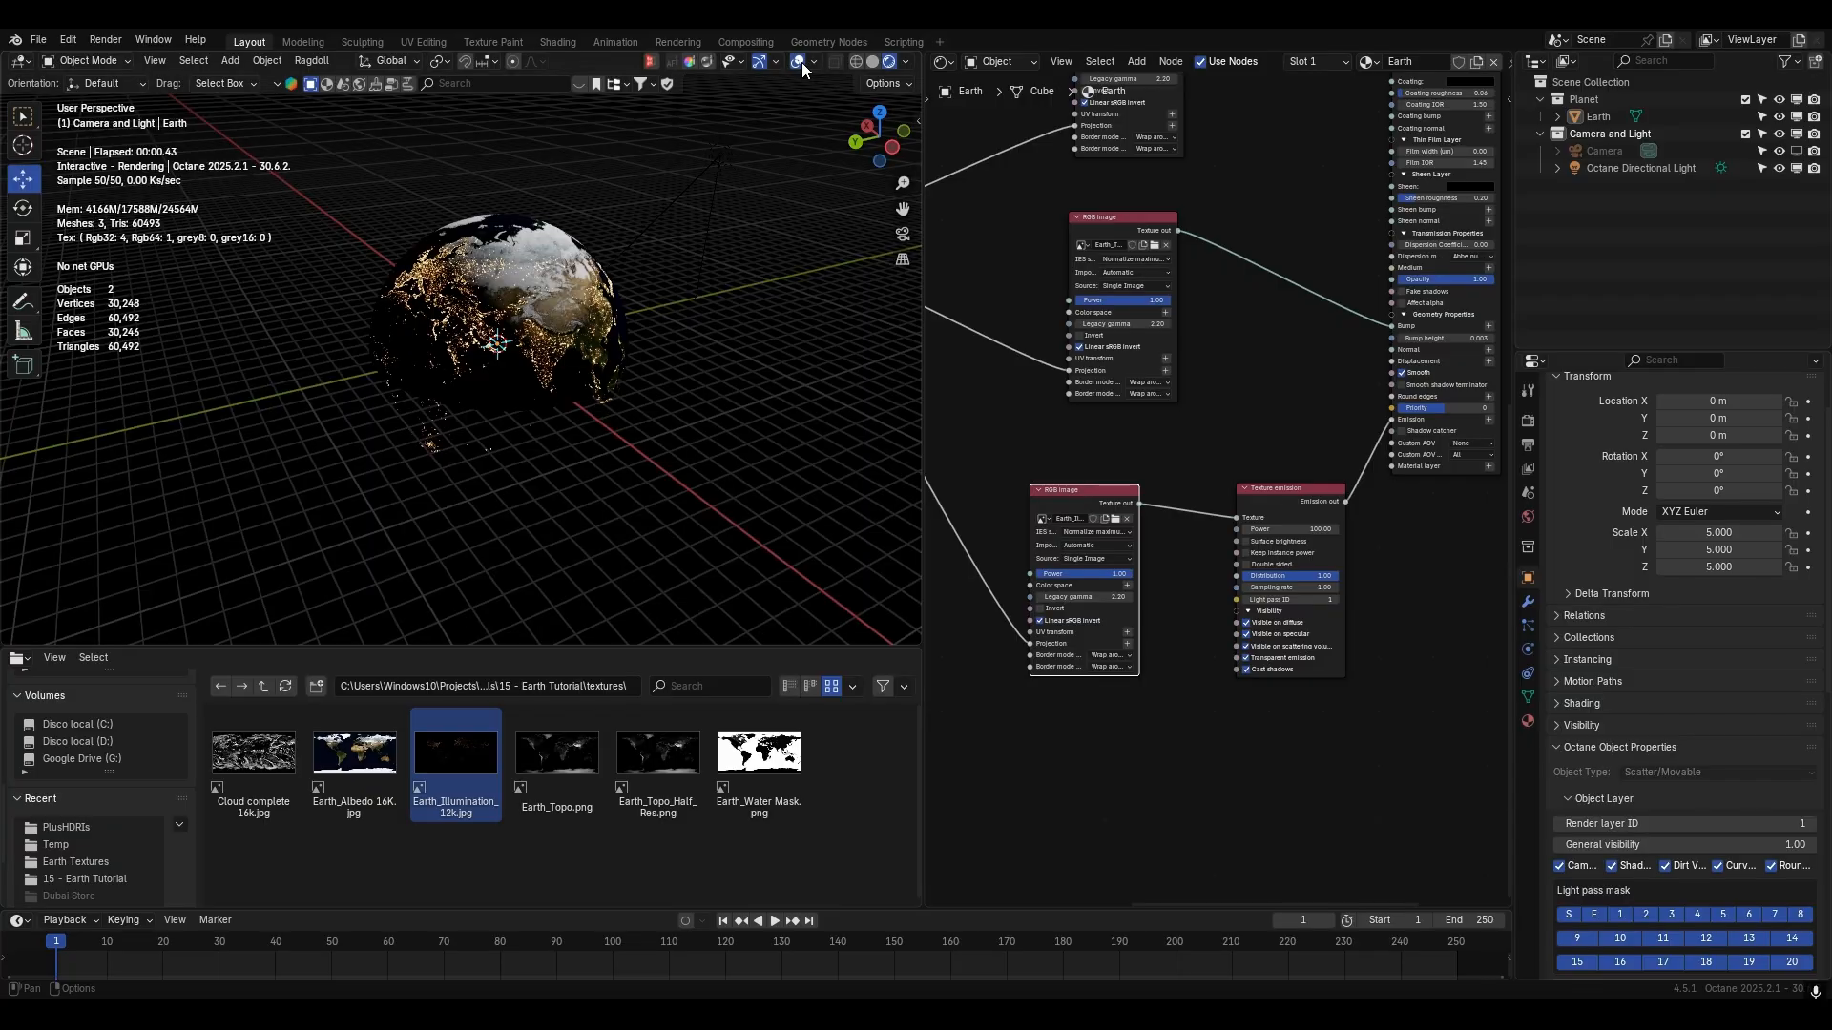
click(798, 61)
middle_drag(746, 288, 805, 99)
- Add a Falloff map node below the Earth_Illumination image and widen it
middle_drag(1080, 528, 1153, 422)
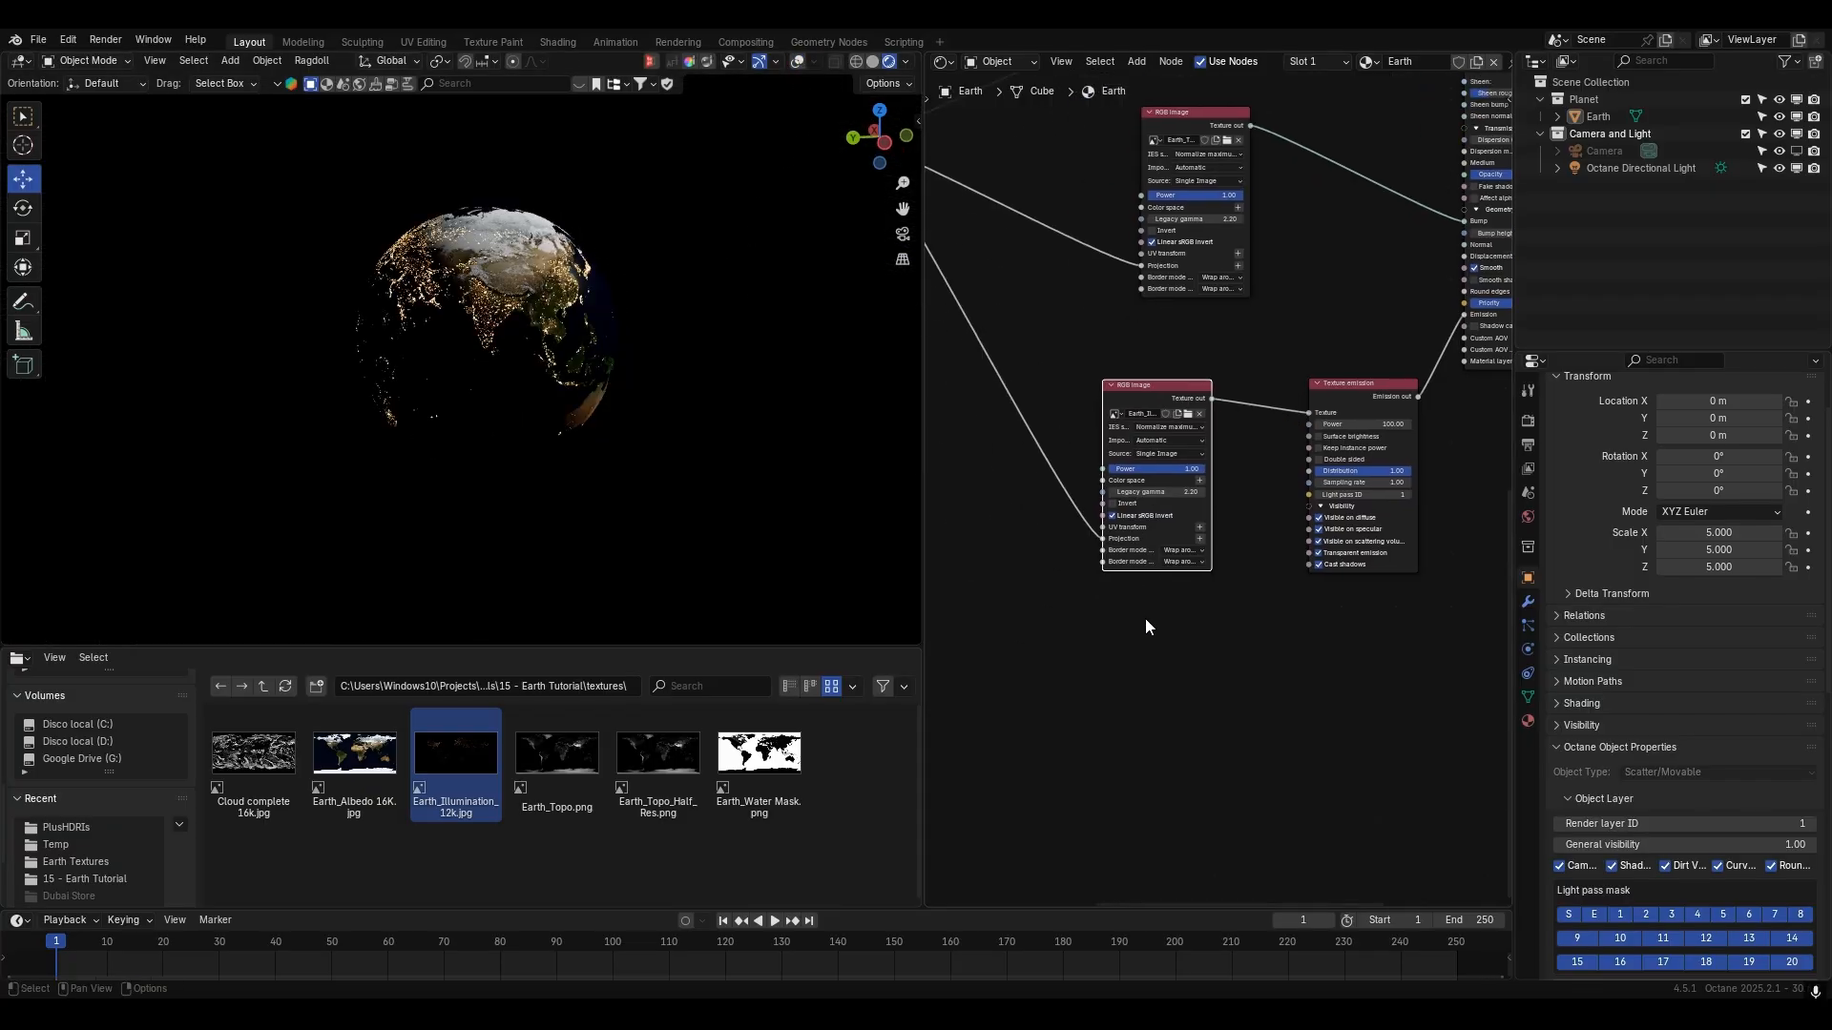
key(shift+a)
text(falloff)
key(Return)
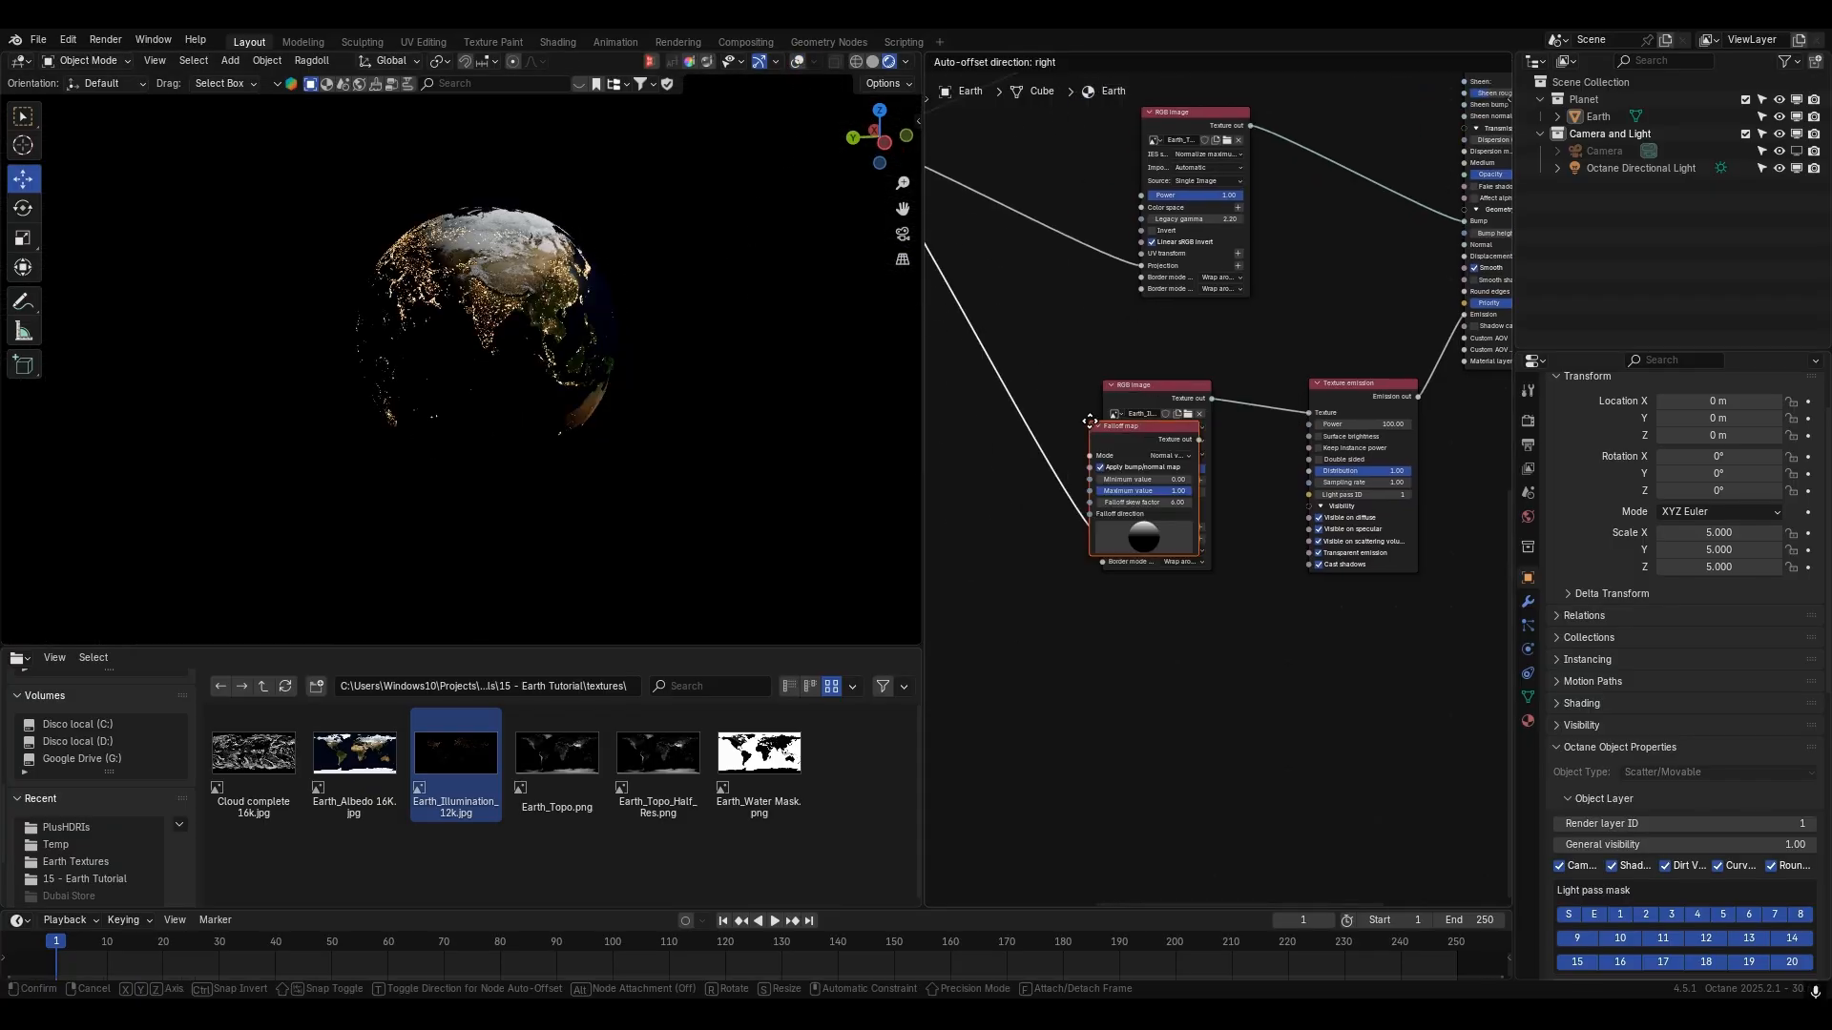
click(1092, 594)
scroll(1152, 657, up, 2)
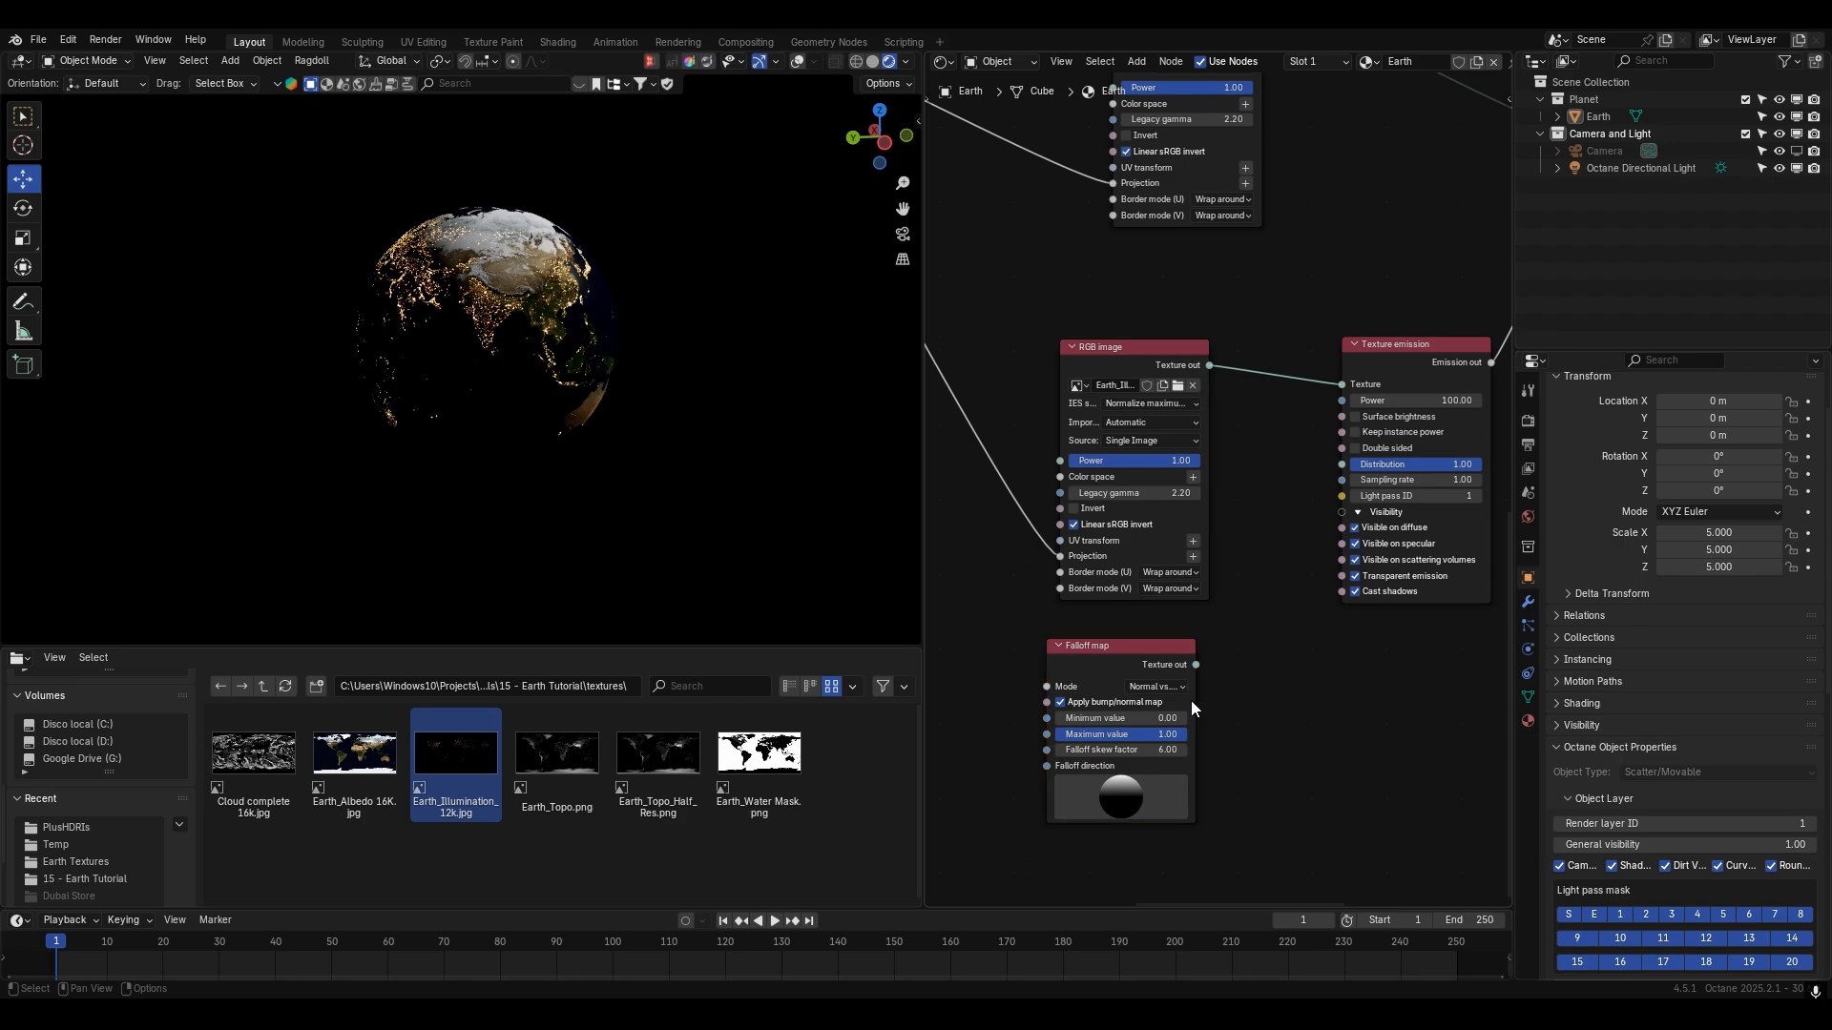
drag(1195, 700, 1314, 700)
- Set the Falloff map's mode to Normal vs. vector 180deg and preview the falloff on the globe
click(1258, 687)
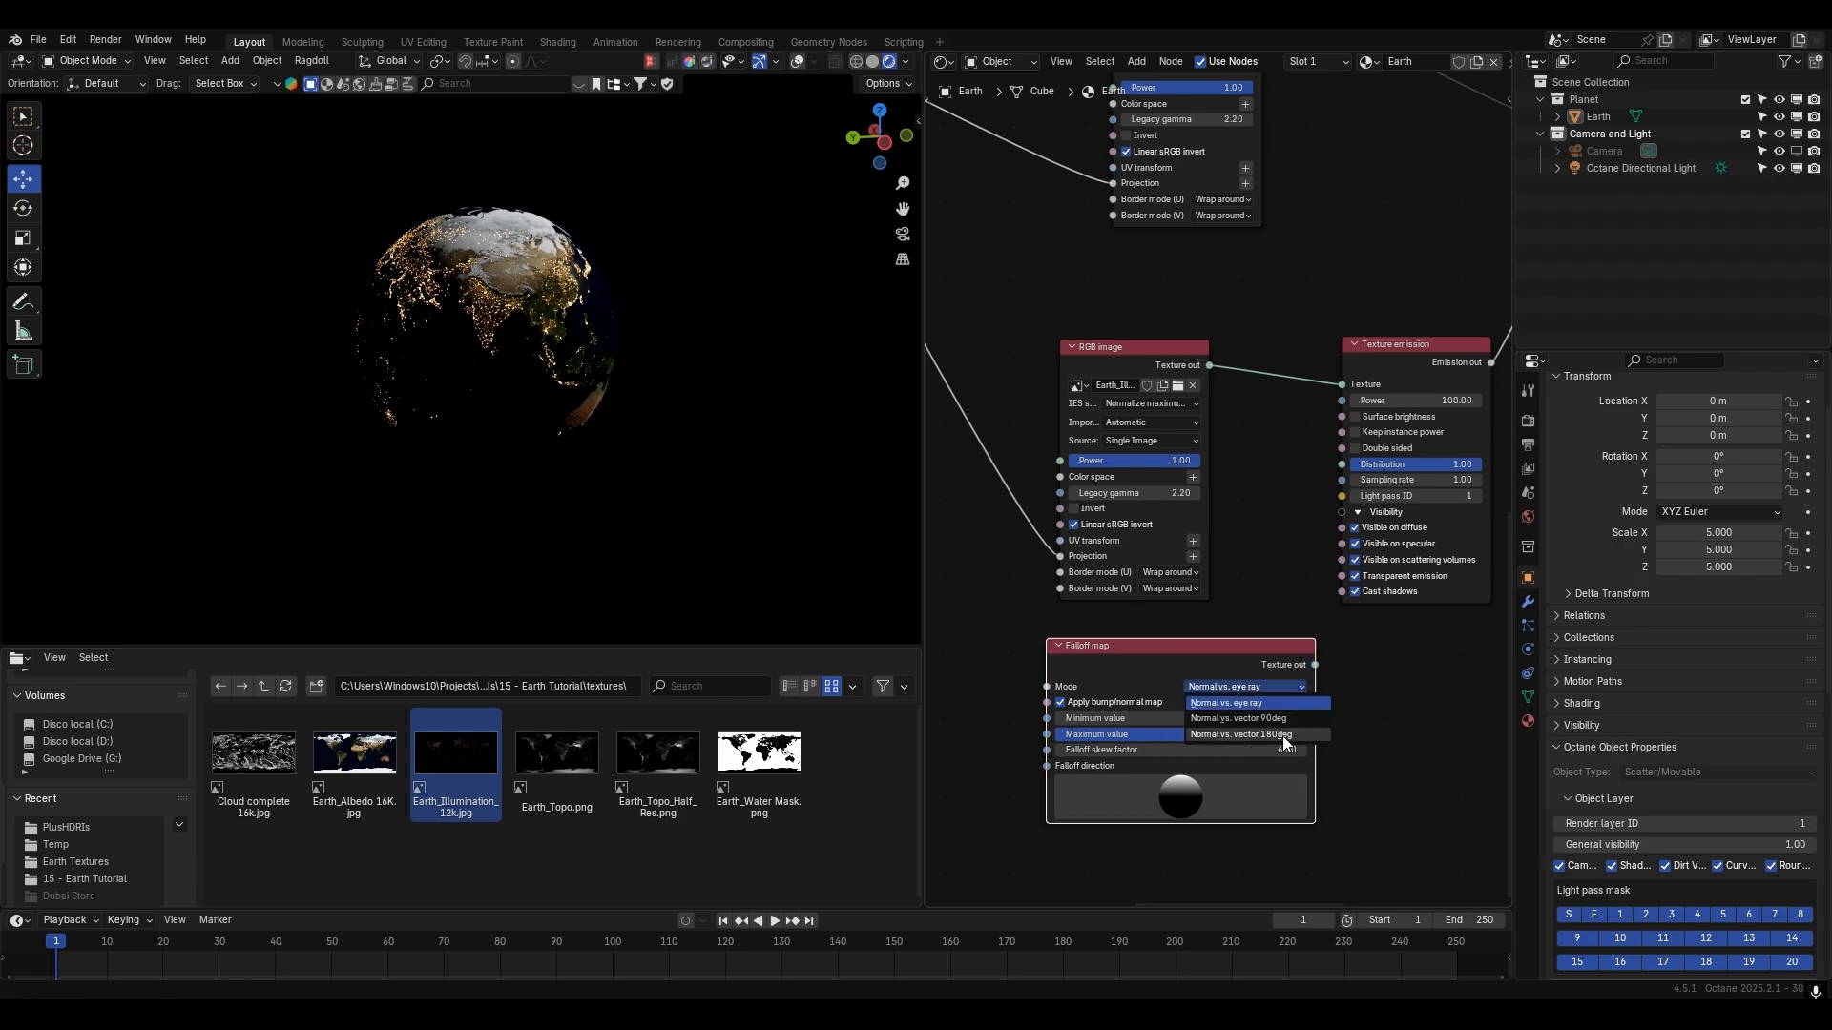
click(1282, 736)
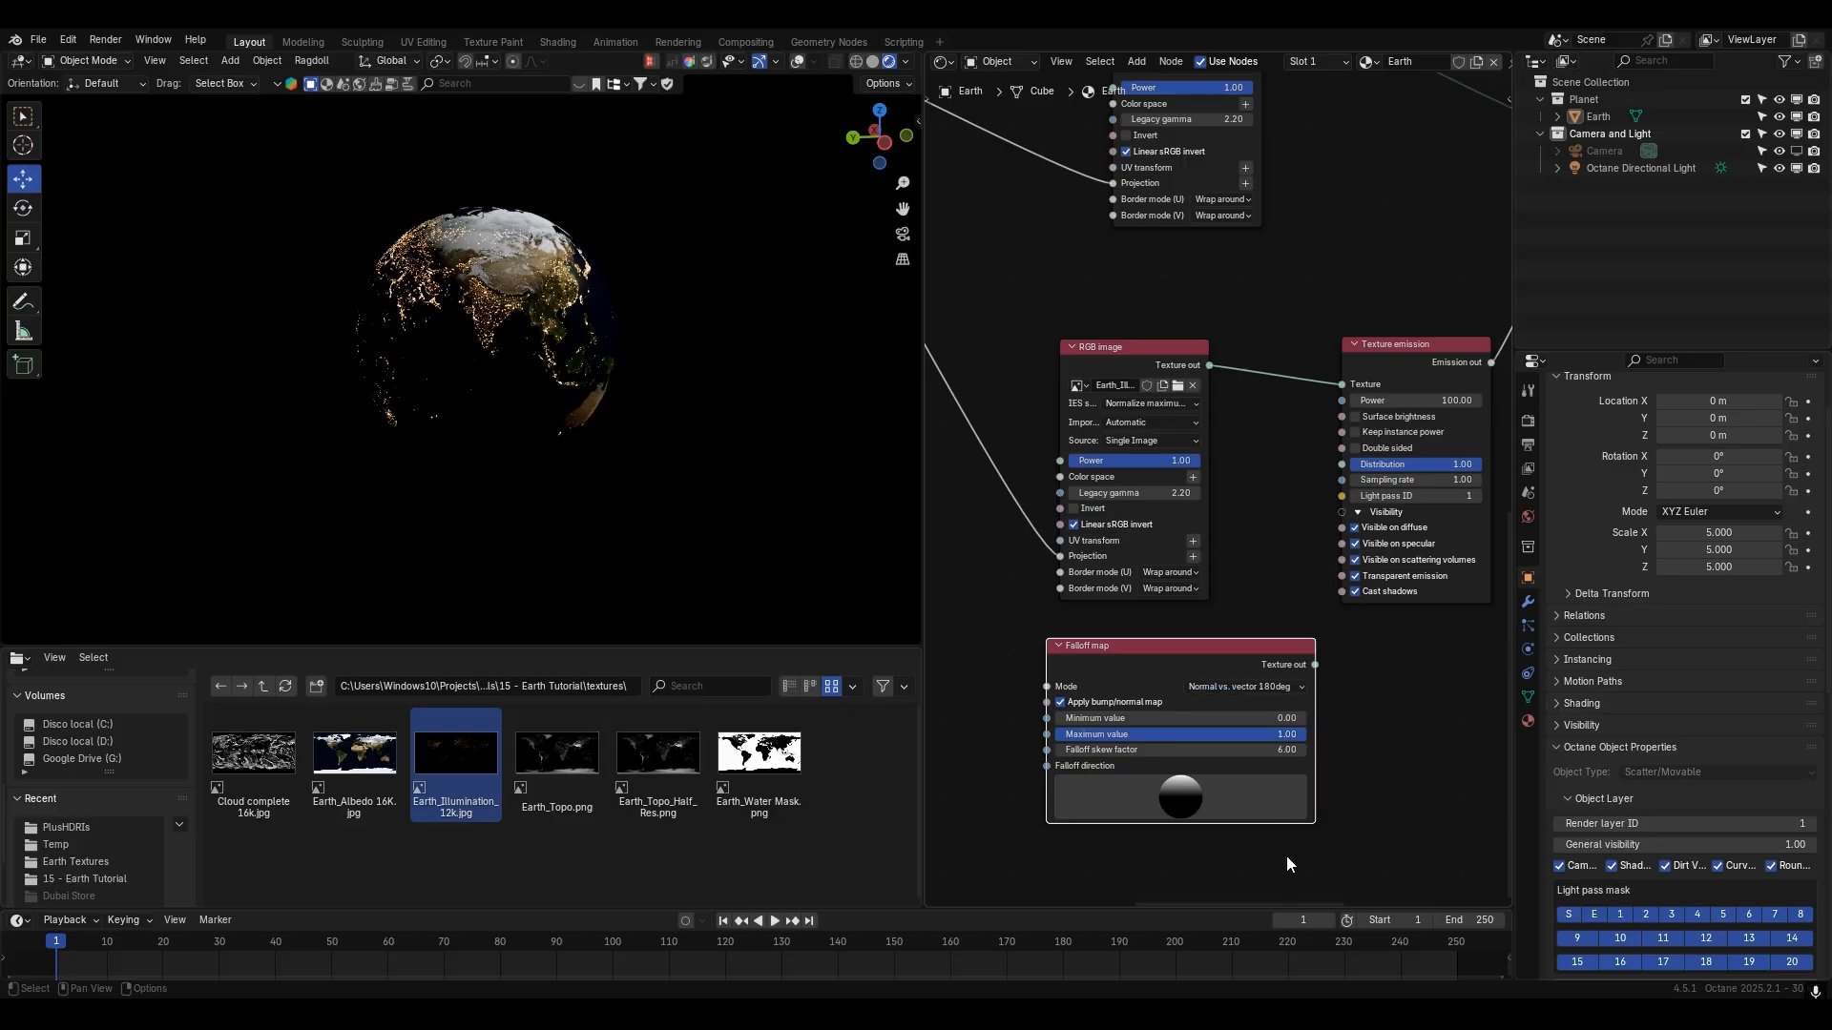
scroll(1169, 712, down, 4)
middle_drag(1164, 711, 1345, 683)
middle_drag(1220, 592, 1116, 570)
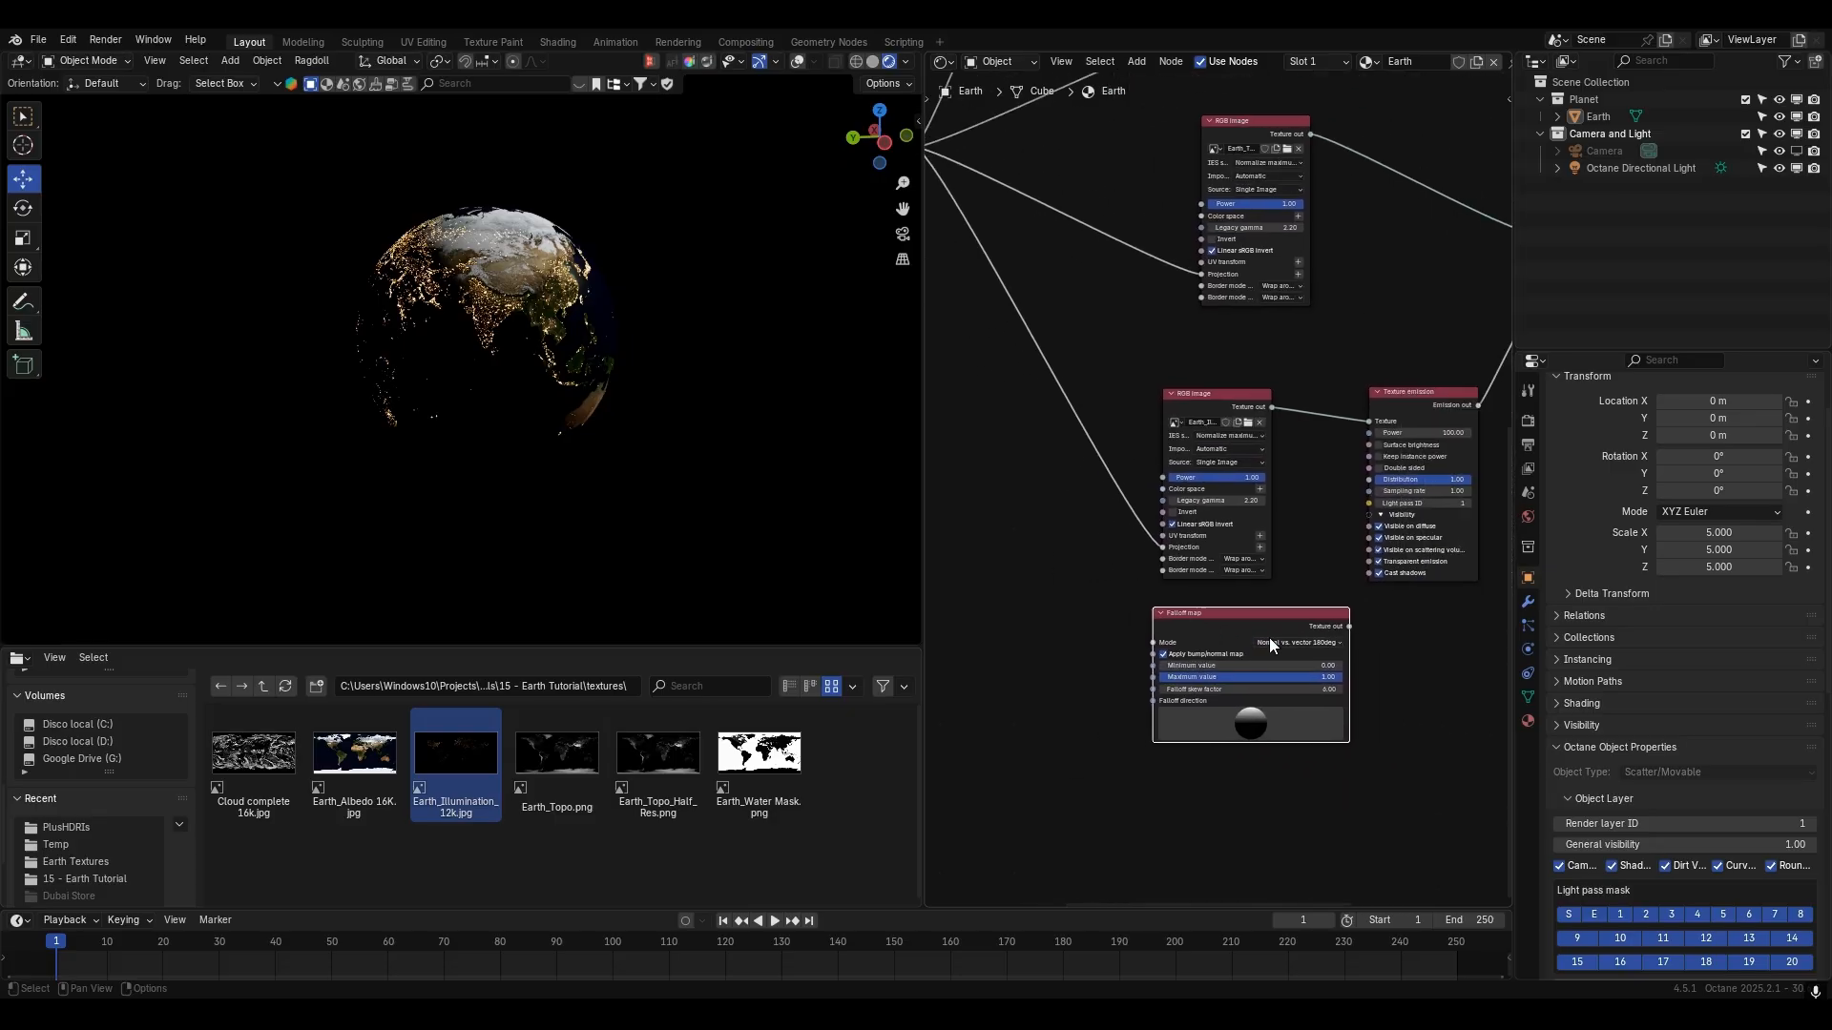
middle_drag(1269, 637, 1164, 619)
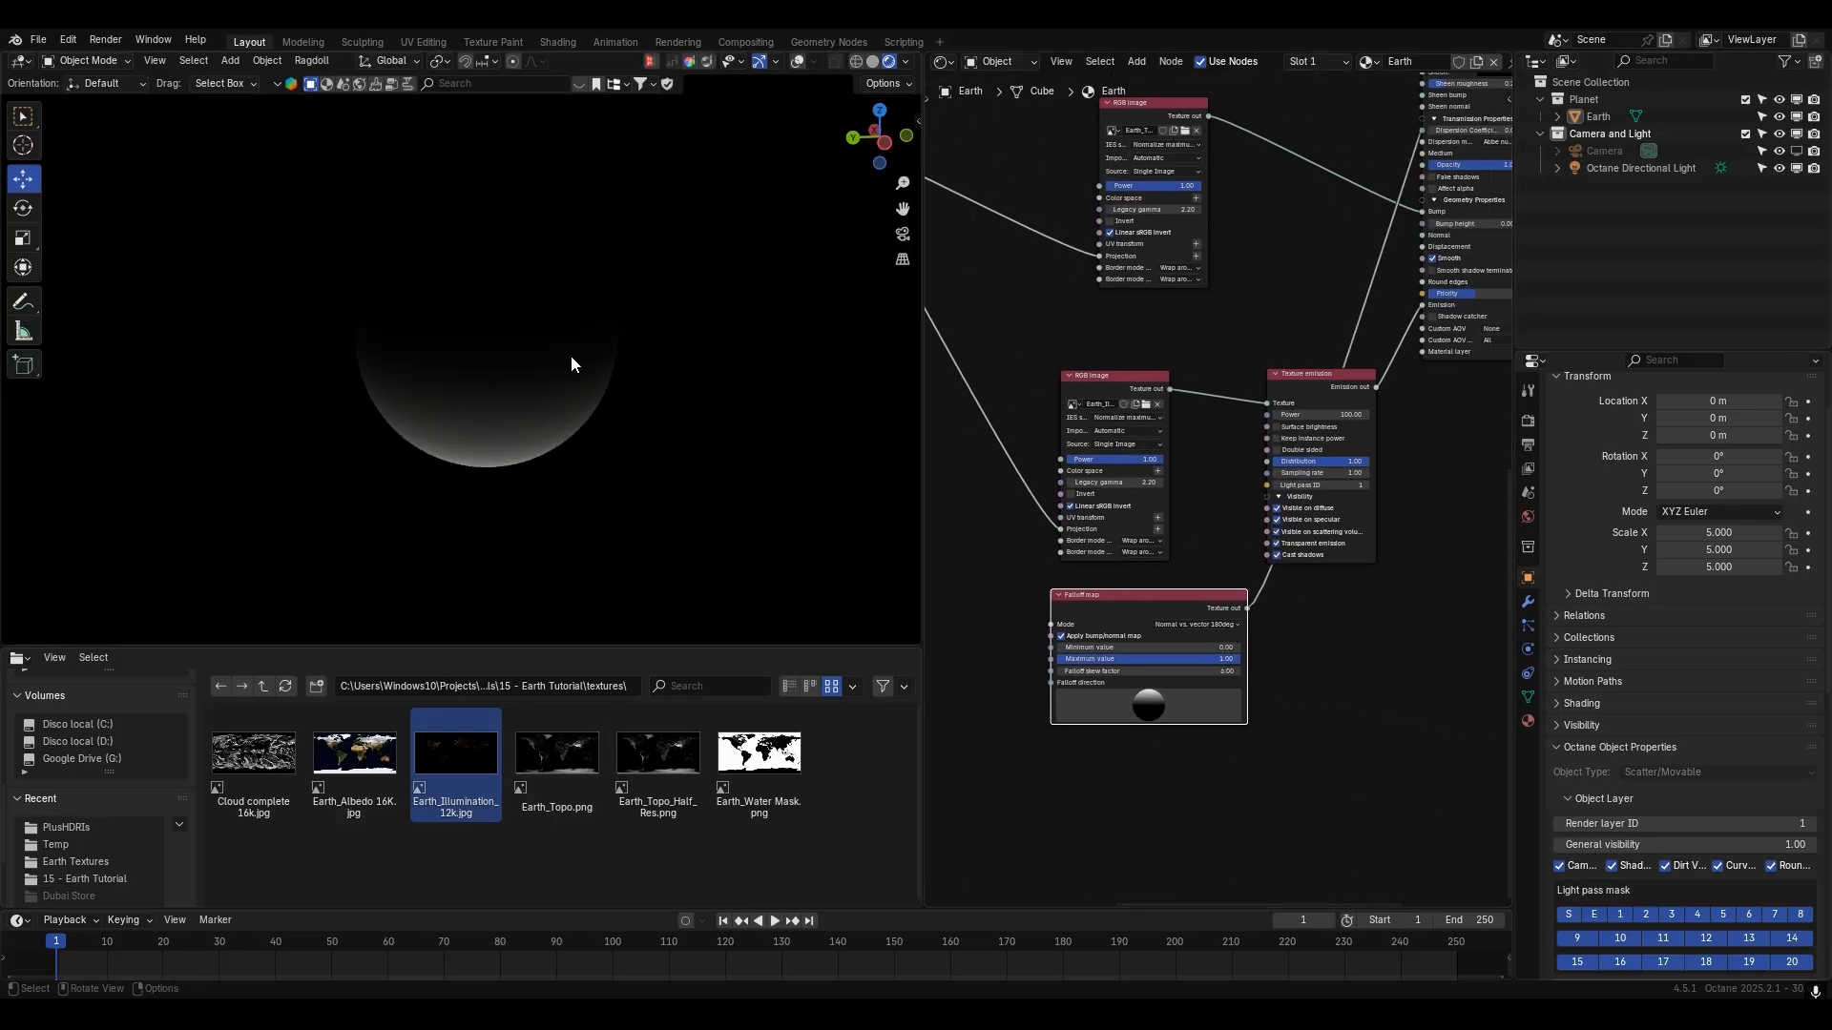
- View the falloff gradient on the globe from another angle and move the Texture emission and Earth_Illumination image nodes slightly up
middle_drag(570, 357, 575, 300)
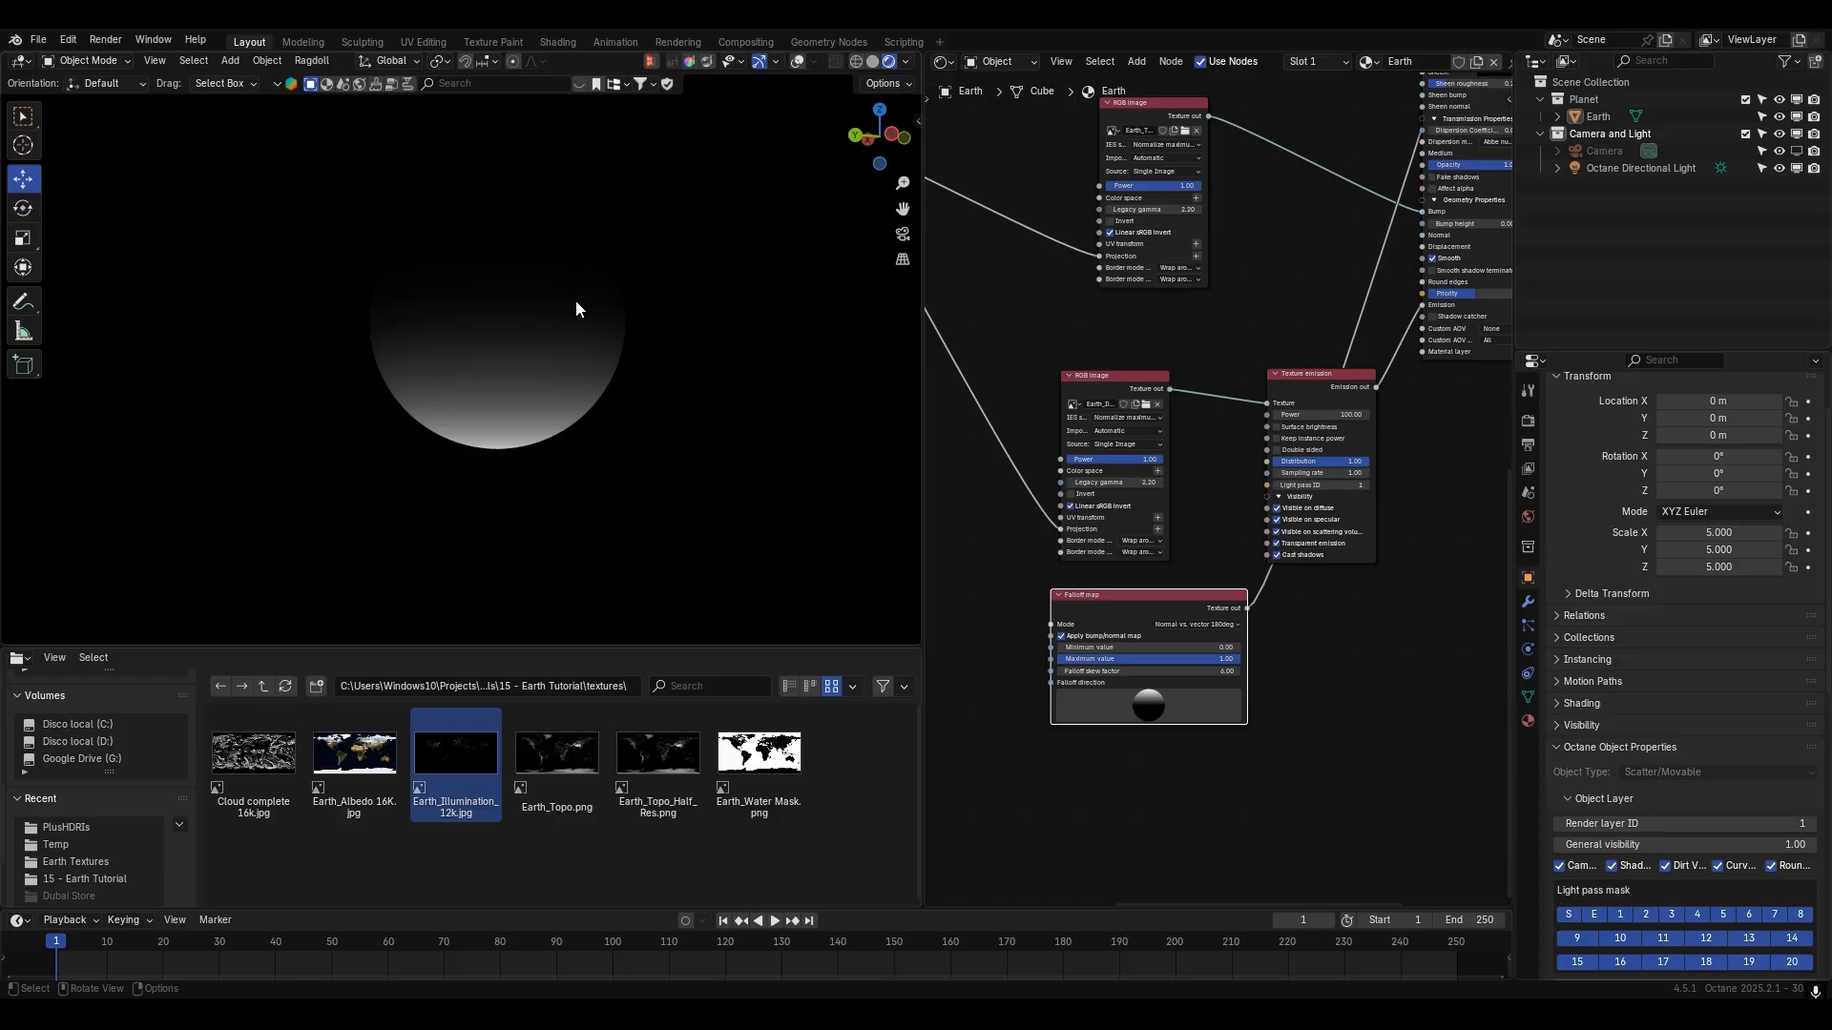
scroll(544, 325, up, 2)
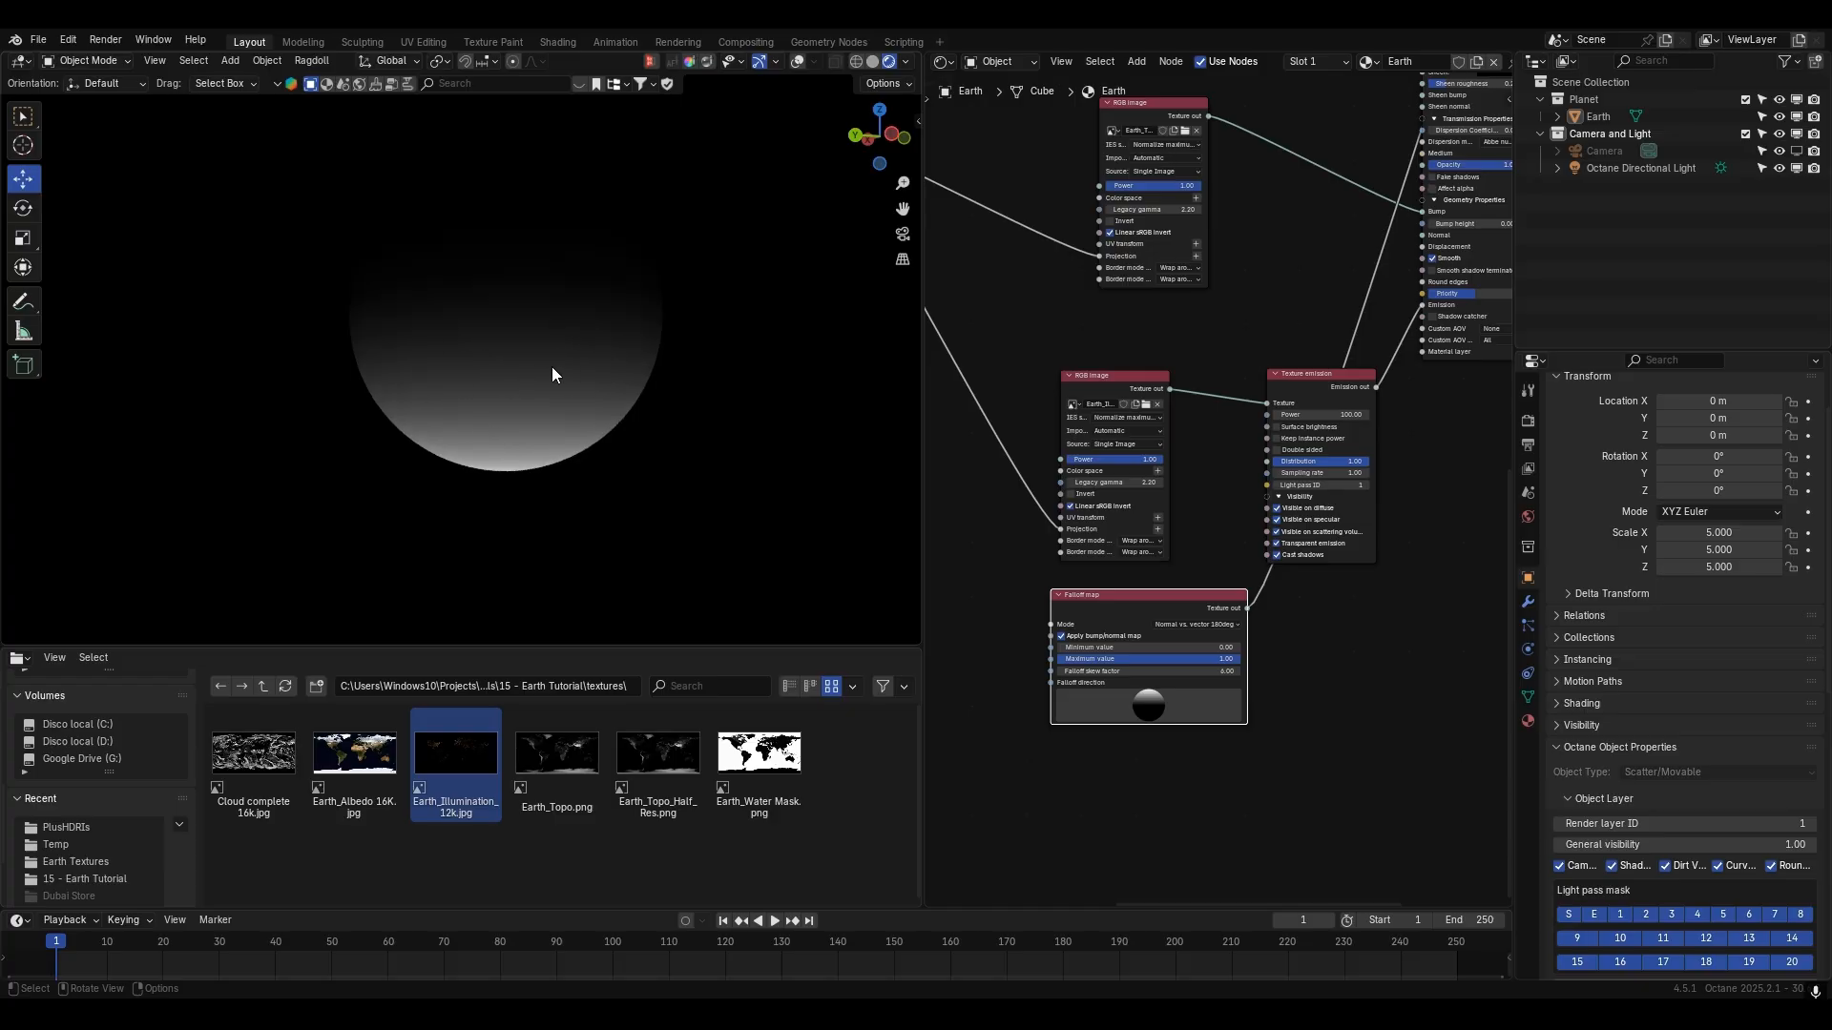
middle_drag(552, 374, 554, 381)
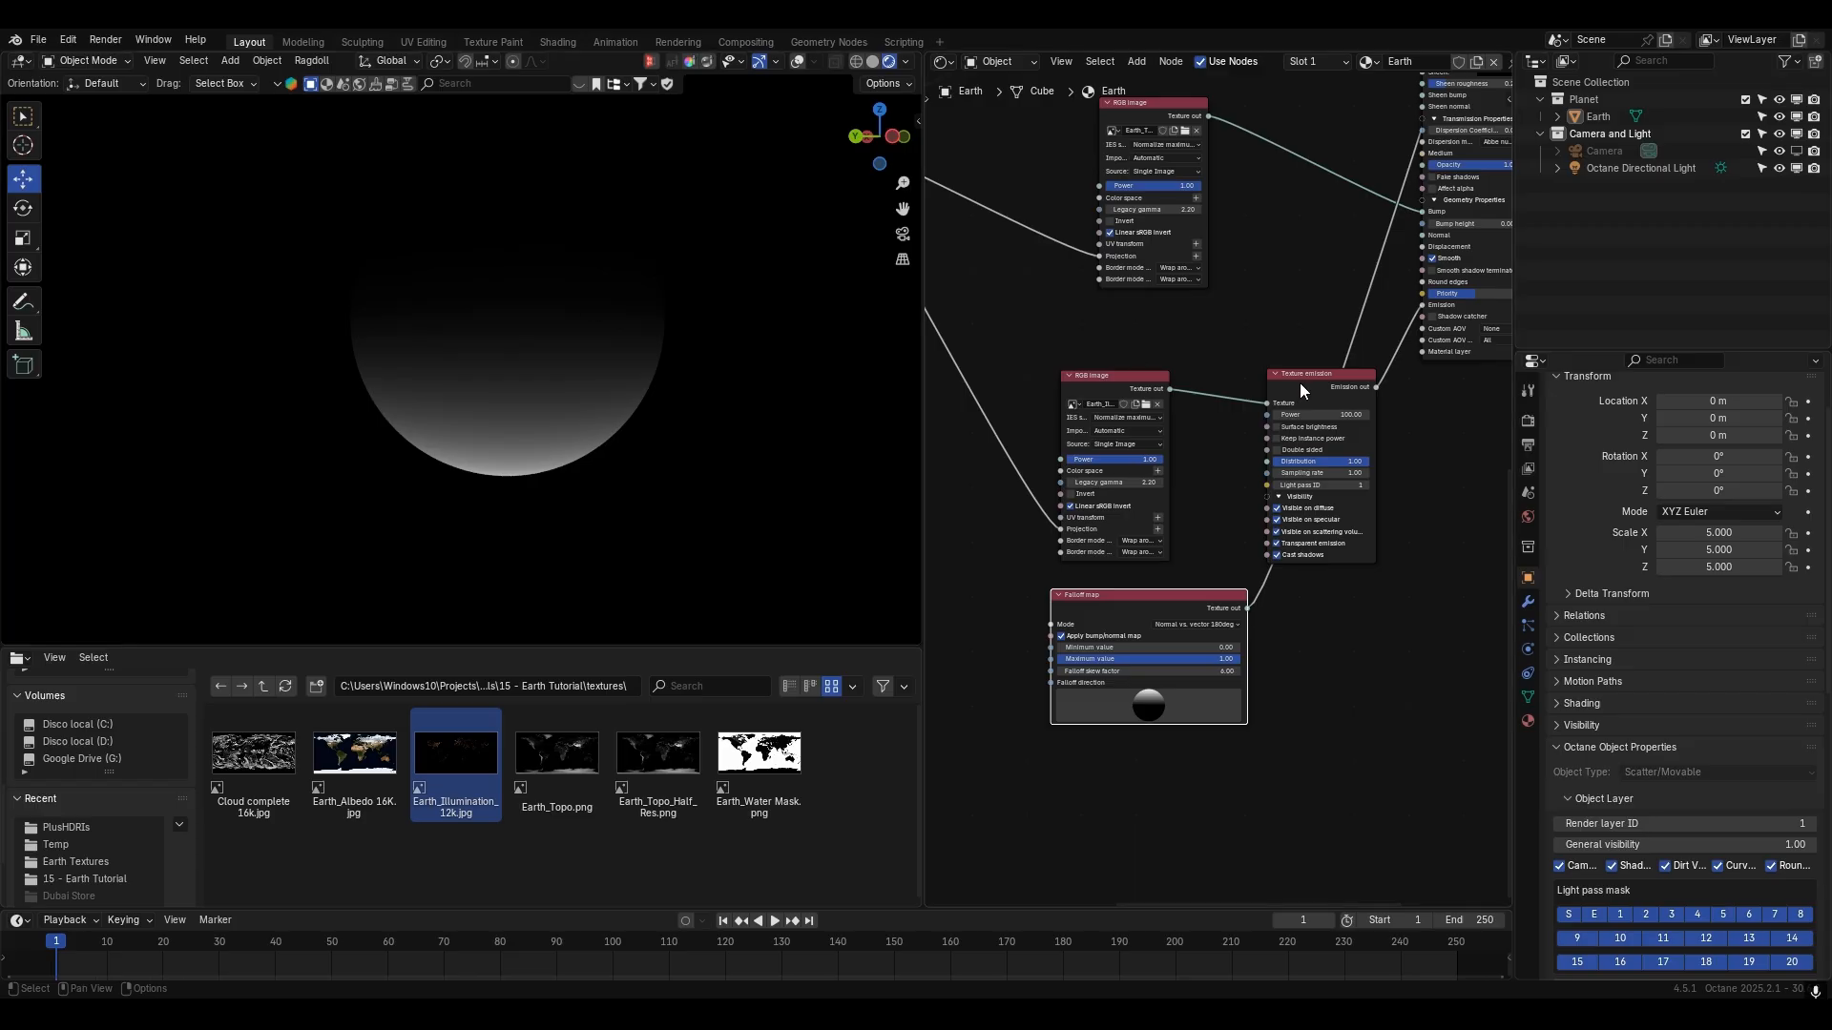
drag(1300, 381, 1298, 373)
drag(1097, 376, 1101, 355)
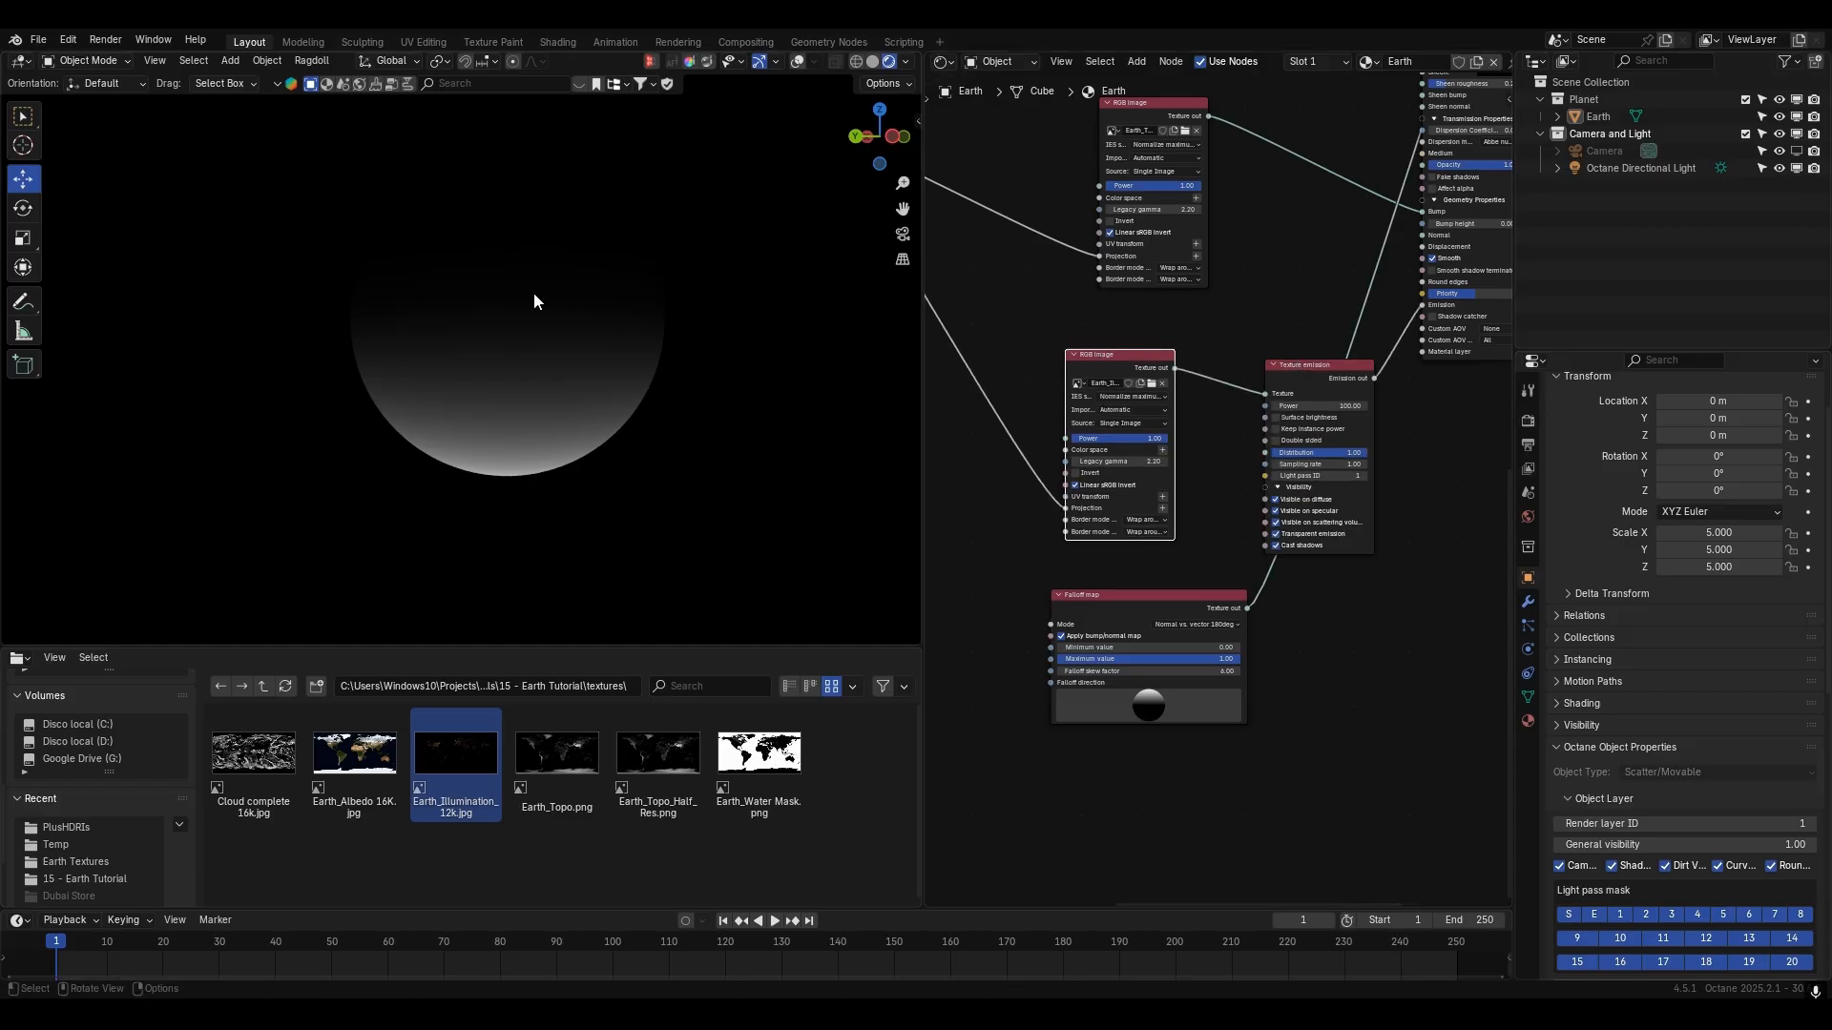
middle_drag(564, 483, 566, 464)
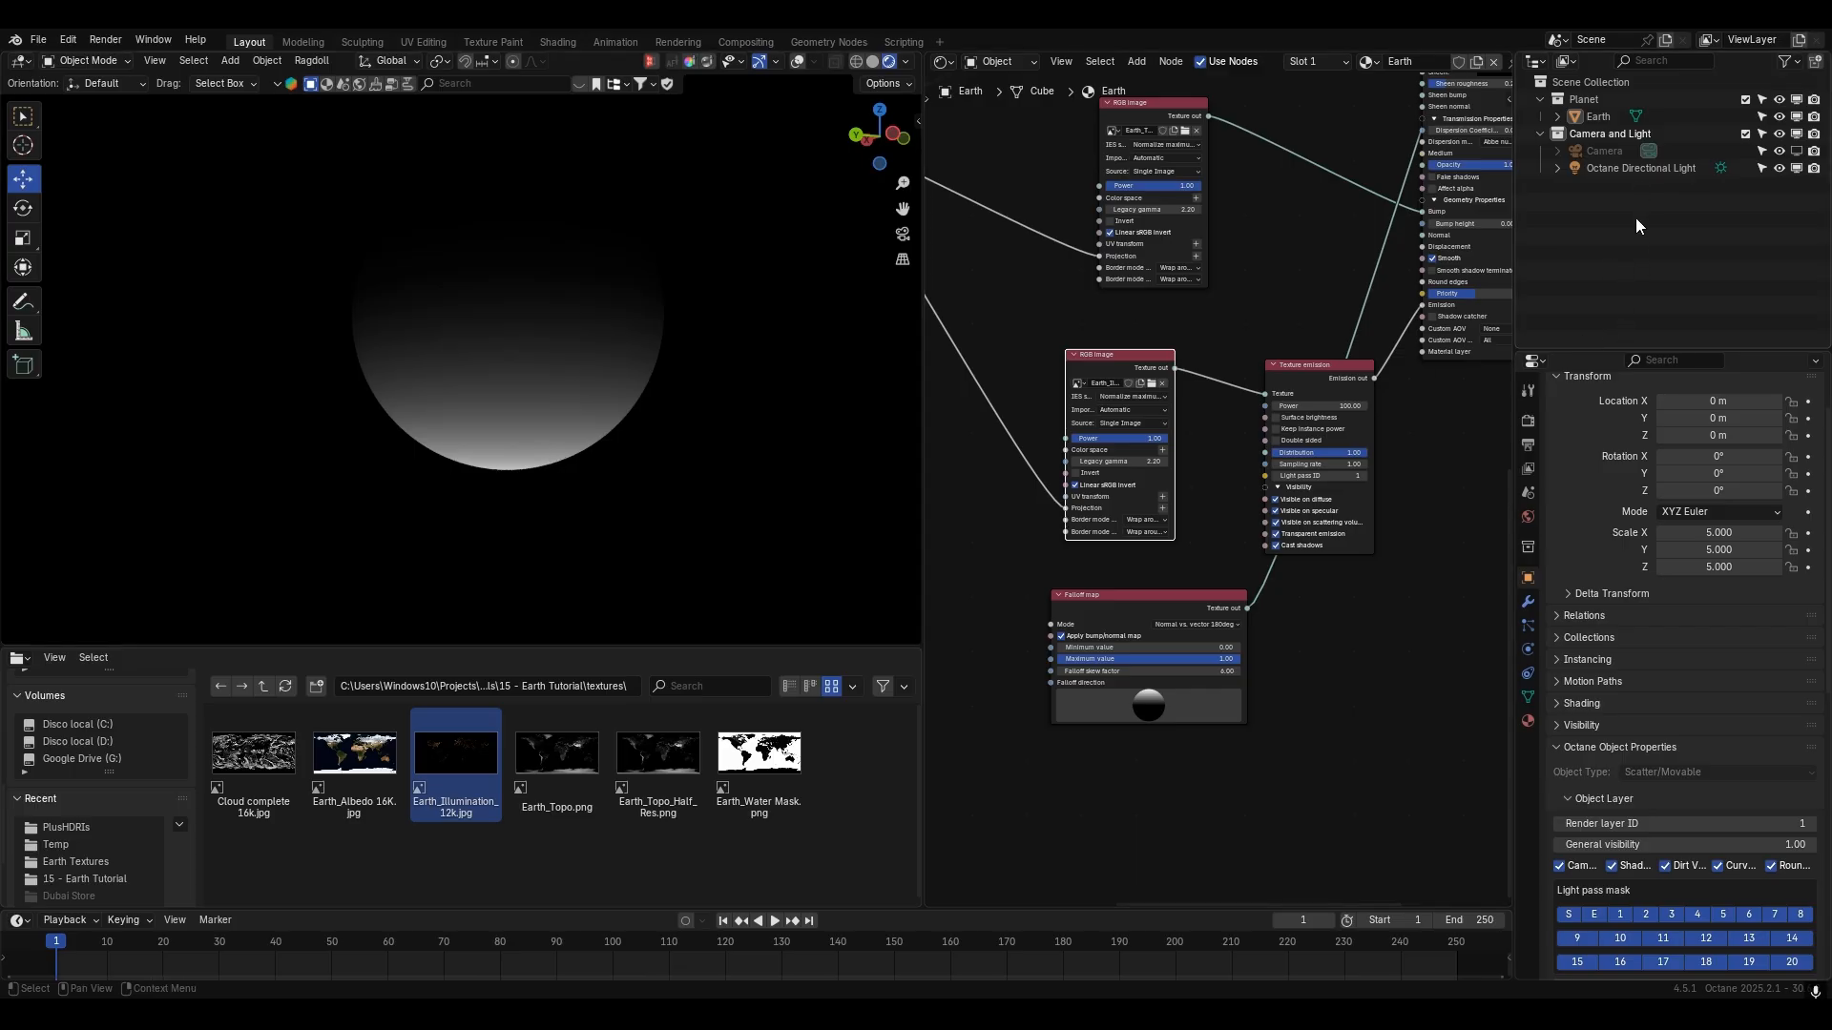
- Add a Track To constraint to the Octane Directional Light with Earth as its target
click(1635, 168)
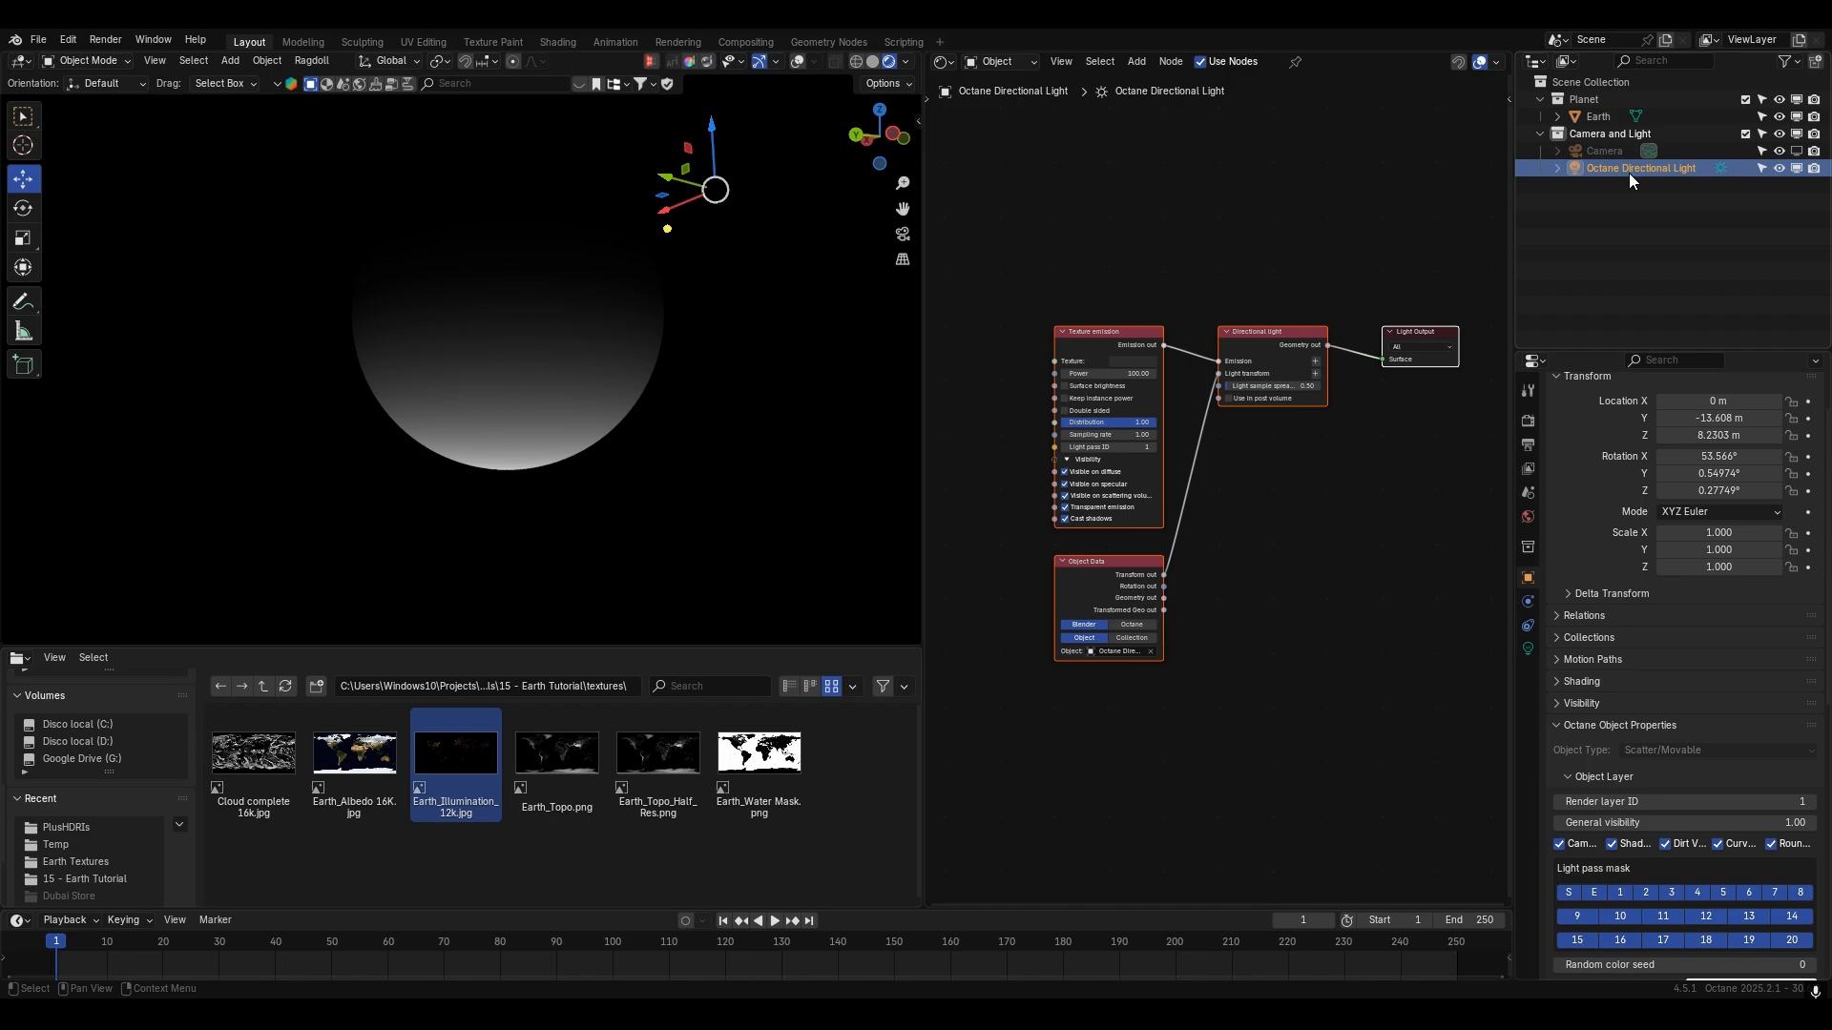
click(1528, 649)
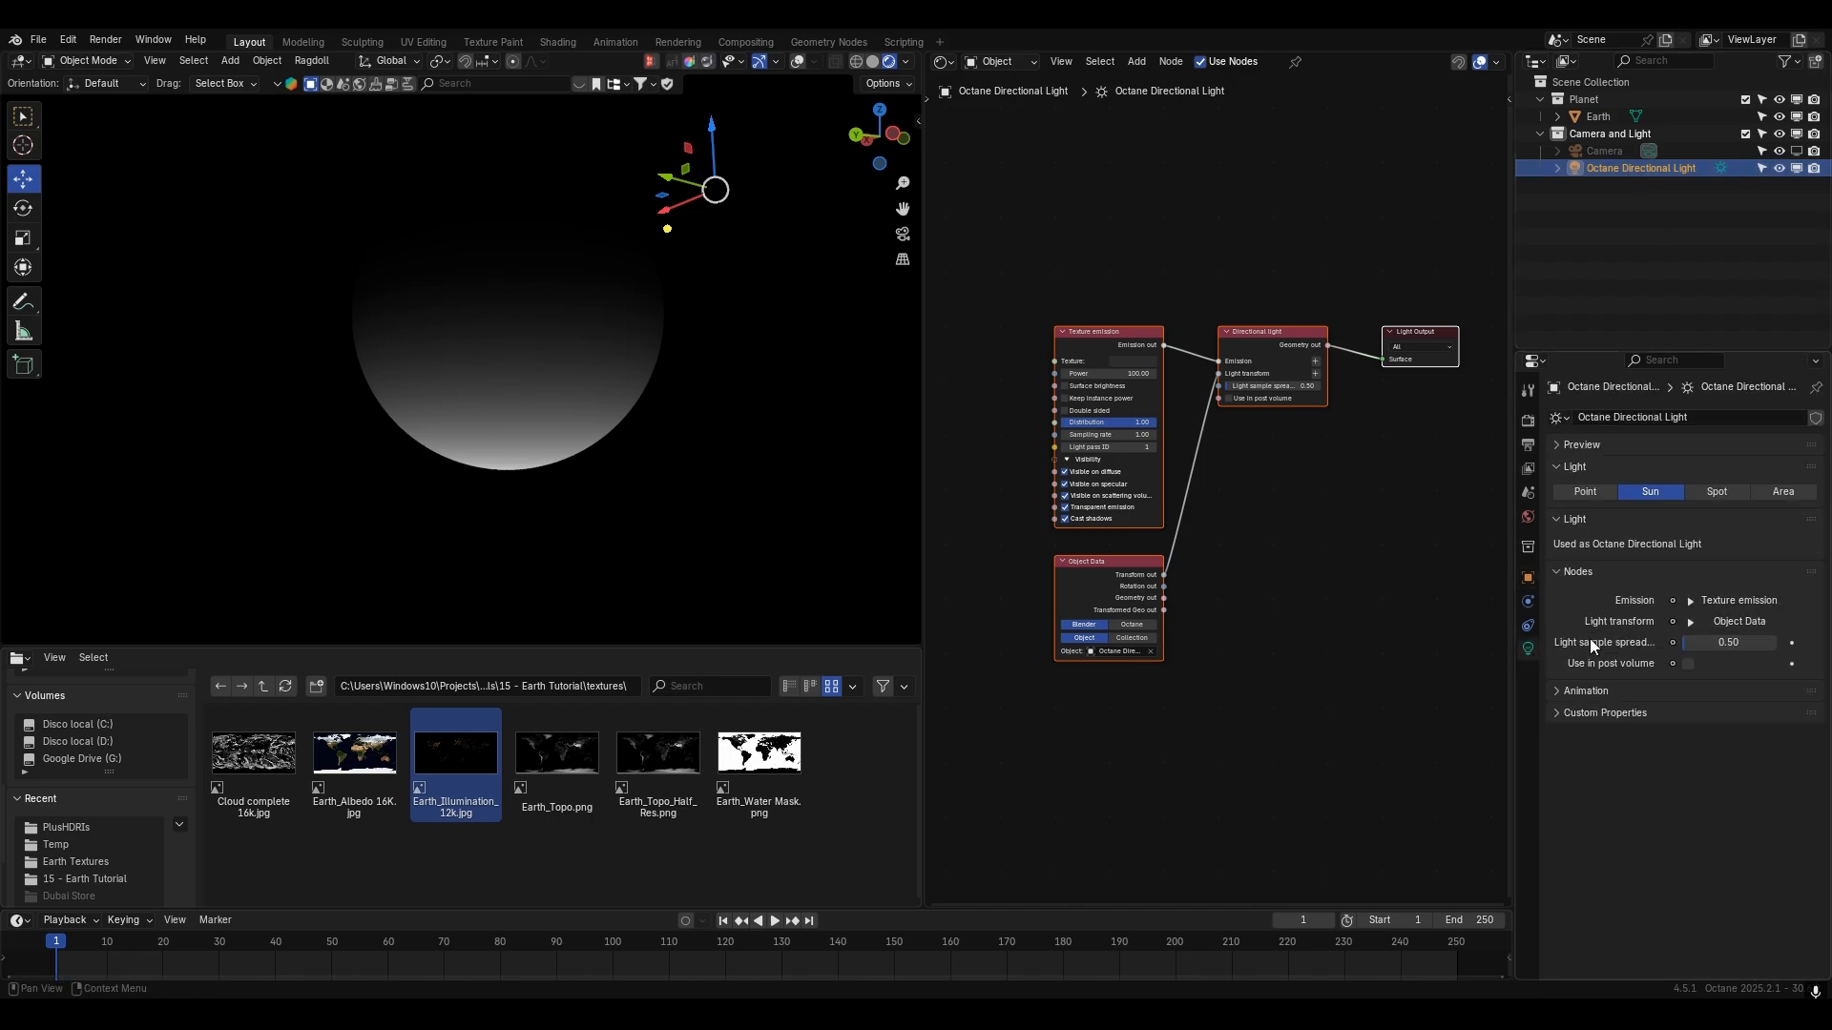
click(1531, 624)
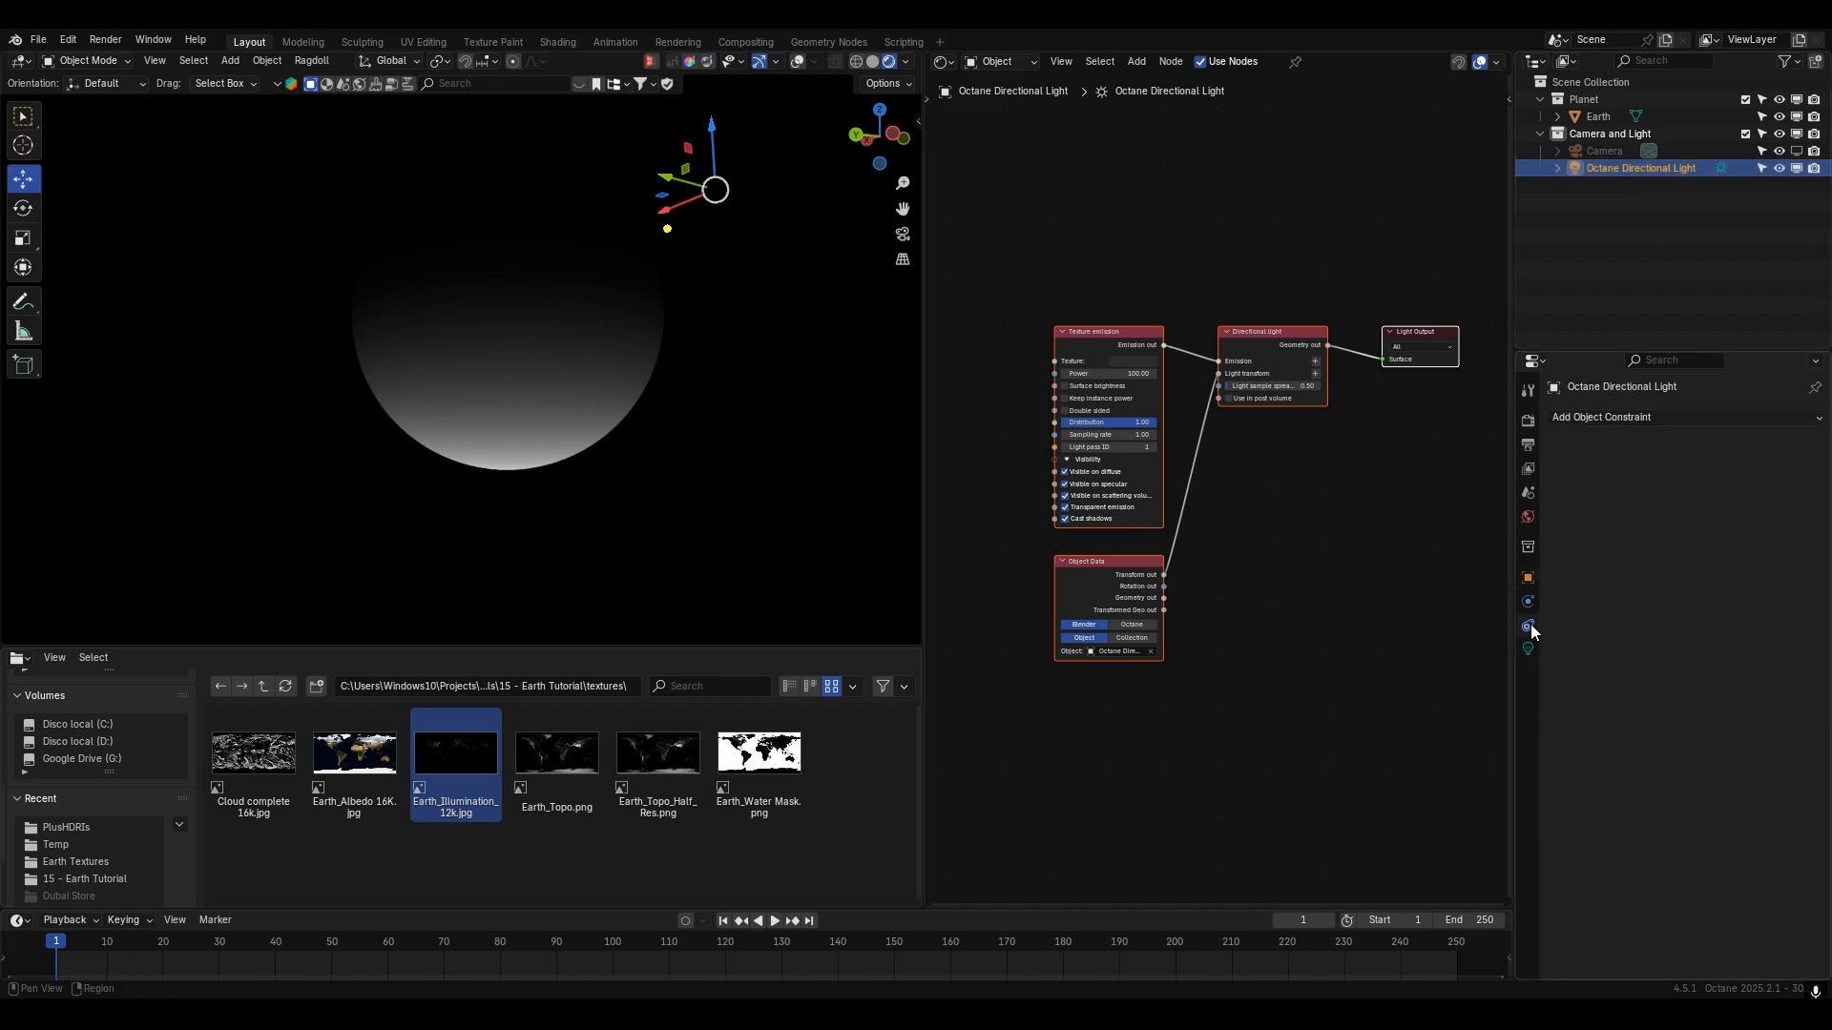
click(1582, 418)
click(1663, 536)
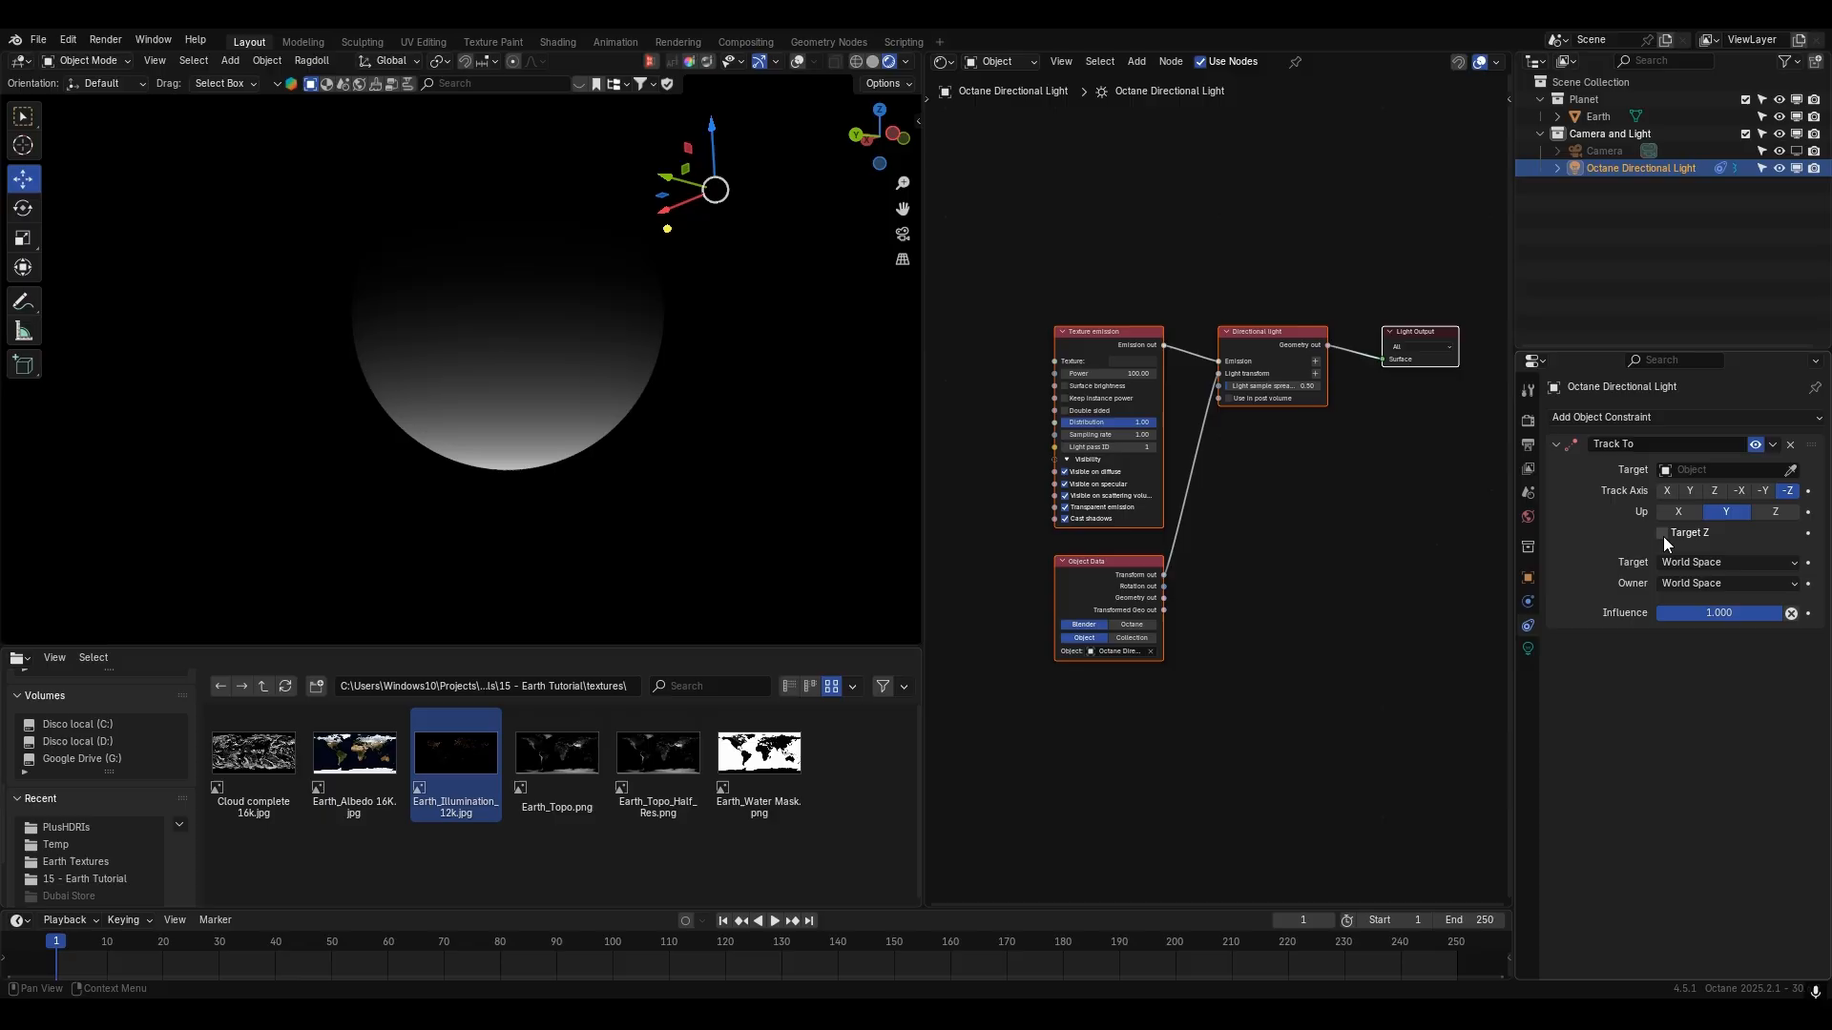
click(1790, 470)
click(1612, 116)
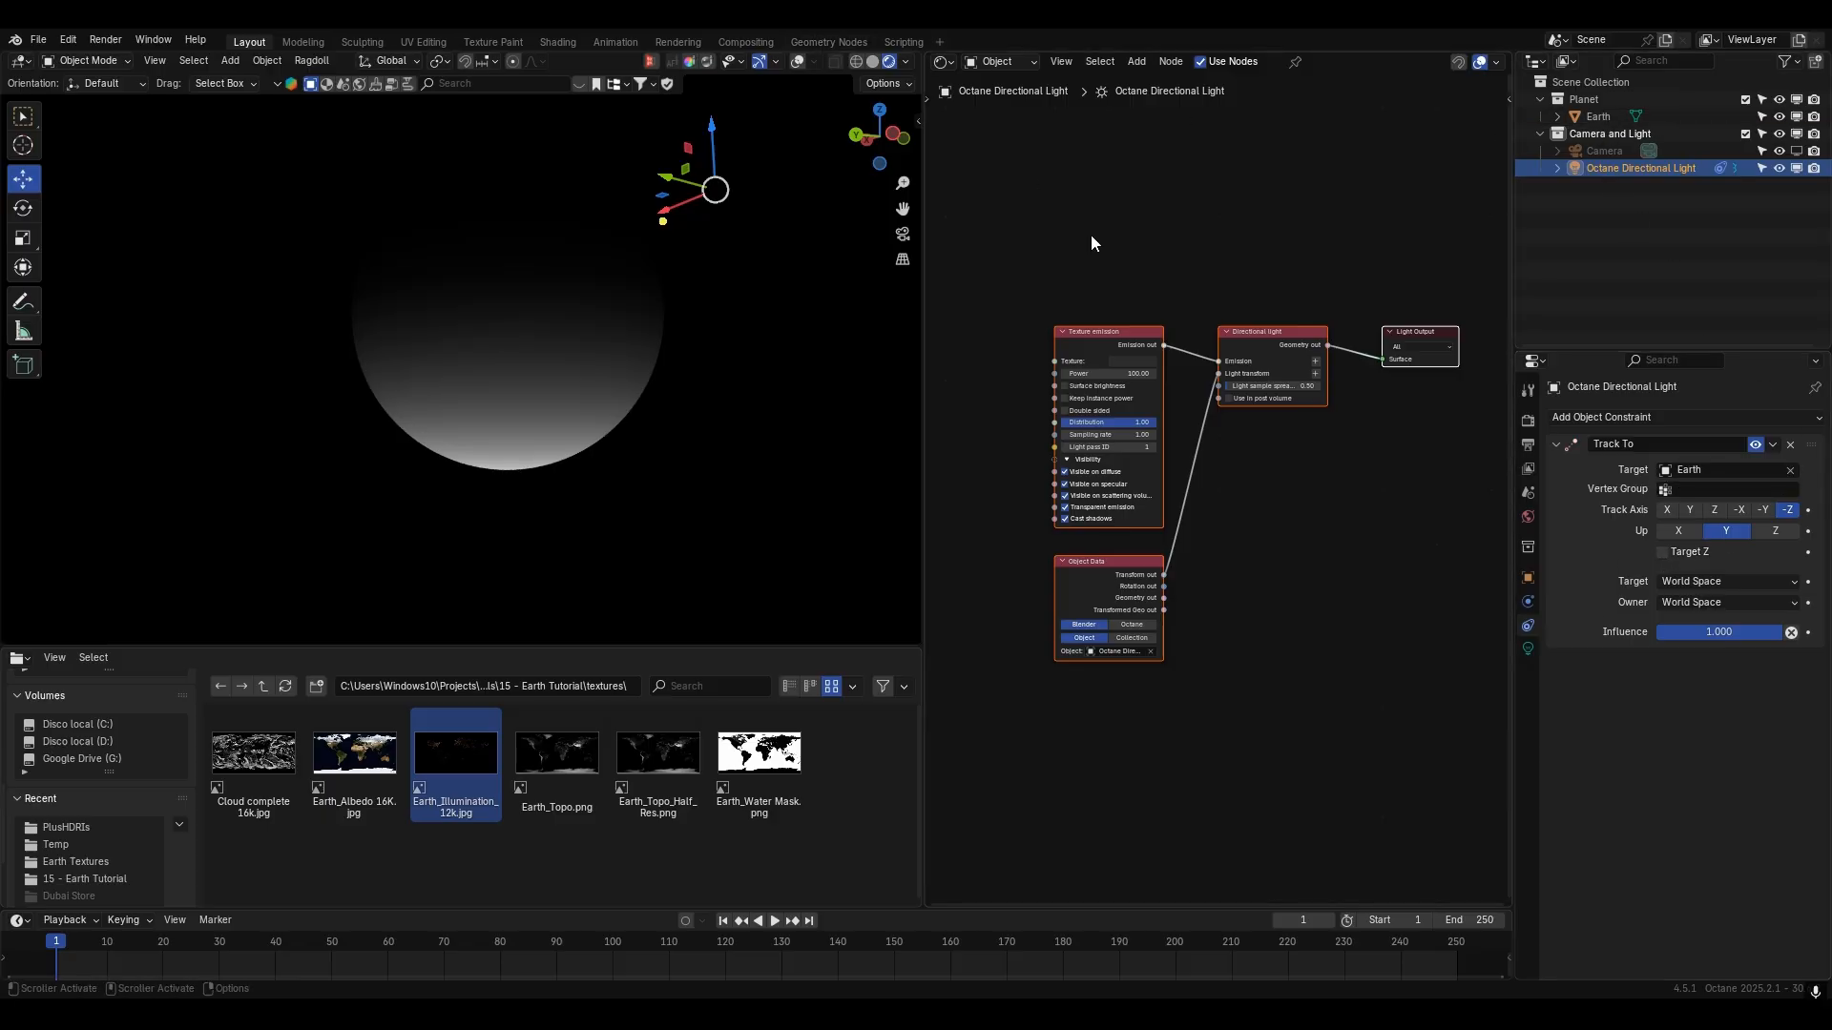
- Show the overlays in solid shading, try moving the directional light around the globe, and undo the move
click(797, 65)
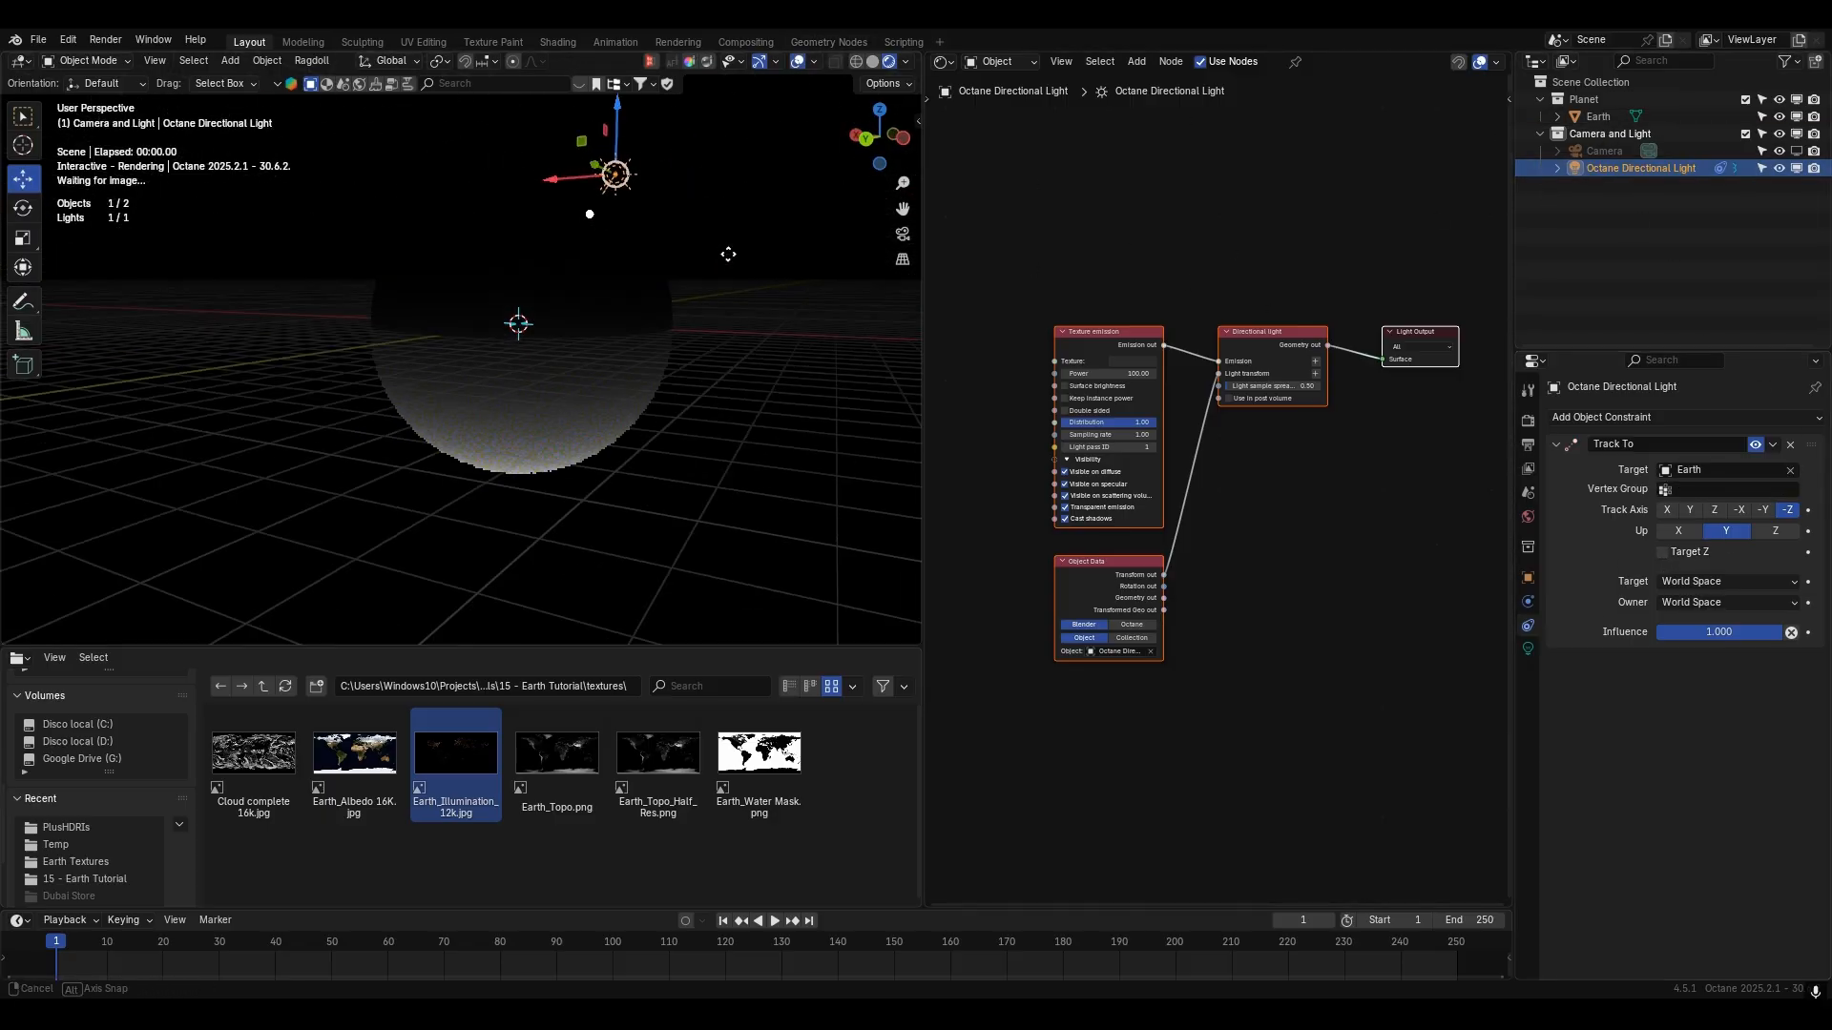
click(872, 61)
scroll(651, 257, down, 5)
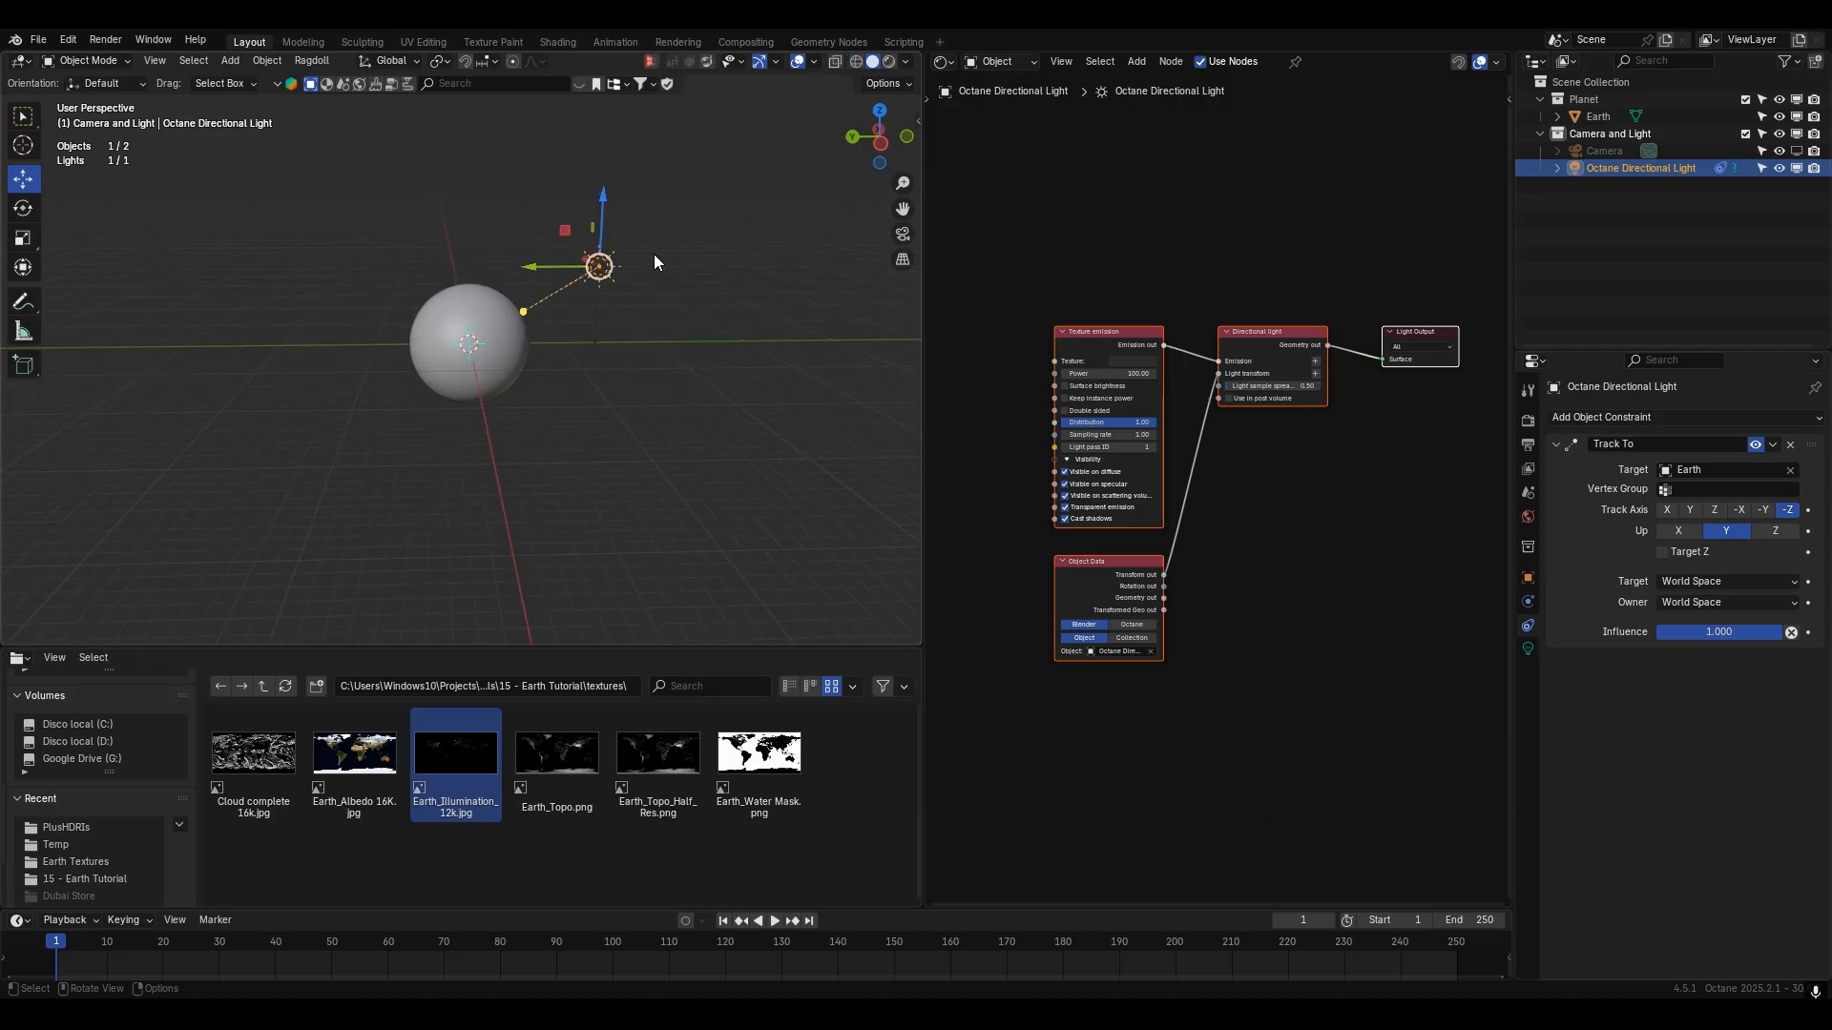
key(g)
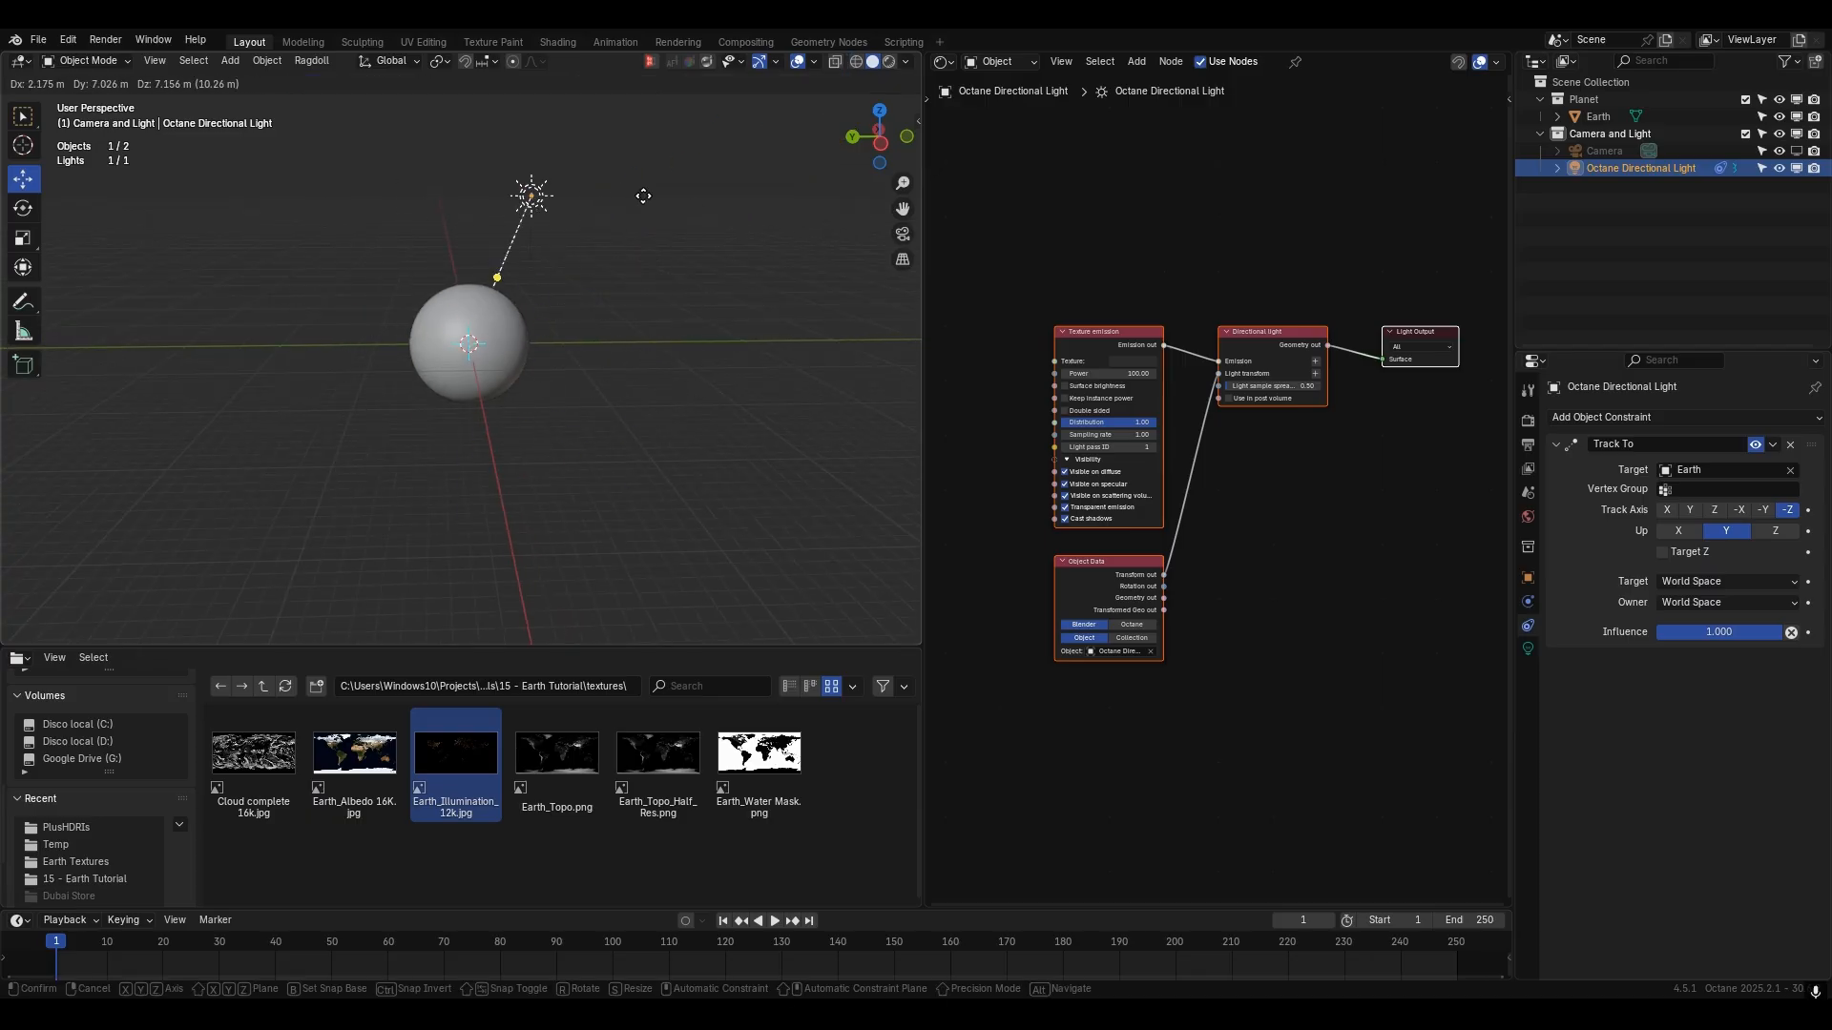
click(509, 438)
key(ctrl+z)
scroll(637, 391, up, 4)
middle_drag(658, 412, 642, 405)
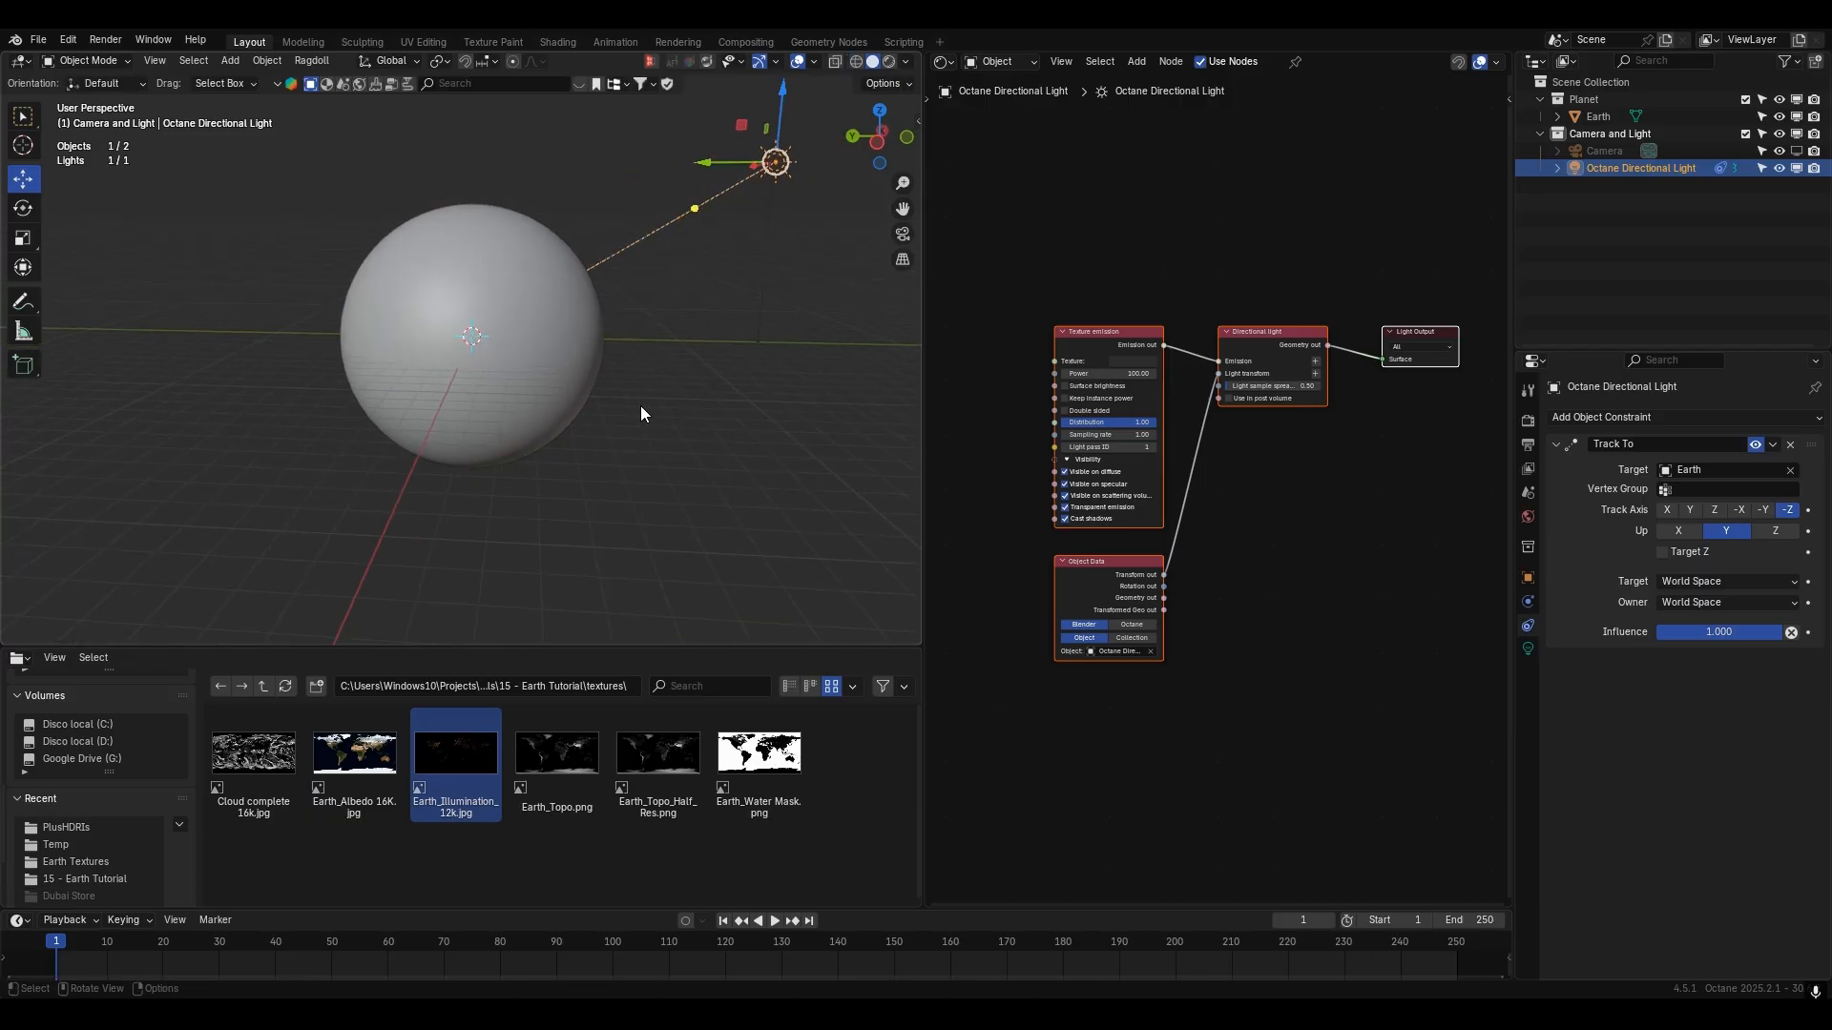
- Add an Object Data node to the Earth's material and link its Rotation output to the Falloff map's Falloff direction
click(593, 343)
middle_drag(1098, 520, 1200, 476)
scroll(1172, 521, up, 3)
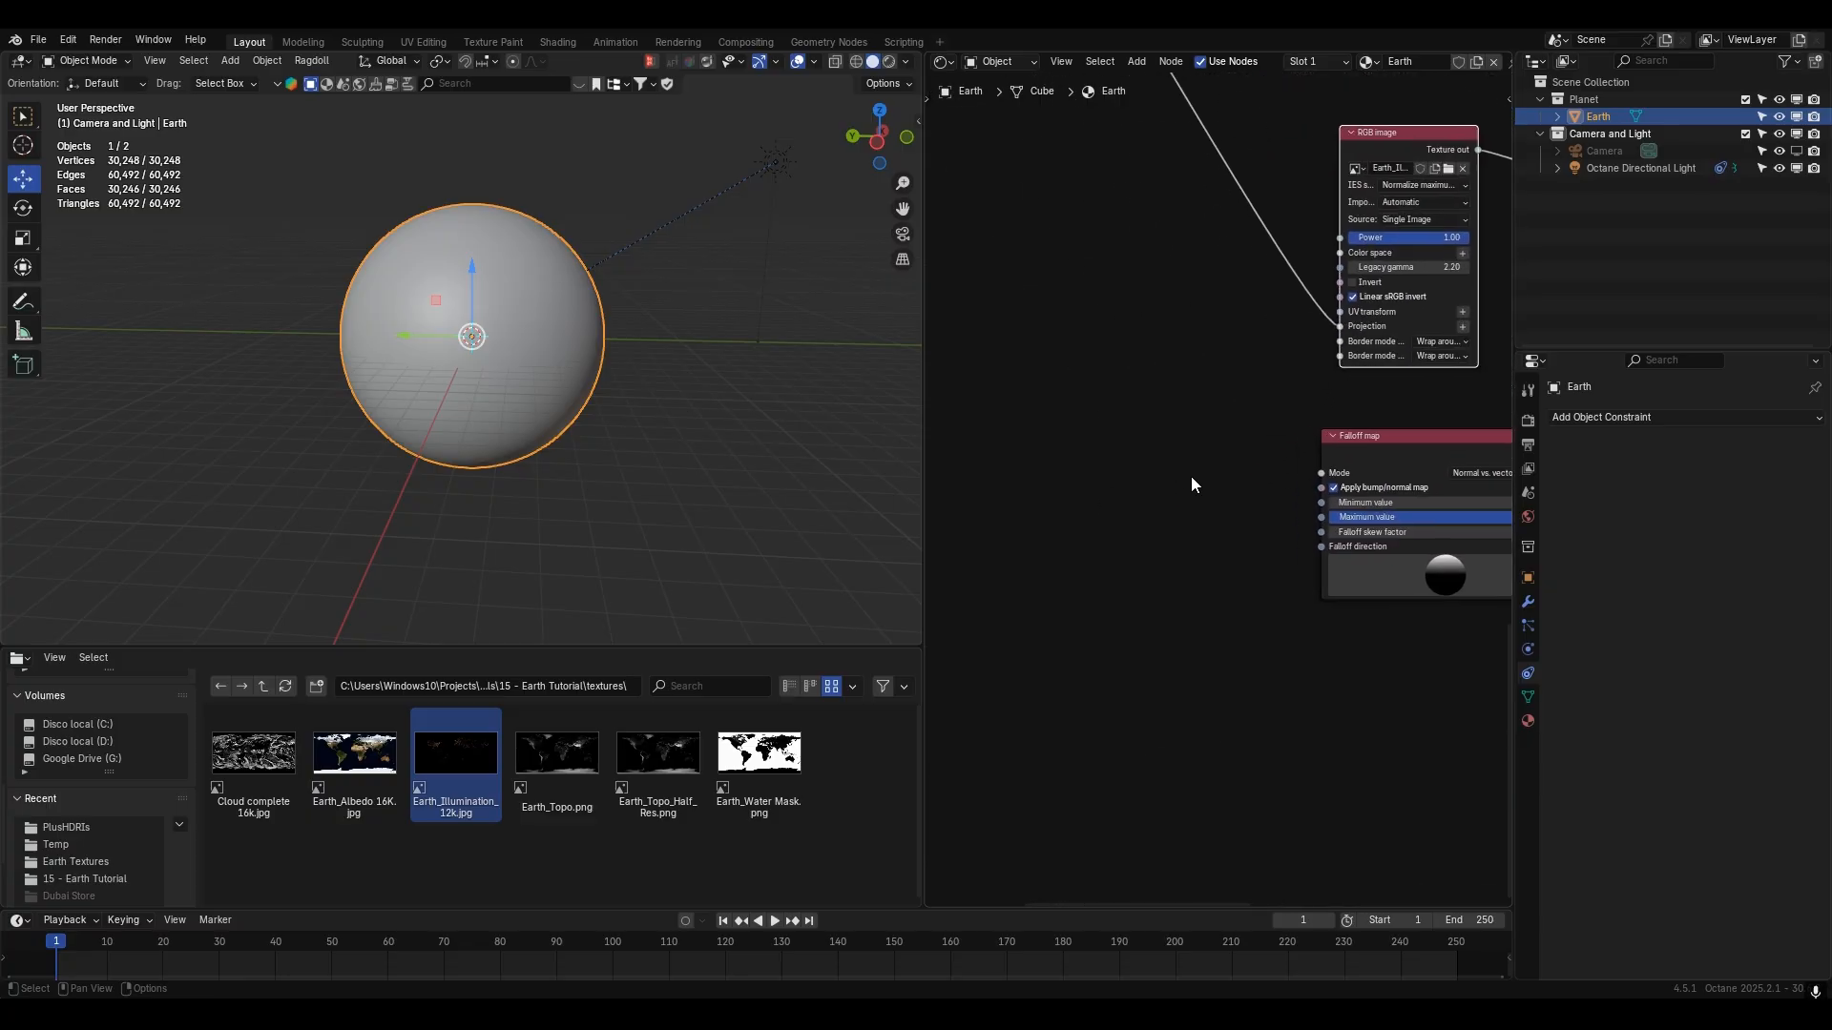
key(shift+a)
click(1132, 415)
text(obj)
key(Return)
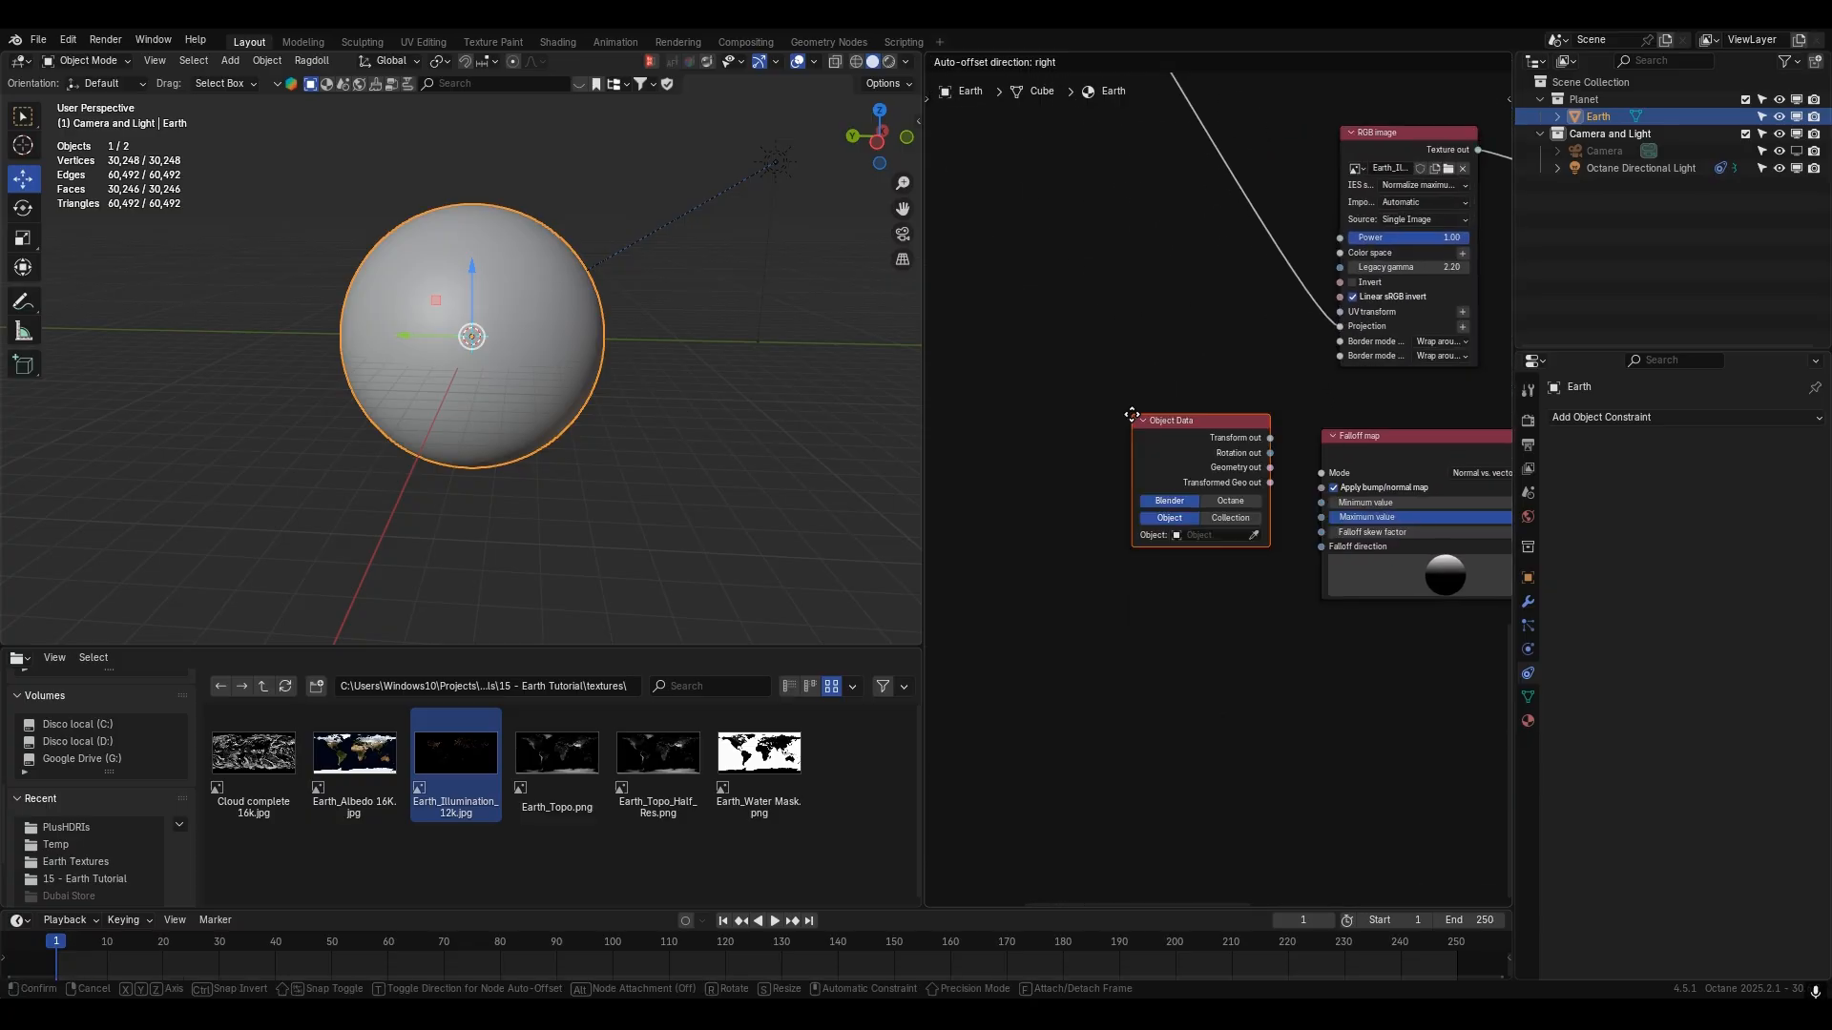
click(1085, 456)
scroll(1217, 466, up, 1)
middle_drag(1218, 466, 1145, 473)
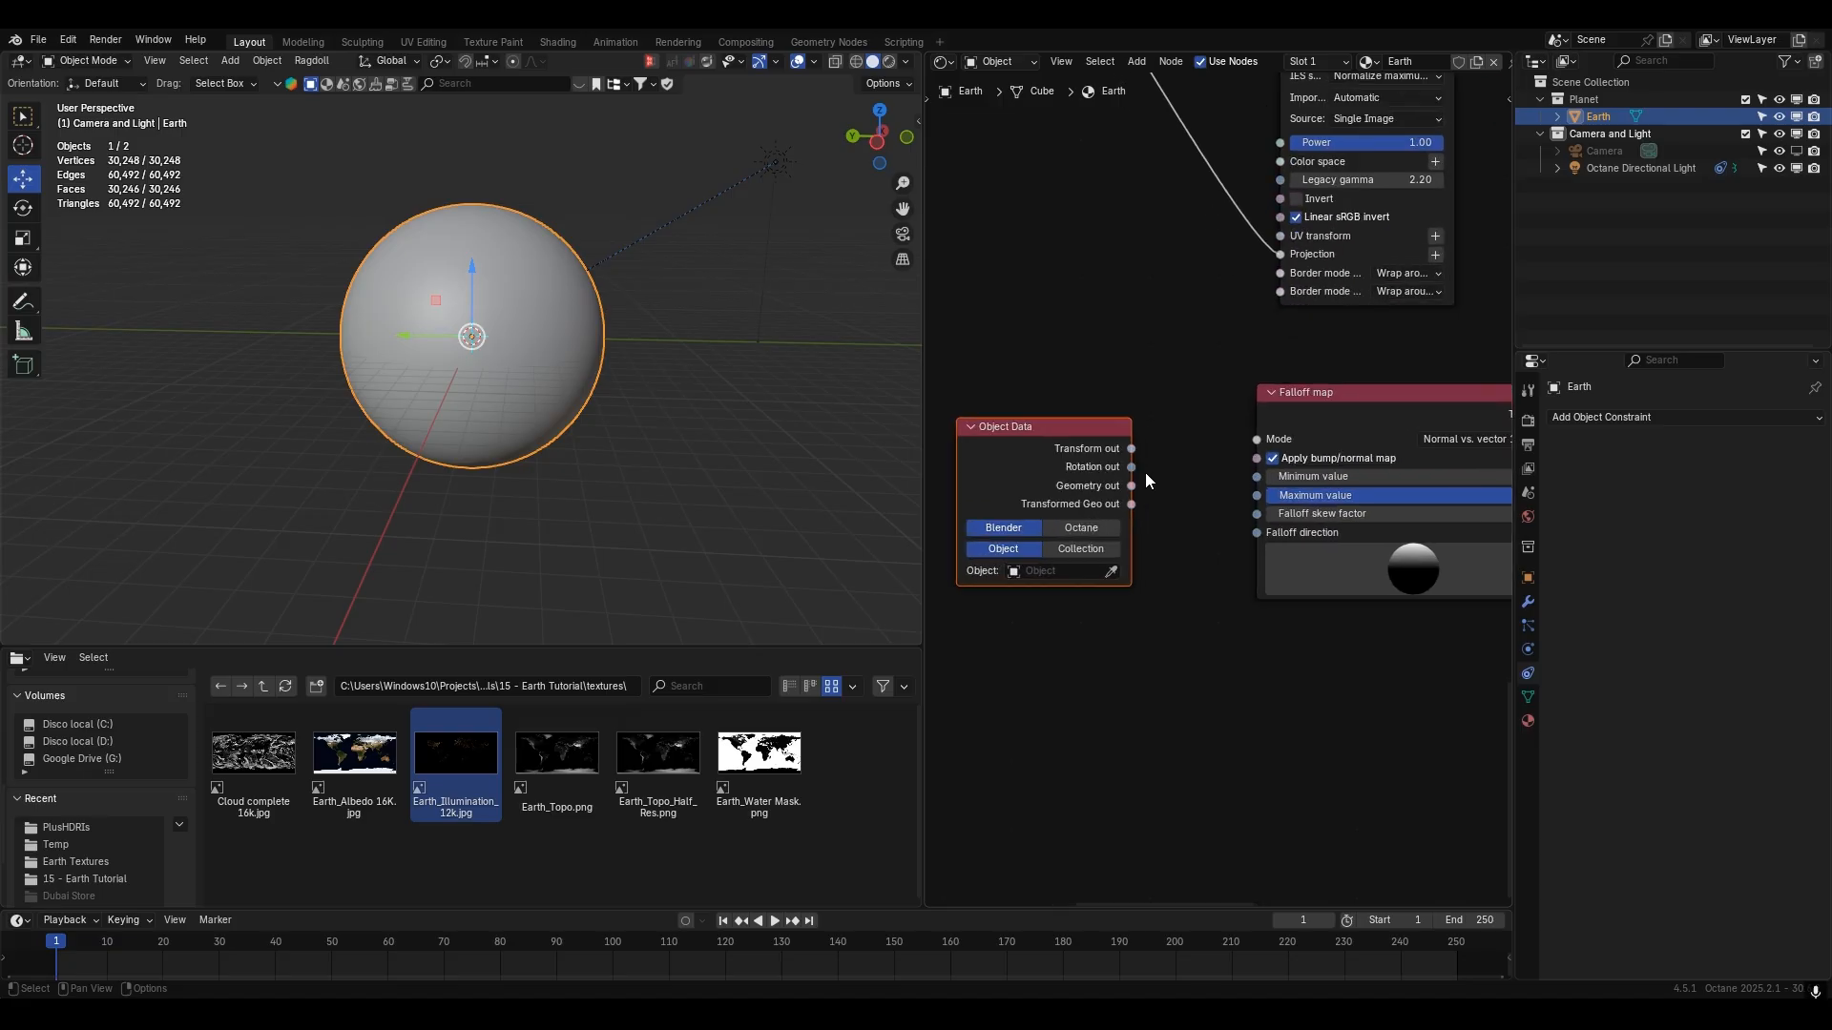
drag(1132, 468, 1253, 533)
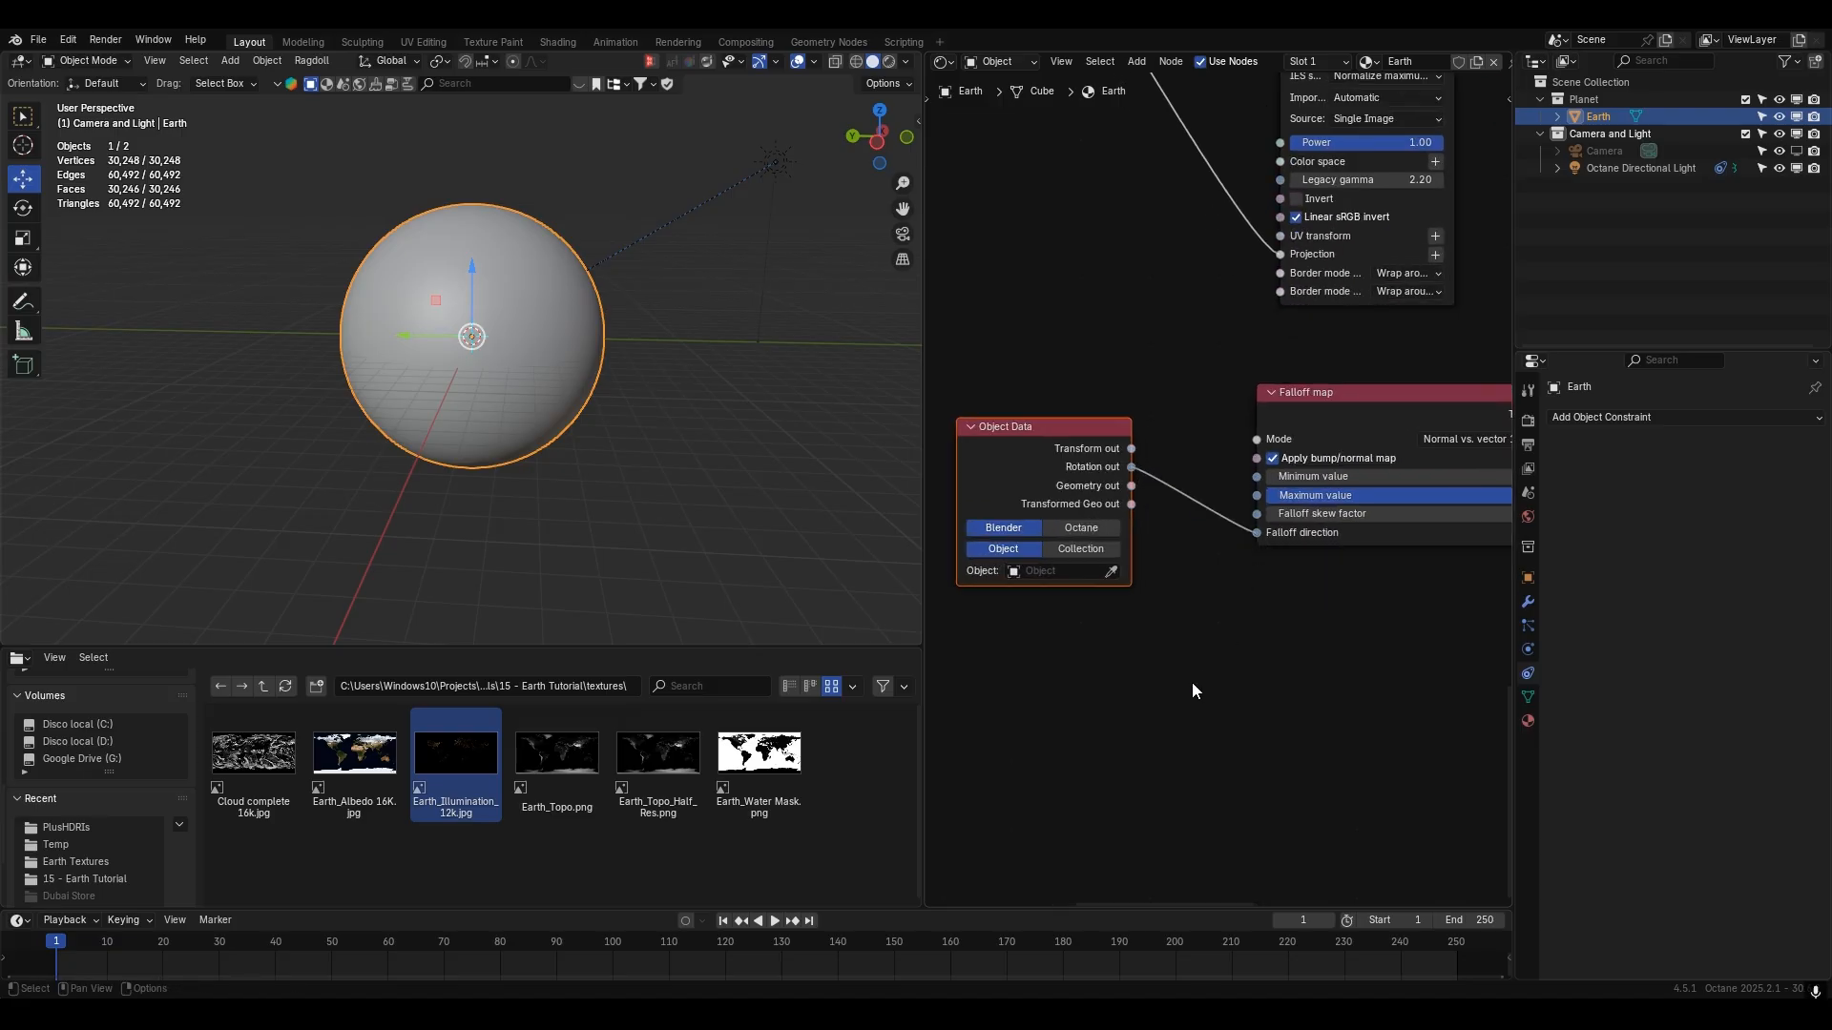
- Return to rendered shading without overlays and set the Object Data node's object to the Octane Directional Light
click(888, 61)
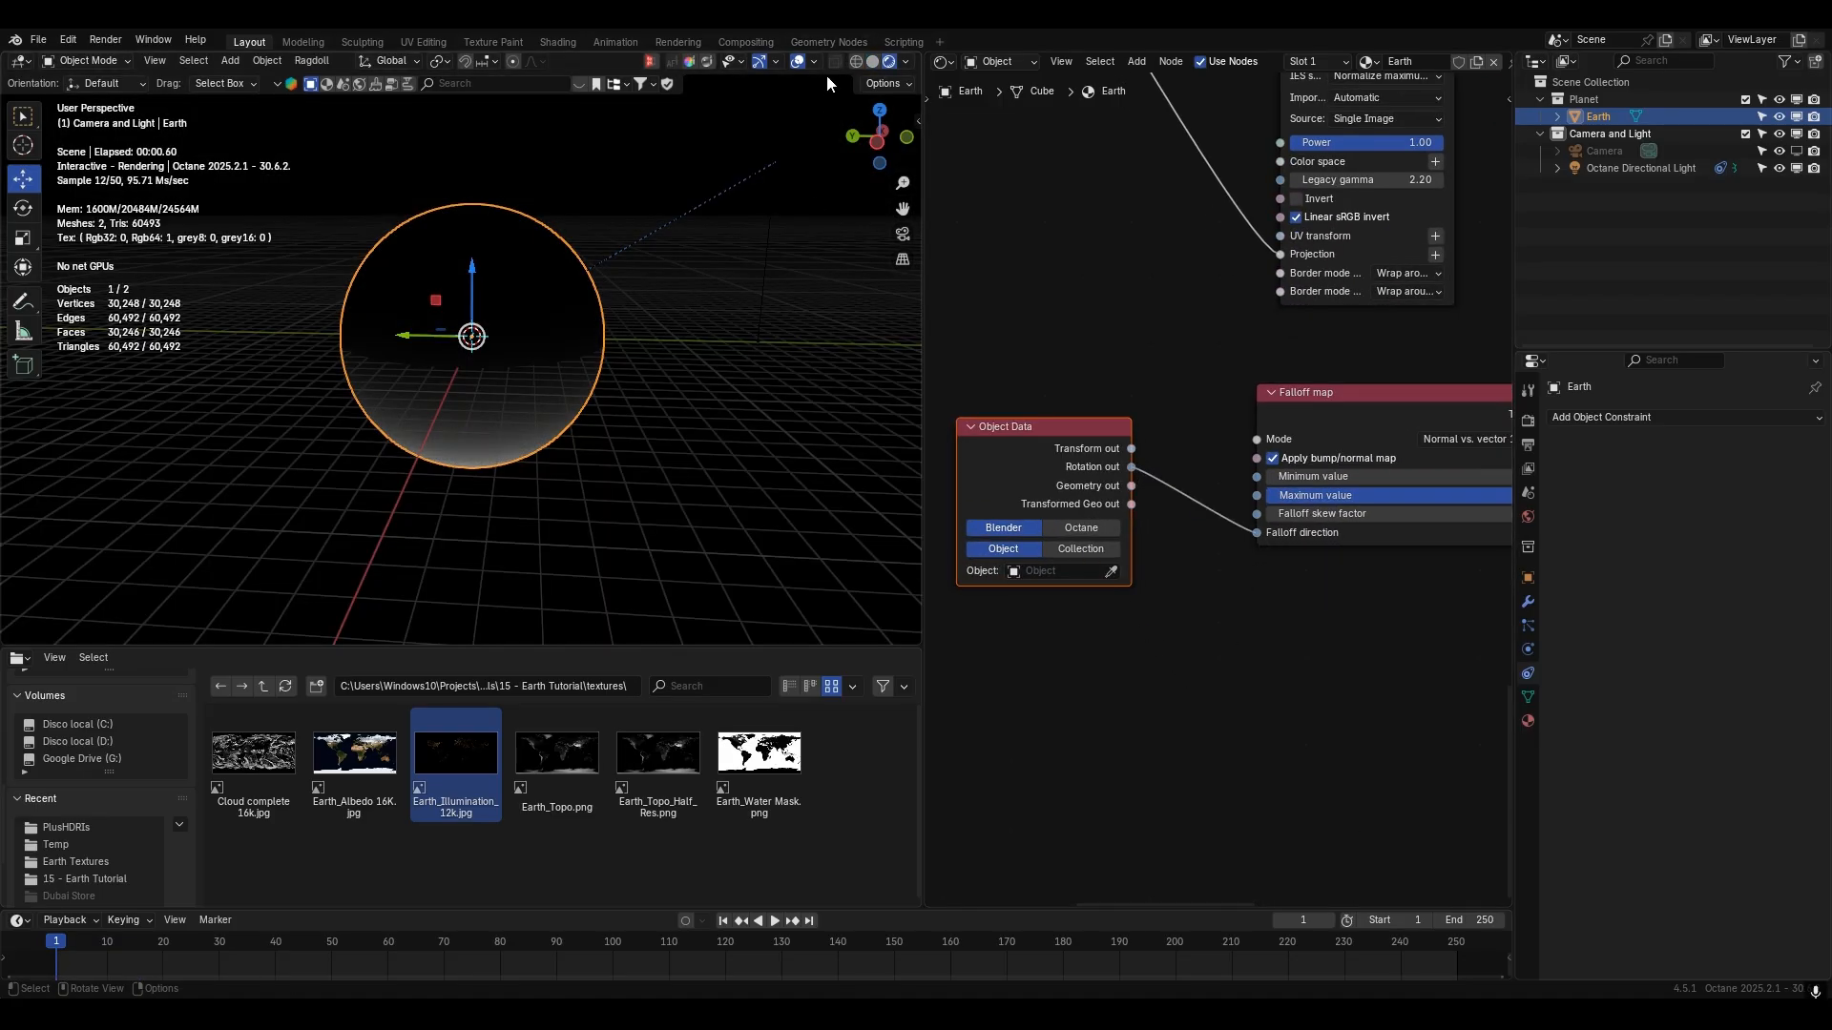
click(798, 61)
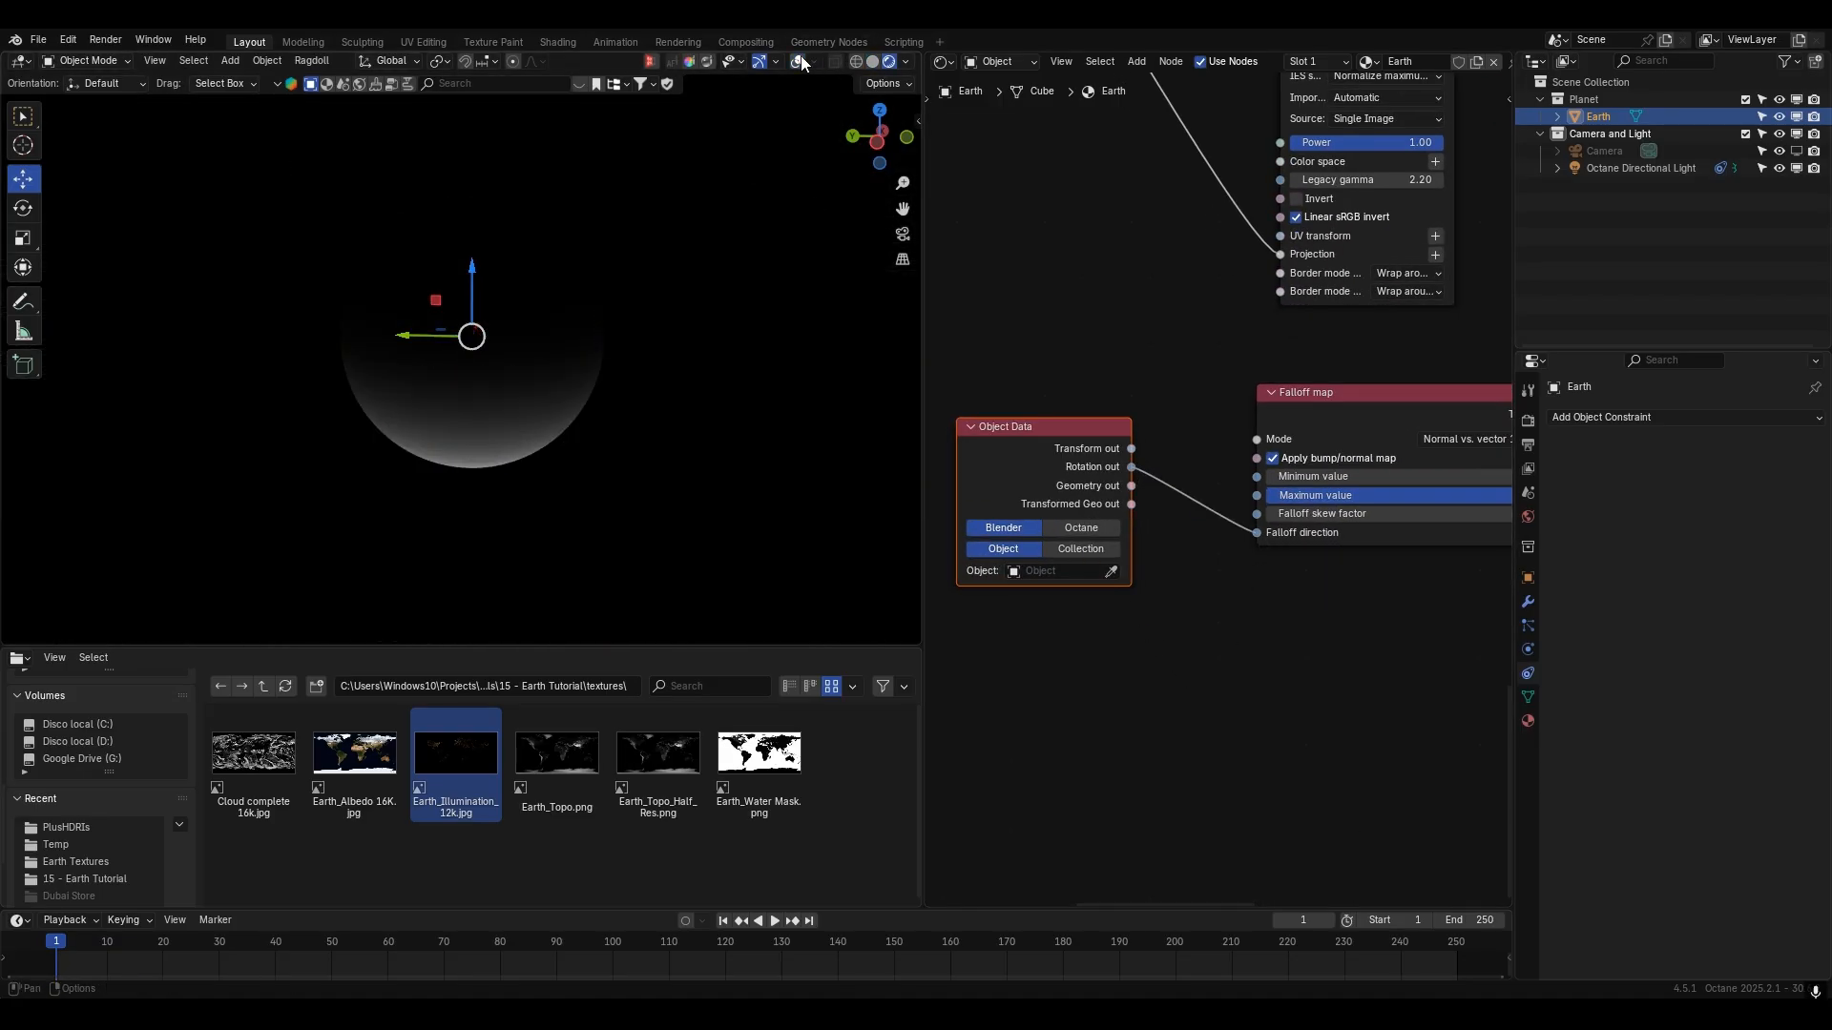
click(1111, 572)
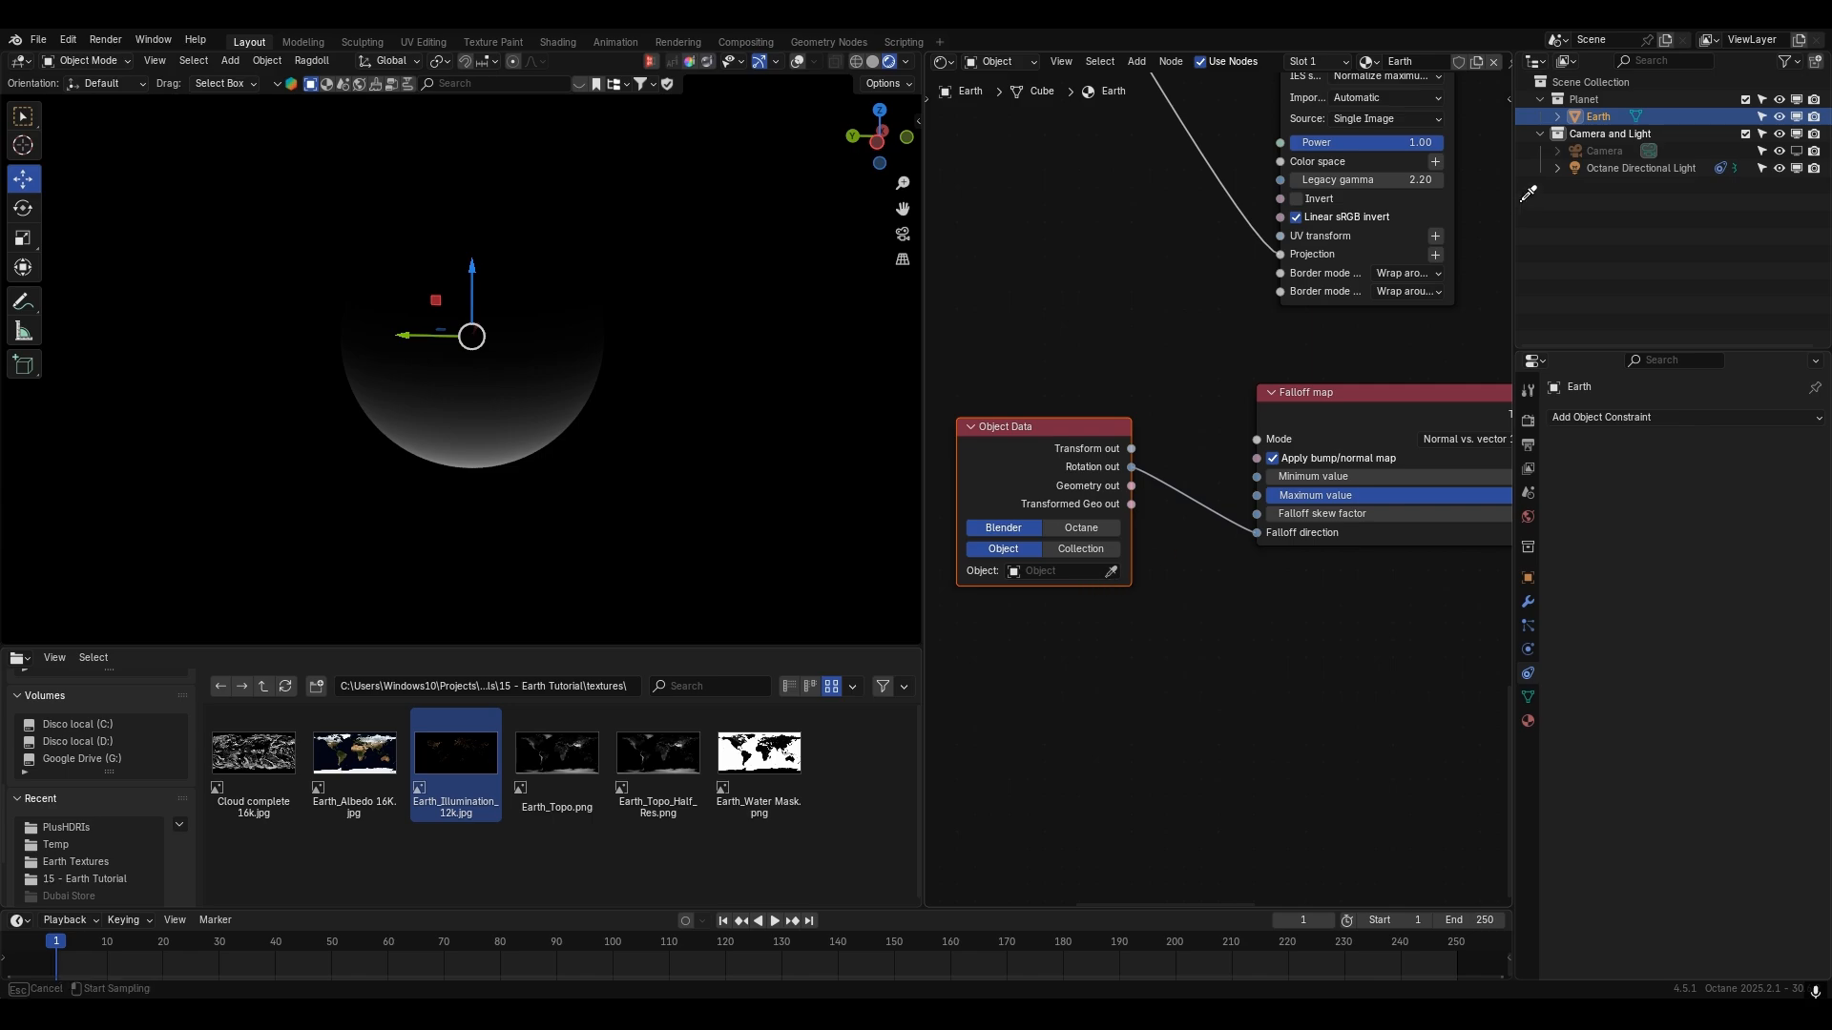
click(1637, 162)
- Show the overlays and try moving the directional light to test whether the falloff follows it, keeping its original position
click(797, 61)
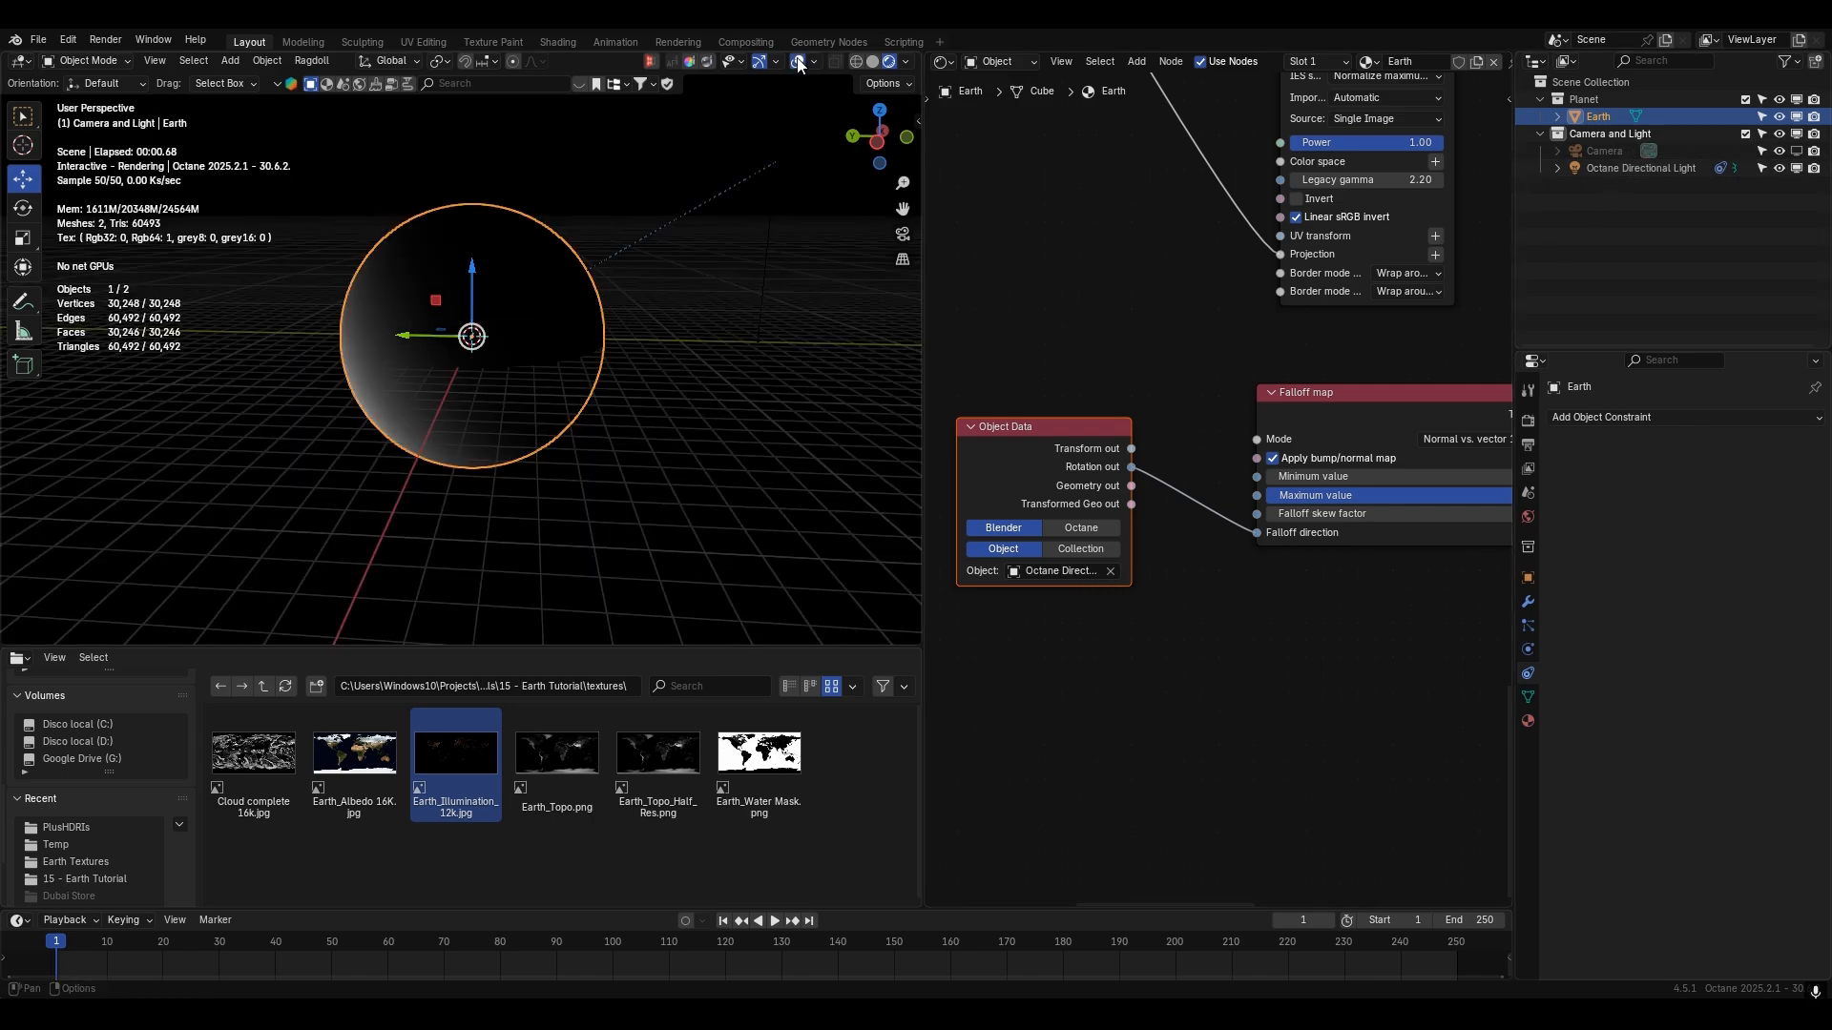
click(1639, 168)
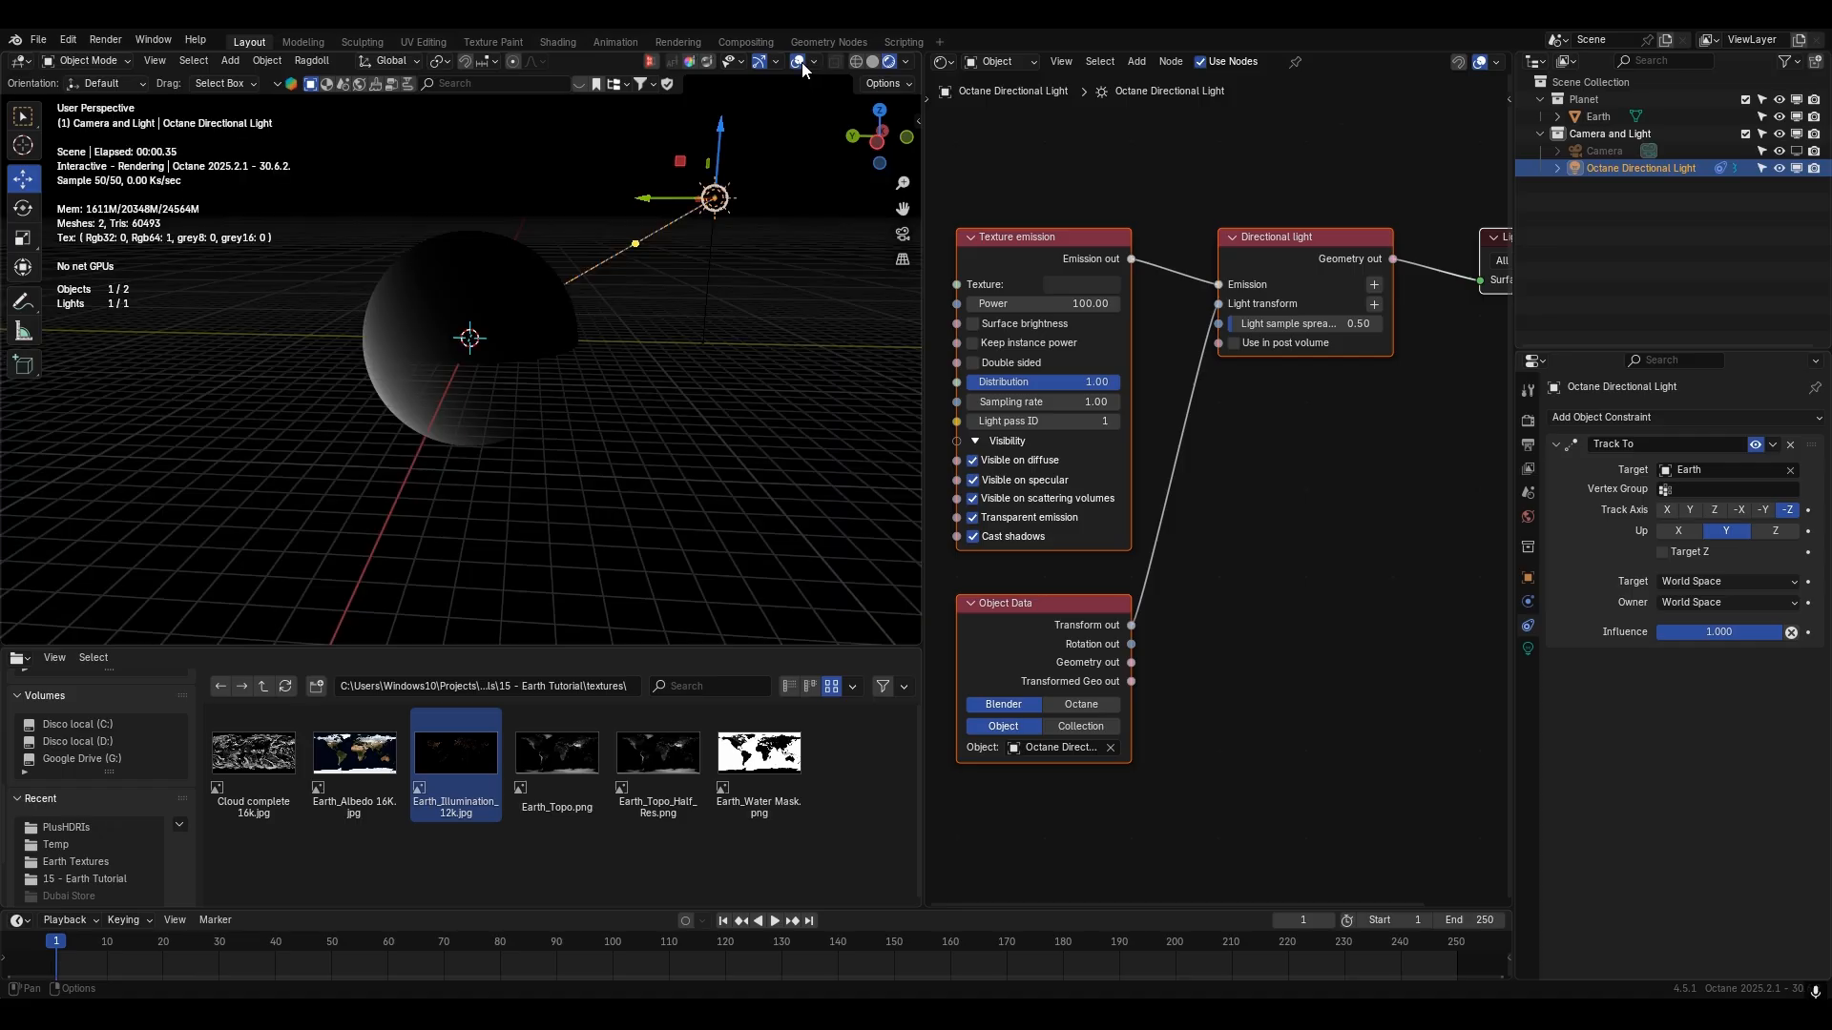
key(g)
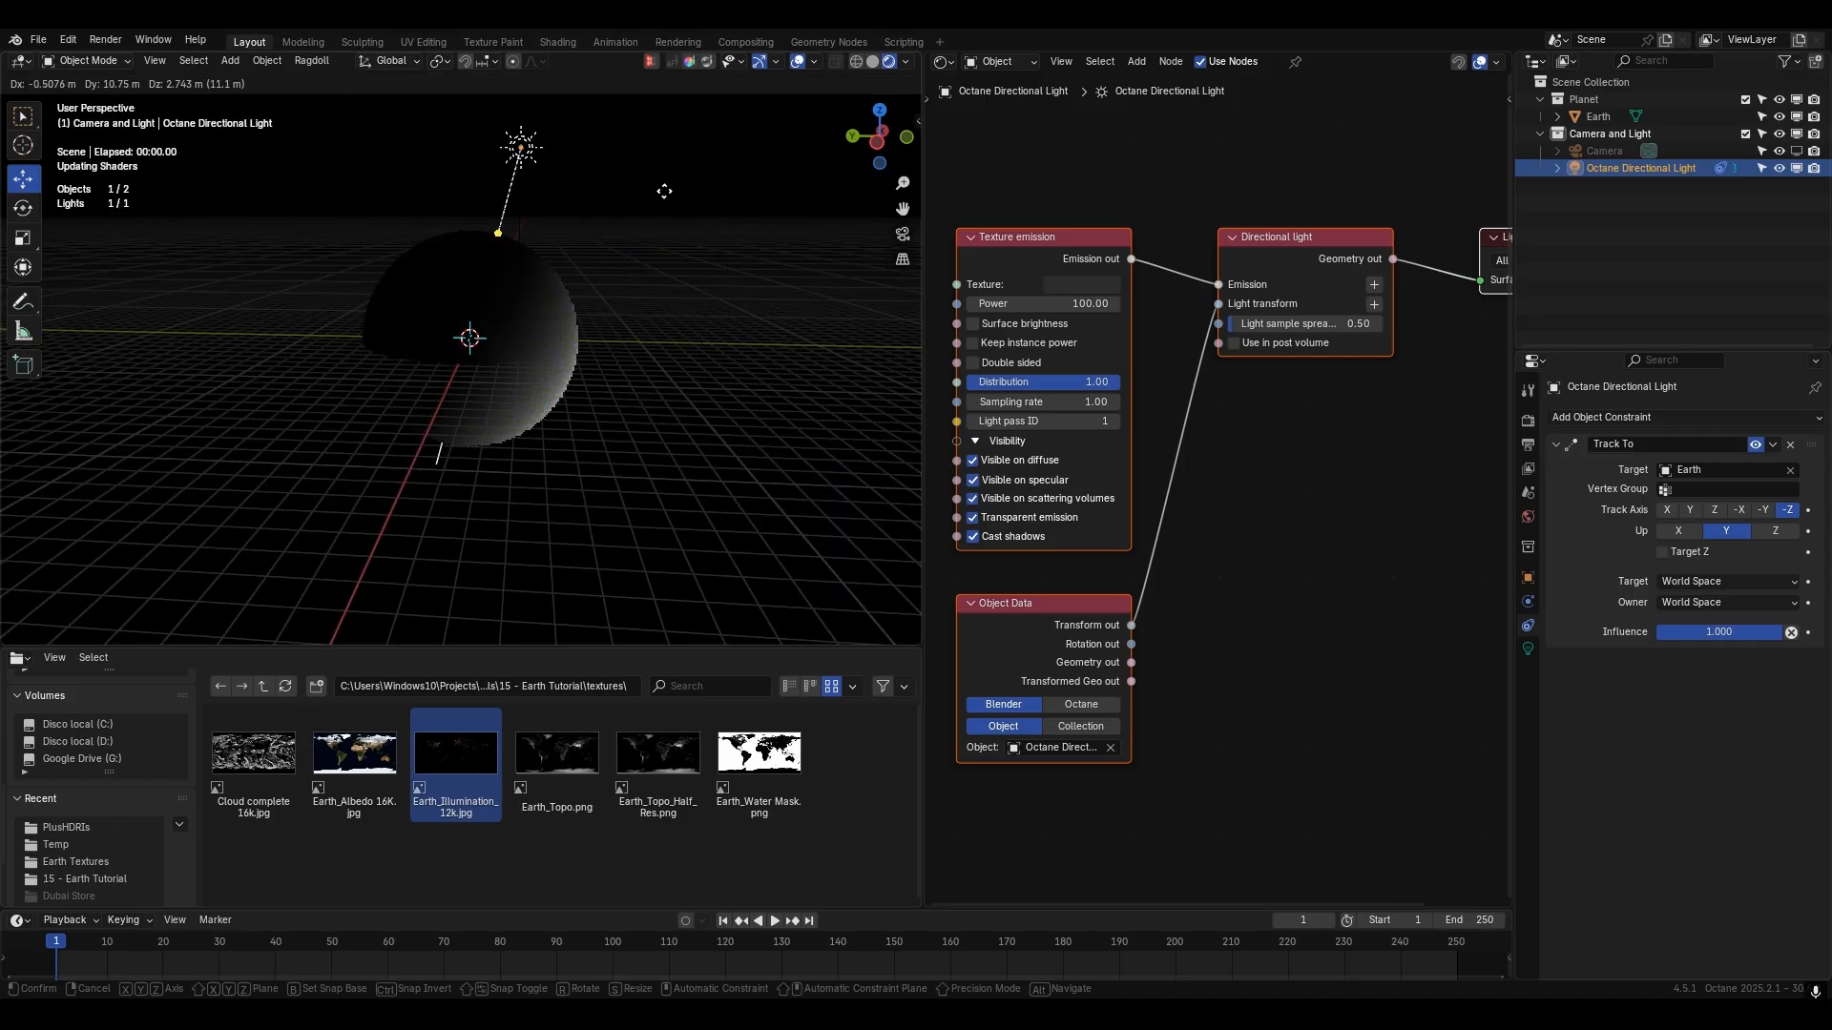
click(758, 307)
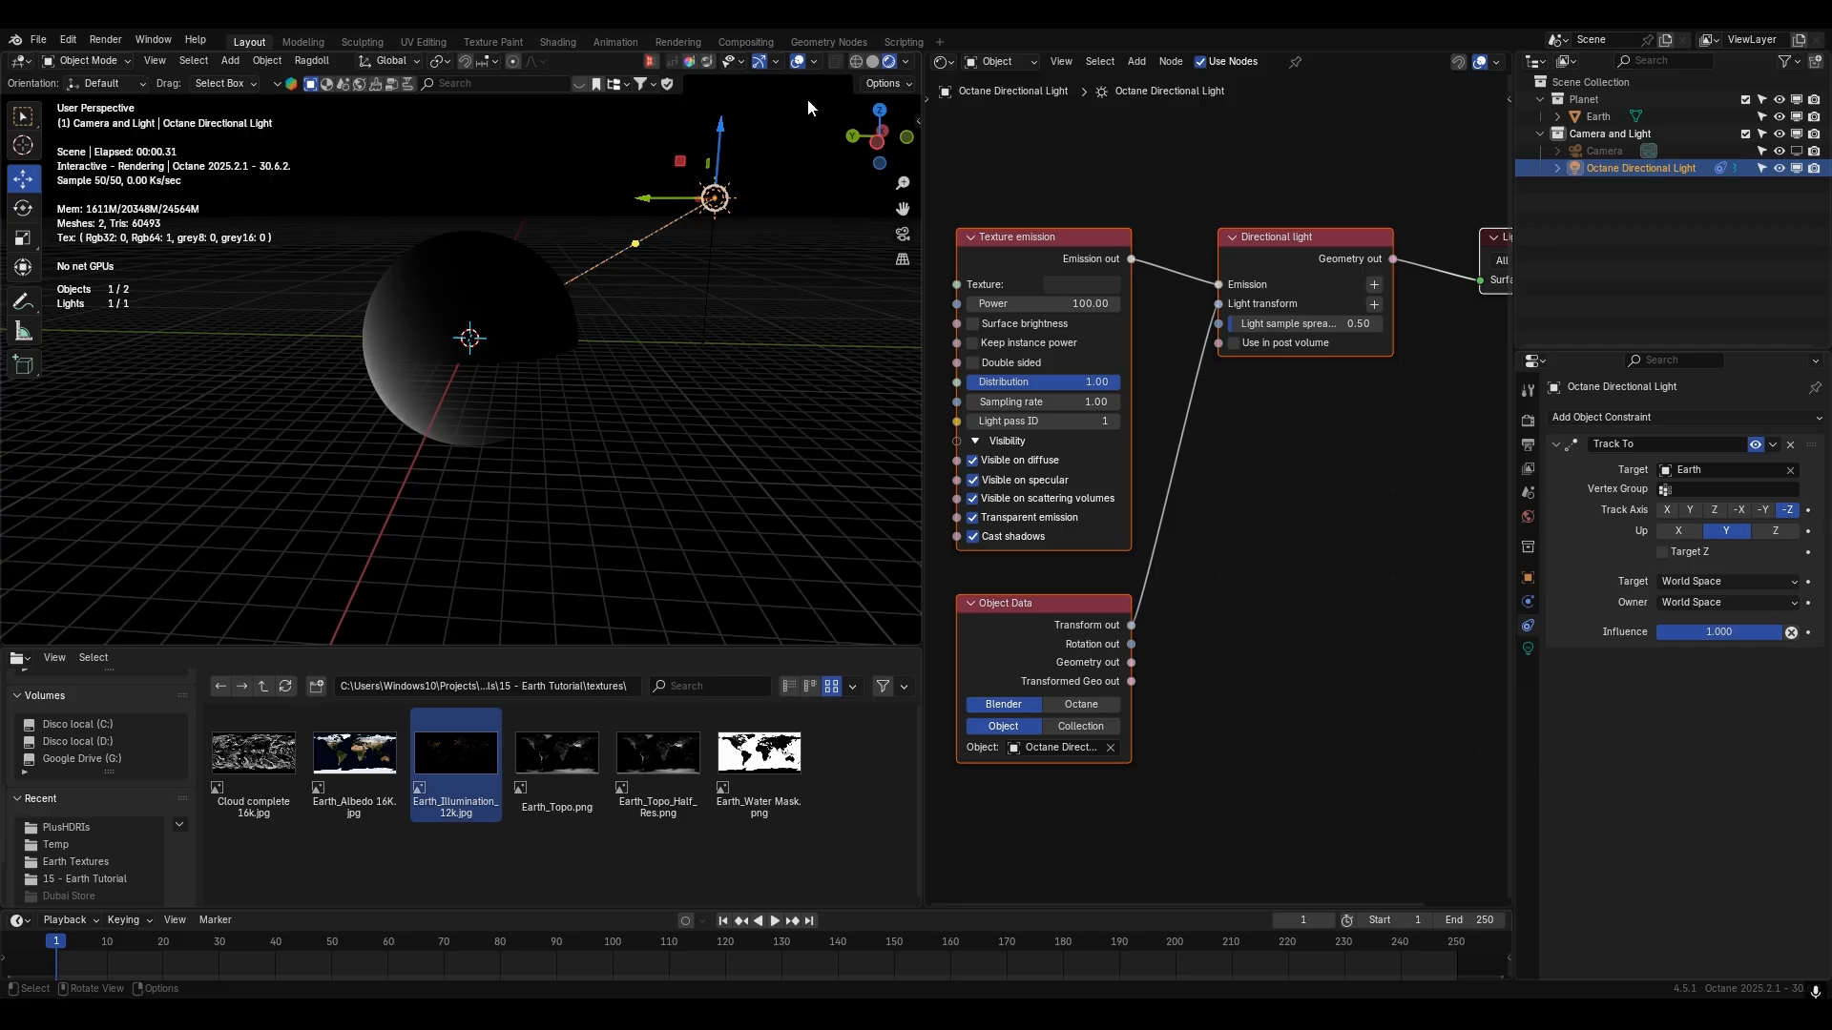
click(798, 61)
- Select the Earth and switch the preview from the Falloff map back to the full Earth material
click(520, 353)
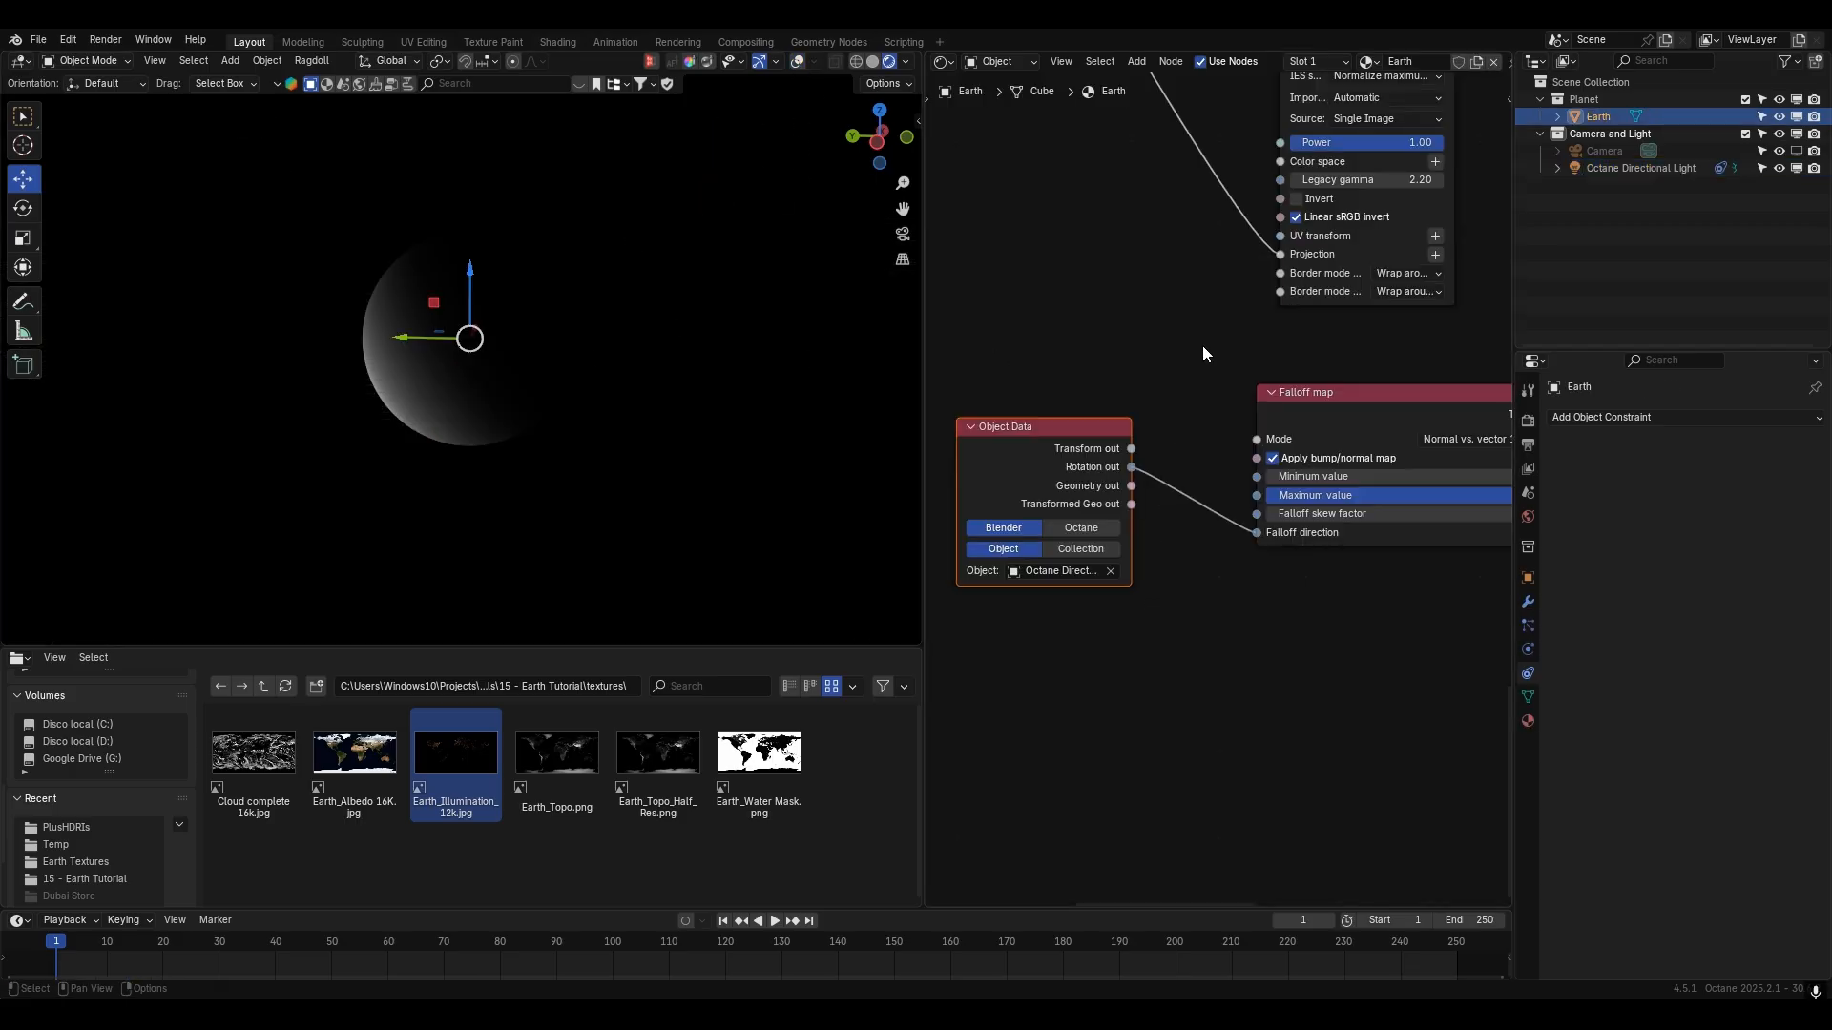
scroll(1207, 351, down, 5)
middle_drag(1416, 373, 1125, 520)
middle_drag(1320, 237, 1247, 654)
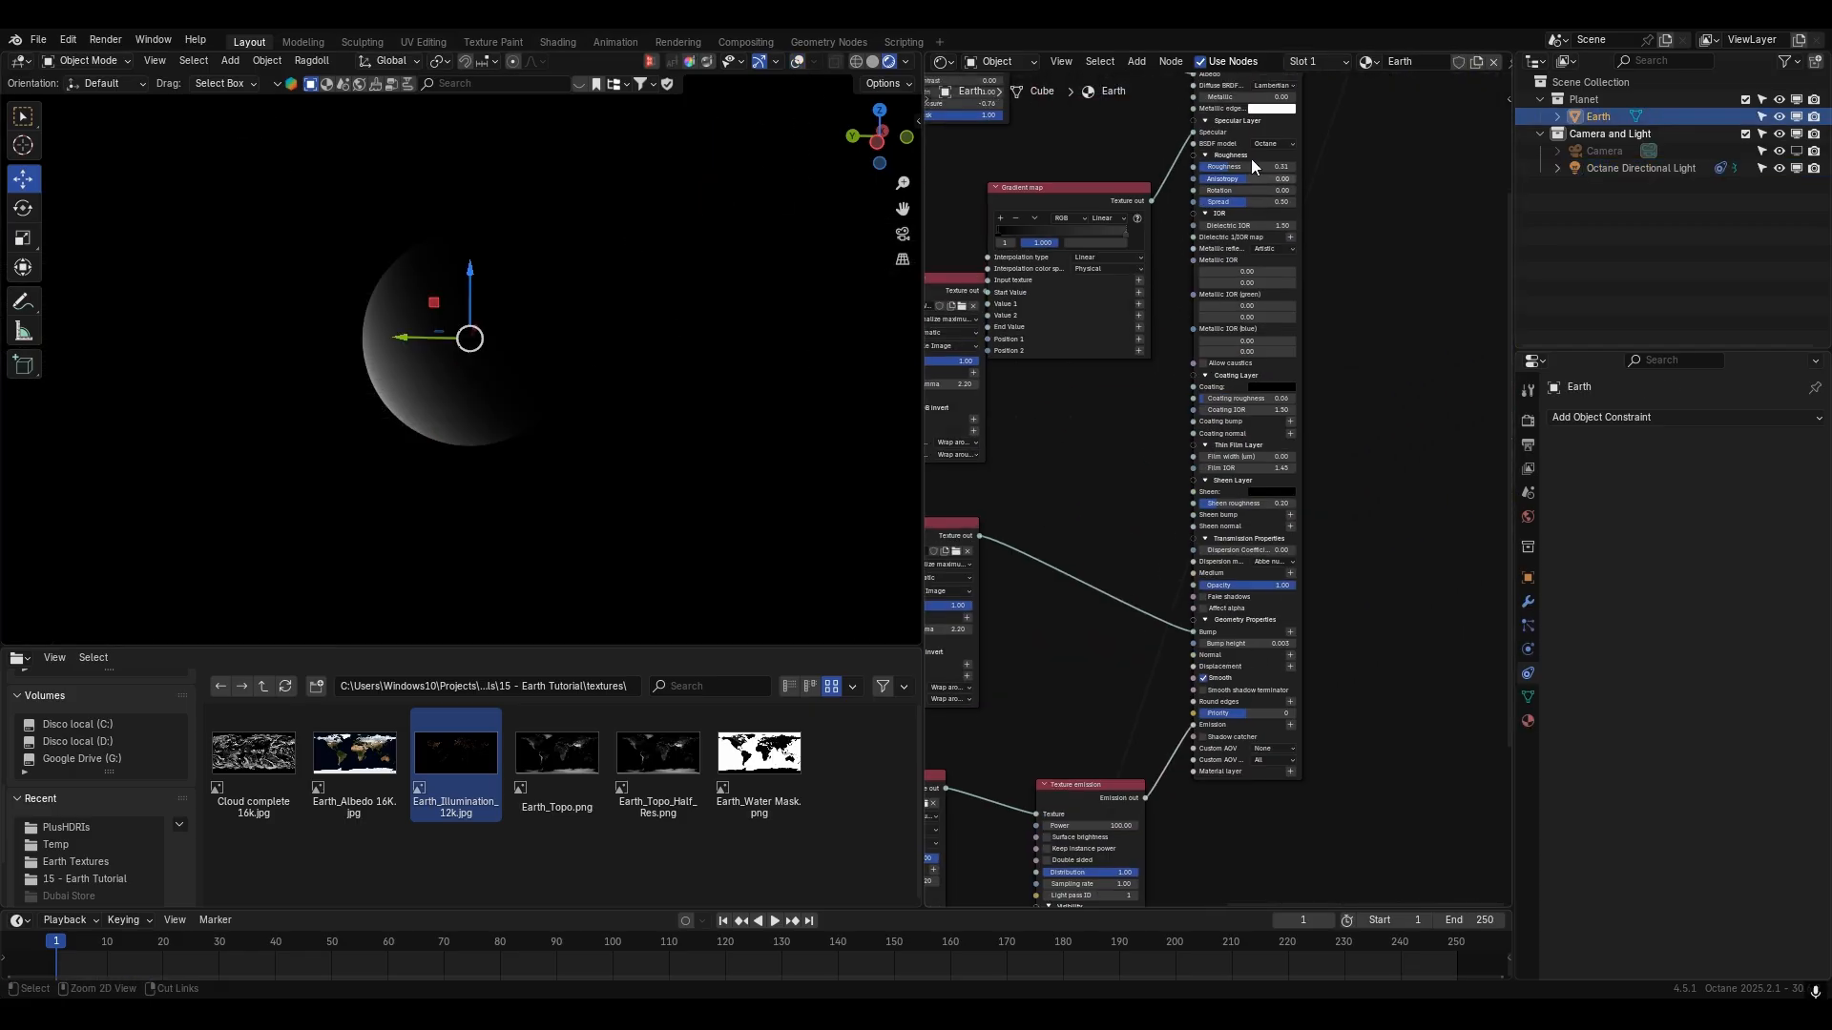
middle_drag(1250, 158, 1256, 495)
ctrl+shift+click(1262, 326)
- Move the Earth_Illumination image and the Falloff map away from the Texture emission node to make room between them
middle_drag(1248, 619, 1254, 570)
drag(1080, 501, 1047, 502)
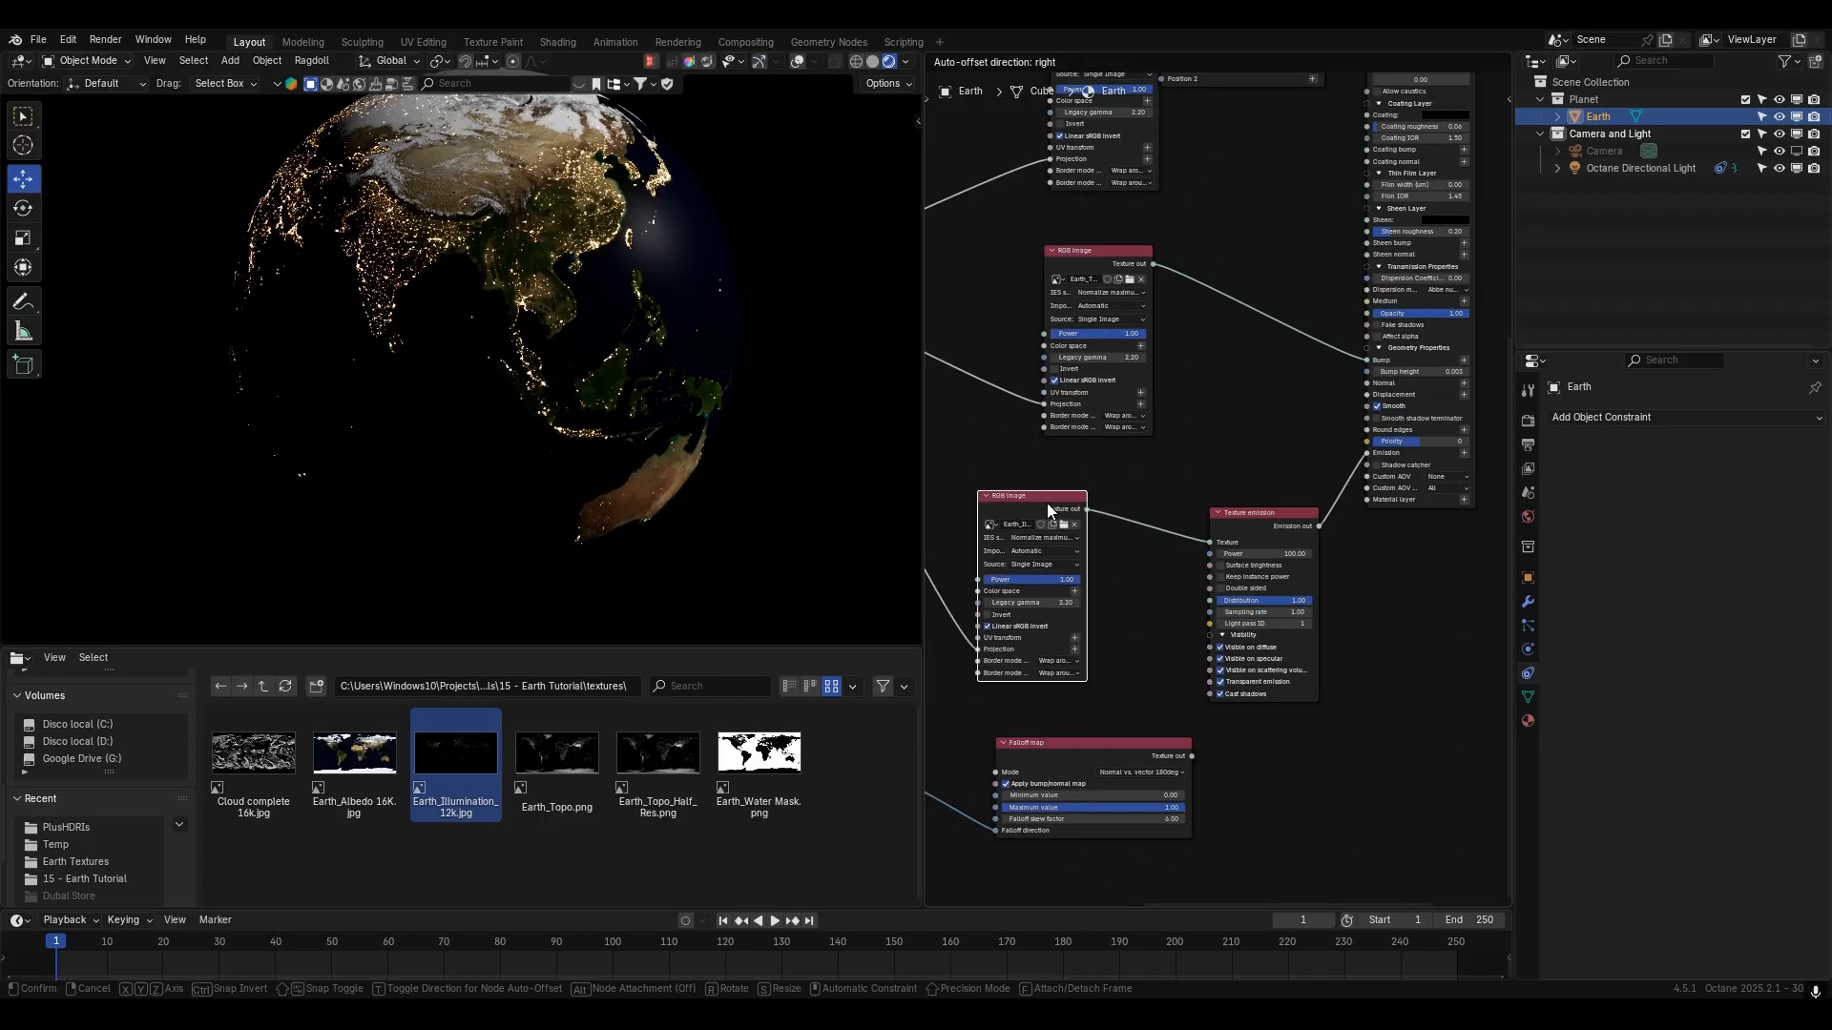
middle_drag(1025, 704, 1165, 684)
drag(1174, 732, 1139, 735)
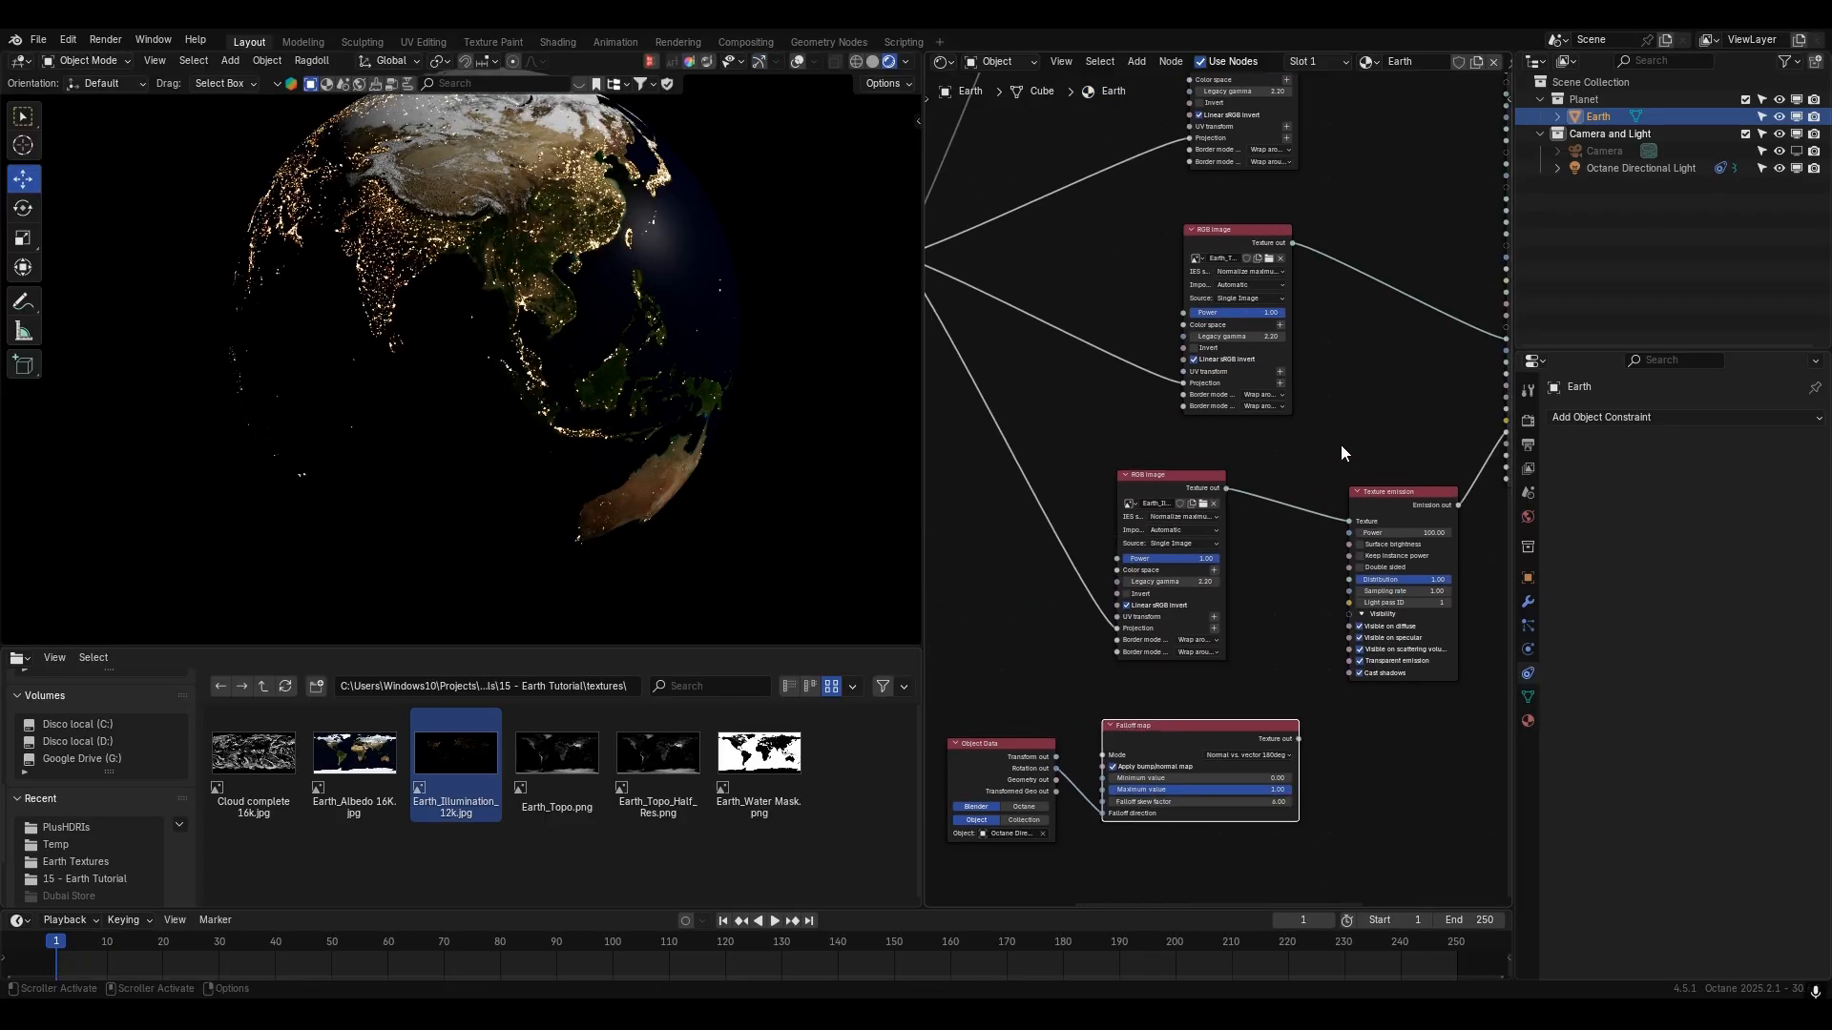
- Insert an Octane CyclesMixColorNode Wrapper between the Earth_Illumination image and the Texture emission node
key(ctrl+f)
text(cycle)
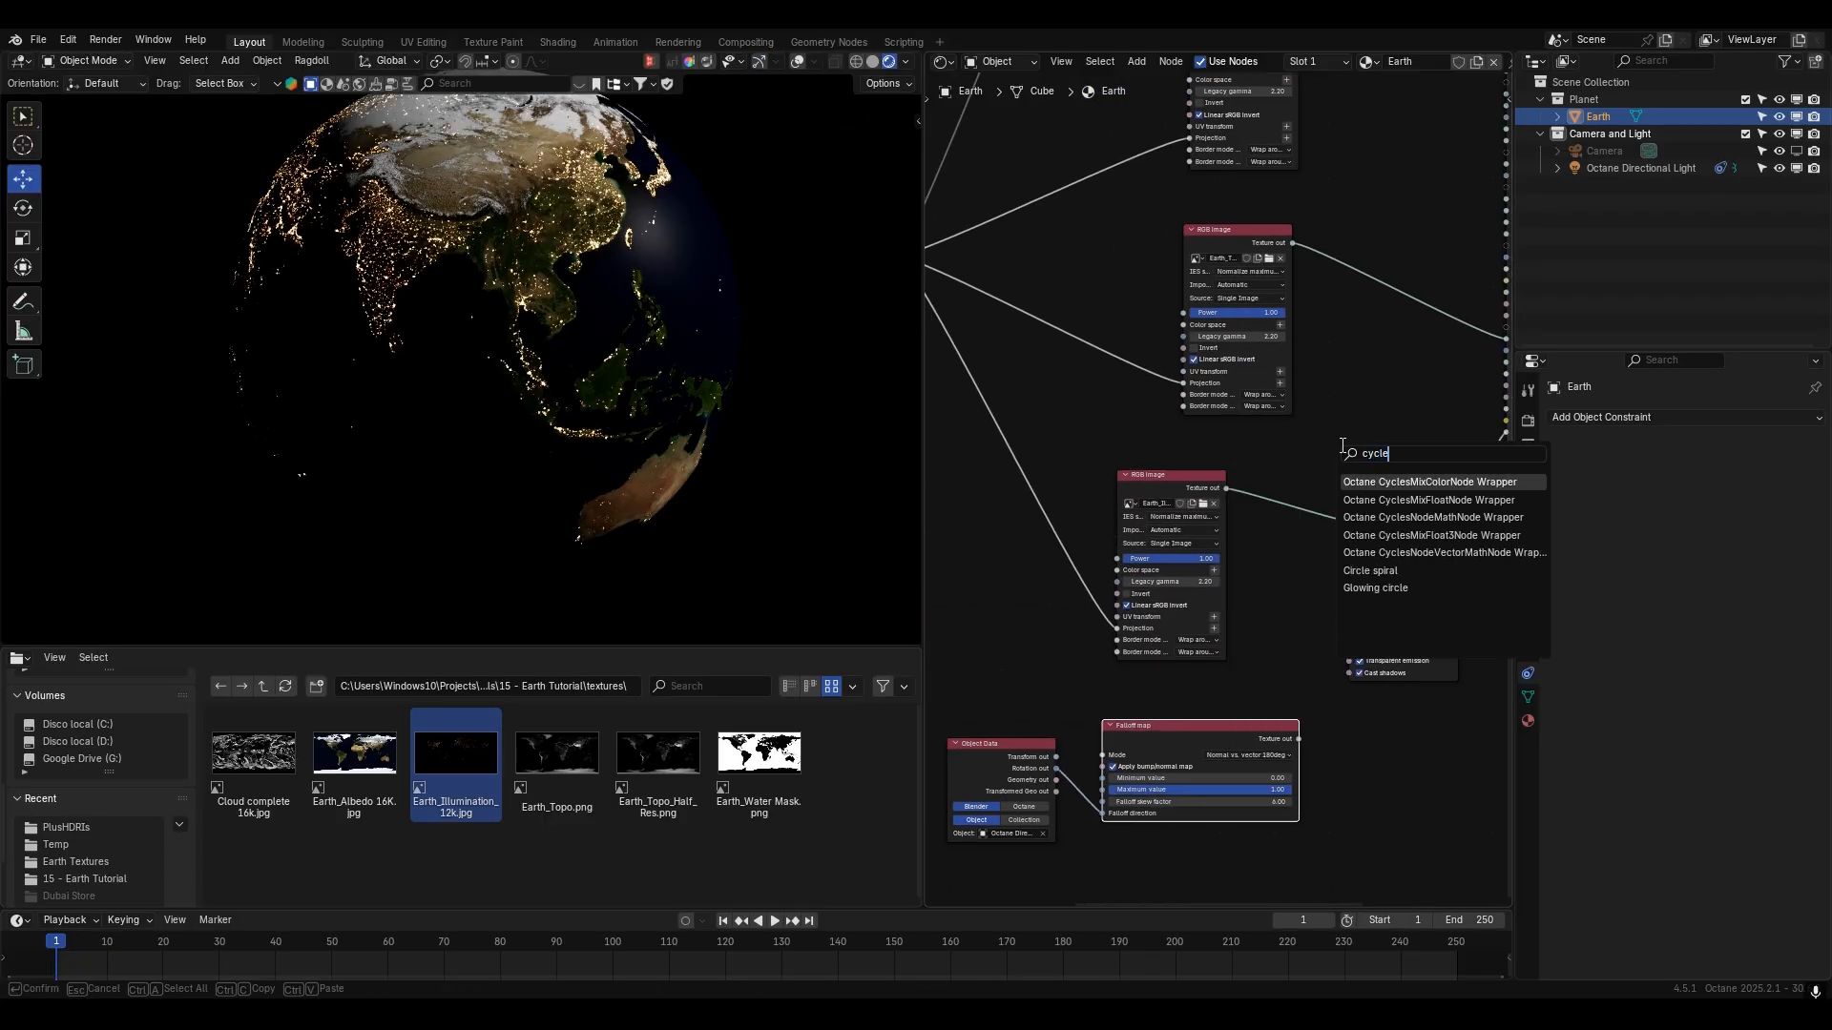
click(1451, 482)
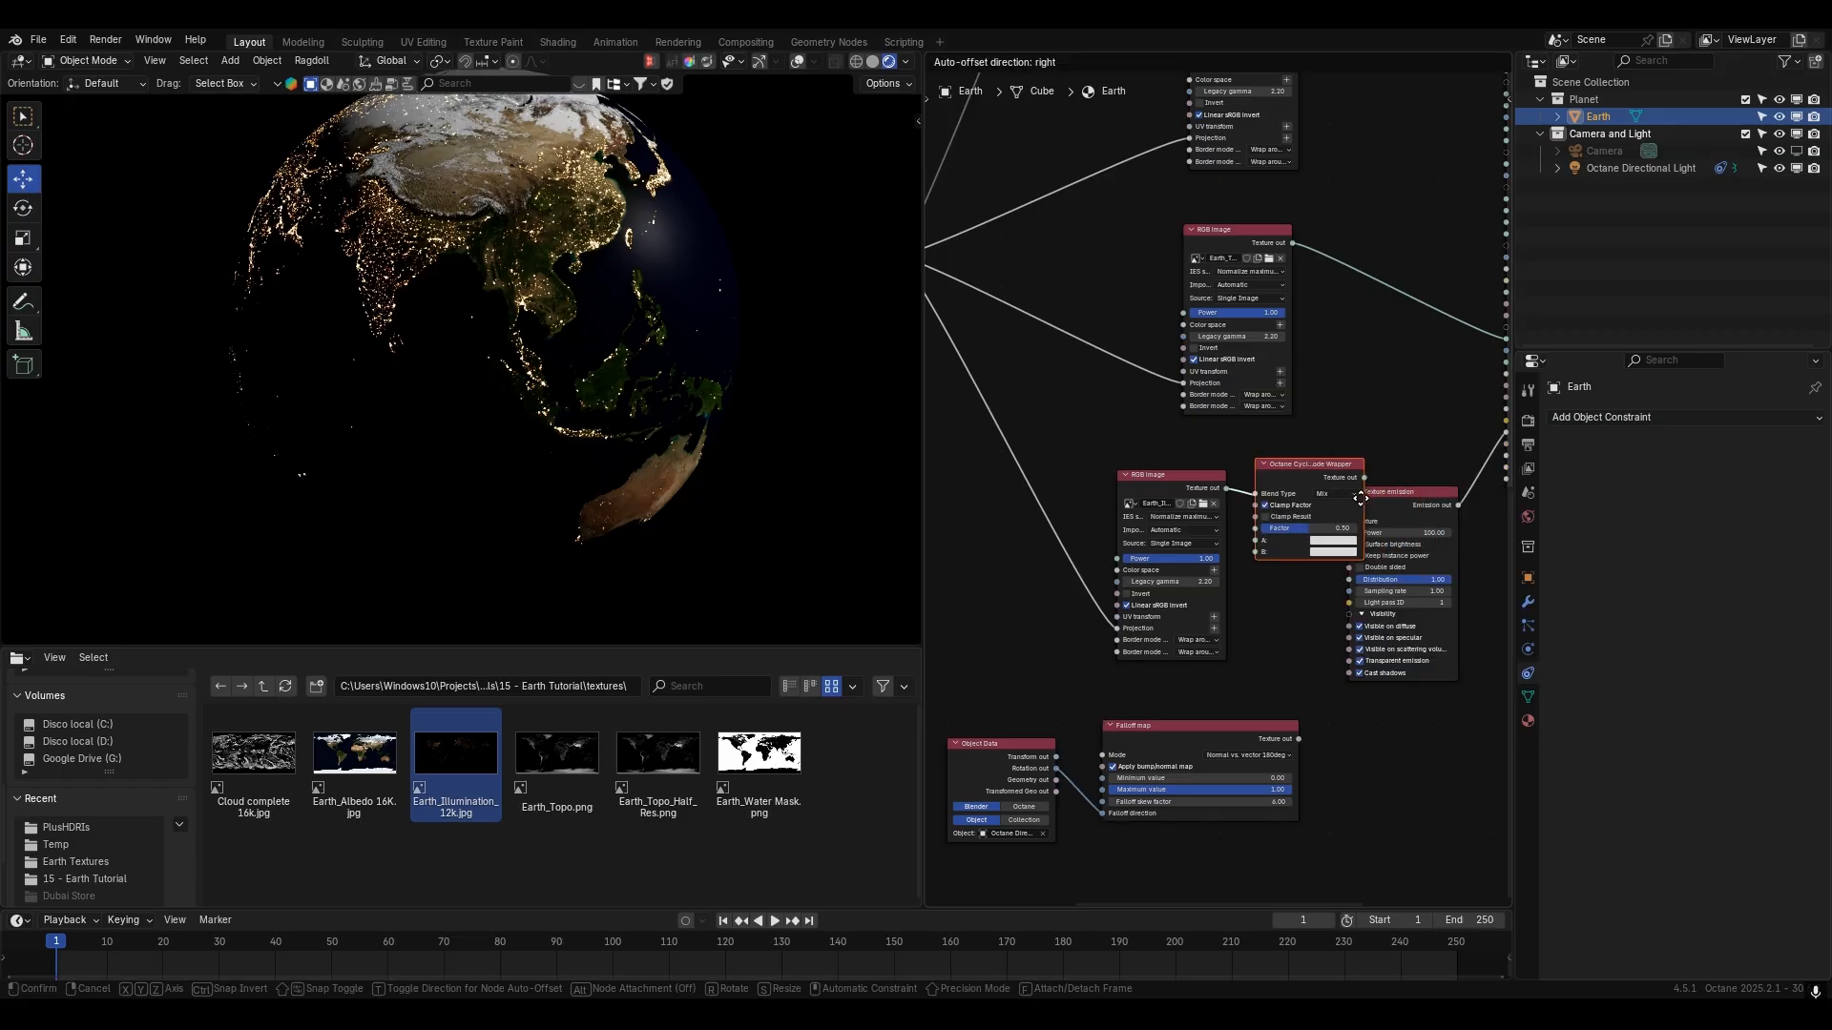
click(1315, 515)
- Link the Falloff map to input A and the Earth_Illumination image to input B of the mix color node
scroll(1219, 584, up, 1)
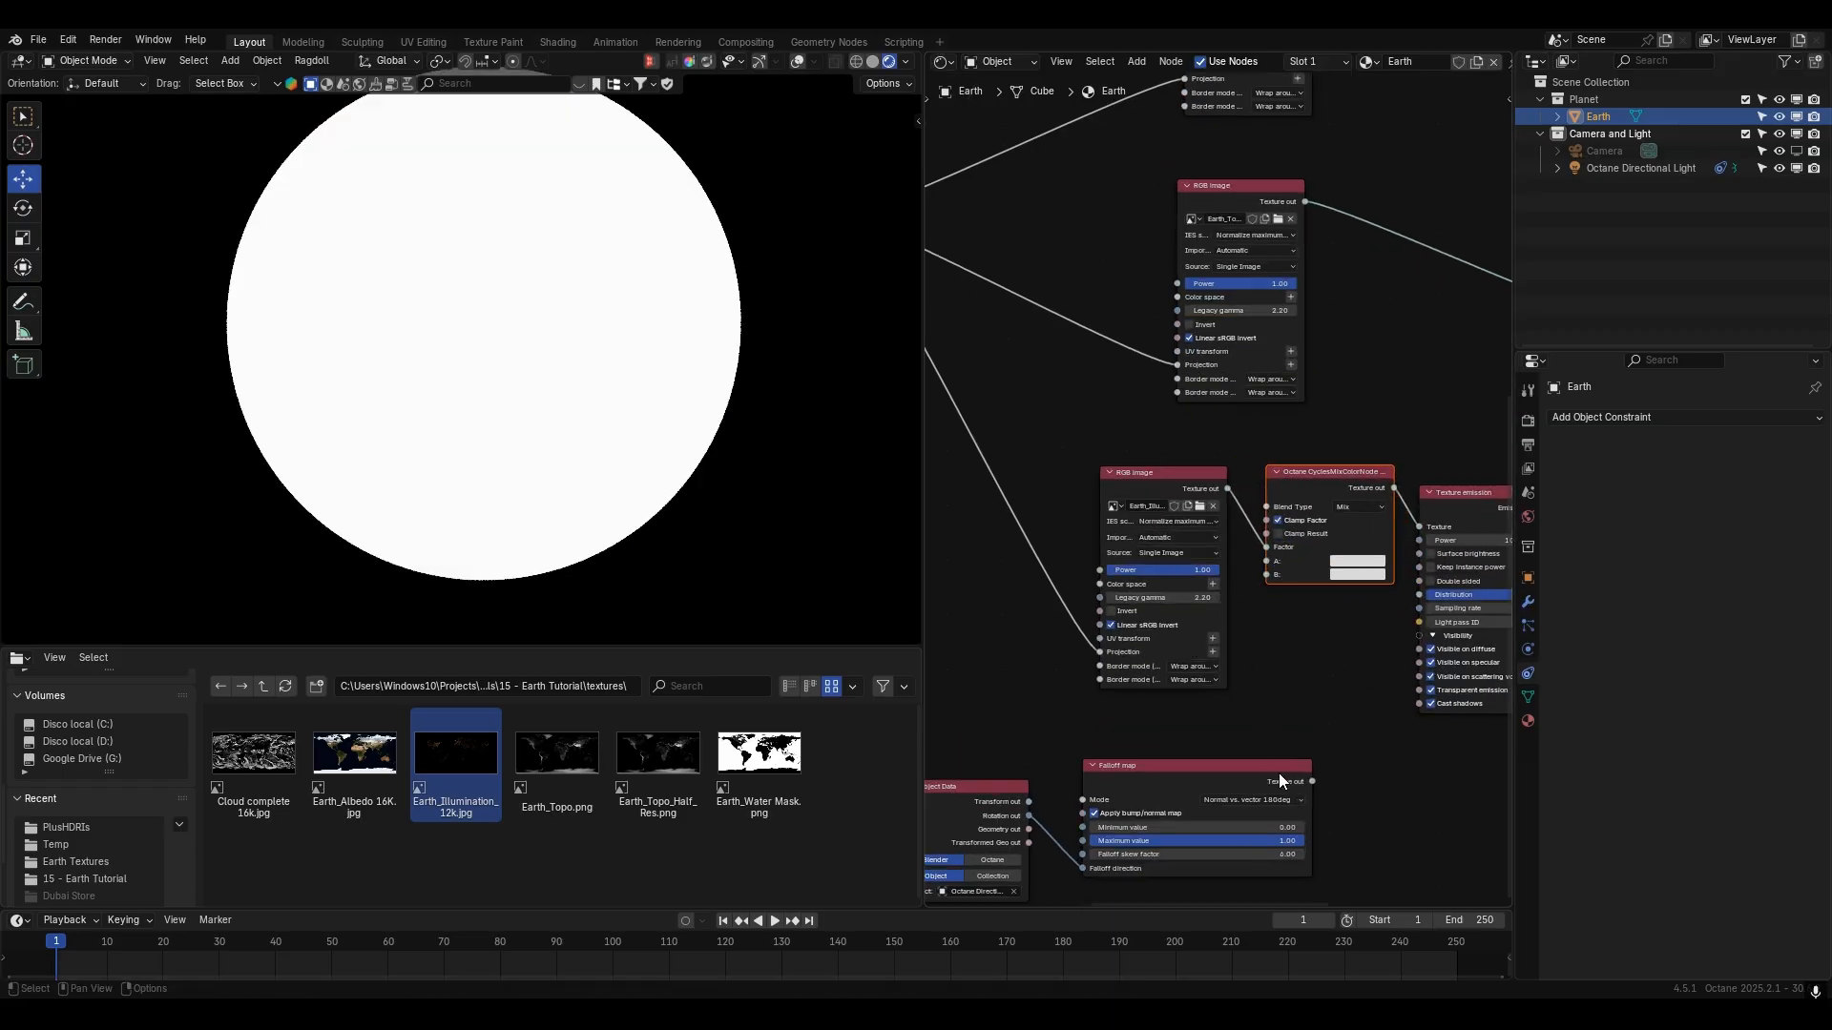
drag(1313, 781, 1311, 725)
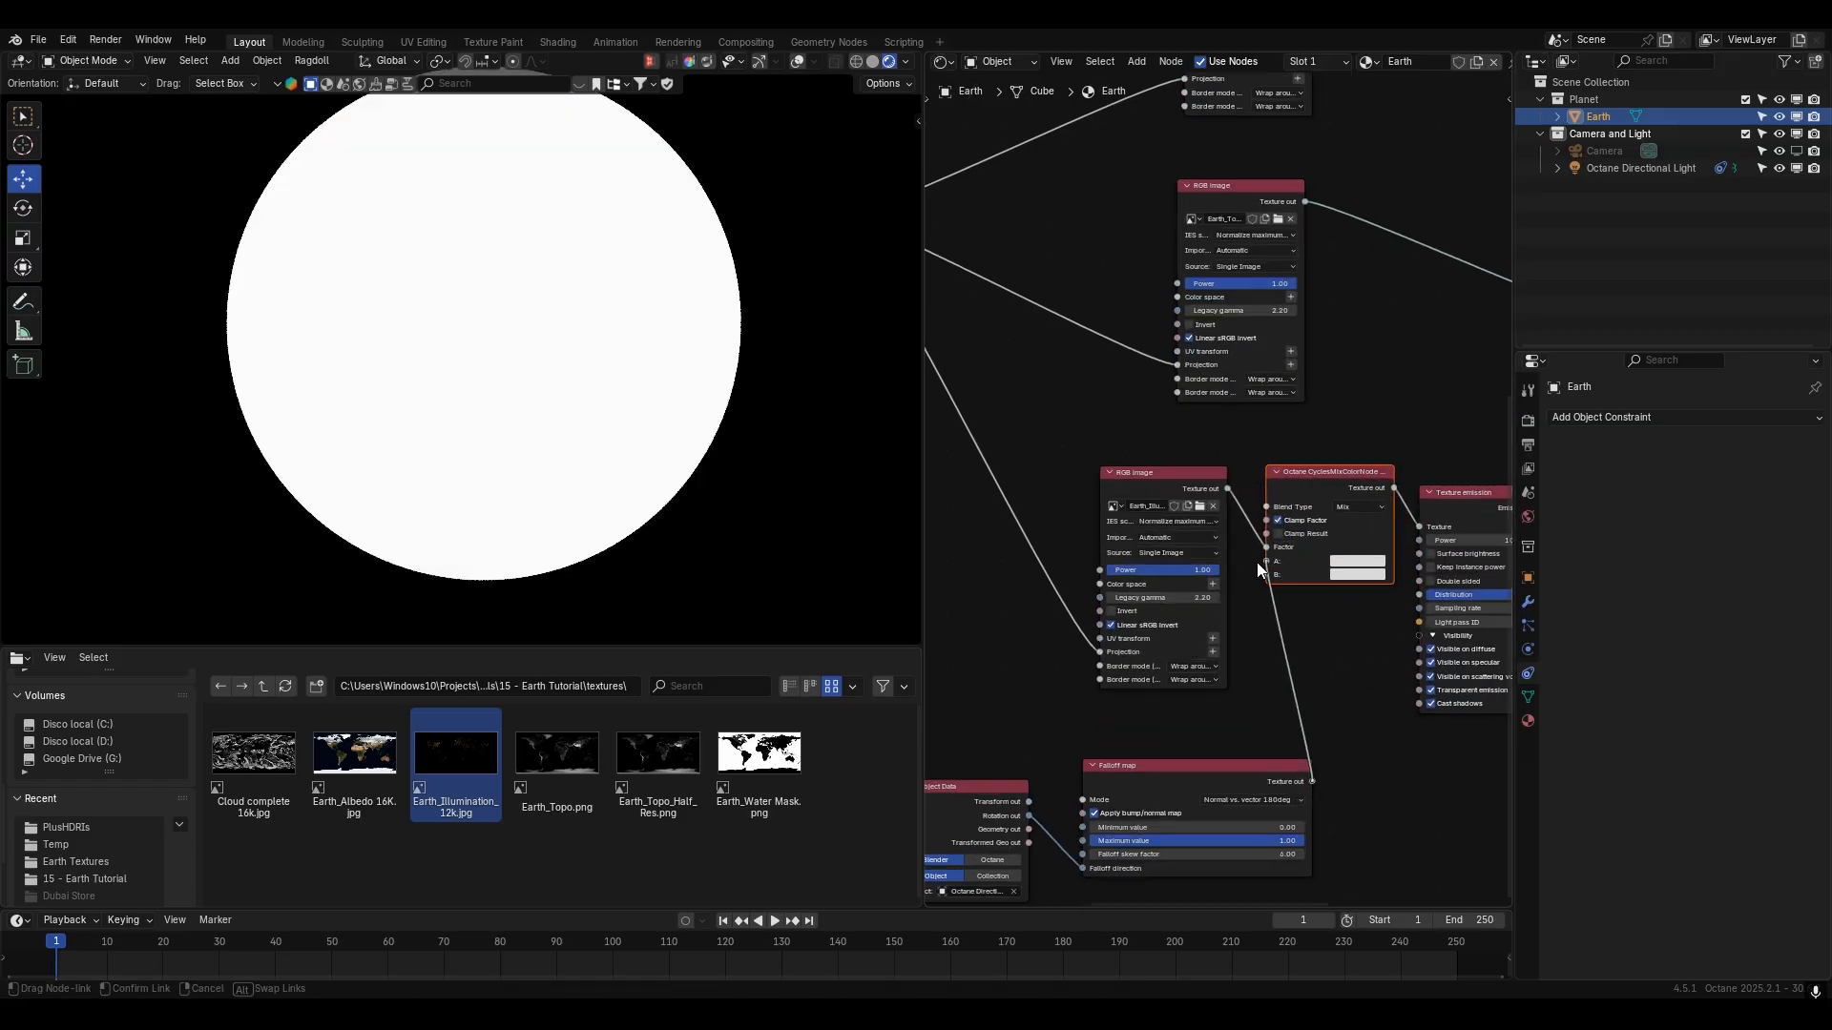
drag(1256, 563, 1256, 563)
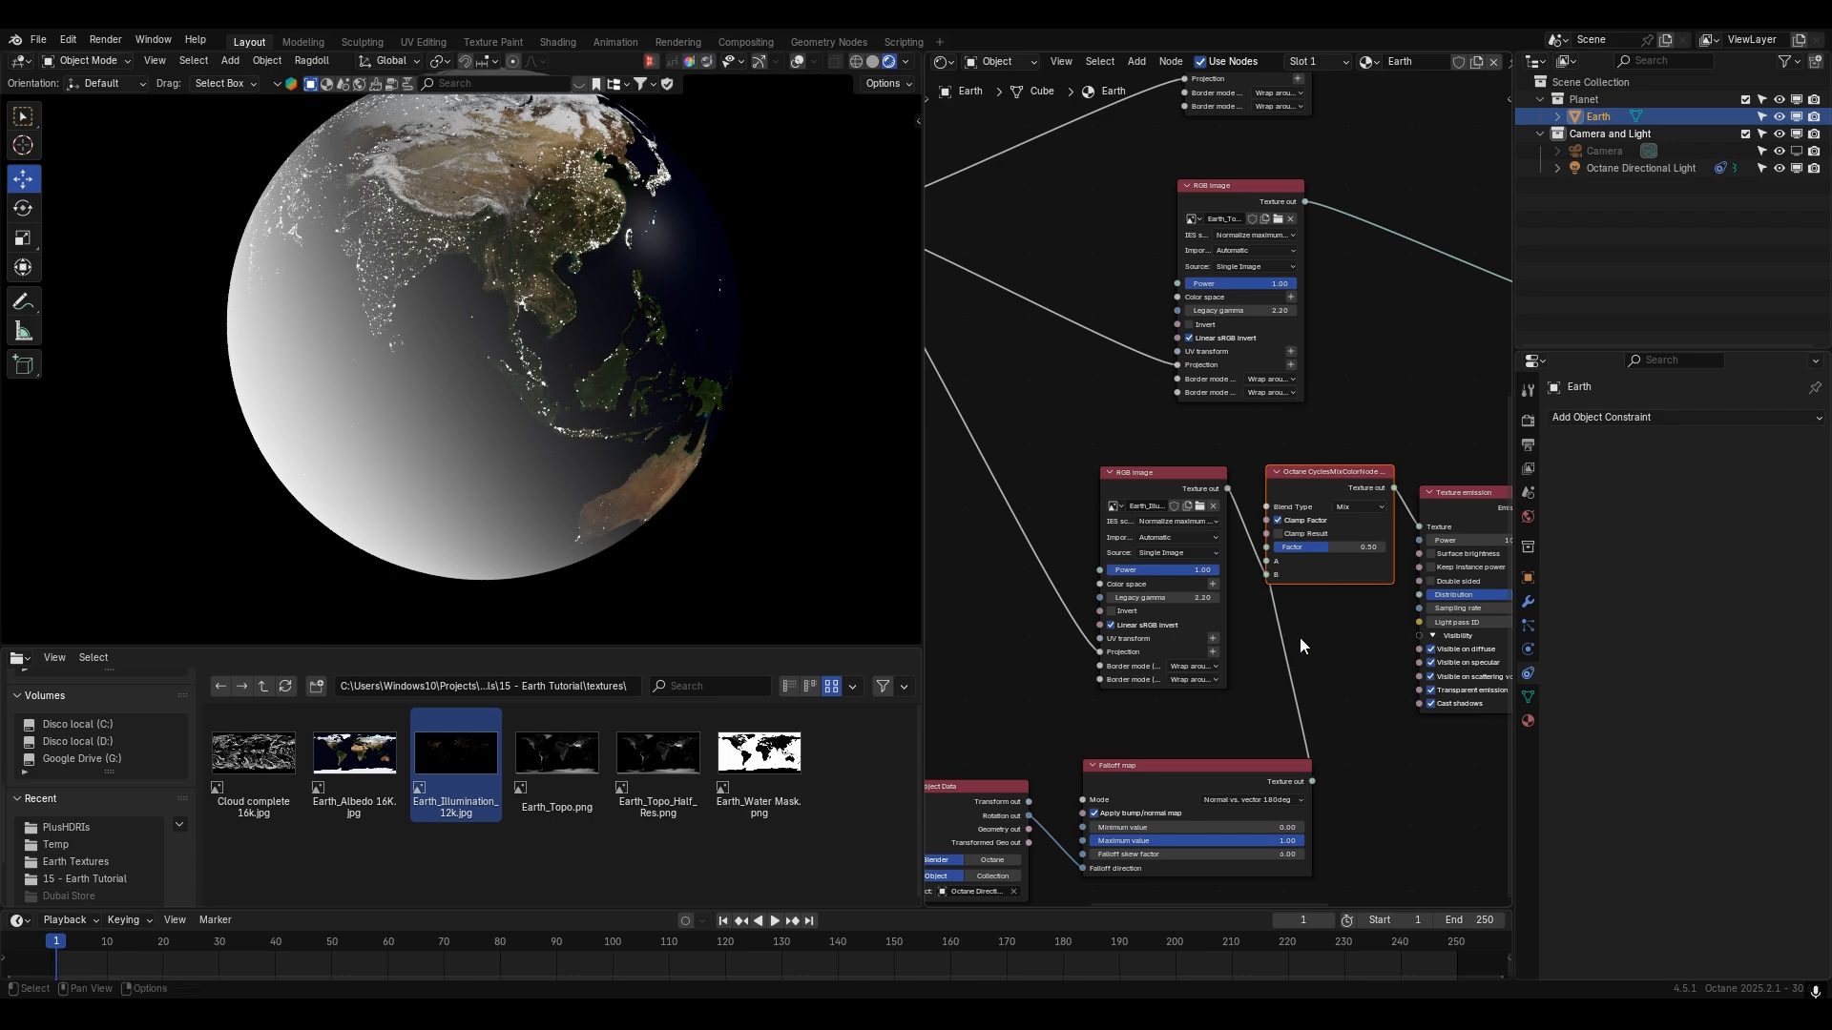
- Select the mix color and Texture emission nodes together and move them closer to the Earth material node
scroll(1241, 601, down, 4)
drag(1406, 429, 1136, 521)
scroll(1187, 548, up, 4)
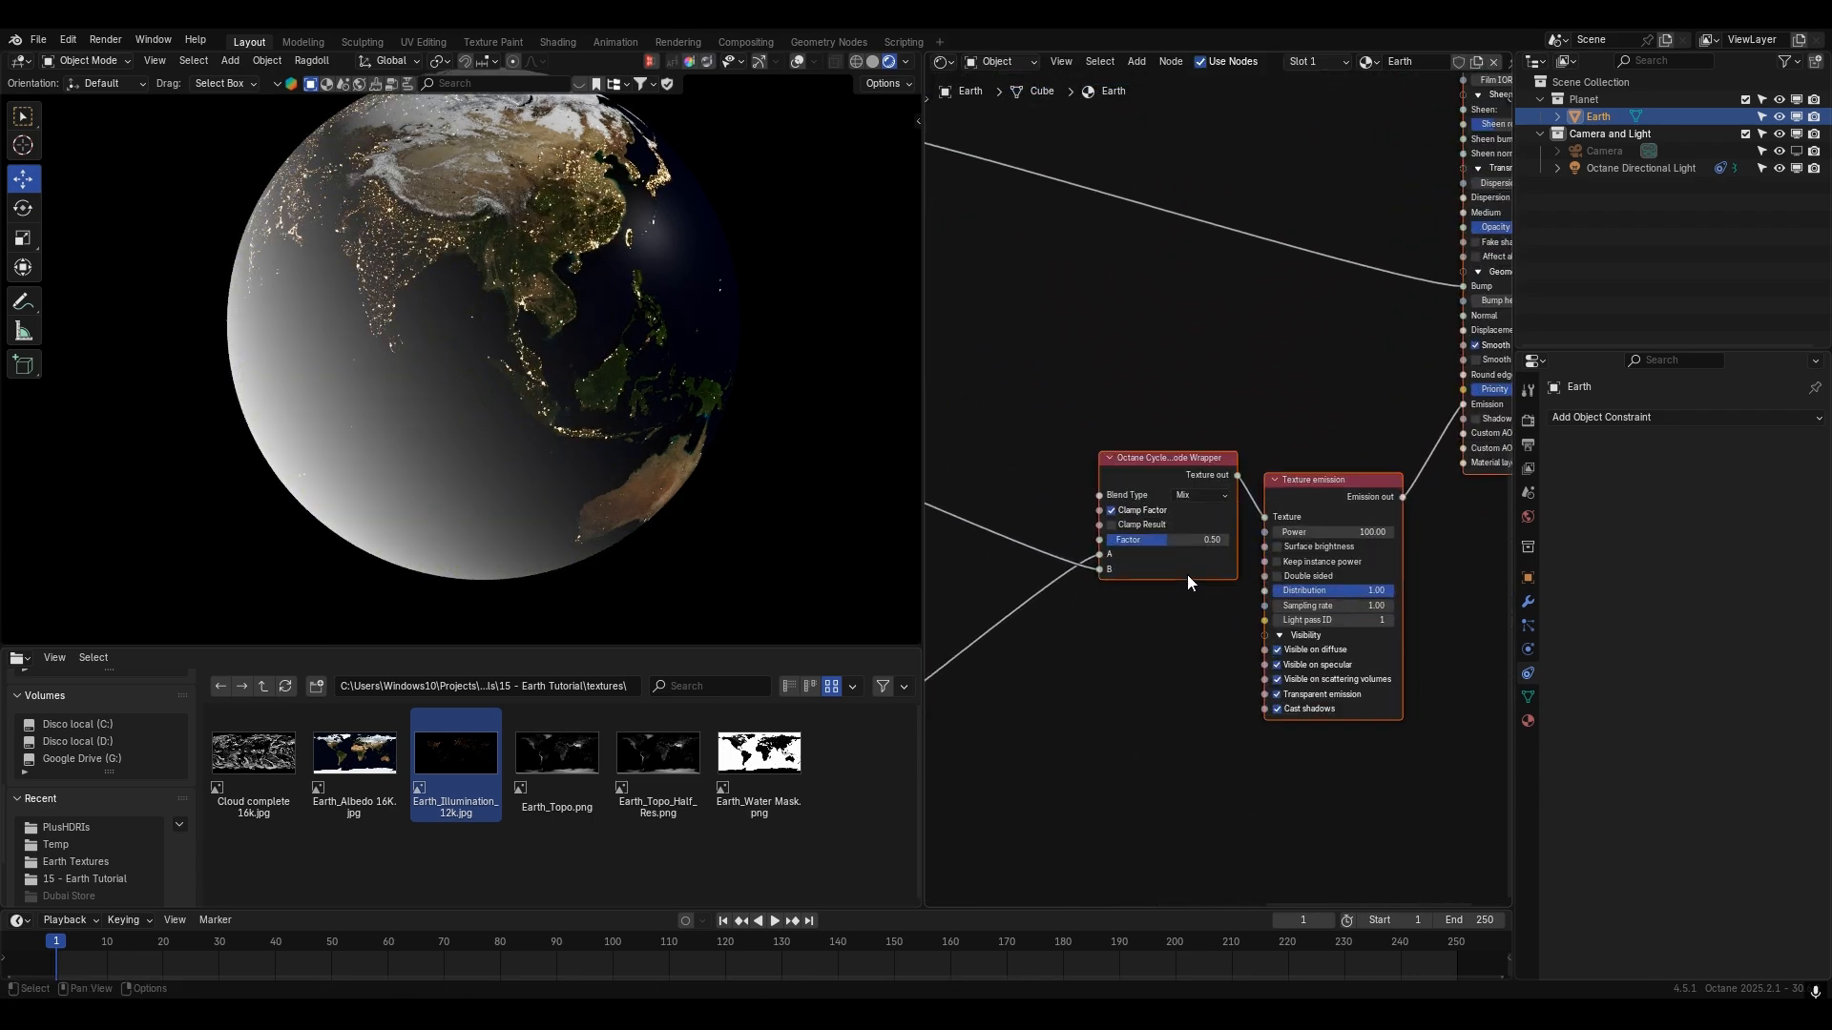
- Set the mix color node's Factor to 1.00 and its Blend Type to Multiply
scroll(1183, 559, up, 2)
drag(1125, 566, 1234, 558)
click(1189, 497)
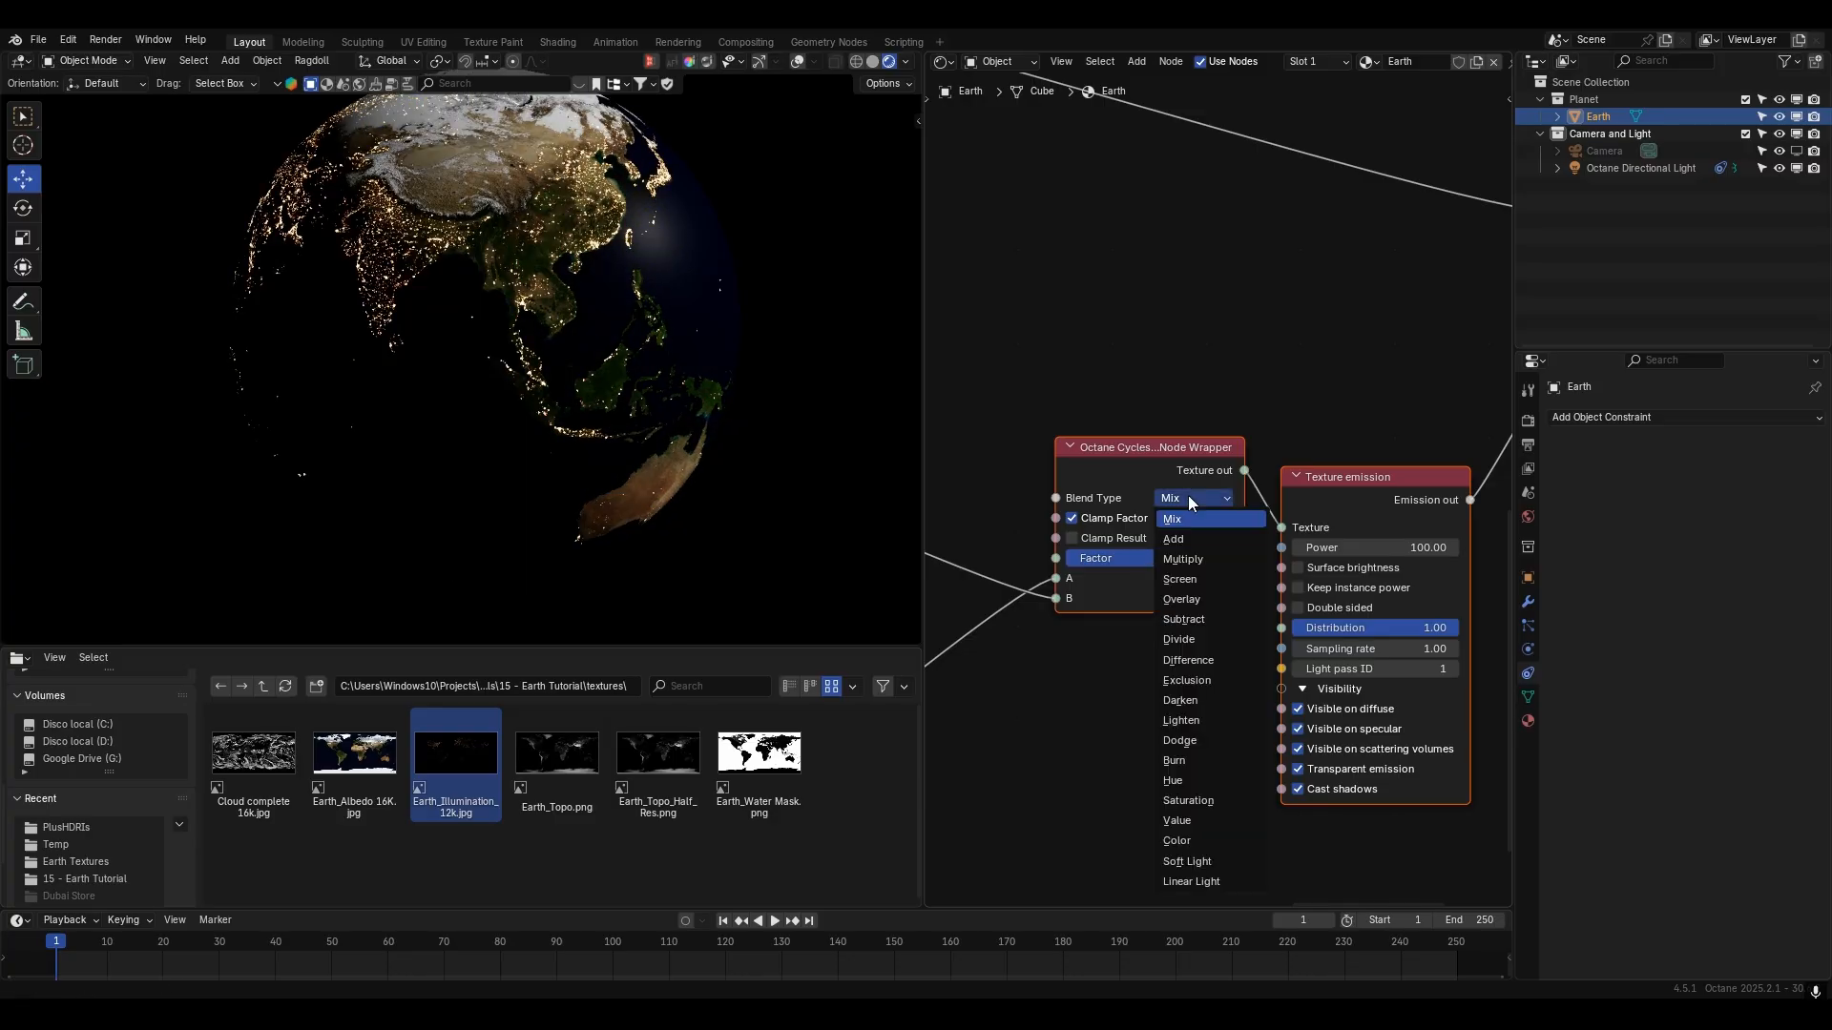
click(1204, 561)
middle_drag(667, 311, 574, 332)
scroll(594, 334, up, 2)
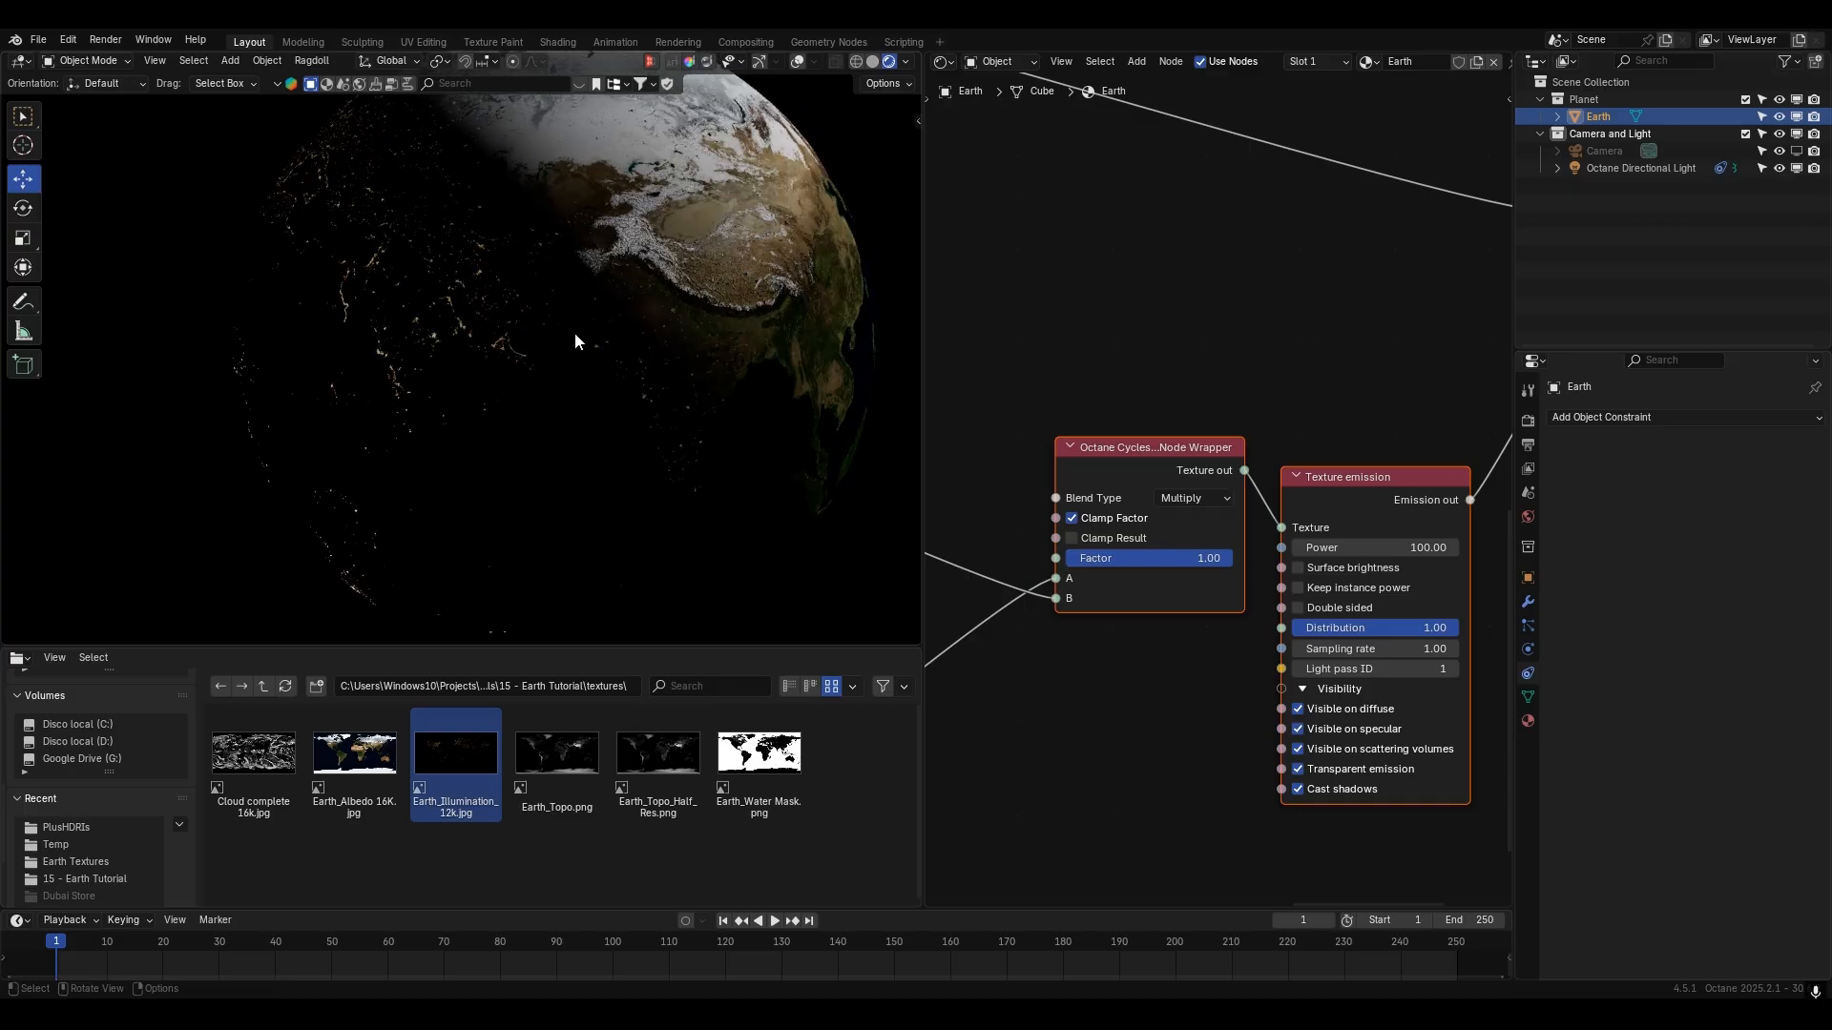
scroll(571, 333, up, 2)
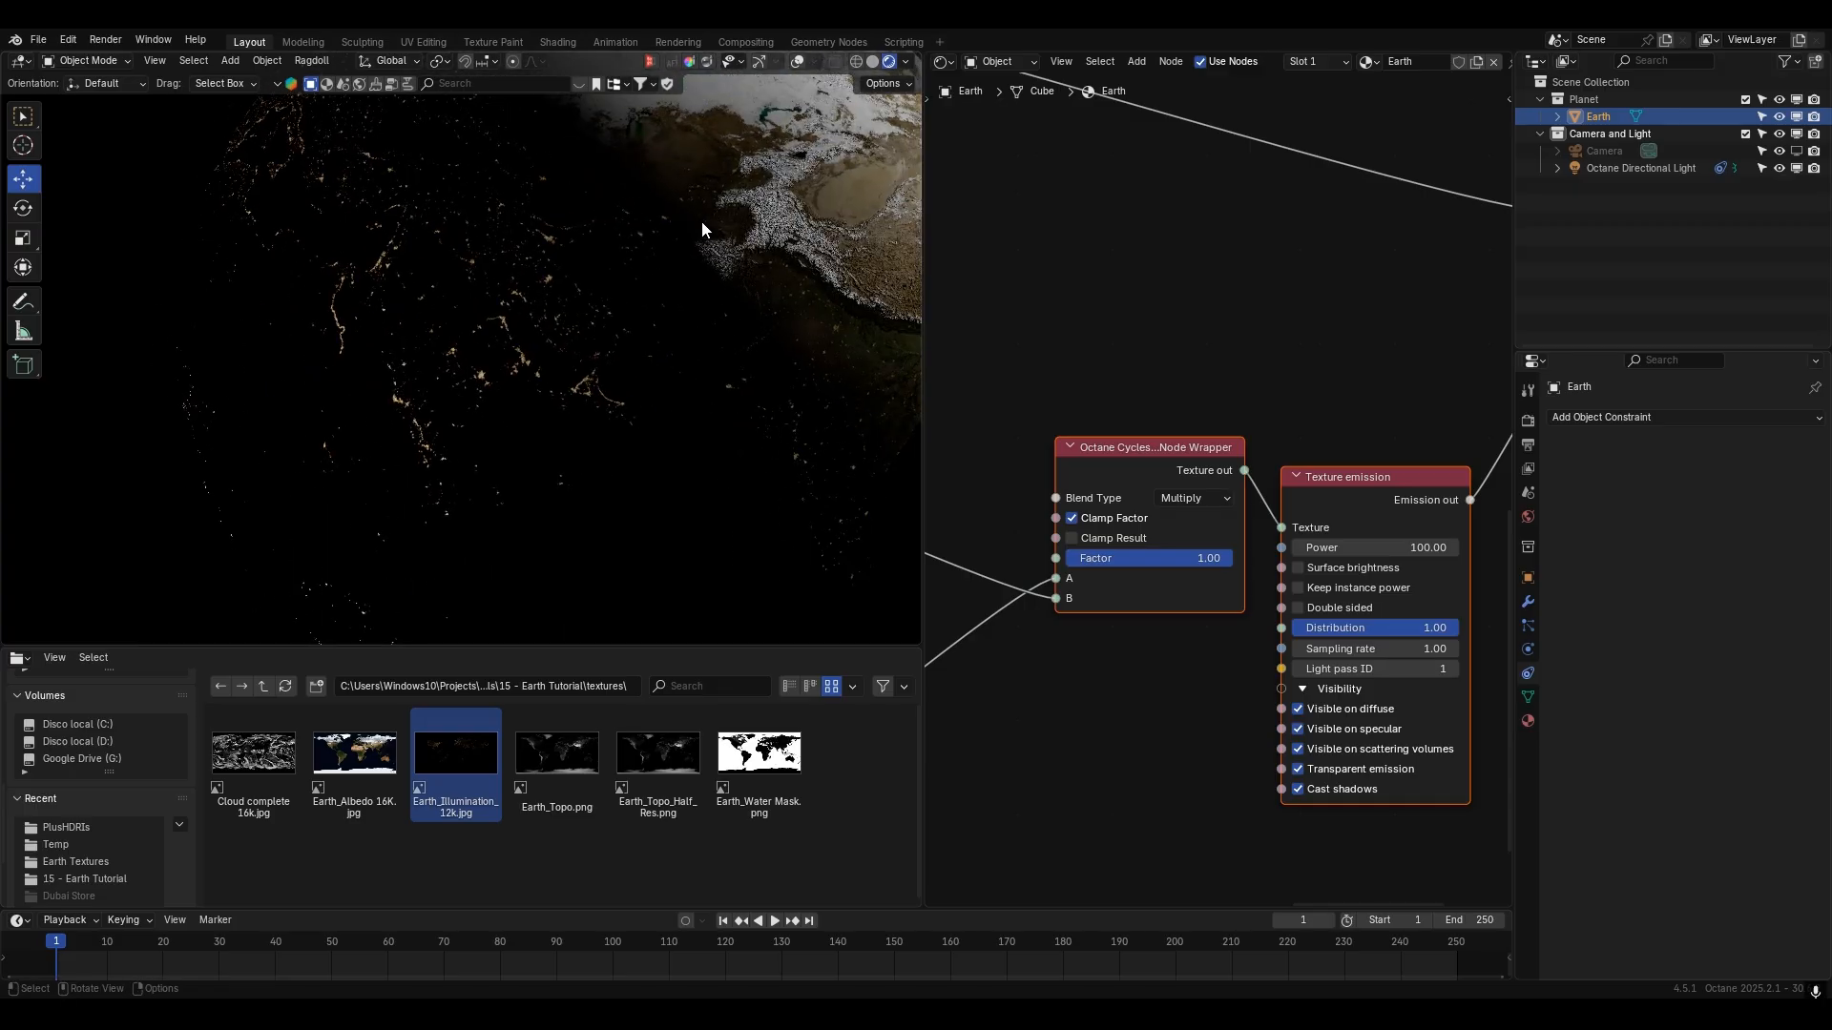
middle_drag(703, 229, 588, 341)
- Show the viewport overlays and gizmos and rotate the Earth about the global Z axis by about 39°
click(798, 62)
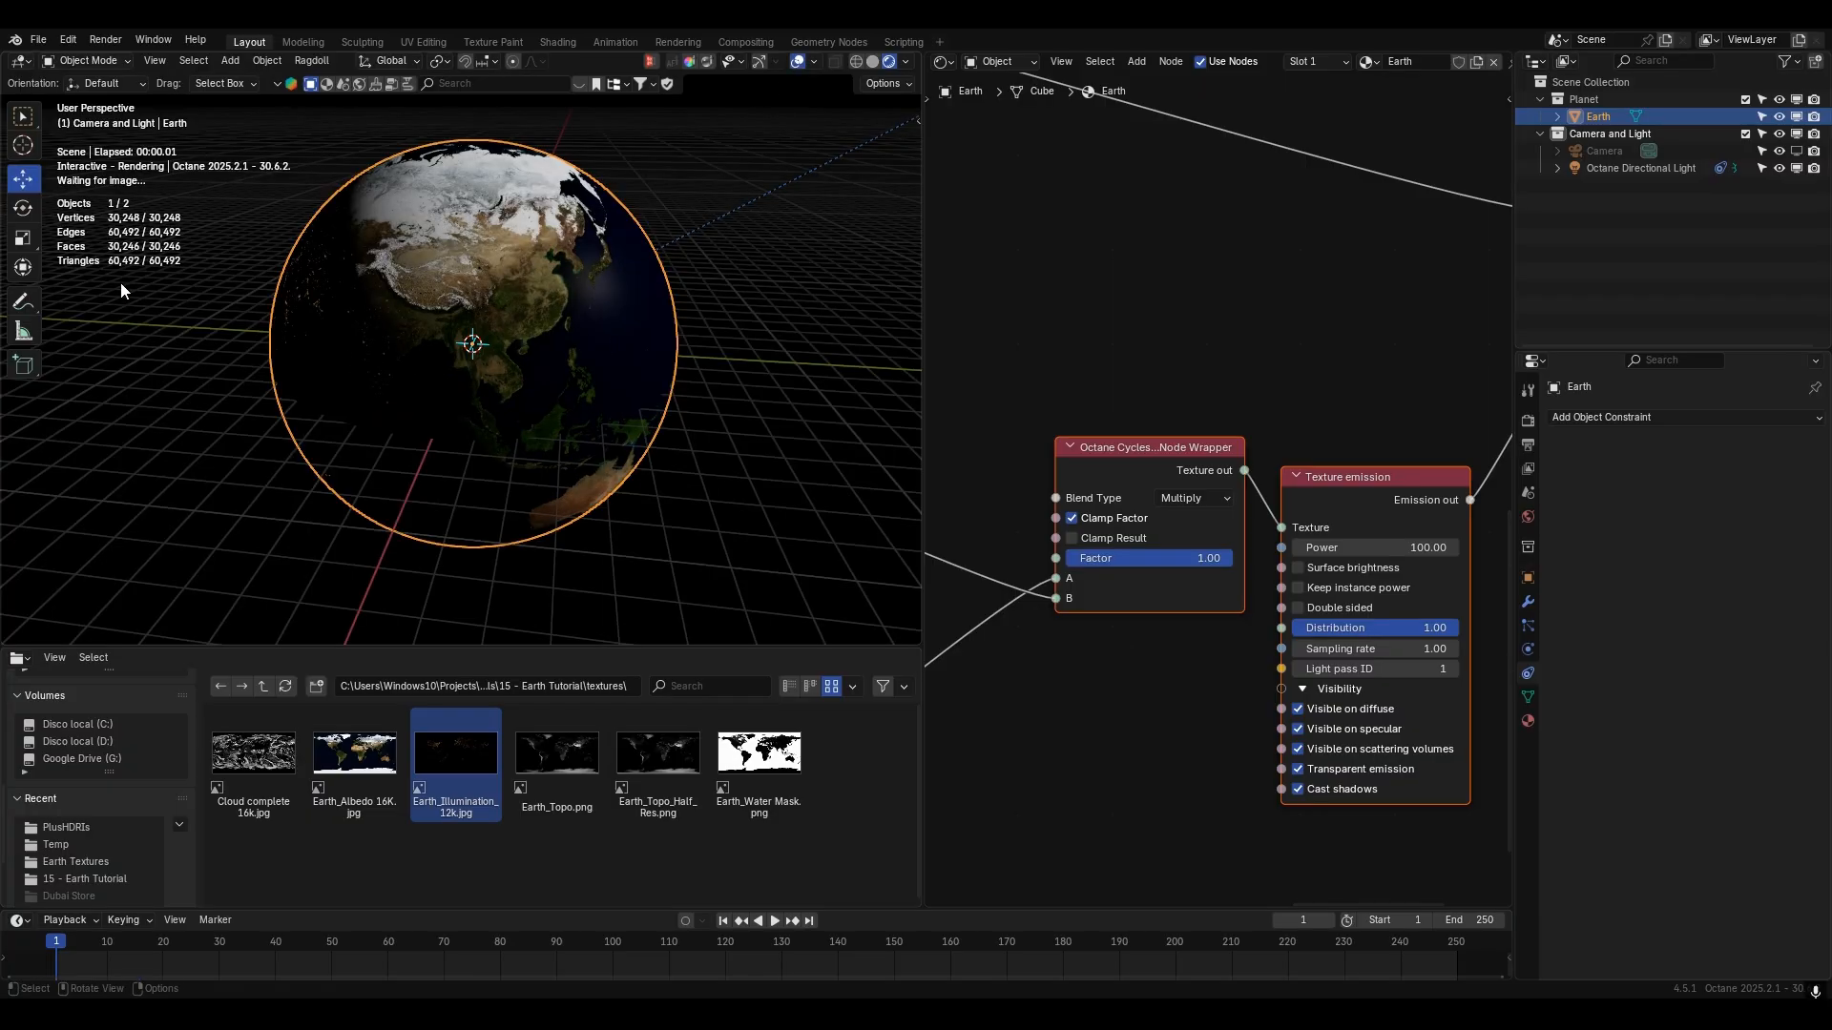
click(24, 209)
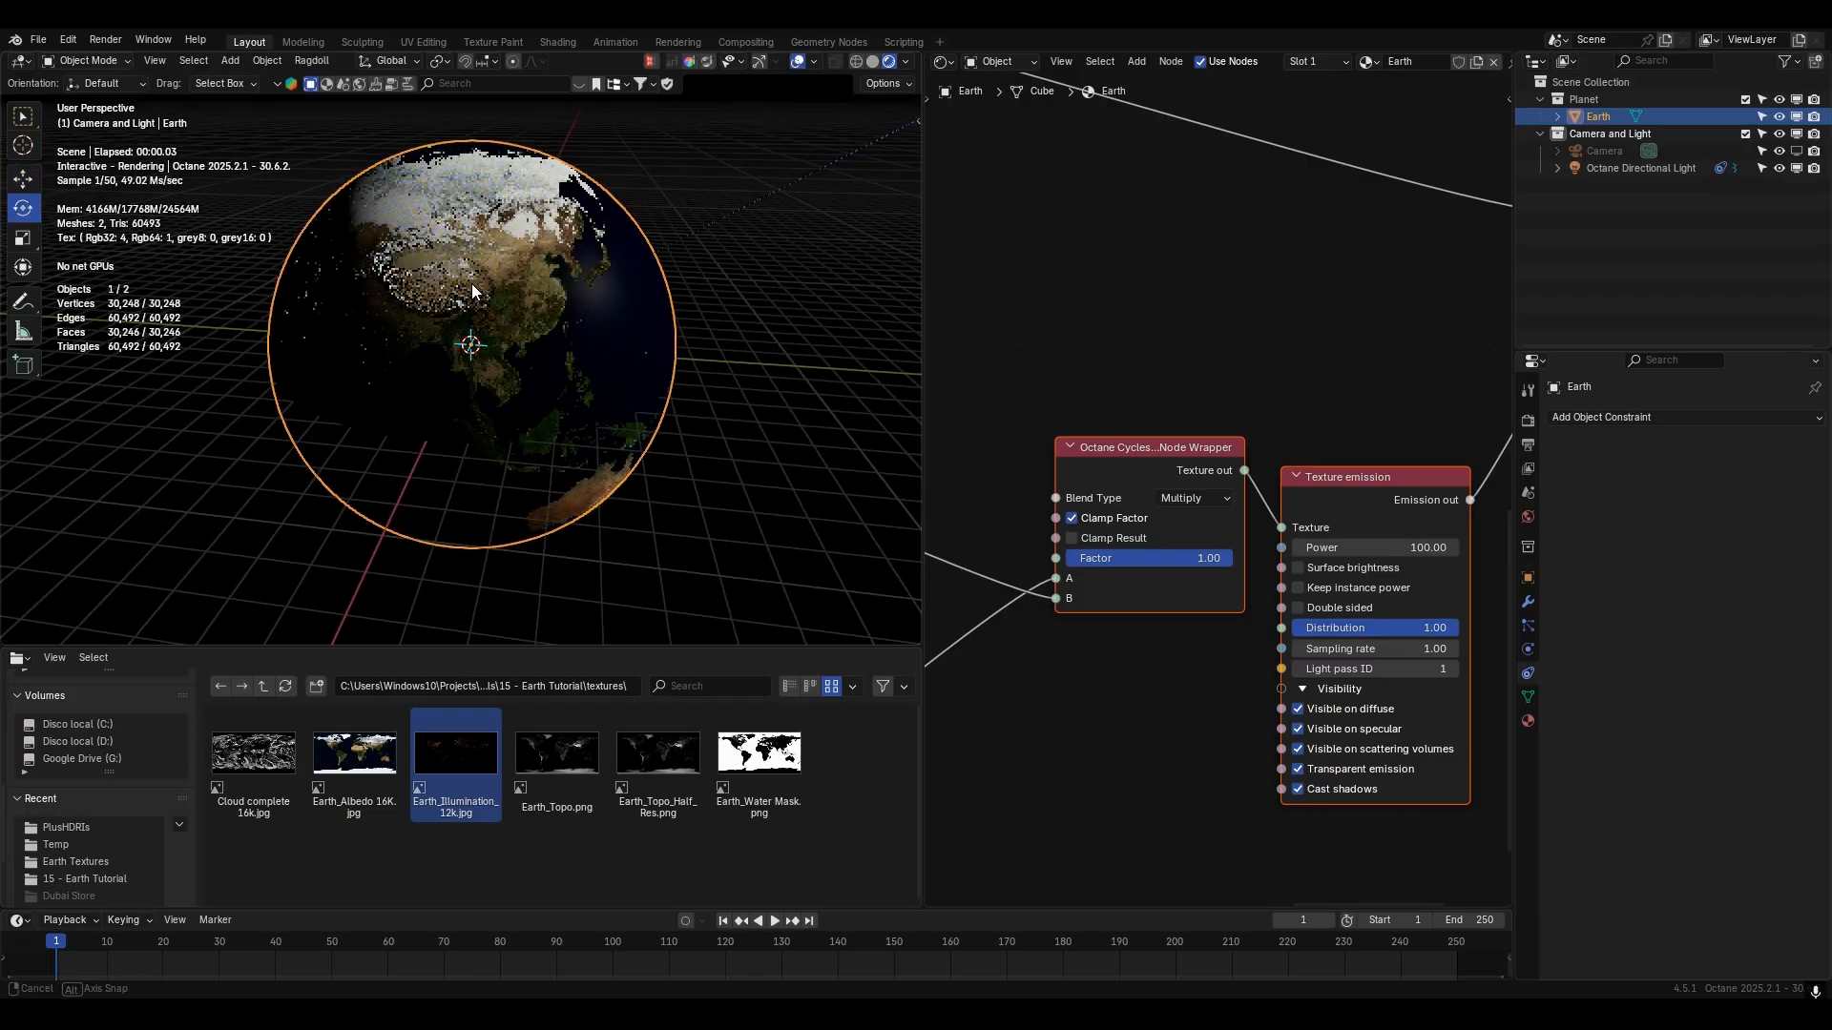
click(760, 61)
drag(517, 375, 584, 349)
scroll(473, 313, up, 8)
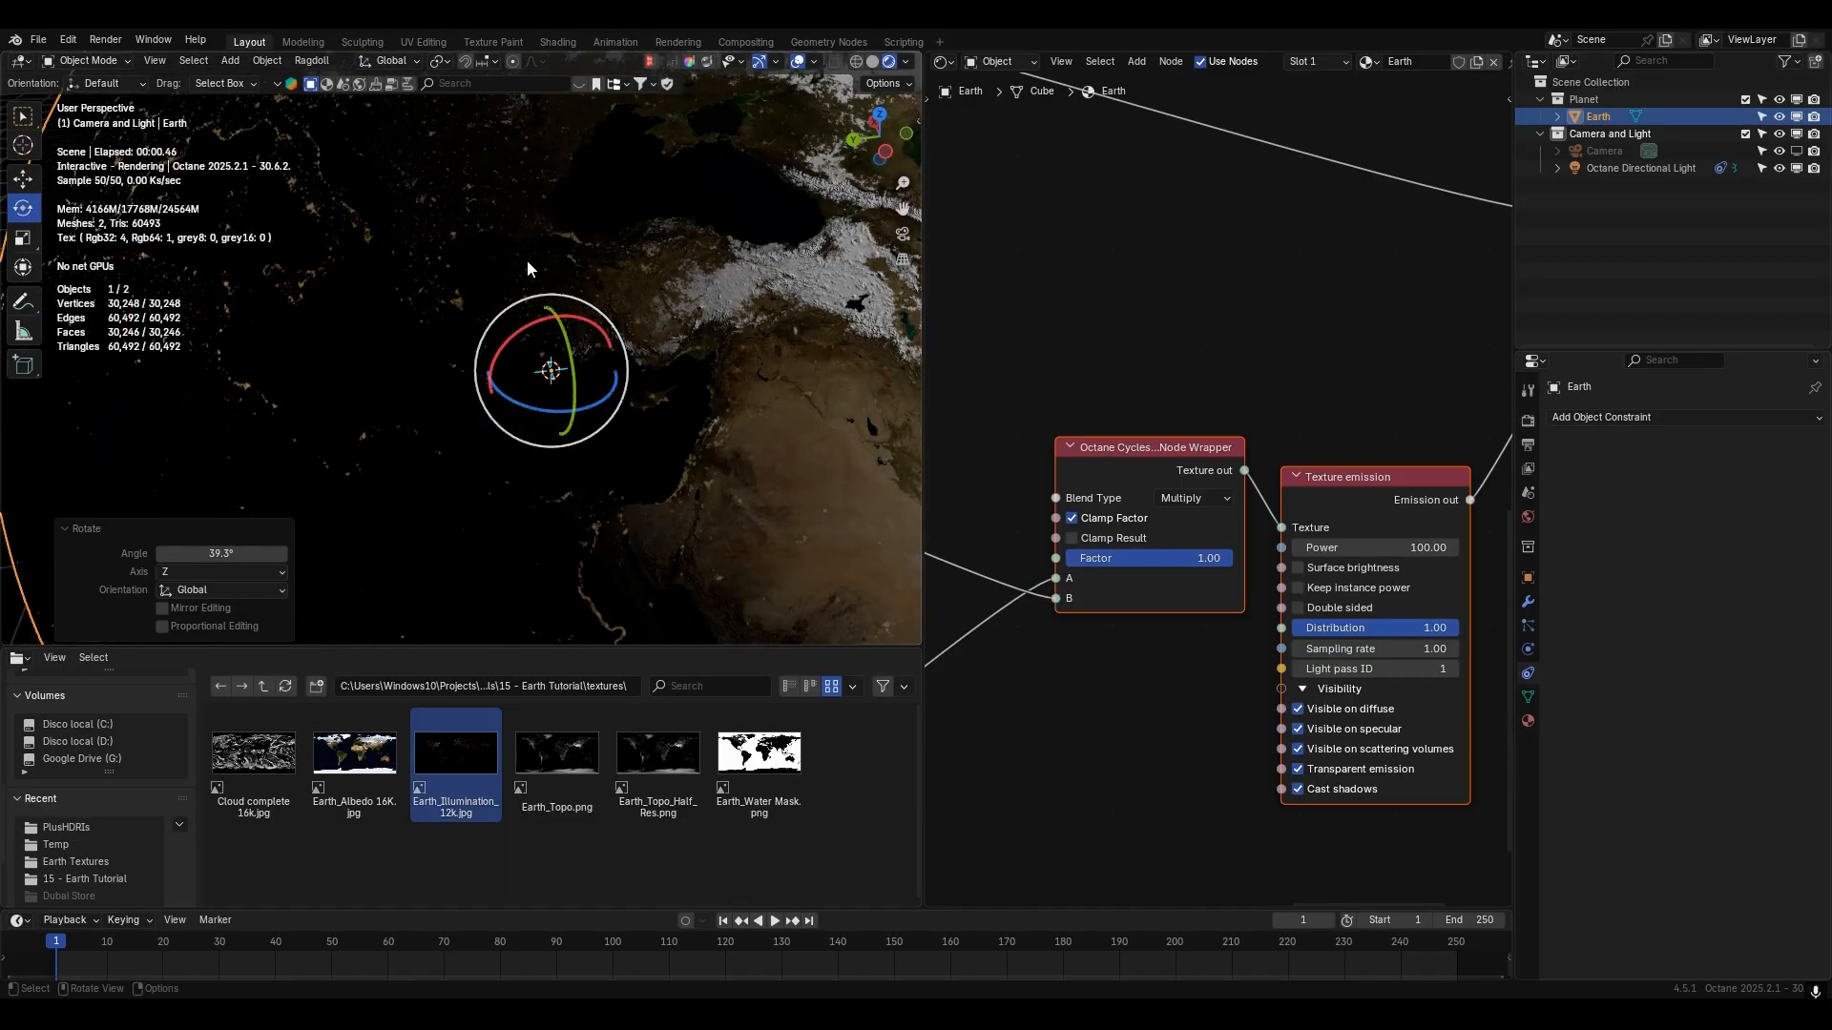
scroll(528, 267, down, 5)
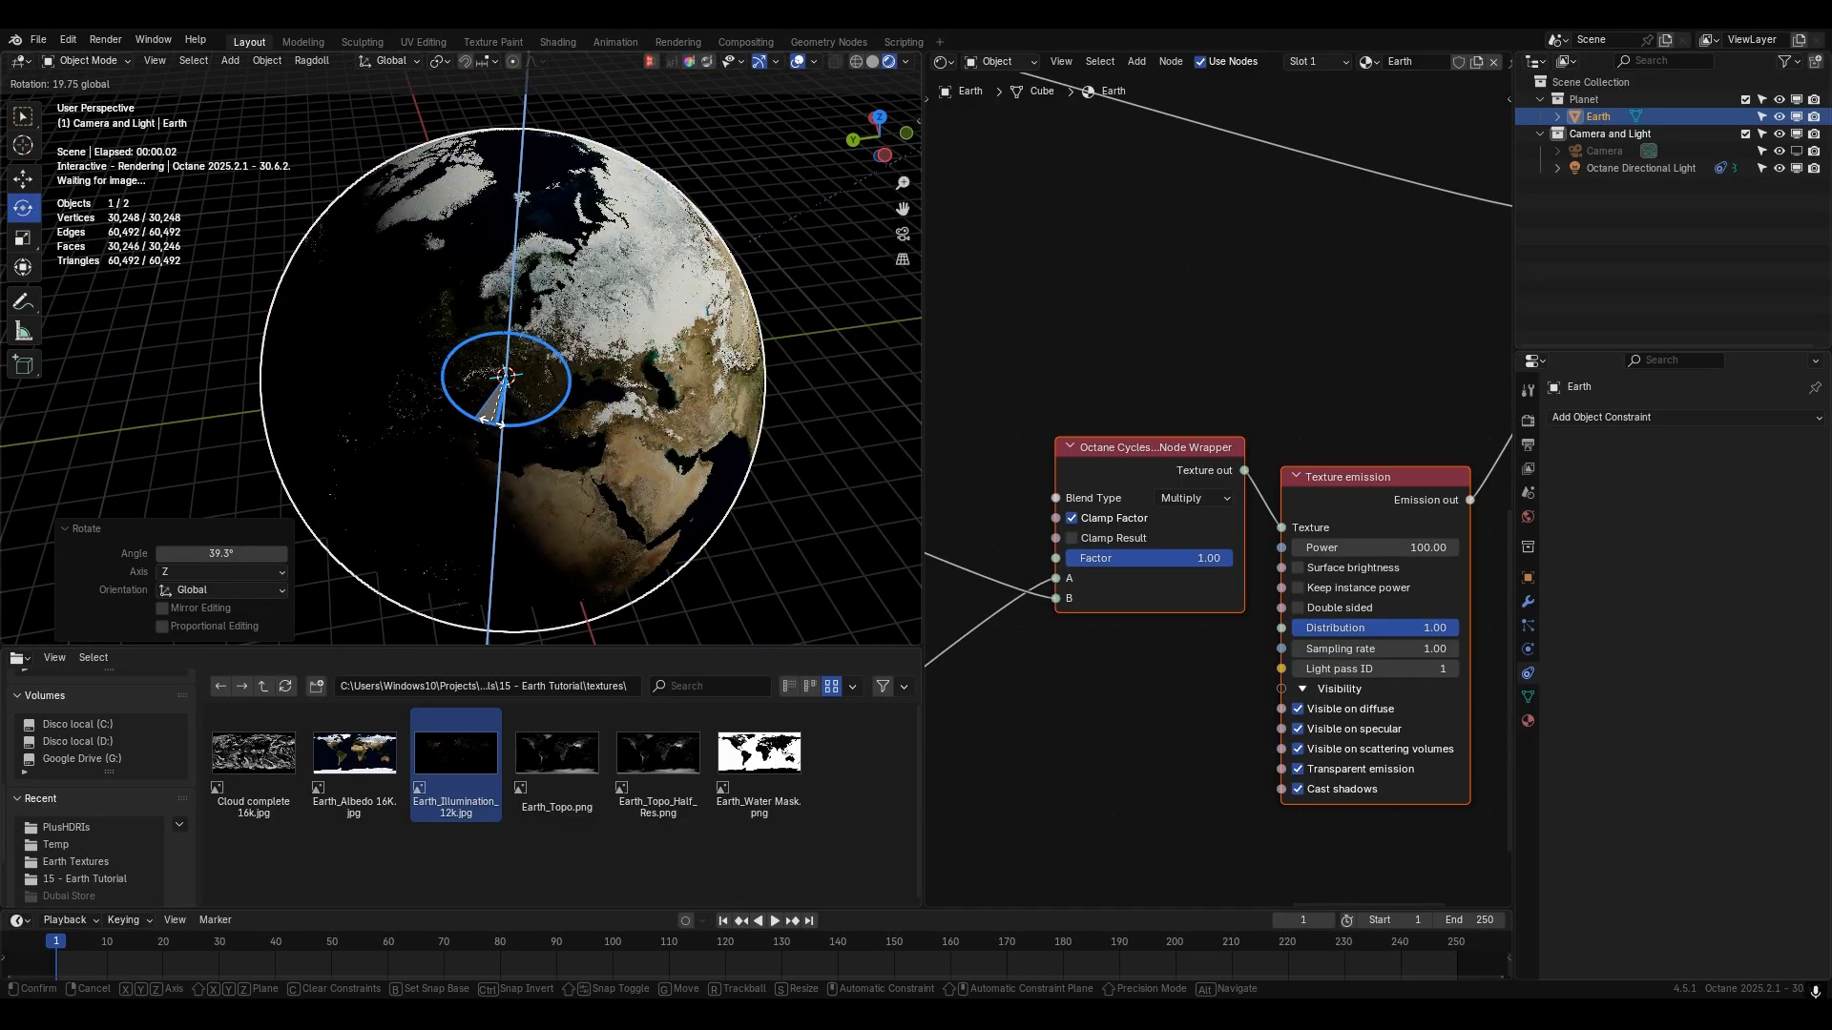
- Enable Surface brightness on the Texture emission node, leaving Keep instance power off
middle_drag(1350, 575, 1286, 571)
click(1286, 567)
click(1284, 585)
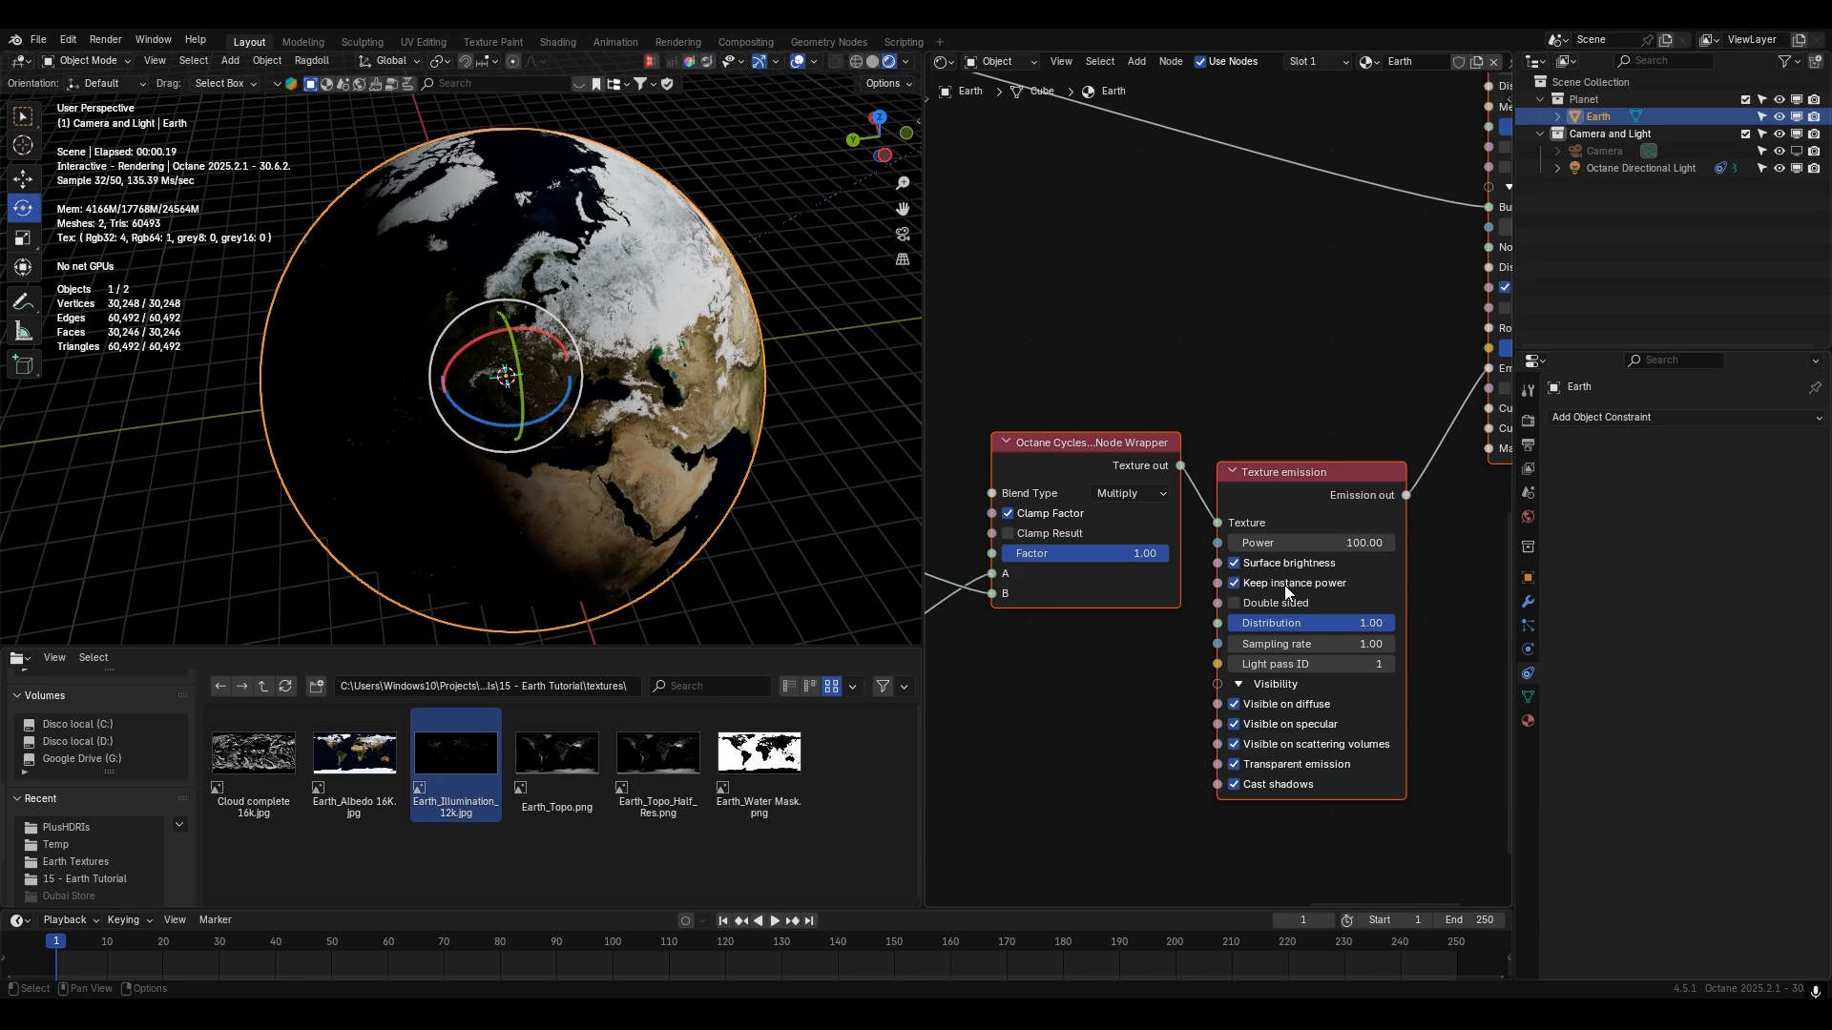
click(1285, 584)
middle_drag(781, 461, 759, 450)
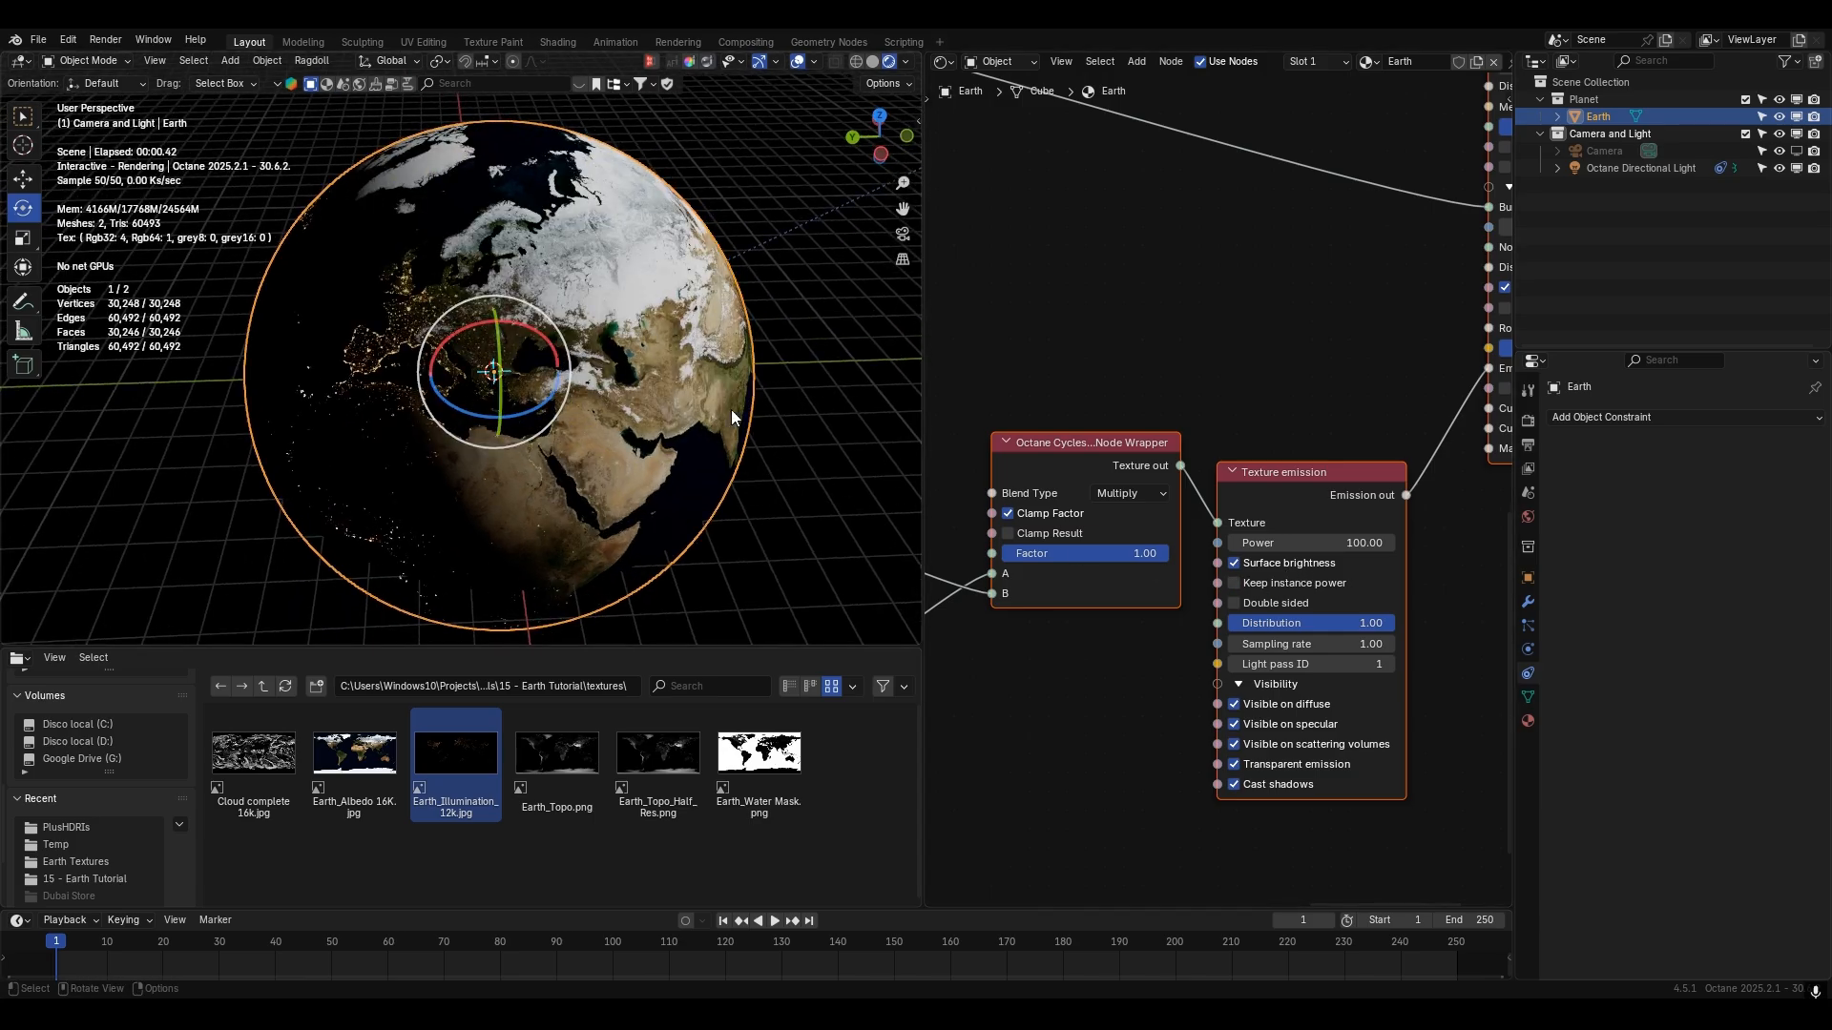
- Rotate the Earth about the global Z axis by about 98° to bring North America into view
middle_drag(741, 372, 778, 372)
scroll(658, 391, up, 3)
drag(541, 426, 132, 280)
scroll(1154, 496, down, 4)
- Insert a Gradient map node on the link between the Falloff map and input A of the mix color node
middle_drag(1108, 528, 1384, 427)
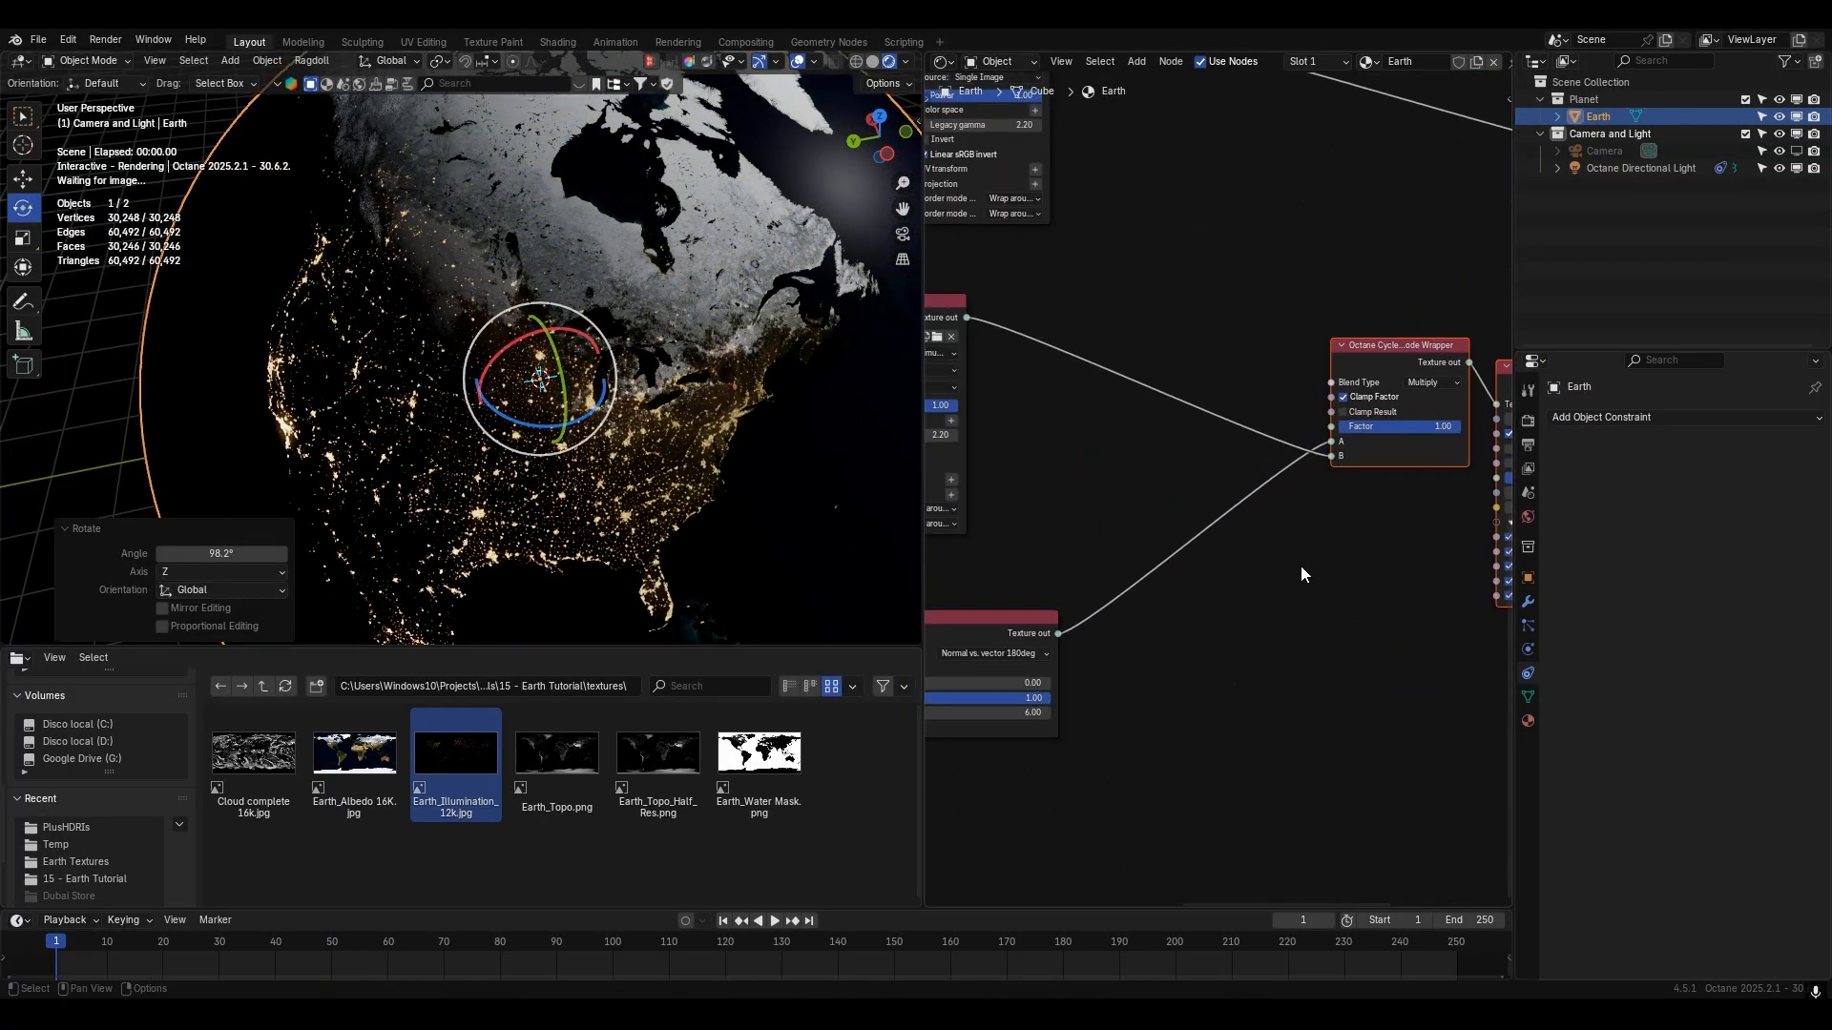
click(1282, 652)
middle_drag(1282, 651, 1326, 625)
key(shift+a)
text(gr)
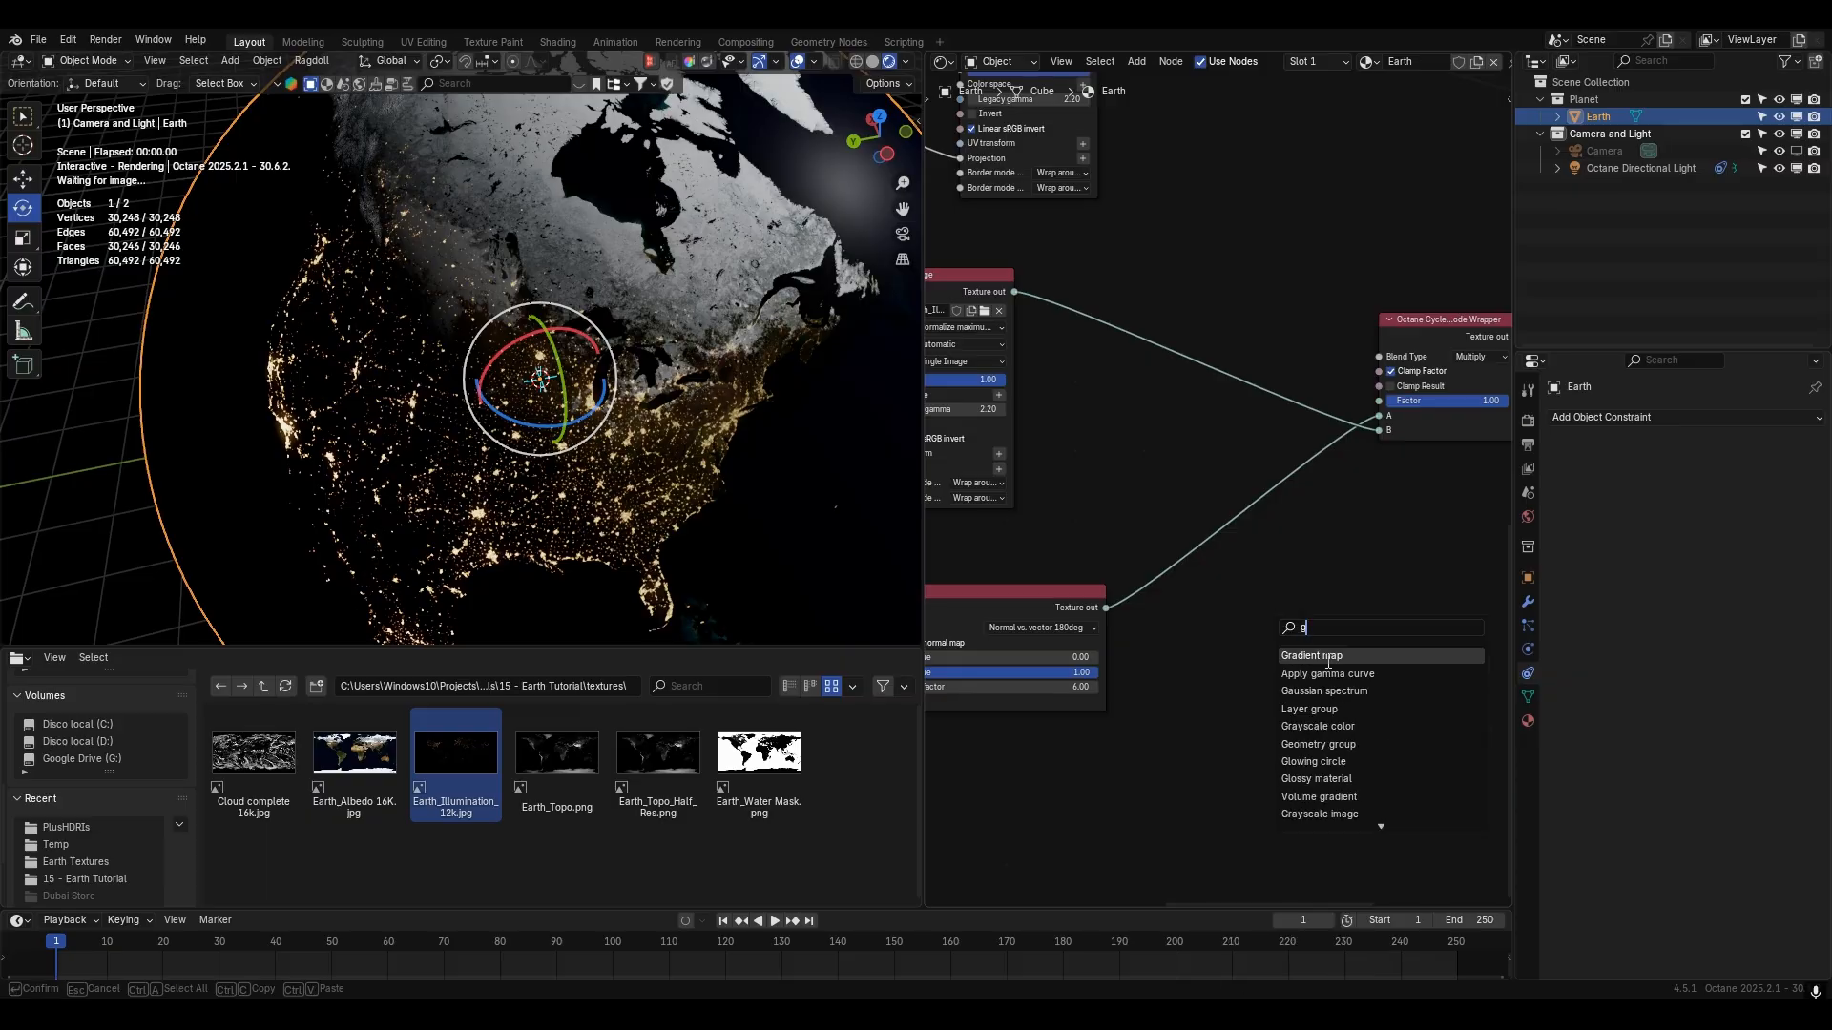
key(Return)
click(1190, 513)
- Tighten the falloff by moving the Gradient map's white stop close to its black stop, and undo the last stop adjustment
click(803, 59)
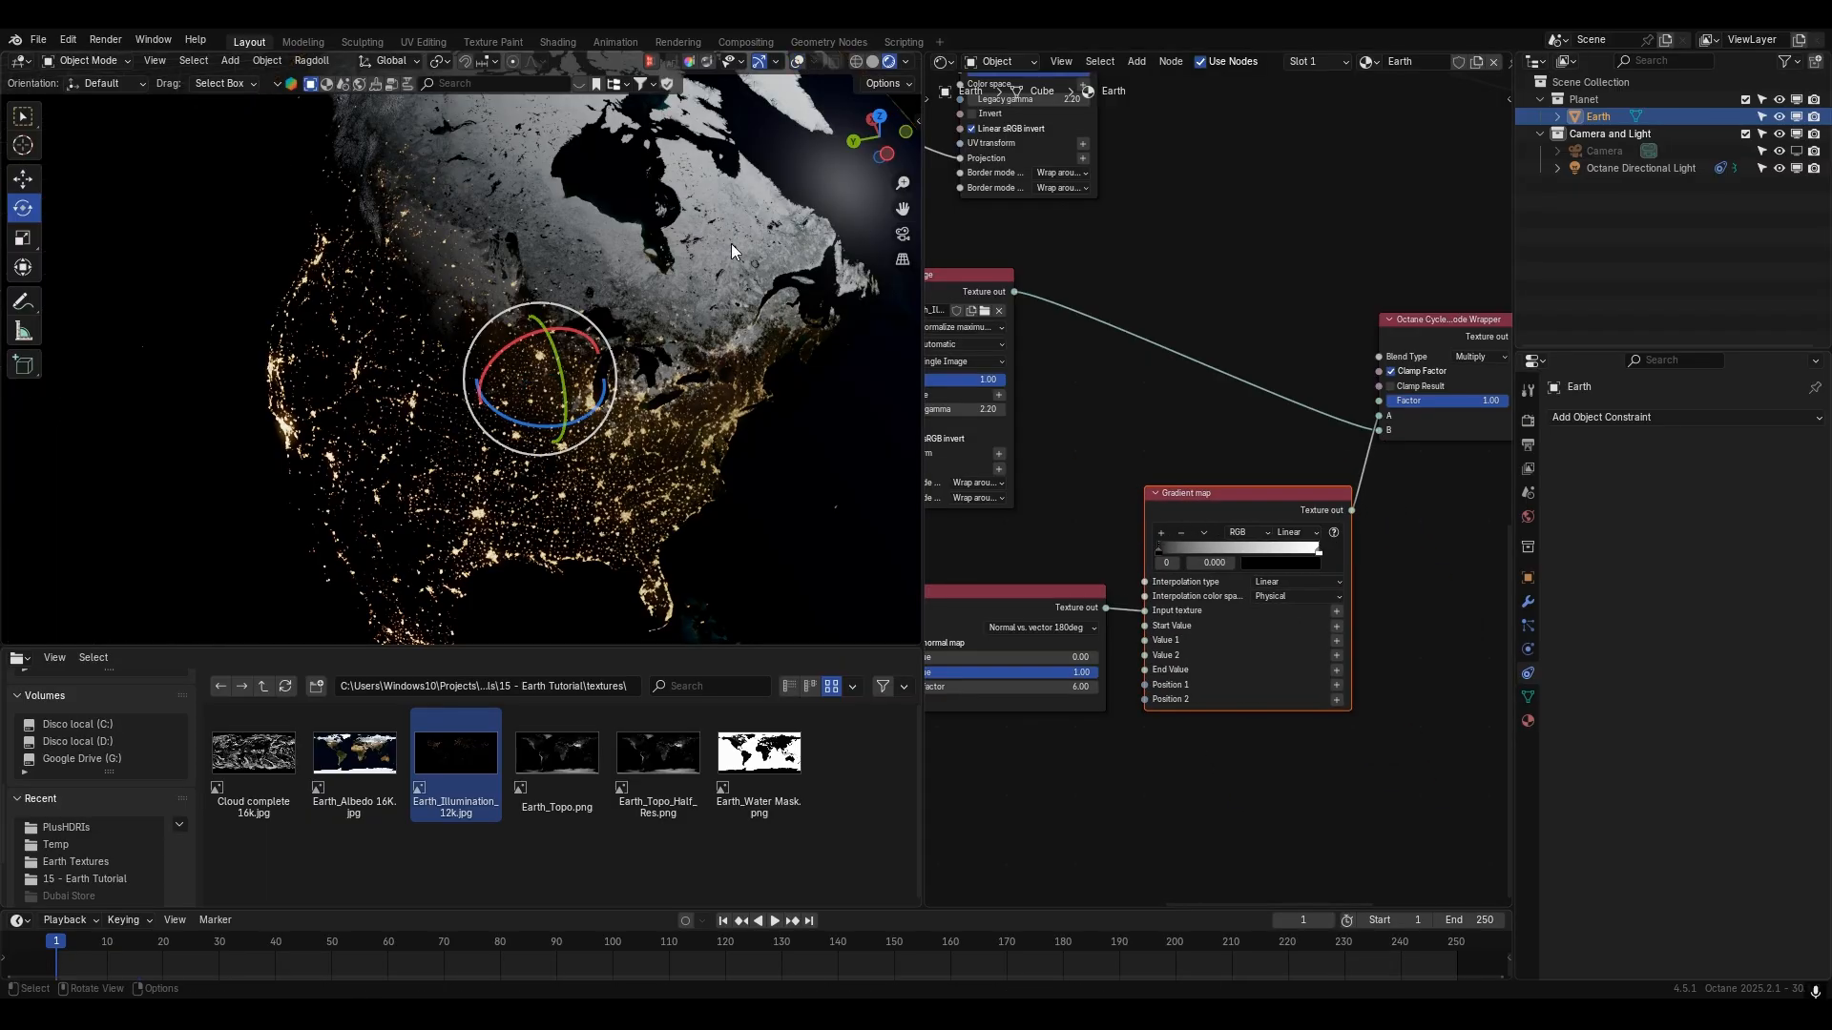
click(797, 61)
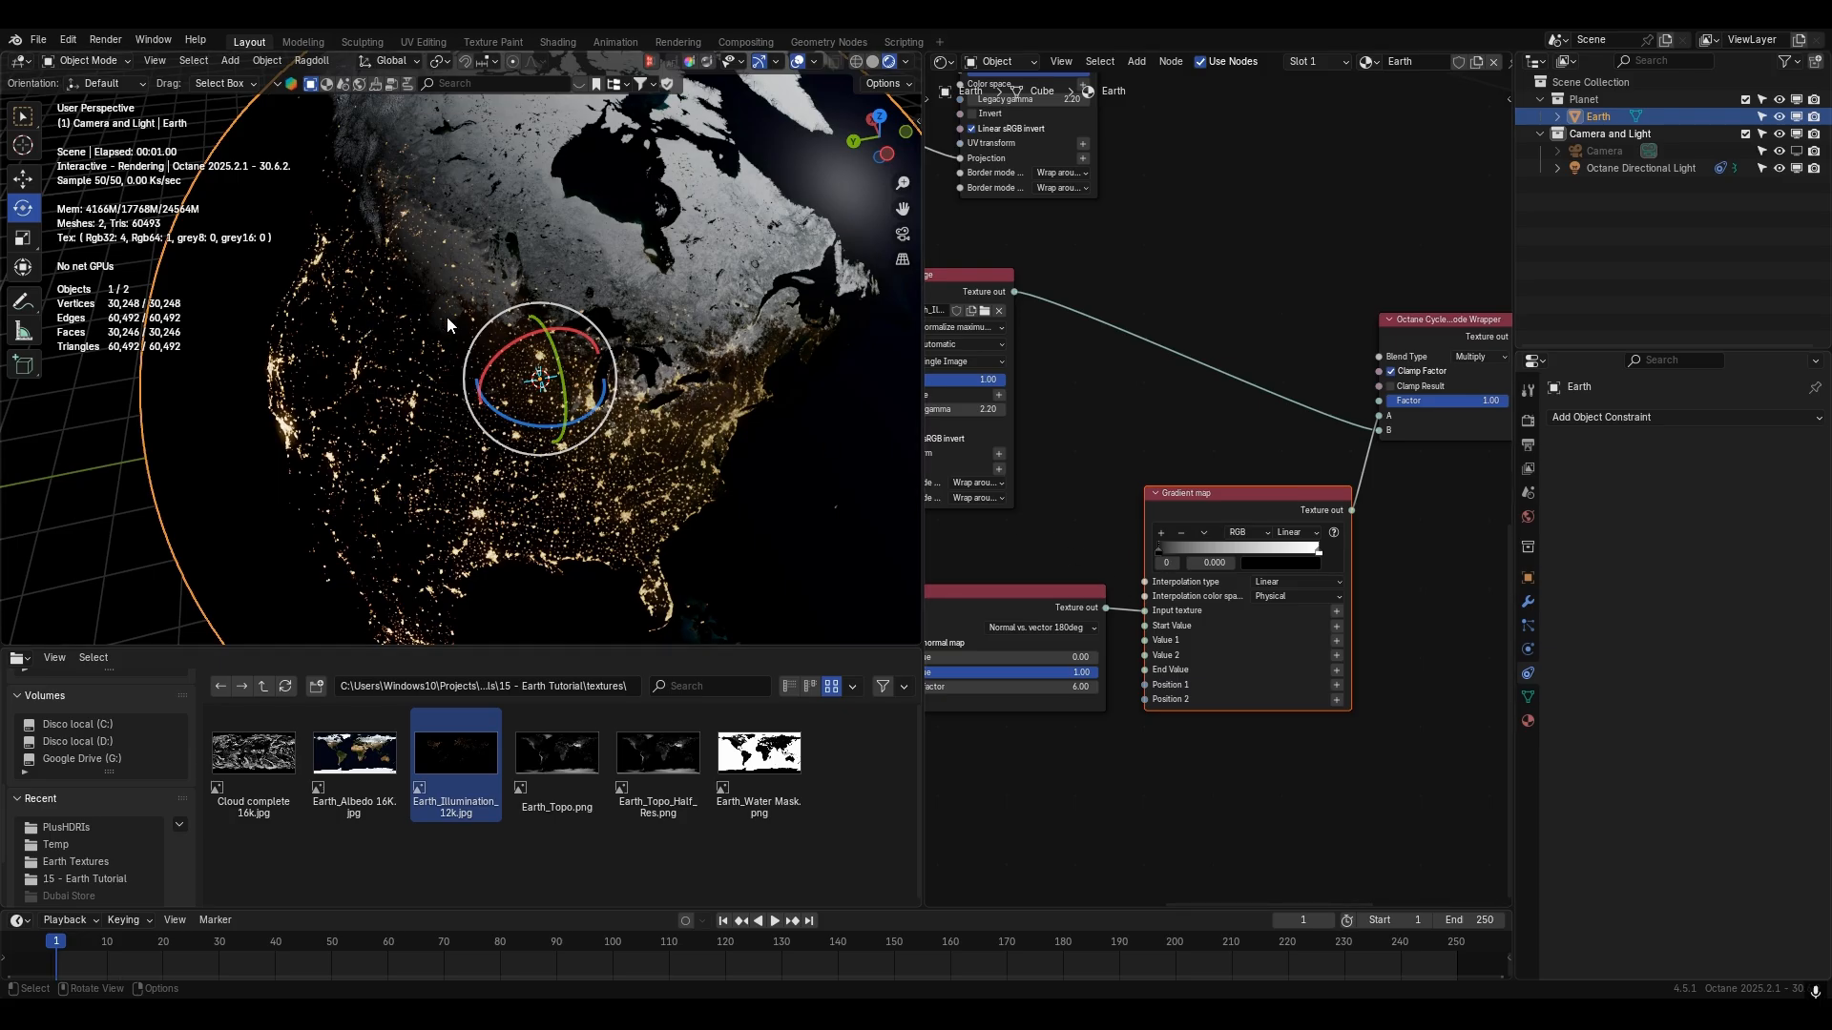
drag(1319, 551, 1166, 554)
key(ctrl+z)
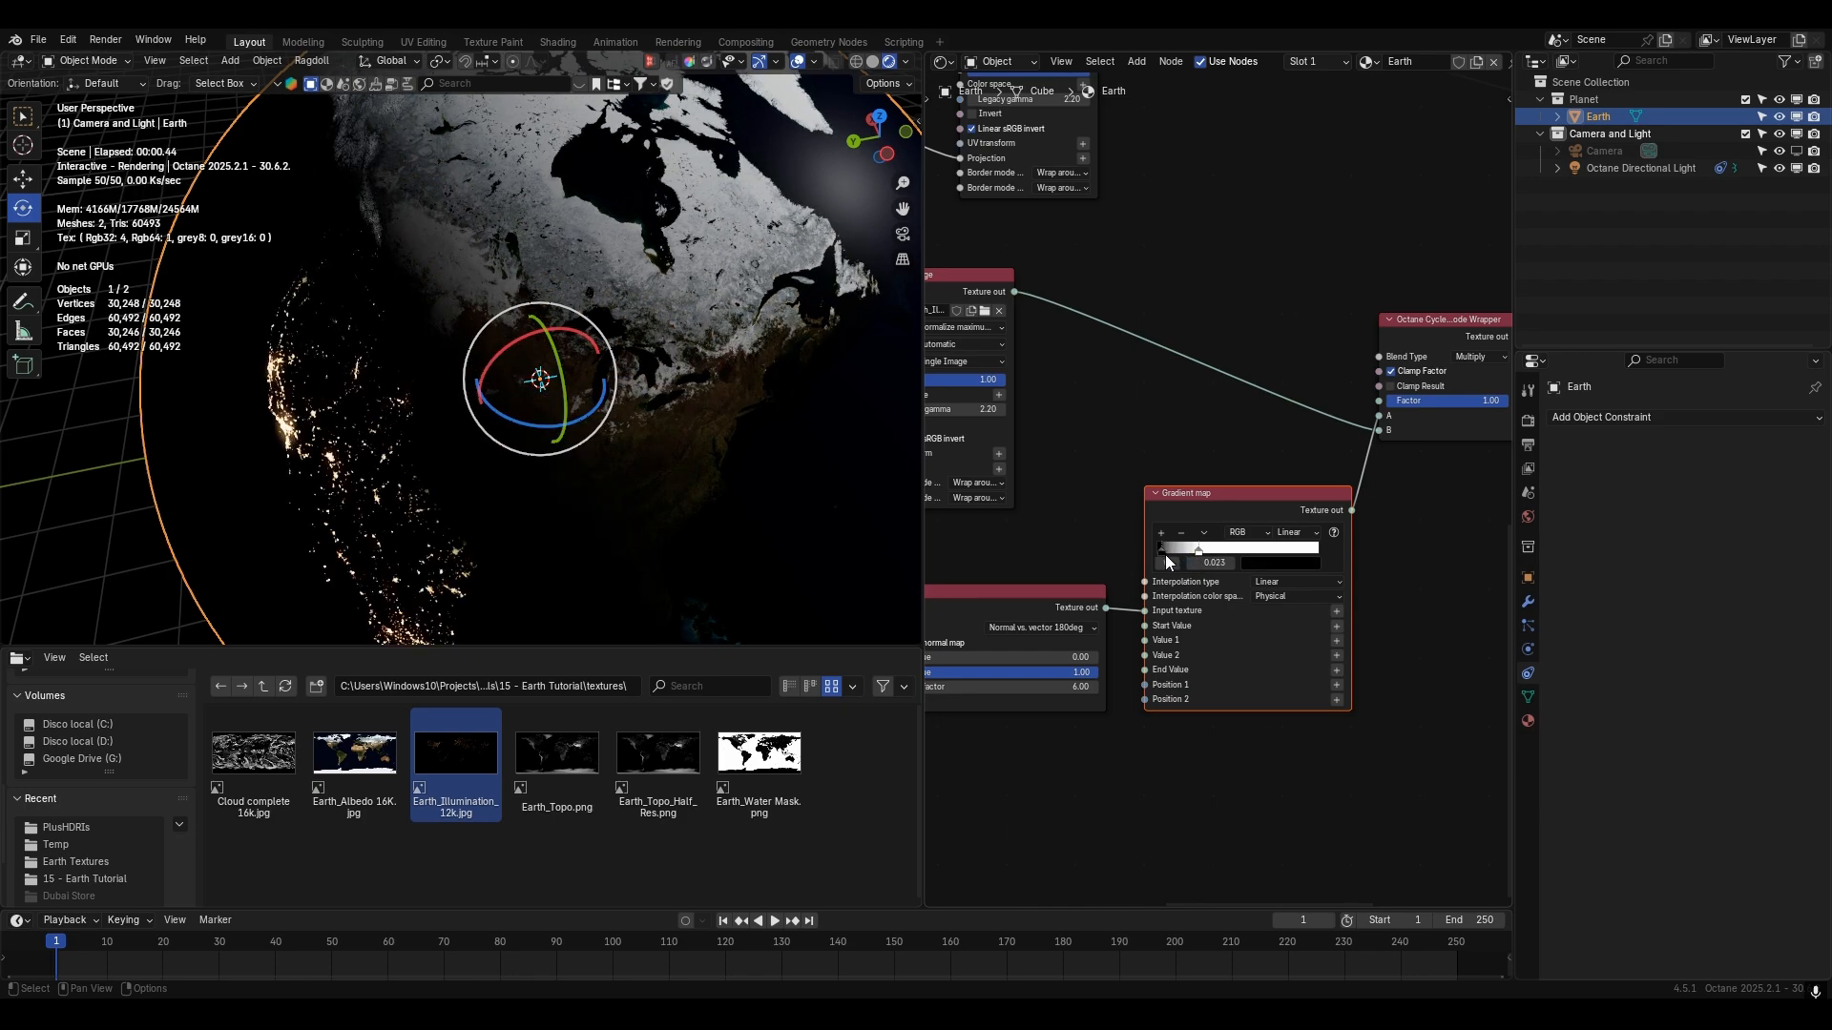
- Move the Falloff map away from the Gradient map and widen the Gradient map node for finer stop control
scroll(1321, 587, down, 2)
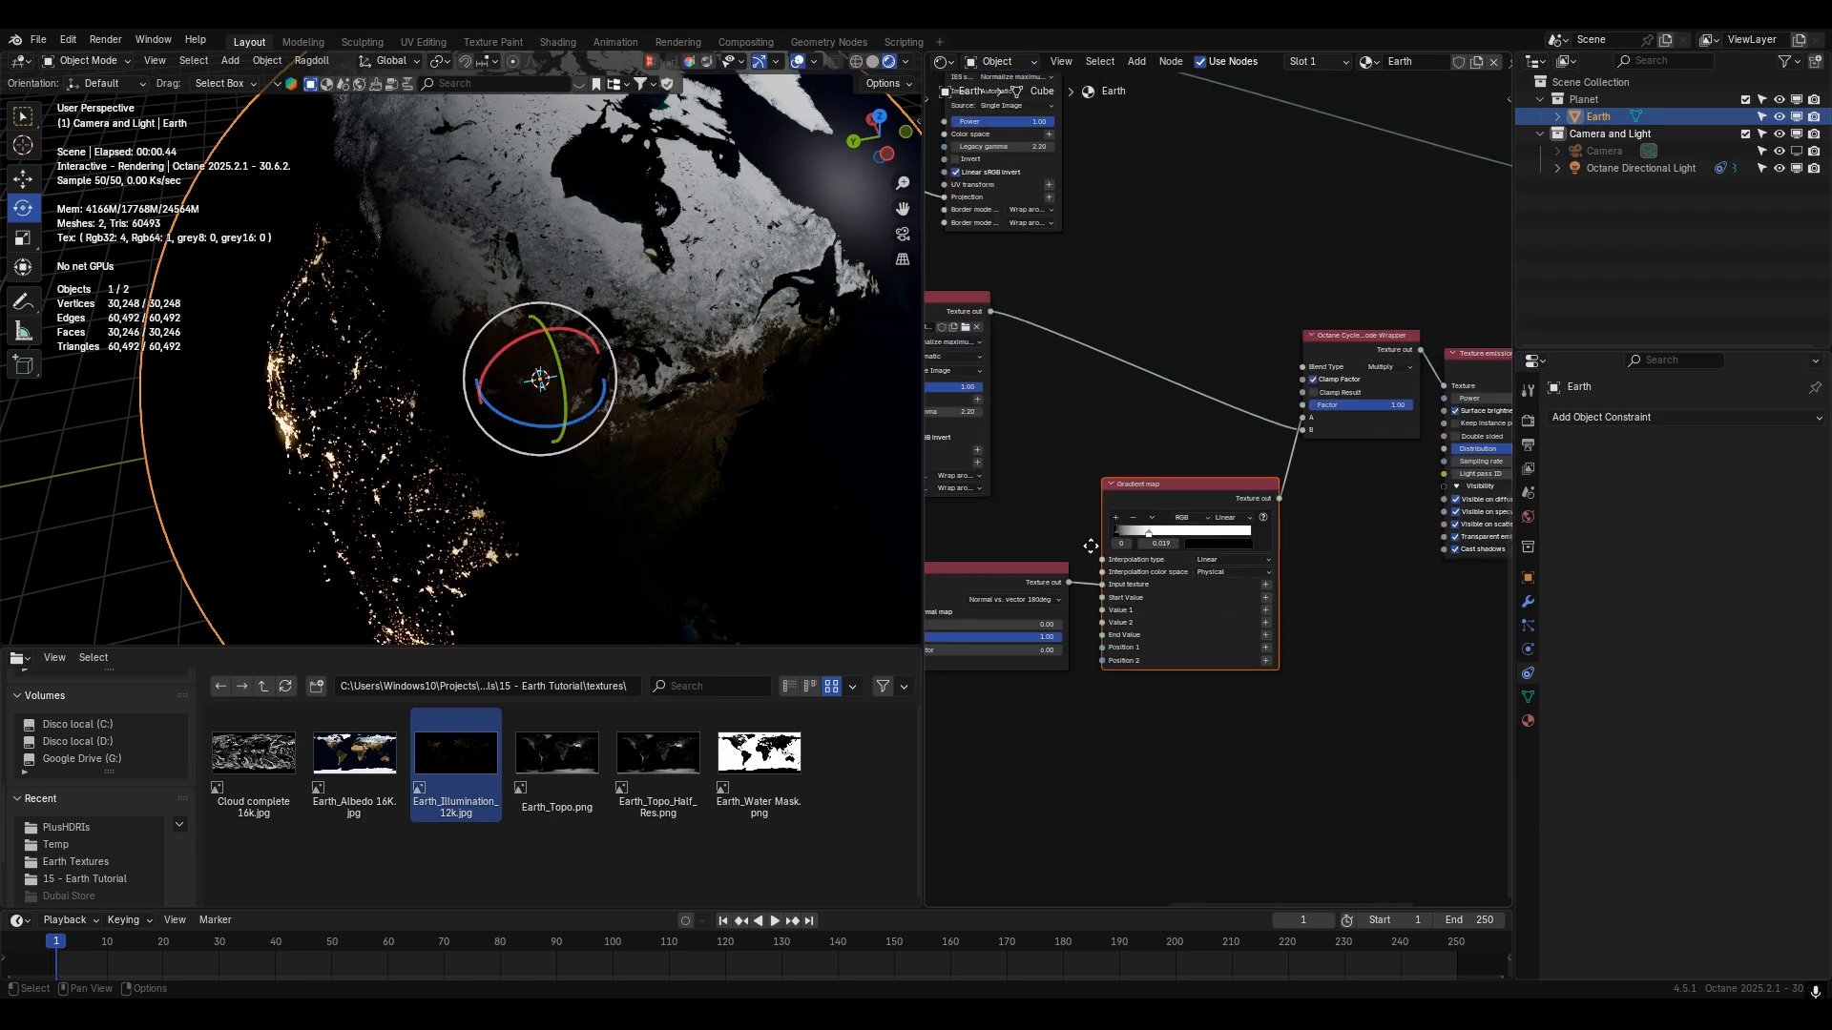
middle_drag(1091, 545, 1259, 514)
scroll(1258, 514, down, 6)
drag(1051, 687, 1185, 544)
drag(1201, 532, 1030, 530)
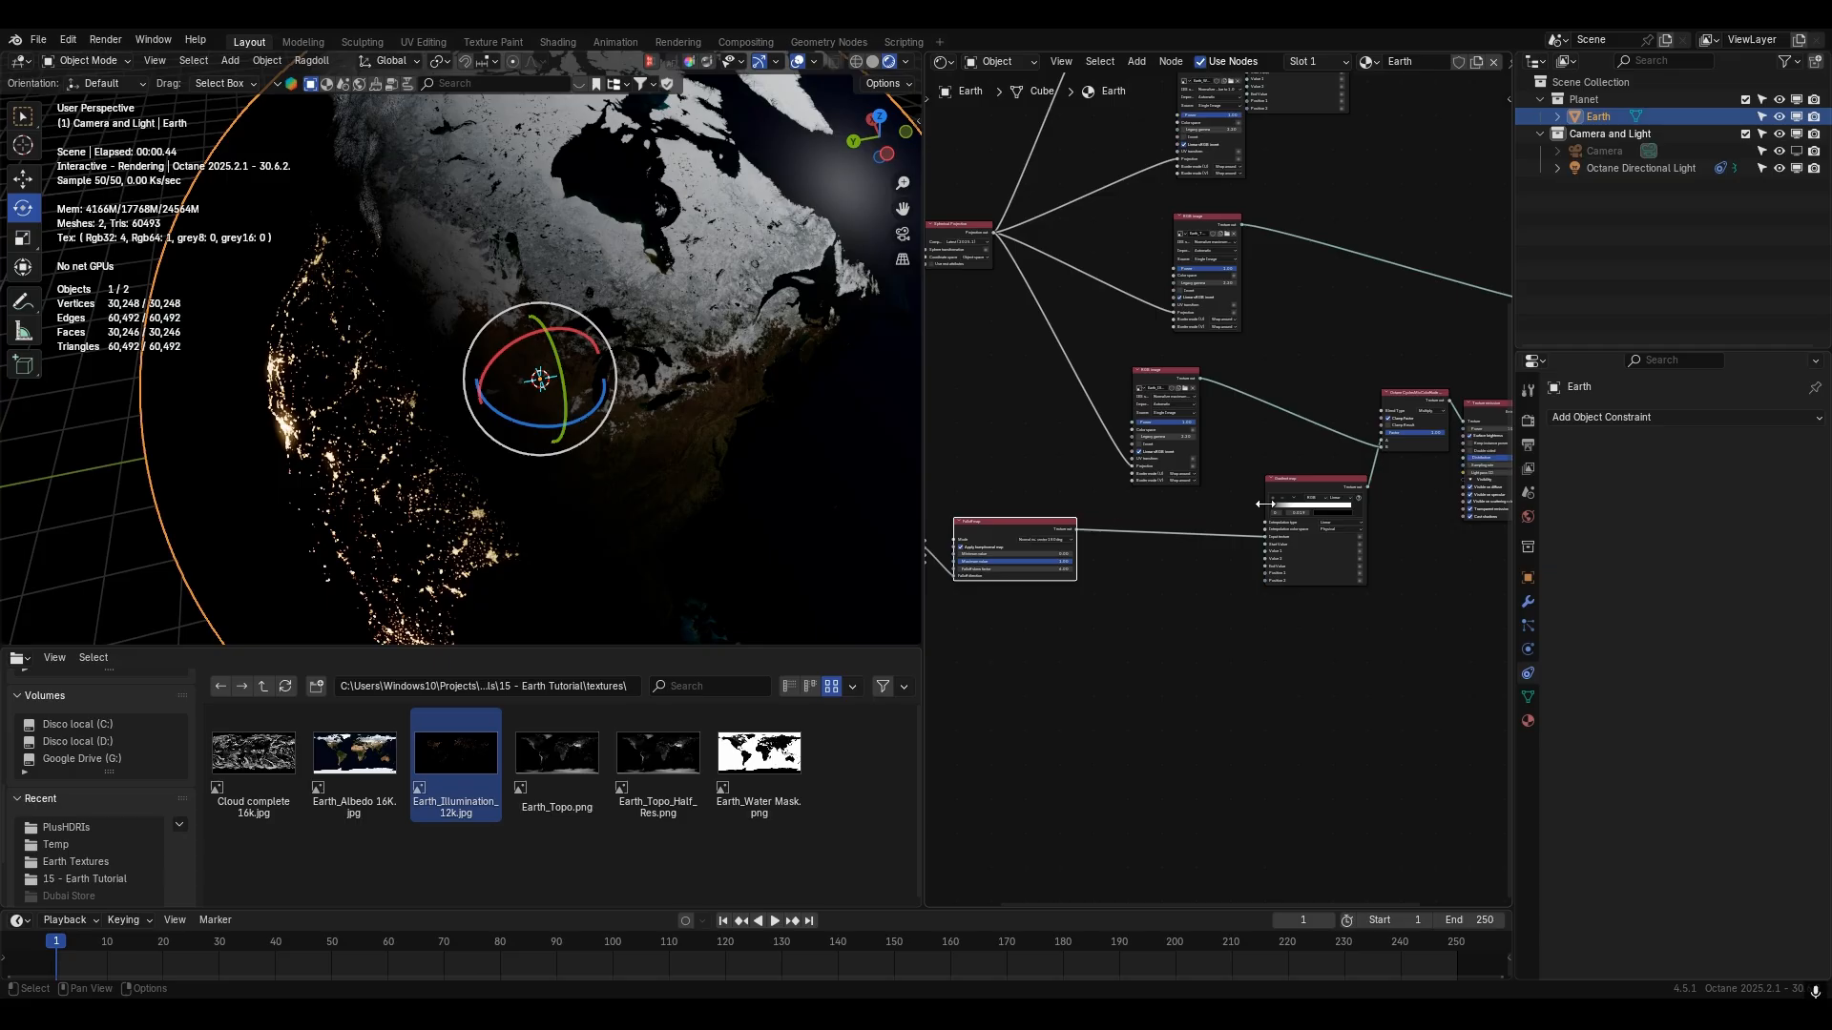
drag(1265, 504, 1093, 539)
- Move the material output node out from behind the Universal material to the free space beyond its output
scroll(1189, 542, up, 3)
scroll(1269, 248, down, 6)
middle_drag(1326, 201, 1200, 521)
mouse_move(1407, 237)
middle_down()
mouse_move(1309, 495)
mouse_move(1250, 552)
middle_up()
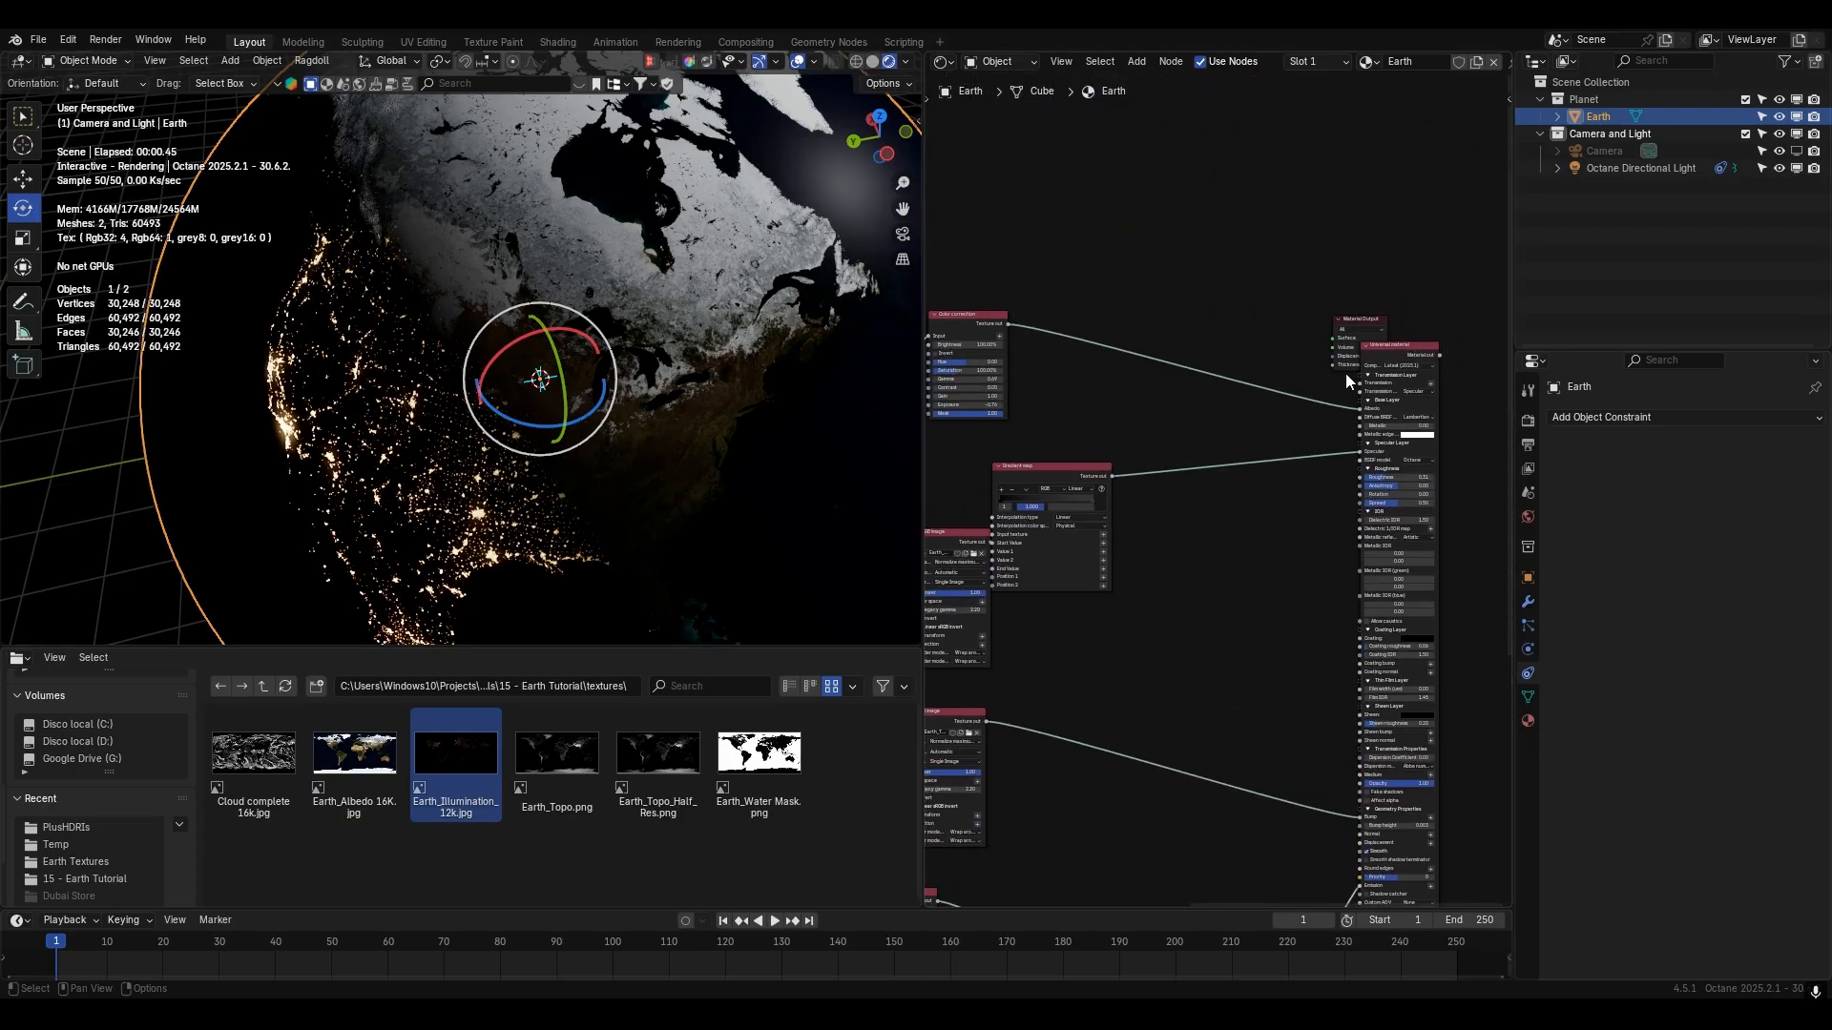
drag(1354, 311, 1433, 286)
middle_drag(1343, 277, 1234, 269)
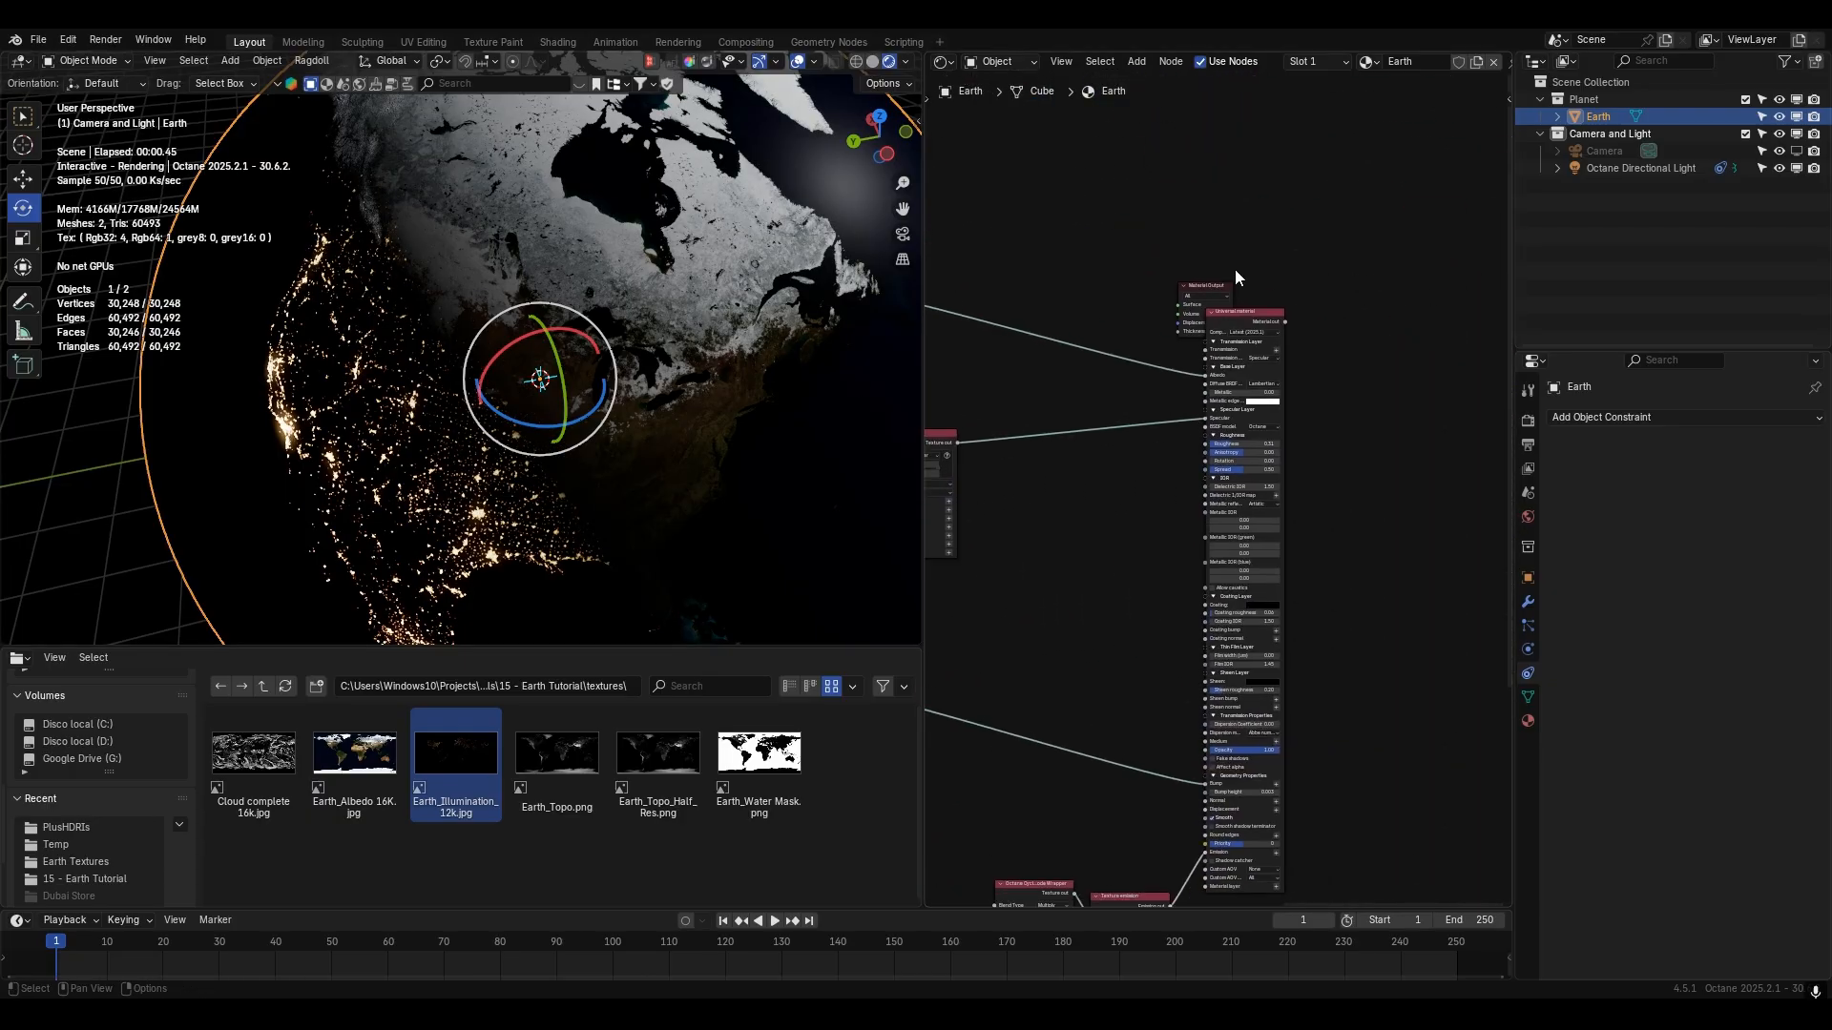
drag(1210, 284, 1431, 329)
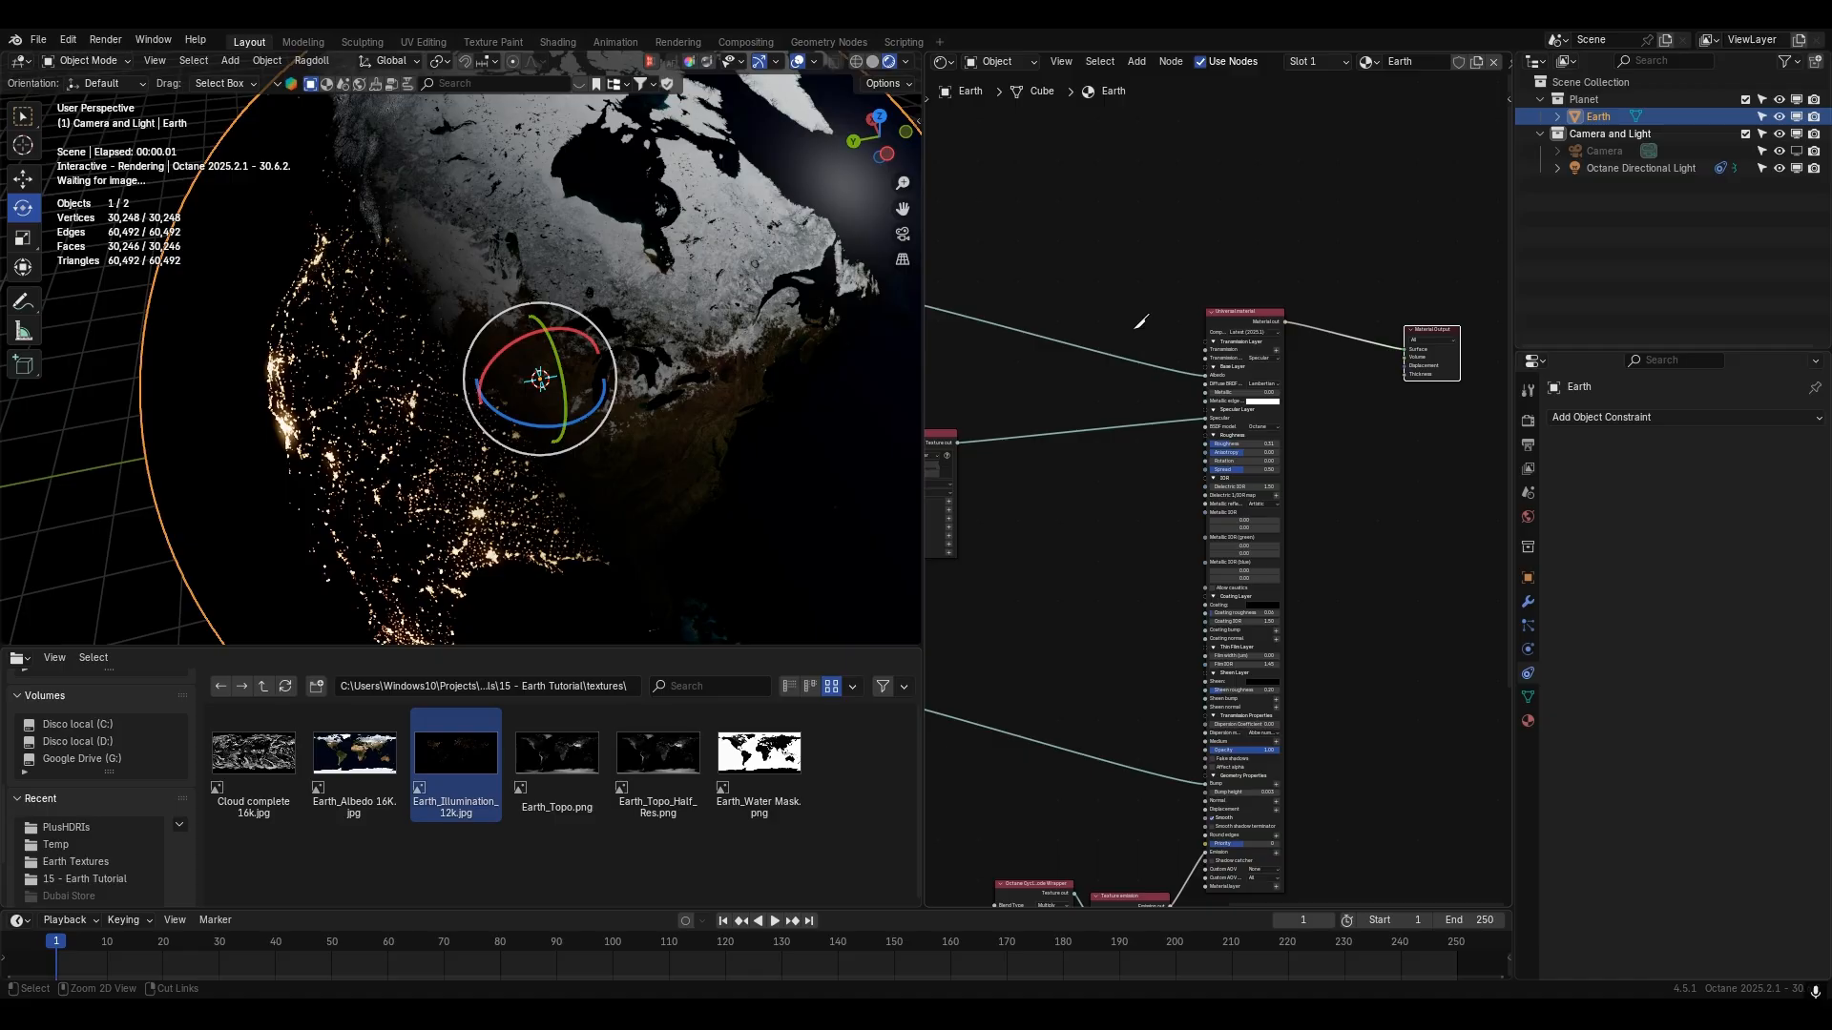
- Disconnect the color correction node from the Universal material's Albedo input to inspect the light falloff on a plain surface
middle_drag(753, 370, 670, 330)
scroll(805, 416, down, 4)
scroll(714, 416, up, 1)
scroll(706, 418, up, 4)
- Set the Gradient map's white stop to position 0.207 and its black stop to position 0.012
middle_drag(943, 659, 1148, 450)
middle_drag(1084, 613, 1341, 331)
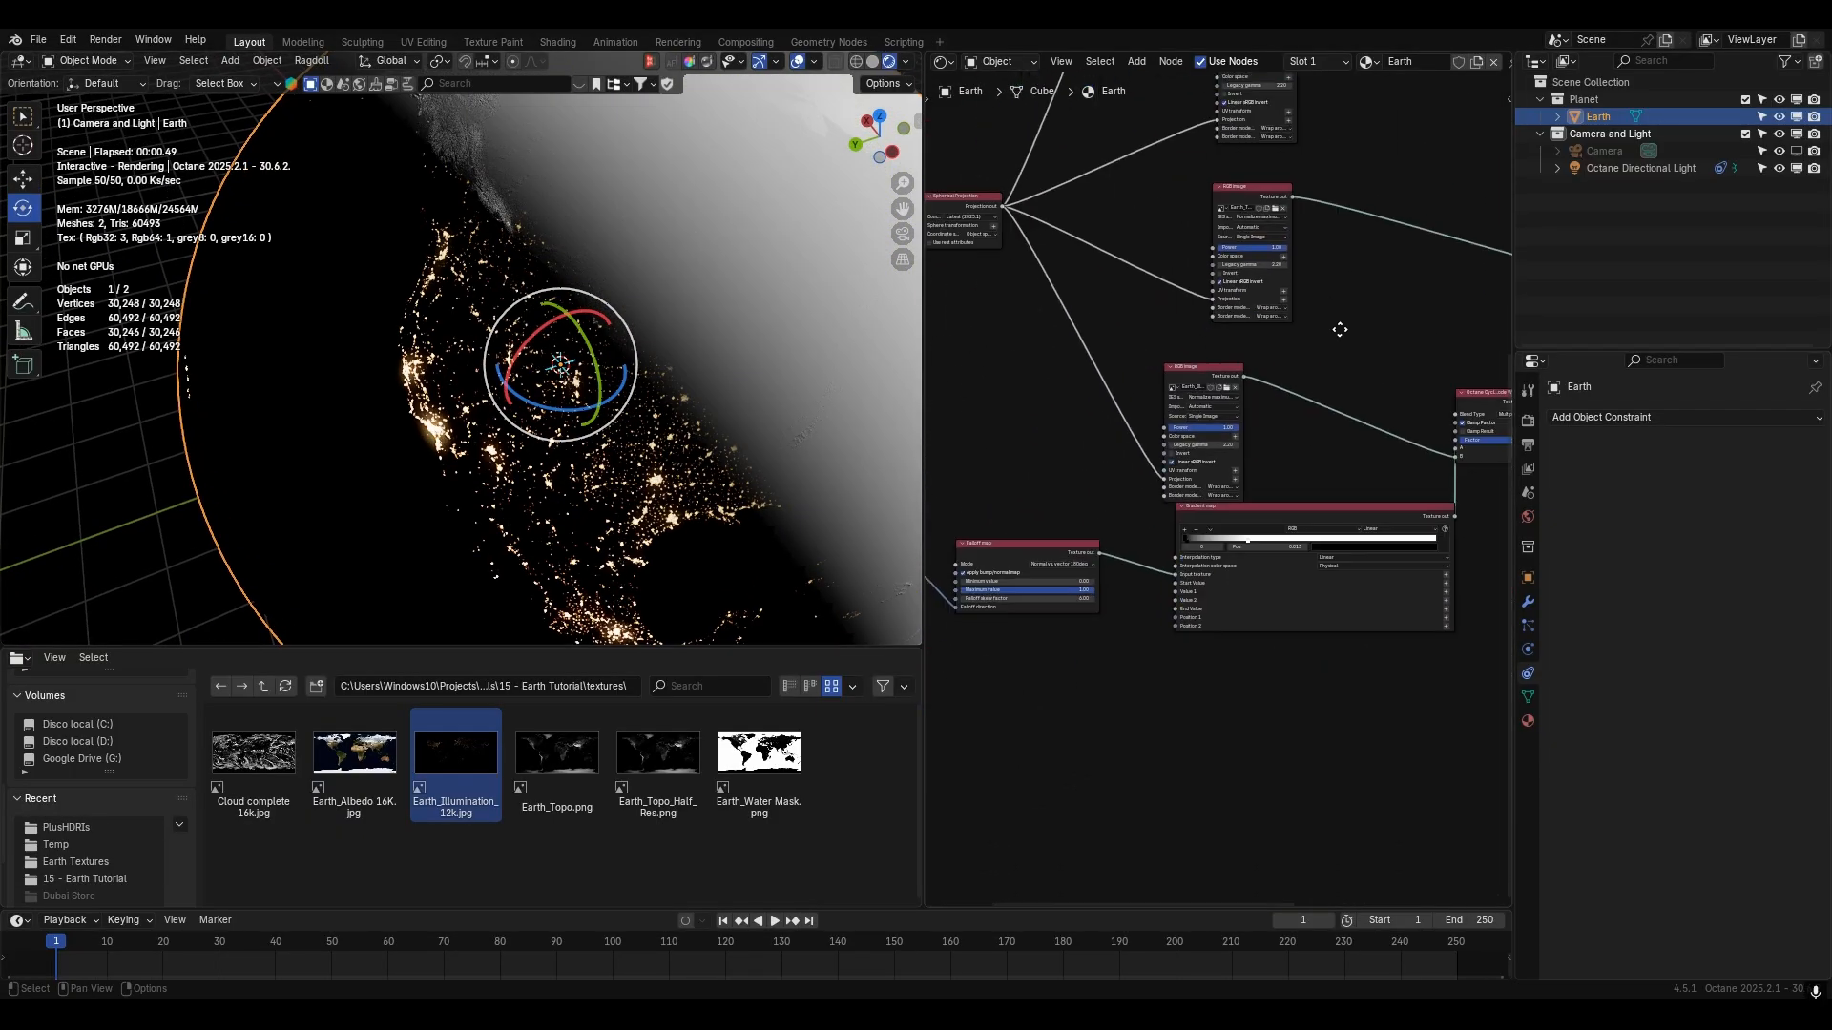
scroll(1126, 572, up, 5)
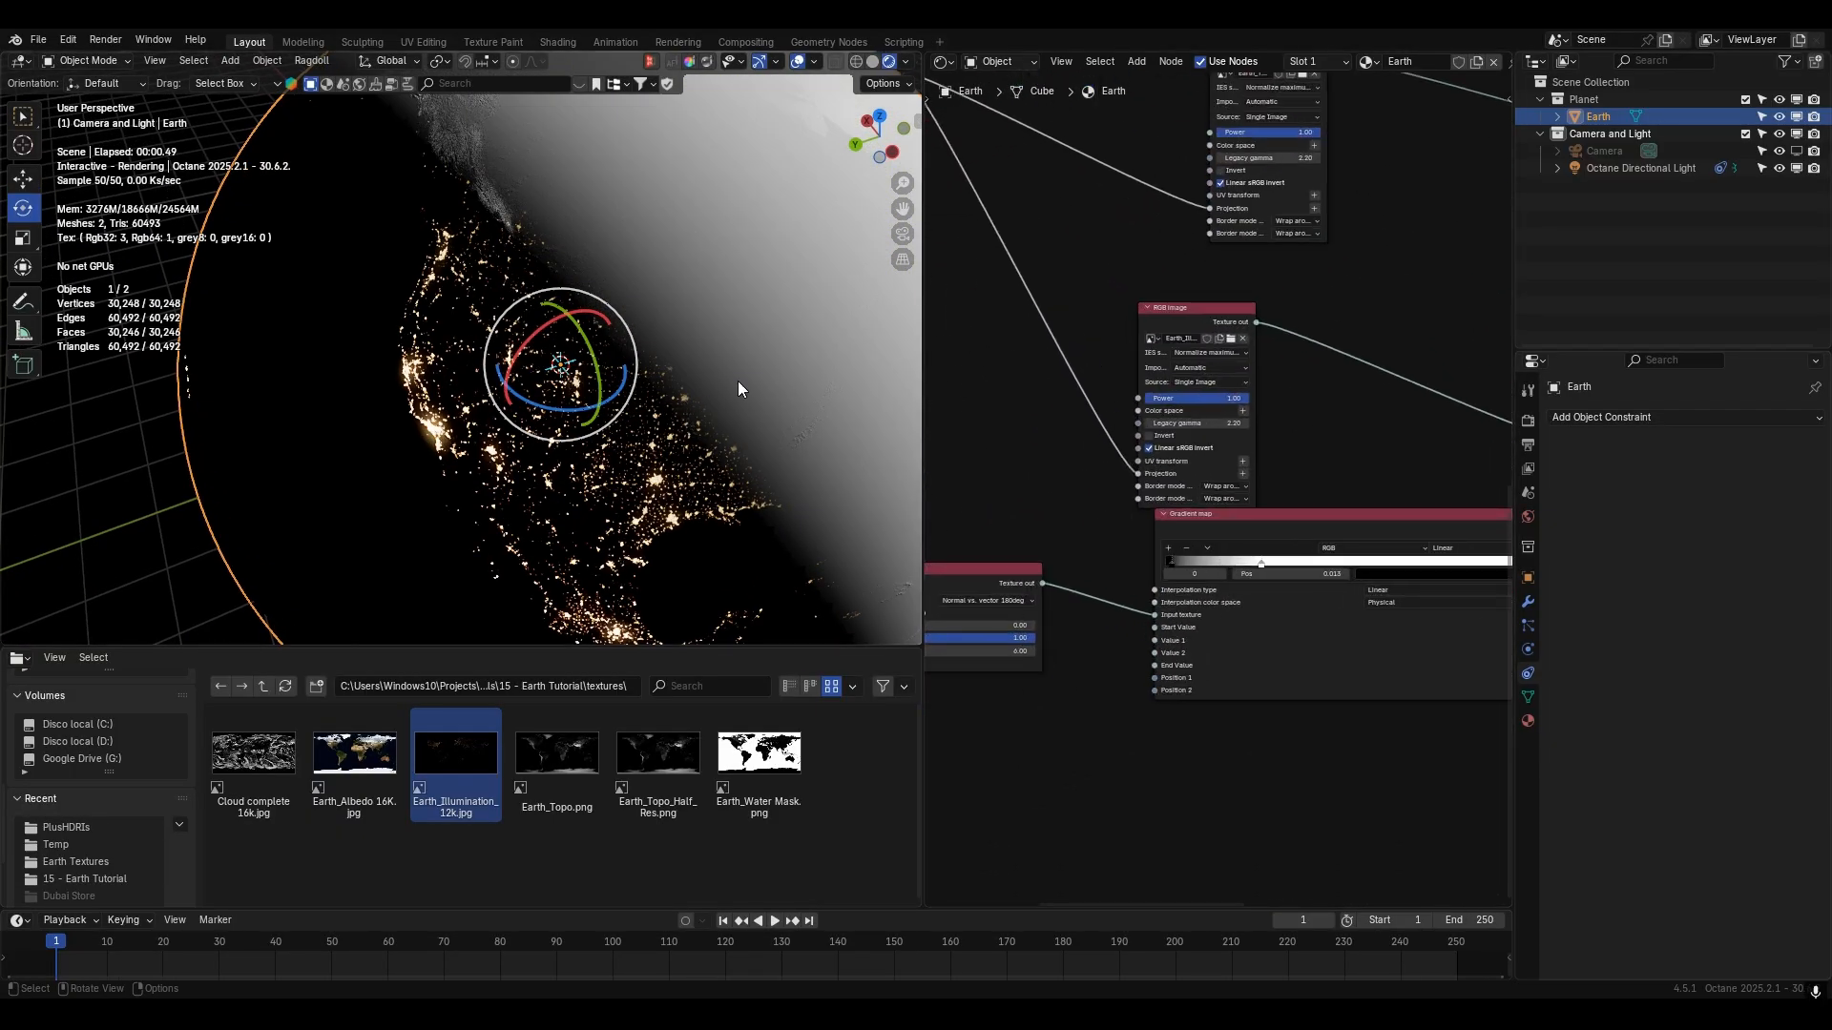
scroll(1106, 582, up, 3)
drag(1258, 554, 1219, 551)
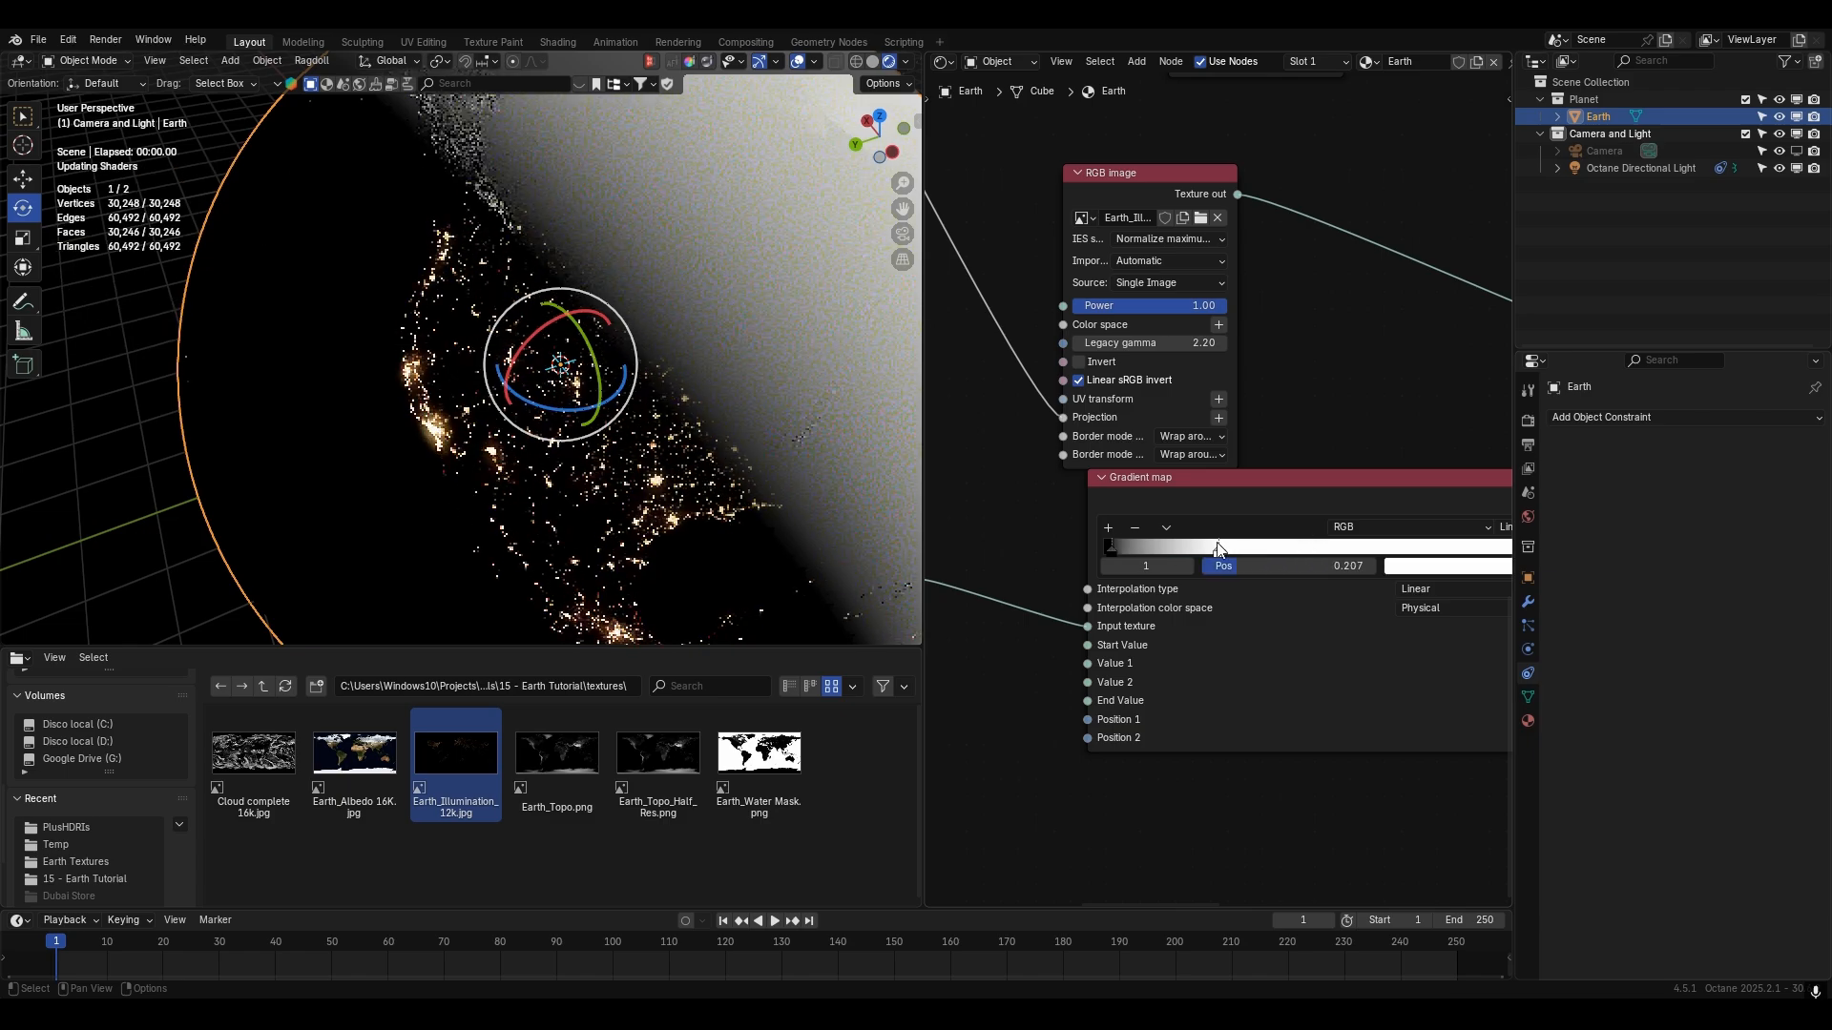
click(1109, 547)
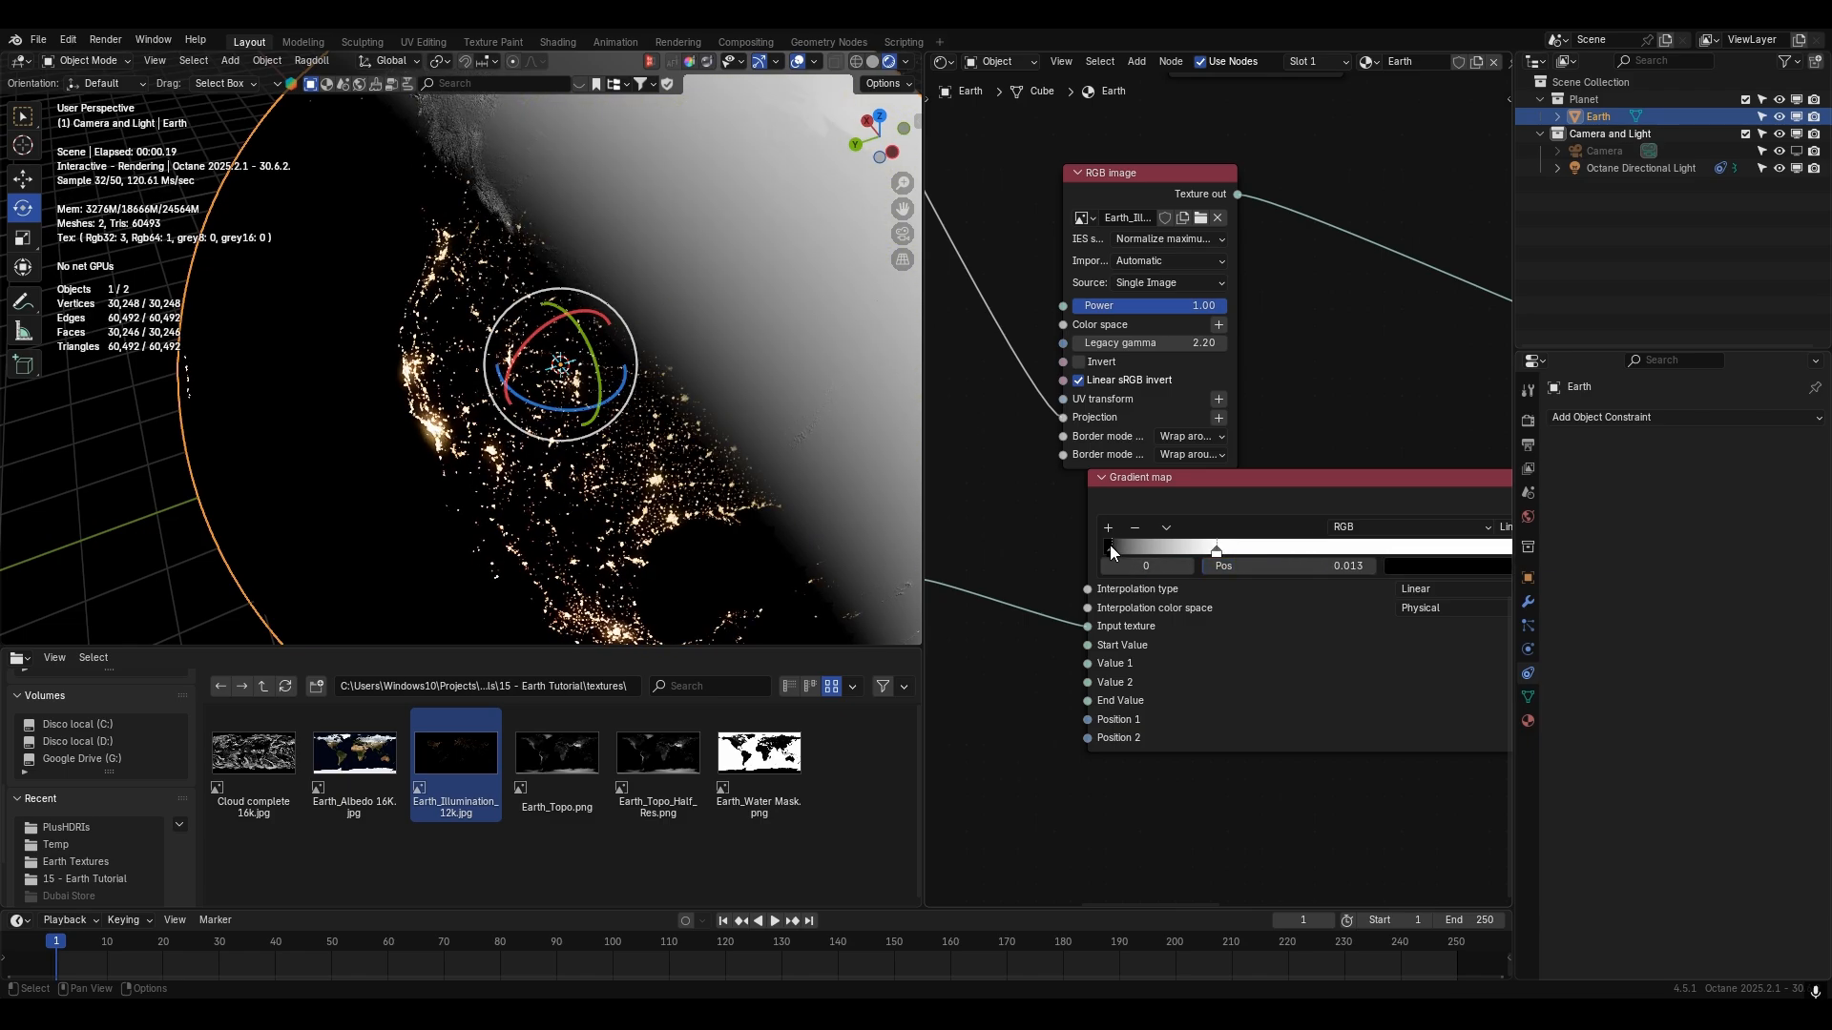
drag(1110, 546, 1109, 547)
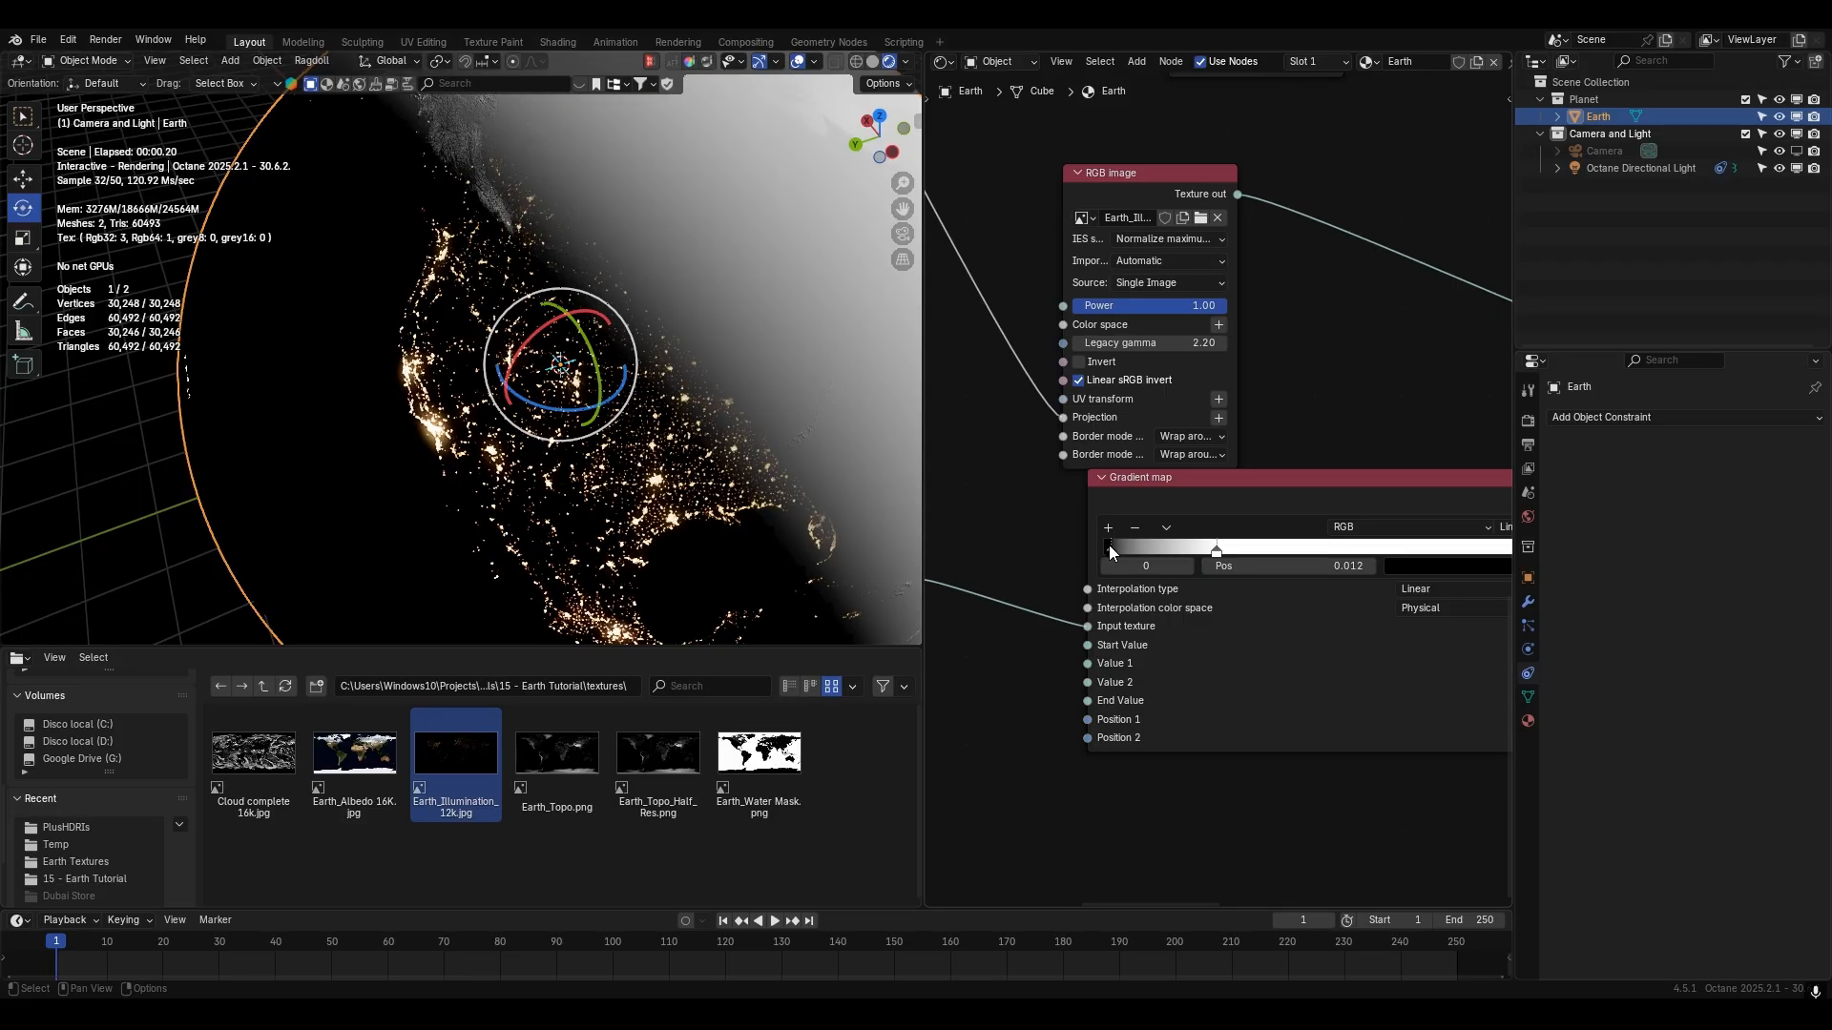
- Deselect the Earth and hide the viewport overlays to check the city lights along the day-night boundary
scroll(704, 380, down, 2)
click(805, 517)
middle_drag(805, 518, 775, 468)
click(796, 65)
mouse_move(733, 278)
middle_down()
mouse_move(679, 268)
mouse_move(752, 289)
middle_up()
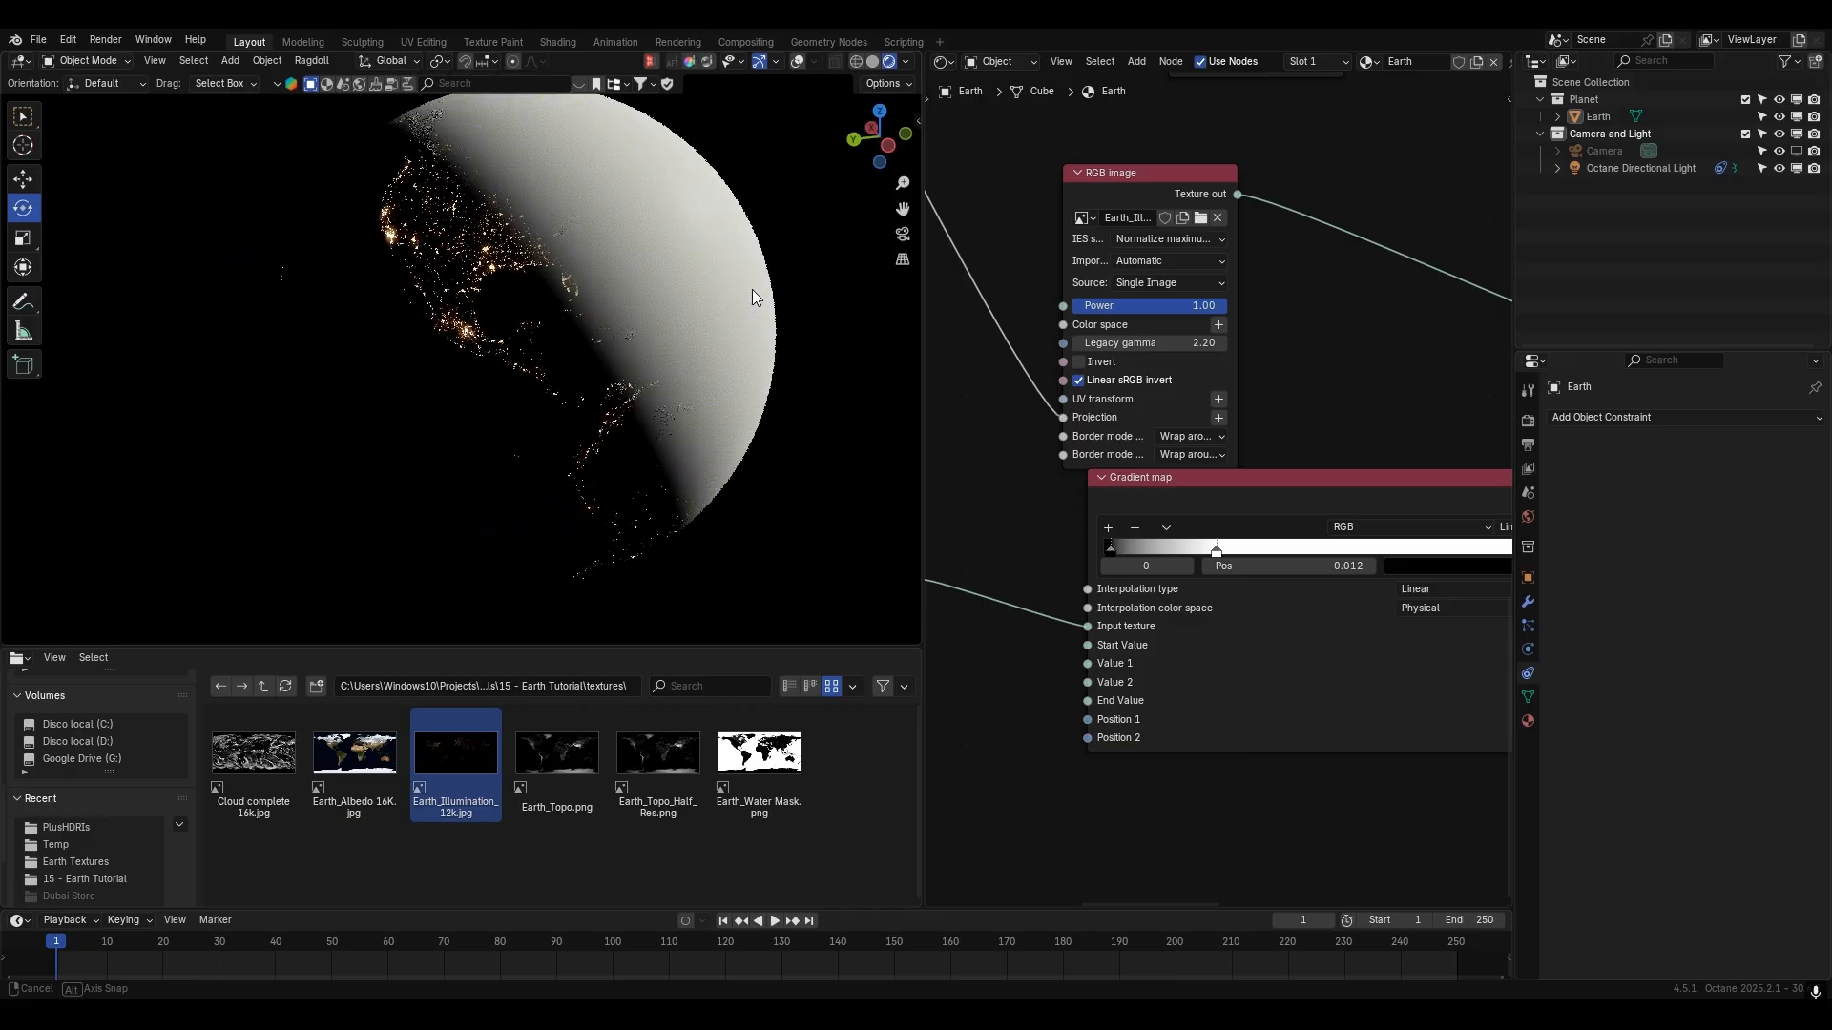
- Reconnect the color correction node's output to the Universal material's Albedo input
scroll(1263, 421, down, 12)
middle_drag(1275, 374, 1154, 564)
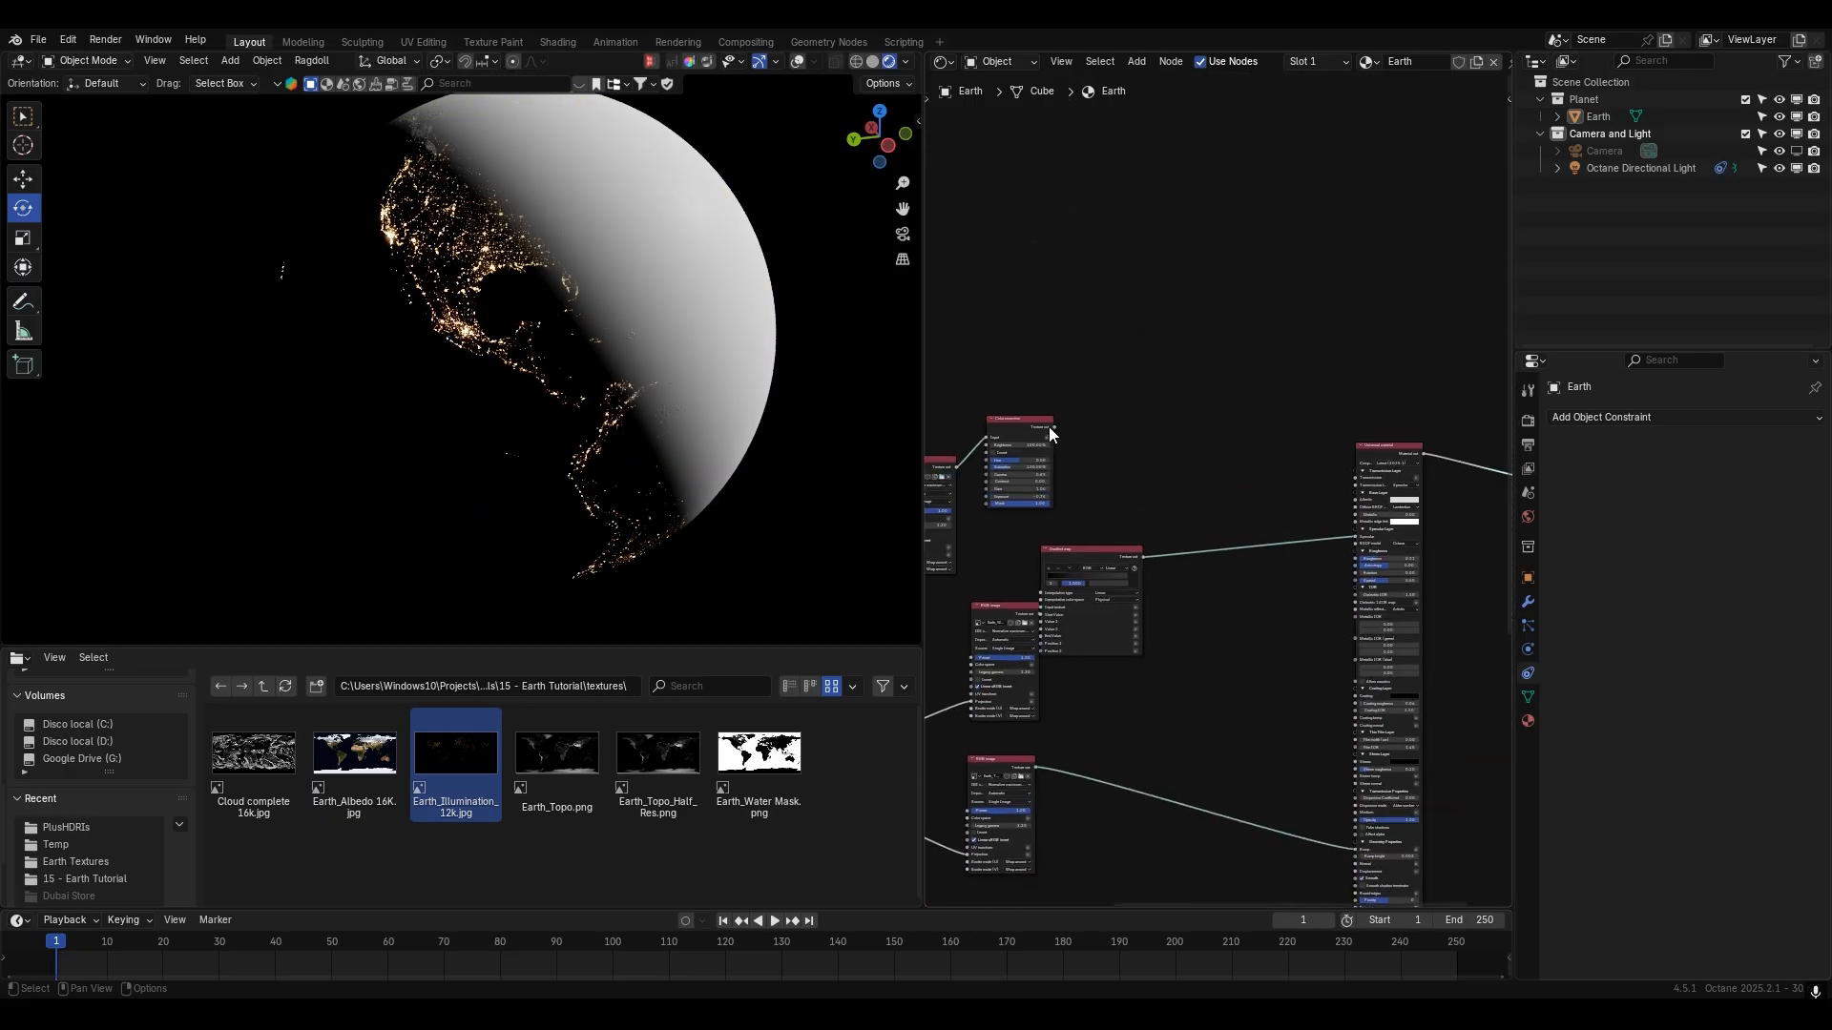
drag(1055, 427, 1364, 502)
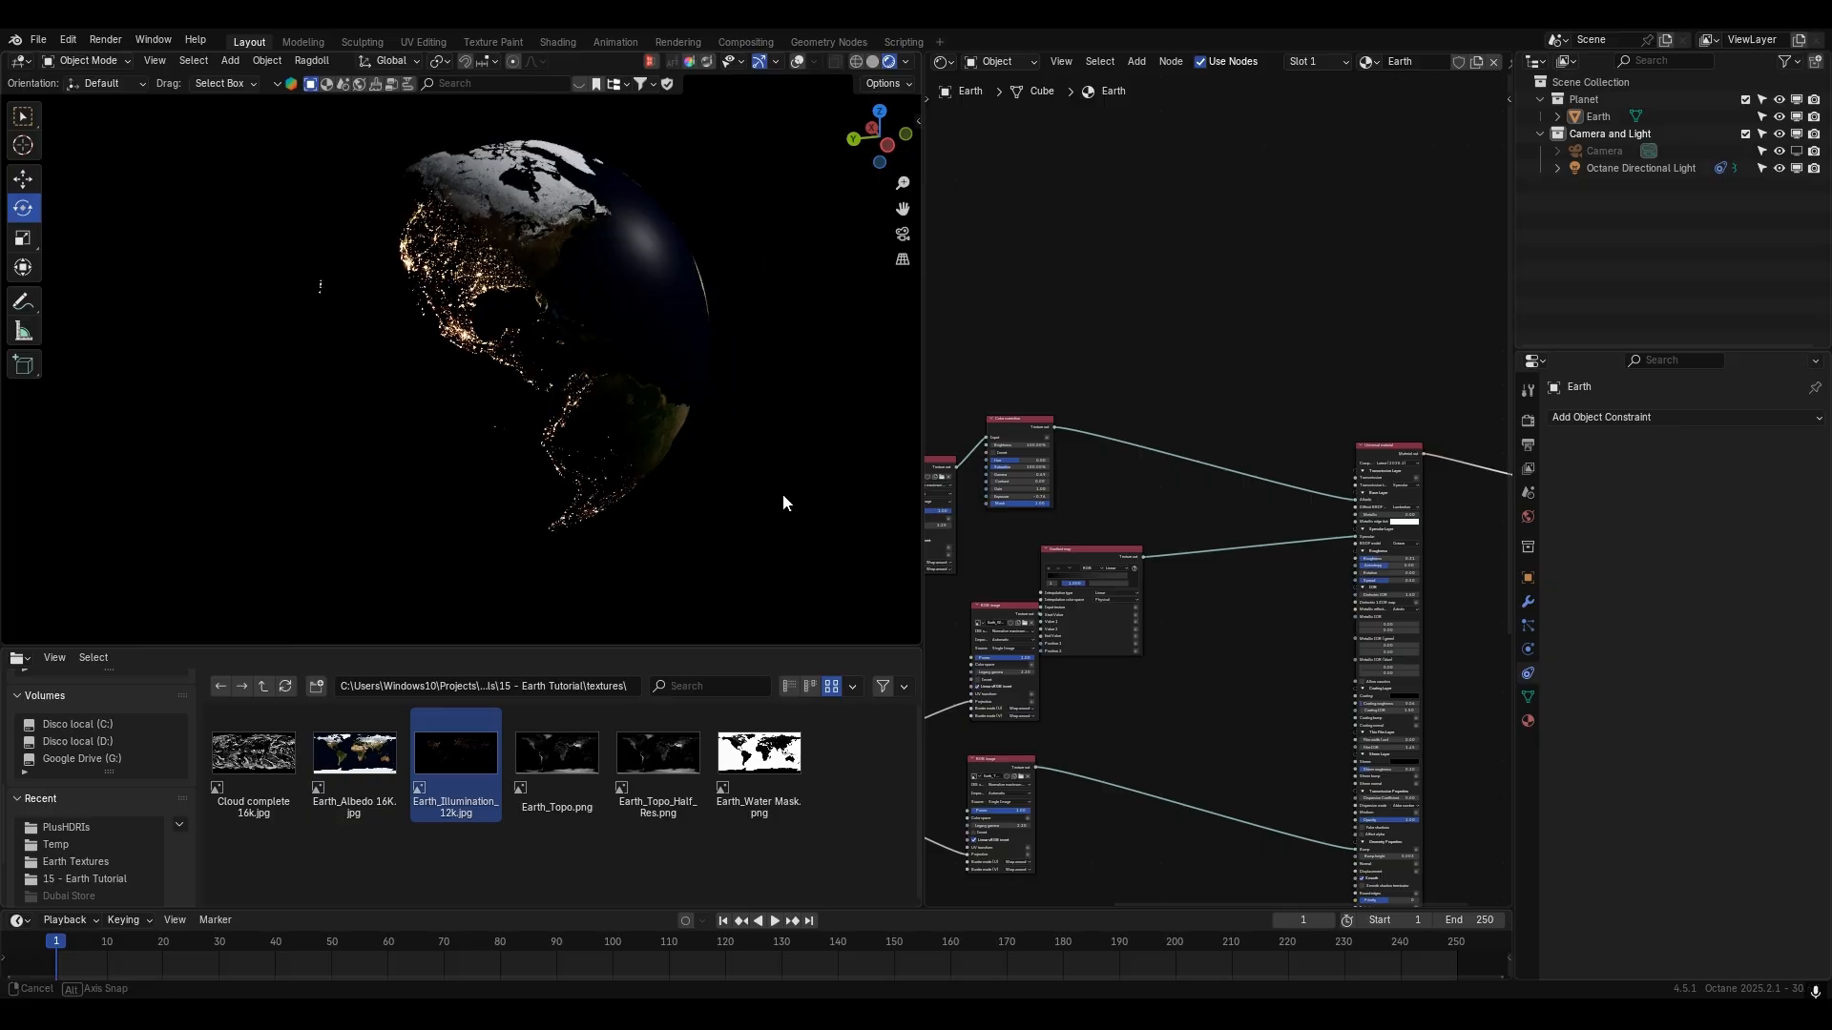
- Set the Universal material's BSDF model to GGX and its Roughness to 0.55
scroll(1267, 639, up, 3)
scroll(1130, 588, up, 5)
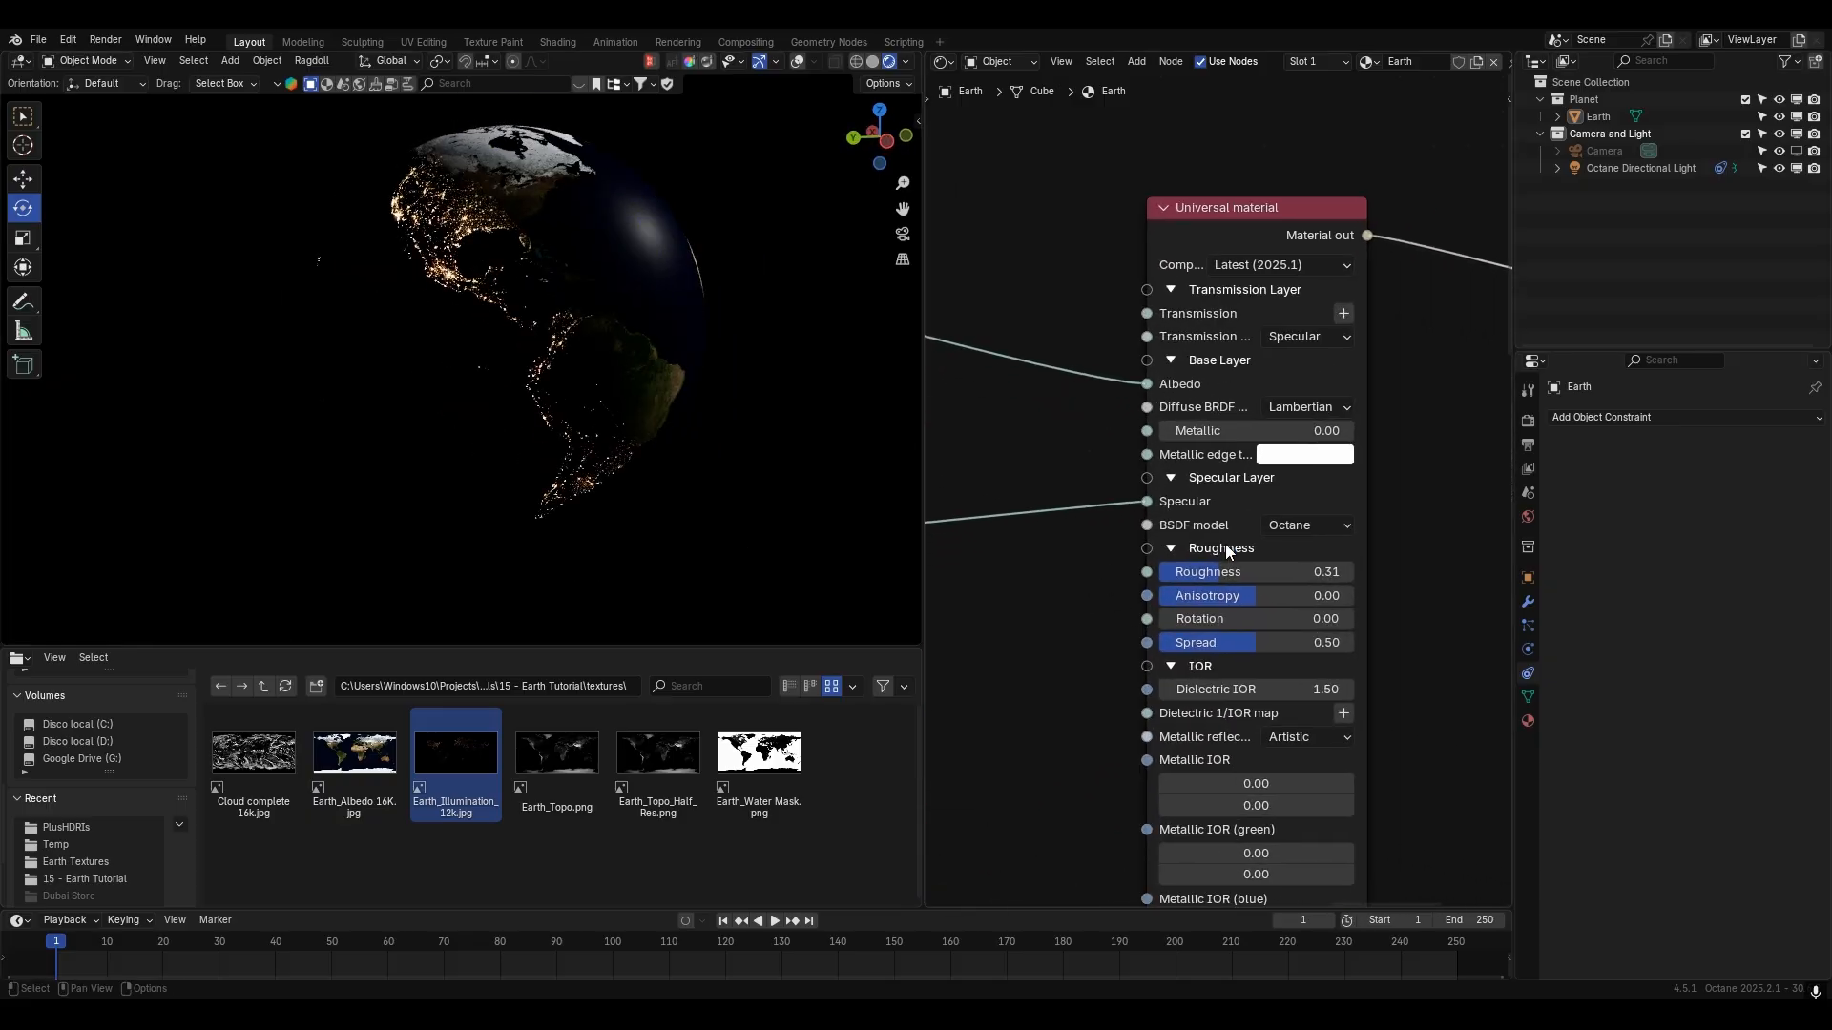
click(1301, 526)
click(1298, 592)
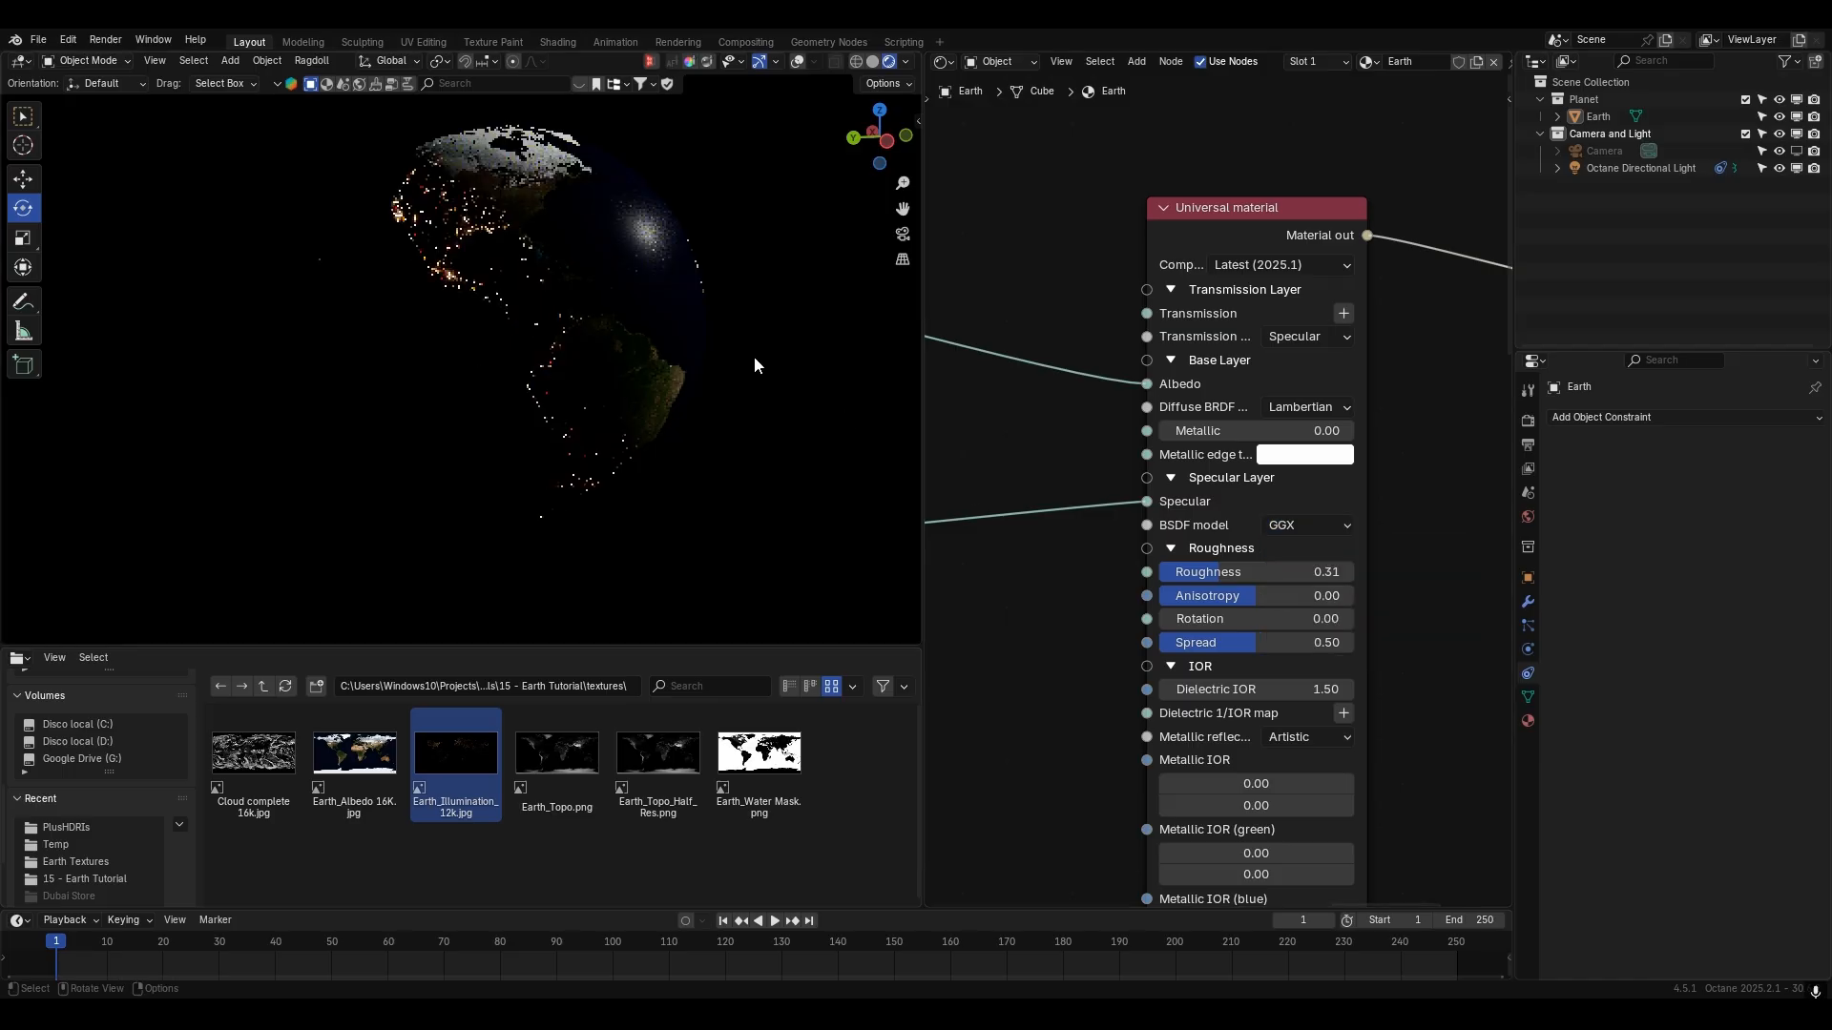
click(1254, 575)
text(.55)
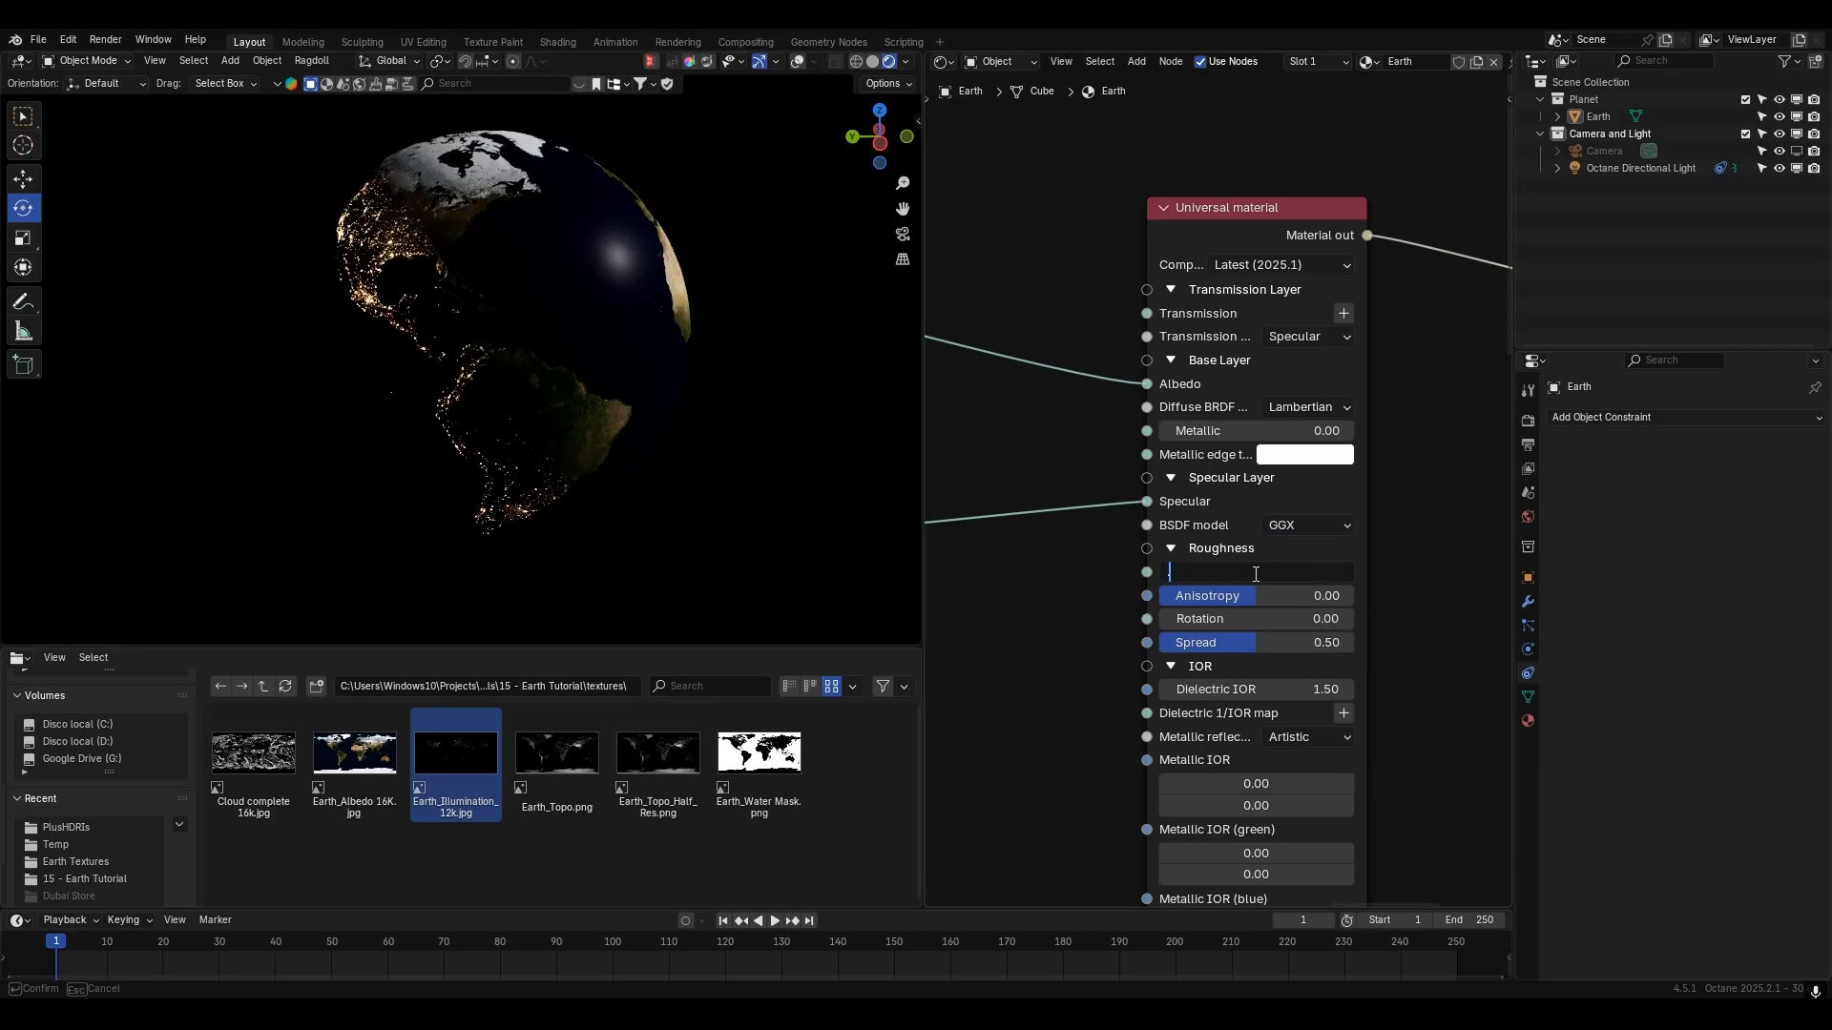
key(Return)
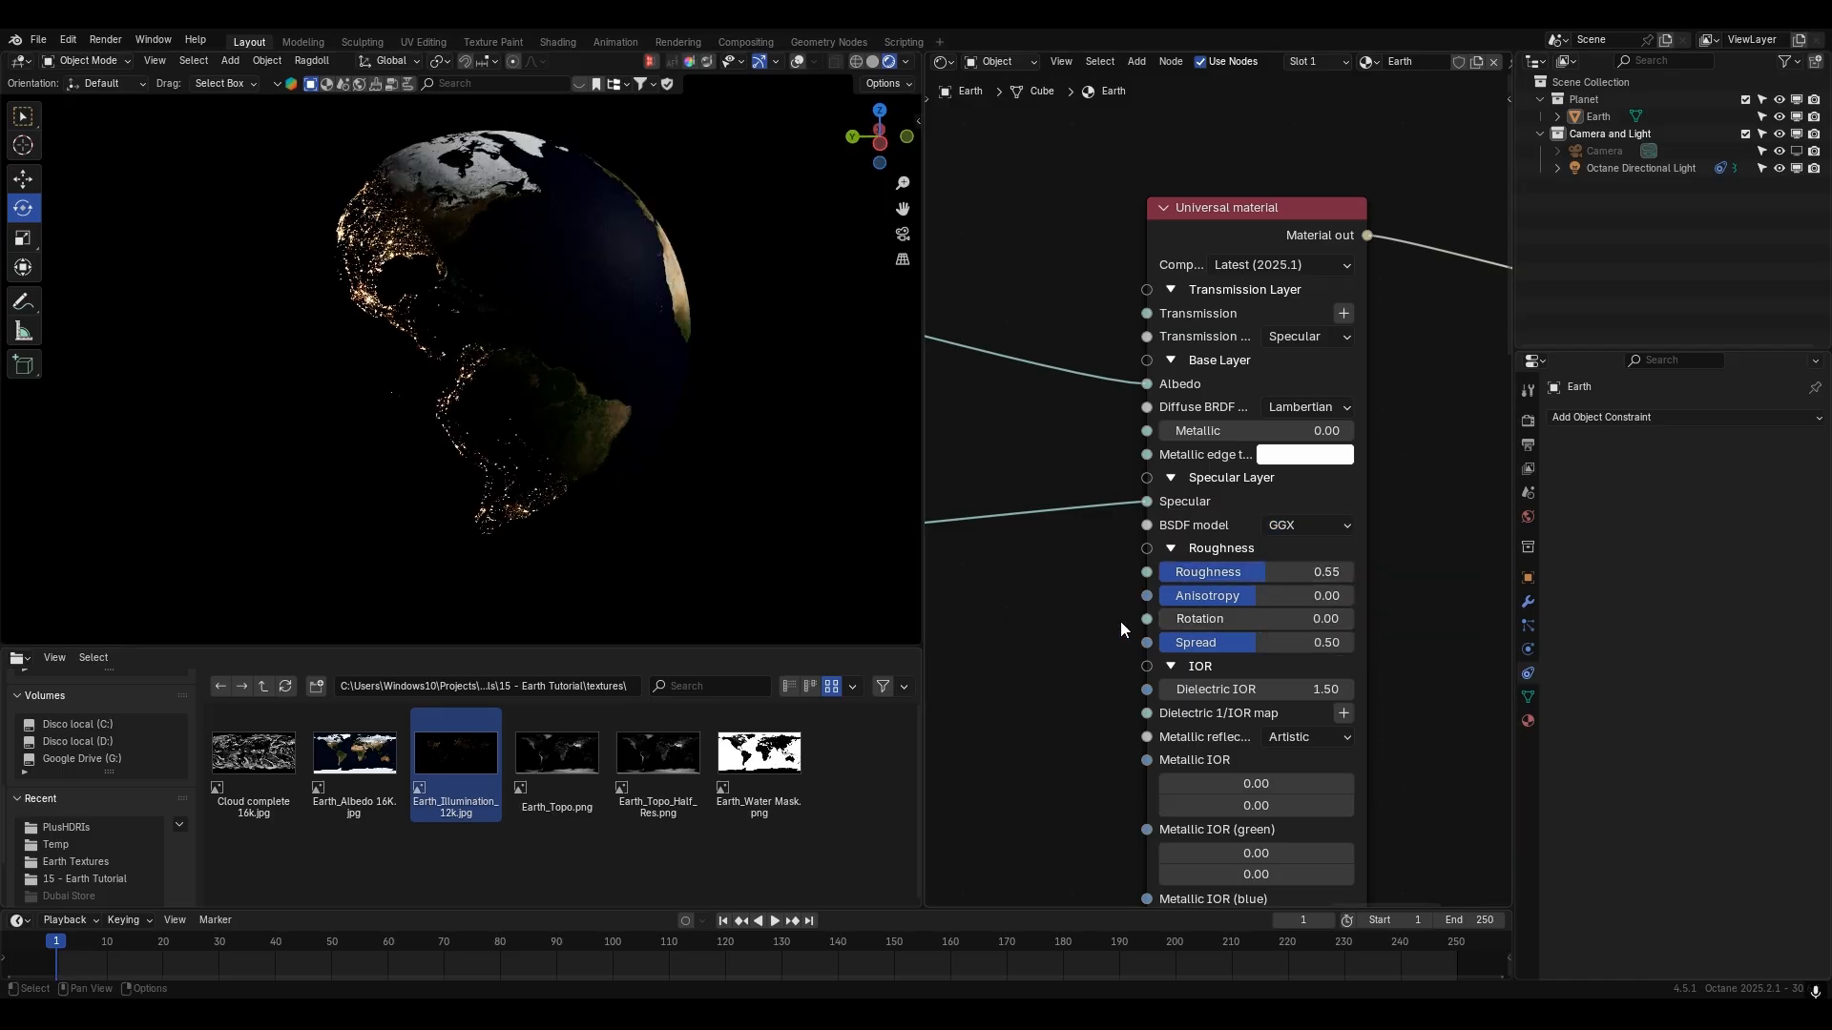
- Set the Universal material's Anisotropy to 0.50 and check the ocean highlight on the globe
click(1195, 598)
text(.5)
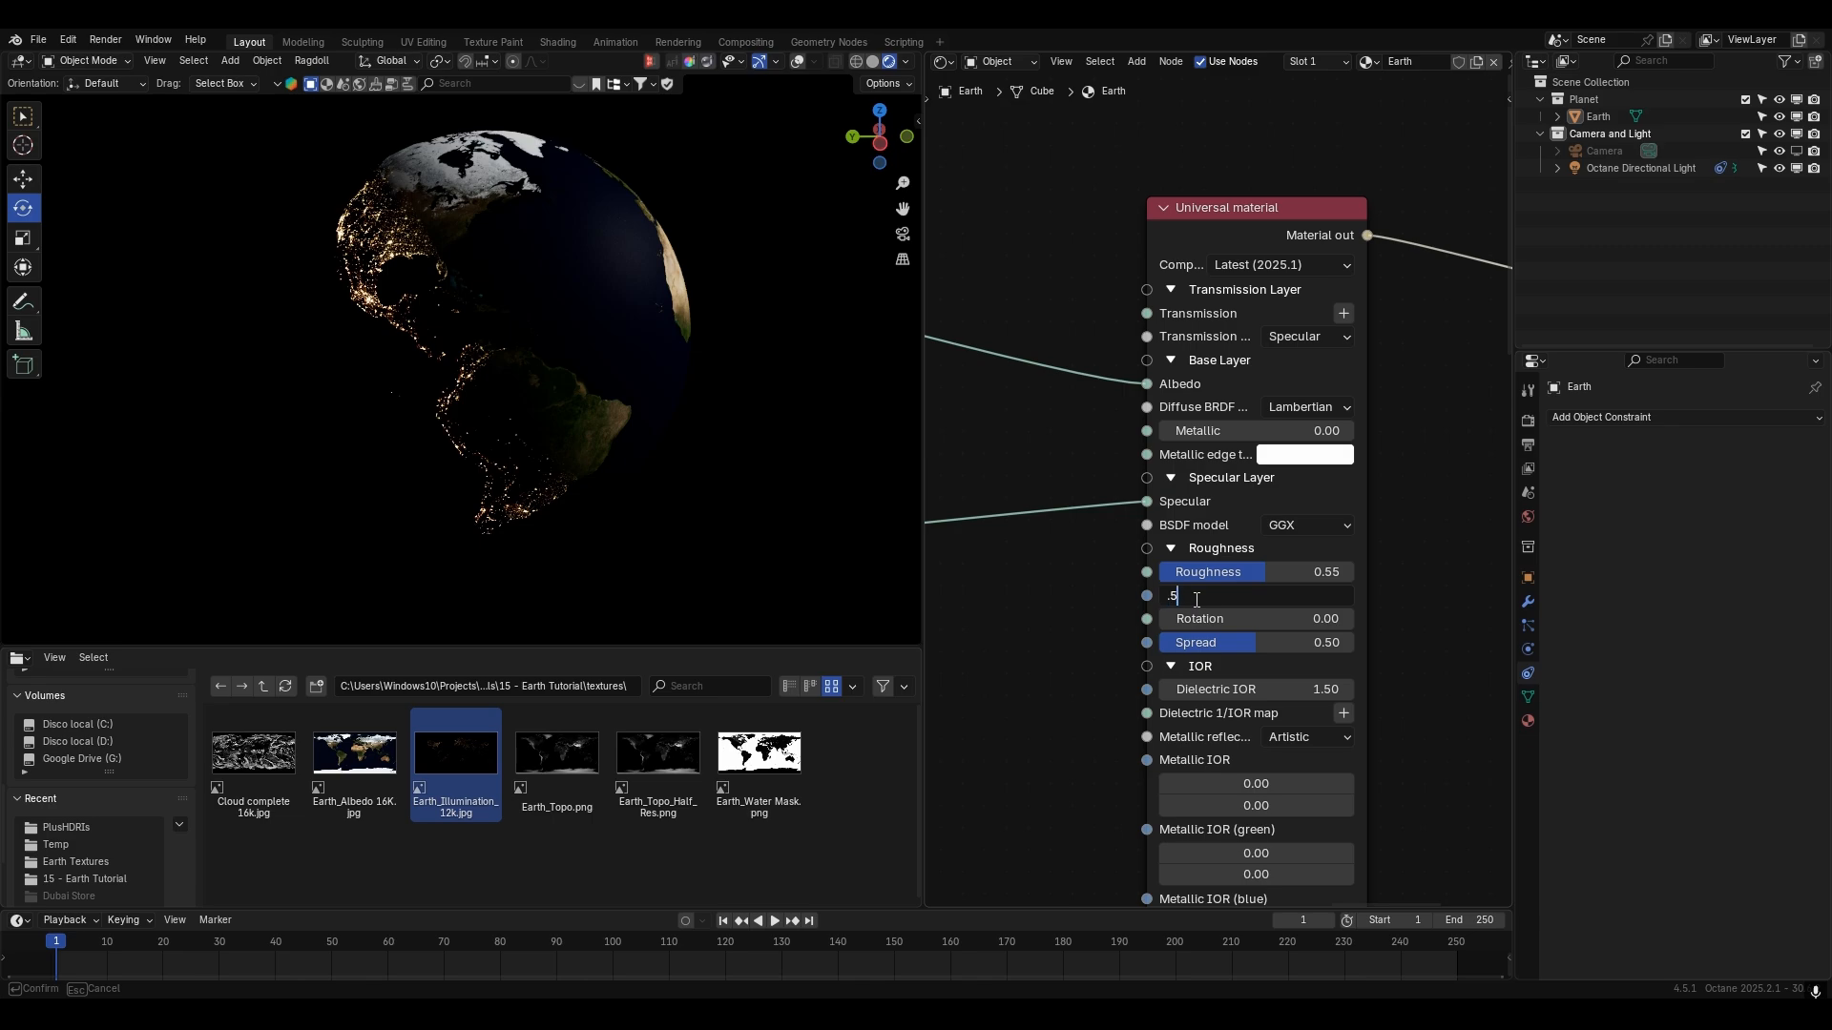
key(Return)
mouse_move(679, 313)
middle_down()
mouse_move(717, 318)
mouse_move(662, 271)
mouse_move(701, 299)
middle_up()
drag(912, 214, 818, 253)
scroll(652, 300, up, 6)
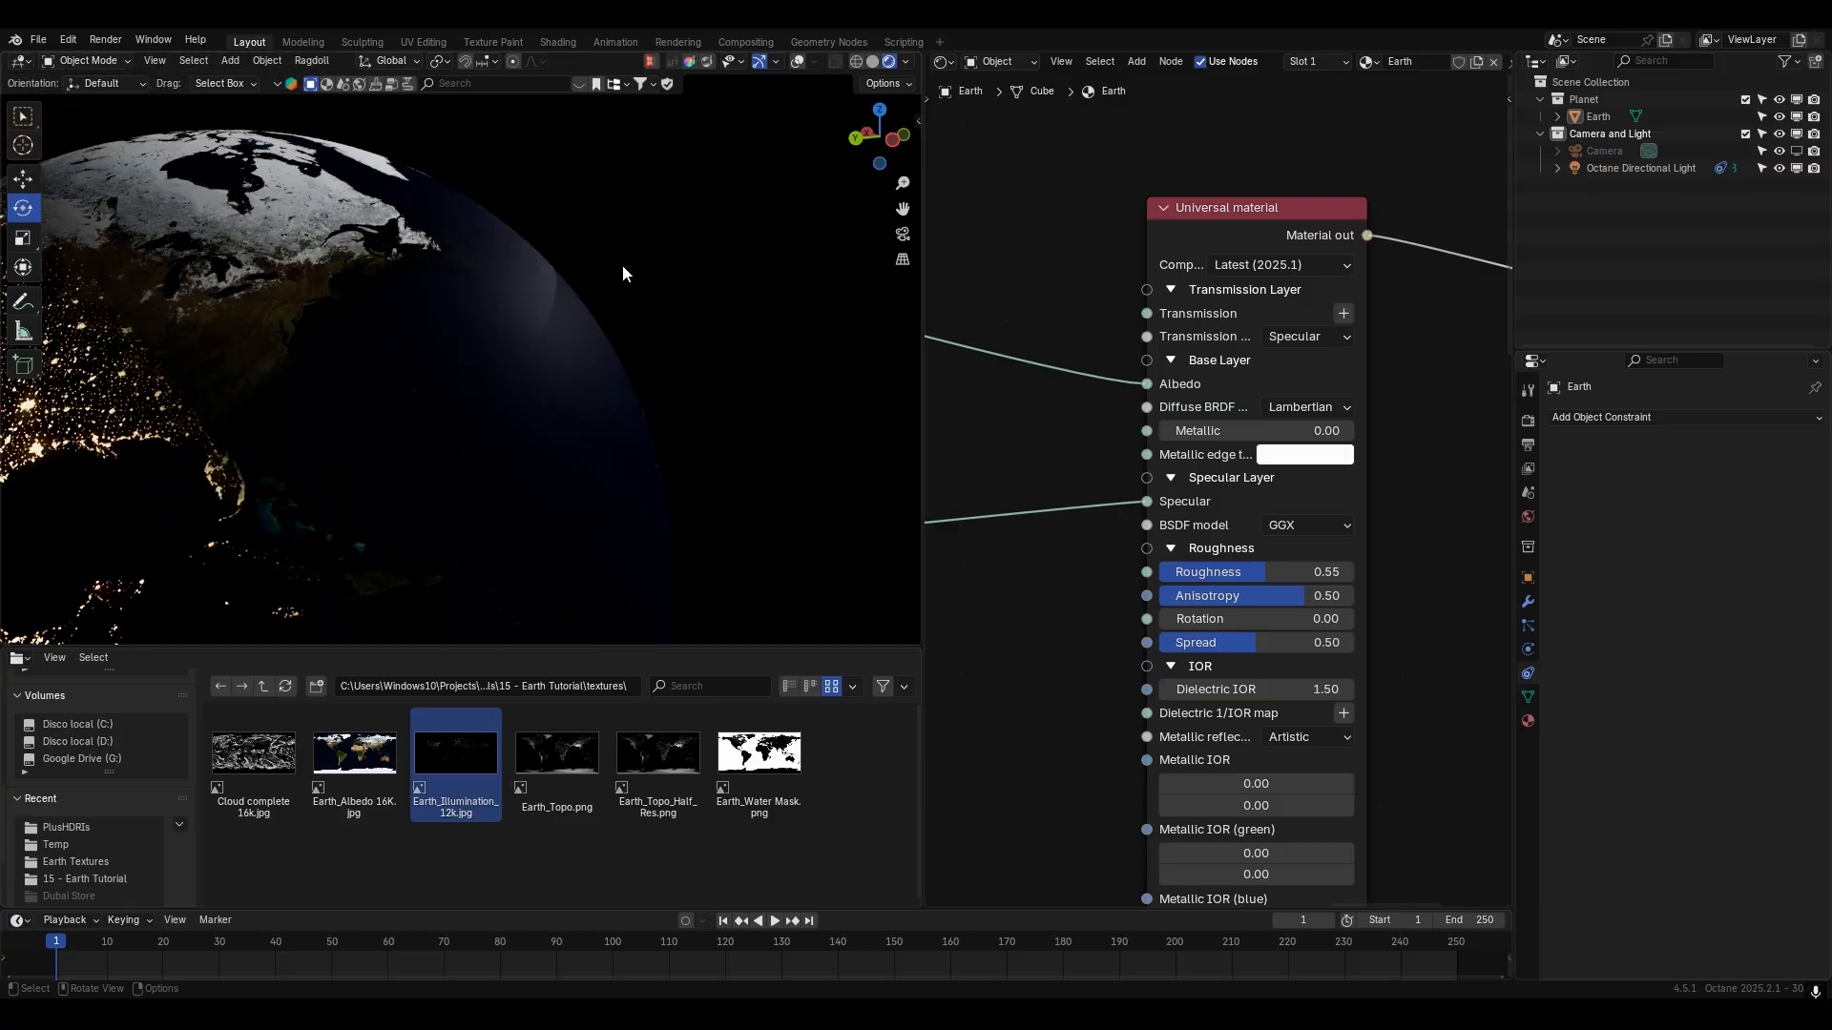
middle_drag(622, 273, 668, 341)
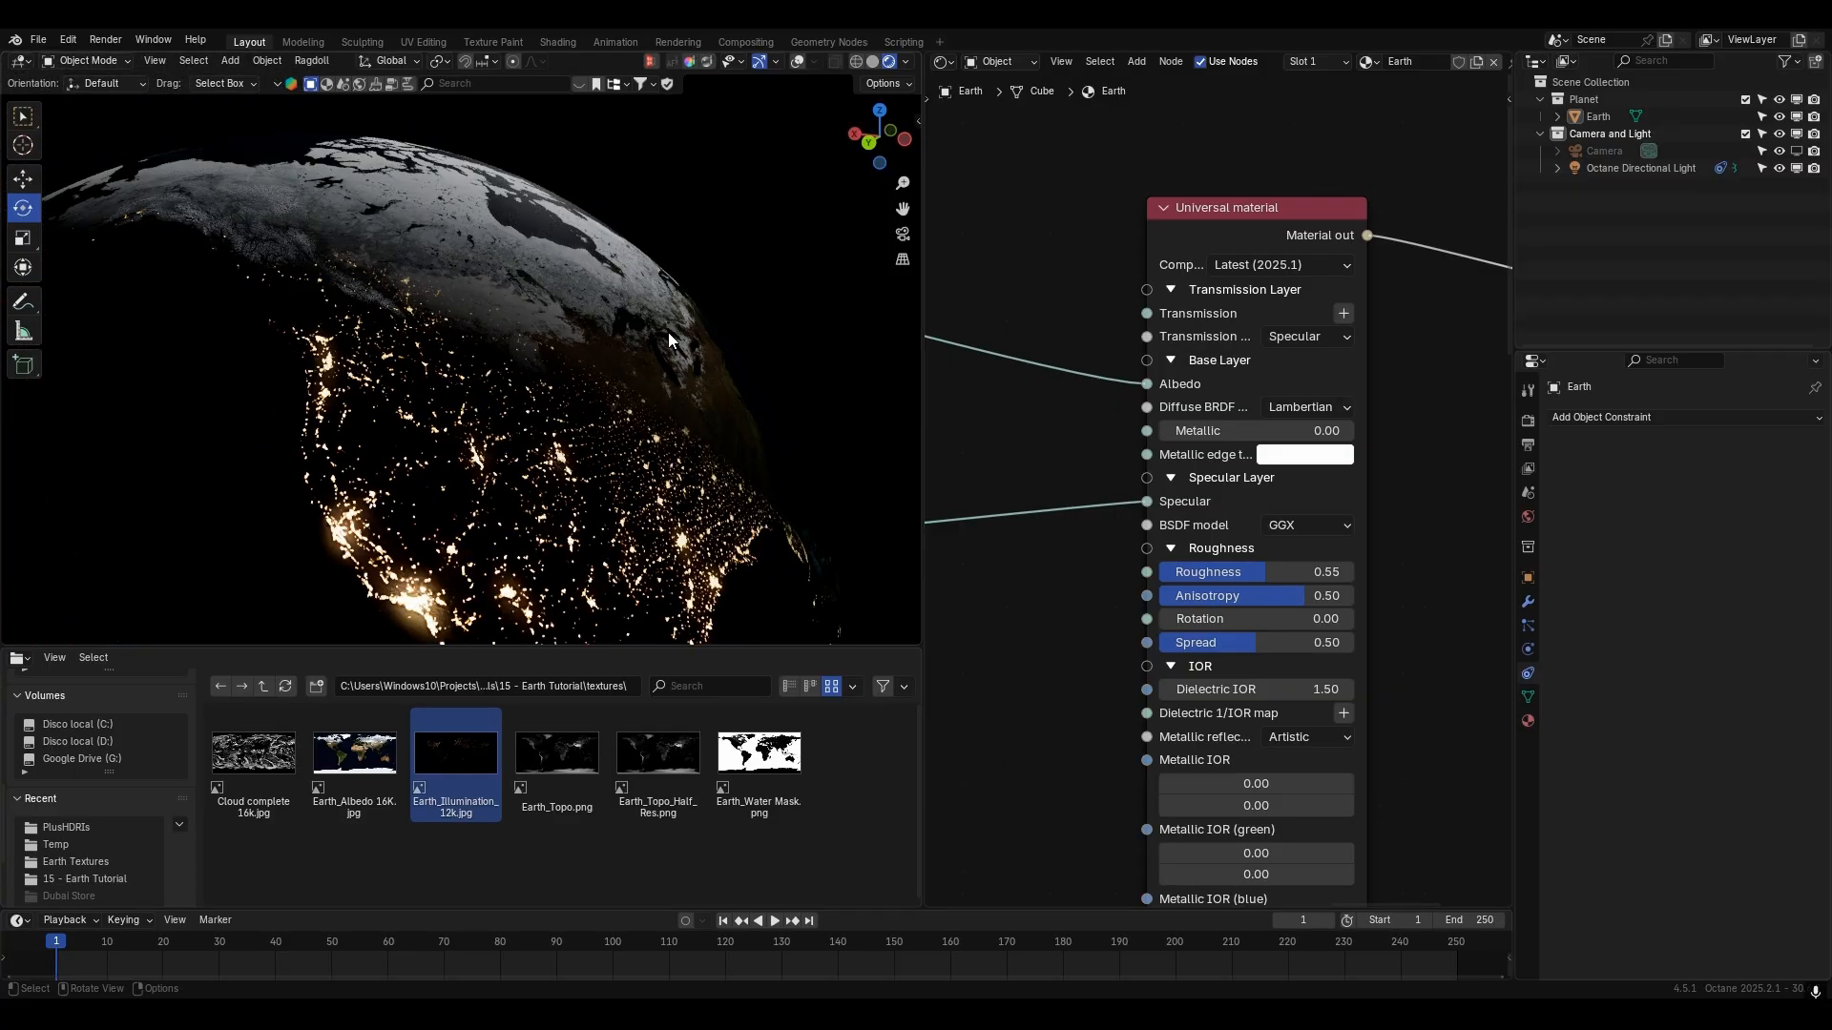
- Enlarge the 3D viewport by shrinking the file browser area beneath it
right_click(601, 649)
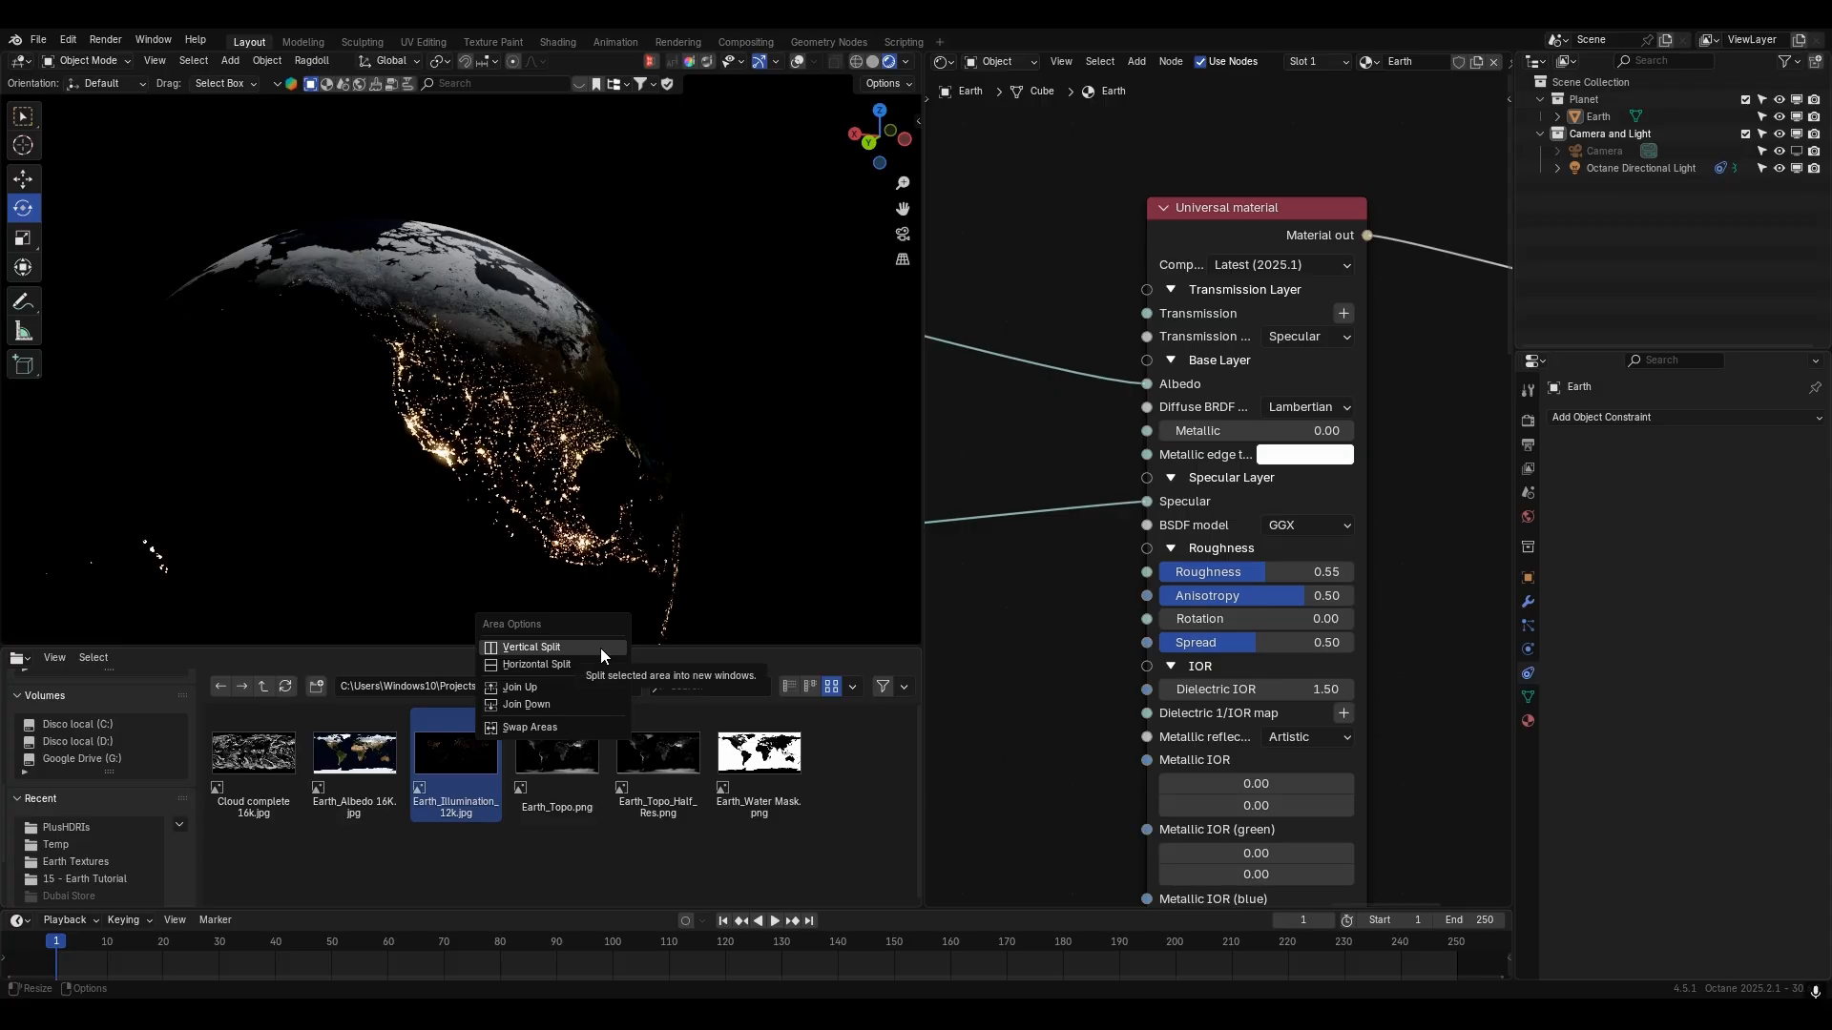
drag(769, 645, 767, 717)
middle_drag(724, 559, 706, 551)
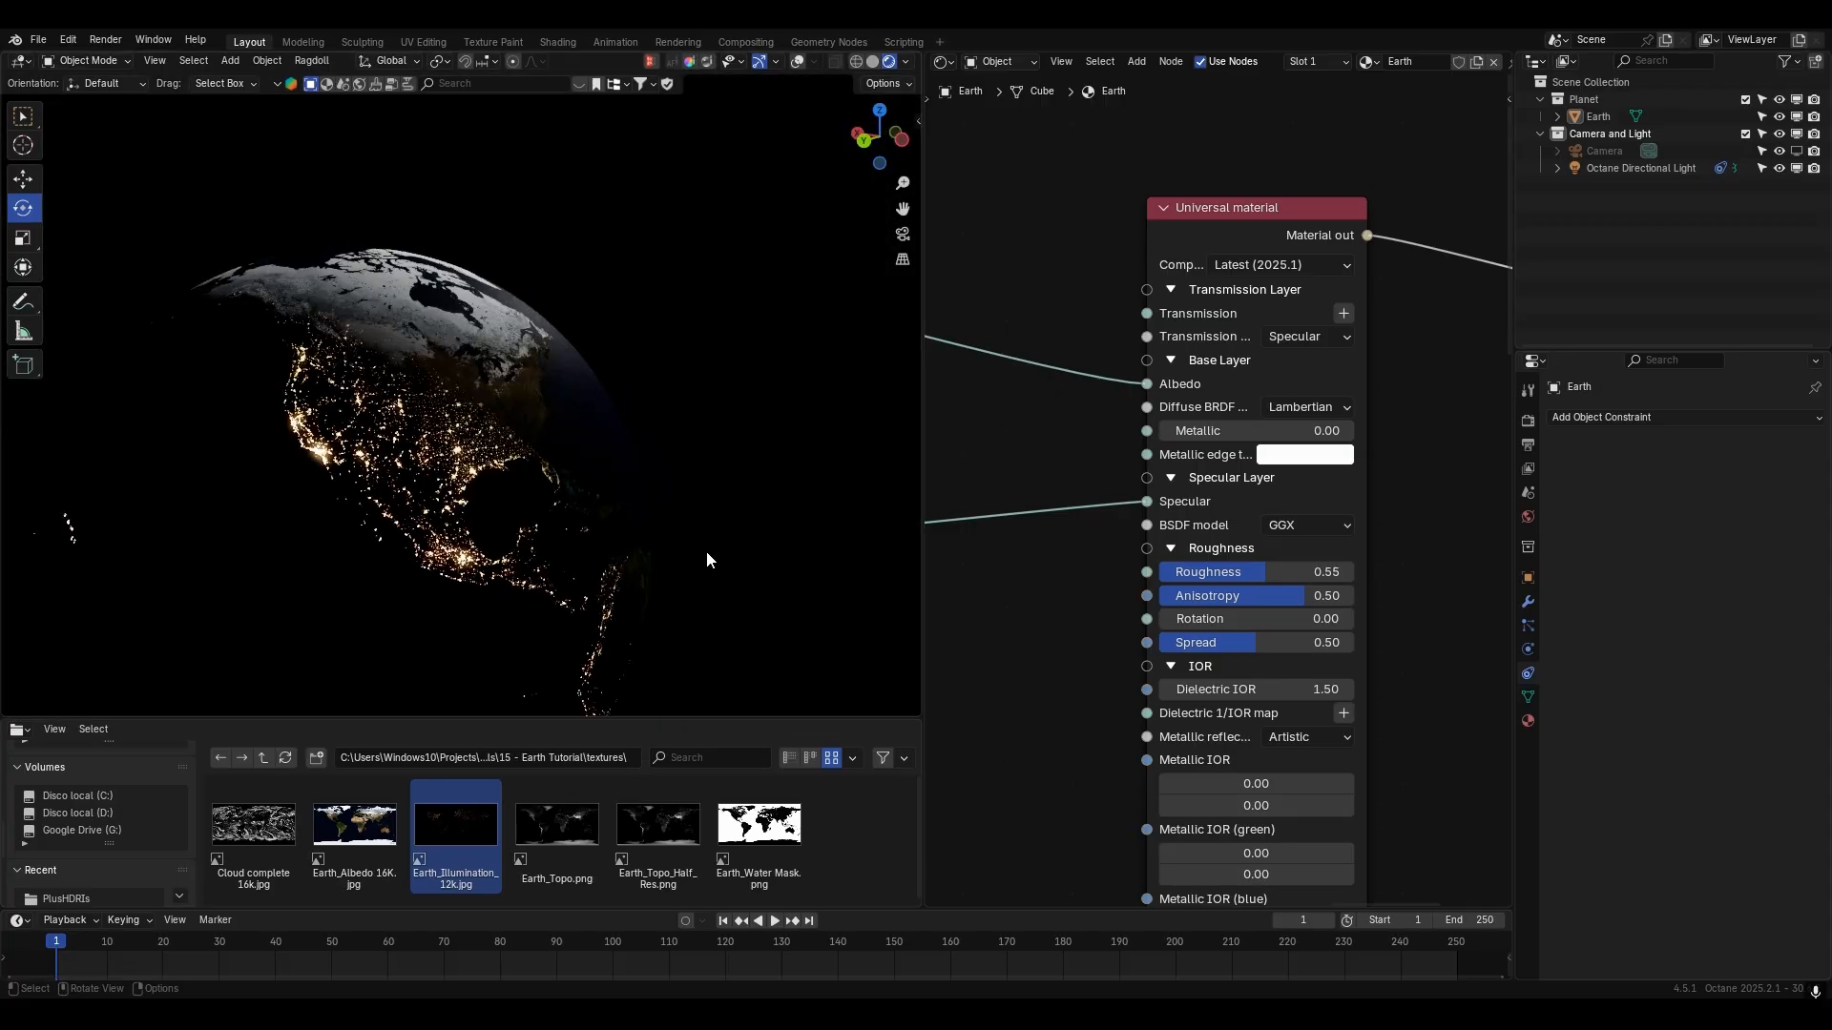
- Select the Earth, turn the viewport overlays back on and switch the viewport to solid shading
click(1565, 124)
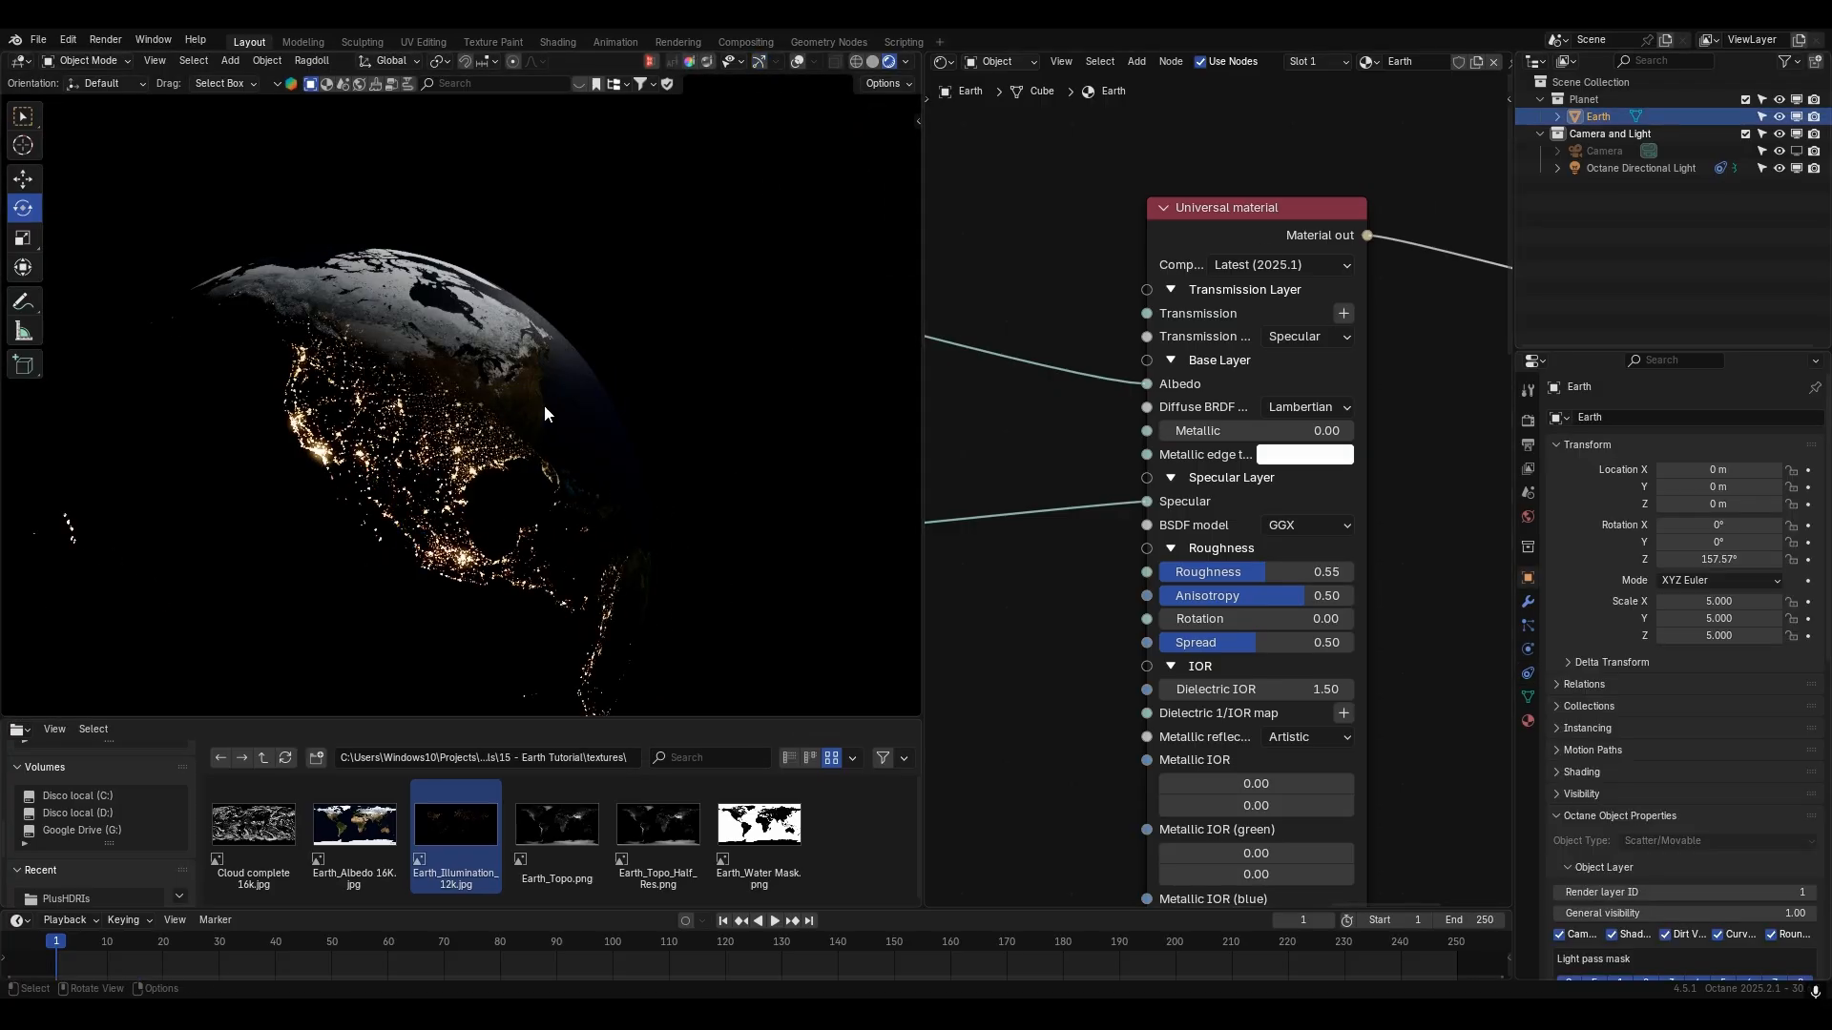
click(797, 61)
click(872, 61)
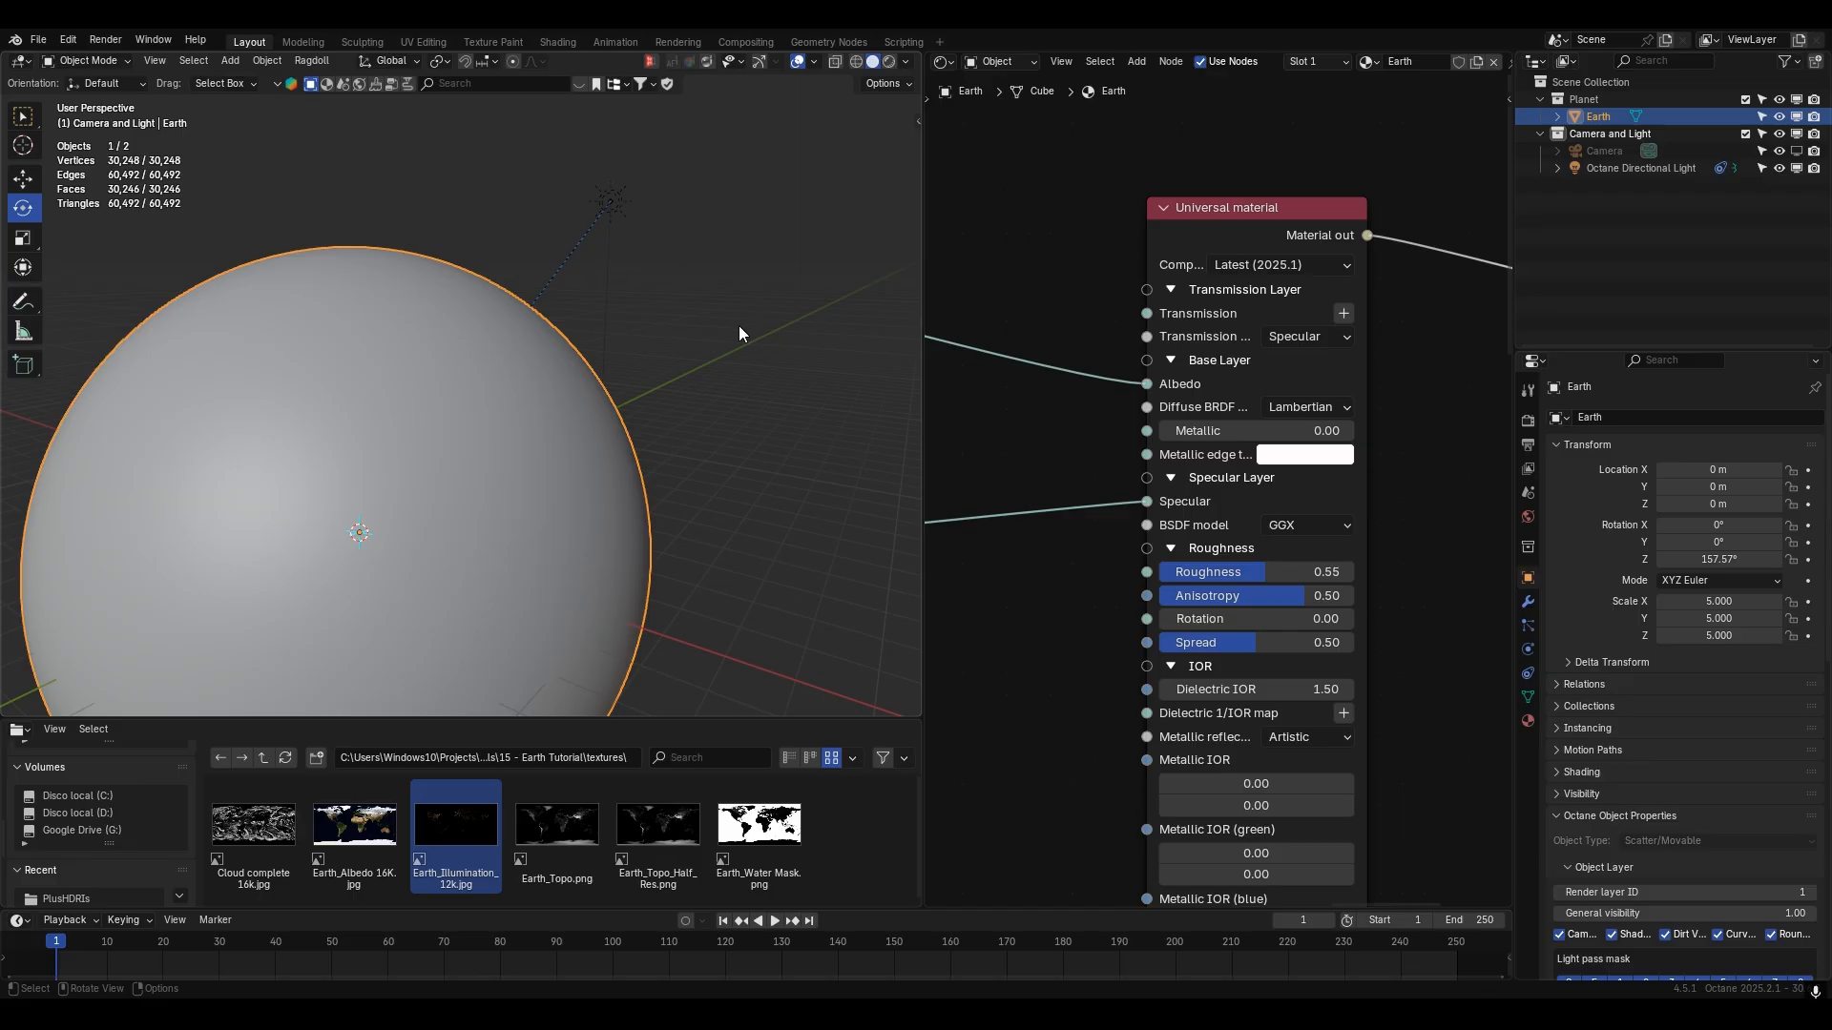
- Duplicate the Earth in place and rename the copy "Atmosphere"
key(shift+d)
key(Escape)
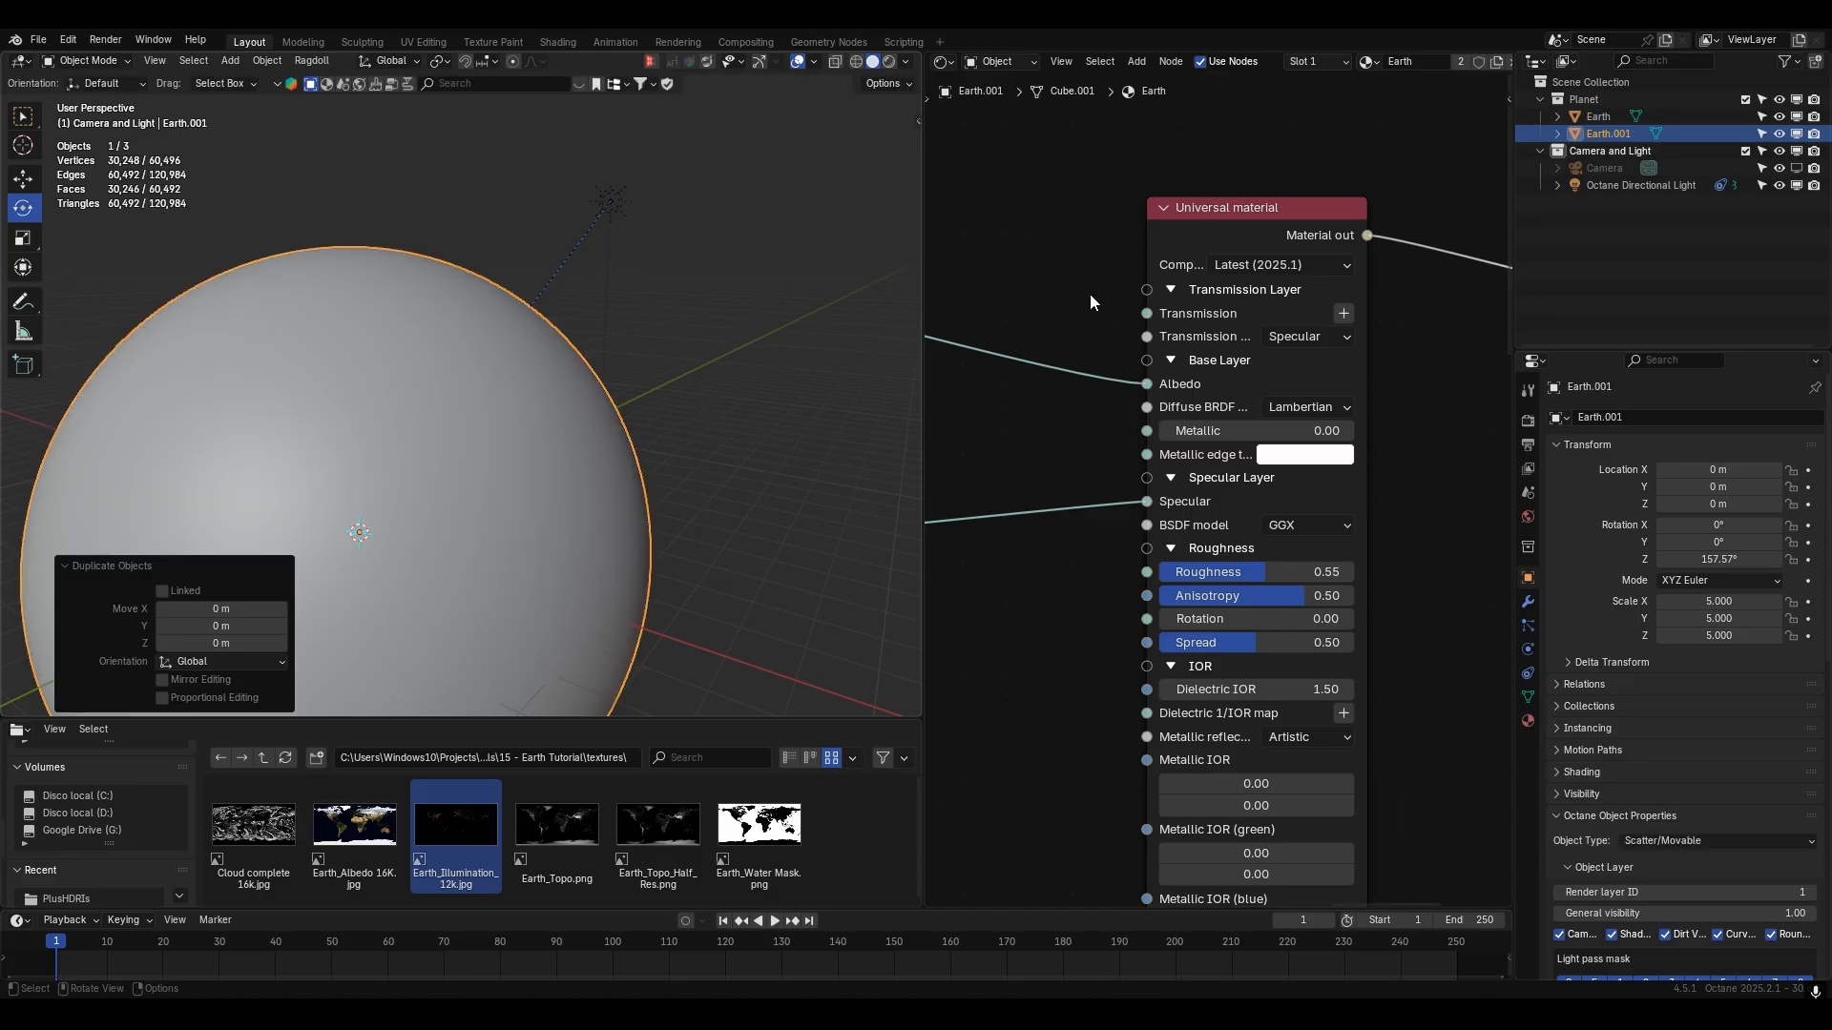
double_click(1605, 134)
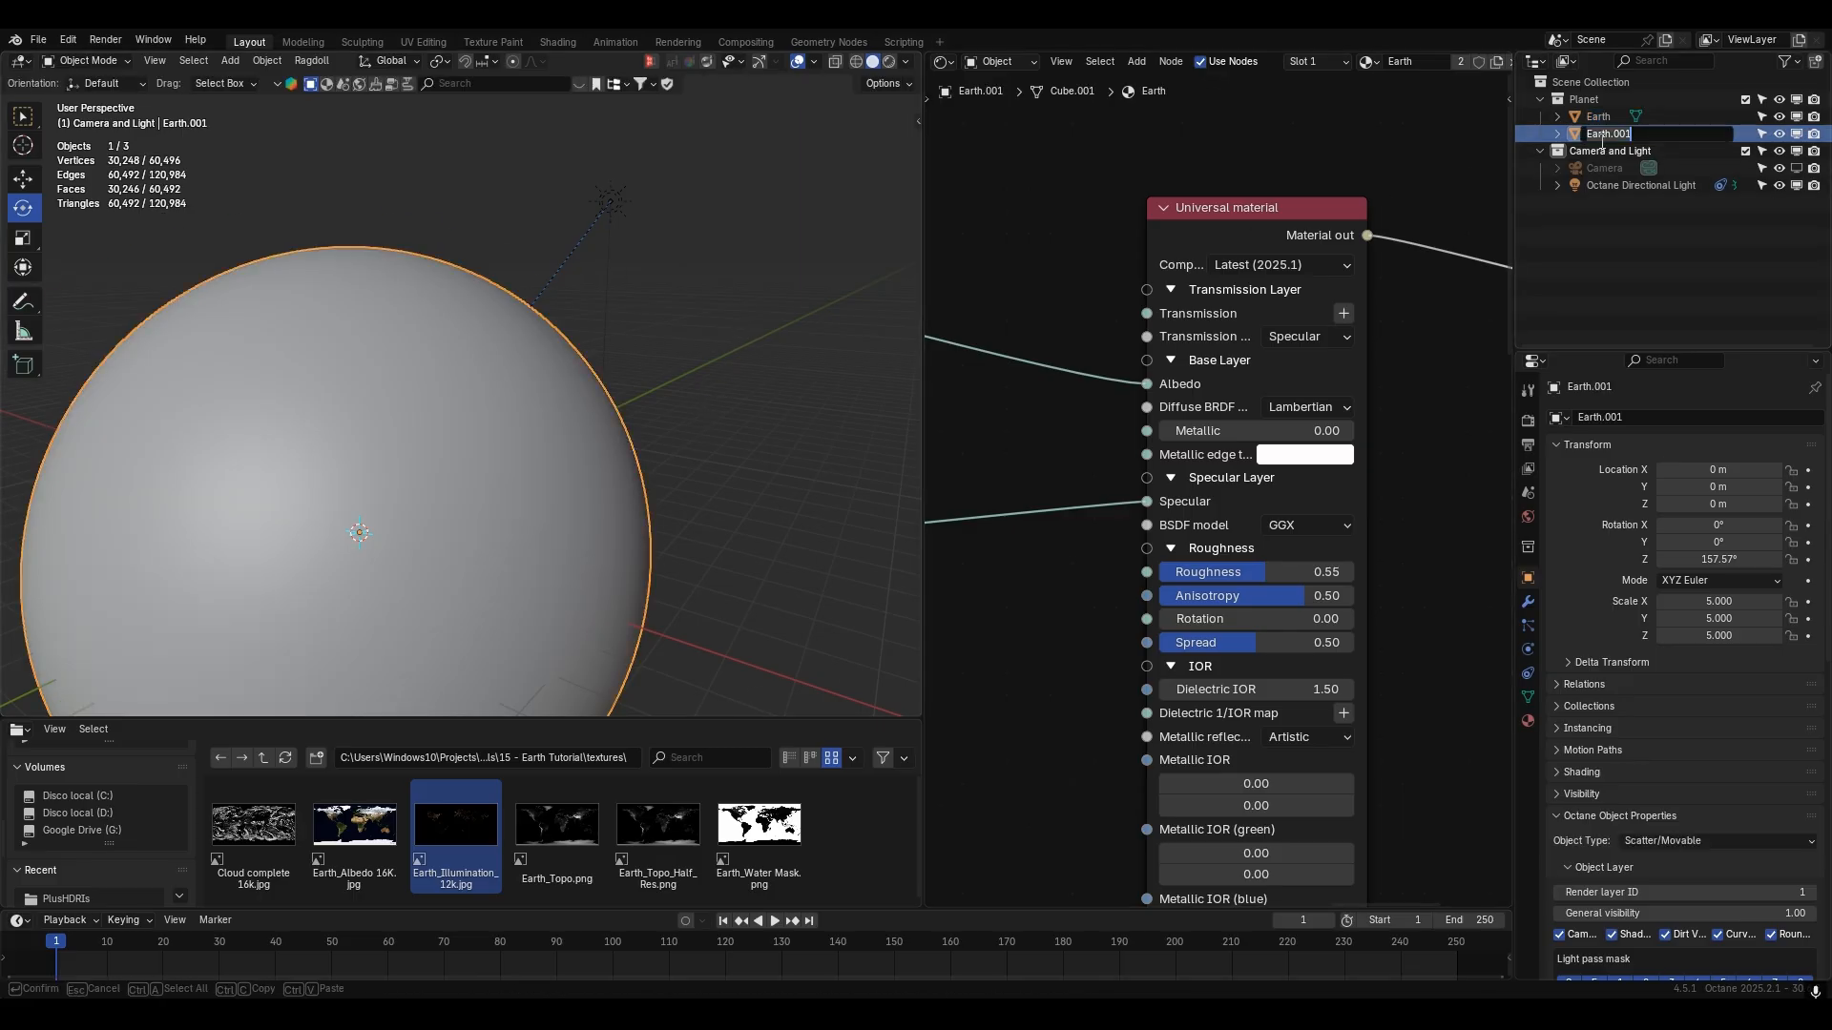
text(Atmosphere)
key(Return)
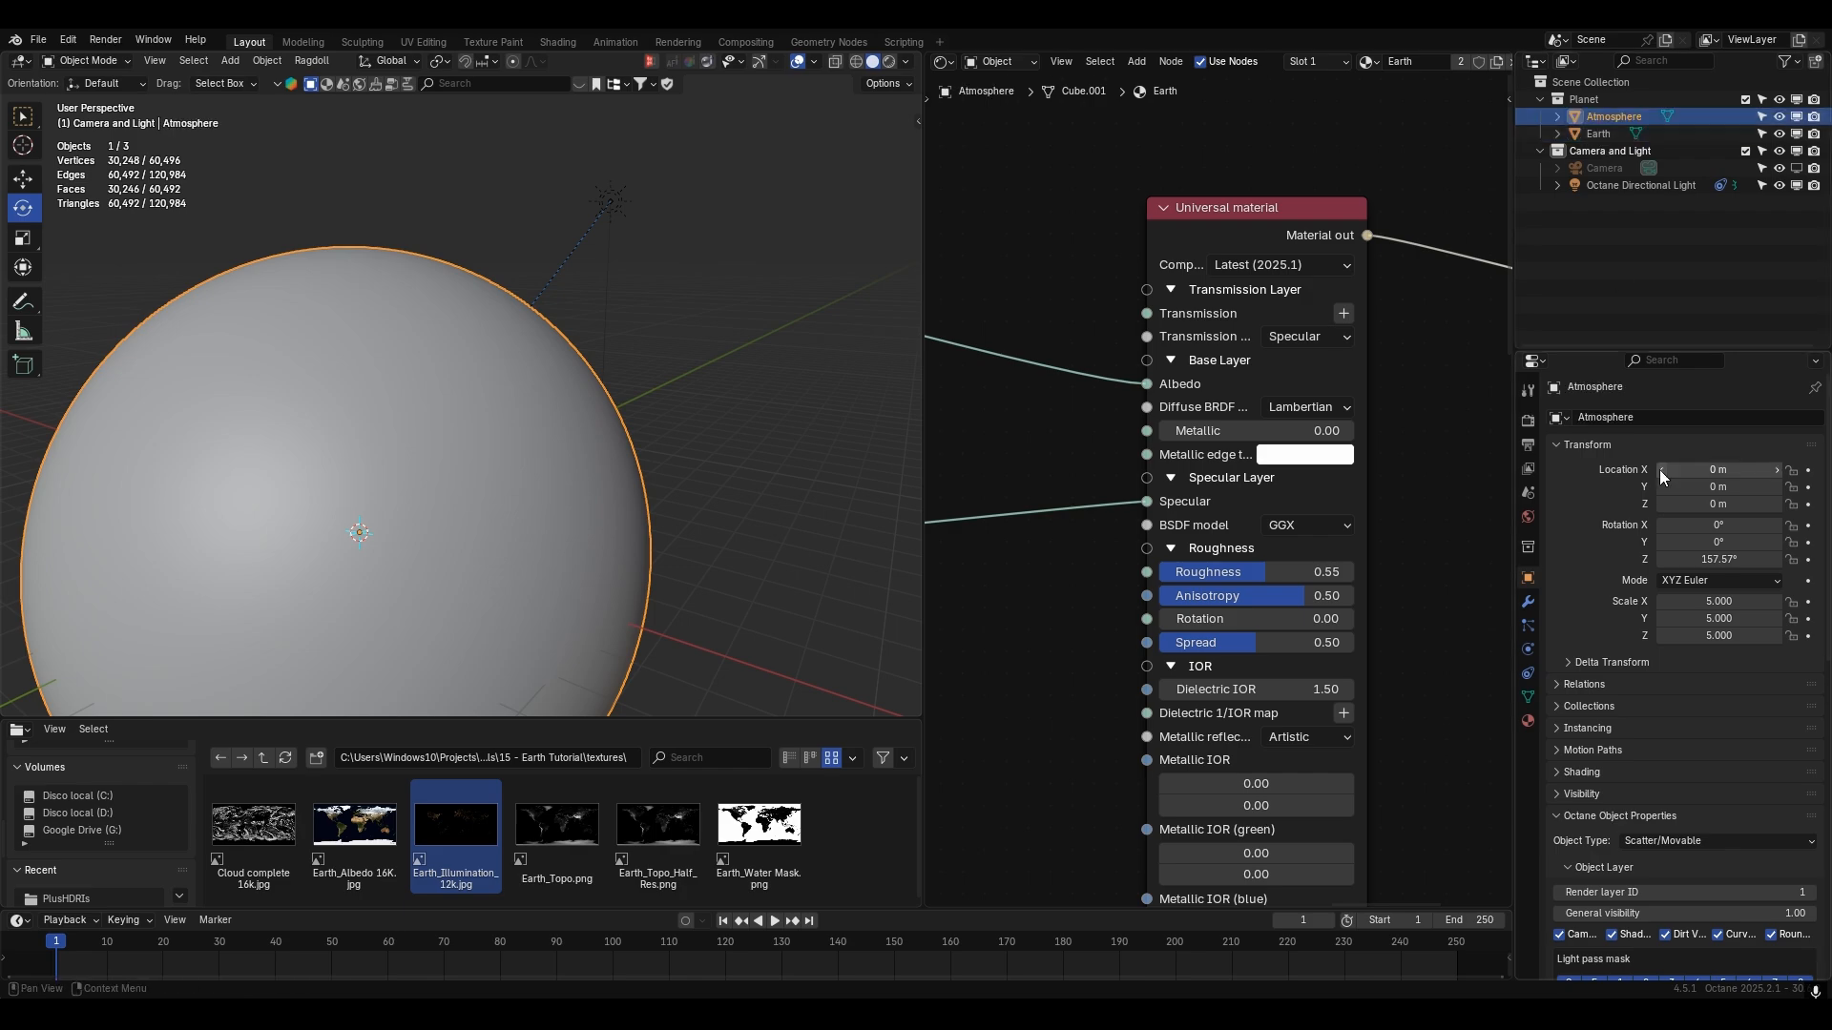
- Set the Atmosphere object's scale to 5.025 on X, Y and Z
drag(1717, 602, 1717, 635)
text(5)
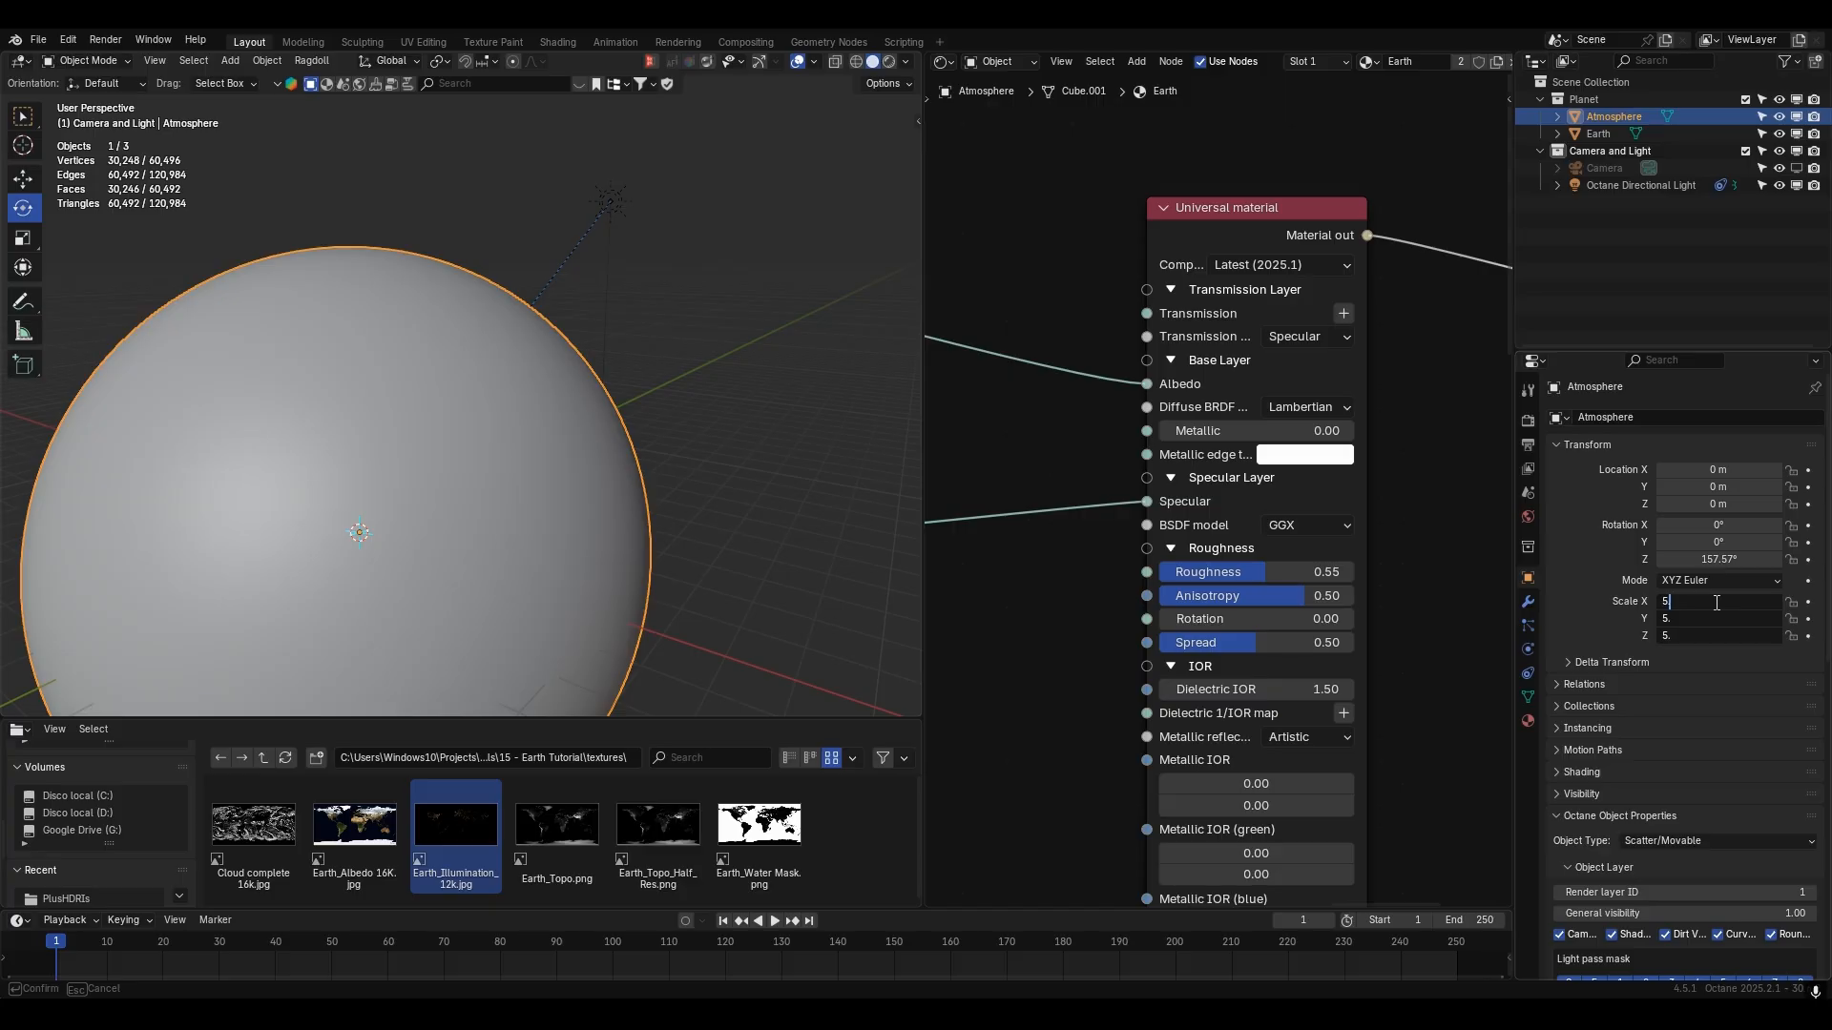
text(.025)
key(Return)
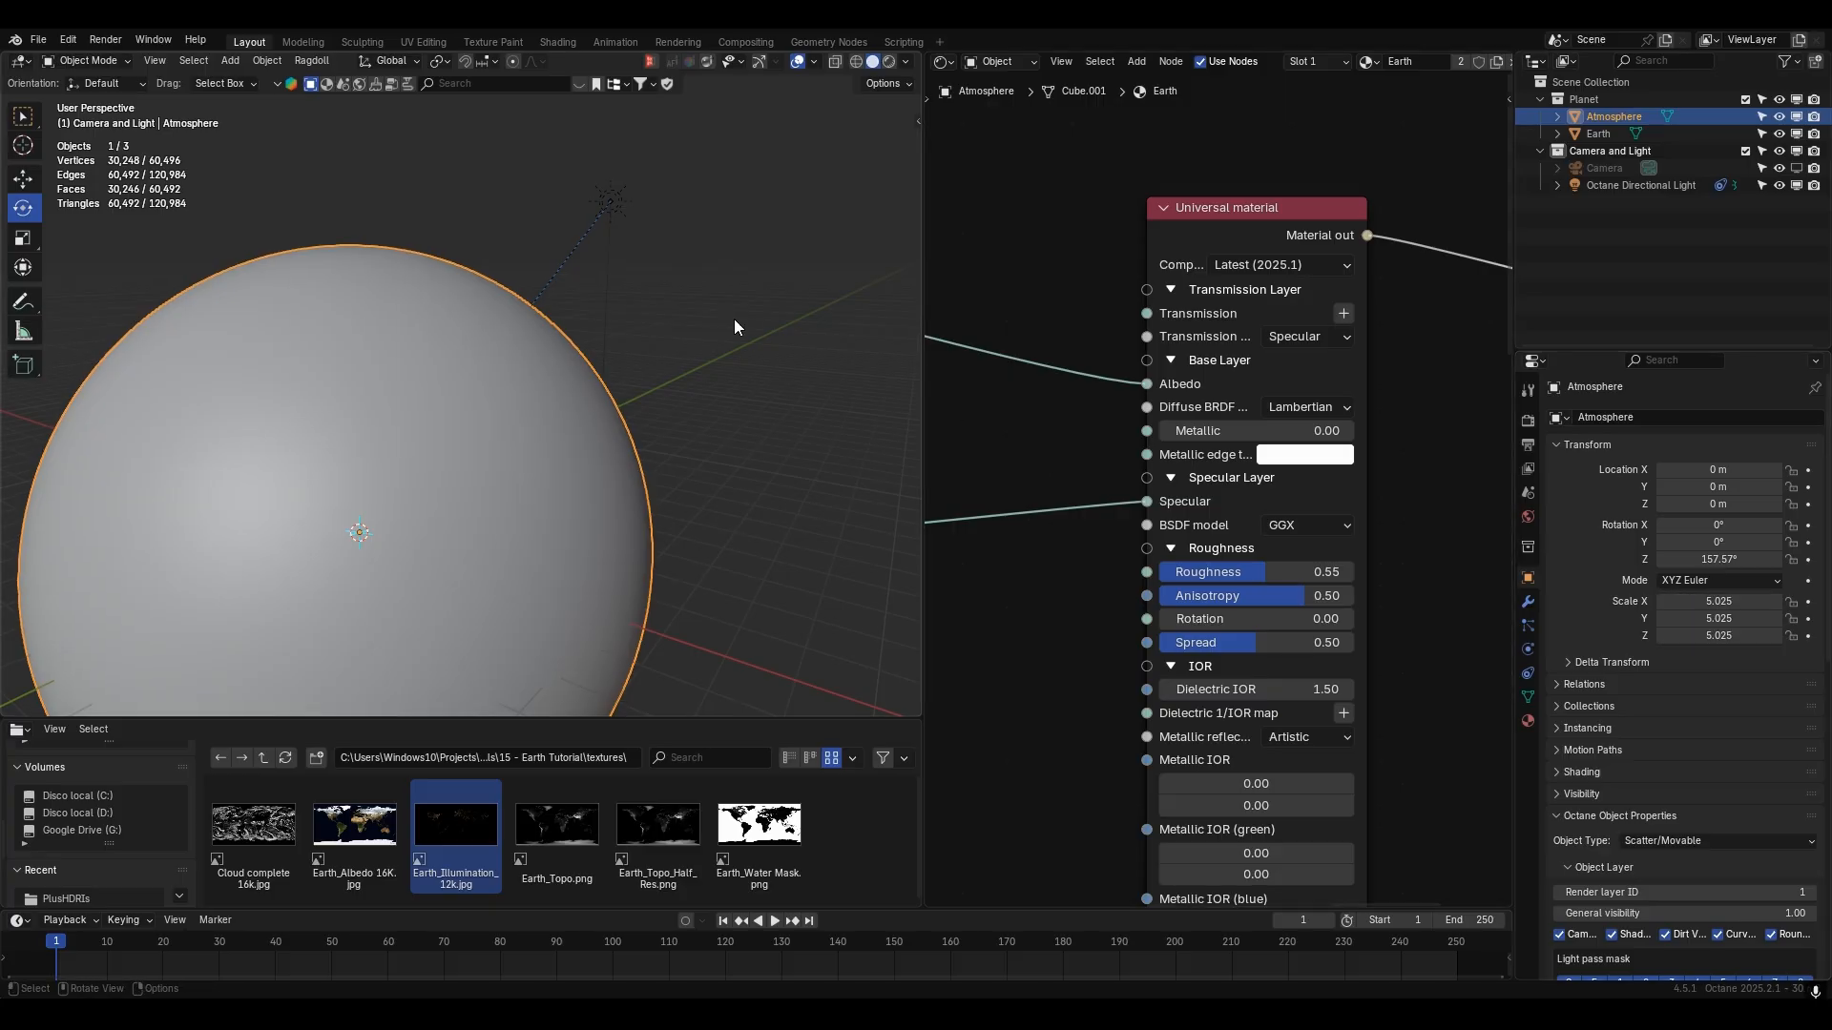
- Give the Atmosphere sphere its own material named "Atmosphere" and hide the Earth from the viewport
scroll(1273, 315, down, 3)
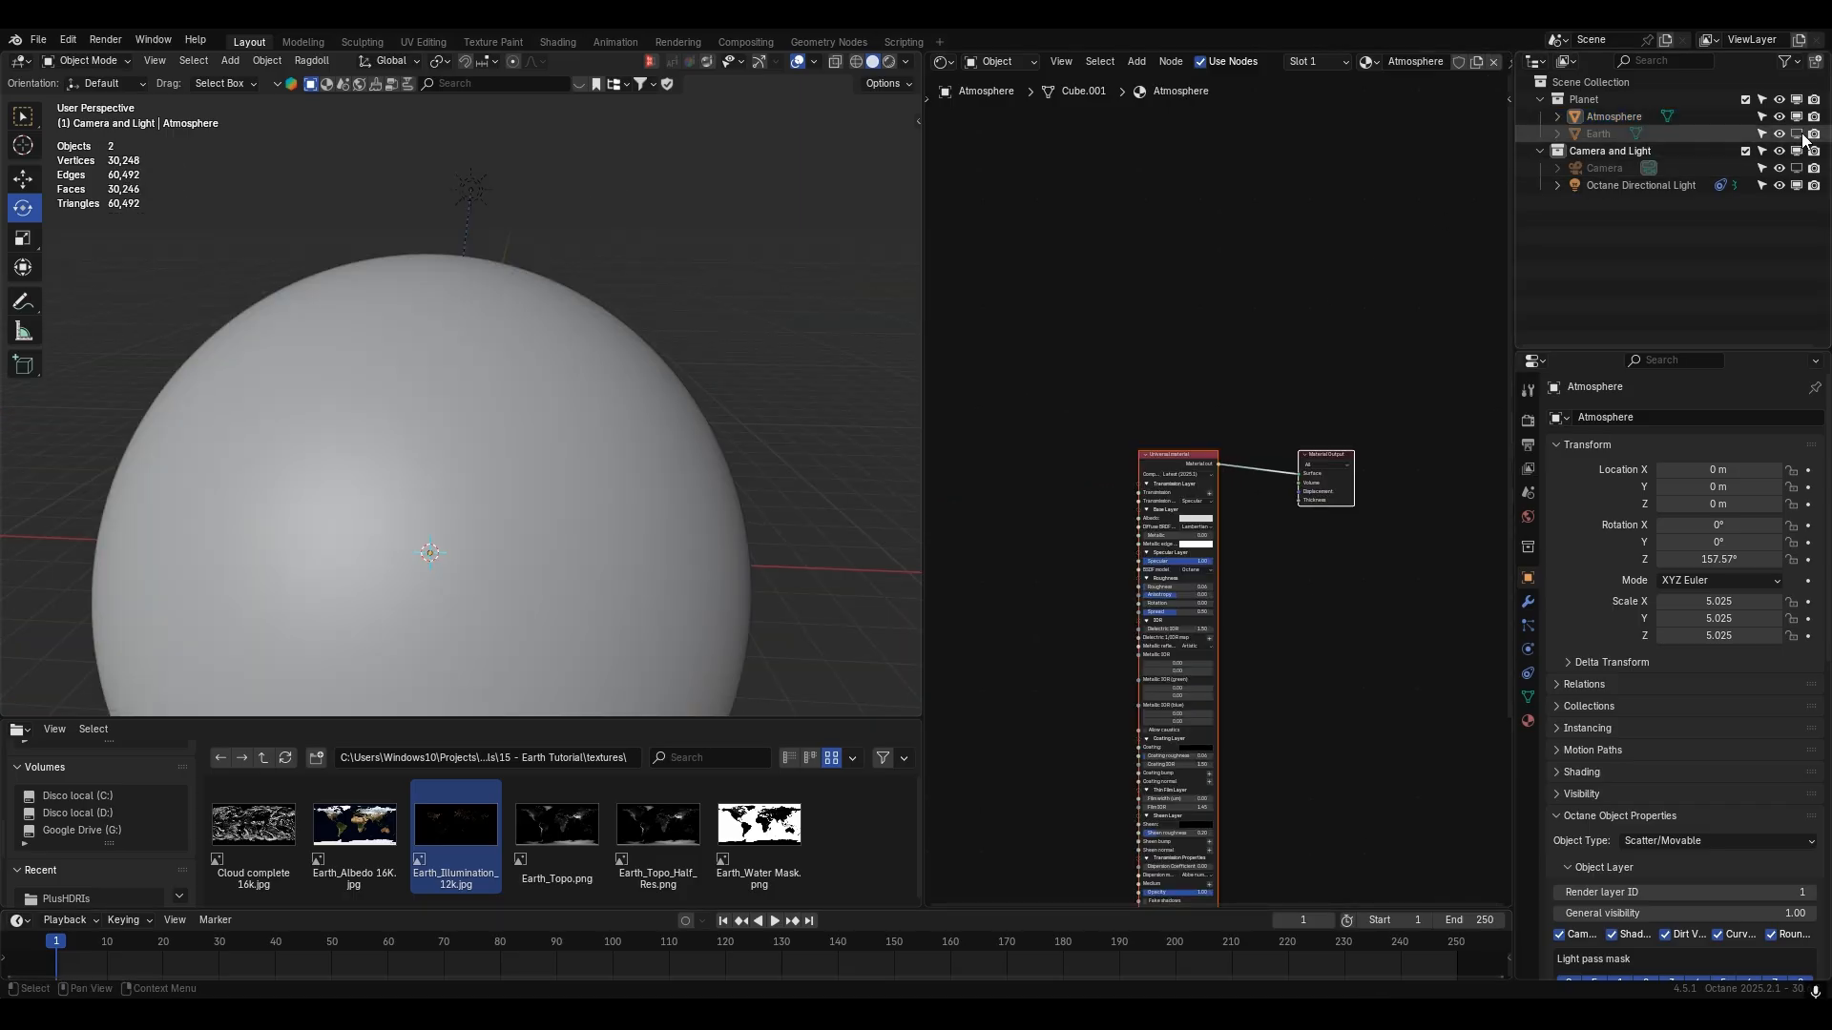
click(1628, 118)
middle_drag(659, 467, 679, 408)
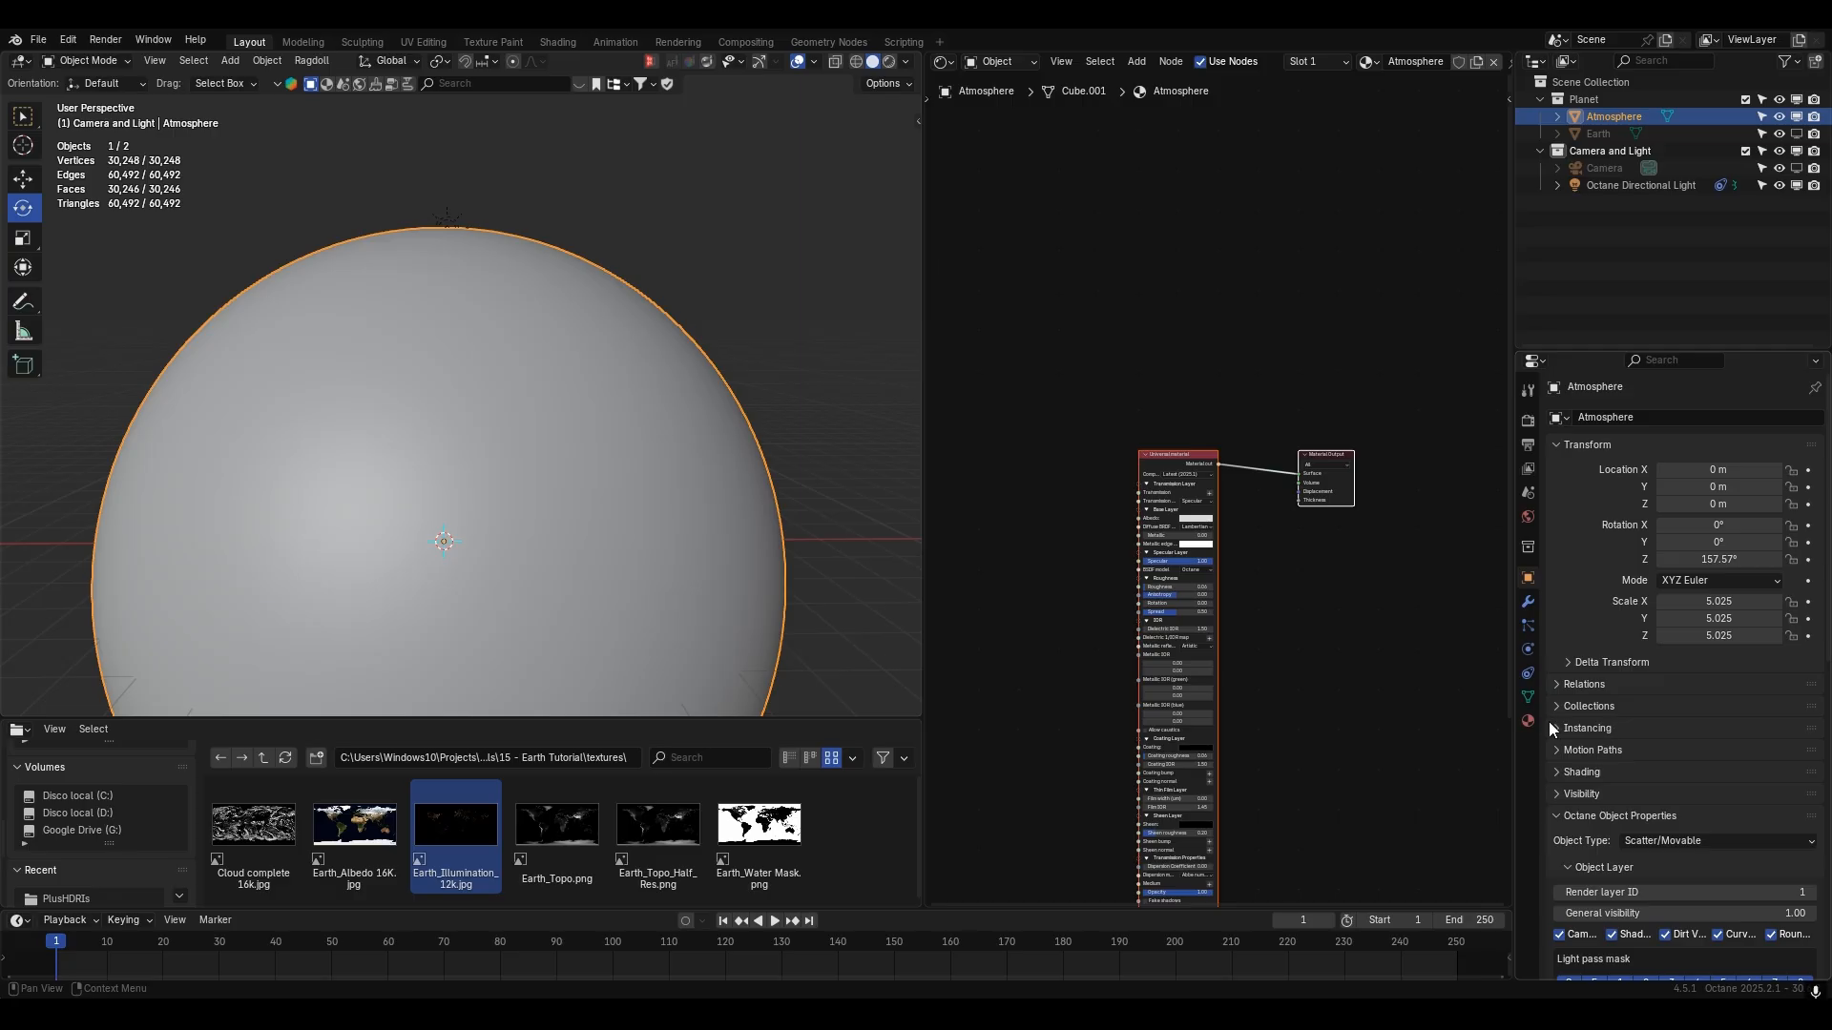
- Enable Mesh Volume in the Atmosphere's Octane mesh properties and reduce its voxel size to a fine value that displays as 0.00
click(1526, 696)
scroll(1607, 832, down, 3)
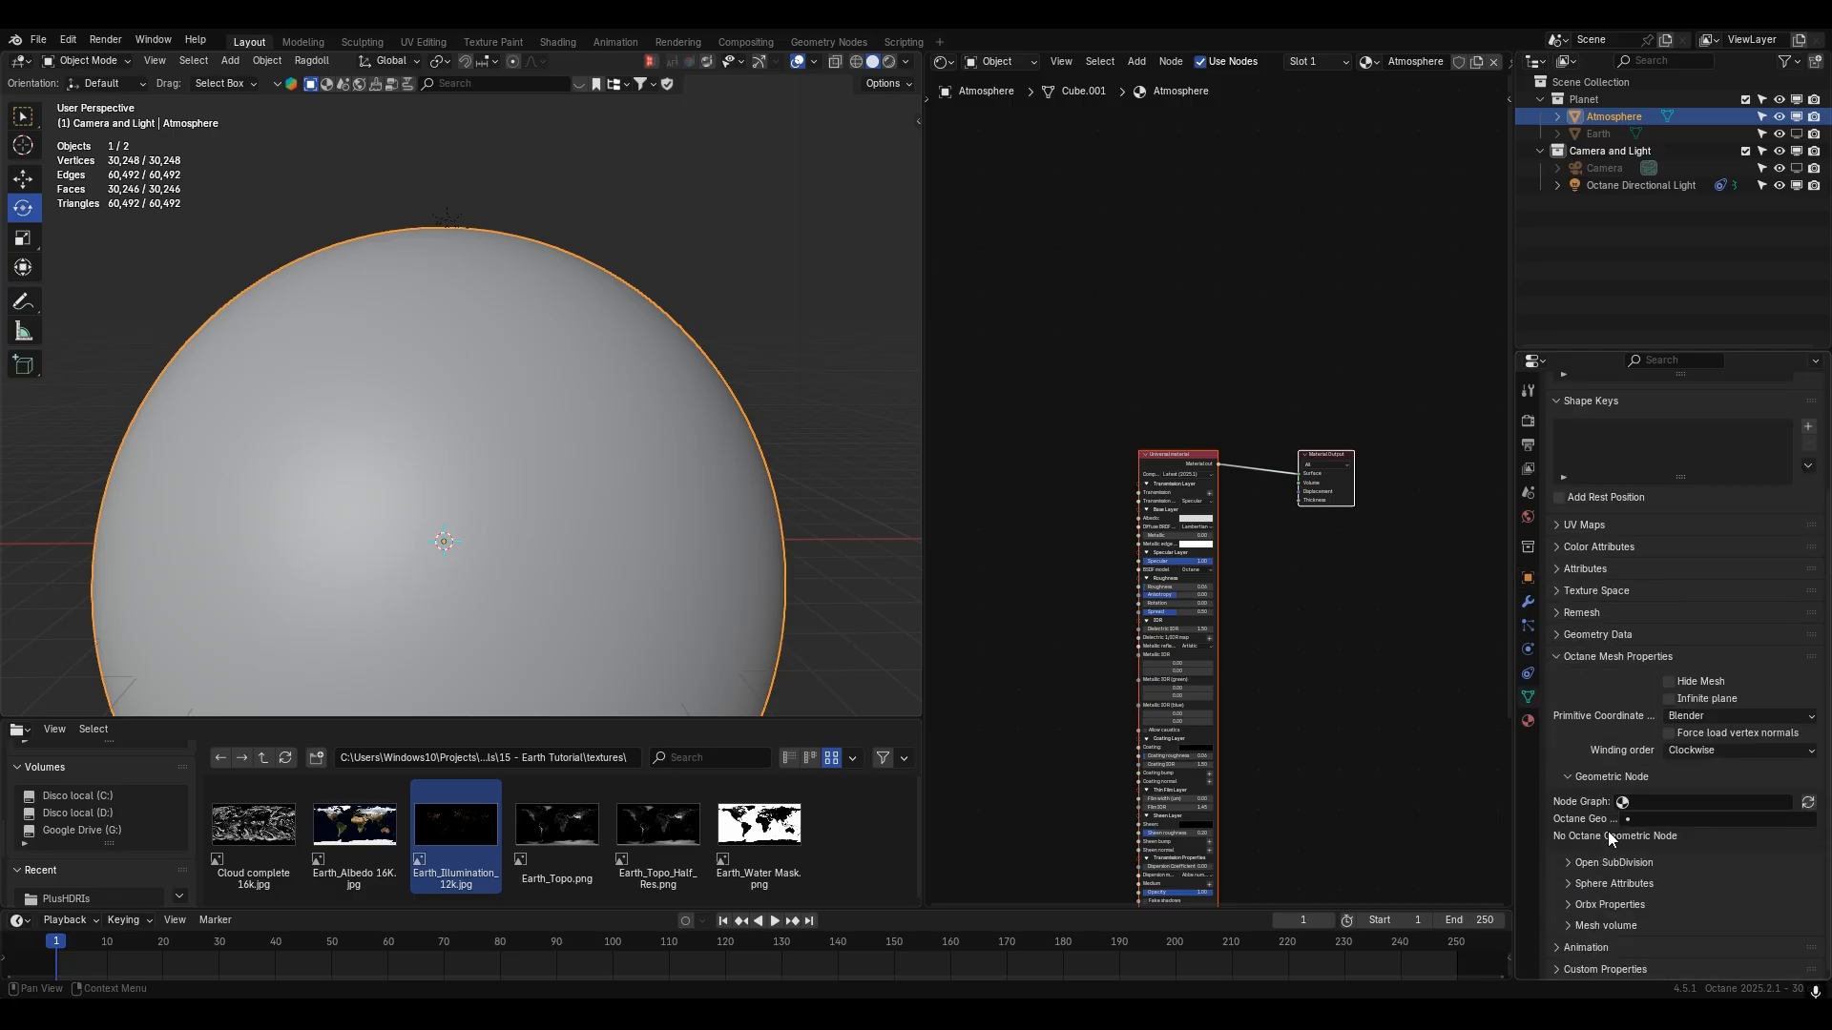
click(1609, 924)
scroll(1608, 924, down, 2)
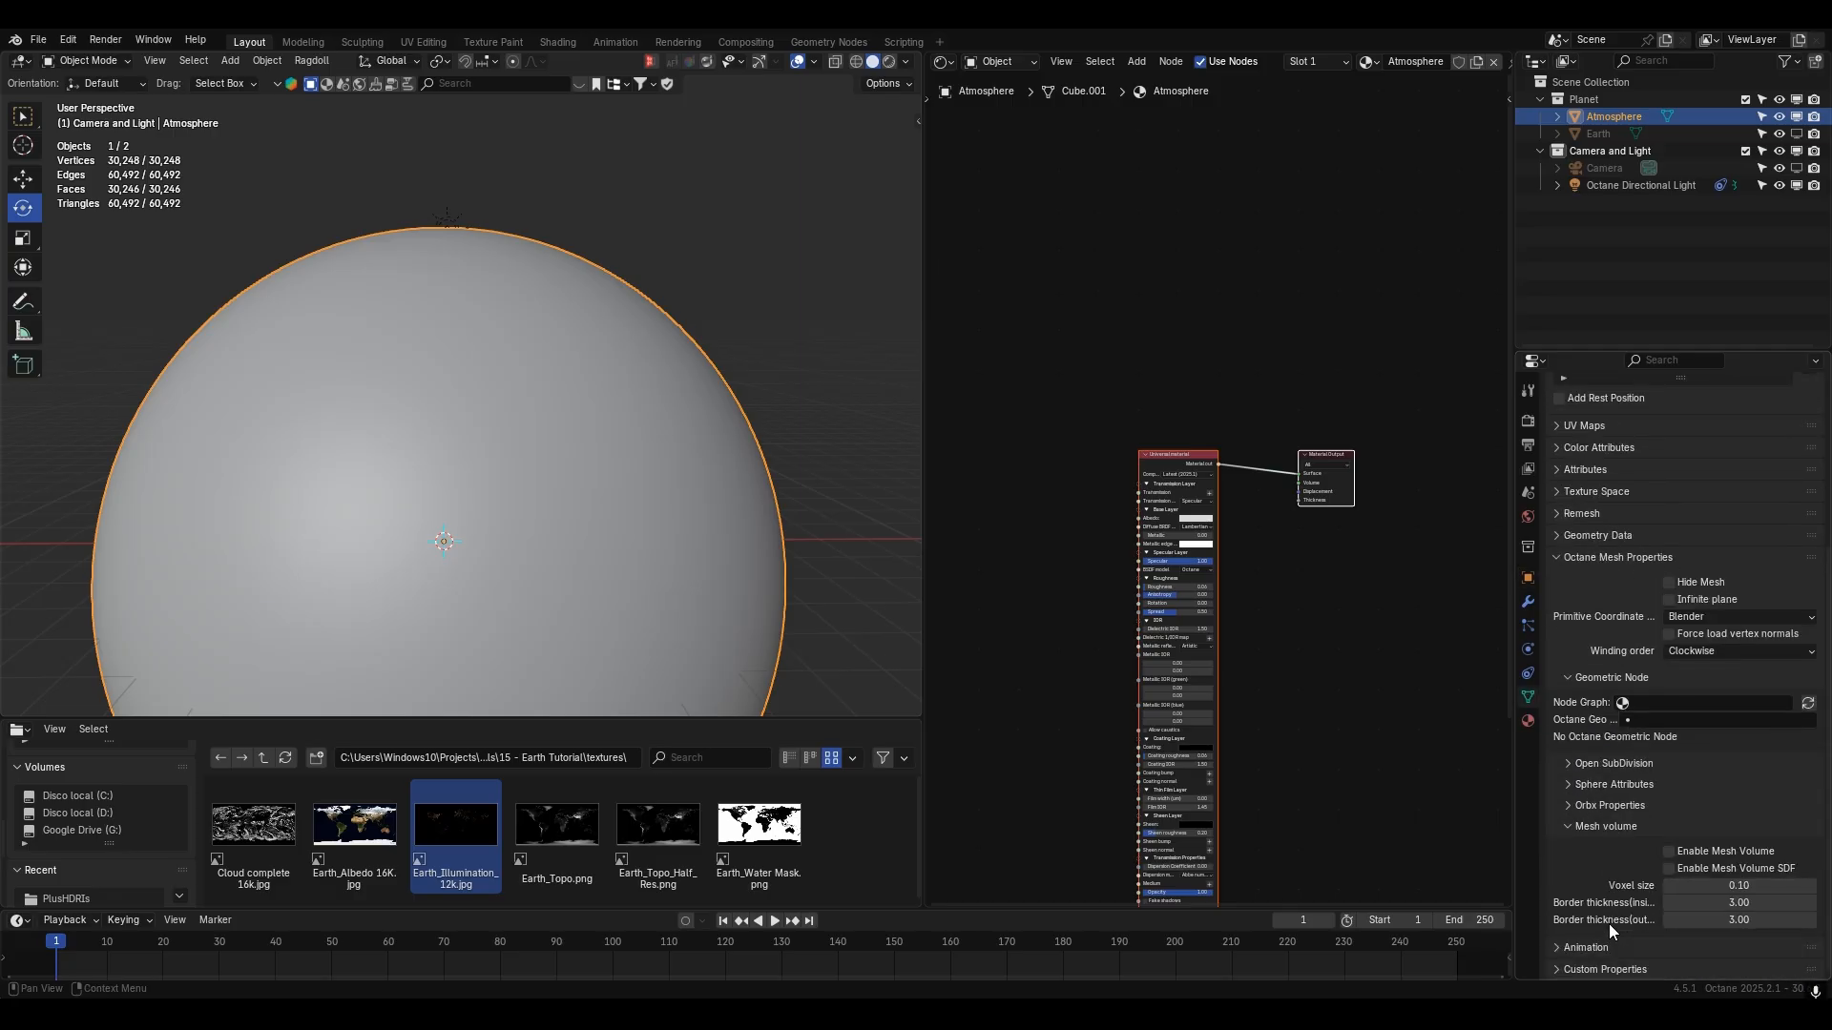
click(1510, 827)
click(1669, 852)
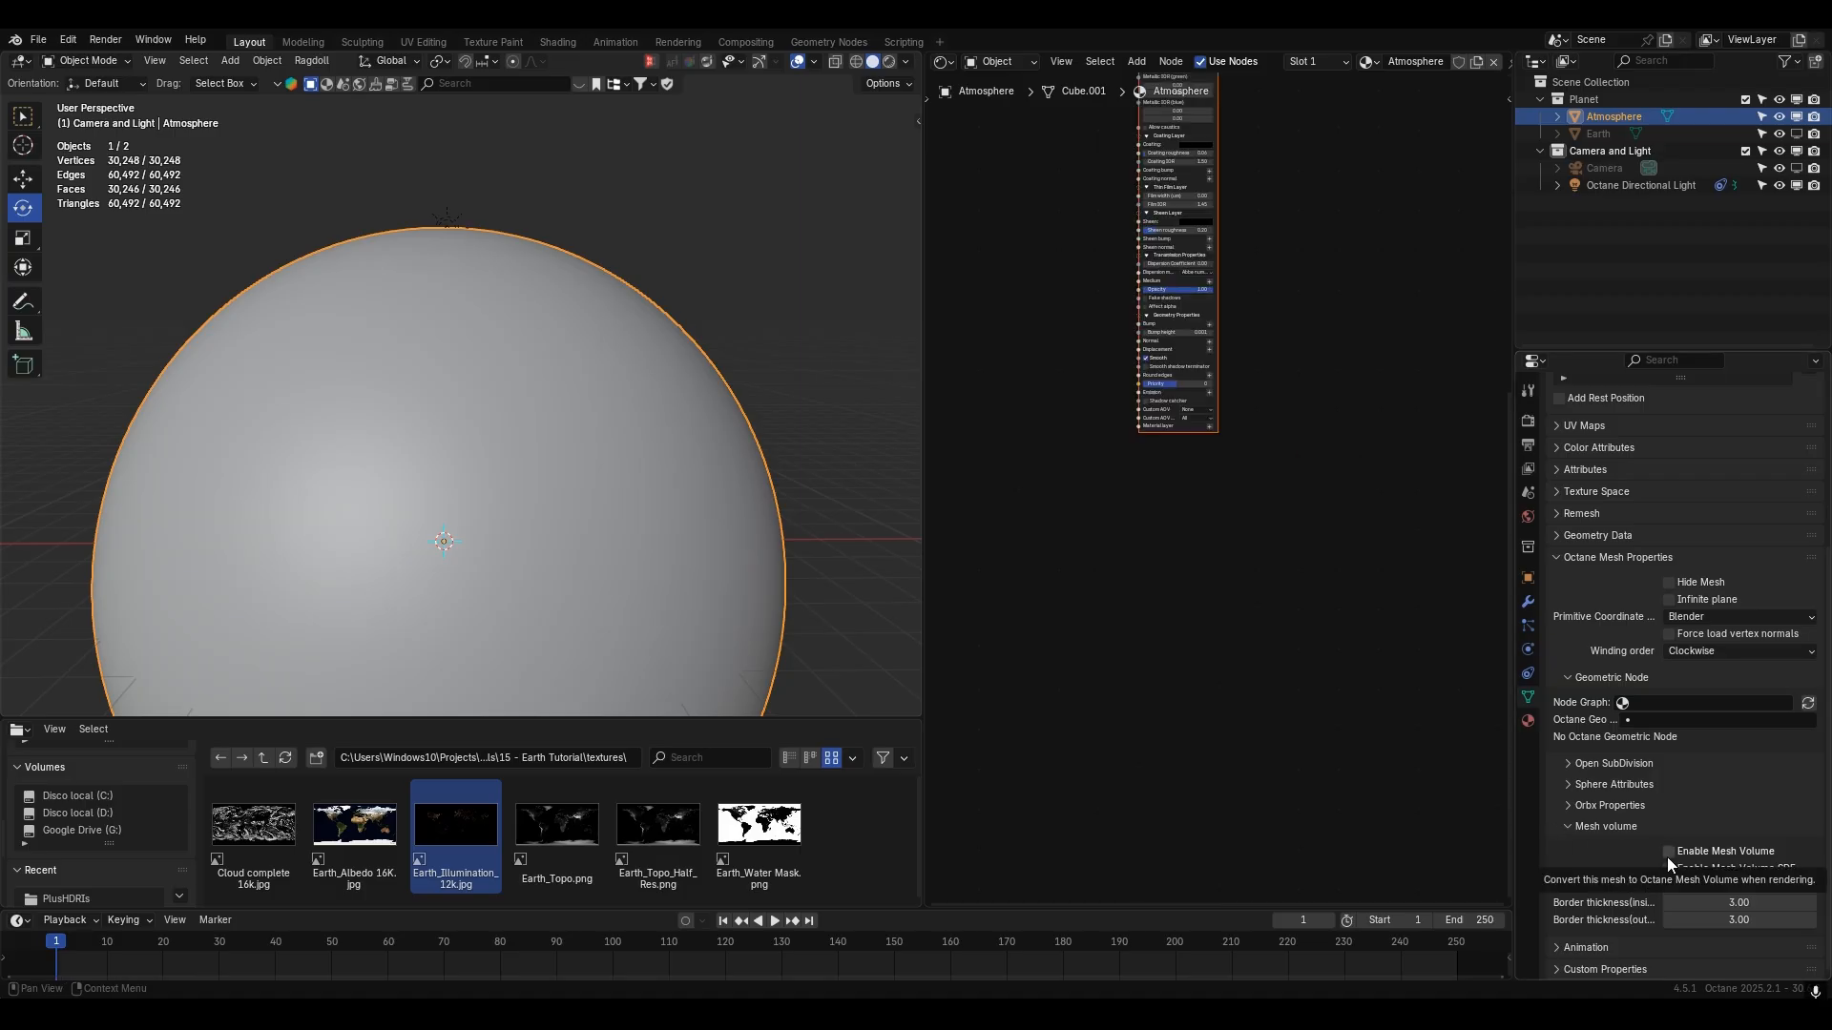
click(1715, 890)
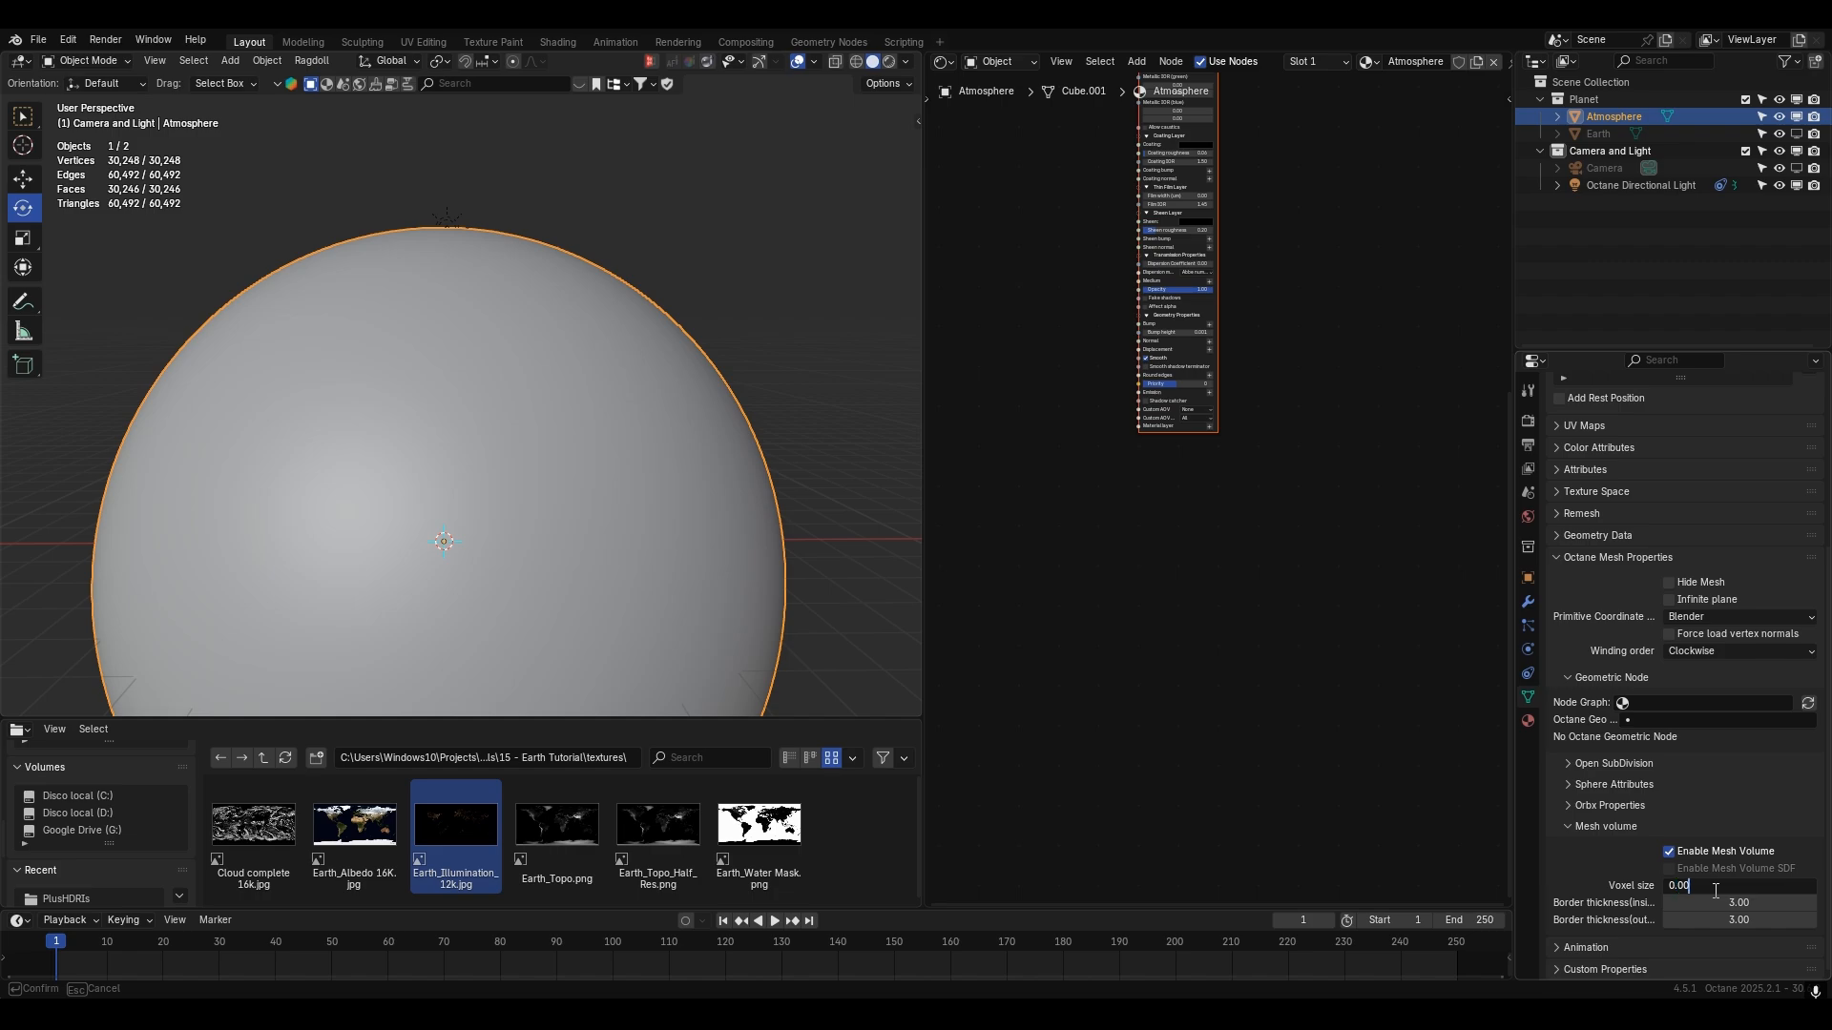
text(0.00)
key(Return)
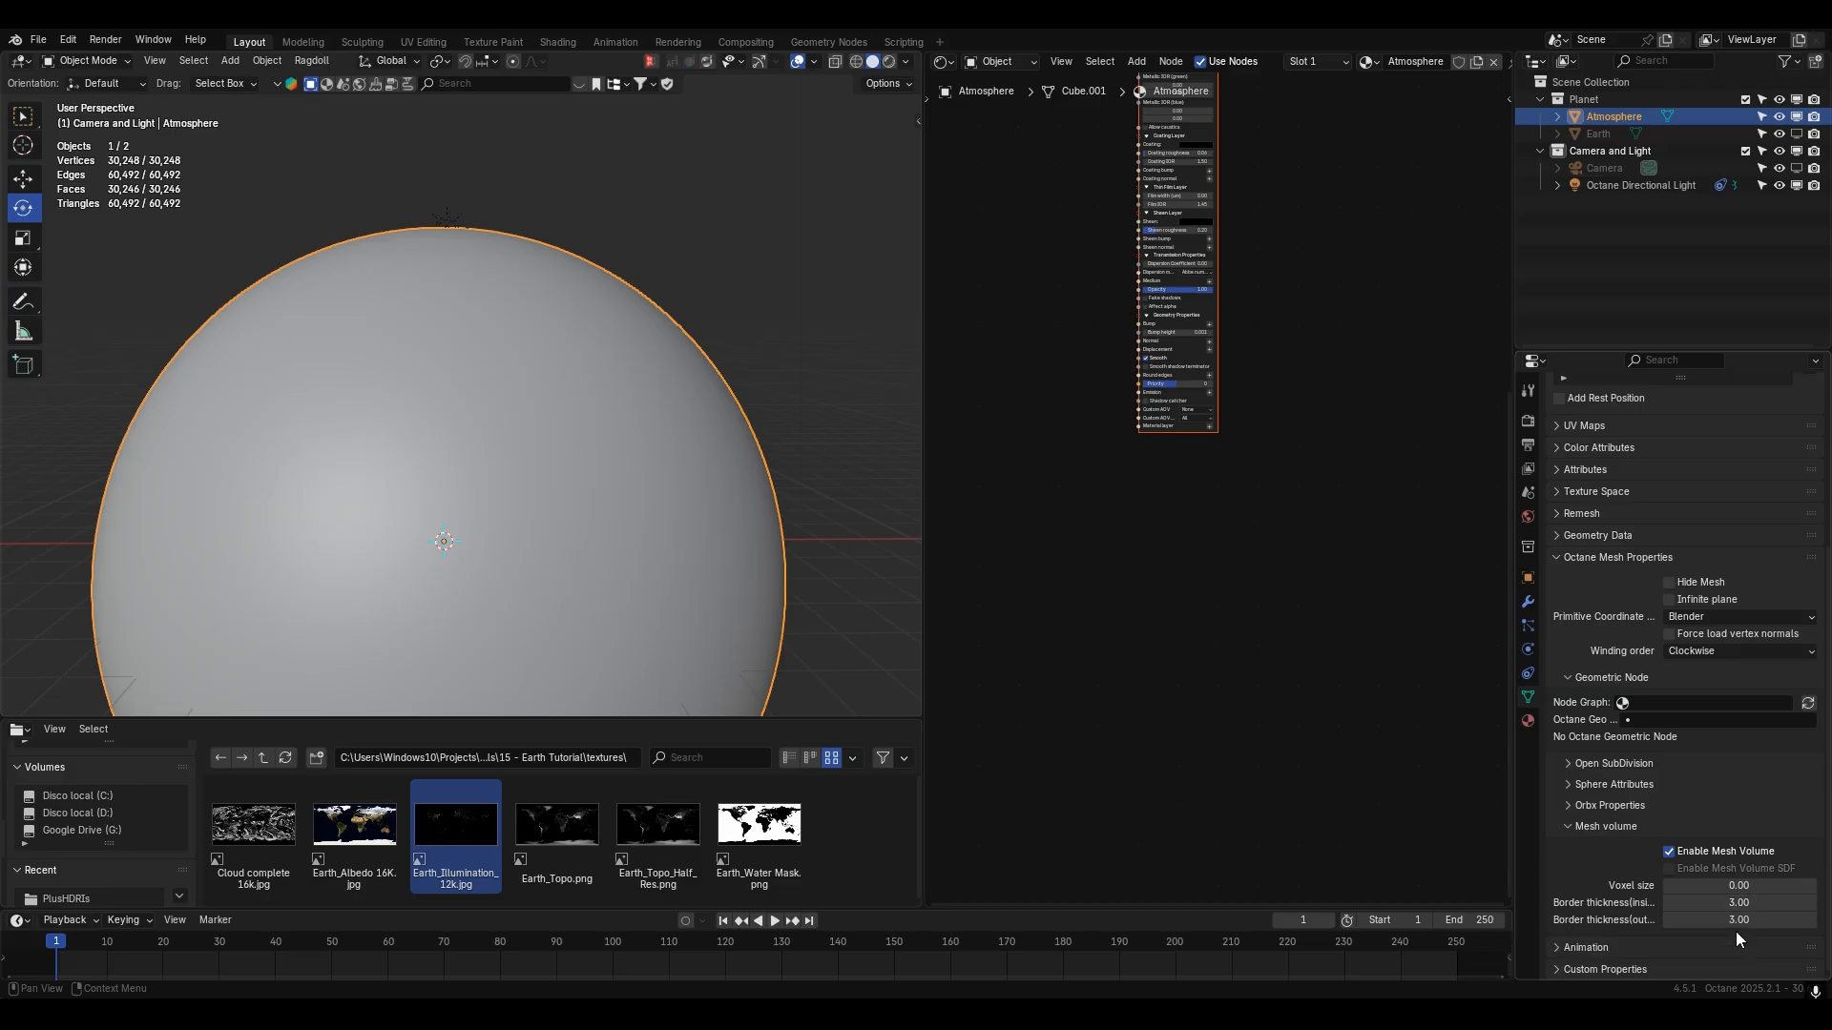
drag(1516, 866, 1392, 866)
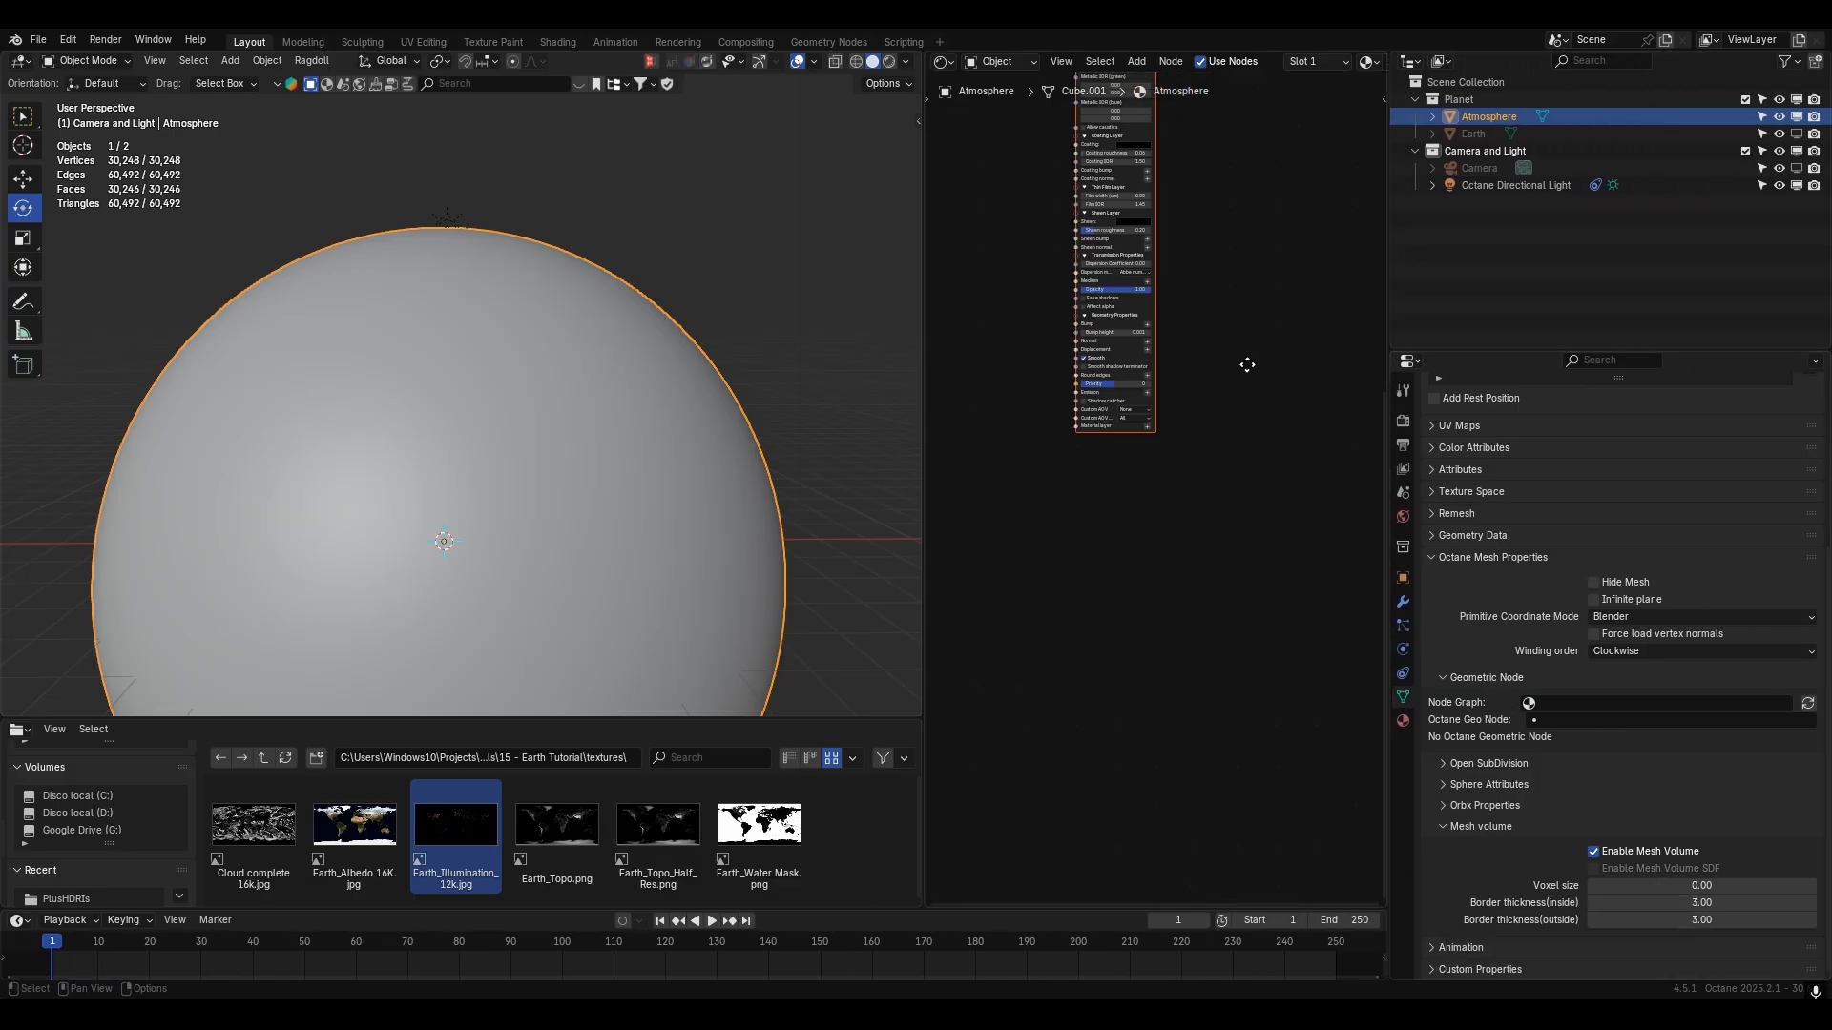
- Delete the Universal material node from the Atmosphere material
middle_drag(1248, 366, 1273, 611)
middle_drag(1204, 450, 1194, 605)
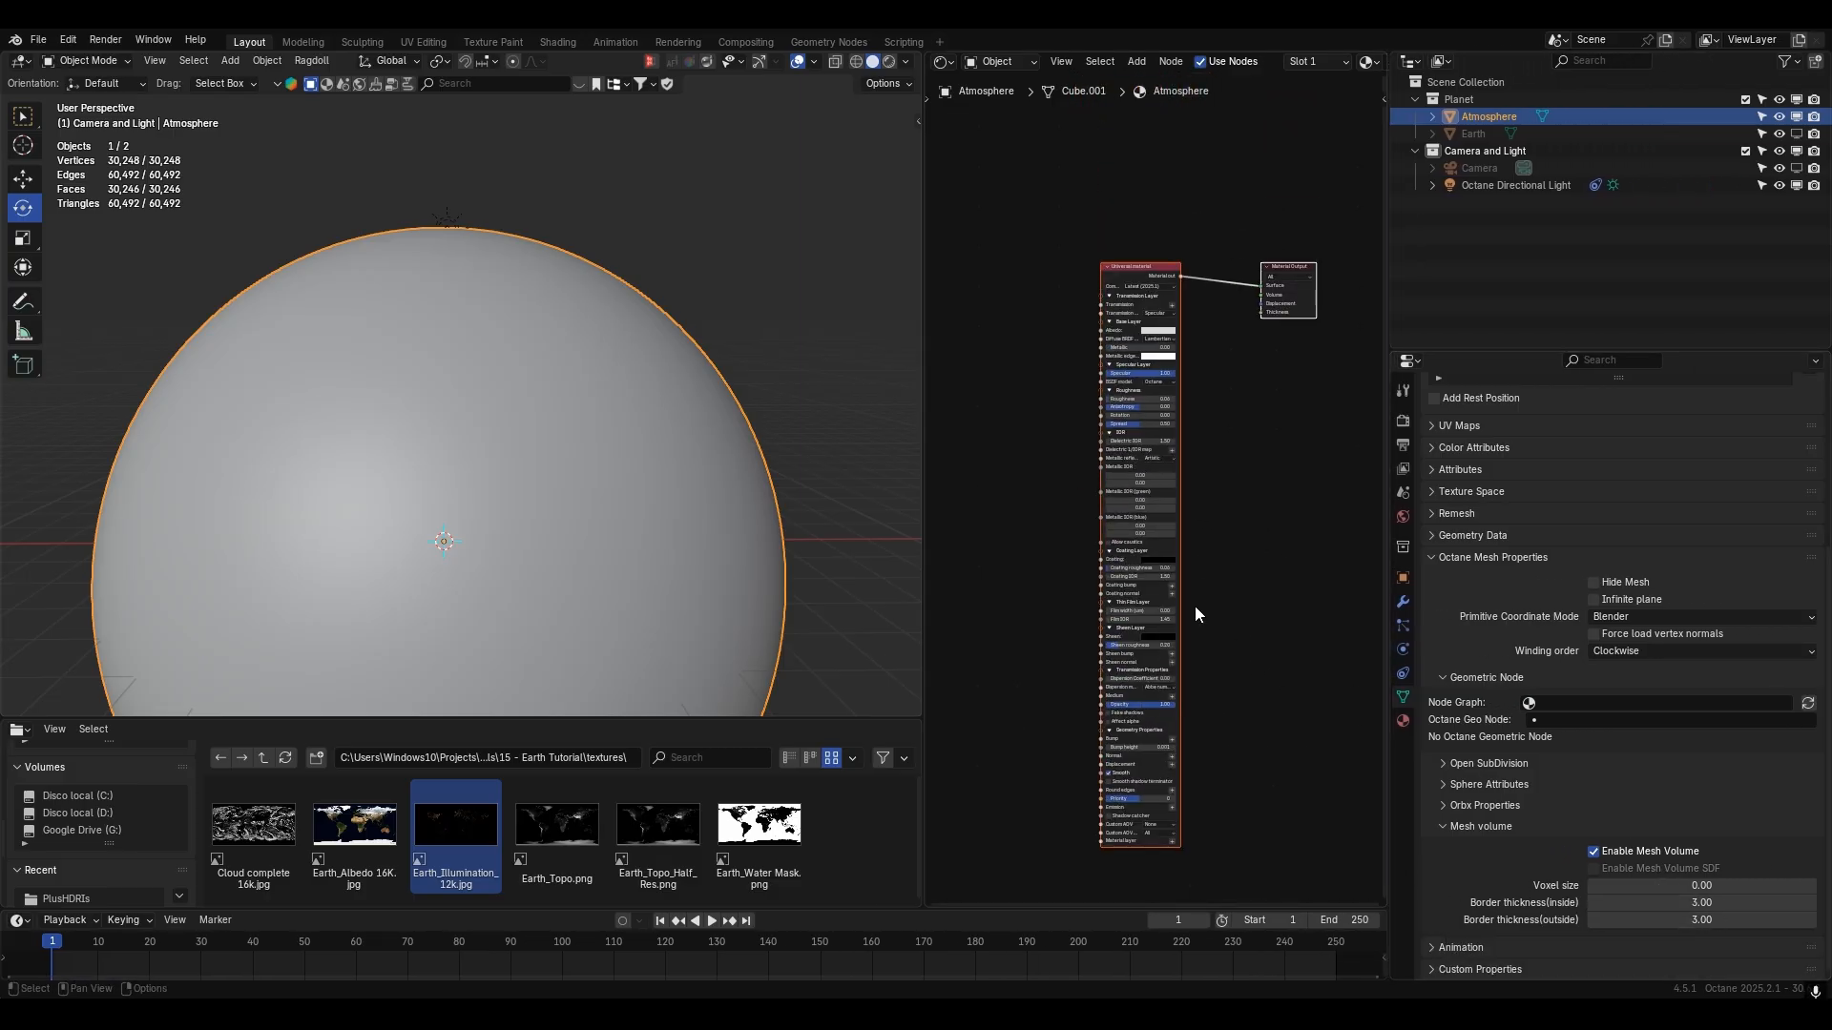
click(805, 340)
click(1125, 274)
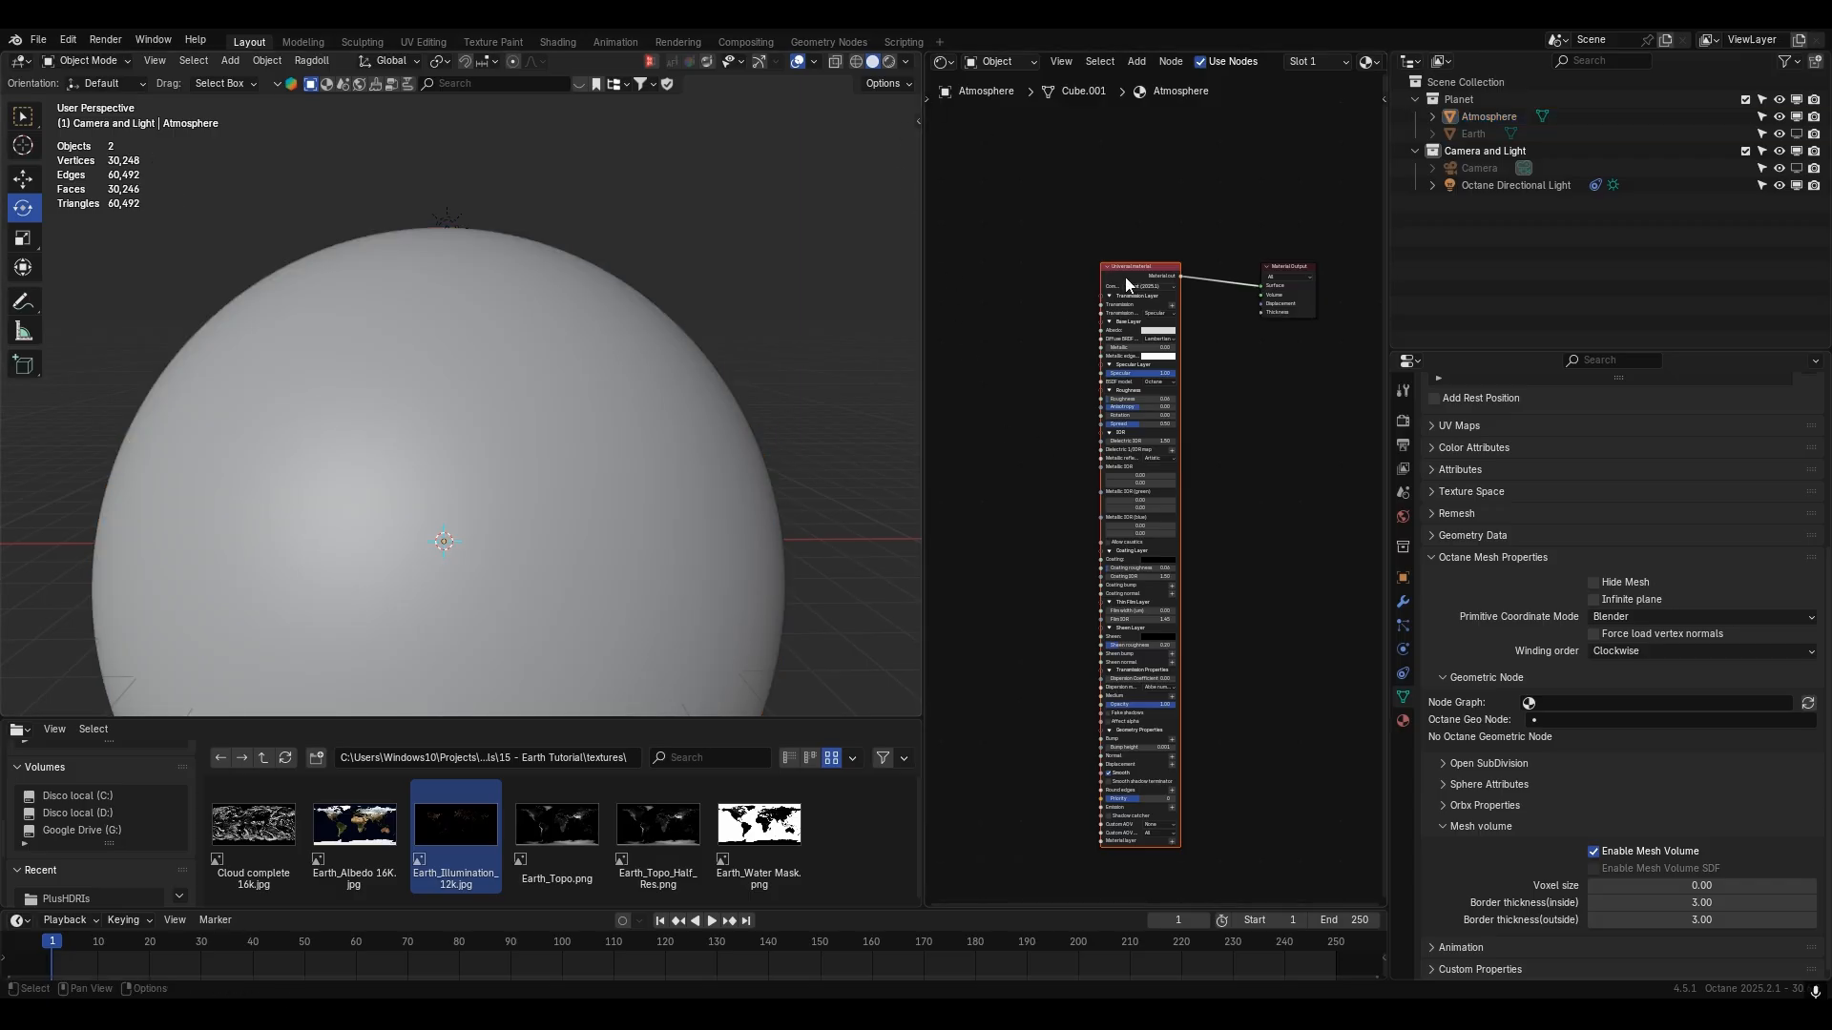
key(x)
- Add a Volume medium node to the Atmosphere material and connect its Medium out to the Material Output
key(shift+a)
click(1144, 284)
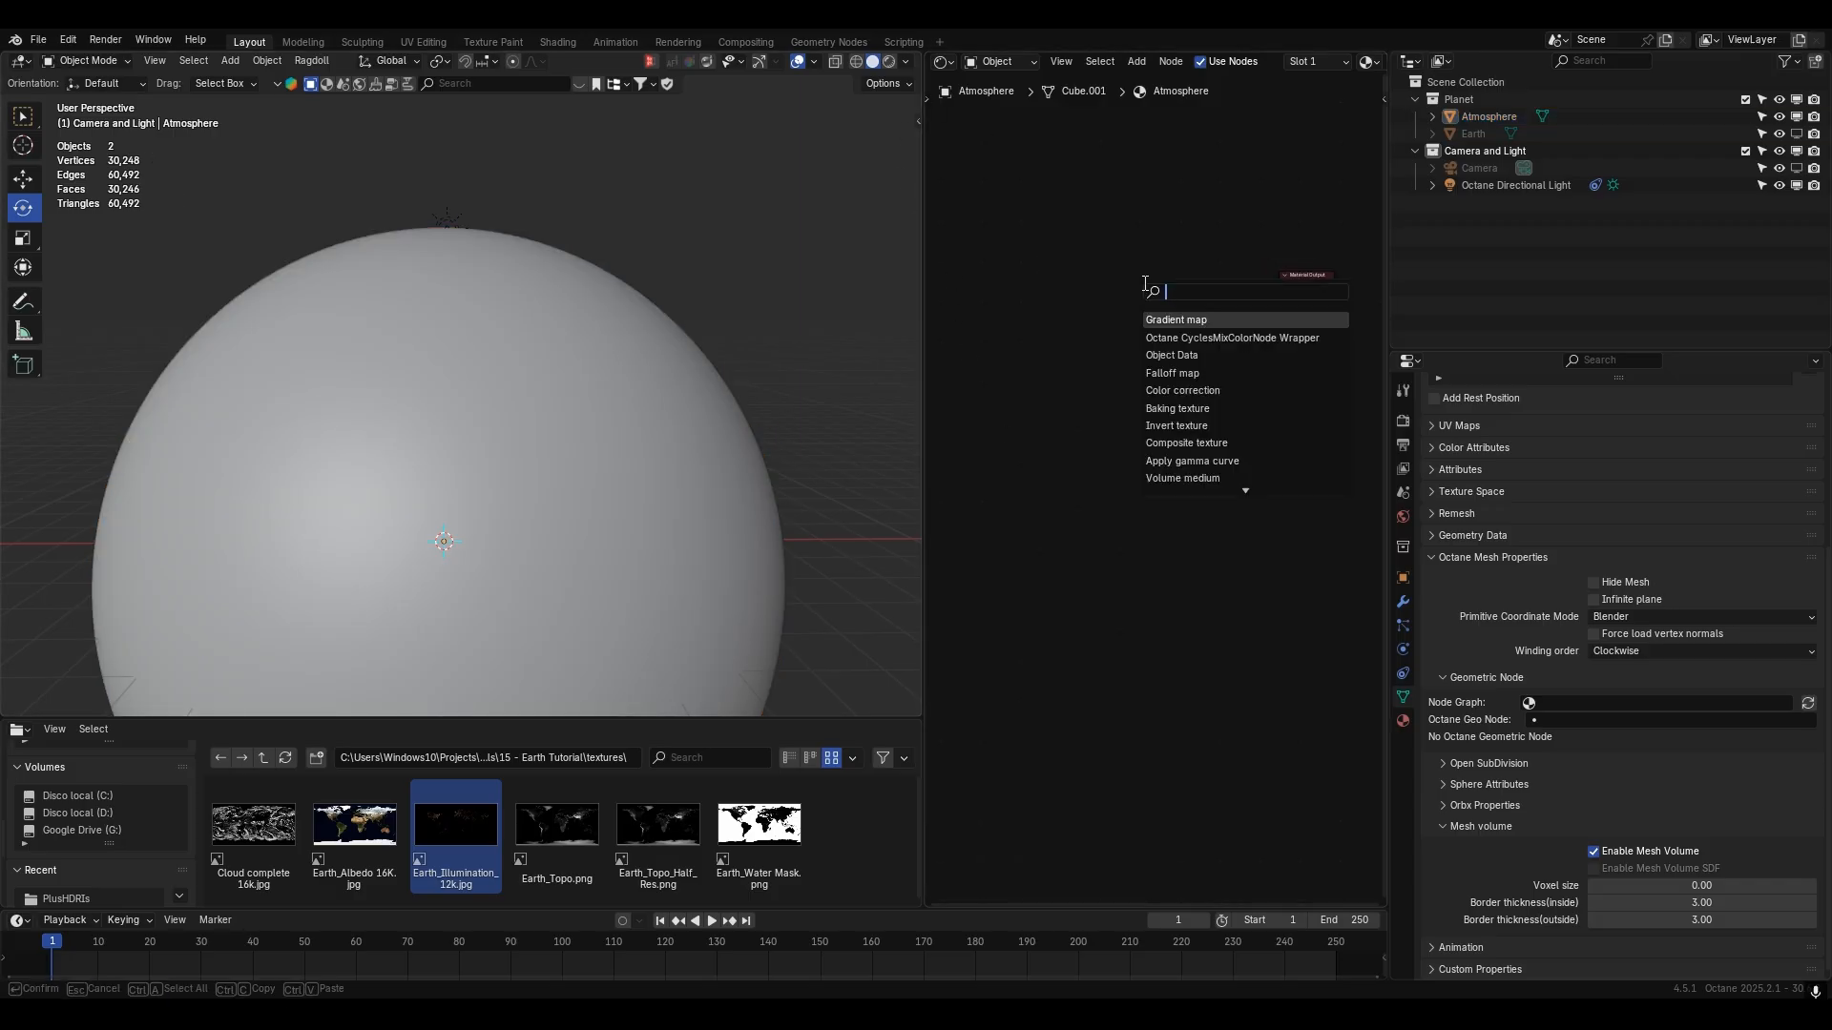
text(vol)
key(Down)
key(Return)
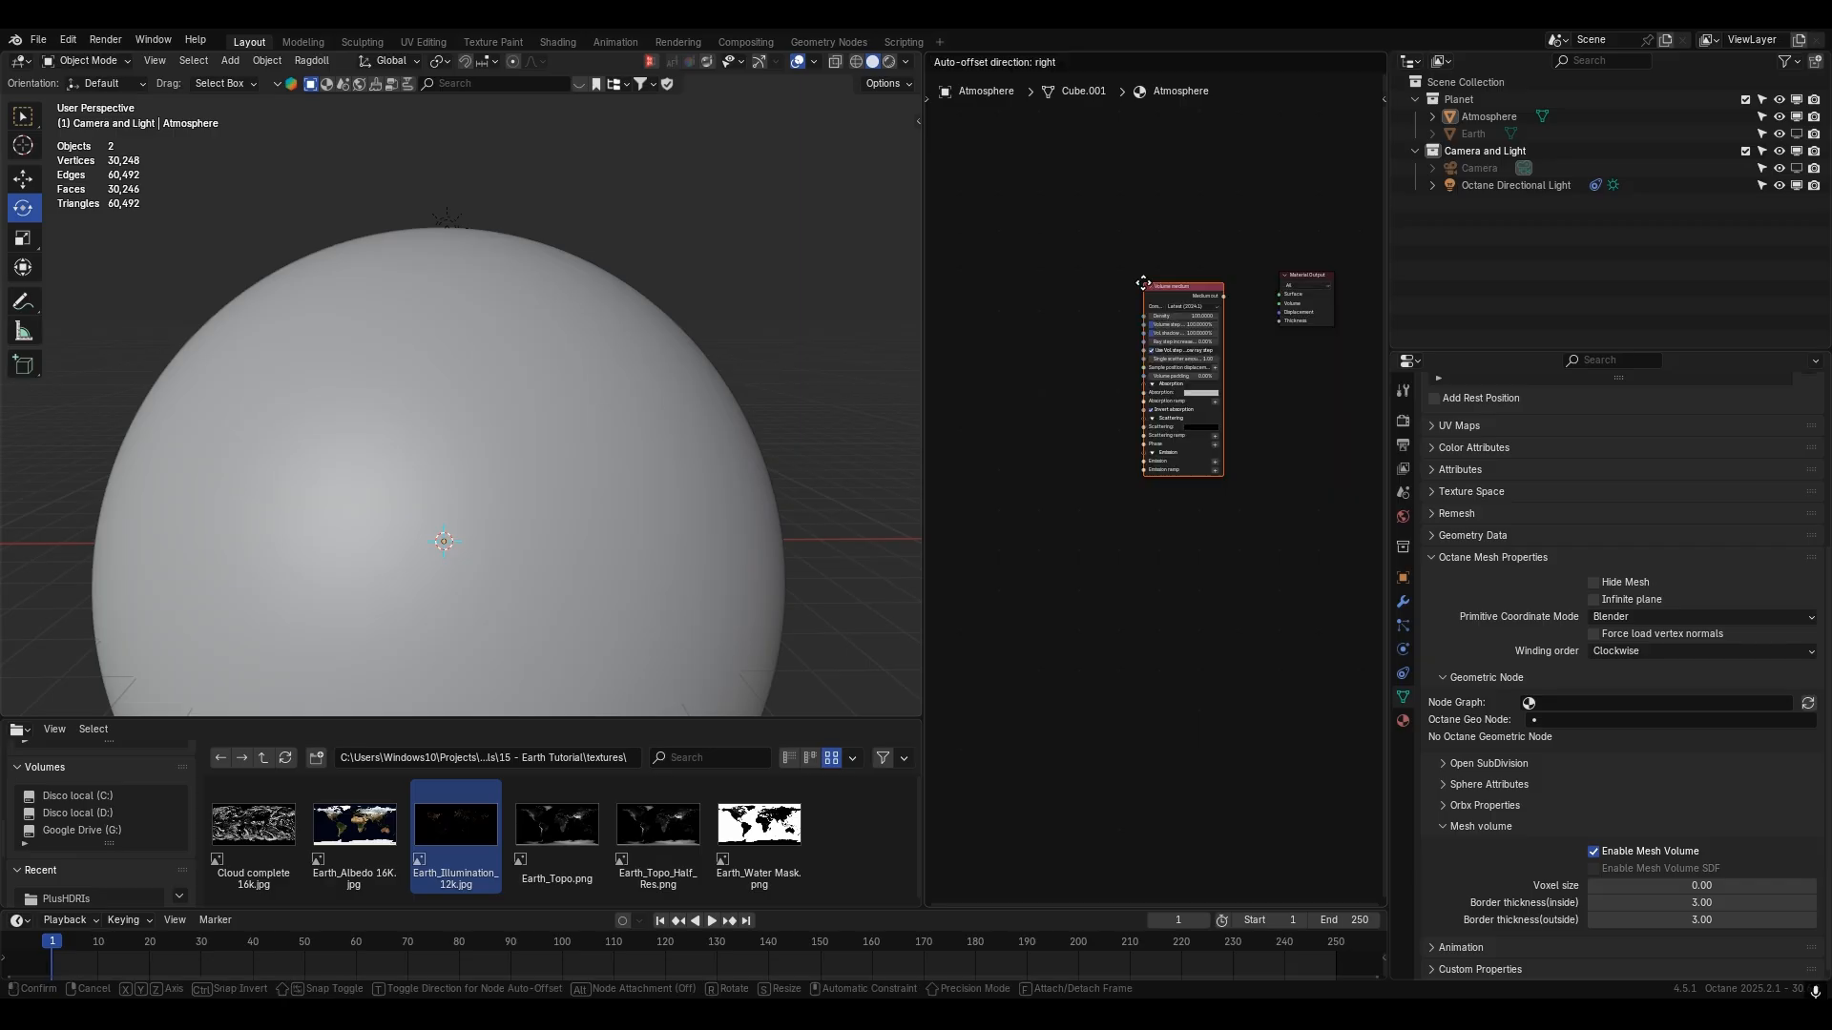
click(1143, 282)
scroll(1143, 283, up, 3)
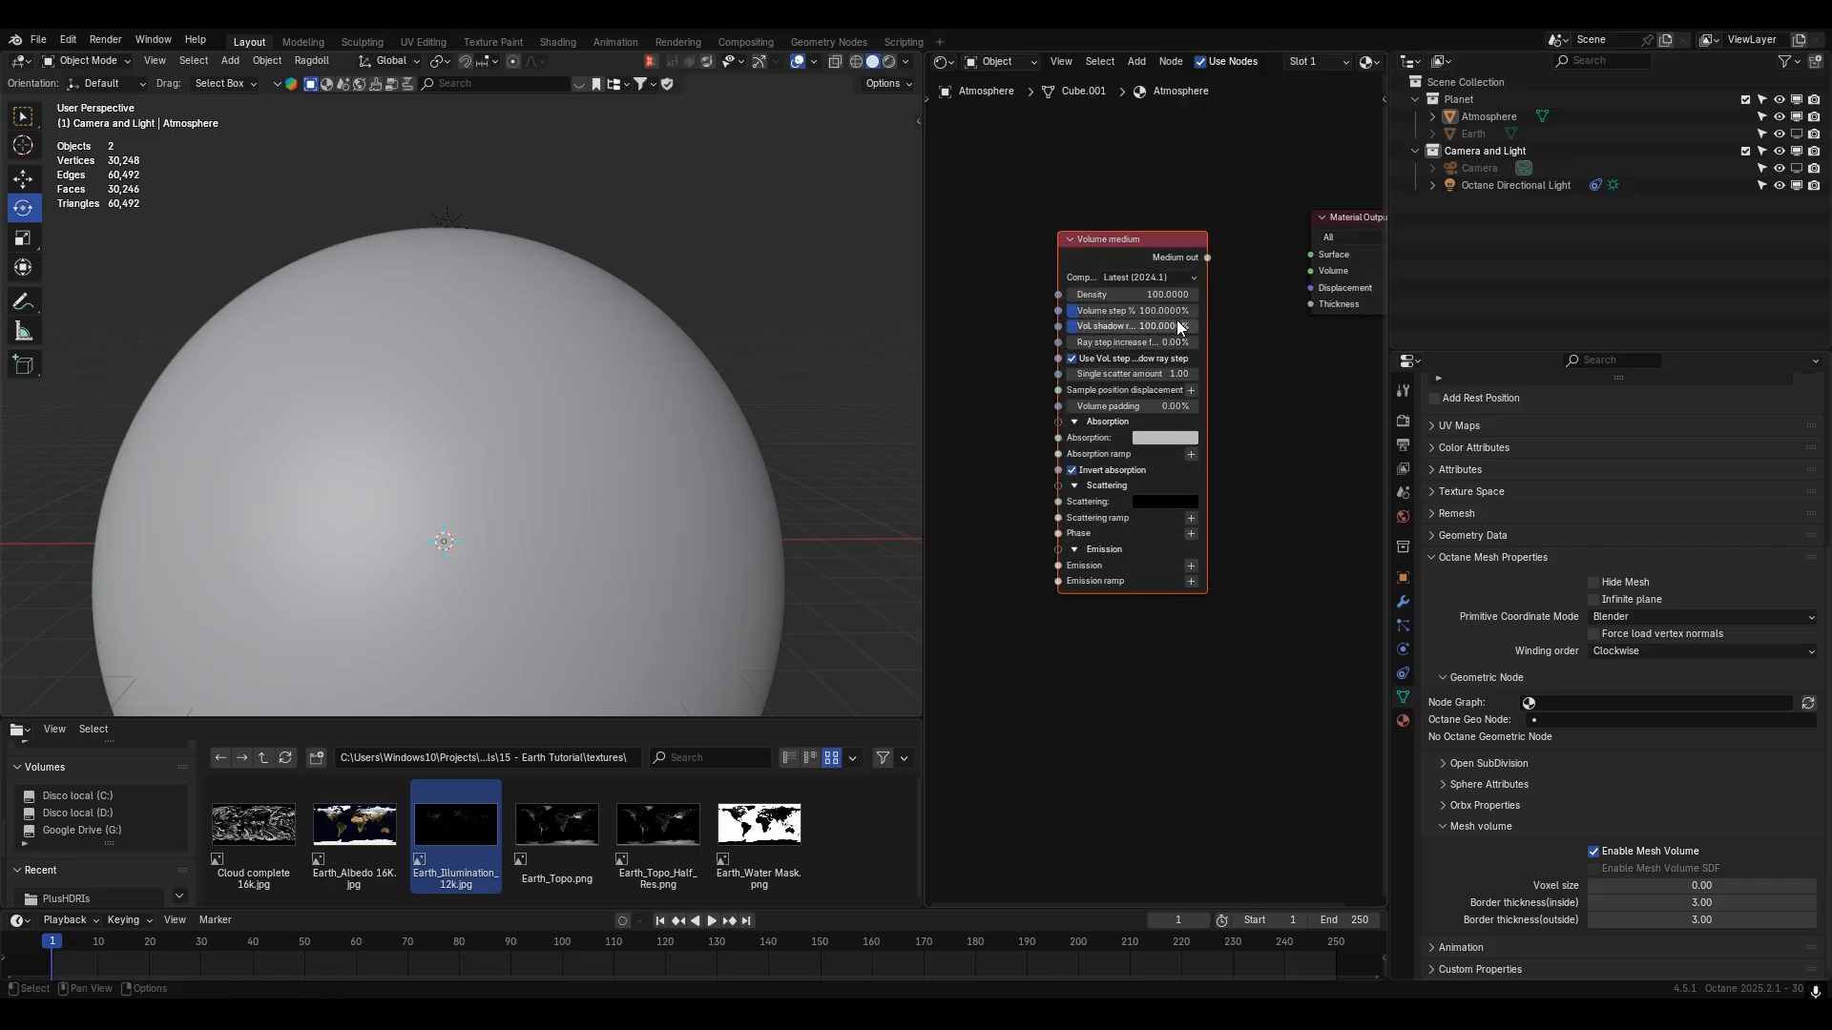
drag(1207, 257, 1296, 254)
- Set the Volume medium's Density to 5 and its Volume step % to 1000
scroll(1268, 504, up, 2)
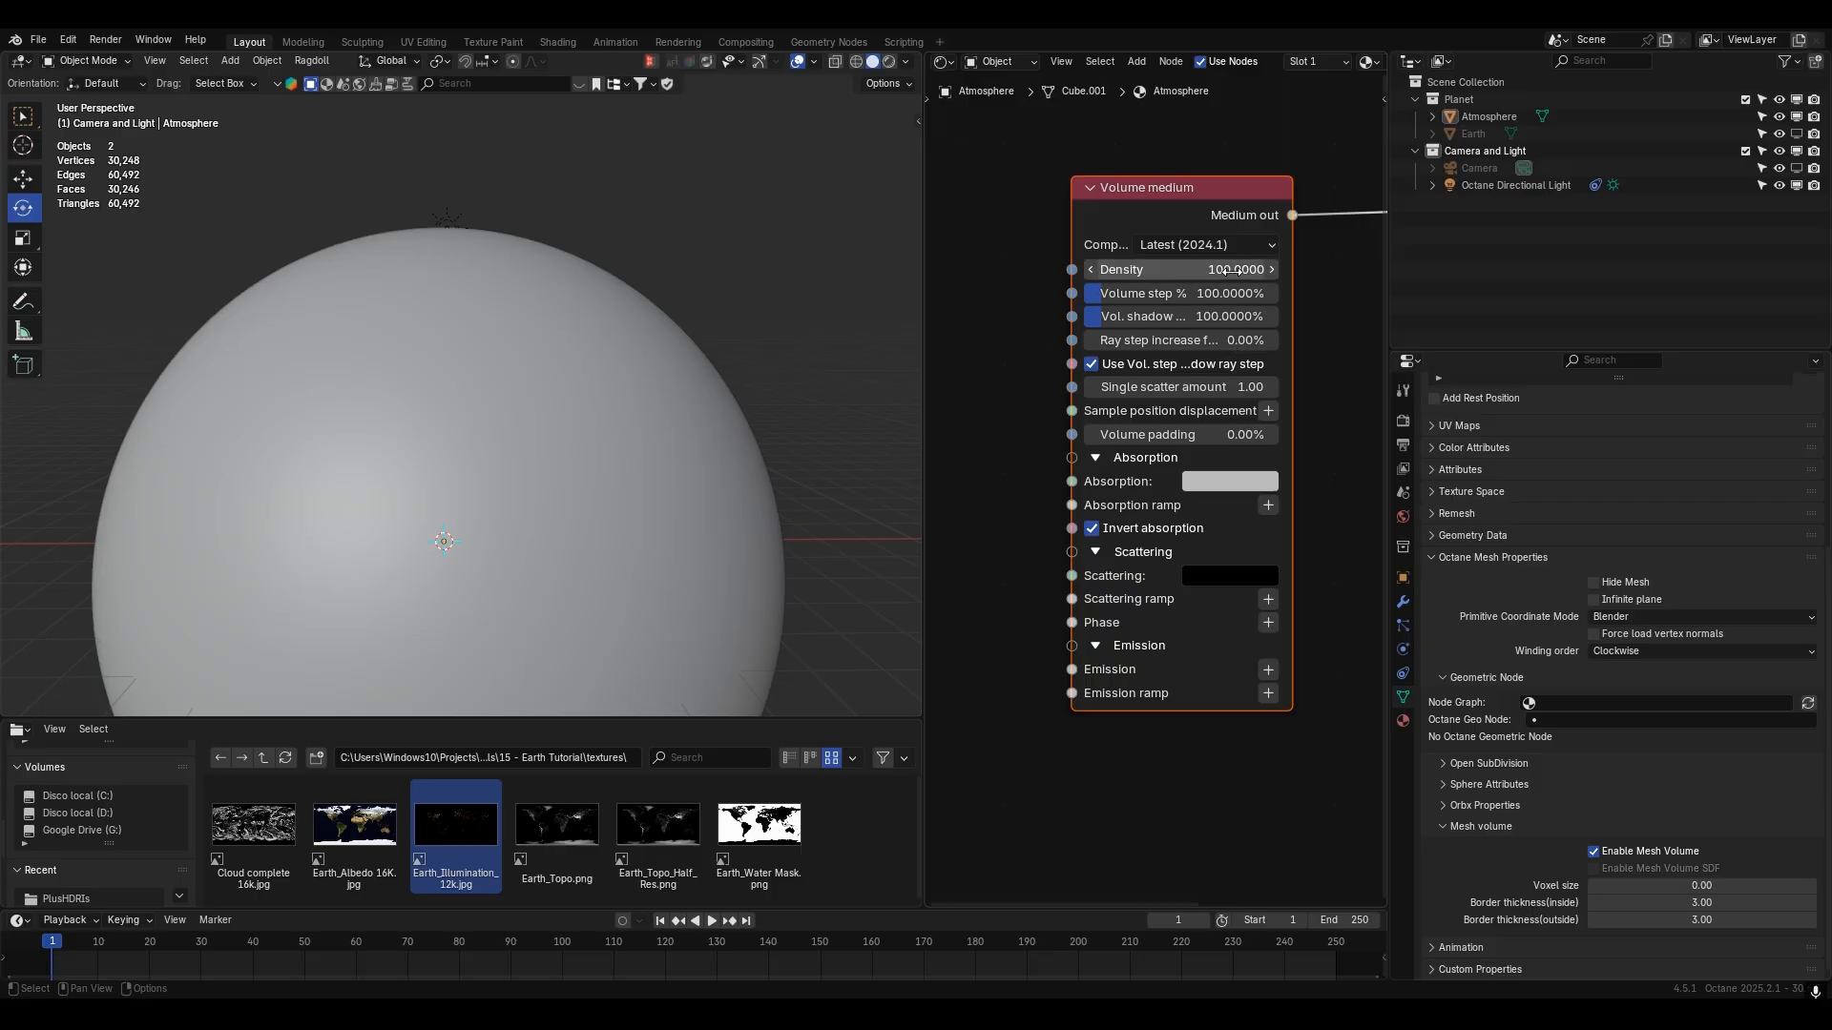
click(1233, 271)
text(5)
key(Return)
key(g)
click(977, 218)
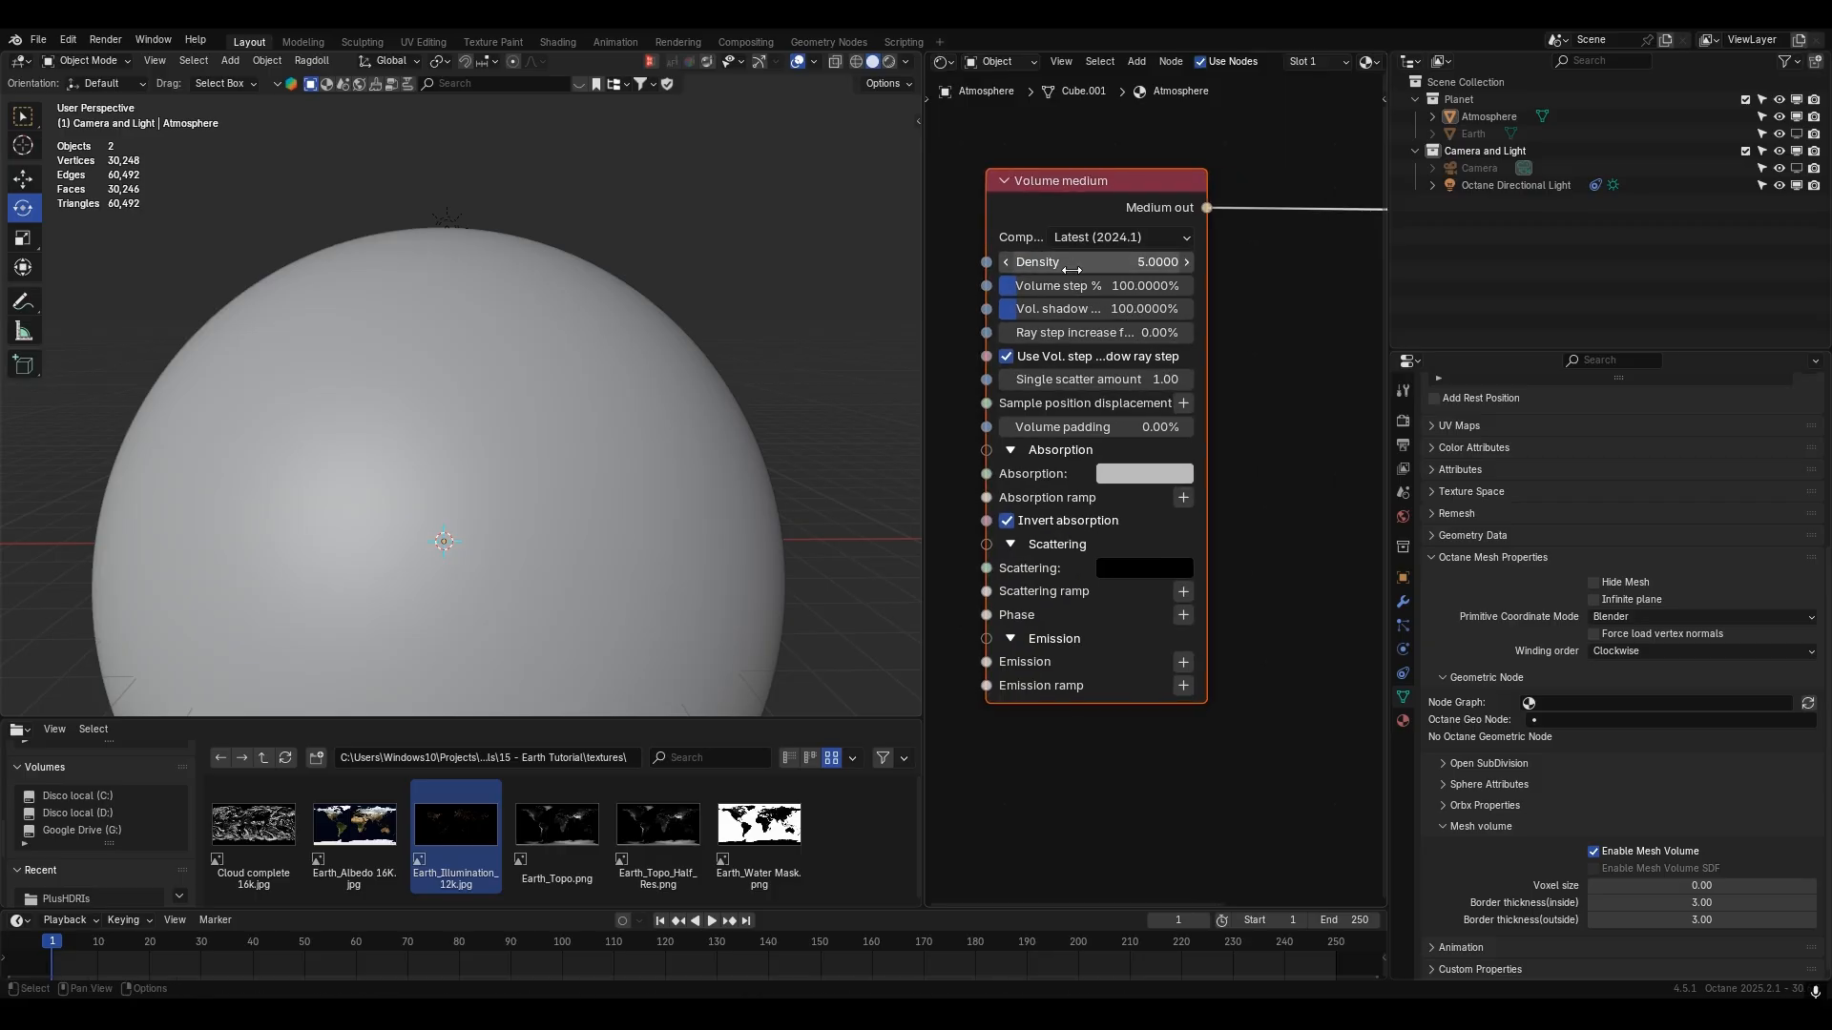
click(1172, 289)
text(1000)
key(Return)
middle_drag(1148, 282, 1230, 293)
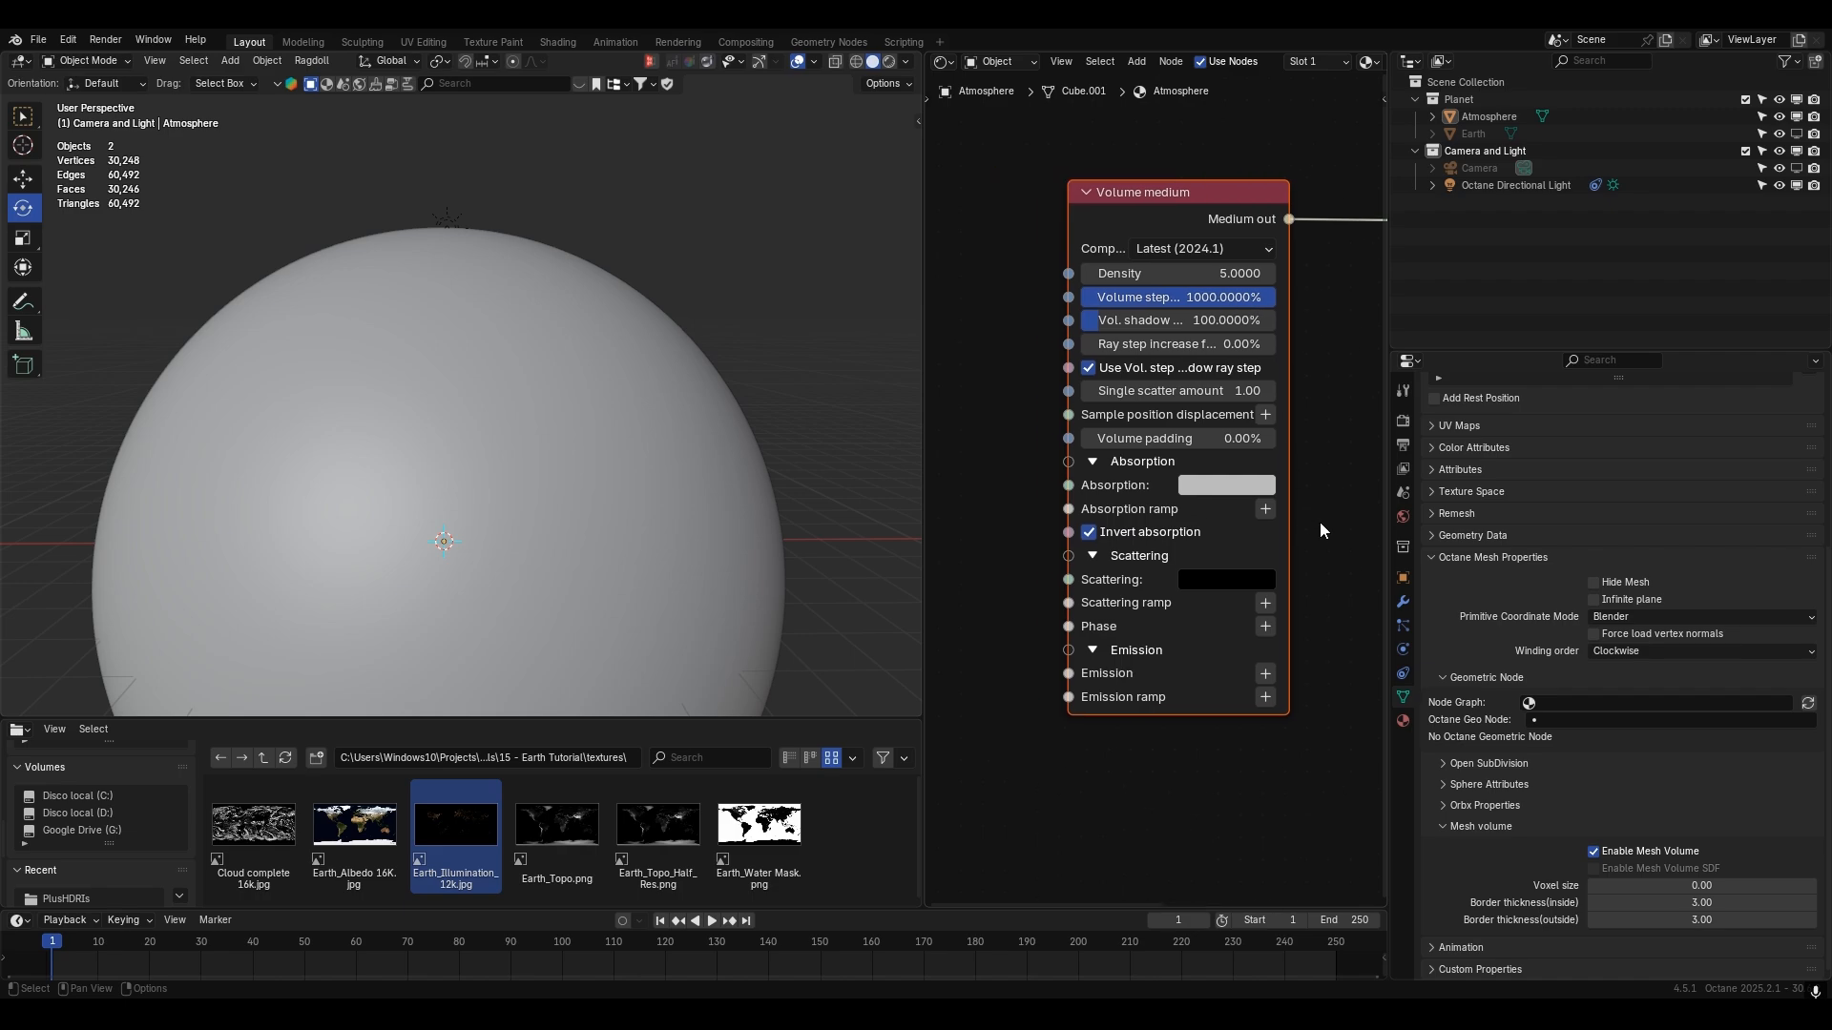
- Set the Volume medium's Absorption color to a pale orange, #FFD6BA
click(1252, 491)
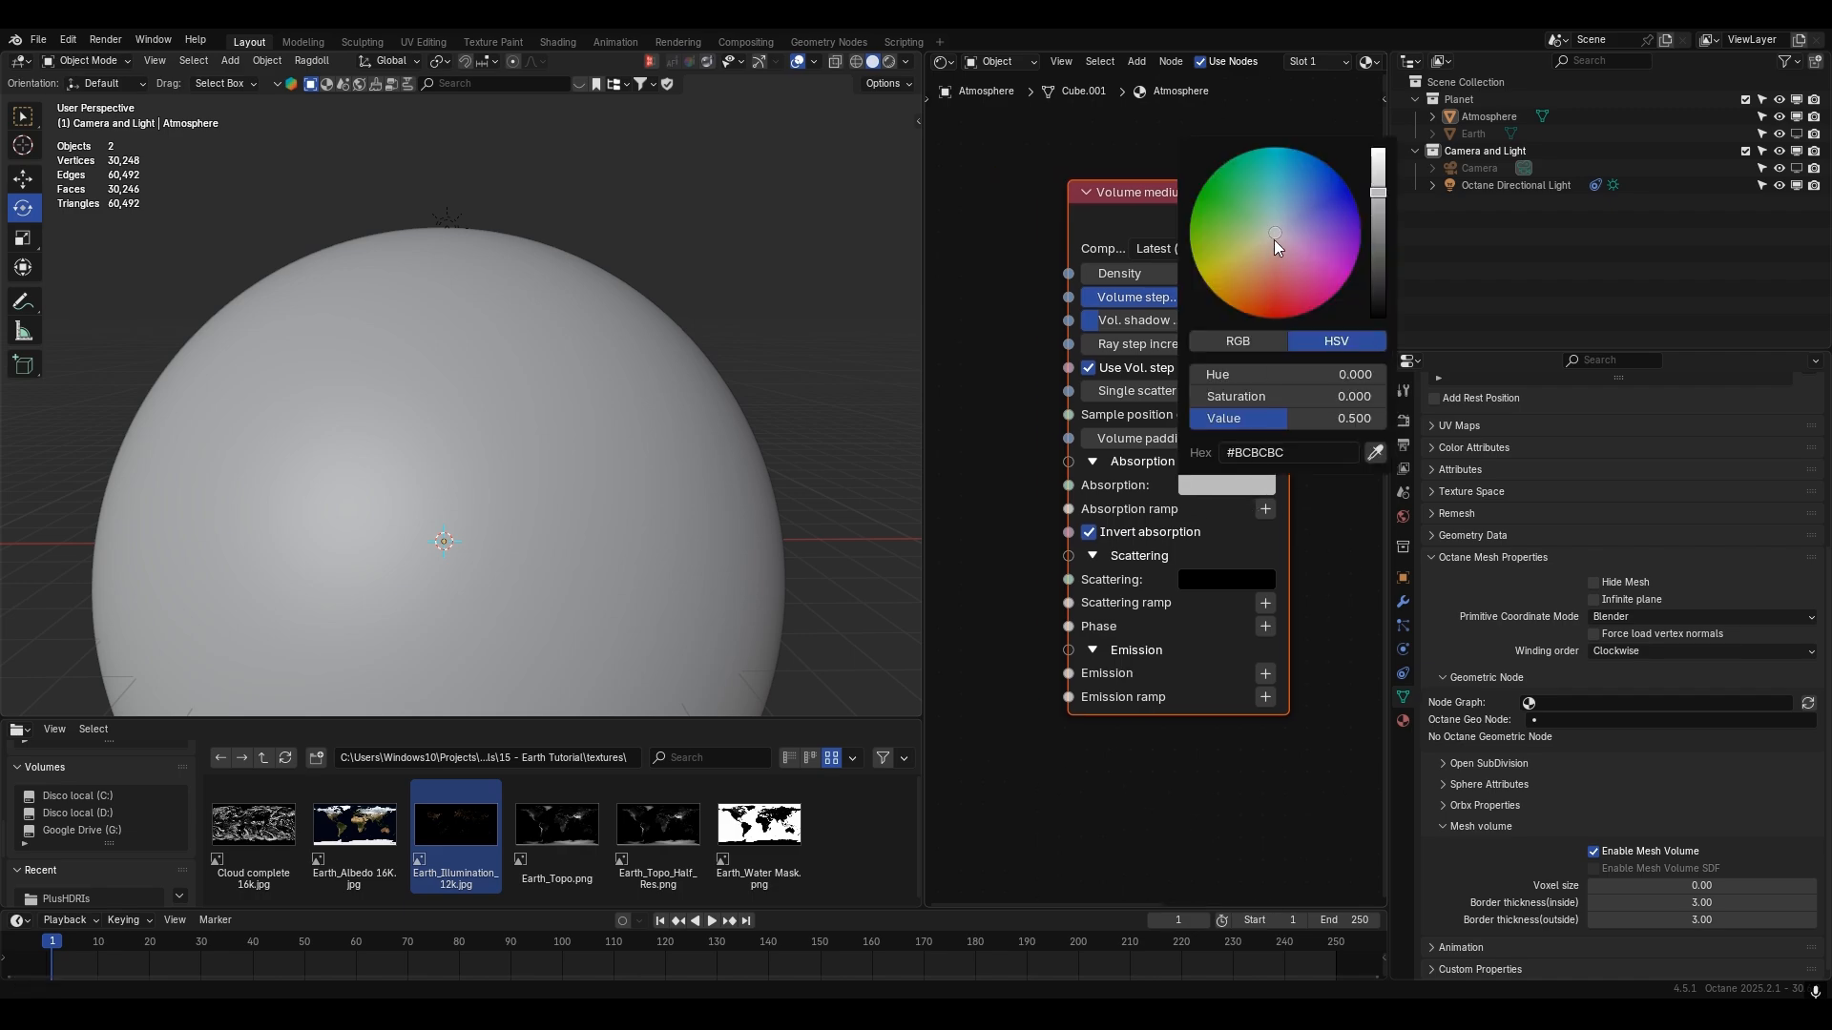
drag(1271, 233, 1270, 249)
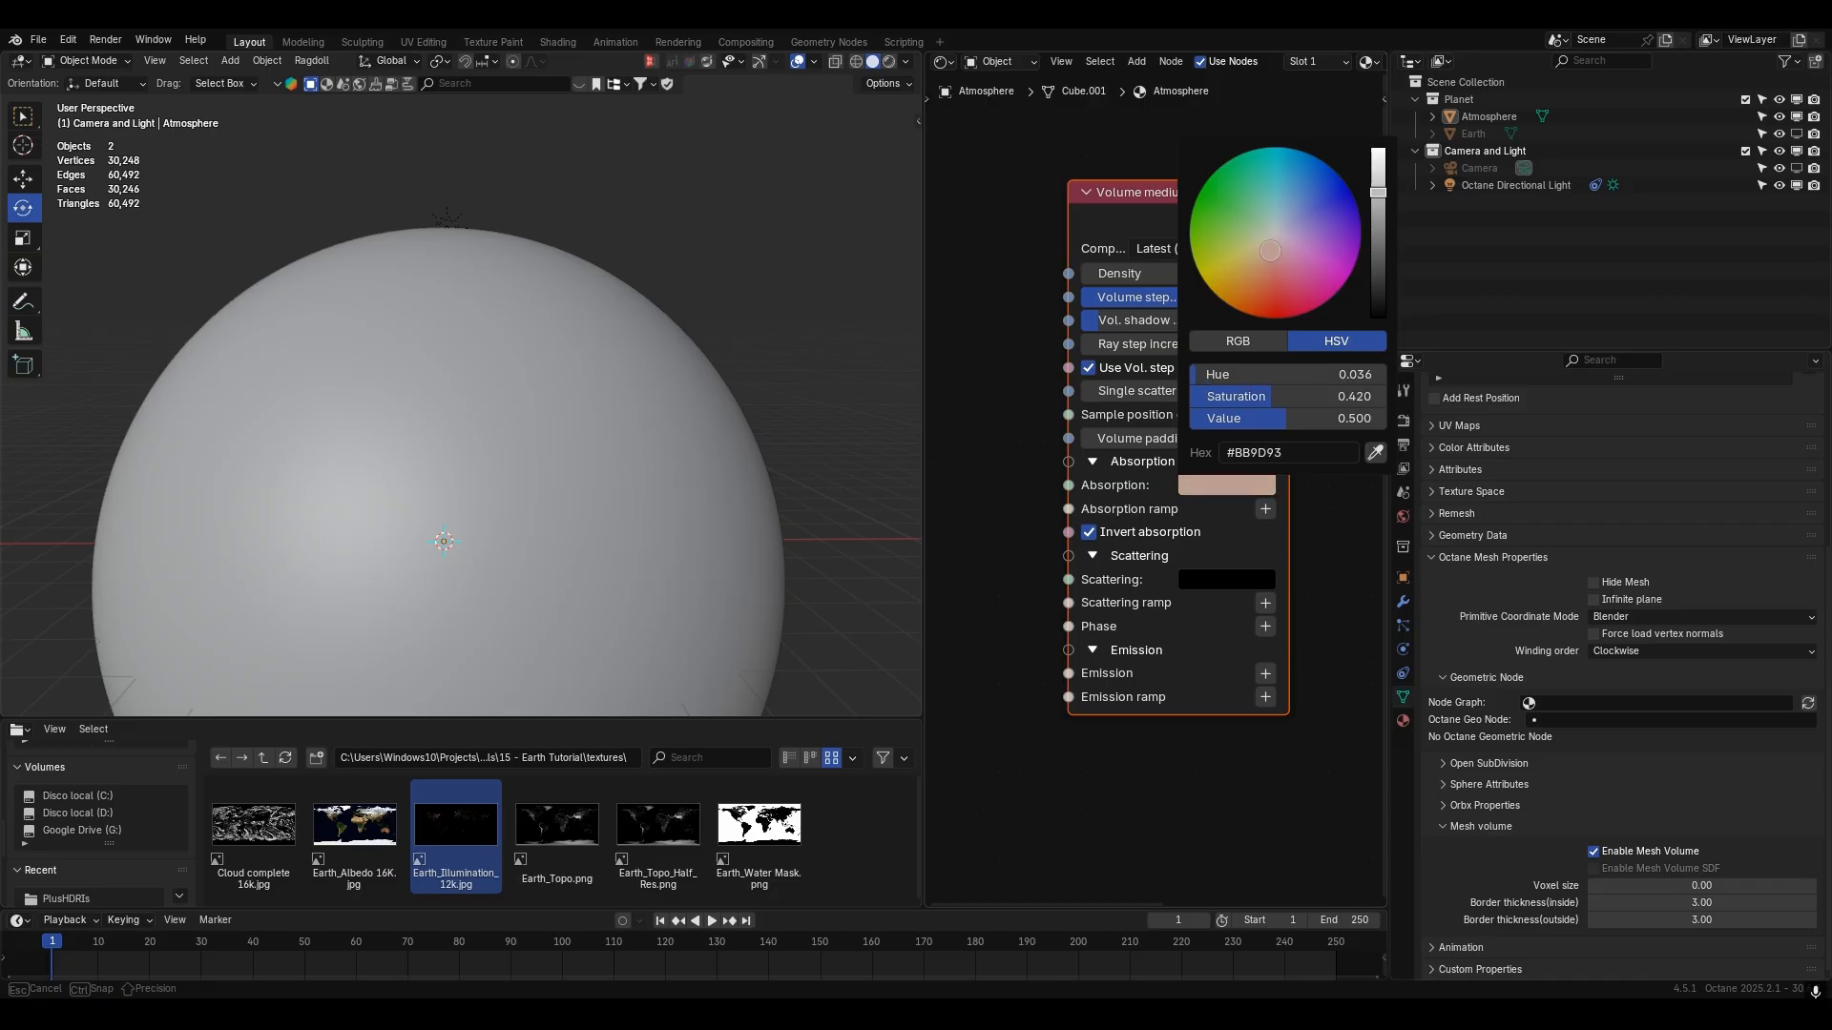
drag(1270, 250, 1270, 250)
- Set the Volume medium's Scattering color to a bright light blue, #6DB2FF
click(1221, 589)
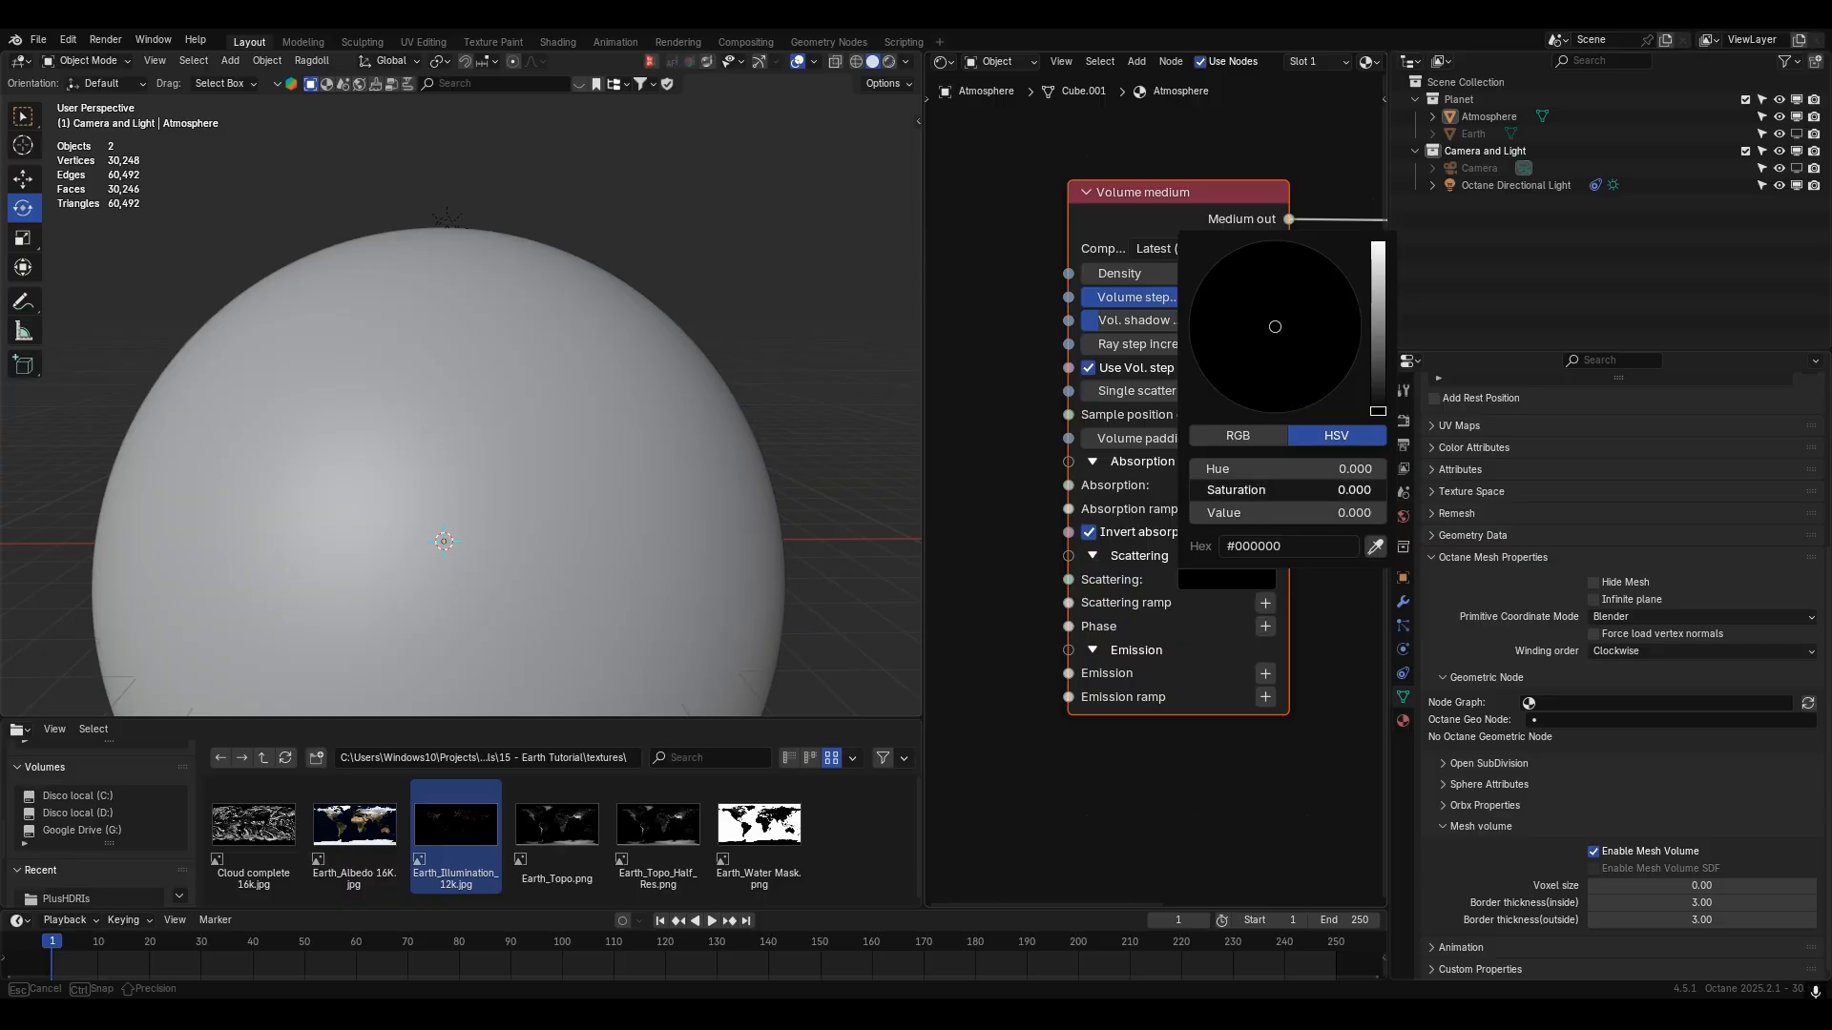
drag(1278, 513, 1364, 512)
mouse_move(1289, 320)
mouse_down()
mouse_move(1291, 299)
mouse_move(1277, 311)
mouse_up()
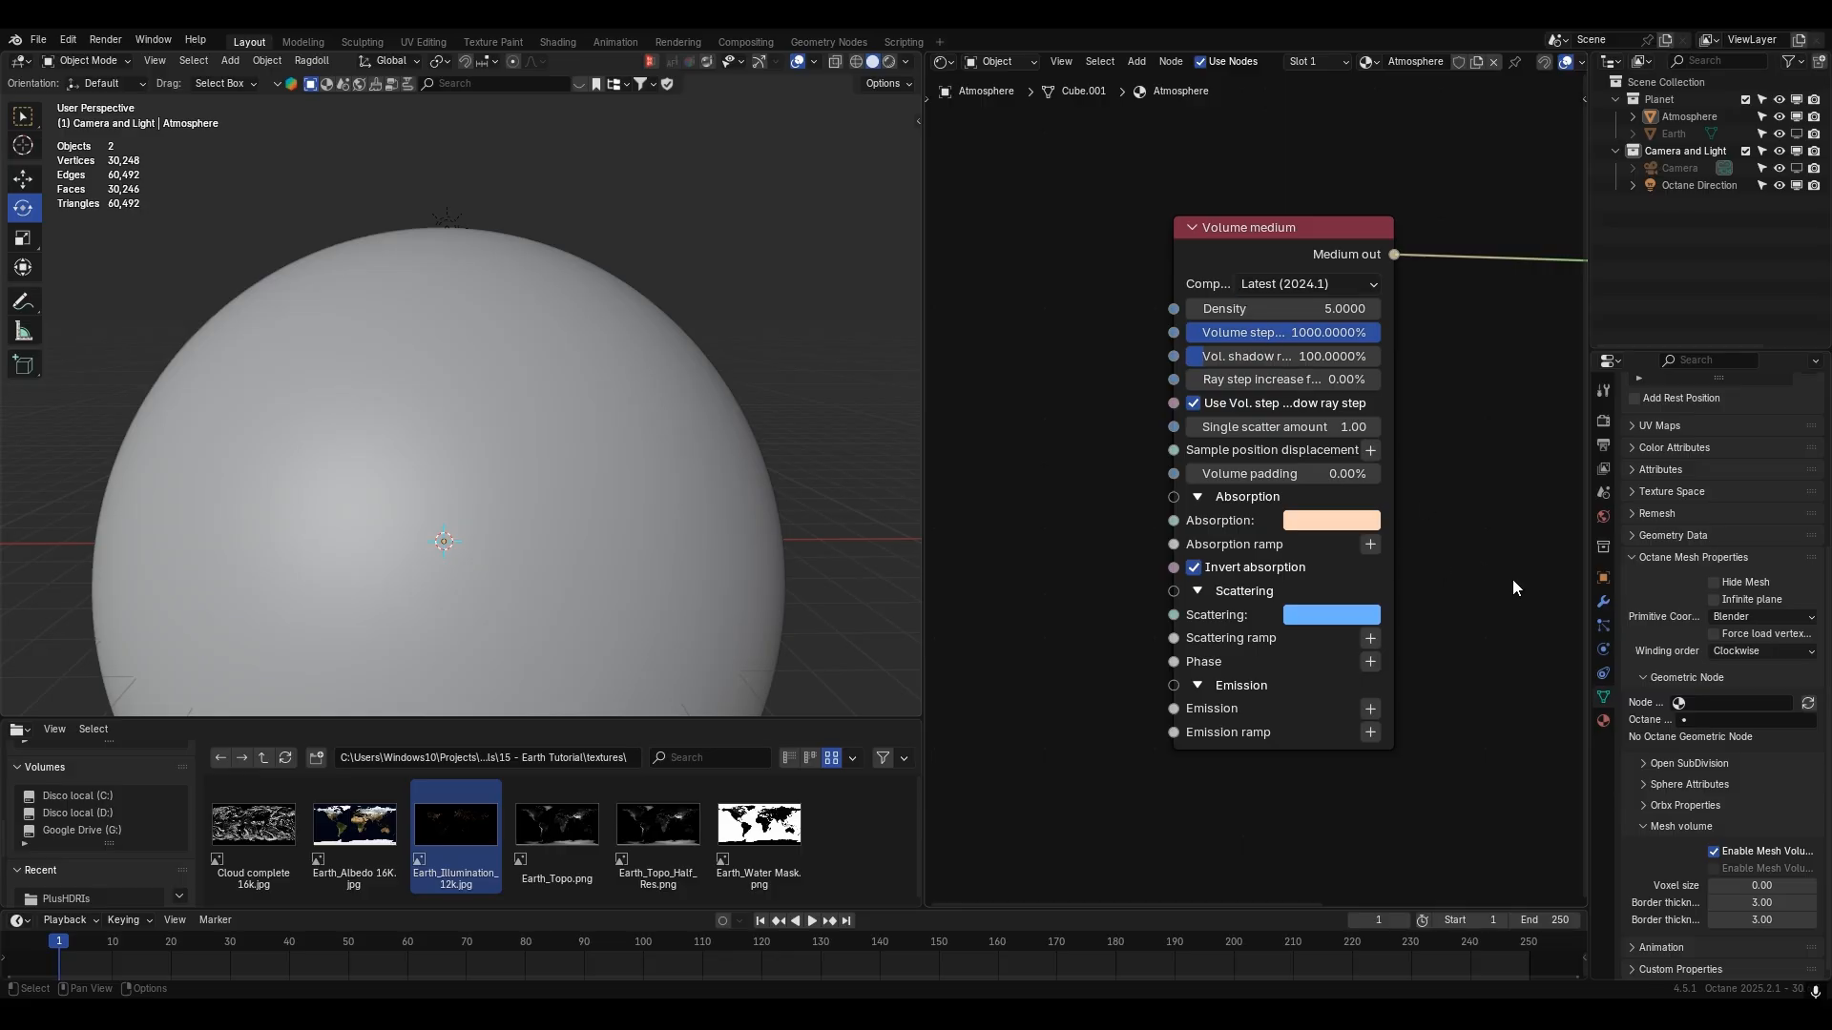
- Check the hex codes of the Volume medium's Absorption and Scattering colors
scroll(1473, 523, up, 3)
click(1303, 469)
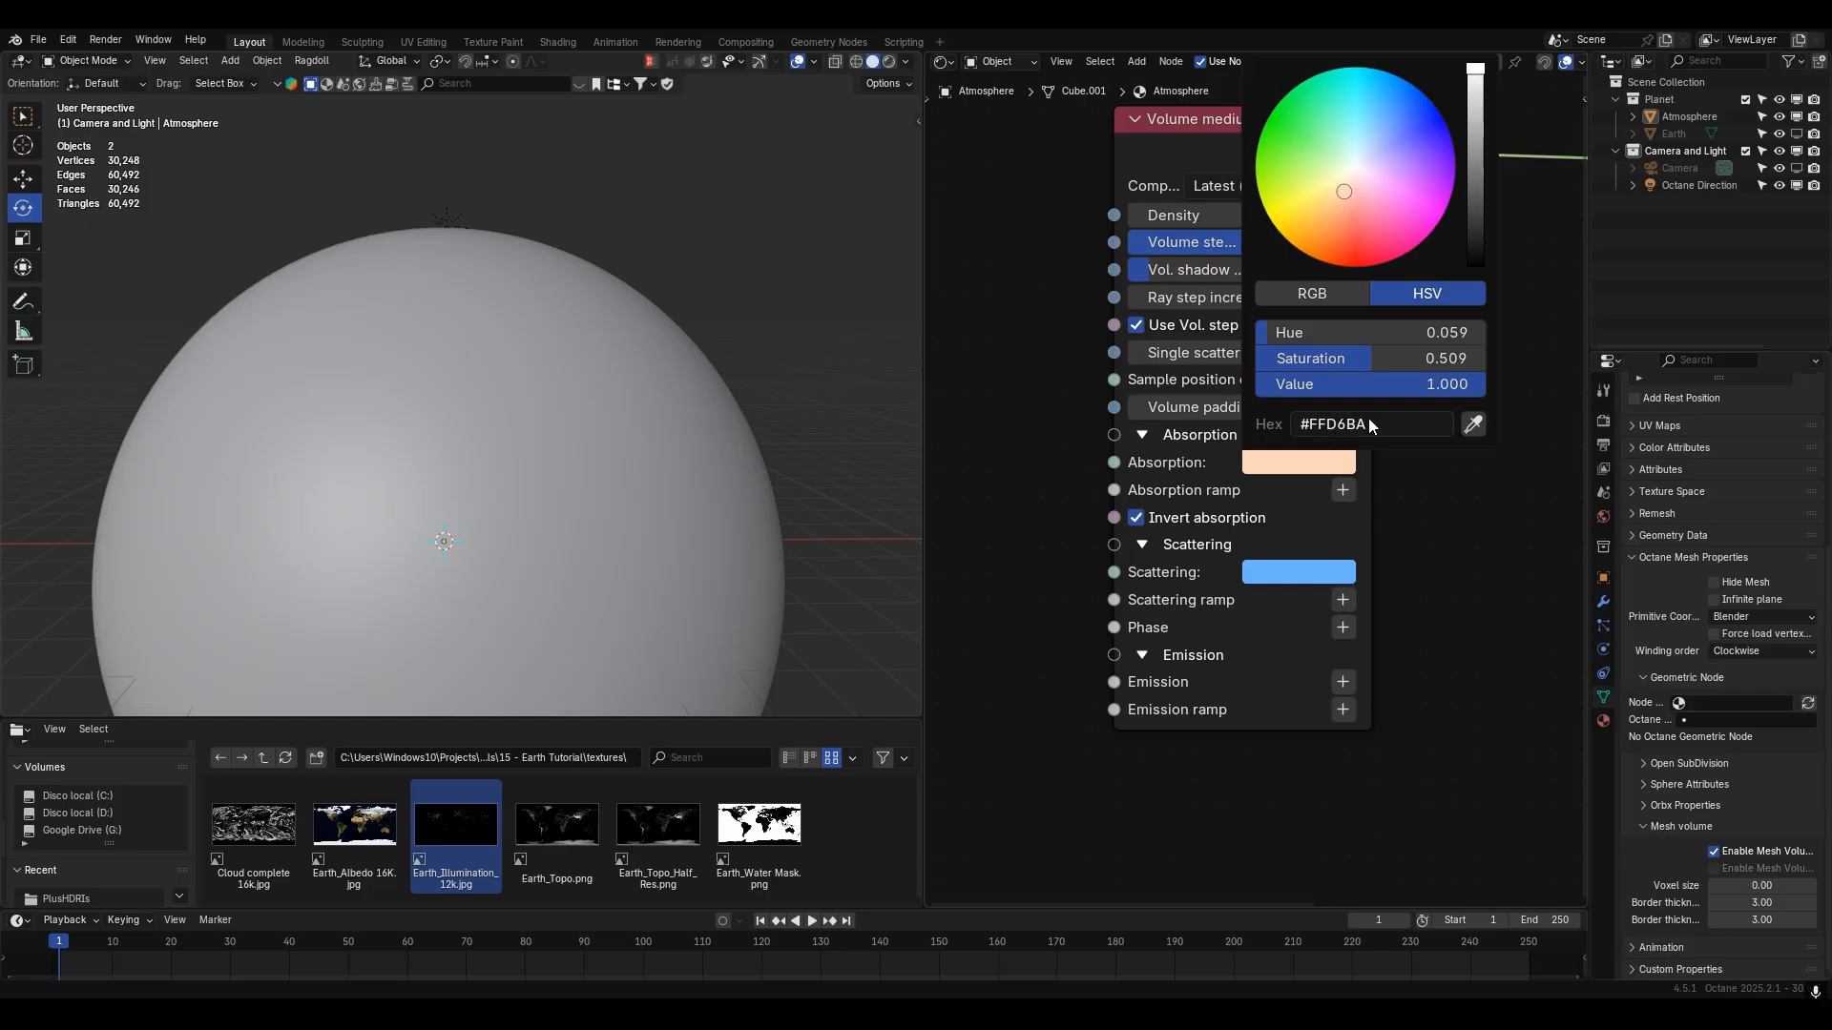
click(1281, 575)
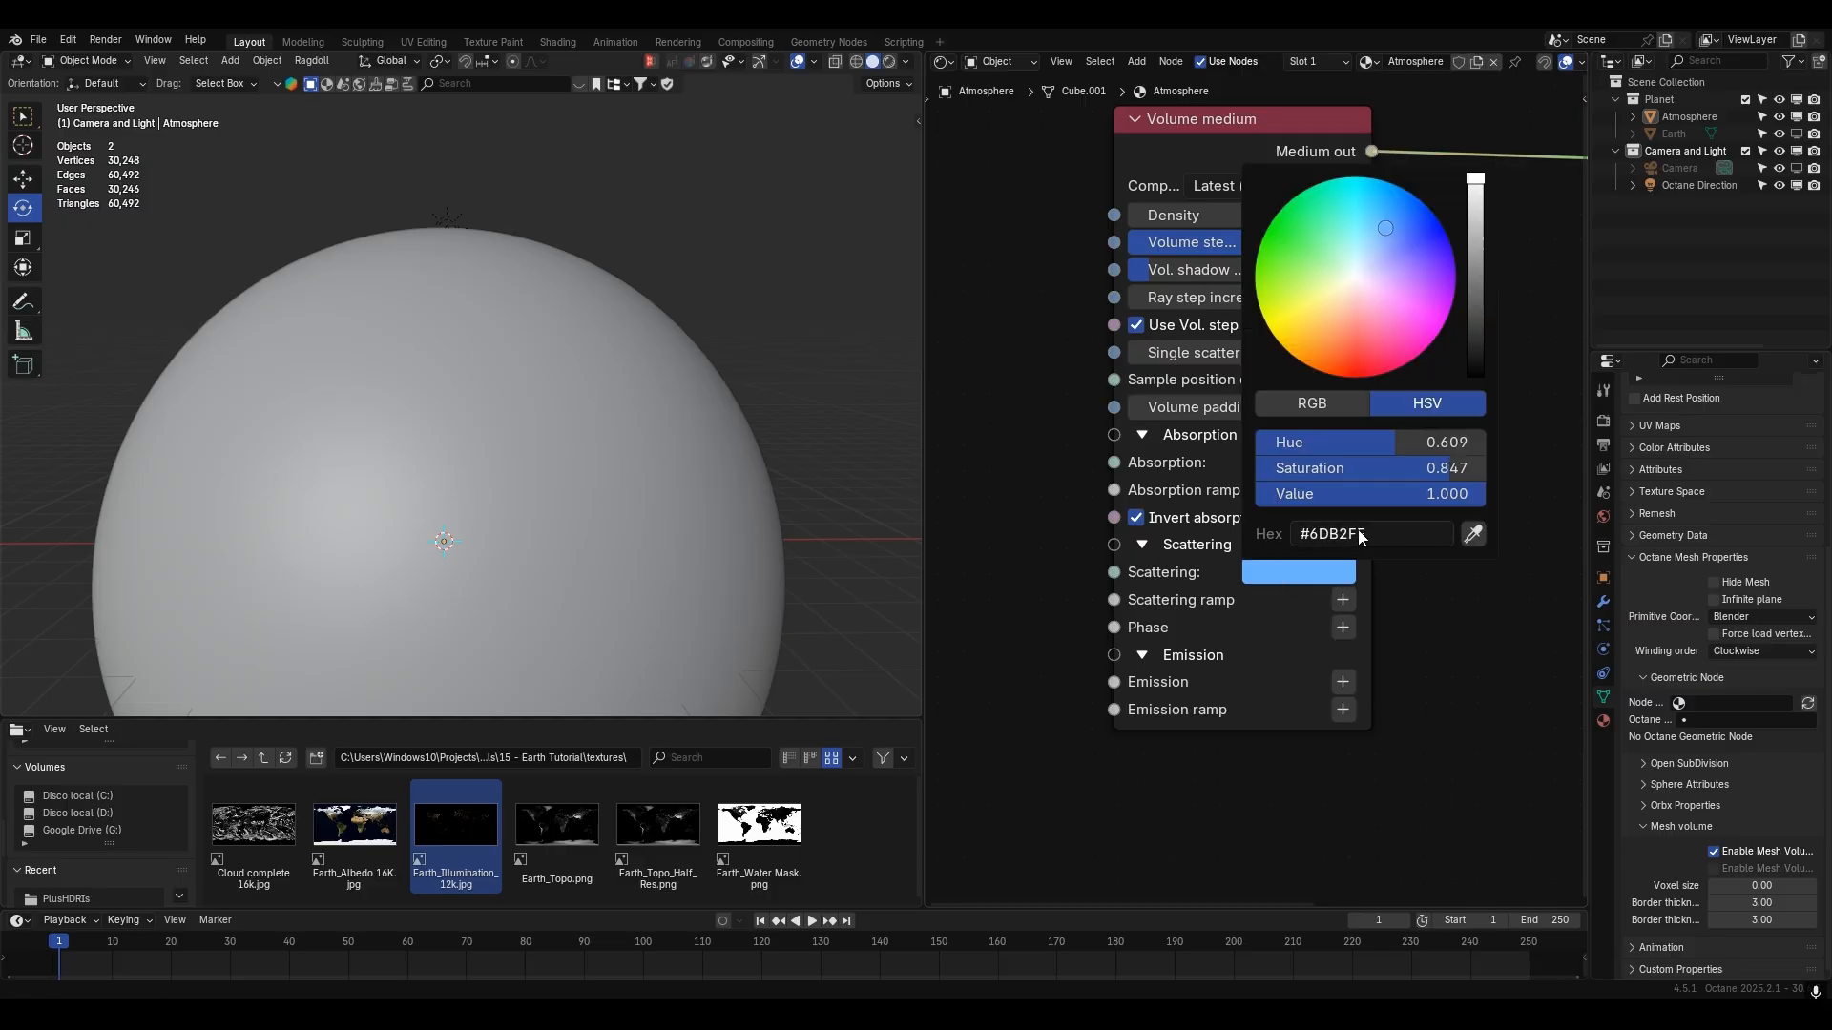
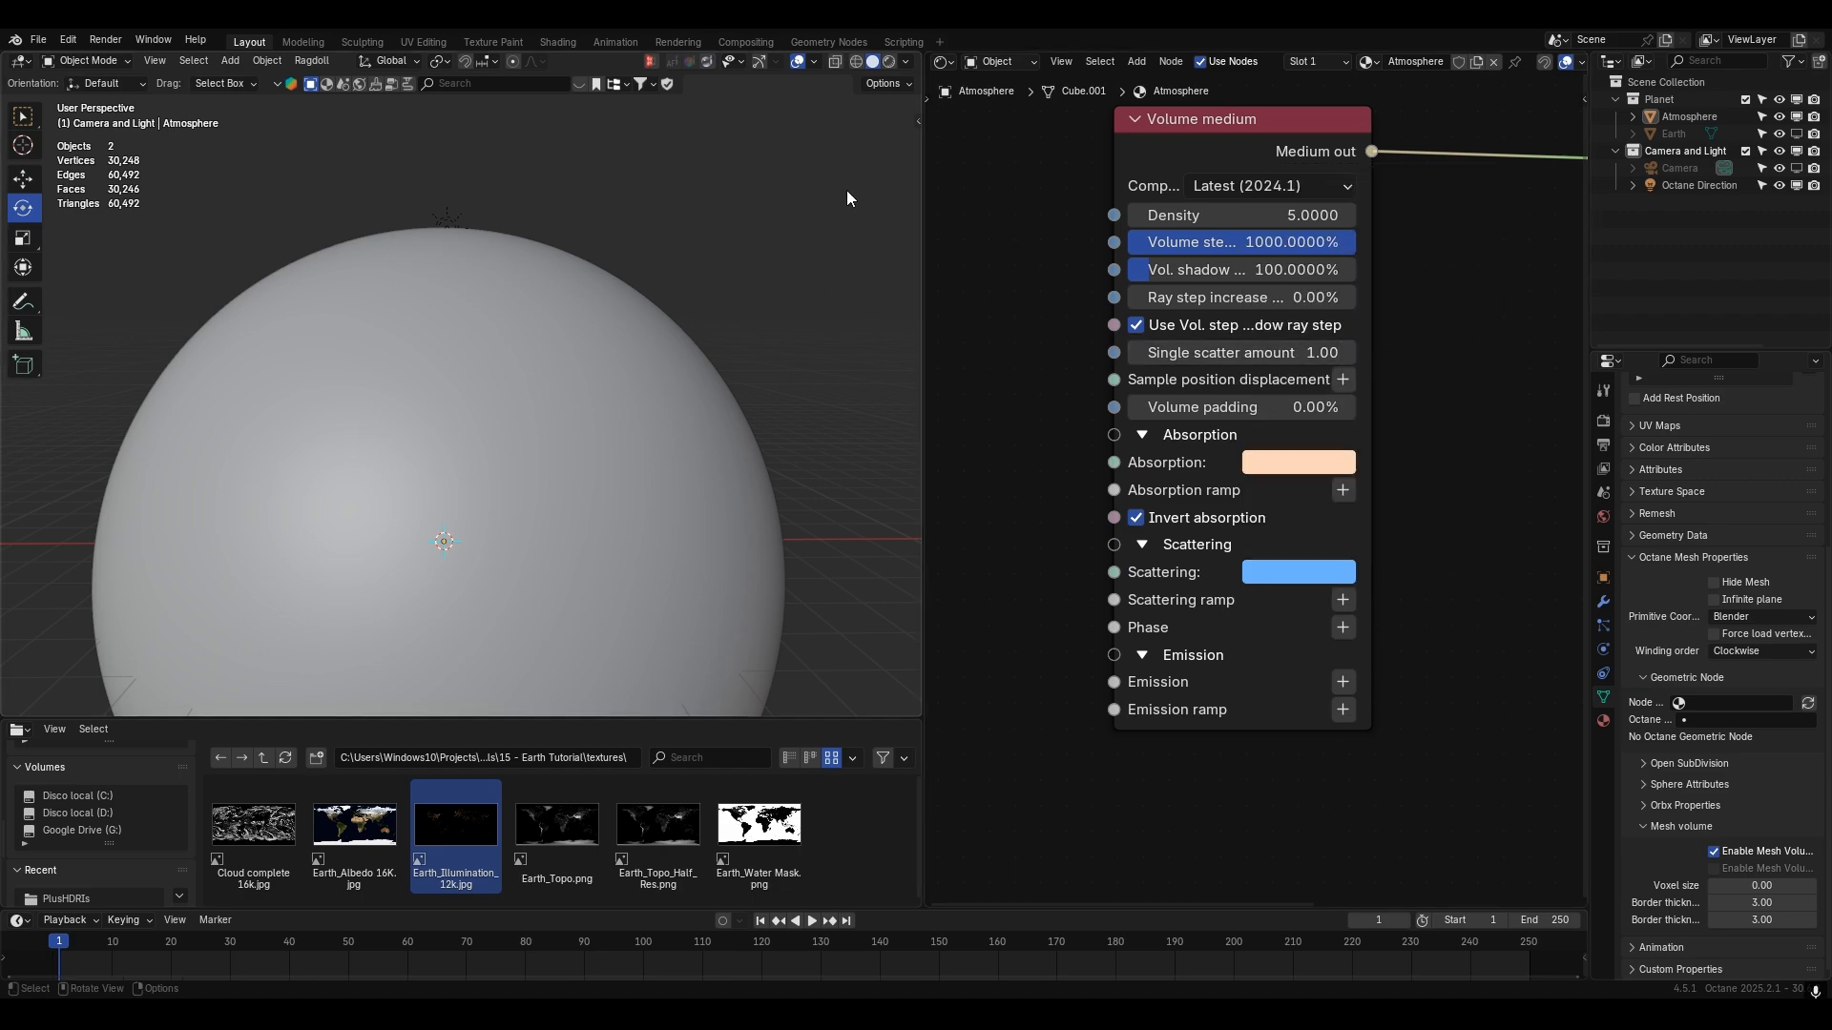
- Show the viewport in rendered shading and set the Atmosphere material's volume medium density to 0.5
click(888, 62)
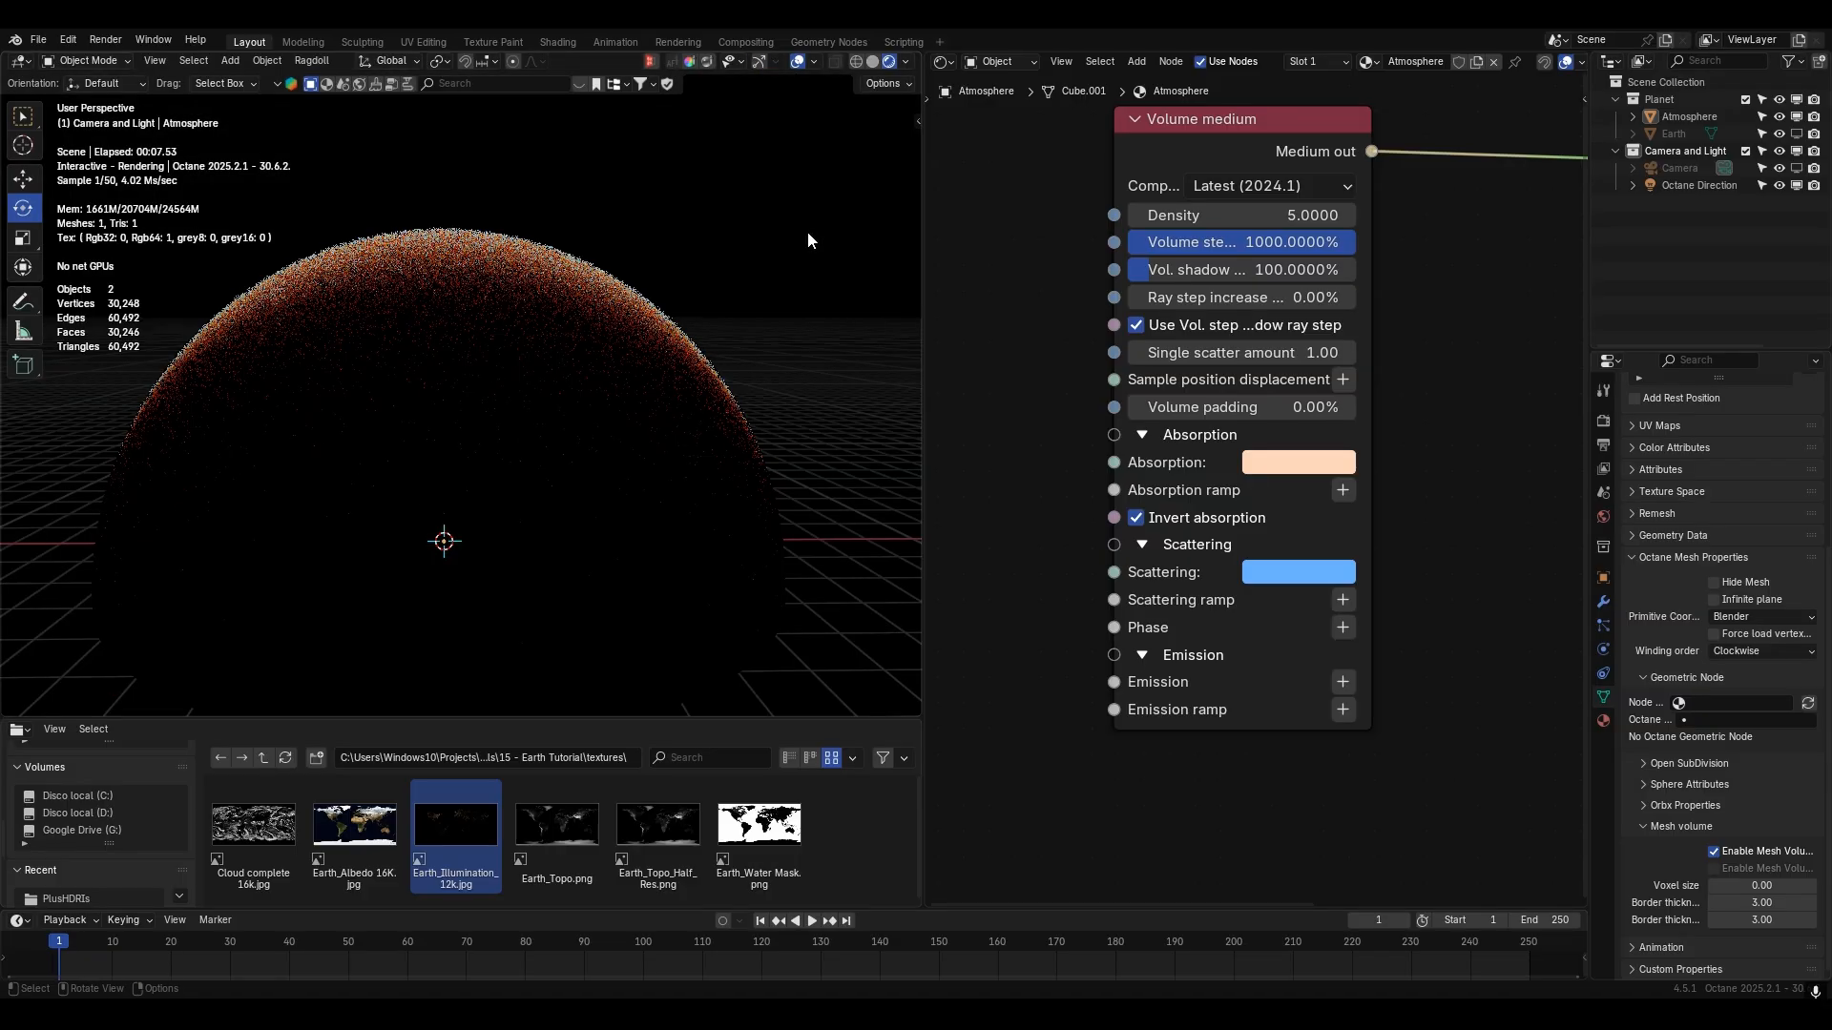
middle_drag(809, 238, 588, 384)
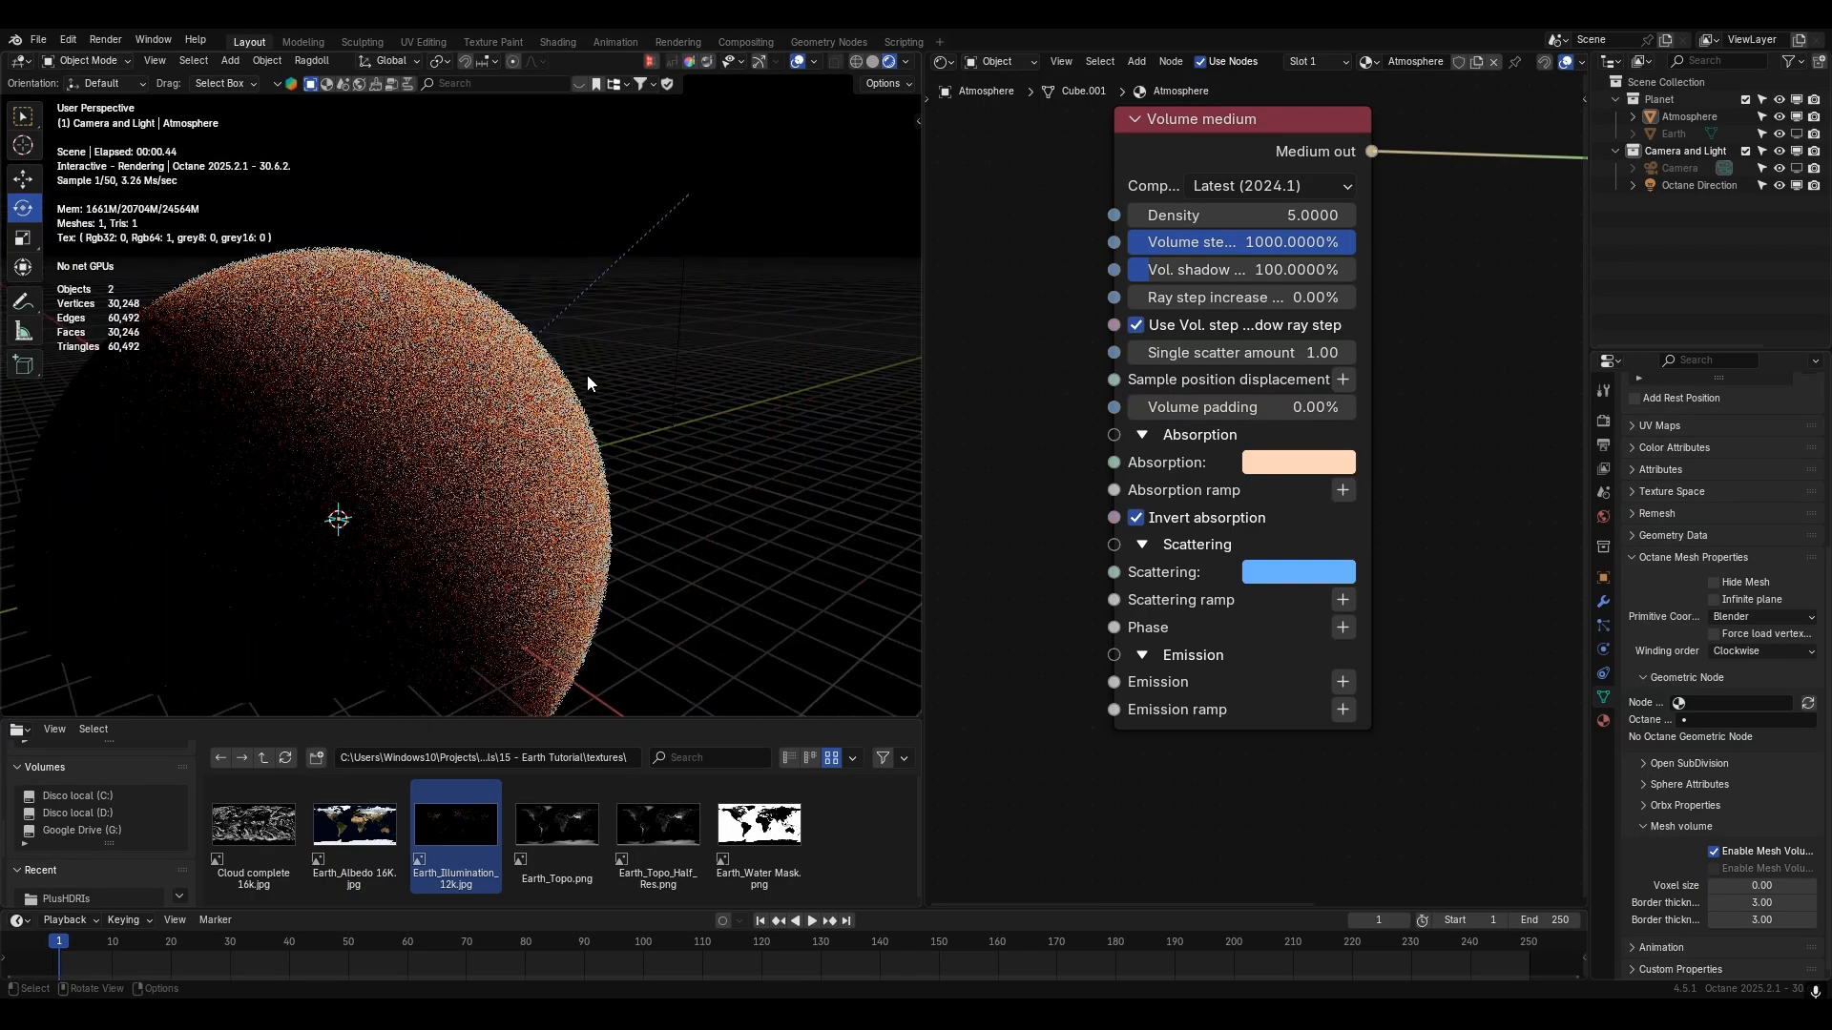
double_click(1260, 221)
text(0.5)
key(Return)
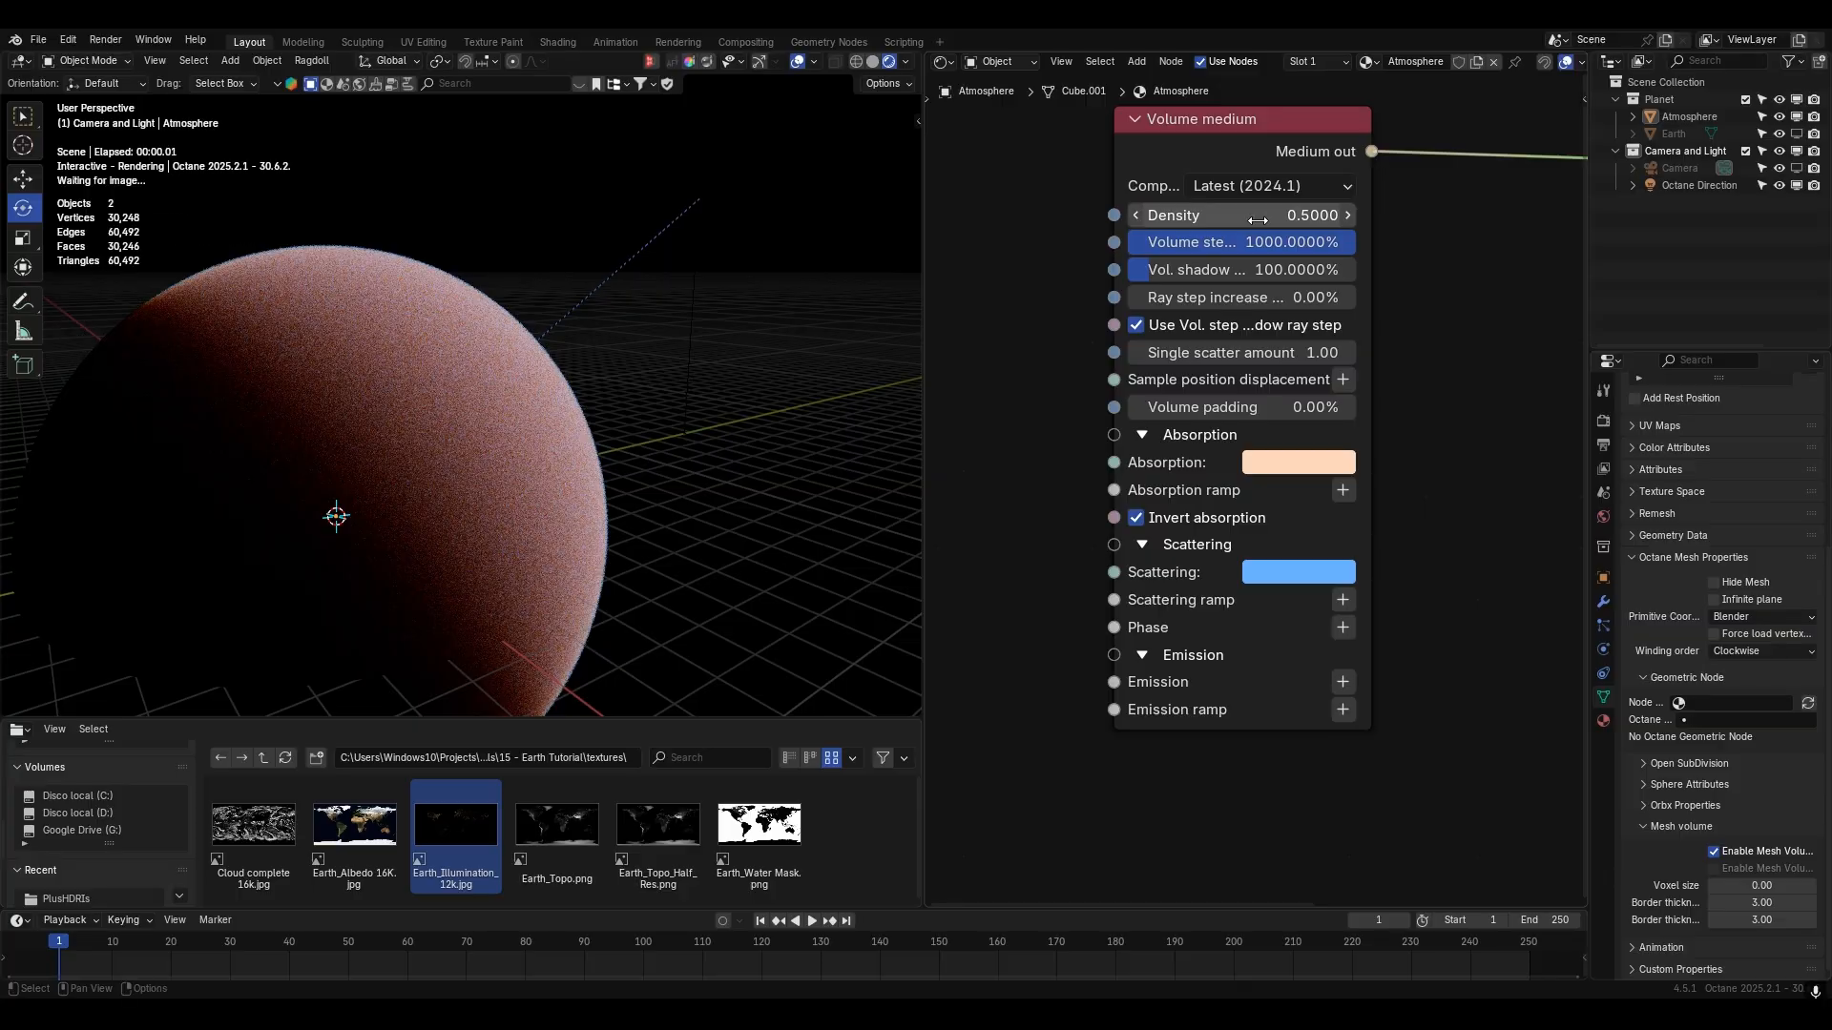
- Make the Earth object visible in the viewport and set the volume medium density to 5
click(1779, 133)
middle_drag(751, 406, 740, 410)
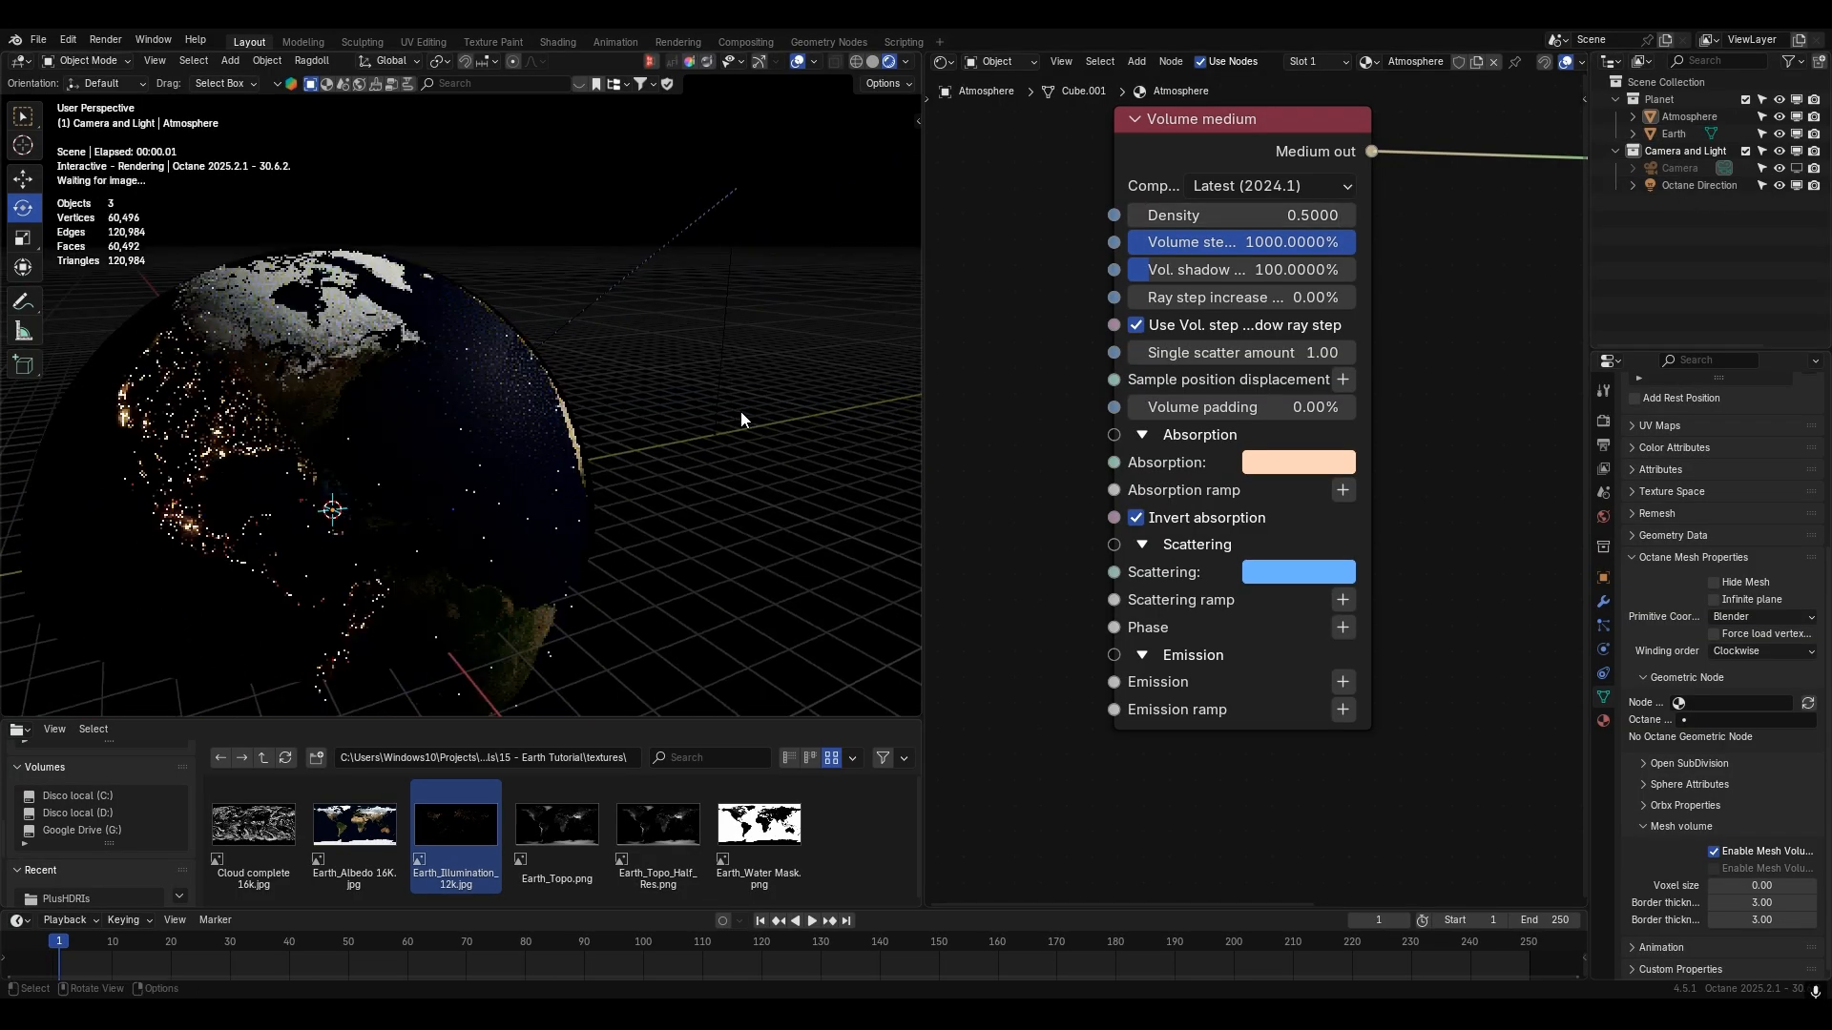
double_click(1307, 219)
text(5)
key(Return)
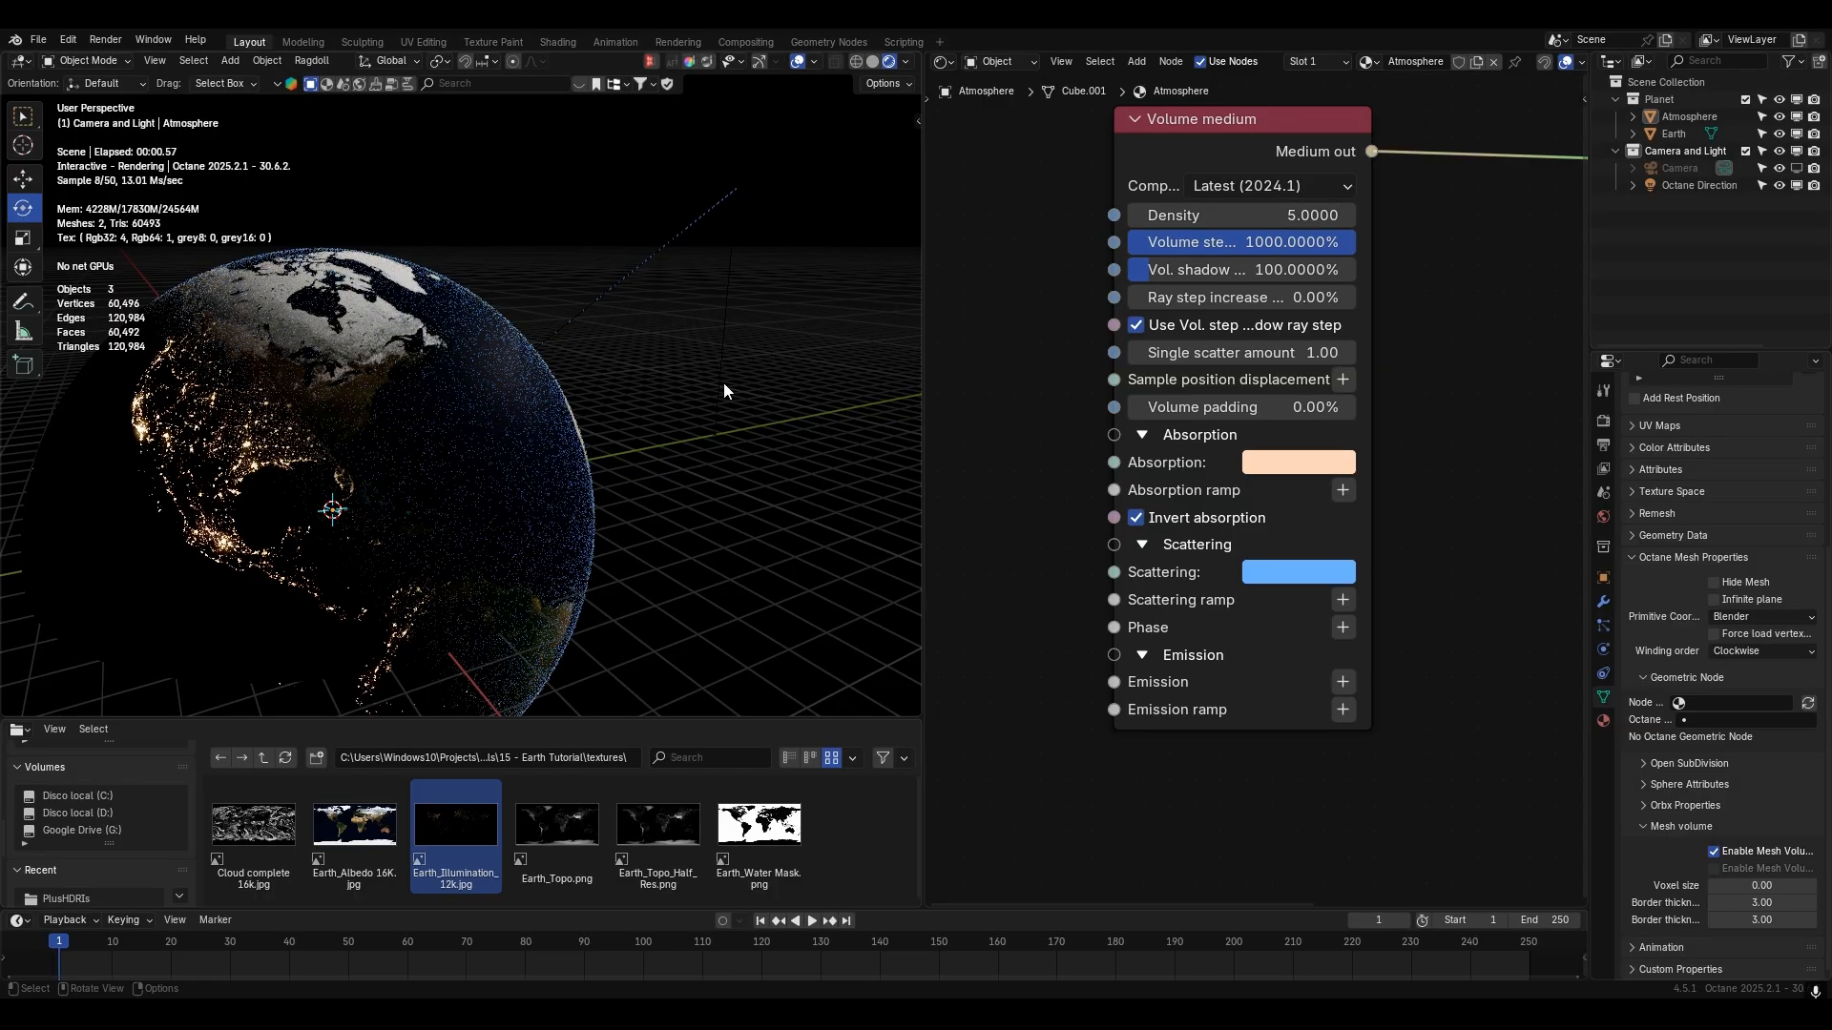
- Hide the viewport overlays and set the volume medium density to 10
scroll(634, 404, up, 4)
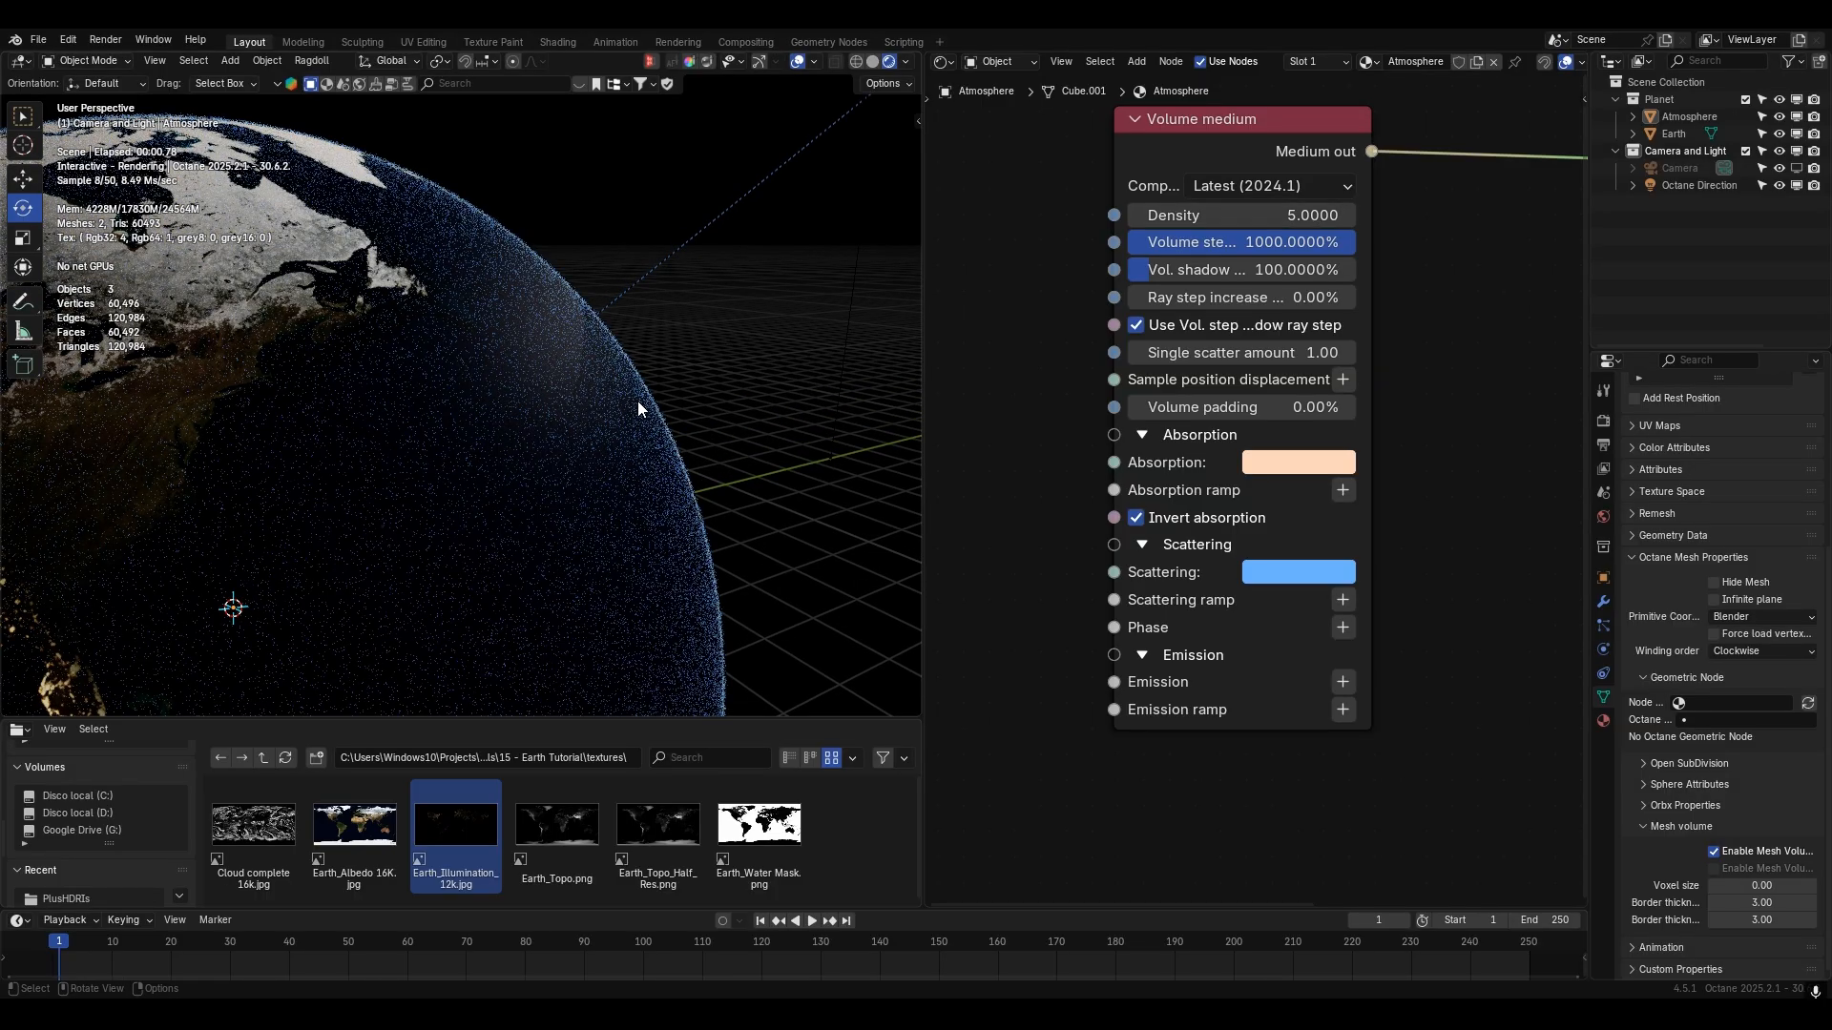
click(797, 61)
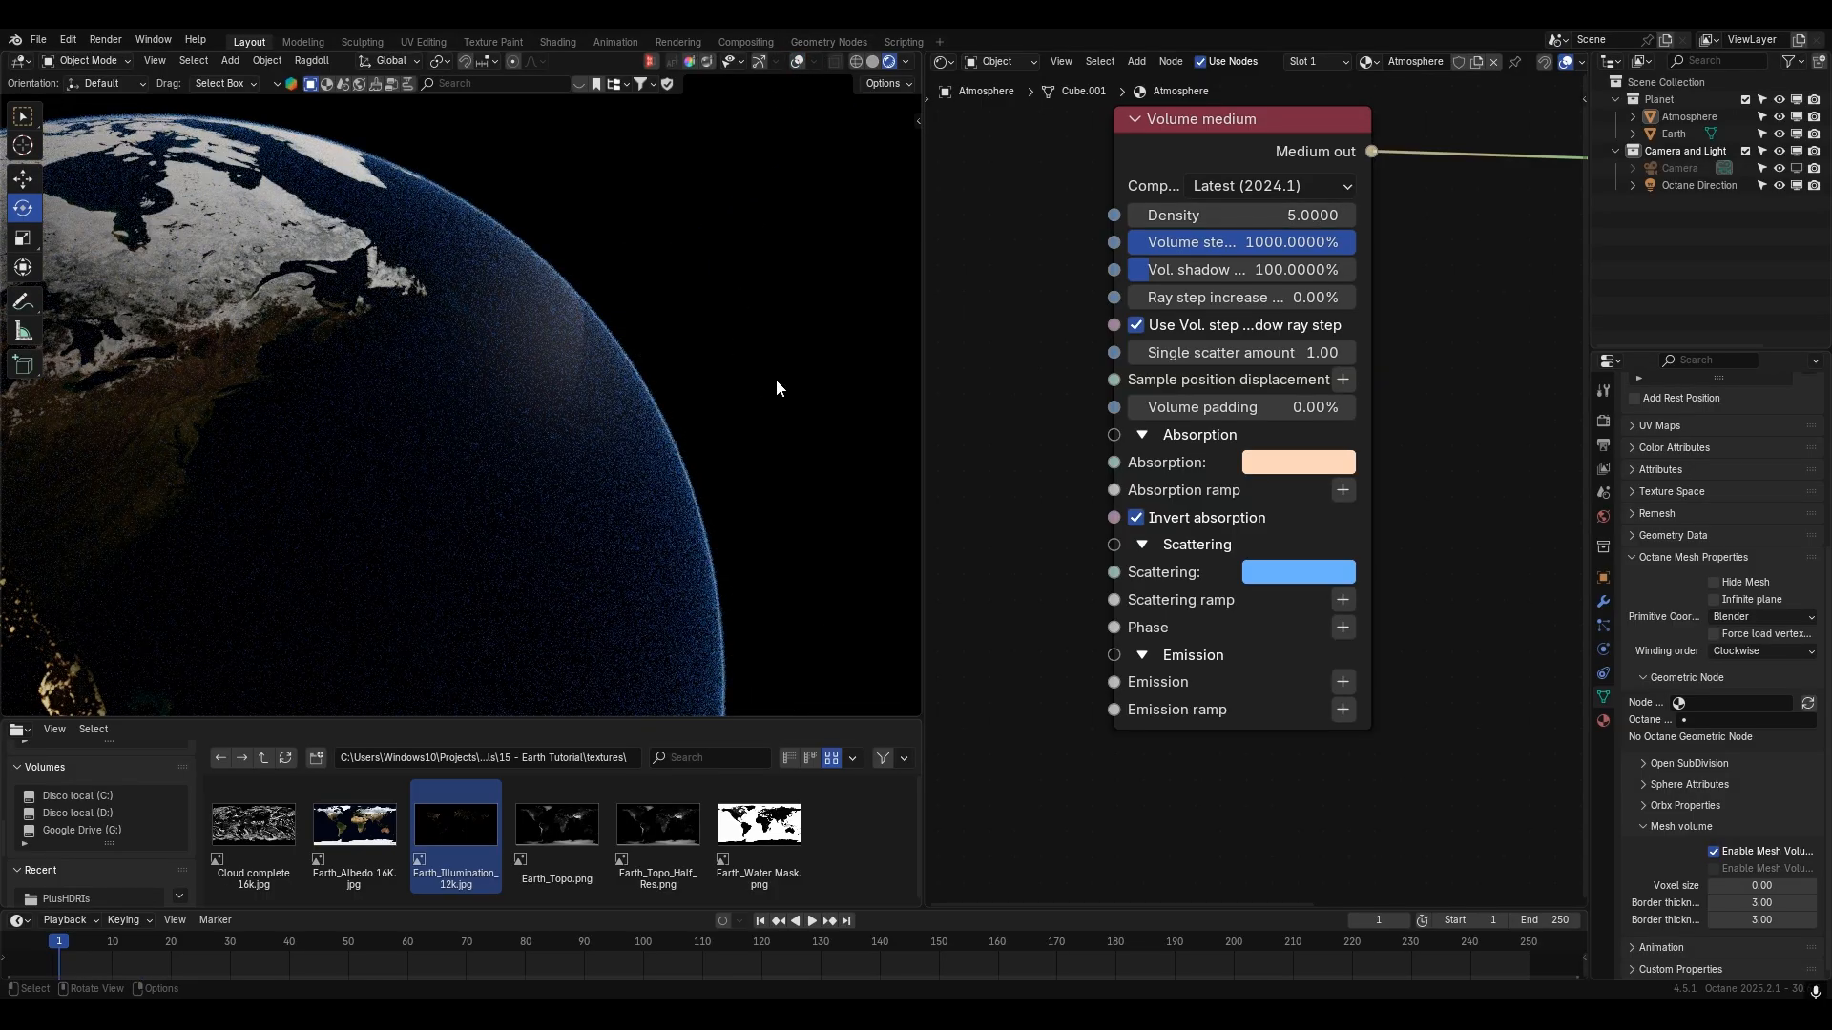
click(1267, 216)
text(10)
key(Return)
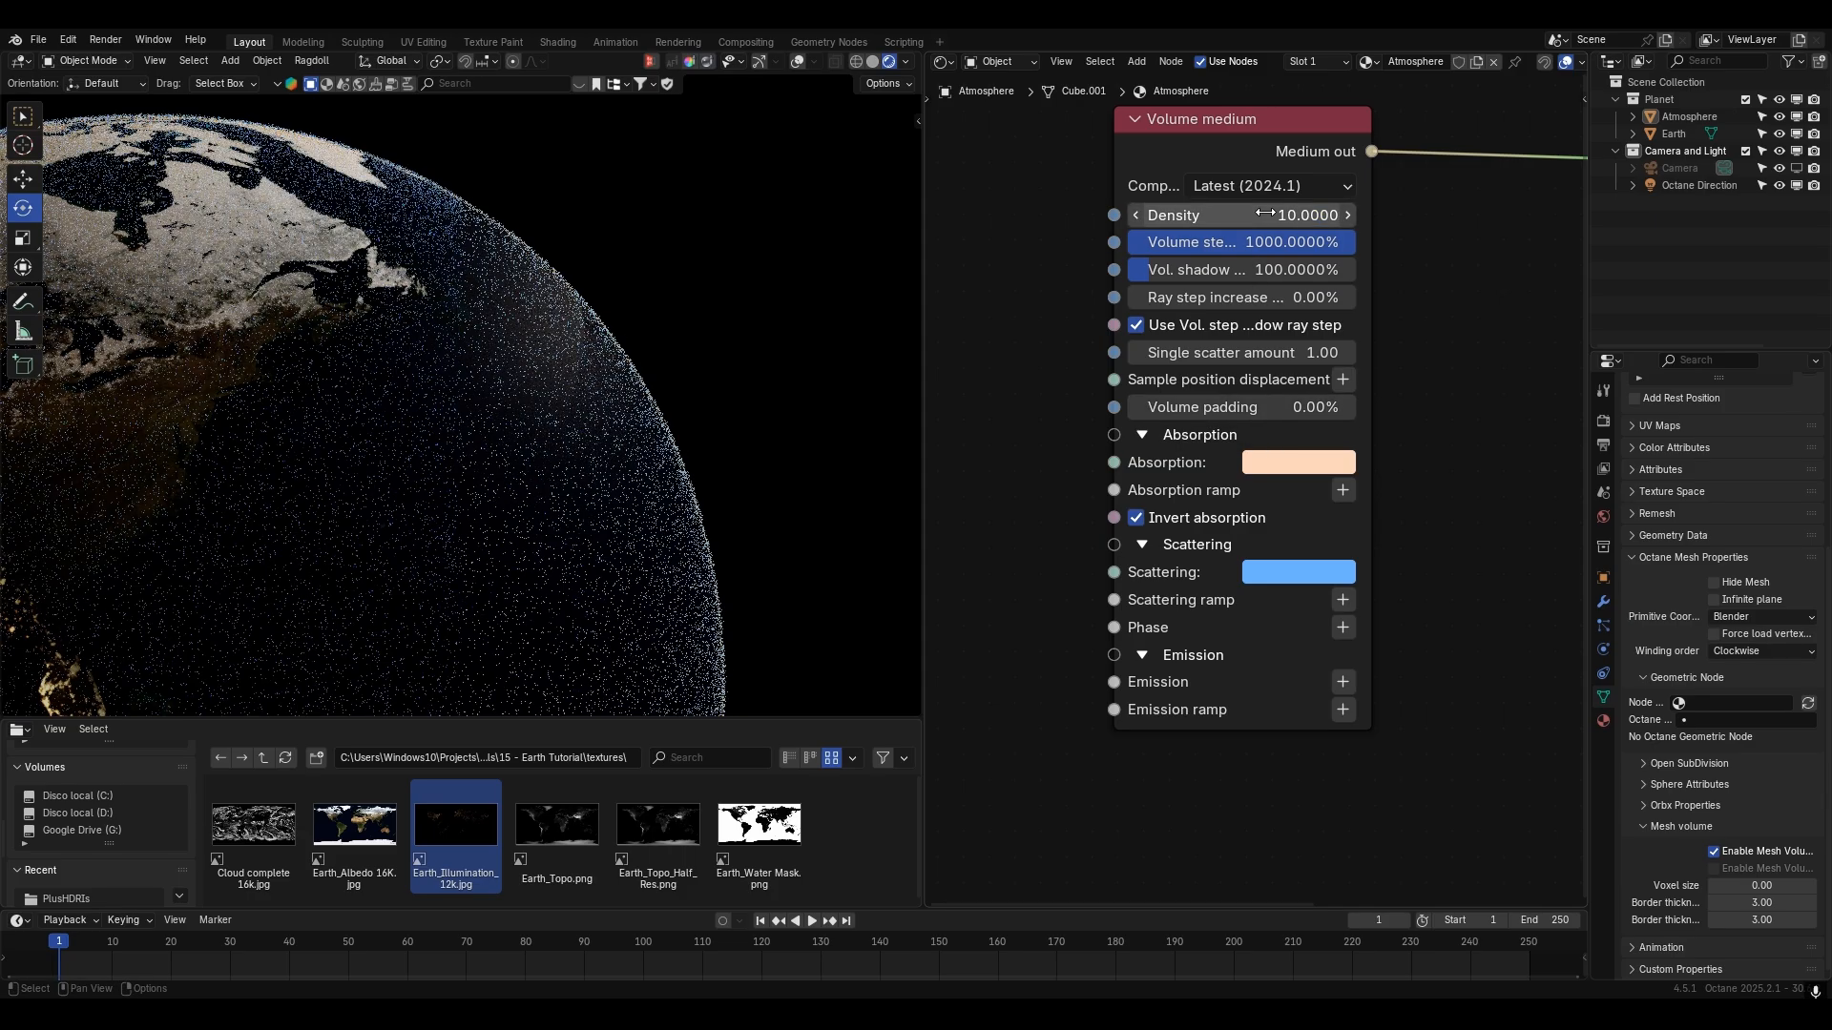
middle_drag(810, 397, 706, 374)
scroll(706, 374, up, 2)
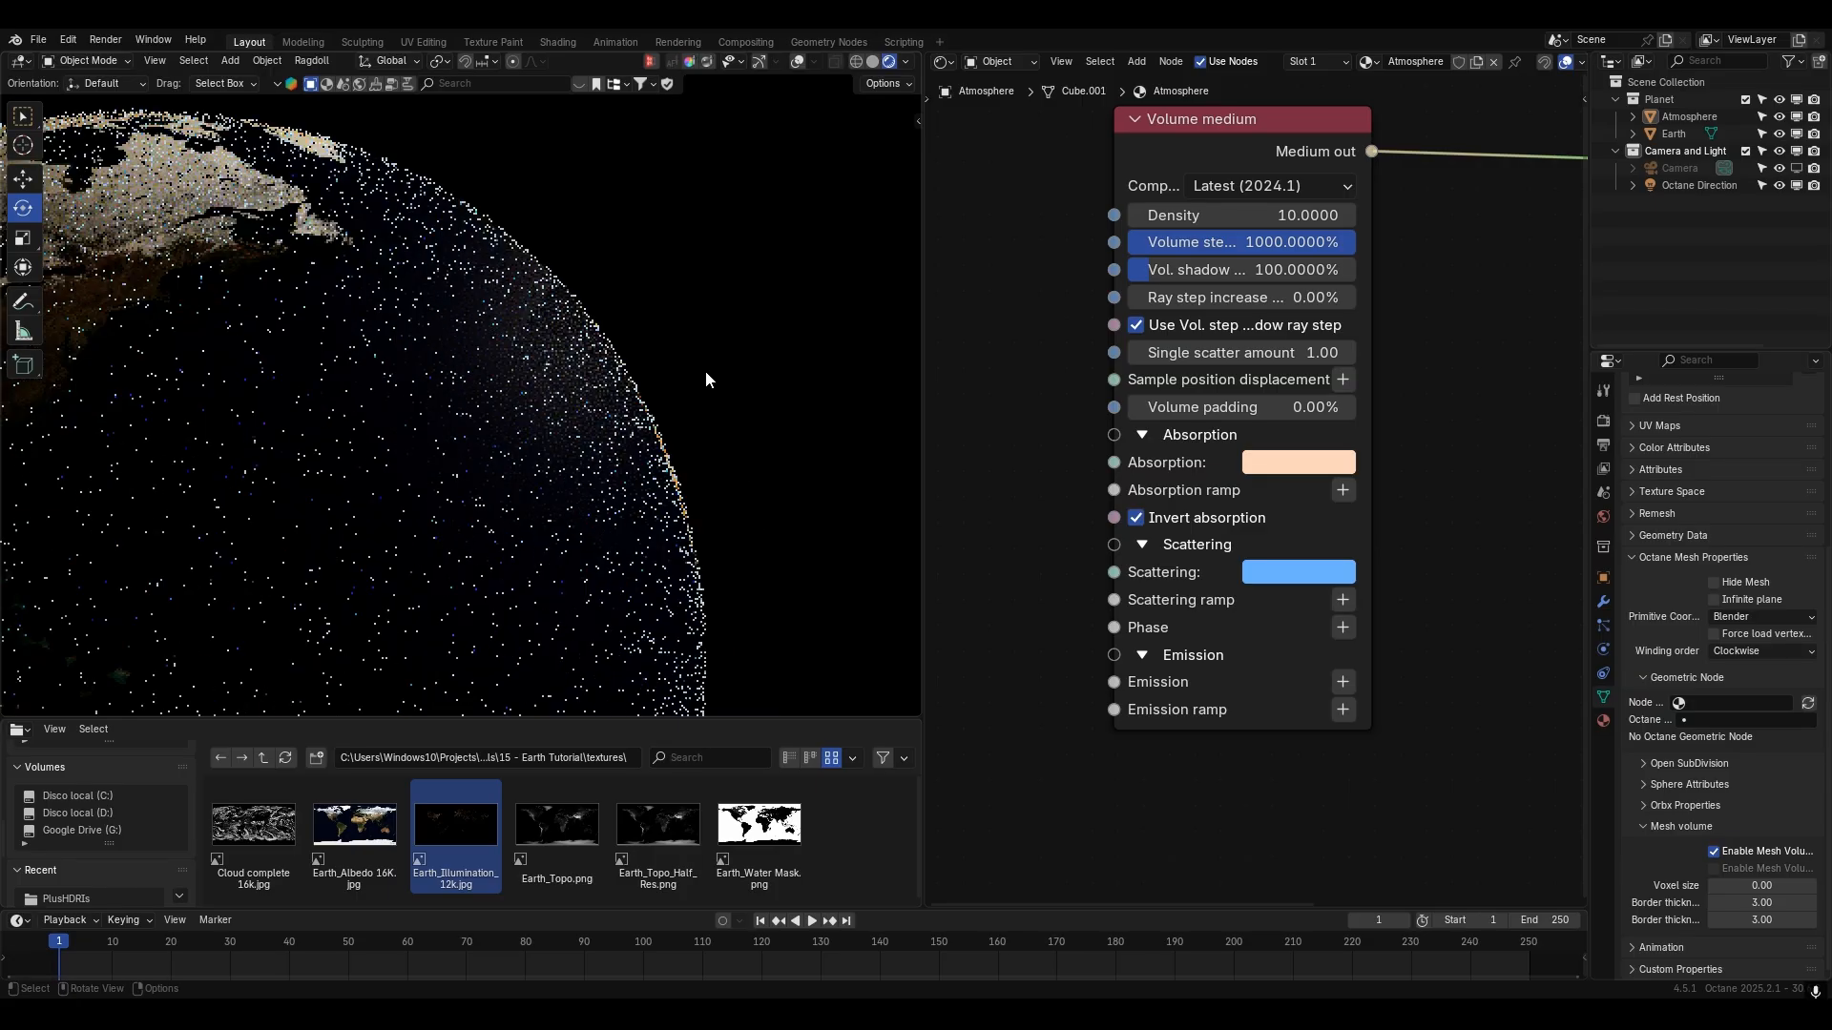
double_click(1263, 215)
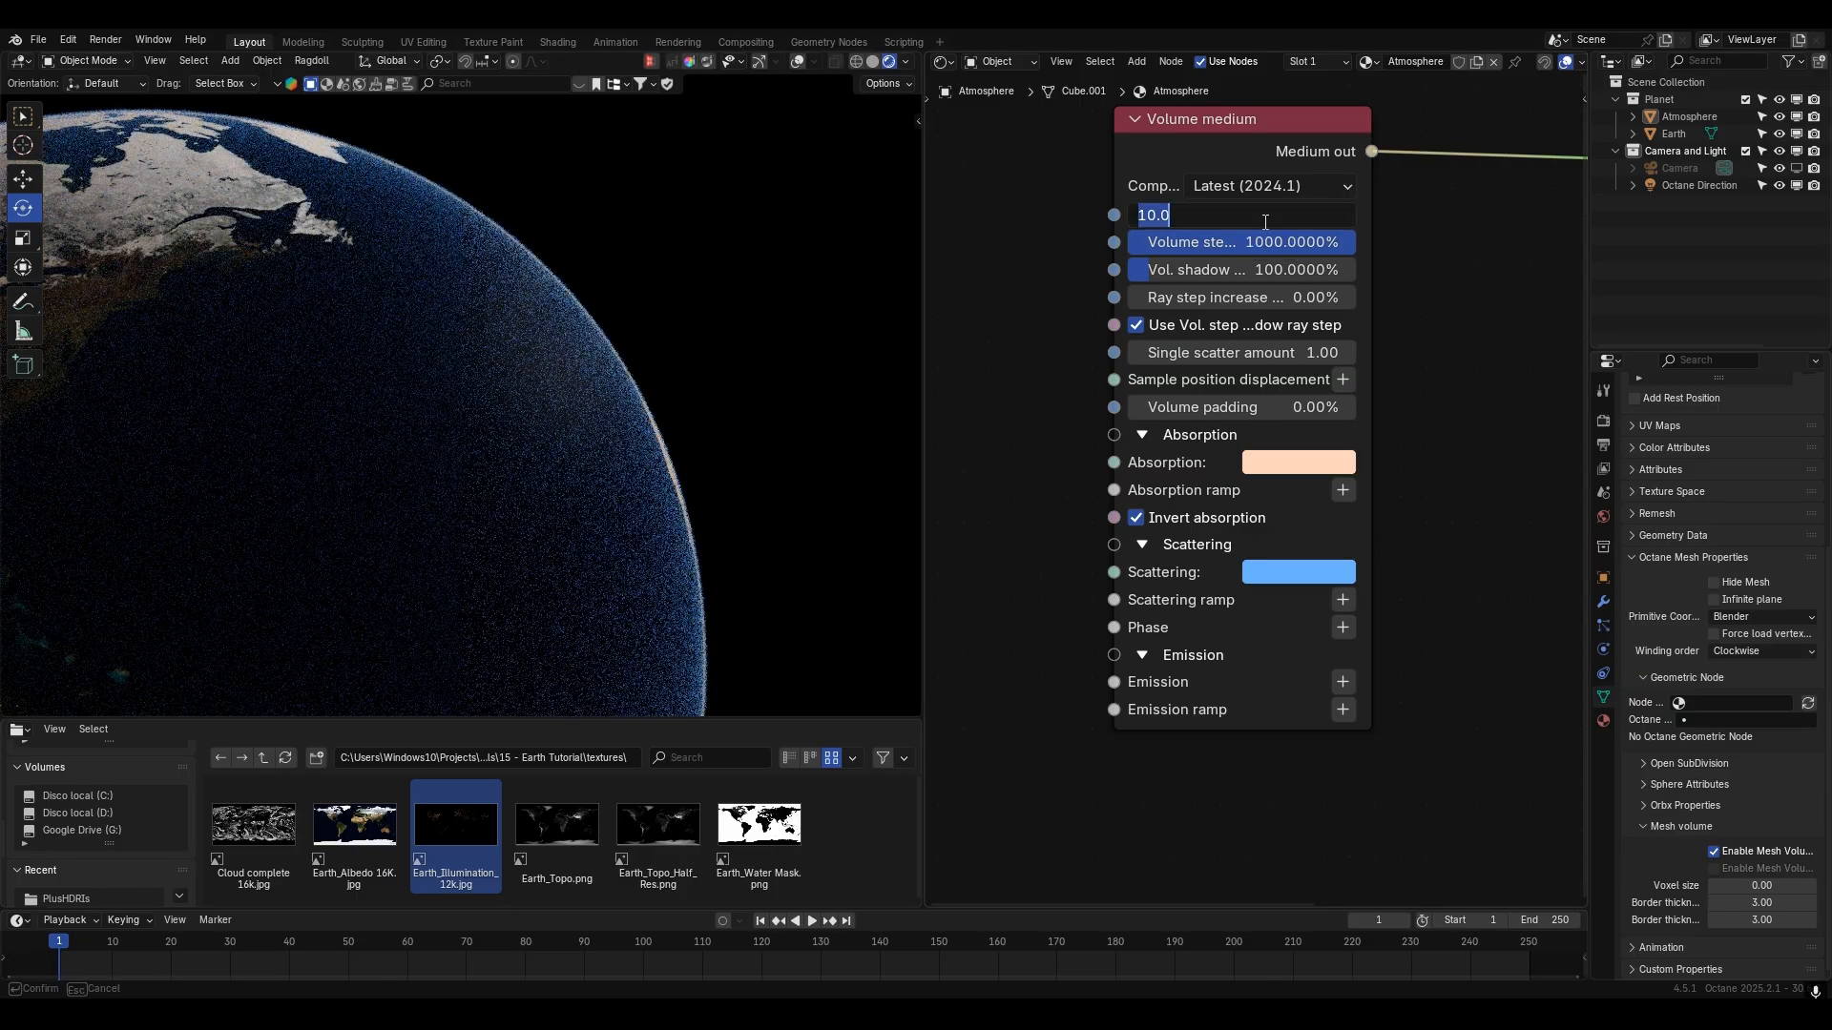
key(Return)
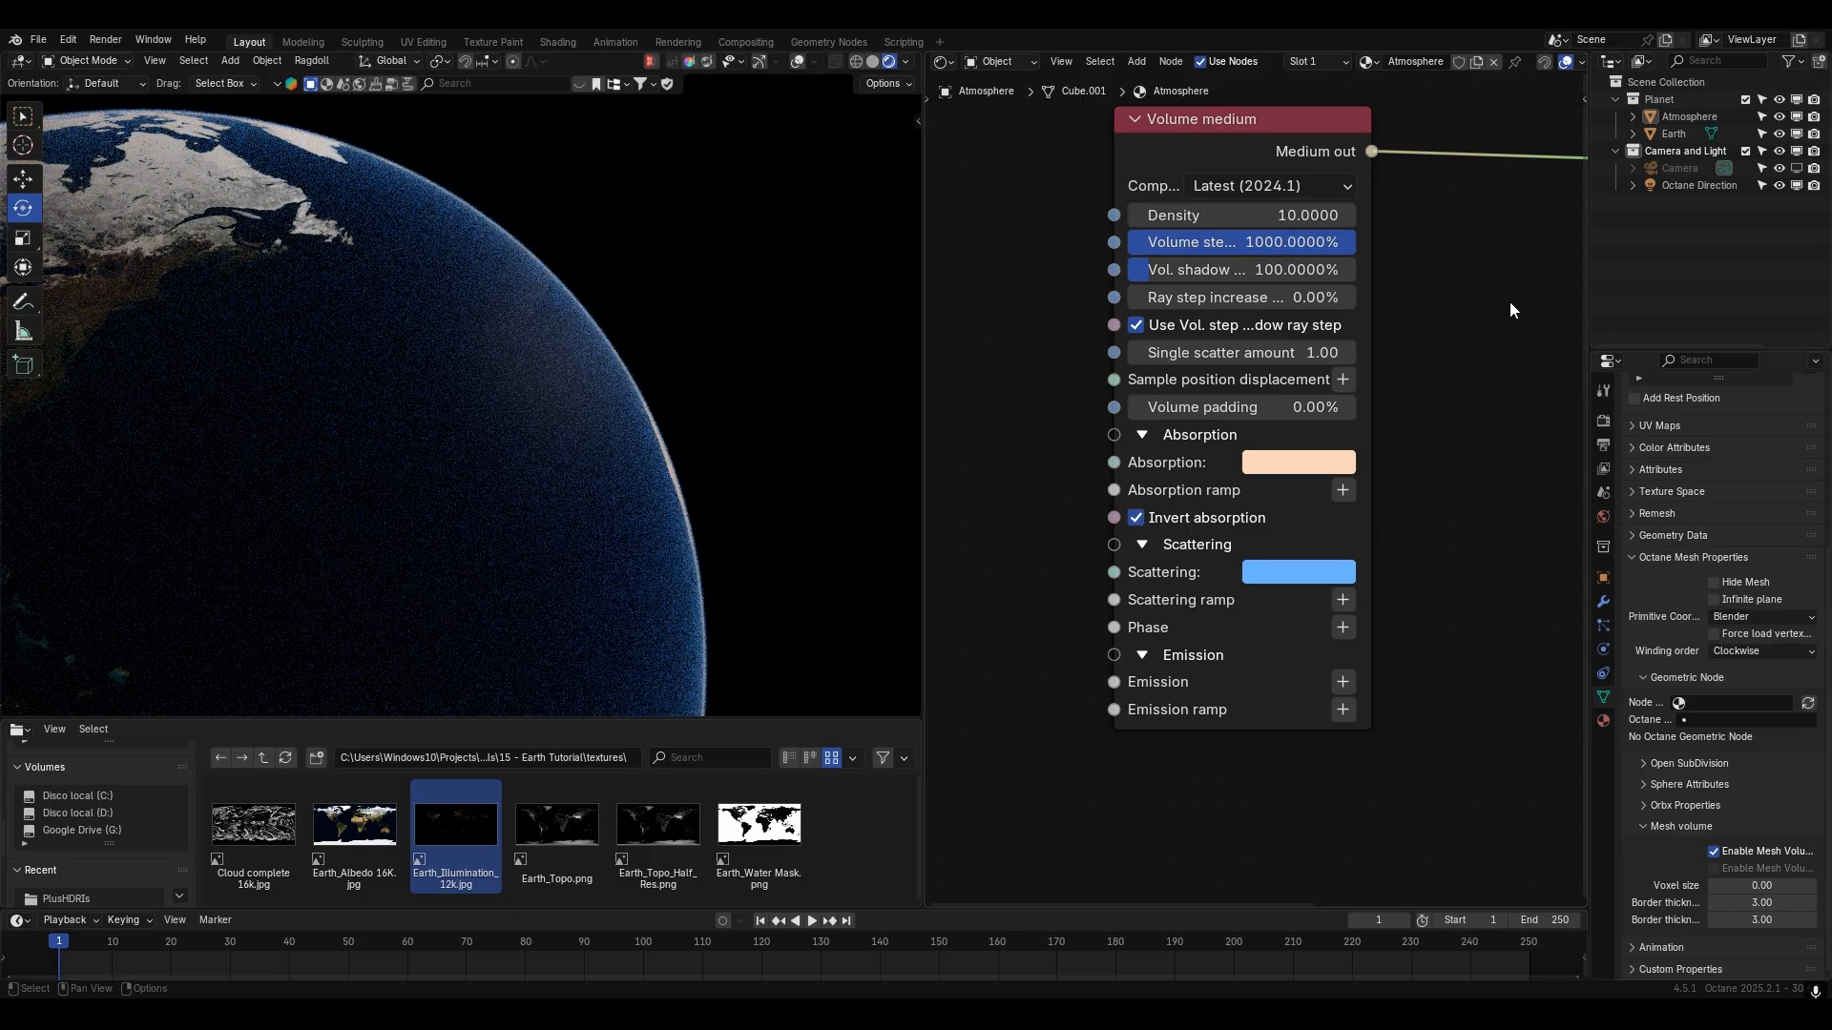
- Set the Atmosphere object's scale to 5.05 on the X, Y and Z axes
click(1668, 116)
click(1604, 579)
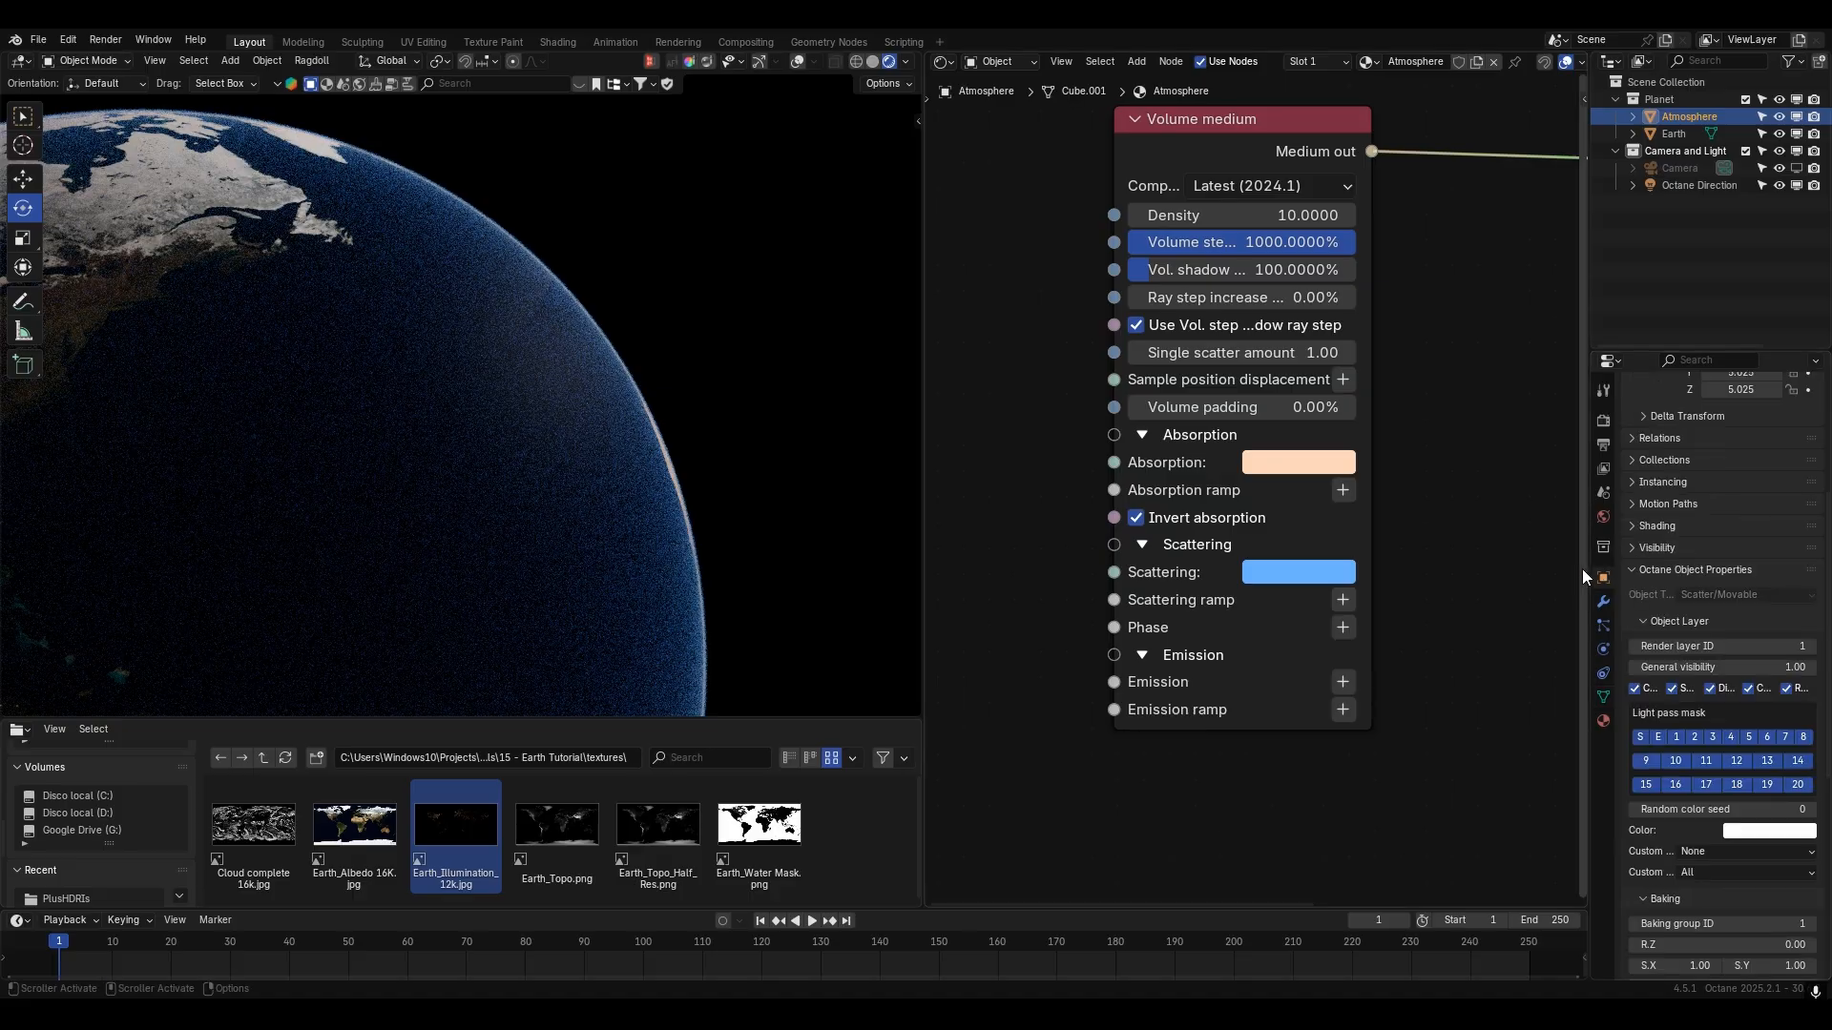
scroll(1635, 572, up, 4)
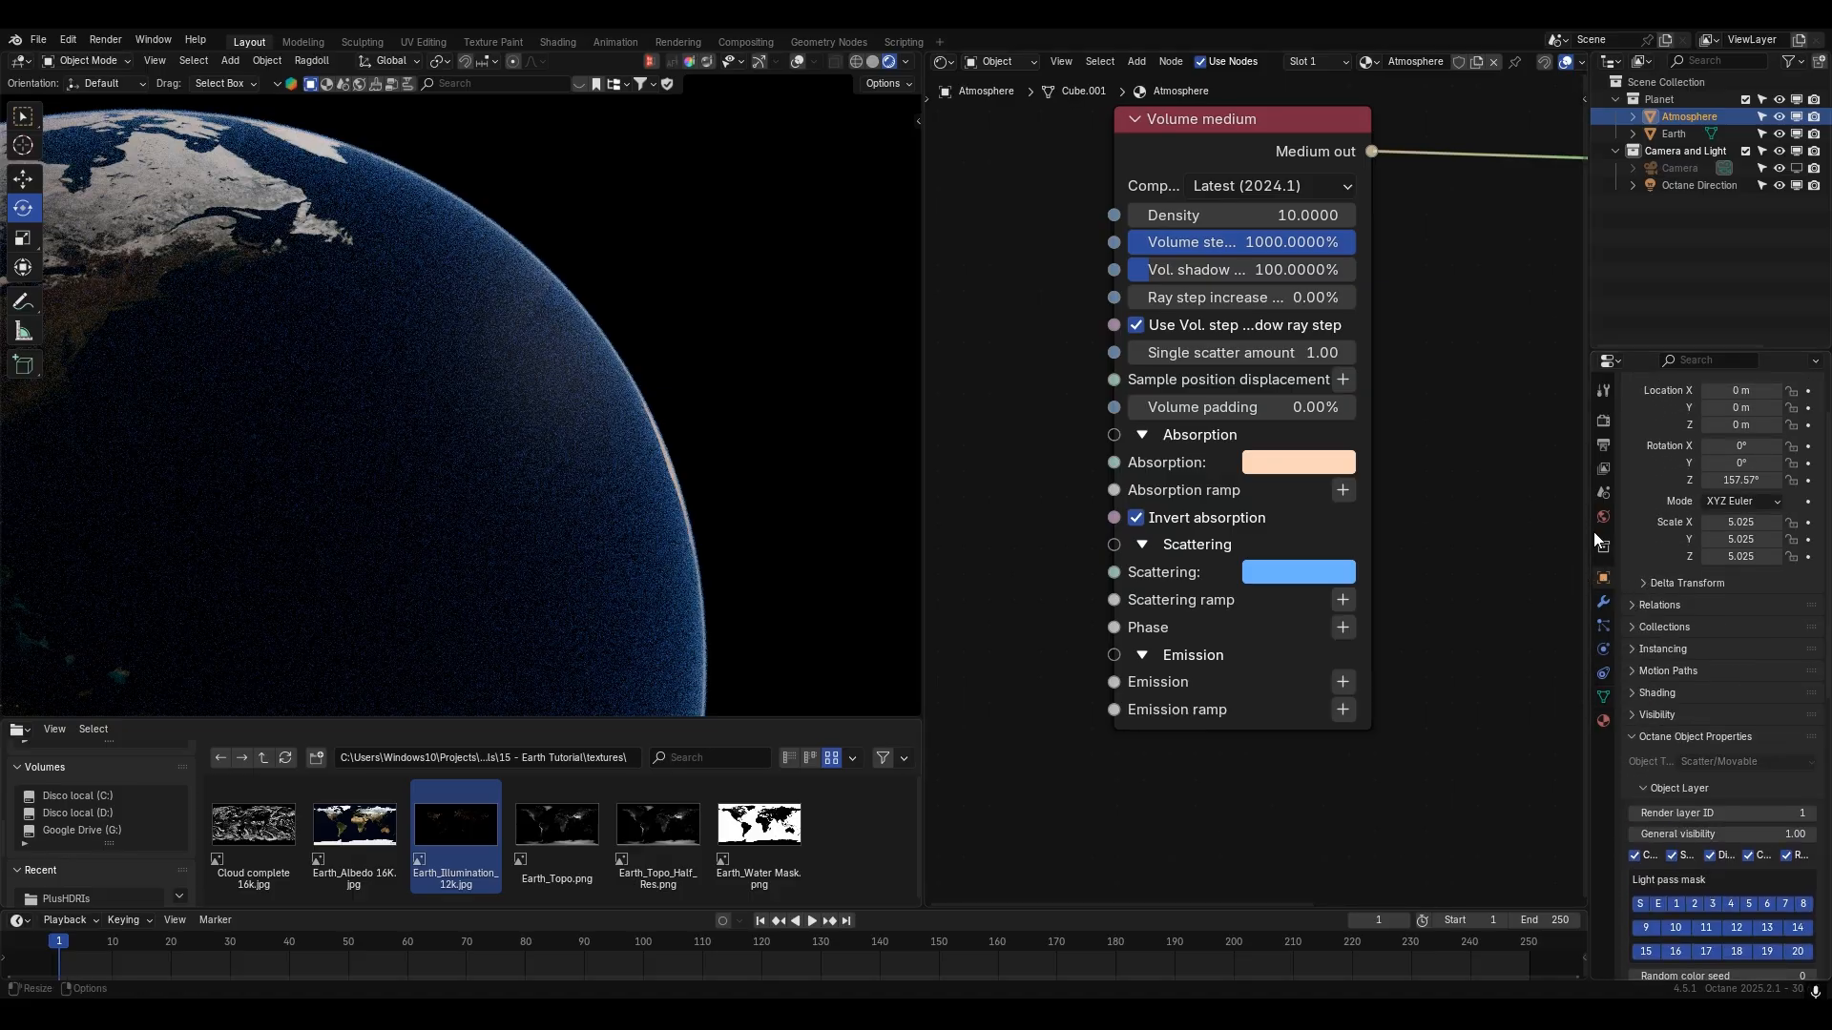
drag(1594, 531, 1421, 531)
double_click(1694, 523)
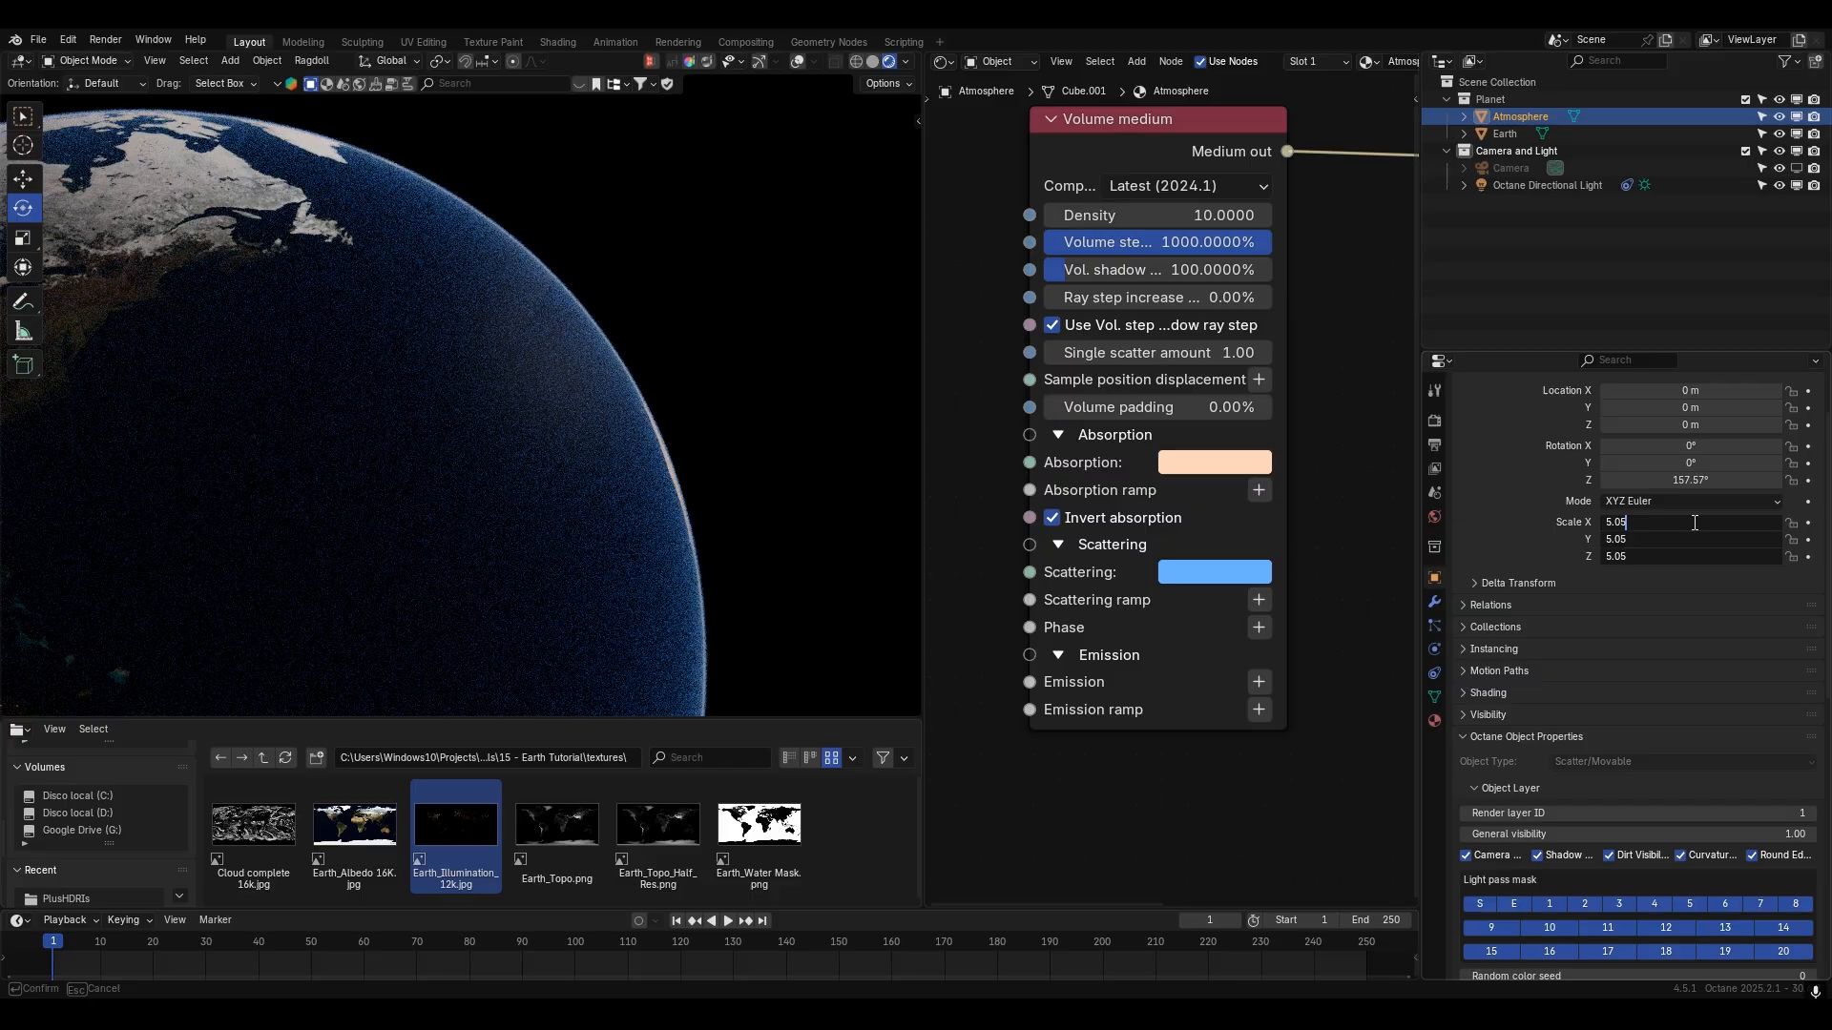
text(5.05)
key(Return)
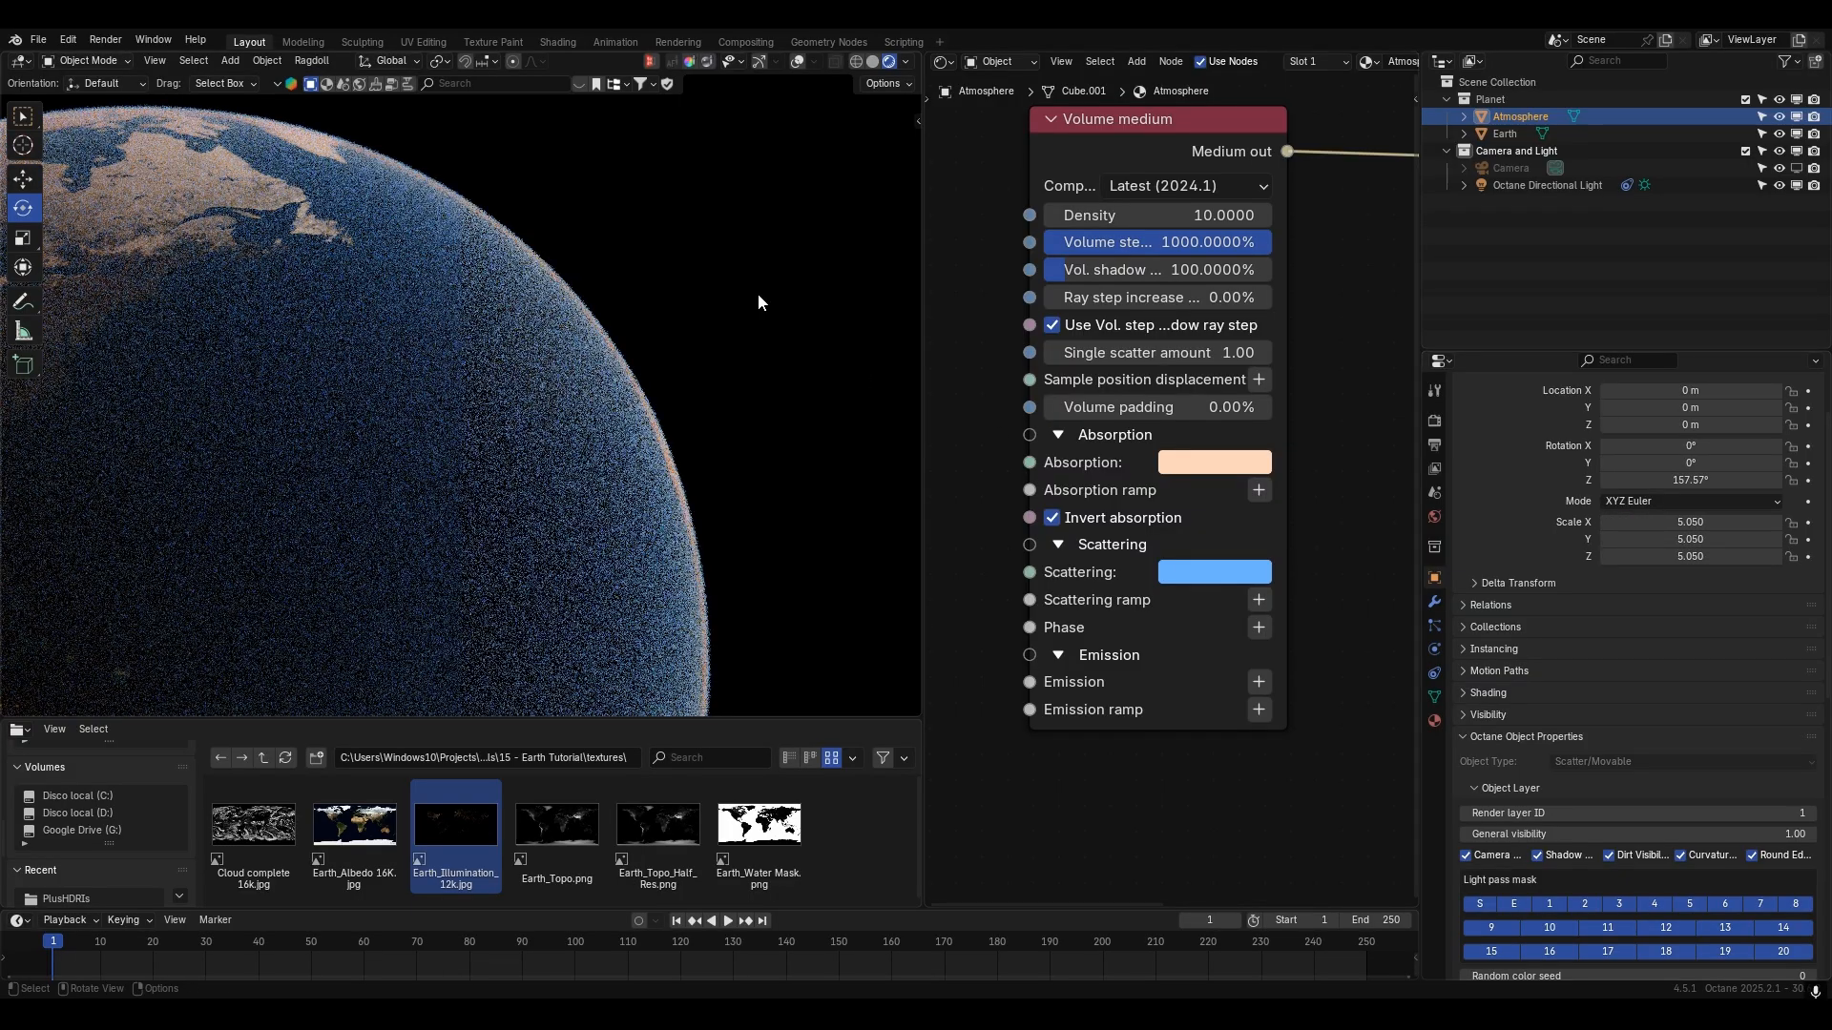
- Set the atmosphere's volume medium density to 5 and inspect the rendered planet from several angles
double_click(1191, 218)
text(5)
key(Return)
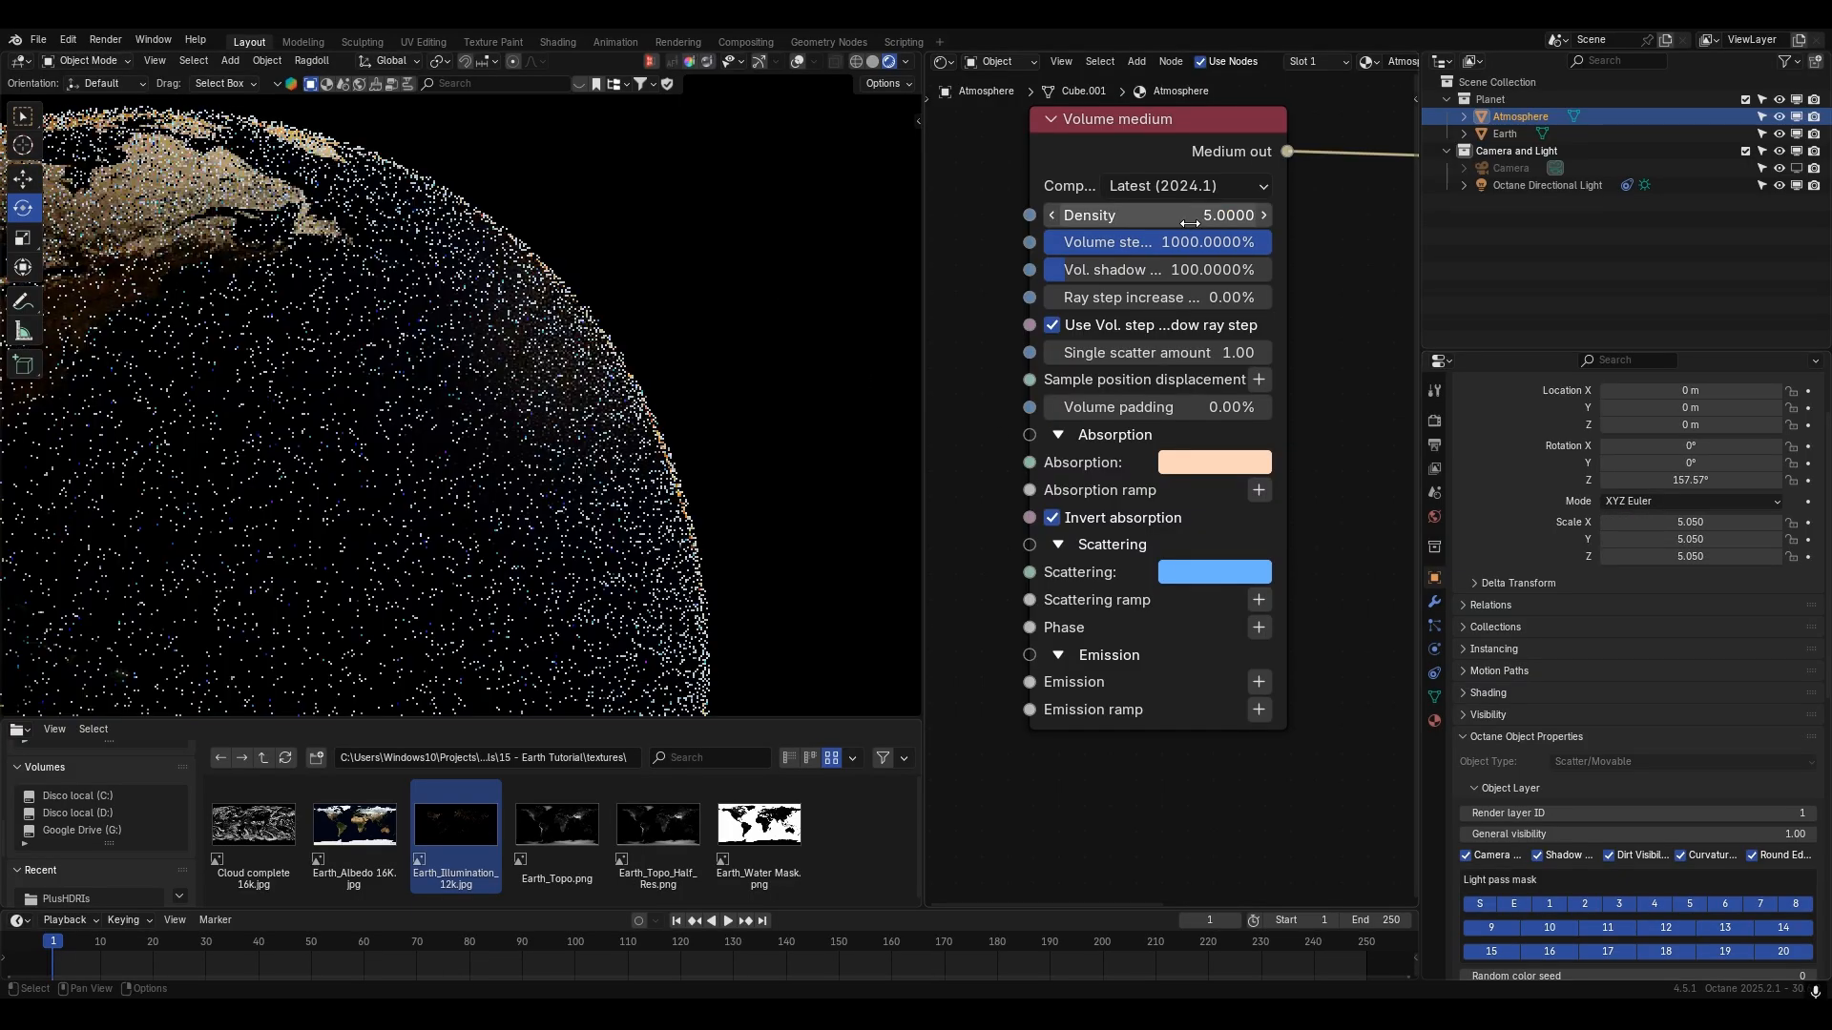
middle_drag(770, 317, 738, 341)
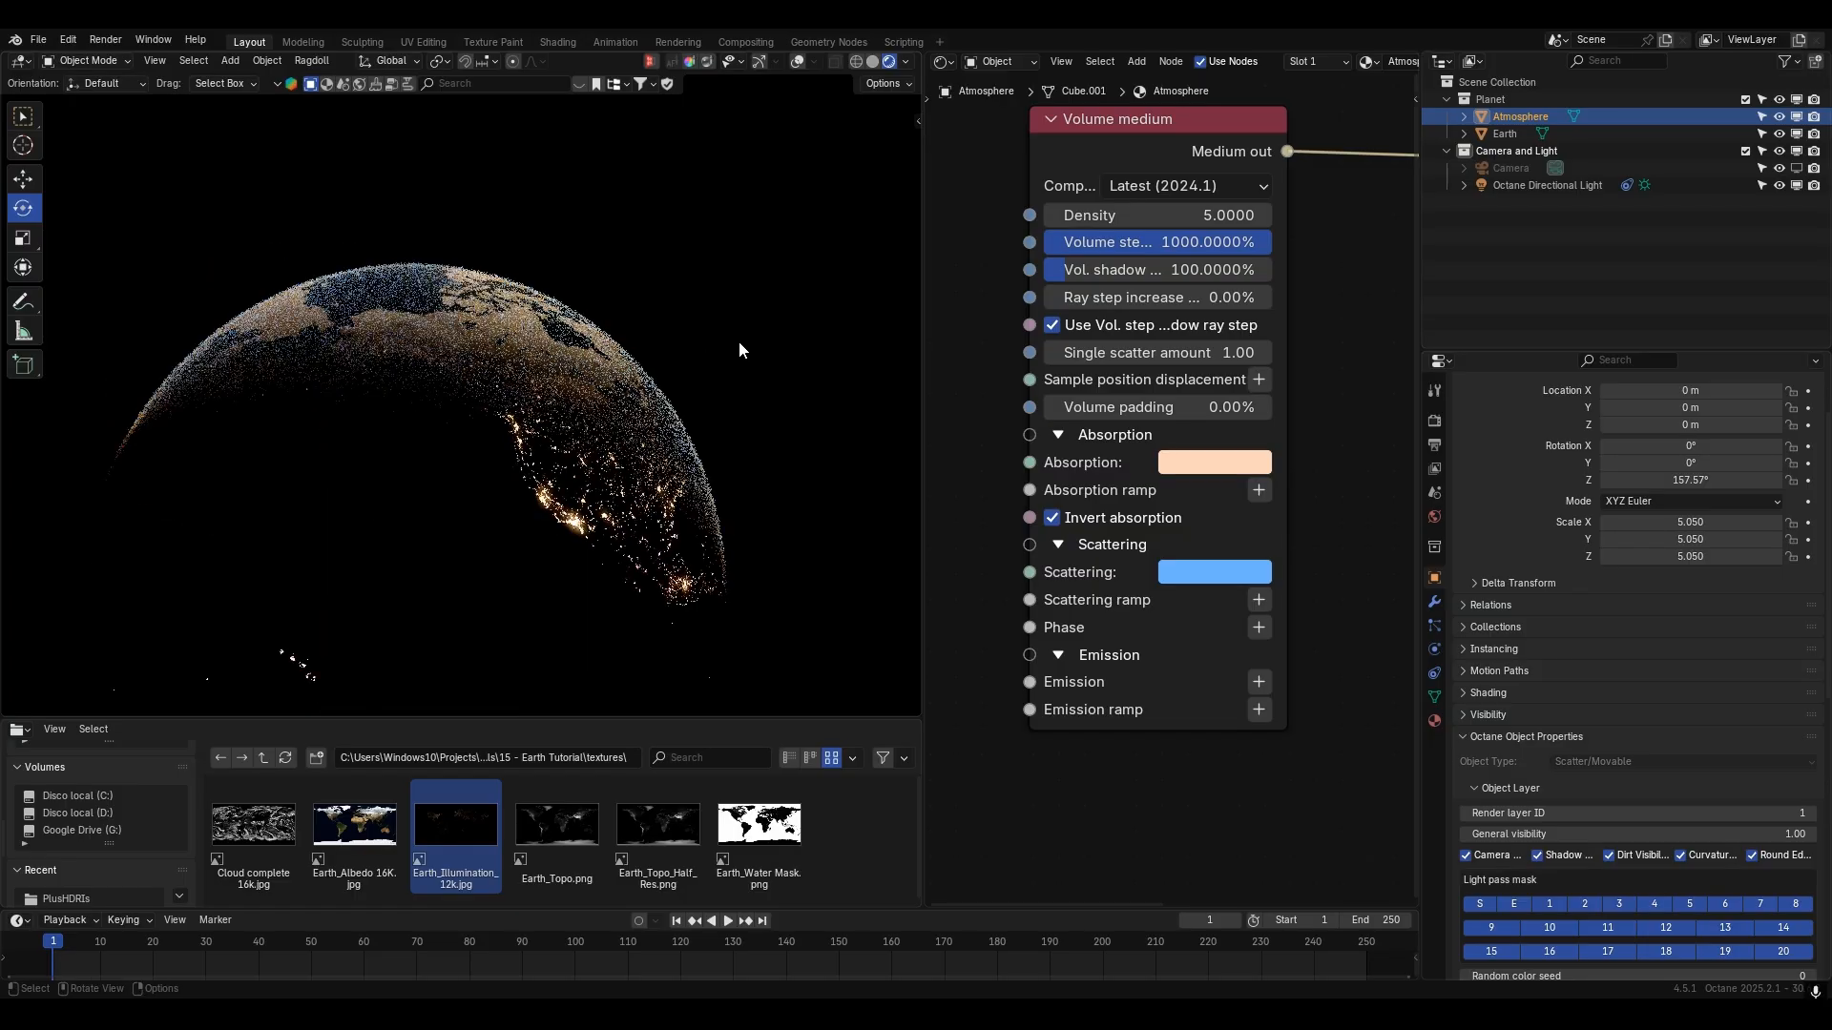
middle_drag(507, 381, 753, 357)
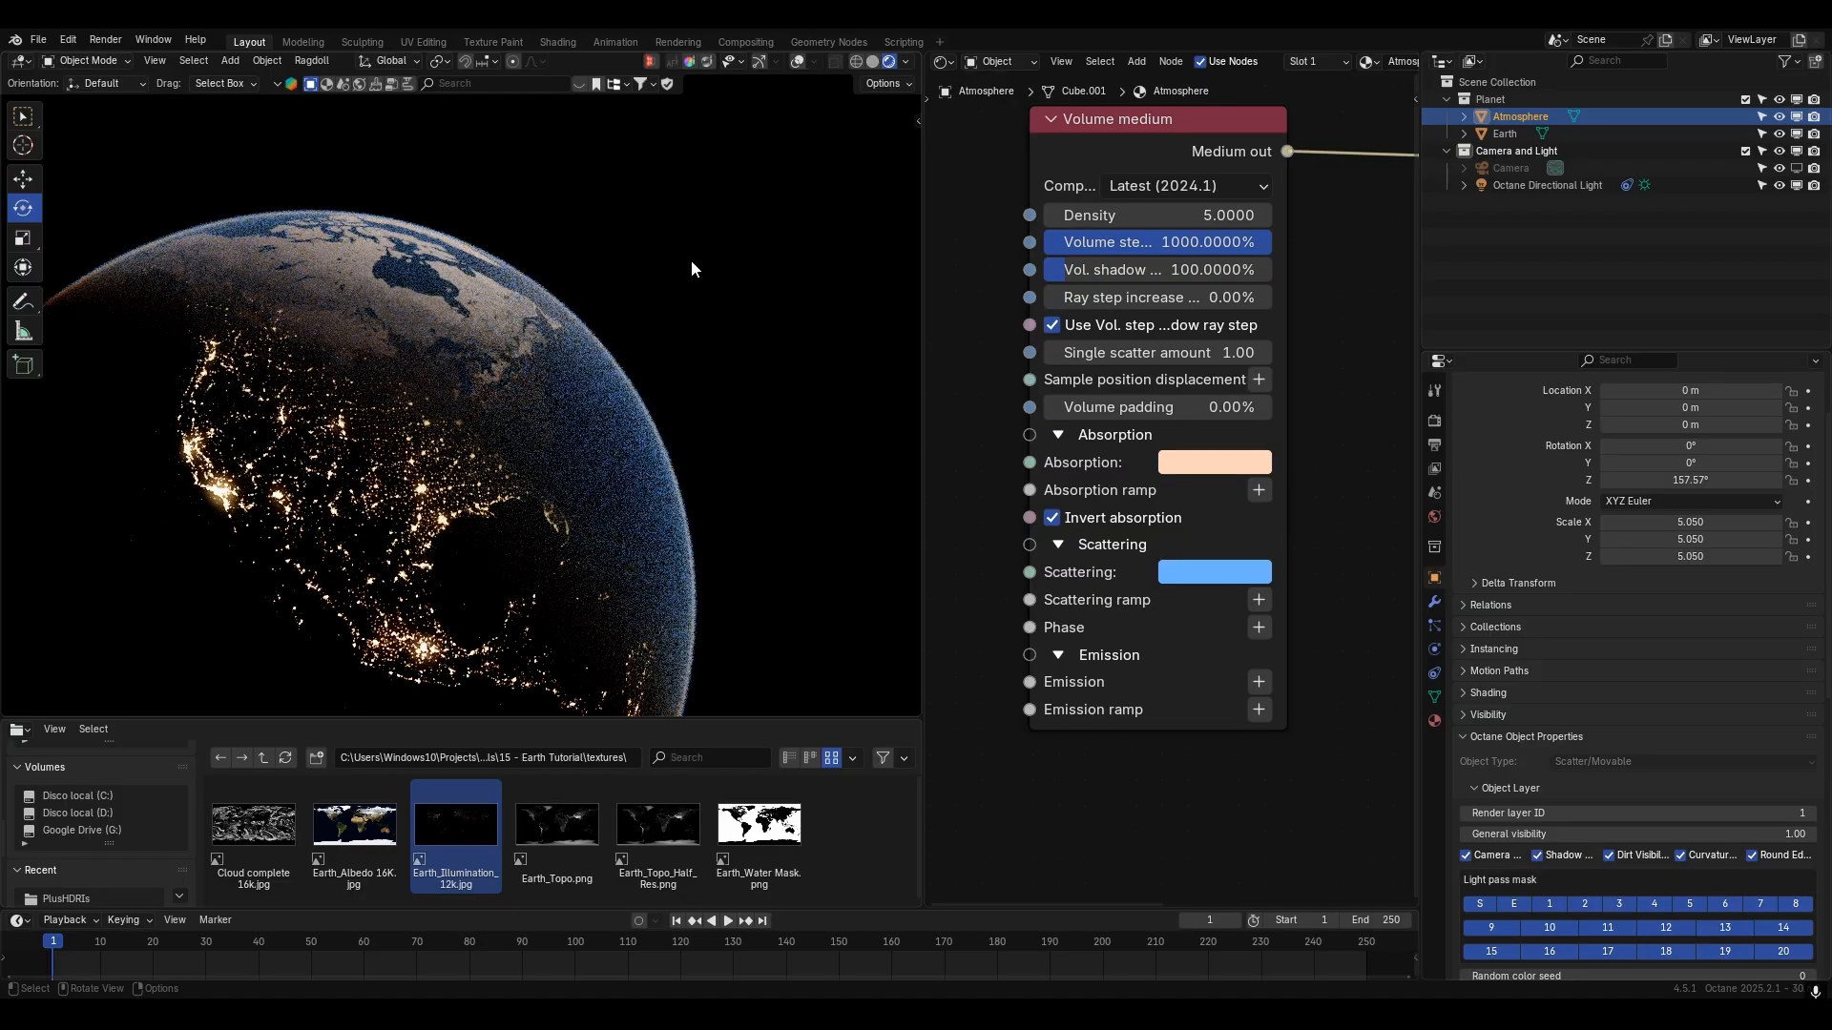
middle_drag(693, 258, 656, 277)
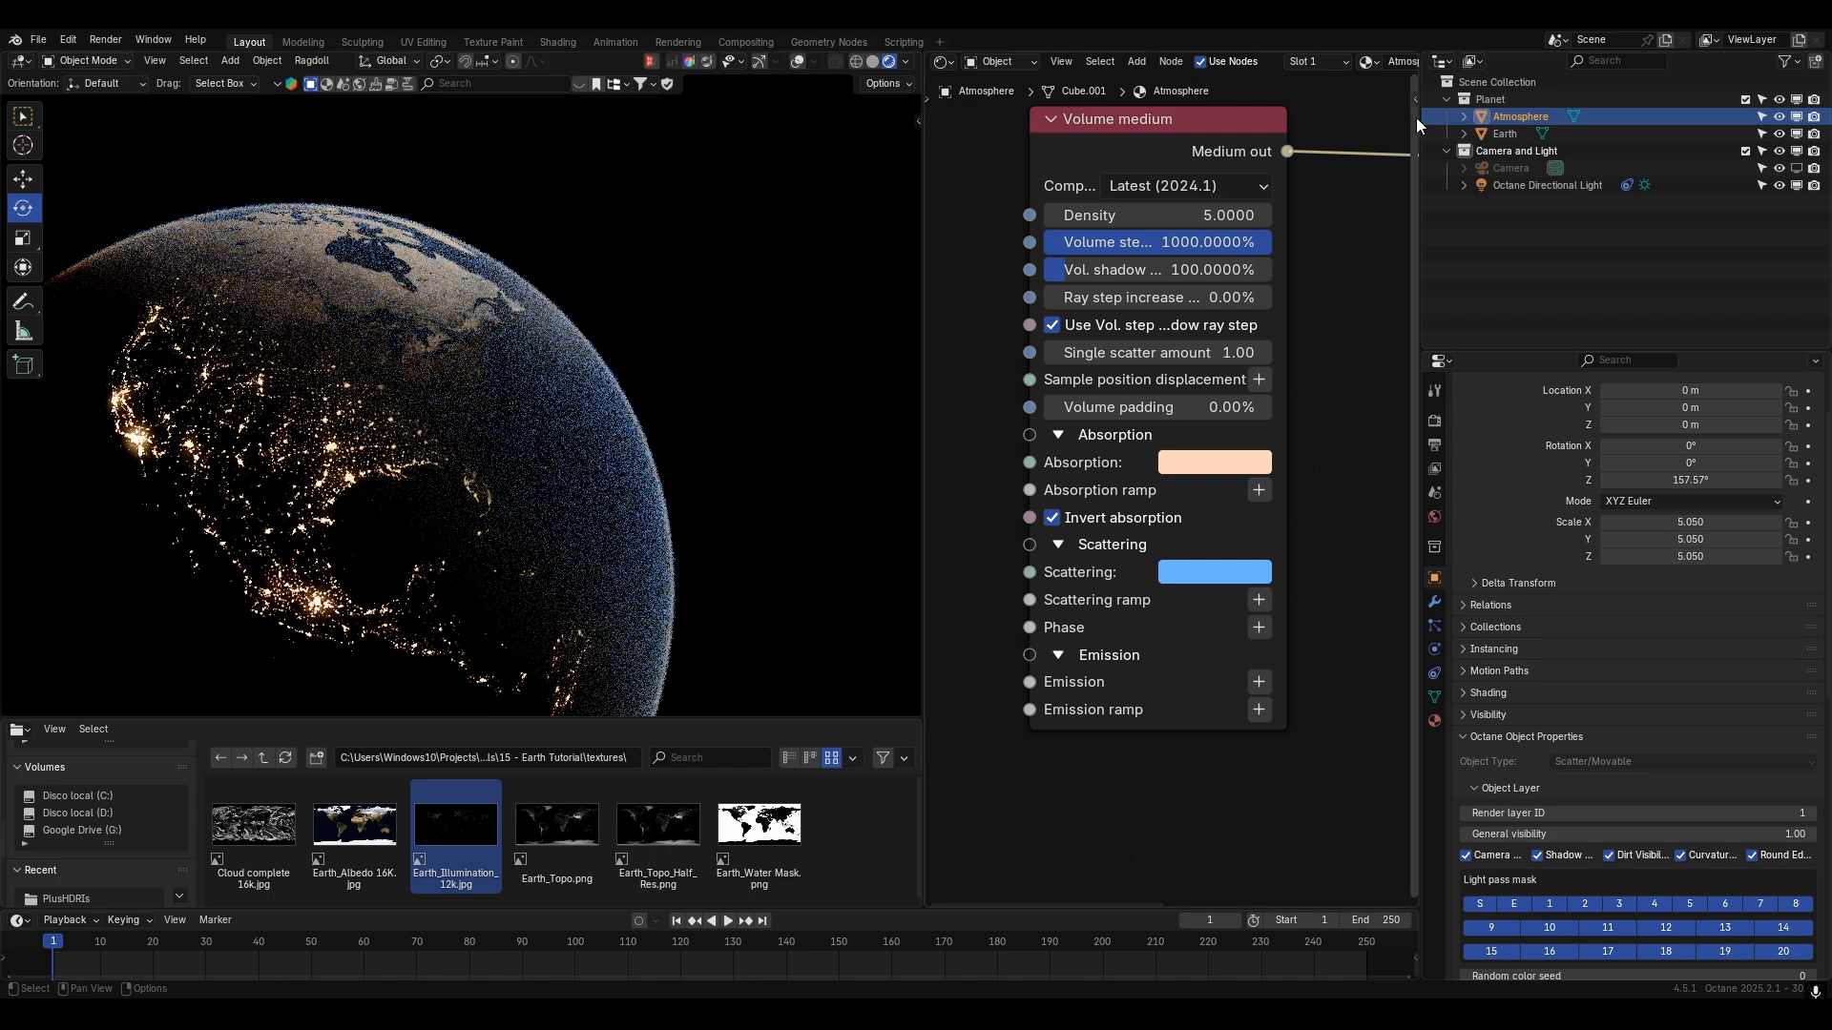
- Select the Earth object and set the power of its material's Texture emission node to 10
click(1507, 135)
scroll(1208, 502, down, 2)
middle_drag(1225, 708, 1172, 449)
middle_drag(1145, 813, 1141, 494)
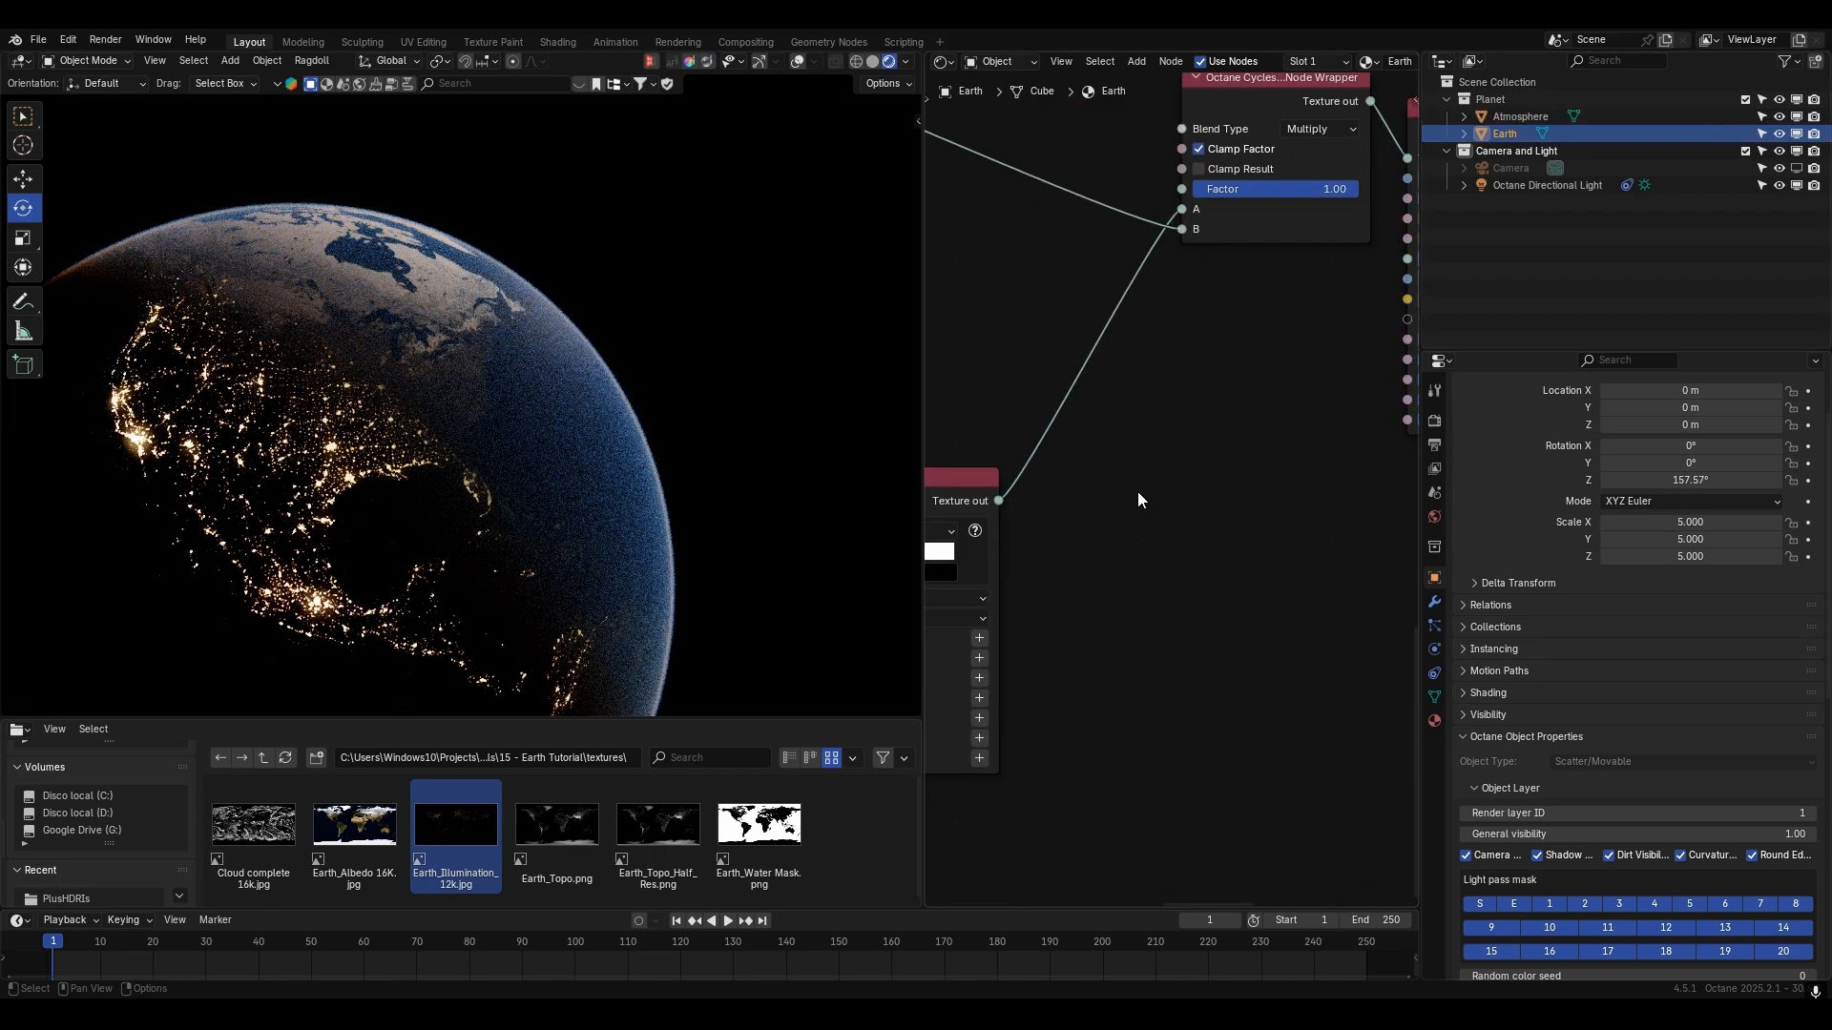
mouse_move(1114, 673)
middle_down()
mouse_move(1161, 284)
mouse_move(1164, 433)
mouse_move(1315, 429)
mouse_move(1373, 492)
middle_up()
scroll(1163, 272, down, 8)
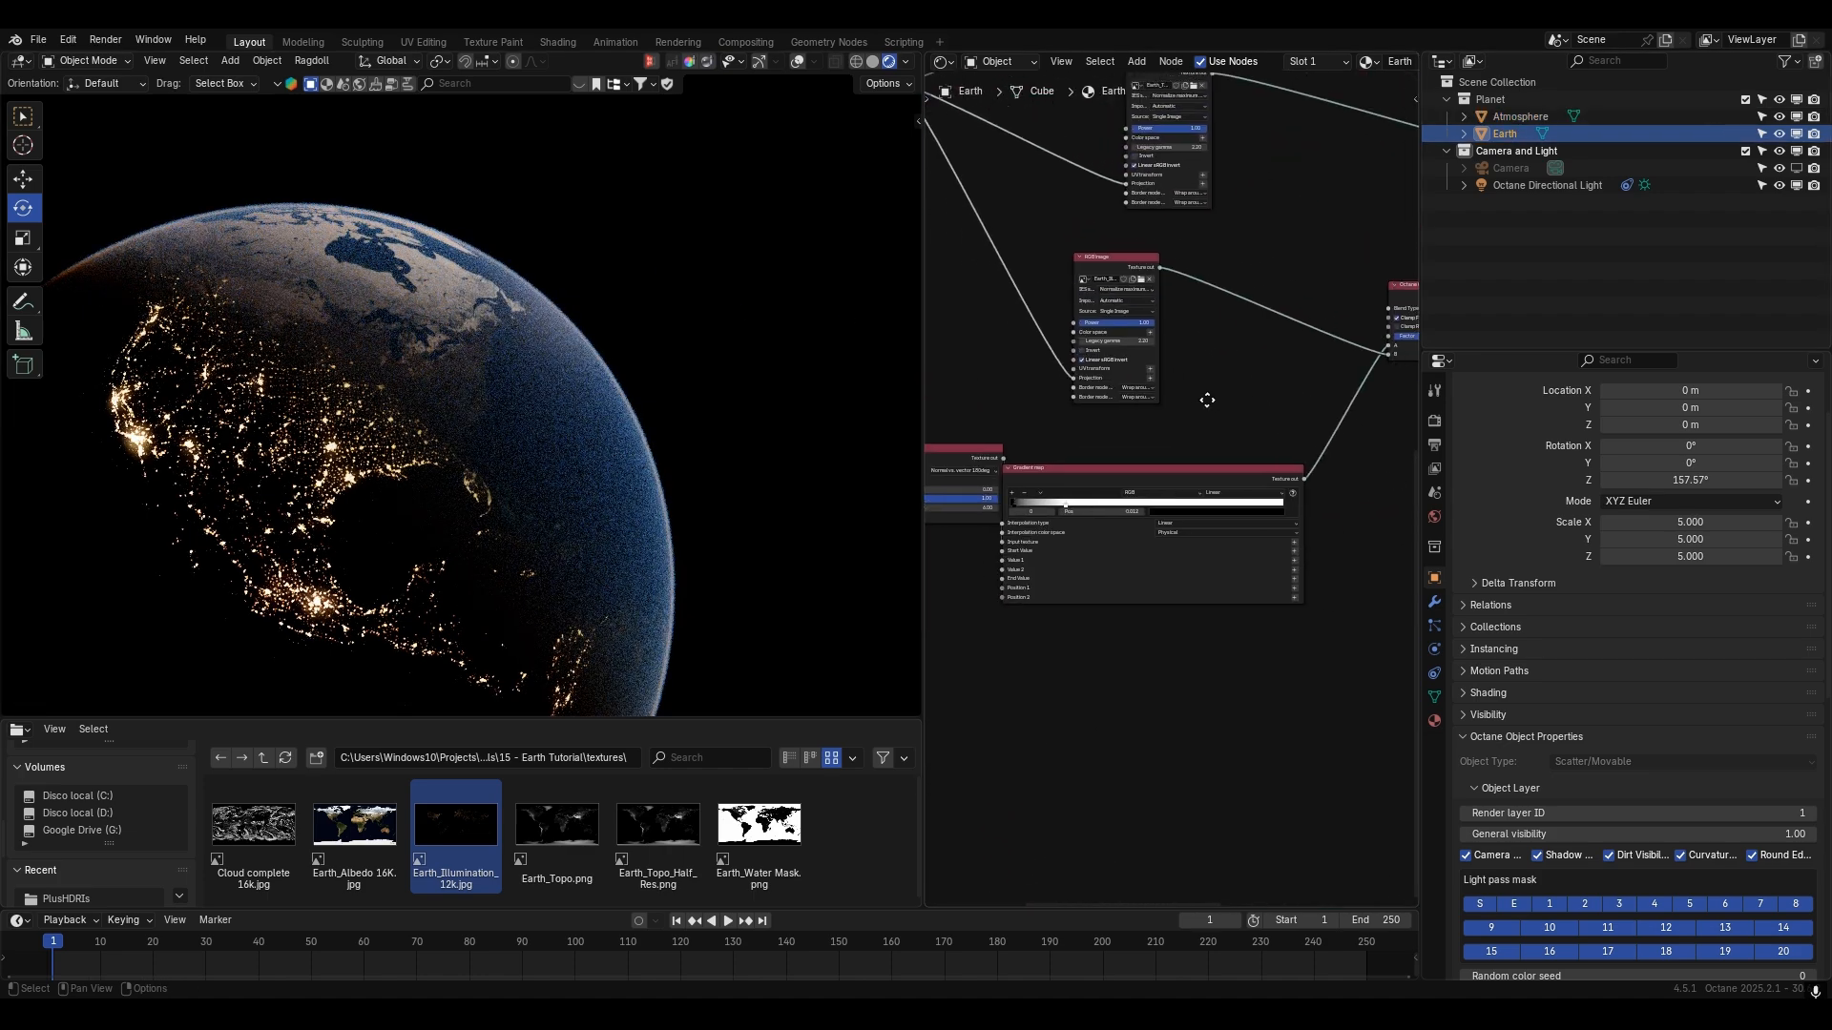
middle_drag(1206, 400, 1356, 411)
drag(1081, 456, 1069, 460)
click(1417, 297)
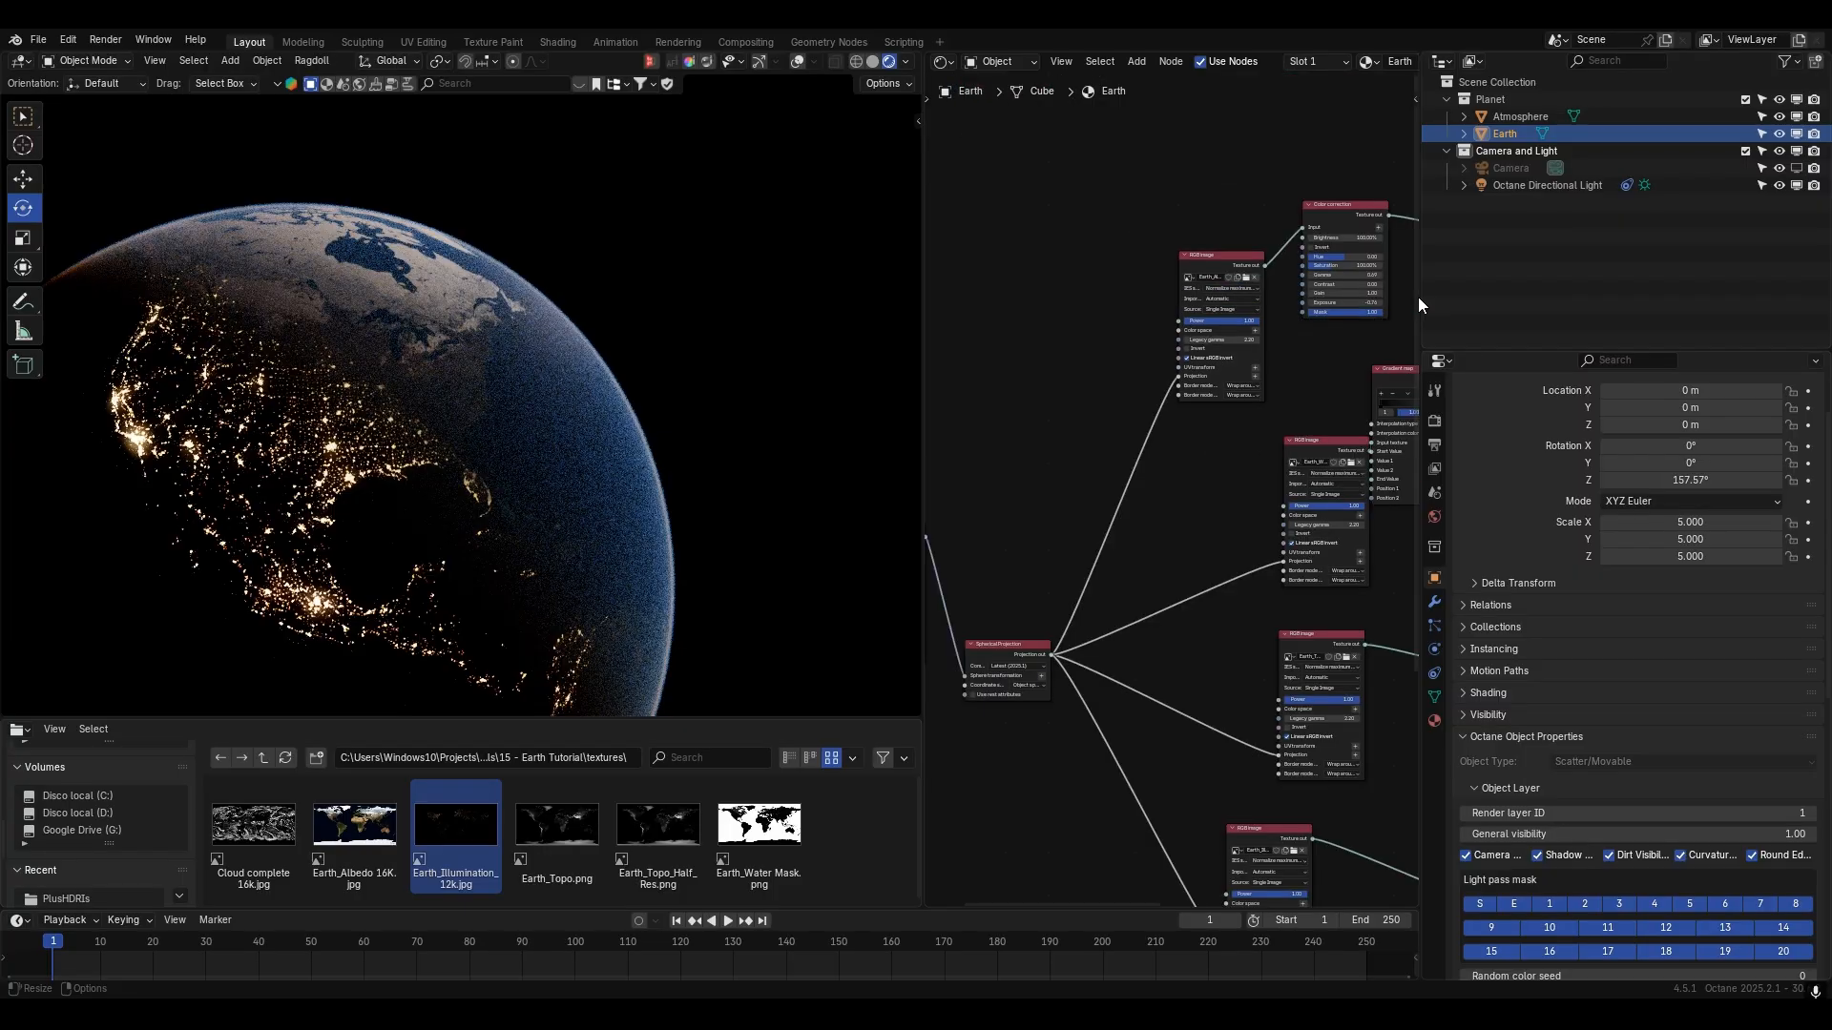
drag(1420, 297, 1571, 299)
middle_drag(1428, 417, 1072, 289)
middle_drag(1276, 573, 1216, 417)
scroll(1217, 417, up, 3)
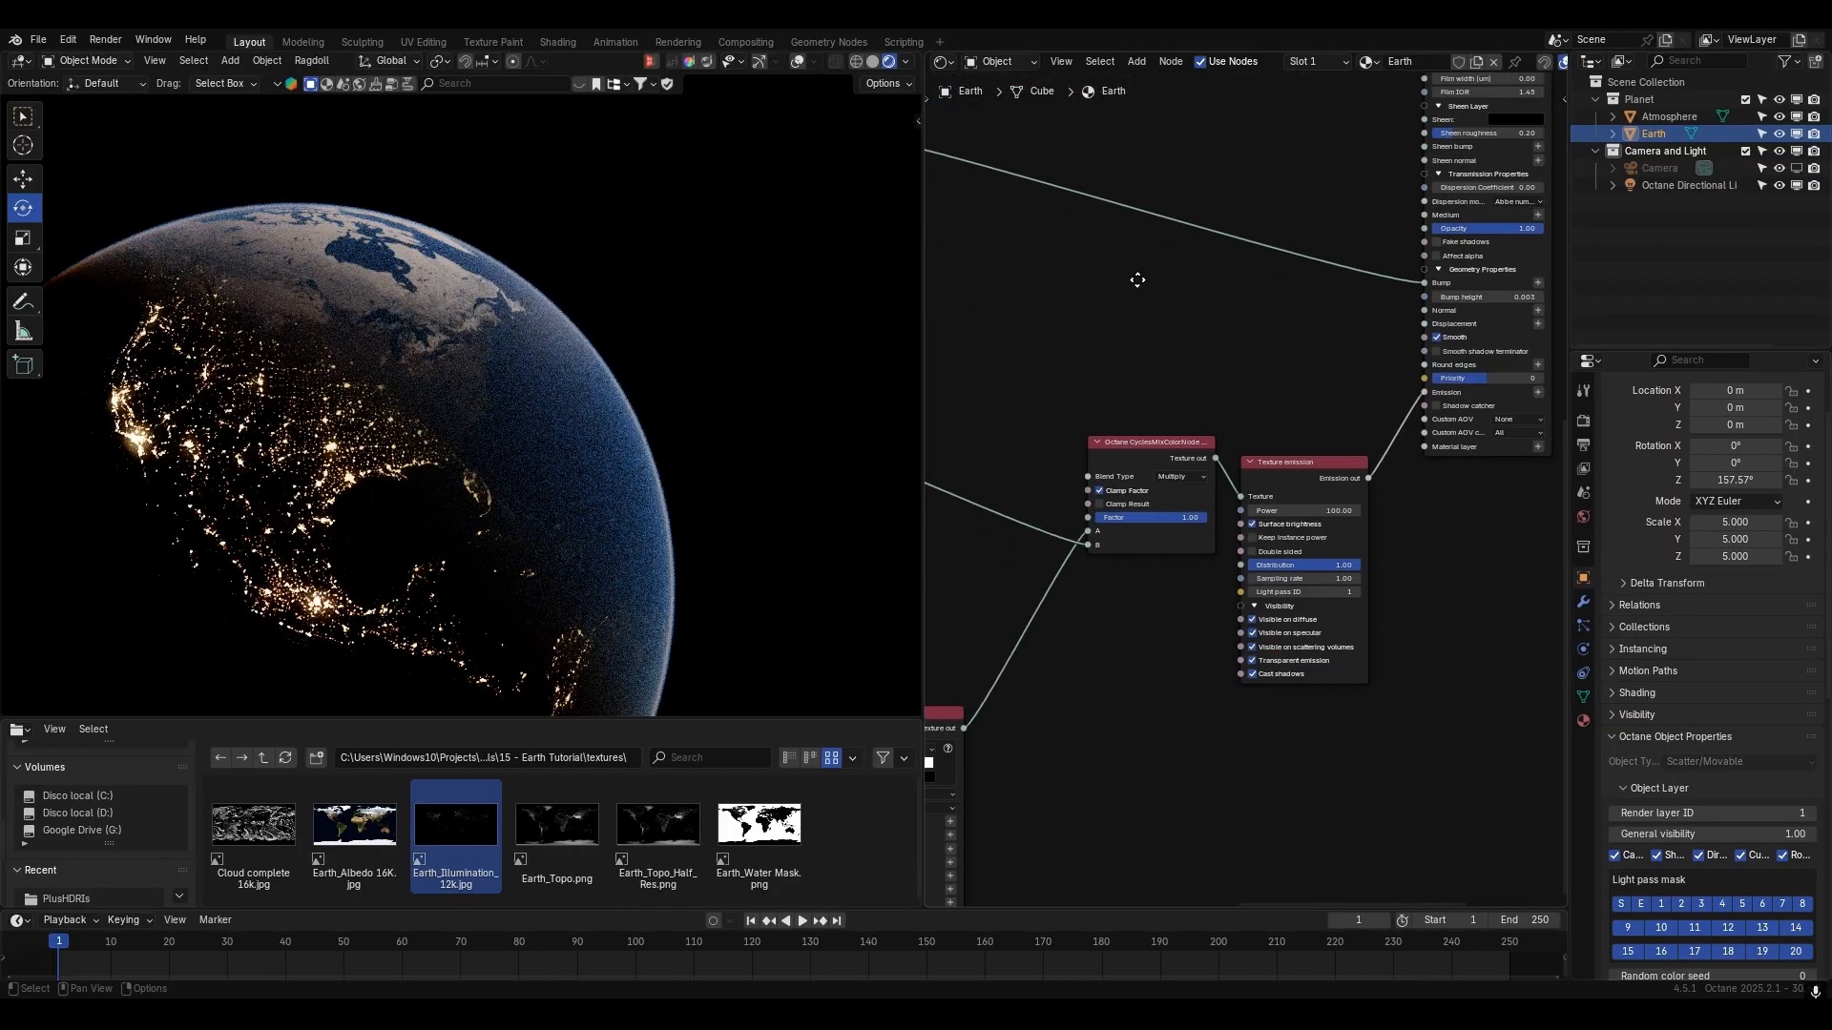
click(1332, 516)
text(10)
key(Return)
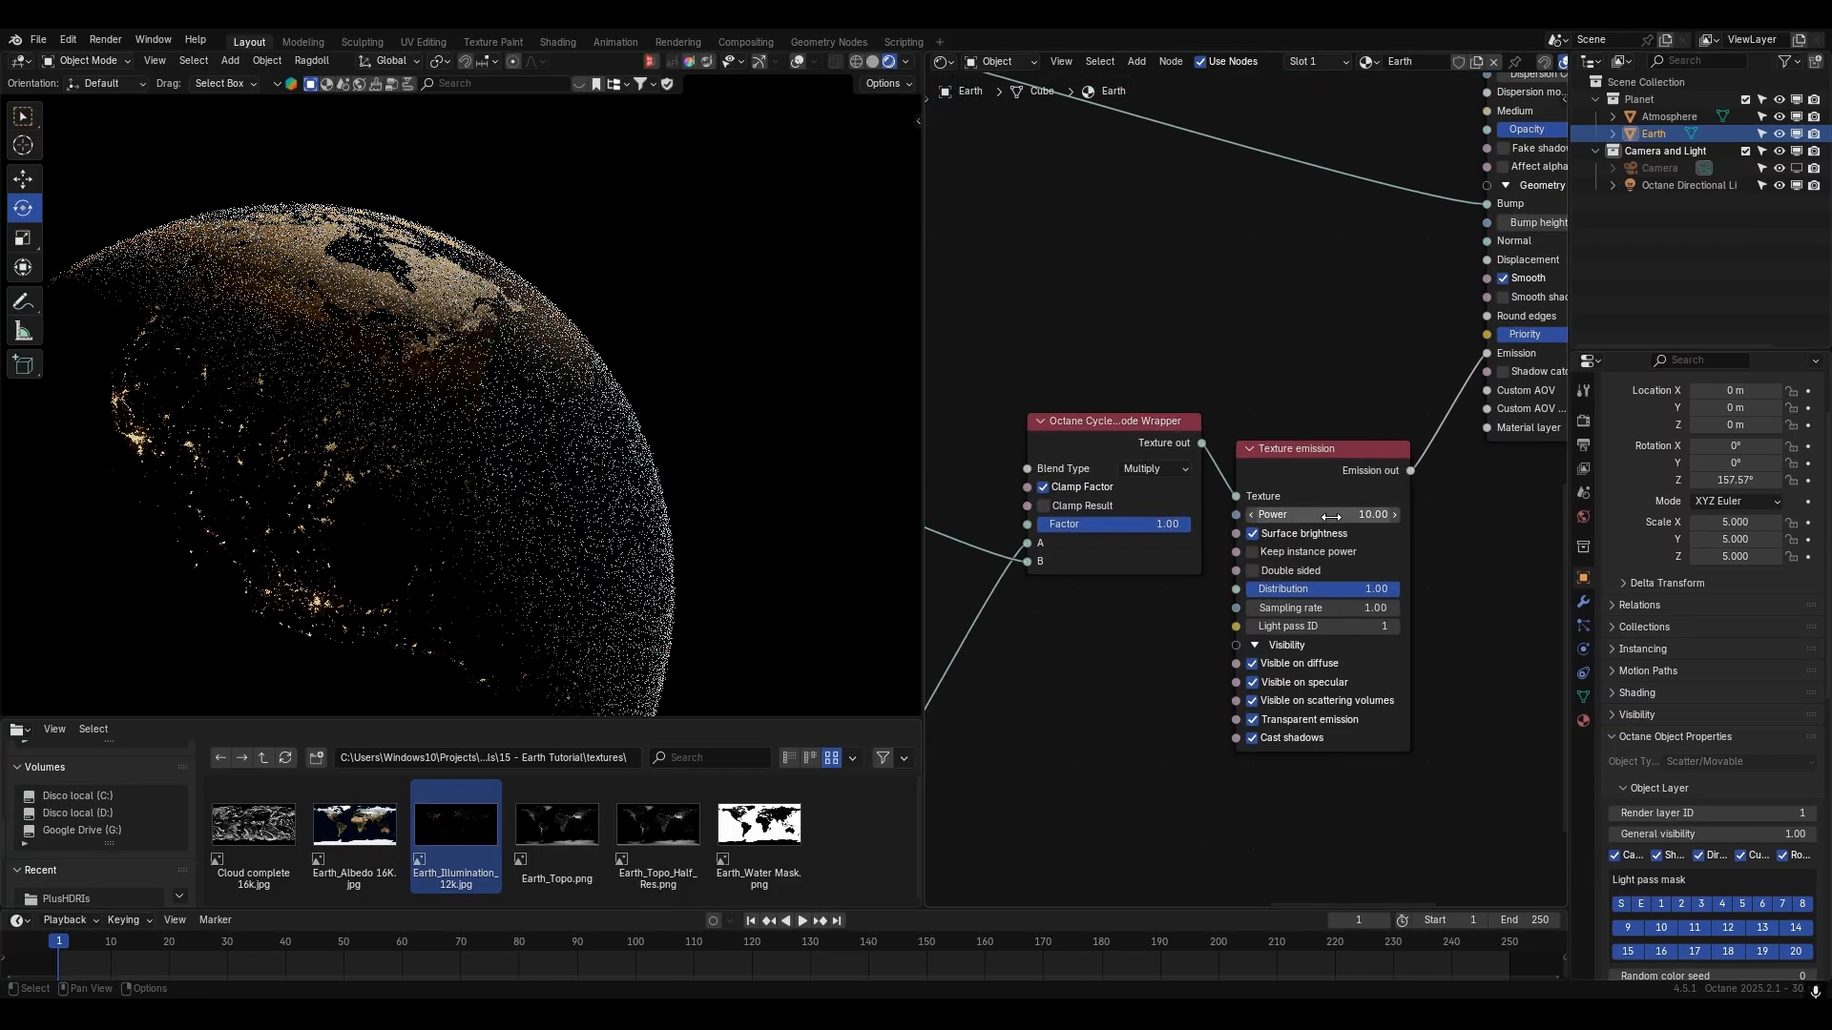
- Disable Surface brightness on the Texture emission node, set its power to 100 and inspect the city lights
click(1287, 539)
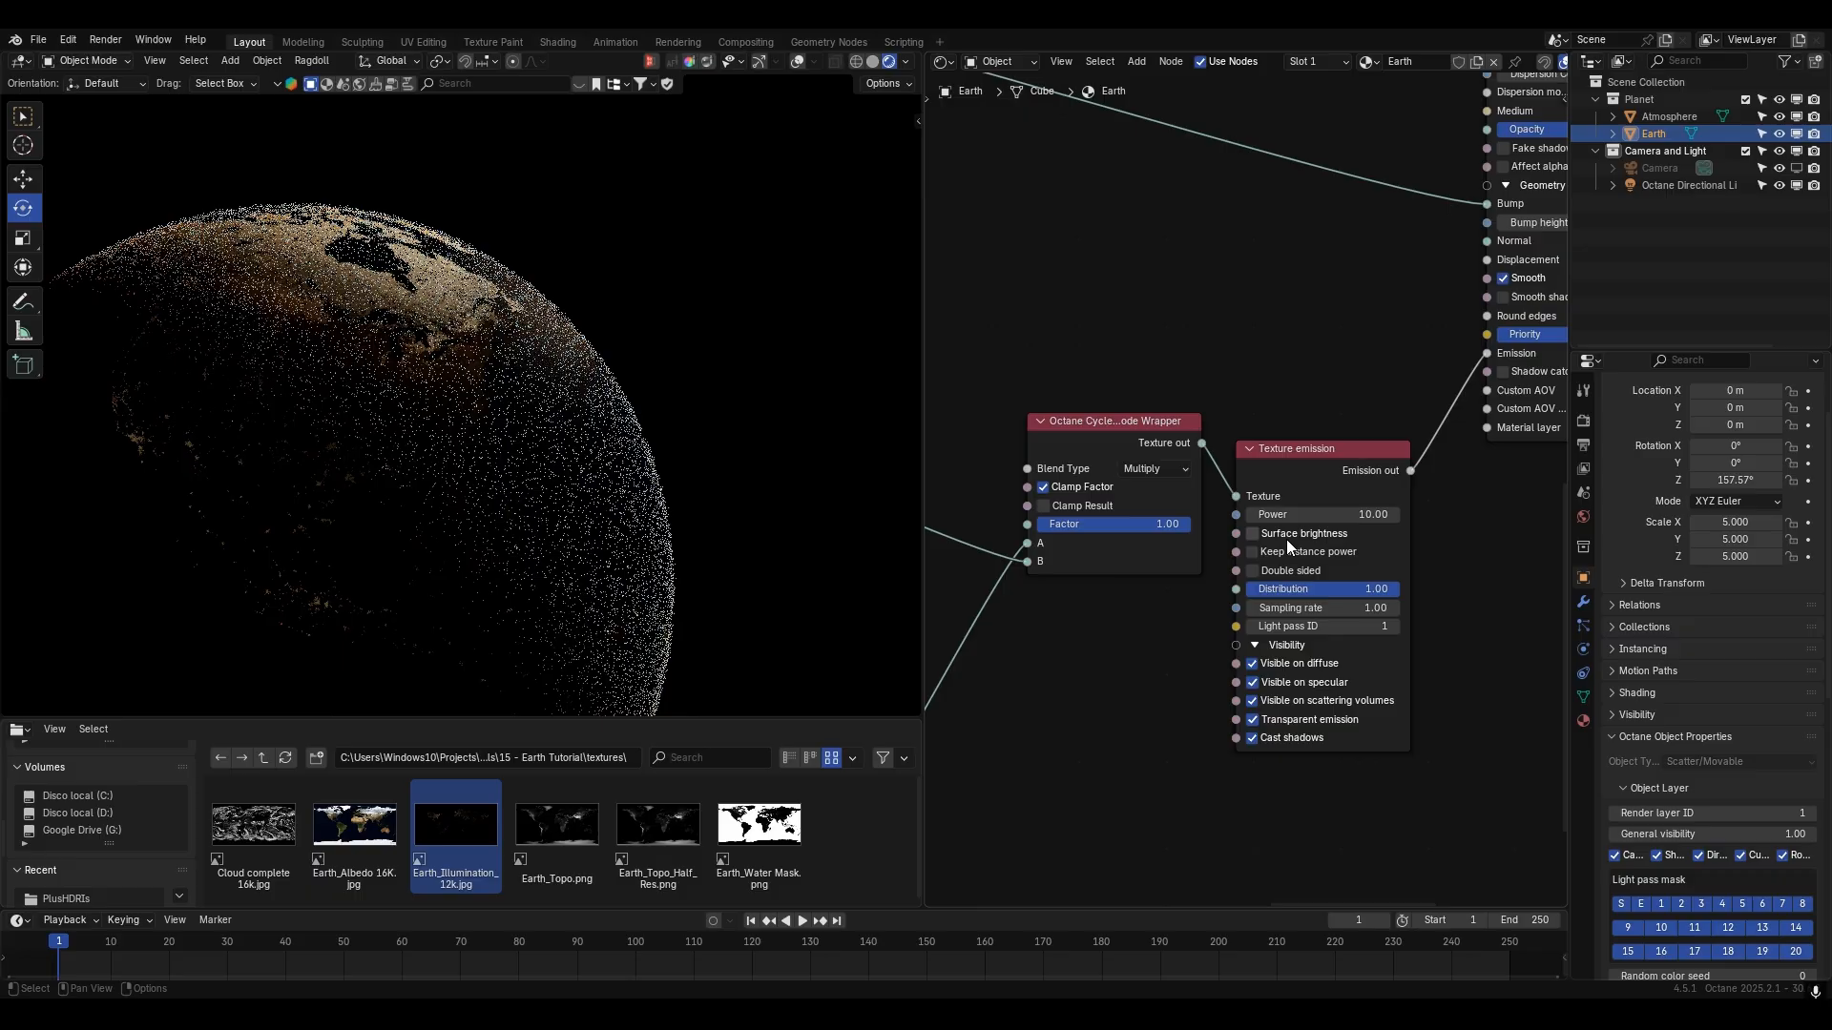
click(1363, 515)
text(100)
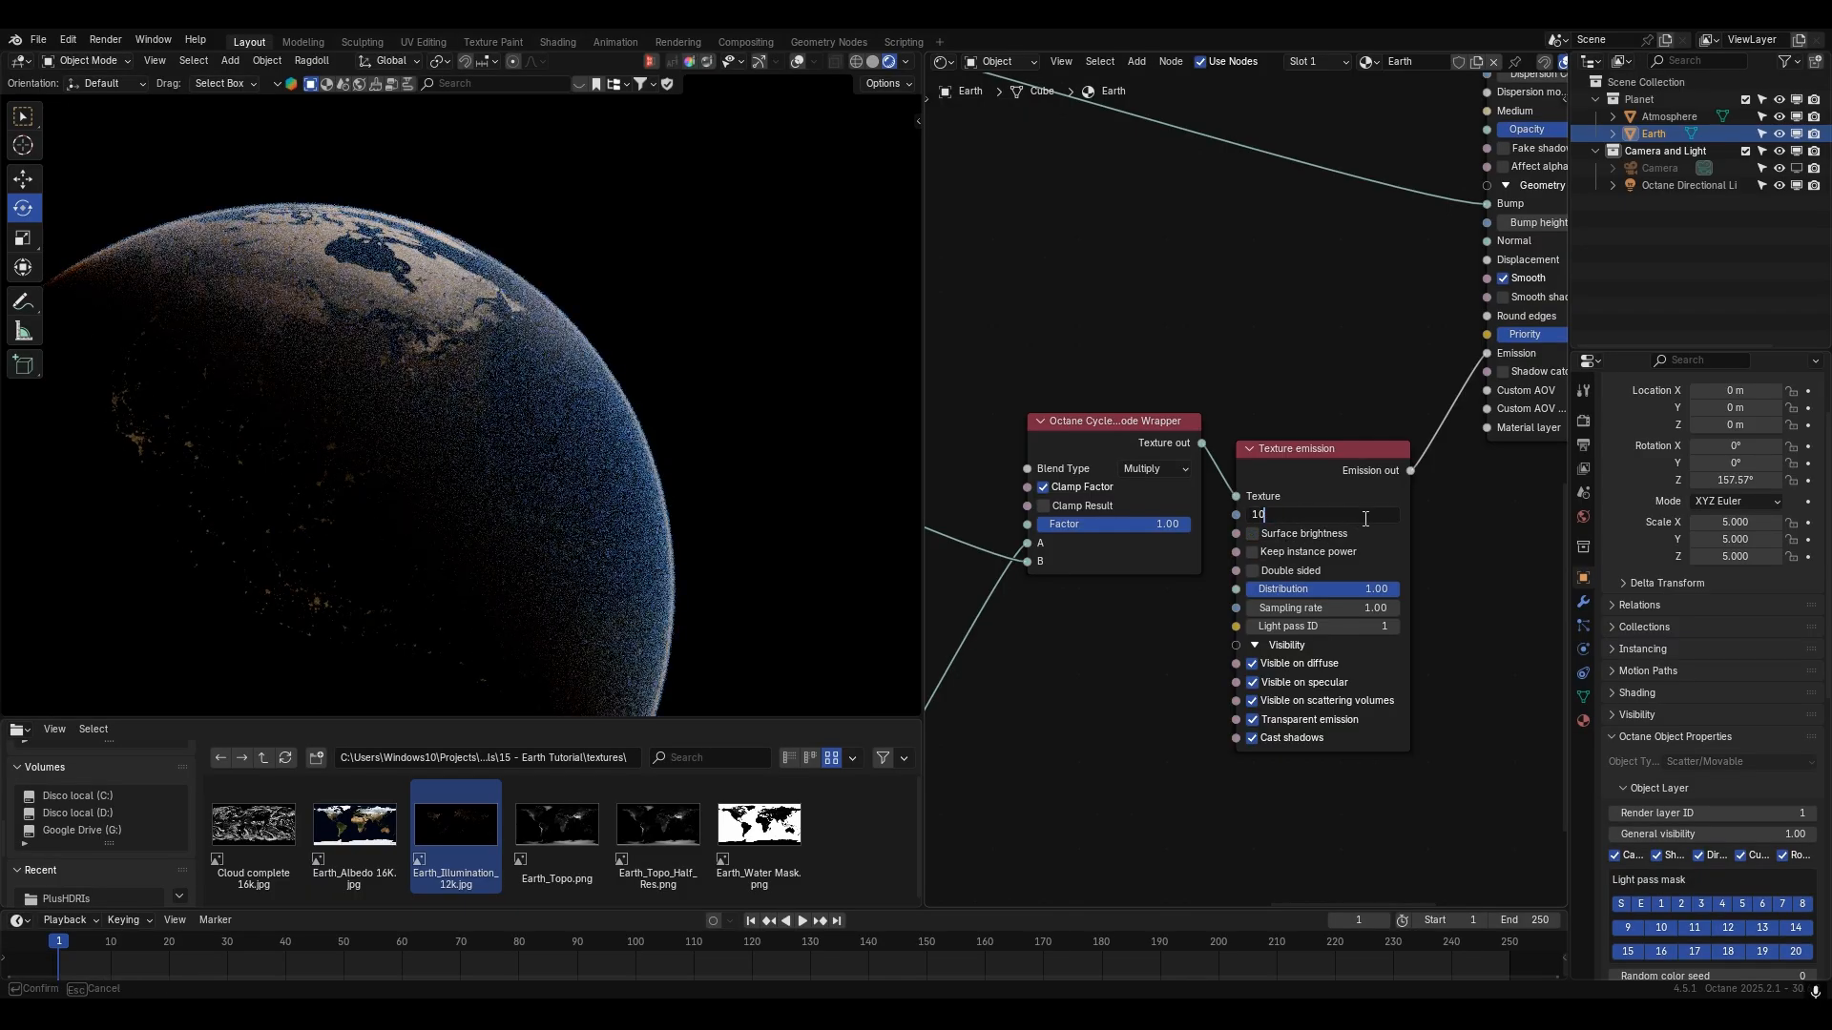
key(Return)
middle_drag(569, 330, 601, 292)
scroll(584, 303, down, 4)
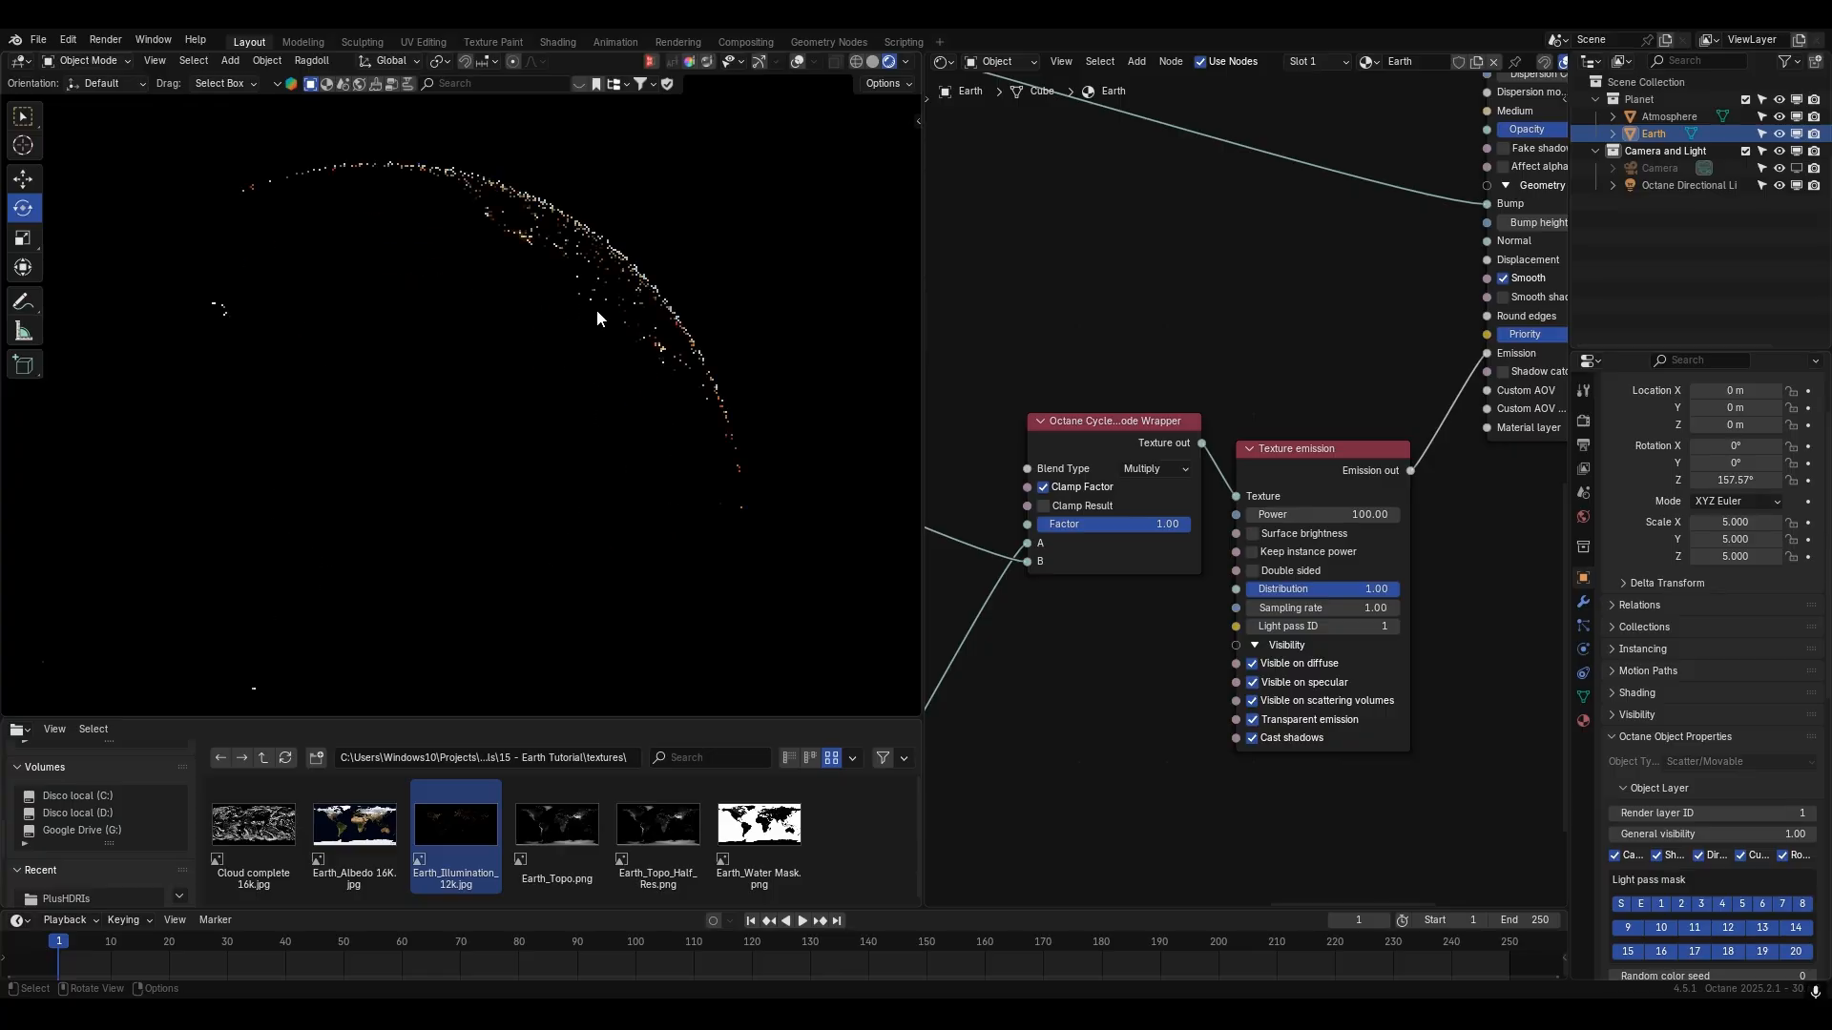
scroll(572, 335, up, 5)
scroll(587, 344, up, 4)
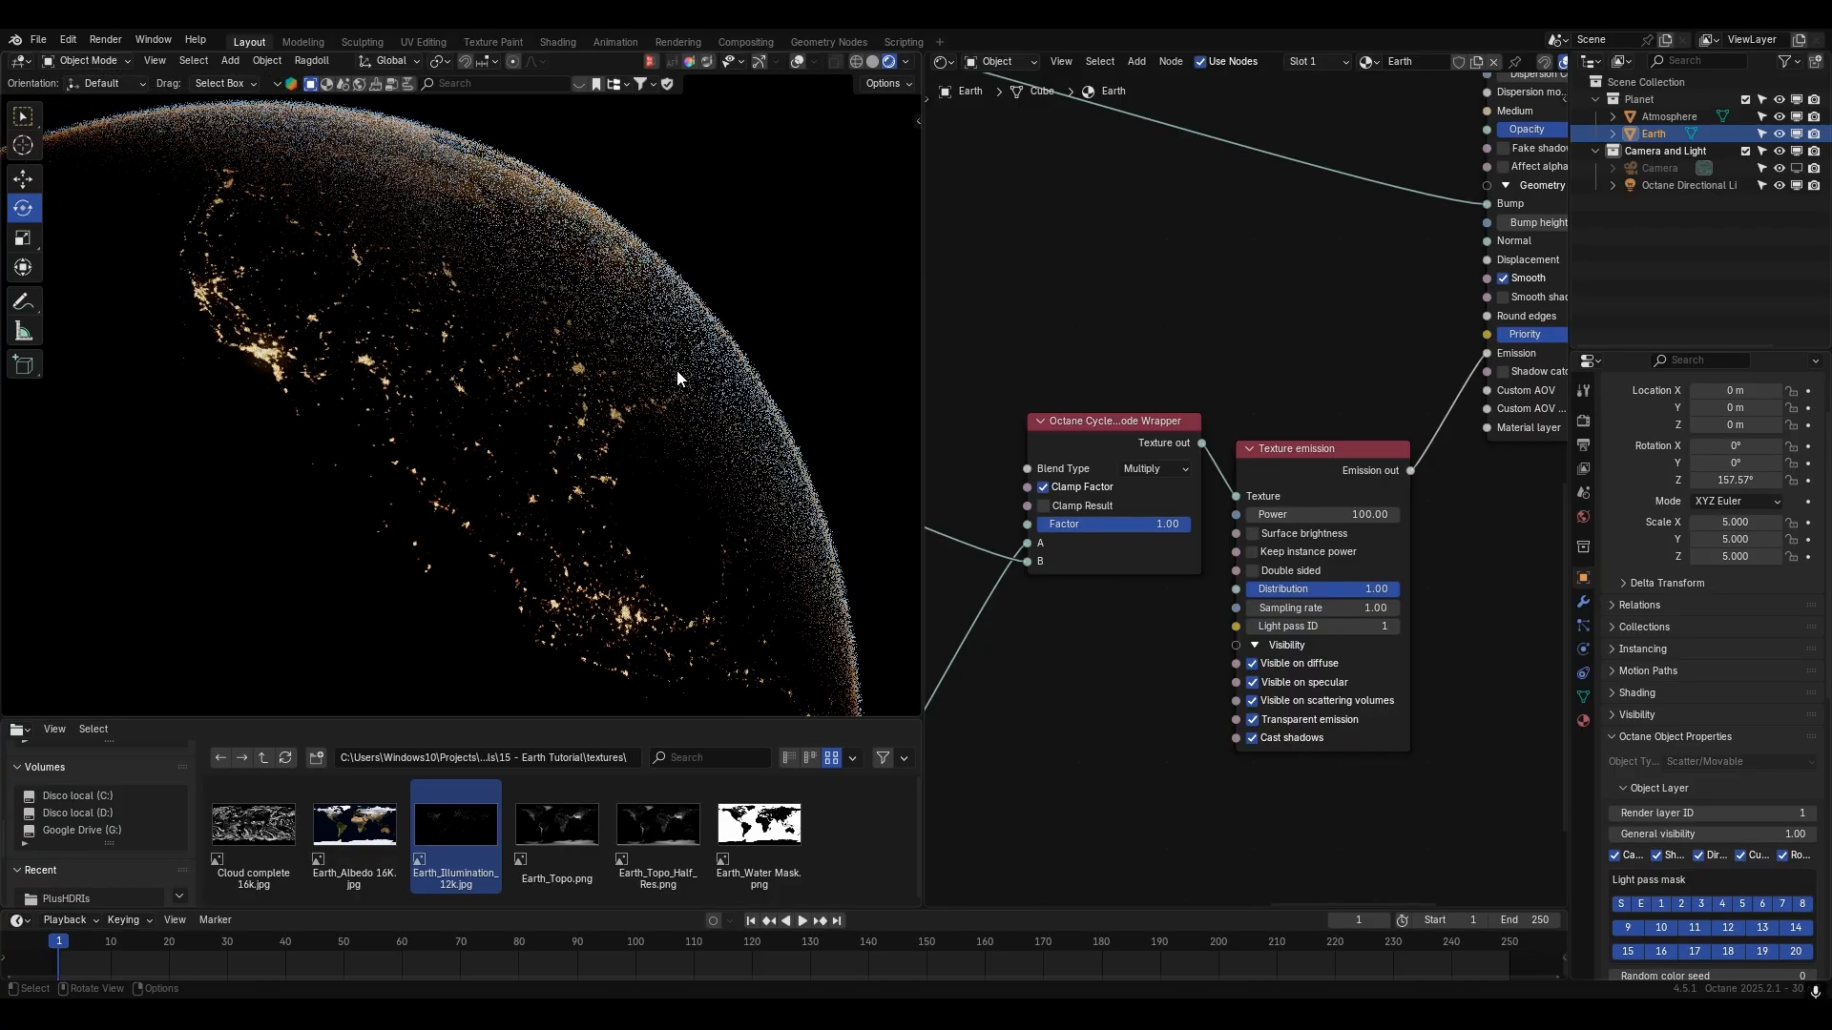
middle_drag(676, 370, 656, 366)
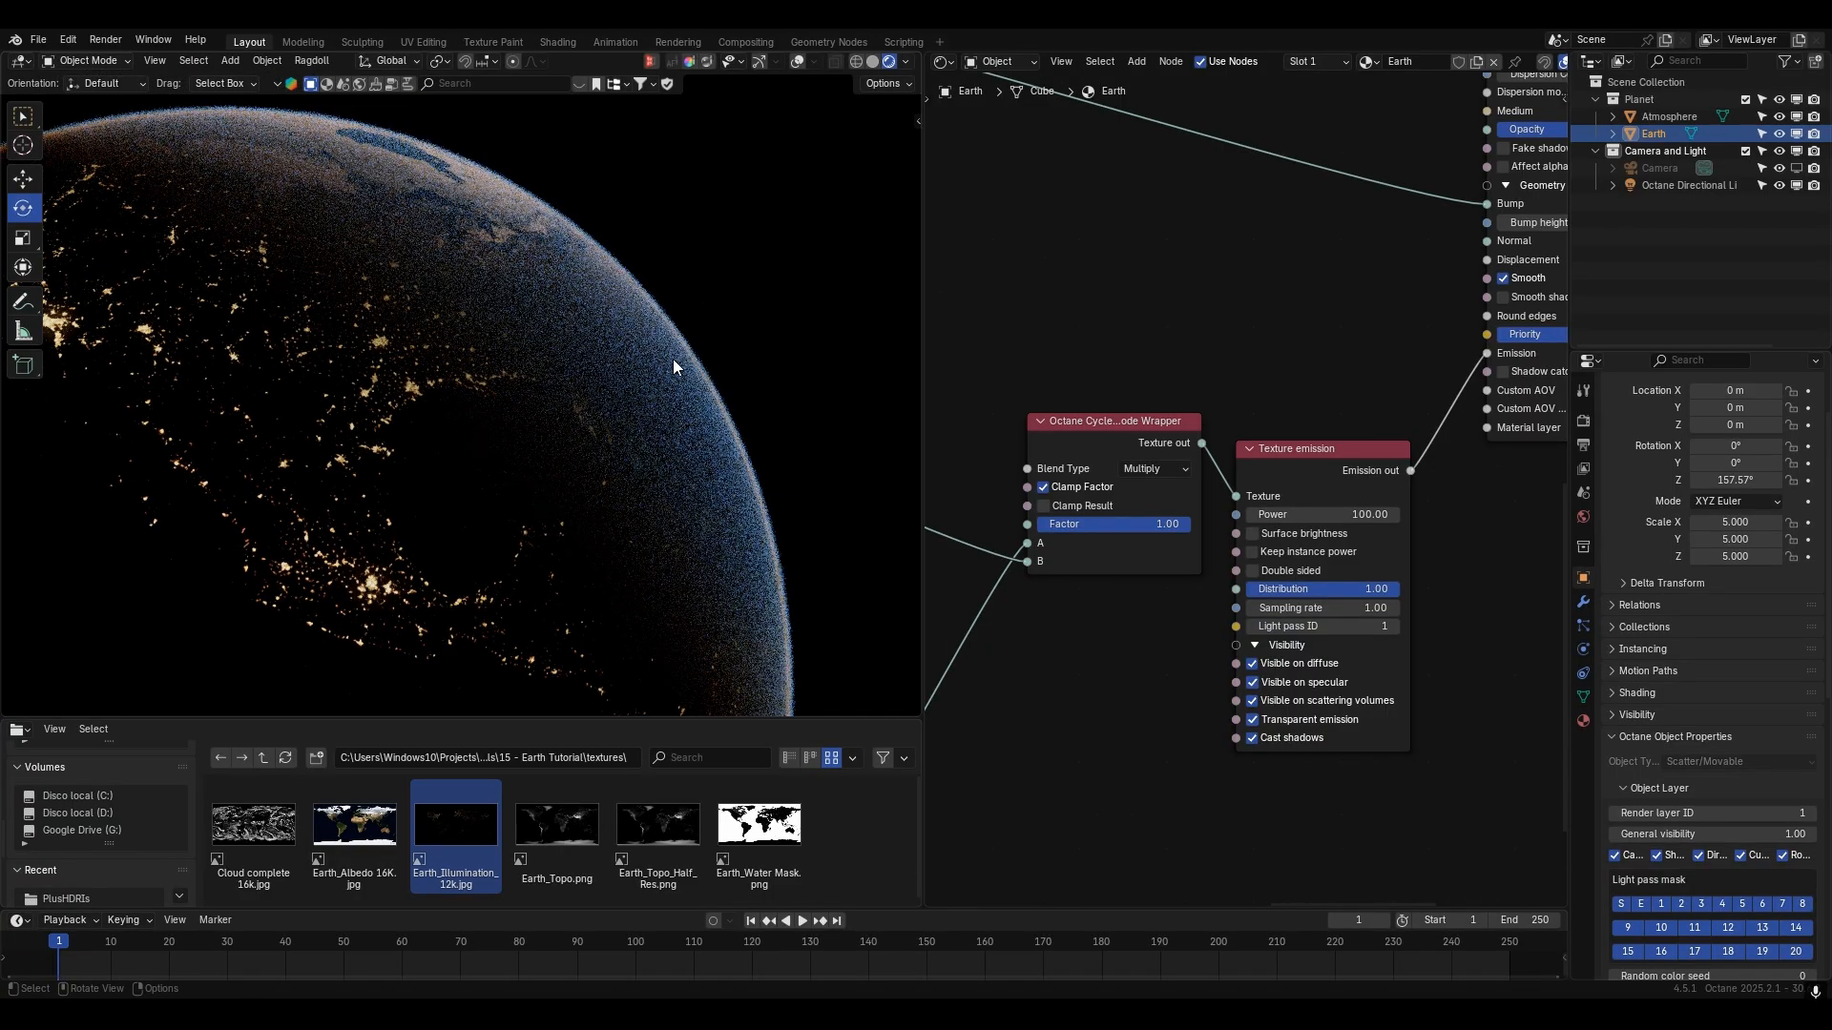
- Enable Keep instance power and Surface brightness on the Texture emission node and set its power to 200
click(1296, 553)
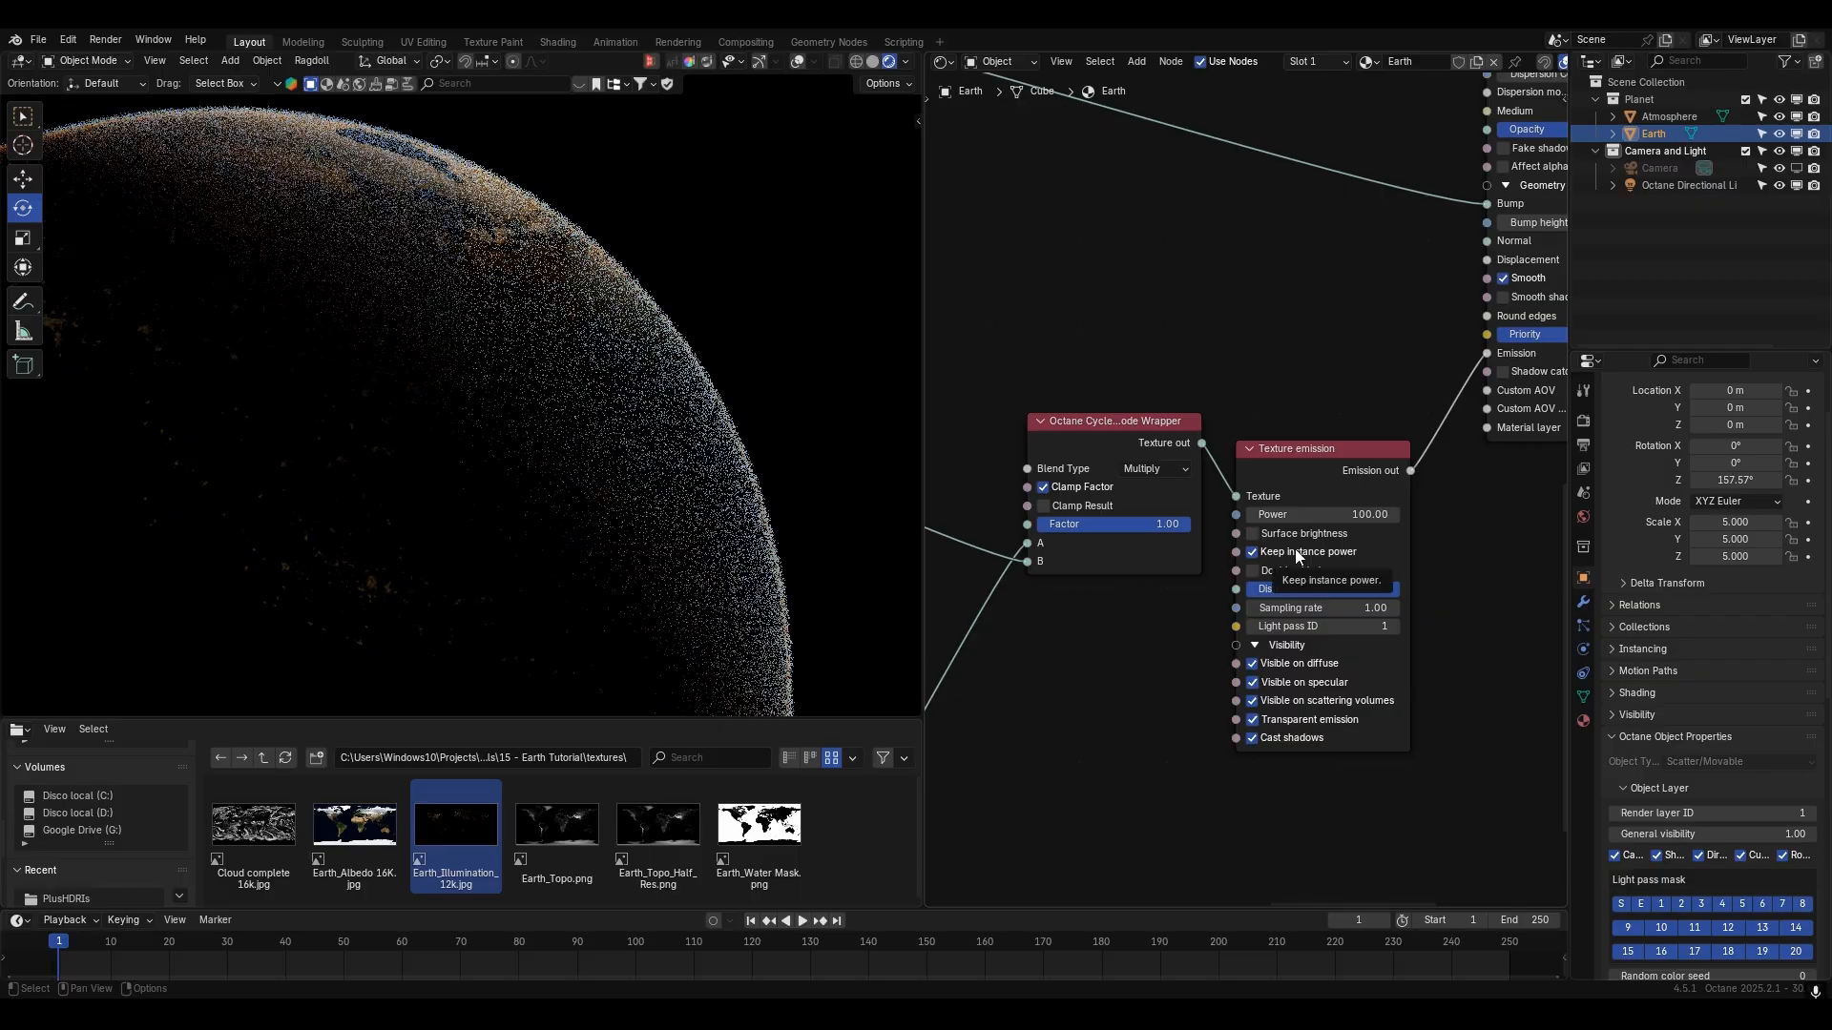
click(1294, 533)
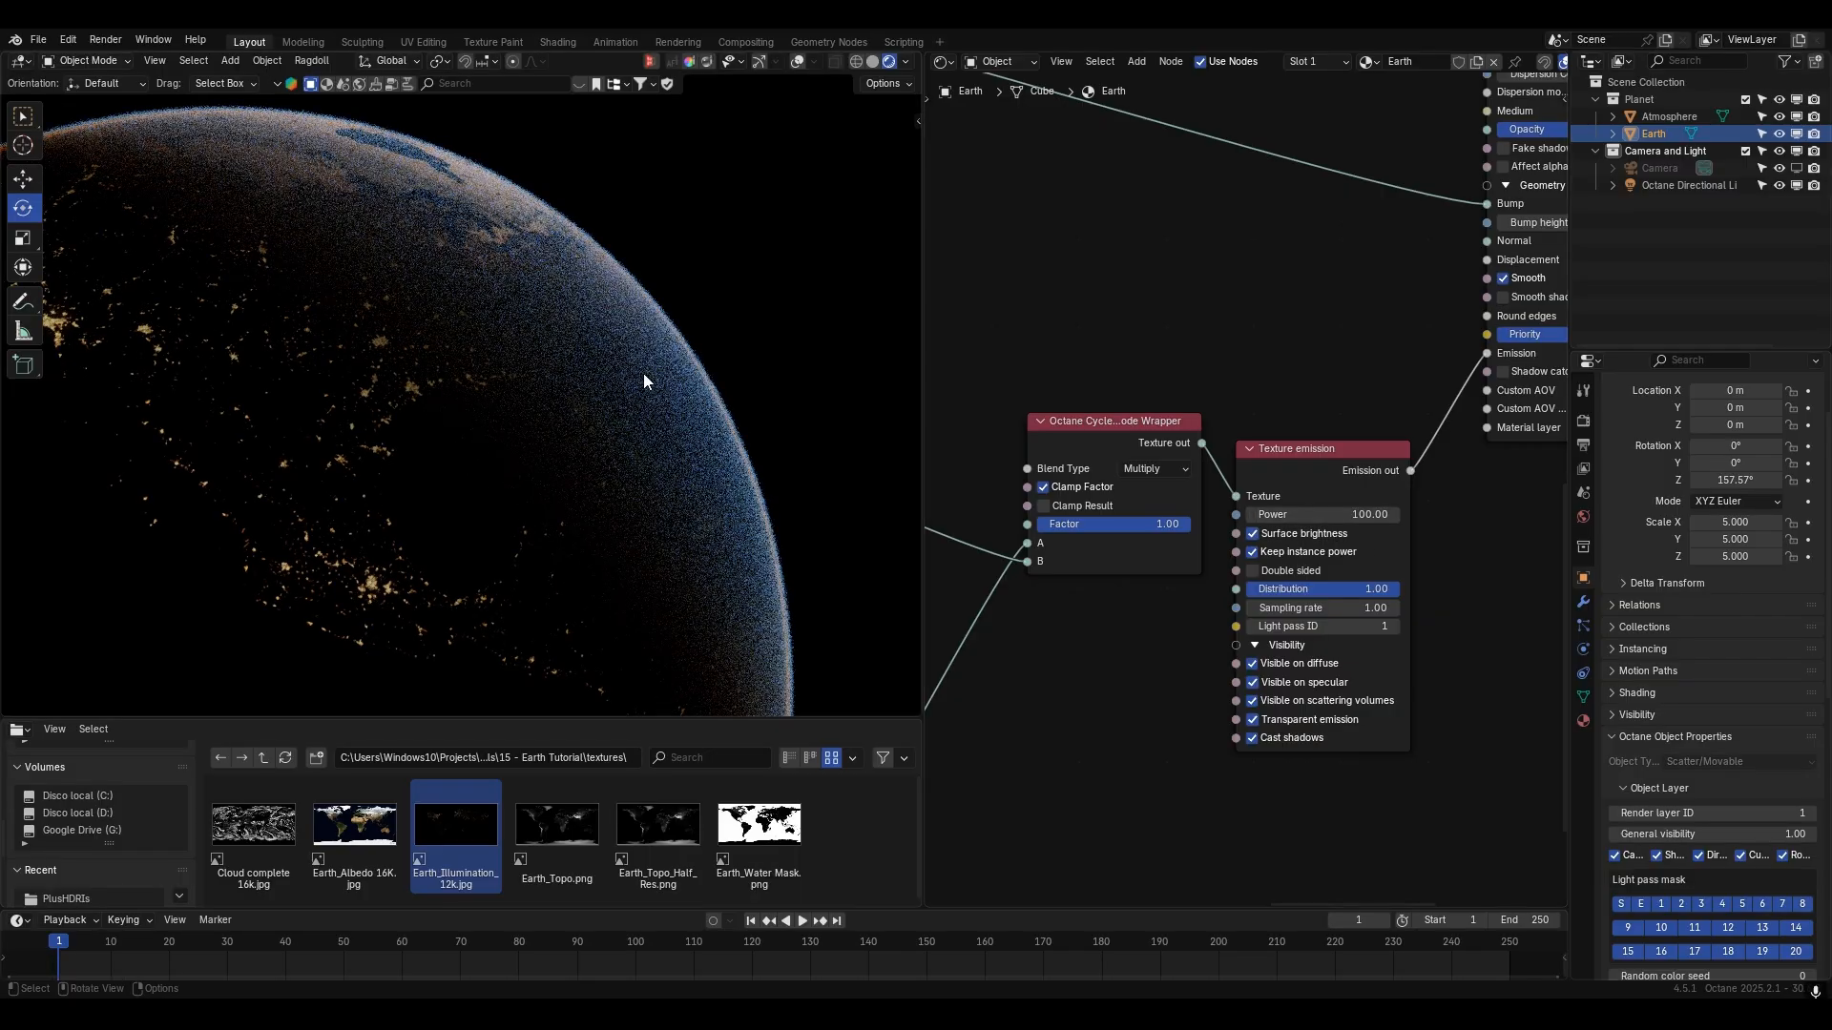
middle_drag(643, 374, 677, 380)
click(1374, 515)
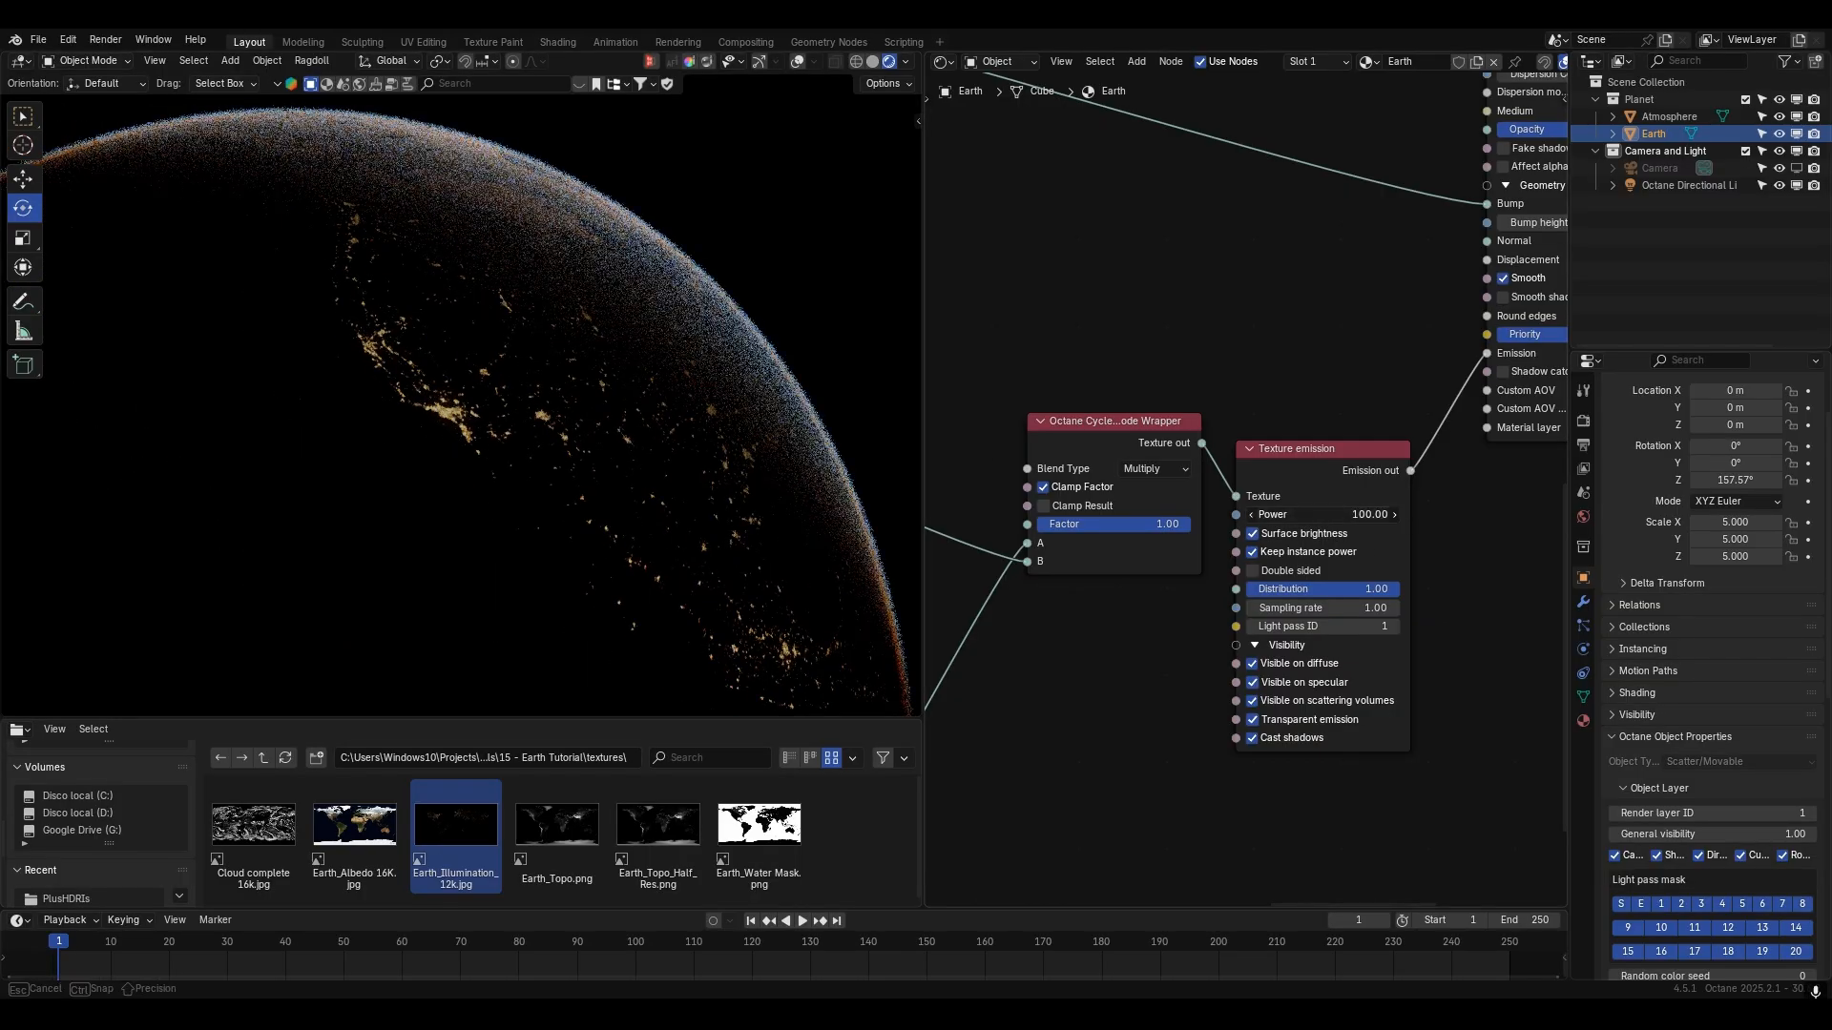
text(200)
key(Return)
middle_drag(660, 341, 620, 359)
- Move the white stop of the Gradient map feeding the emission mix node to position 0.030
middle_drag(1053, 407, 1231, 332)
scroll(1231, 332, down, 4)
middle_drag(1086, 441, 1204, 265)
scroll(1107, 540, up, 3)
middle_drag(1021, 548, 1235, 521)
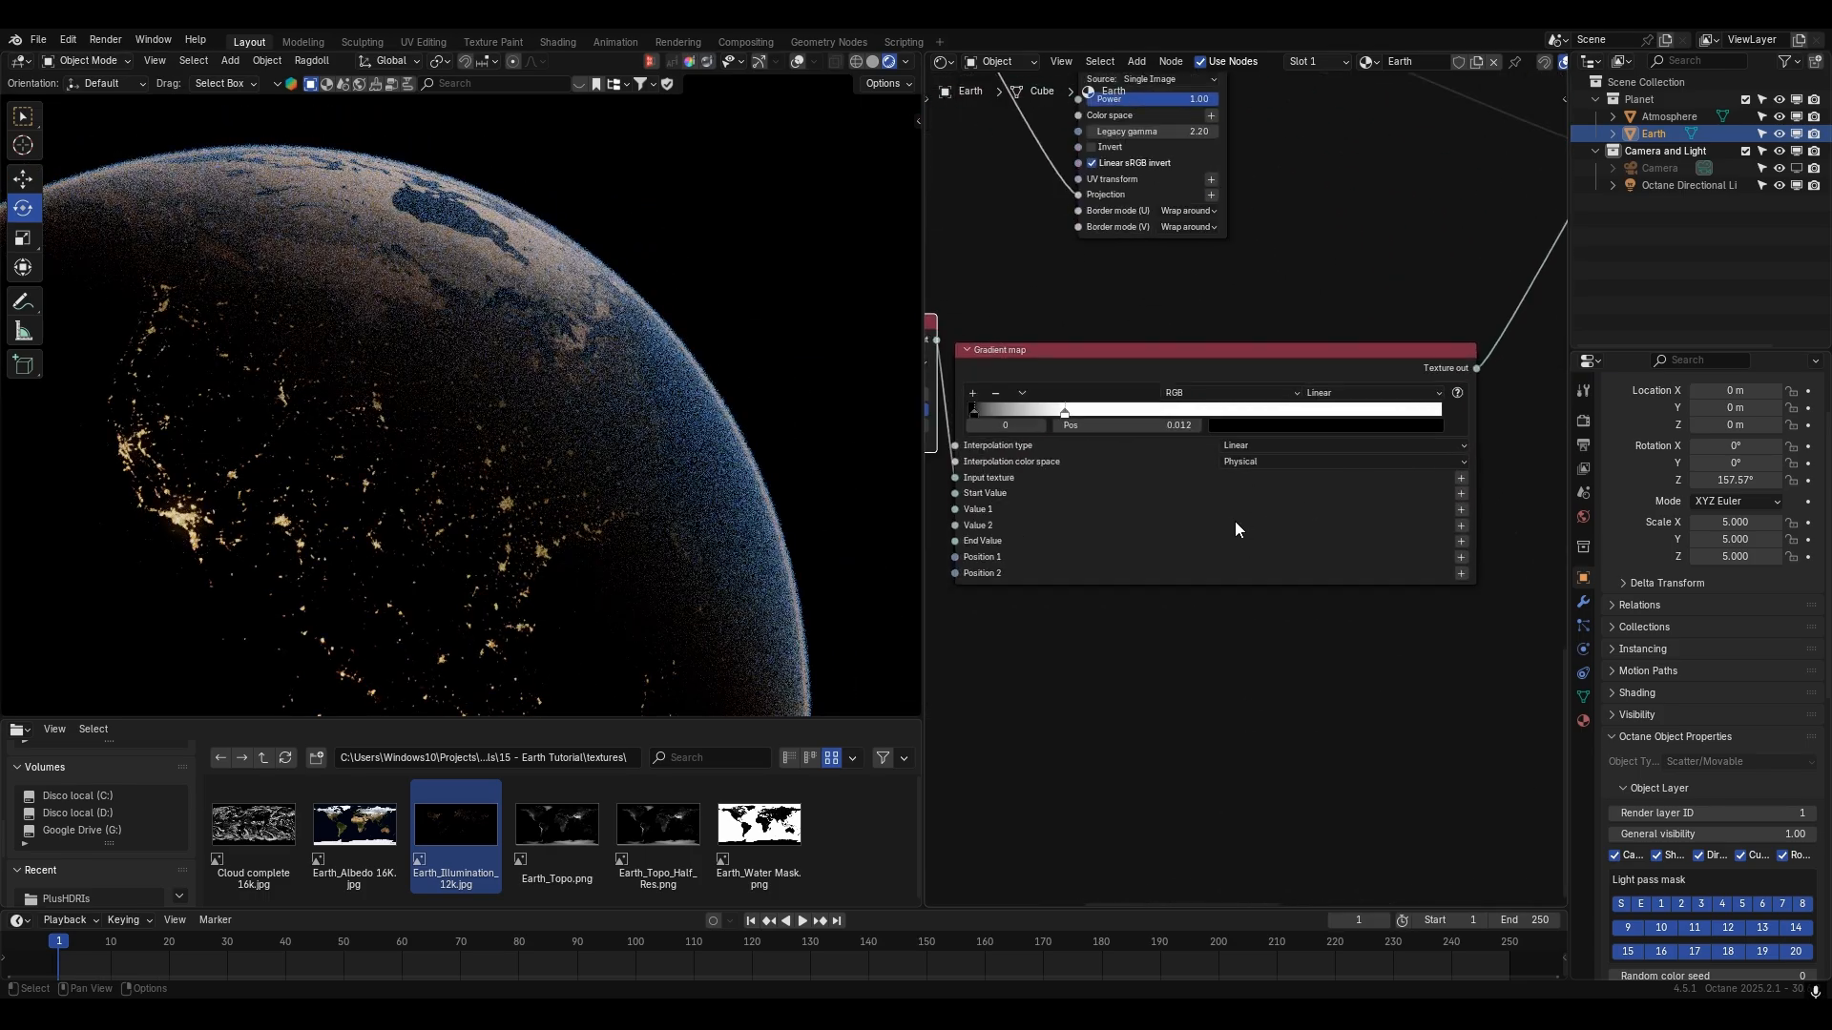
scroll(1234, 529, up, 2)
drag(1156, 394, 1051, 404)
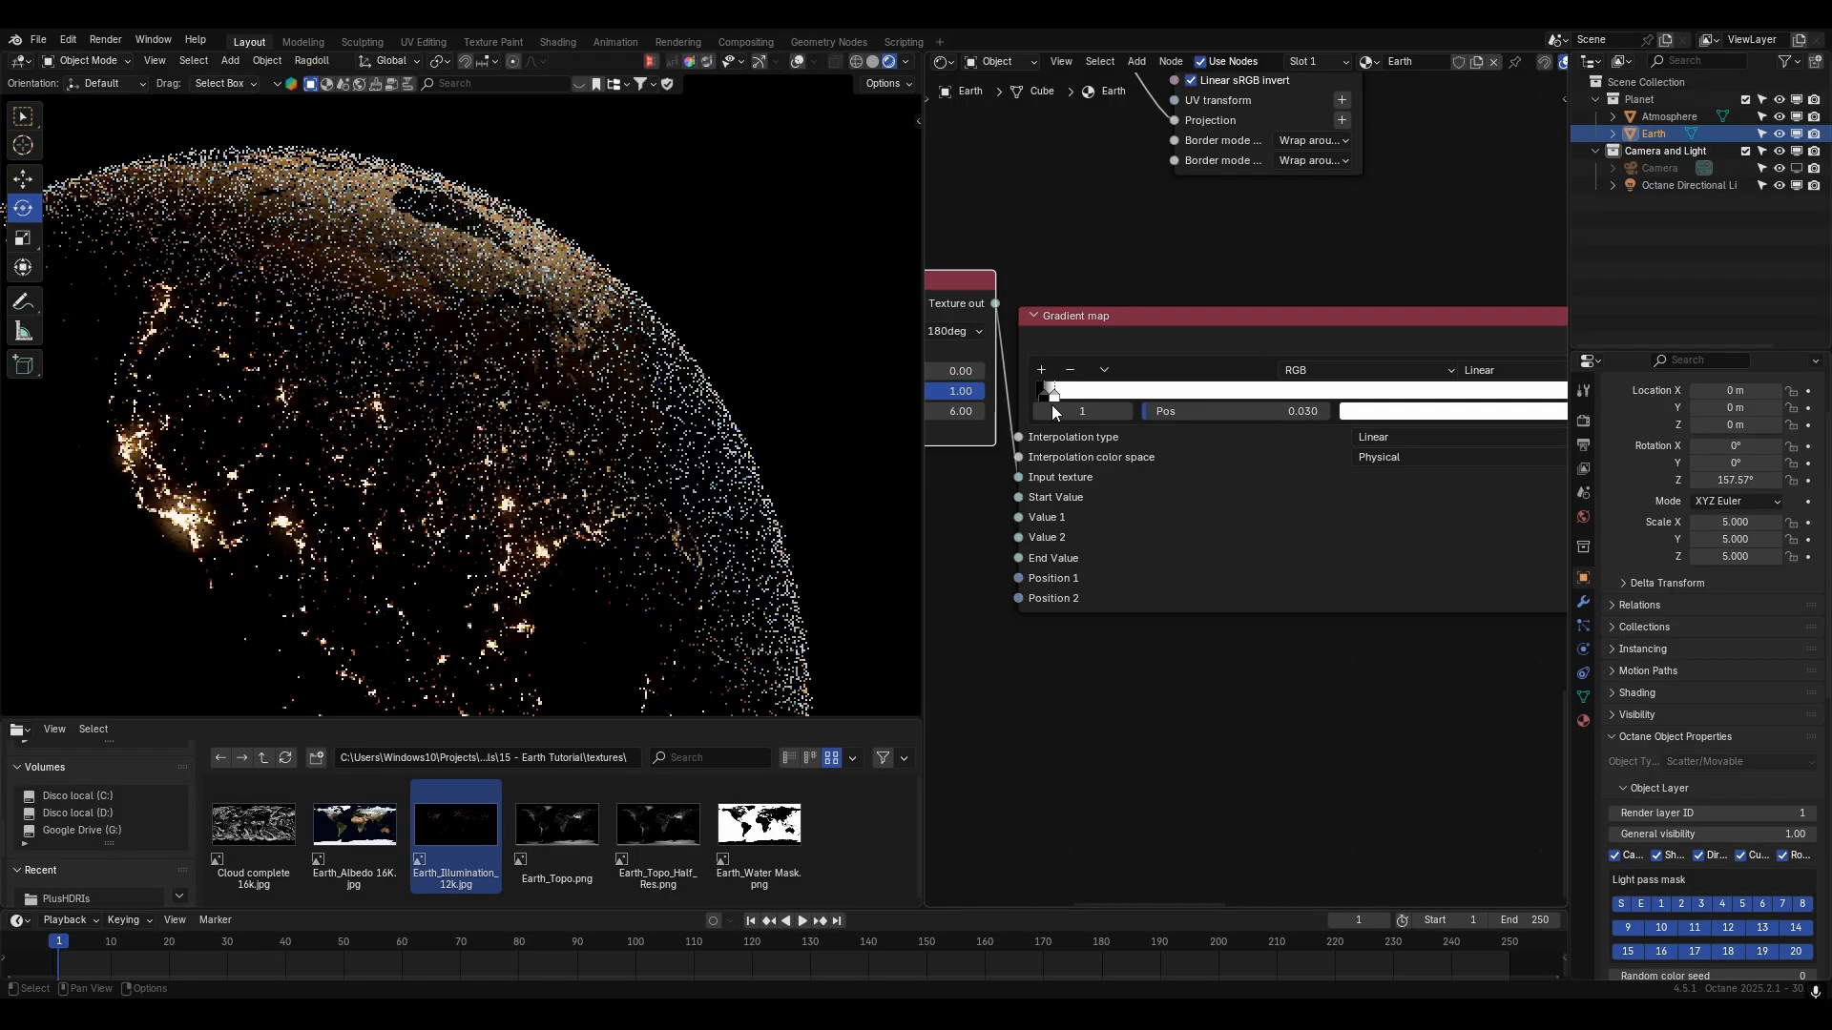
- Check the black stop of the city-lights Gradient map and move its white stop to position 0.032
click(1045, 393)
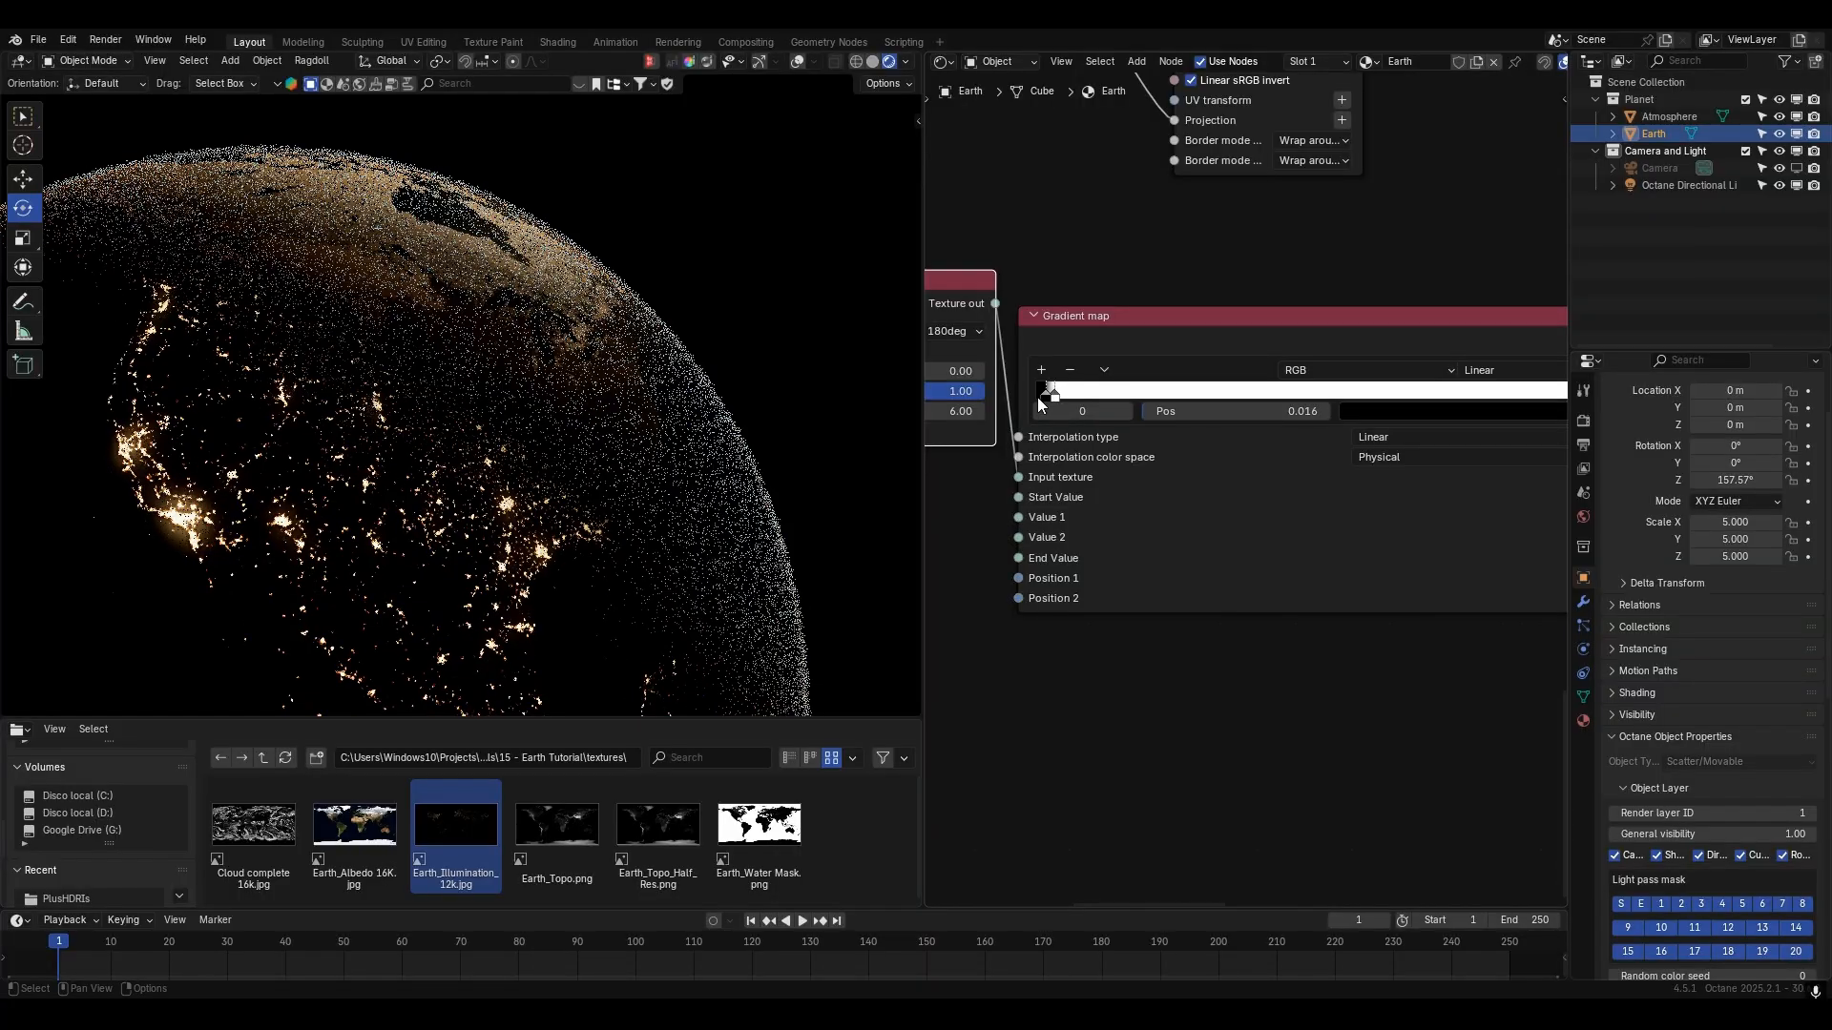
mouse_move(1055, 394)
mouse_down()
mouse_move(1073, 393)
mouse_move(1055, 397)
mouse_up()
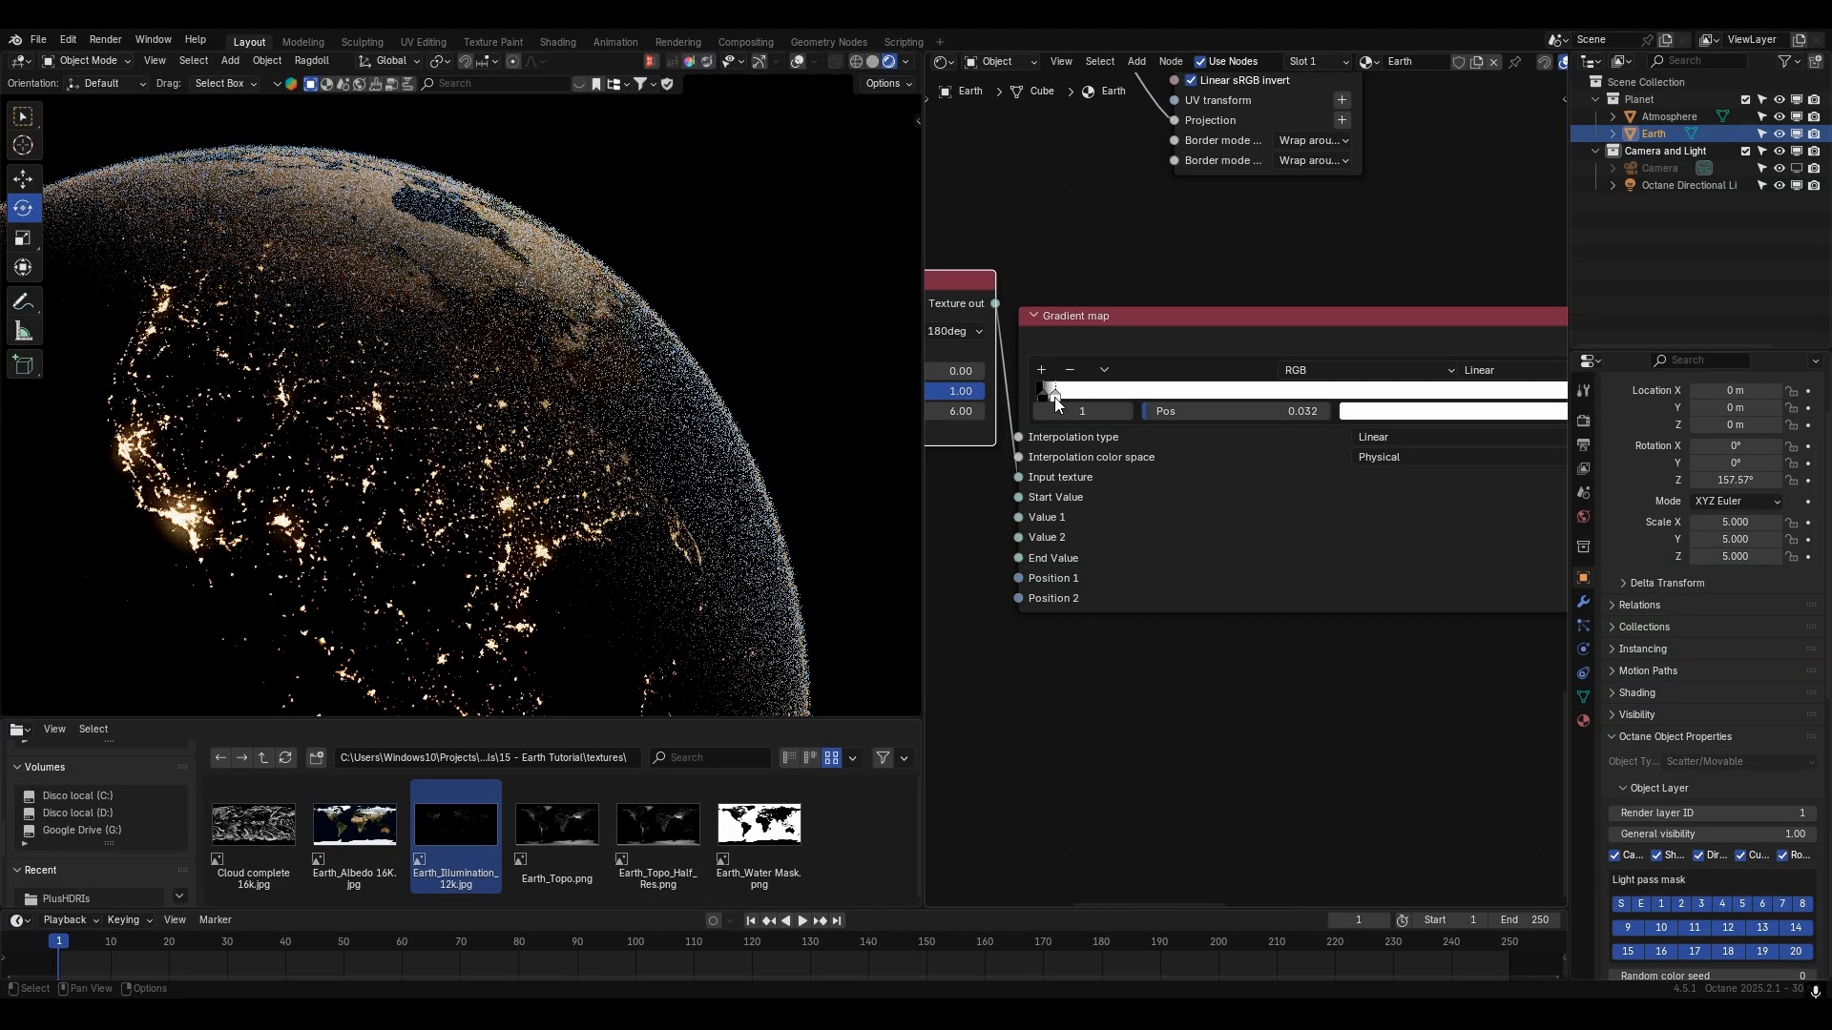
middle_drag(650, 490, 519, 405)
- Set the power of the Texture emission node to 50 and inspect the city lights along the planet's edge
scroll(1229, 340, down, 5)
middle_drag(1277, 281, 928, 482)
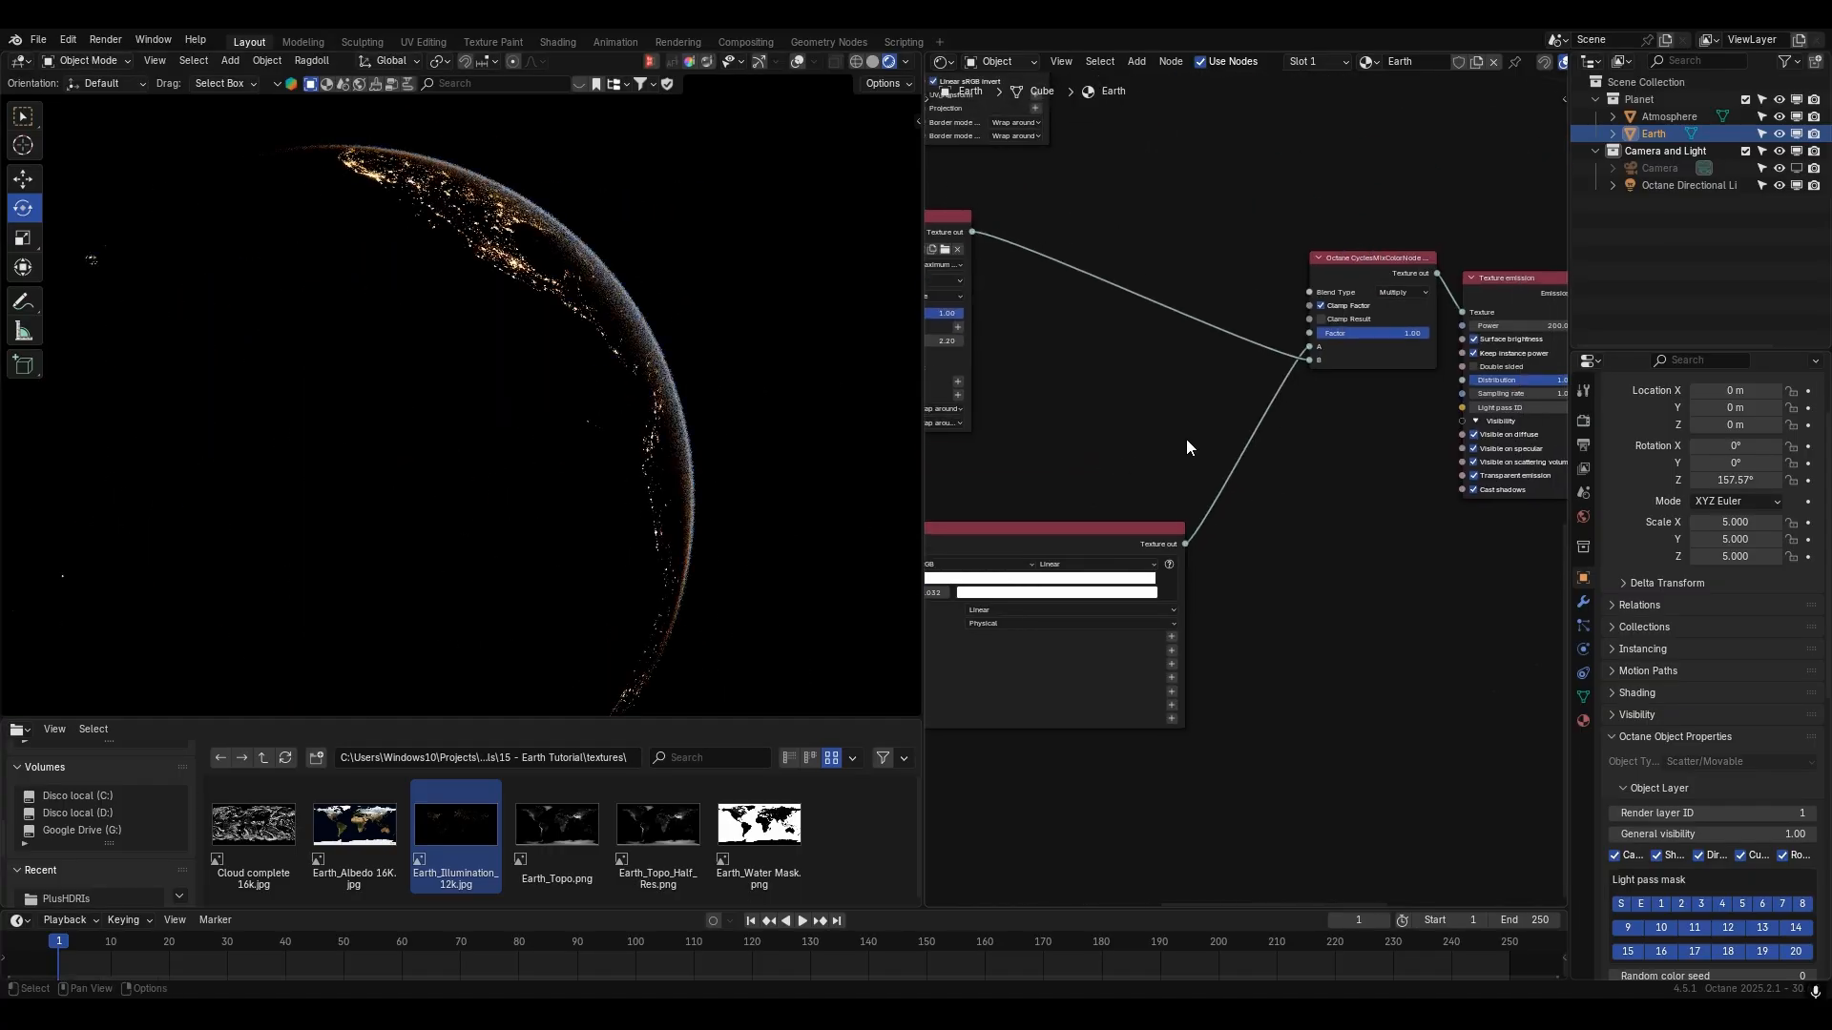
middle_drag(1393, 410, 1153, 485)
double_click(1317, 399)
text(50)
key(Return)
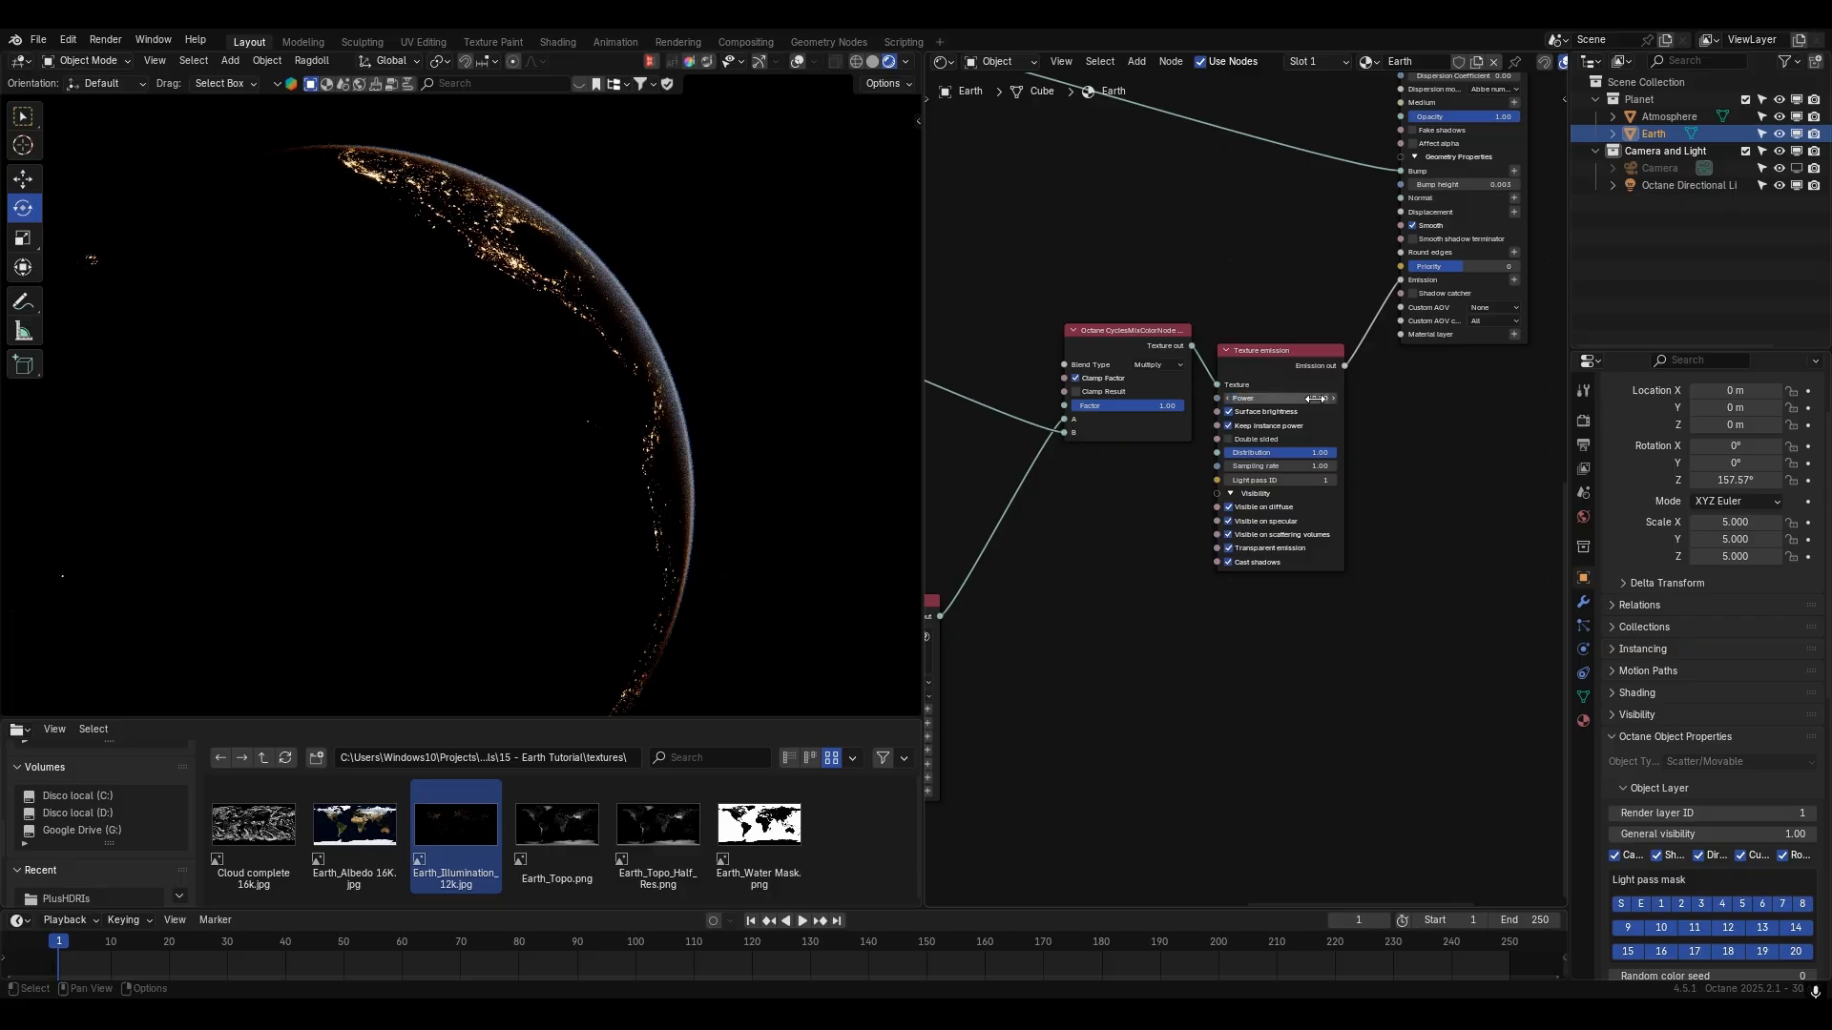
key(KP_0)
middle_drag(515, 370, 611, 415)
scroll(668, 431, up, 4)
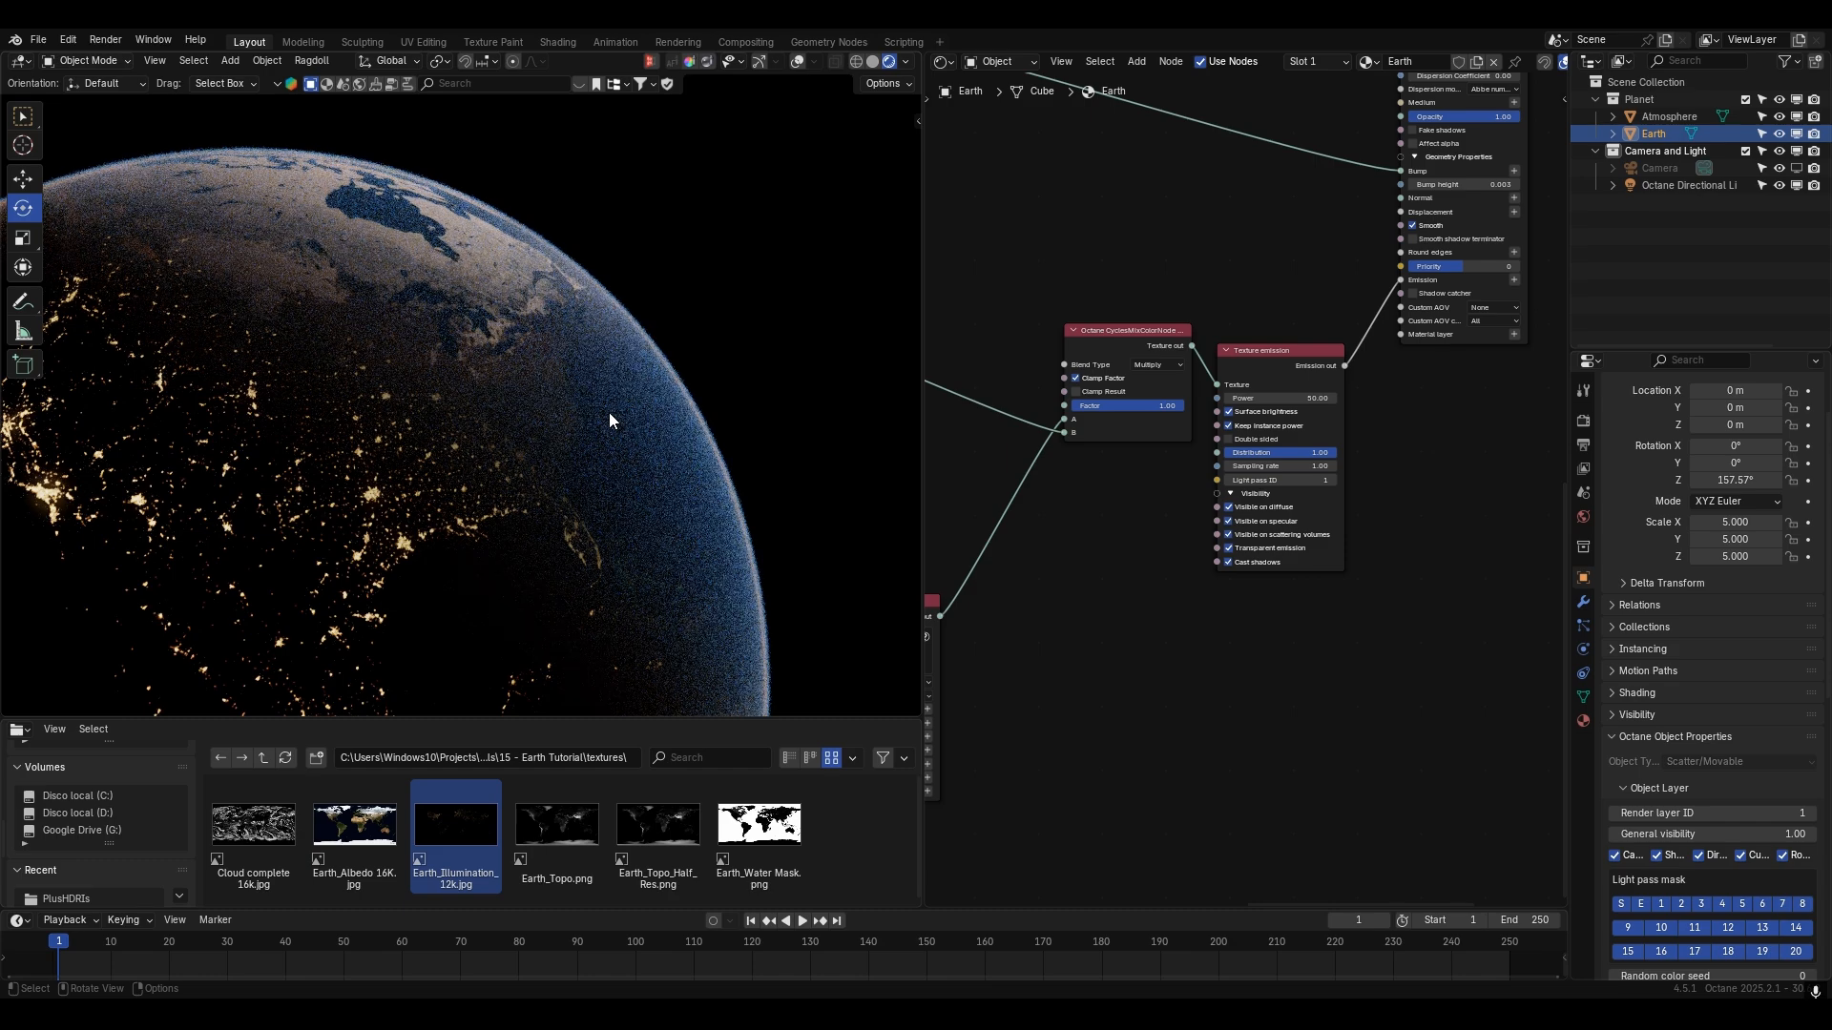
- Switch the viewport to solid shading and widen the Outliner area, collapsing the Camera and Light collection
click(872, 61)
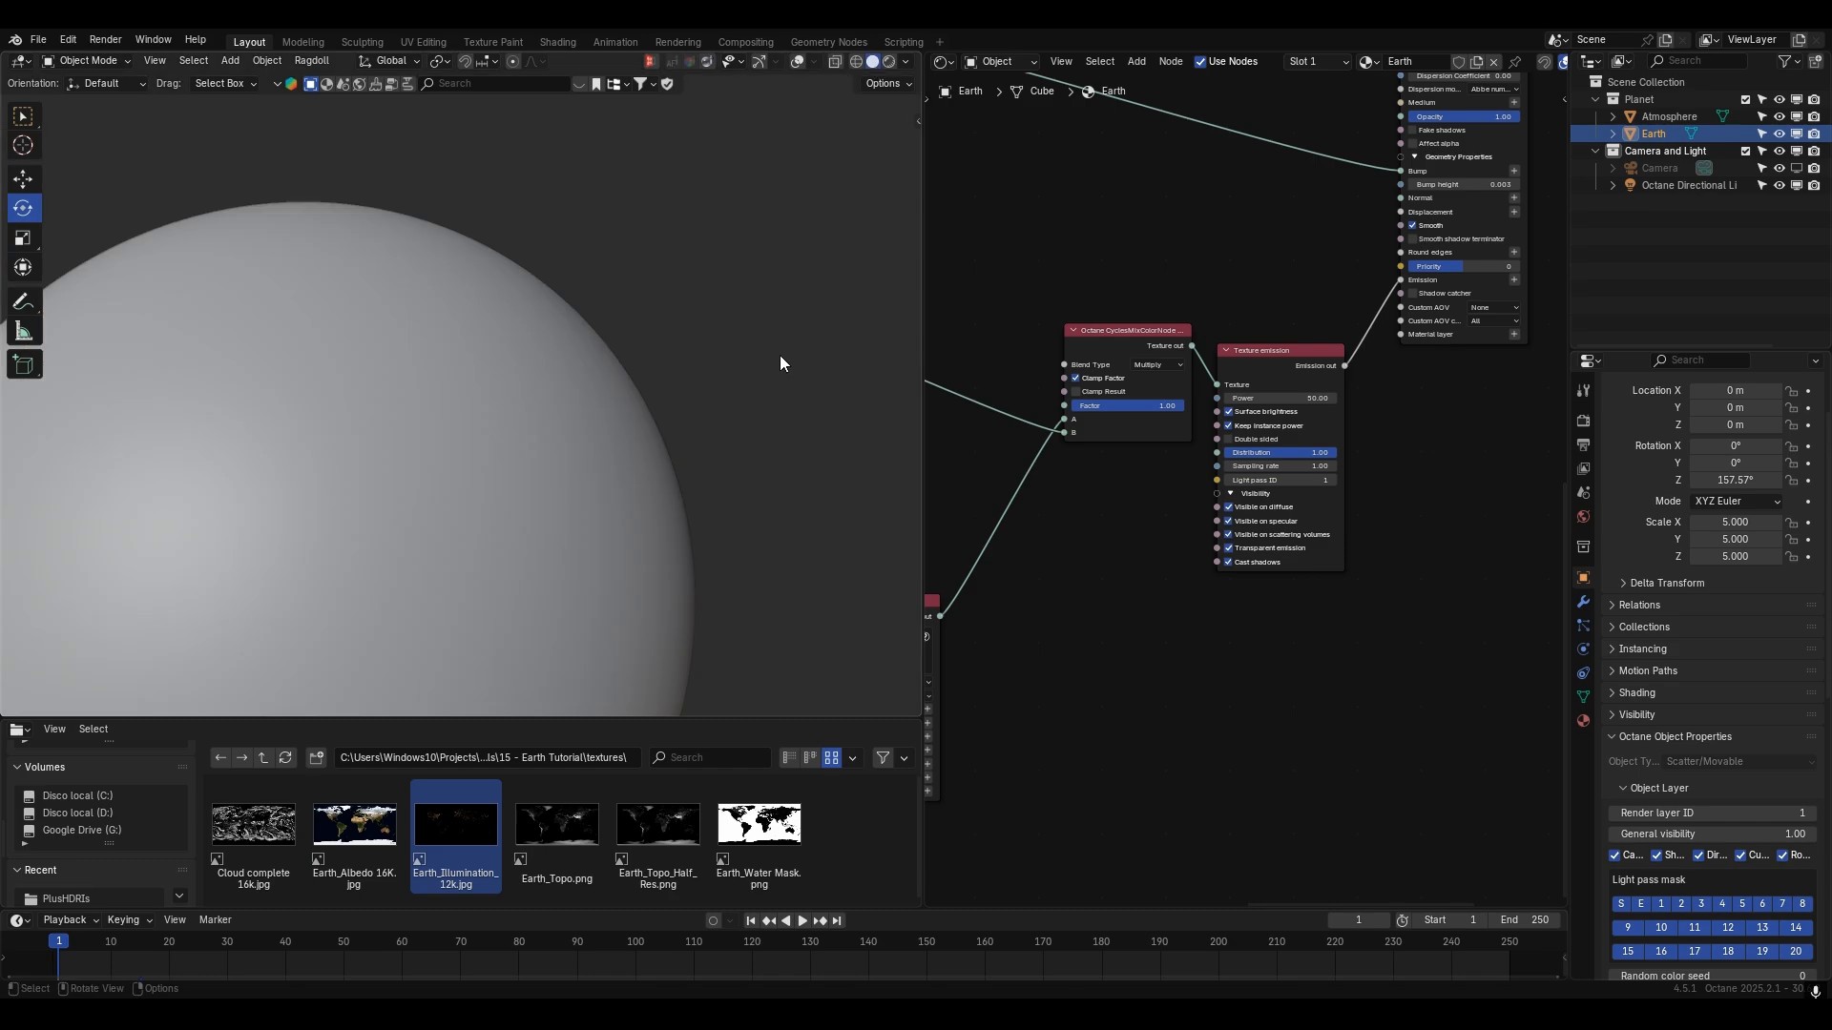
scroll(1179, 389, down, 4)
middle_drag(1177, 381, 1328, 395)
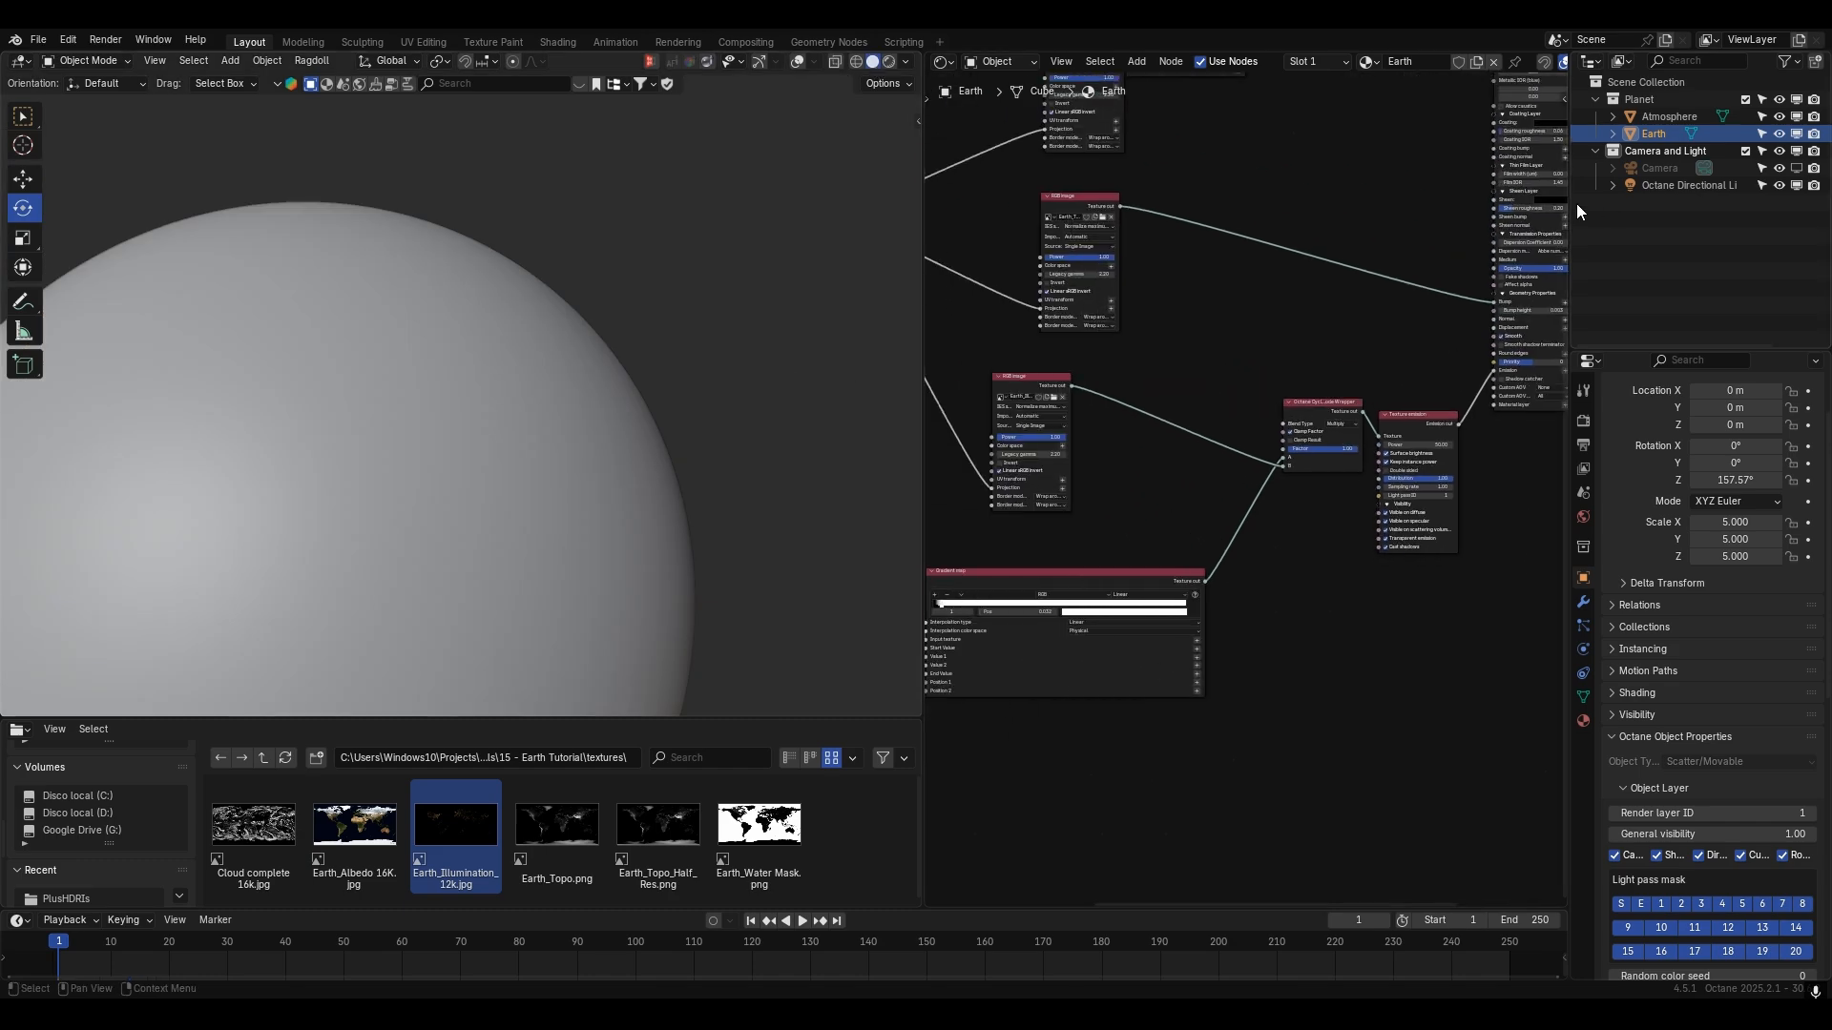
drag(1572, 204, 1399, 191)
click(1426, 151)
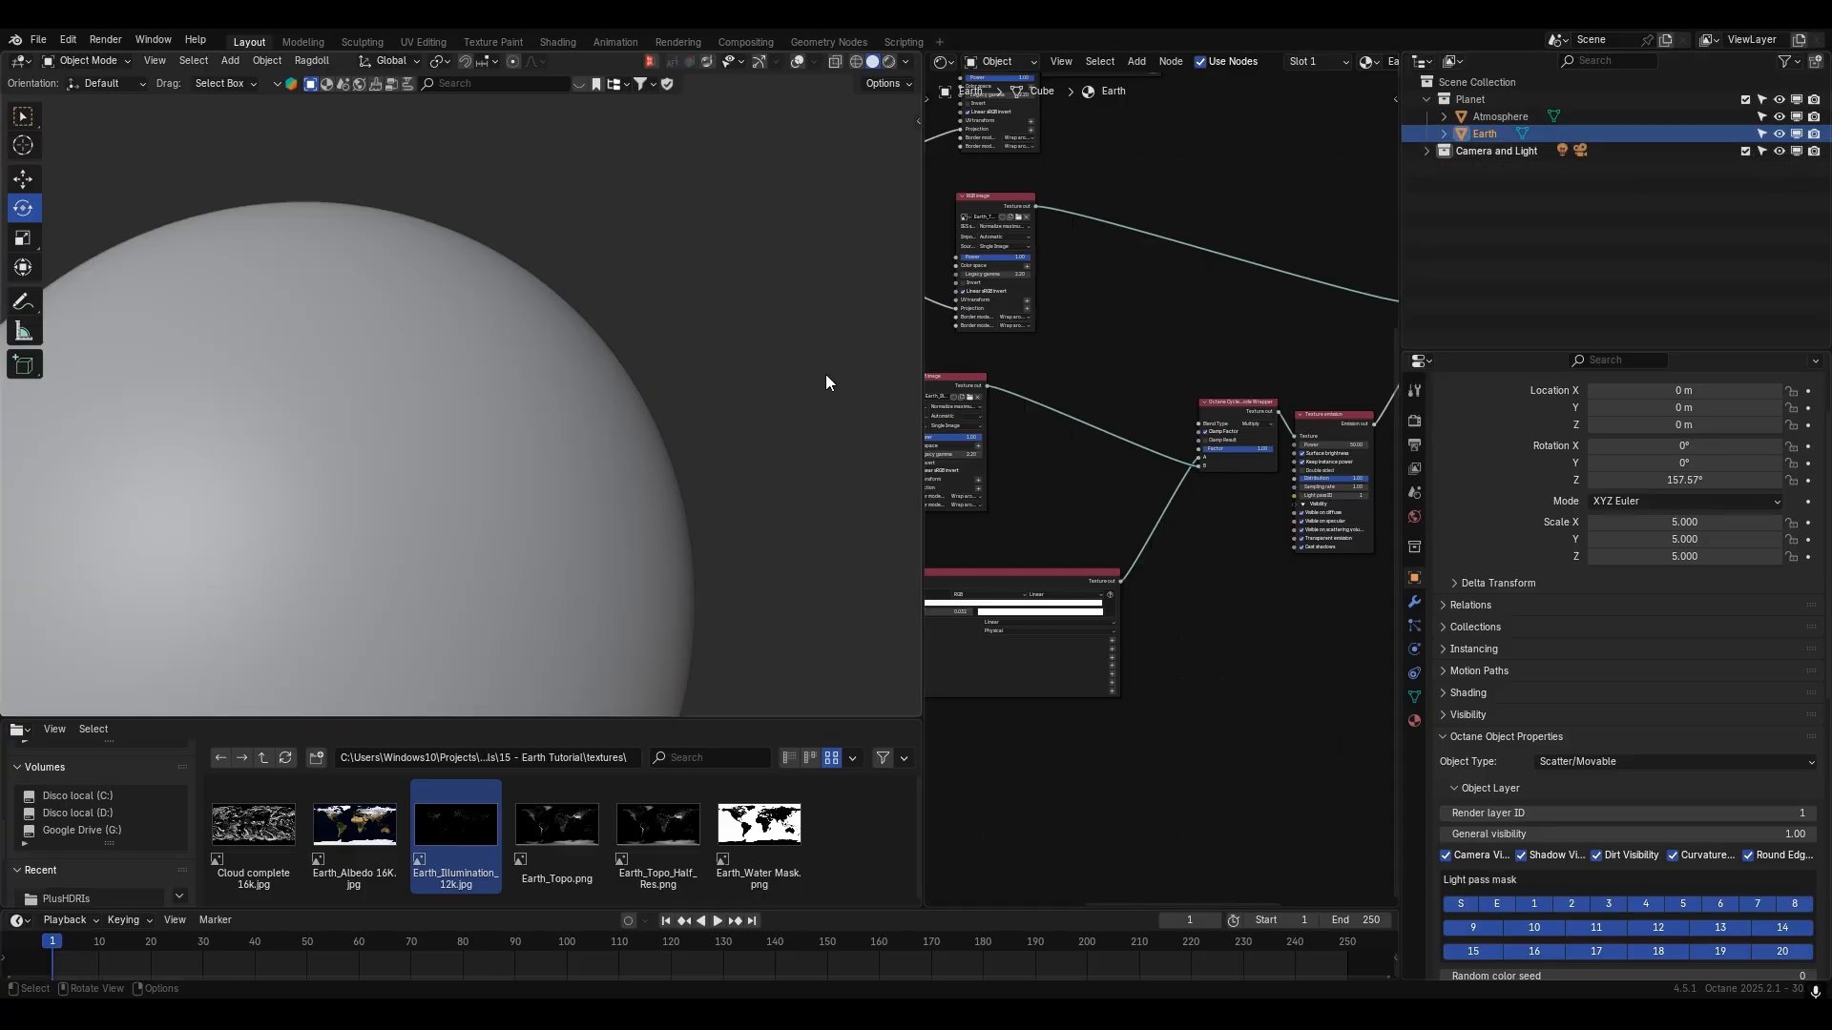
- Show the viewport overlays and bring the whole planet into view
scroll(826, 374, down, 3)
click(797, 62)
middle_drag(702, 283, 736, 335)
click(736, 335)
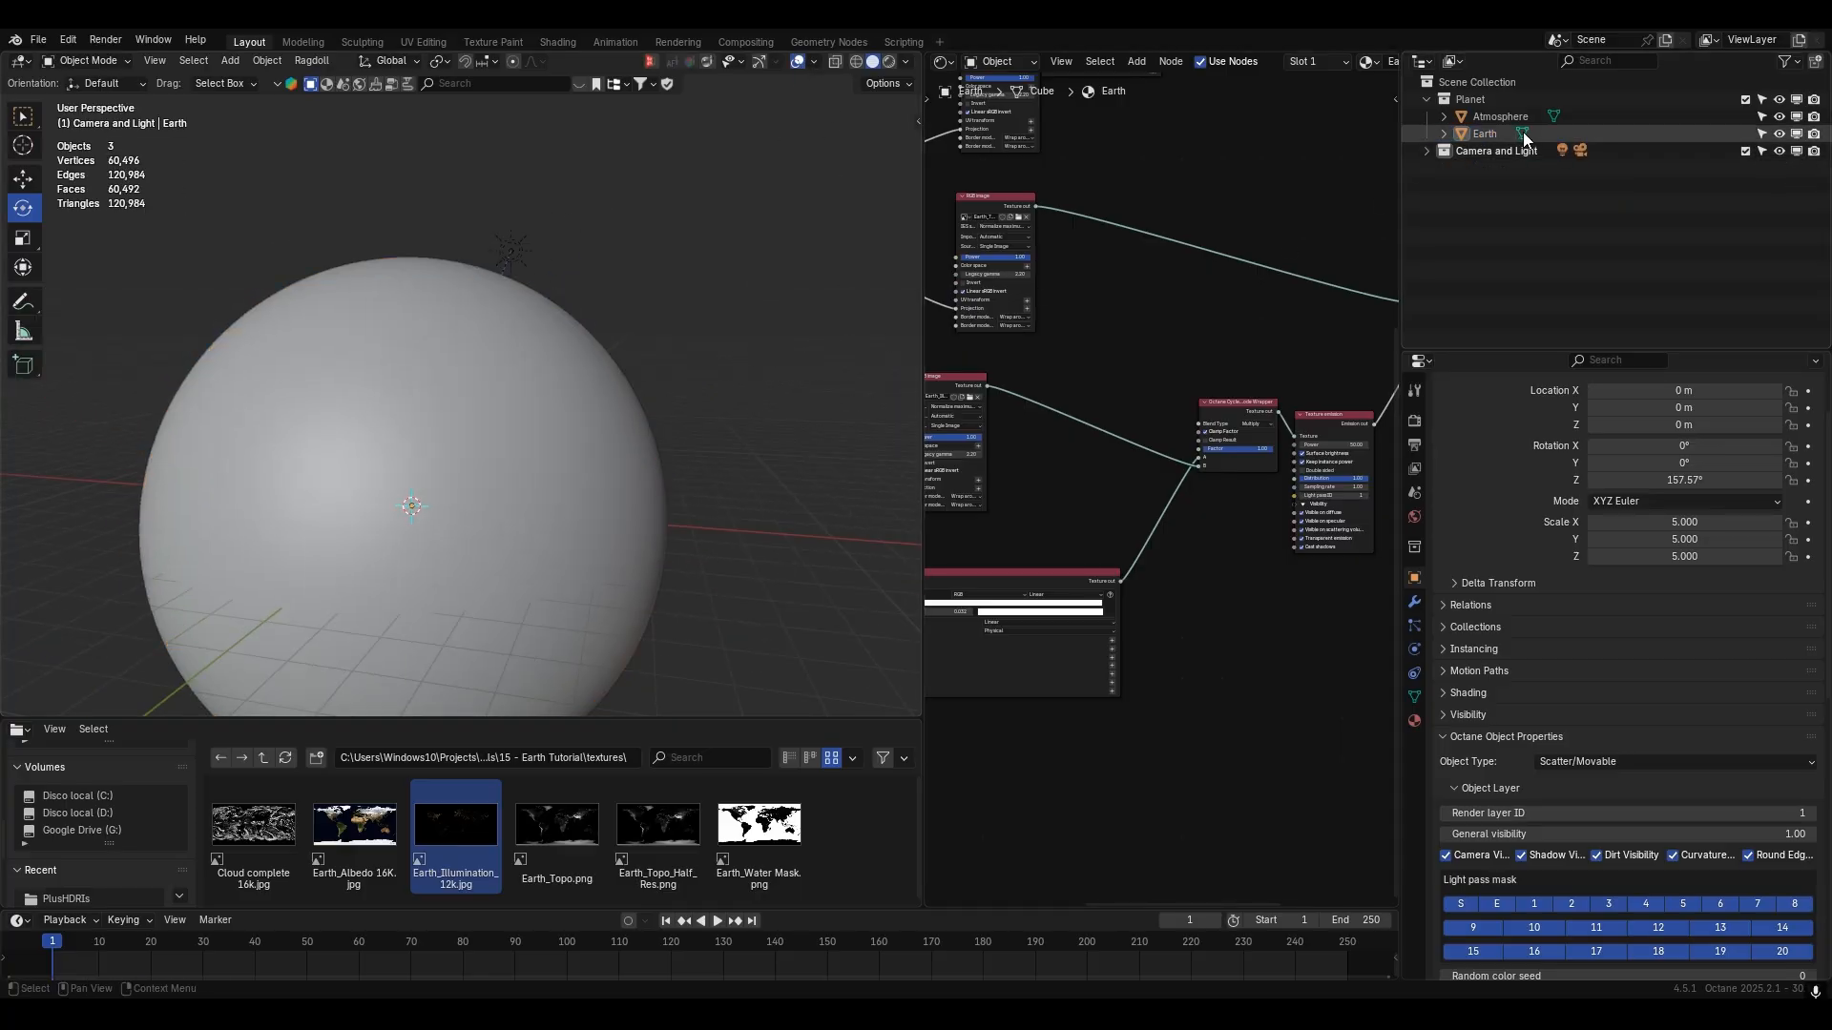
- Duplicate the Atmosphere object in place and rename the copy Clouds
click(1491, 118)
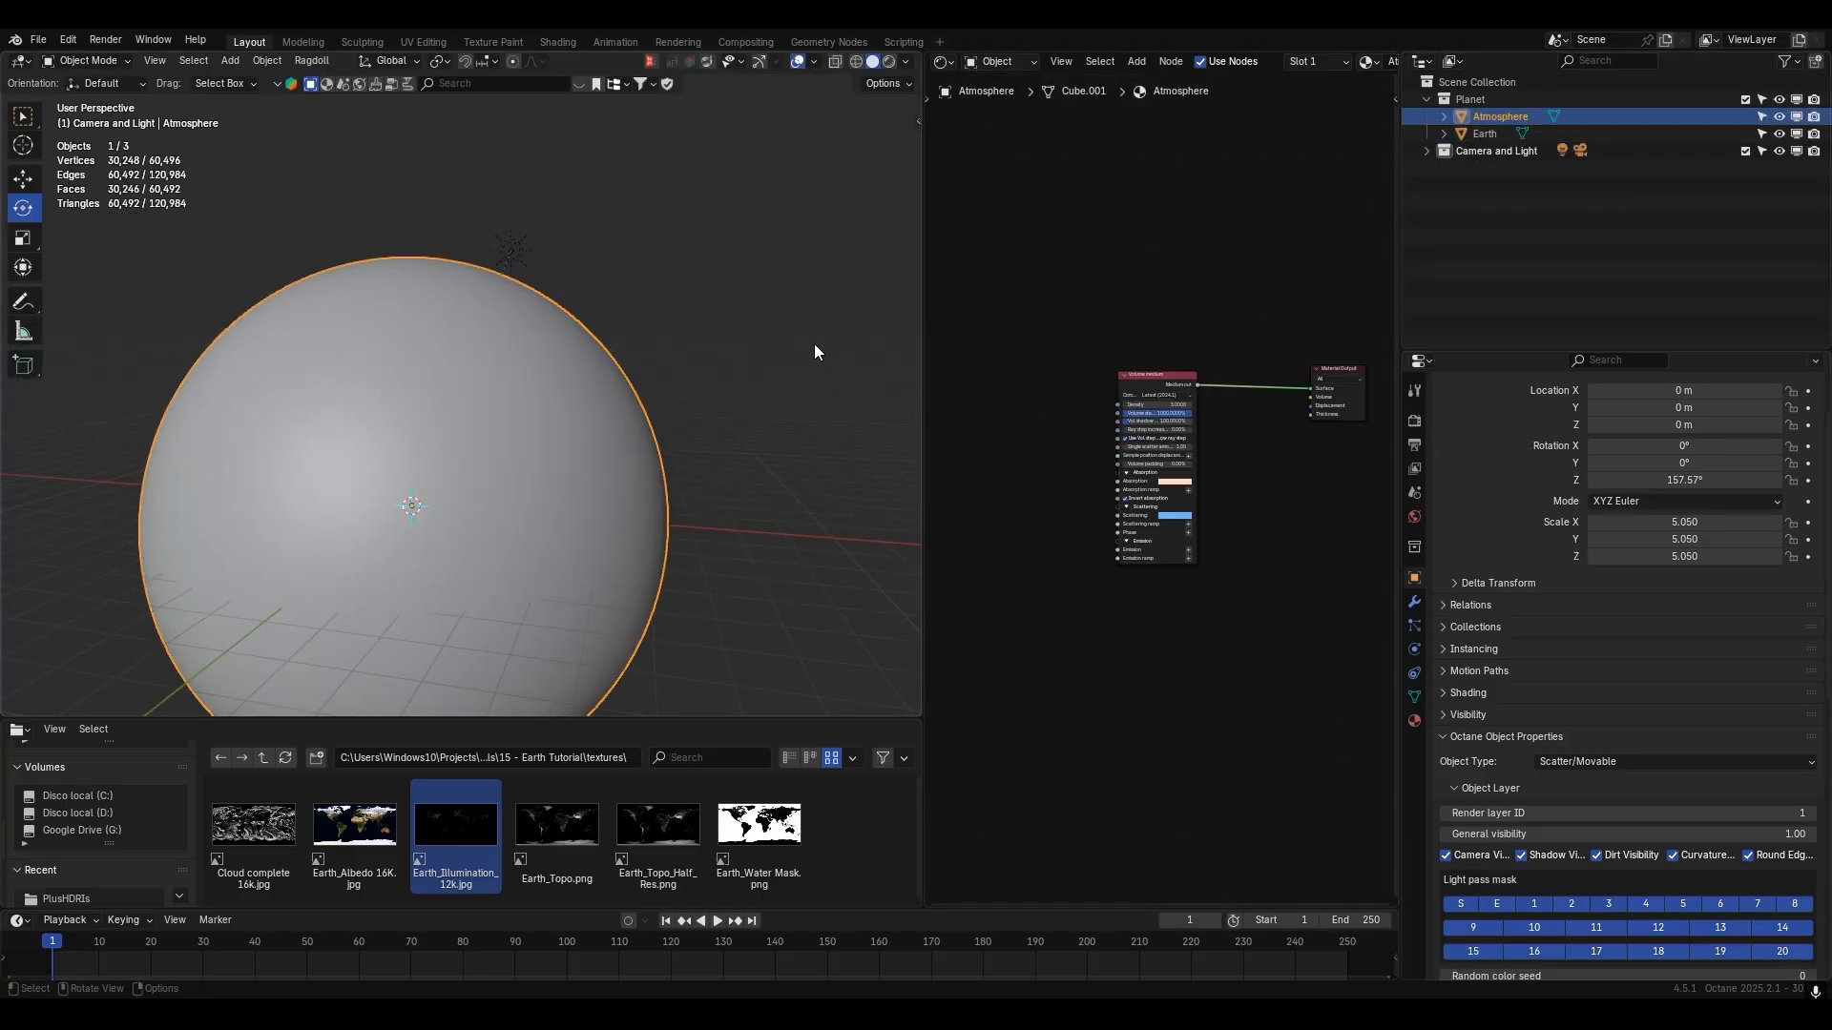
key(shift+d)
key(Escape)
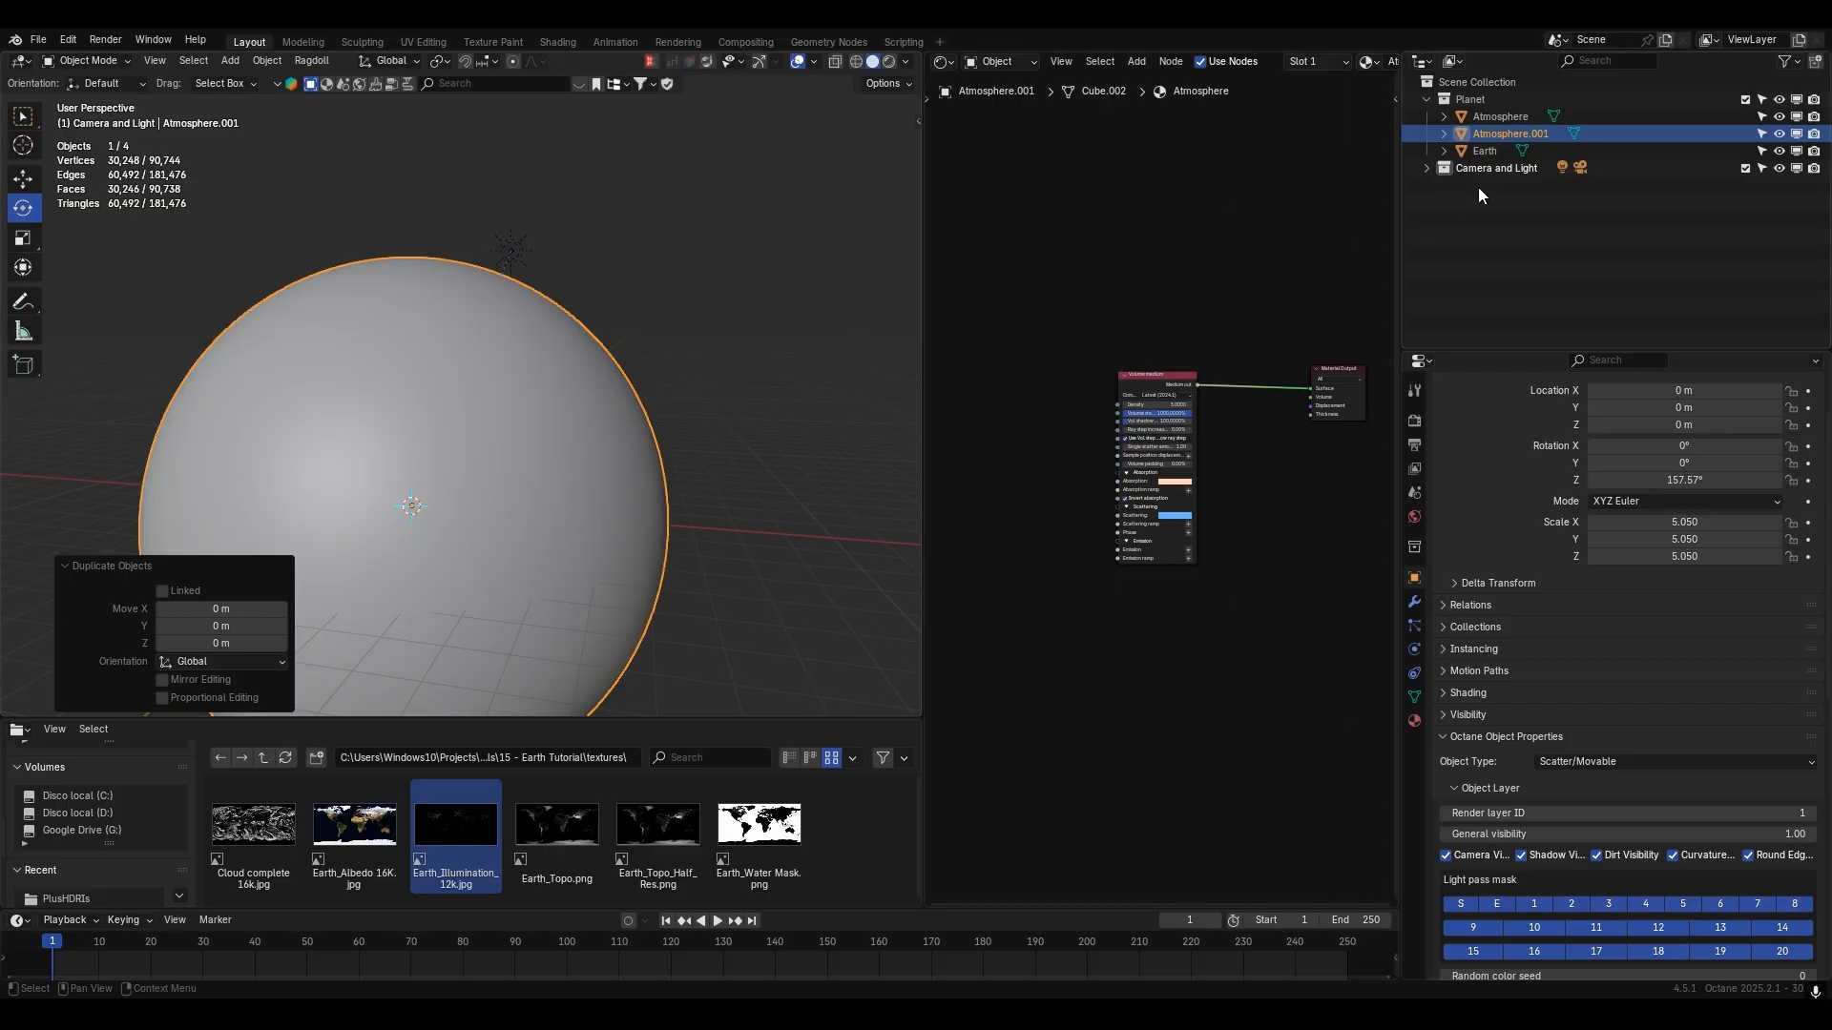
double_click(1490, 135)
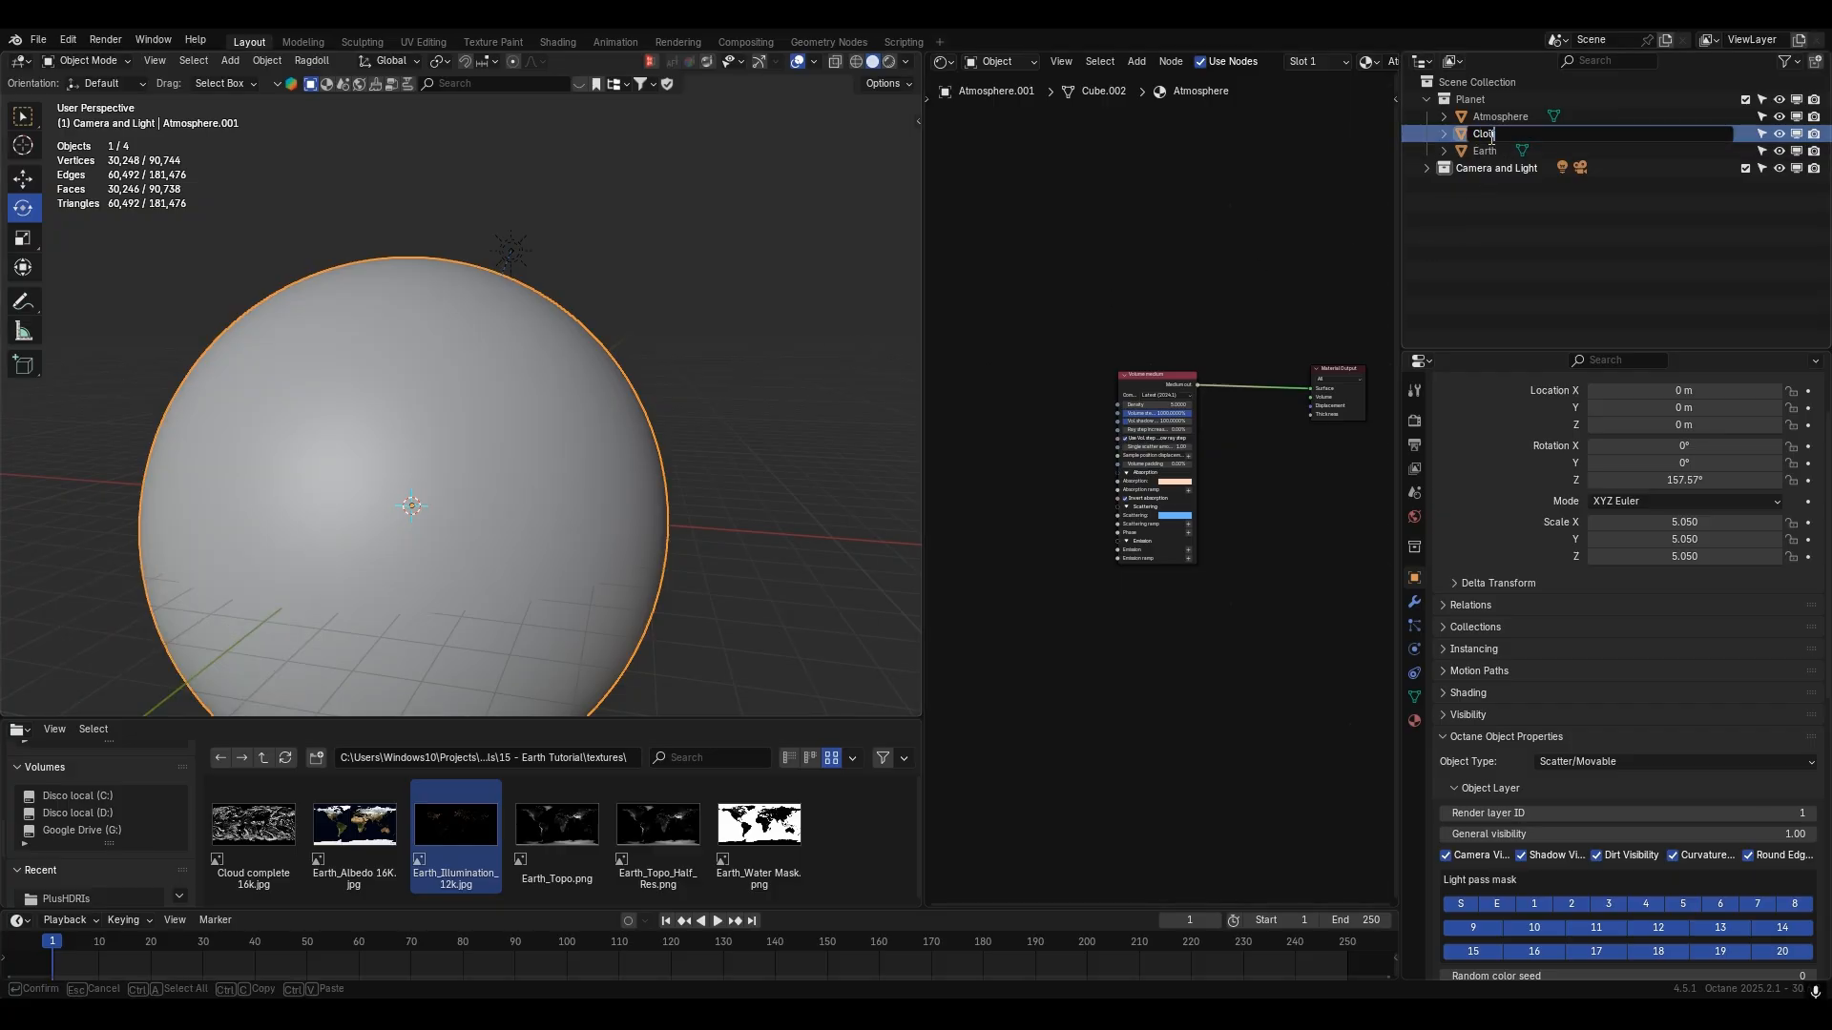
key(Return)
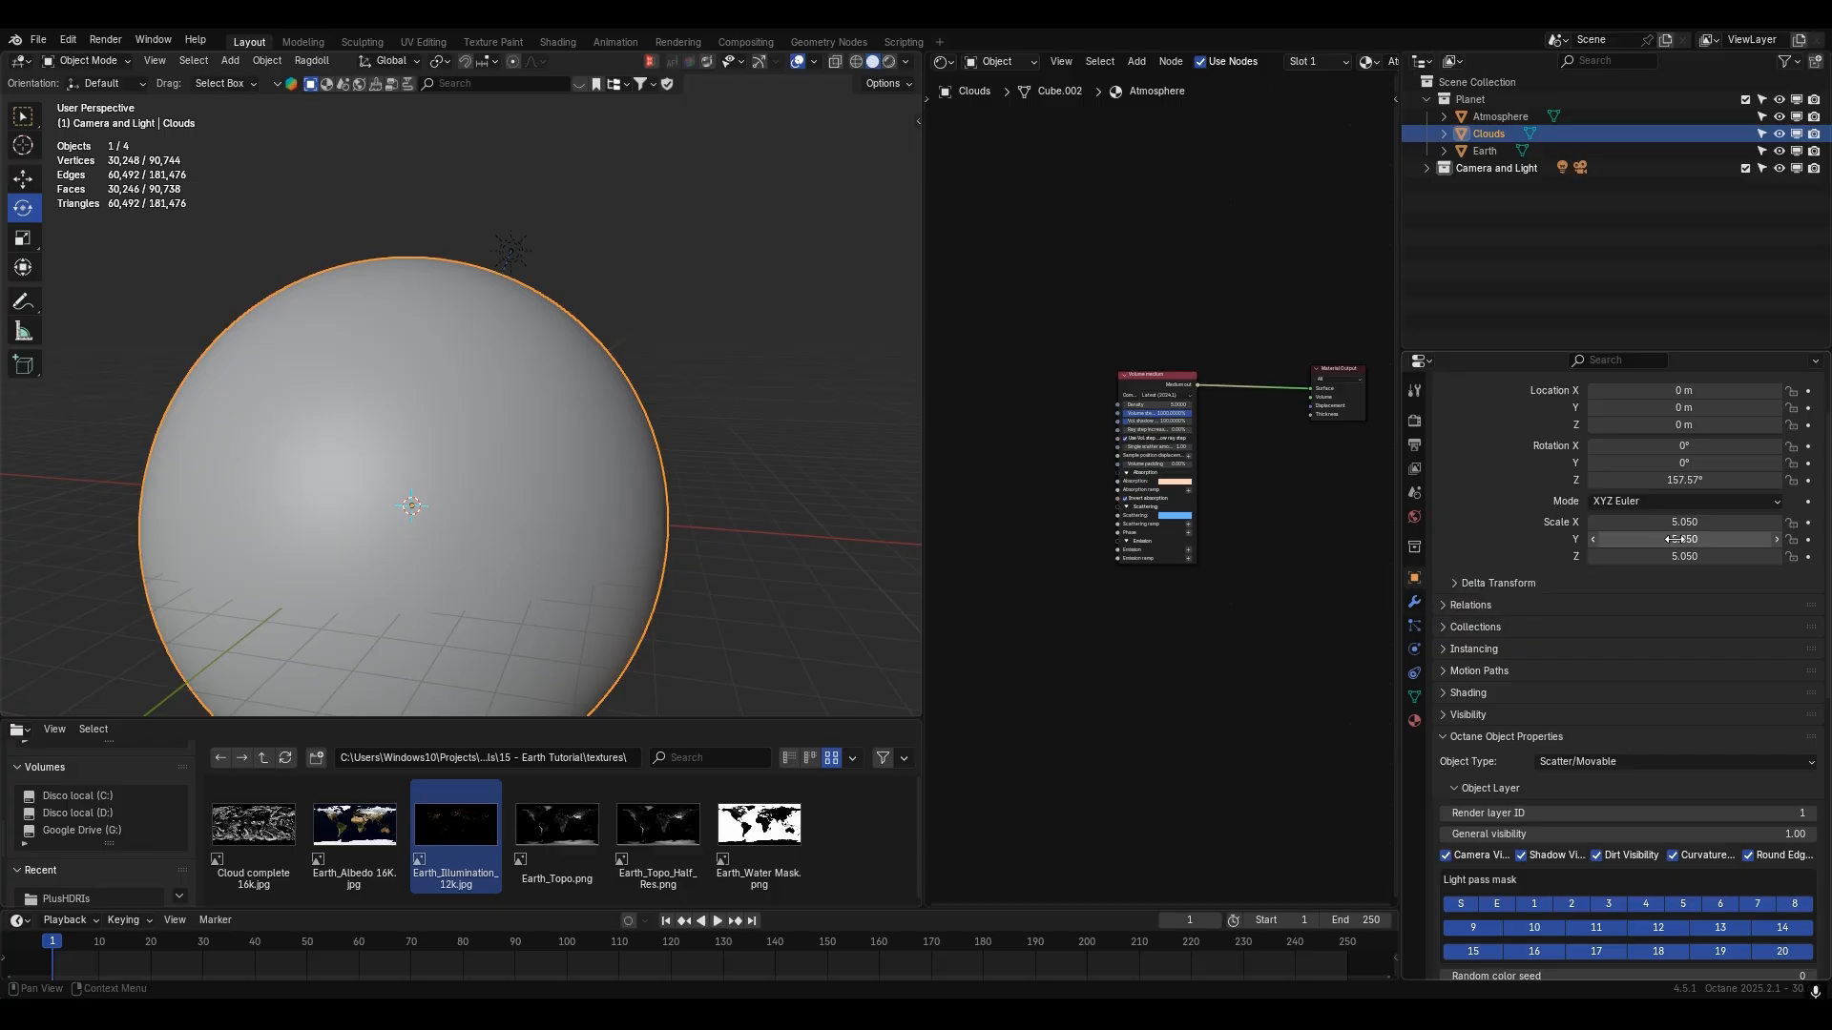
- Set the Clouds object's scale to 5.025 on all three axes and disable the Atmosphere object in the viewport
drag(1700, 523, 1700, 557)
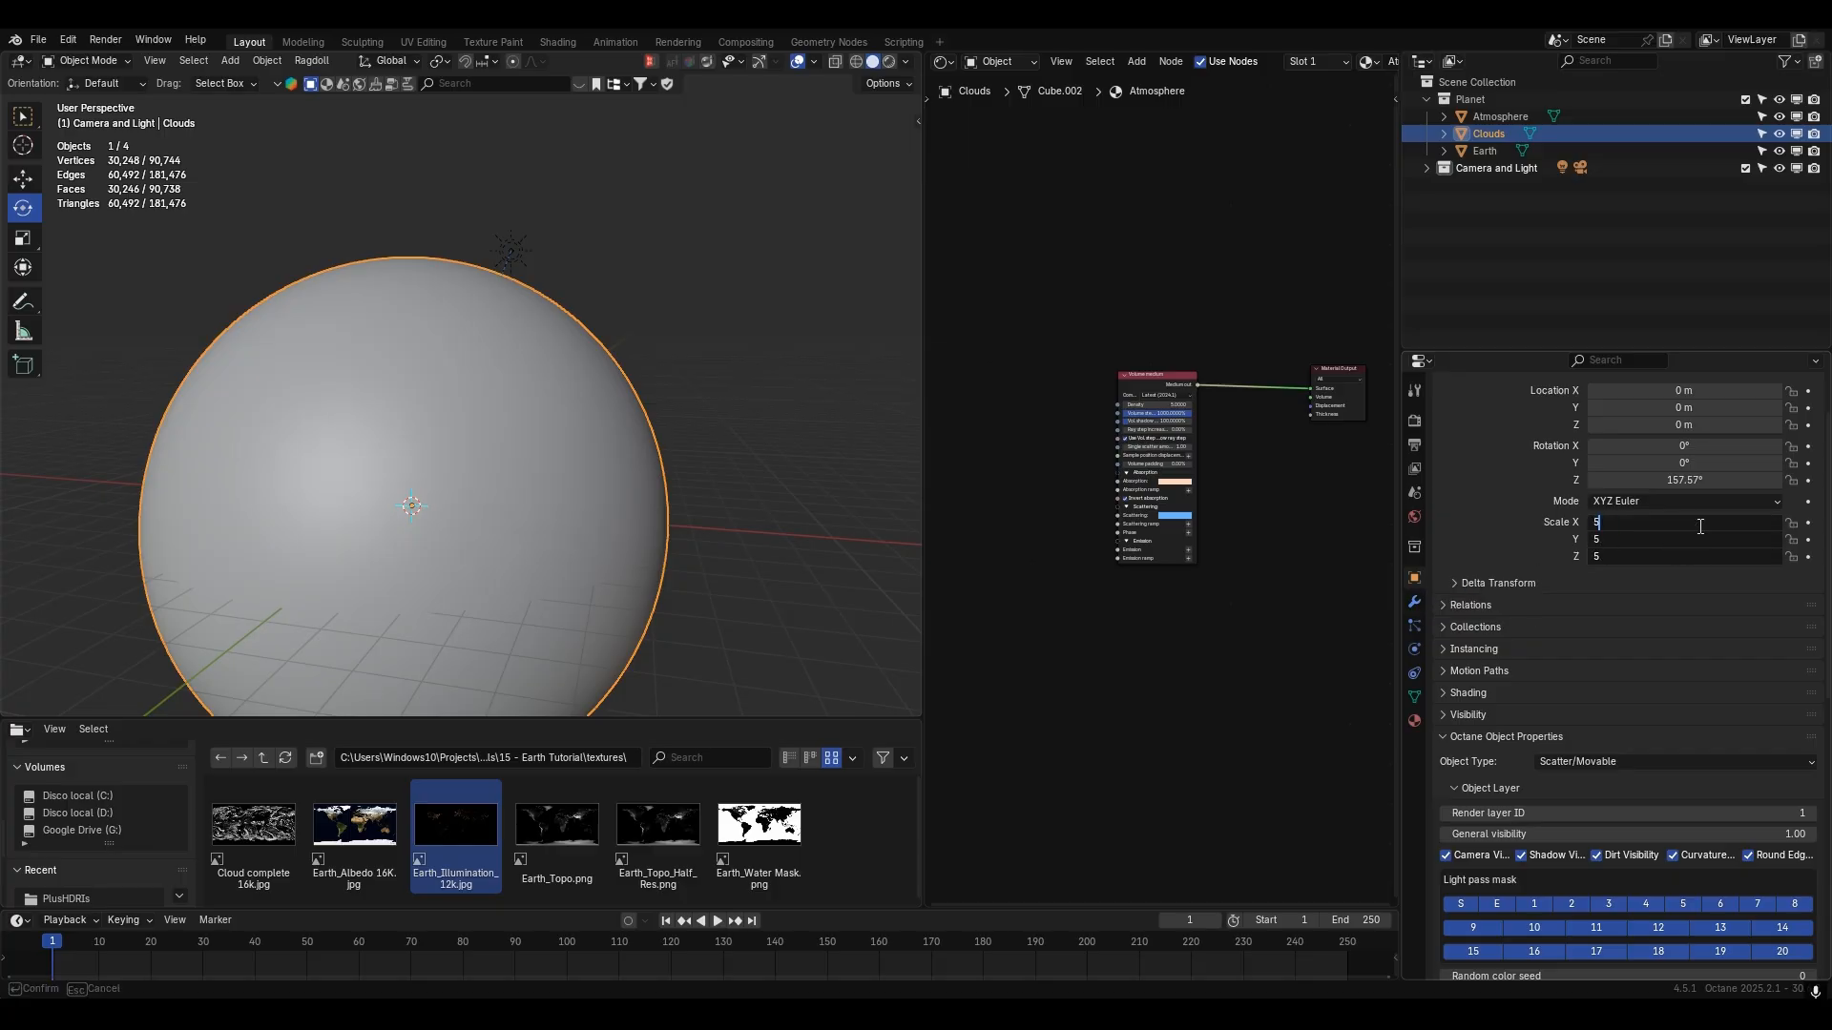
text(5.025)
key(Return)
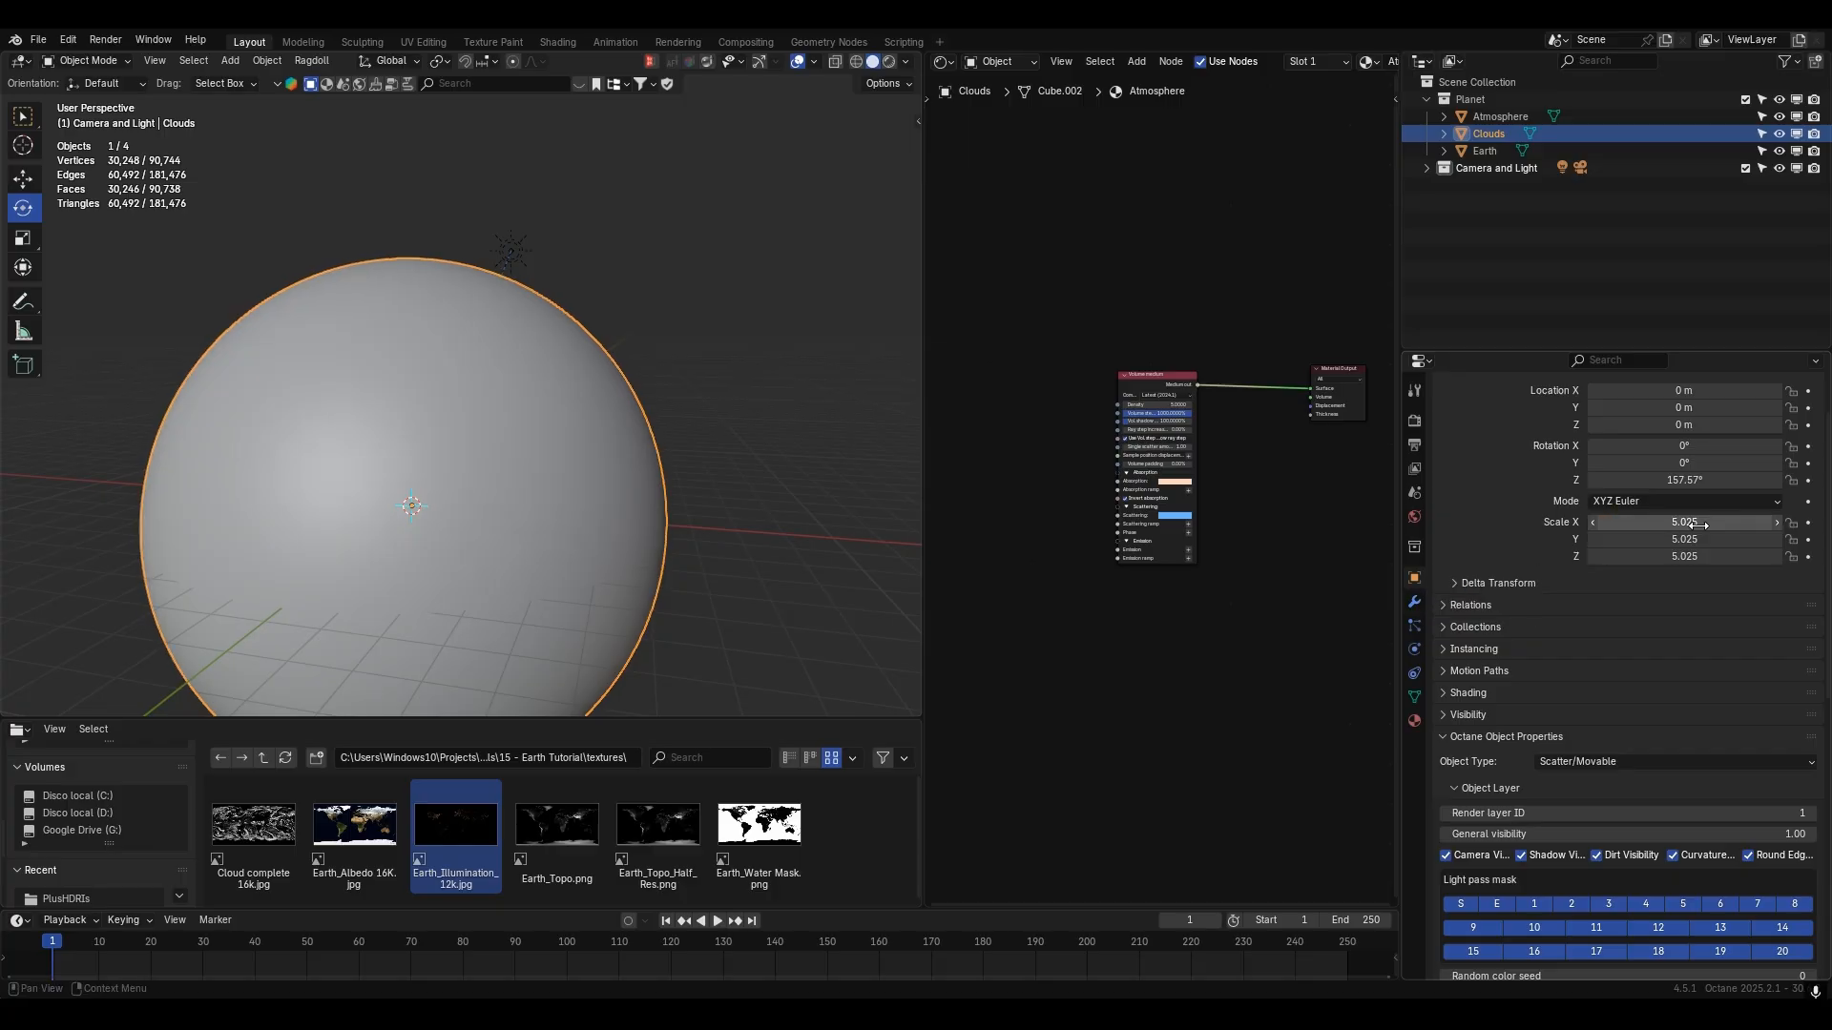
click(1796, 116)
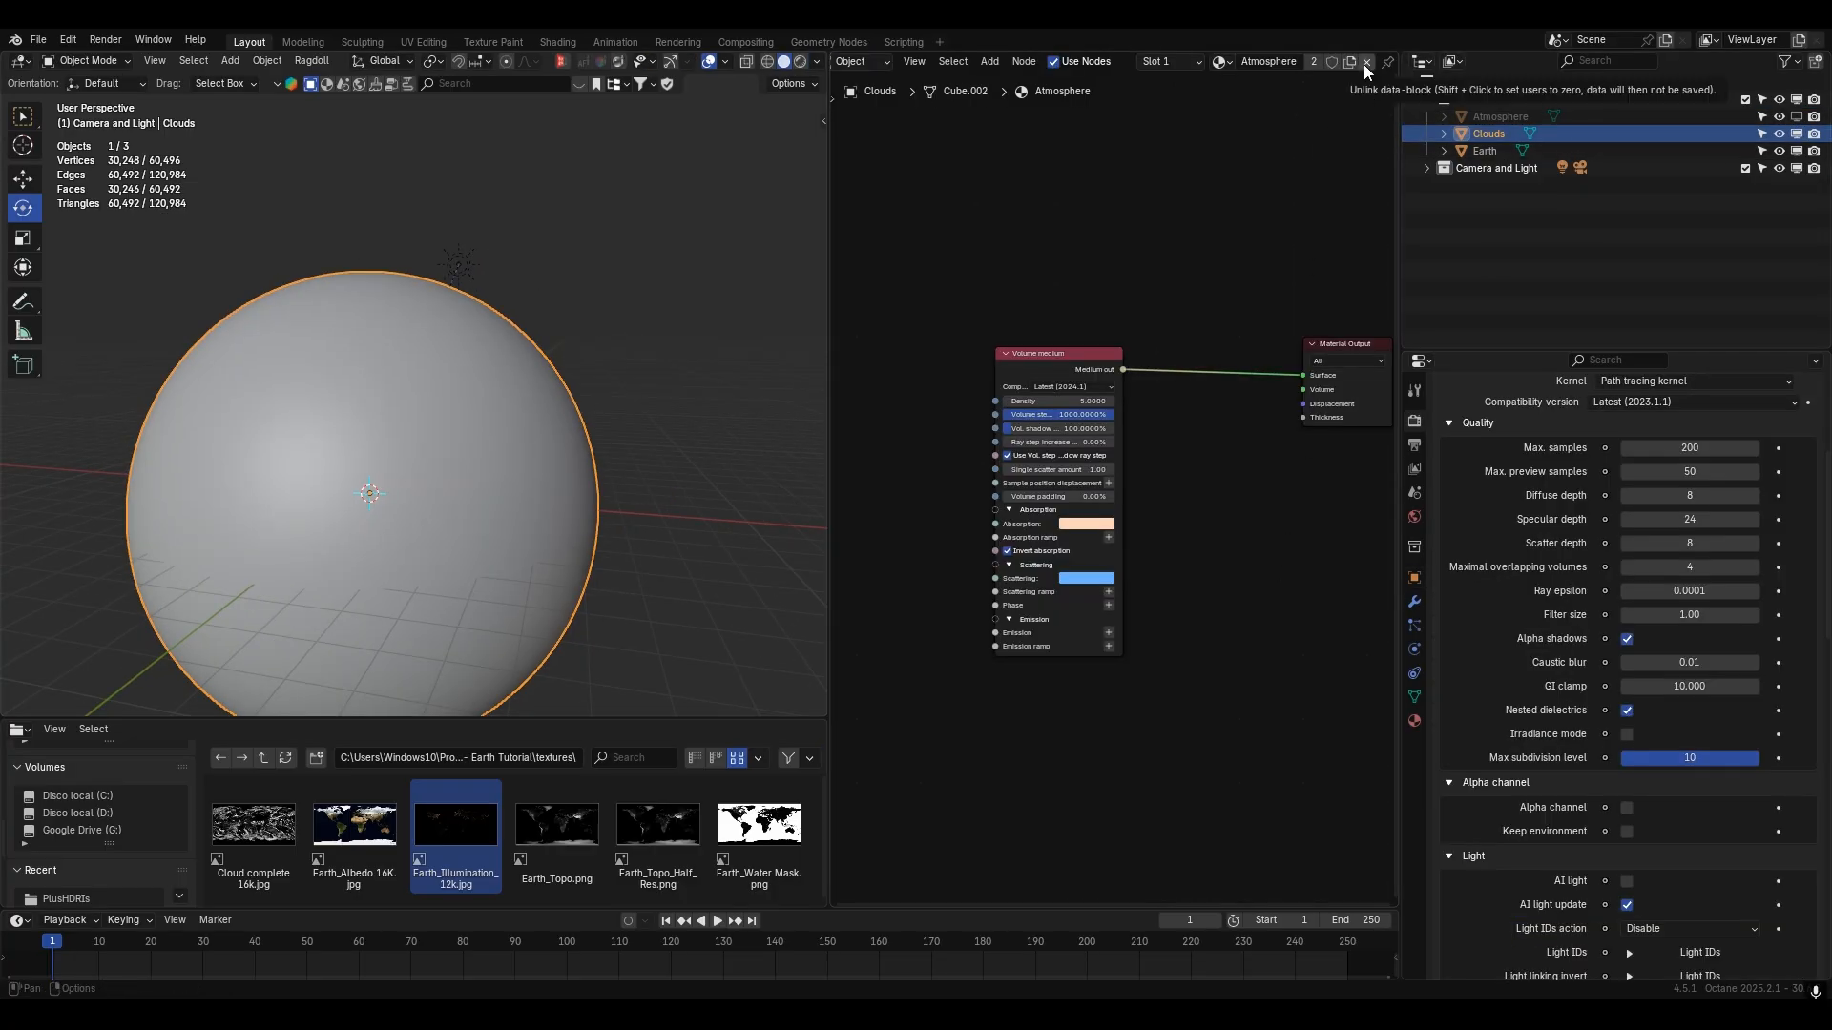
- Unlink the Atmosphere material from the Clouds object and create a new material named Clouds
click(1364, 65)
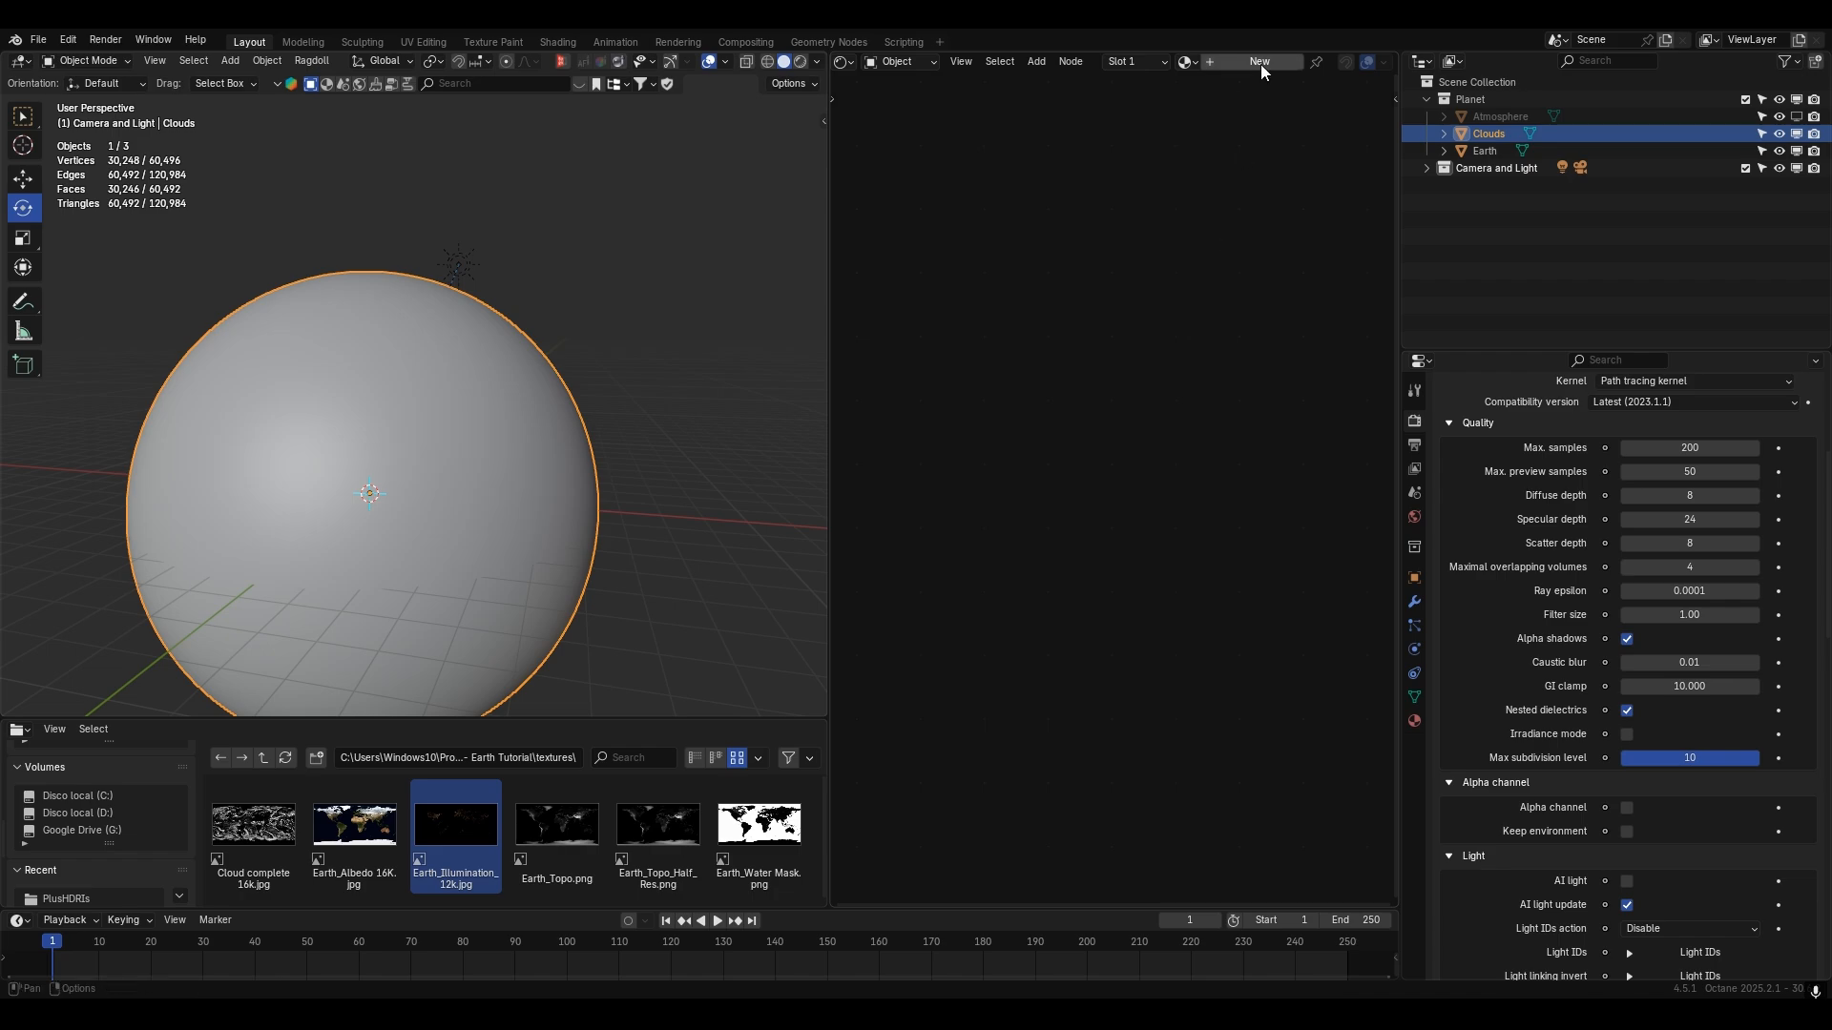
click(1265, 65)
click(1317, 61)
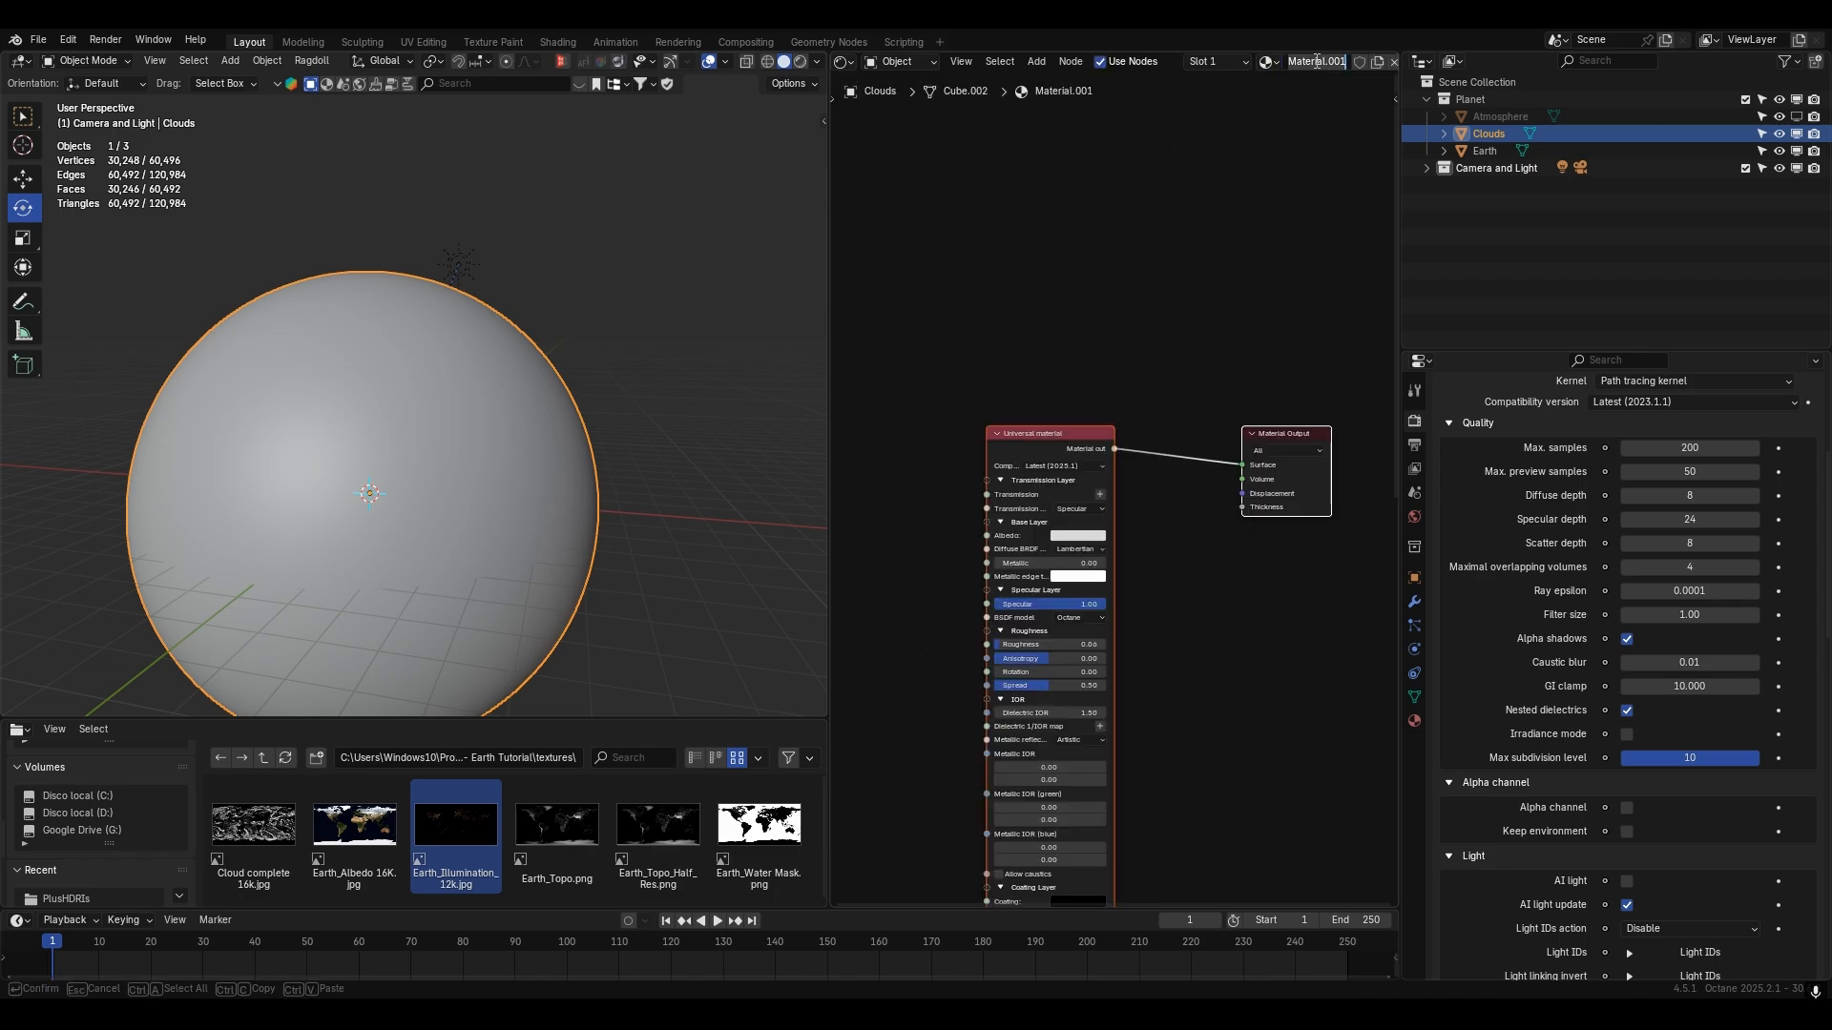
key(Return)
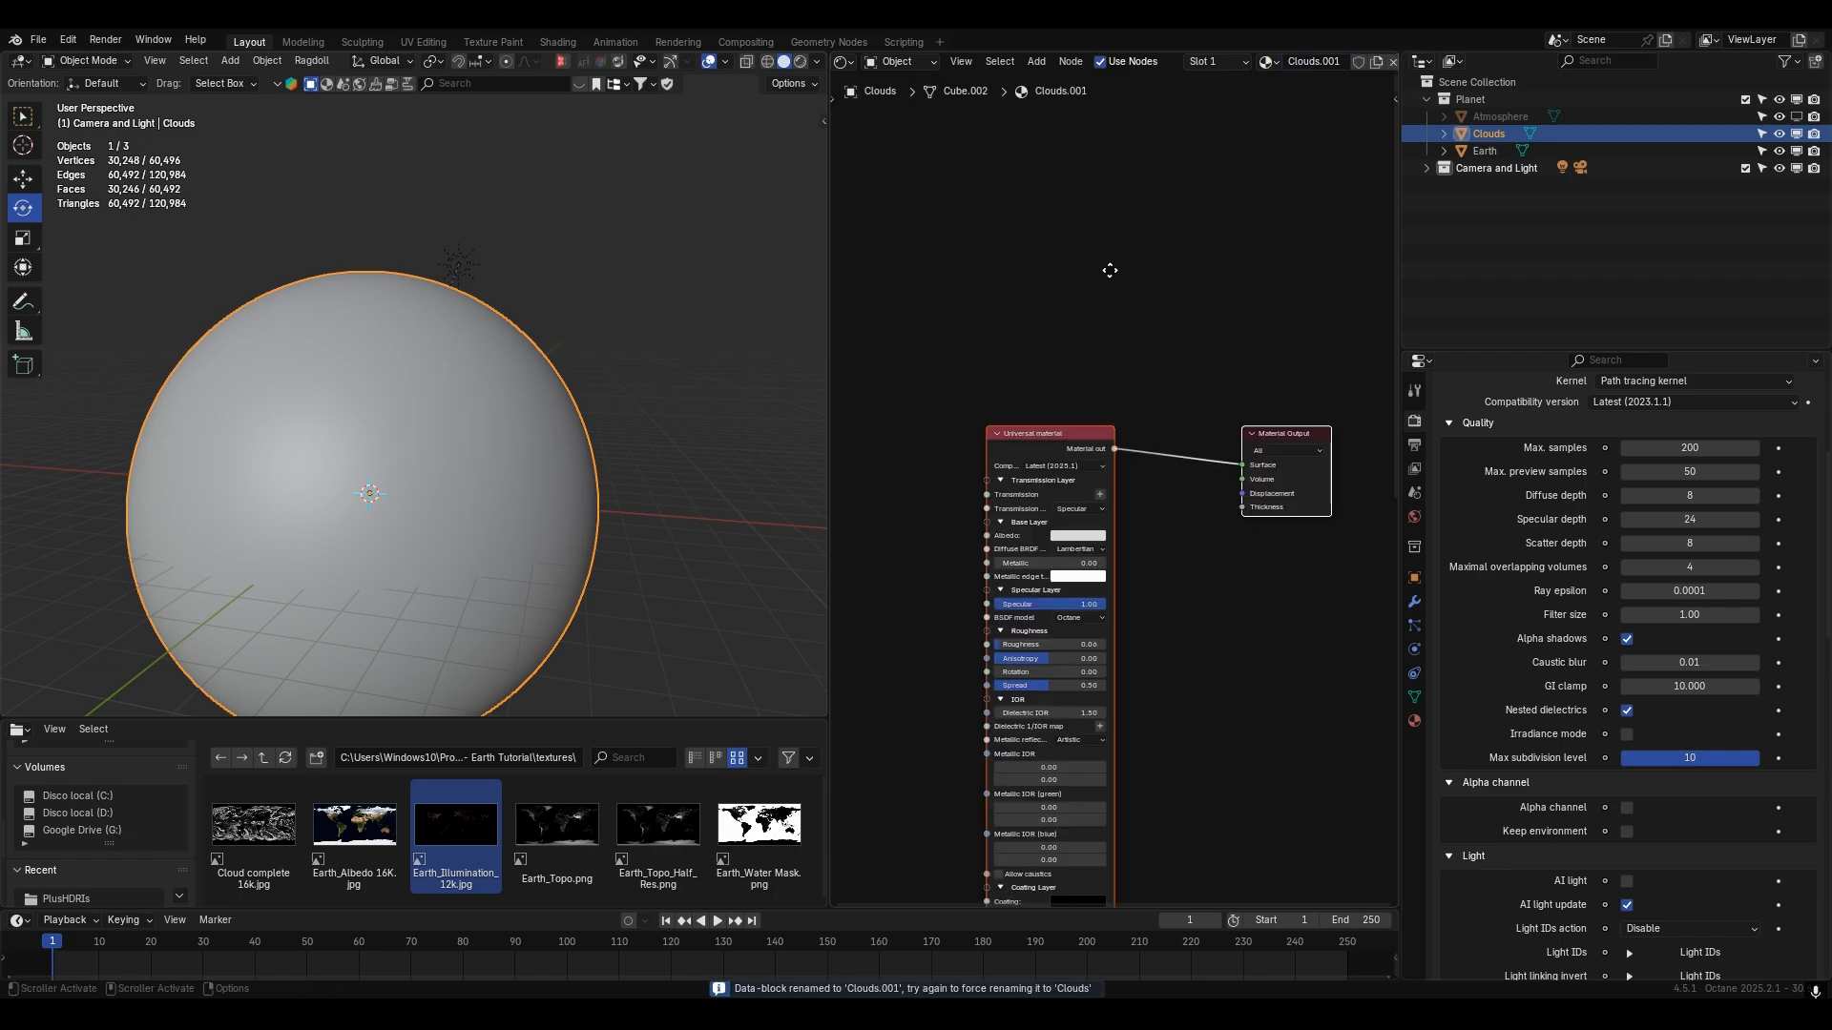
- Replace the Universal material node with a Standard volume medium connected to the Material Output's Surface input
middle_drag(1105, 265, 1211, 89)
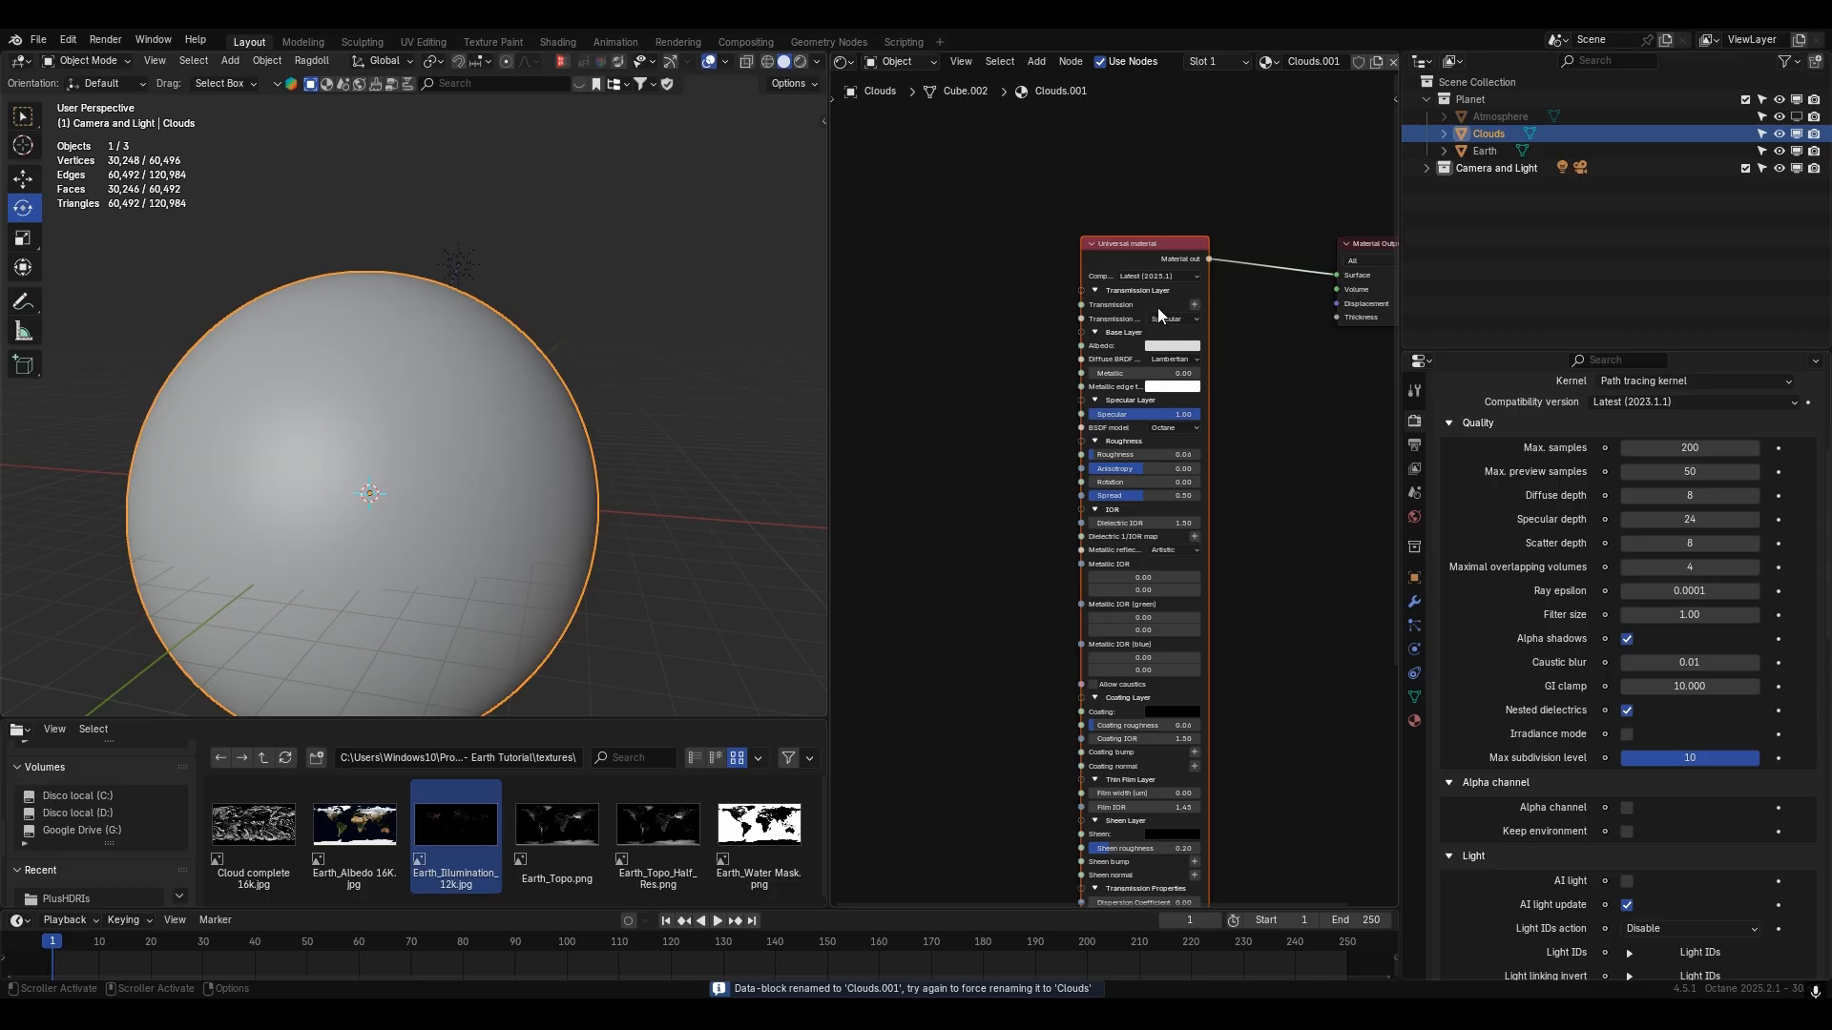
key(x)
middle_drag(1157, 307, 1071, 354)
key(shift+a)
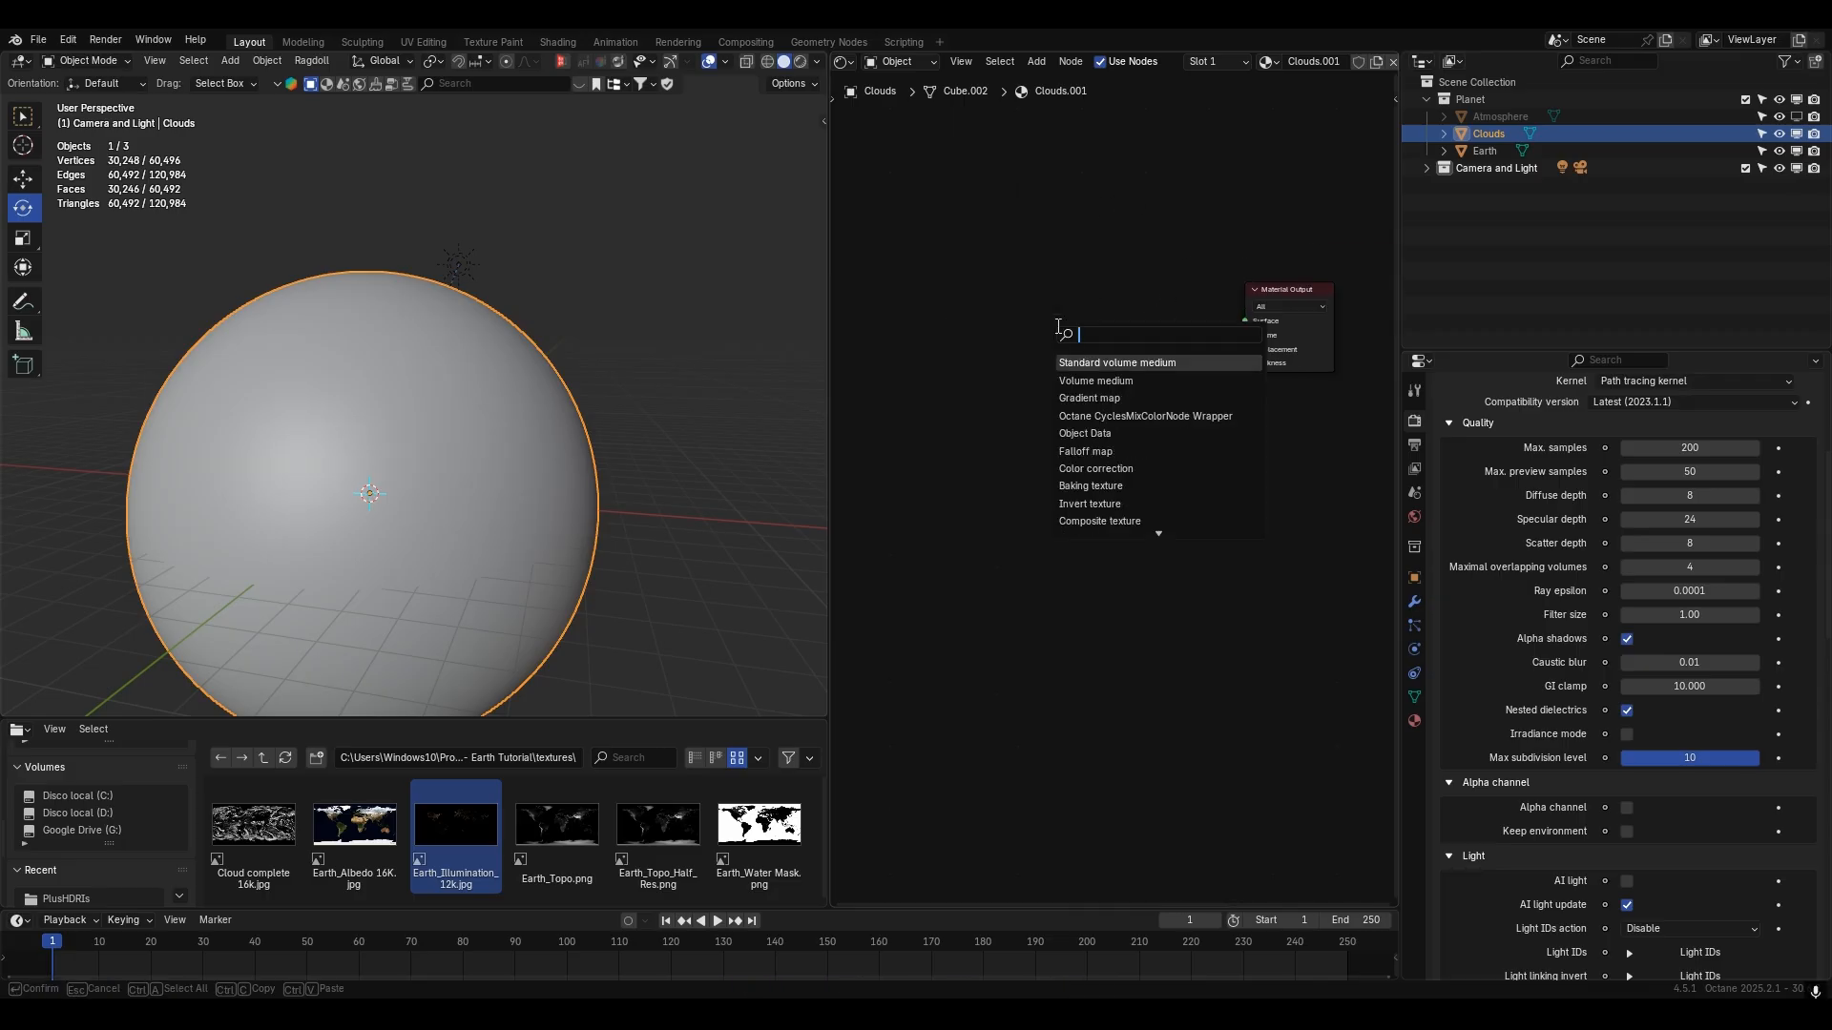
click(1112, 361)
click(996, 300)
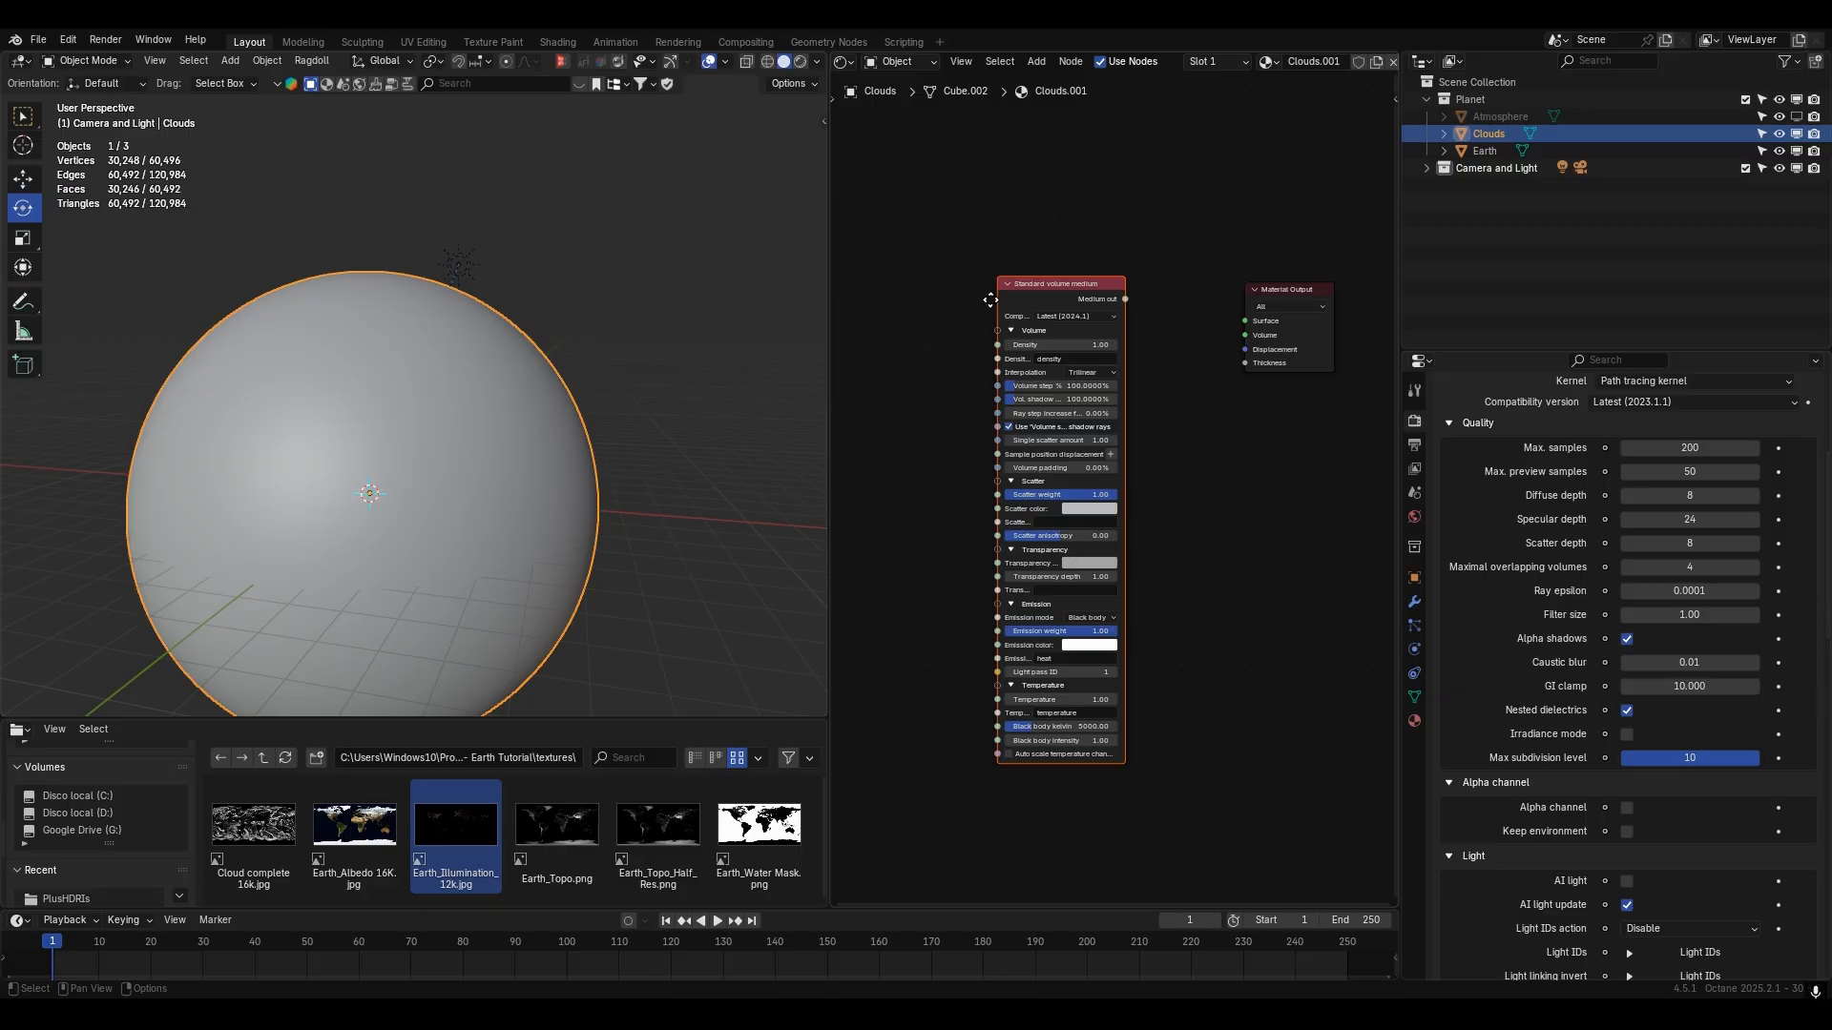
drag(1064, 304, 1237, 320)
- Rename the new cloud material as Clouds Volumetrics
click(1309, 61)
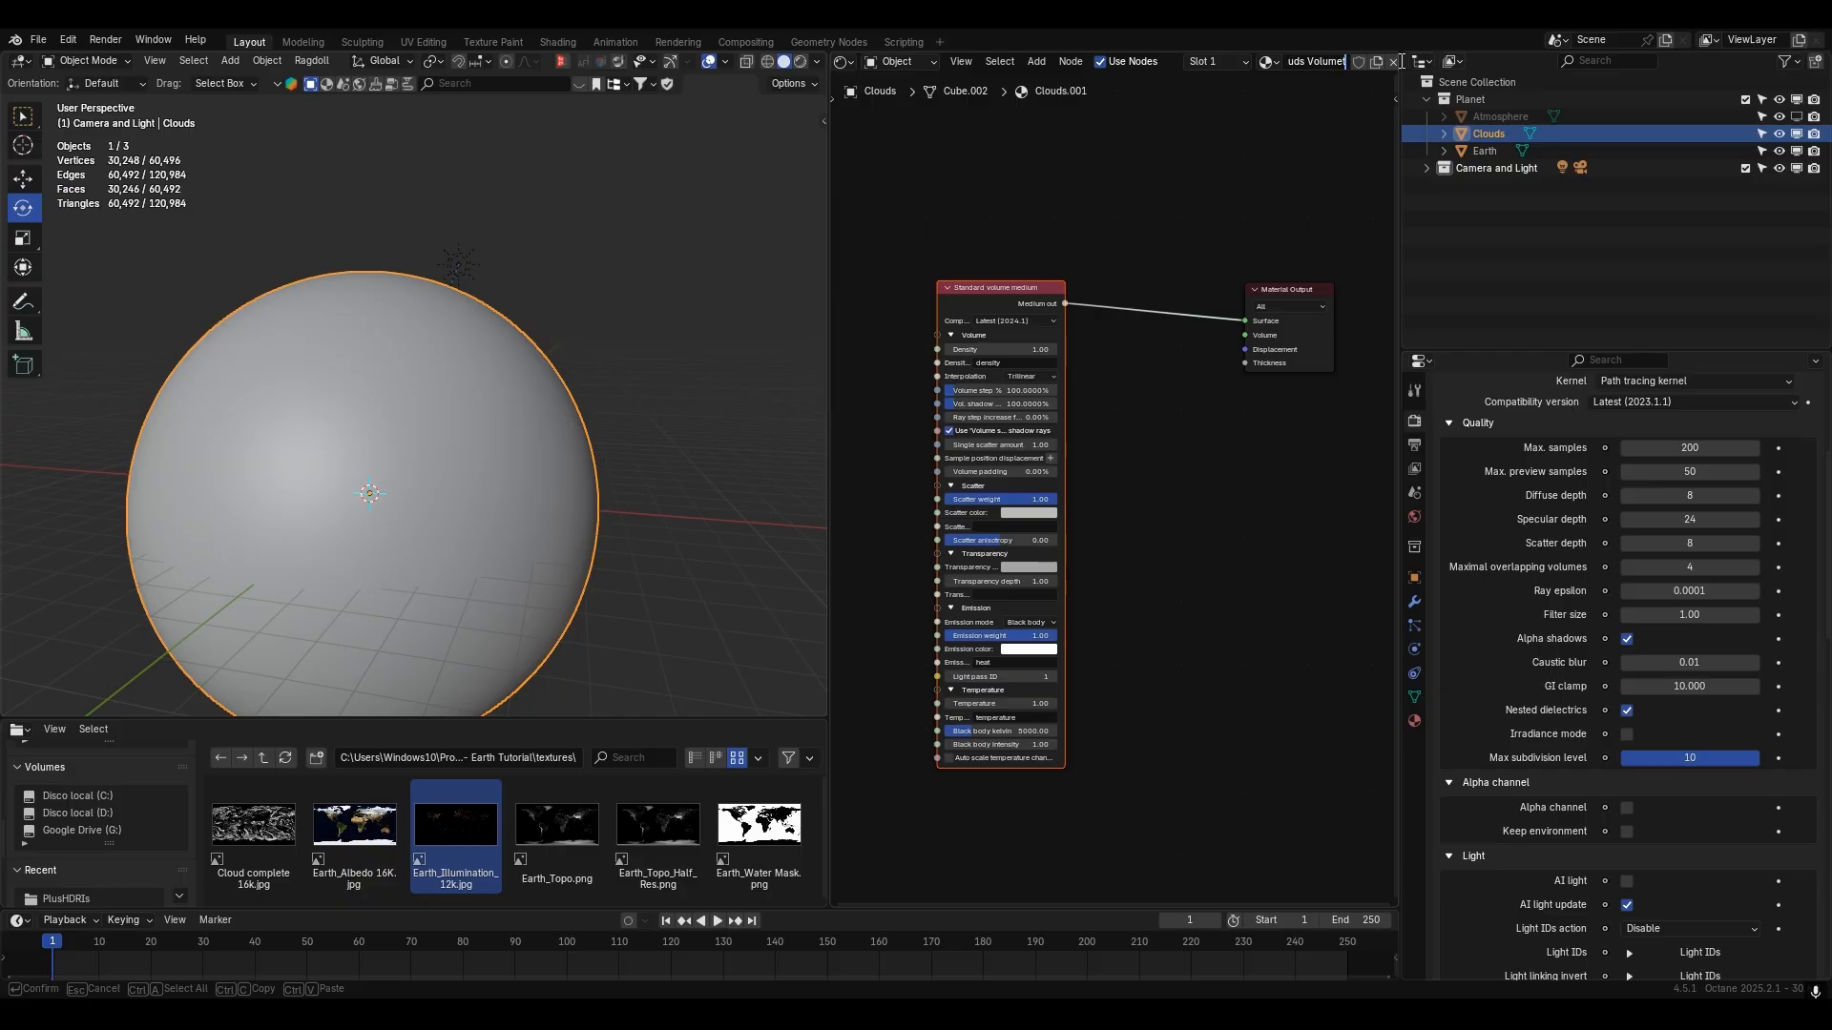
text(Clouds Volumetrics)
key(Return)
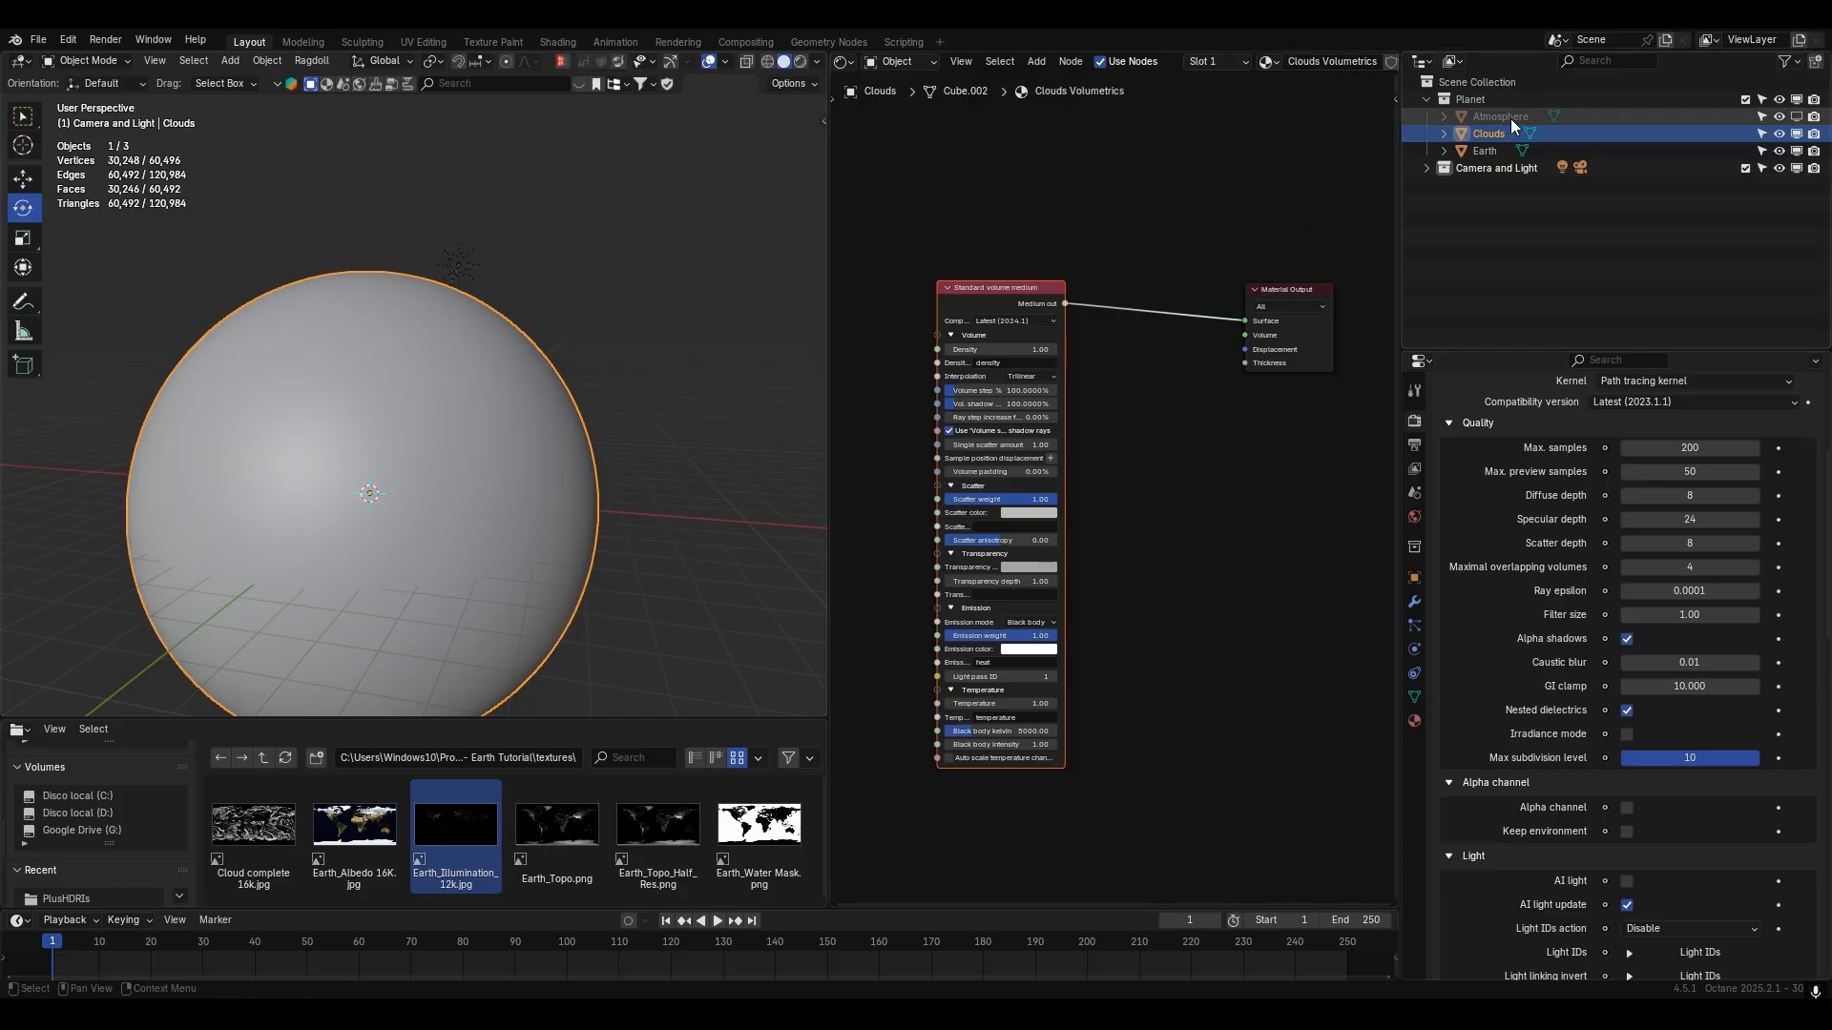
- Set the voxel size of the Clouds object's Octane mesh volume to 0.002
click(1422, 697)
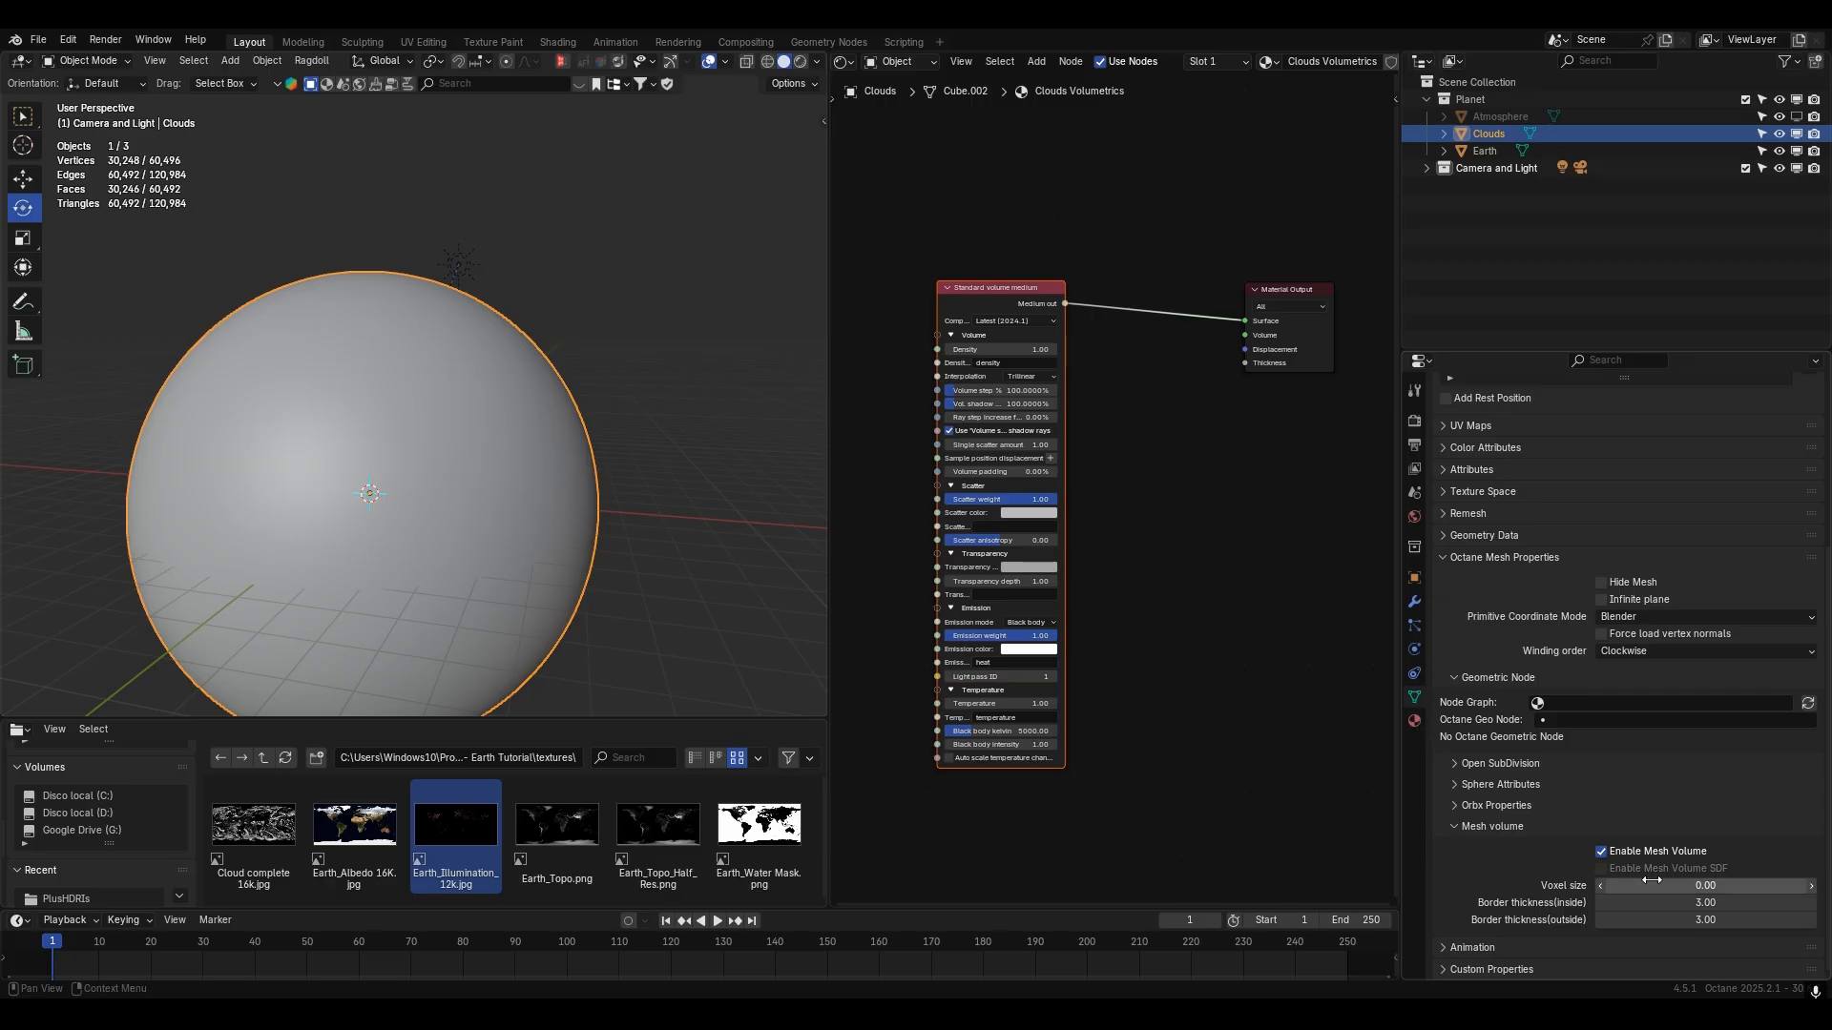
scroll(1622, 864, up, 1)
click(1708, 919)
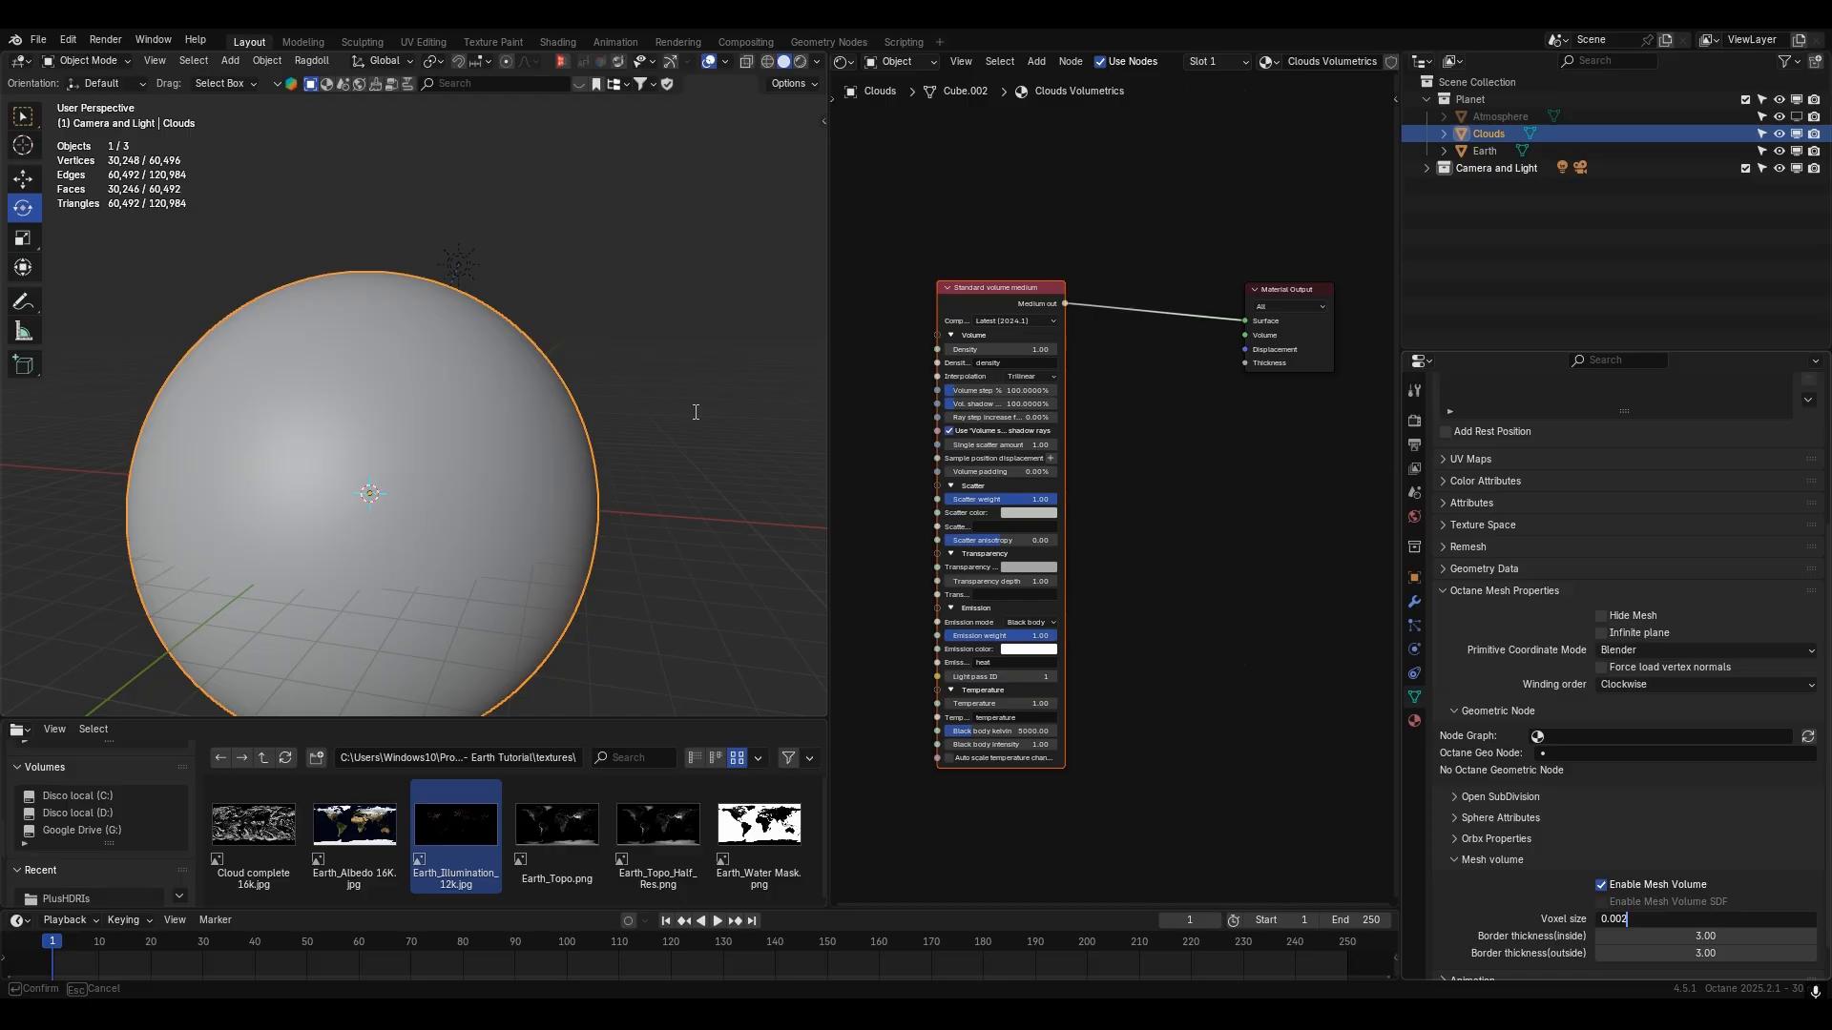
key(Return)
- Add Cloud complete 16k.jpg as an RGB image node in the Clouds Volumetrics material and turn off Enable Mesh Volume
middle_drag(1184, 462, 1399, 483)
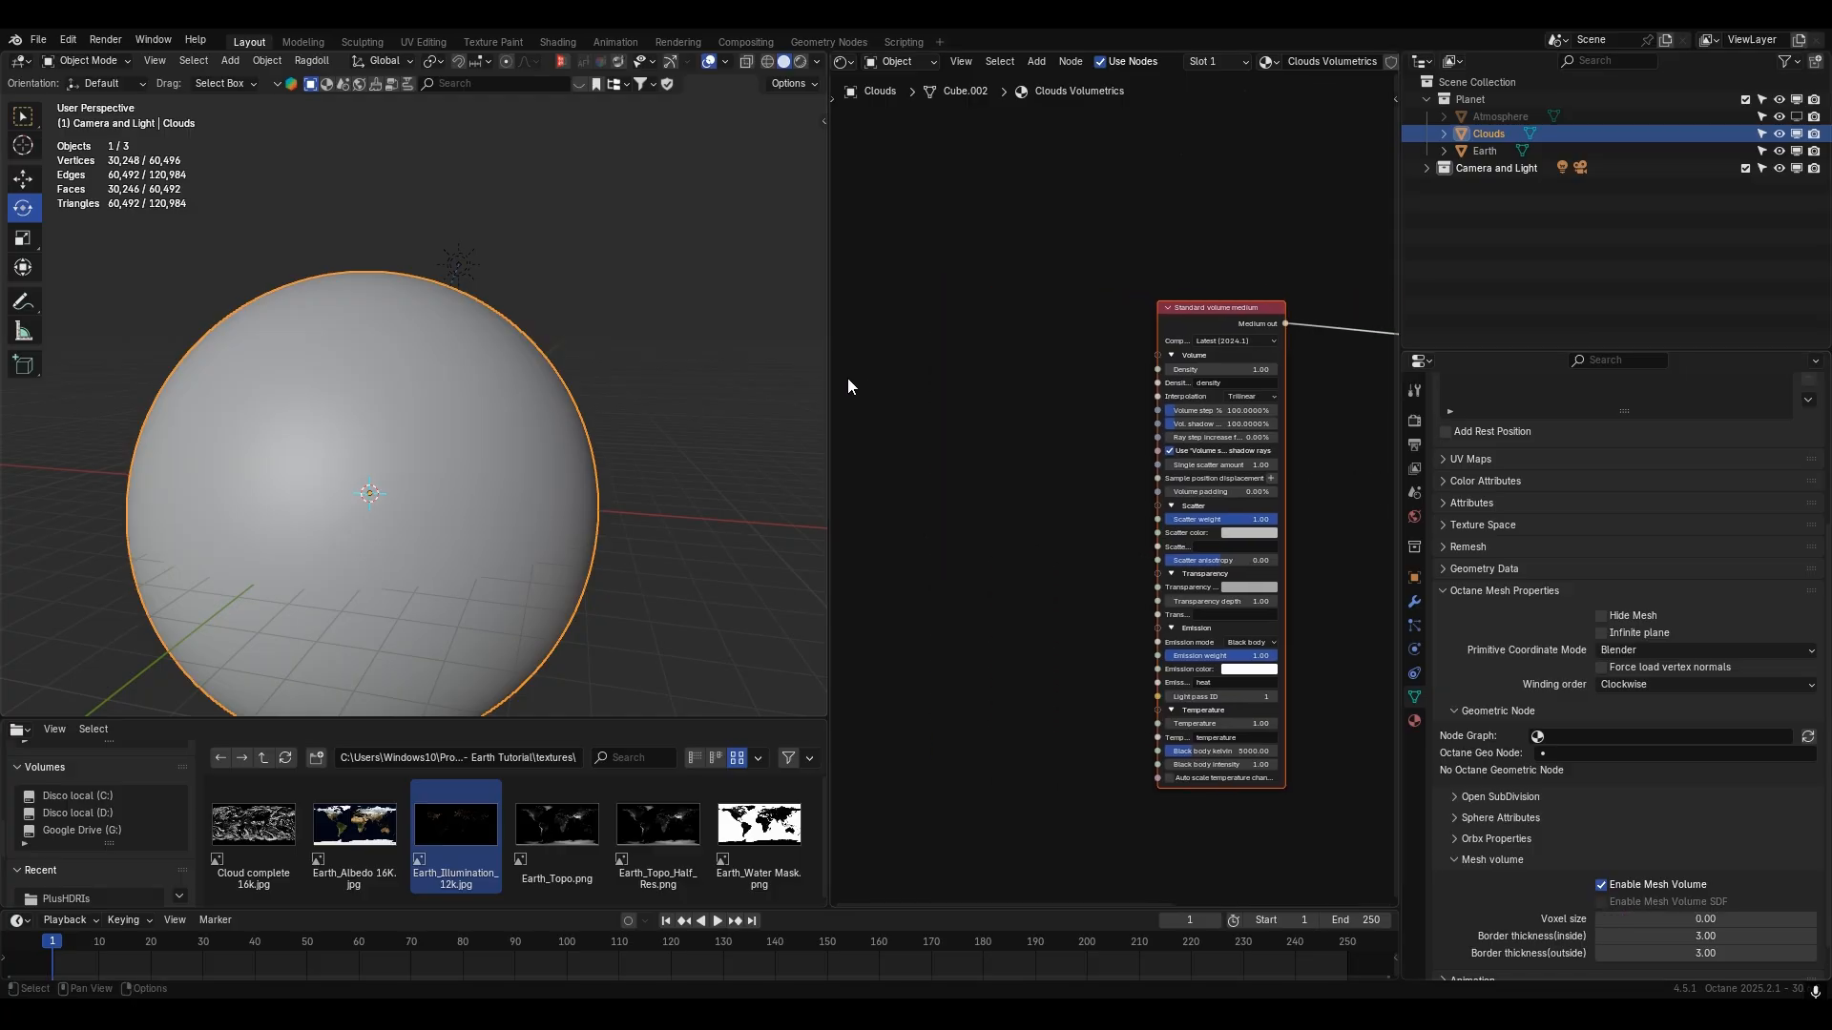
drag(828, 373, 728, 377)
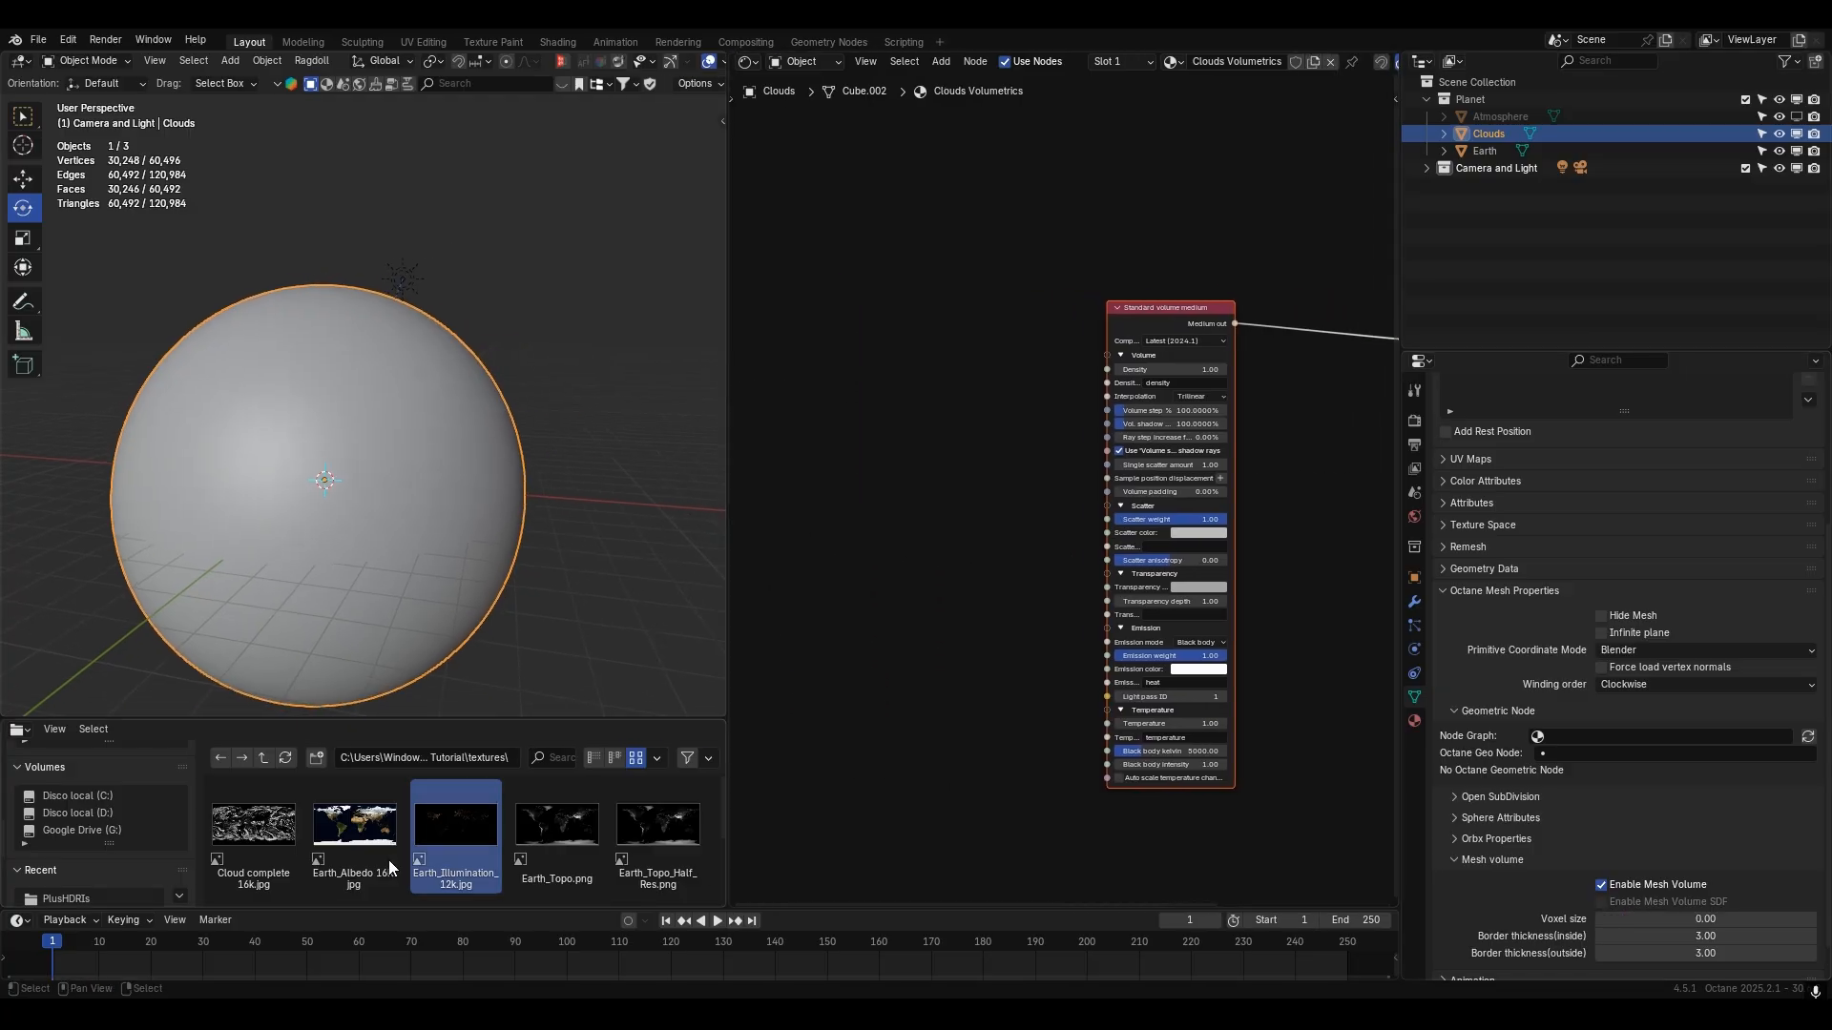
drag(273, 870, 913, 304)
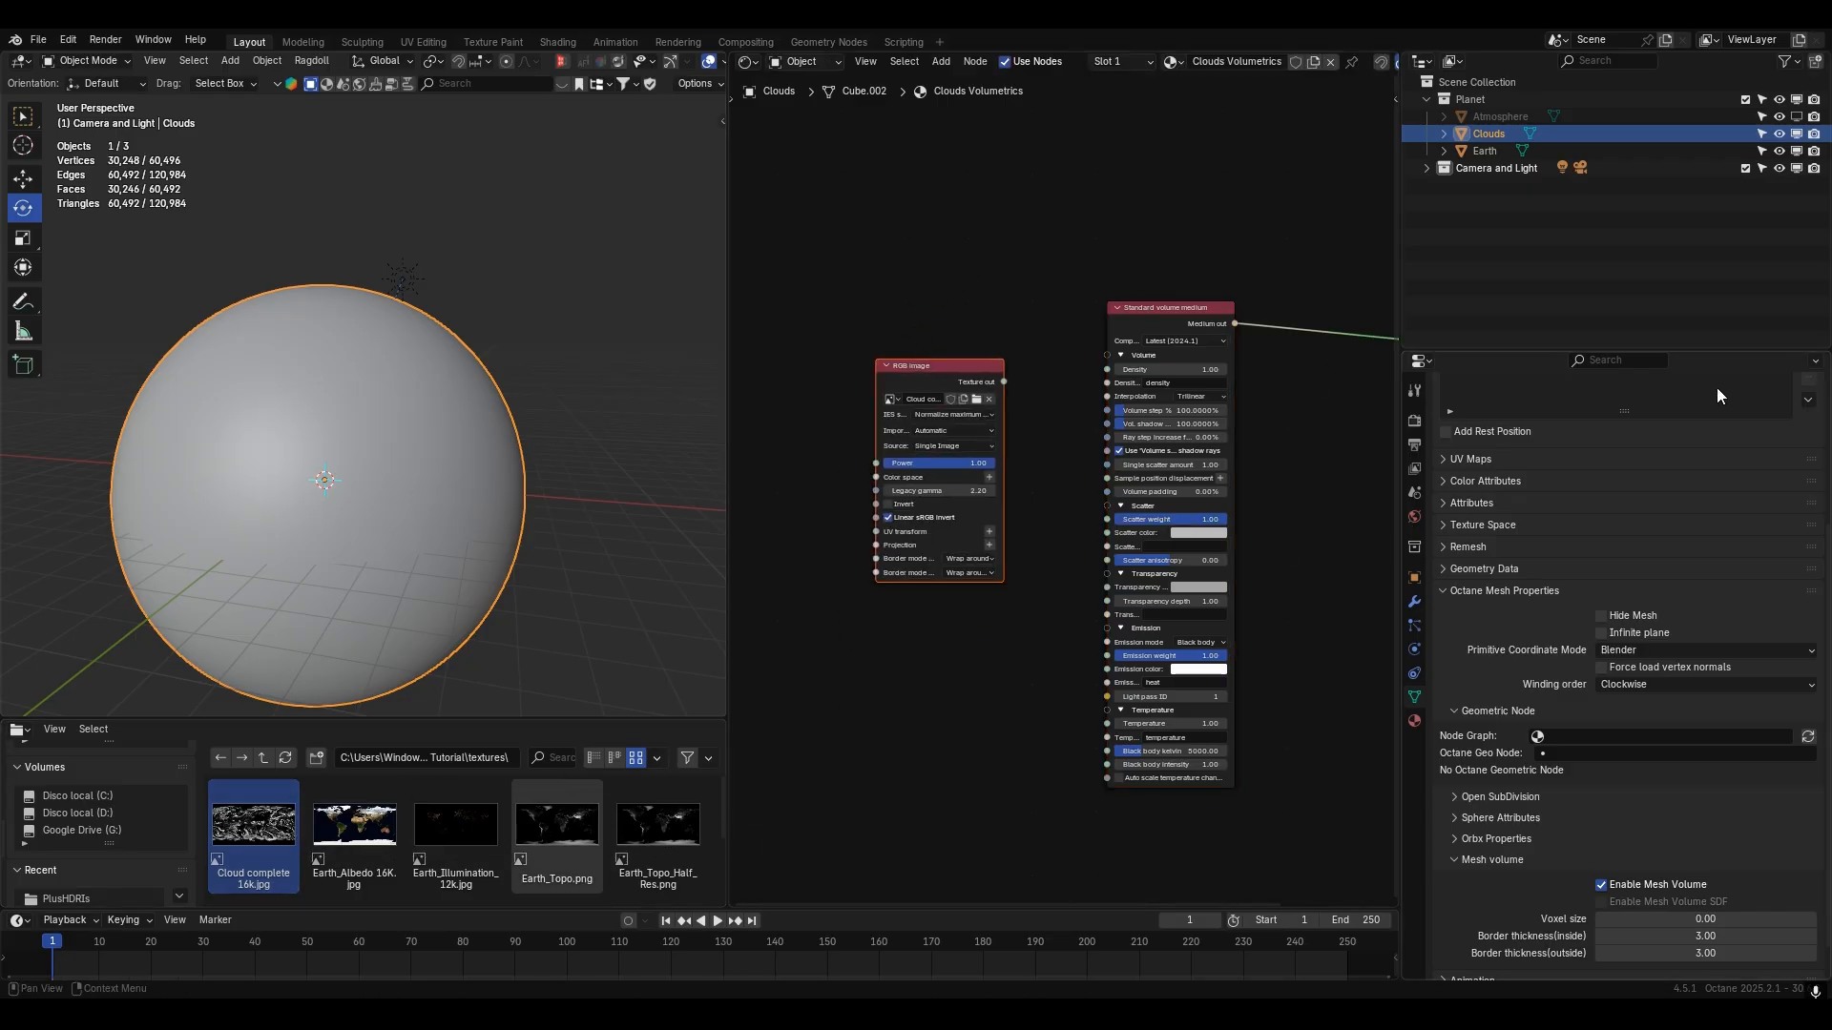
scroll(1528, 744, down, 2)
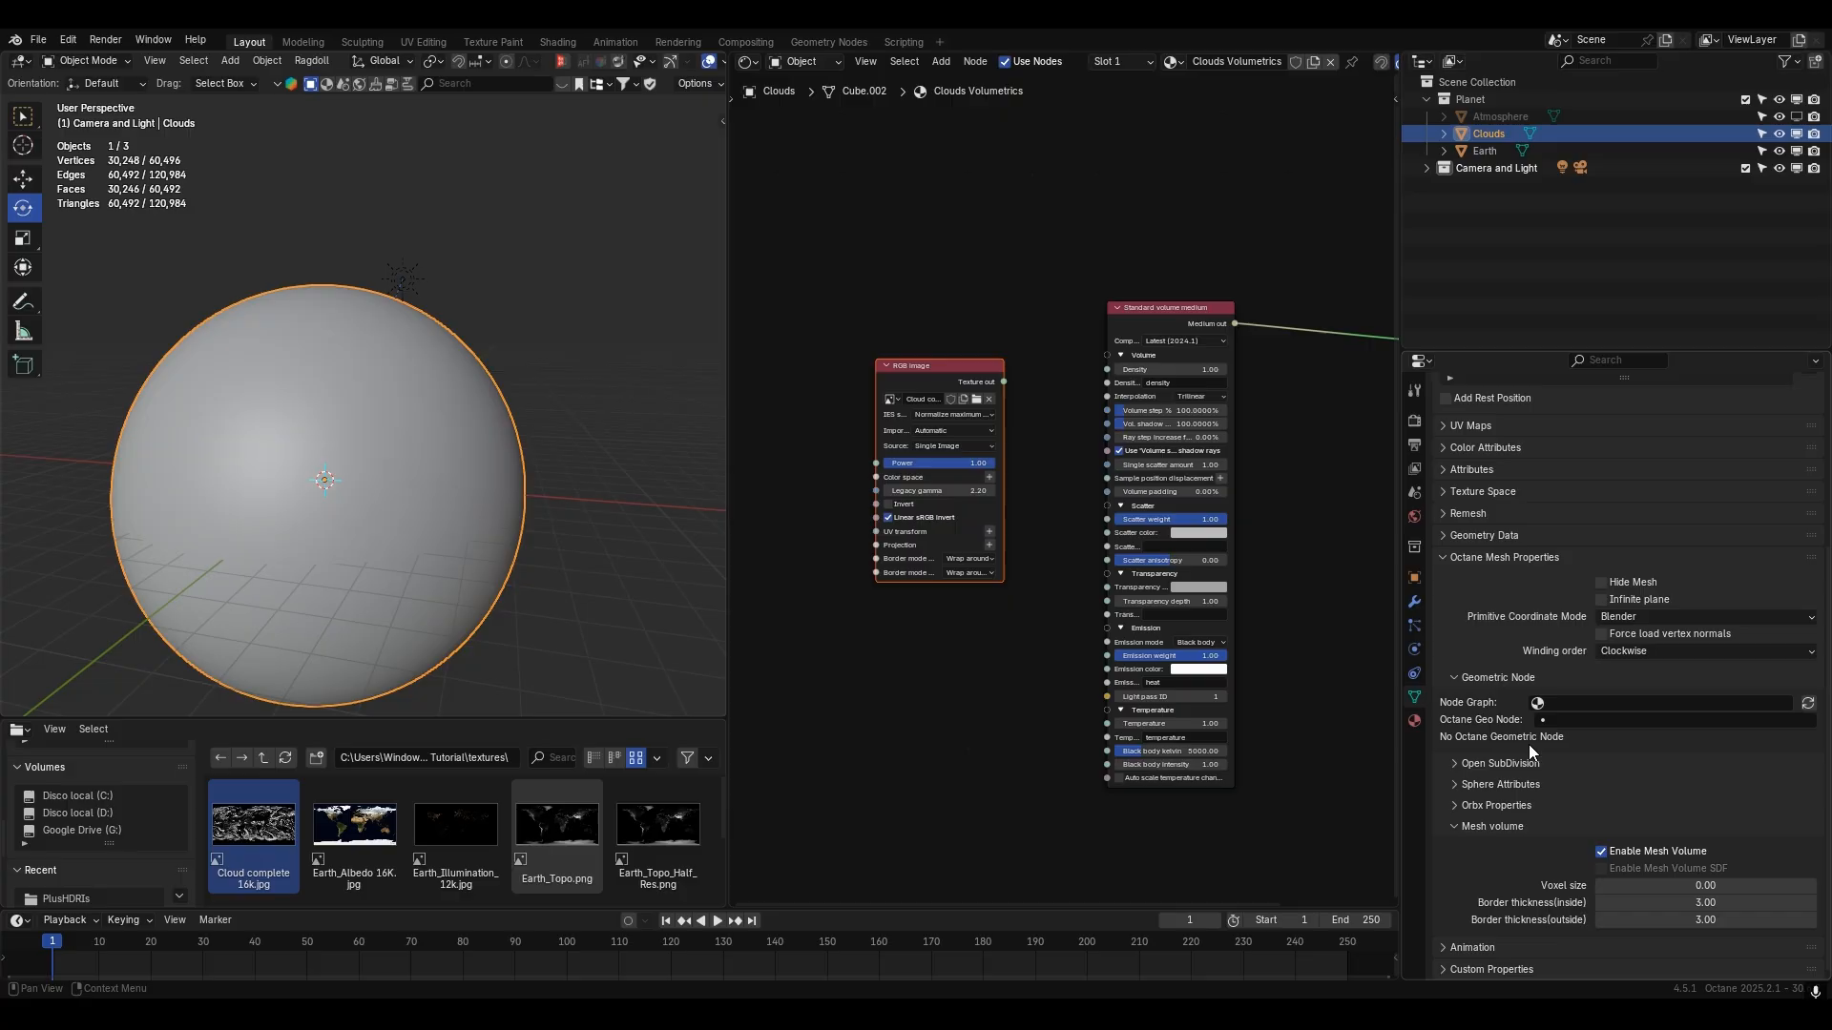
click(1615, 852)
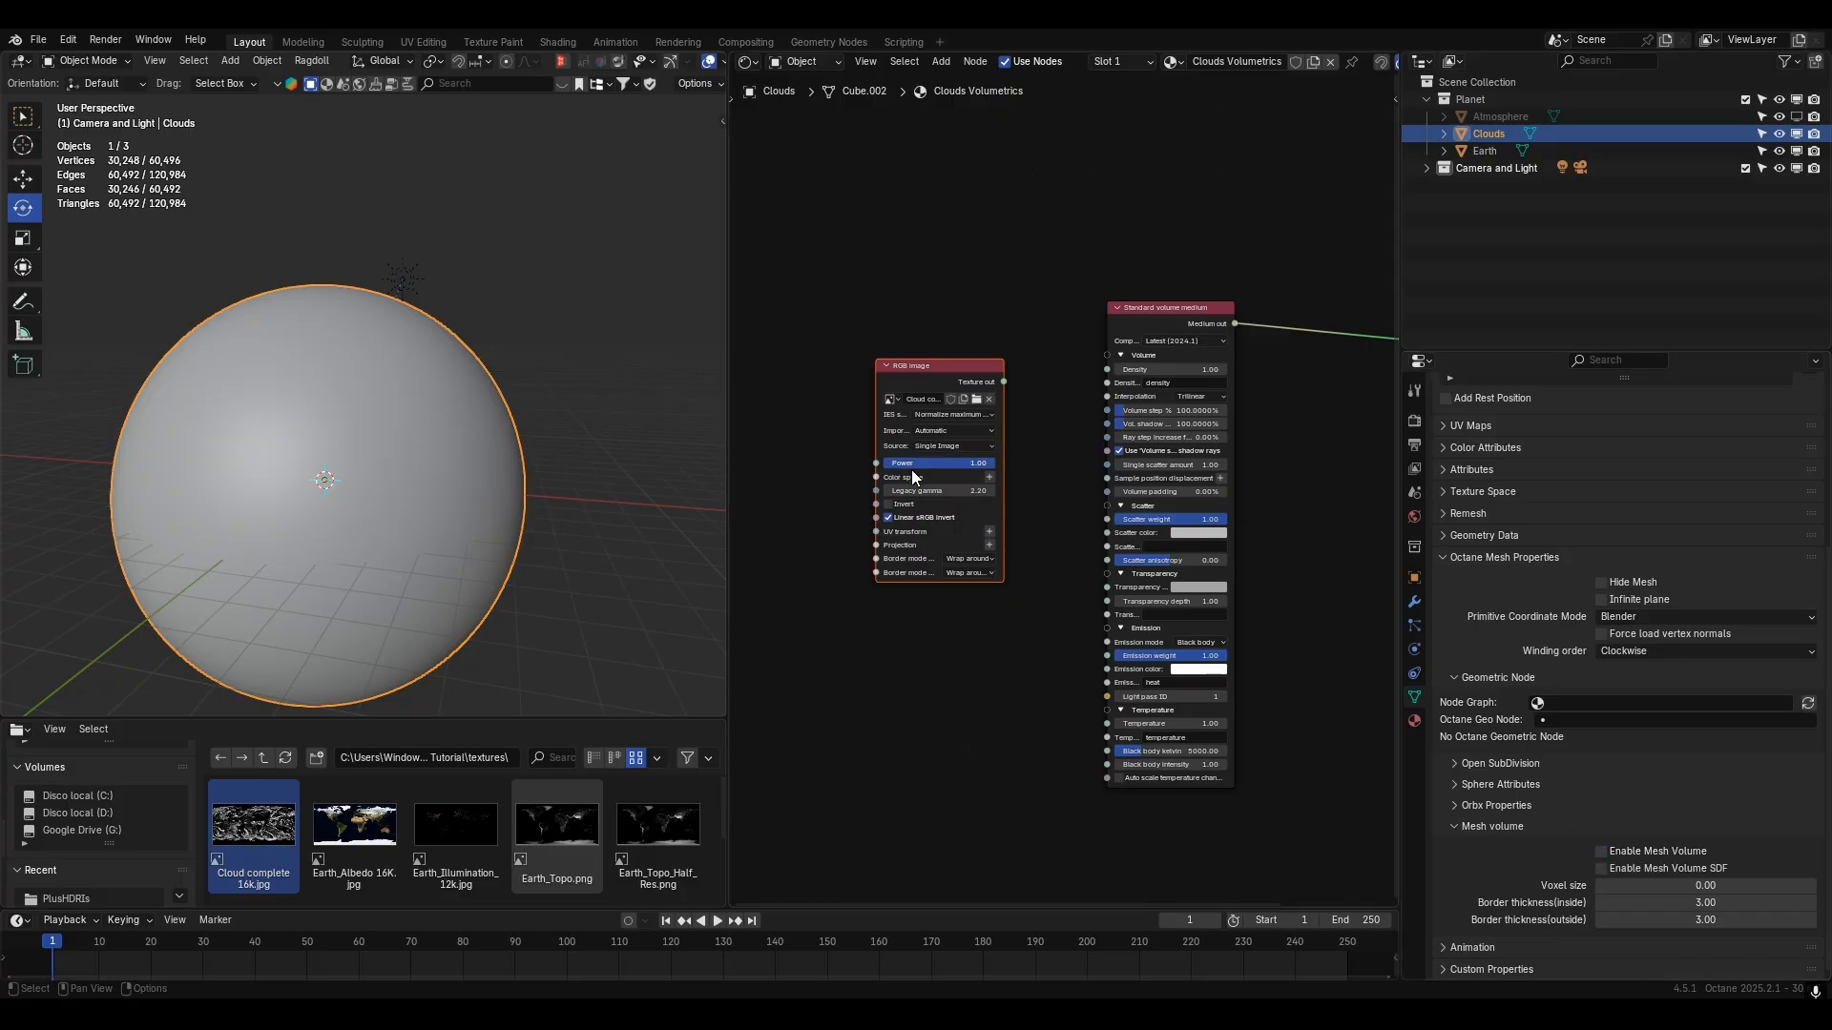
- Set the Earth object's Z rotation to 0 and select the Clouds object again
click(1480, 152)
scroll(1611, 558, up, 6)
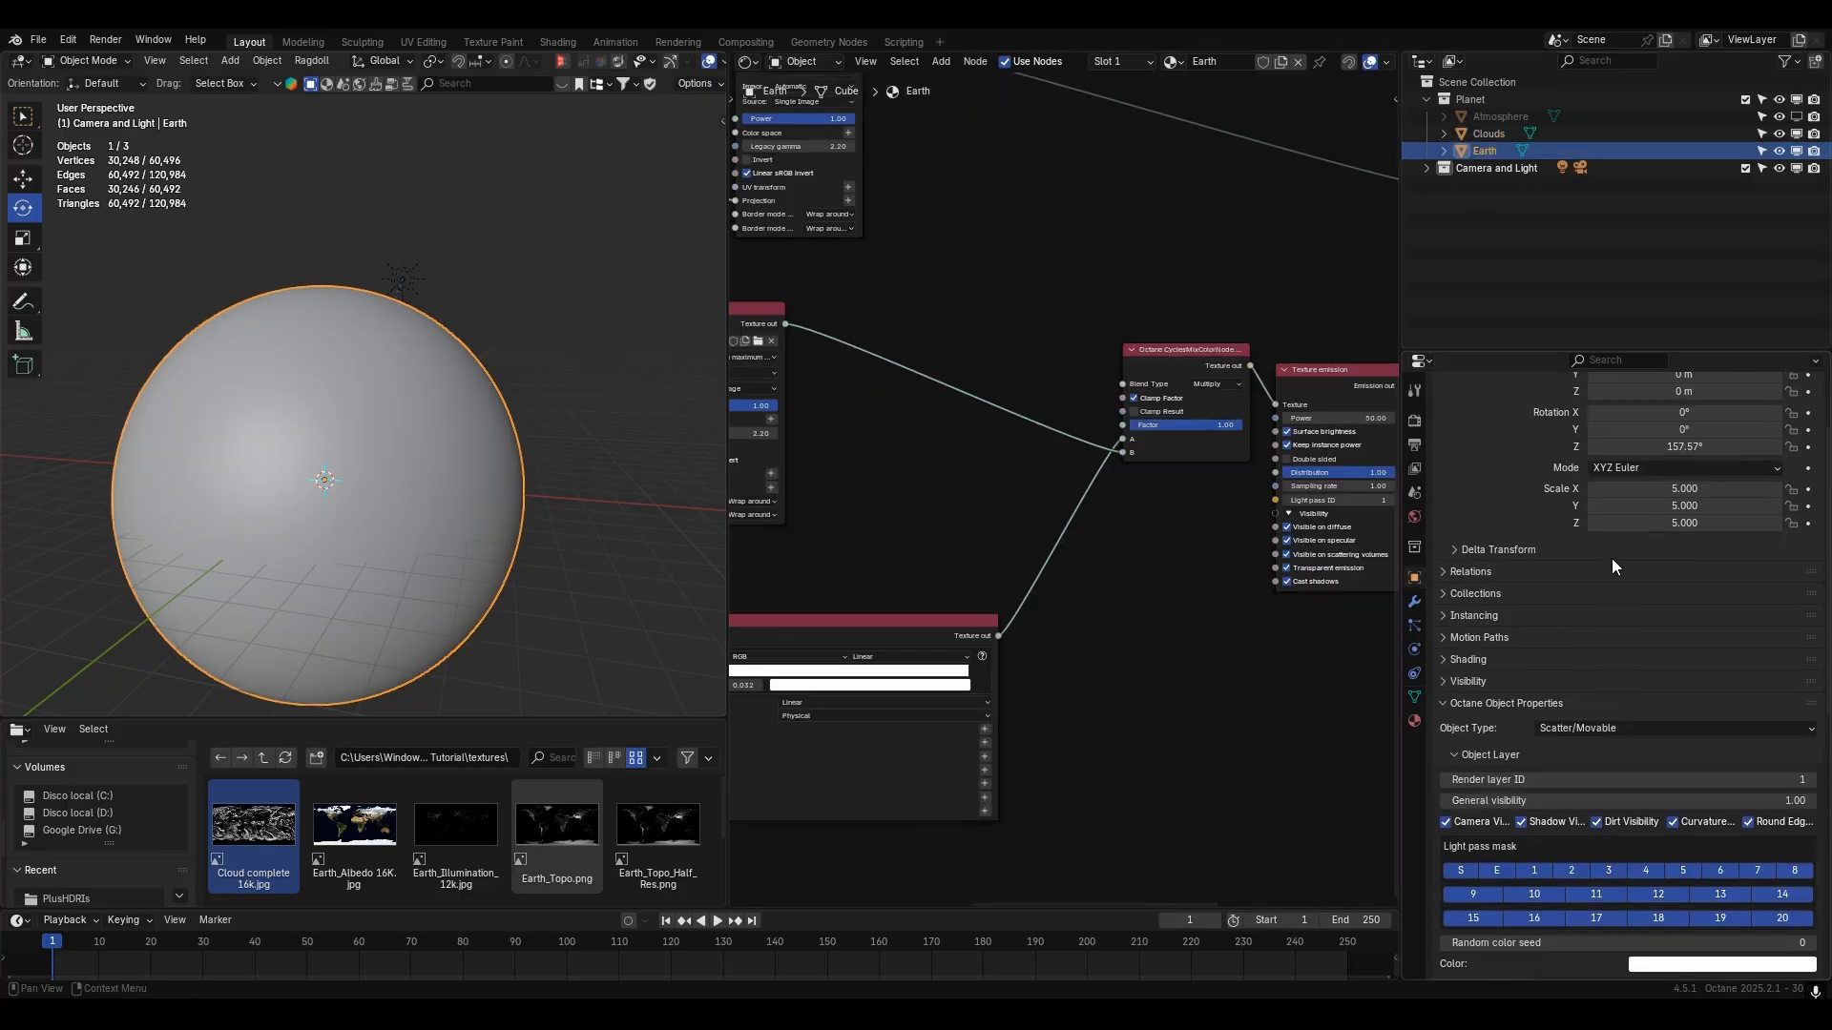
double_click(1648, 562)
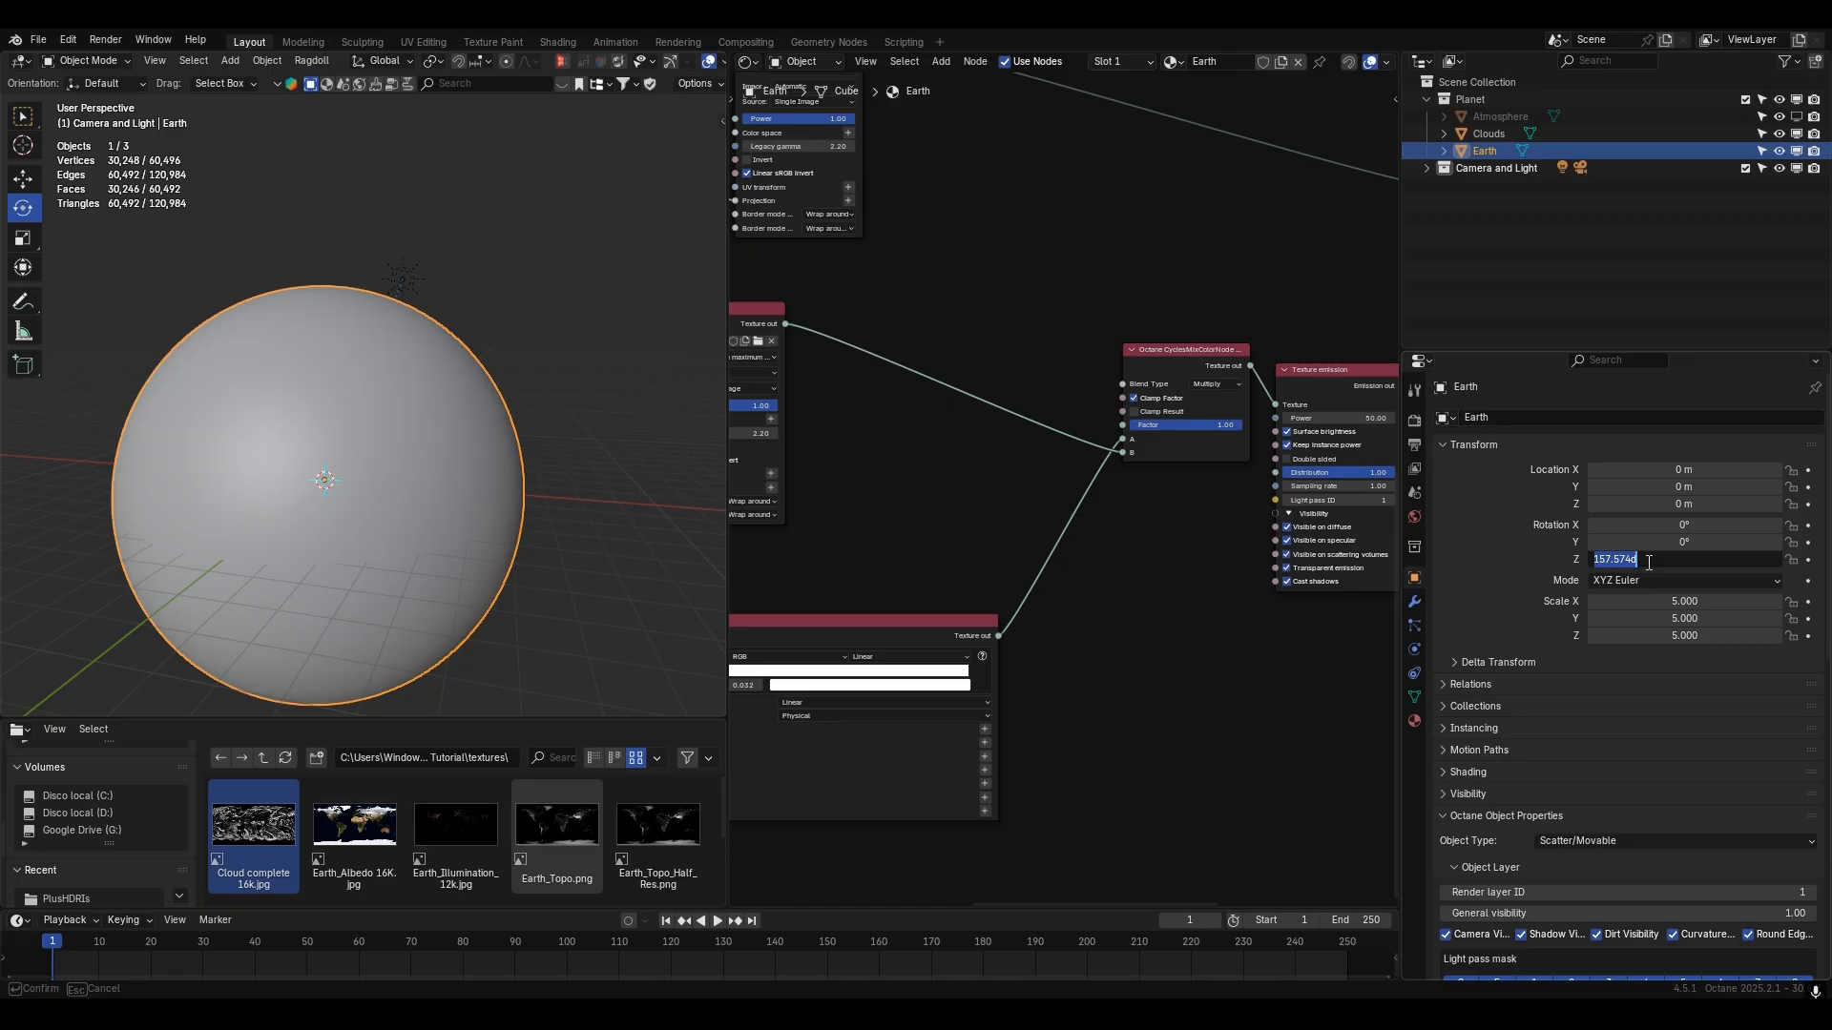
text(0)
key(Return)
middle_drag(1186, 282, 1310, 278)
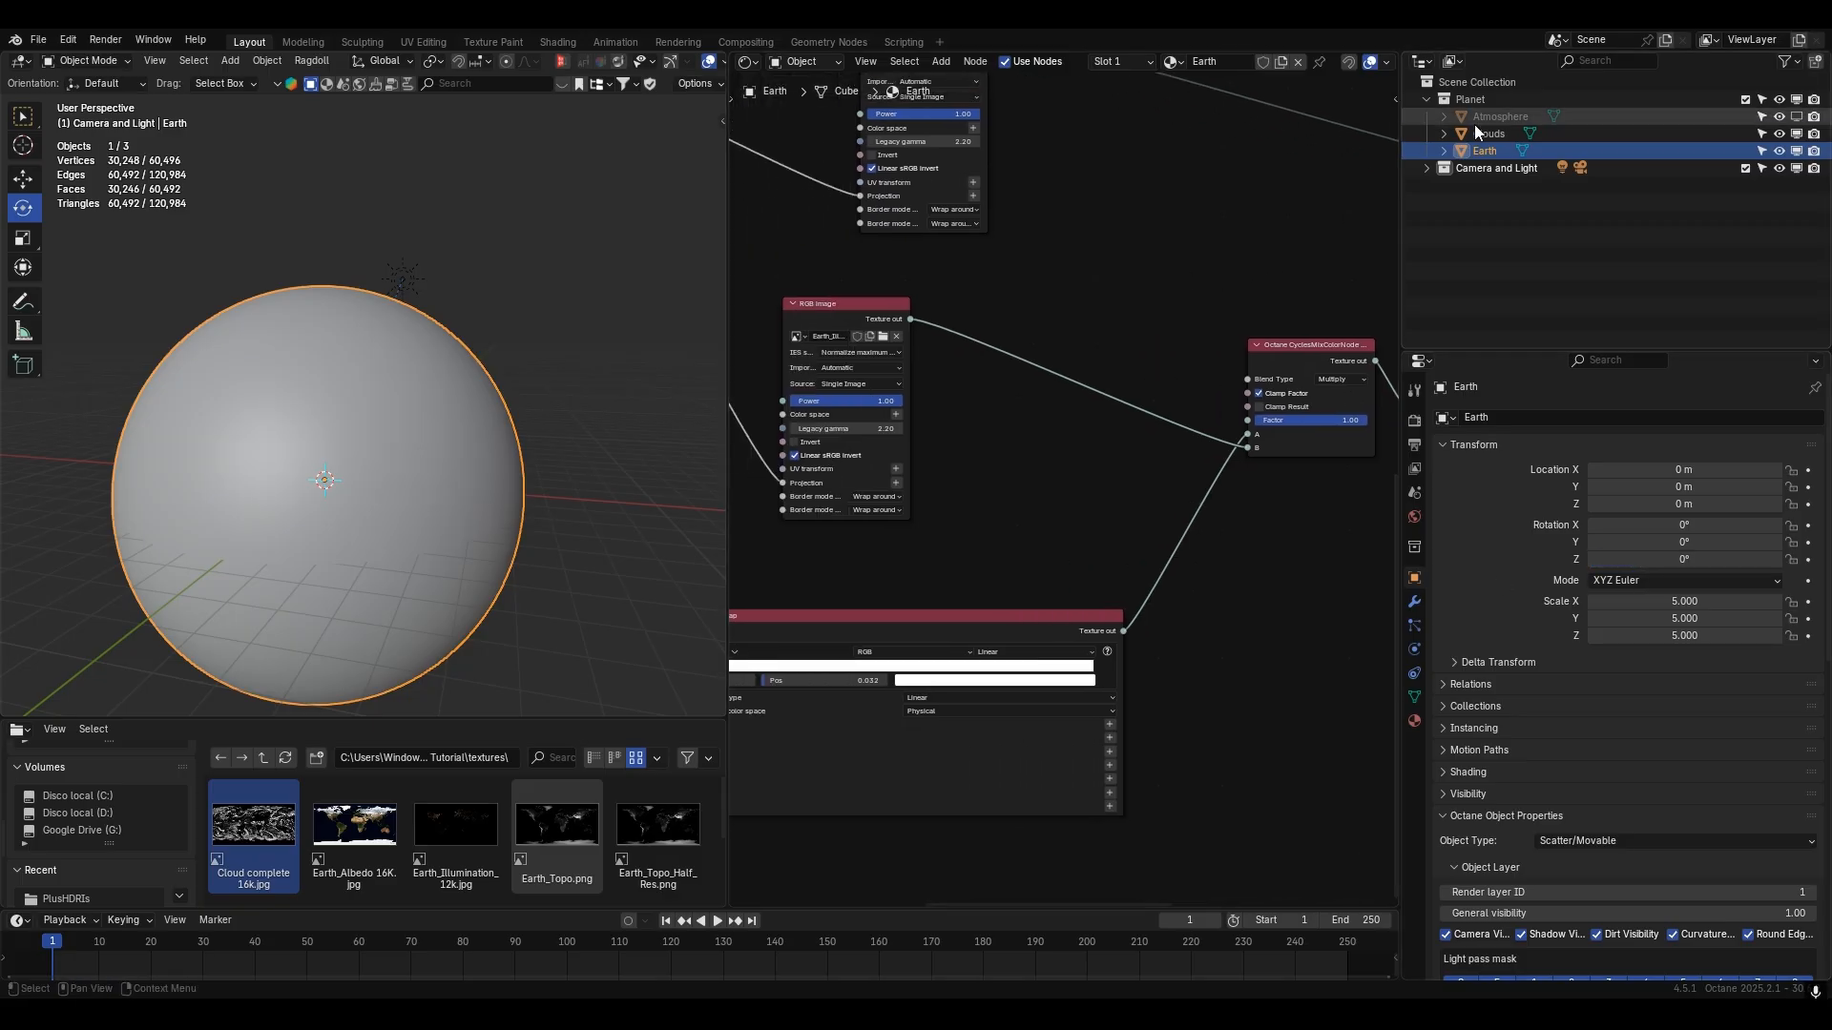
click(1481, 134)
scroll(698, 59, down, 3)
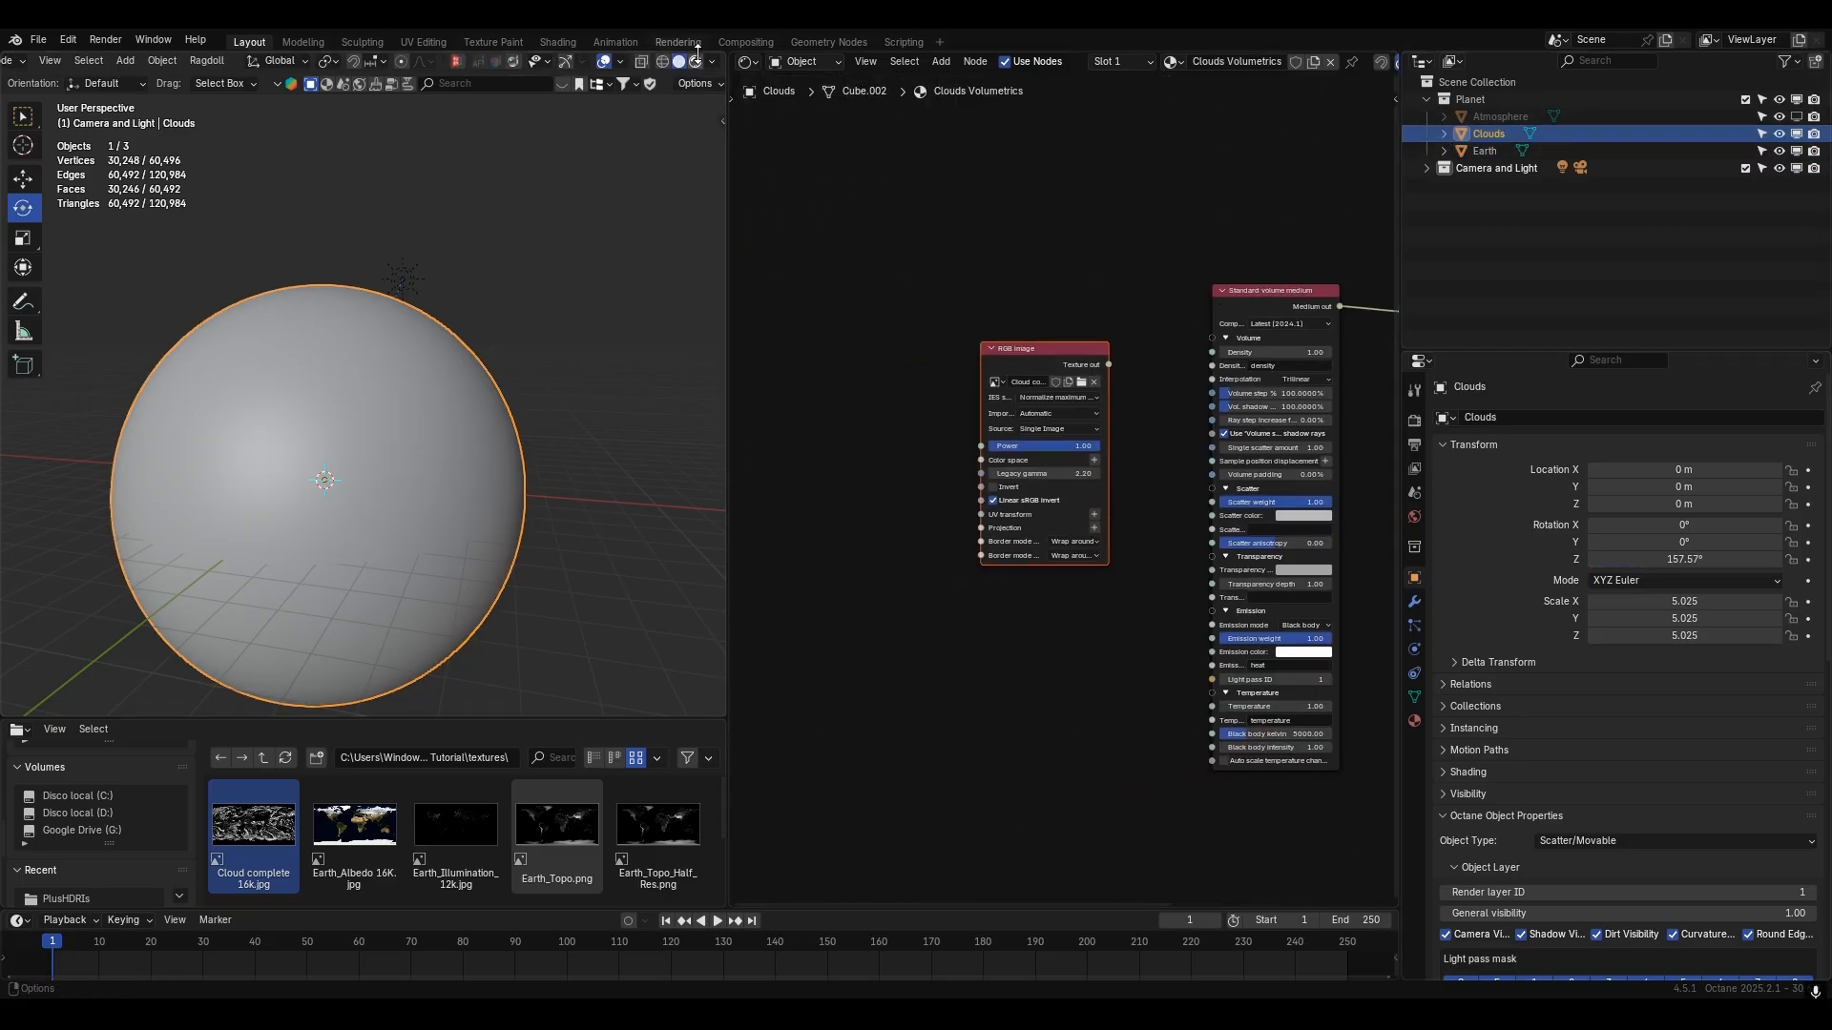
- Switch the viewport to the rendered preview and add a Spherical Projection to the cloud RGB image node
click(697, 61)
mouse_move(1007, 338)
middle_down()
mouse_move(924, 316)
mouse_move(1084, 288)
middle_up()
drag(1085, 315, 968, 317)
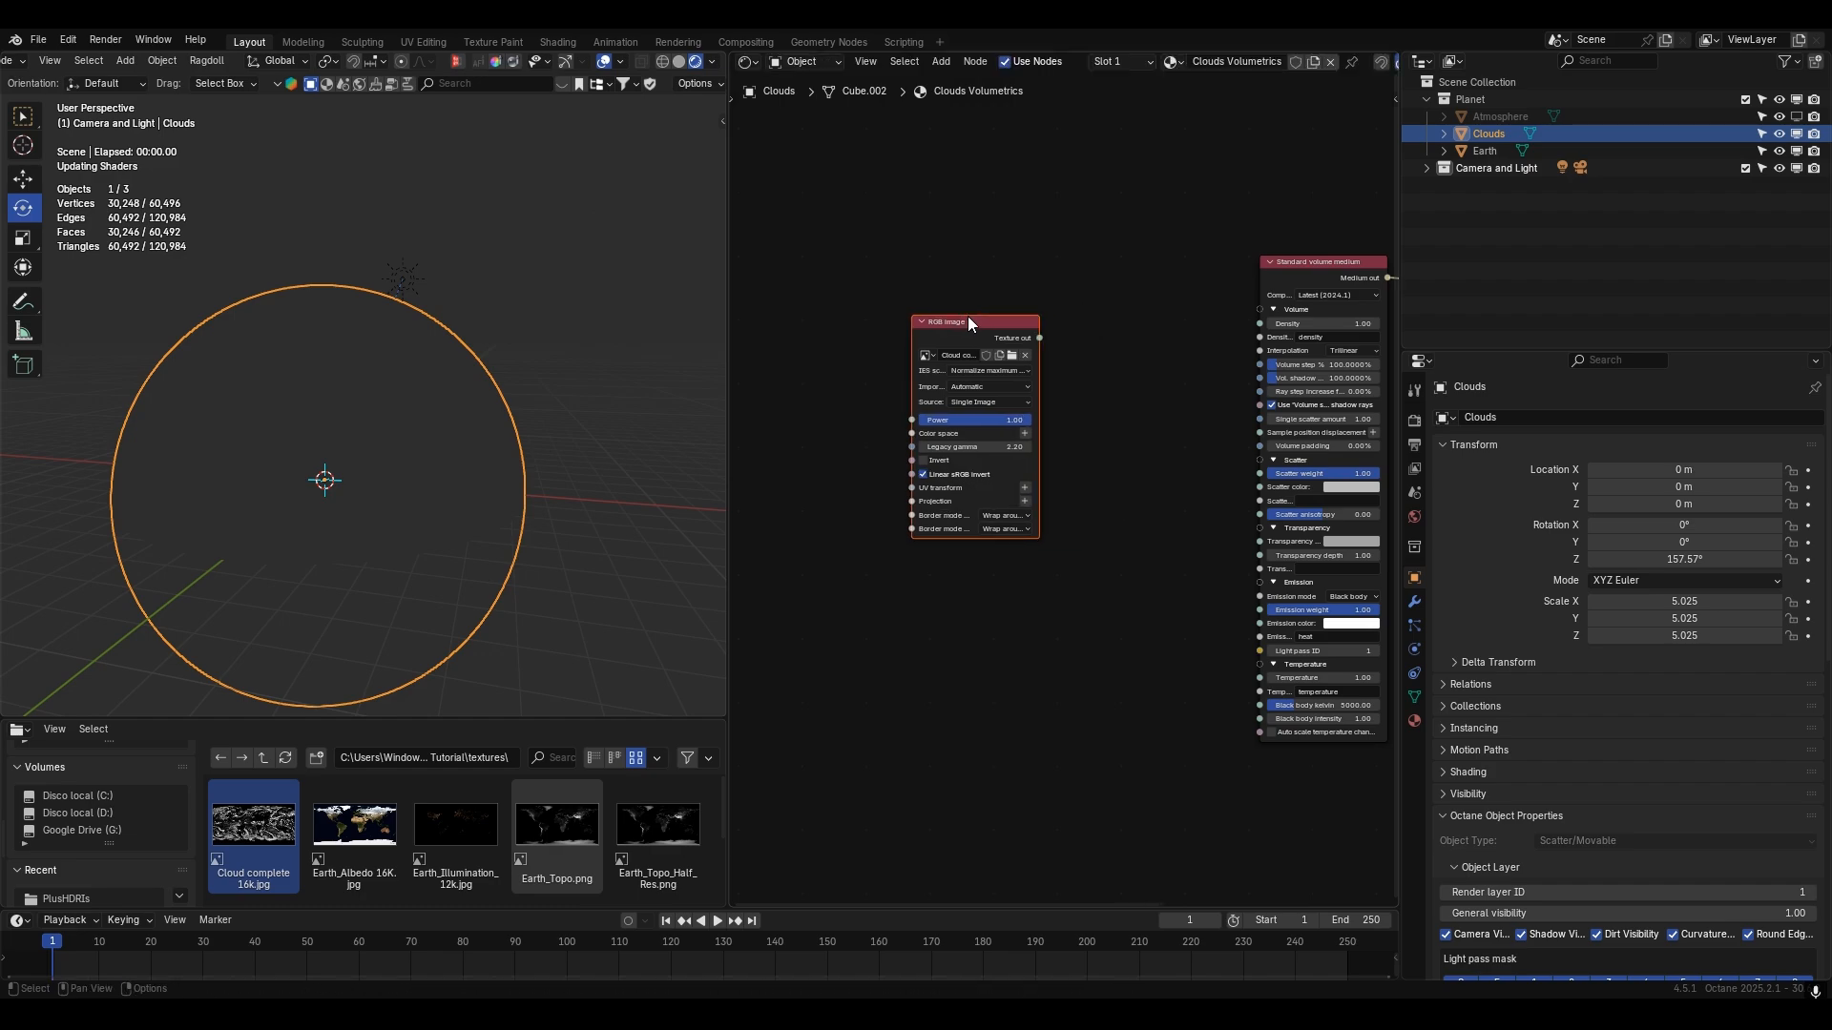
middle_drag(968, 317, 1146, 270)
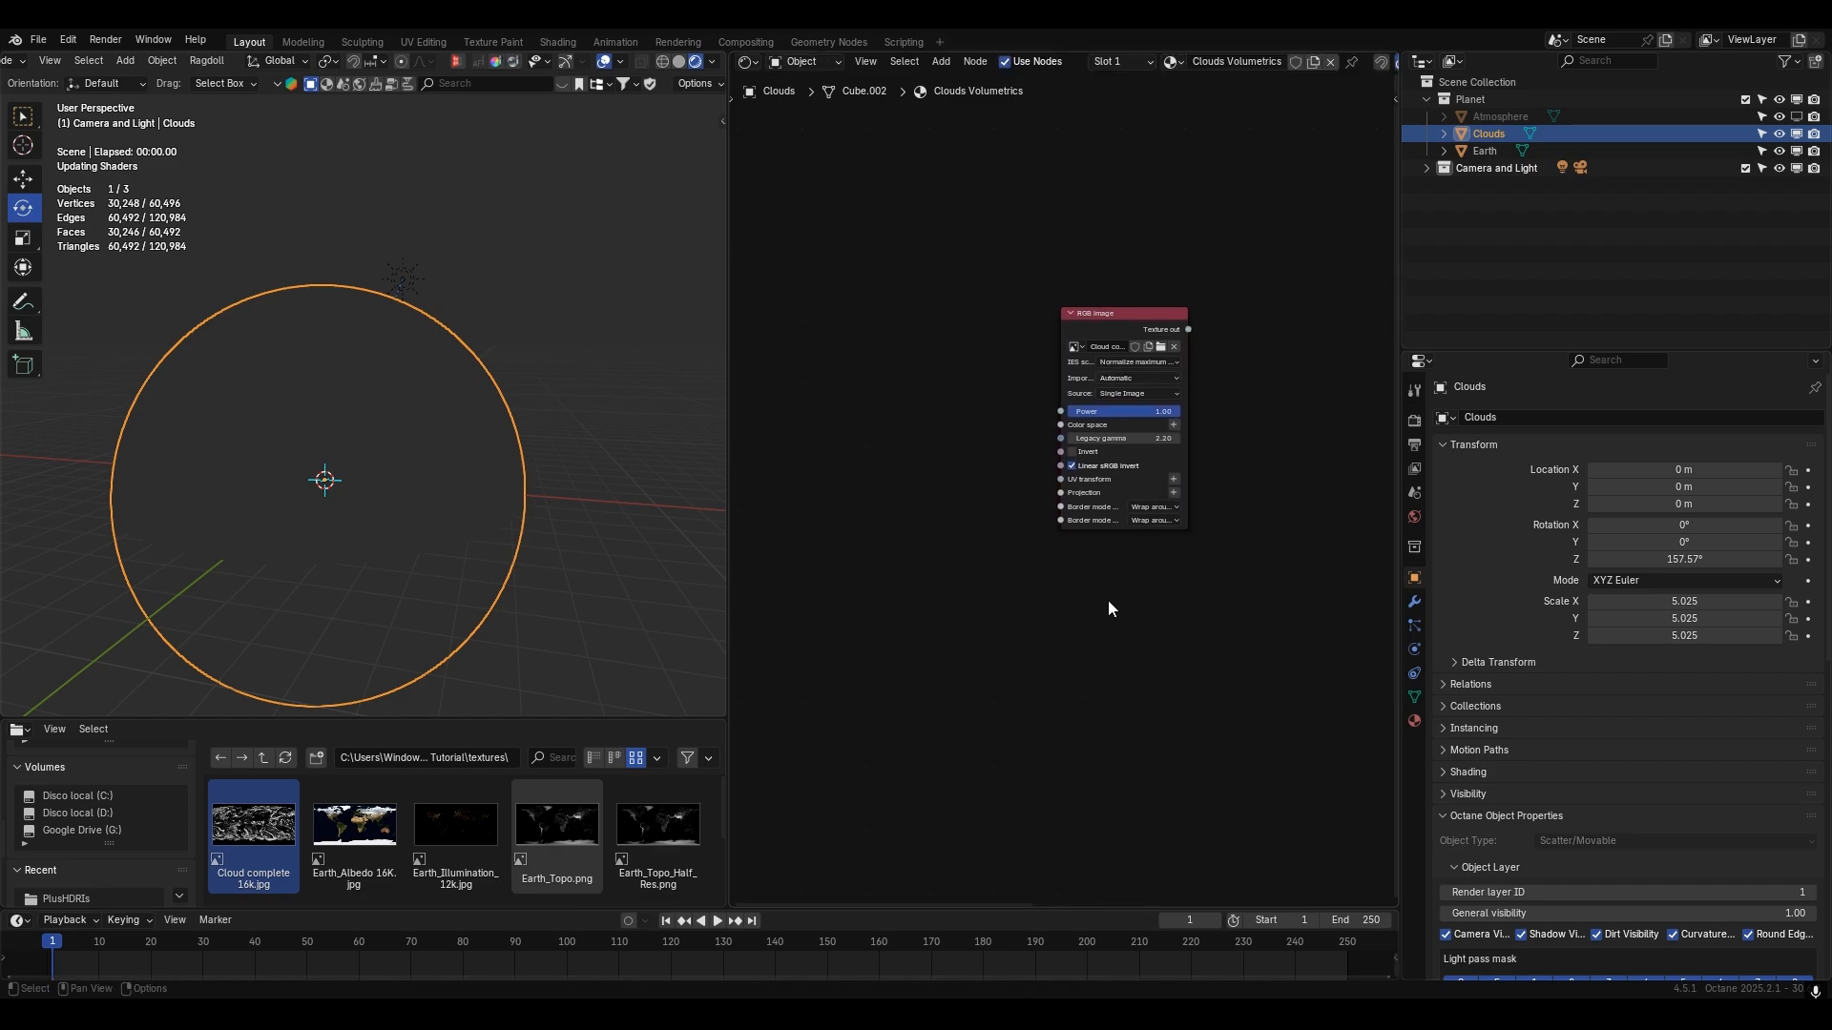
click(1173, 492)
mouse_move(1148, 516)
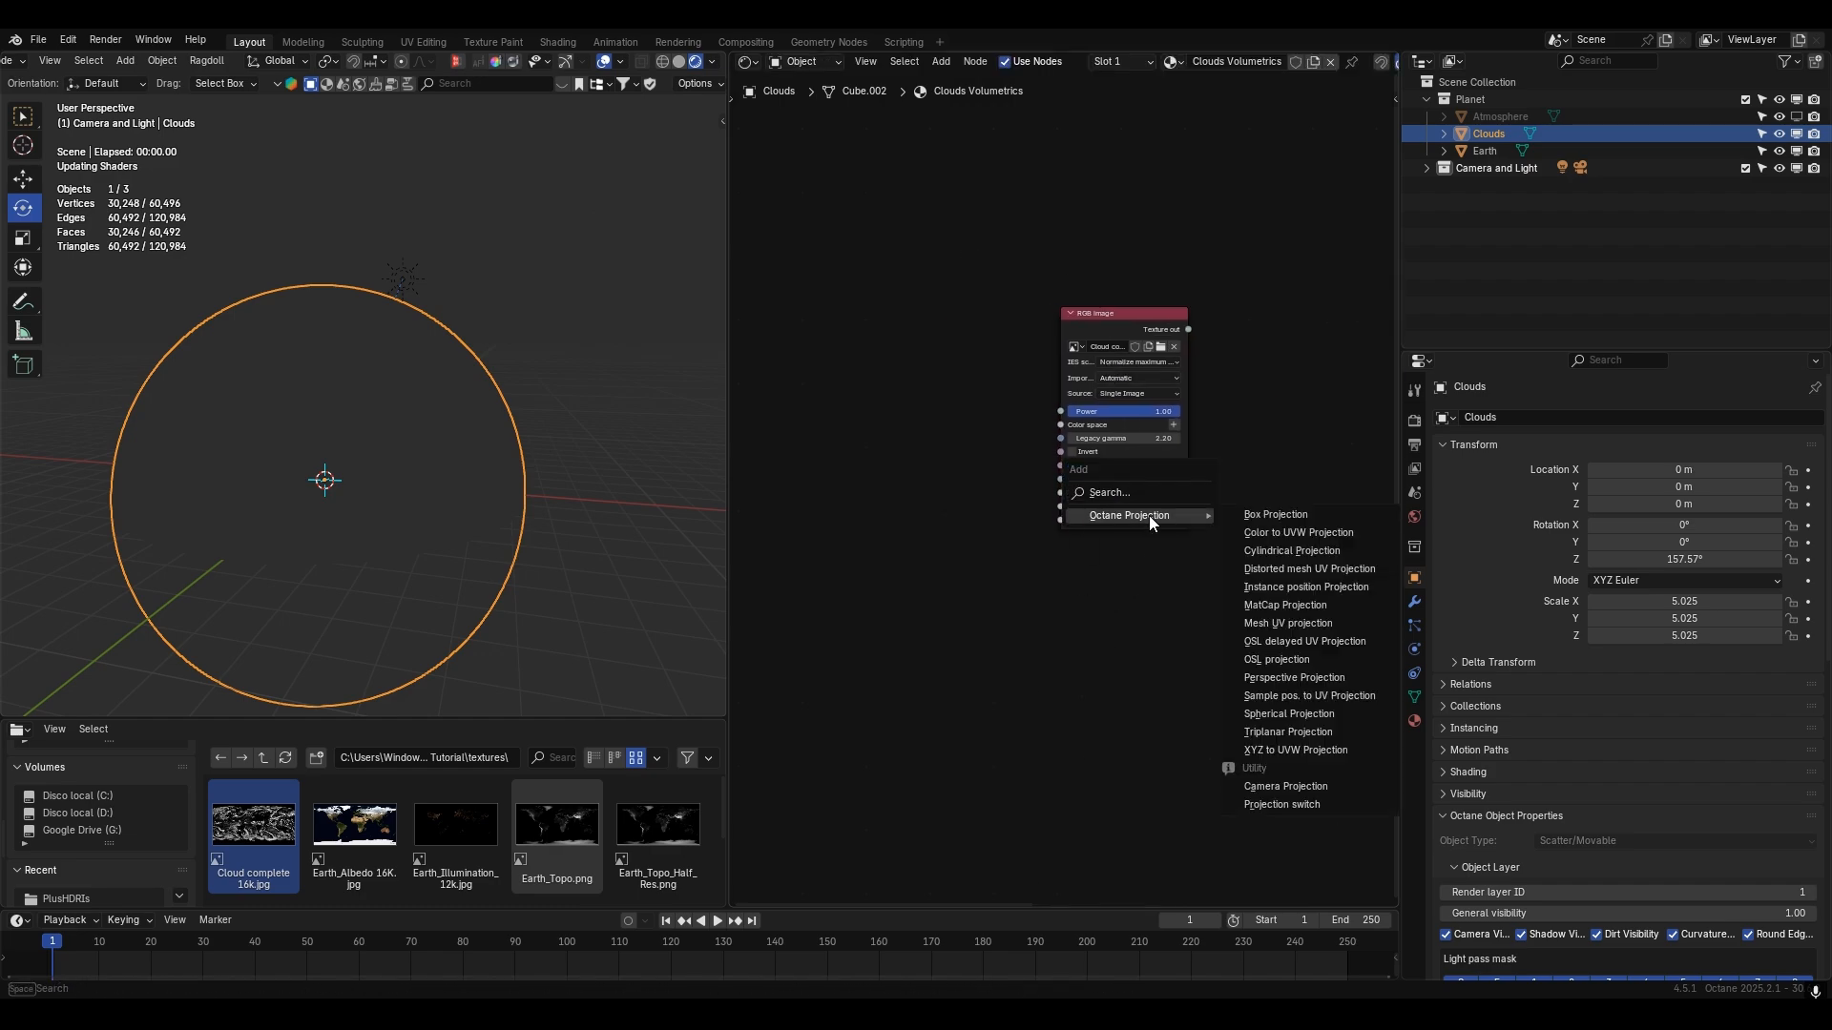
click(1288, 713)
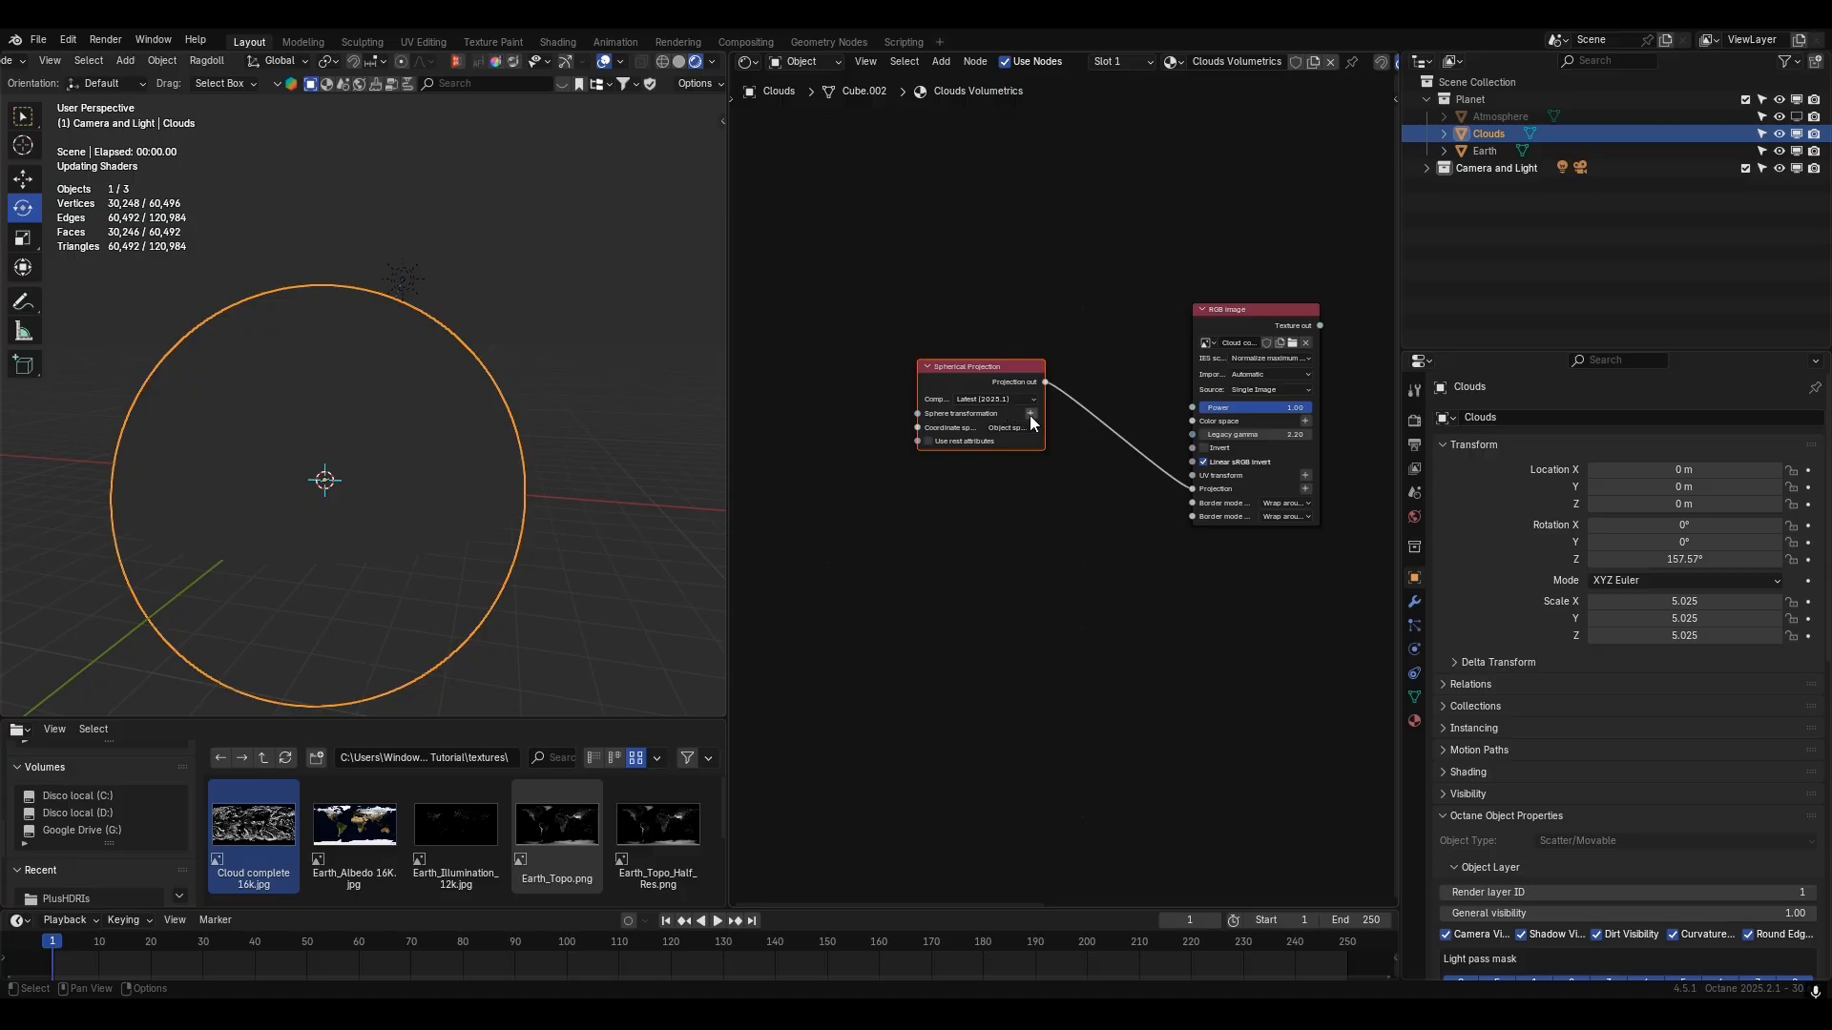
click(1029, 416)
- Connect the cloud image's texture output to the Transparency weight of the Standard volume medium
middle_drag(1130, 524, 887, 566)
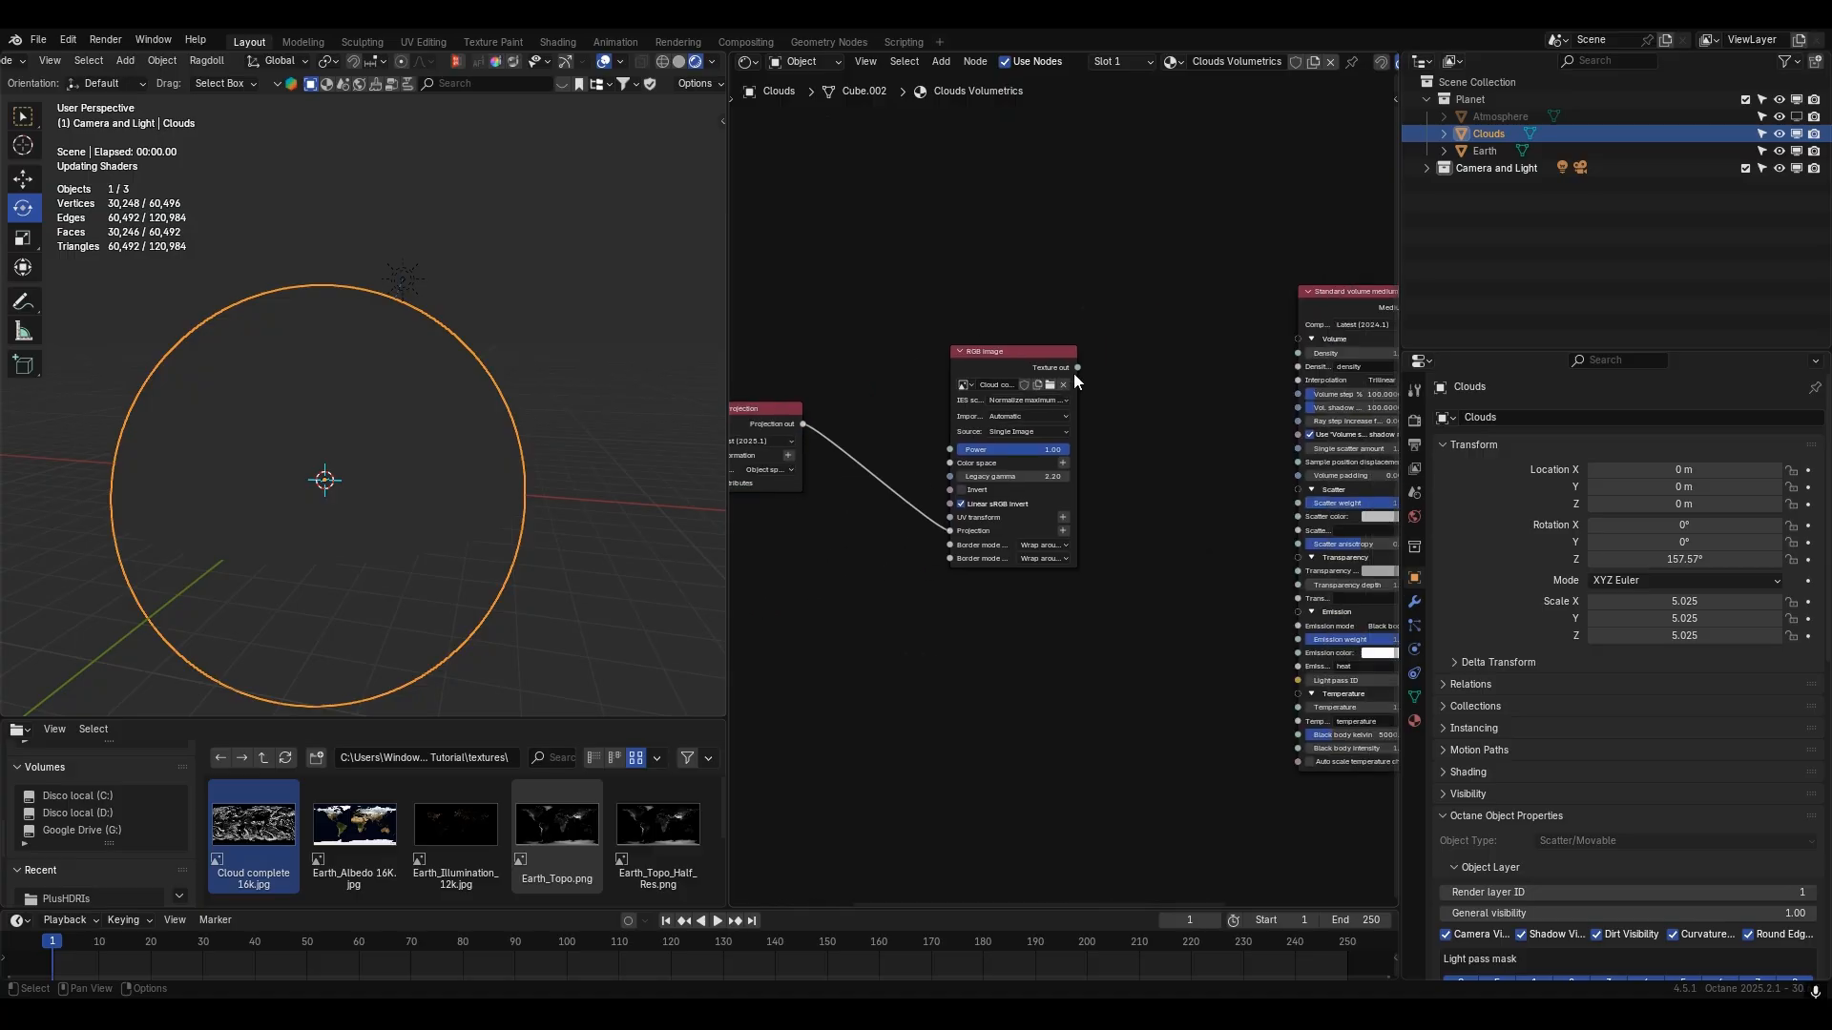
drag(1077, 368, 1123, 570)
middle_drag(553, 414, 381, 421)
- Turn on Enable Mesh Volume in the Clouds object's Octane mesh properties
scroll(1523, 700, down, 3)
scroll(1520, 699, down, 3)
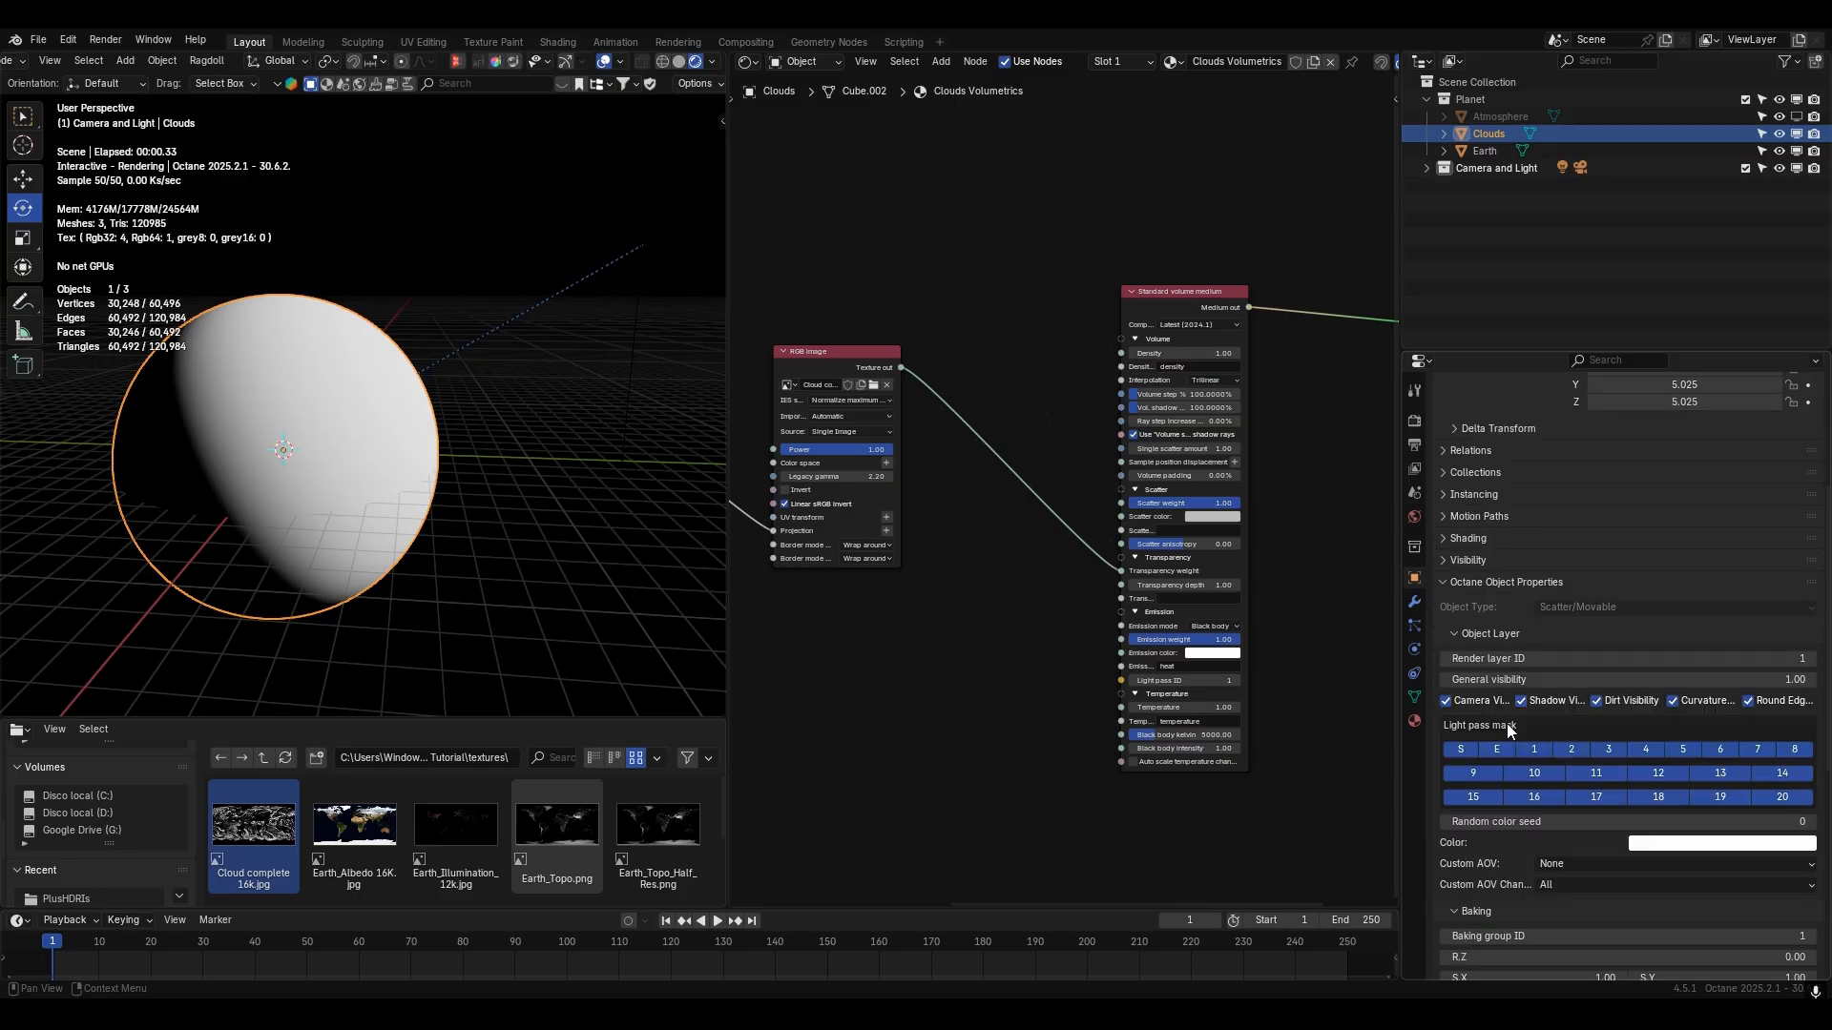
click(1413, 698)
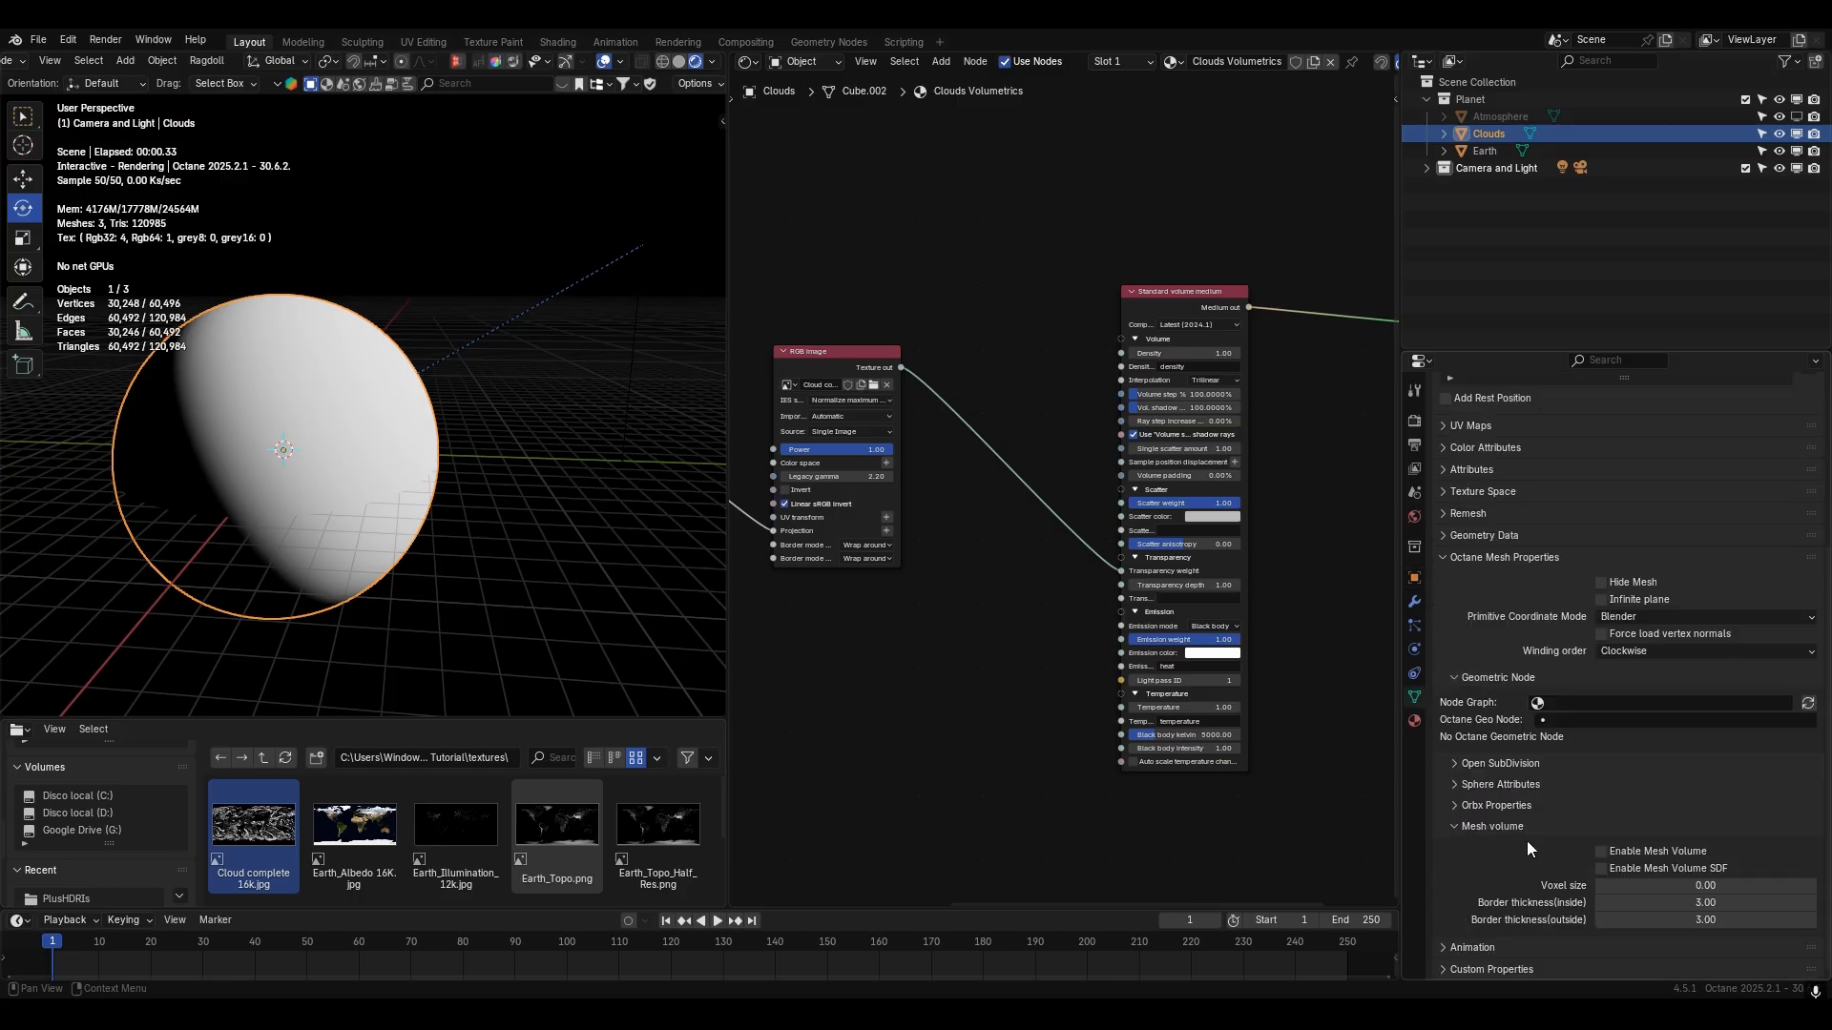
click(1597, 852)
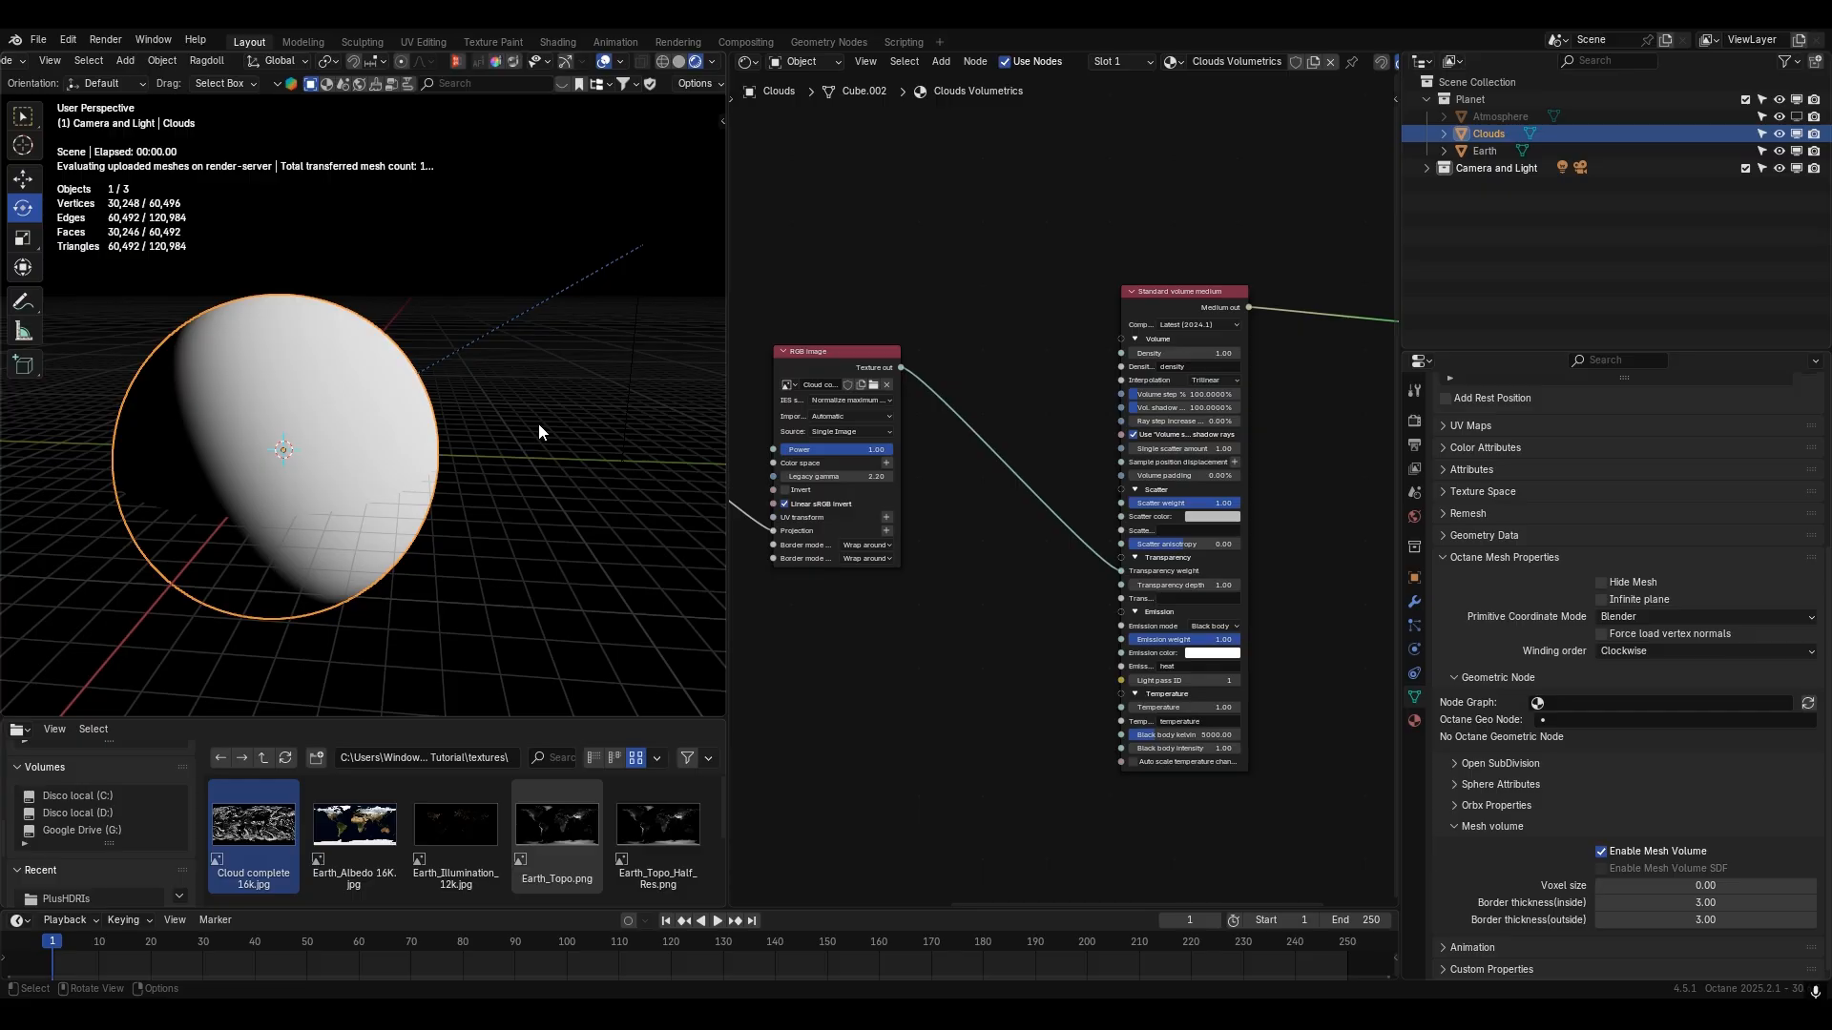
- Limit the rendered preview to a region on the planet's edge and set the medium's volume step length to 1000%
scroll(538, 424, up, 5)
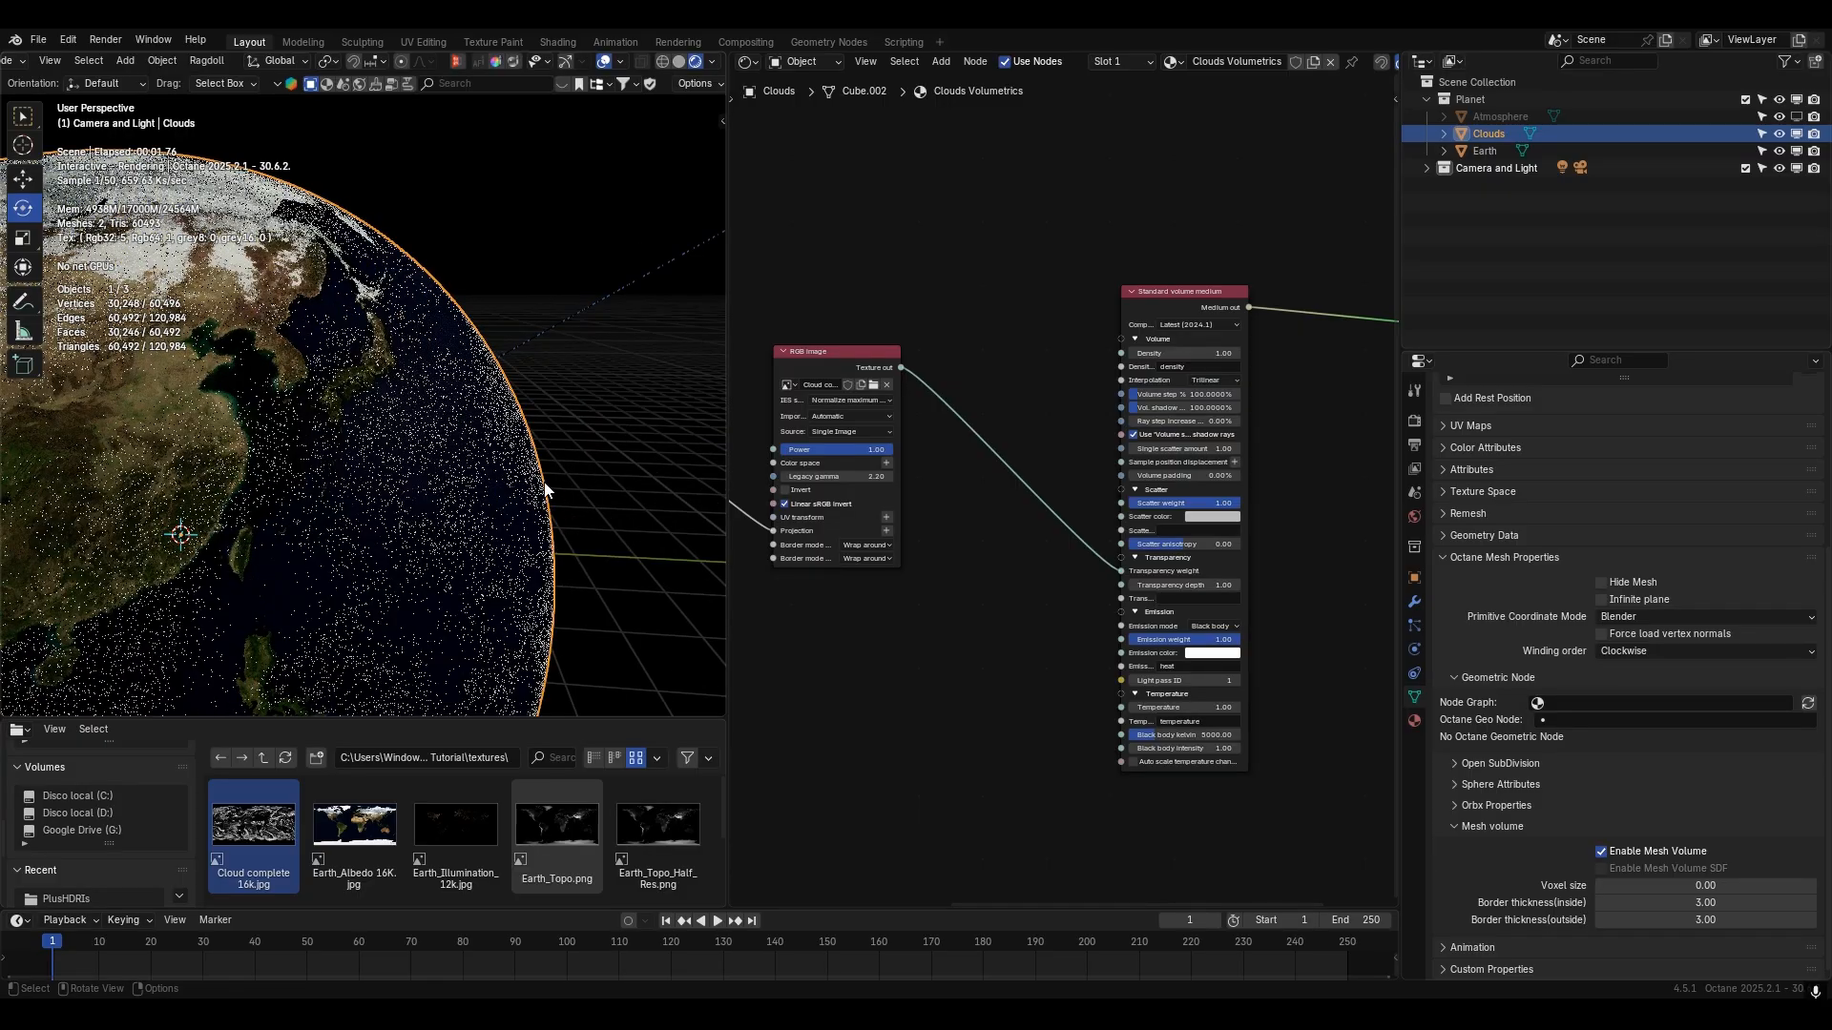
key(b)
drag(642, 342, 322, 523)
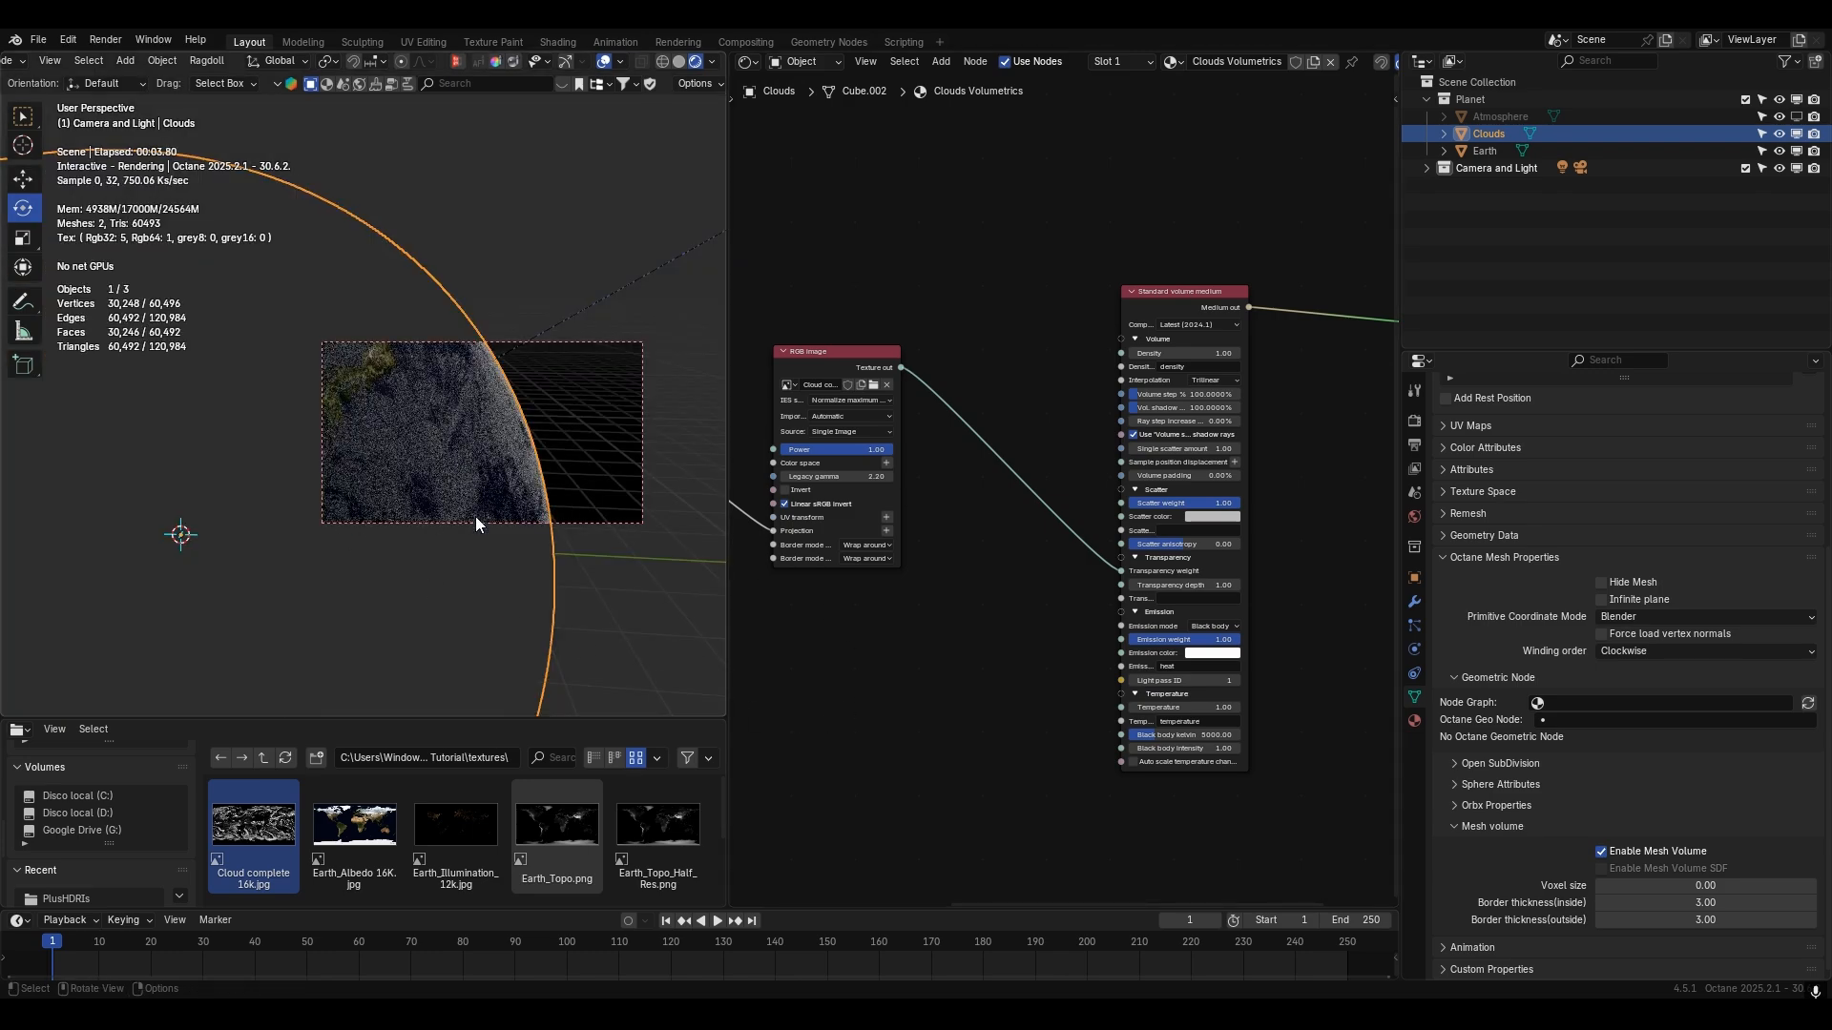
click(588, 437)
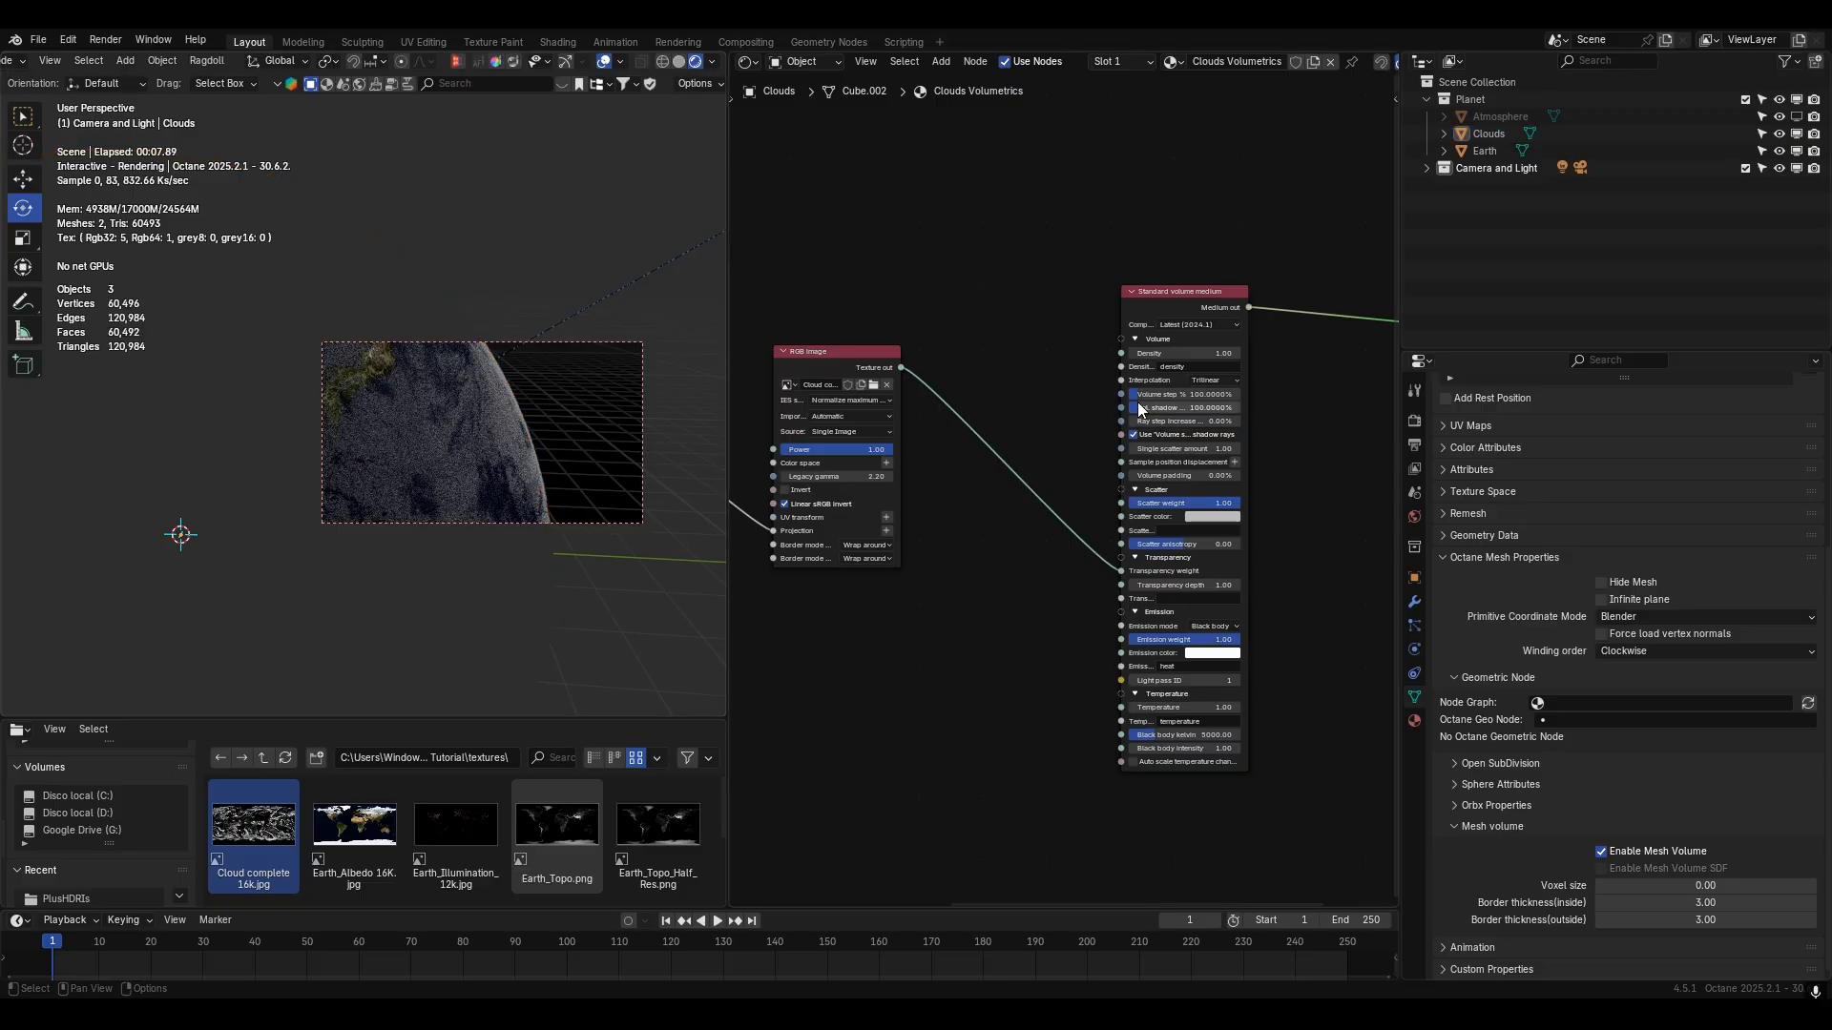
drag(1183, 394, 1241, 393)
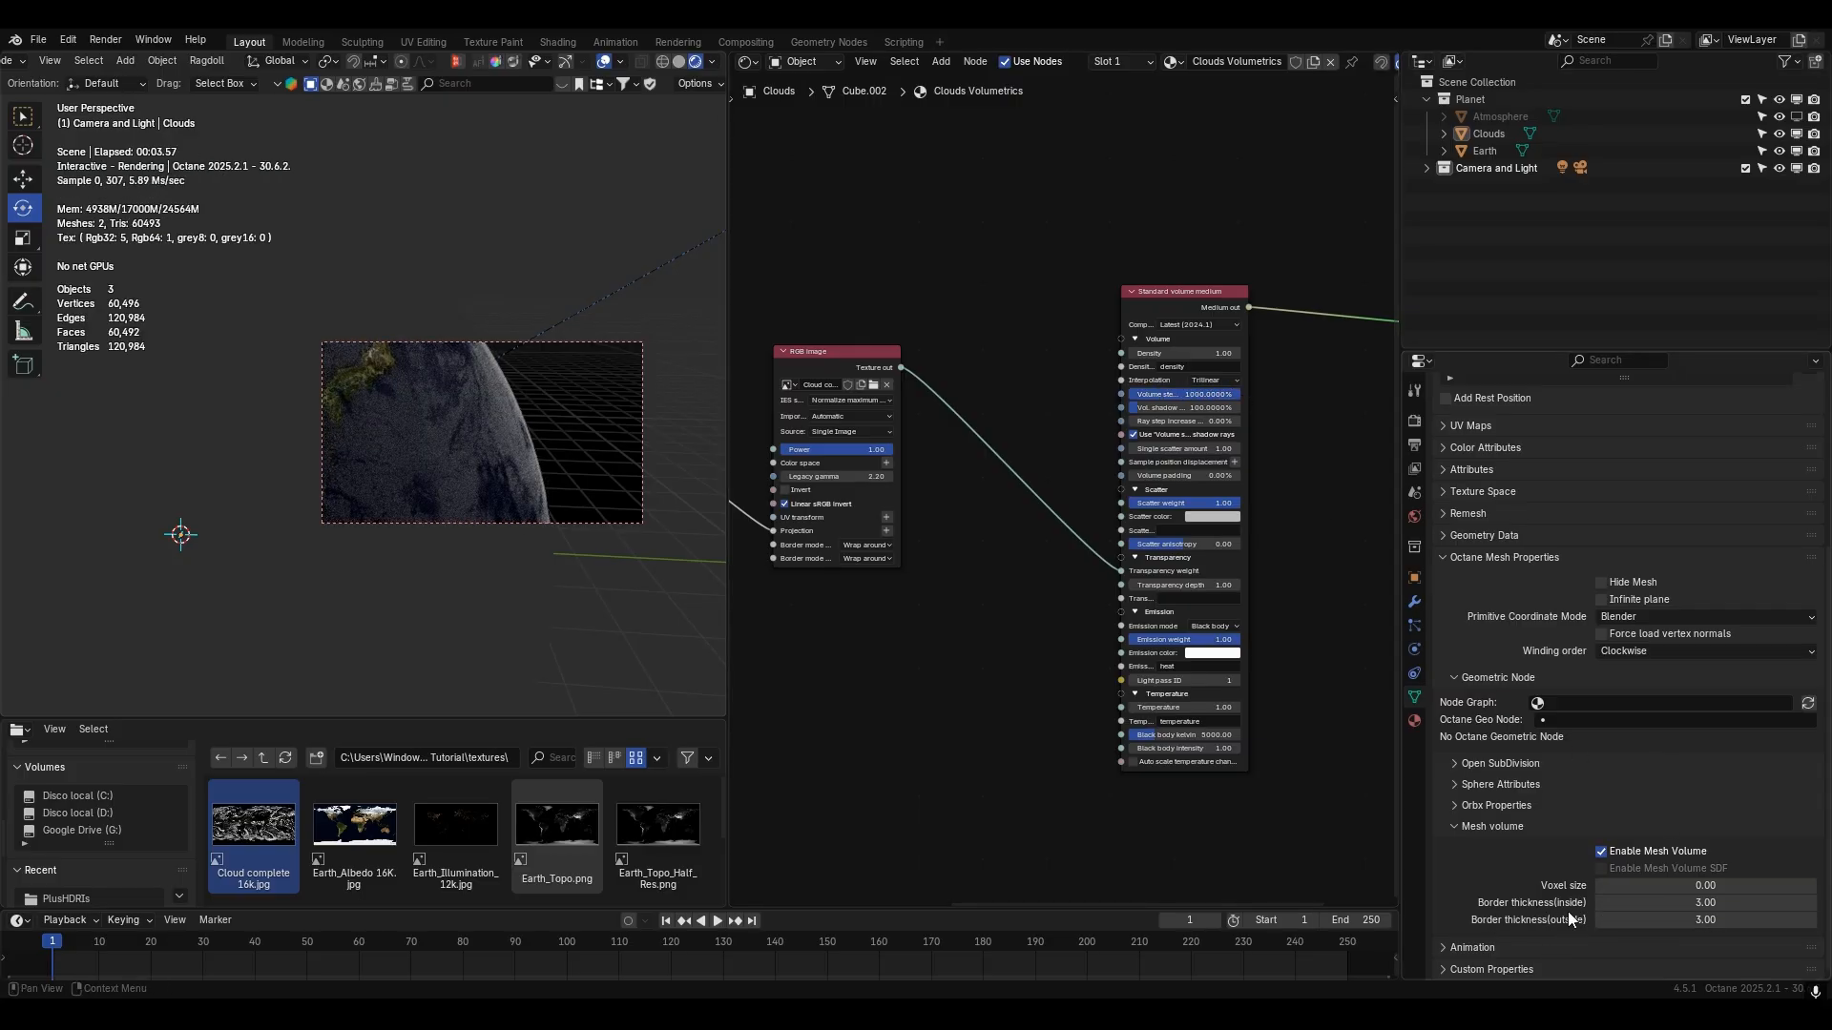
- Set both the inside and outside border thickness of the Clouds mesh volume to 1
drag(1709, 905, 1709, 921)
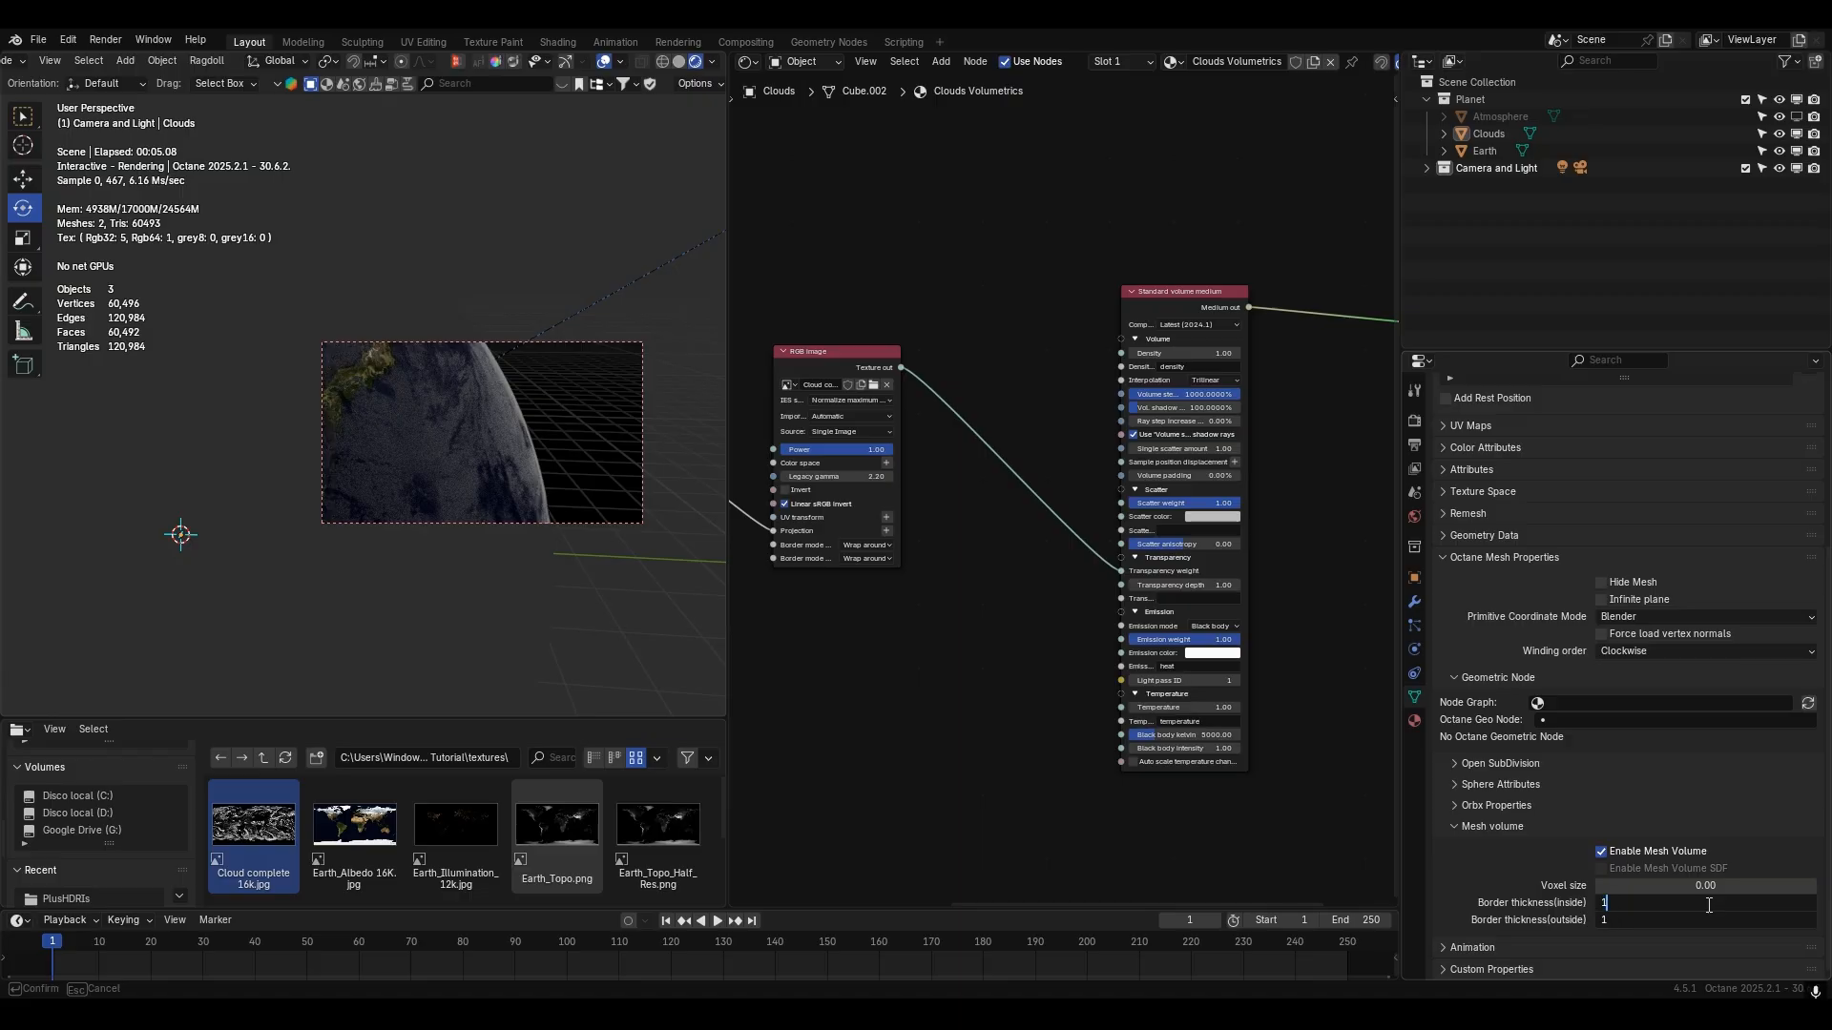
text(1)
key(Return)
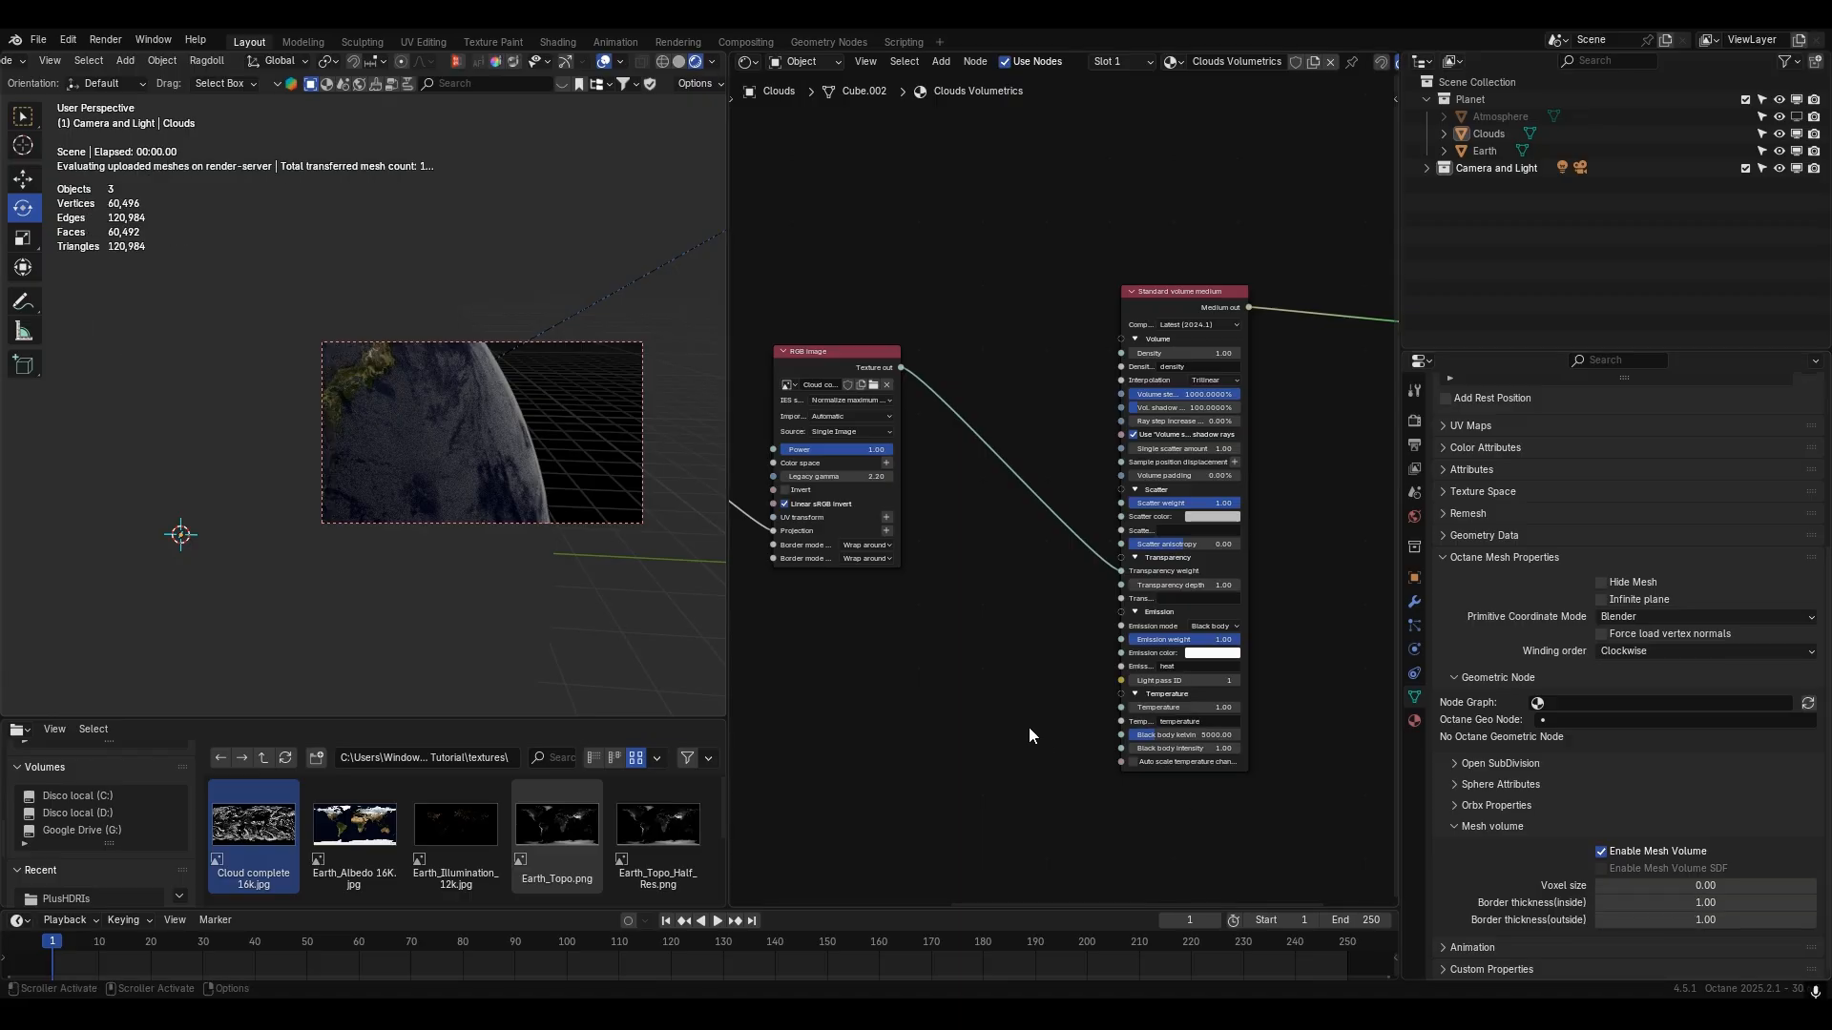
- Set the volume shadow ray step length of the Standard volume medium to 1000%
middle_drag(1047, 740, 1097, 728)
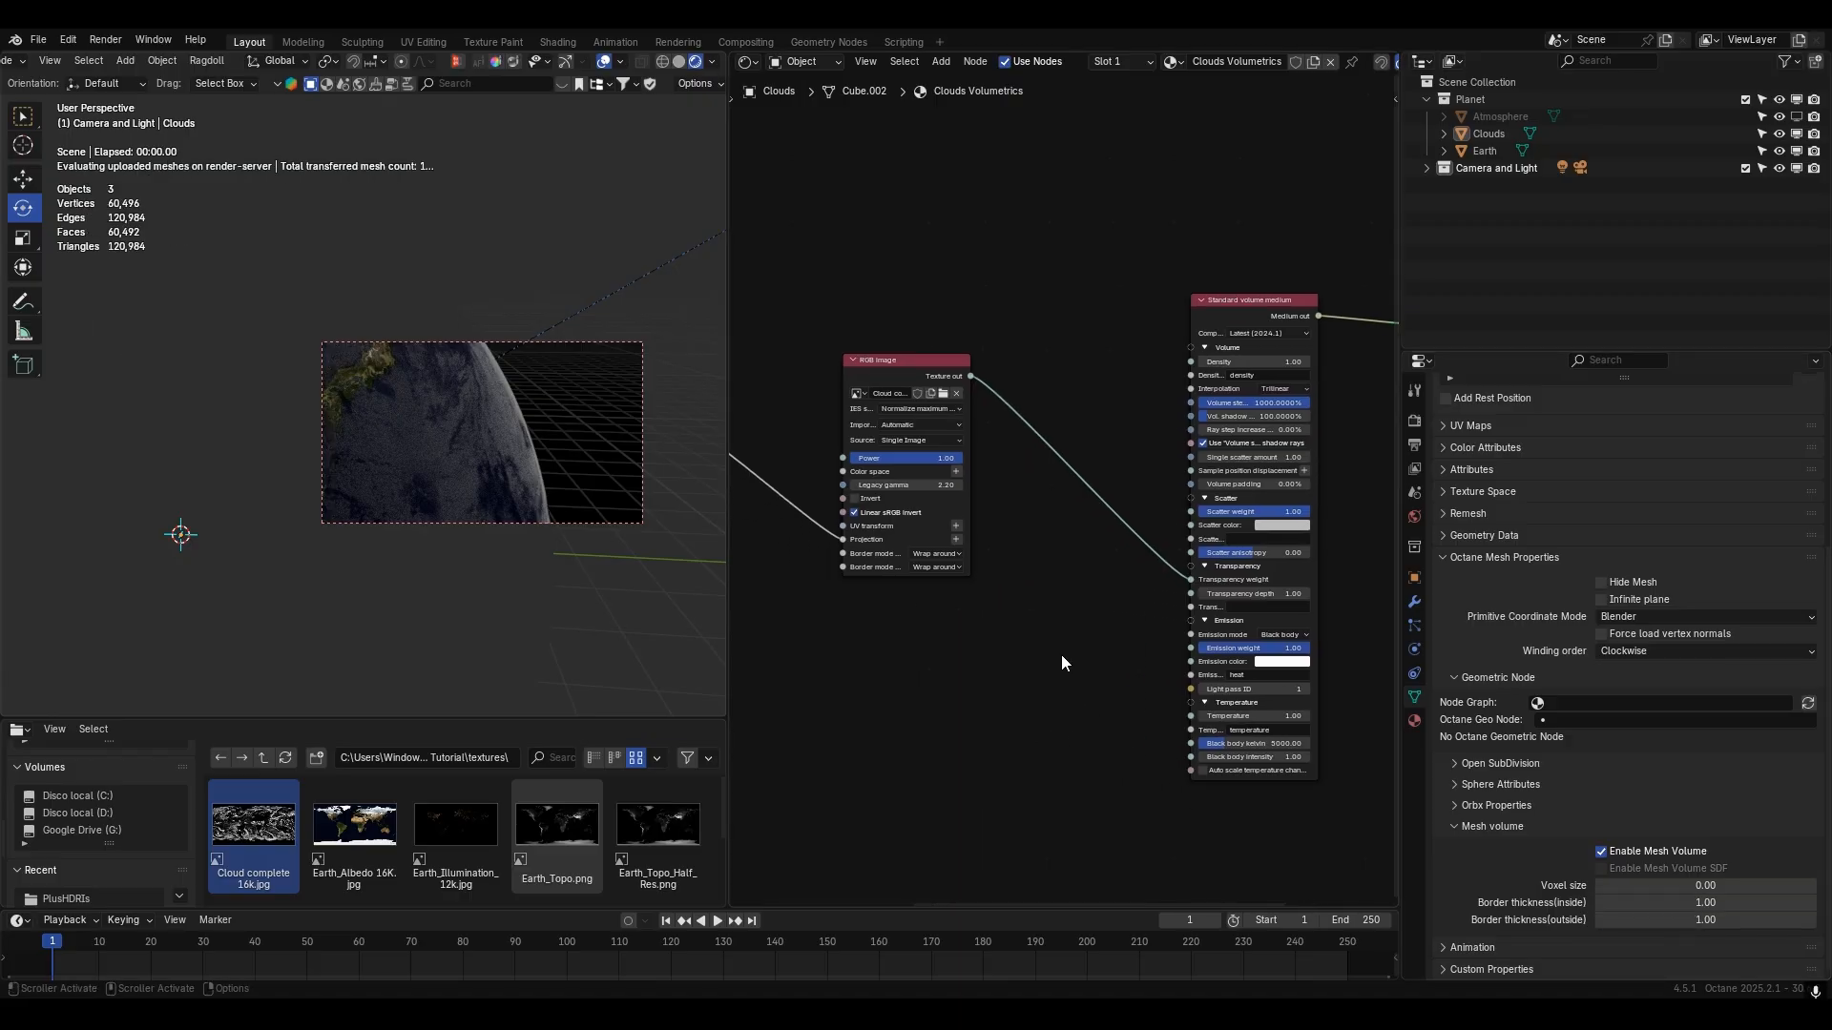
scroll(1070, 609, up, 1)
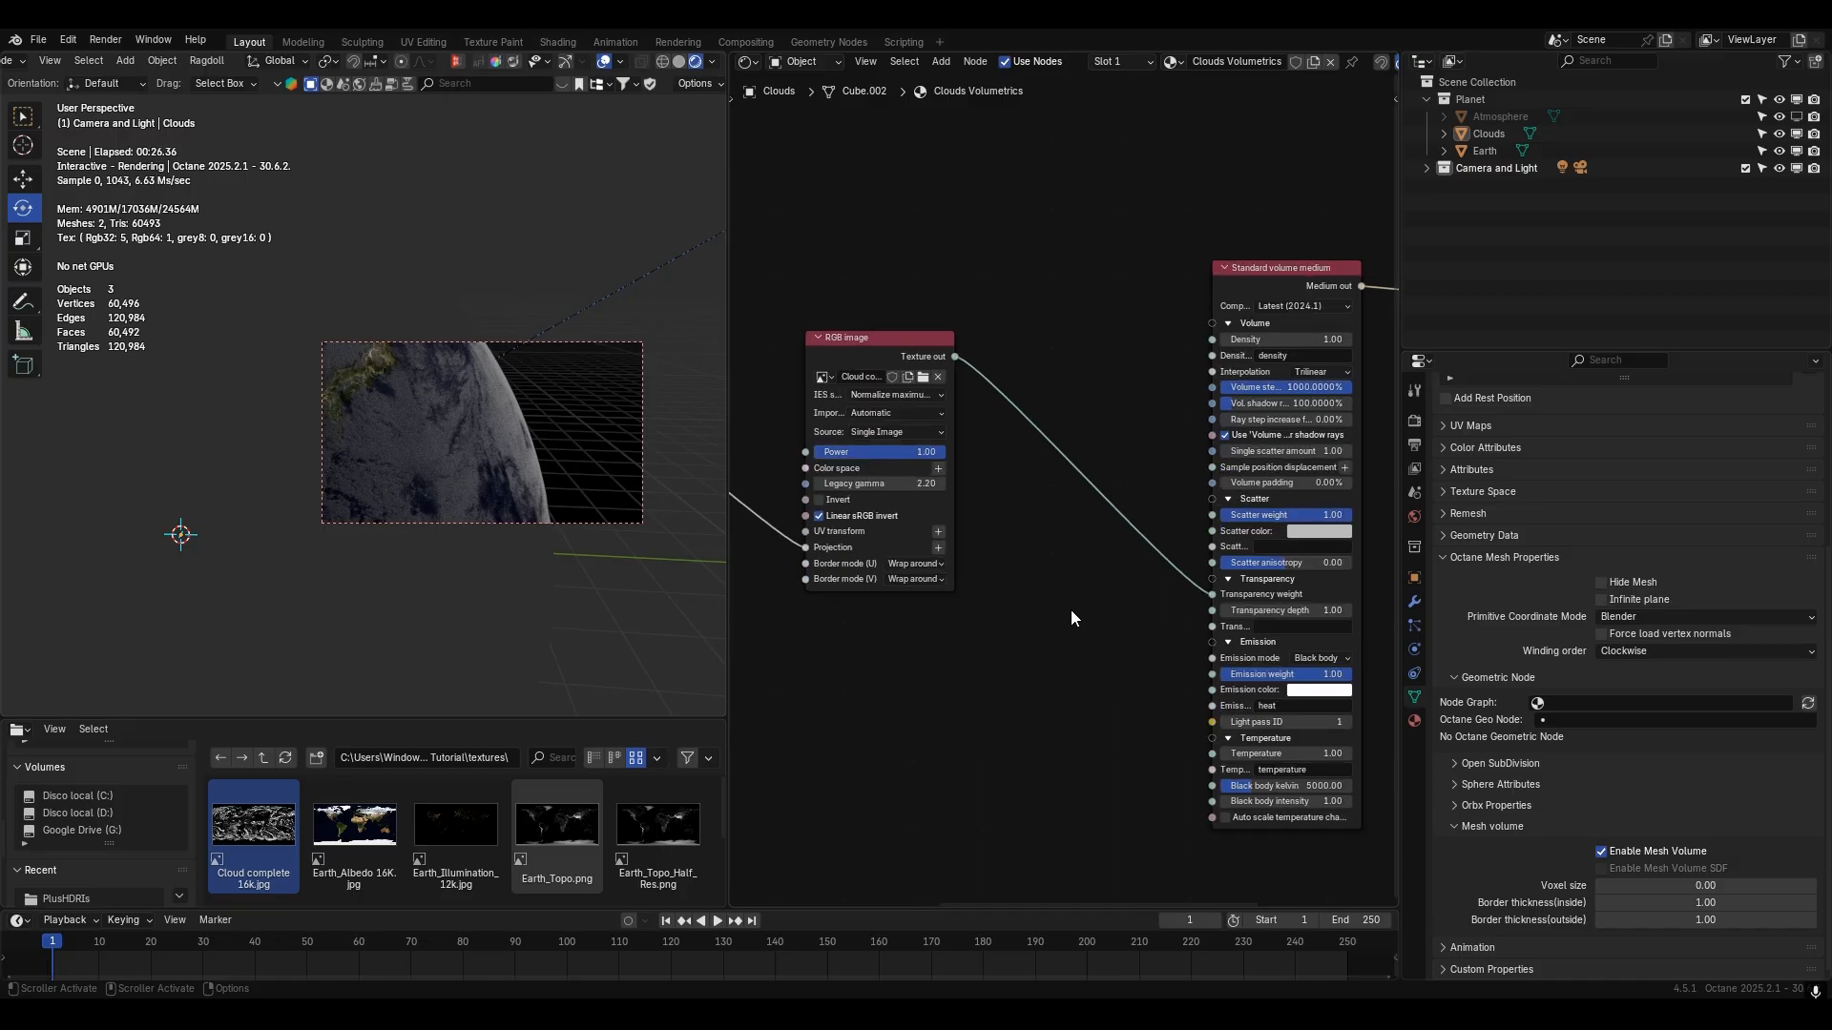
middle_drag(1070, 610, 930, 616)
scroll(1071, 497, up, 5)
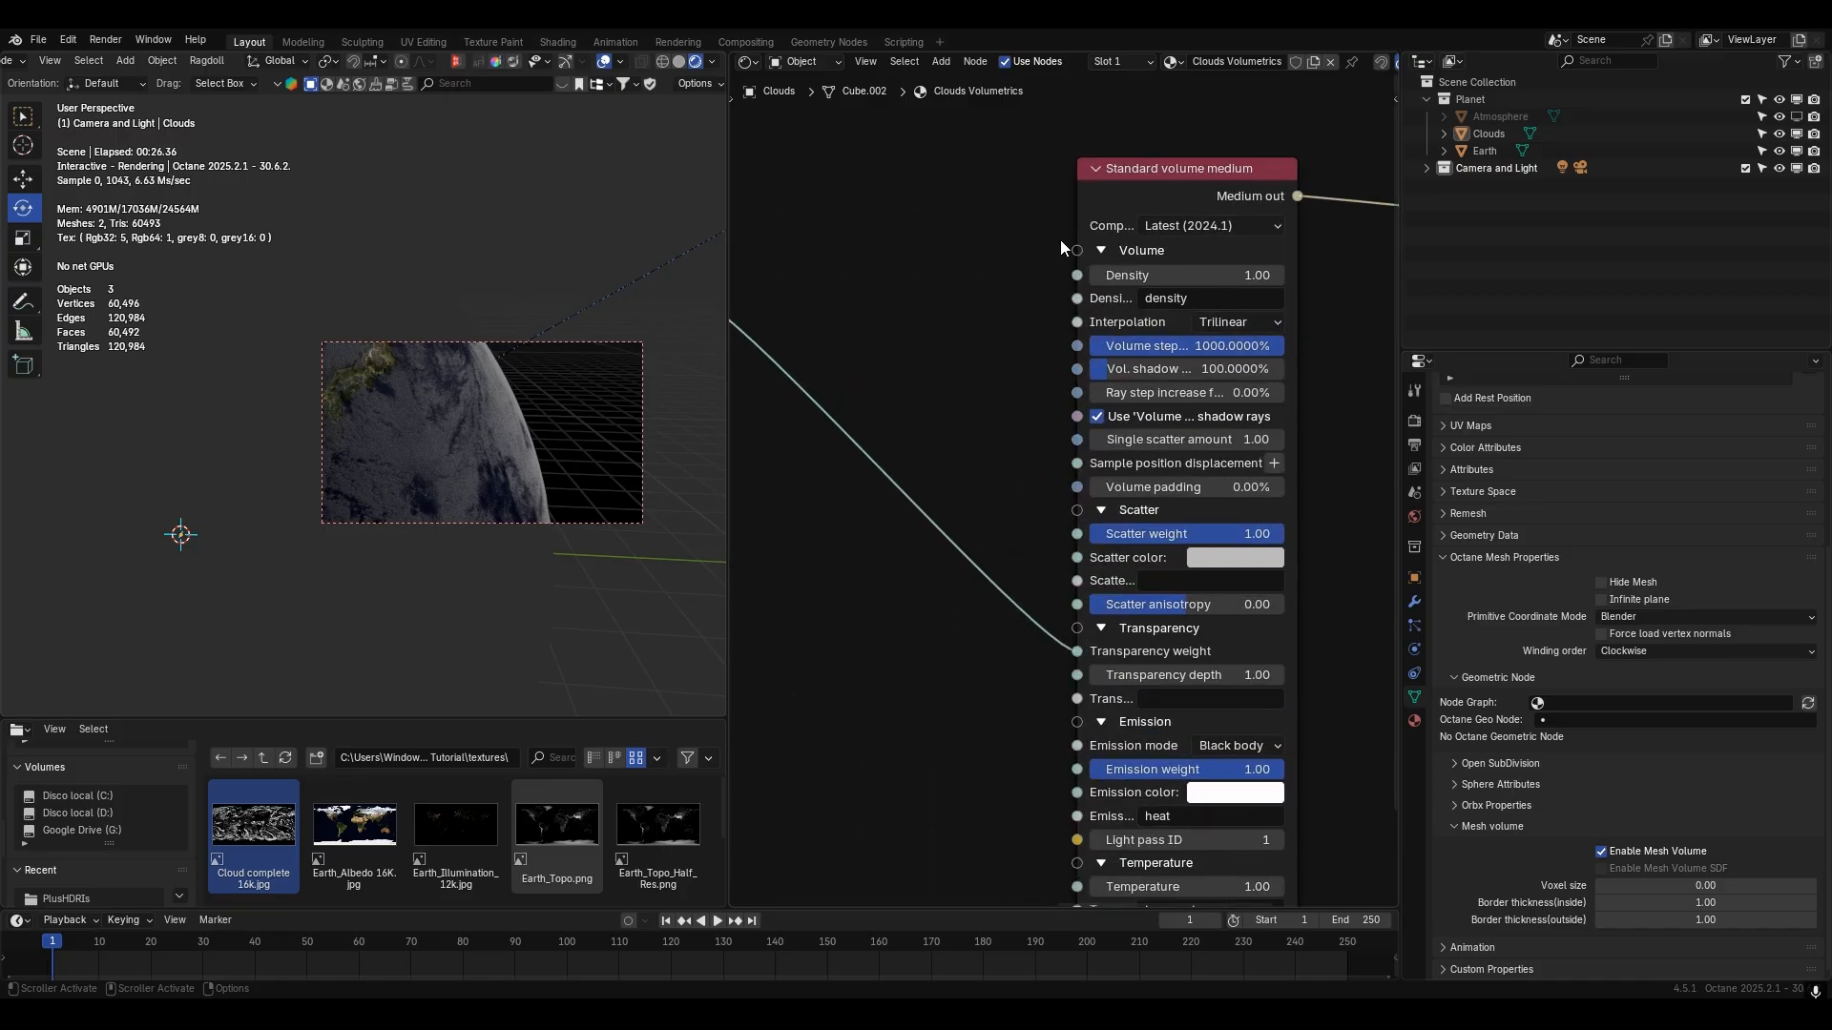
drag(1140, 368, 1284, 369)
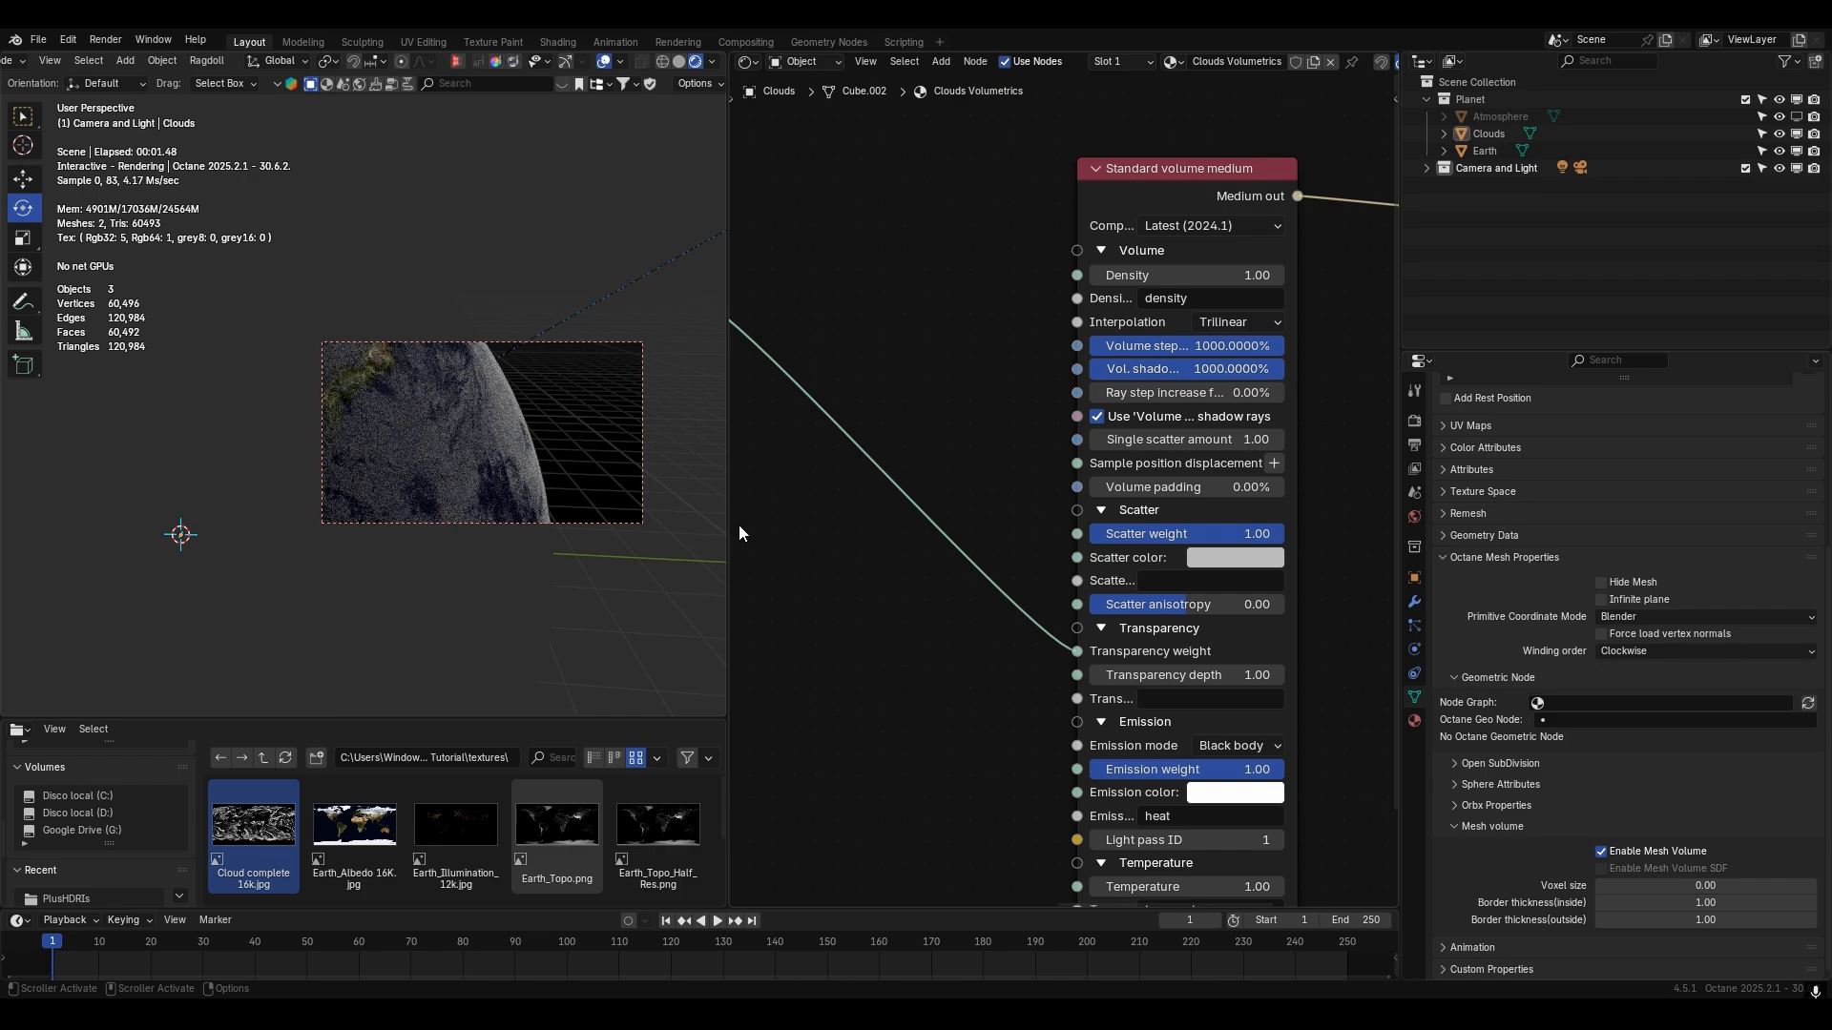
- Clear the viewport's render region and hide the viewport overlays
key(ctrl+alt+b)
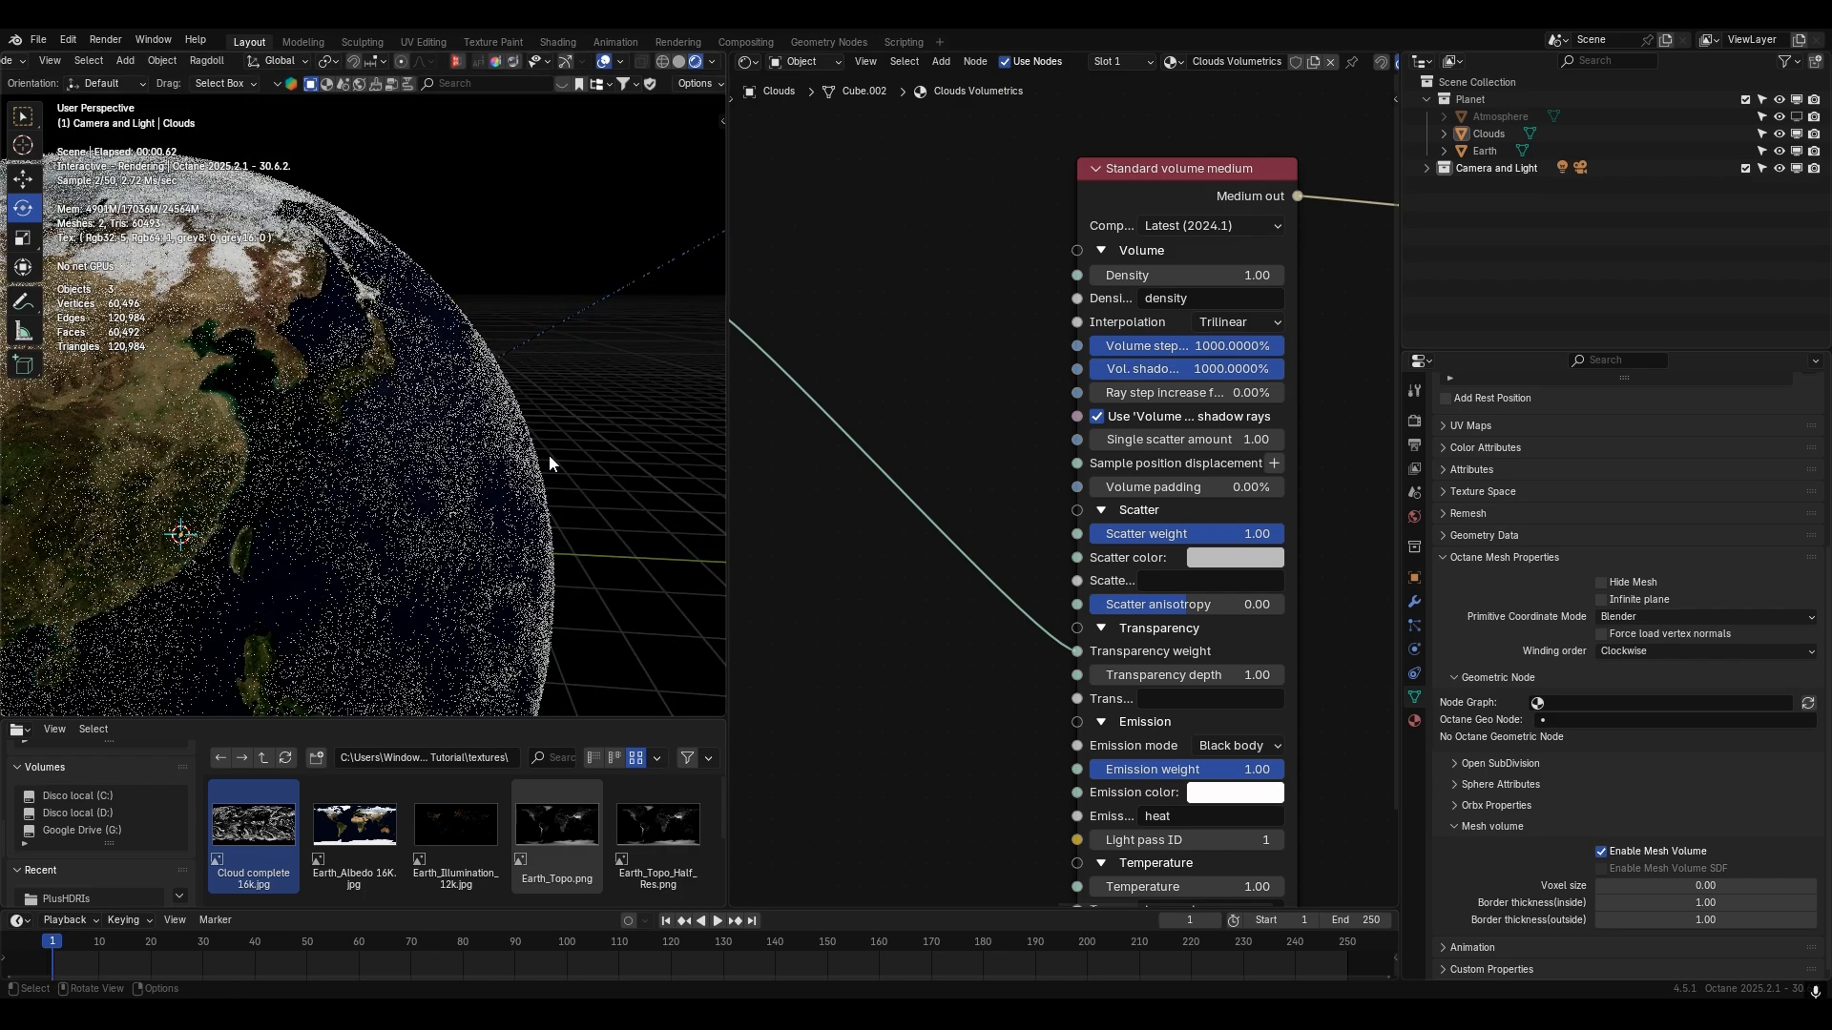
click(603, 61)
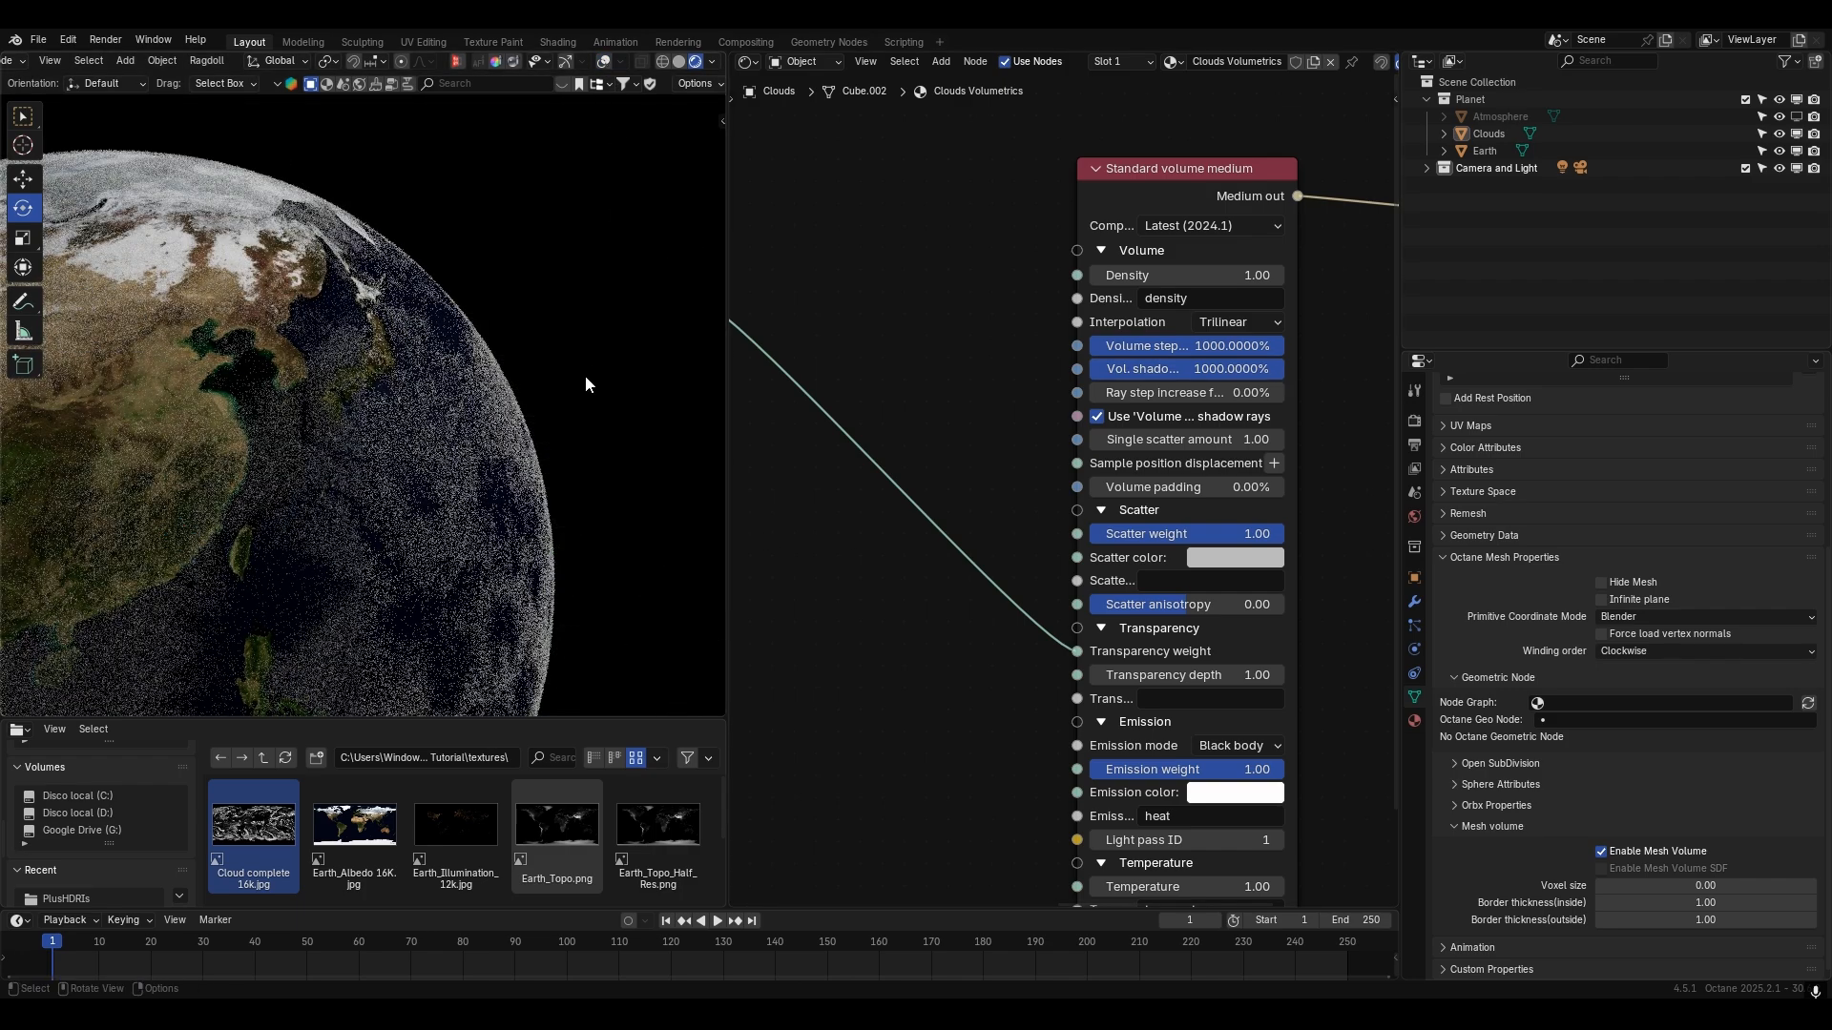
- Insert a Gradient map node between the cloud RGB image and the medium's Transparency weight
middle_drag(825, 526, 1043, 501)
scroll(1056, 496, down, 3)
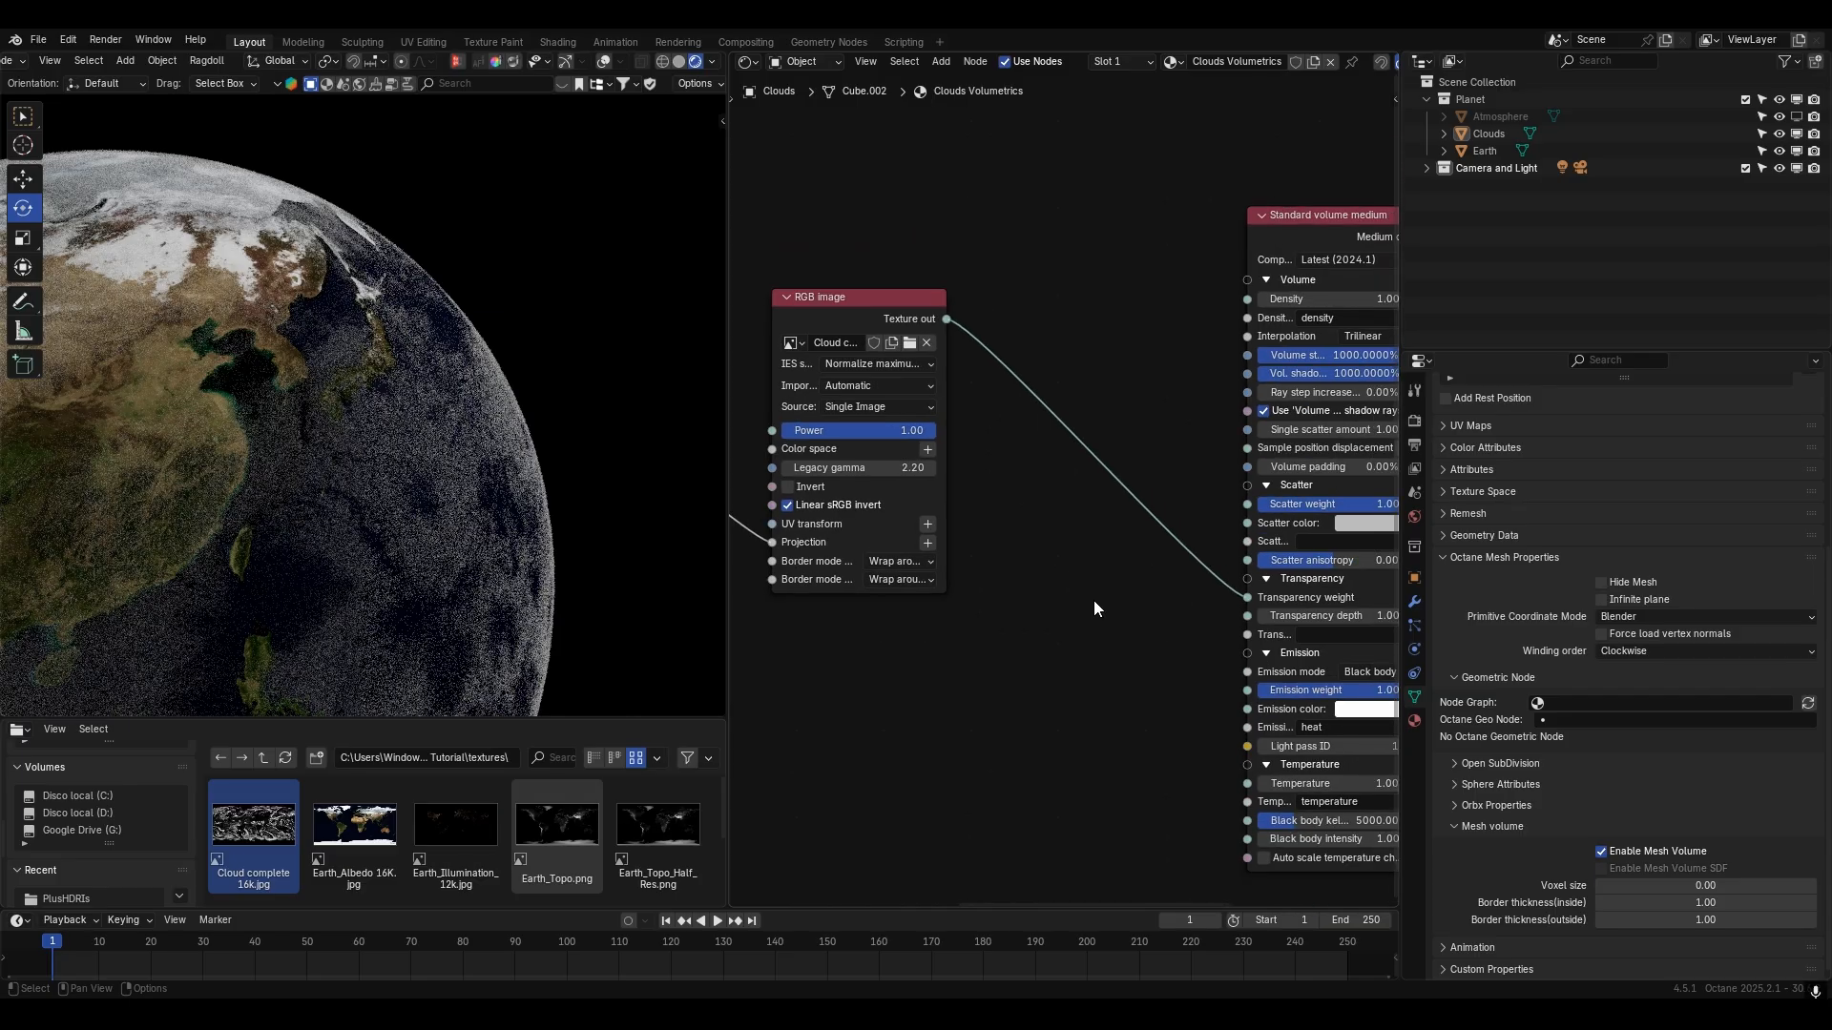
middle_drag(1103, 593, 1030, 509)
key(shift+a)
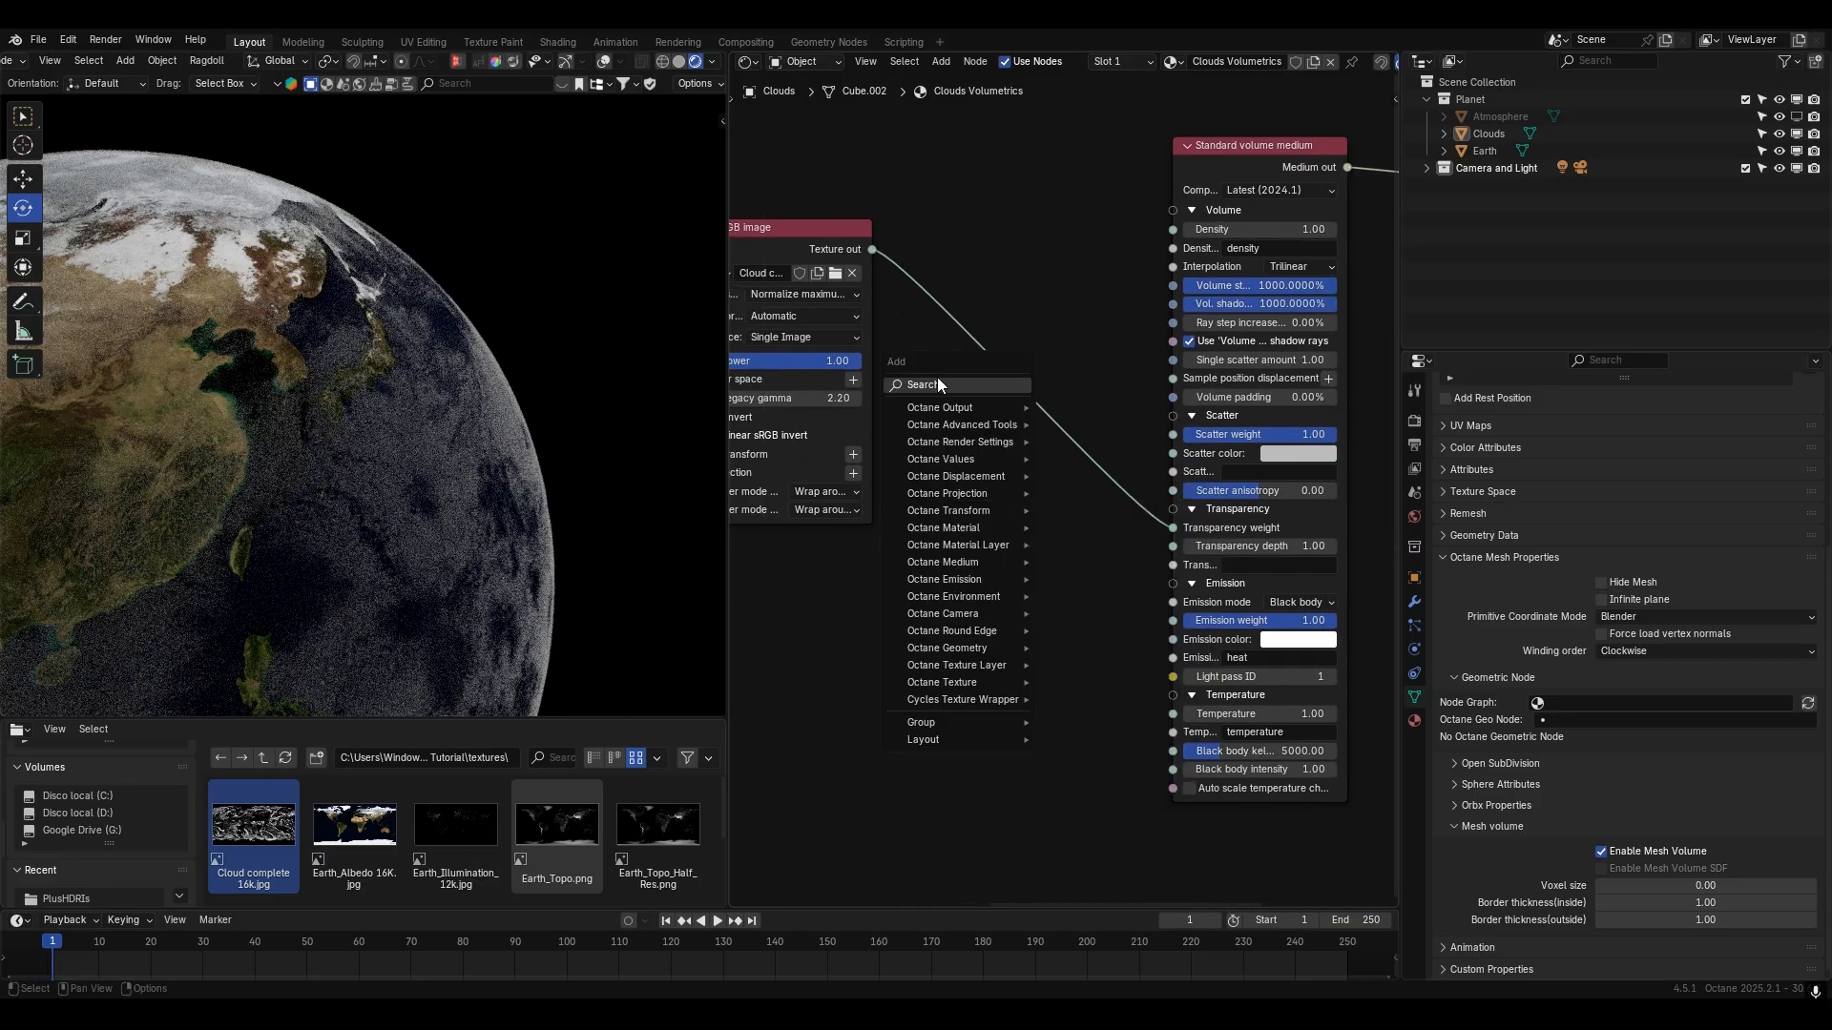
text(g)
click(983, 420)
click(981, 387)
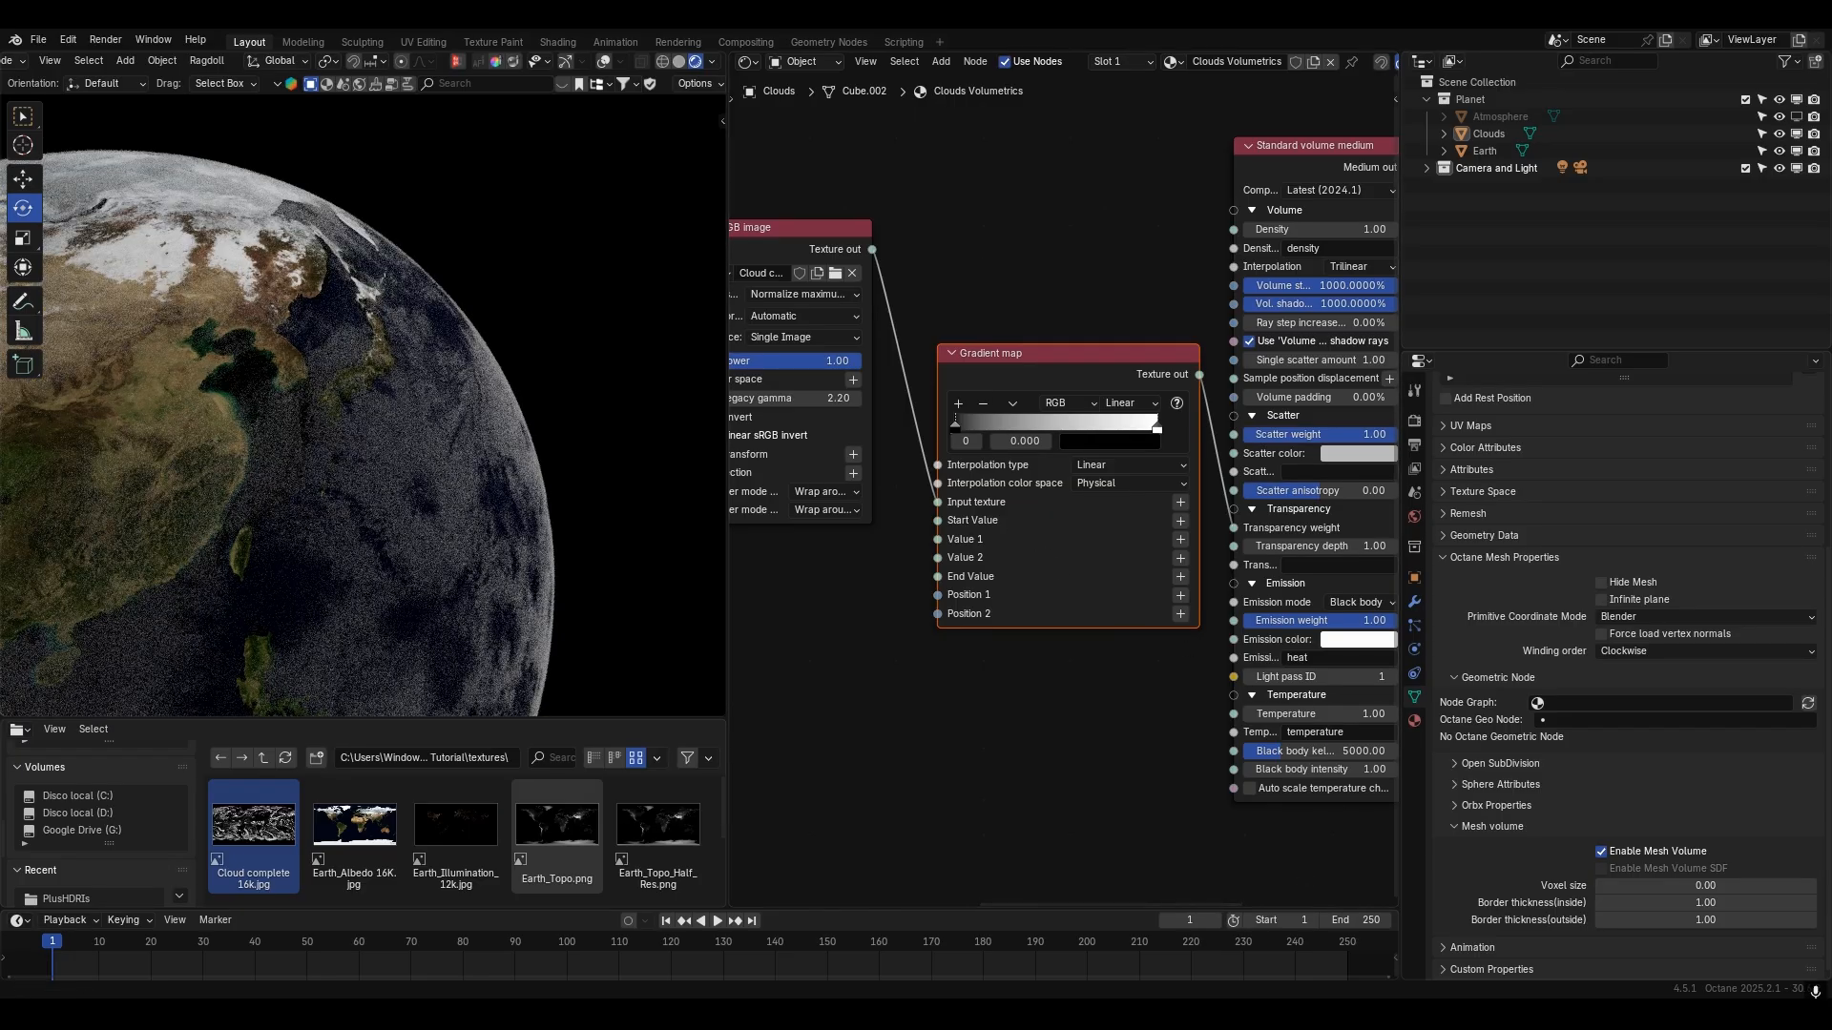
- Flip the Gradient map's color ramp and move its black stop to about 0.177
click(1012, 403)
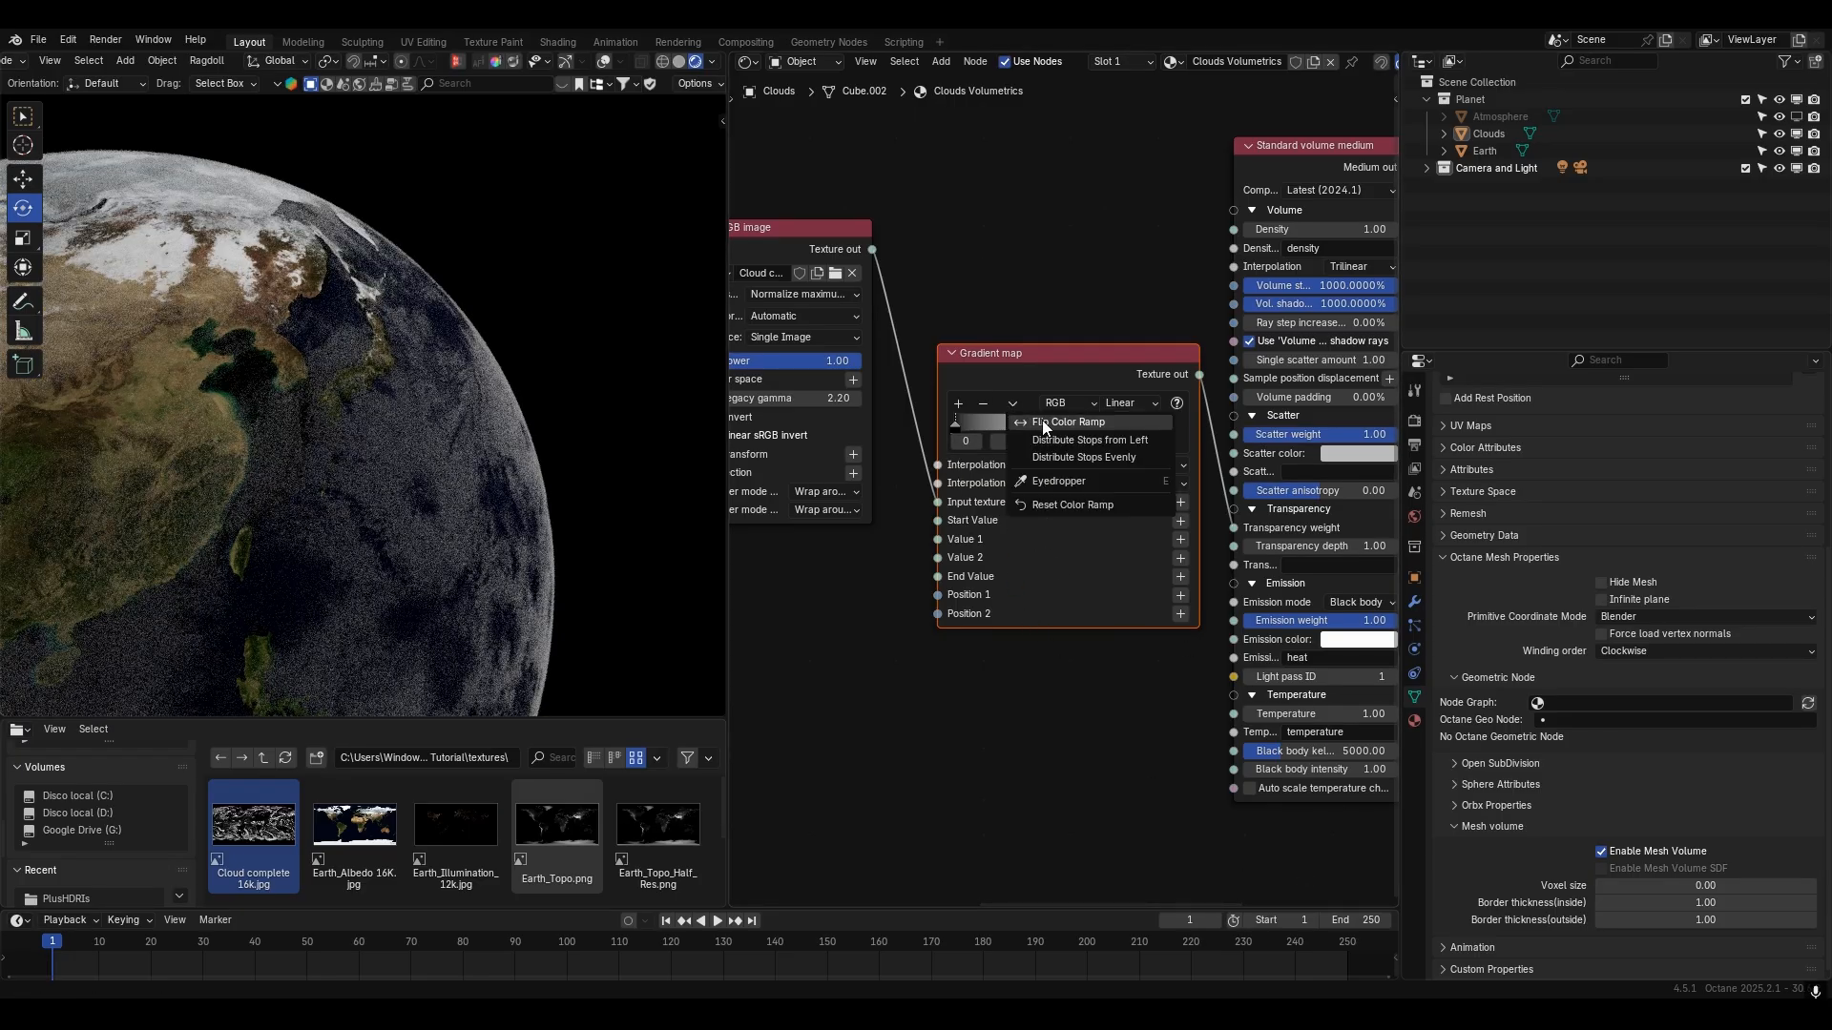
click(1042, 419)
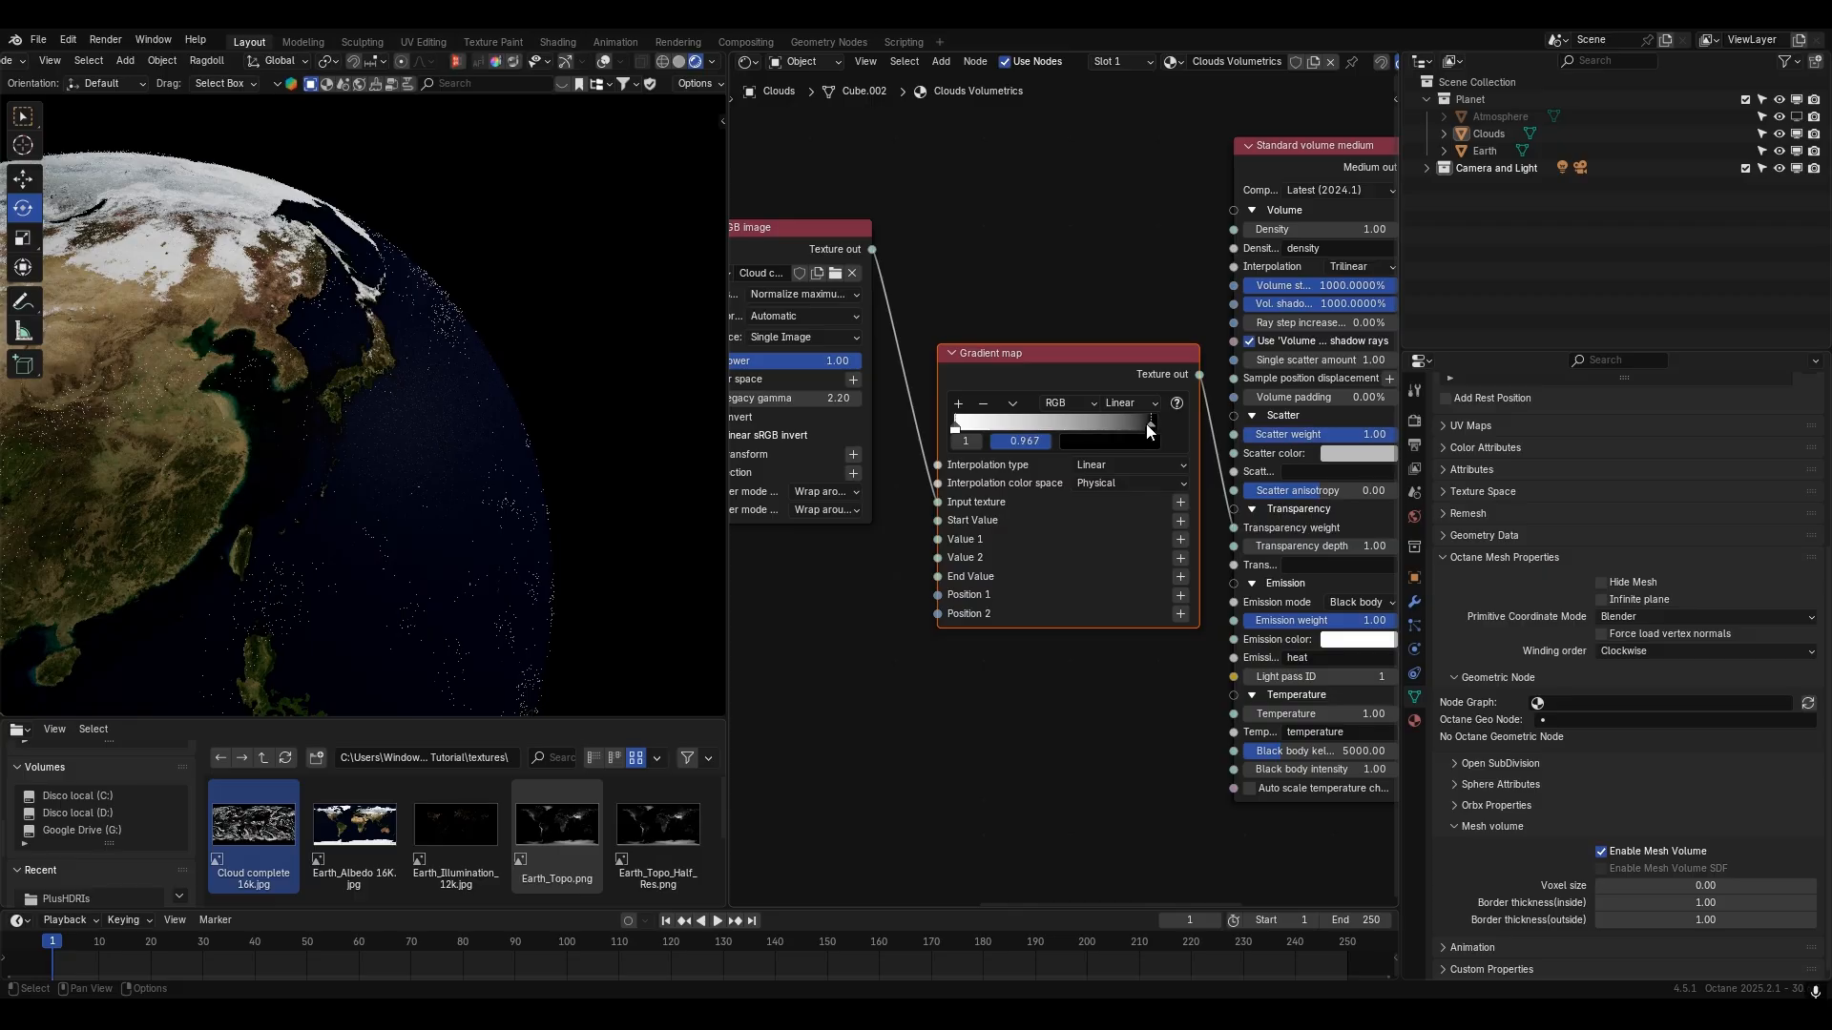
drag(1147, 423, 980, 426)
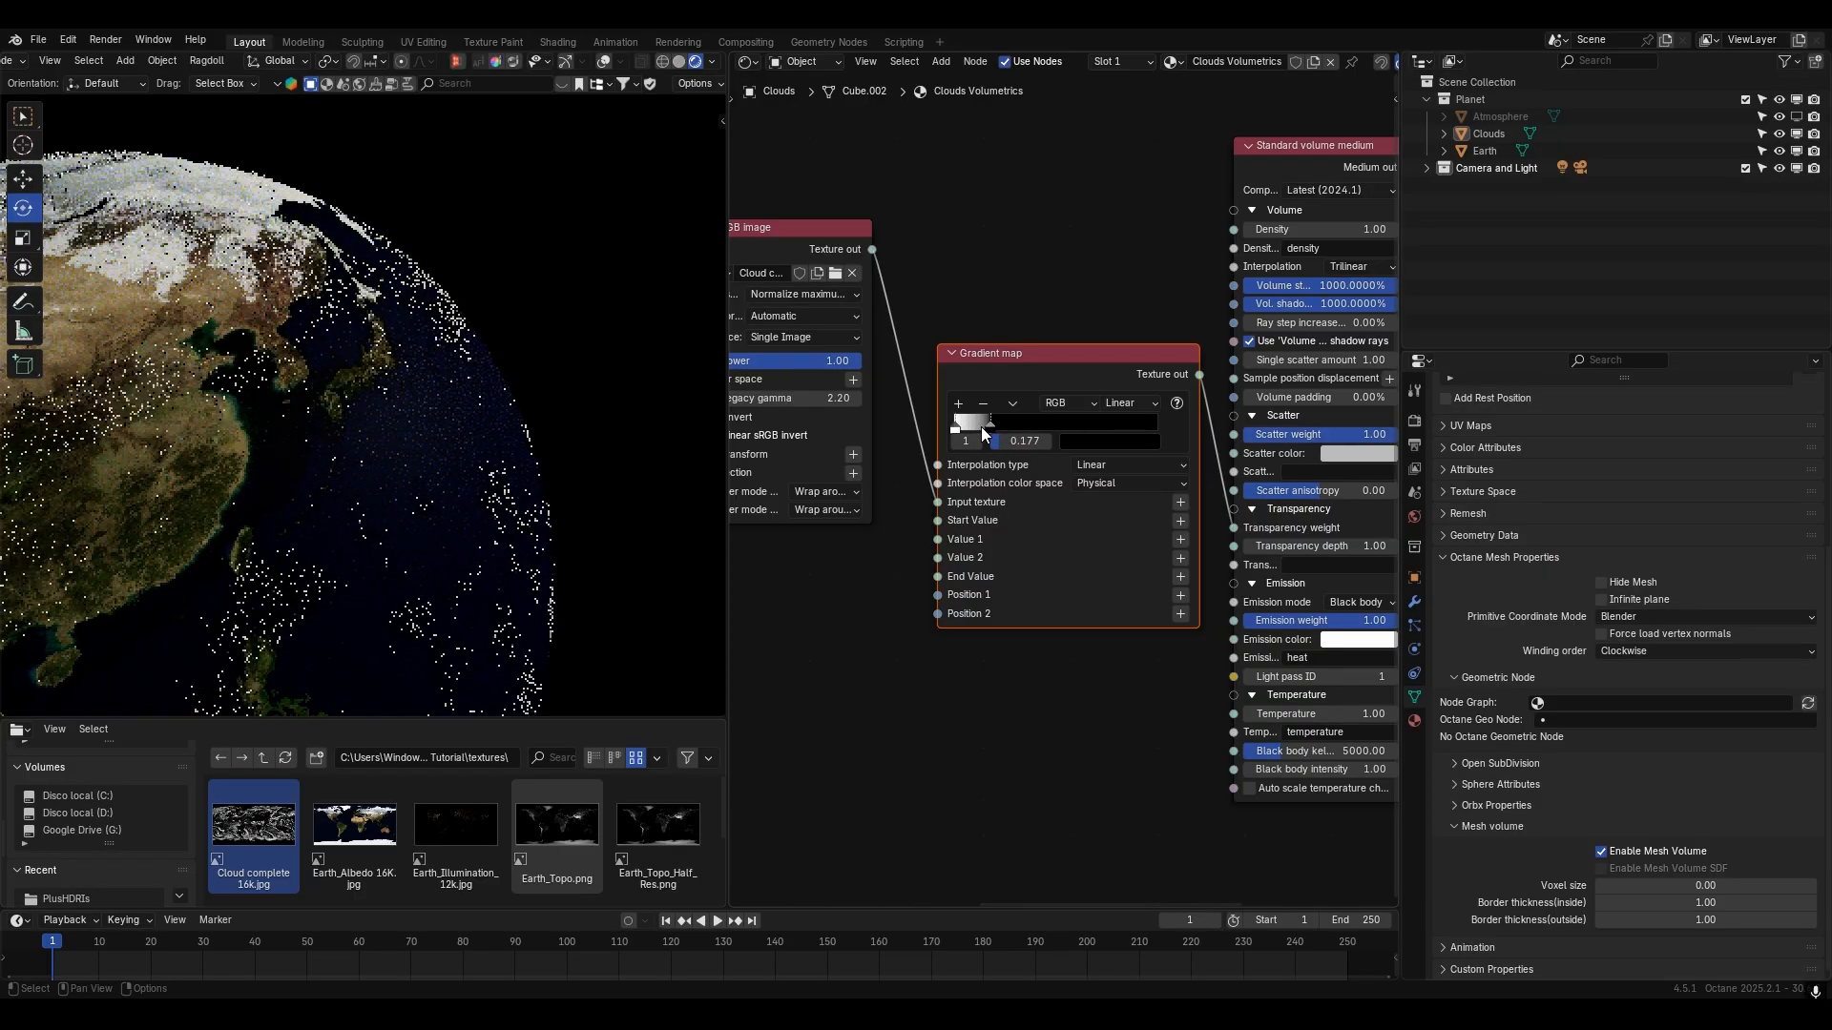
- Inspect the clouds up close and move the Gradient map's black stop to about 0.395
middle_drag(548, 433, 575, 405)
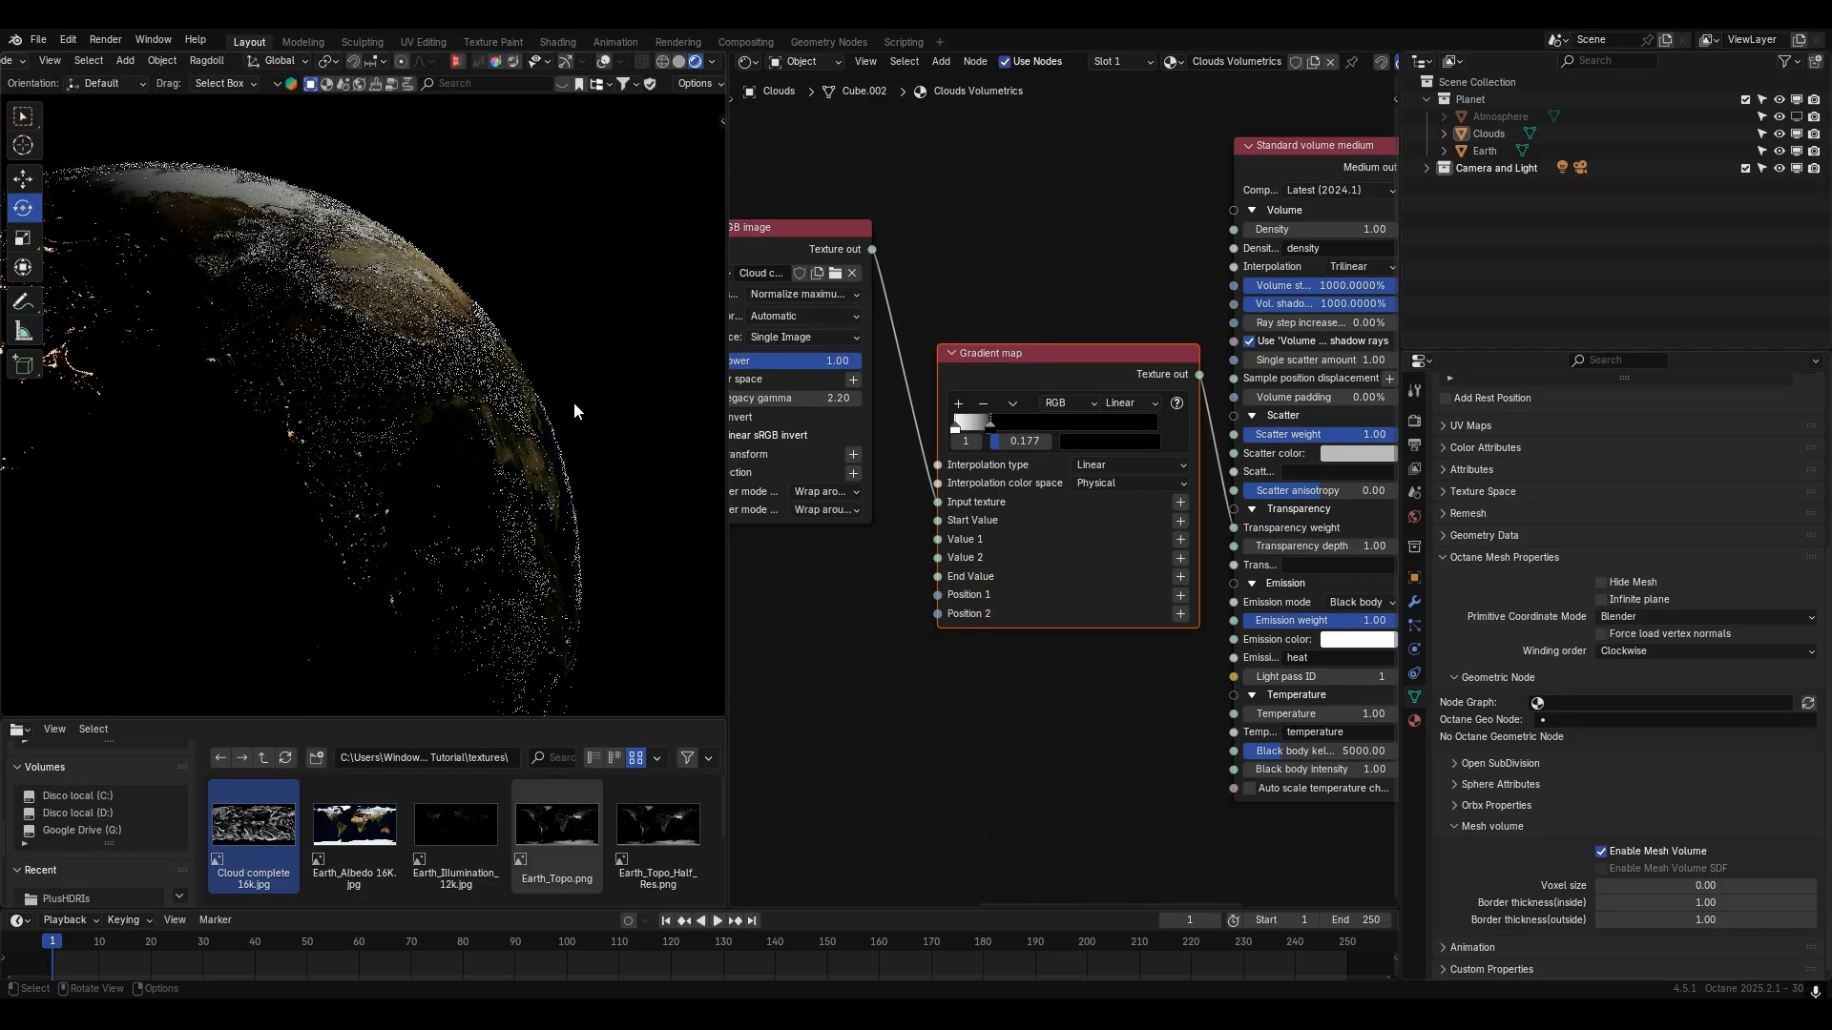
scroll(576, 376, up, 4)
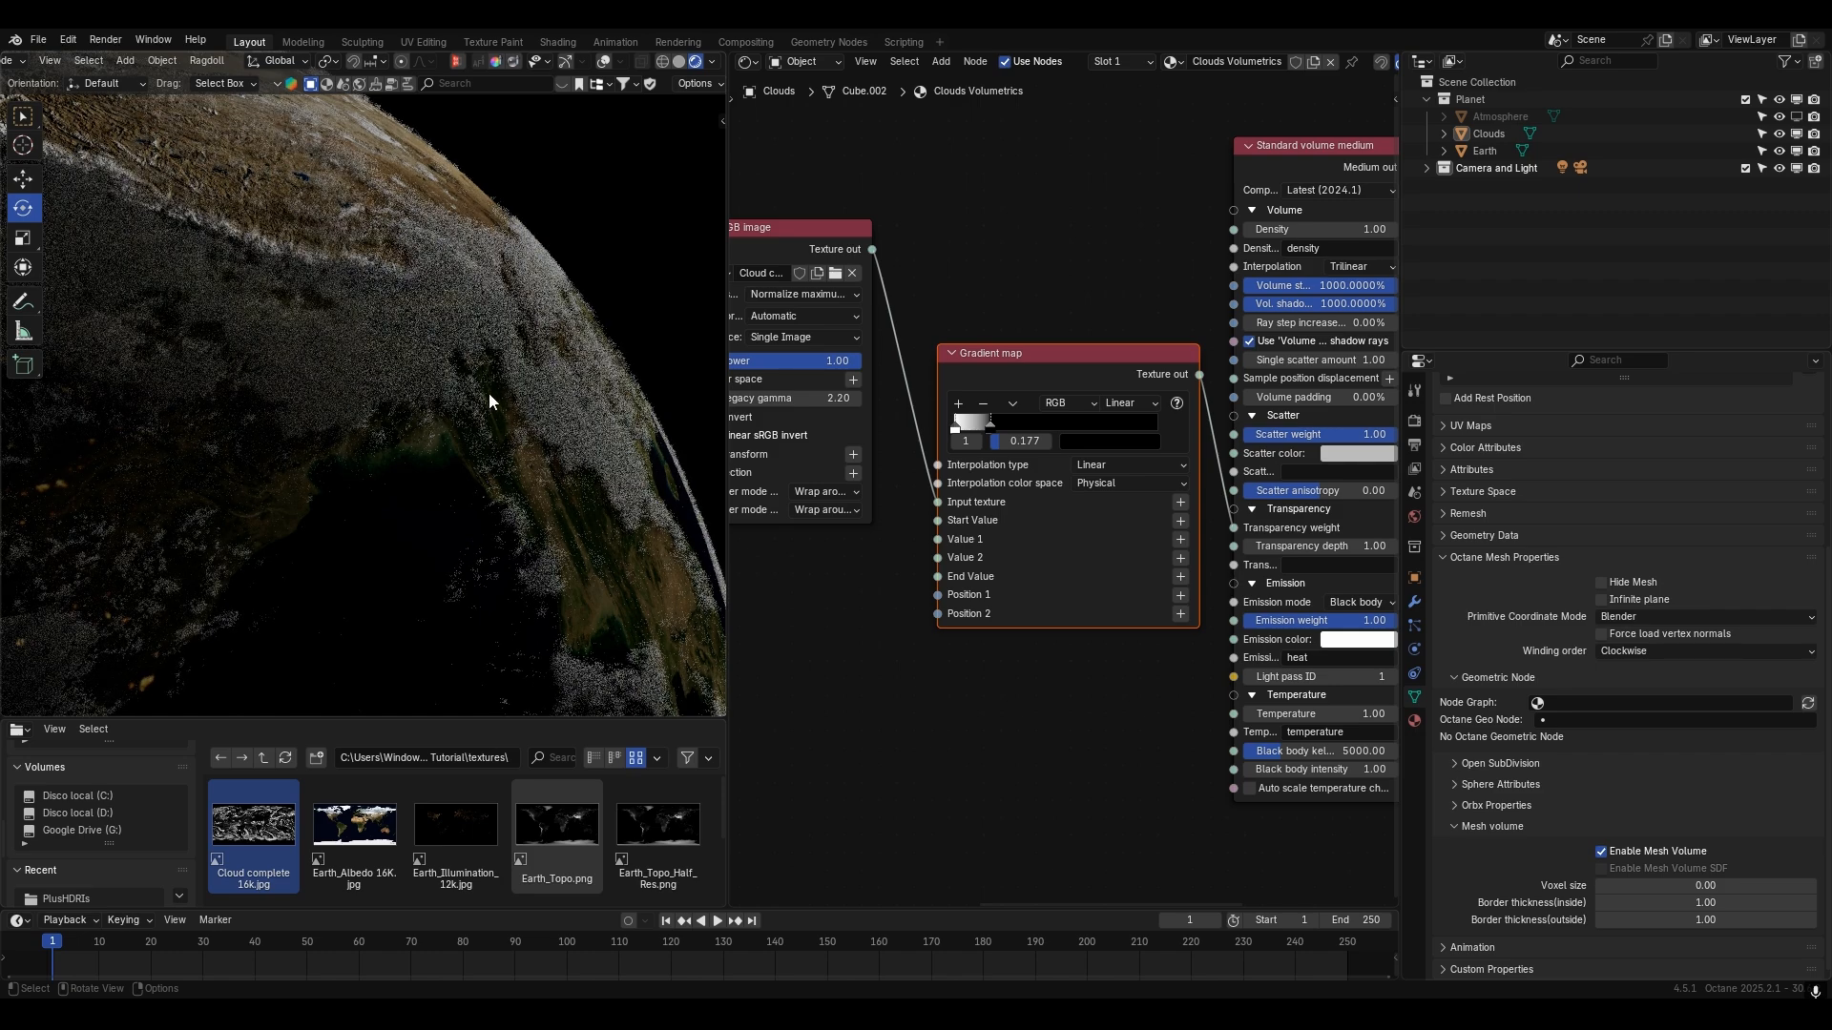
middle_drag(524, 302, 329, 271)
drag(988, 426, 1027, 423)
click(1127, 442)
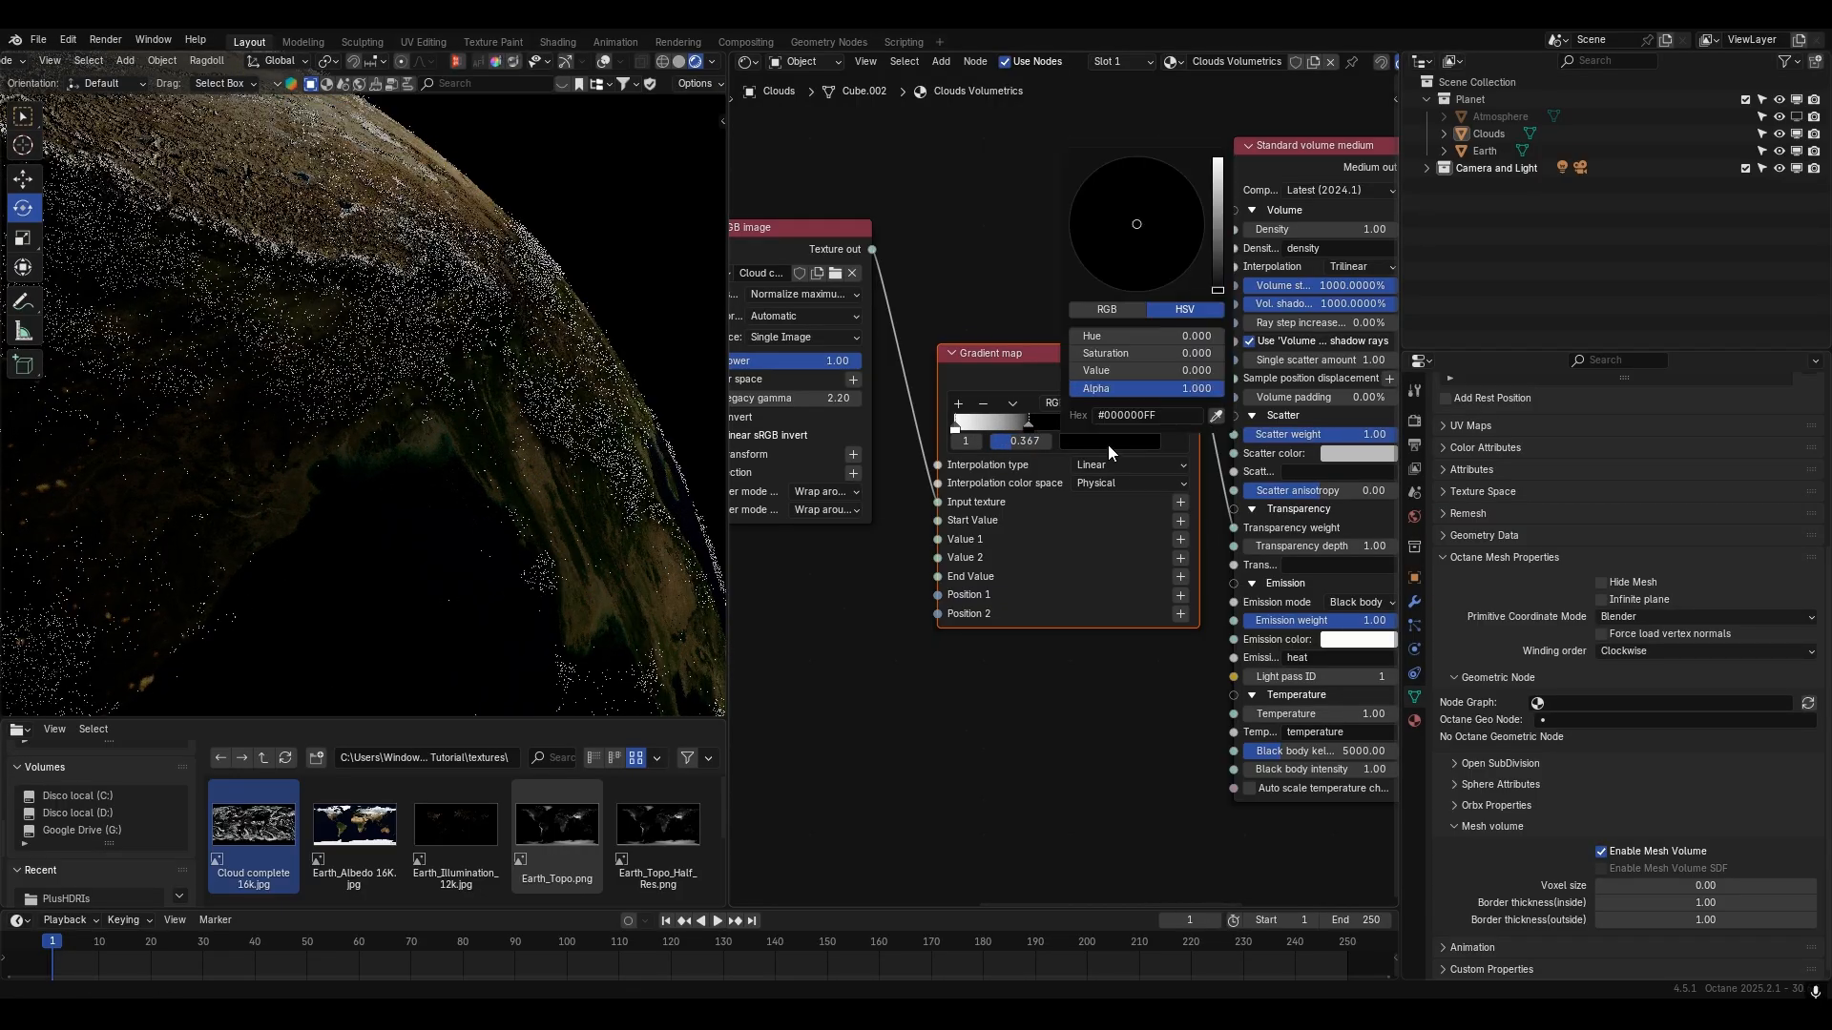
mouse_move(1142, 371)
mouse_down()
mouse_move(1274, 371)
mouse_move(1135, 371)
mouse_up()
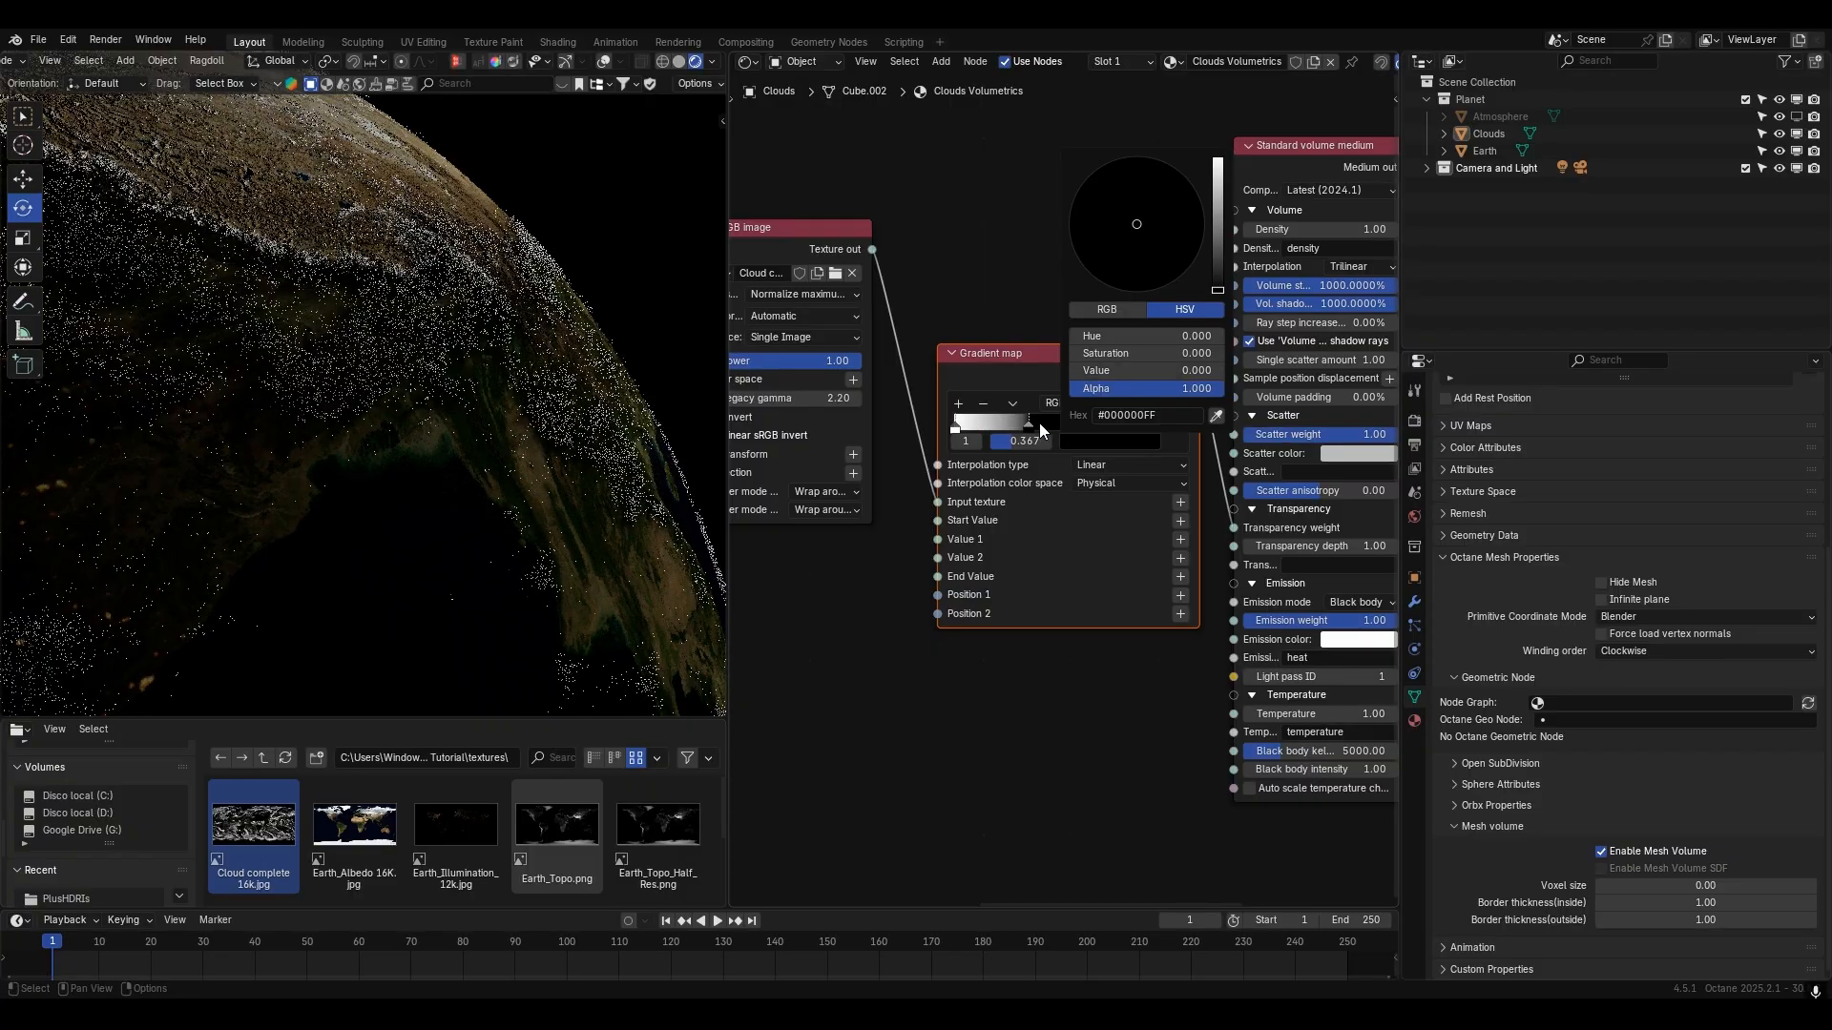
drag(1034, 425, 1035, 426)
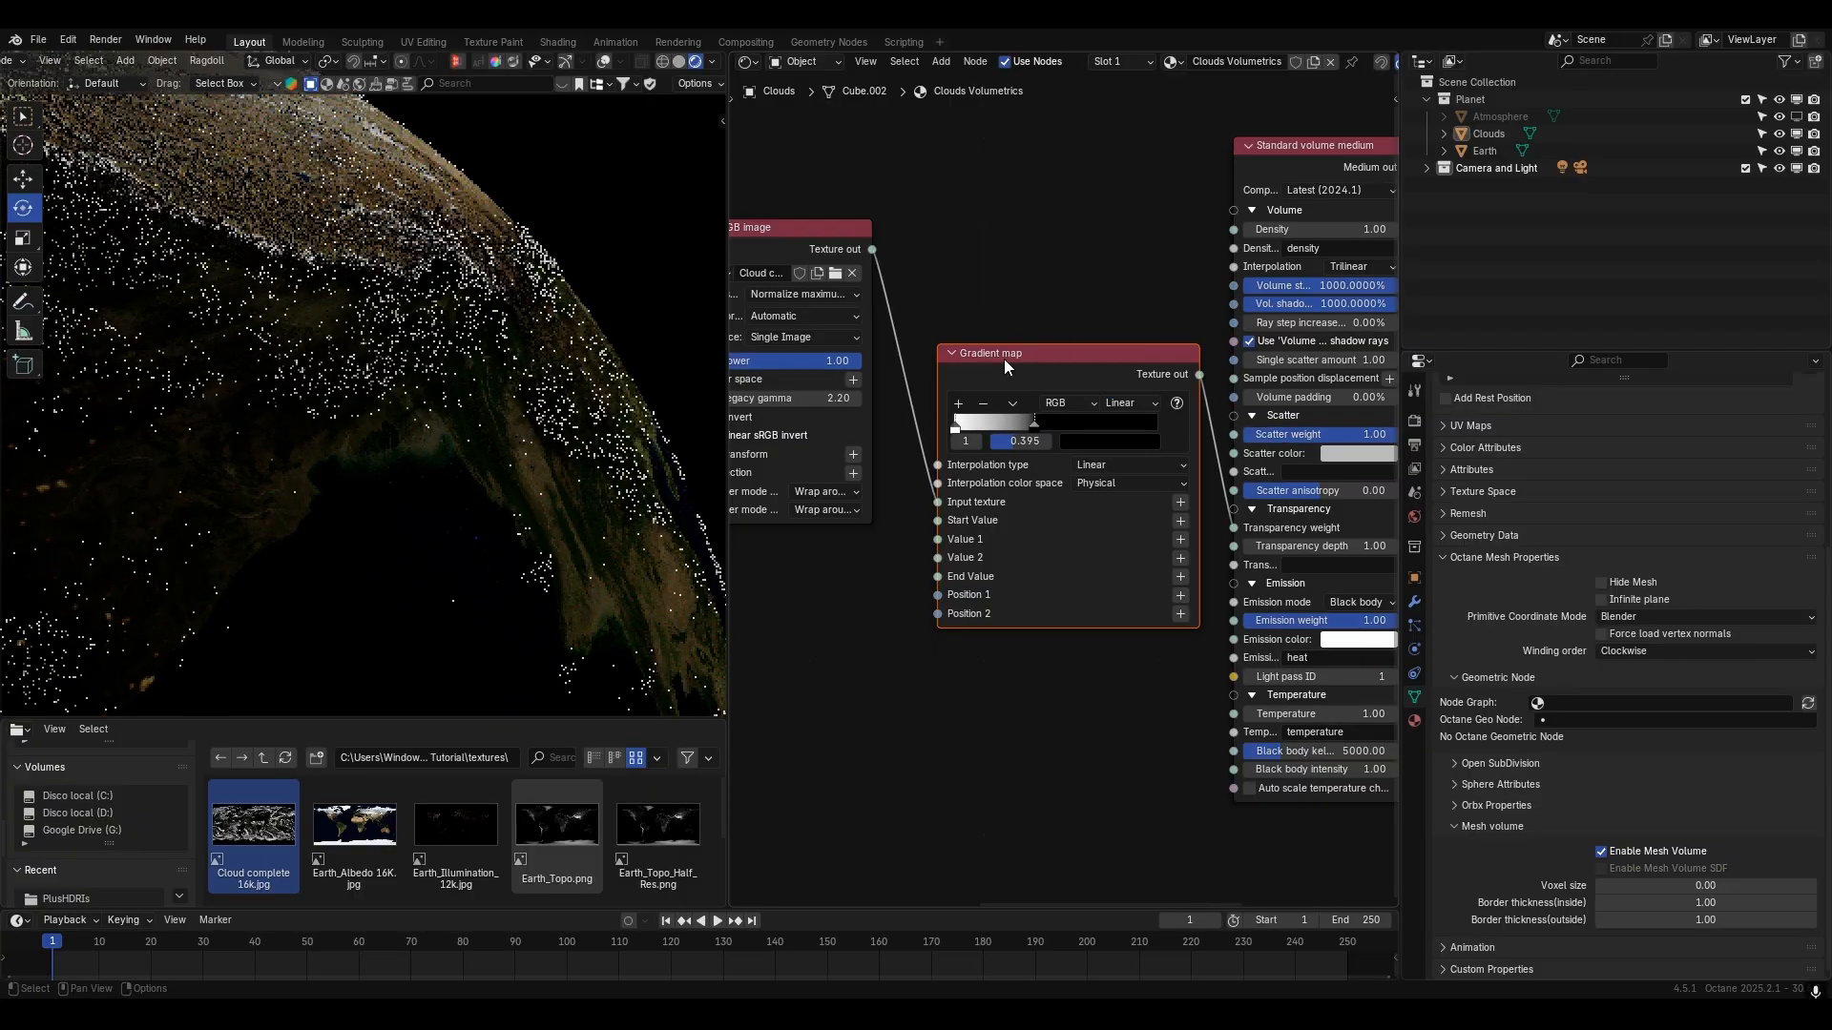
- Reposition the Gradient map node and cut its link to the medium's Transparency weight
drag(1002, 359, 998, 283)
middle_drag(973, 286, 906, 313)
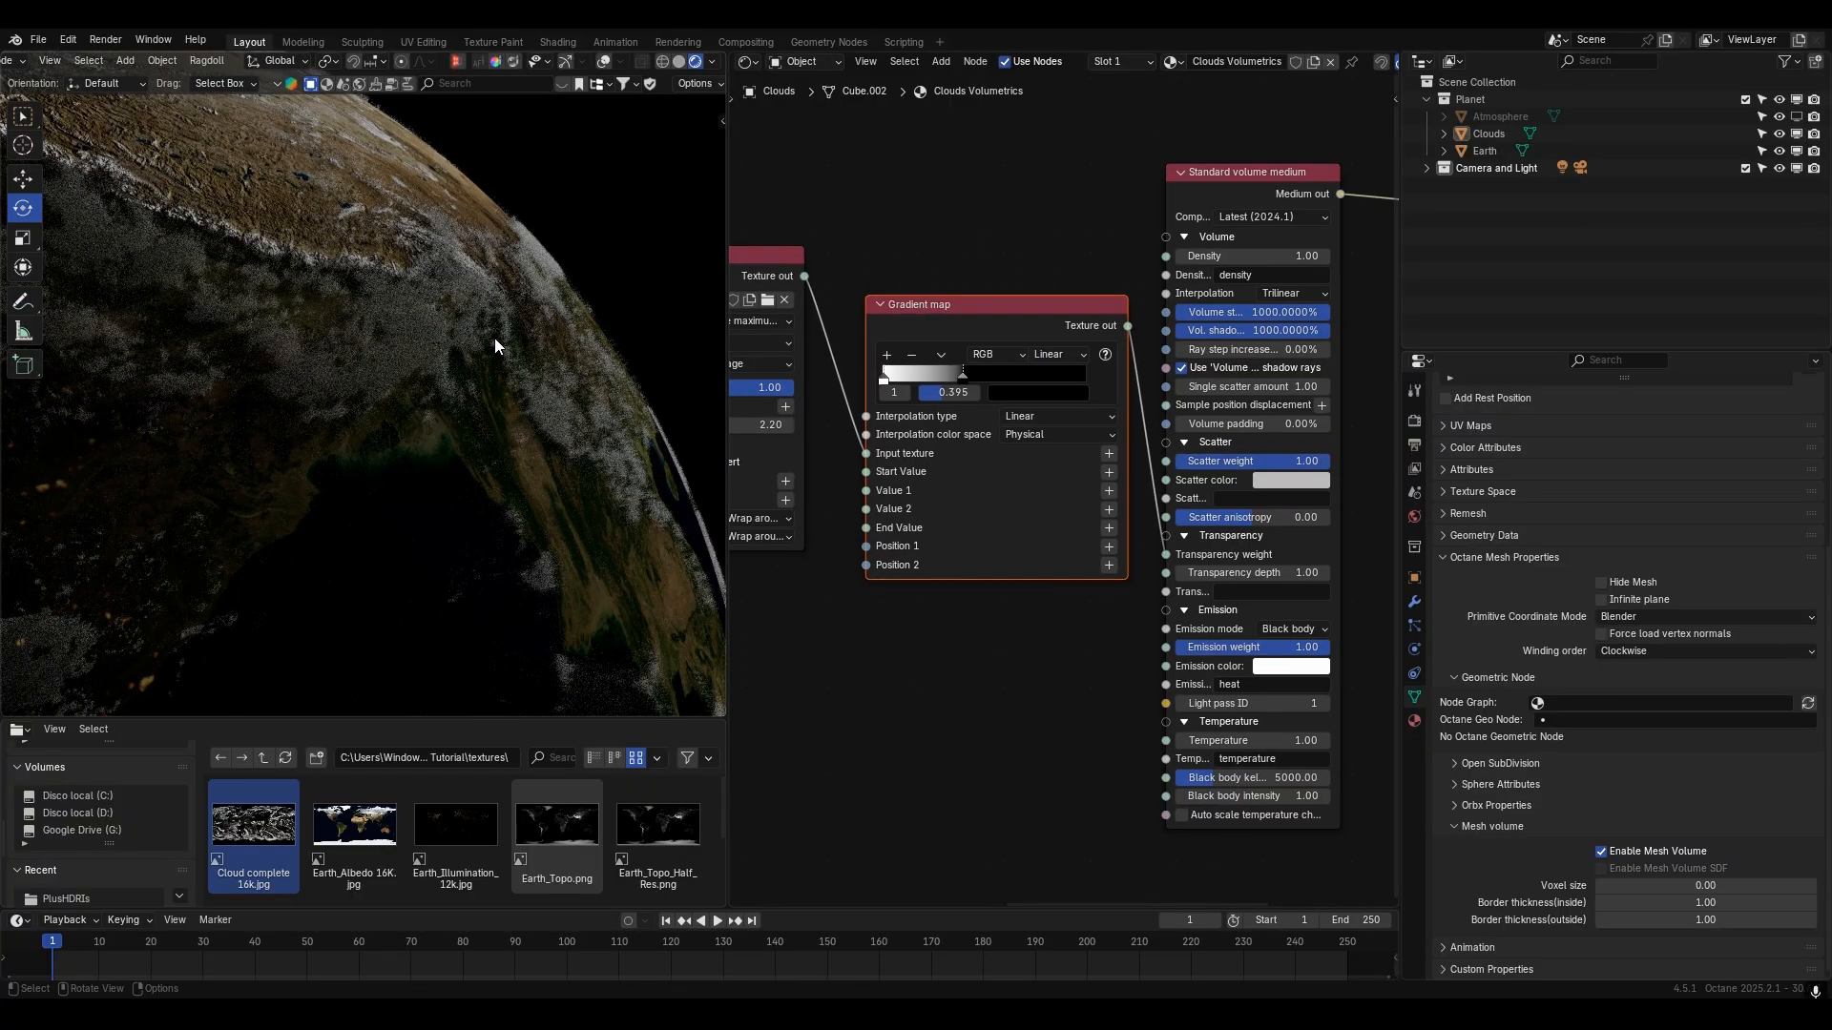
middle_drag(494, 338, 384, 468)
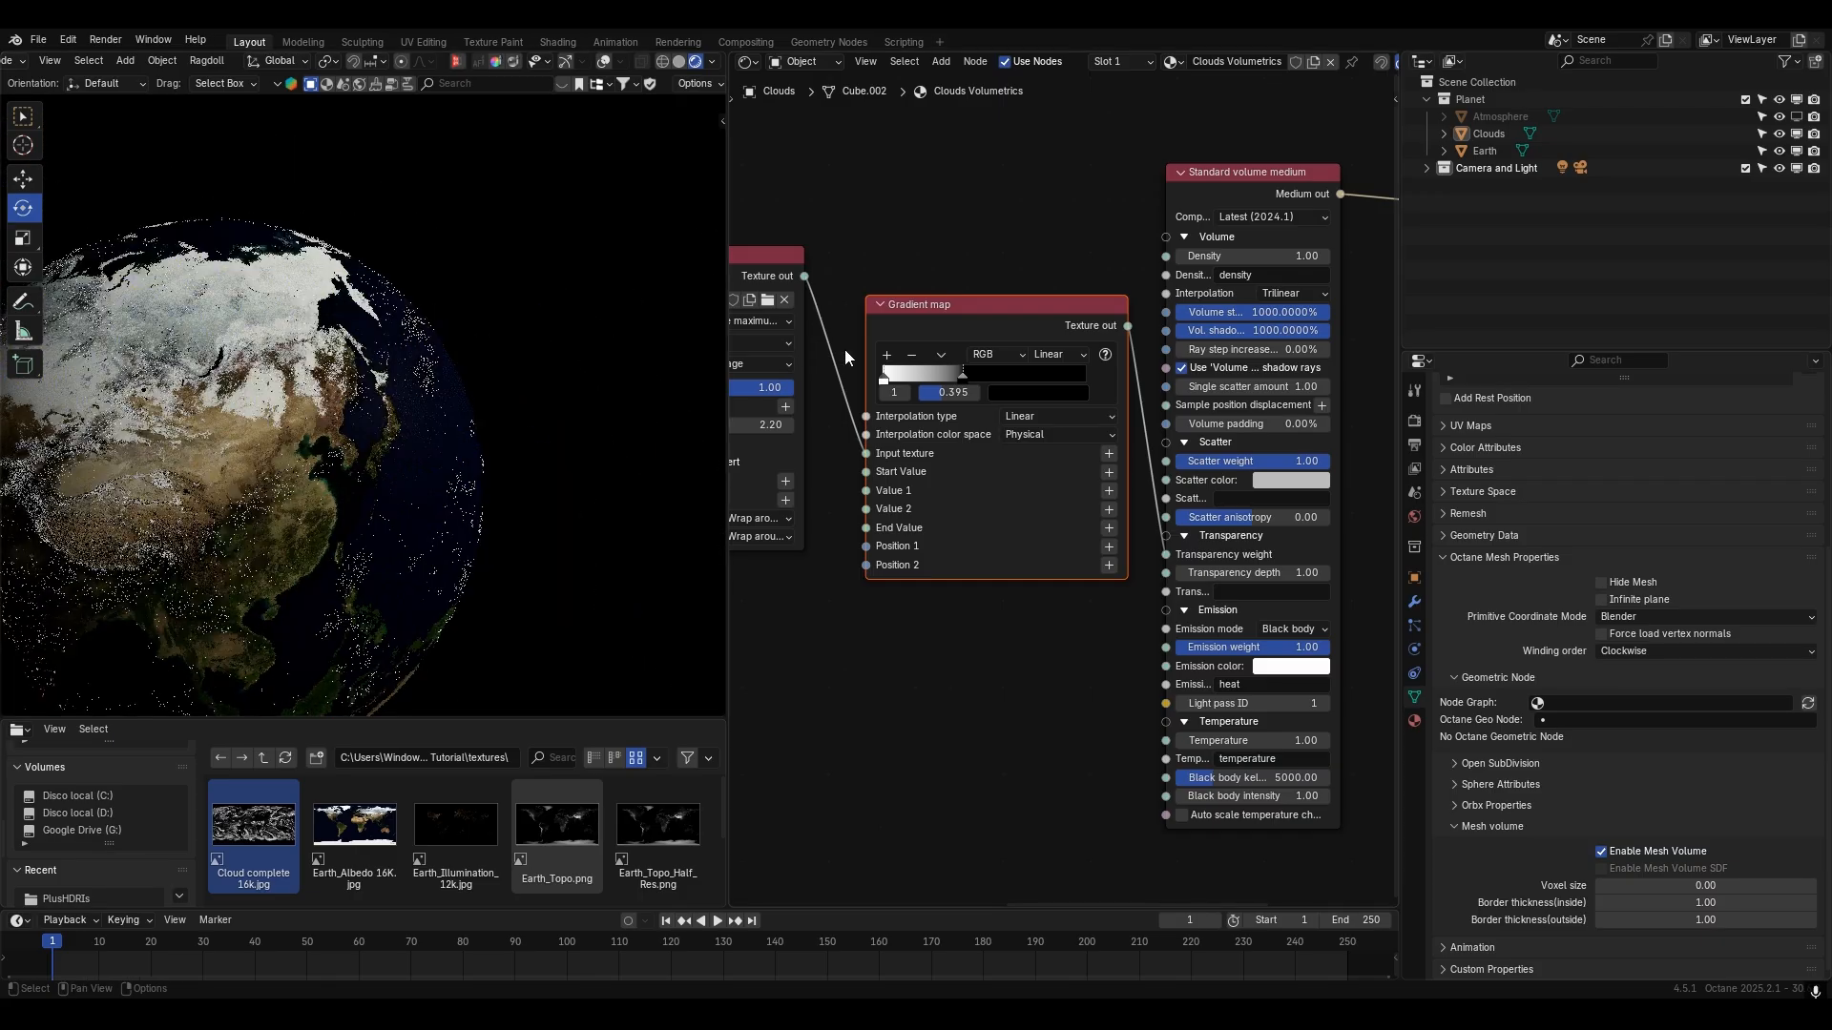
drag(1010, 315, 999, 317)
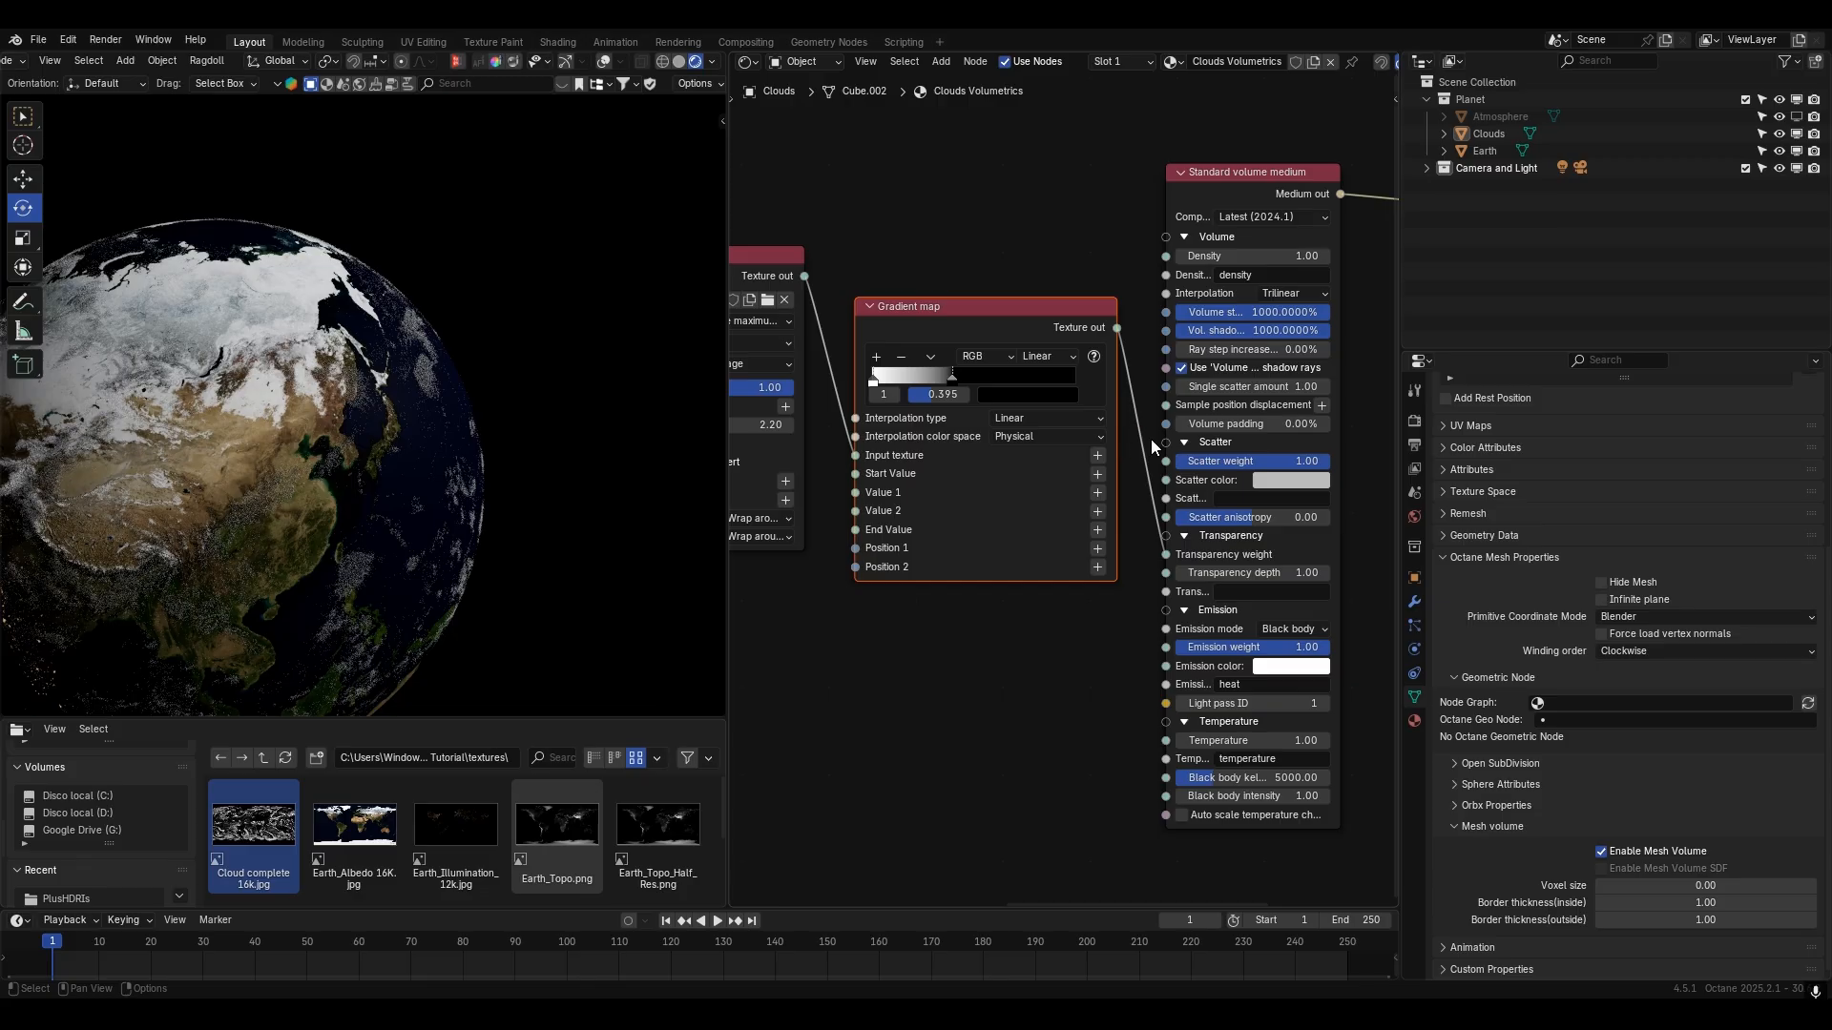
ctrl+right_drag(1150, 444, 1131, 455)
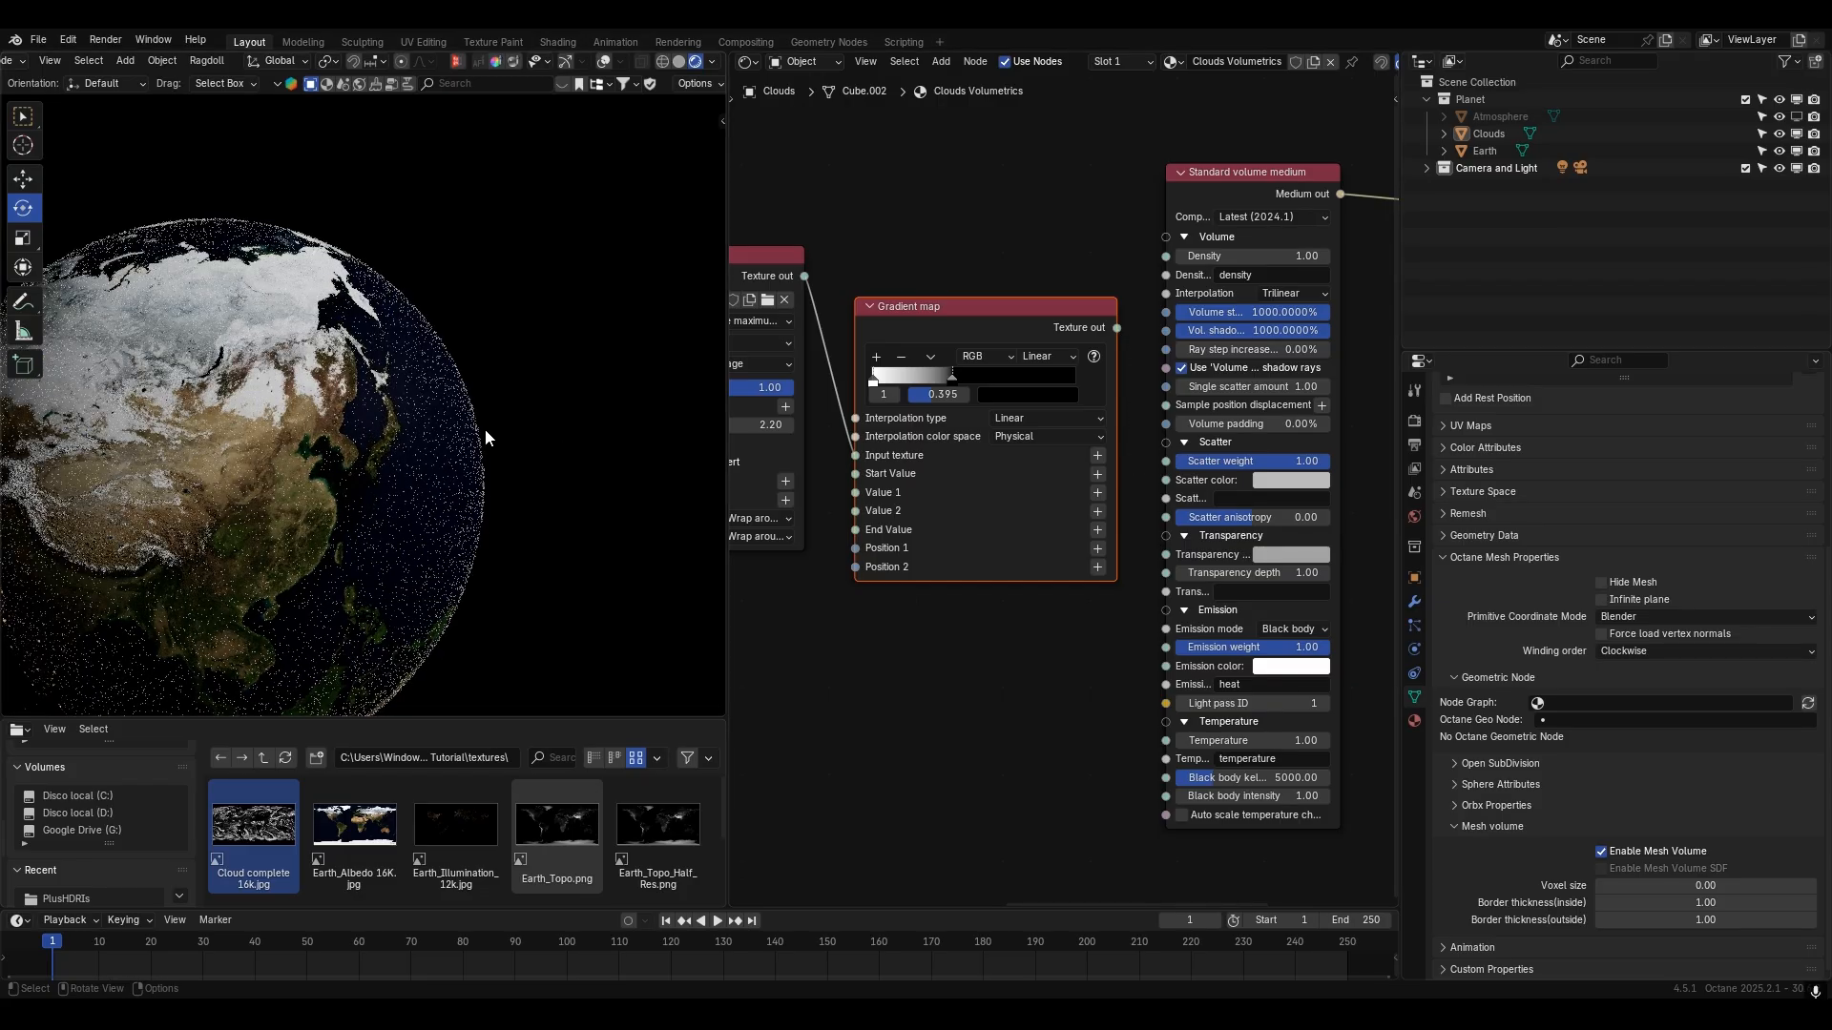
- Set the Standard volume medium's density to 100 and view the clouds on the planet's dark side
double_click(1300, 254)
text(100)
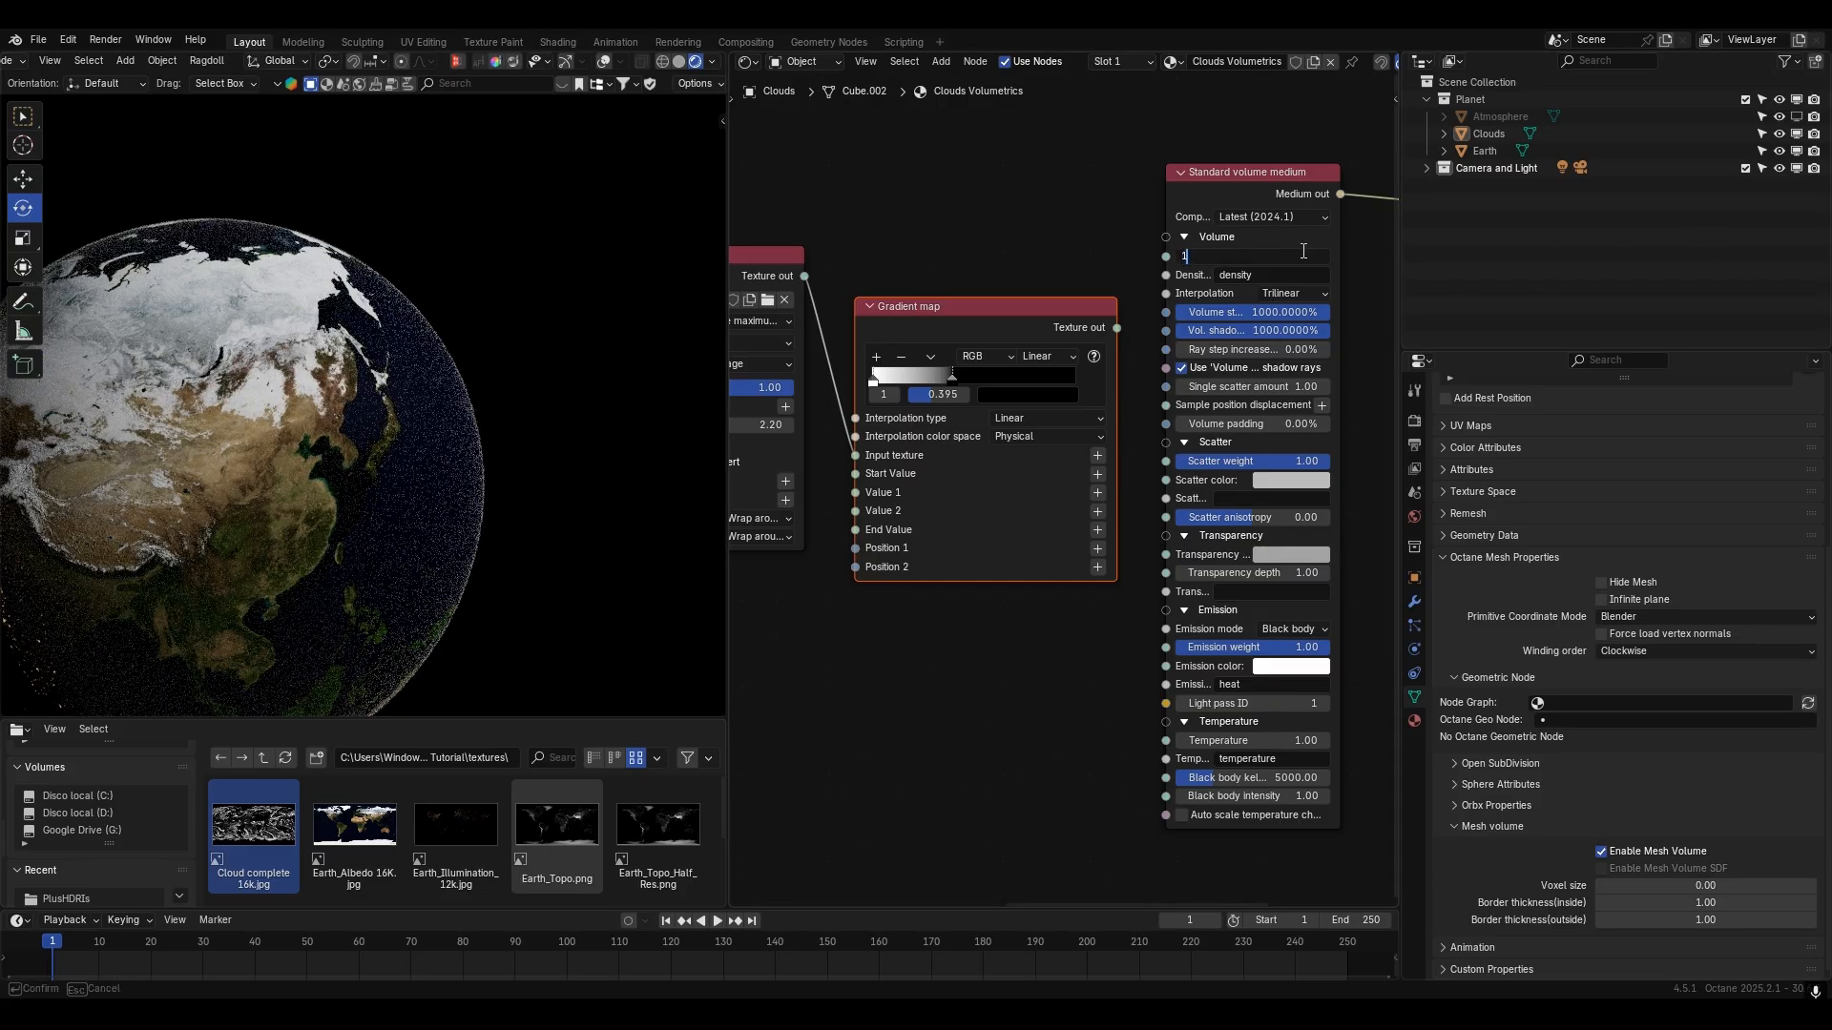
key(Return)
middle_drag(471, 311, 585, 311)
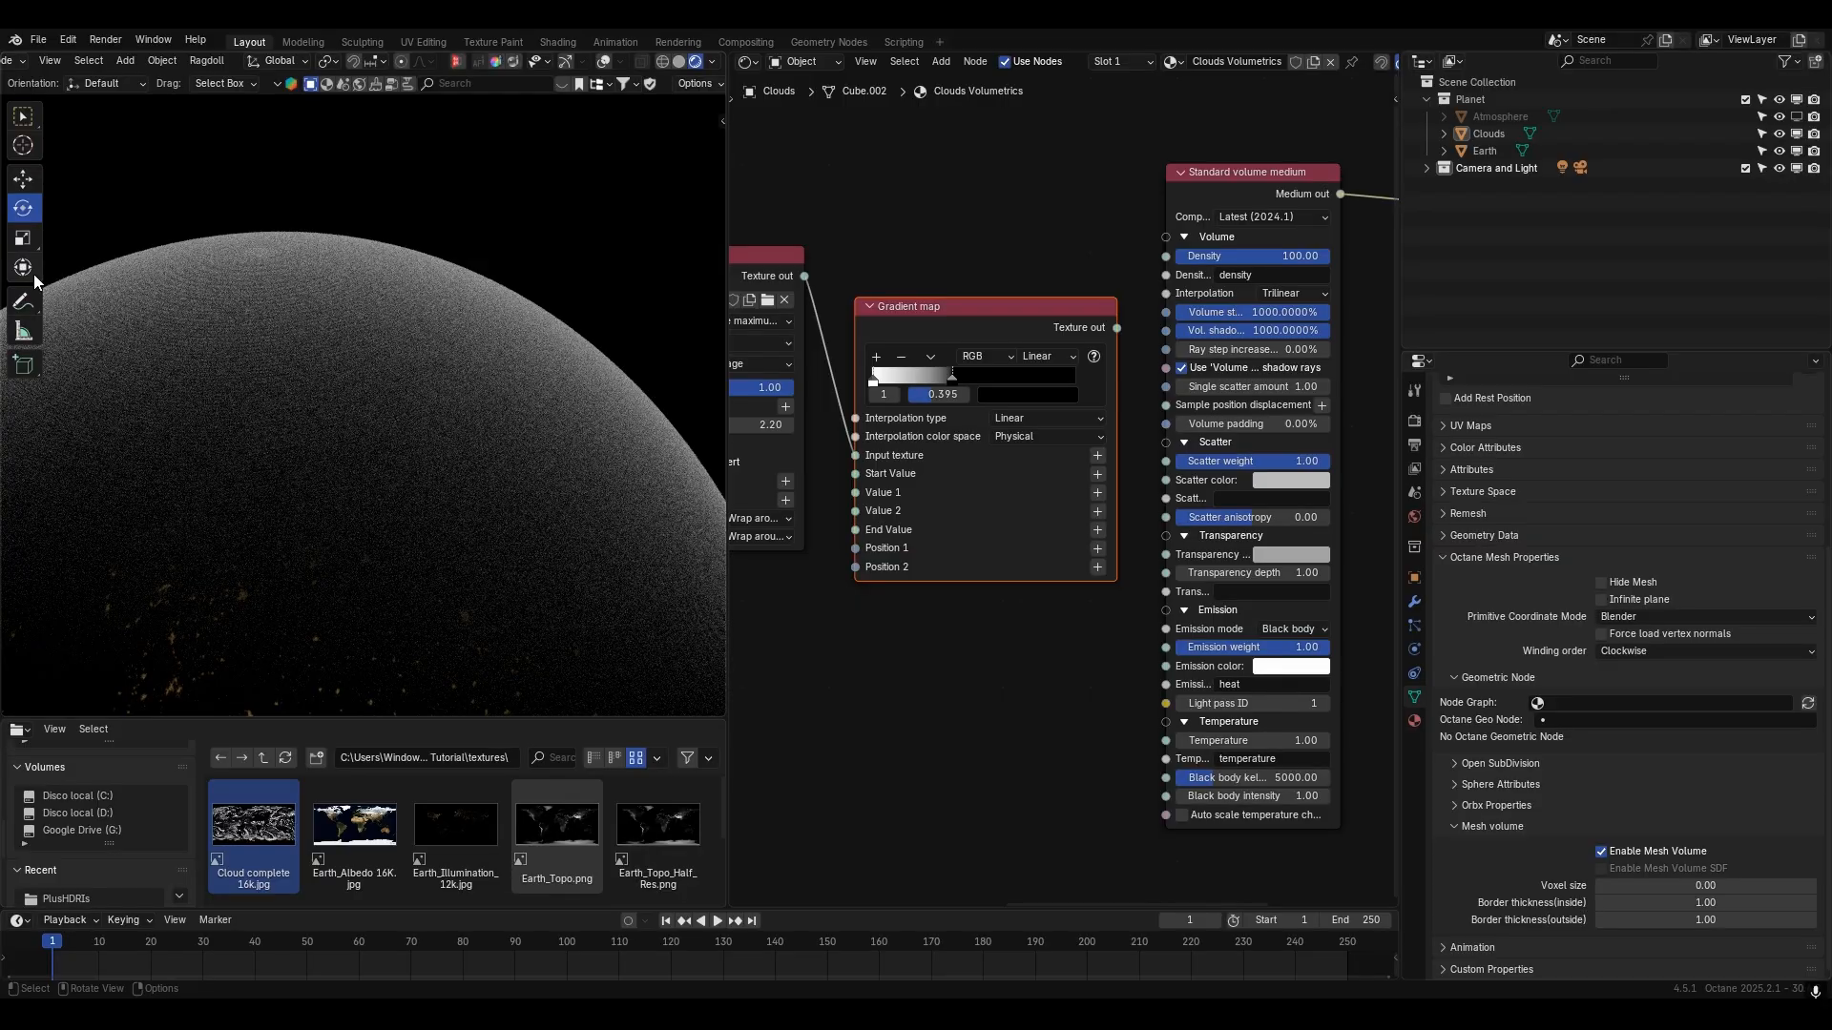
- Mark the banding on the cloud sphere with freehand annotation strokes over the viewport overlays and erase them again
click(23, 302)
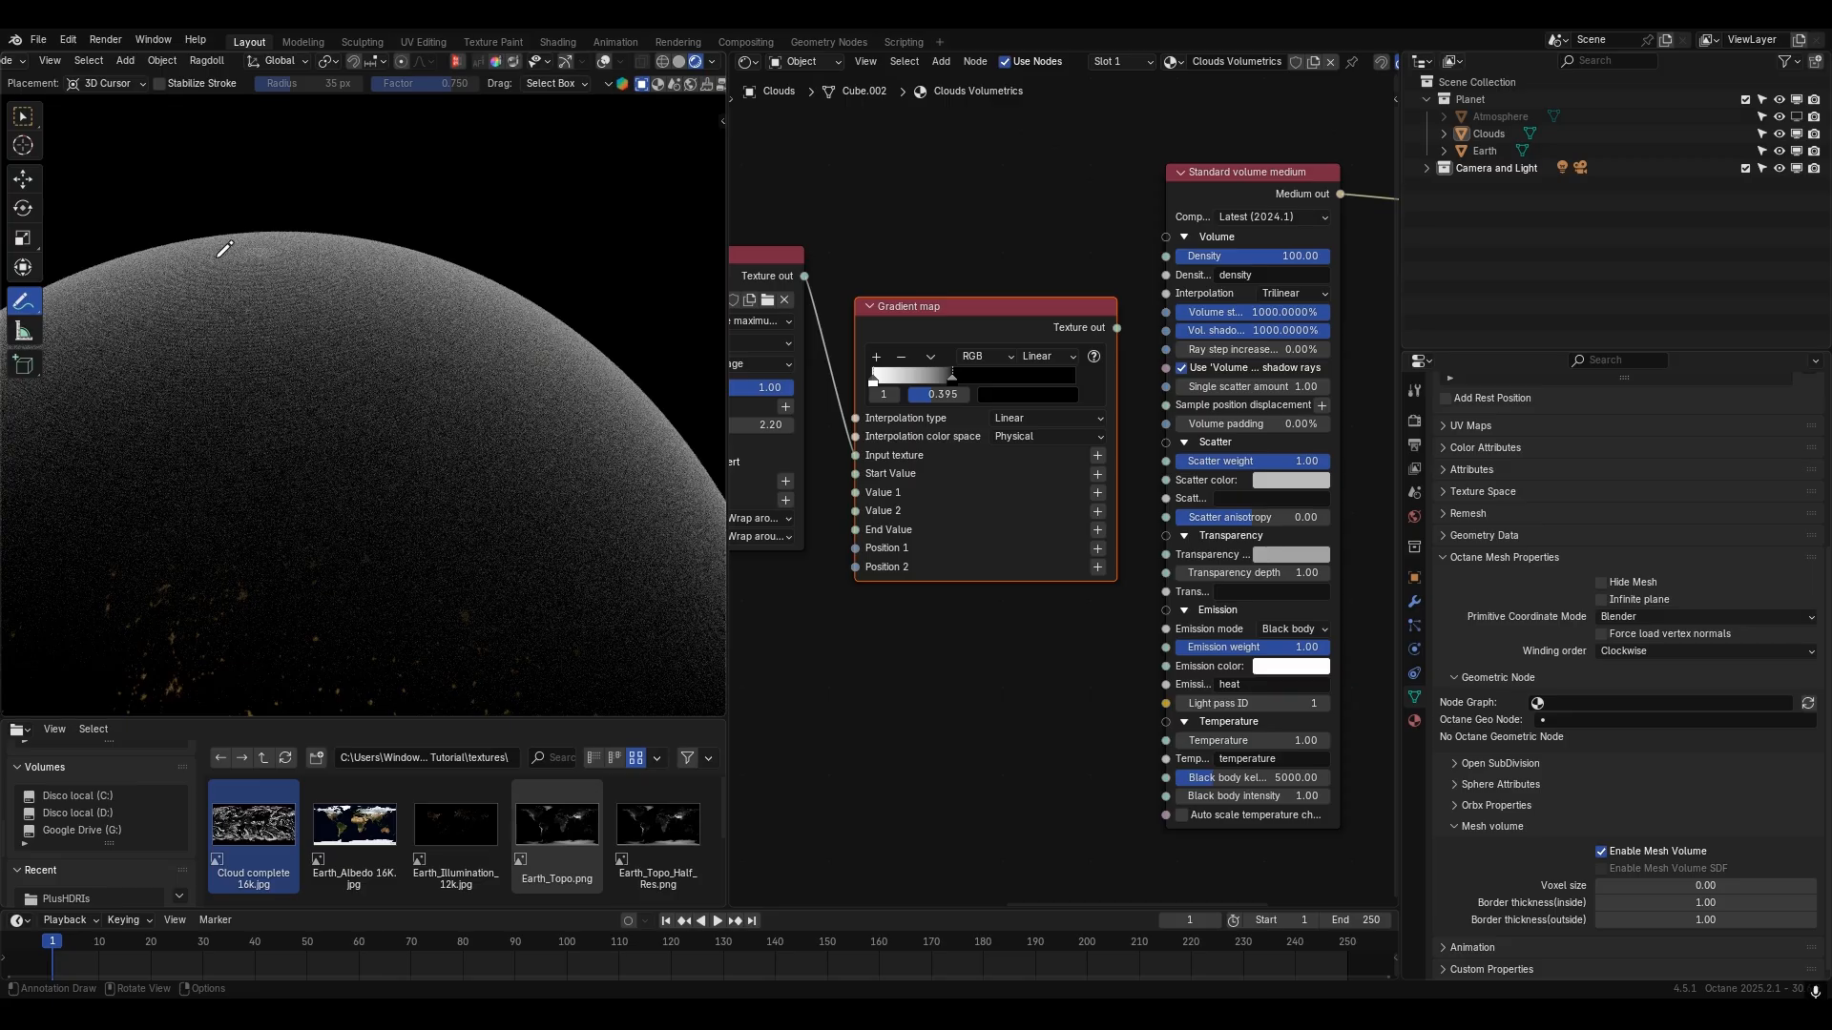
drag(186, 252, 321, 265)
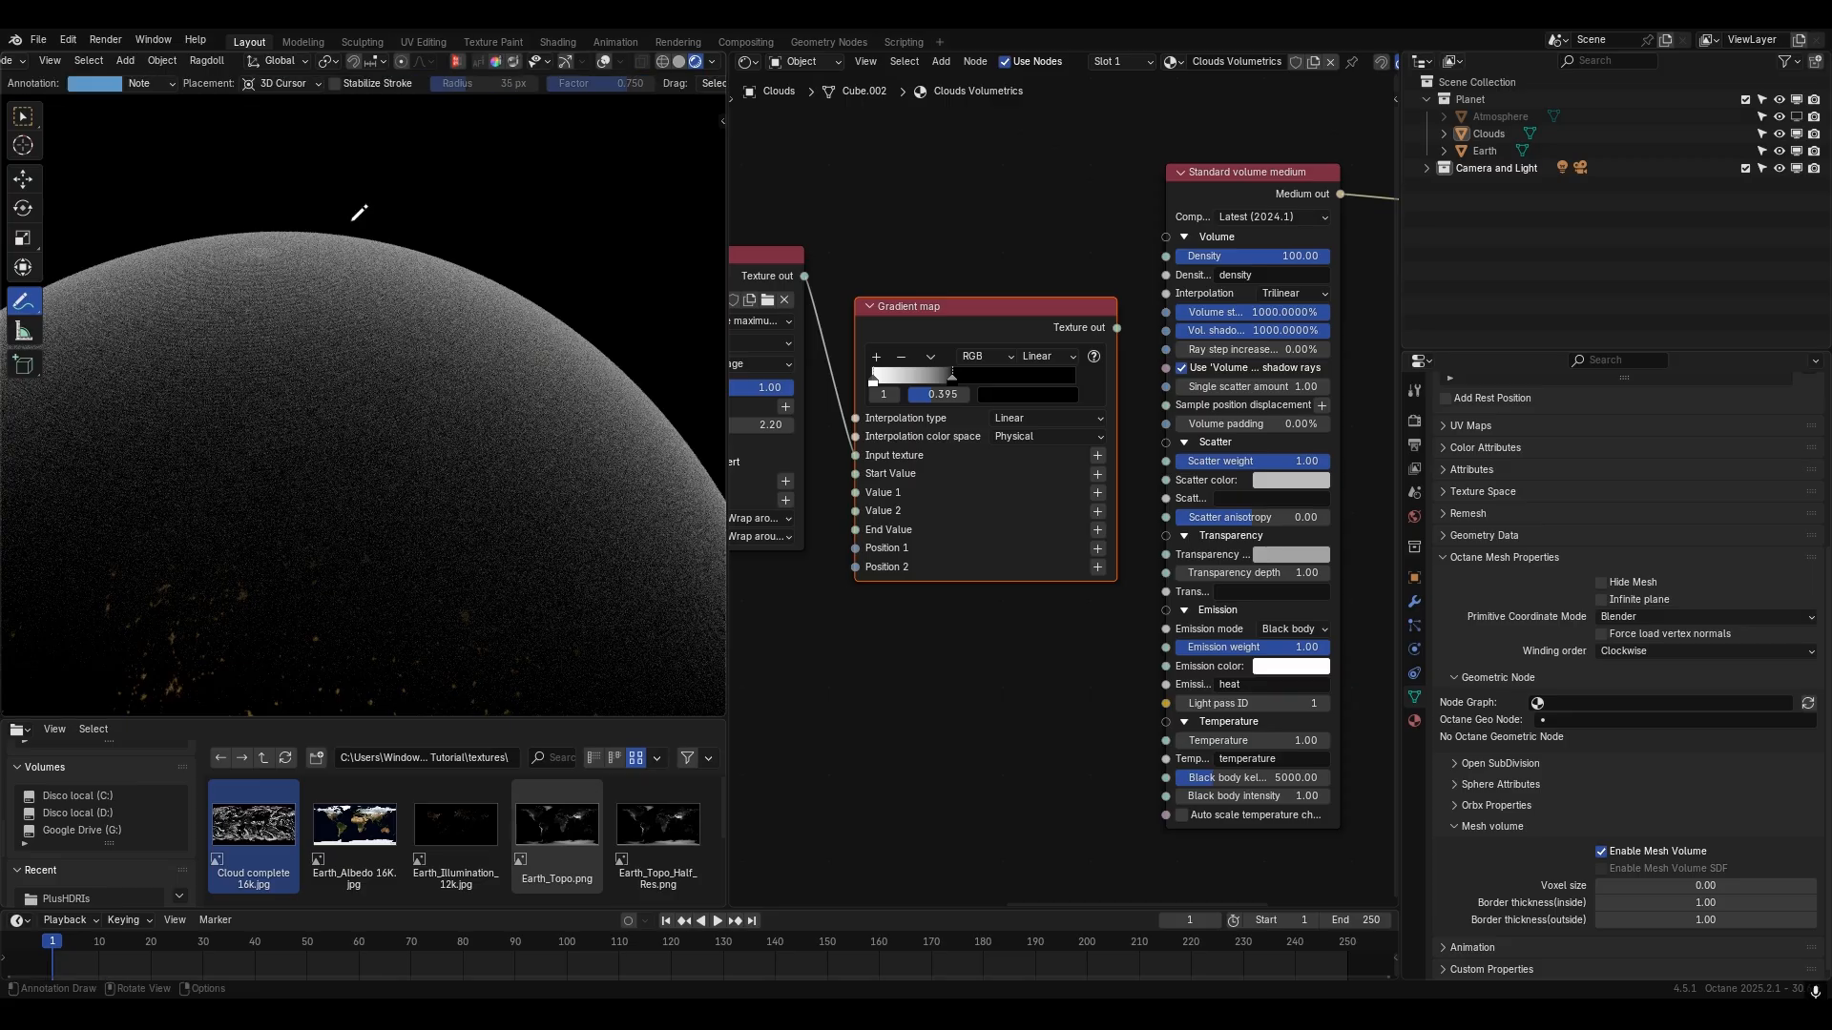
click(604, 62)
mouse_move(181, 271)
mouse_down()
mouse_move(307, 289)
mouse_move(333, 311)
mouse_up()
drag(205, 321, 354, 330)
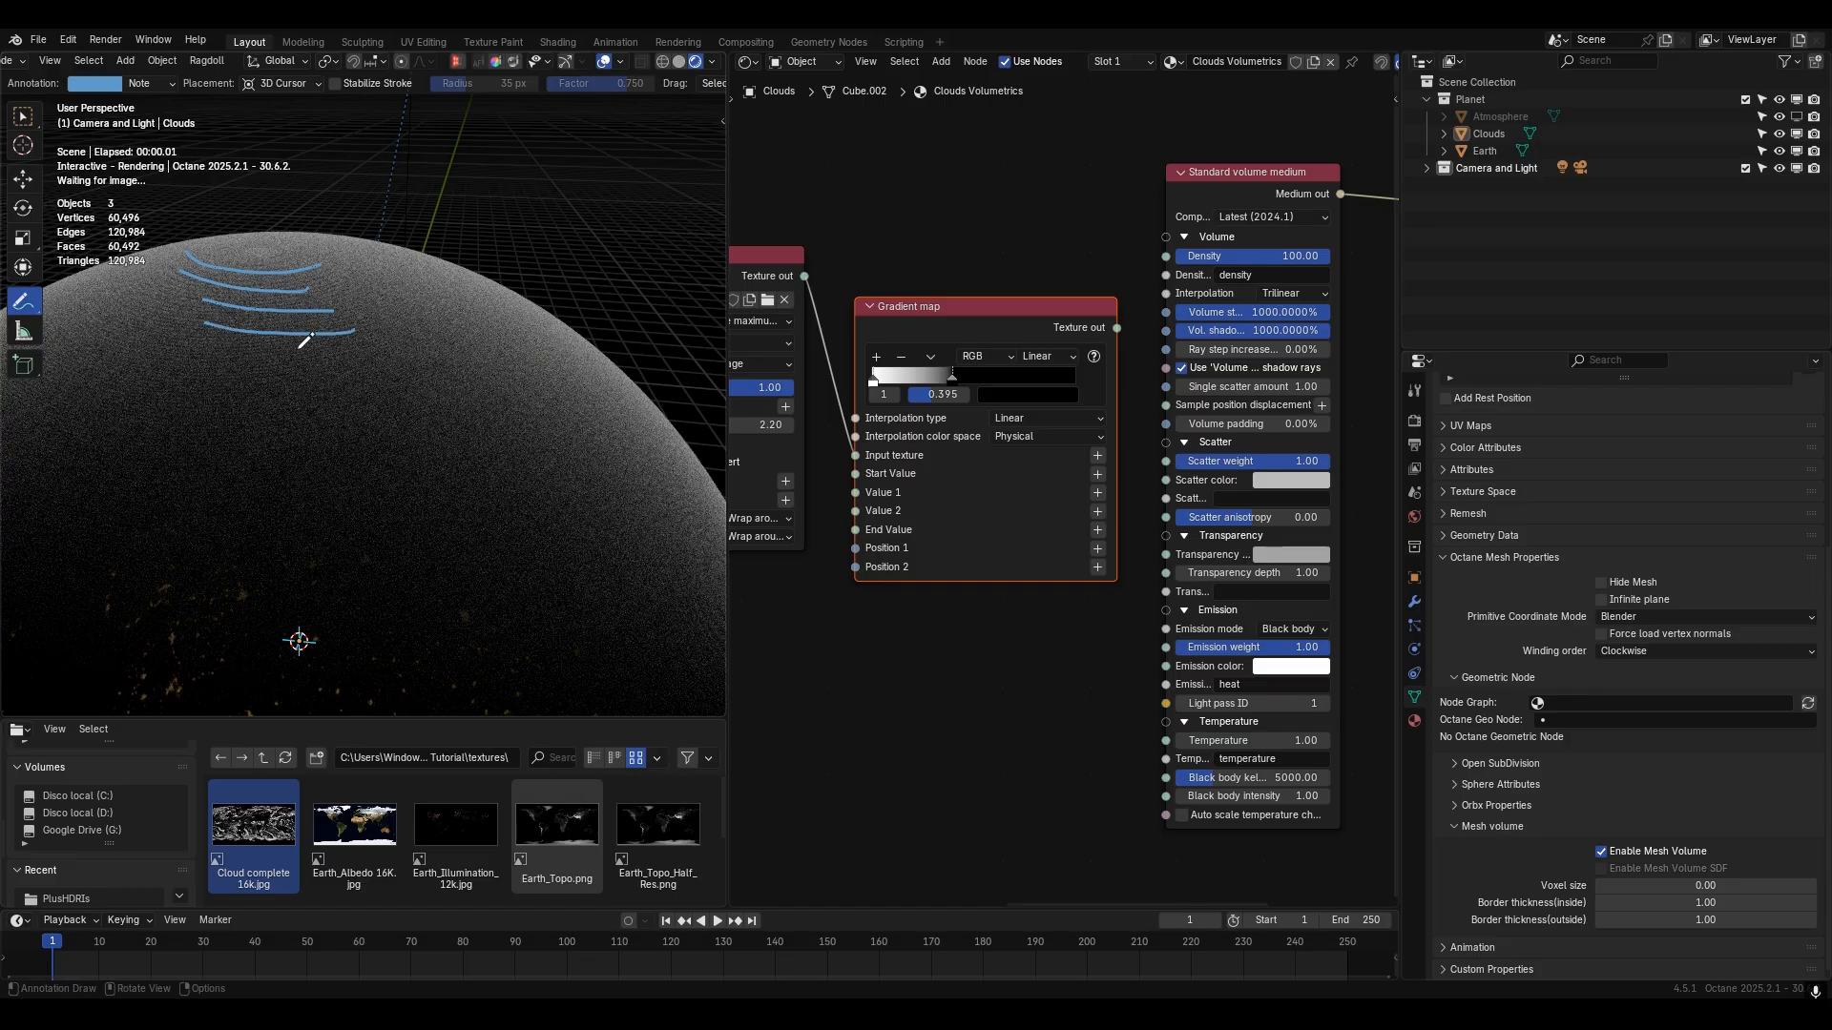
drag(244, 359, 351, 357)
mouse_move(679, 558)
mouse_down()
mouse_move(722, 639)
mouse_move(698, 659)
mouse_up()
drag(644, 585, 680, 677)
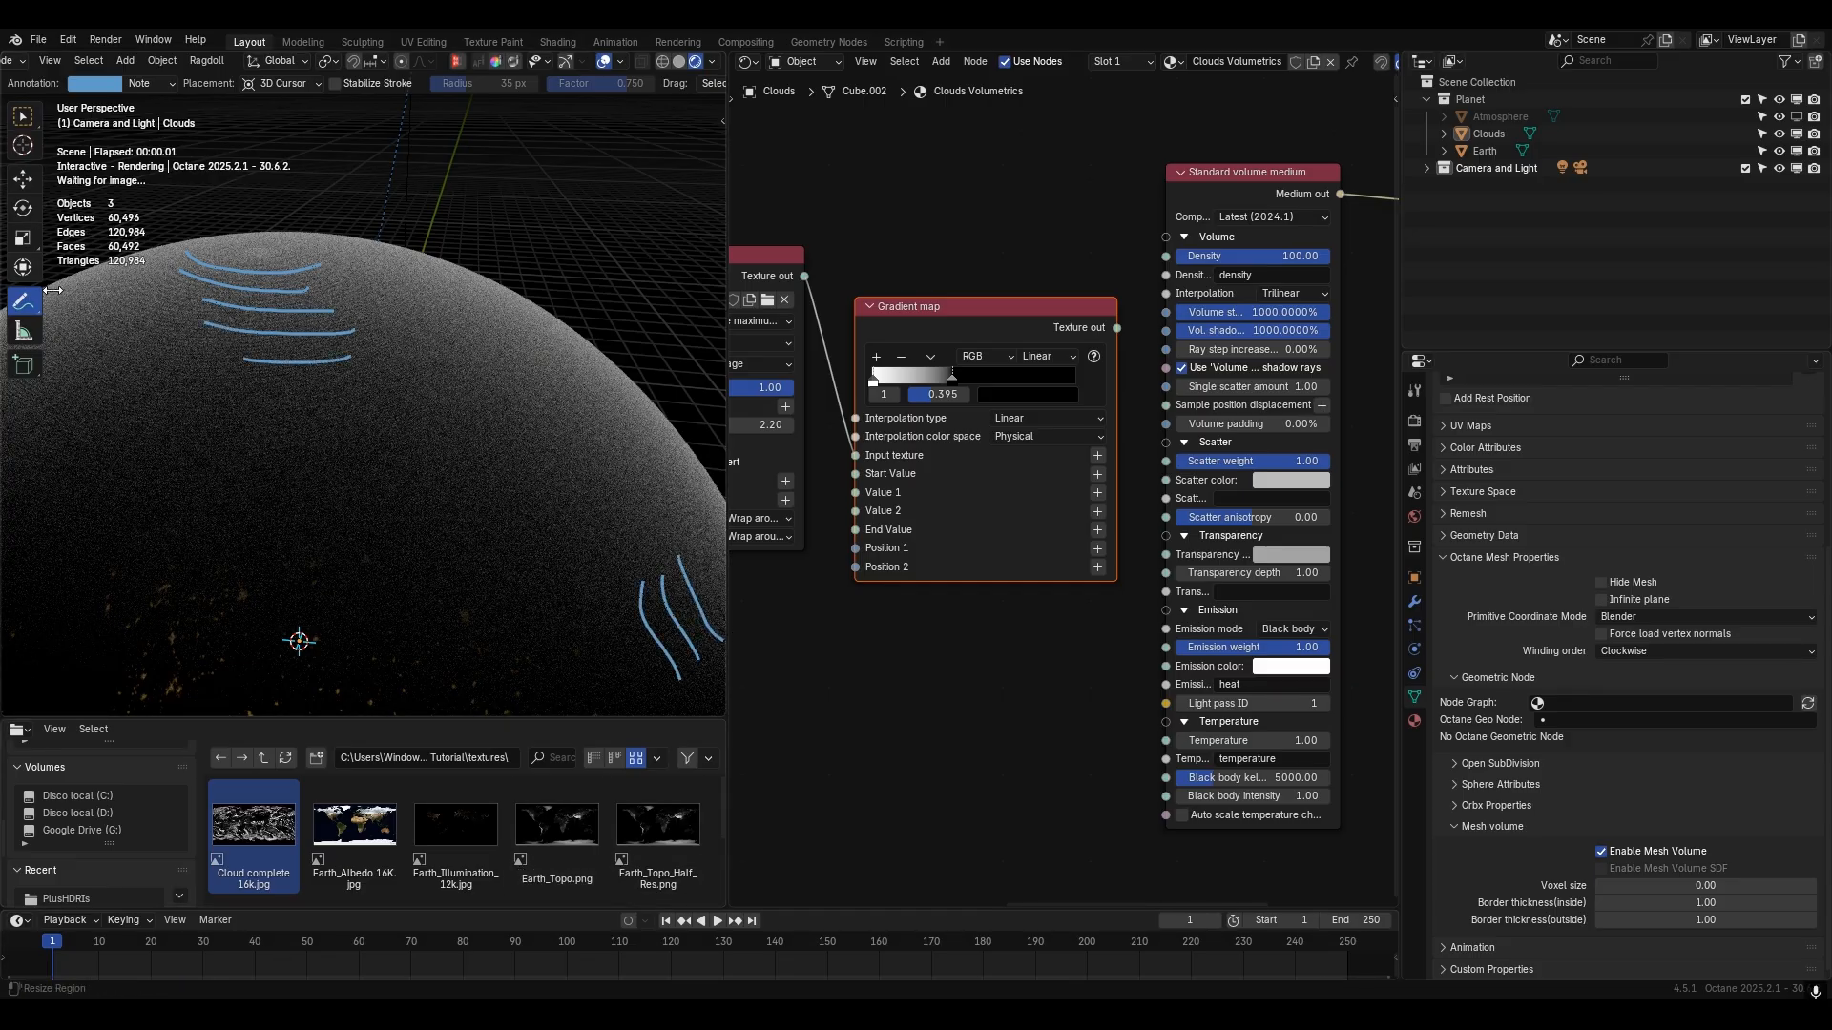
mouse_move(23, 300)
mouse_down()
mouse_move(174, 409)
mouse_move(329, 416)
mouse_move(355, 332)
mouse_move(209, 225)
mouse_move(674, 688)
mouse_move(689, 577)
mouse_move(659, 535)
mouse_up()
click(23, 117)
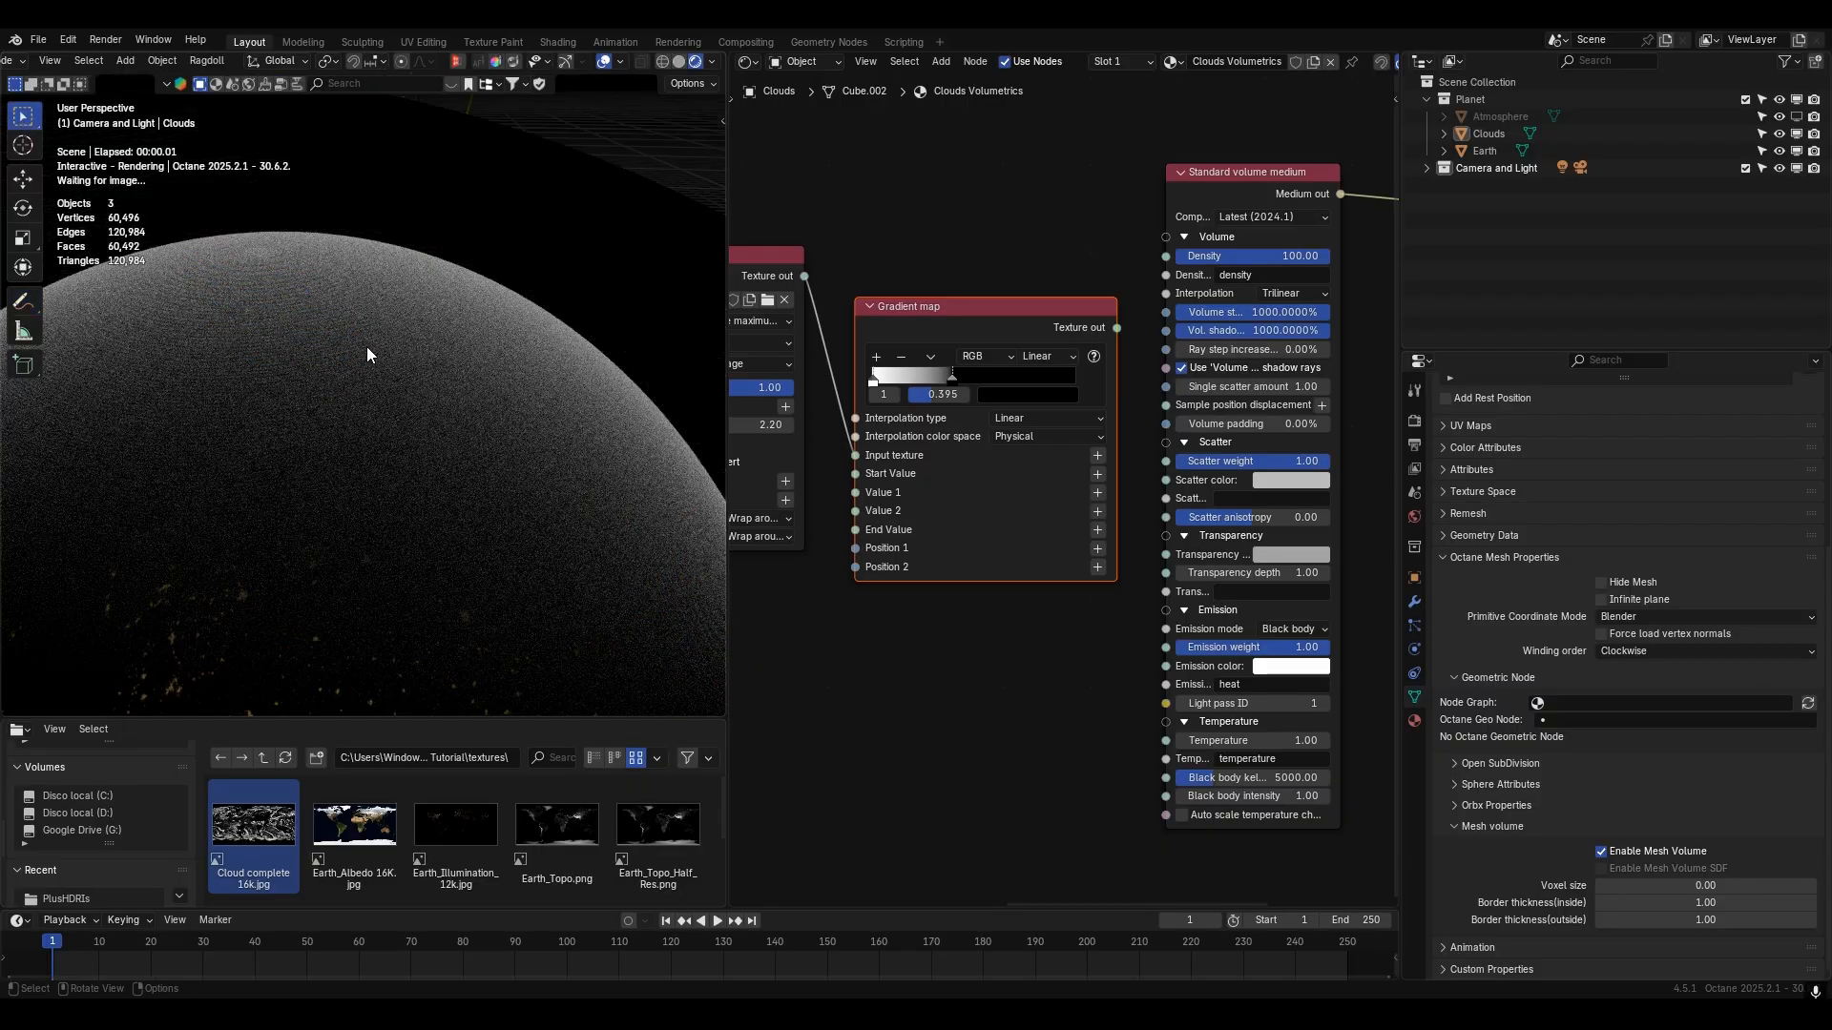
- Examine the volume banding inside a tall render region over the sphere's upper edge and clear the region
middle_drag(366, 347, 392, 360)
key(ctrl+b)
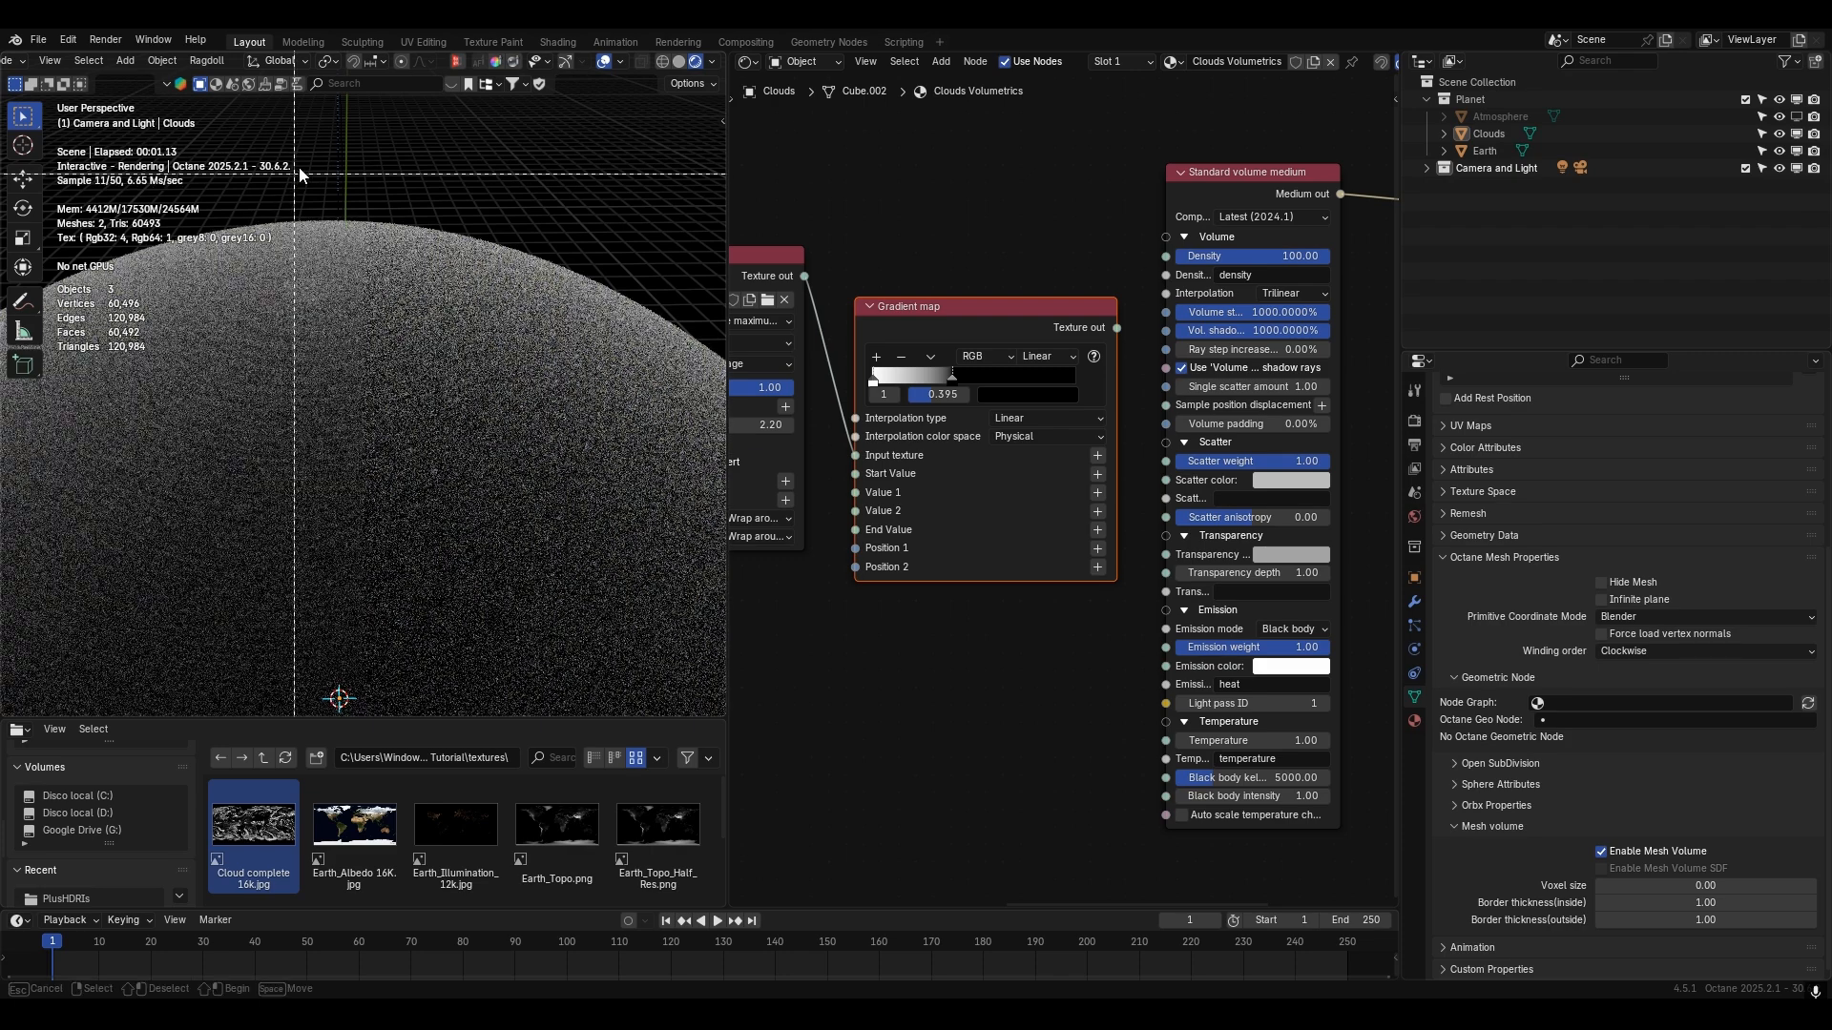
mouse_move(293, 154)
mouse_down()
mouse_move(455, 610)
mouse_move(429, 650)
mouse_up()
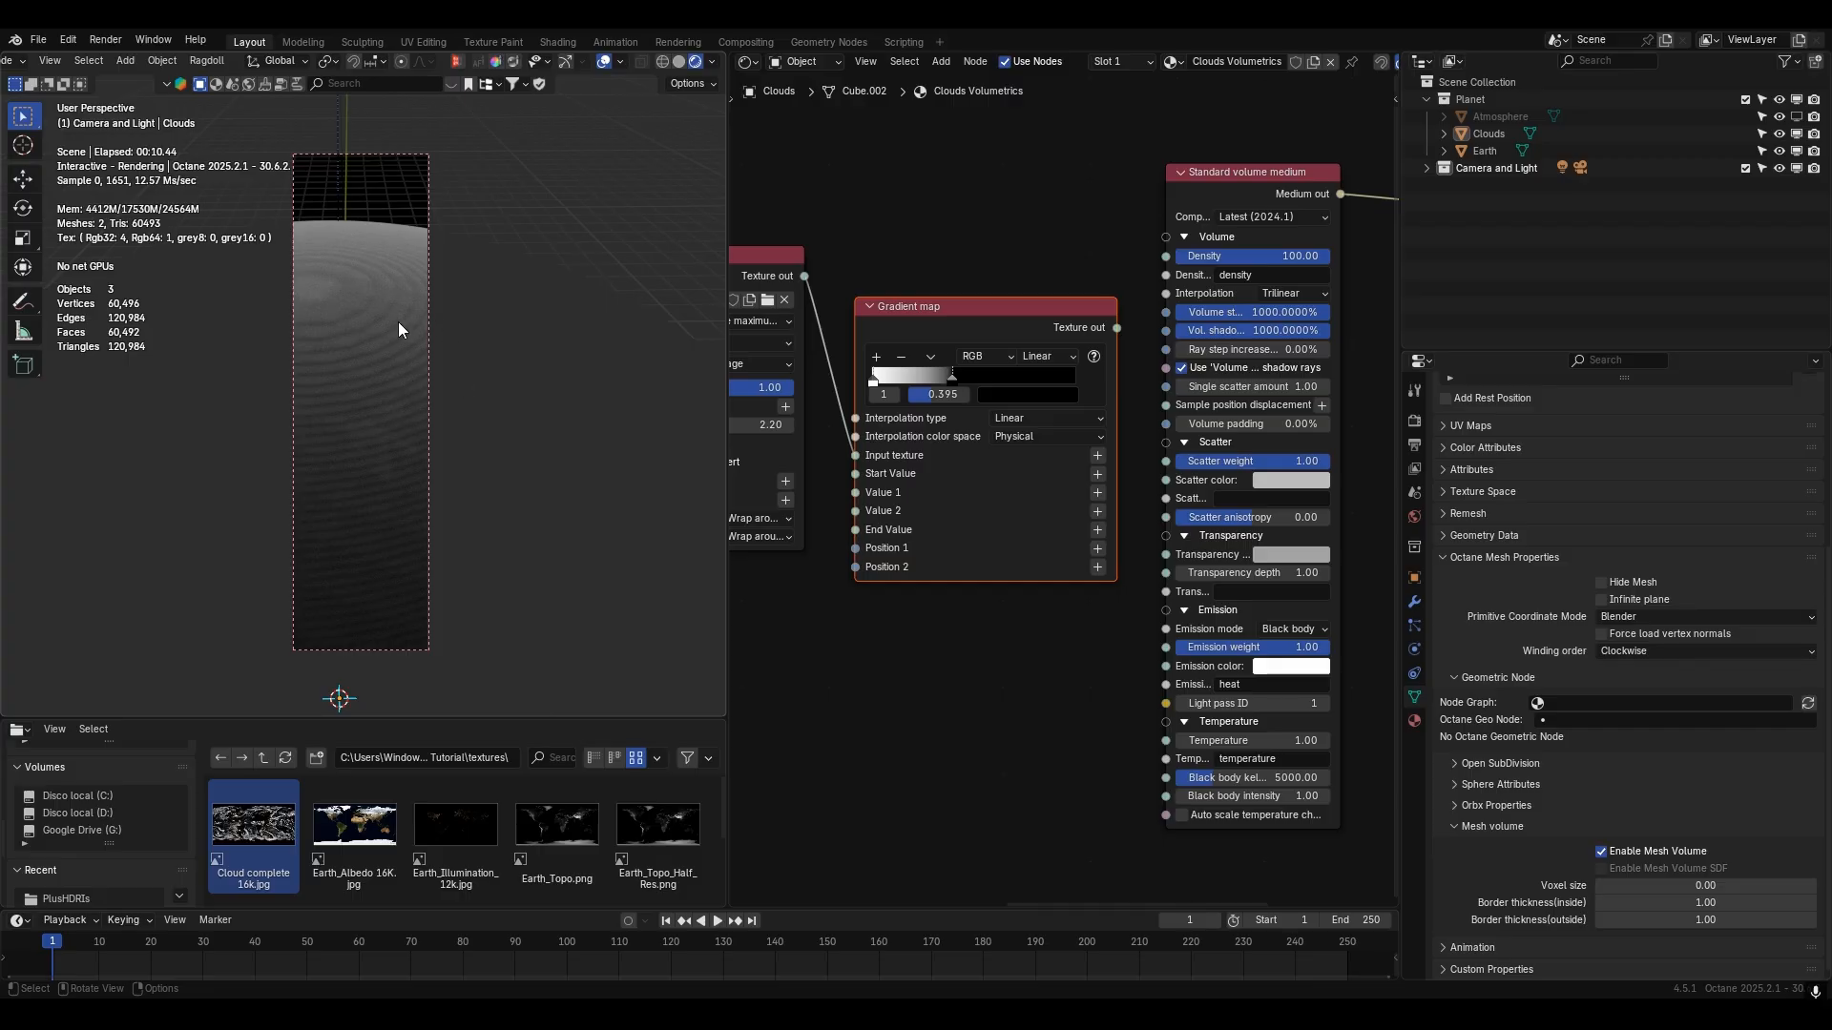
key(ctrl+alt+b)
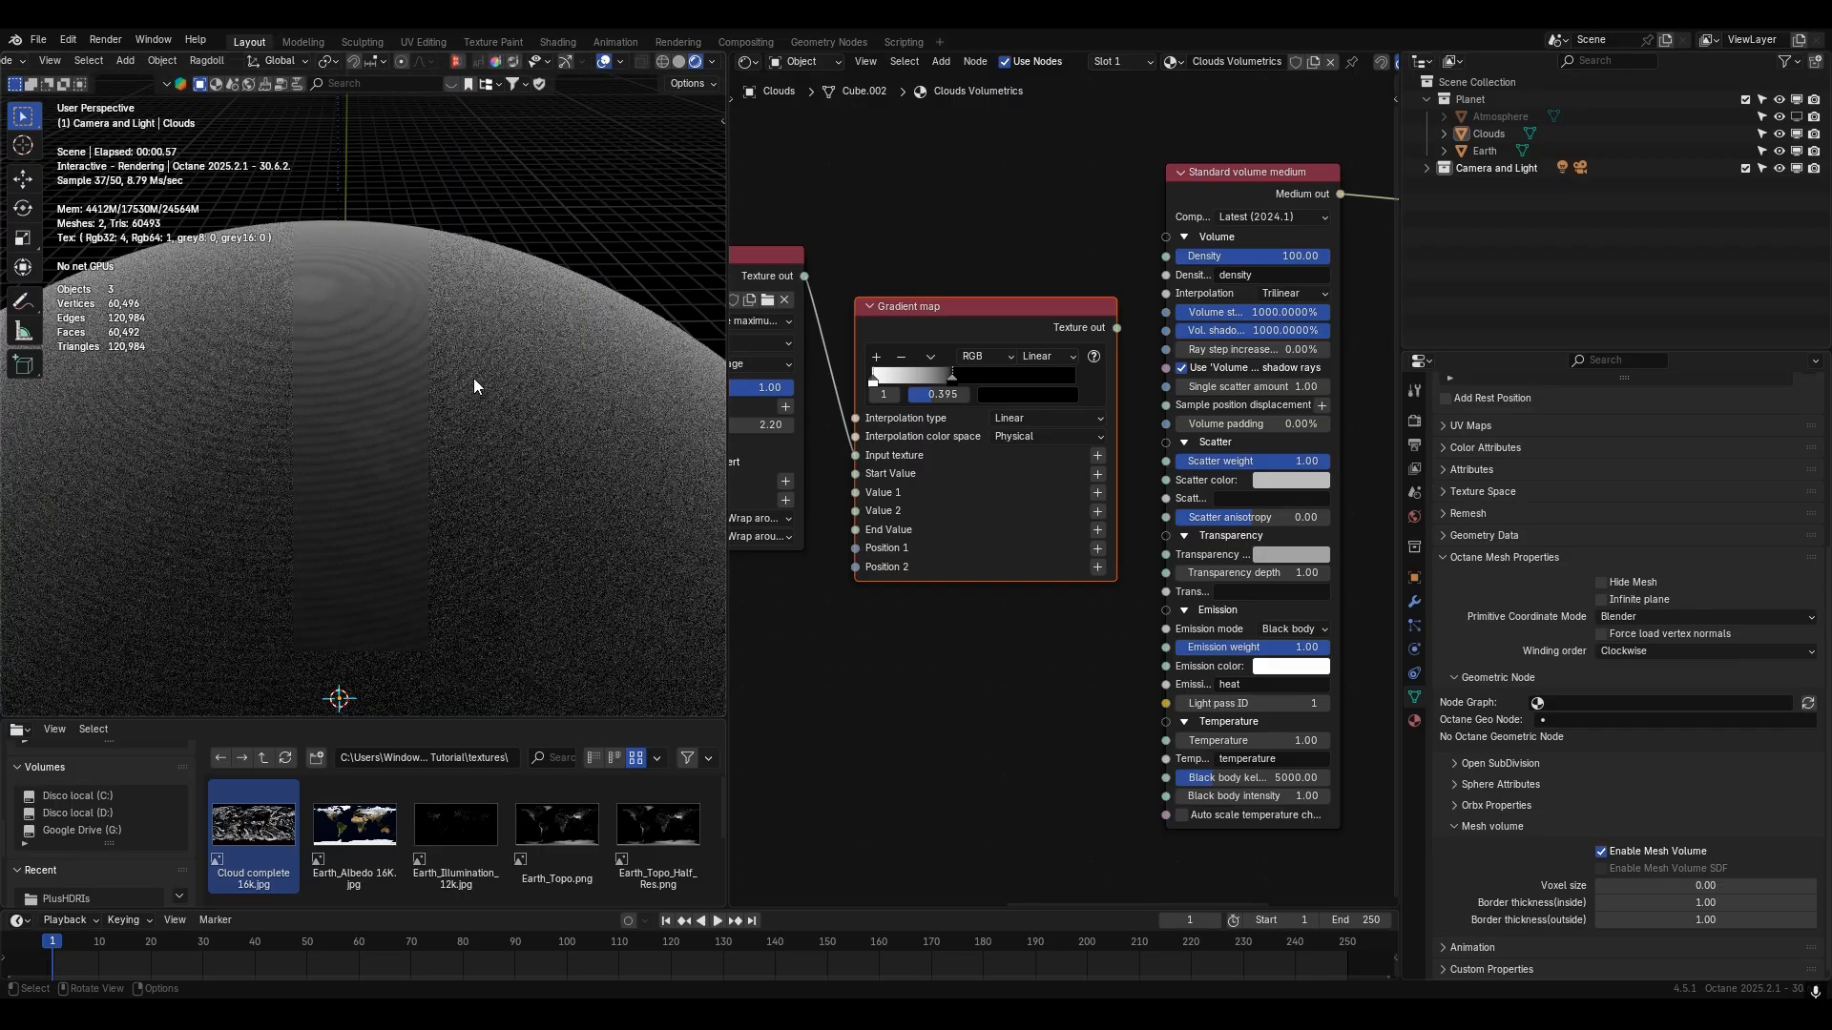
- Switch the viewport to solid shading and move the cloud image, projection and Gradient map nodes down to free space
scroll(1024, 366, down, 1)
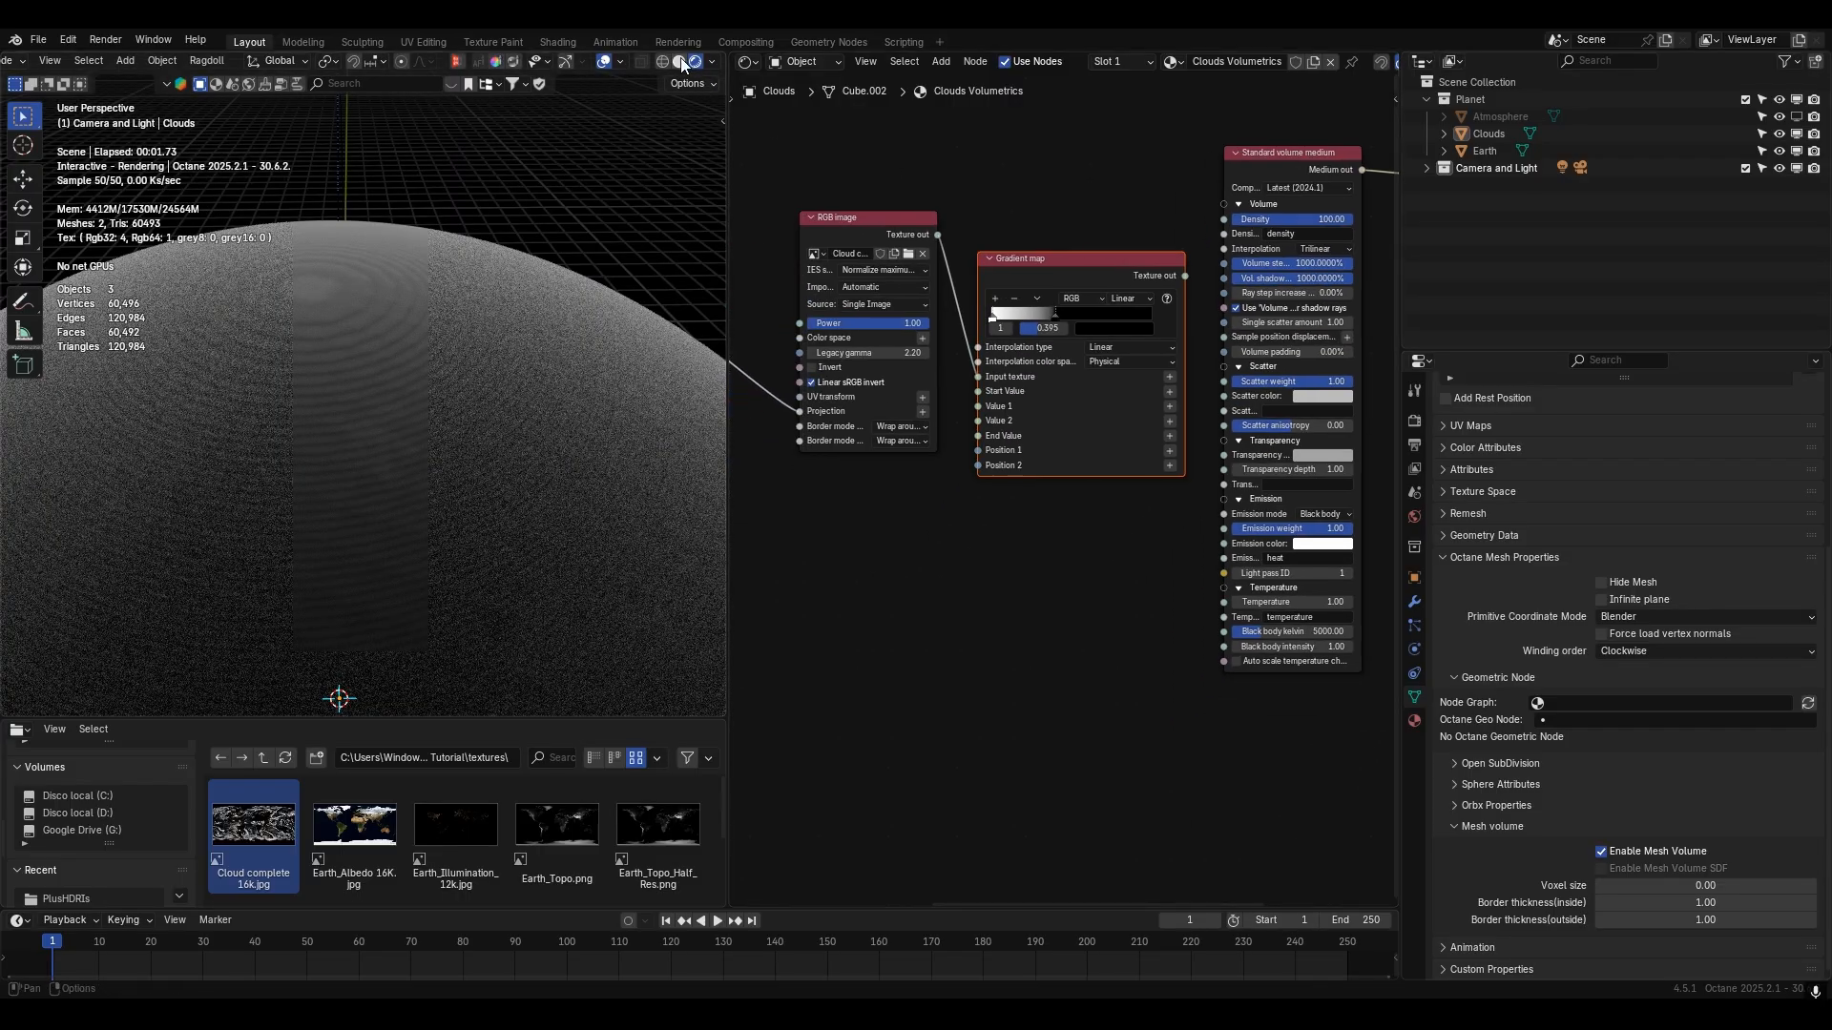
click(680, 61)
scroll(986, 418, down, 4)
drag(1057, 336, 1059, 341)
scroll(1033, 375, down, 1)
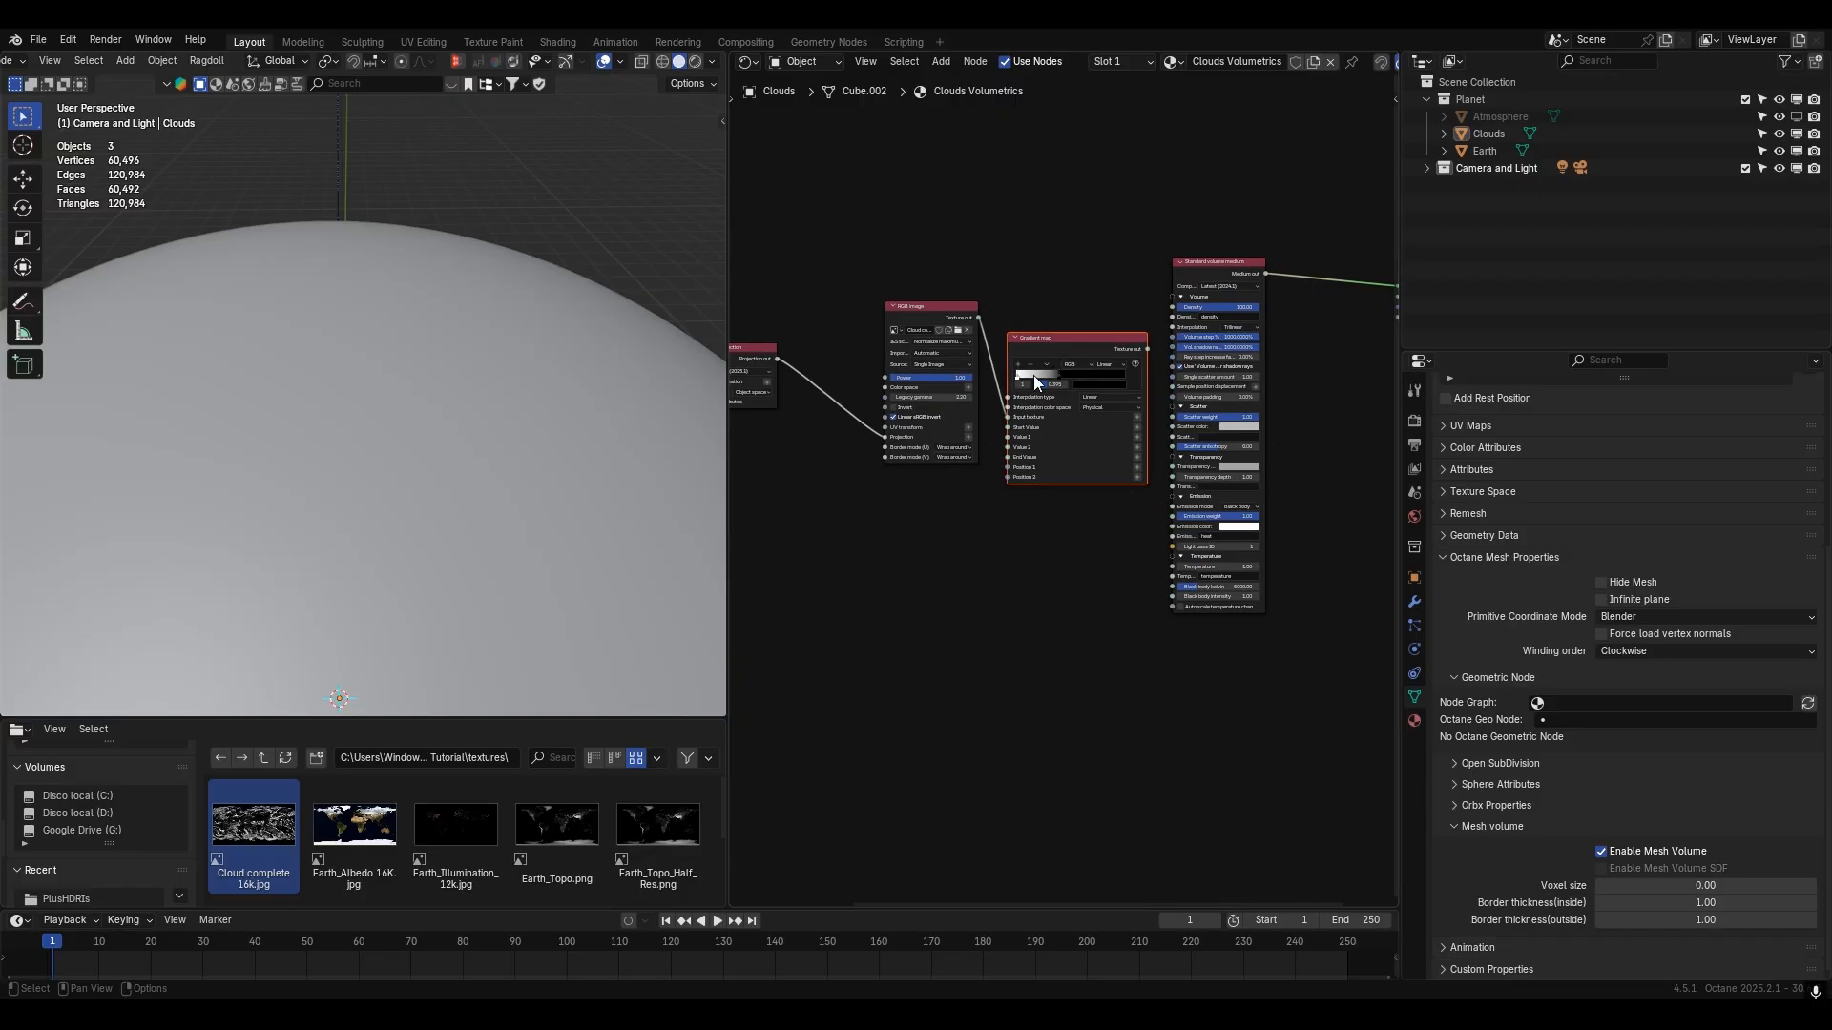
middle_drag(792, 394, 903, 374)
scroll(901, 373, down, 4)
drag(815, 312, 1145, 470)
scroll(1145, 469, up, 1)
- Add a Cinema 4D noise node above the cloud image nodes and set its noise type to Gaseous
key(shift+a)
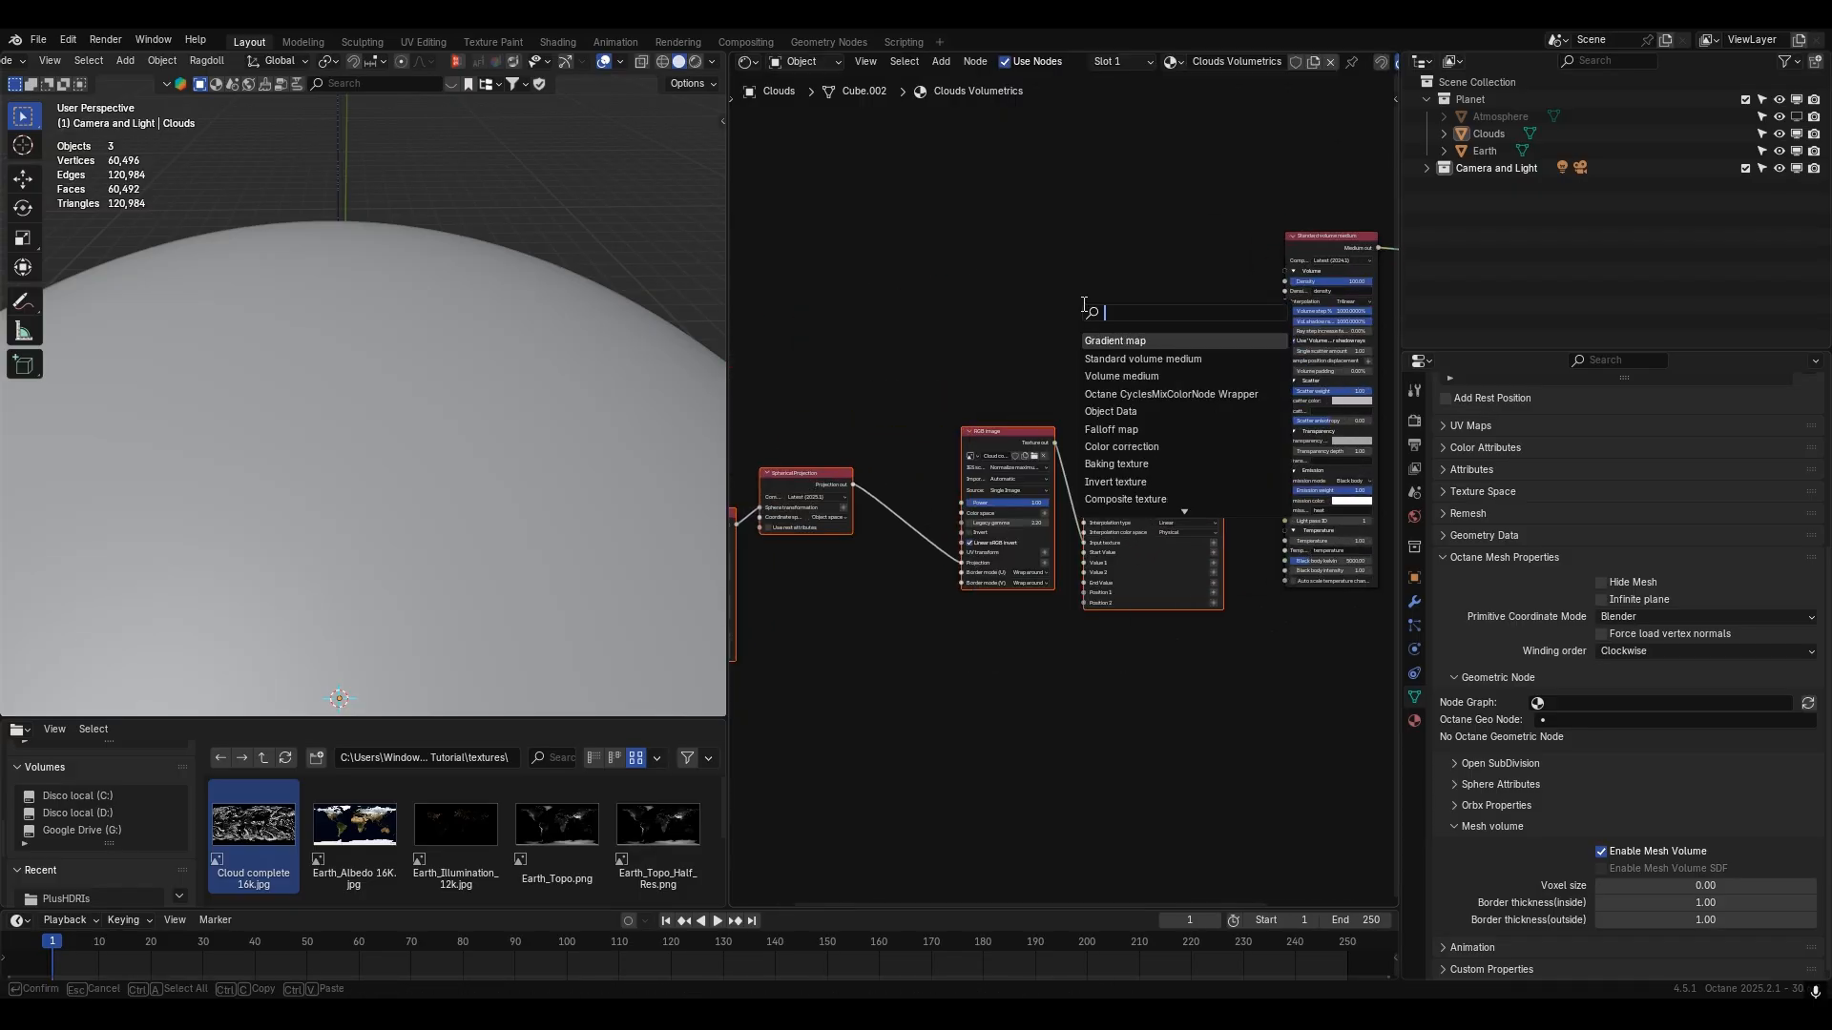
text(cinema)
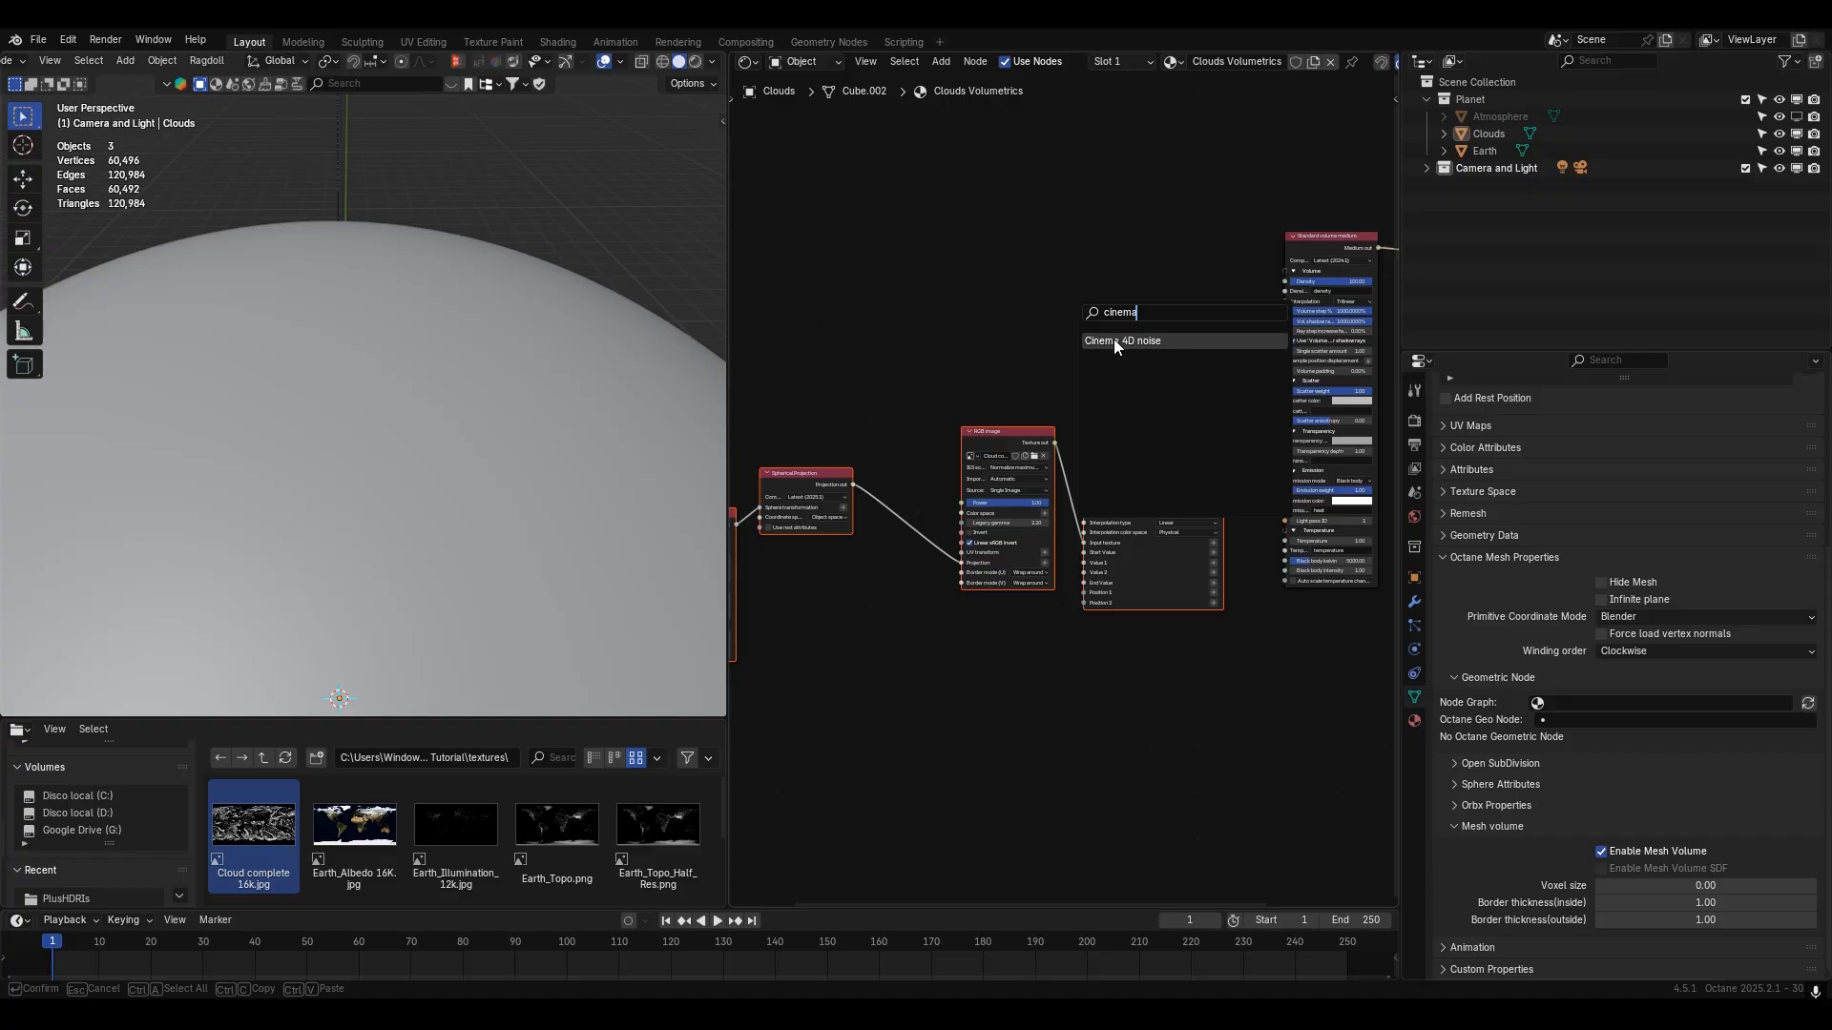
click(1113, 340)
click(1103, 300)
scroll(1101, 305, up, 3)
middle_drag(980, 265, 962, 399)
scroll(964, 396, up, 1)
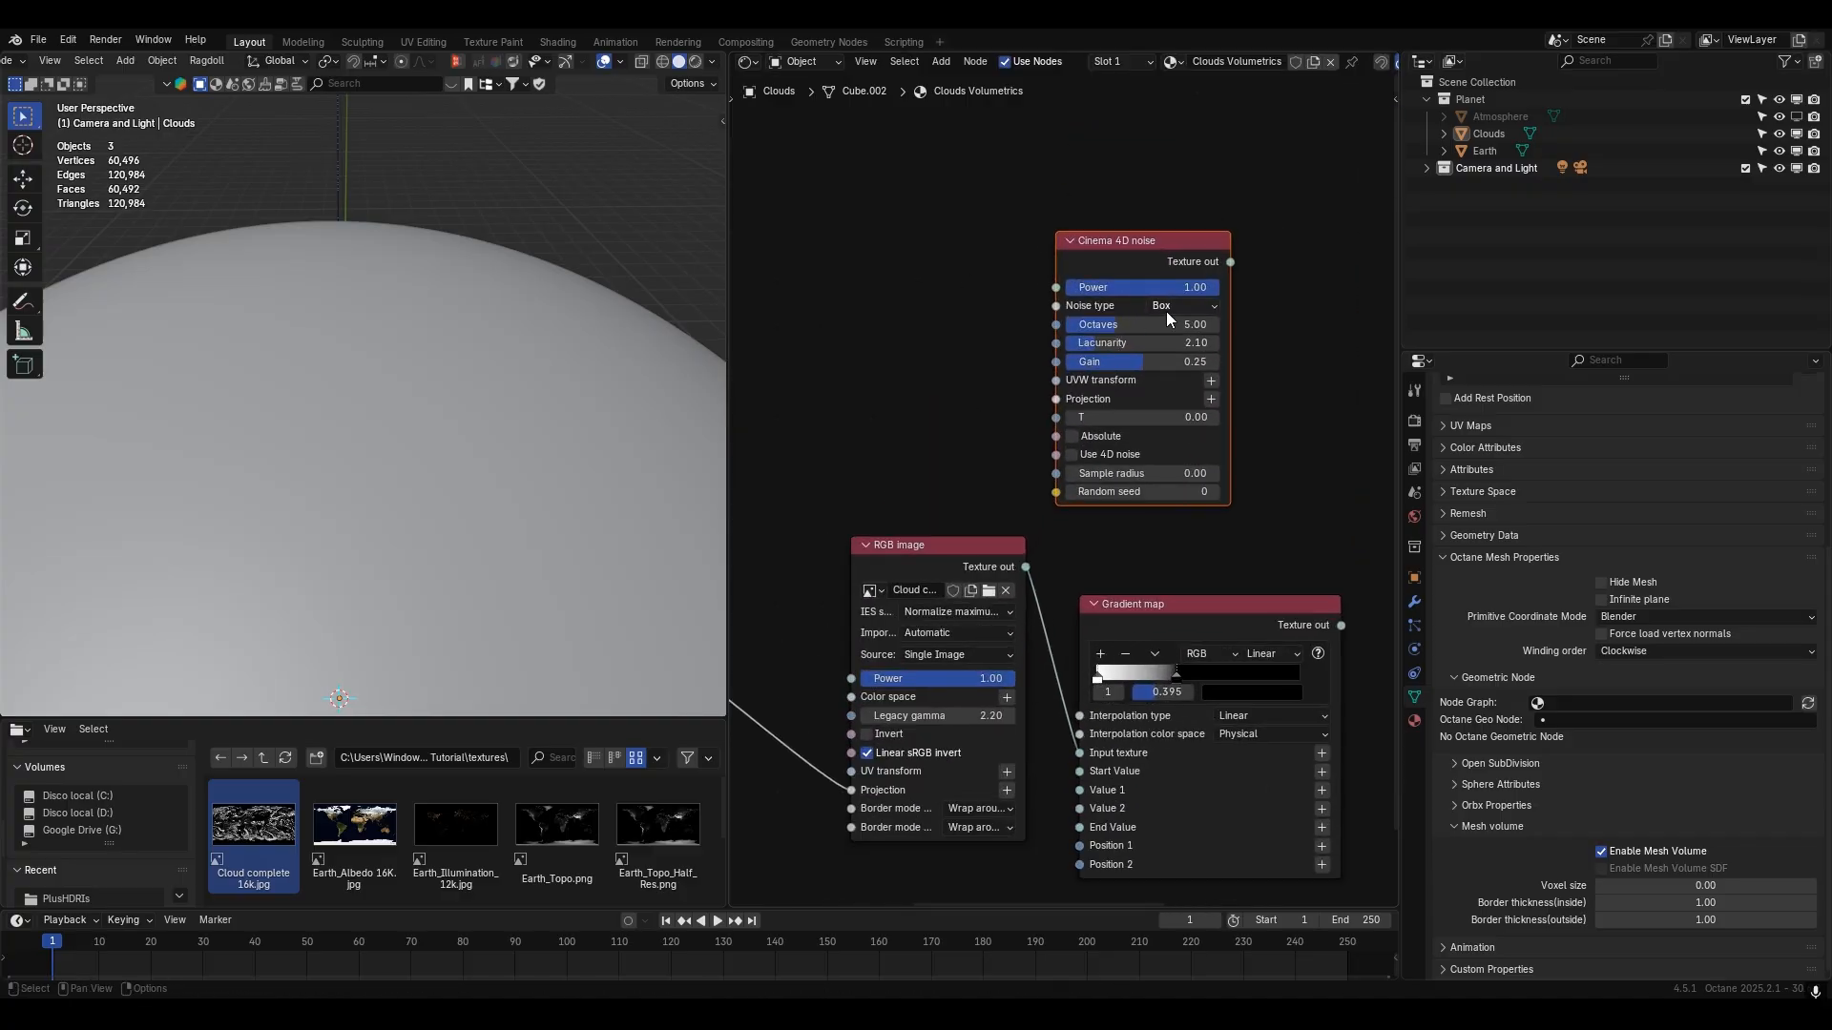
click(1166, 311)
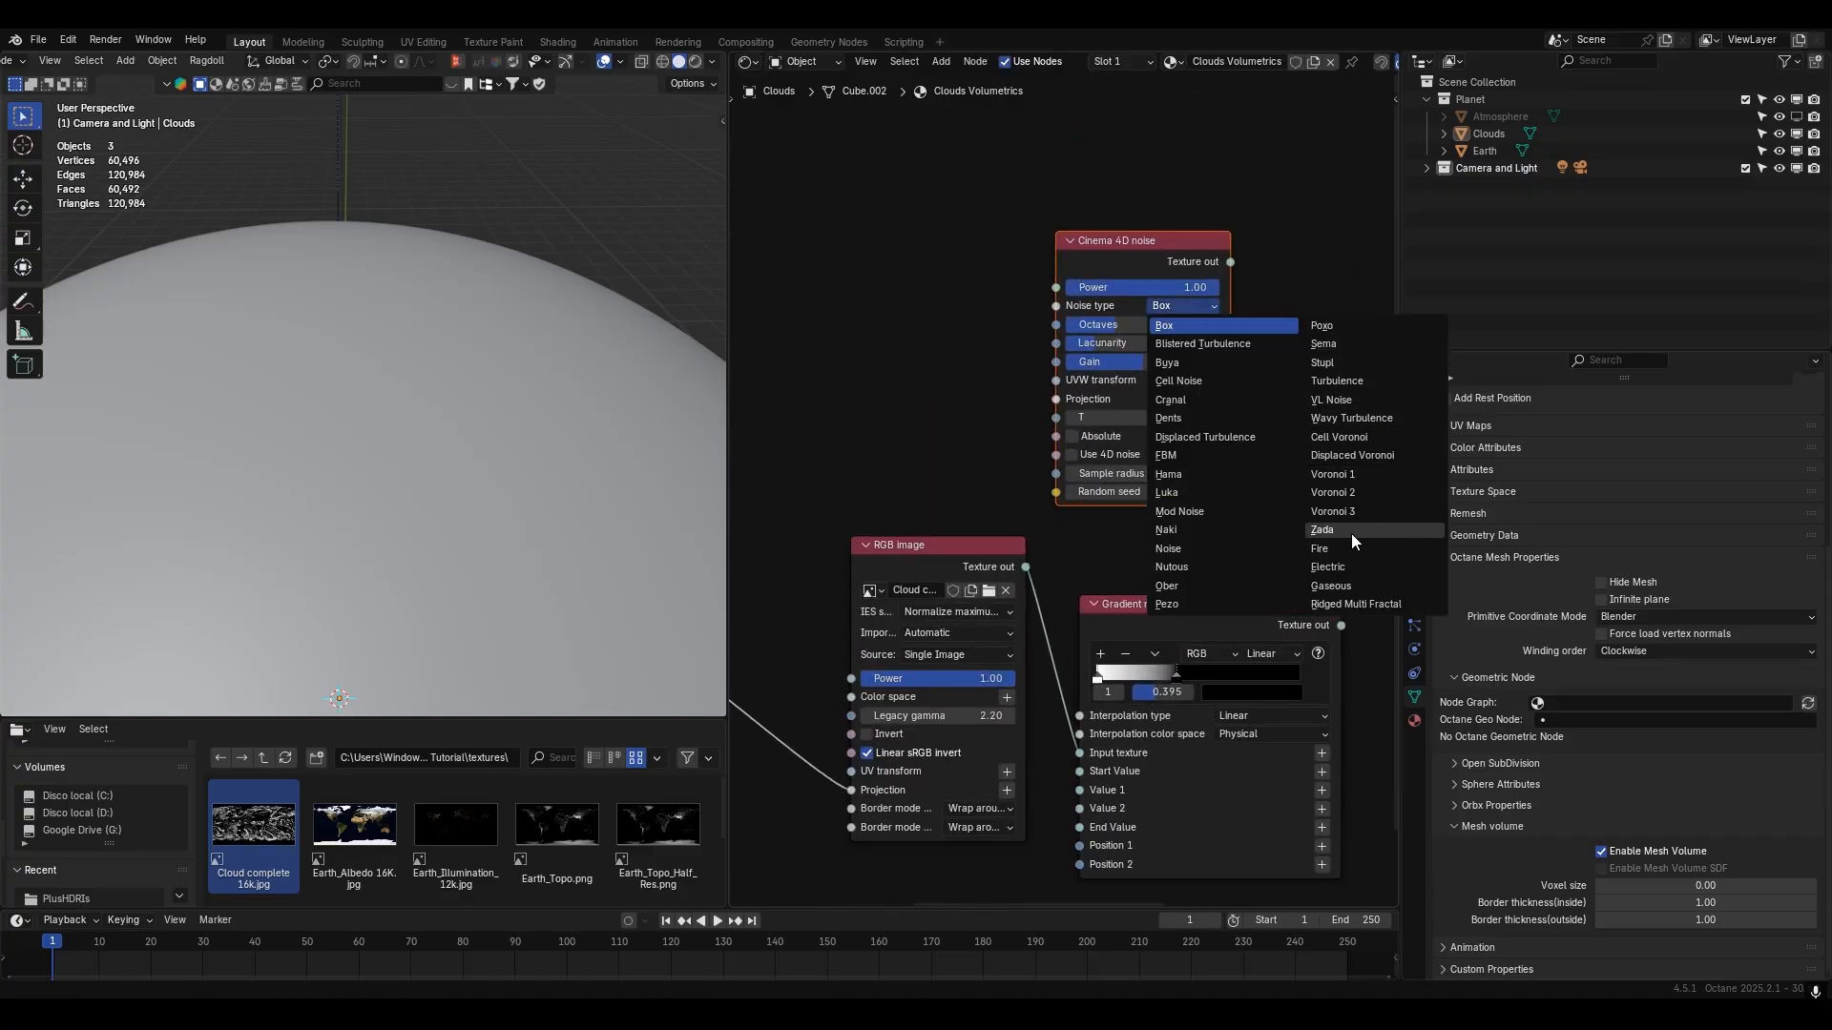
click(1347, 586)
middle_drag(1301, 552, 1316, 549)
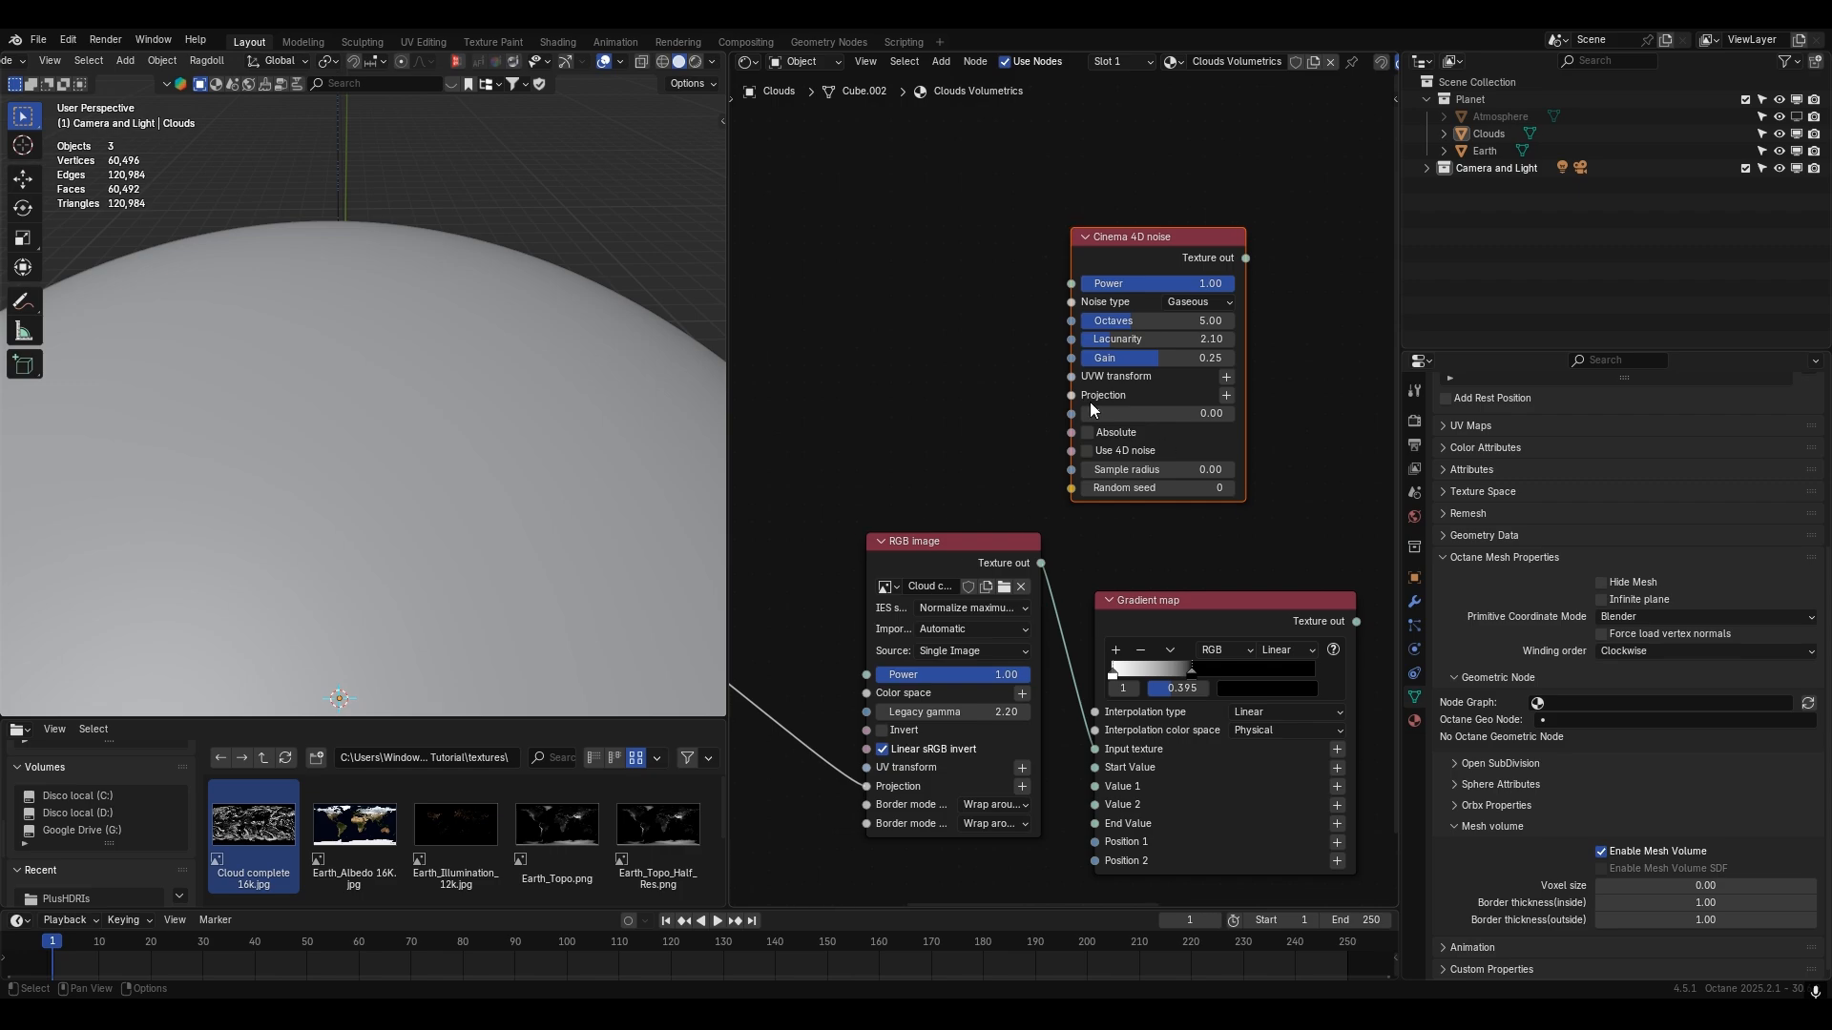
middle_drag(1039, 353, 1021, 354)
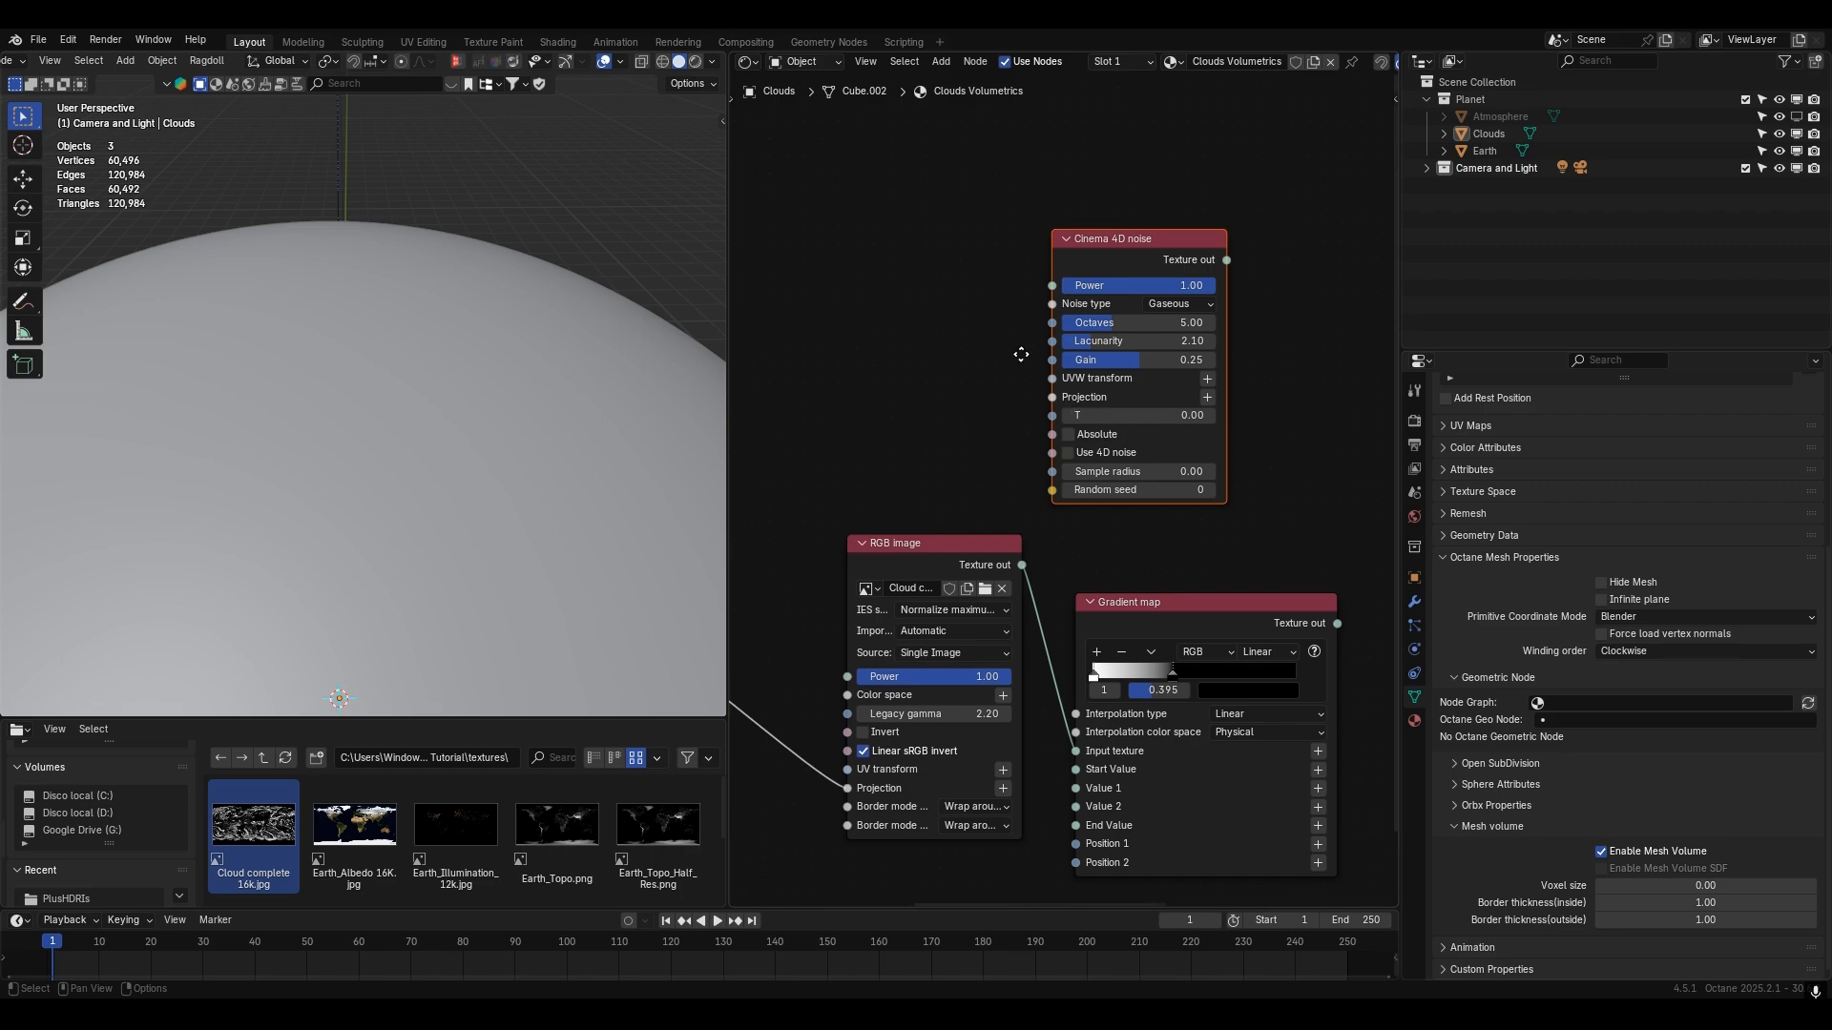
click(1207, 397)
drag(916, 408, 883, 311)
click(956, 367)
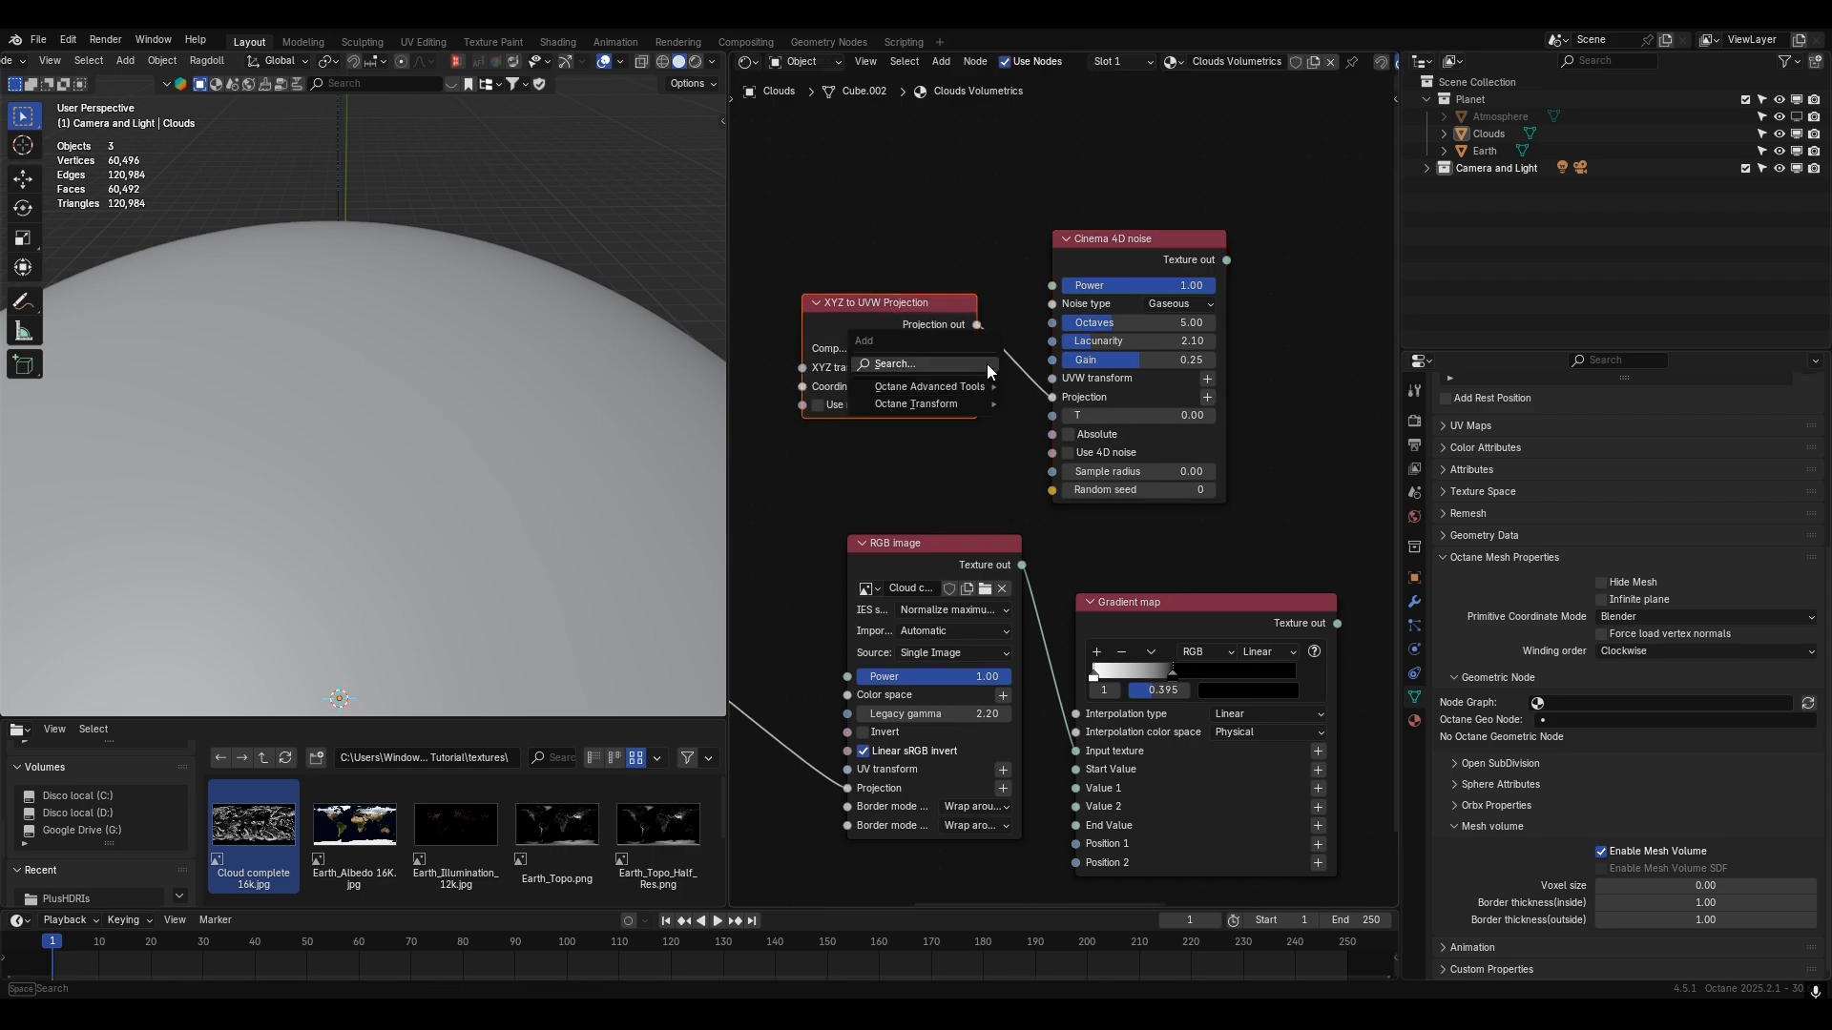
drag(921, 234, 896, 163)
key(x)
- Attach a 3D transformation to the Cinema 4D noise's UVW transform and enable Absolute and Use 4D noise
click(1207, 378)
middle_drag(1006, 392, 975, 409)
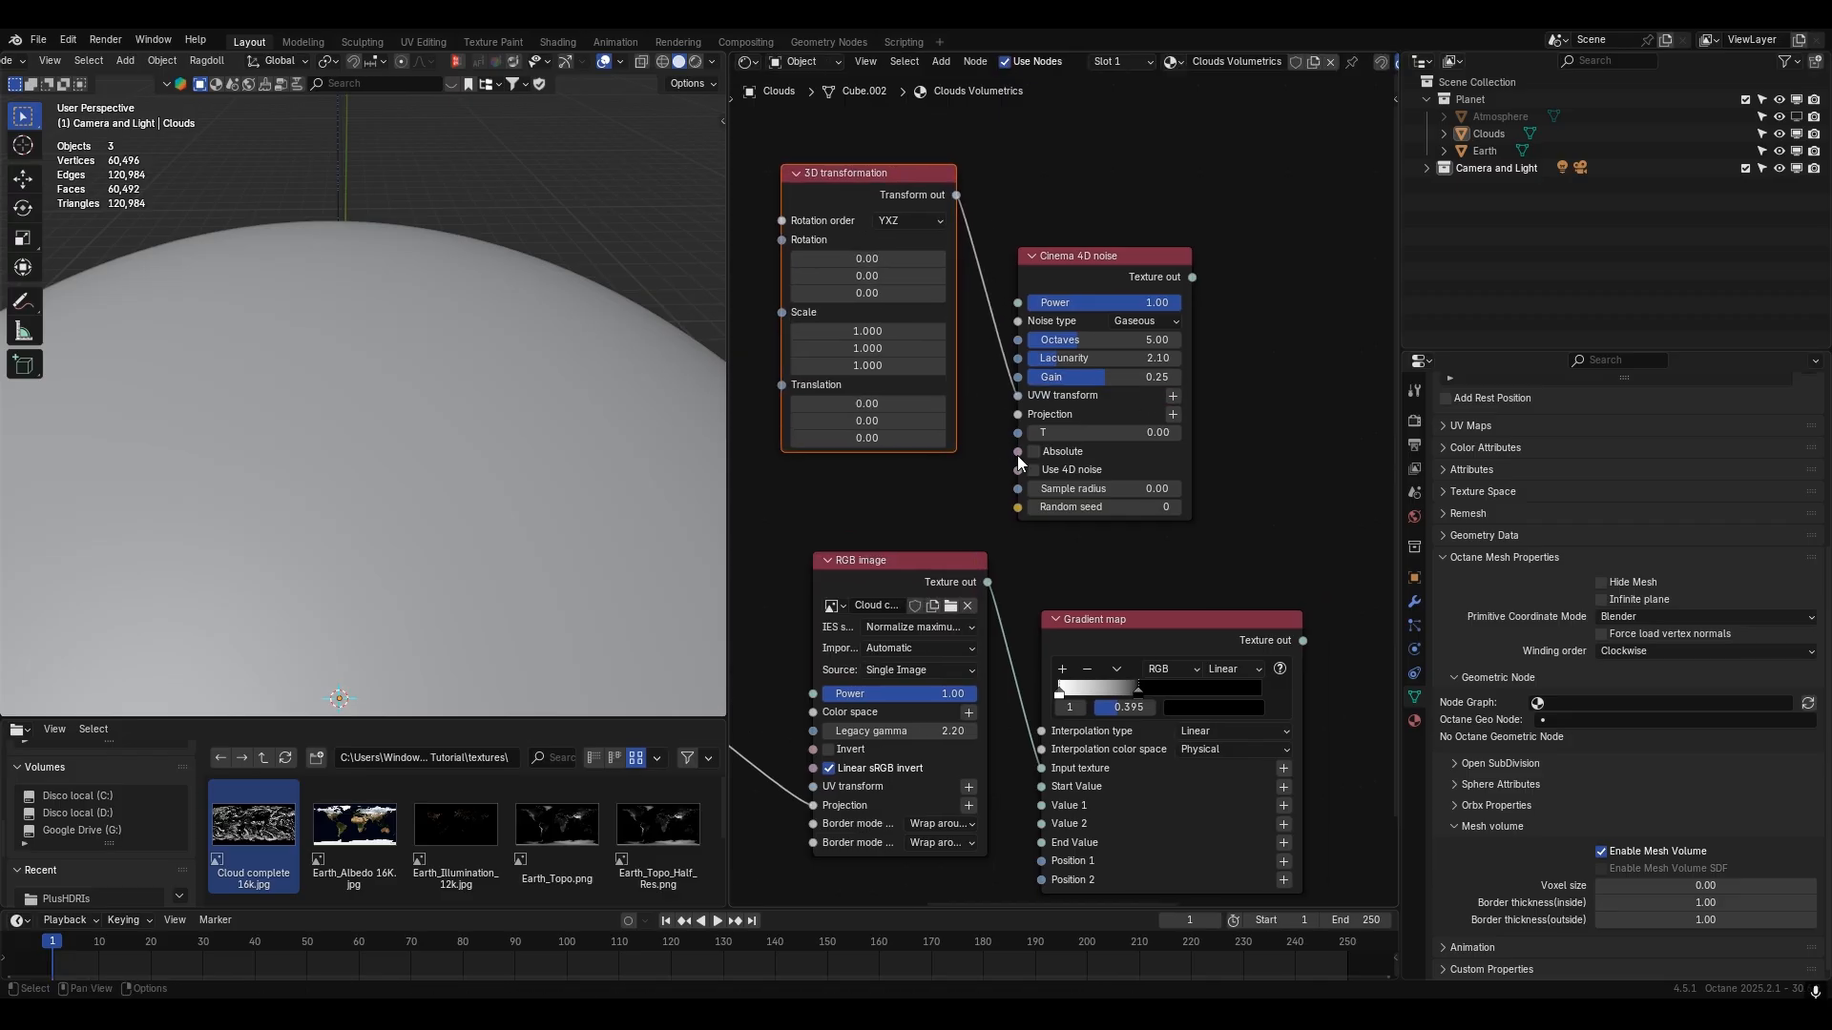
click(1069, 487)
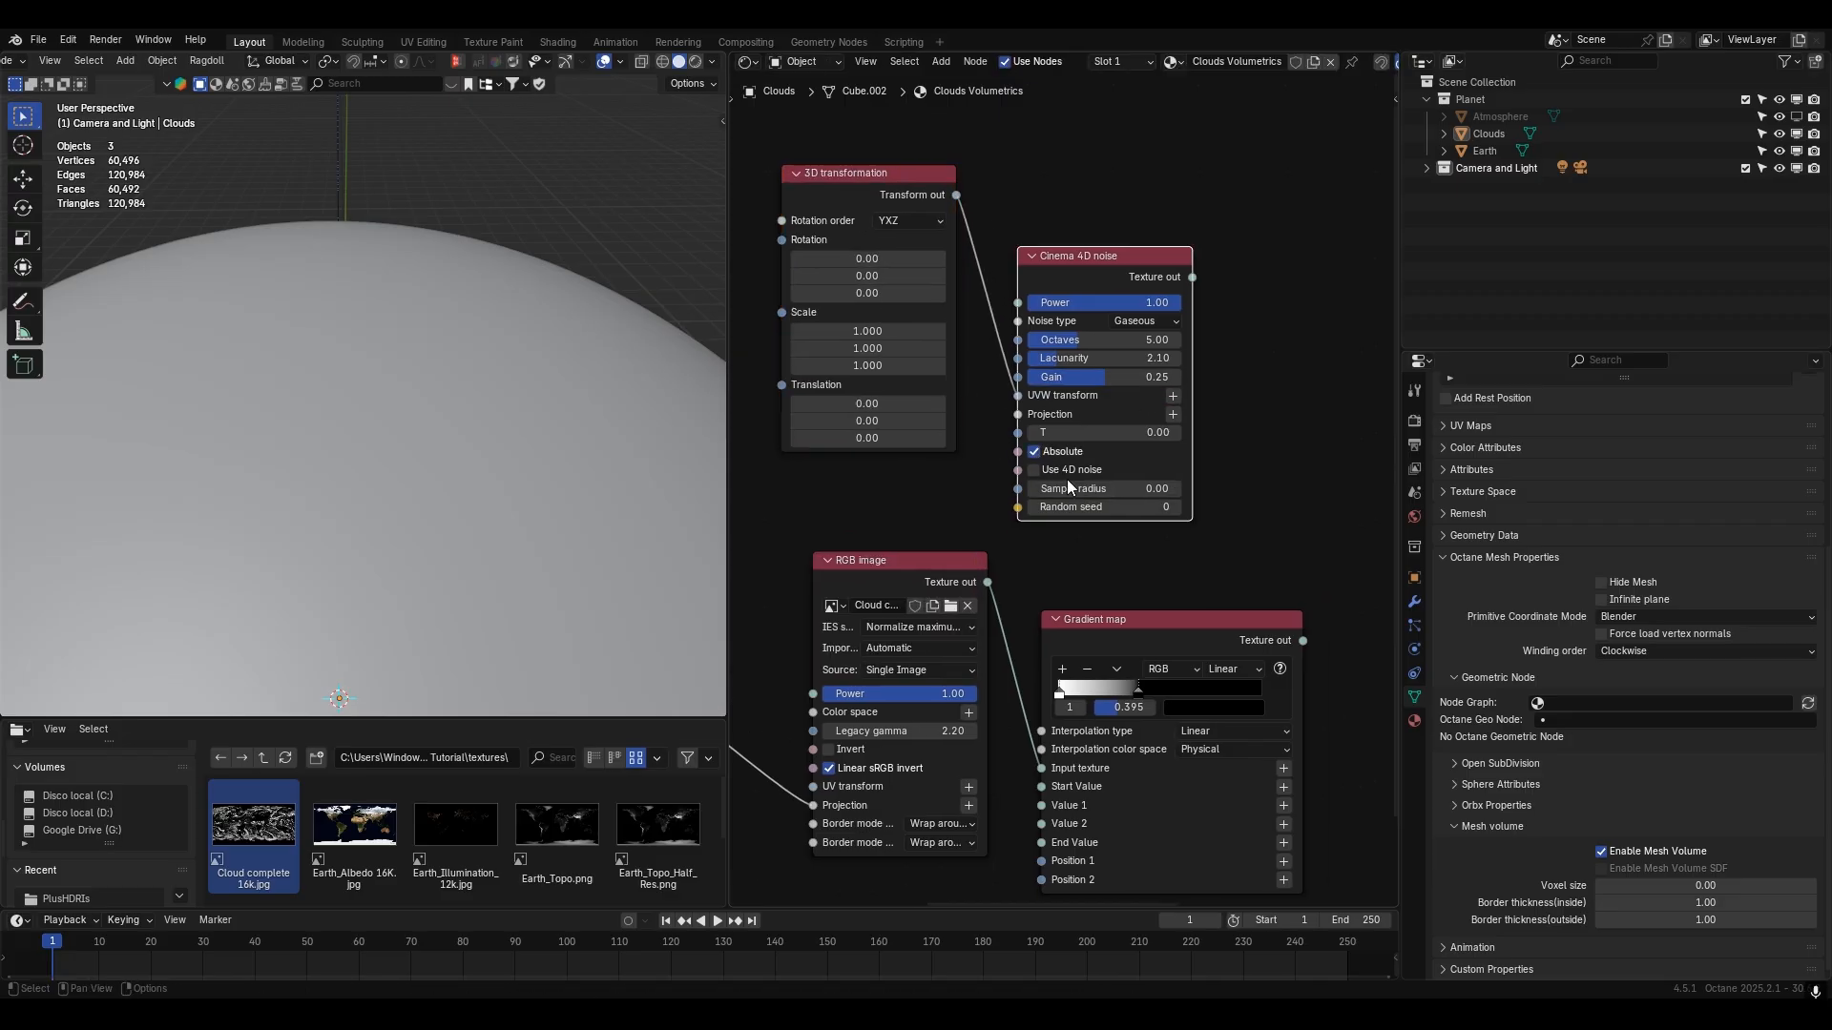
click(1035, 471)
- Set the 3D transformation's scale to 0.3 on all three axes
click(889, 331)
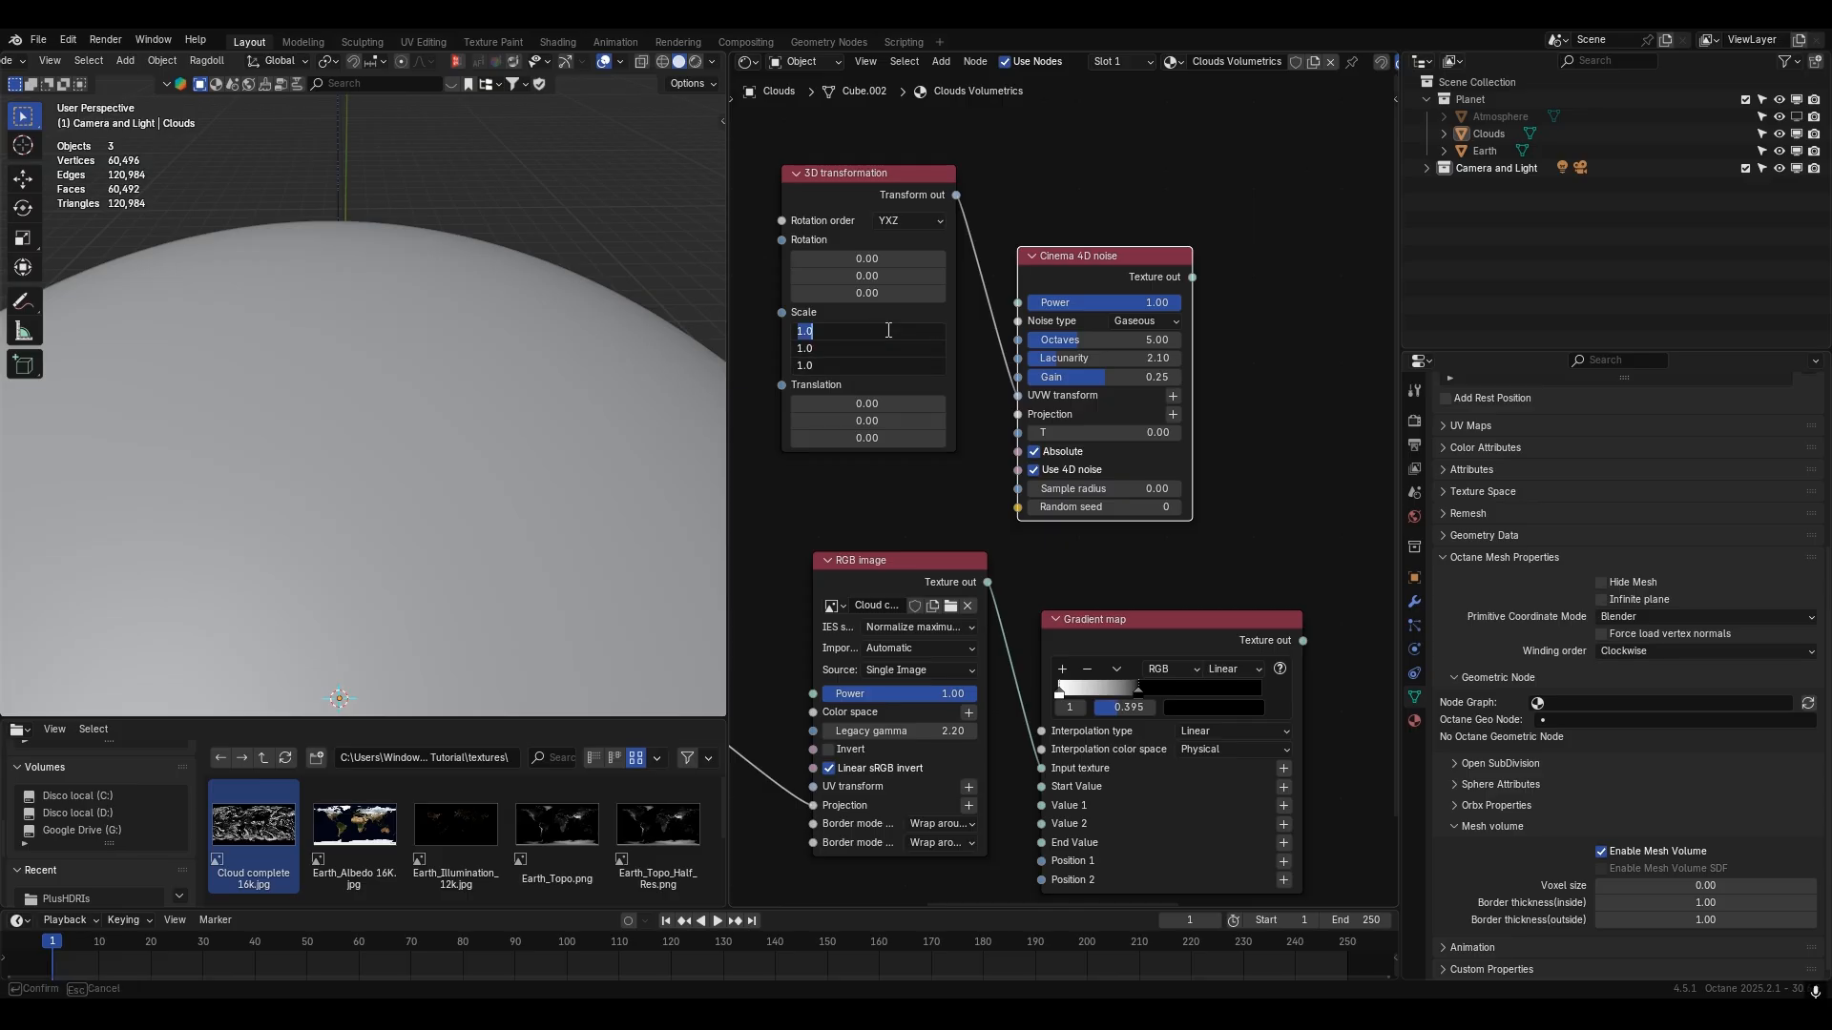
text(0.3)
key(Return)
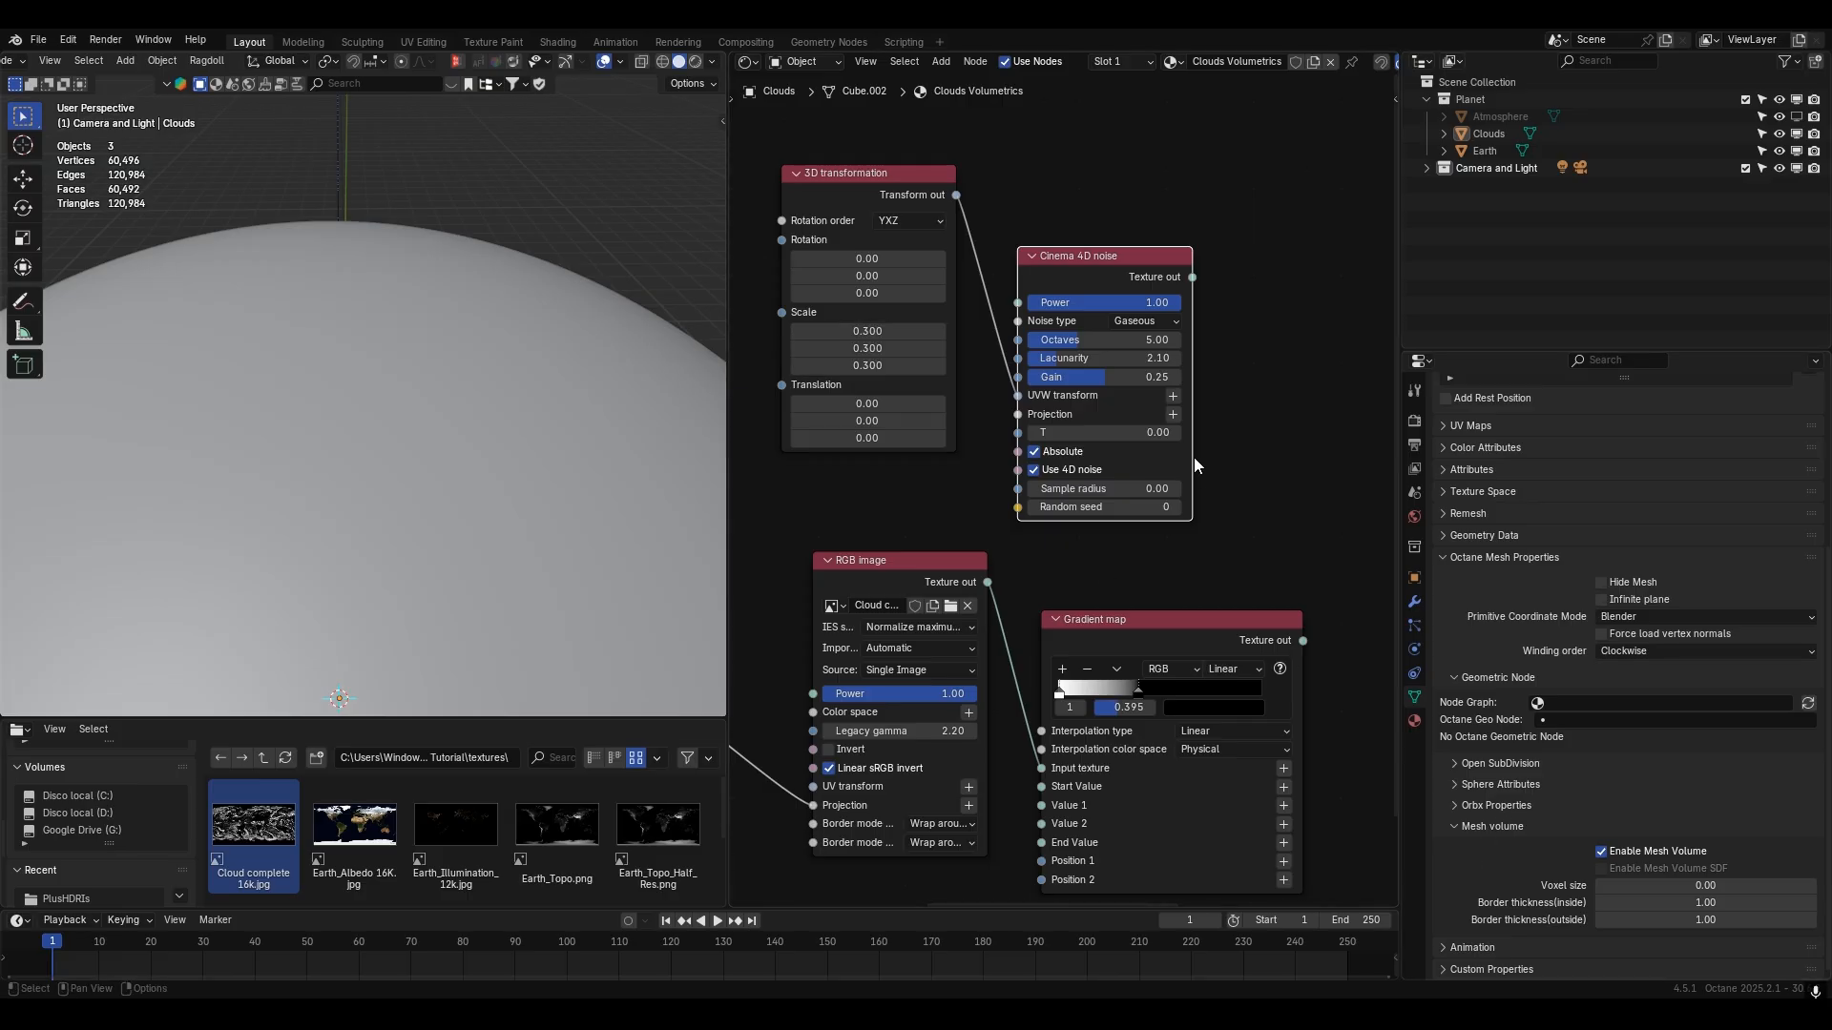
- Disable the clouds' mesh volume and preview the Cinema 4D noise output on the sphere in rendered shading
click(1622, 852)
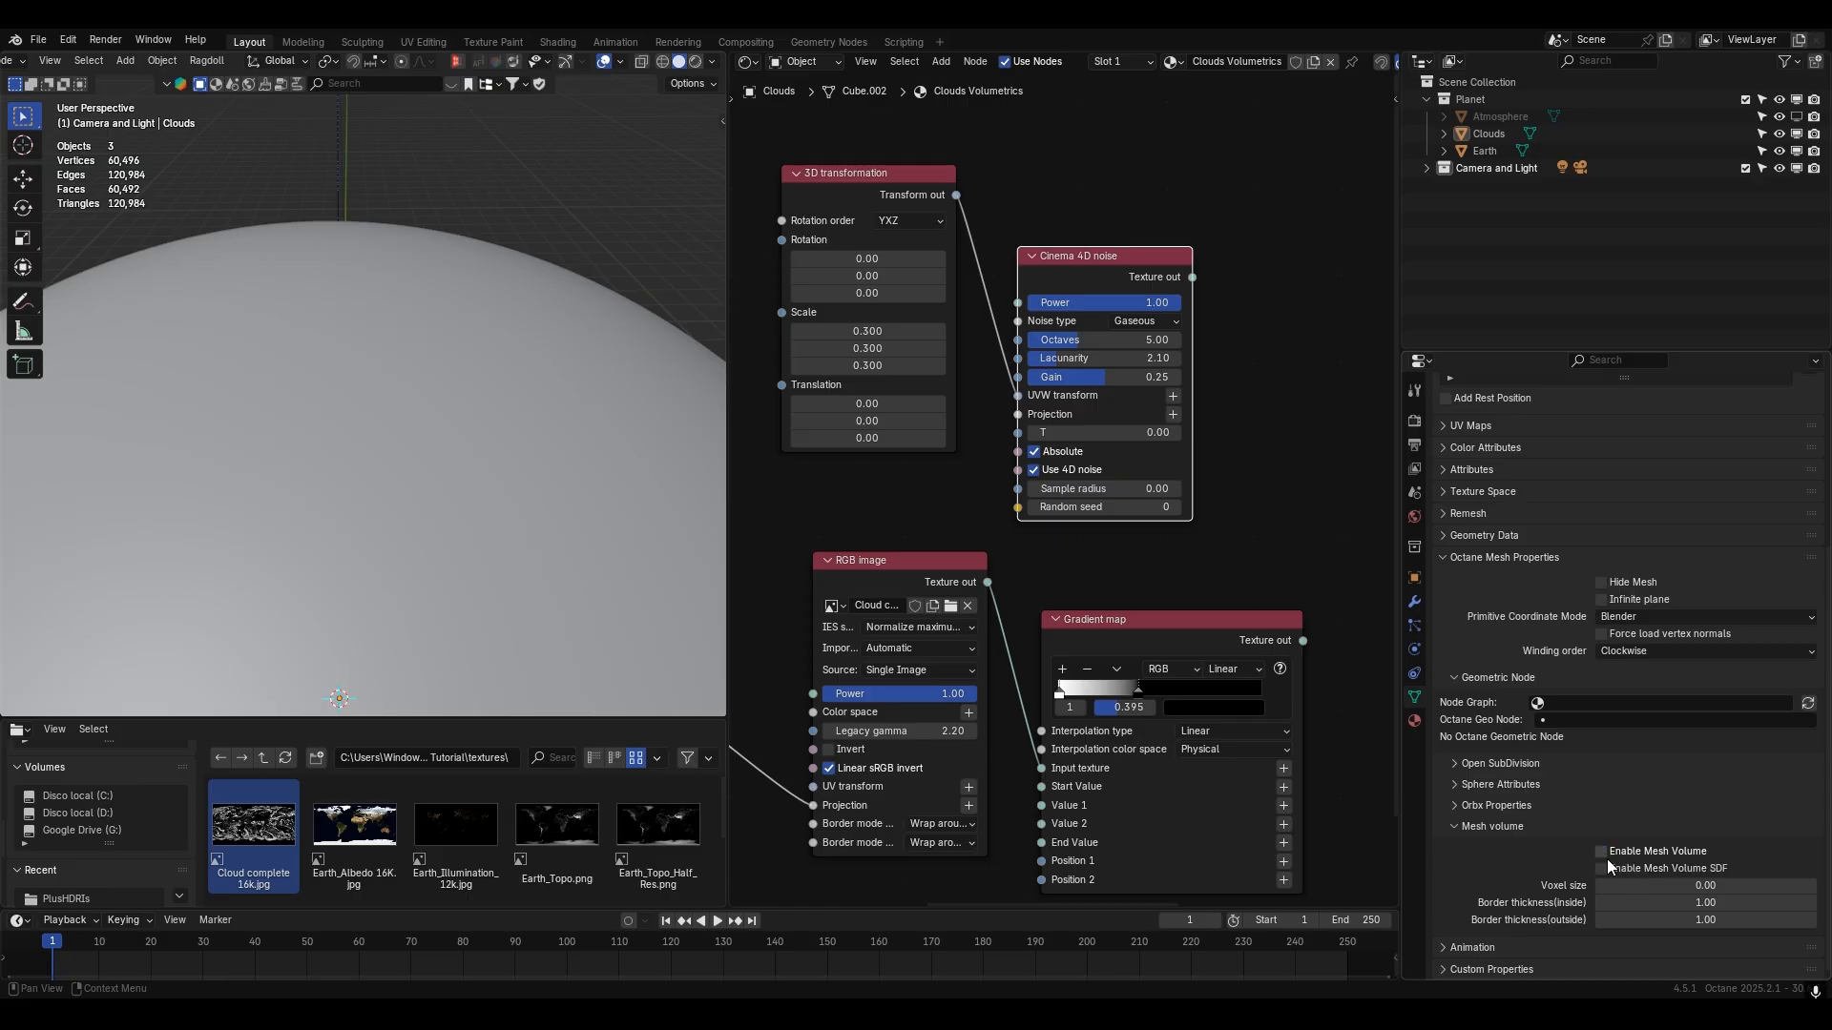
middle_drag(1193, 417, 1083, 500)
drag(1082, 360, 1307, 301)
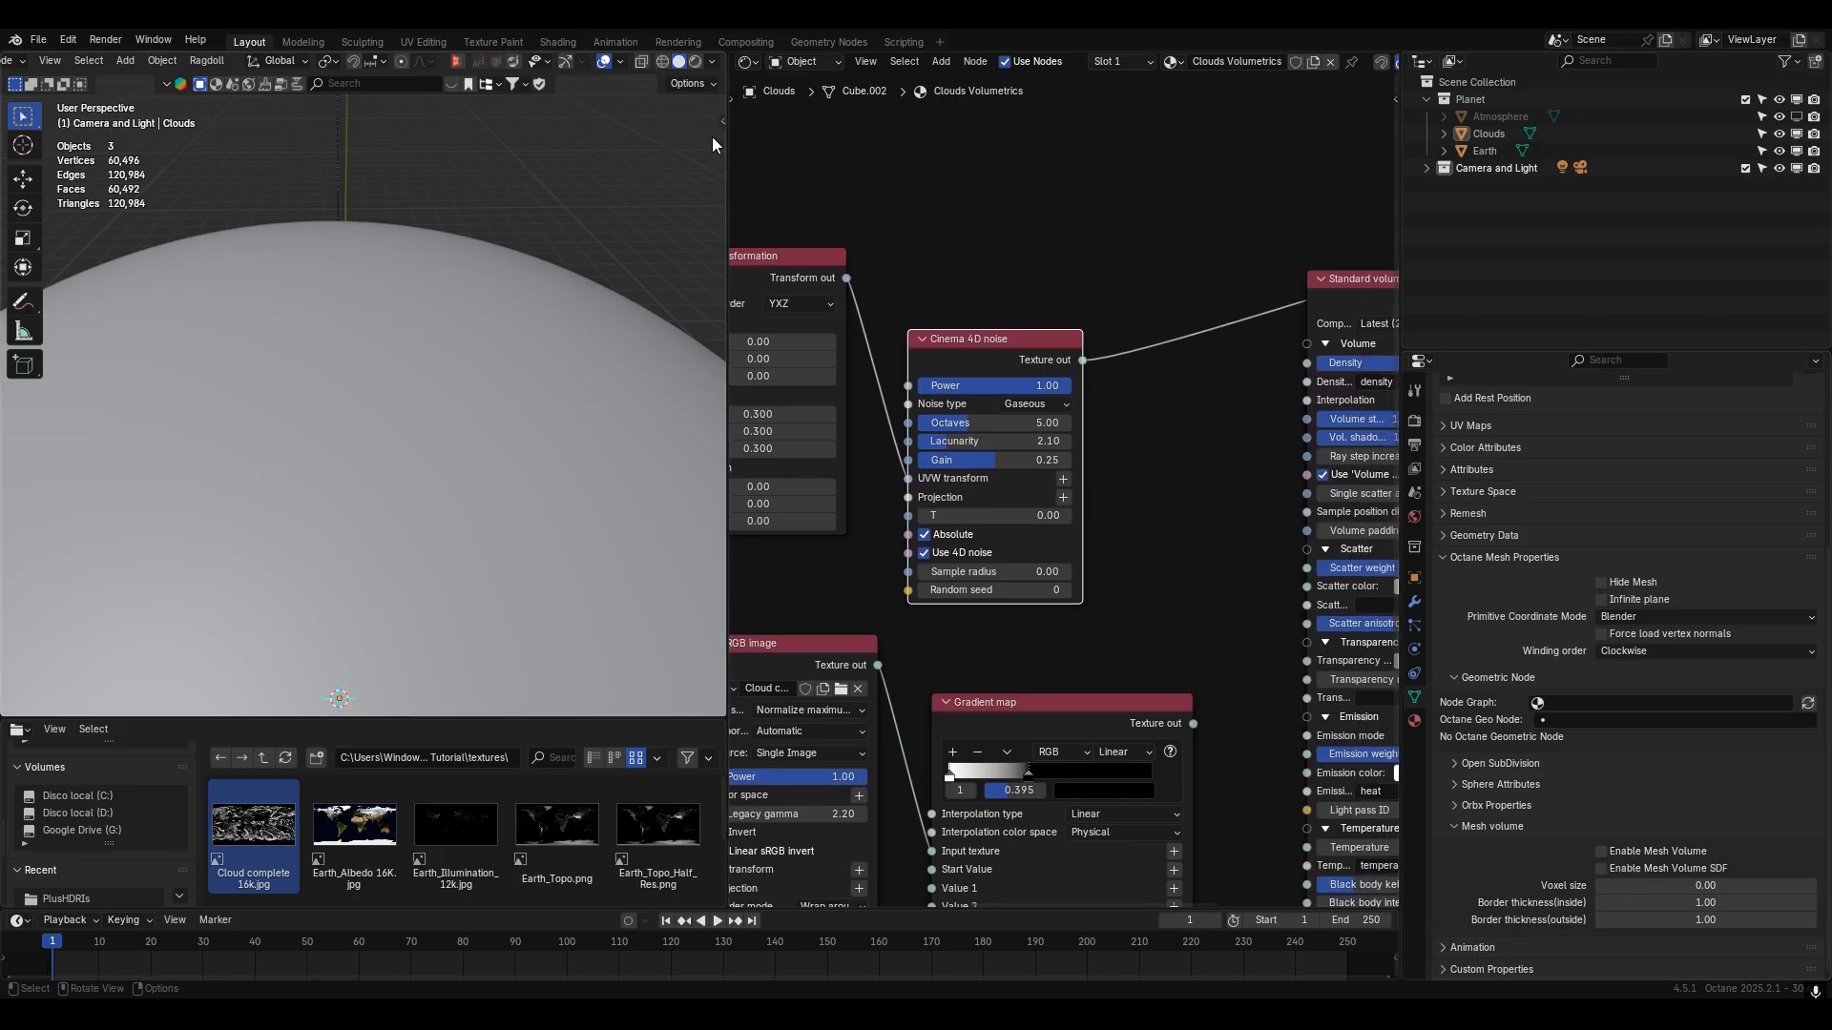
click(696, 61)
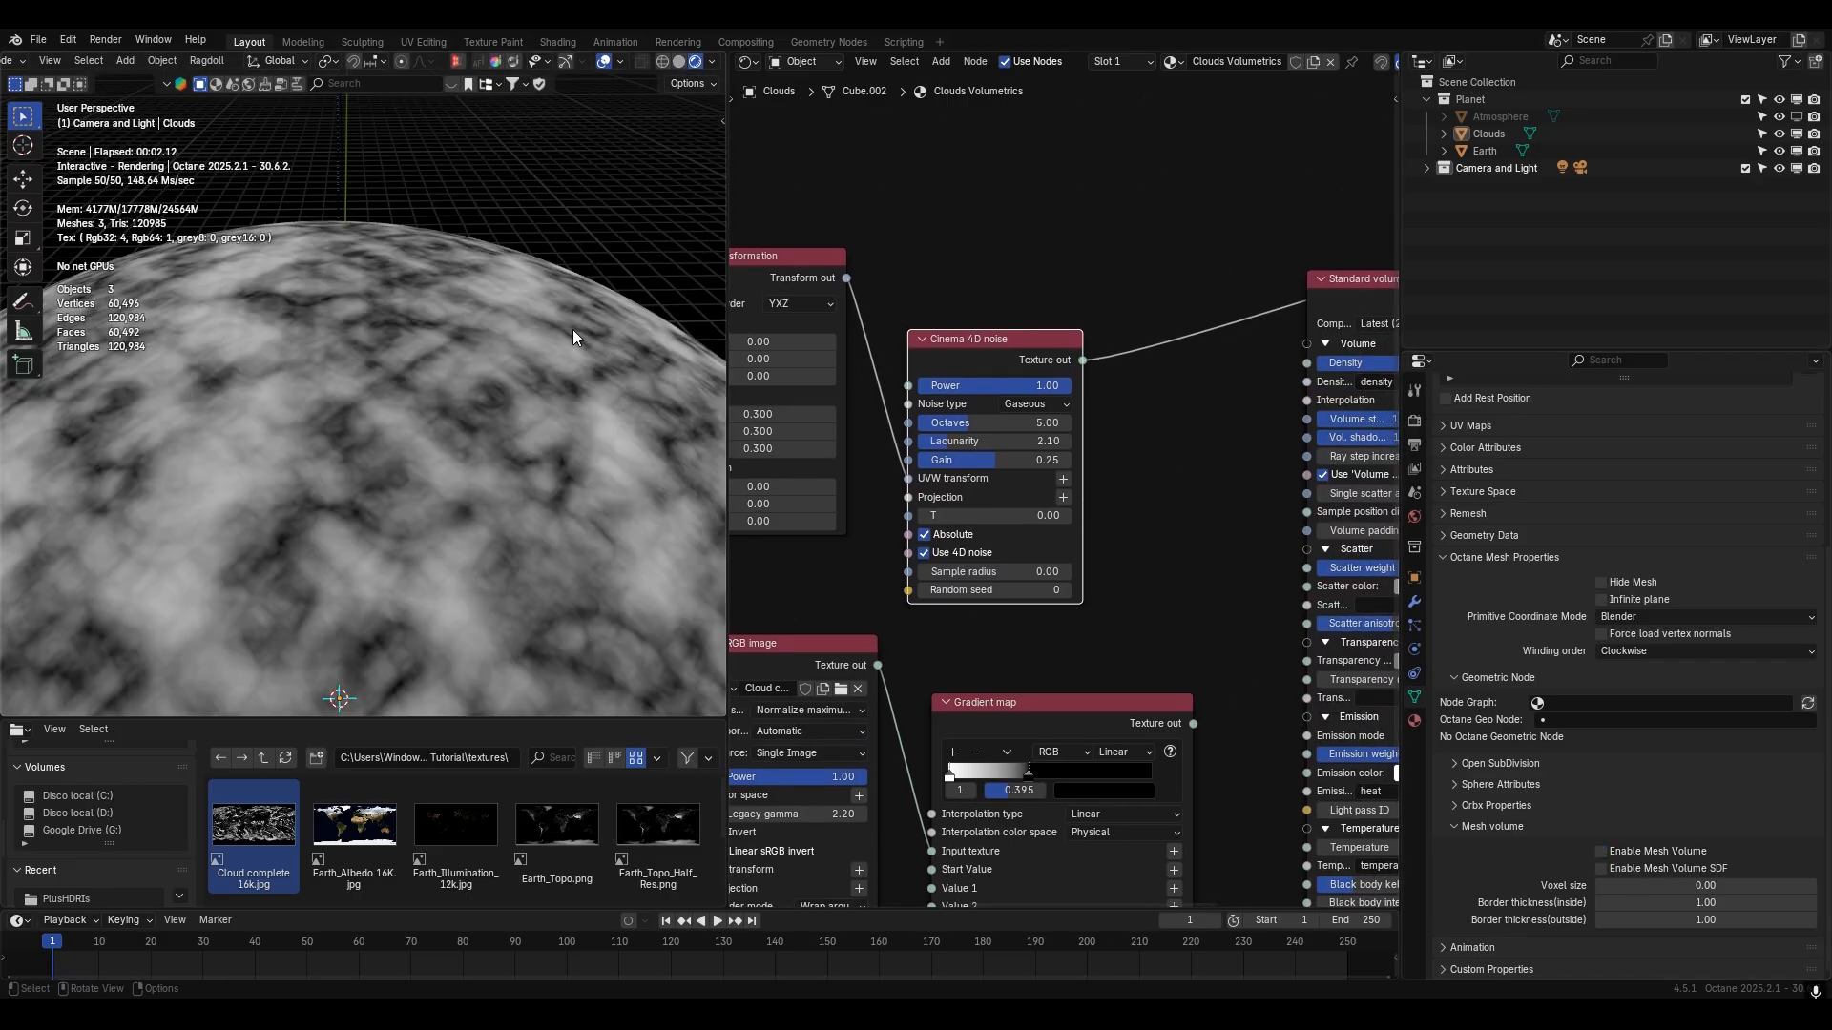
scroll(573, 329, up, 2)
scroll(573, 329, down, 7)
mouse_move(572, 329)
middle_down()
mouse_move(582, 286)
mouse_move(570, 323)
middle_up()
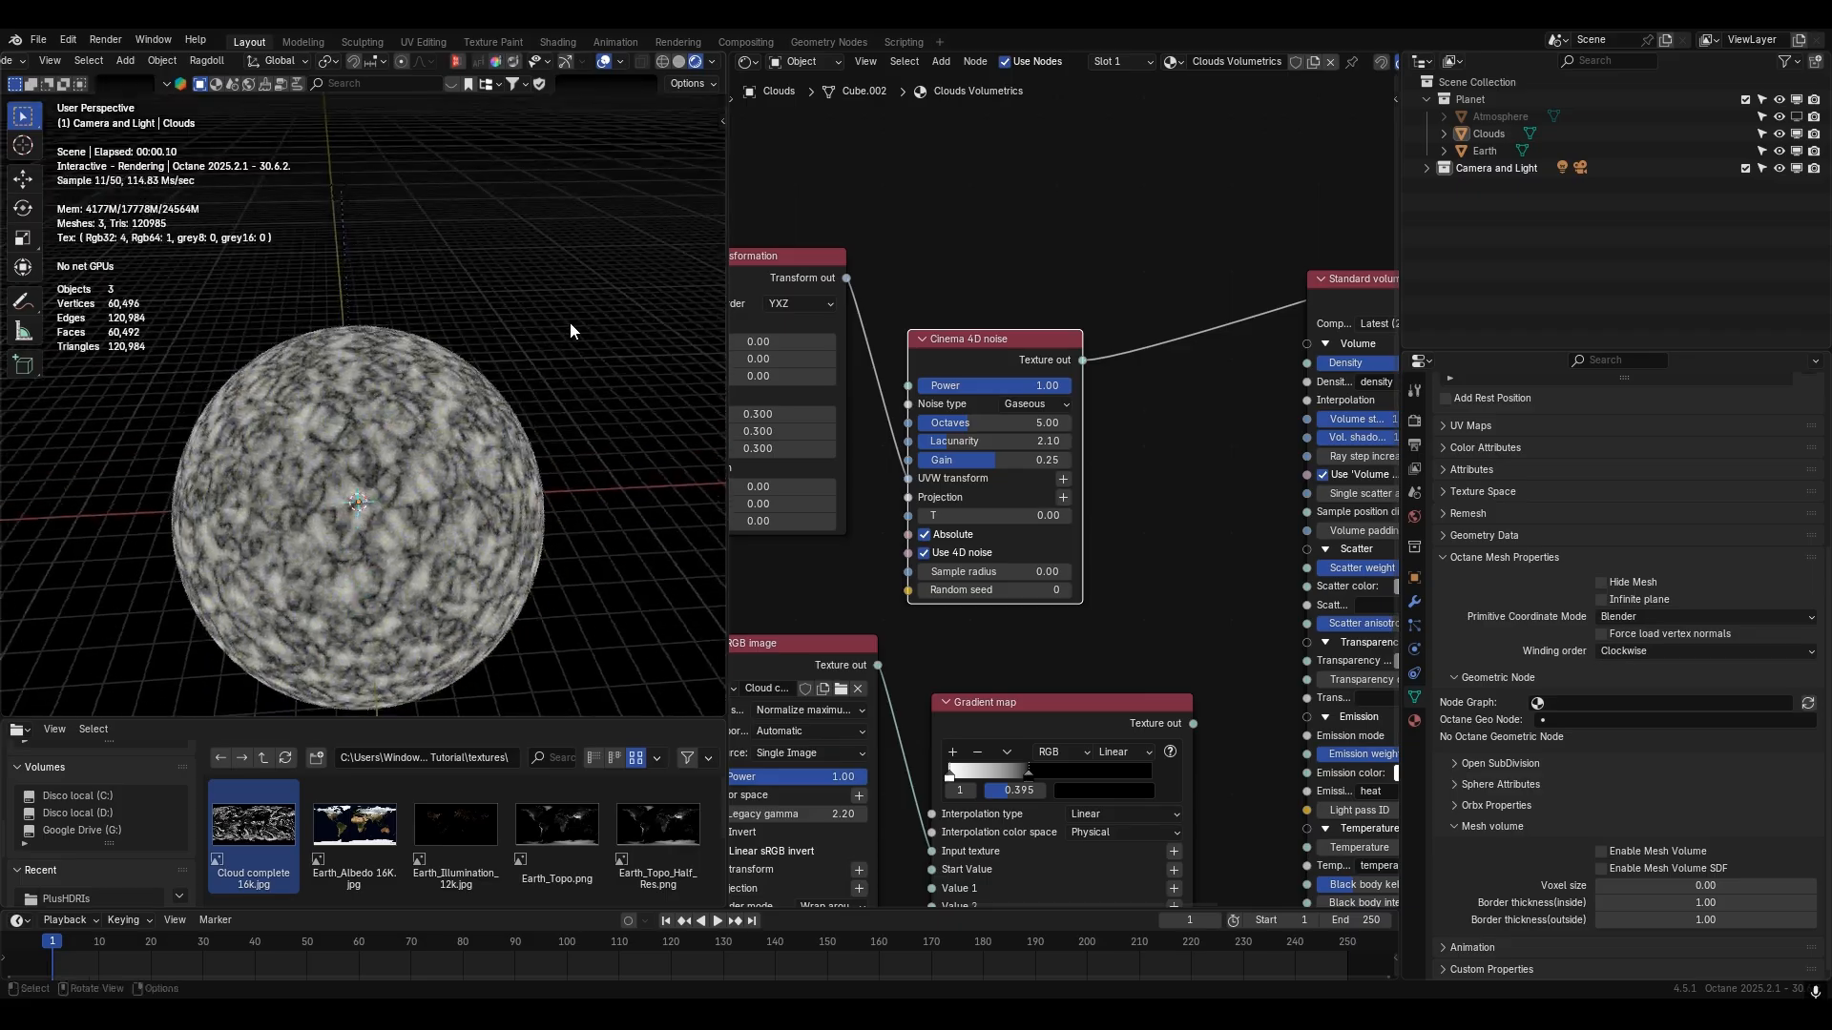
- Raise the Cinema 4D noise's Octaves to 15 and Lacunarity to 10 and inspect the pattern on the sphere
scroll(570, 322, up, 4)
drag(964, 425, 1071, 440)
scroll(1036, 453, up, 2)
scroll(1035, 453, down, 2)
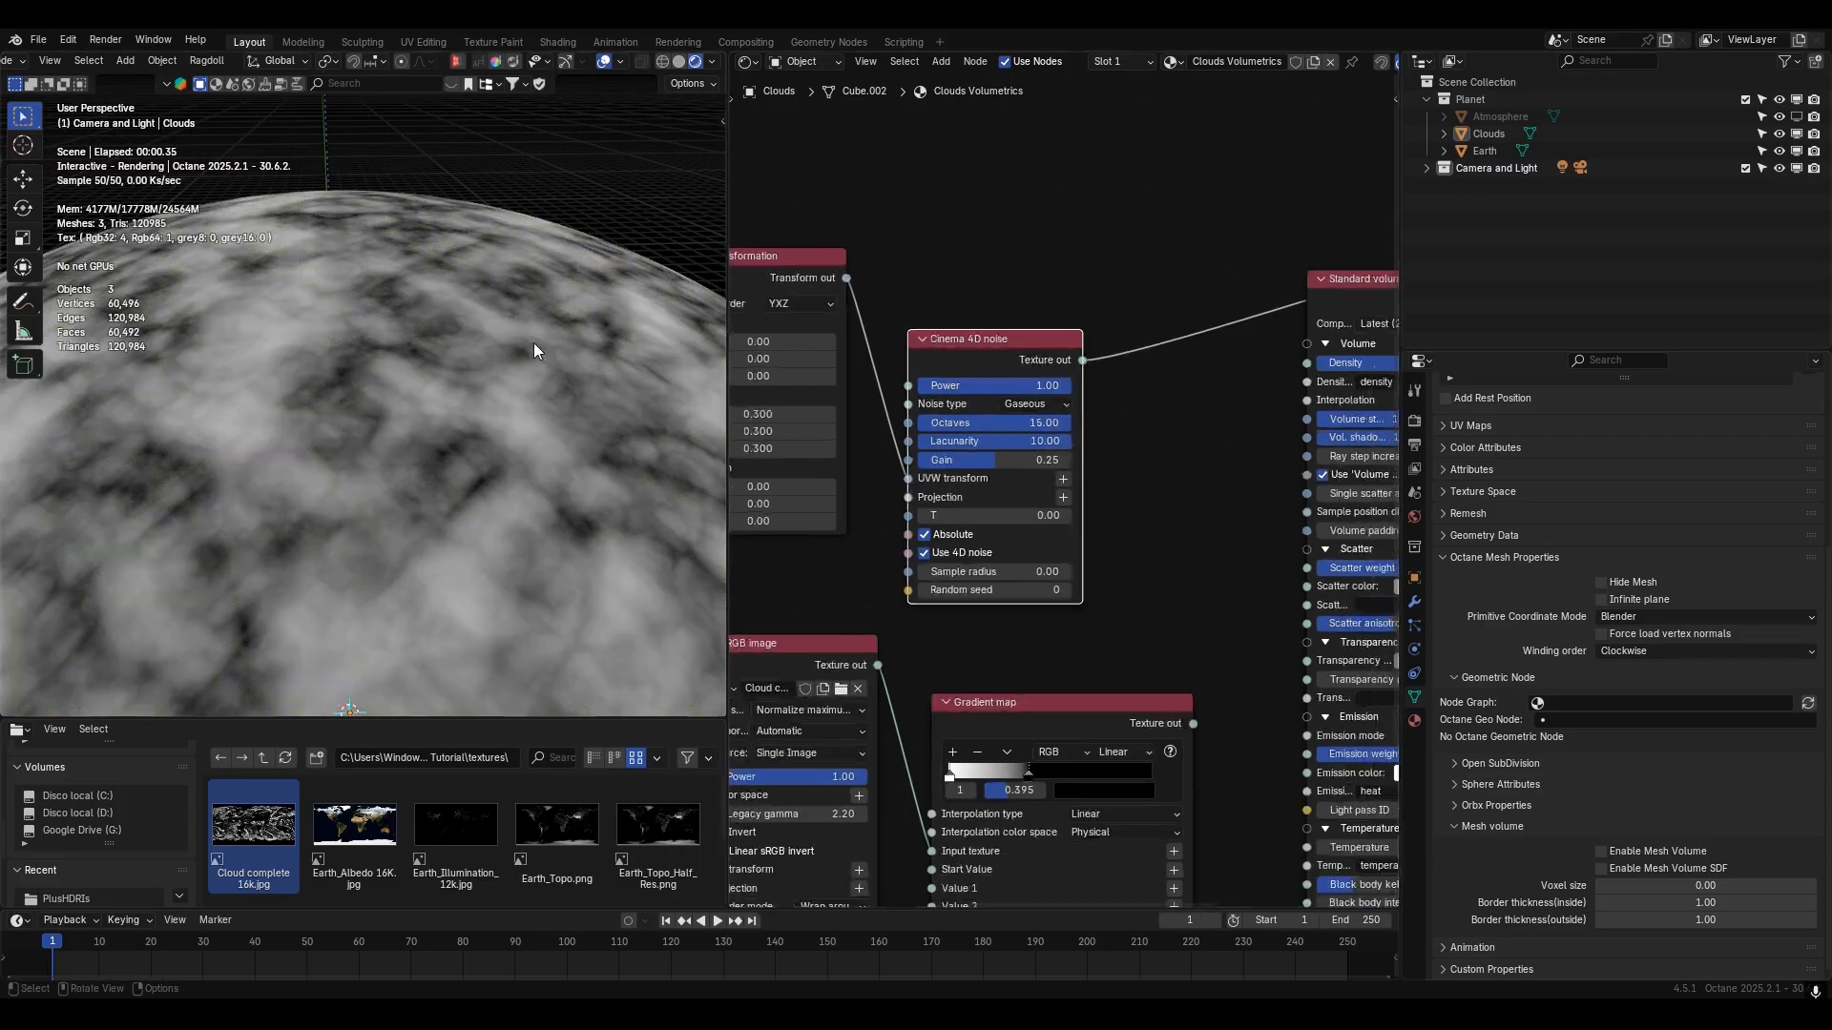
middle_drag(534, 349, 523, 412)
scroll(1061, 484, down, 4)
- Move the Cinema 4D noise and its 3D transformation farther away from the volume medium to make room
scroll(1004, 389, down, 1)
middle_drag(1004, 390, 1112, 402)
drag(899, 270, 1083, 411)
key(g)
click(990, 334)
click(1193, 246)
- Insert an Octane CyclesMixColorNode Wrapper after the Cinema 4D noise, feeding input A, and move the noise nodes higher
key(shift+a)
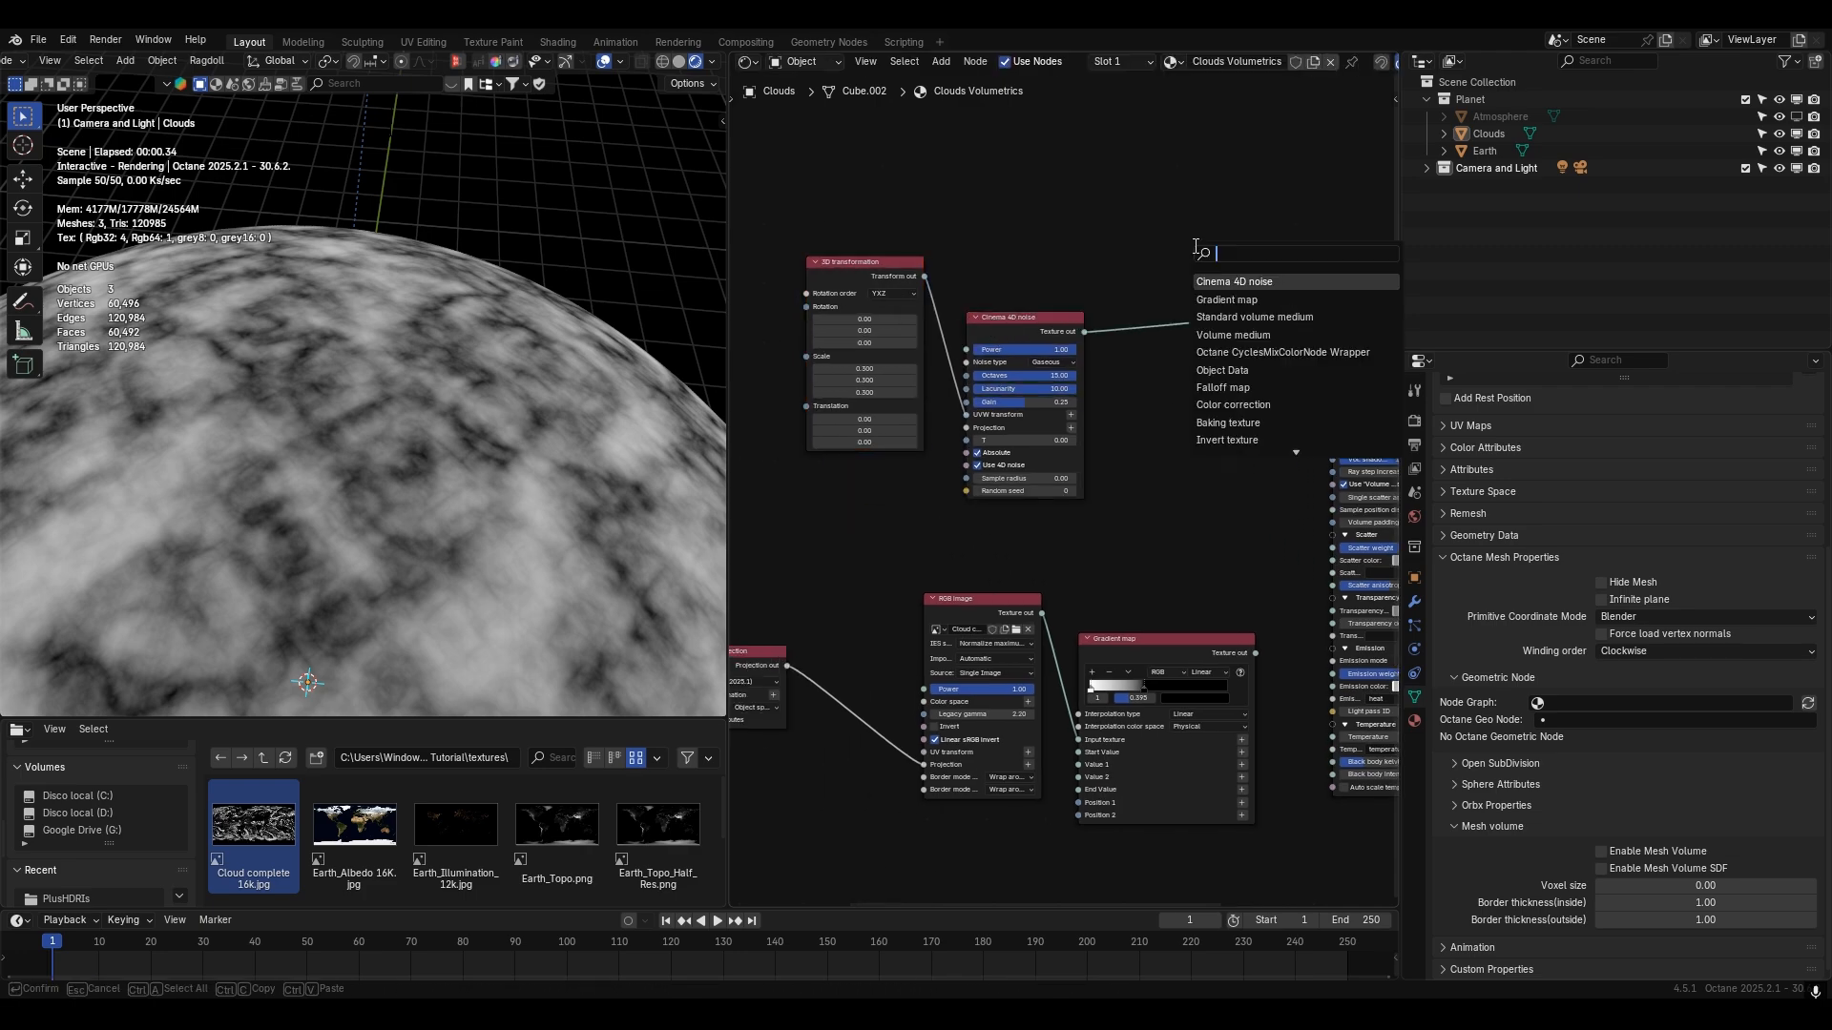
text(cycles)
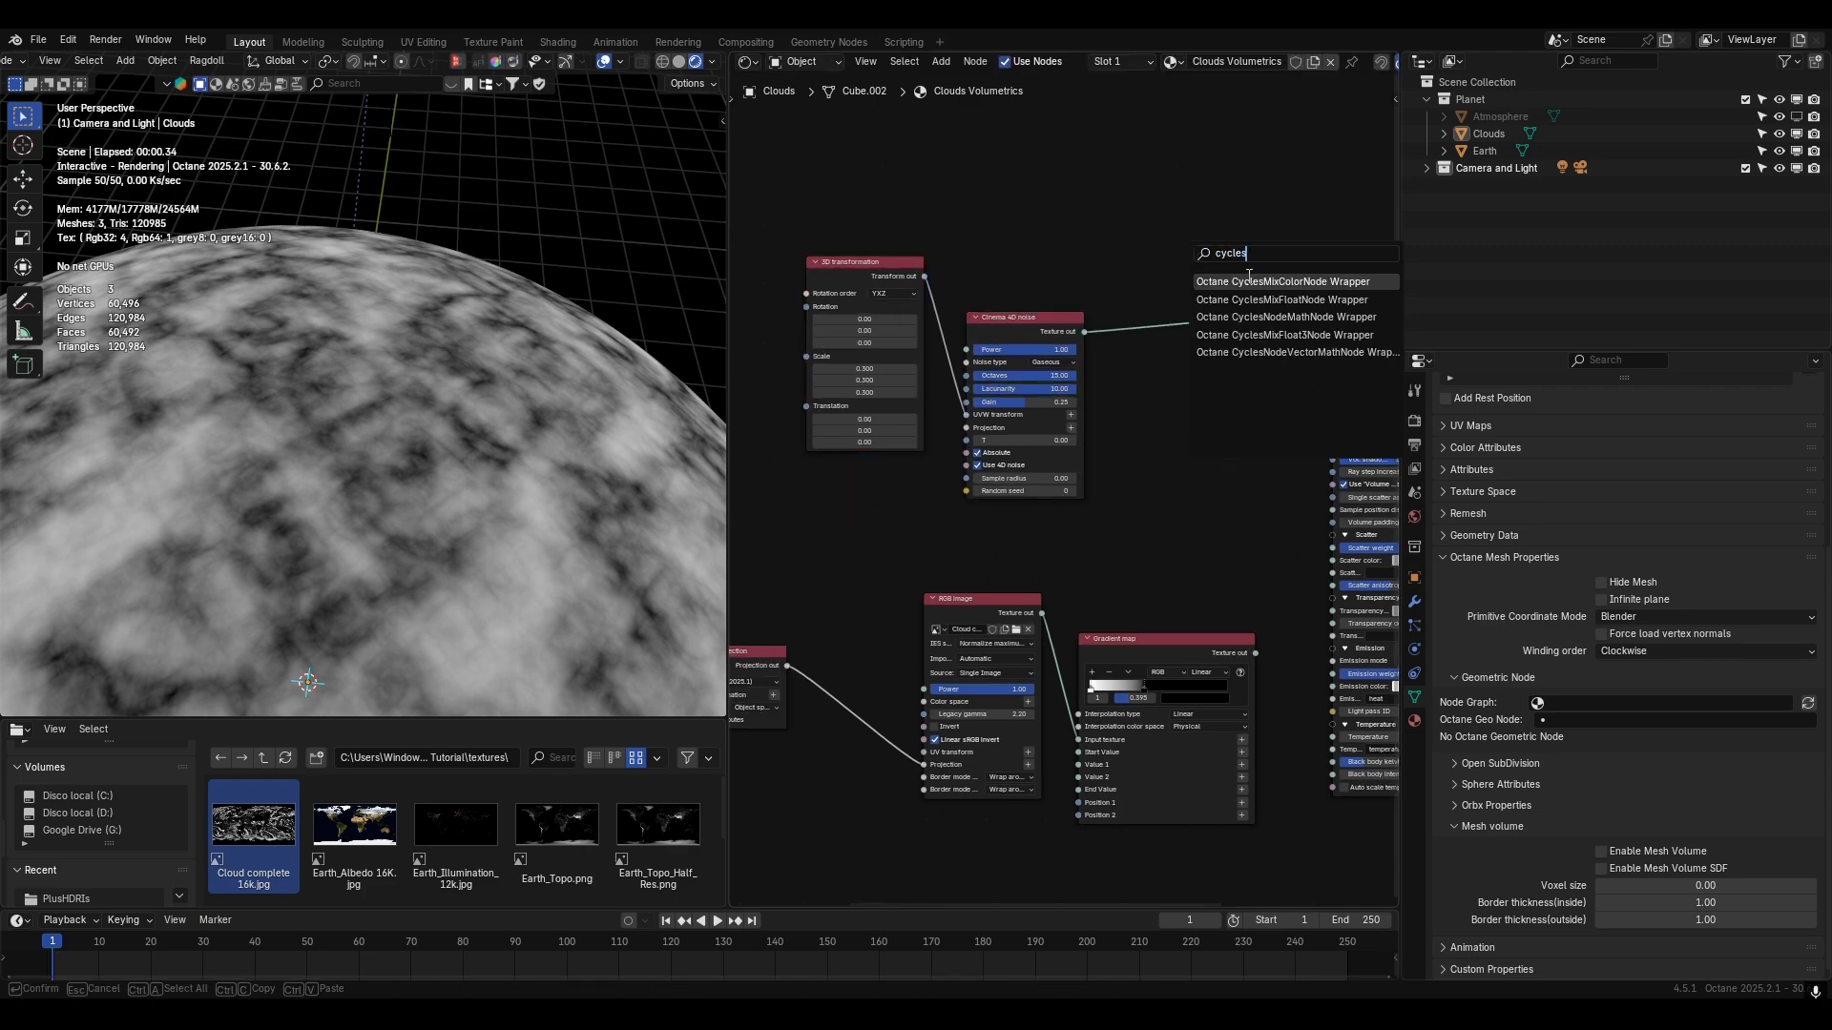
click(1249, 281)
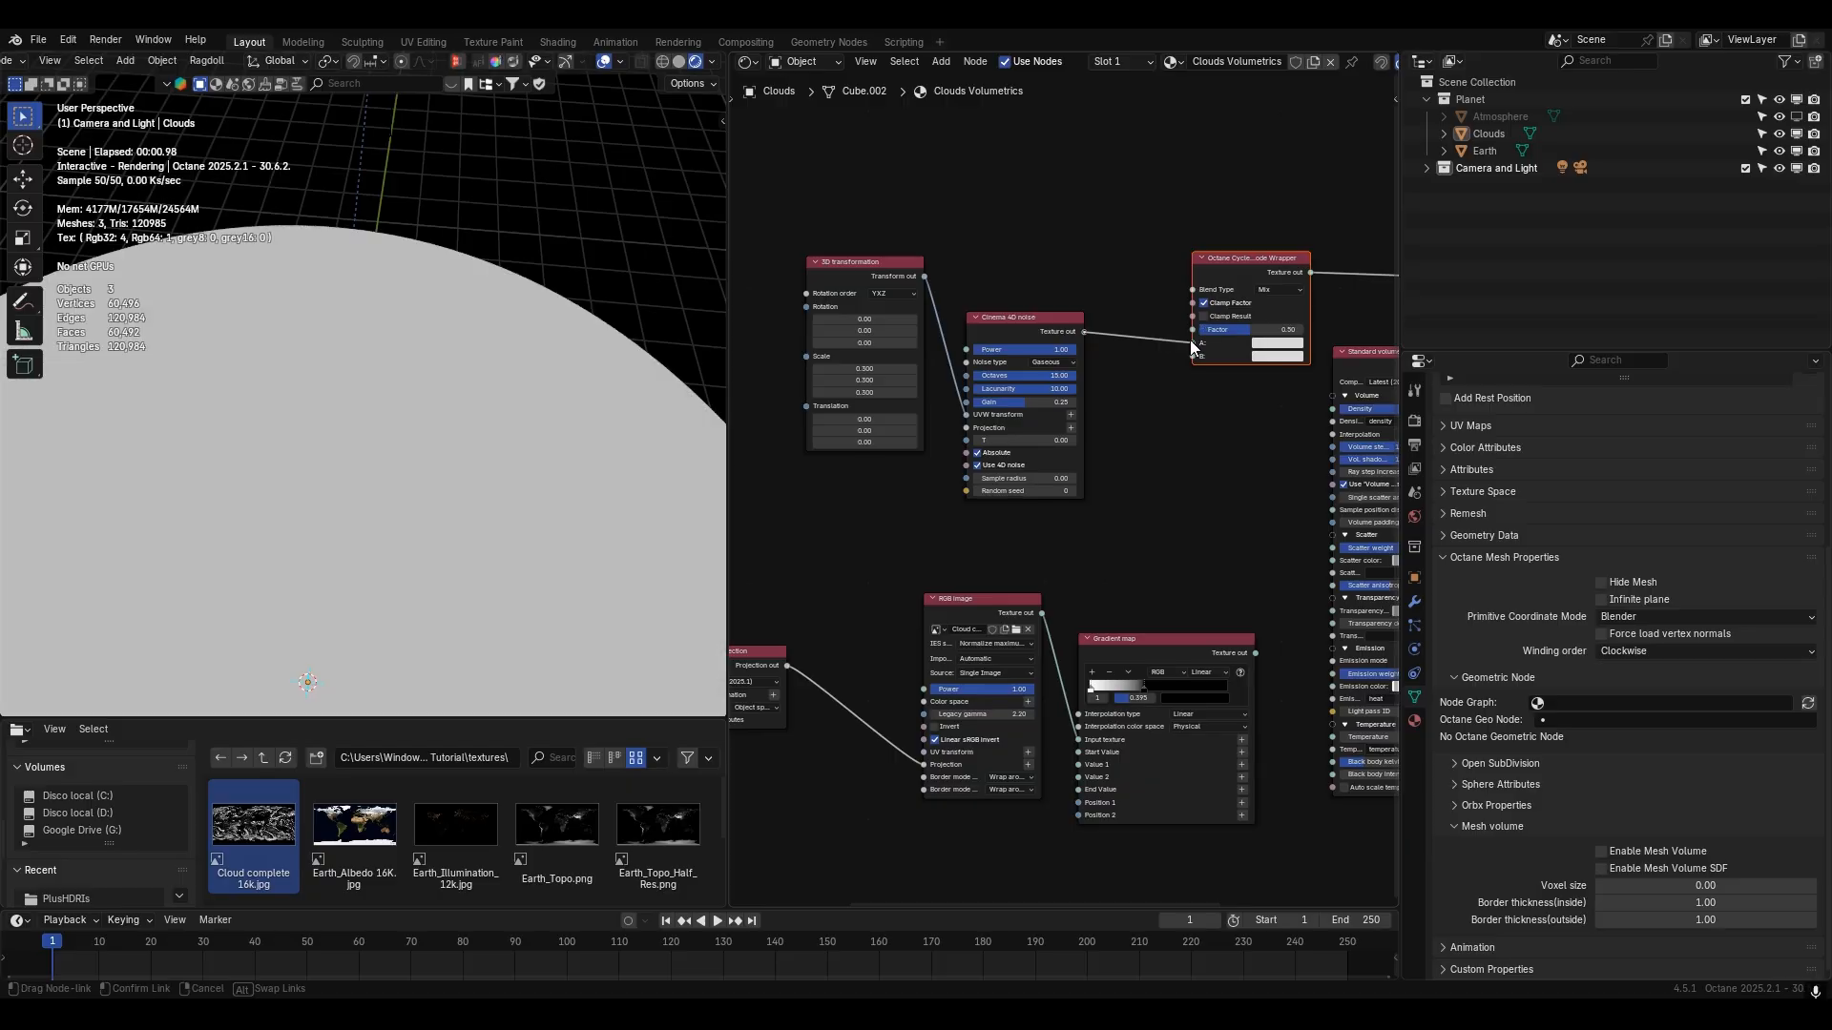
drag(1011, 338, 1011, 225)
drag(860, 259, 863, 185)
drag(990, 208, 994, 163)
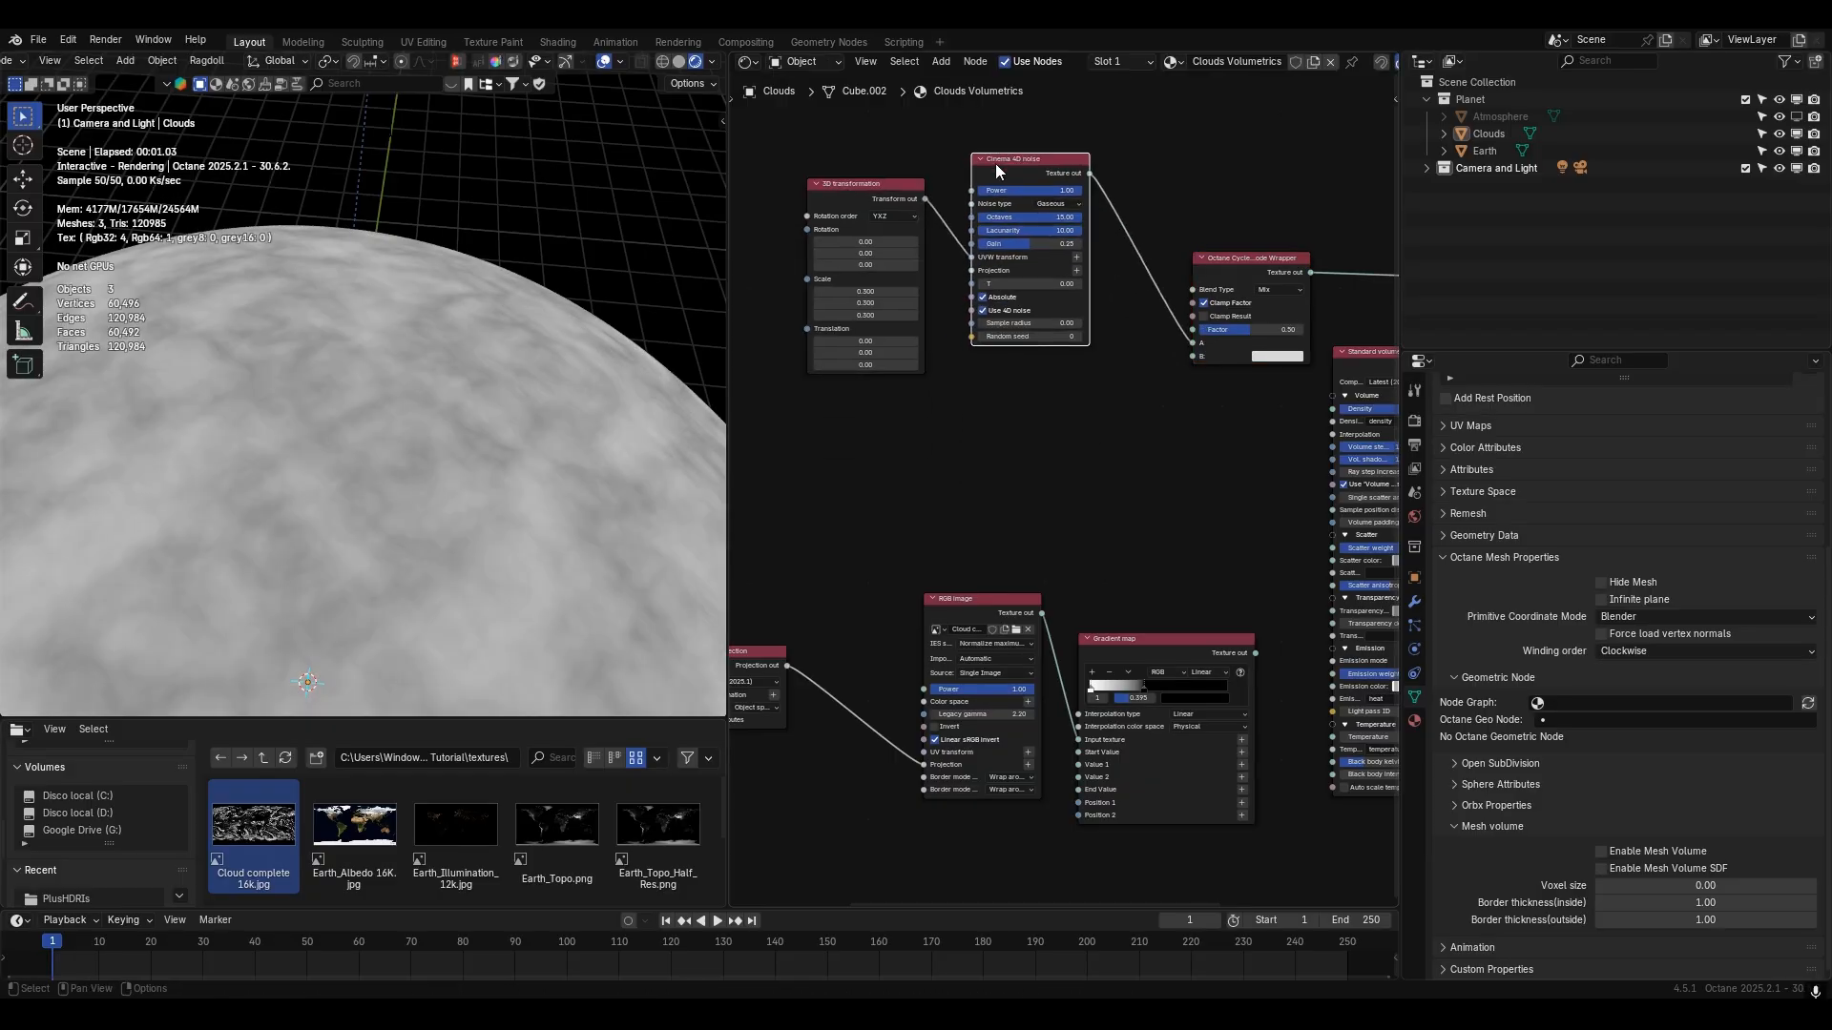
- Duplicate the Cinema 4D noise with its 3D transformation below the originals and connect the copy to the mix's B input
drag(816, 136, 998, 239)
key(shift+d)
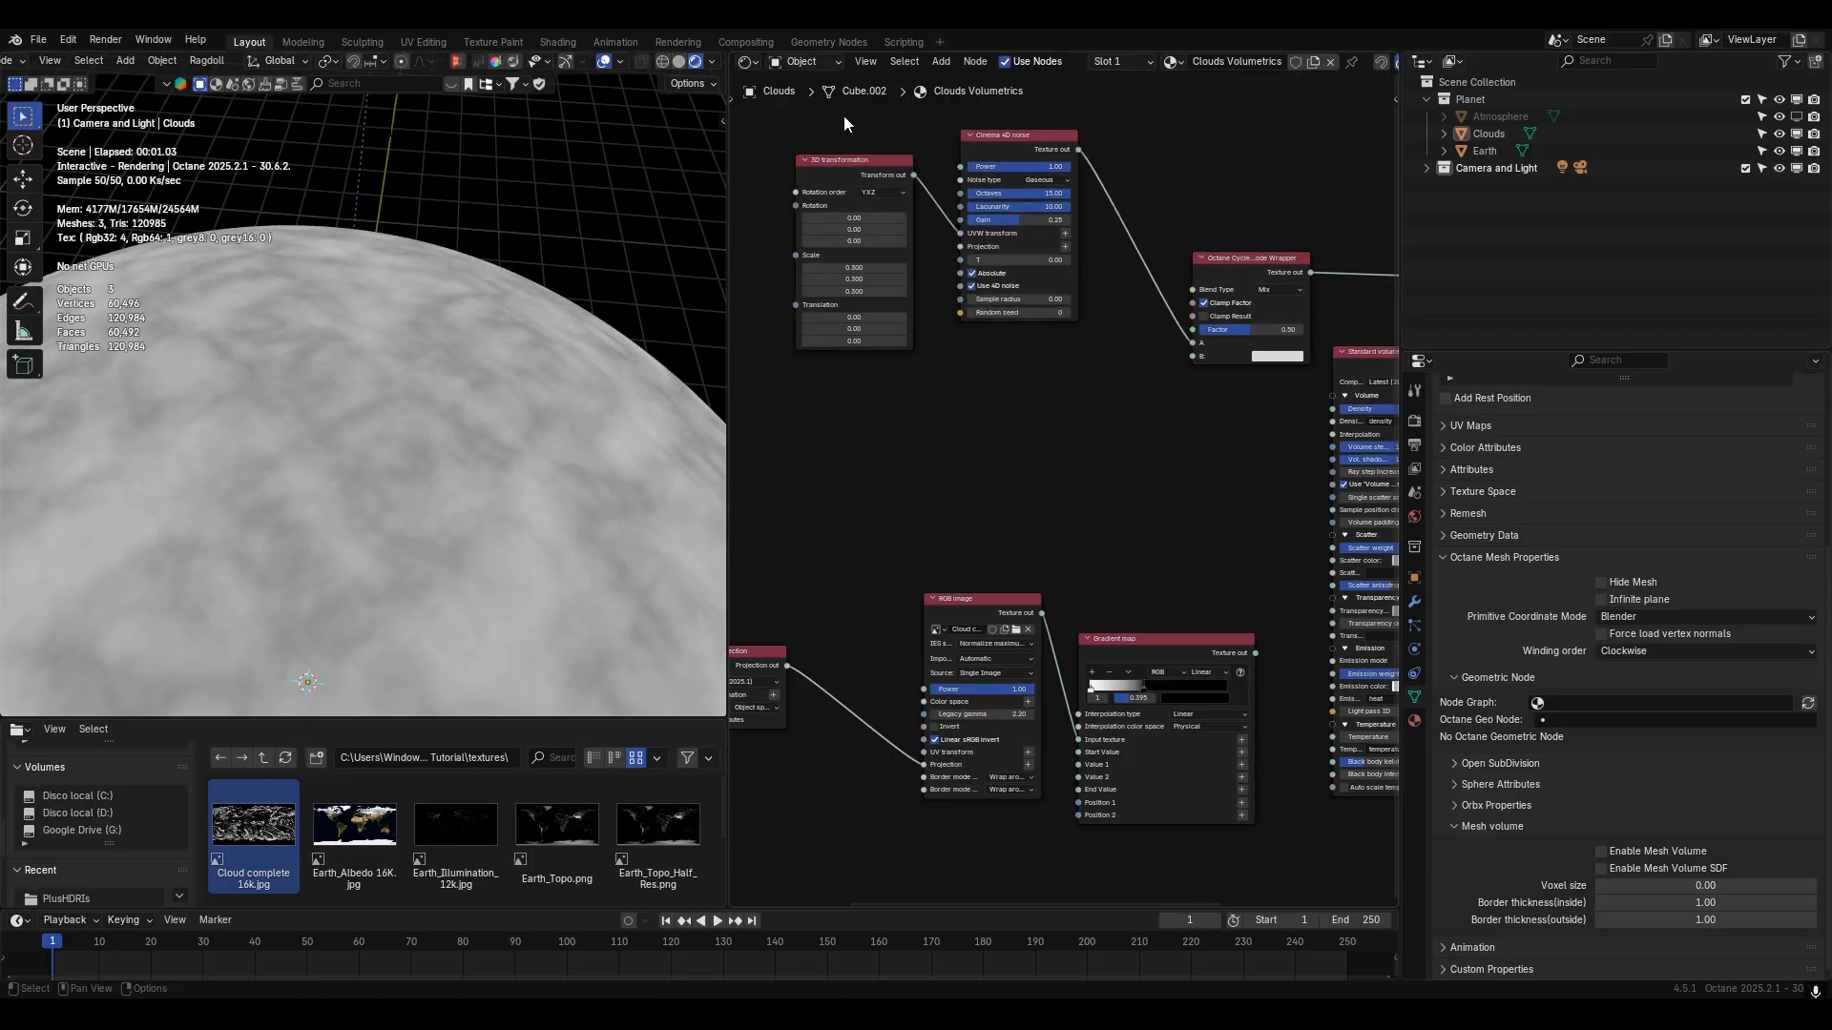
click(1044, 445)
drag(1080, 369, 1193, 356)
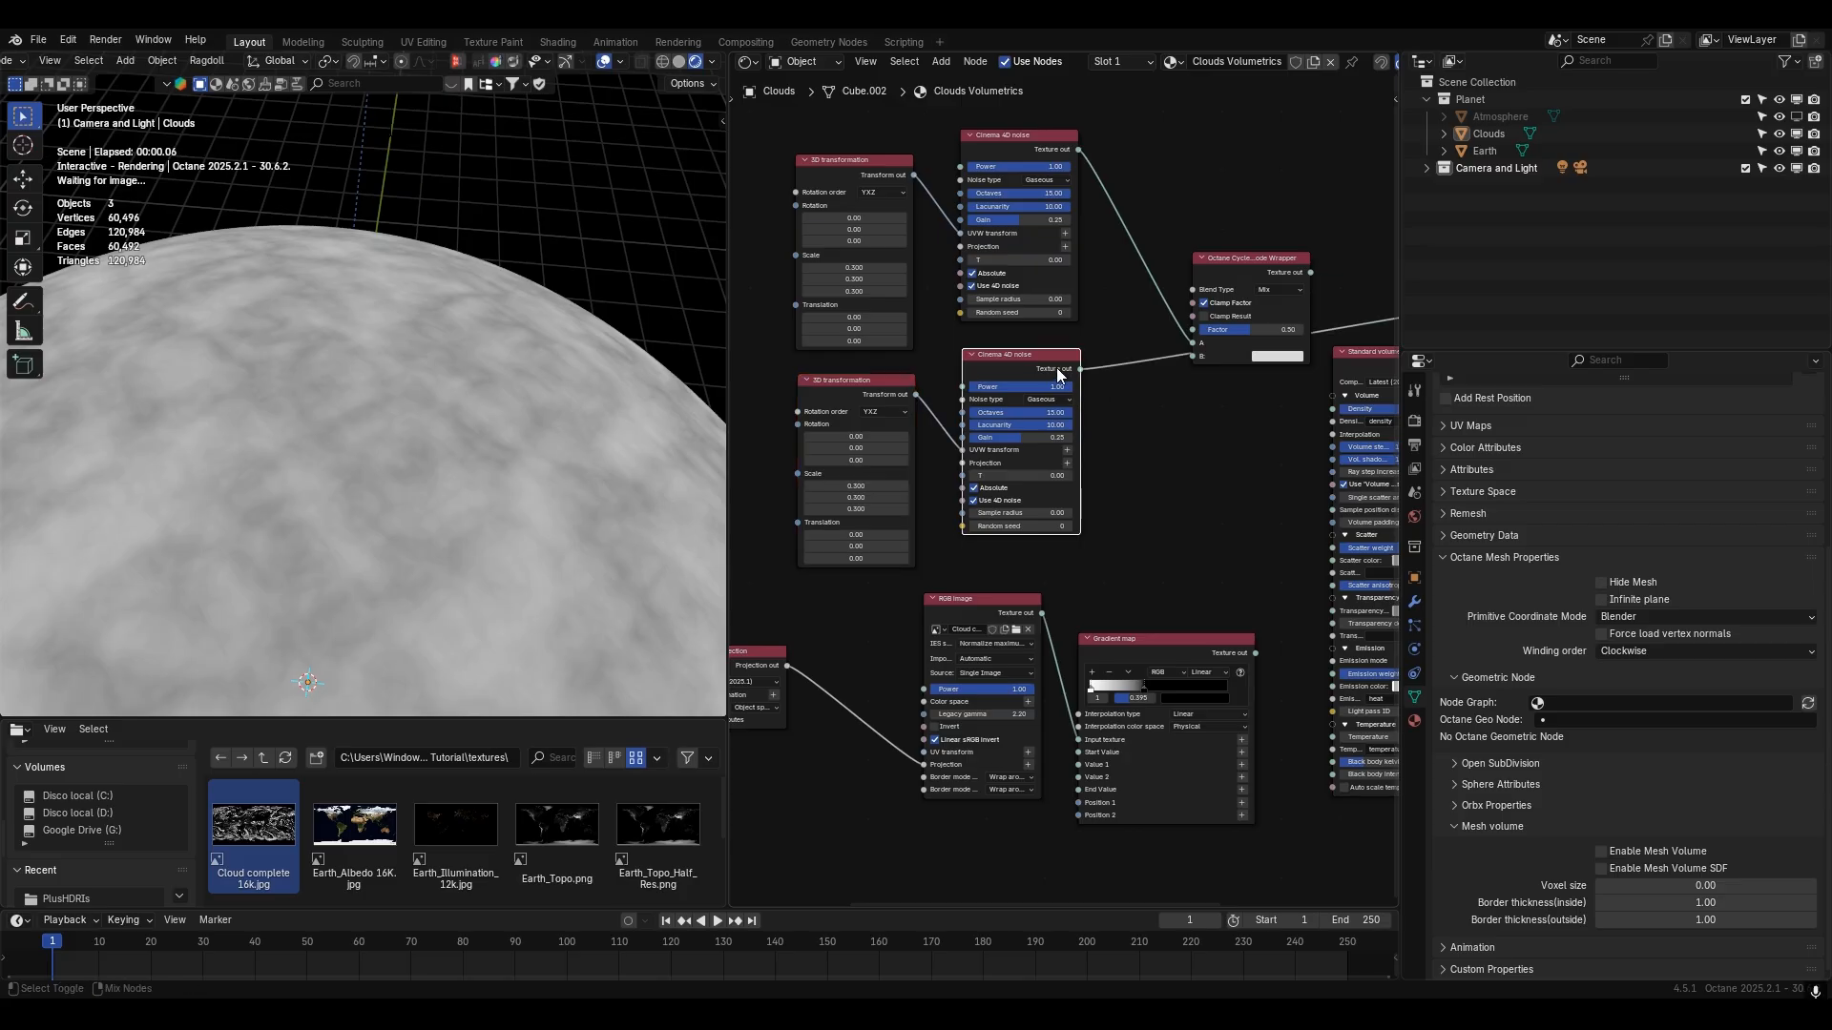
- Try Displaced Voronoi as the lower Cinema 4D noise's type, settling on Turbulence
click(1050, 399)
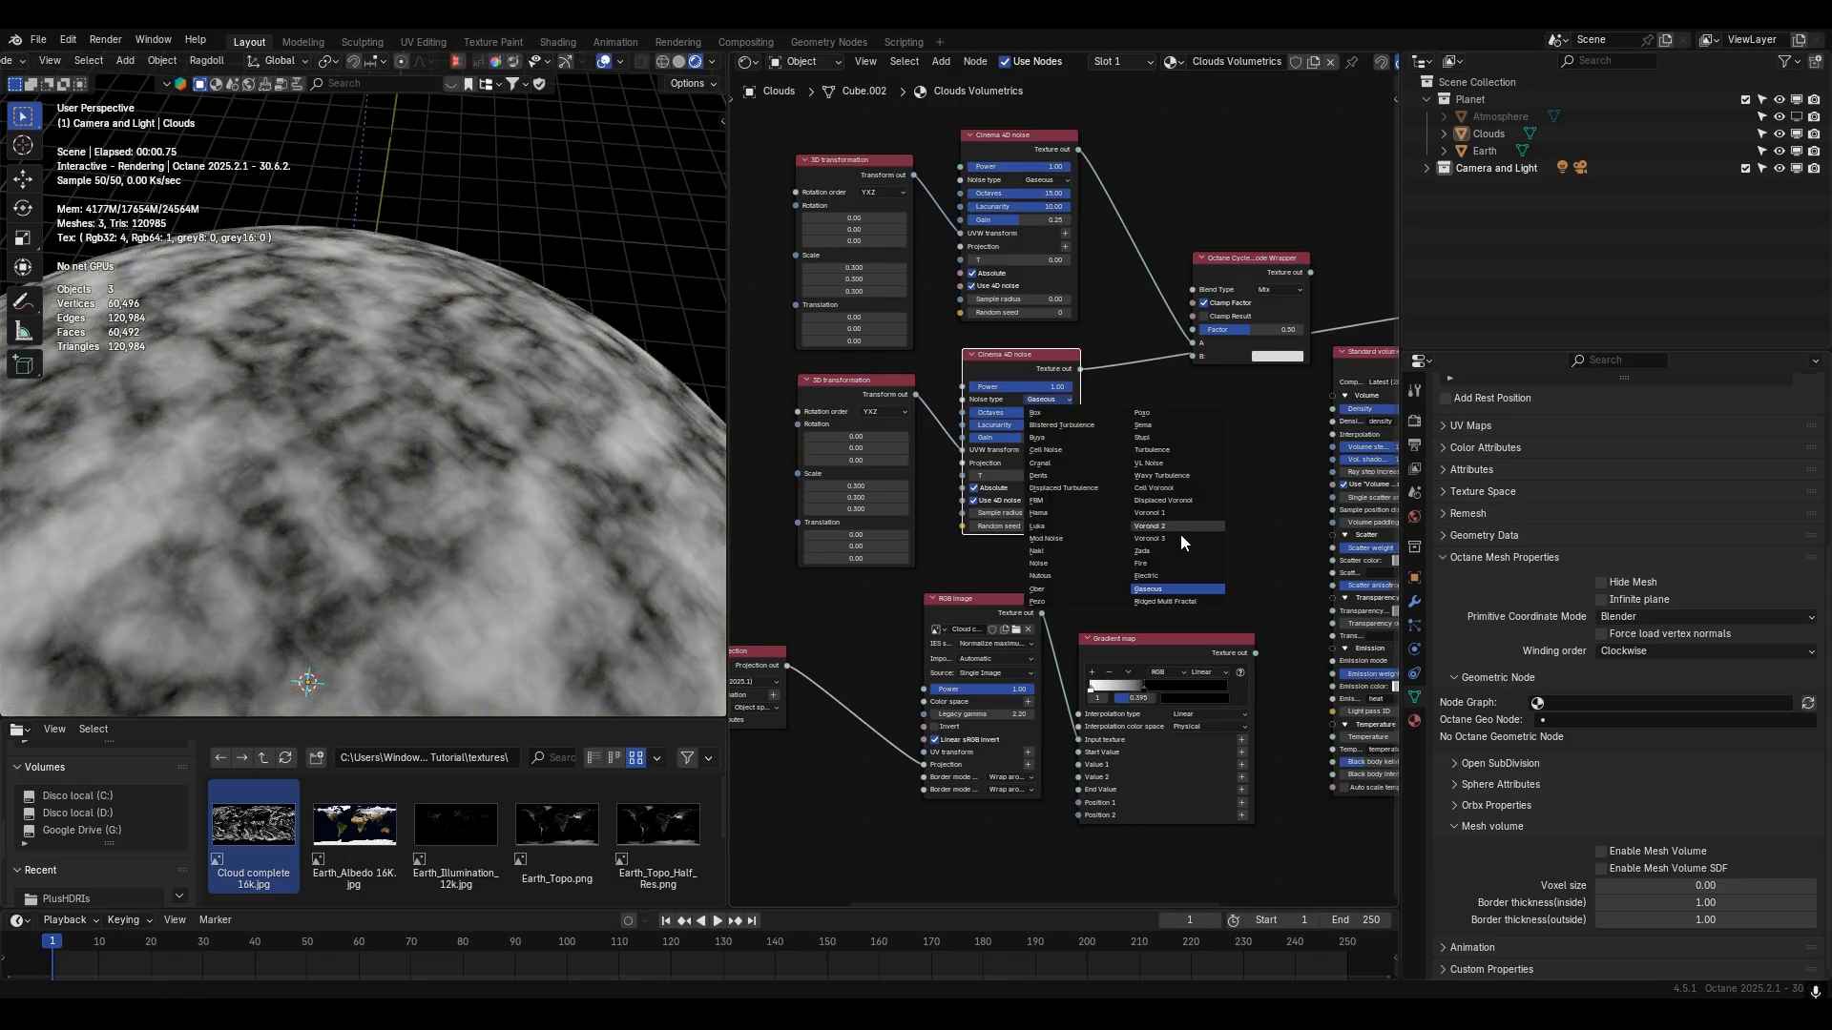
click(1177, 502)
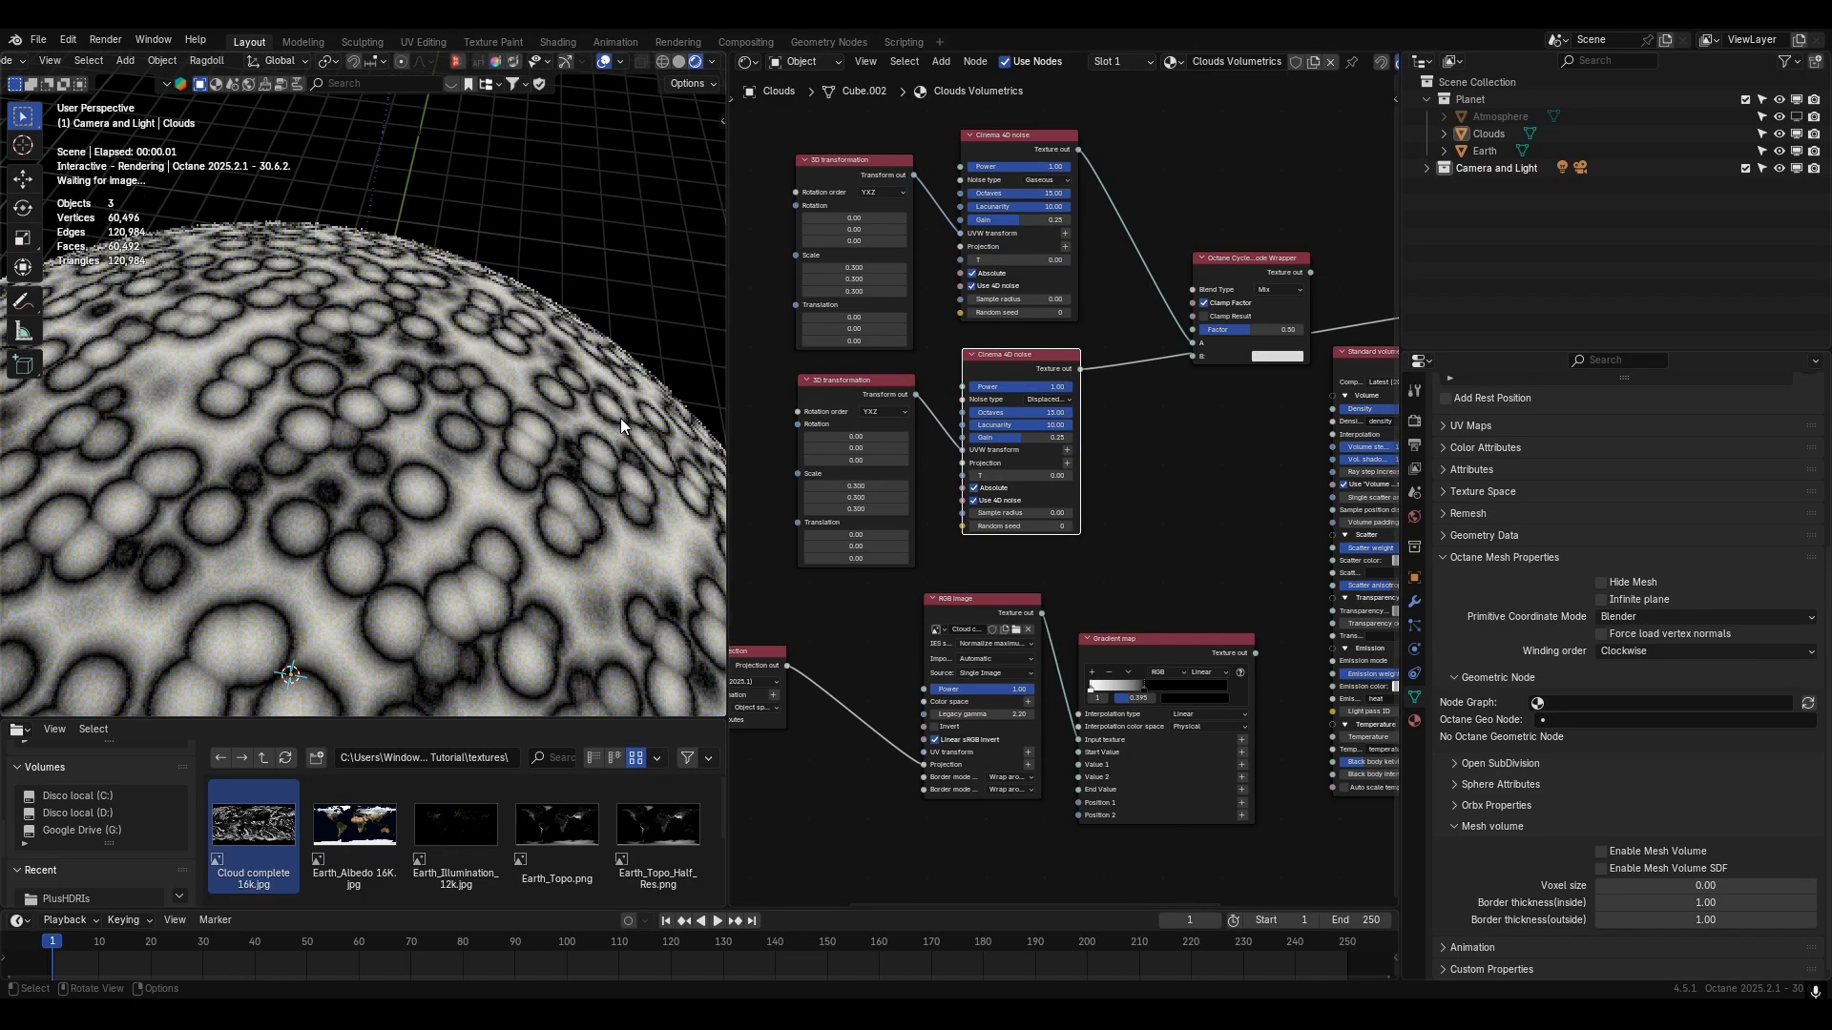
click(1049, 398)
click(1182, 449)
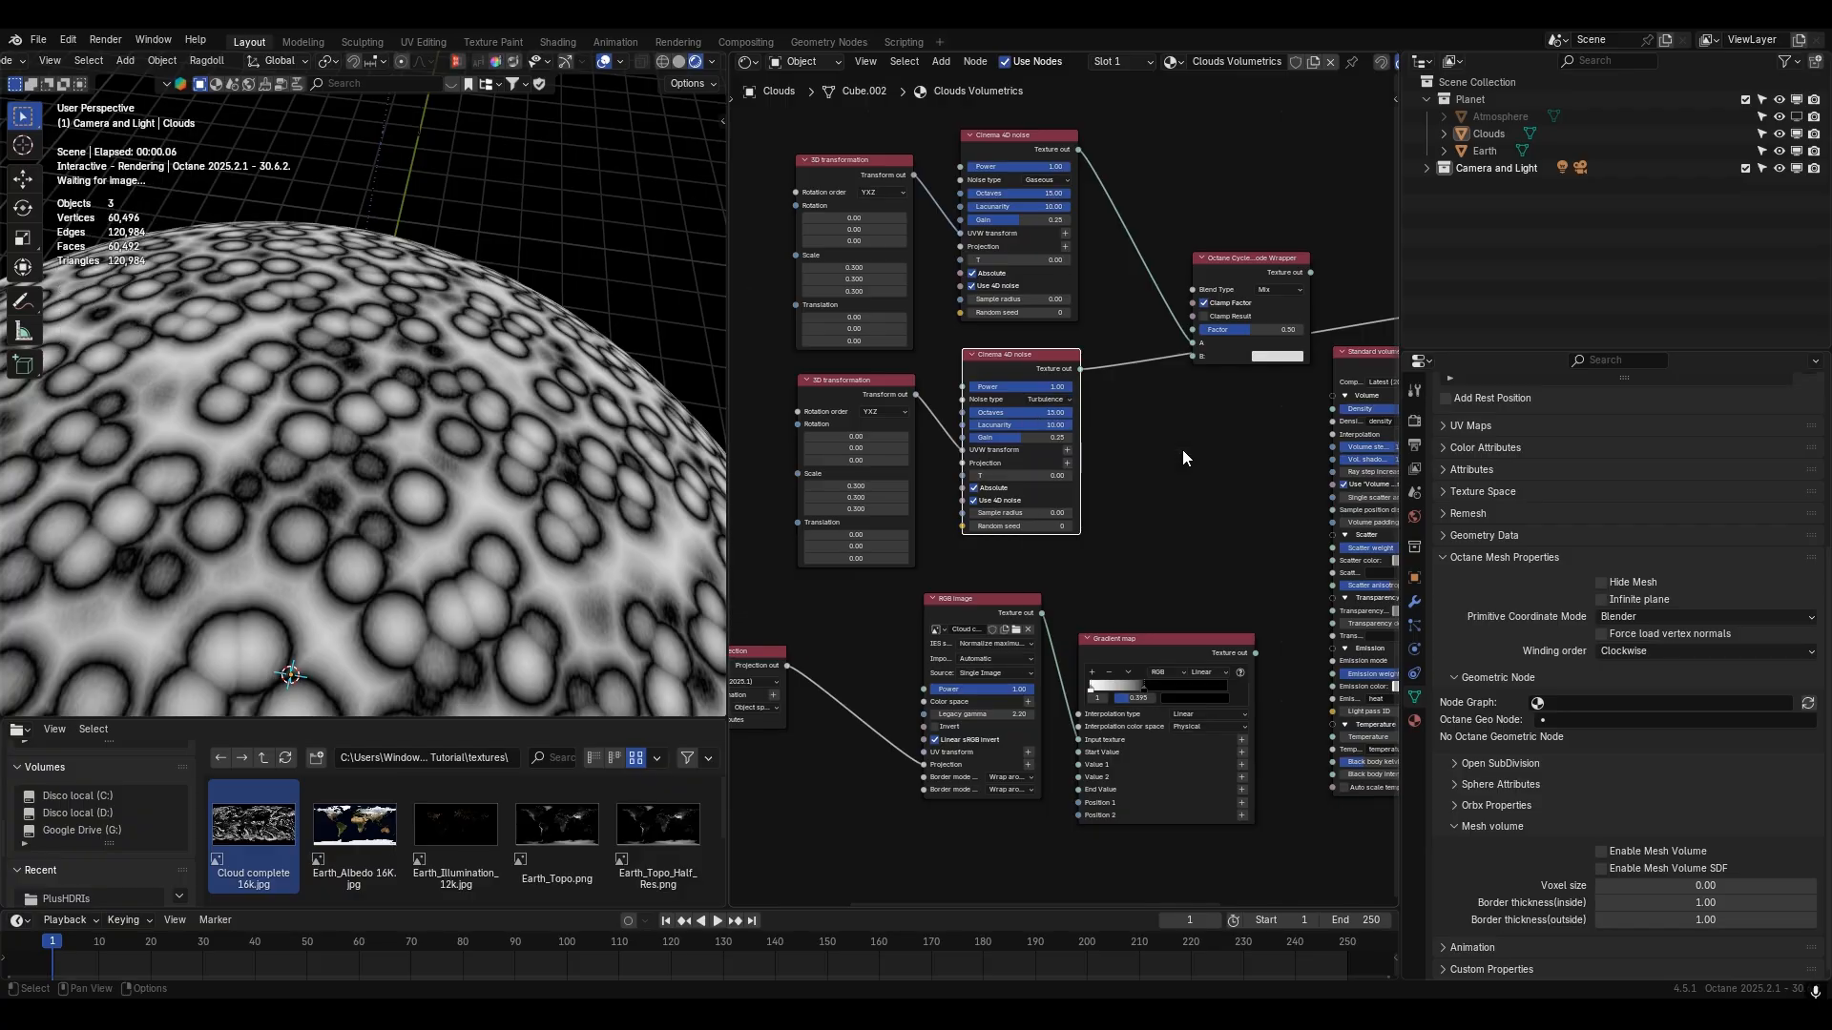
scroll(1136, 420, down, 1)
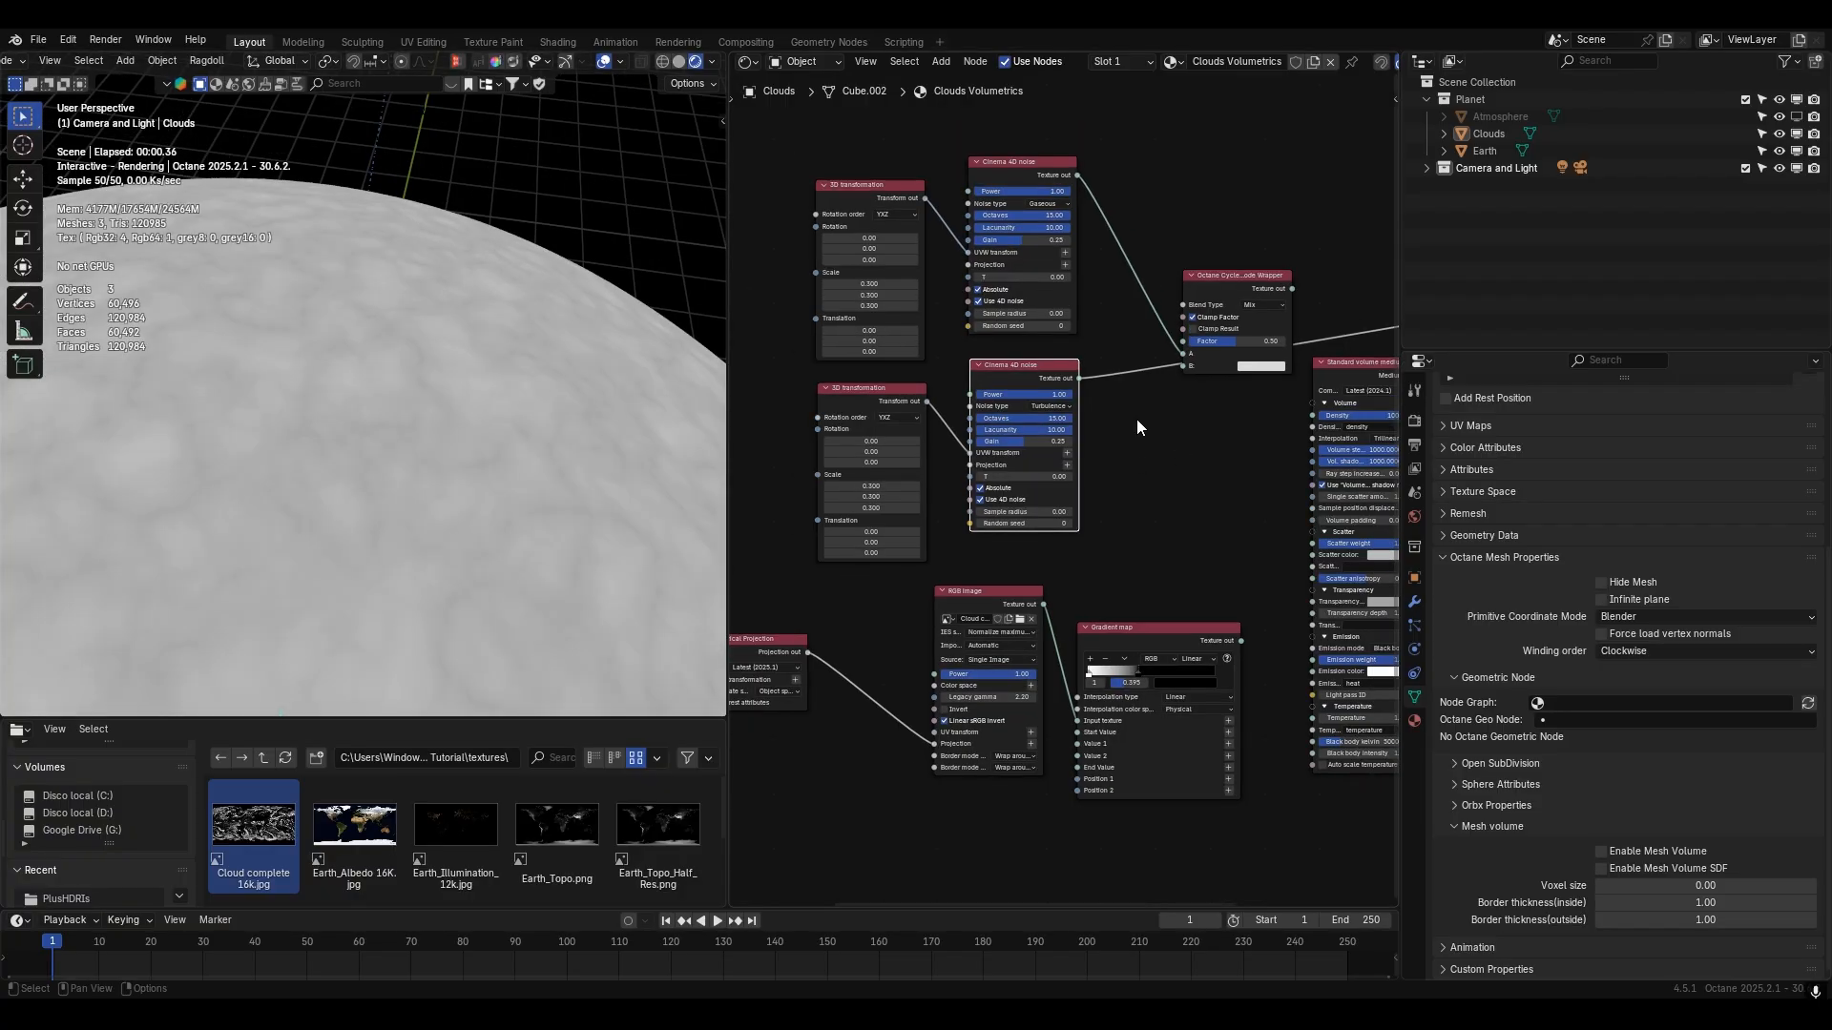
- Preview the mix node's combined output on the sphere and try a lower mix Factor
click(1248, 328)
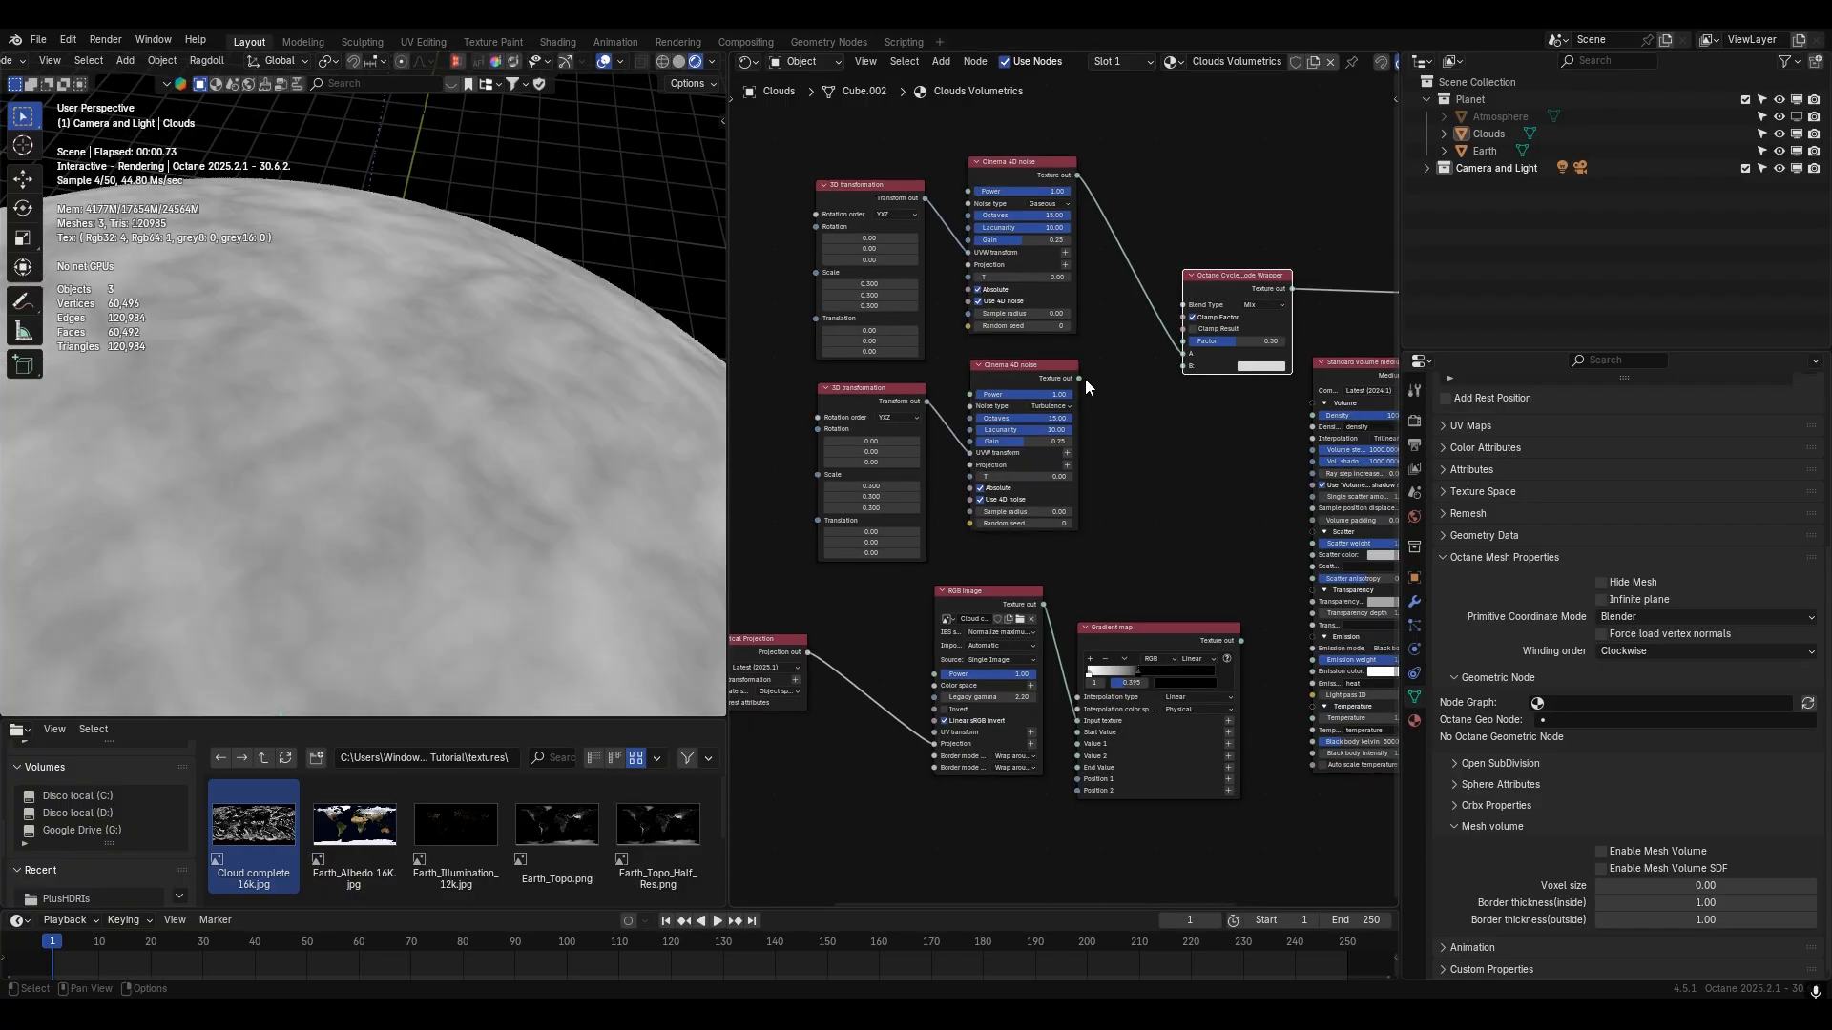
middle_drag(562, 457, 609, 405)
mouse_move(1244, 342)
mouse_down()
mouse_move(1292, 342)
mouse_move(1229, 341)
mouse_up()
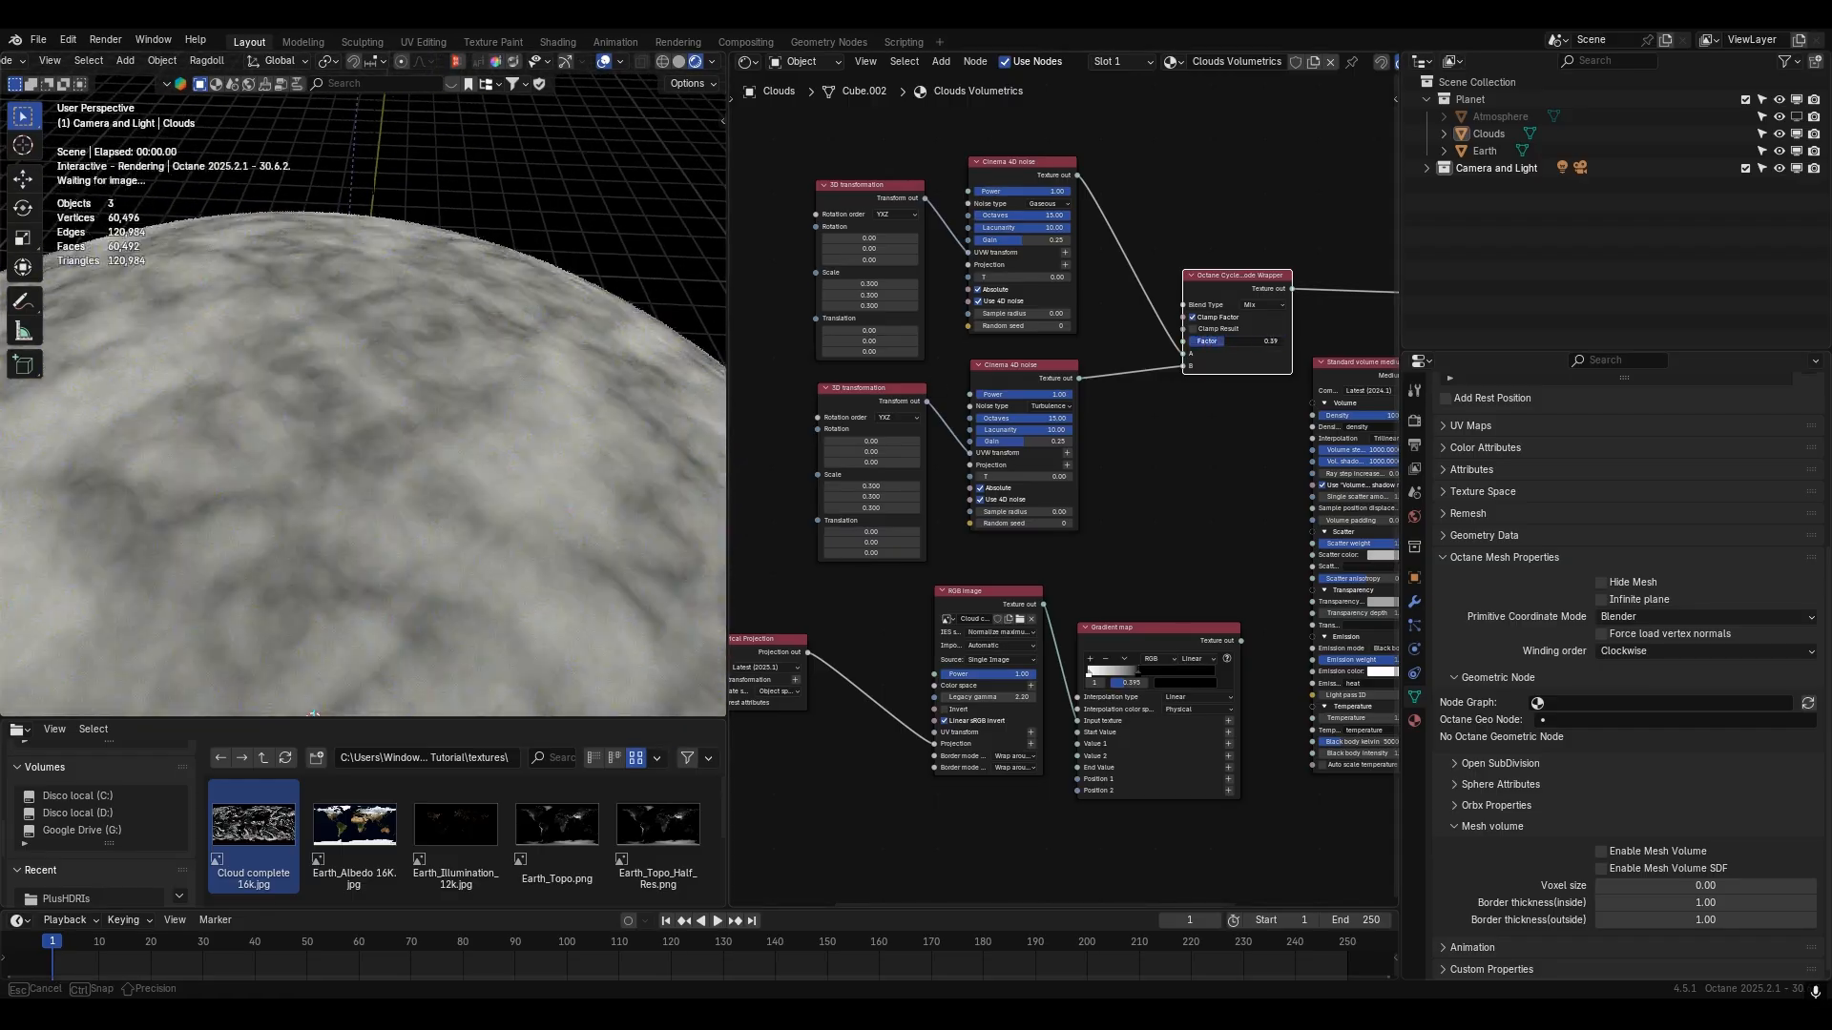
- Set all three Scale values of the lower noise's 3D transformation to 0.1 and inspect the finer pattern on the sphere
scroll(1049, 434, up, 3)
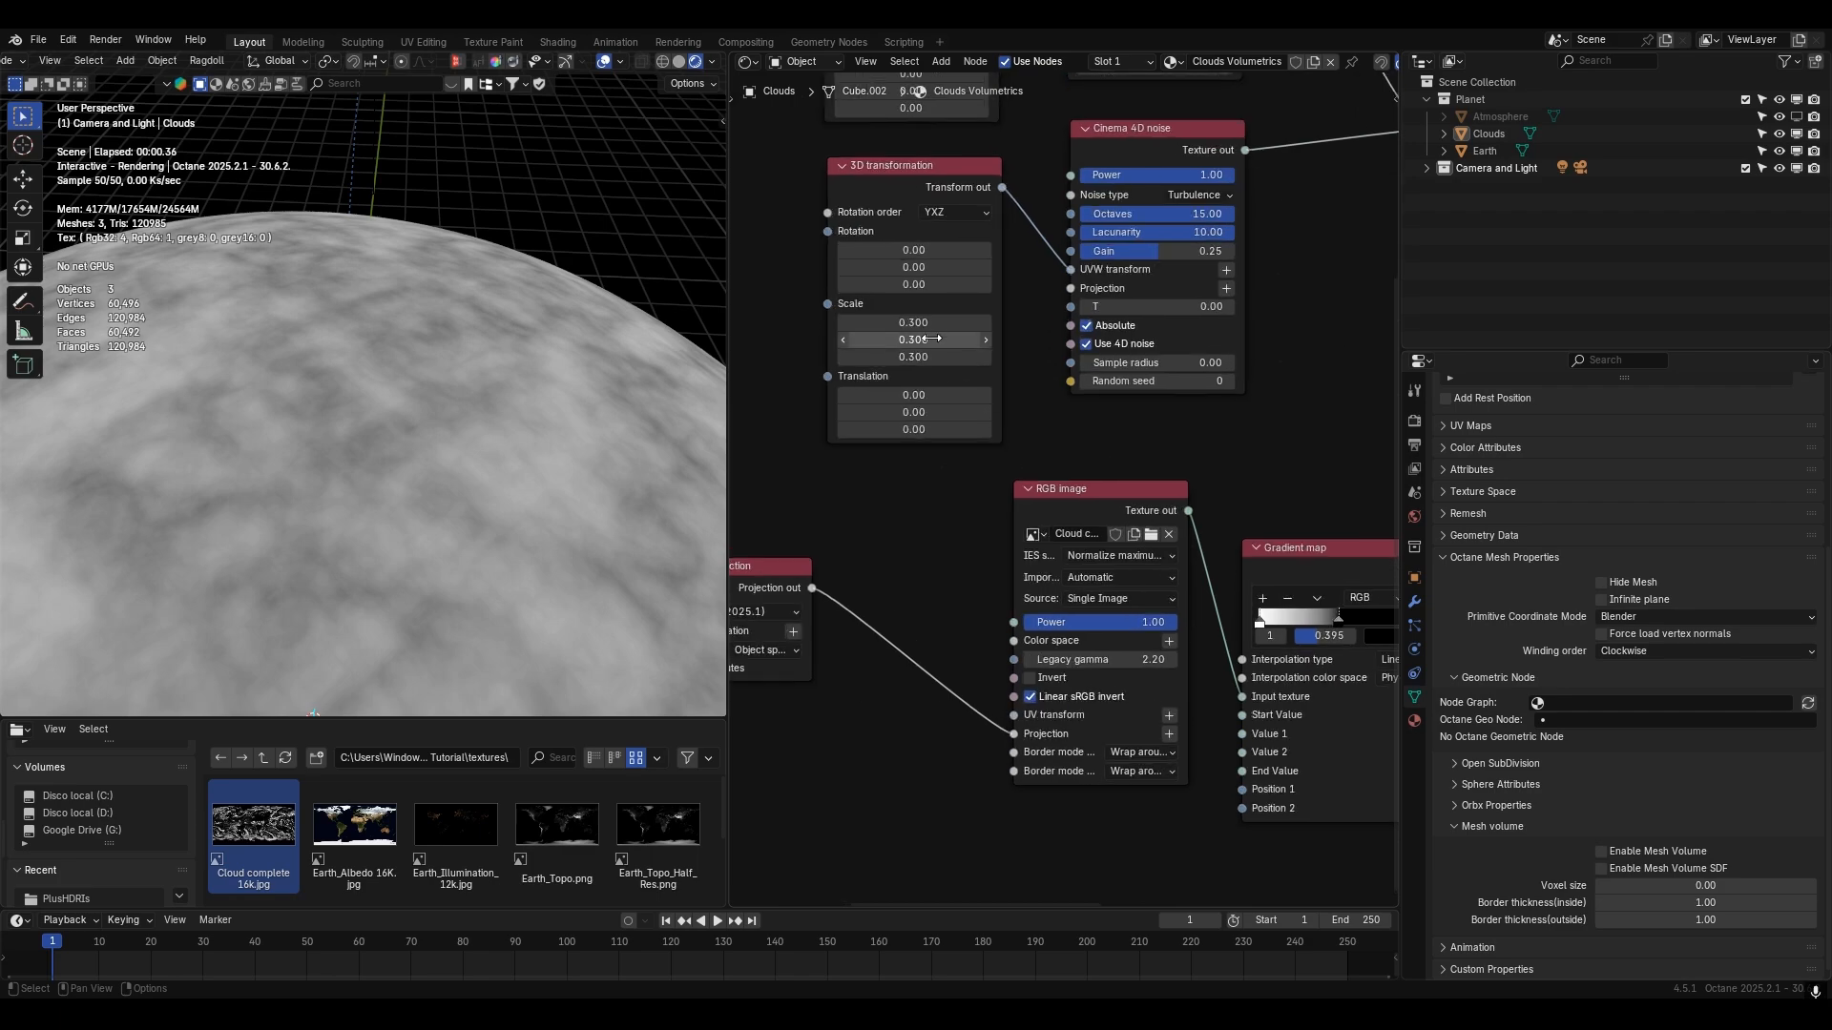
click(931, 323)
text(0.1)
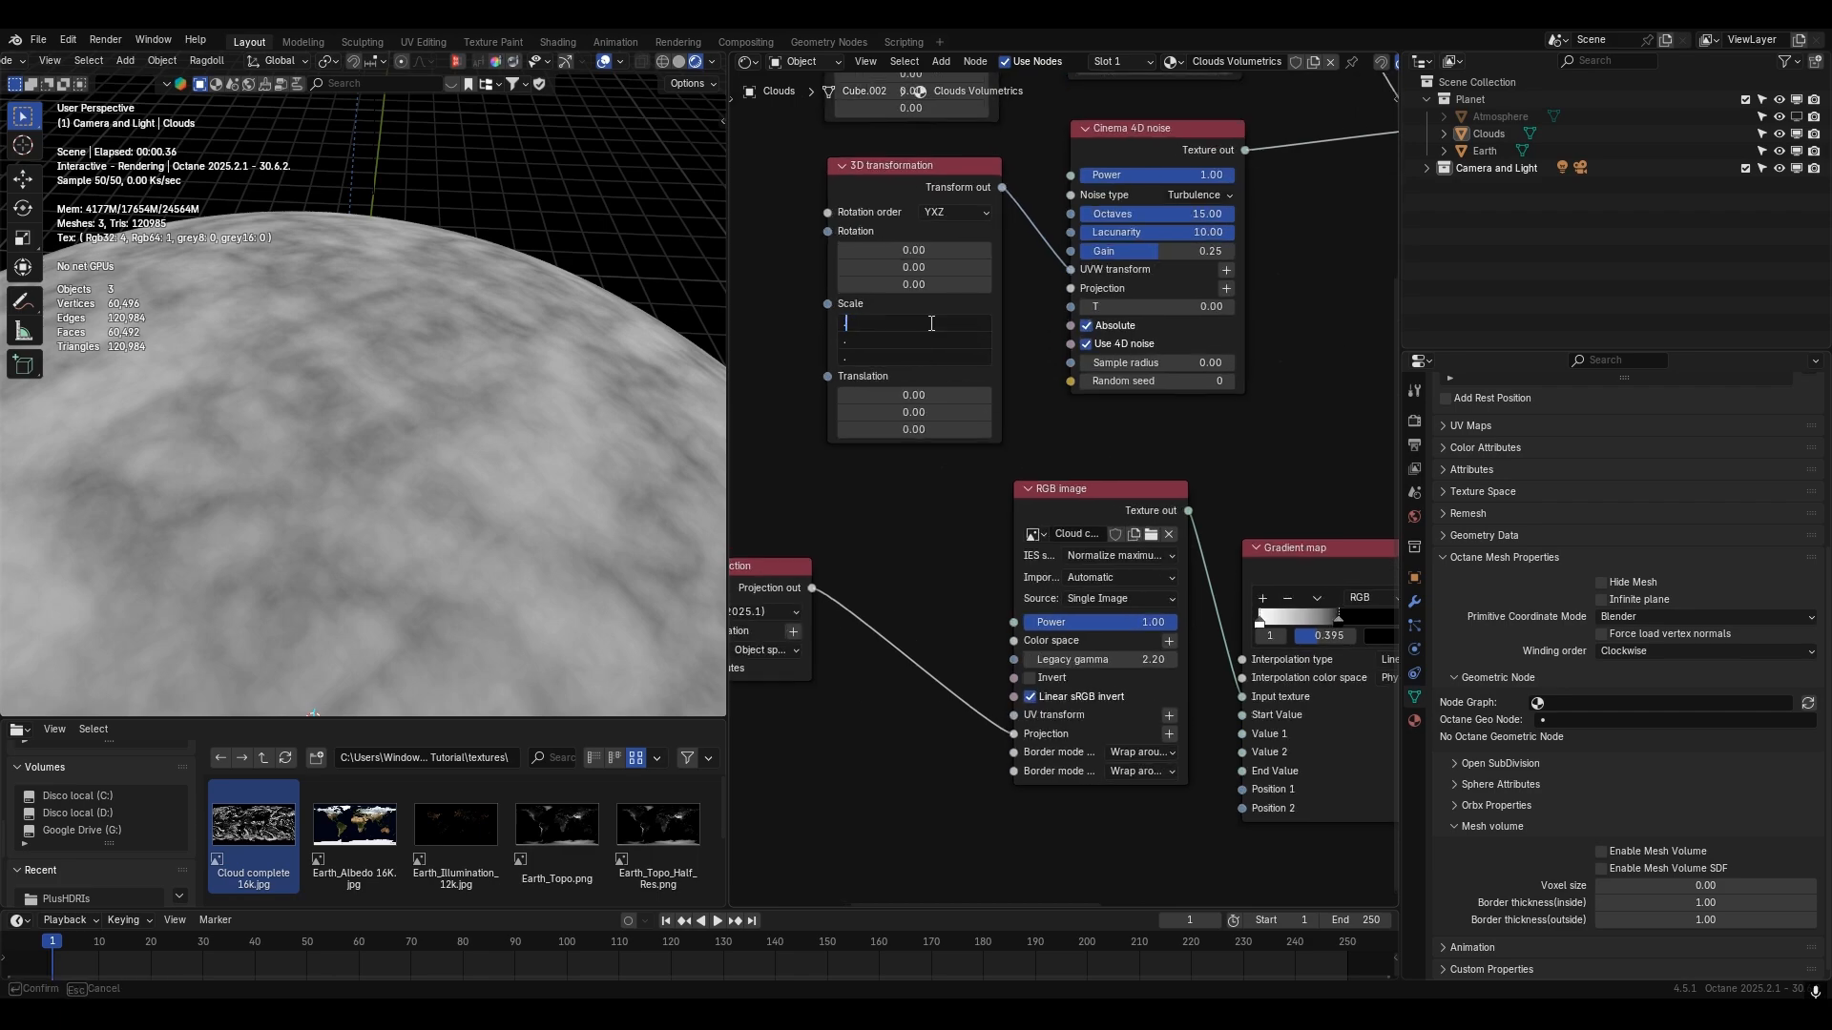
key(Return)
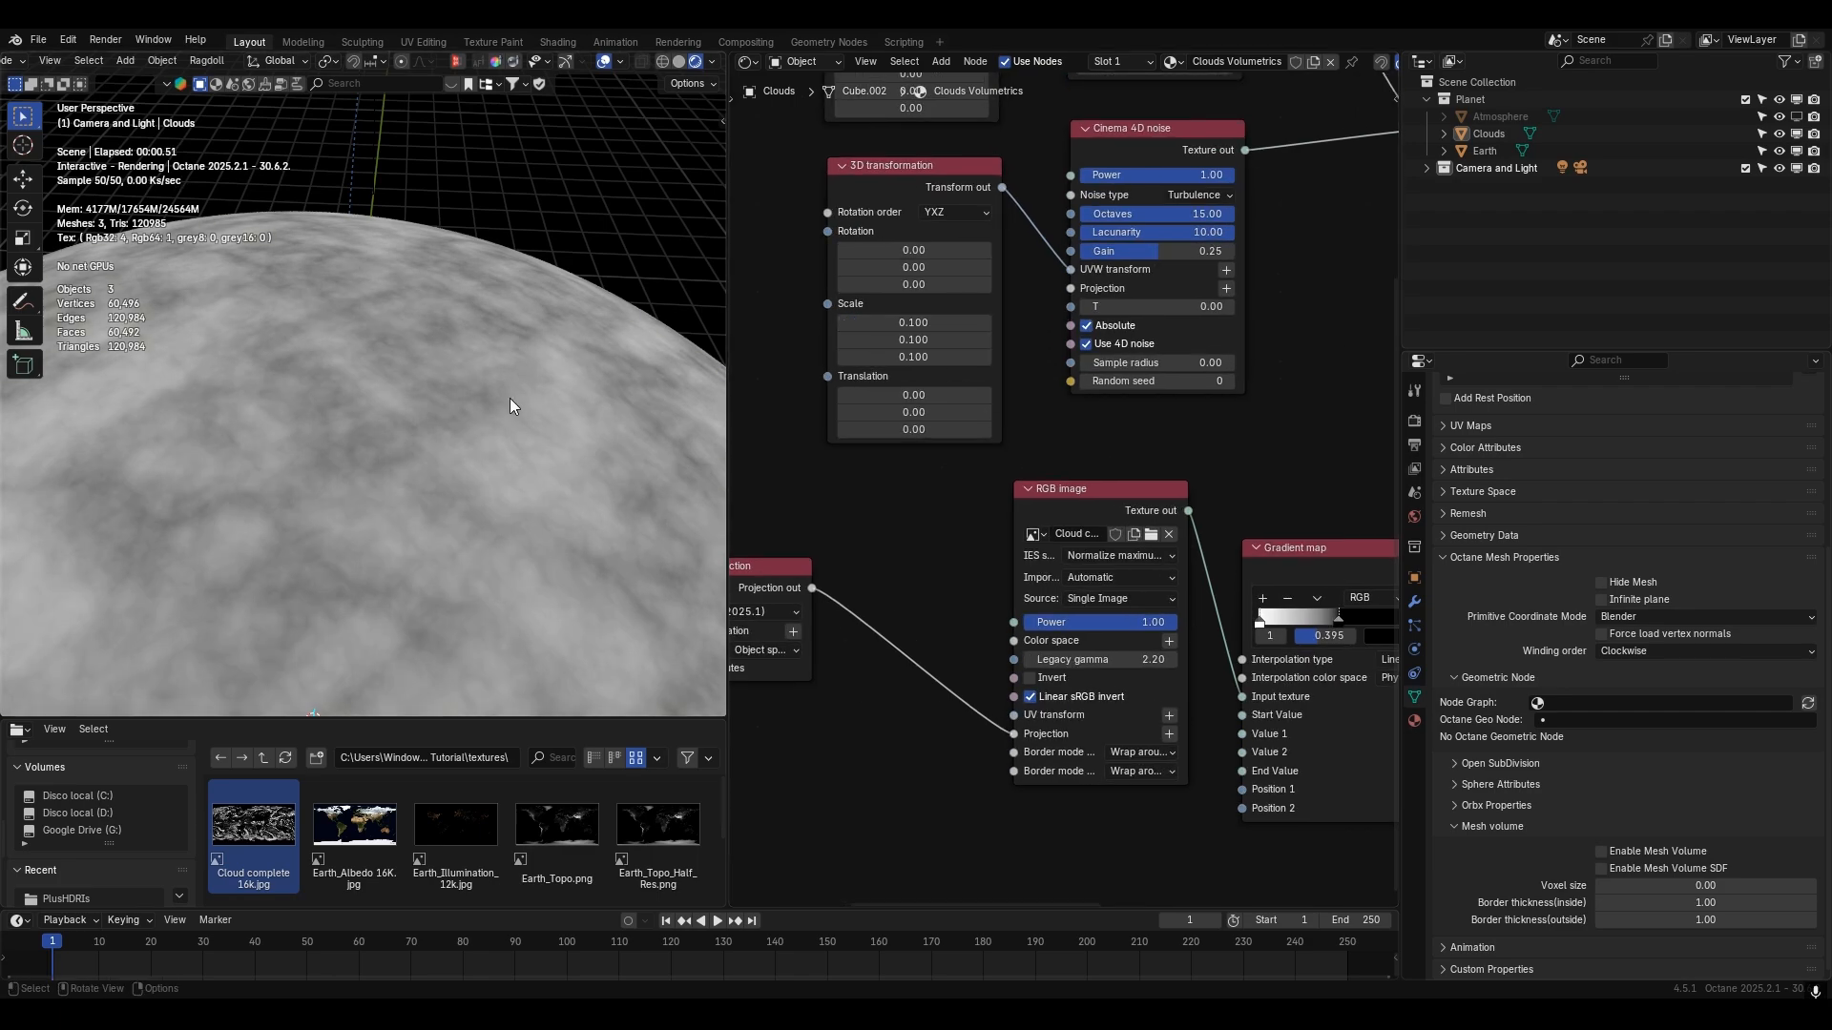
middle_drag(510, 398, 369, 409)
middle_drag(468, 344, 462, 340)
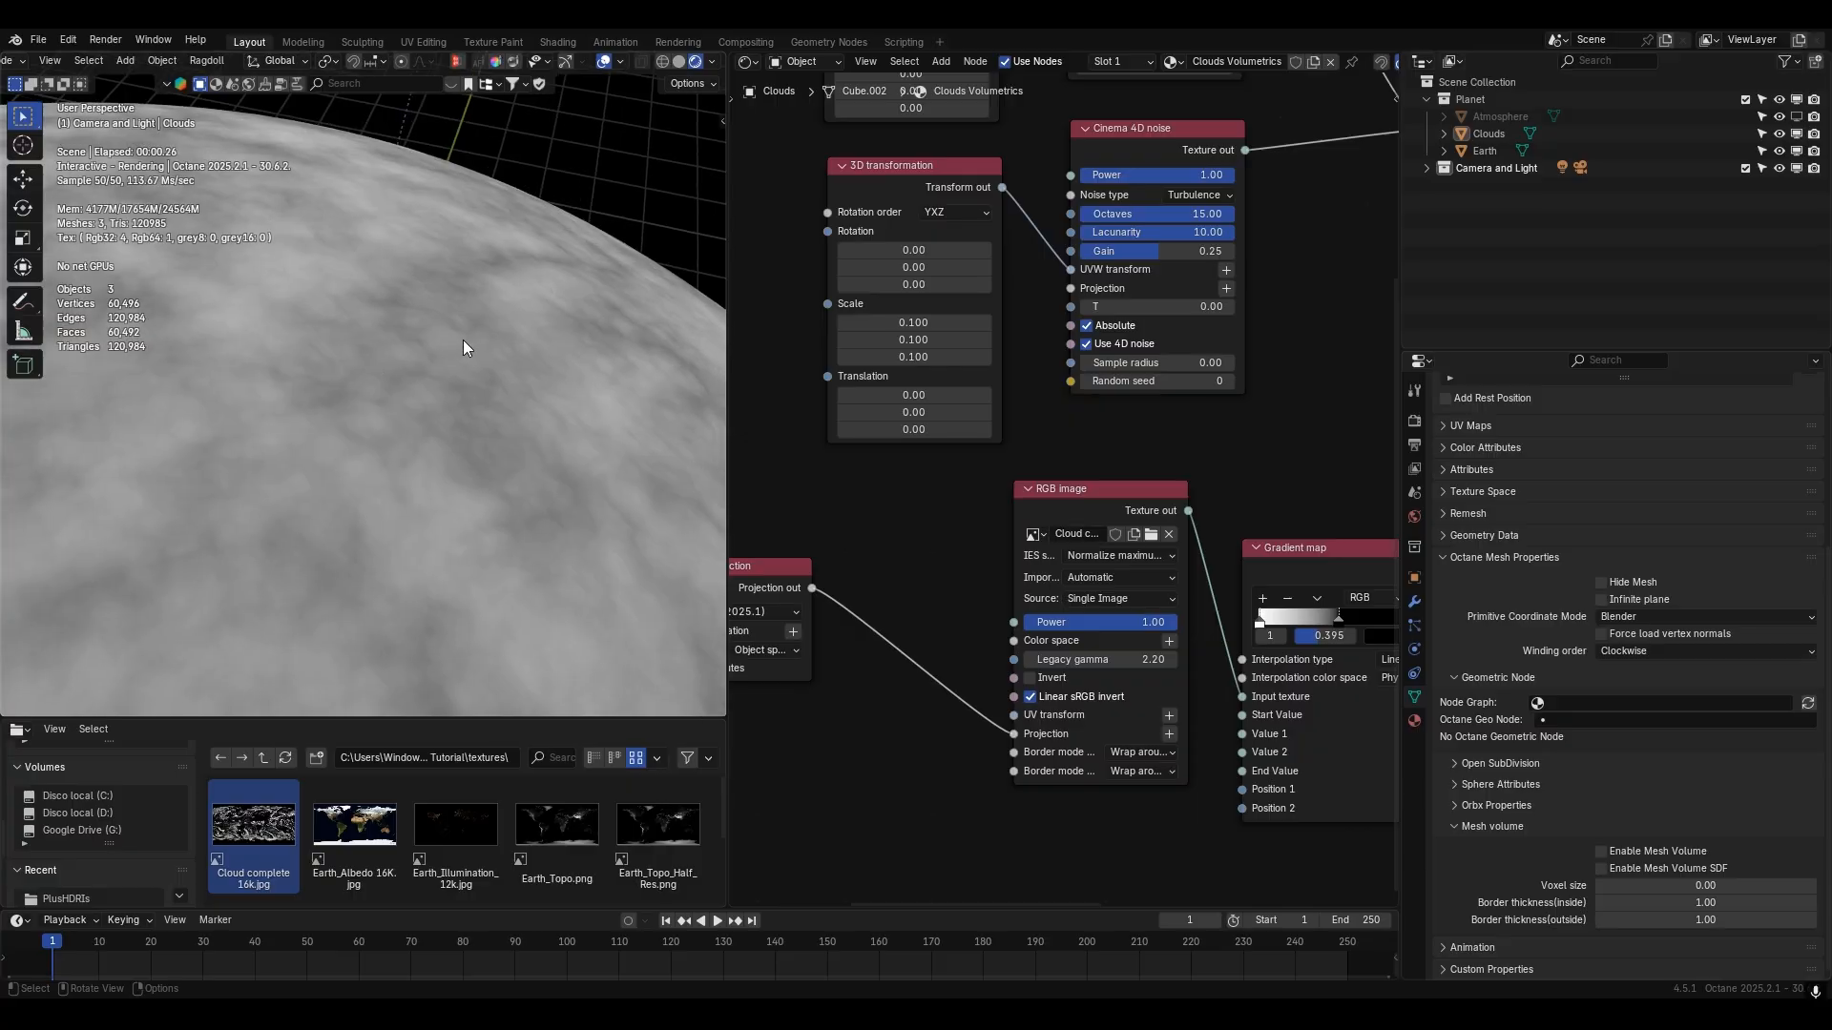
- Set the Octane CyclesMixColorNode Wrapper's Factor to 0.5 for an even blend of the two noises
middle_drag(1114, 311, 752, 521)
mouse_move(1131, 302)
mouse_down()
mouse_move(1050, 302)
mouse_move(1212, 302)
mouse_move(1082, 302)
mouse_move(1102, 302)
mouse_up()
click(1123, 301)
text(0.5)
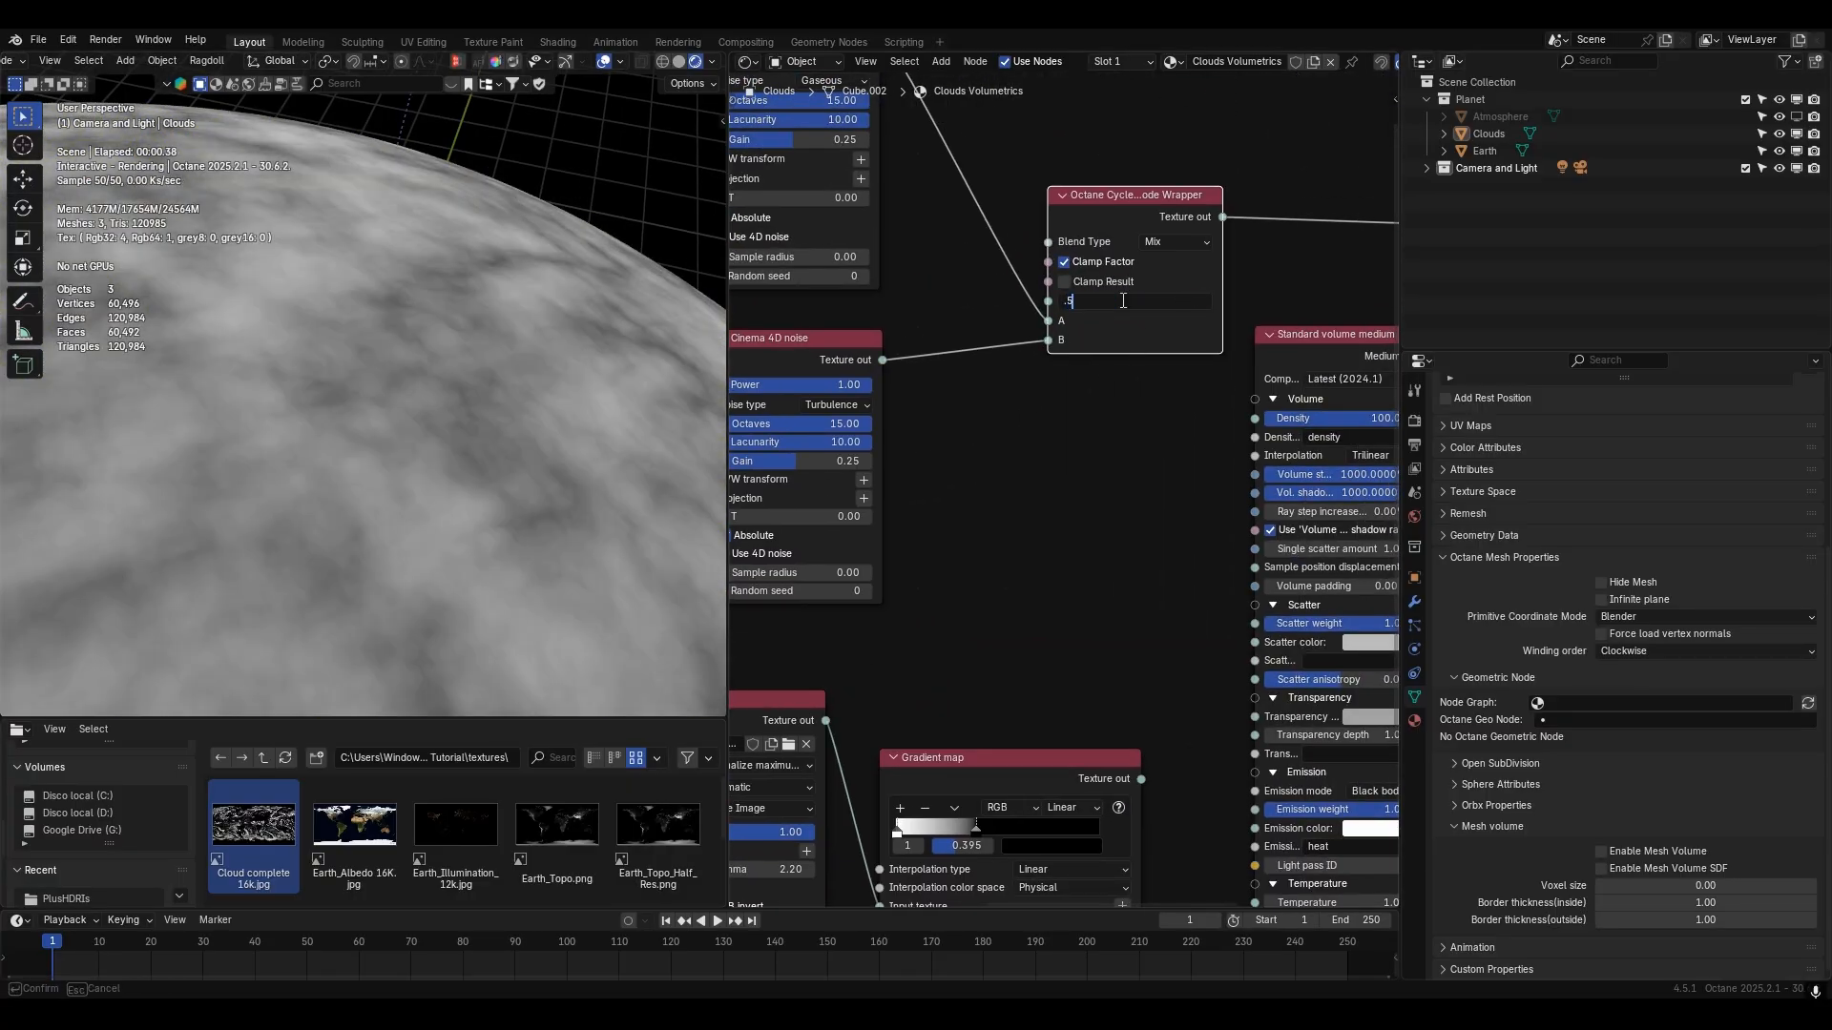
key(Return)
- Move both noises, their 3D transformations and the mix node farther away from the volume medium to make room
key(Home)
ctrl+scroll(1080, 447, left, 3)
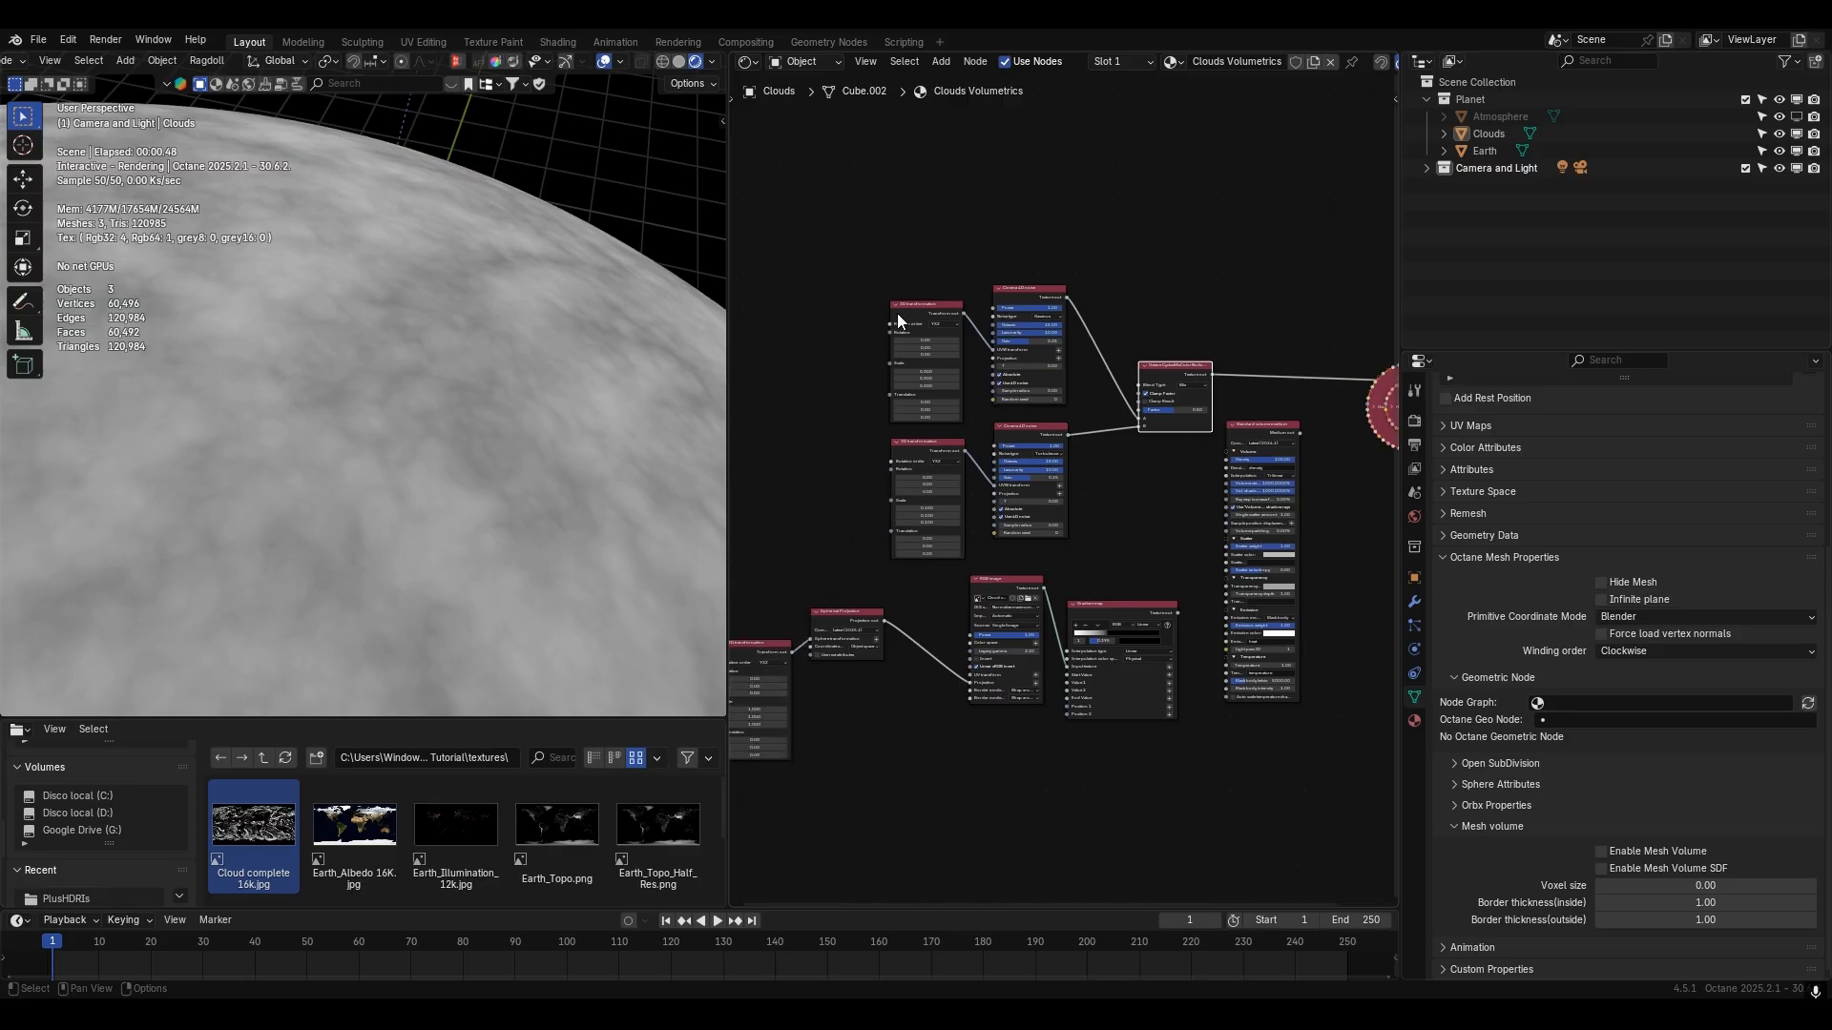
drag(866, 269, 1159, 483)
key(g)
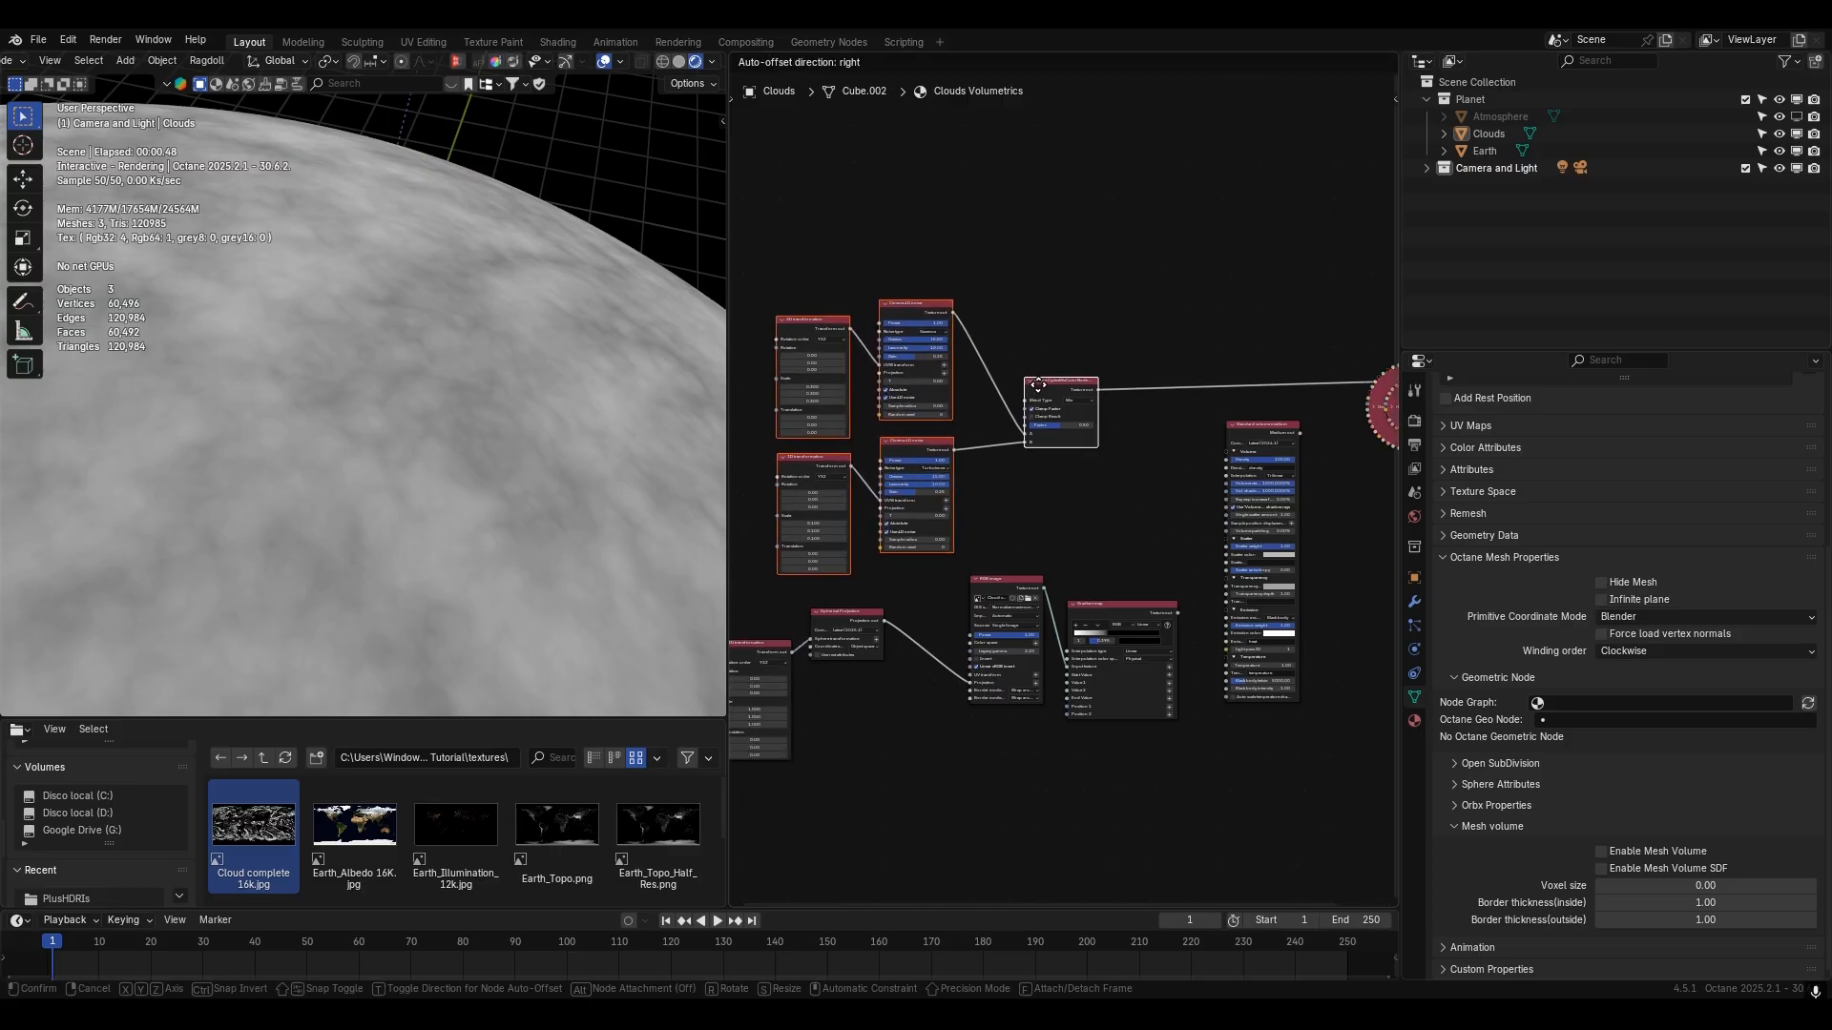
click(977, 362)
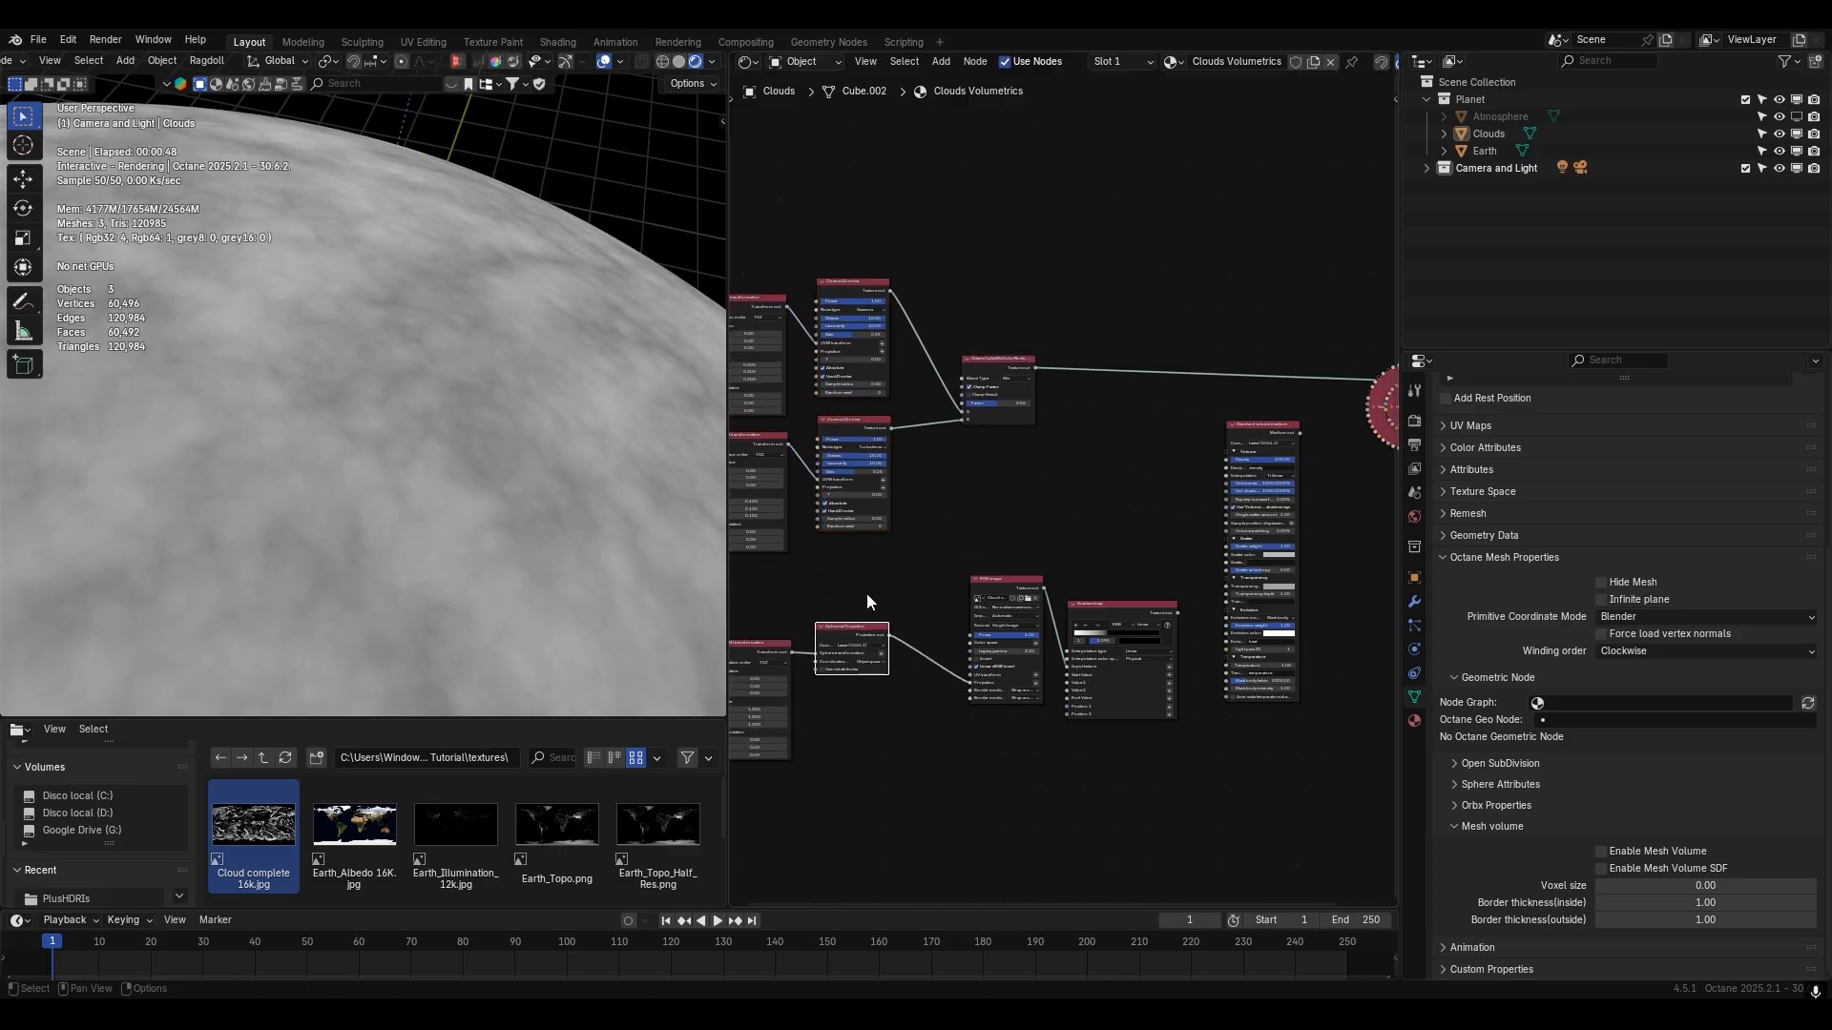
scroll(1057, 448, up, 2)
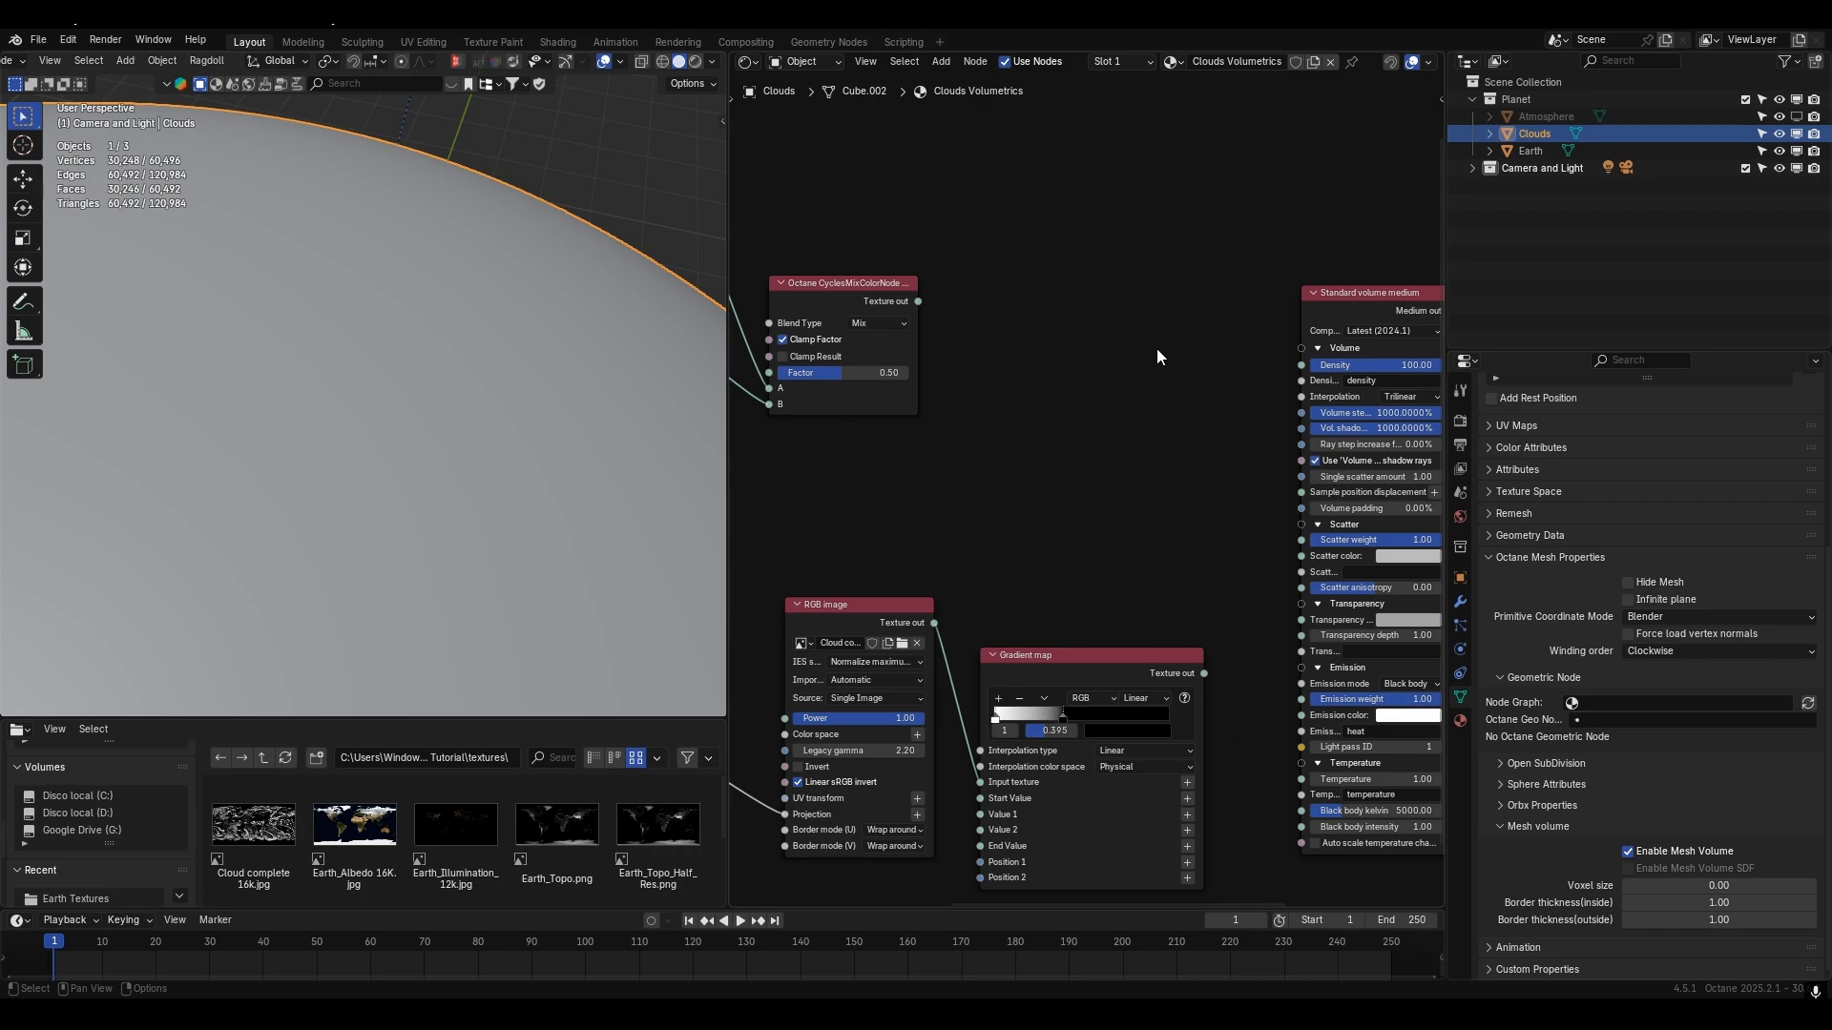
- Try a value-type Range node between the mix's output and the volume medium's Density, and delete it
key(shift+a)
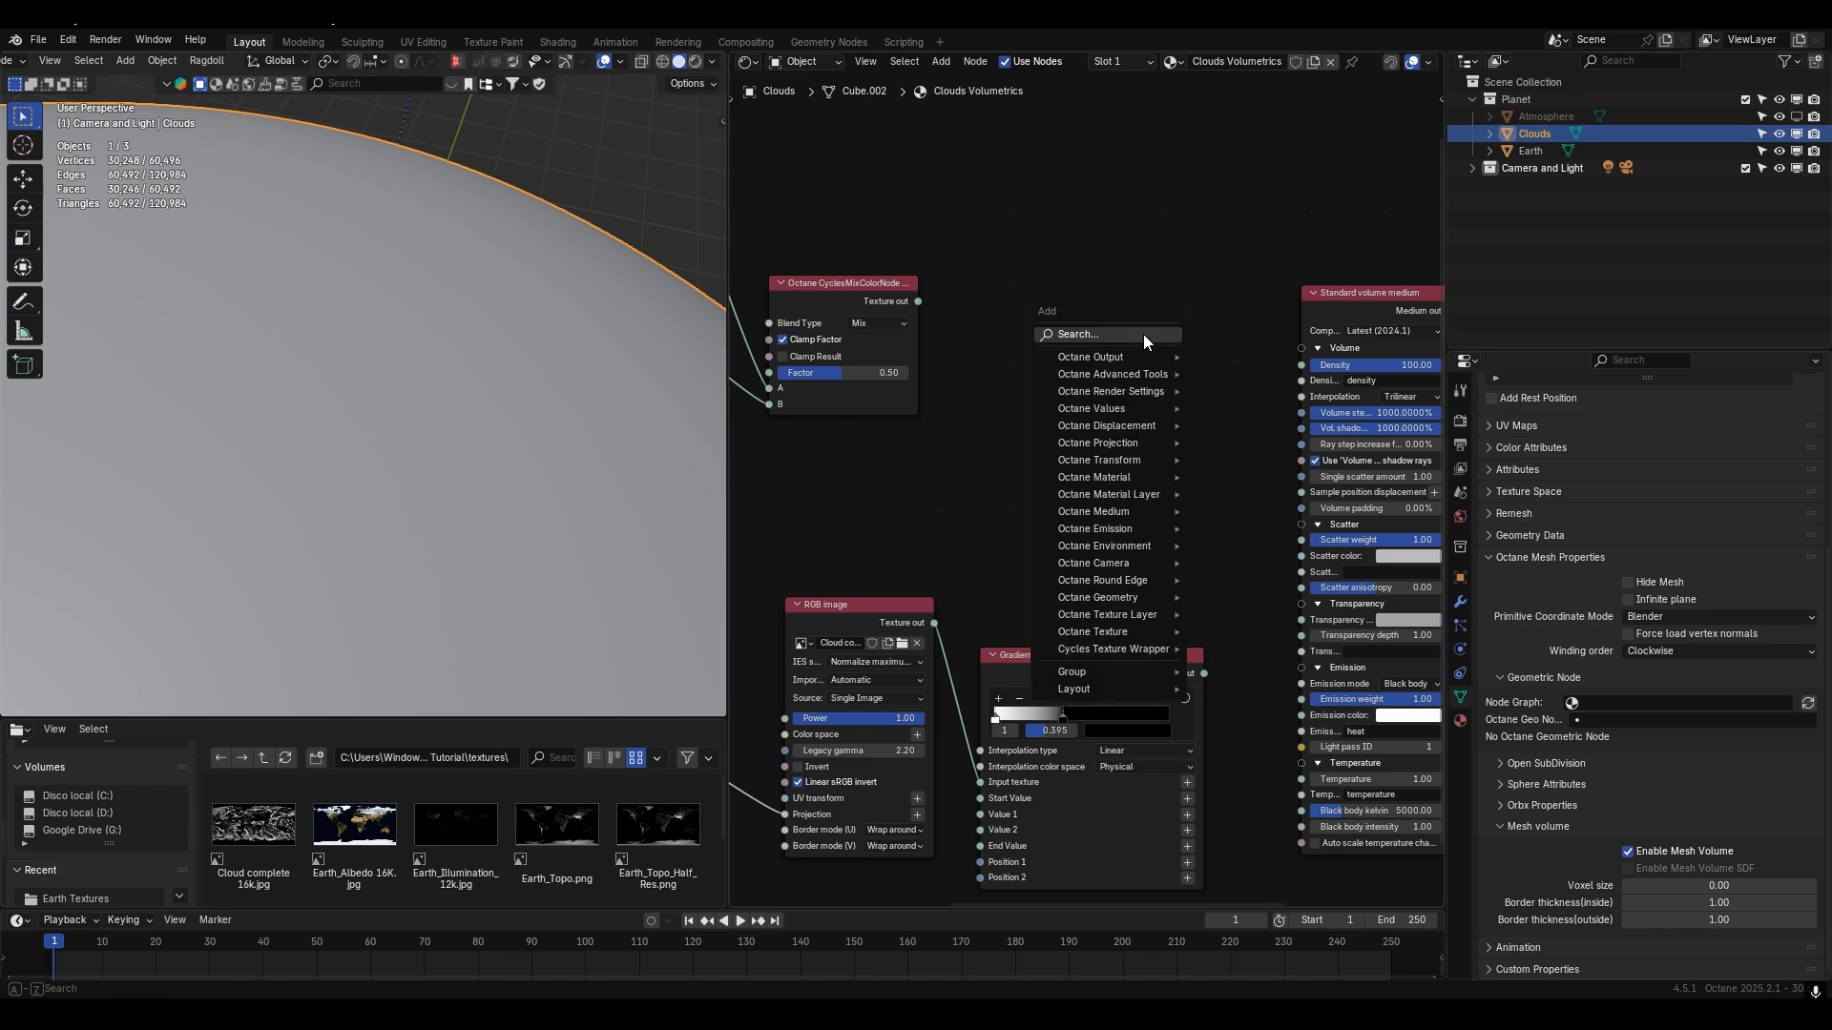
click(1145, 335)
click(1161, 371)
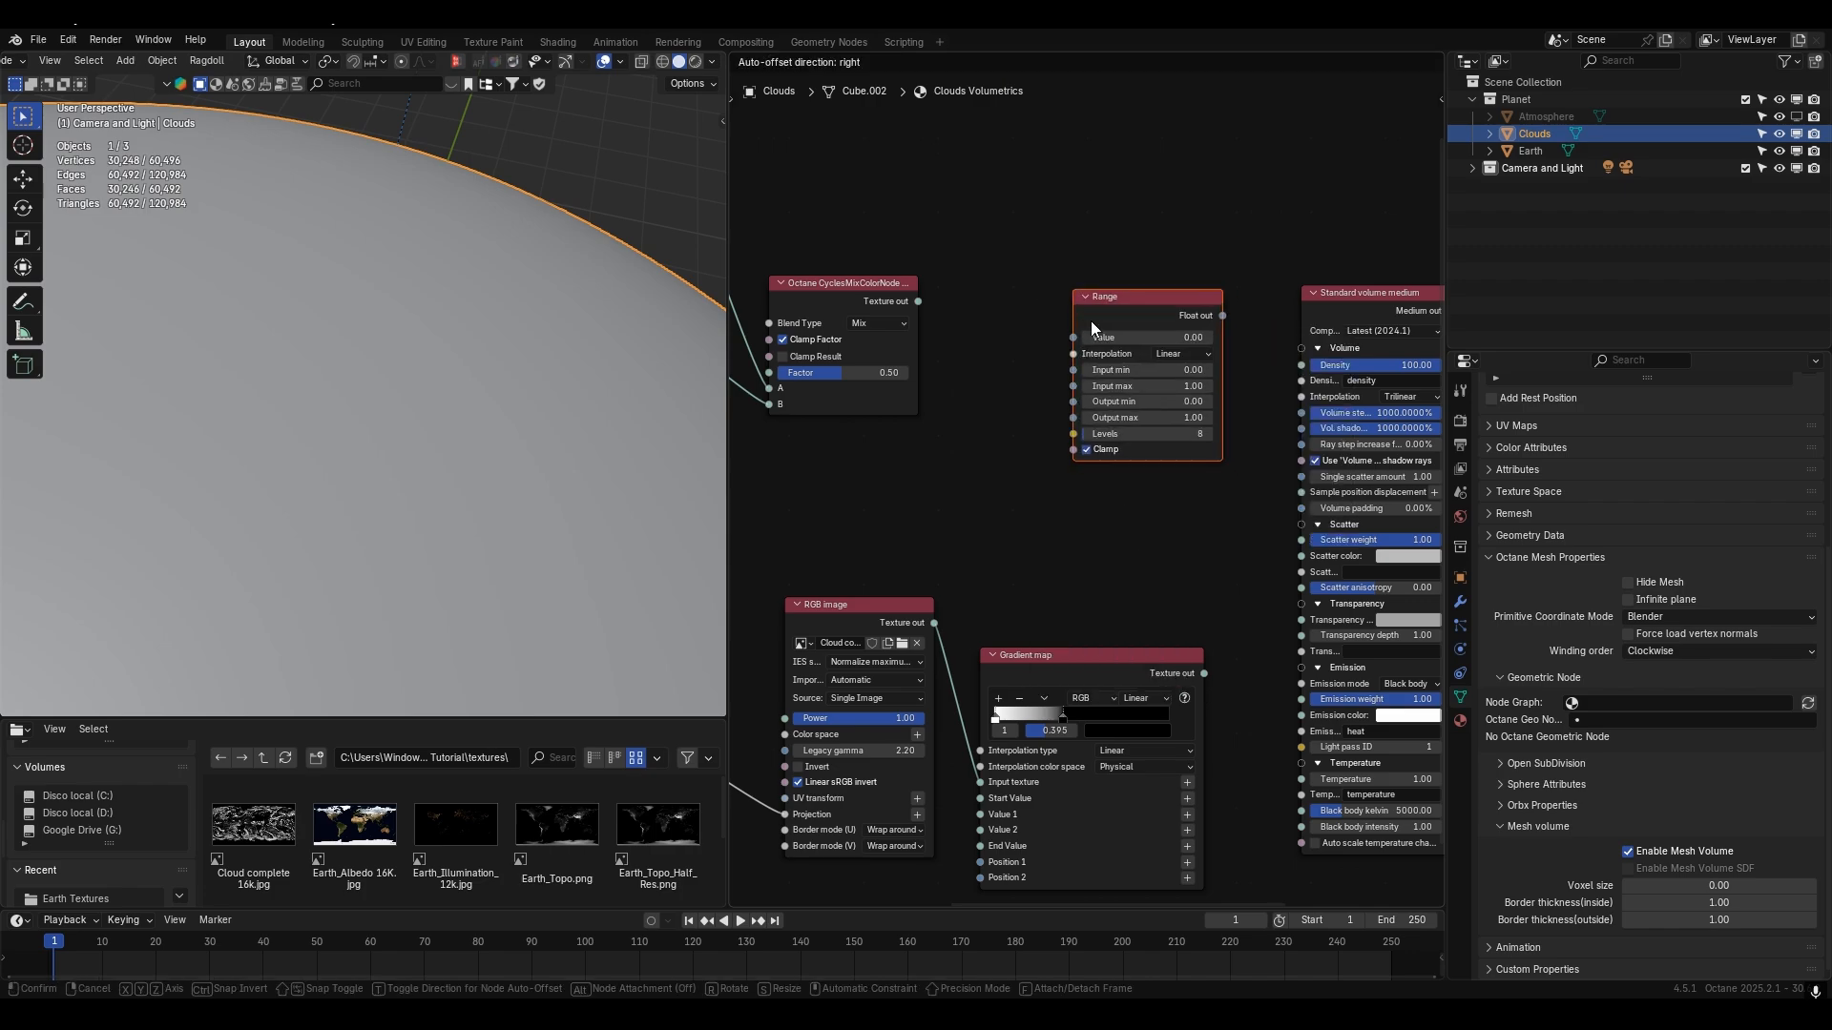
click(1091, 320)
drag(917, 302, 1073, 335)
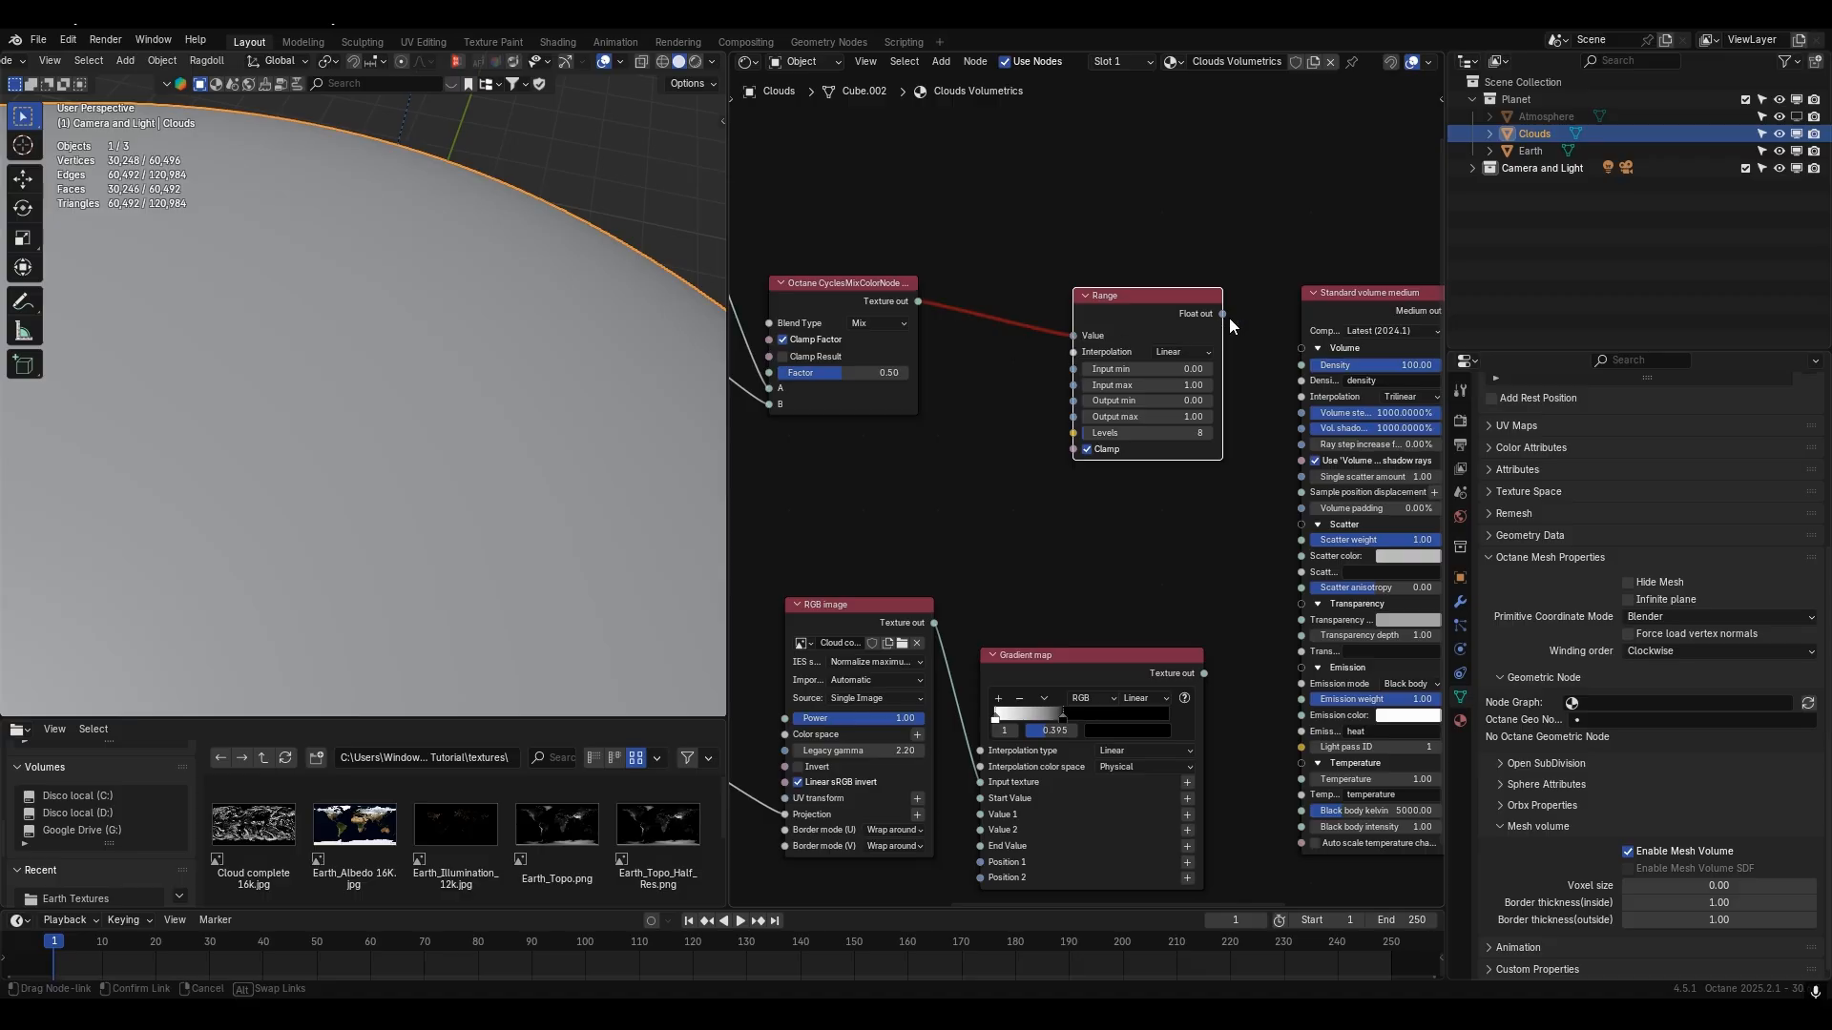
drag(1222, 313, 1301, 364)
middle_drag(1026, 384, 955, 369)
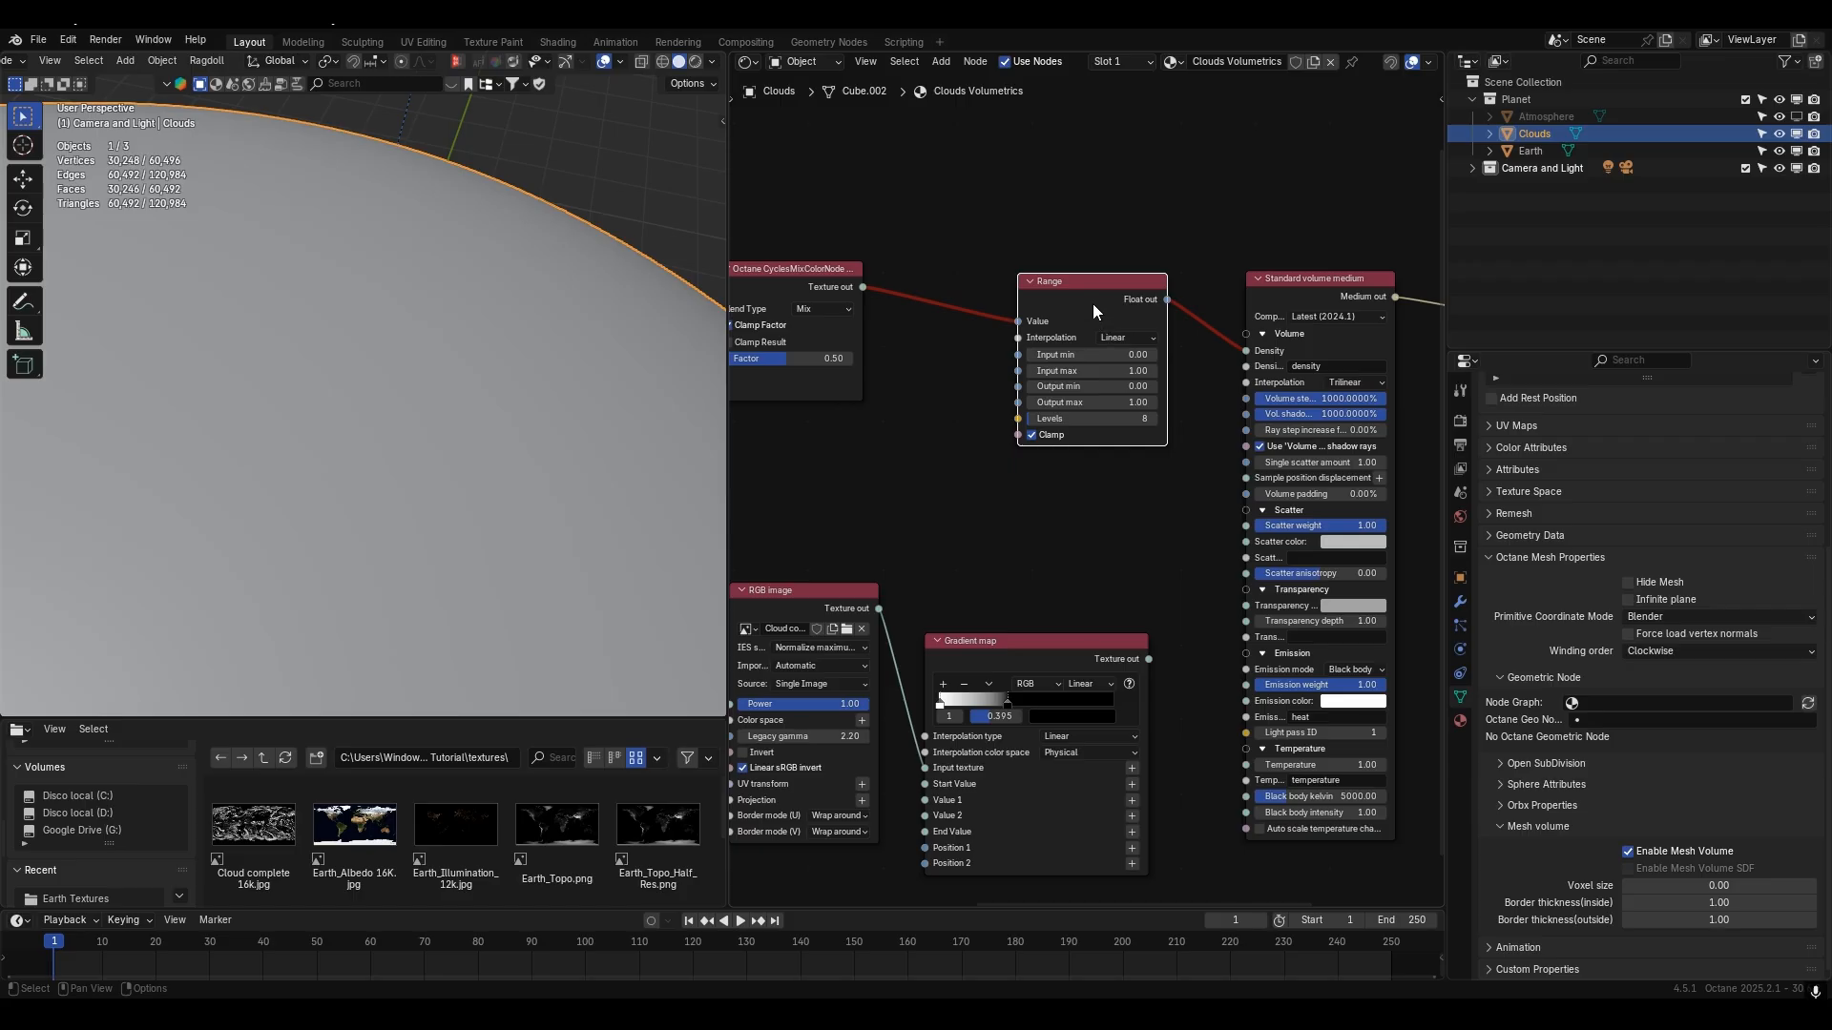
key(x)
- Add a Range texture through the Standard volume medium's Sample position displacement input
middle_drag(1068, 396, 1044, 427)
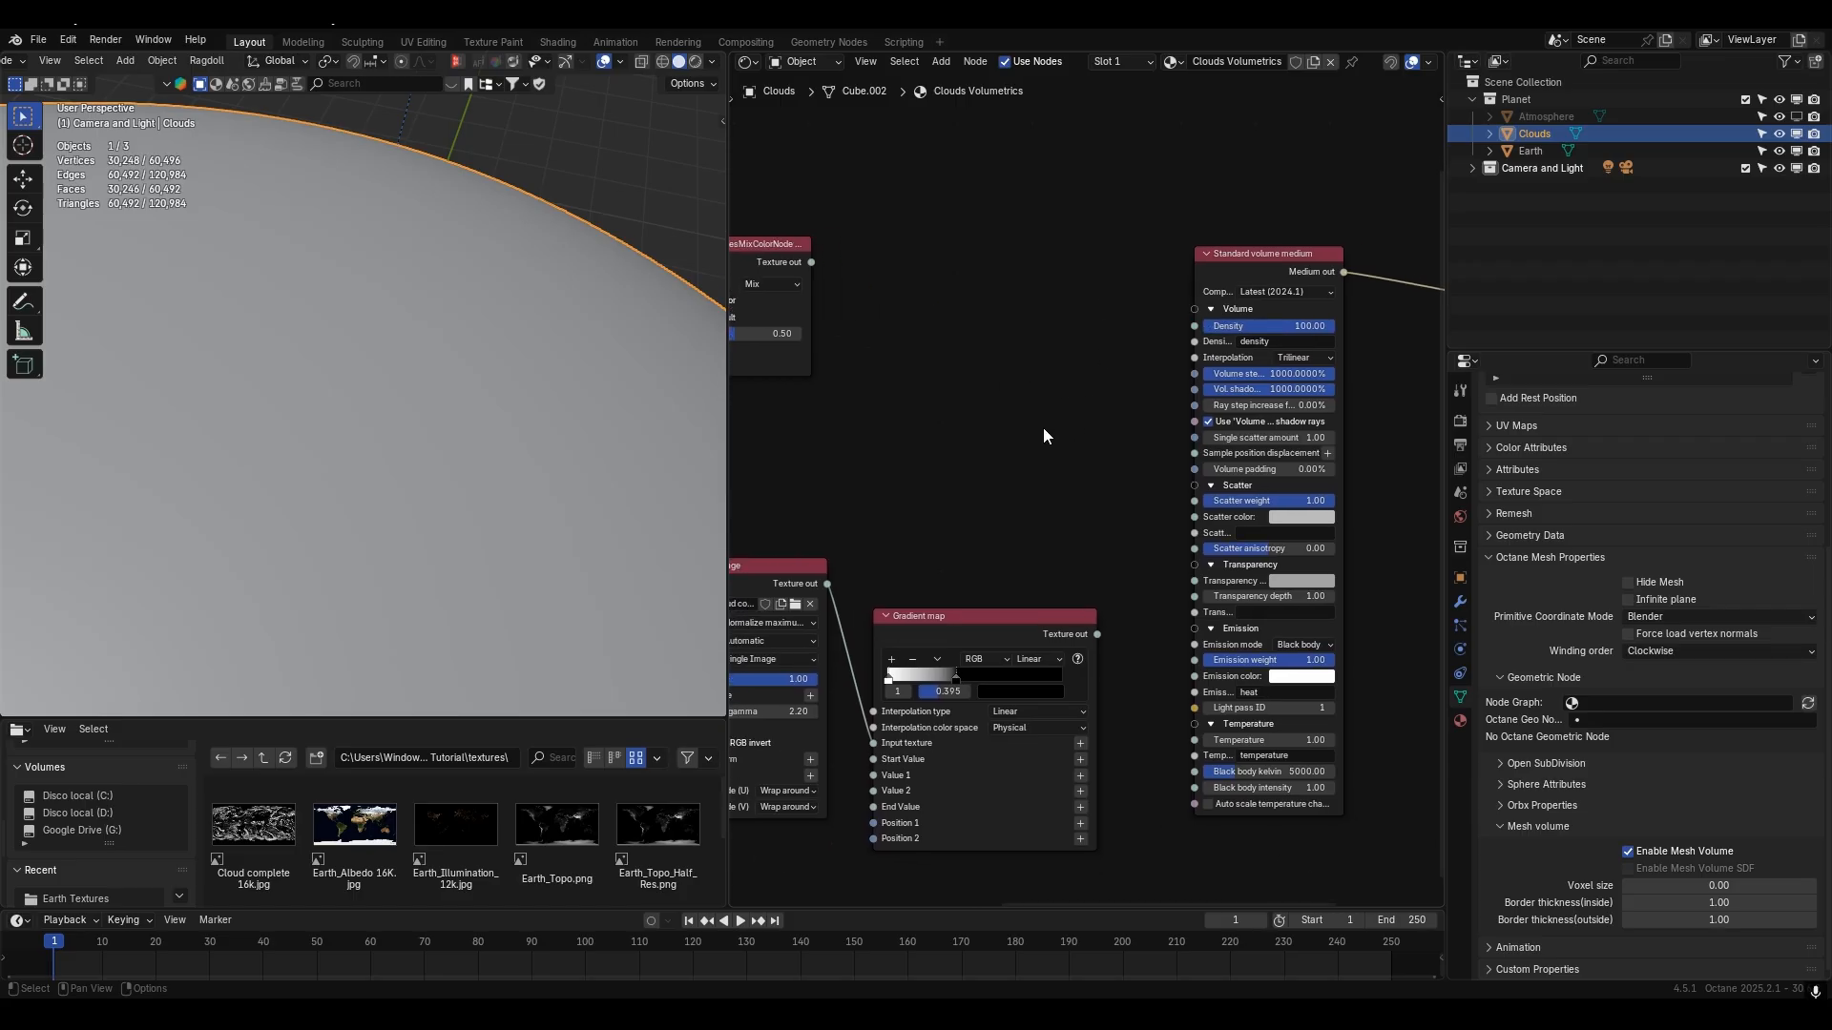
scroll(1046, 432, up, 3)
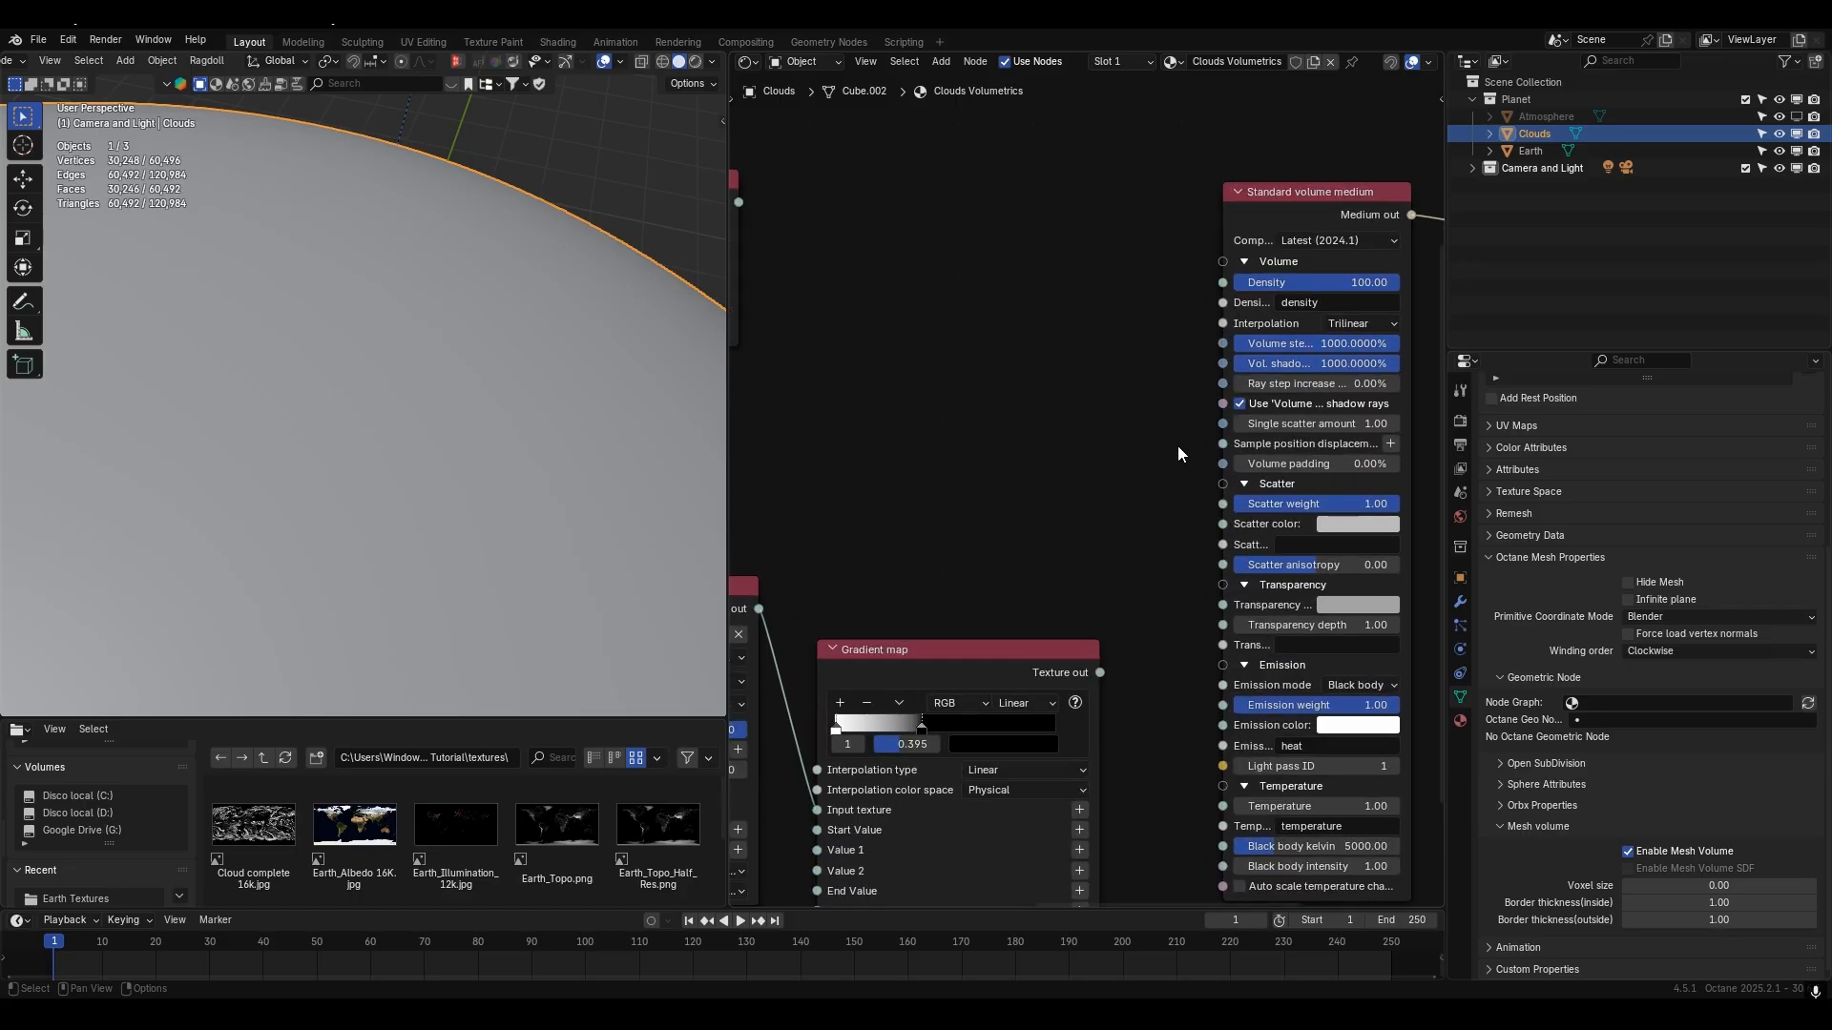
click(1390, 445)
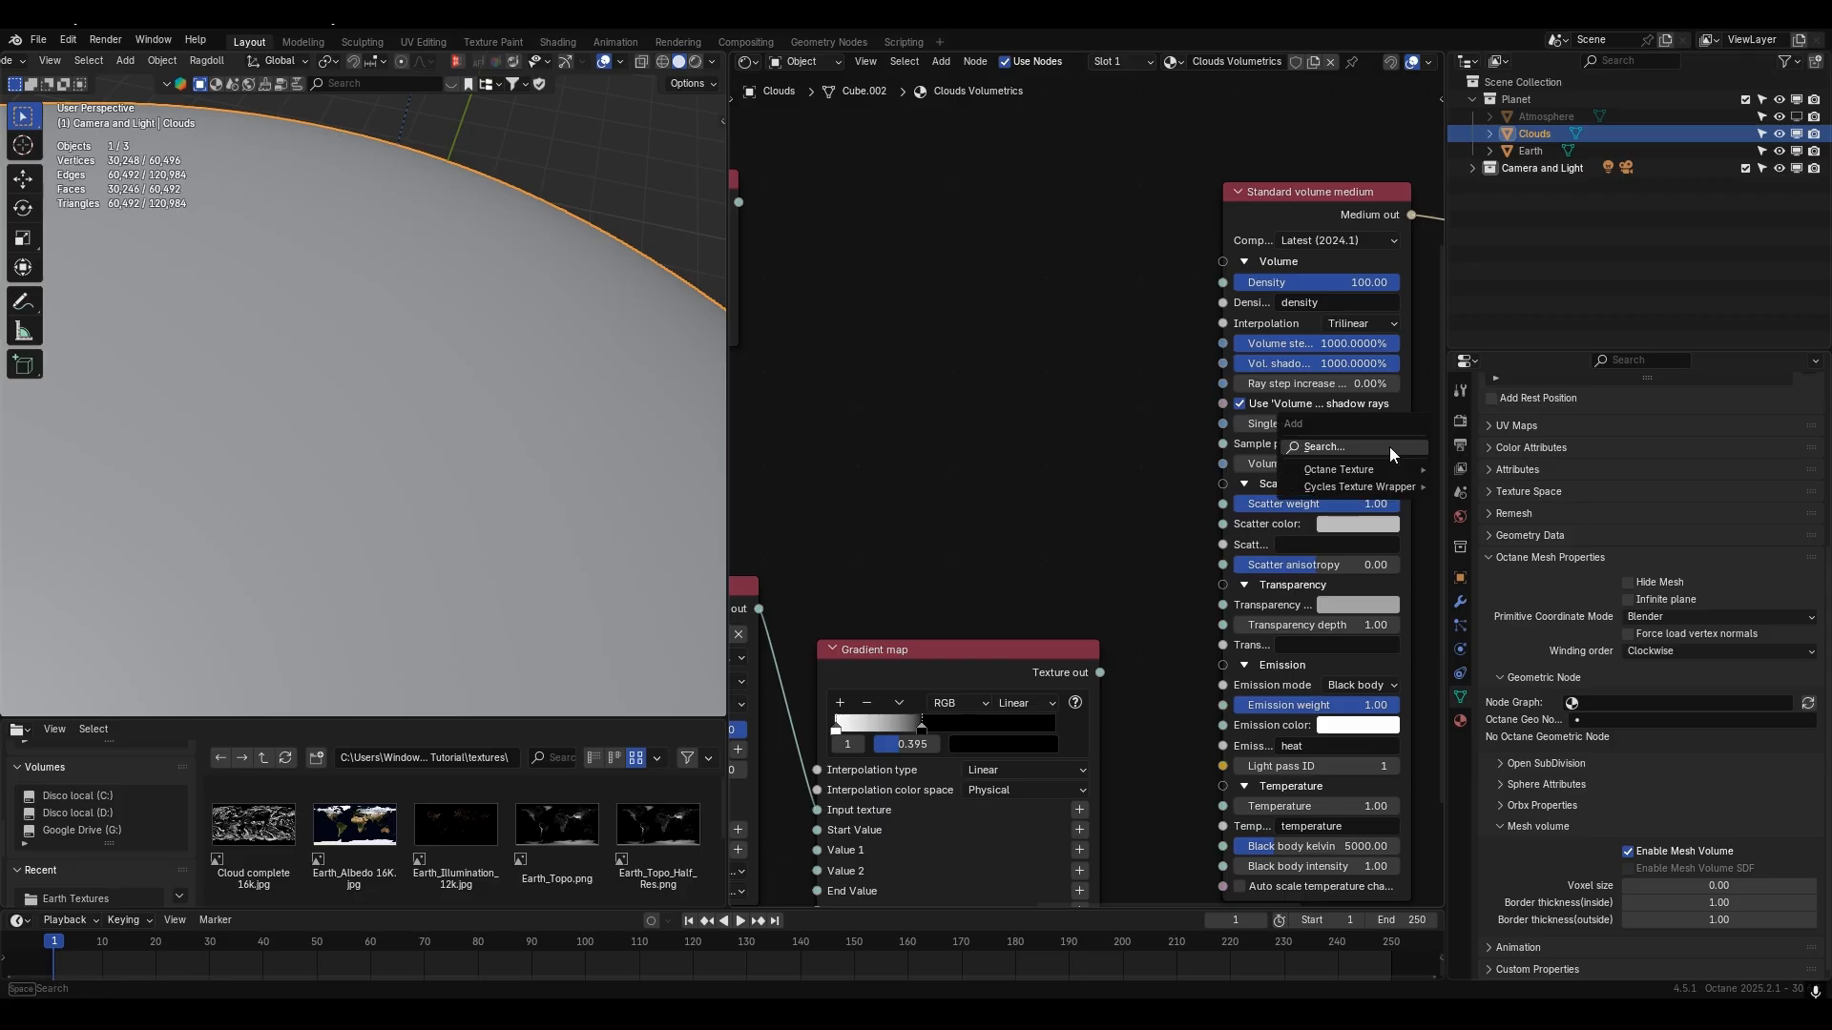
click(1359, 450)
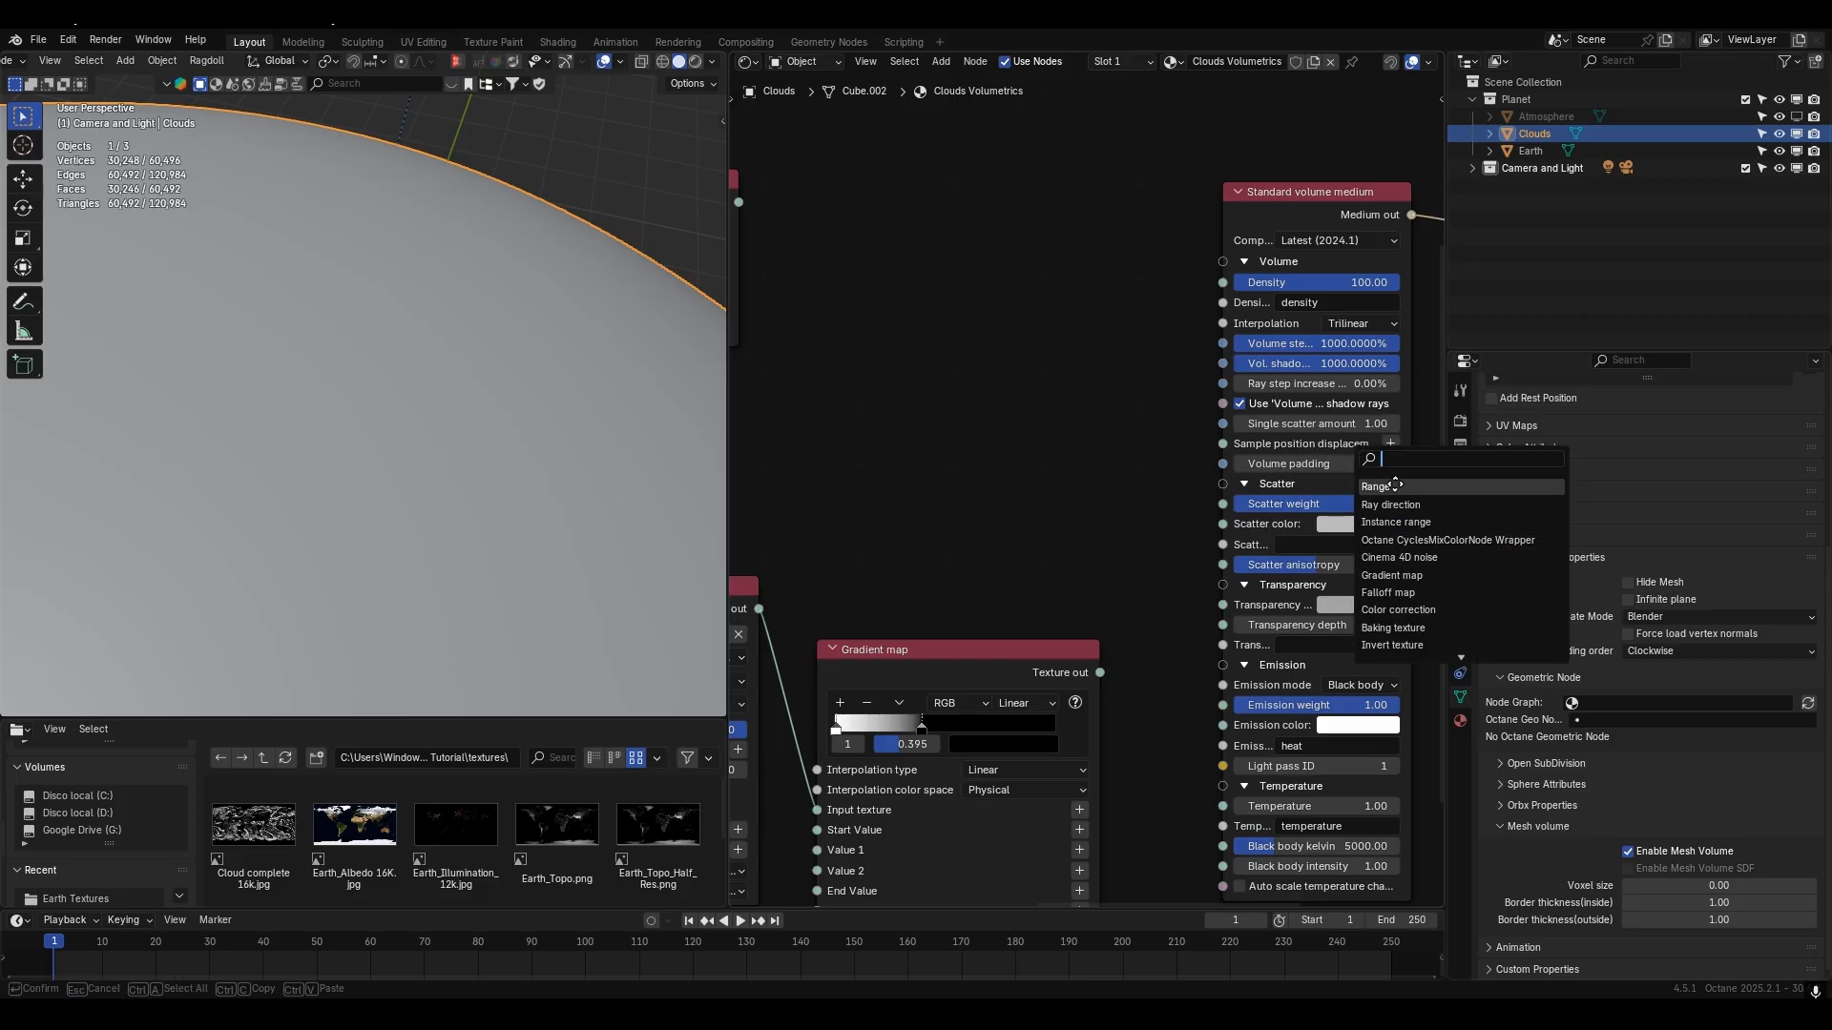
click(1388, 486)
click(1287, 283)
- Add a value-type Range node above the Range texture to compare the two, and delete it
middle_drag(1114, 367, 1198, 404)
key(shift+a)
click(1064, 174)
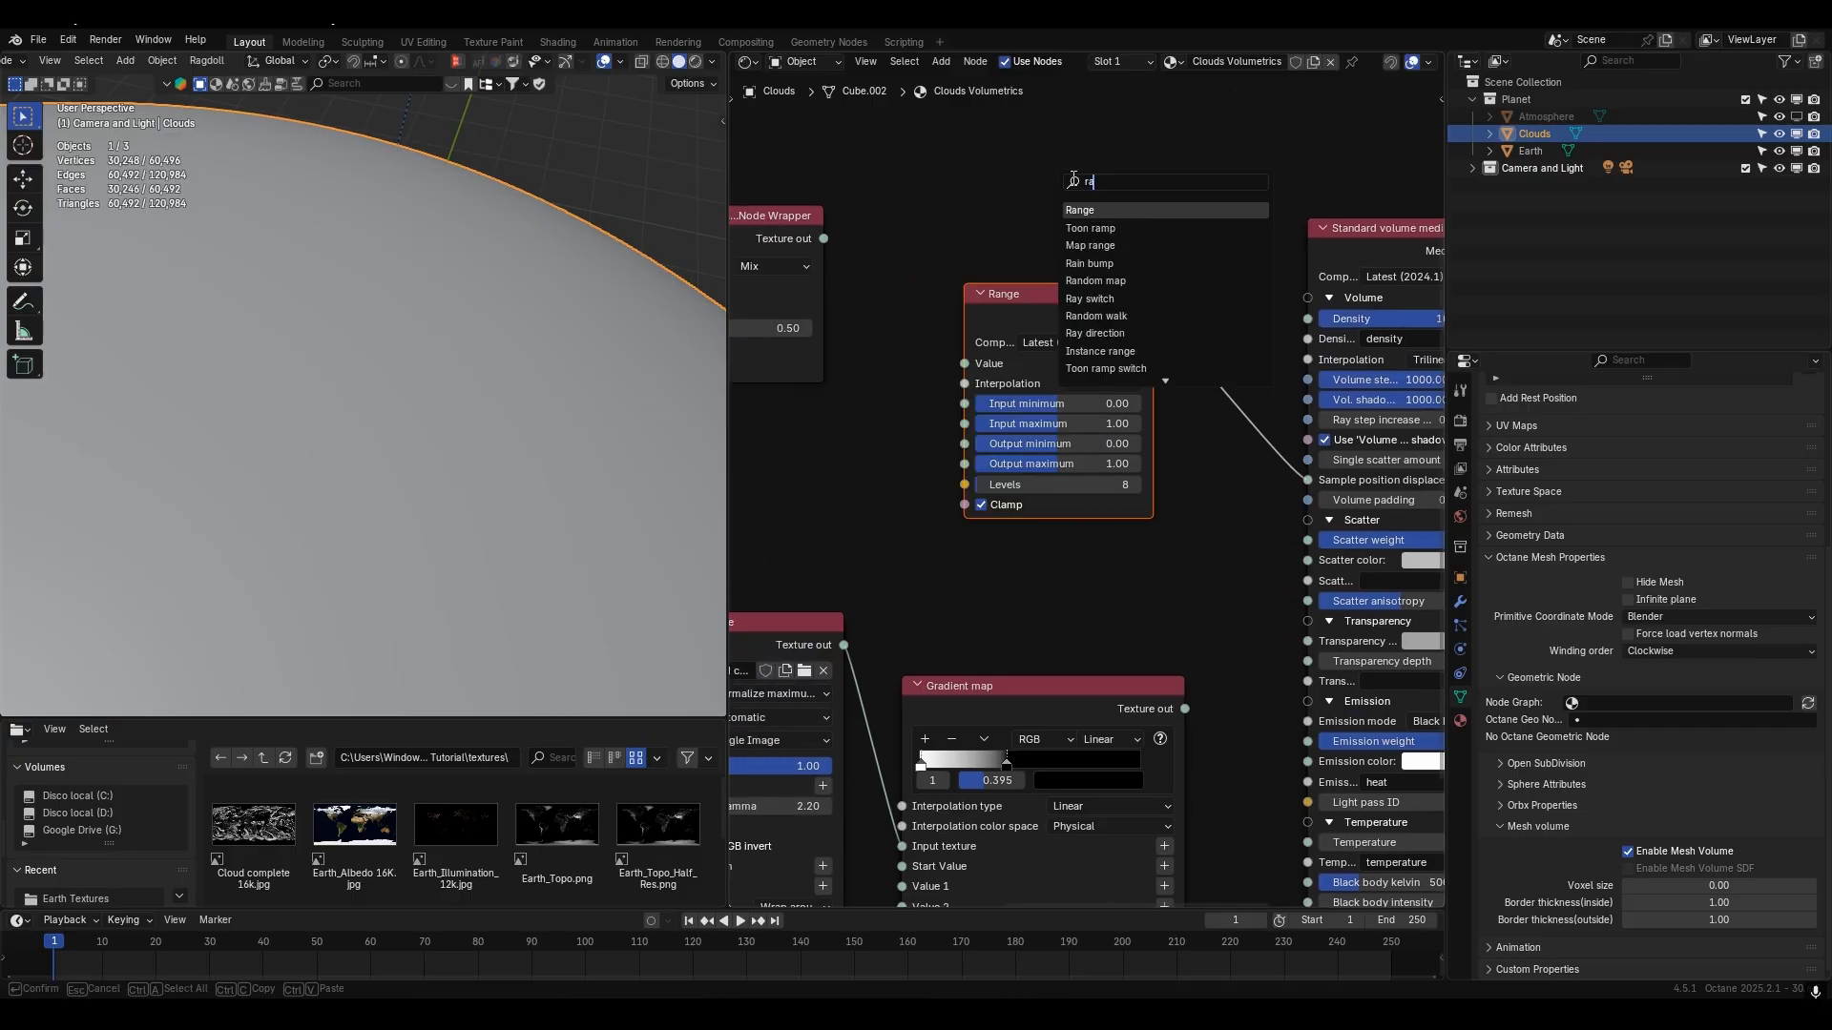
click(1097, 210)
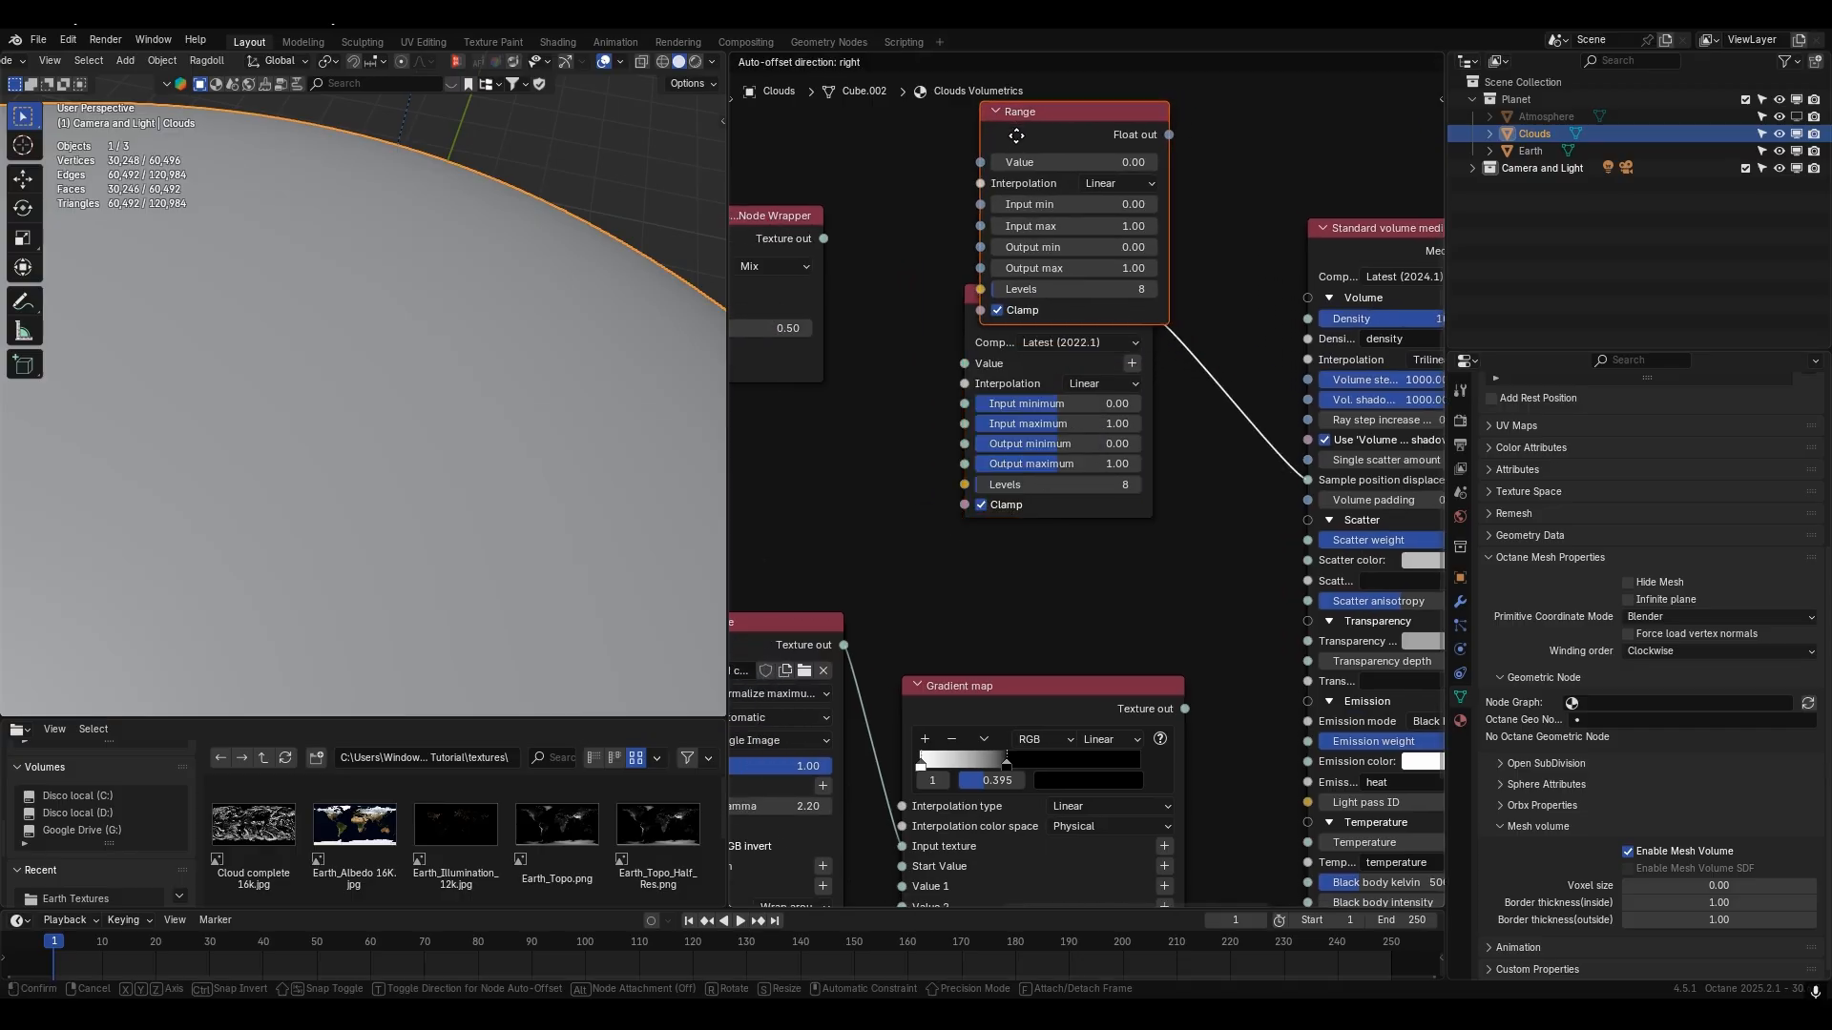
click(987, 78)
middle_drag(1107, 95, 1130, 241)
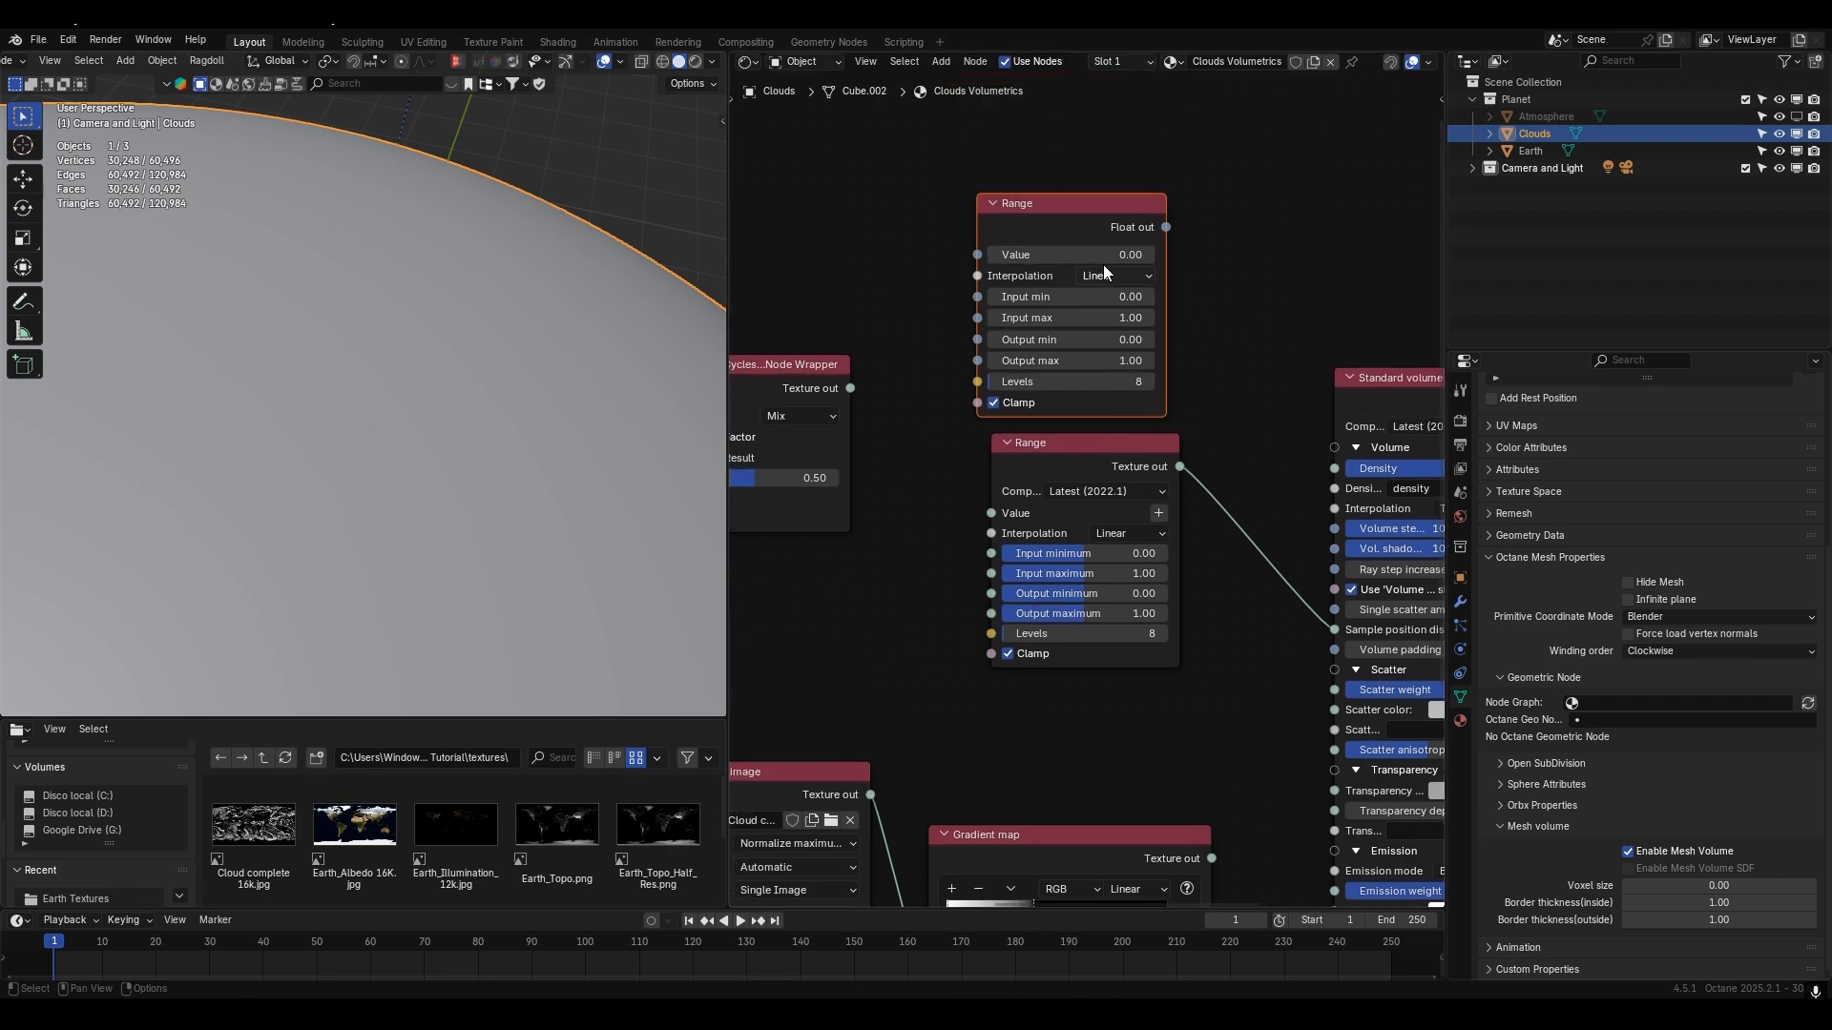
key(x)
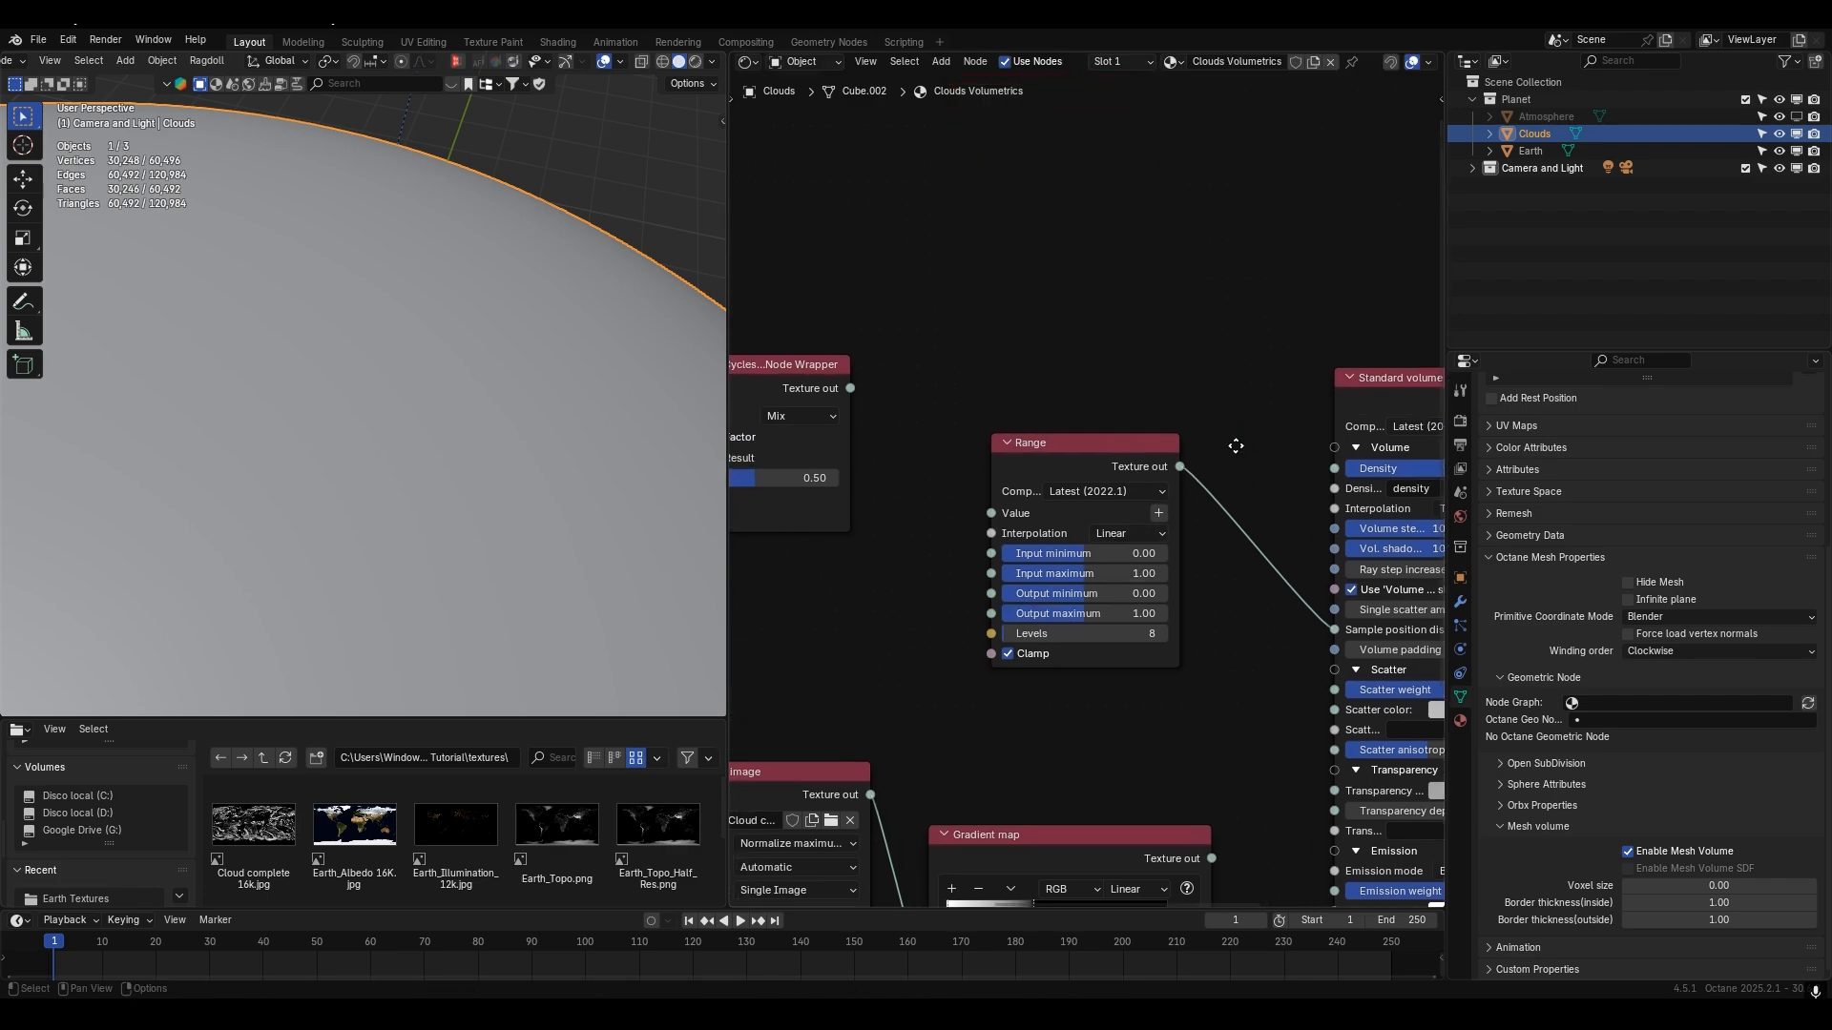
- Connect the Range texture to the volume medium's Density and feed the mix's output into the Range's Value
middle_drag(1254, 508, 1206, 496)
drag(1130, 454, 1272, 457)
middle_drag(1036, 375, 1154, 311)
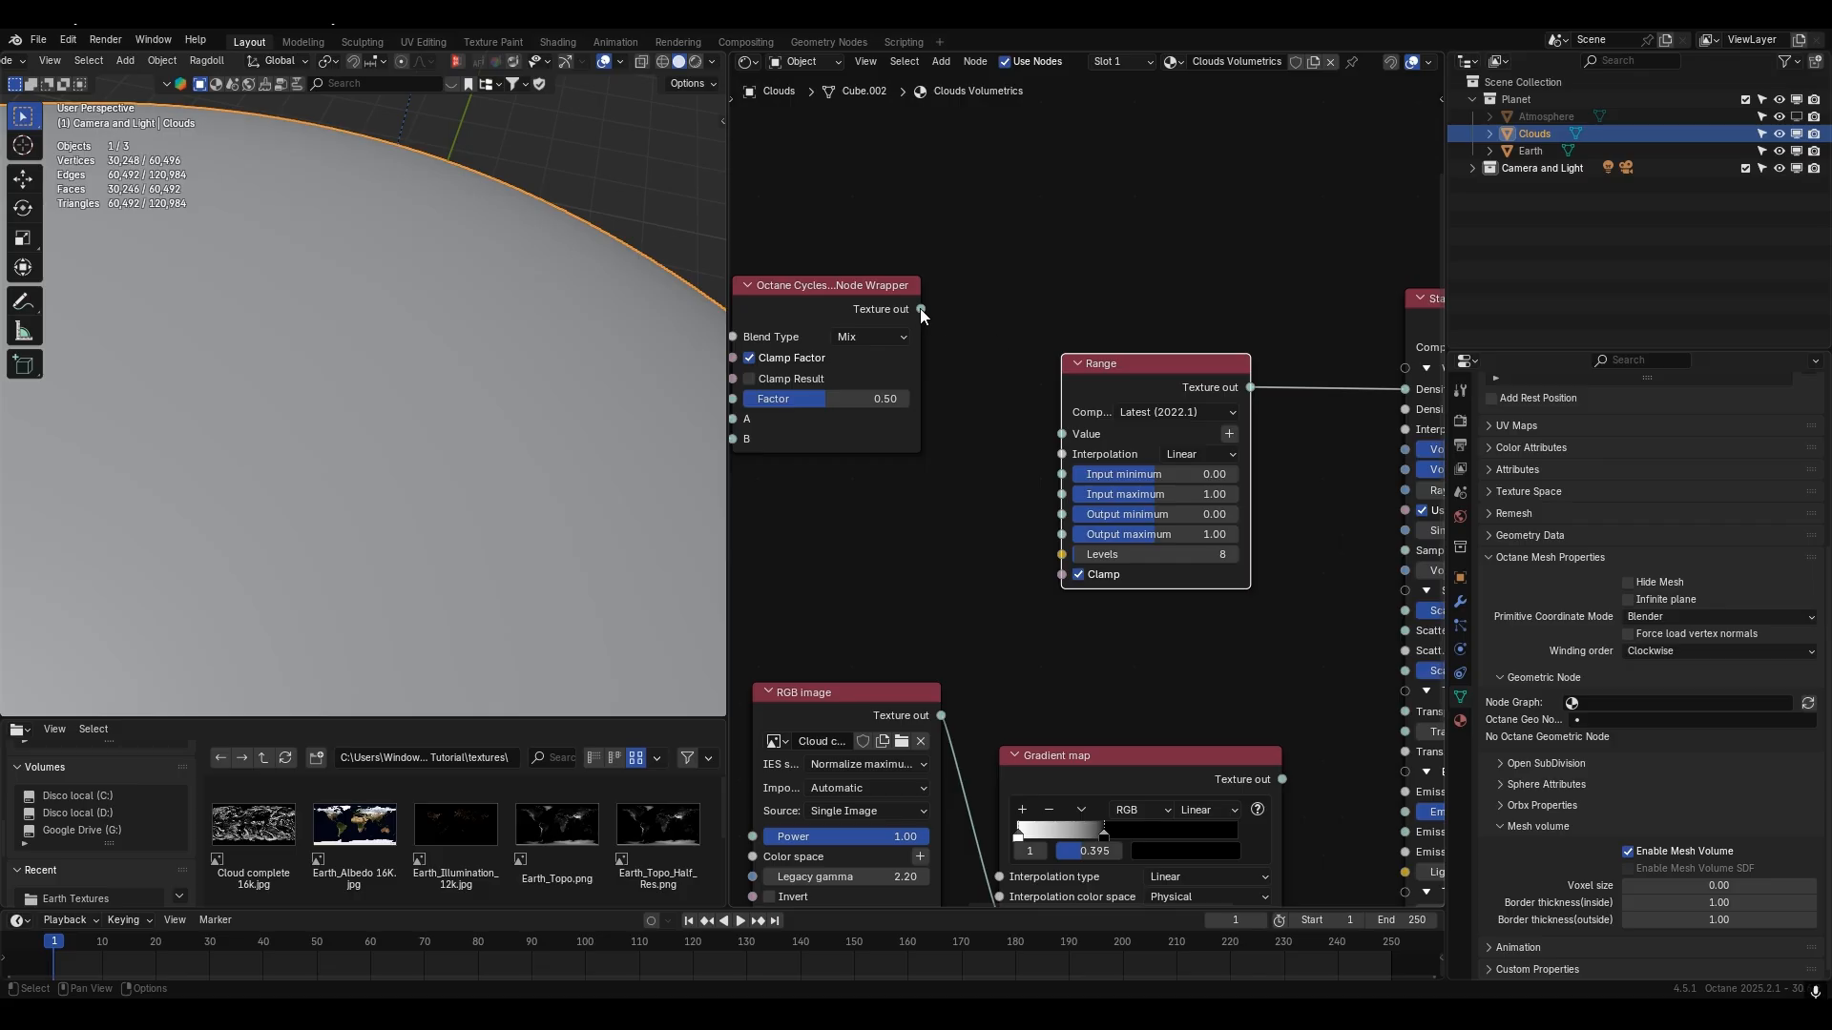
drag(921, 311, 1061, 435)
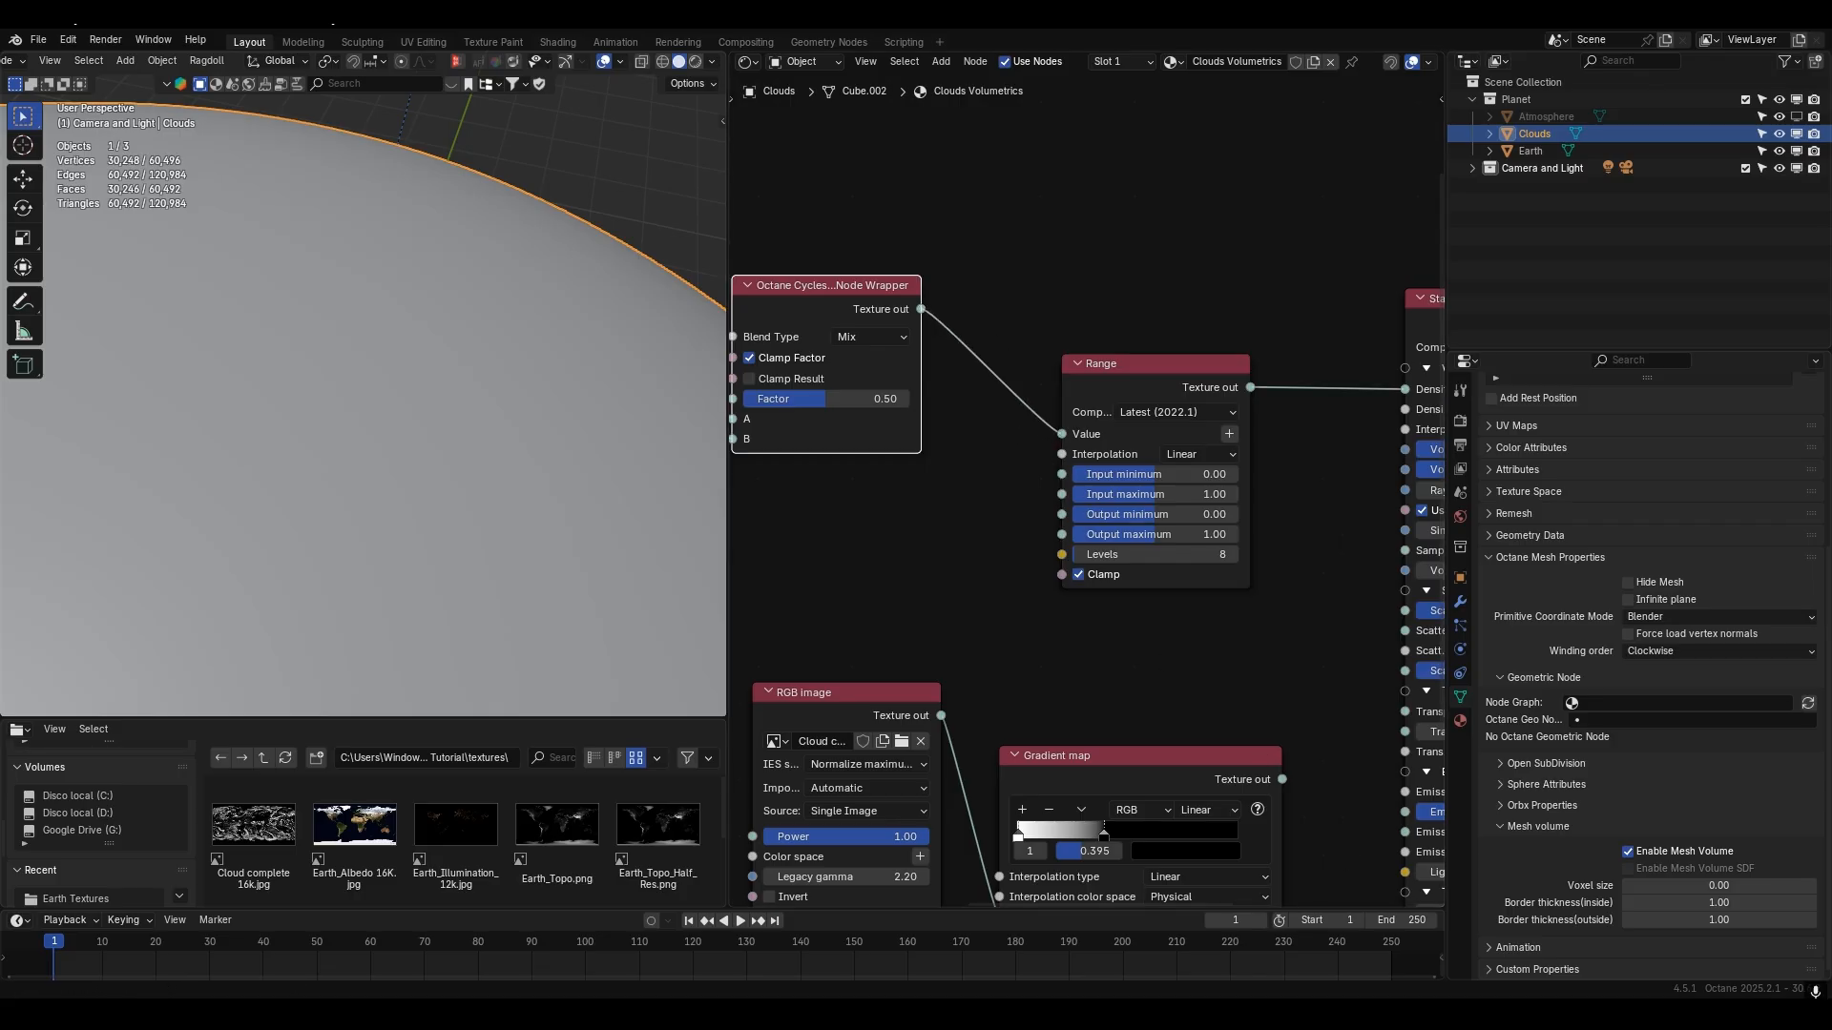
- Set the Range texture's Output maximum to 15 and Output minimum to 1
click(1191, 536)
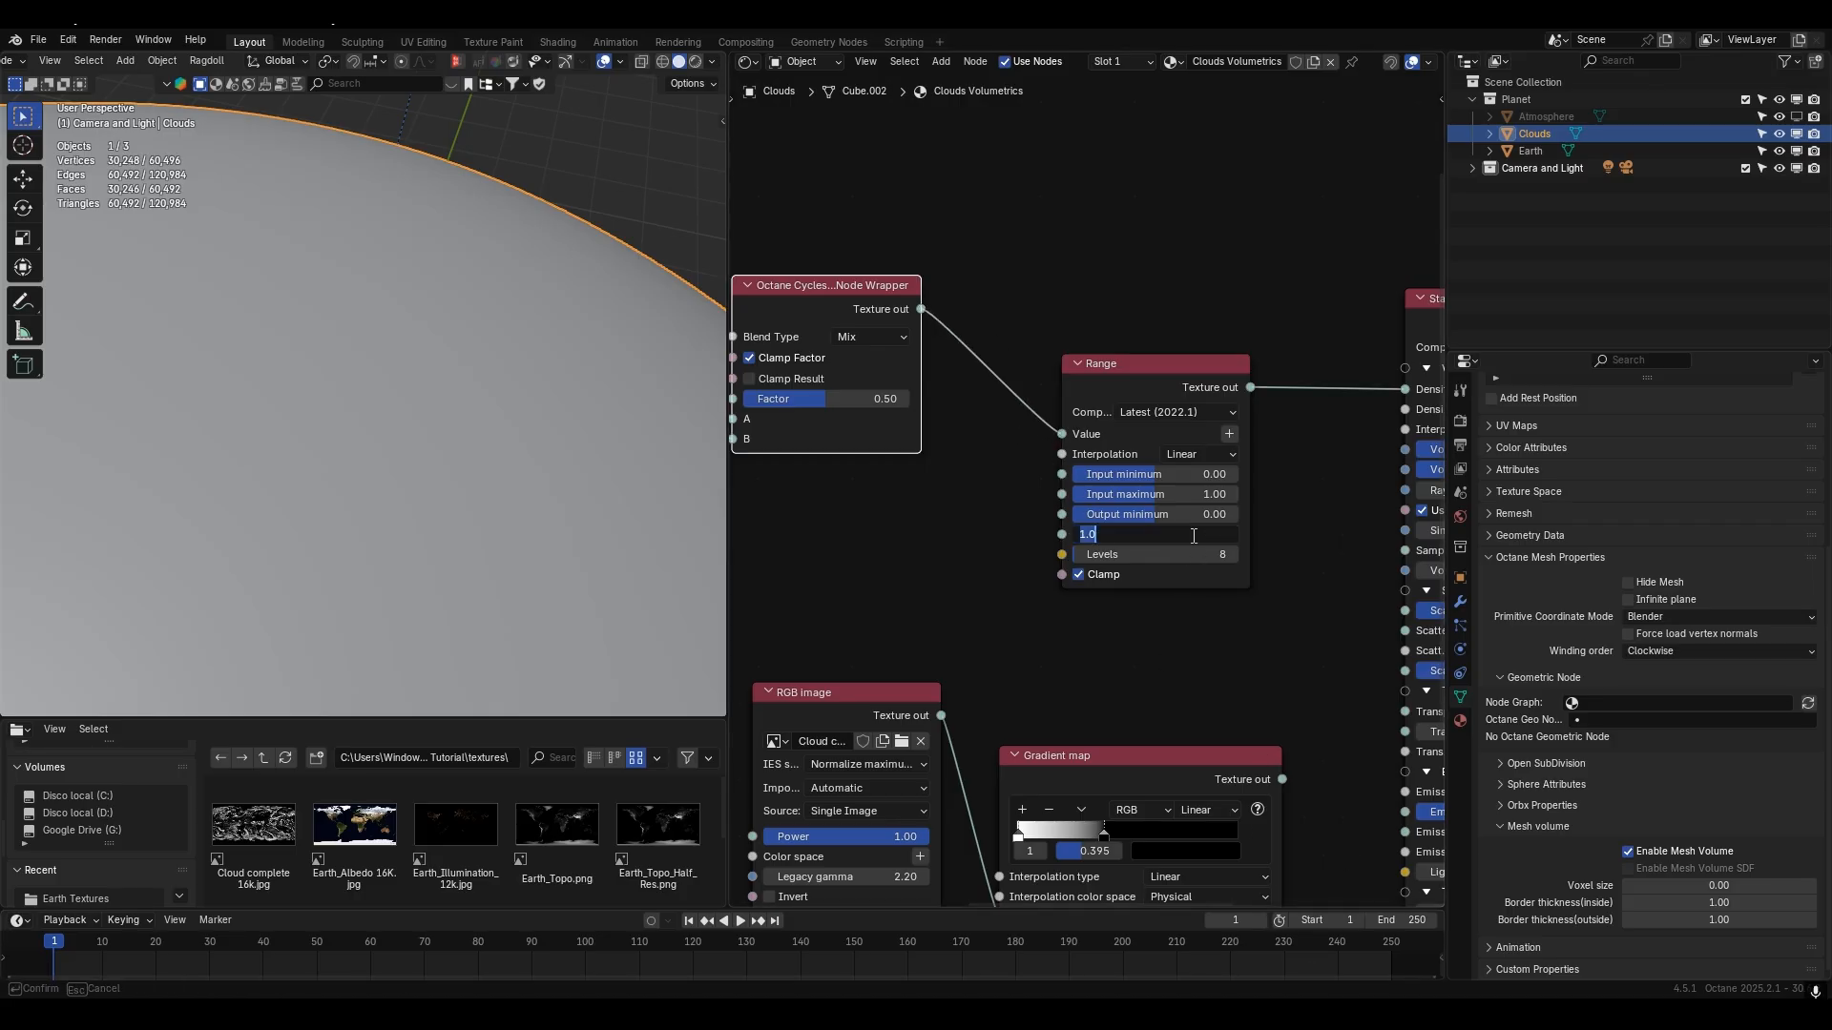
text(15)
key(Return)
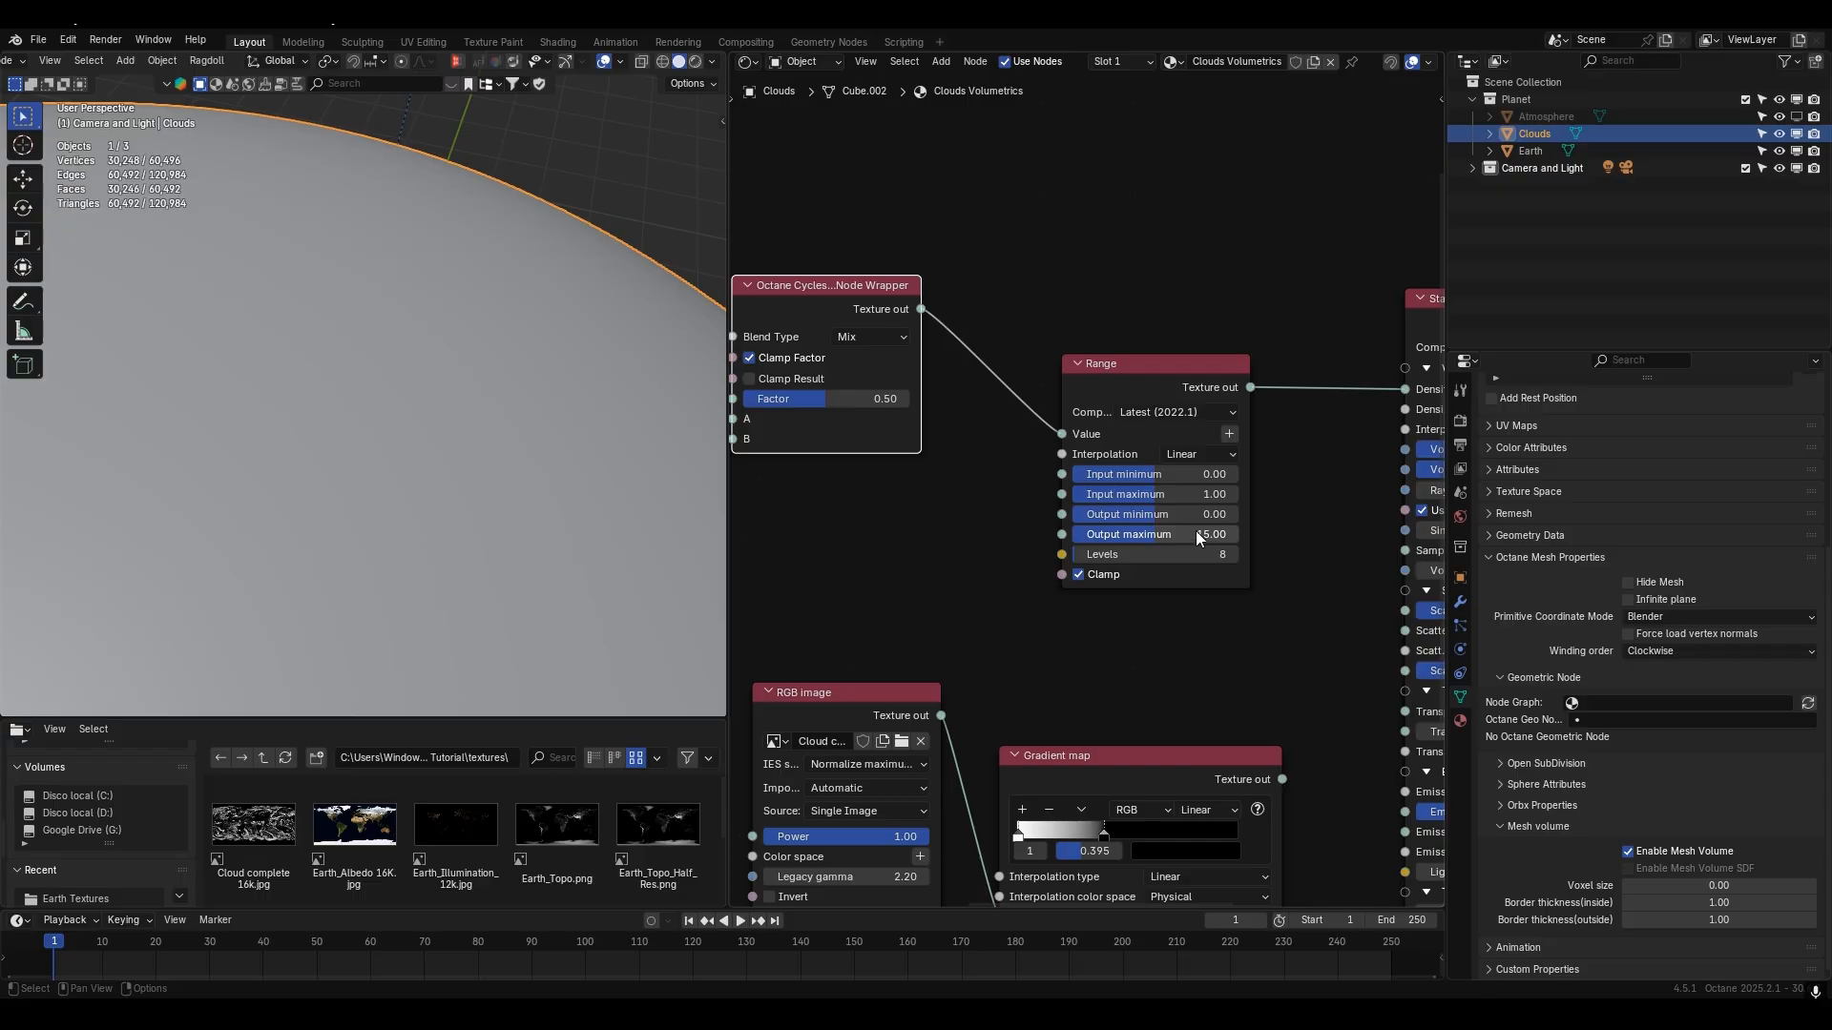
click(1200, 513)
text(1)
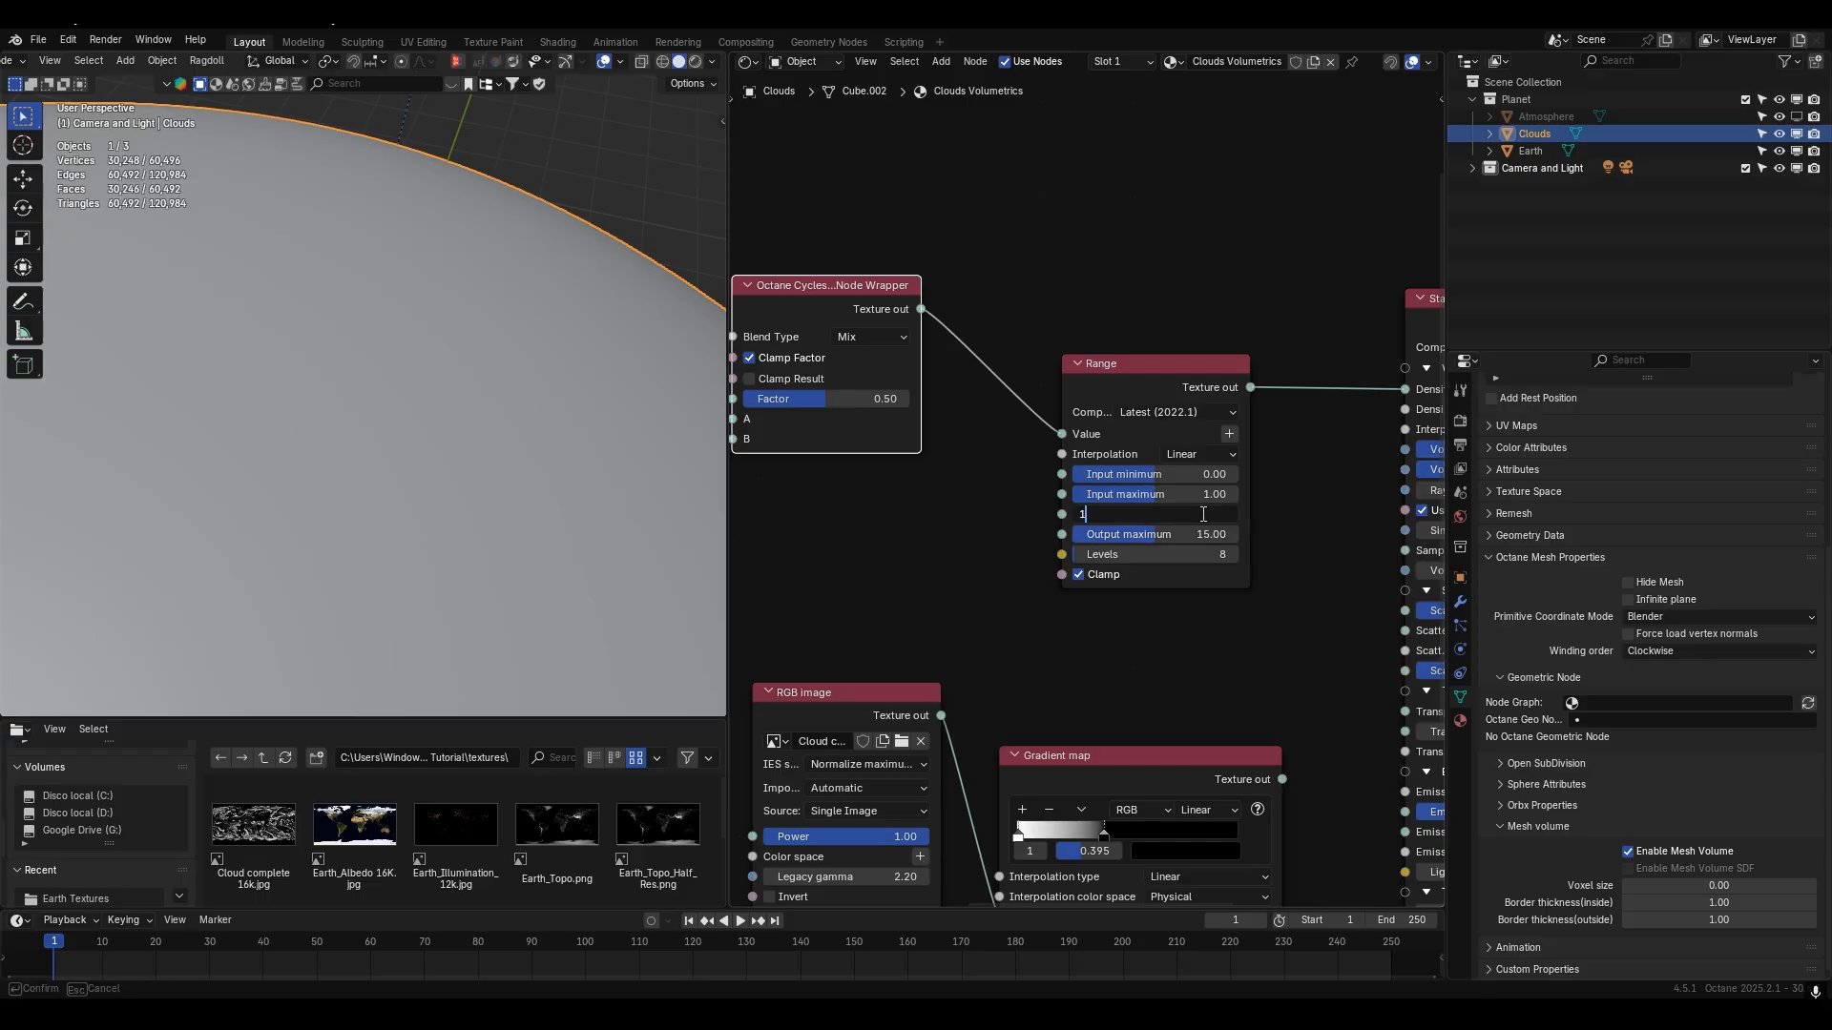
key(Return)
- Deselect the Clouds object and switch the viewport to rendered shading with the whole planet in view
scroll(420, 319, down, 3)
click(538, 264)
scroll(557, 233, down, 2)
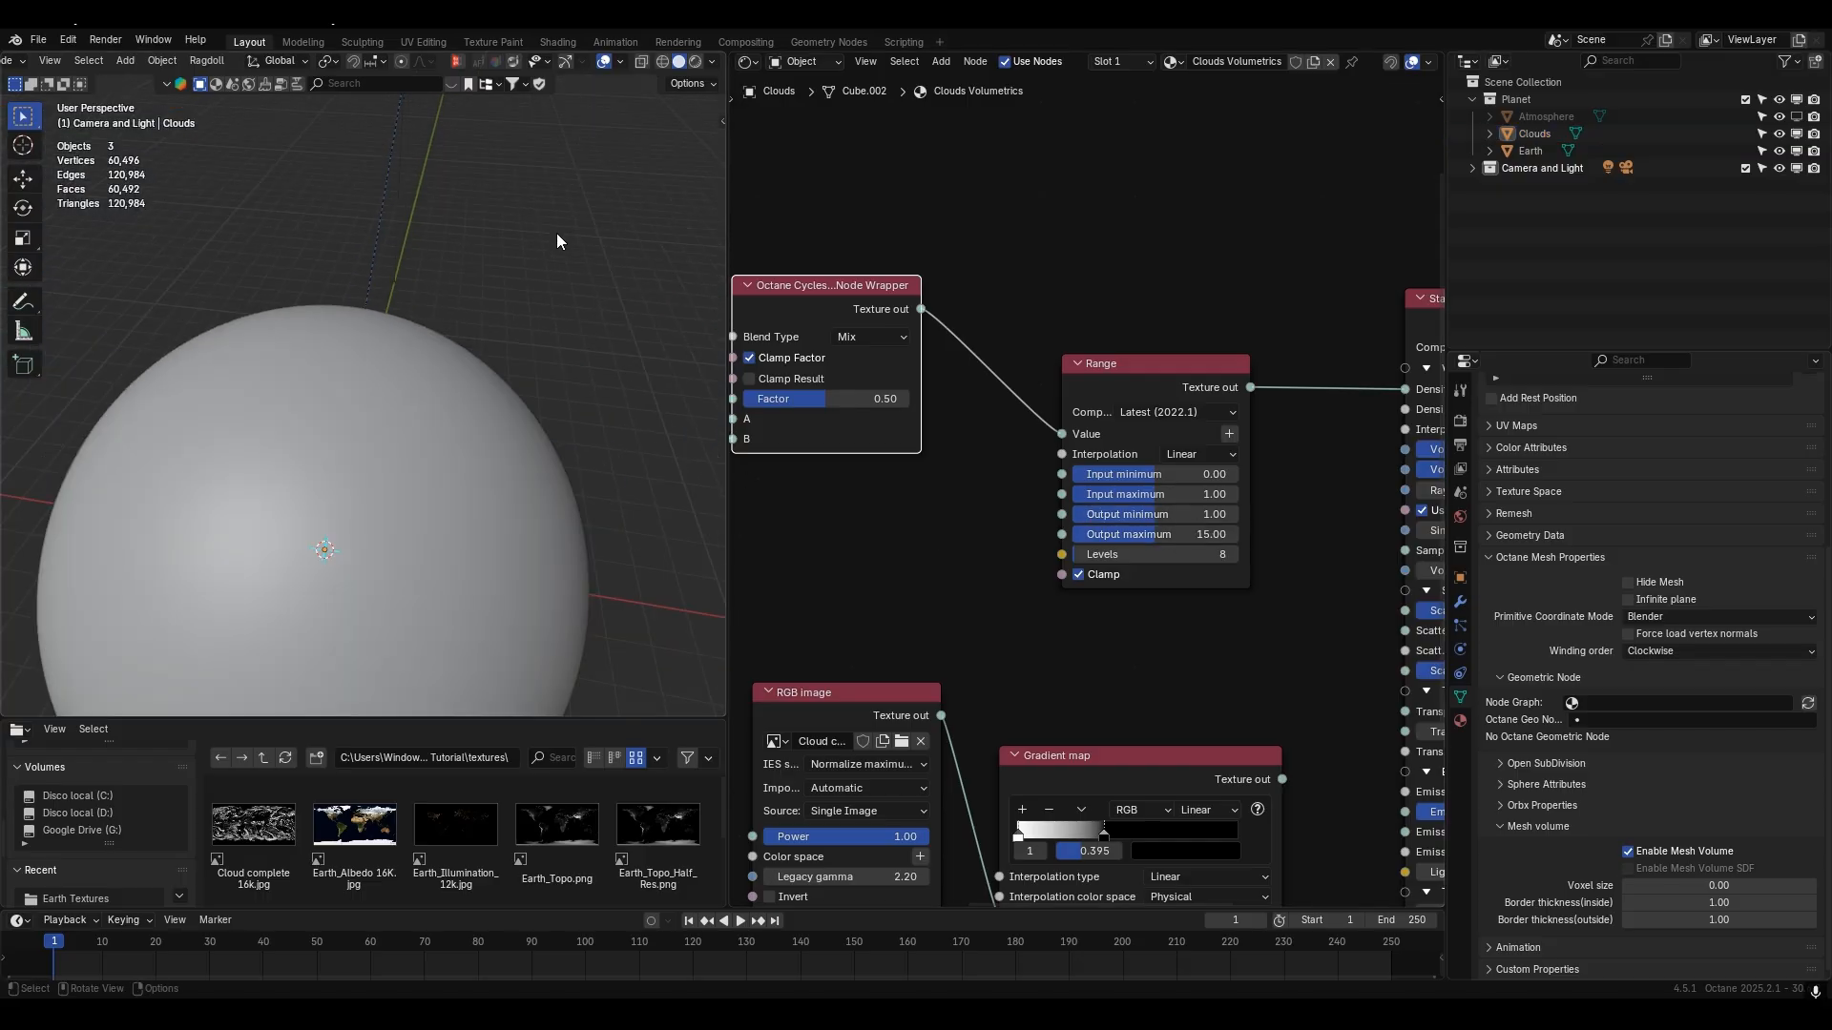
middle_drag(557, 233, 676, 82)
click(694, 61)
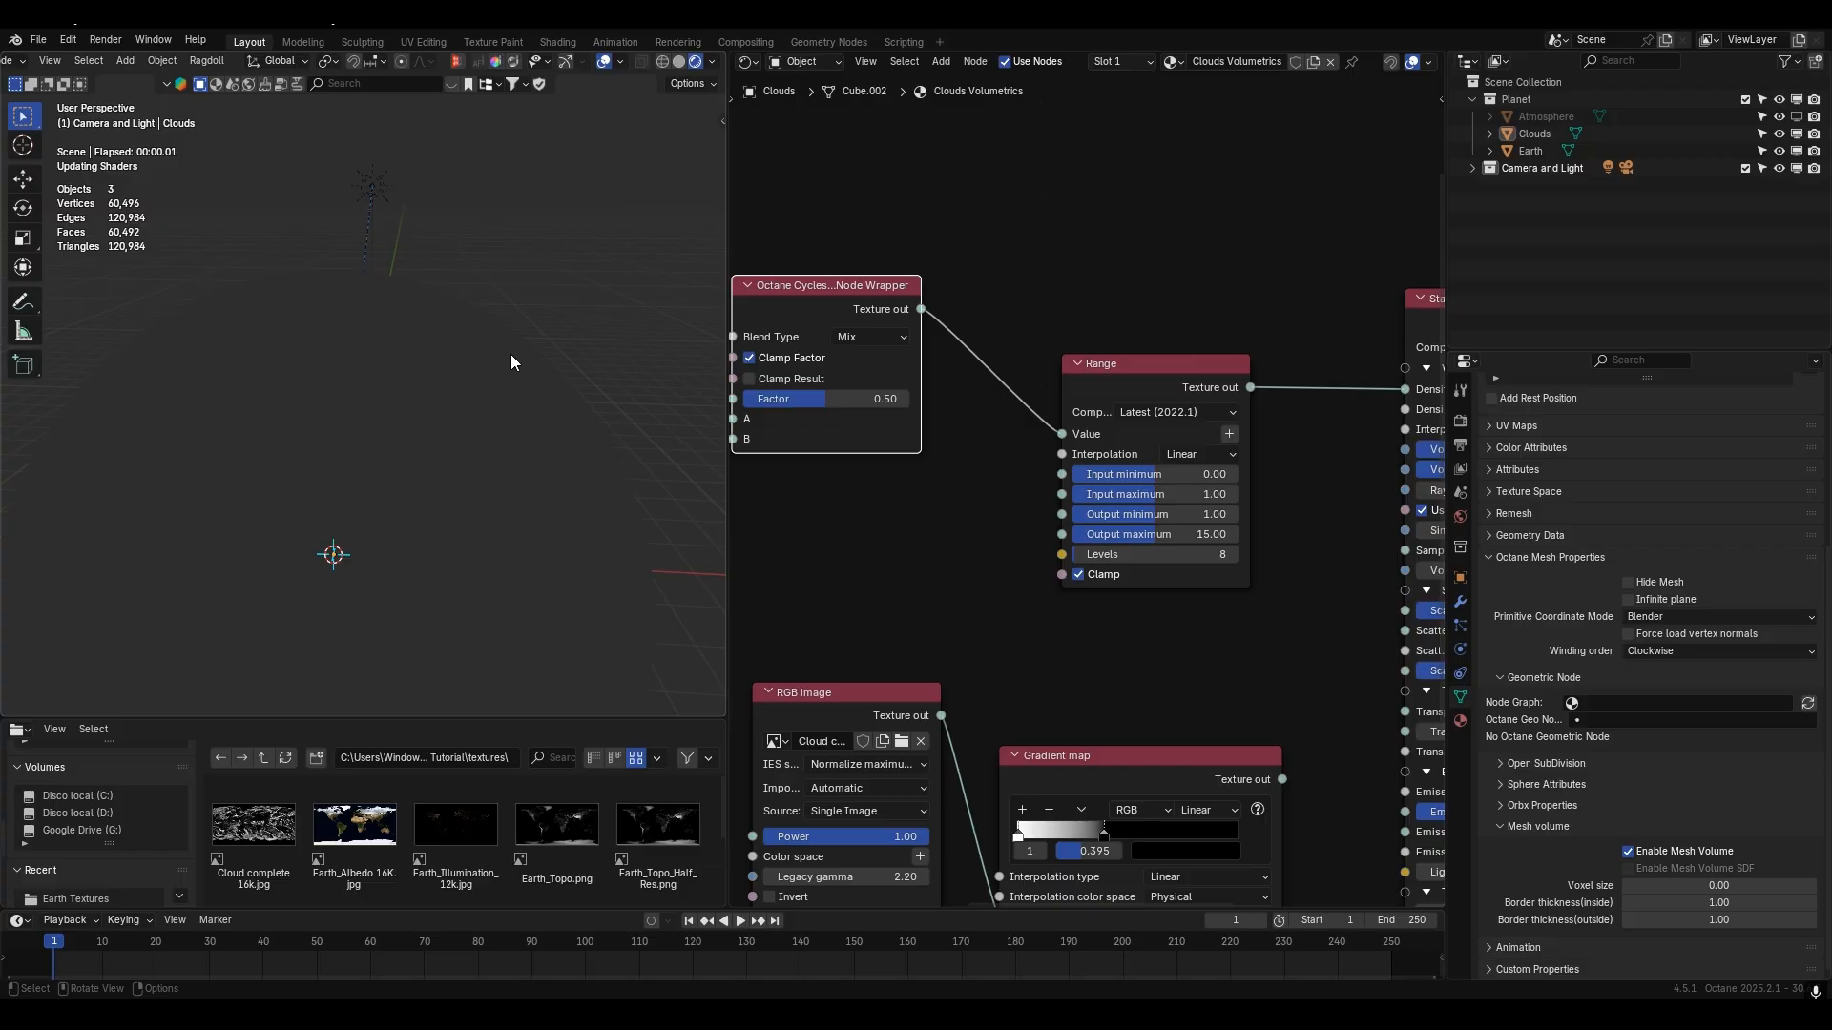
scroll(952, 530, down, 5)
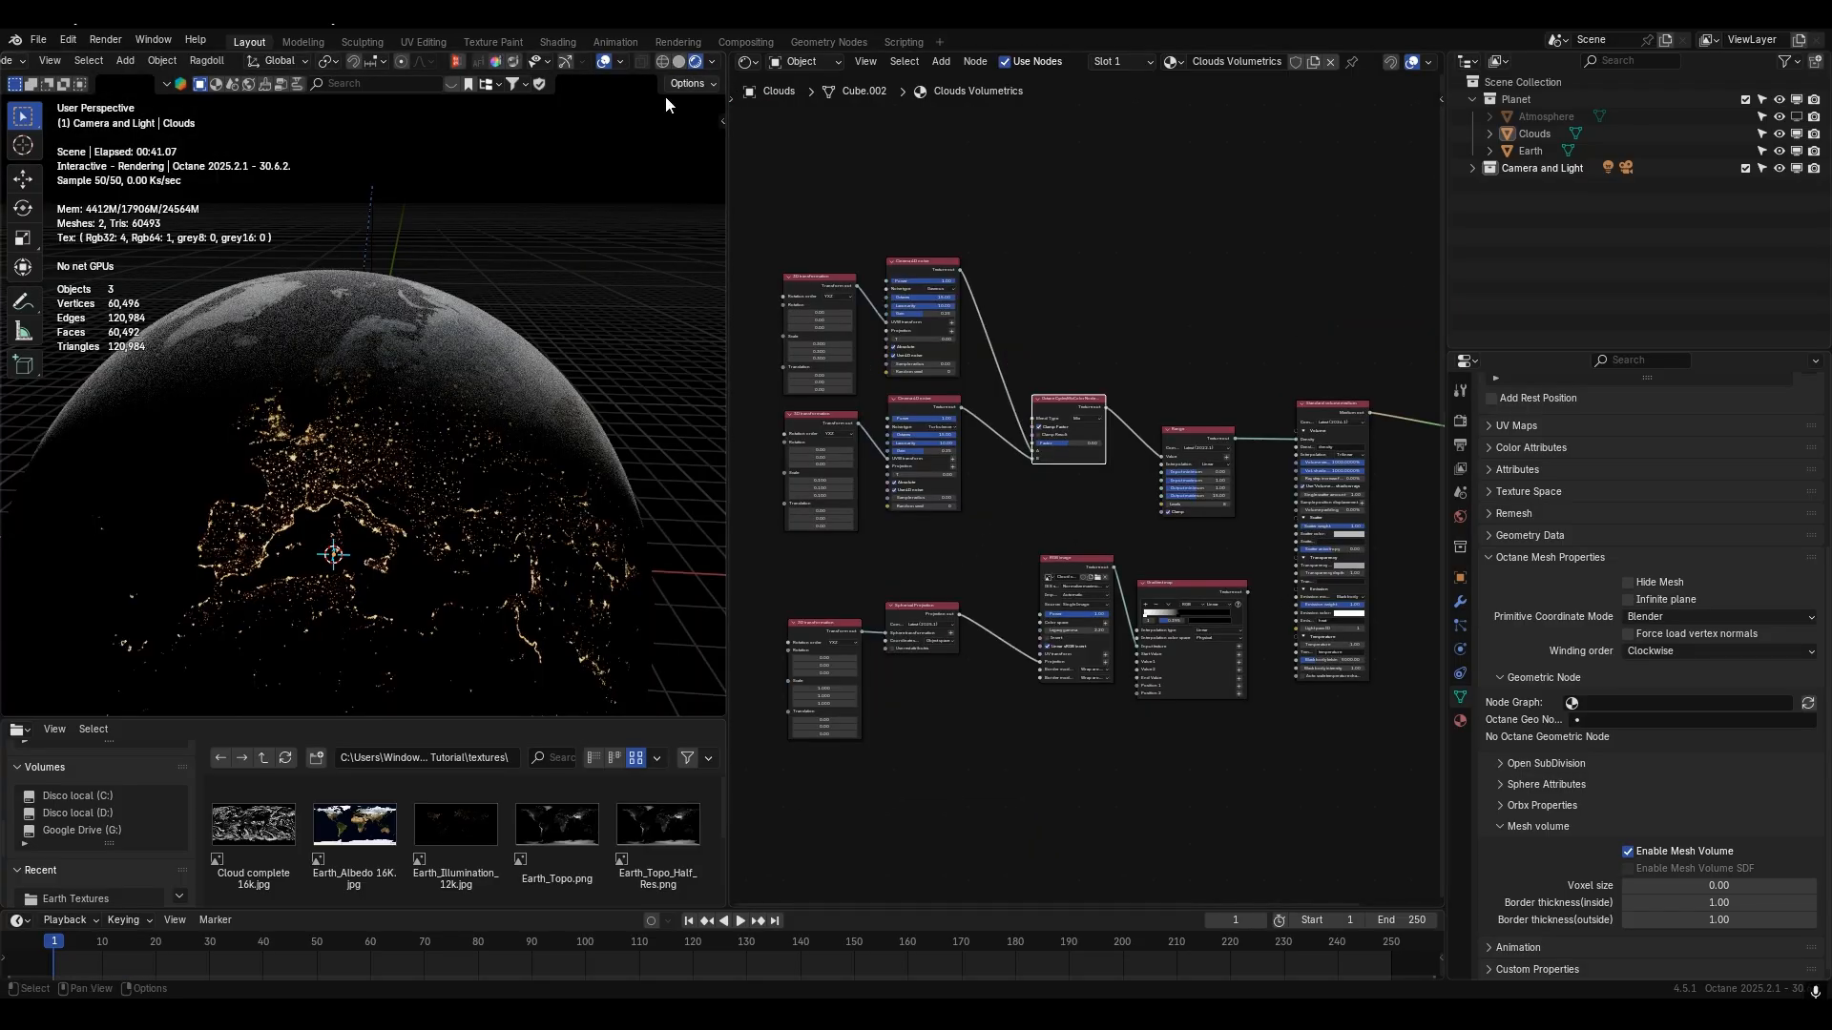
- Connect the Gradient map's output to the volume medium's Transparency weight and hide the viewport overlays while viewing the clouds up close
scroll(1197, 683, up, 4)
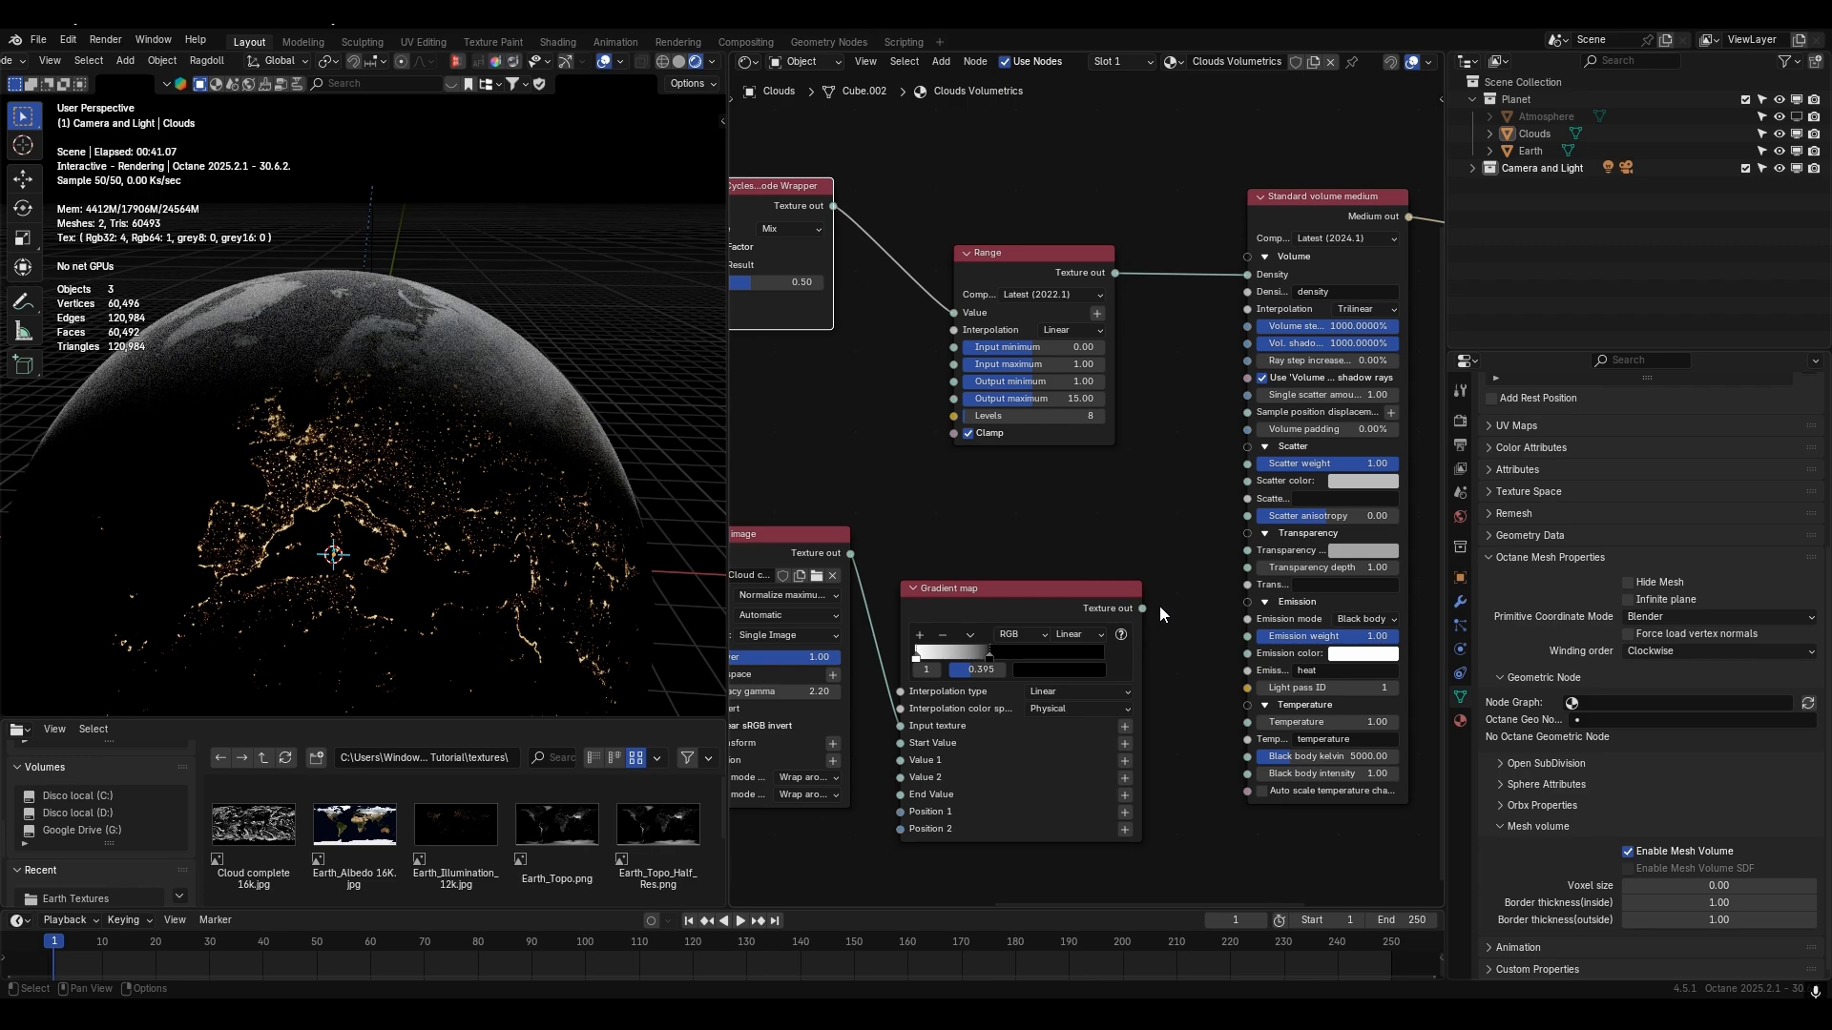
drag(1140, 607, 1251, 569)
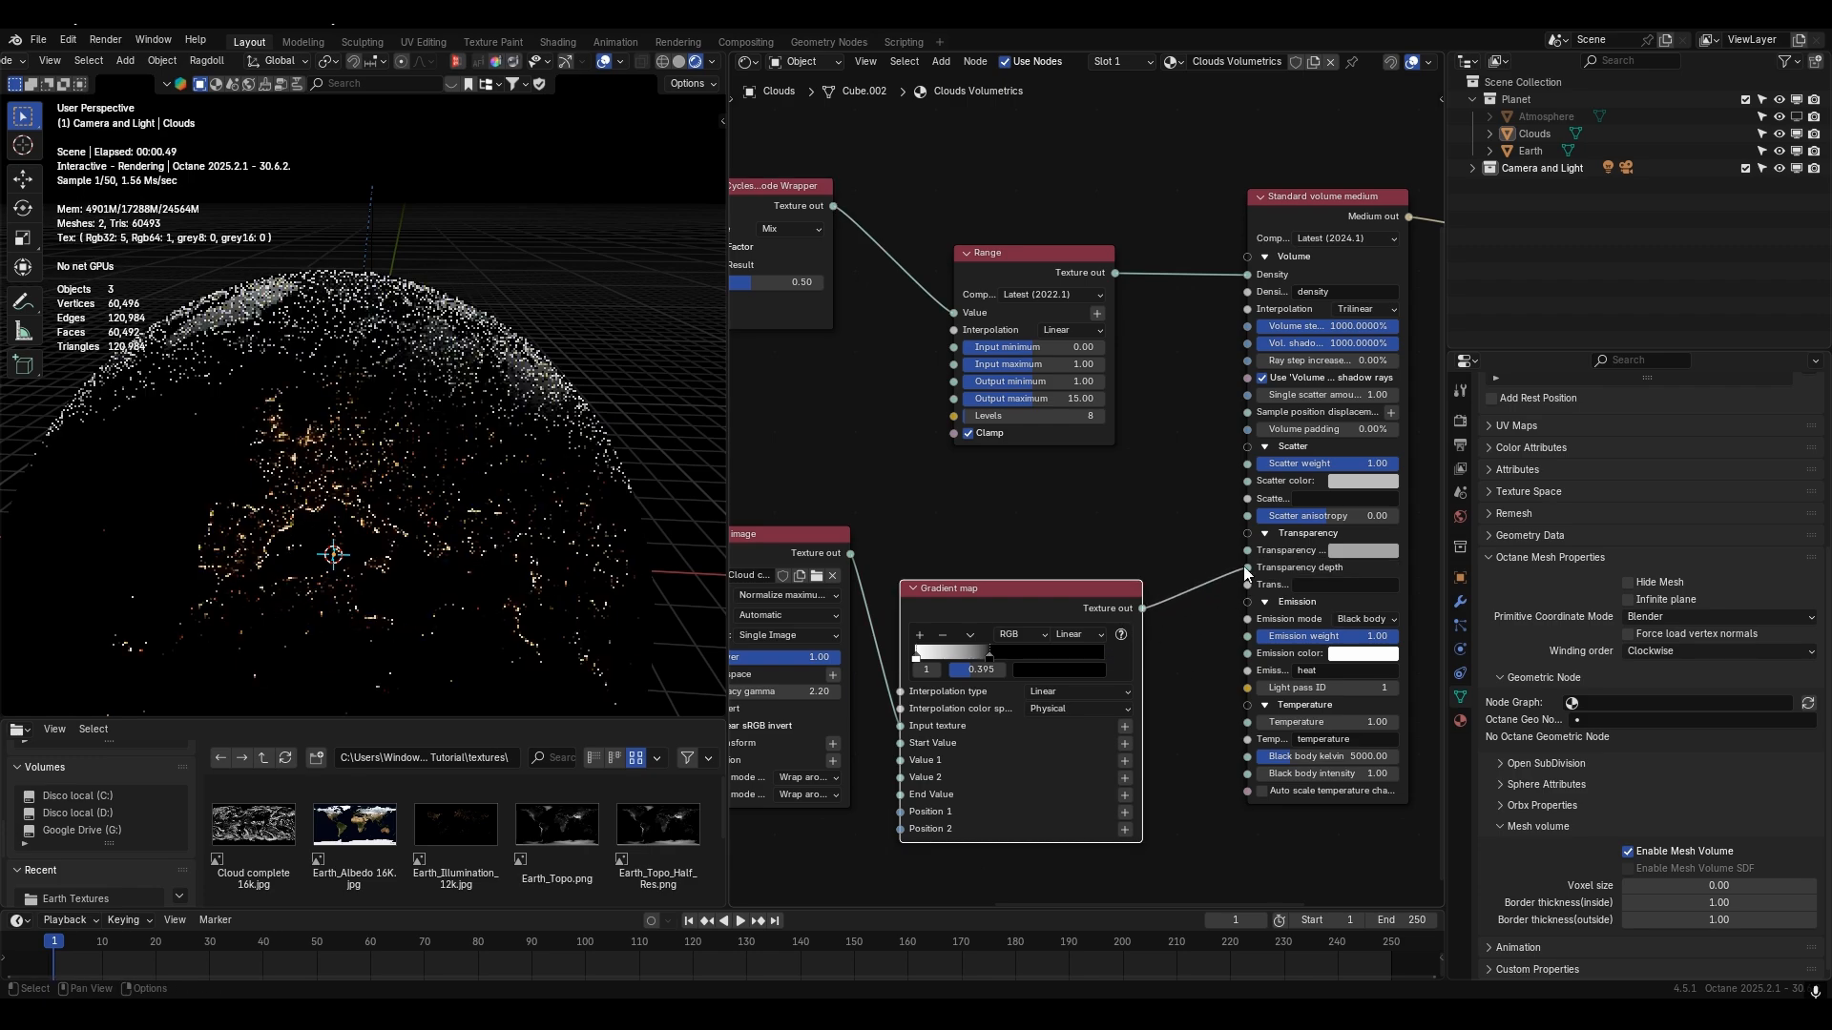
middle_drag(587, 443, 444, 497)
scroll(448, 487, up, 4)
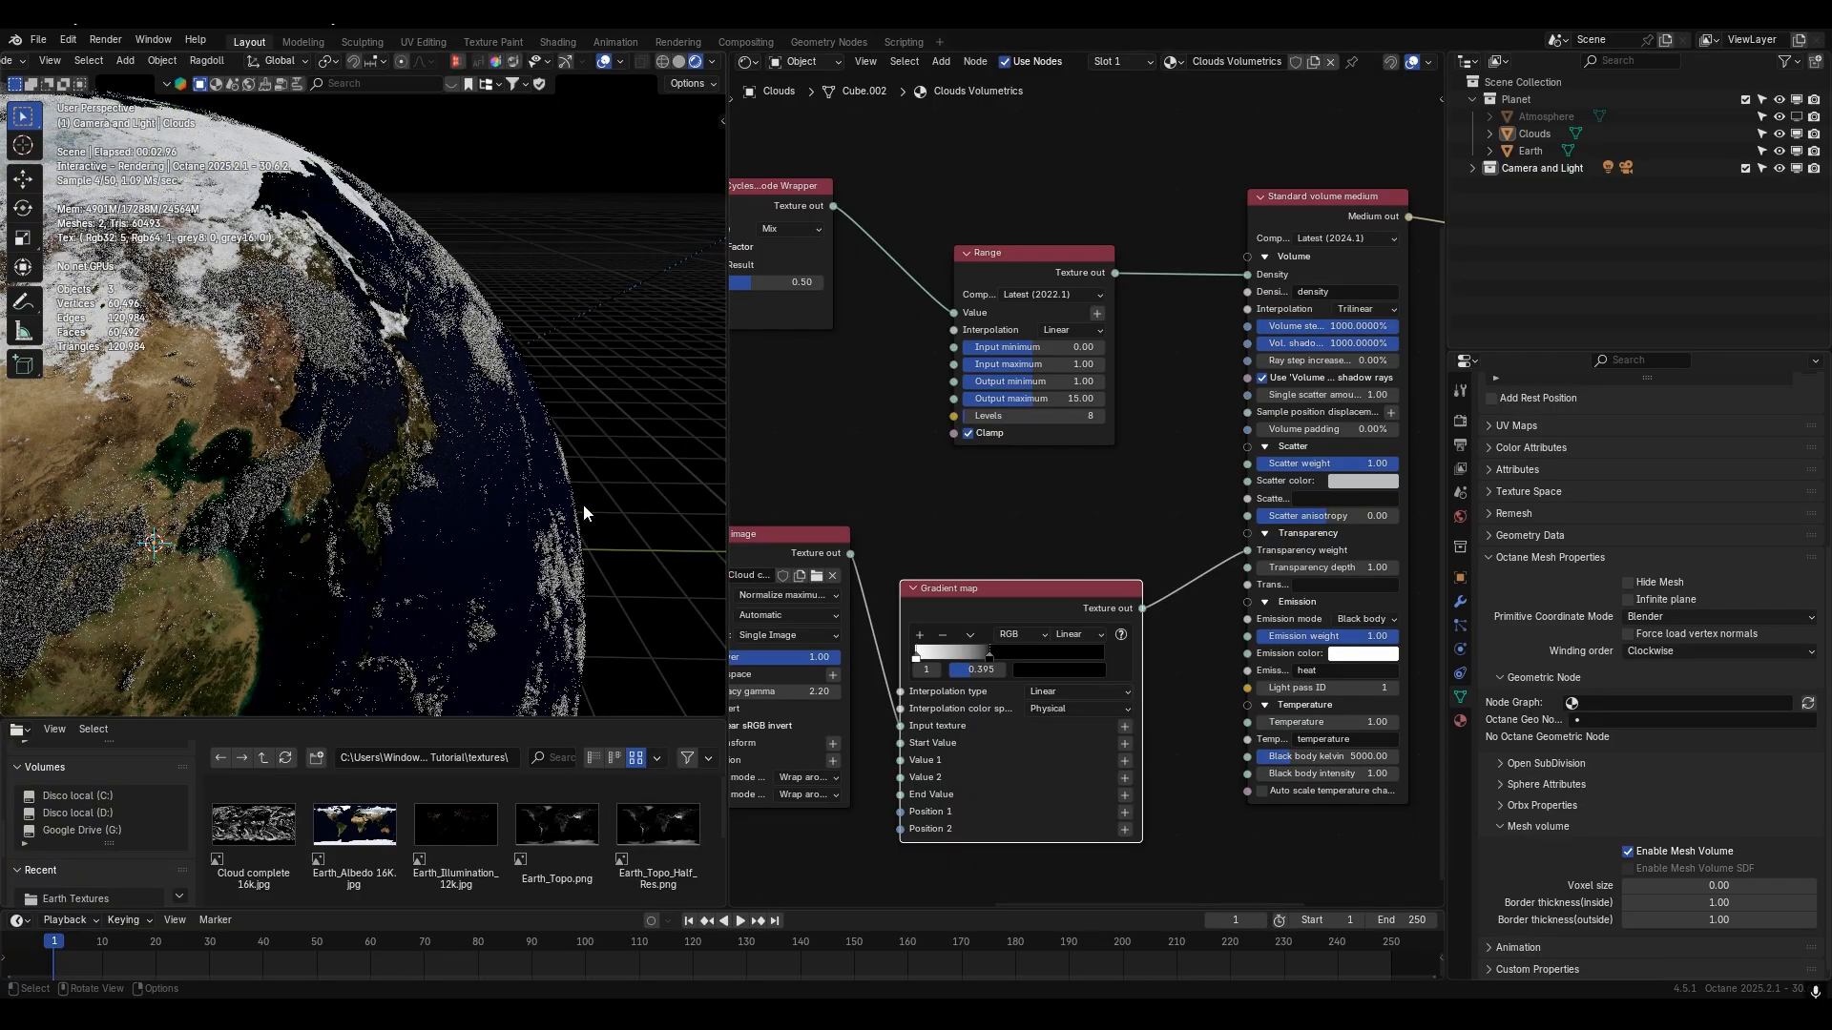
middle_drag(584, 505, 622, 488)
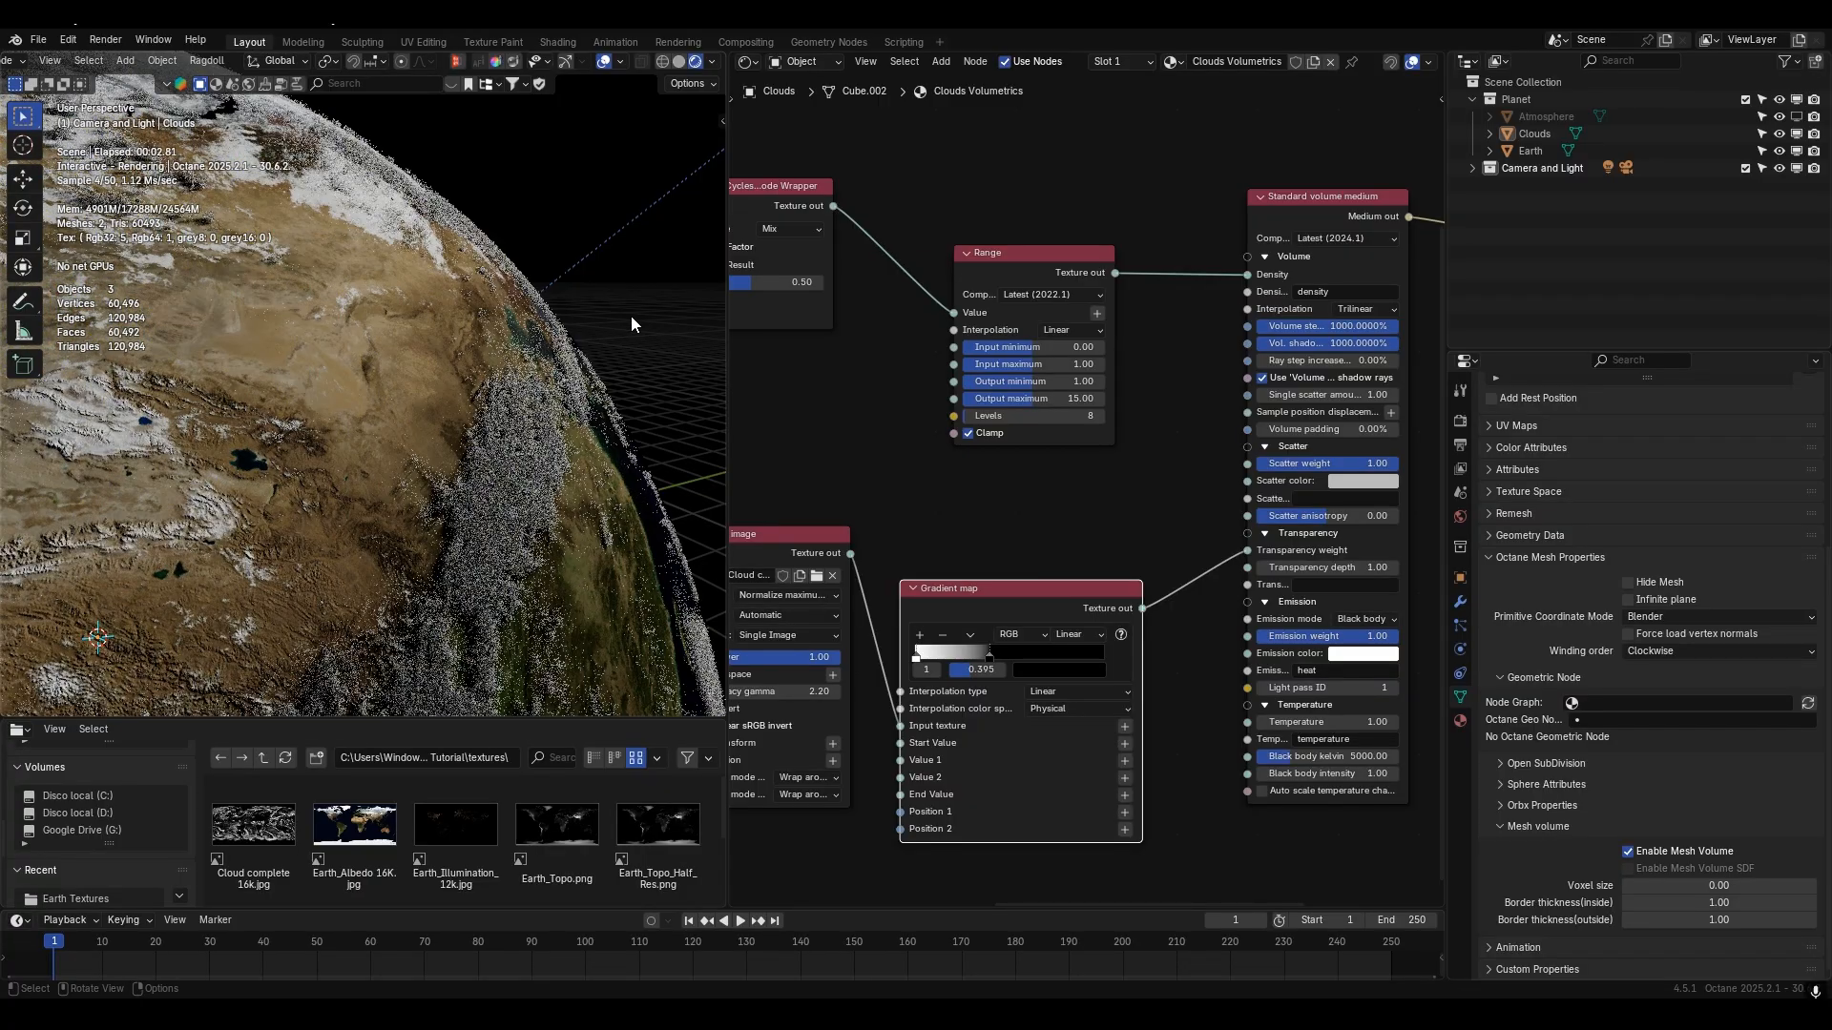
click(606, 61)
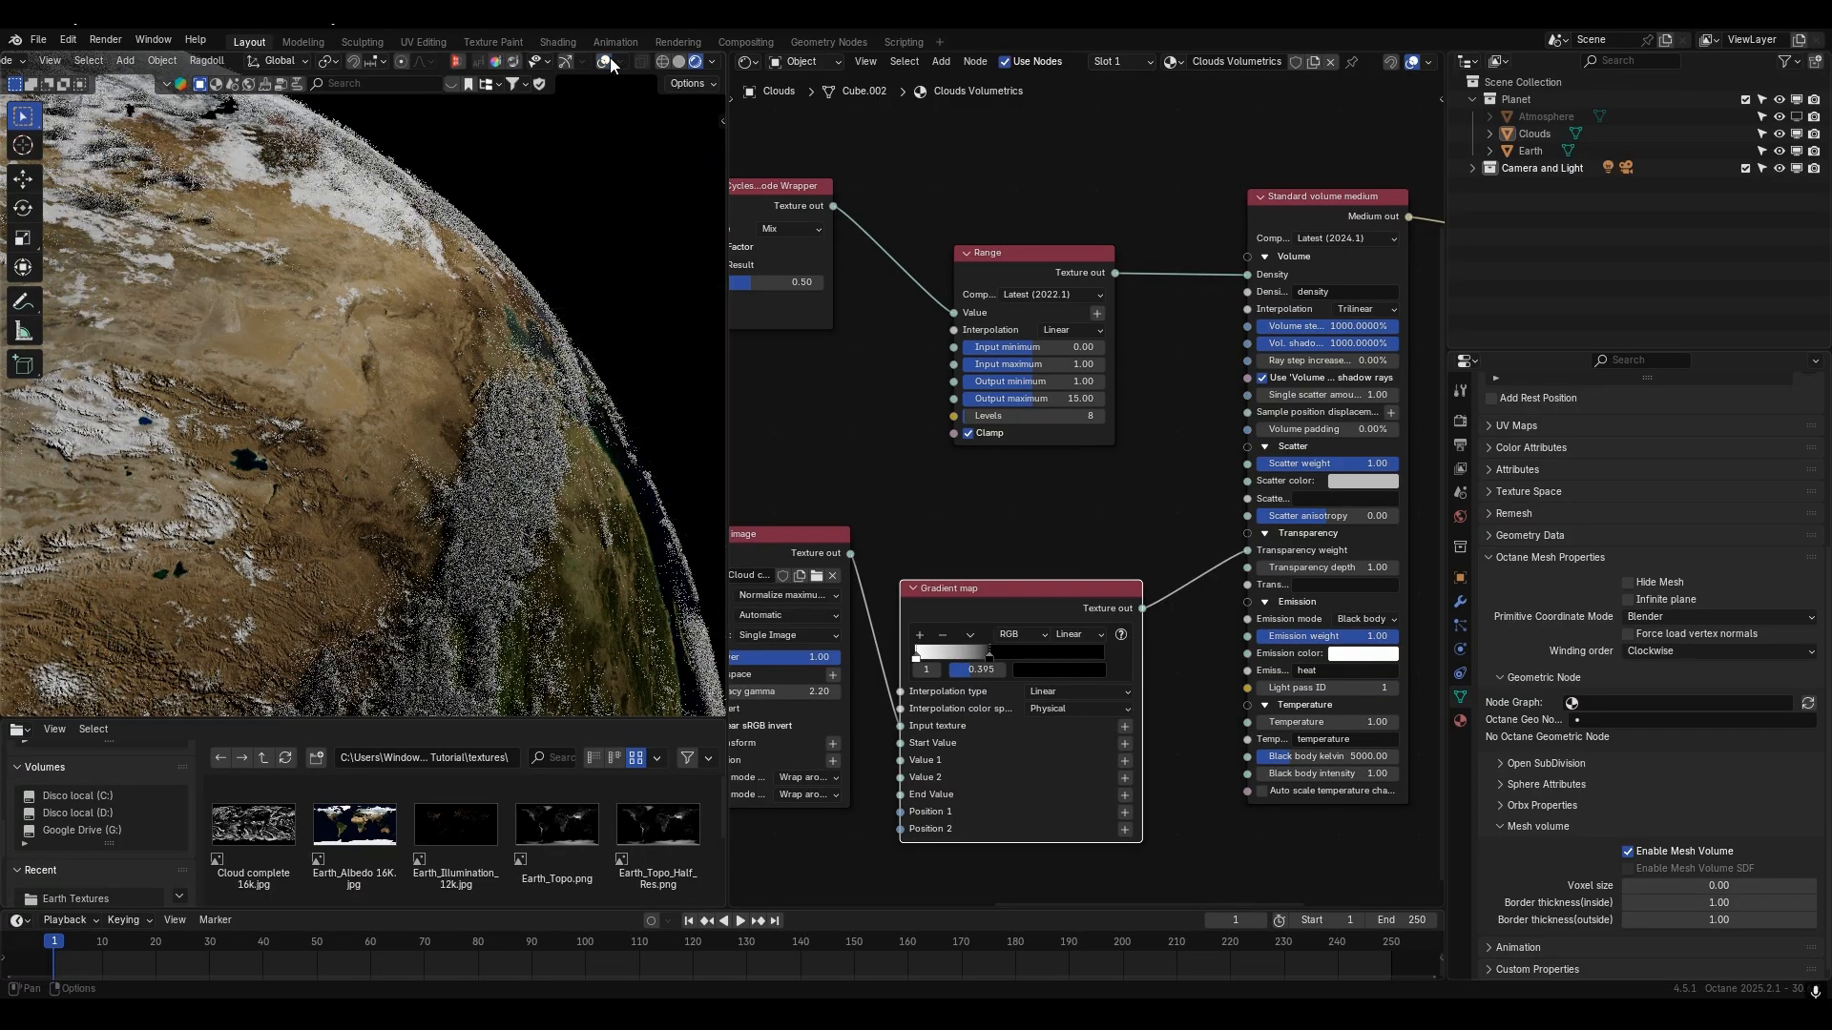
- Try a Value of 0.013 and full white on the gradient map's black stop, and return it to black
click(1037, 669)
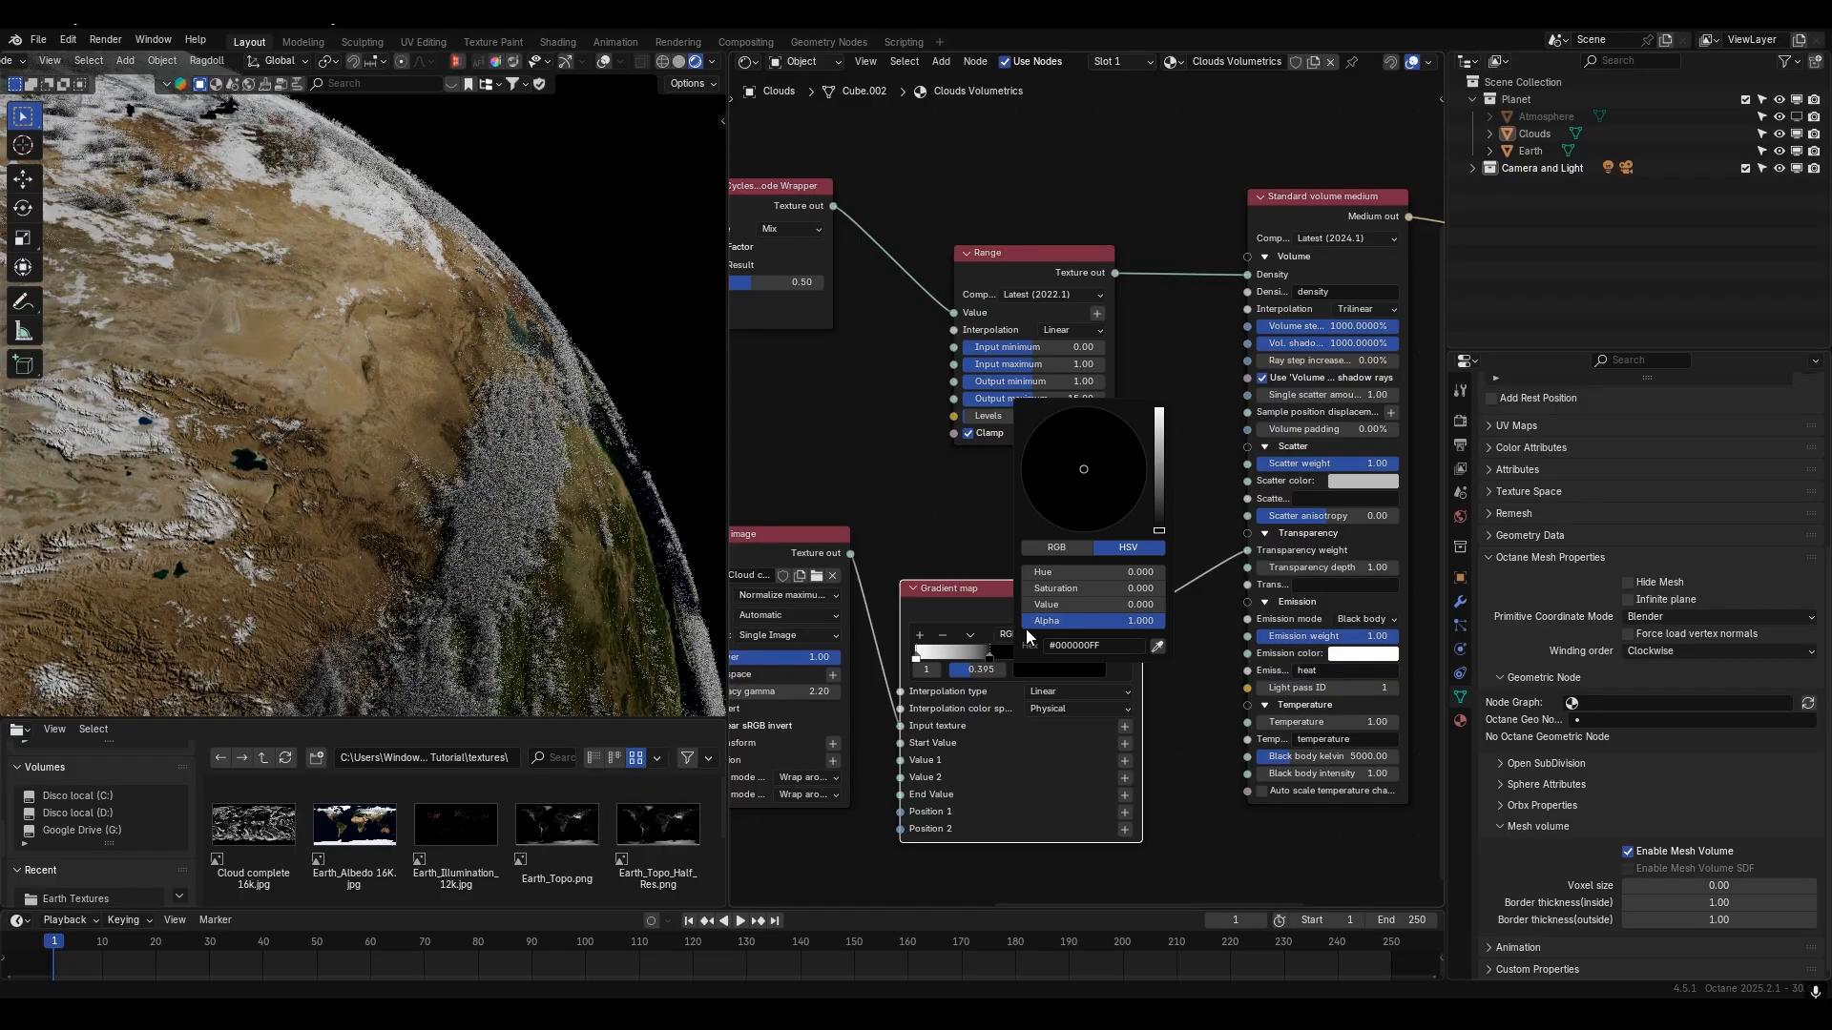
drag(1059, 604, 1063, 605)
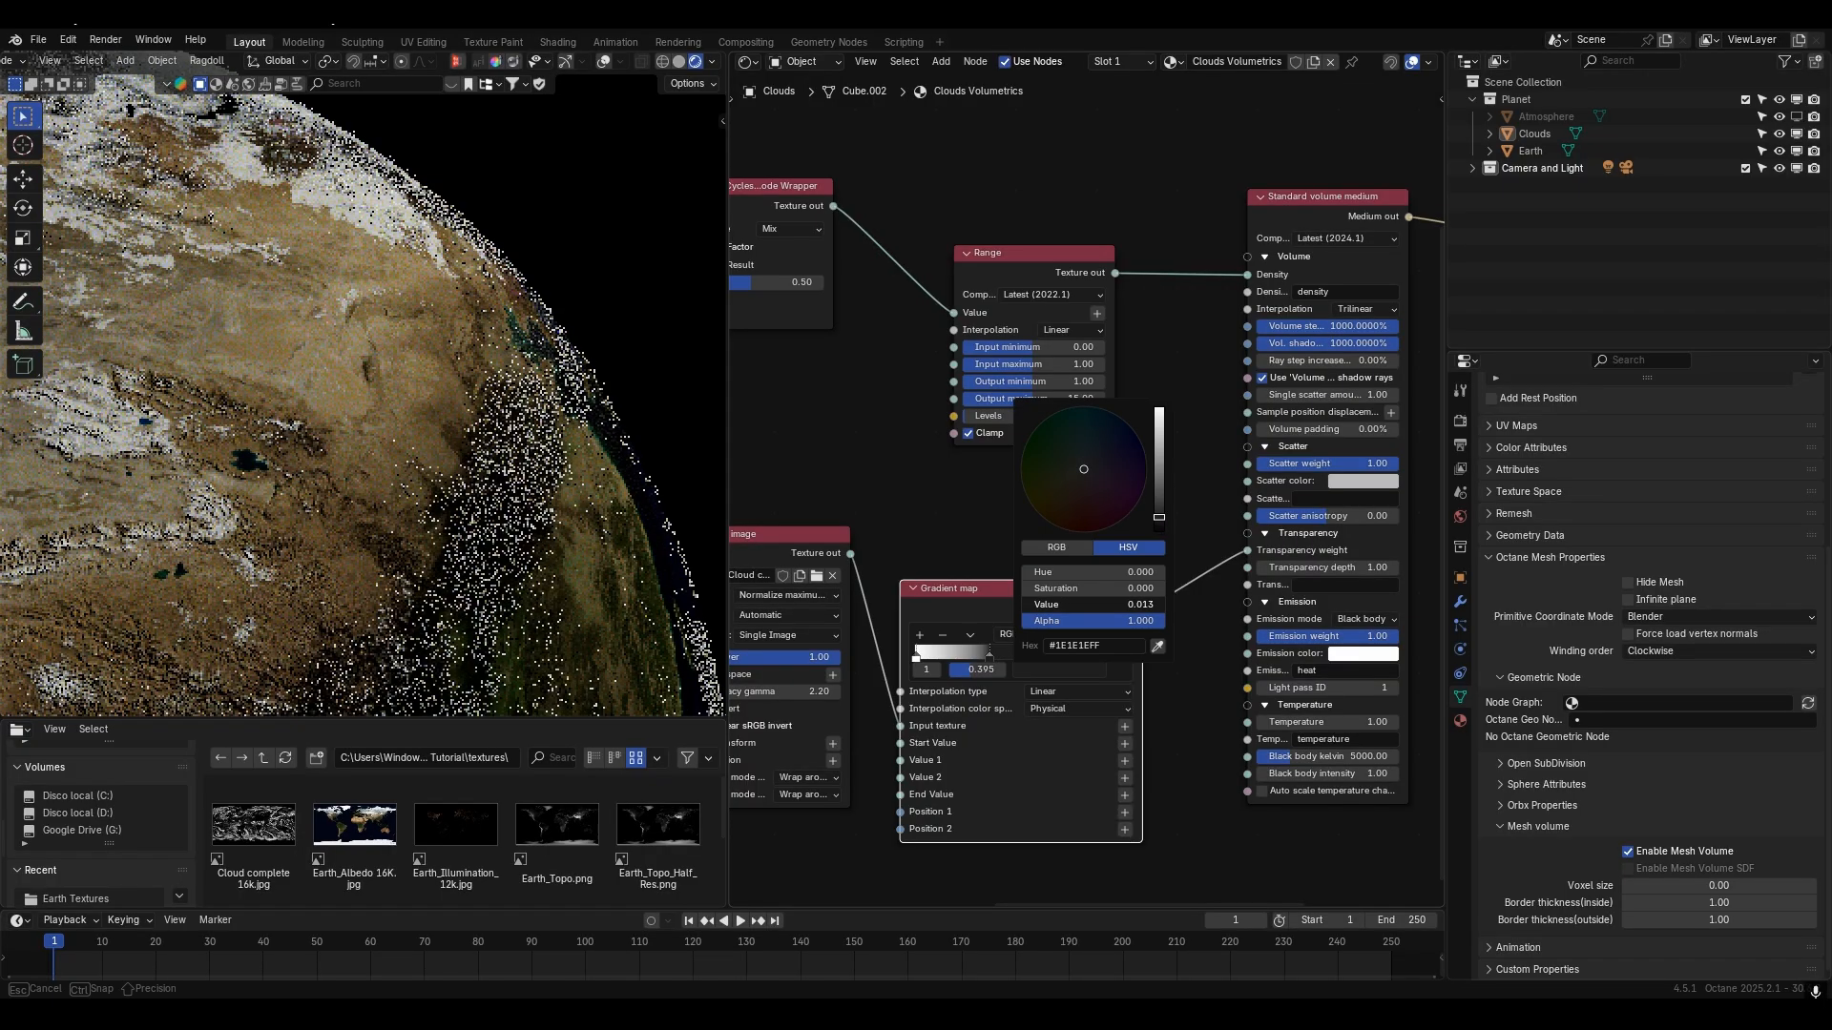
click(1061, 605)
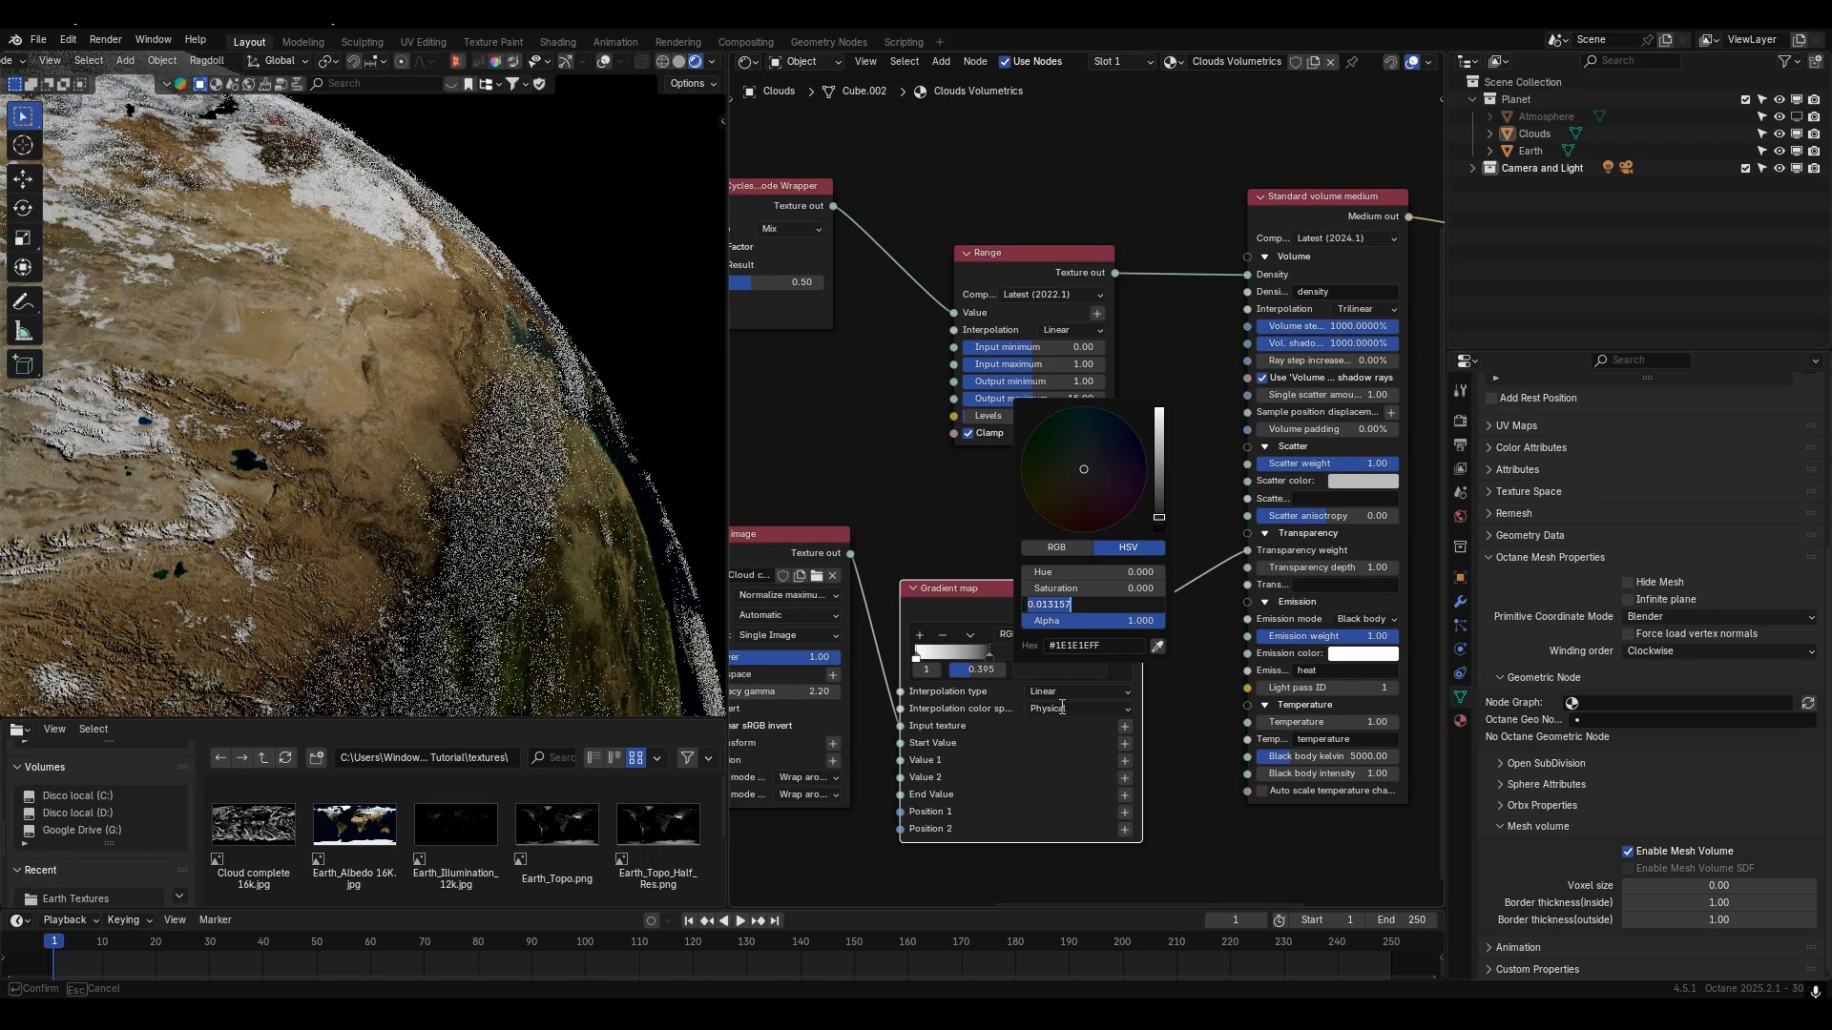
click(1052, 815)
drag(1065, 606, 1217, 606)
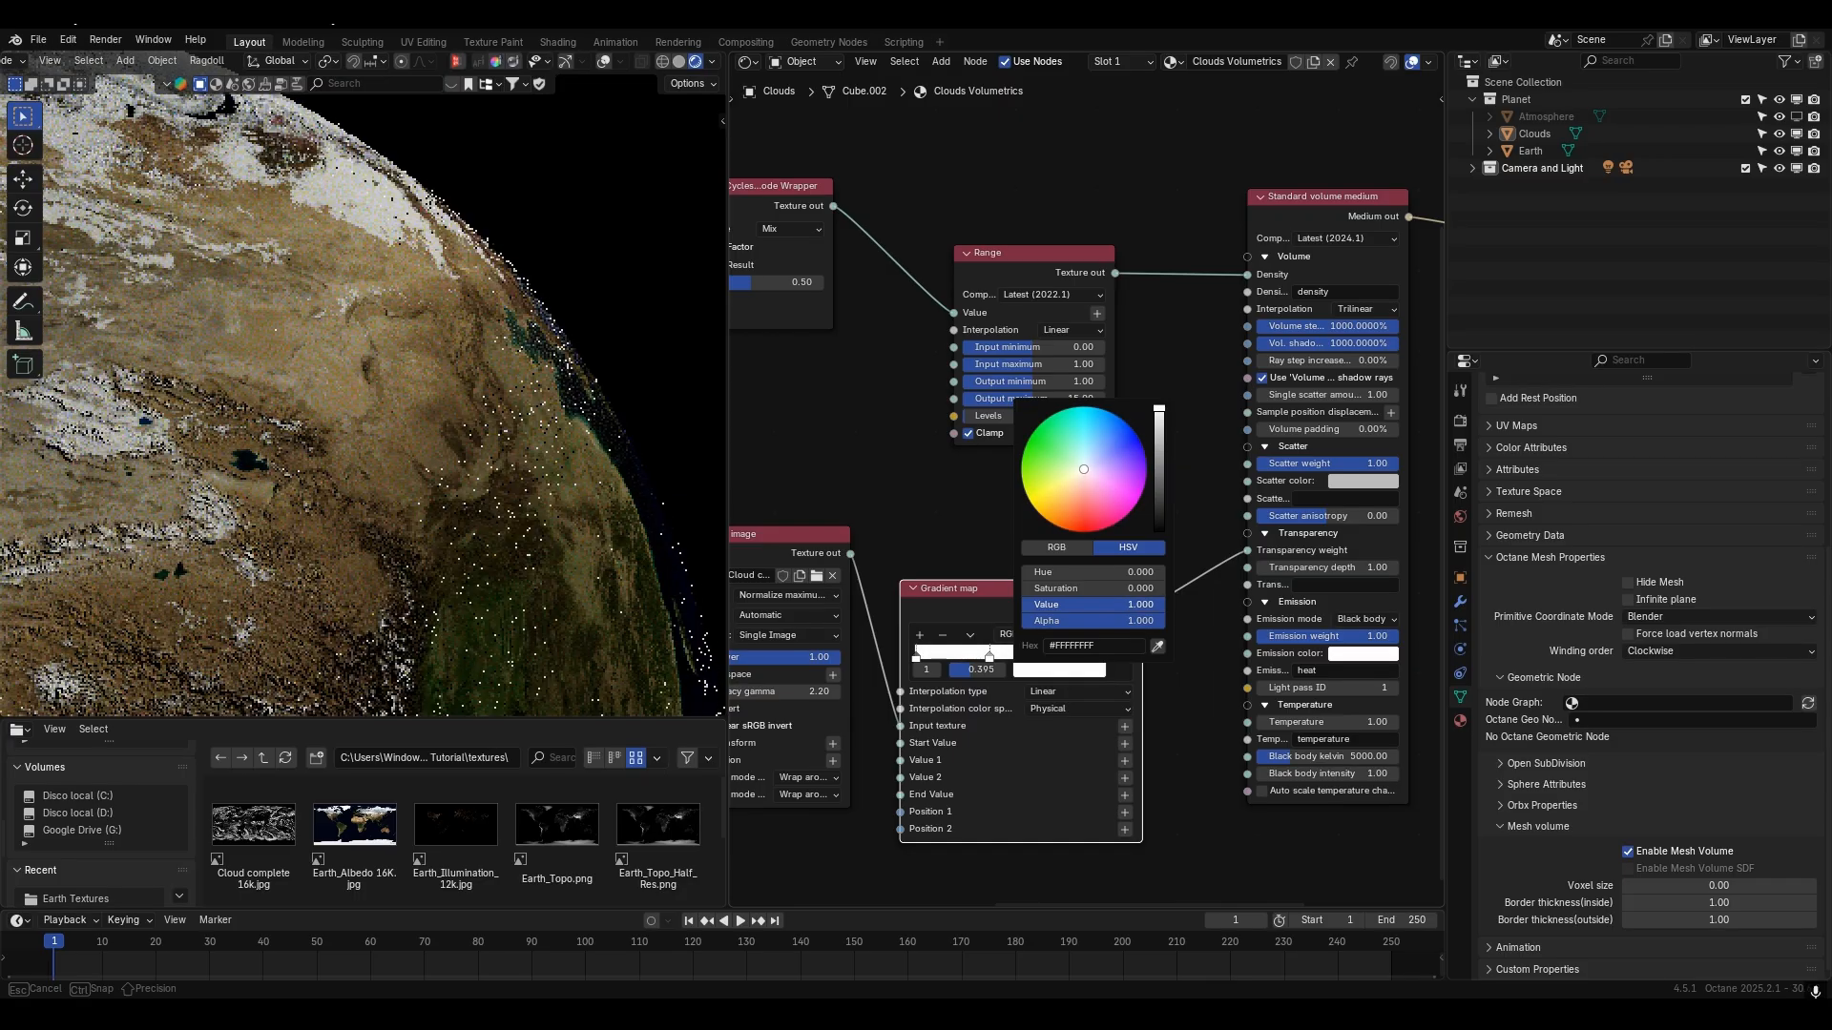
scroll(574, 498, down, 3)
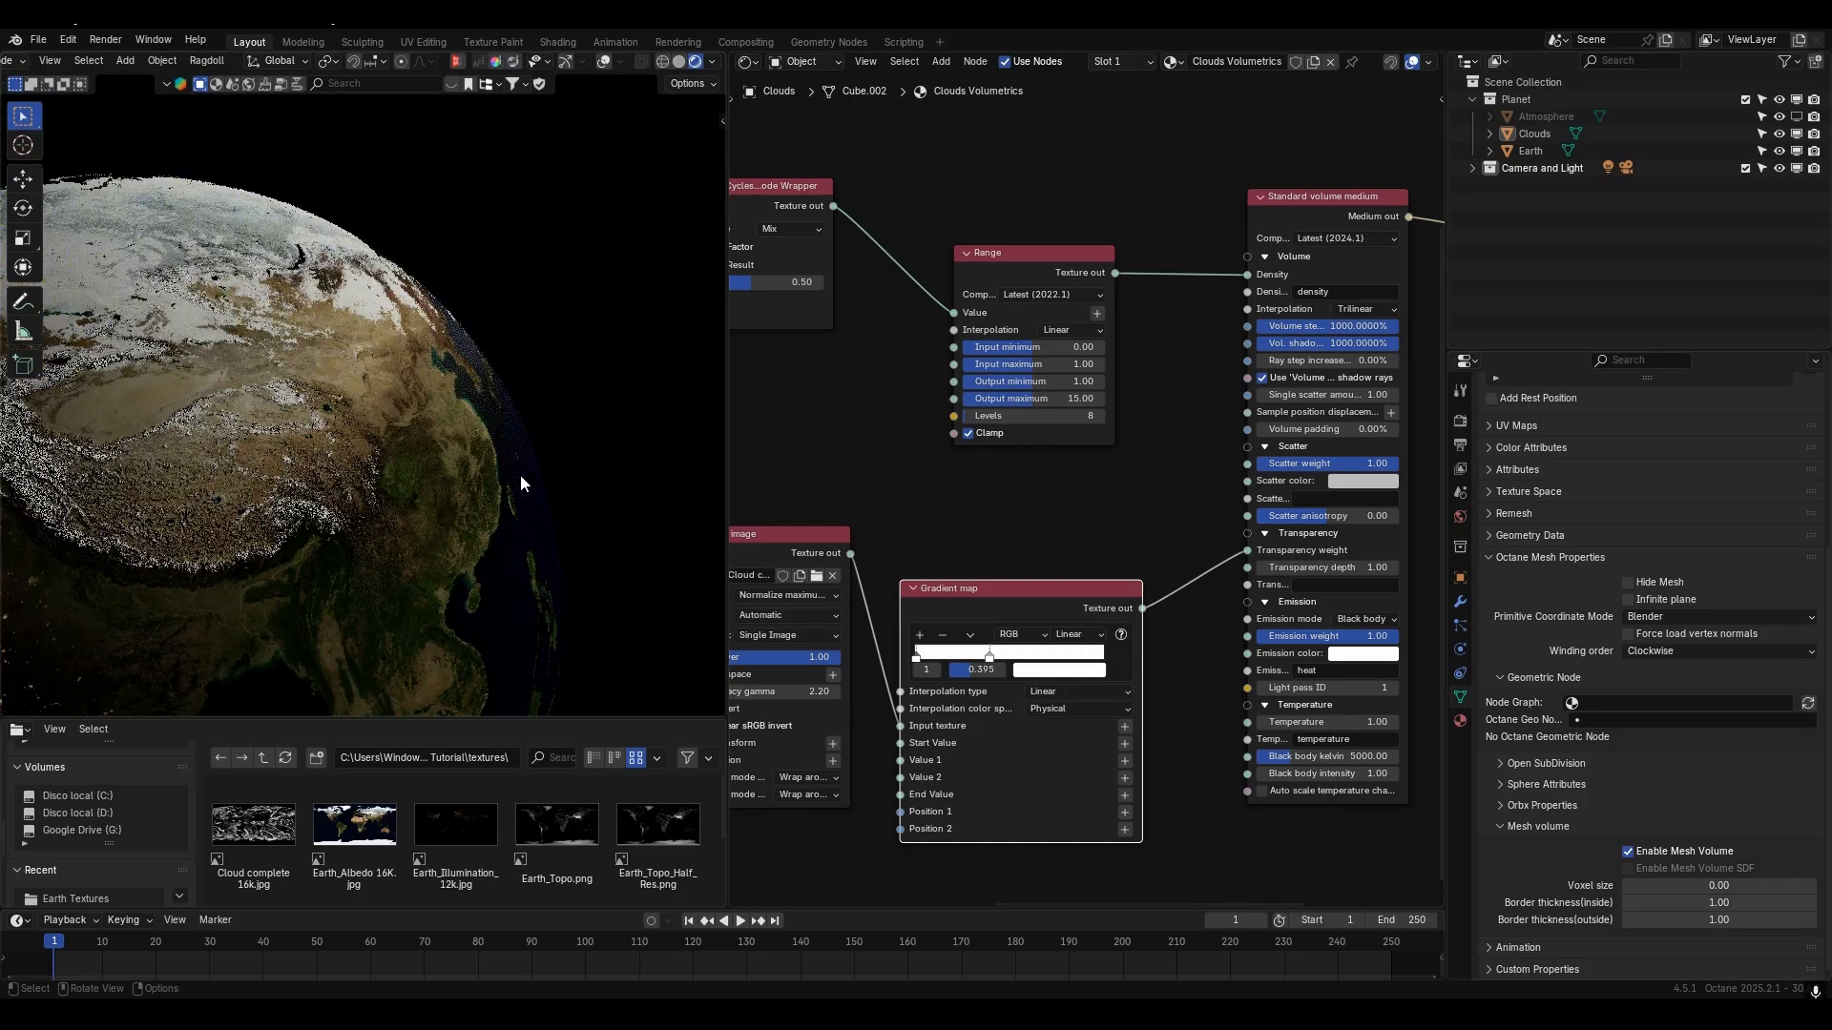
click(1046, 671)
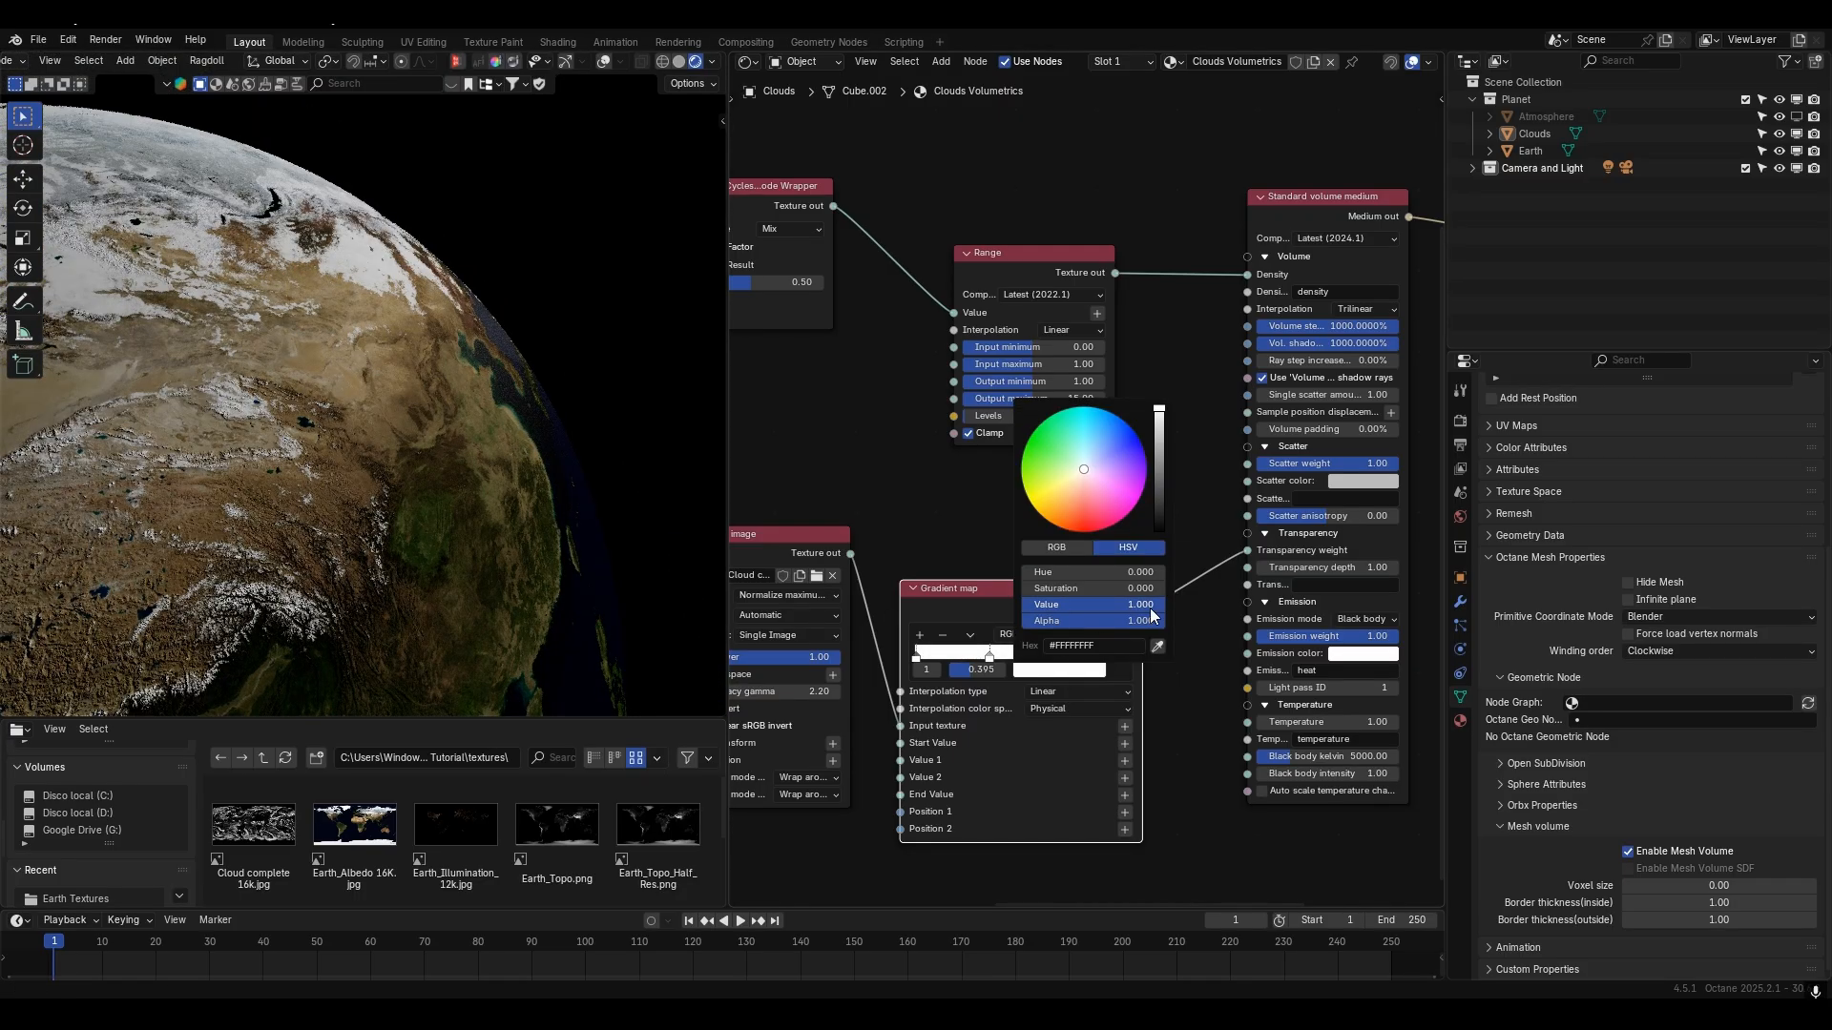
drag(1152, 606, 997, 607)
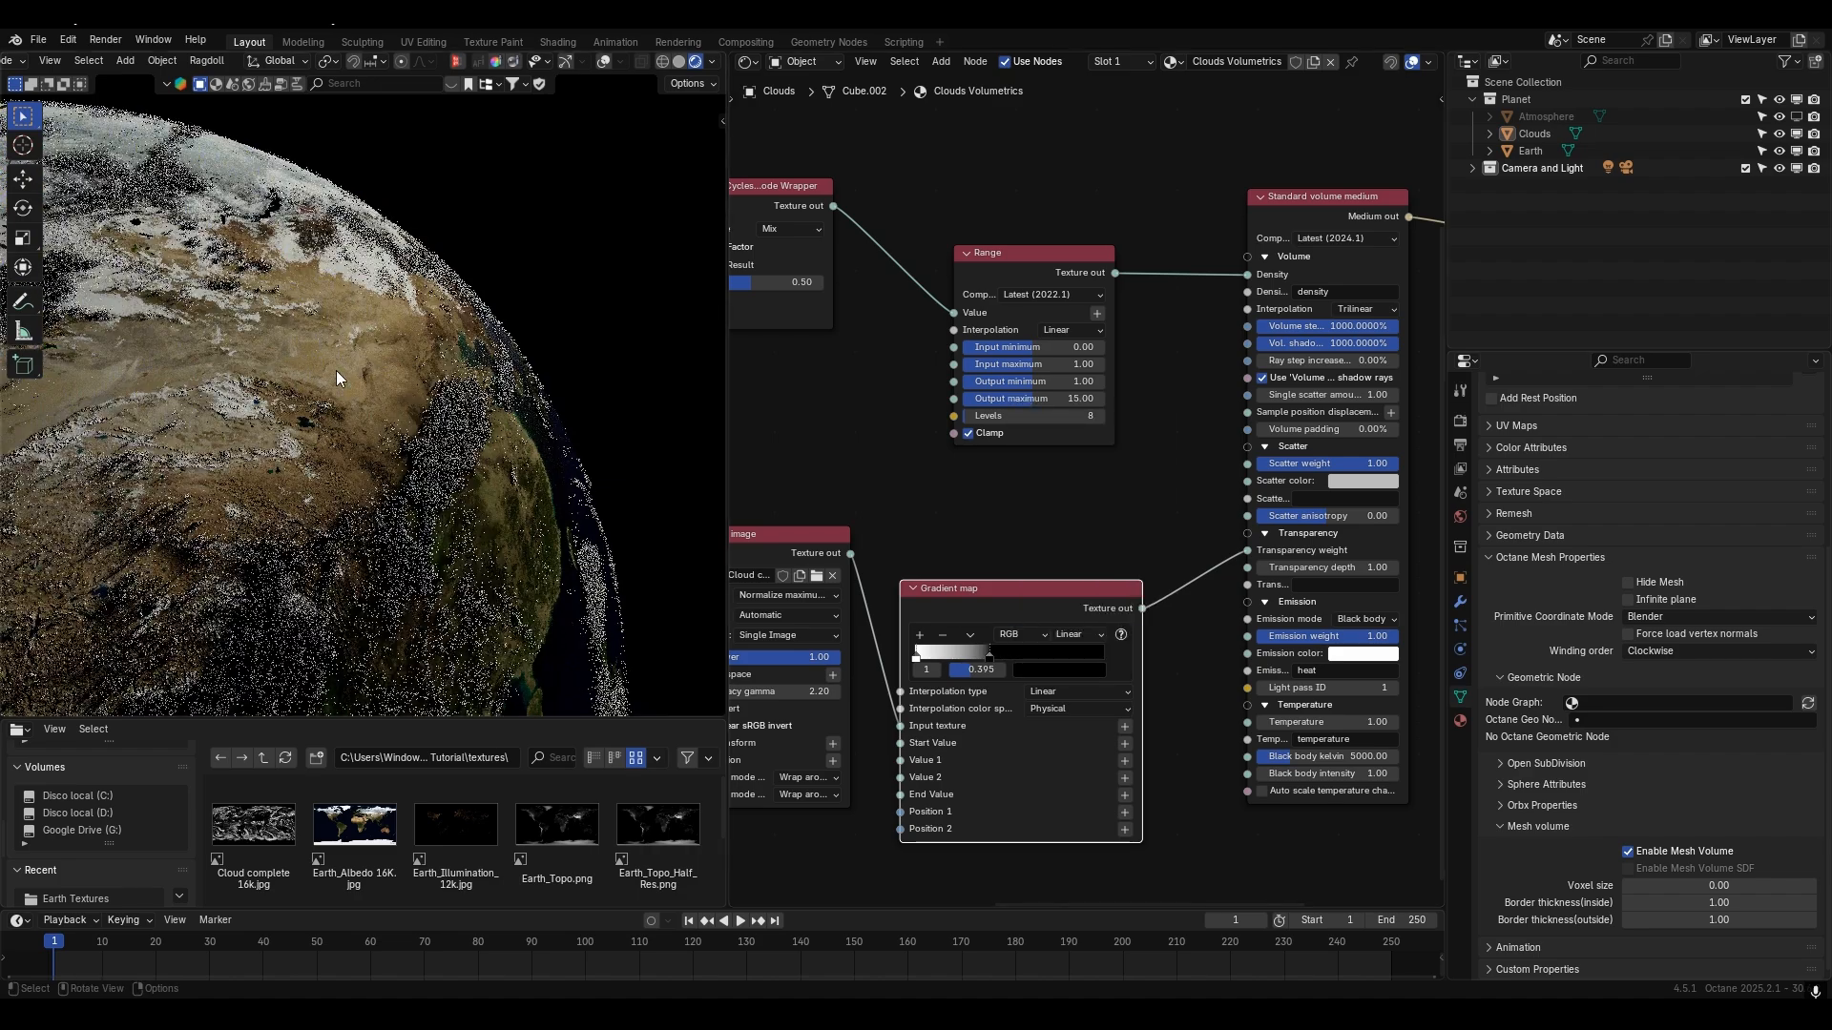
- Lift the gradient map's black stop slightly above black and set the volume medium's Scatter color to white
click(1059, 669)
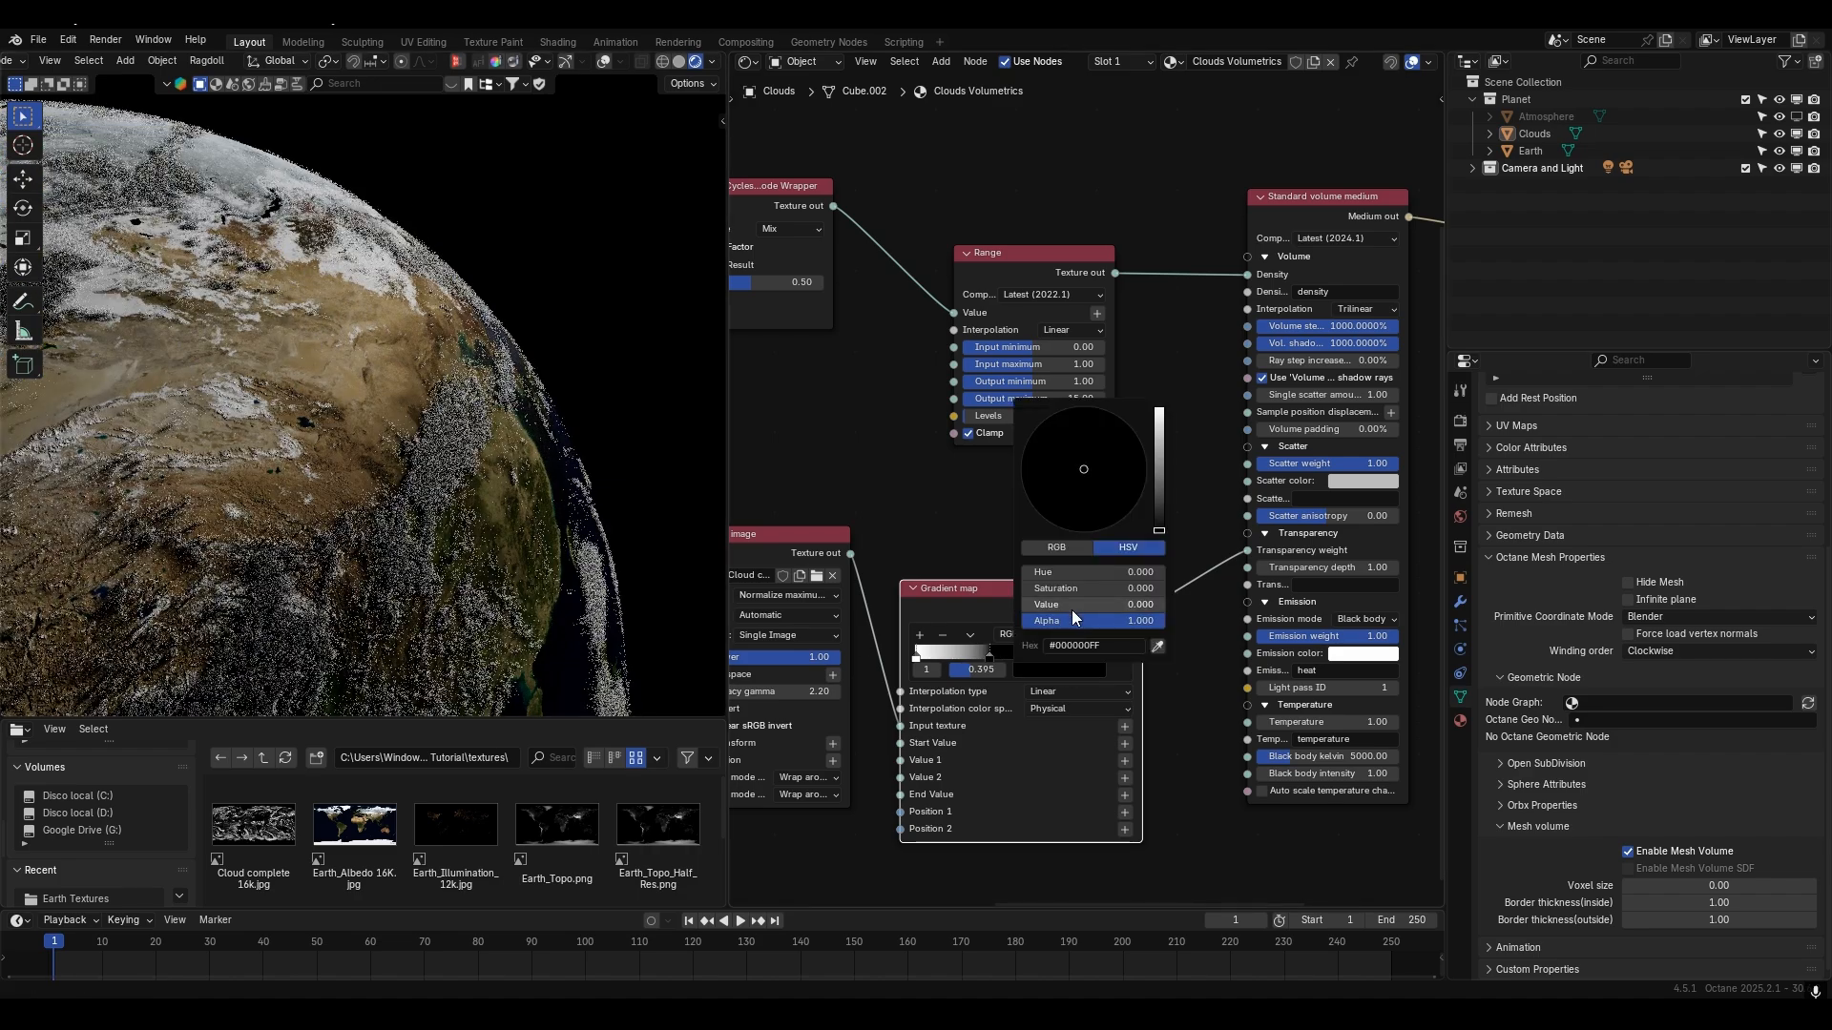
drag(1093, 604, 1097, 604)
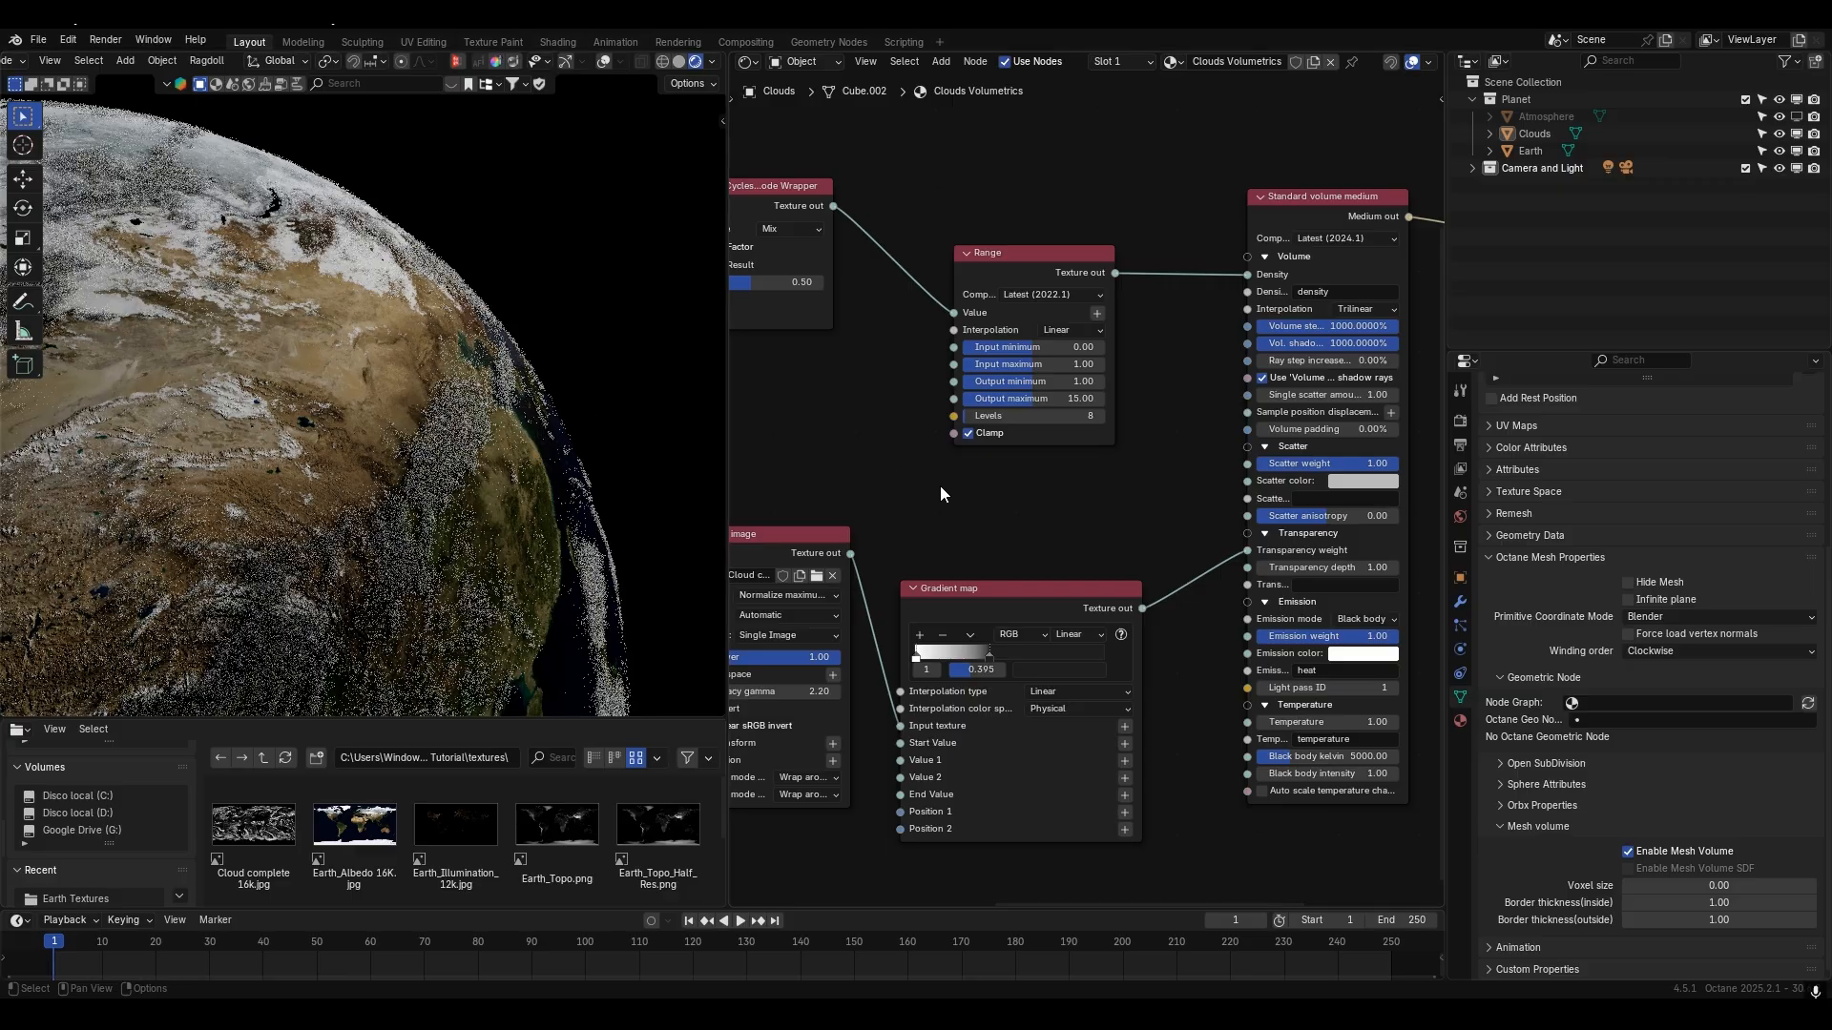
middle_drag(992, 510, 803, 467)
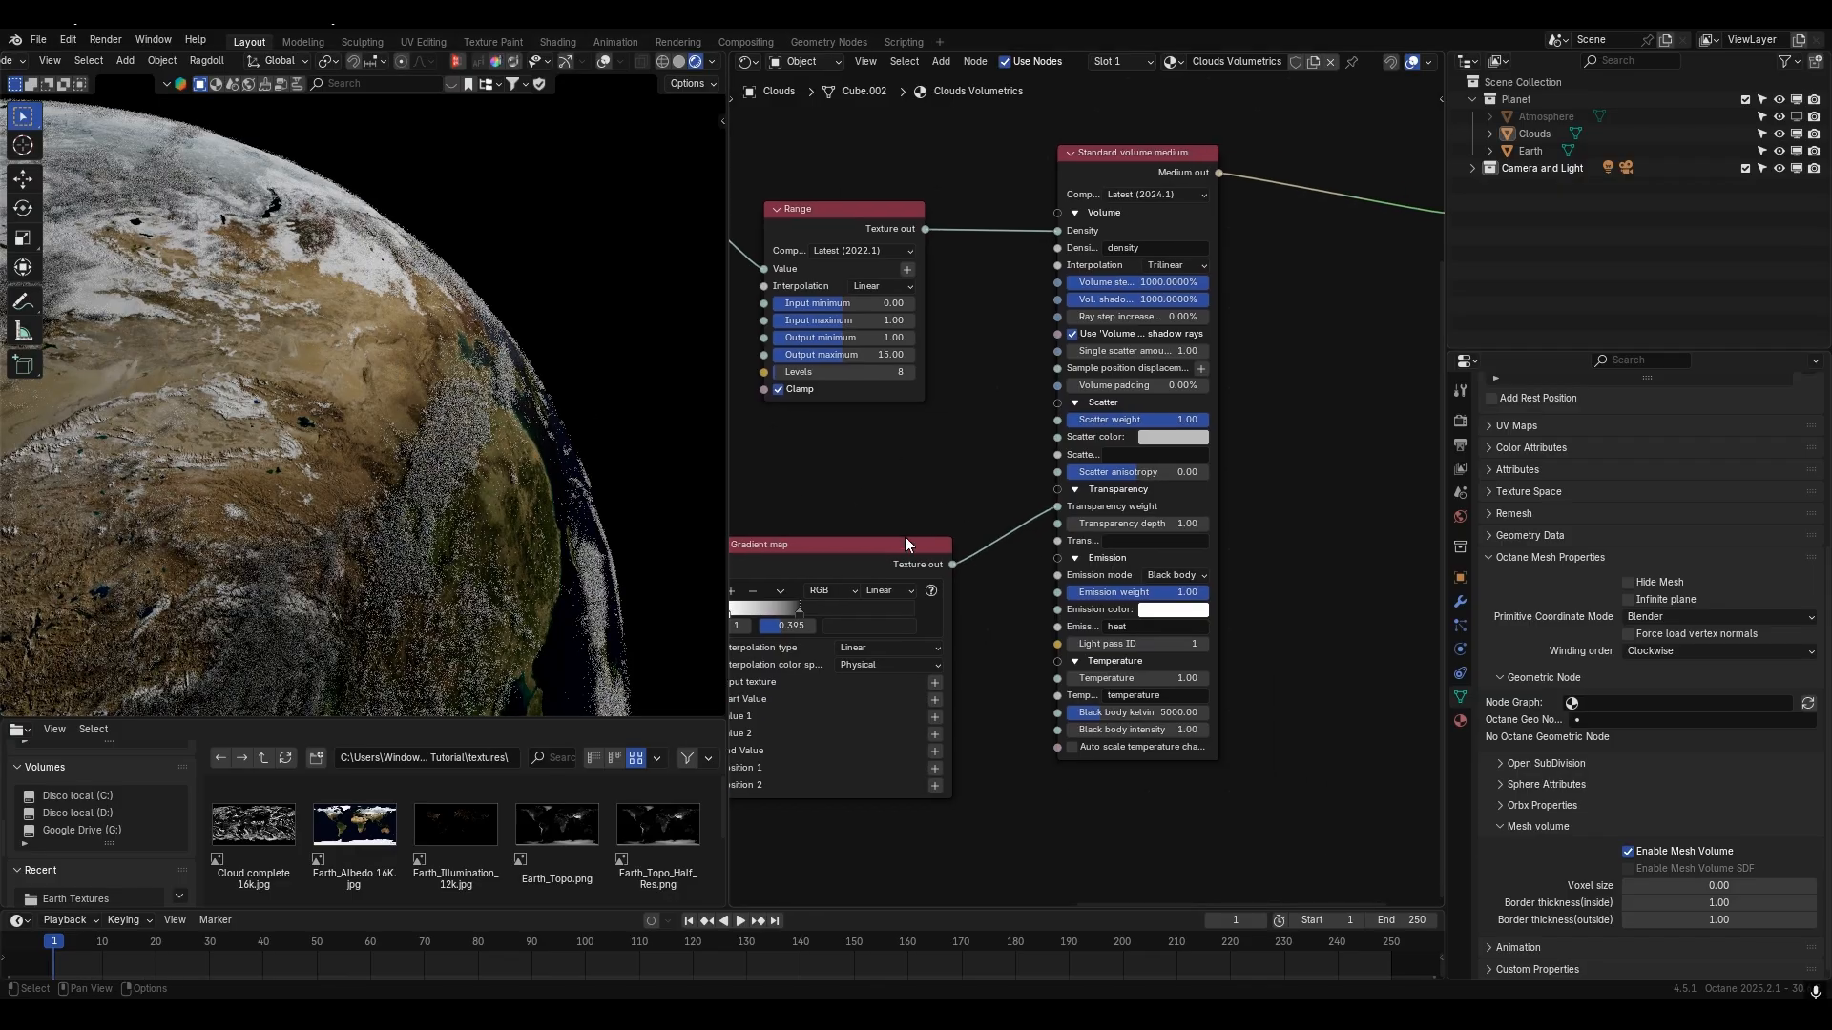
click(1176, 436)
drag(1285, 217, 1284, 188)
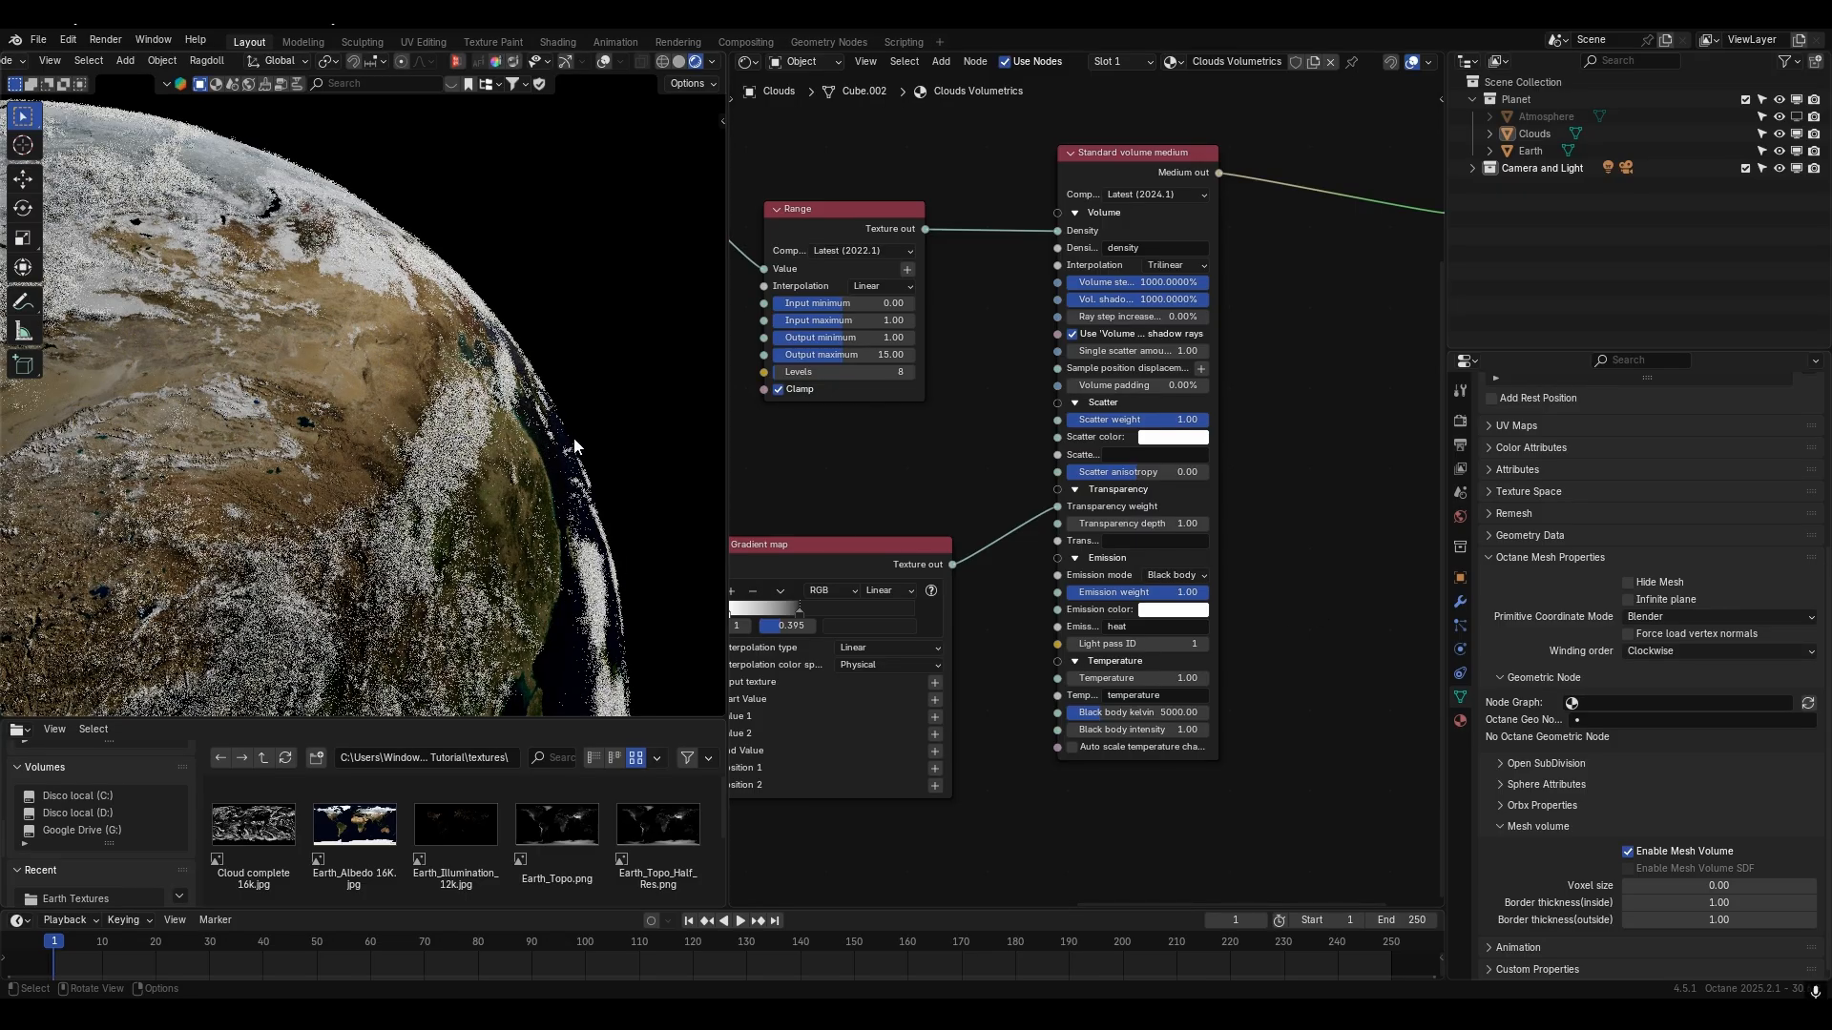
- Unhide the Atmosphere object and turn on the viewport gizmos, with the whole planet framed in the rendered view
scroll(574, 441, down, 5)
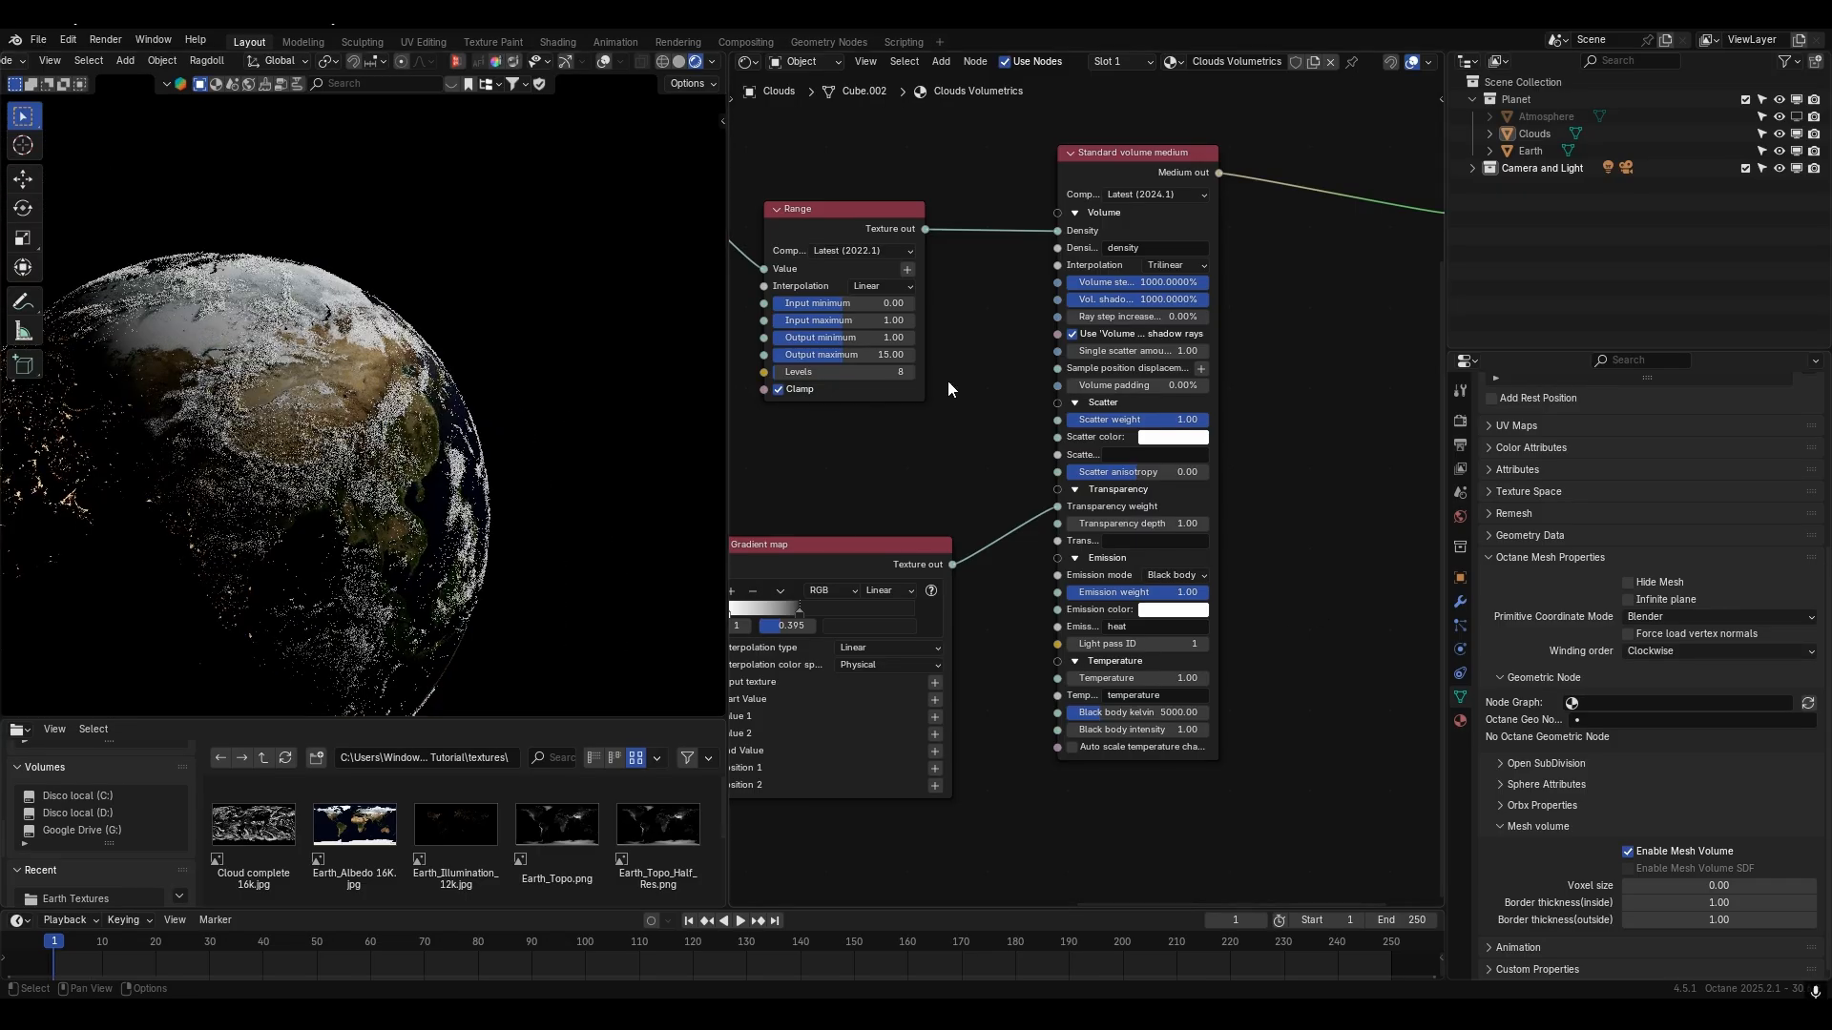
click(1796, 116)
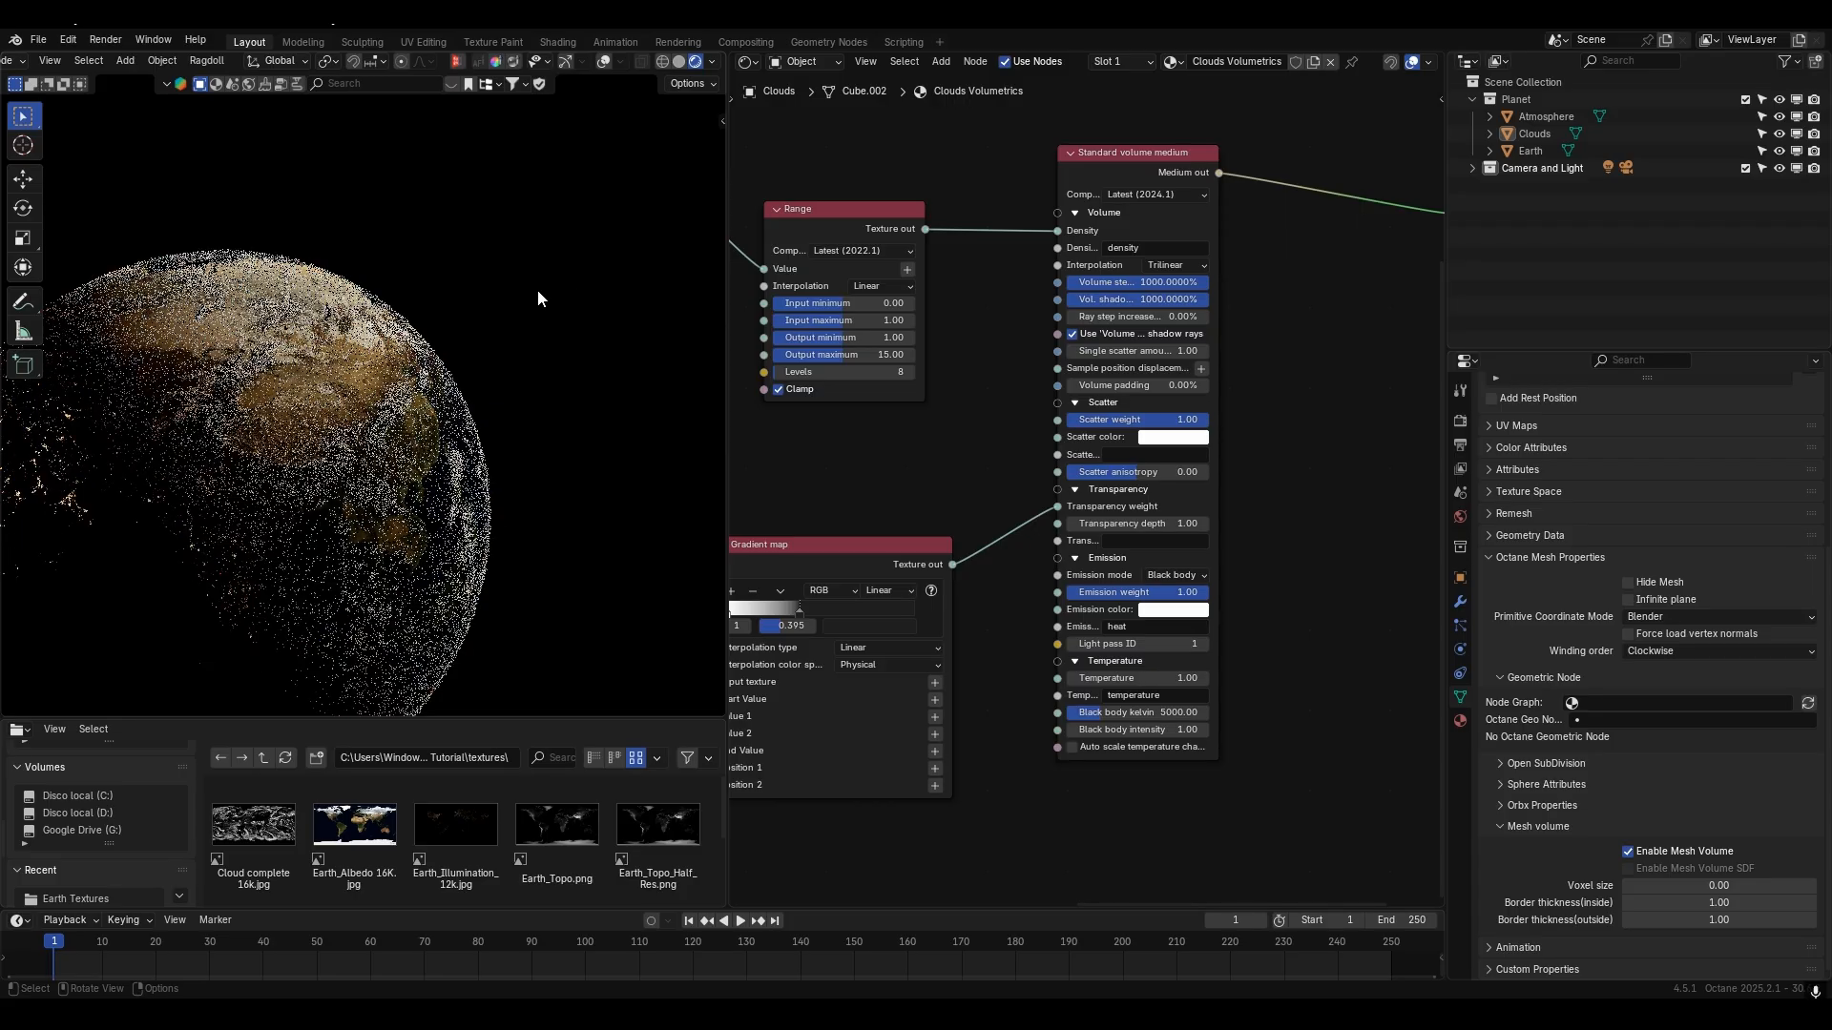
click(566, 61)
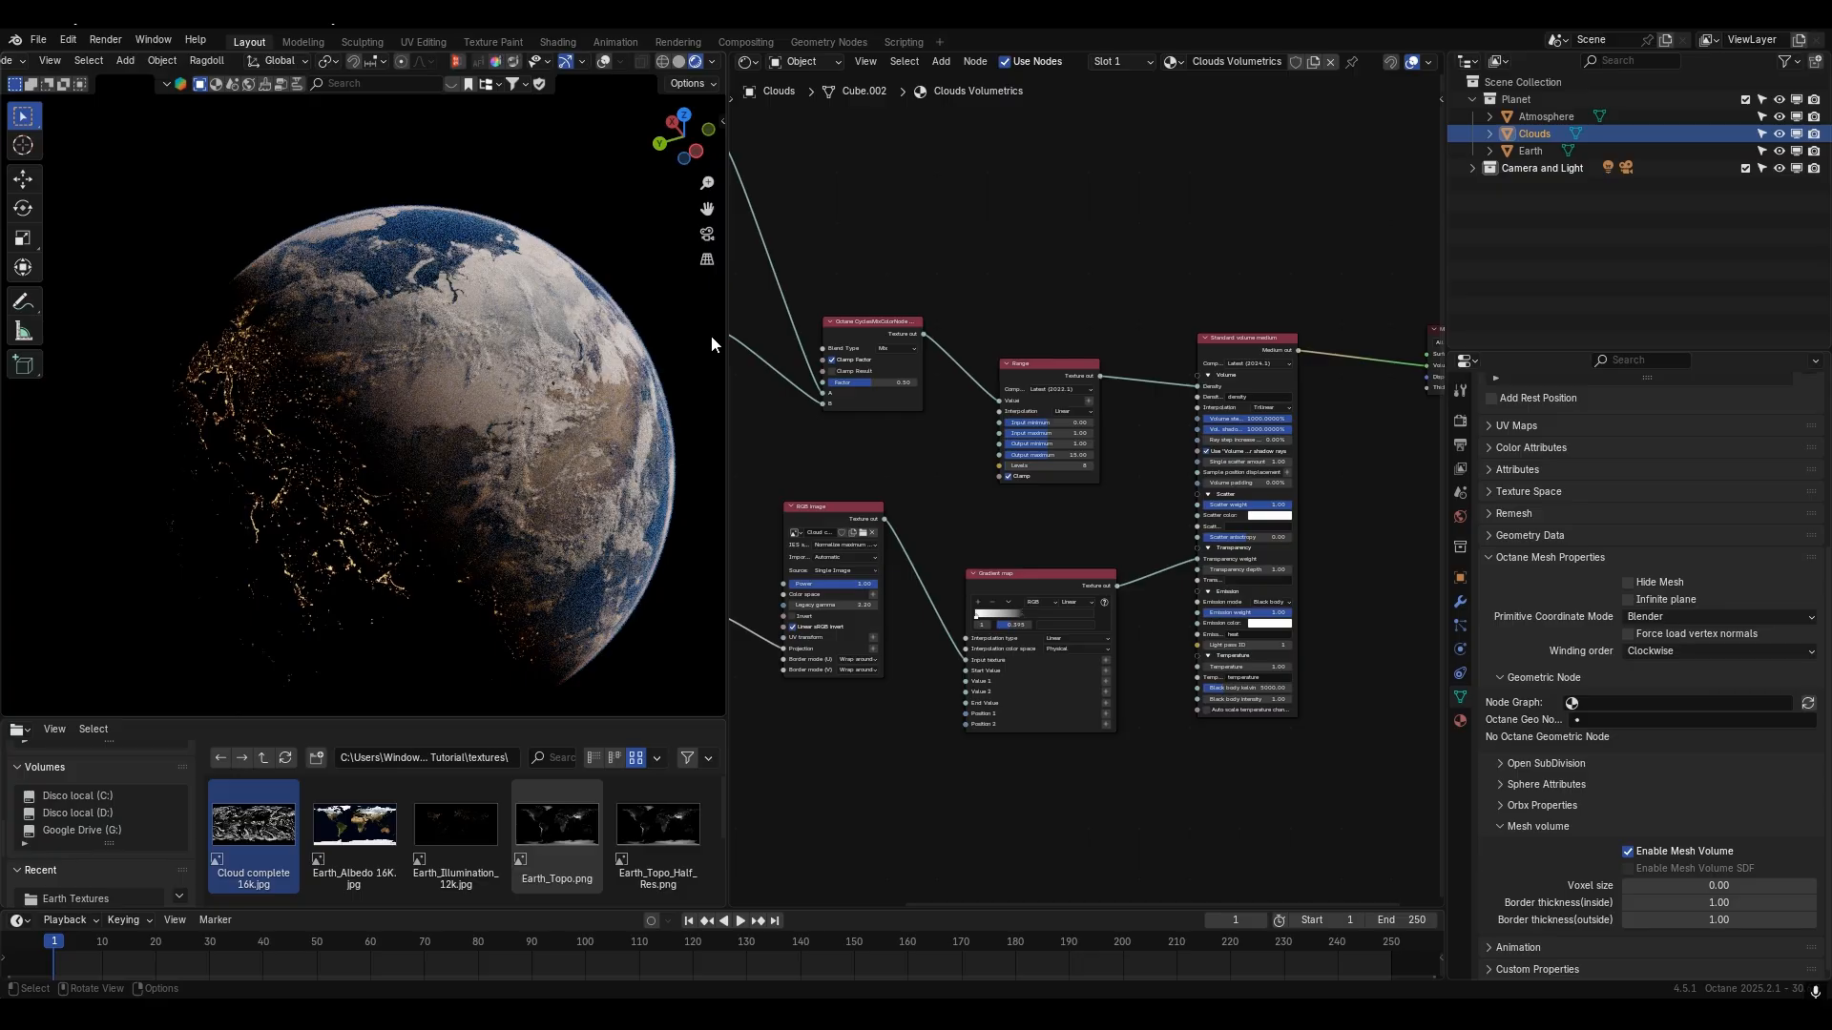
scroll(994, 521, up, 2)
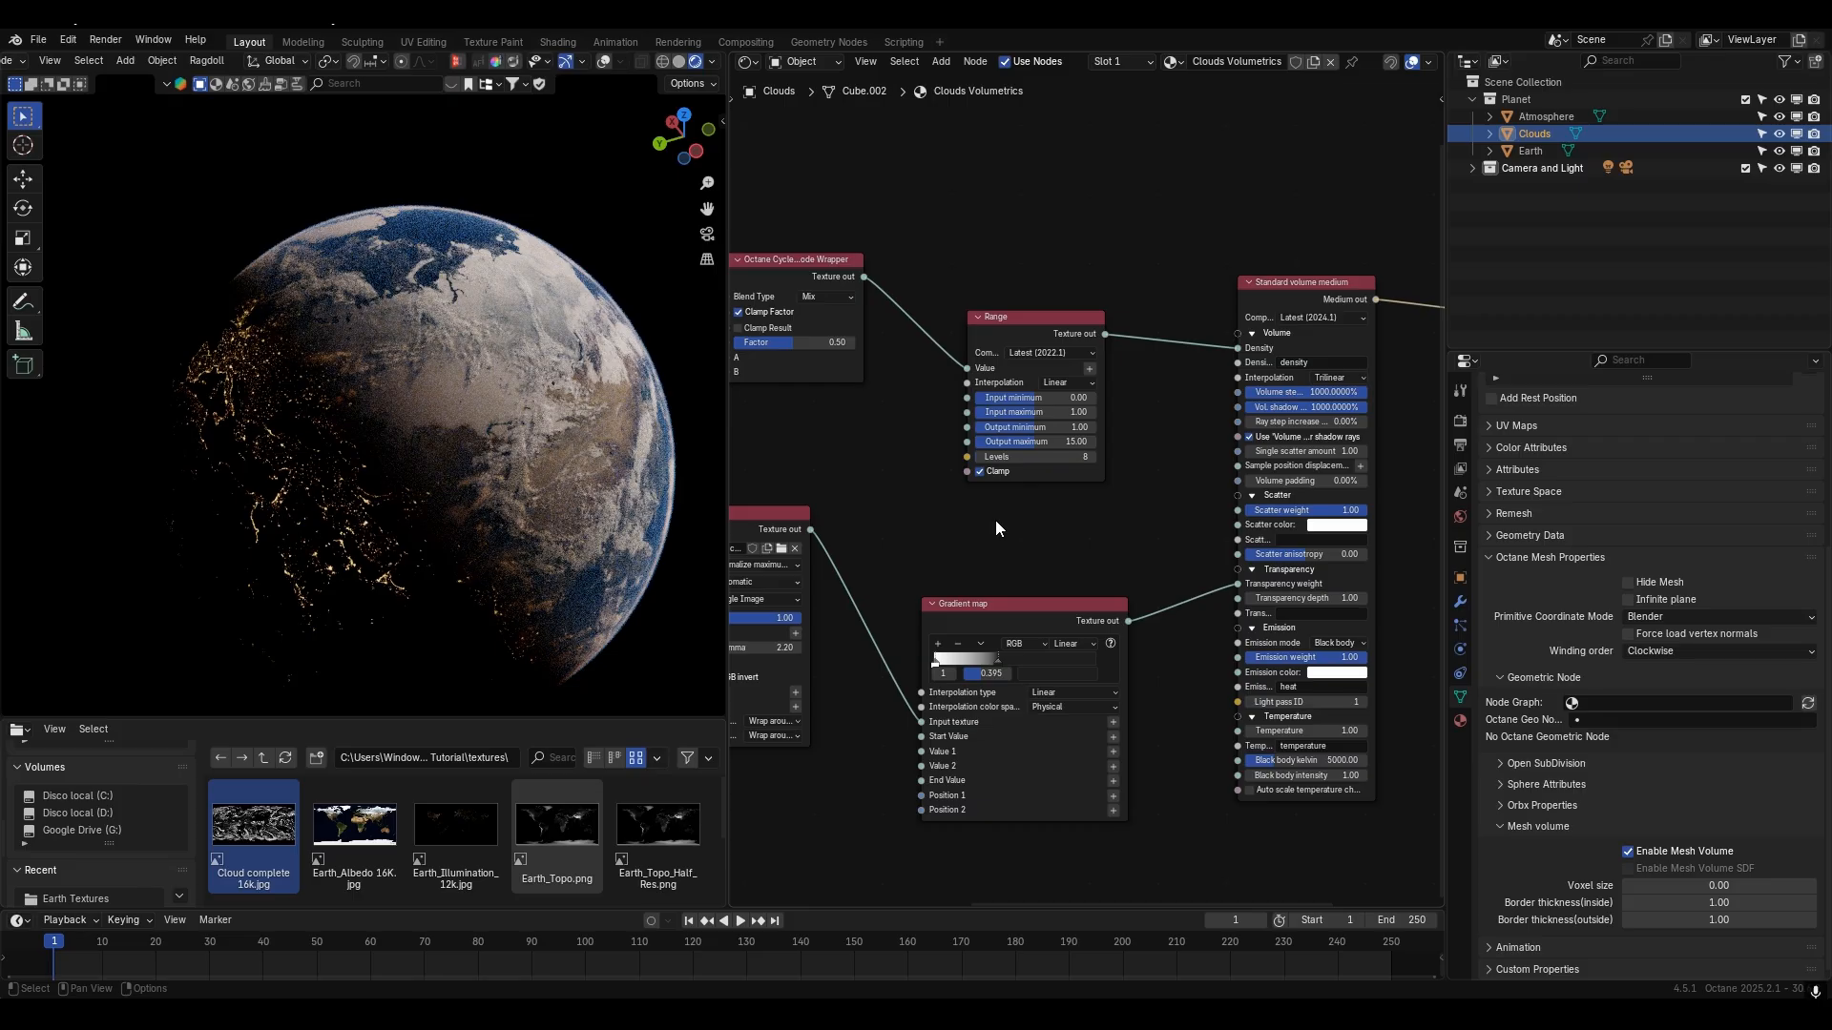
drag(707, 208, 644, 214)
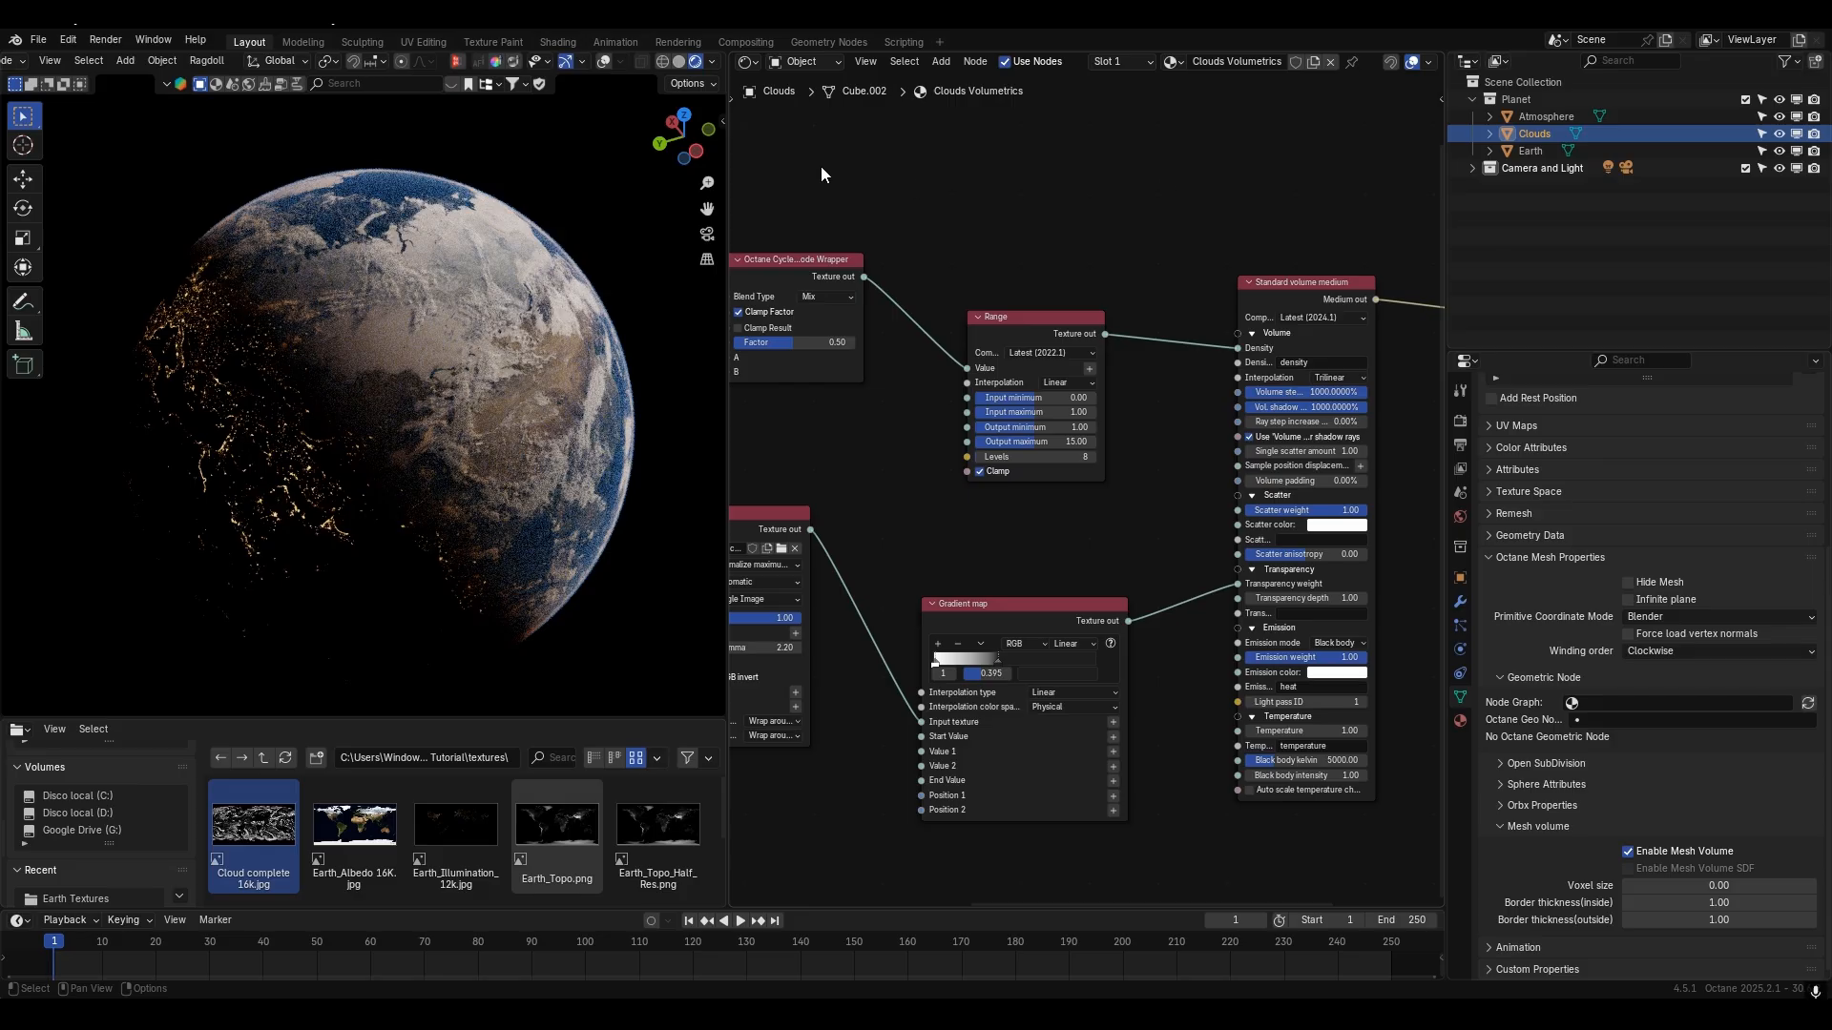
- Duplicate the Clouds object in place in solid shading with overlays shown, and disable the original in viewports and renders
click(678, 61)
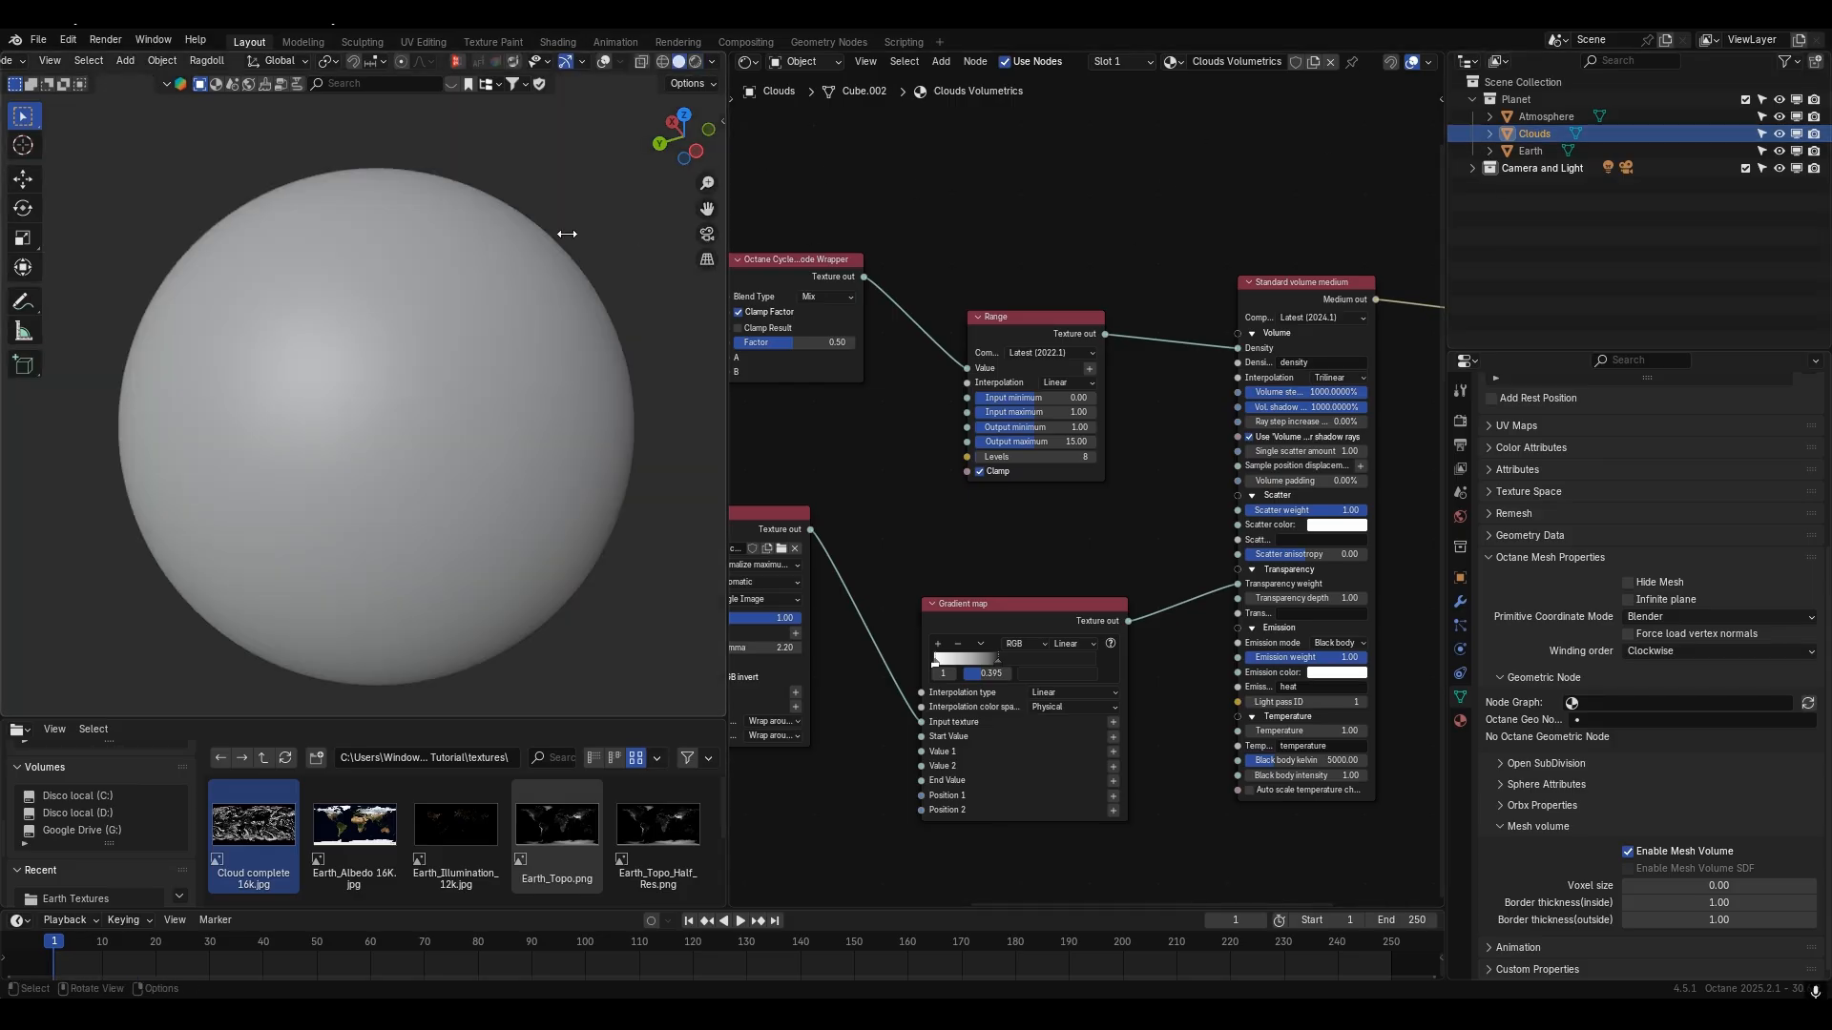
click(604, 61)
key(shift+d)
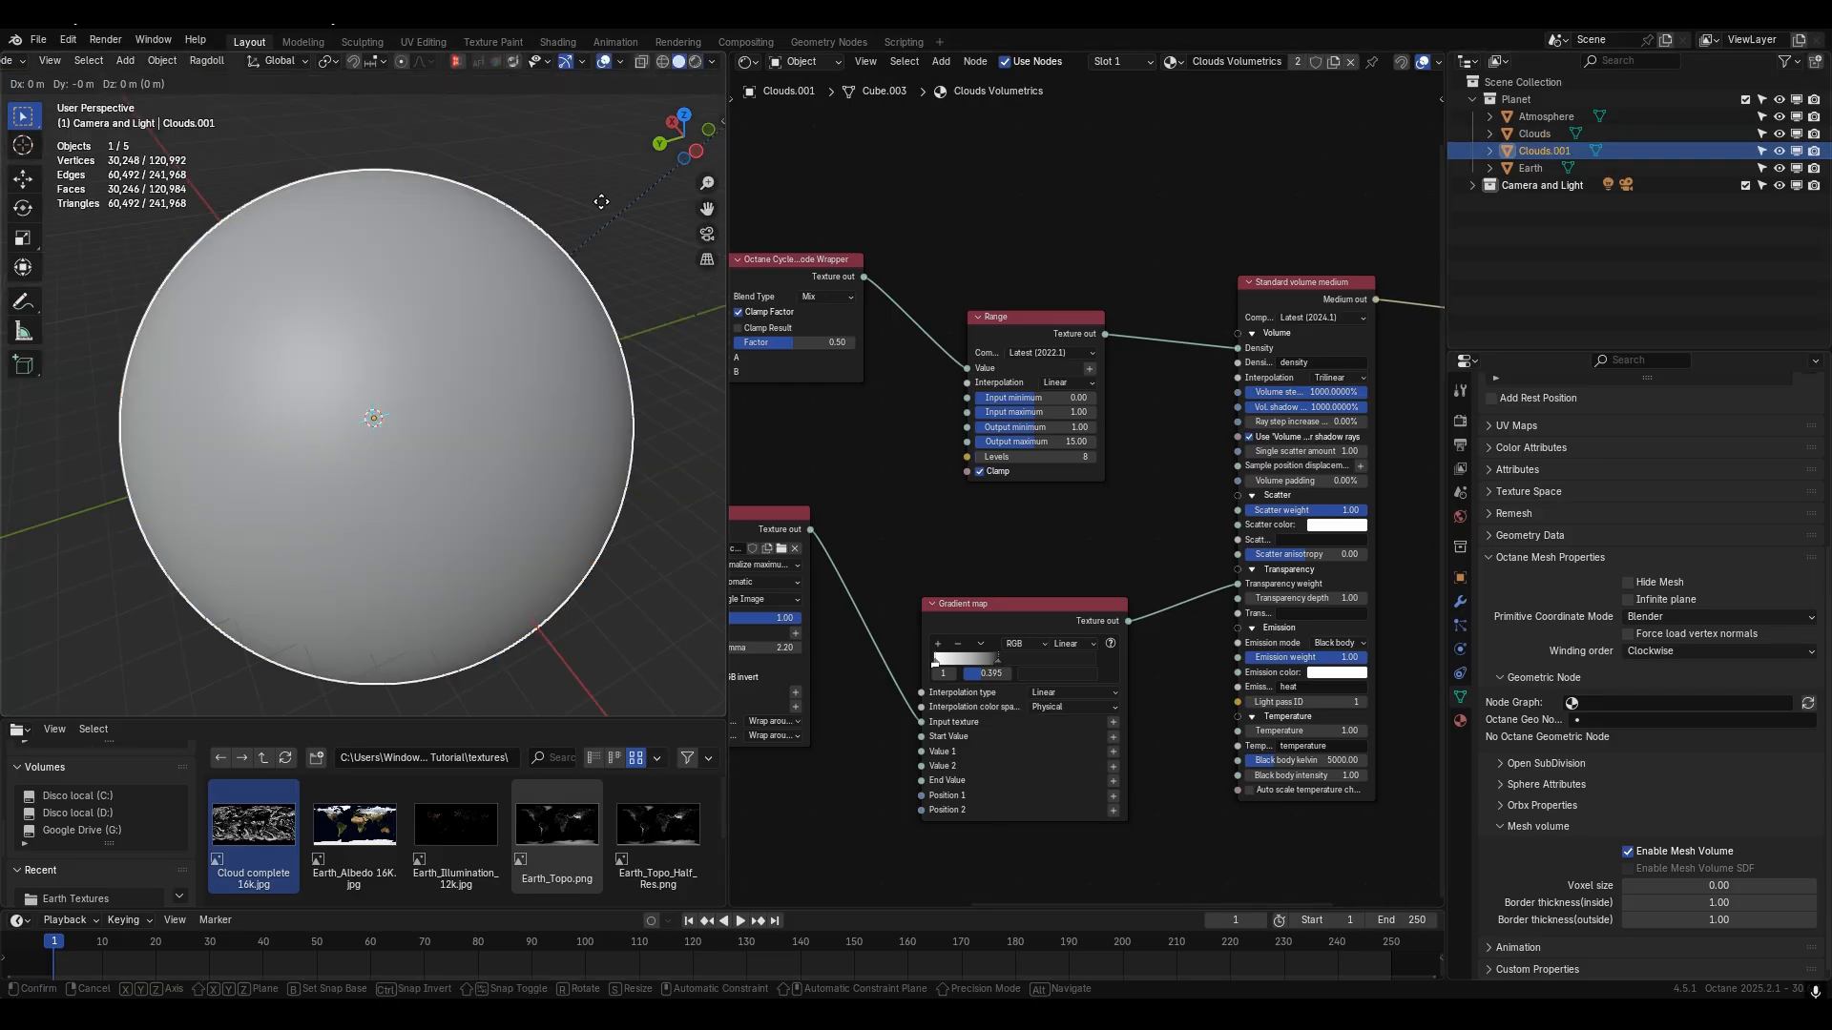
key(Escape)
drag(1796, 135, 1814, 134)
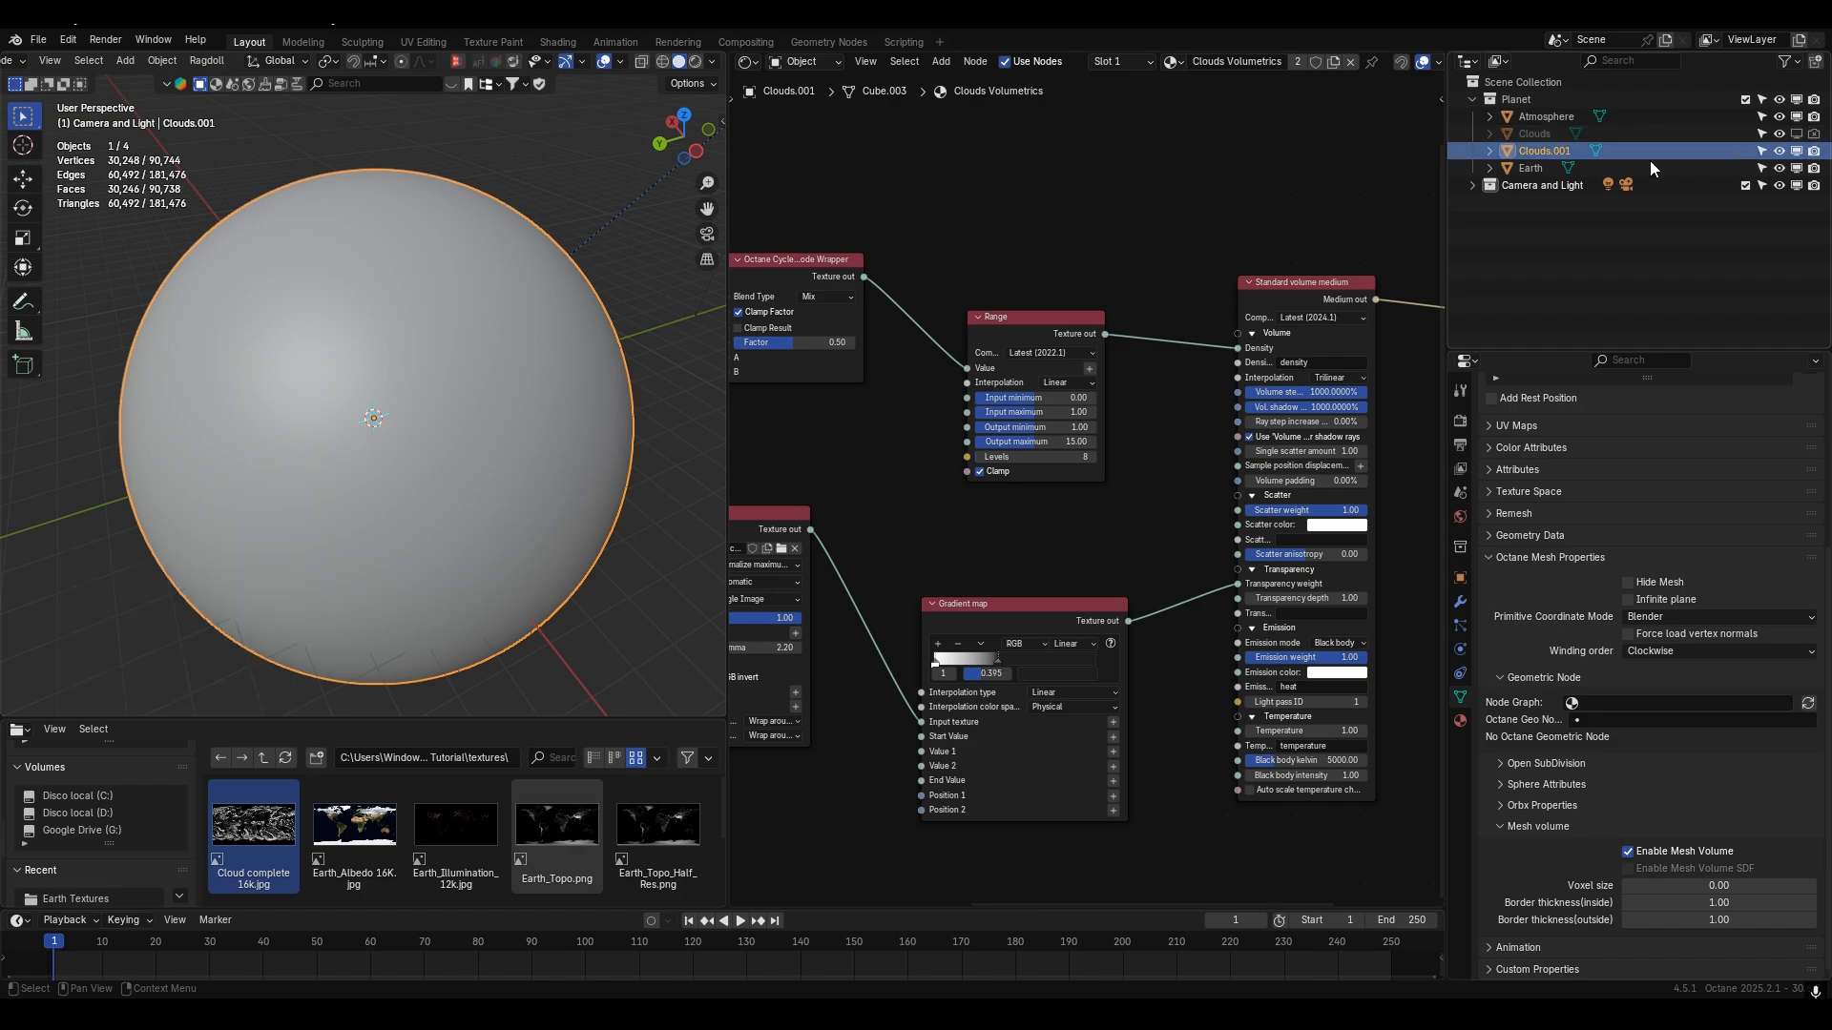
- Rename the duplicated clouds object to Clouds_Fake and disable its Octane mesh volume
double_click(1555, 151)
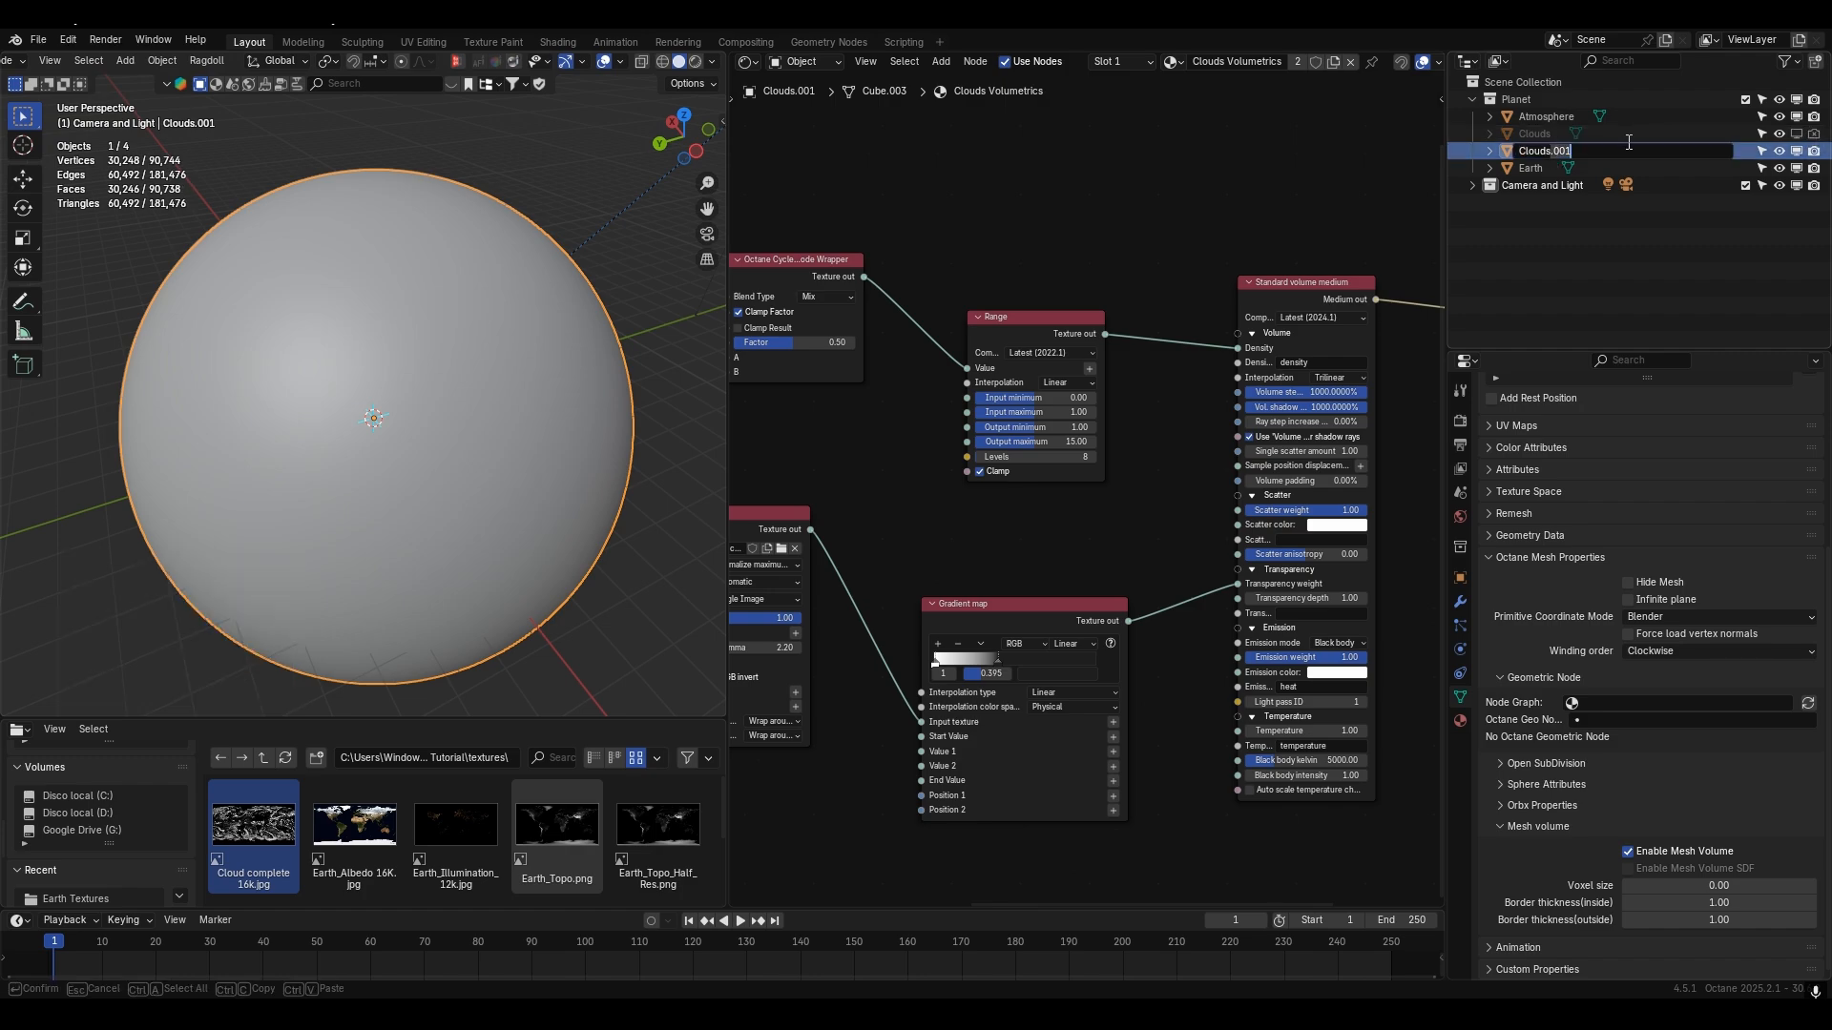
key(BackSpace)
key(BackSpace)
key(BackSpace)
key(BackSpace)
text(_Fake)
key(Return)
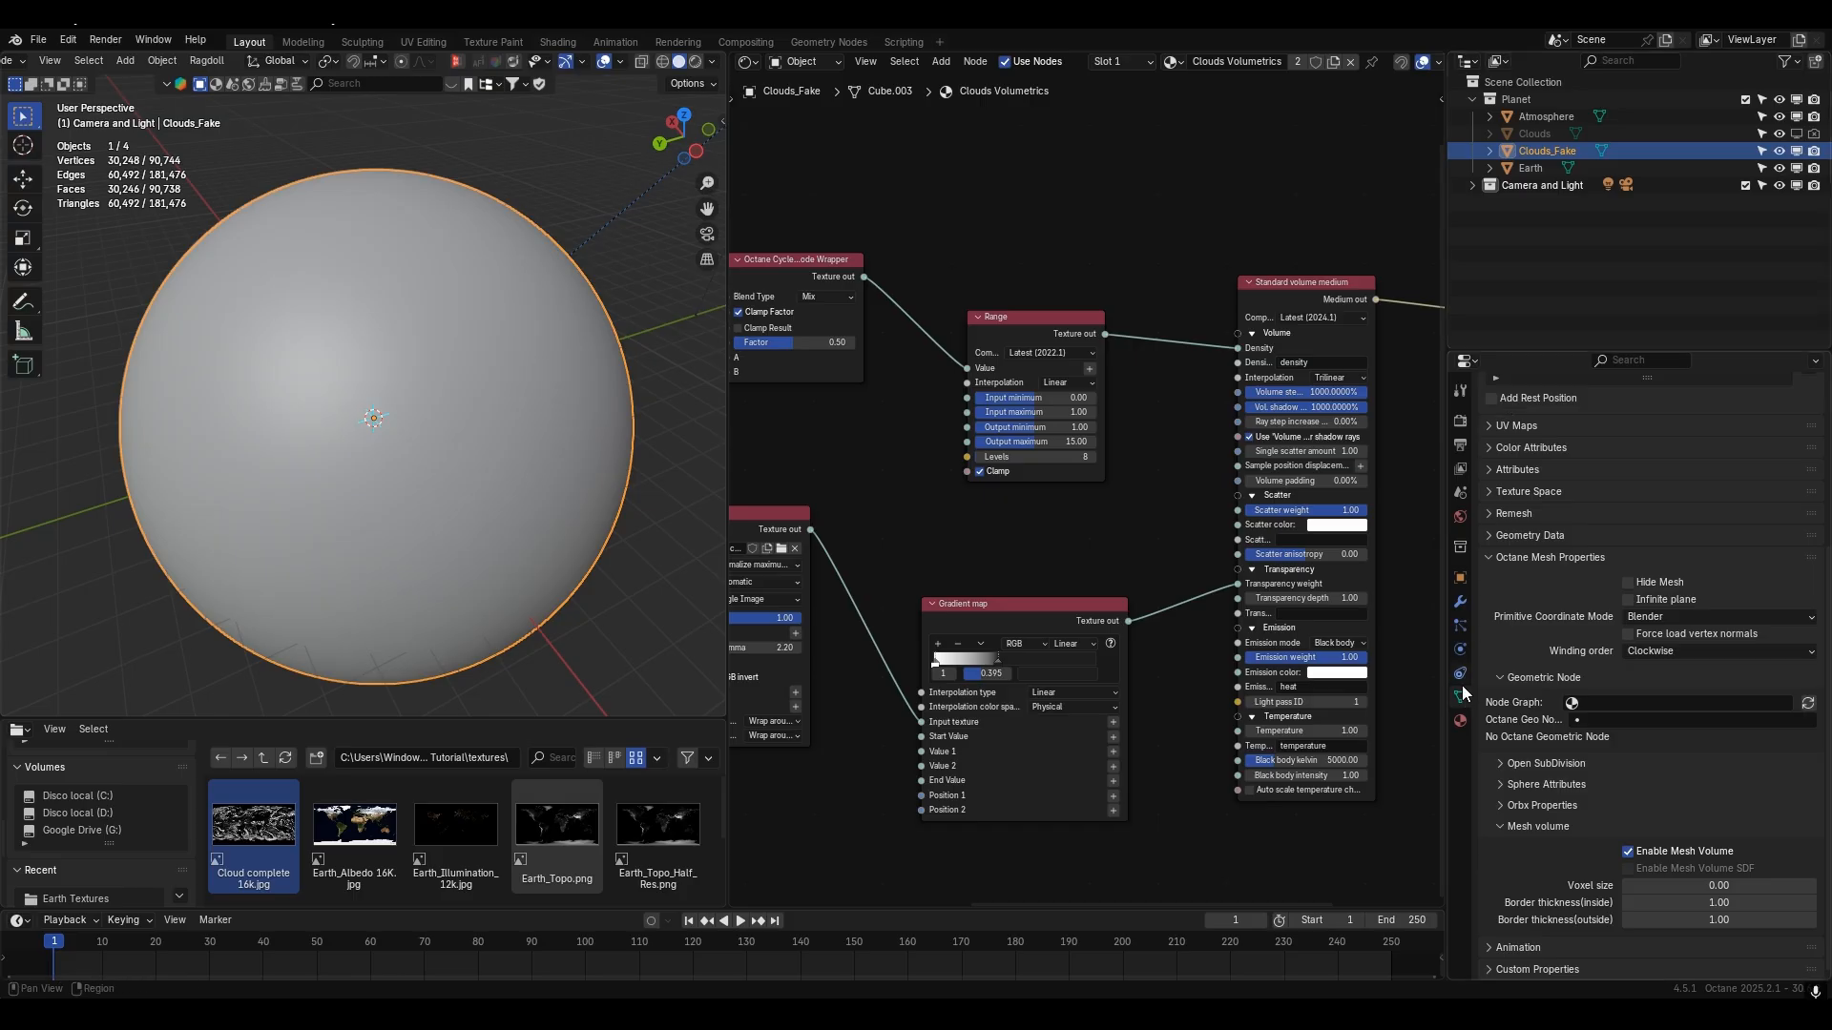
click(1658, 855)
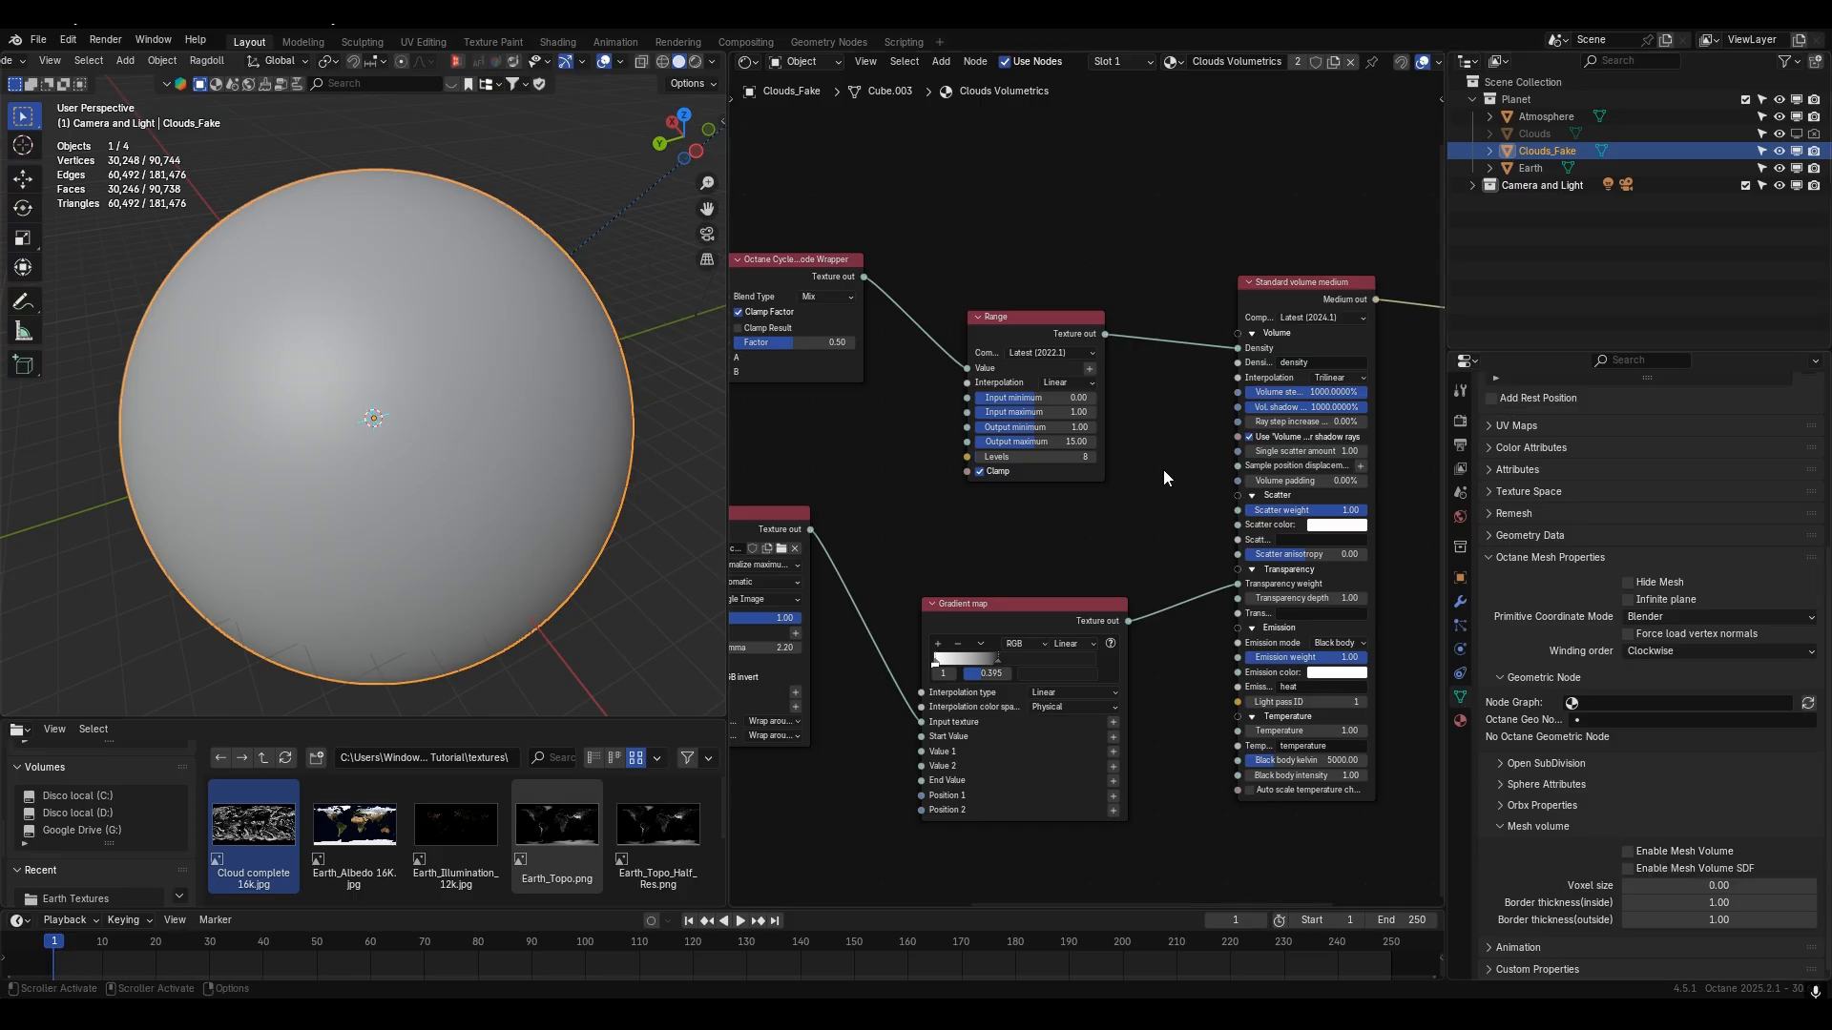
- Replace the Clouds_Fake object's volumetric material with a new material named Clouds Fake
click(1351, 61)
click(1164, 61)
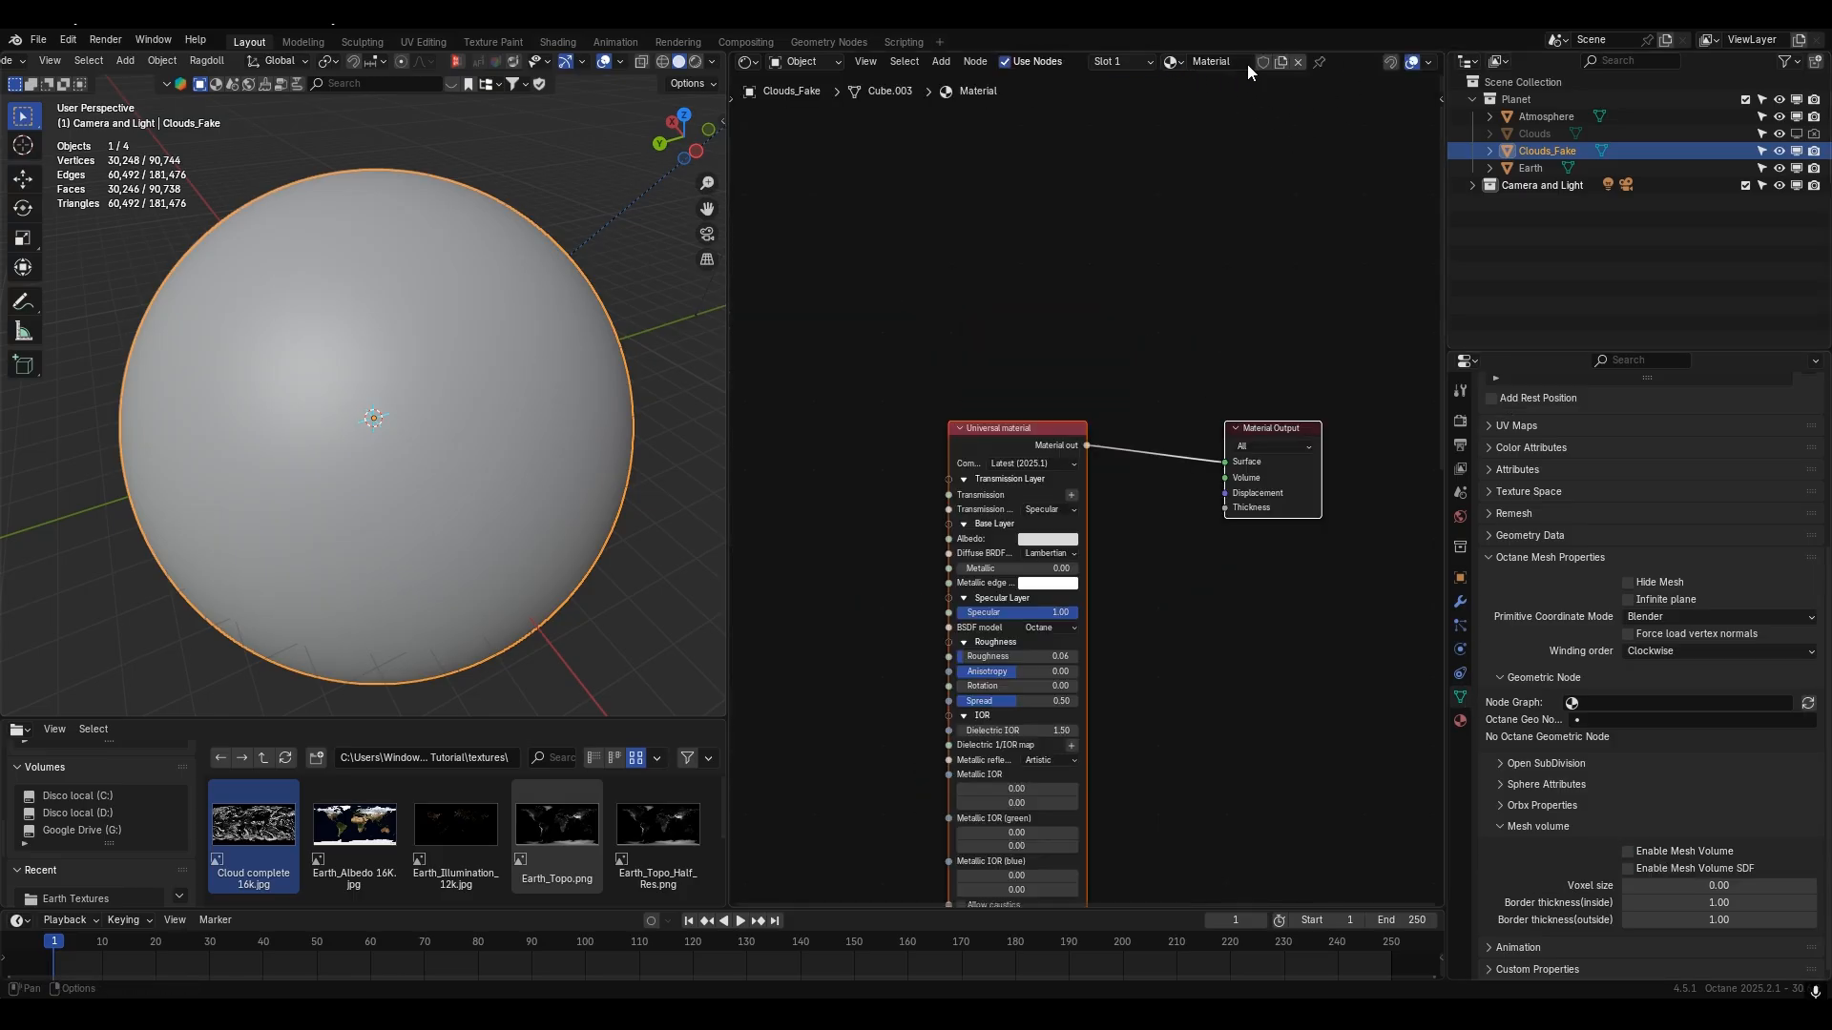
double_click(1225, 62)
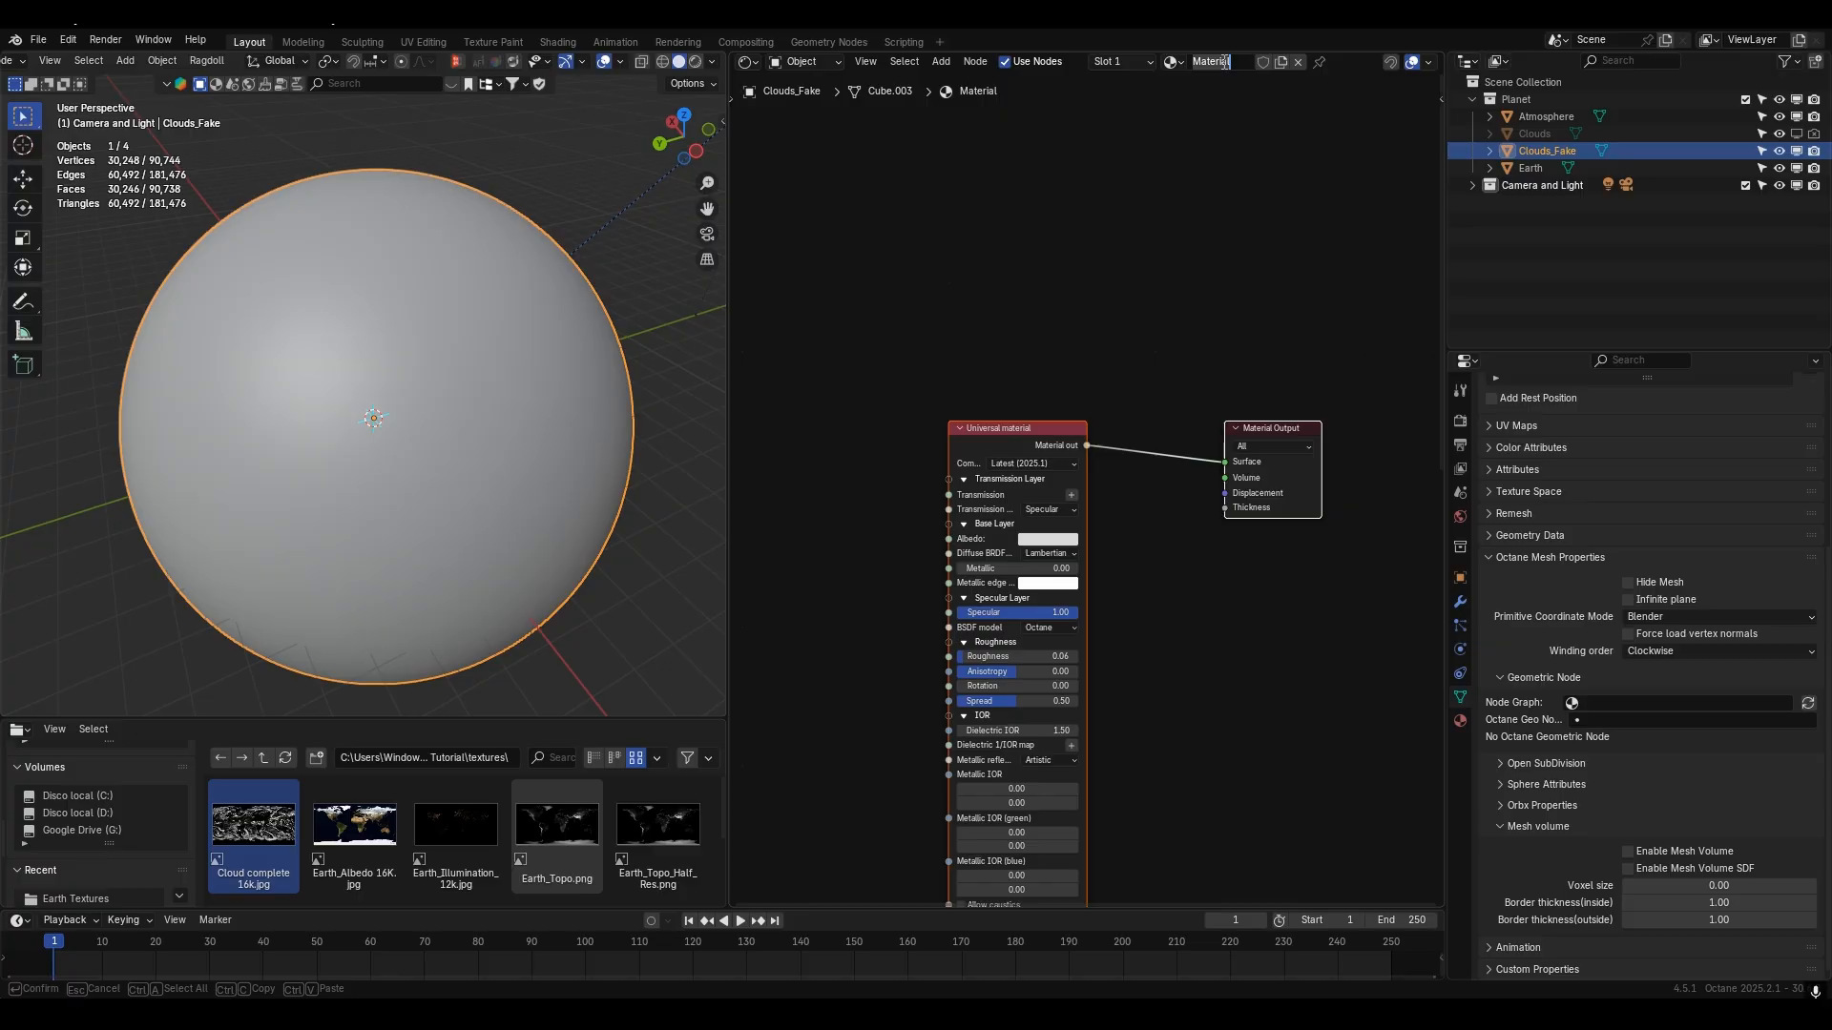
text(Clouds Fake)
key(Return)
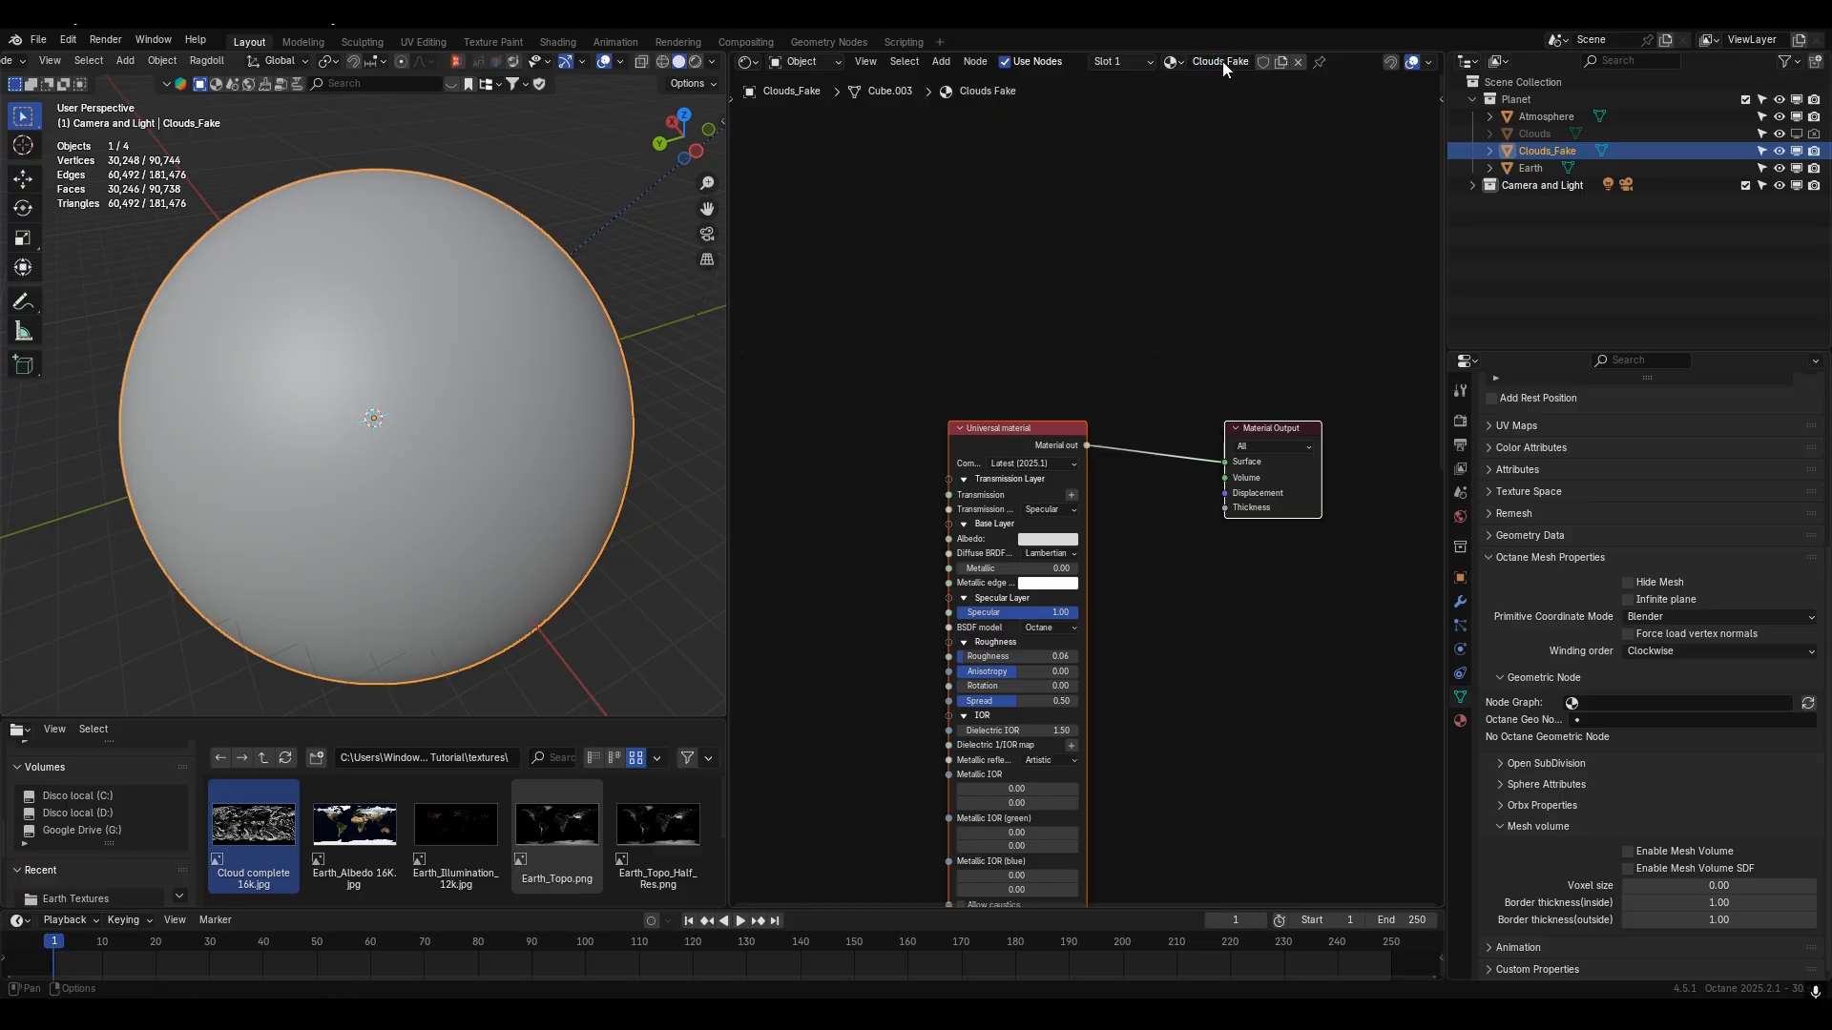
- Hide the Atmosphere in rendered shading and add Cloud complete 16k.jpg as an RGB image node in the Clouds Fake material
click(696, 61)
click(1797, 117)
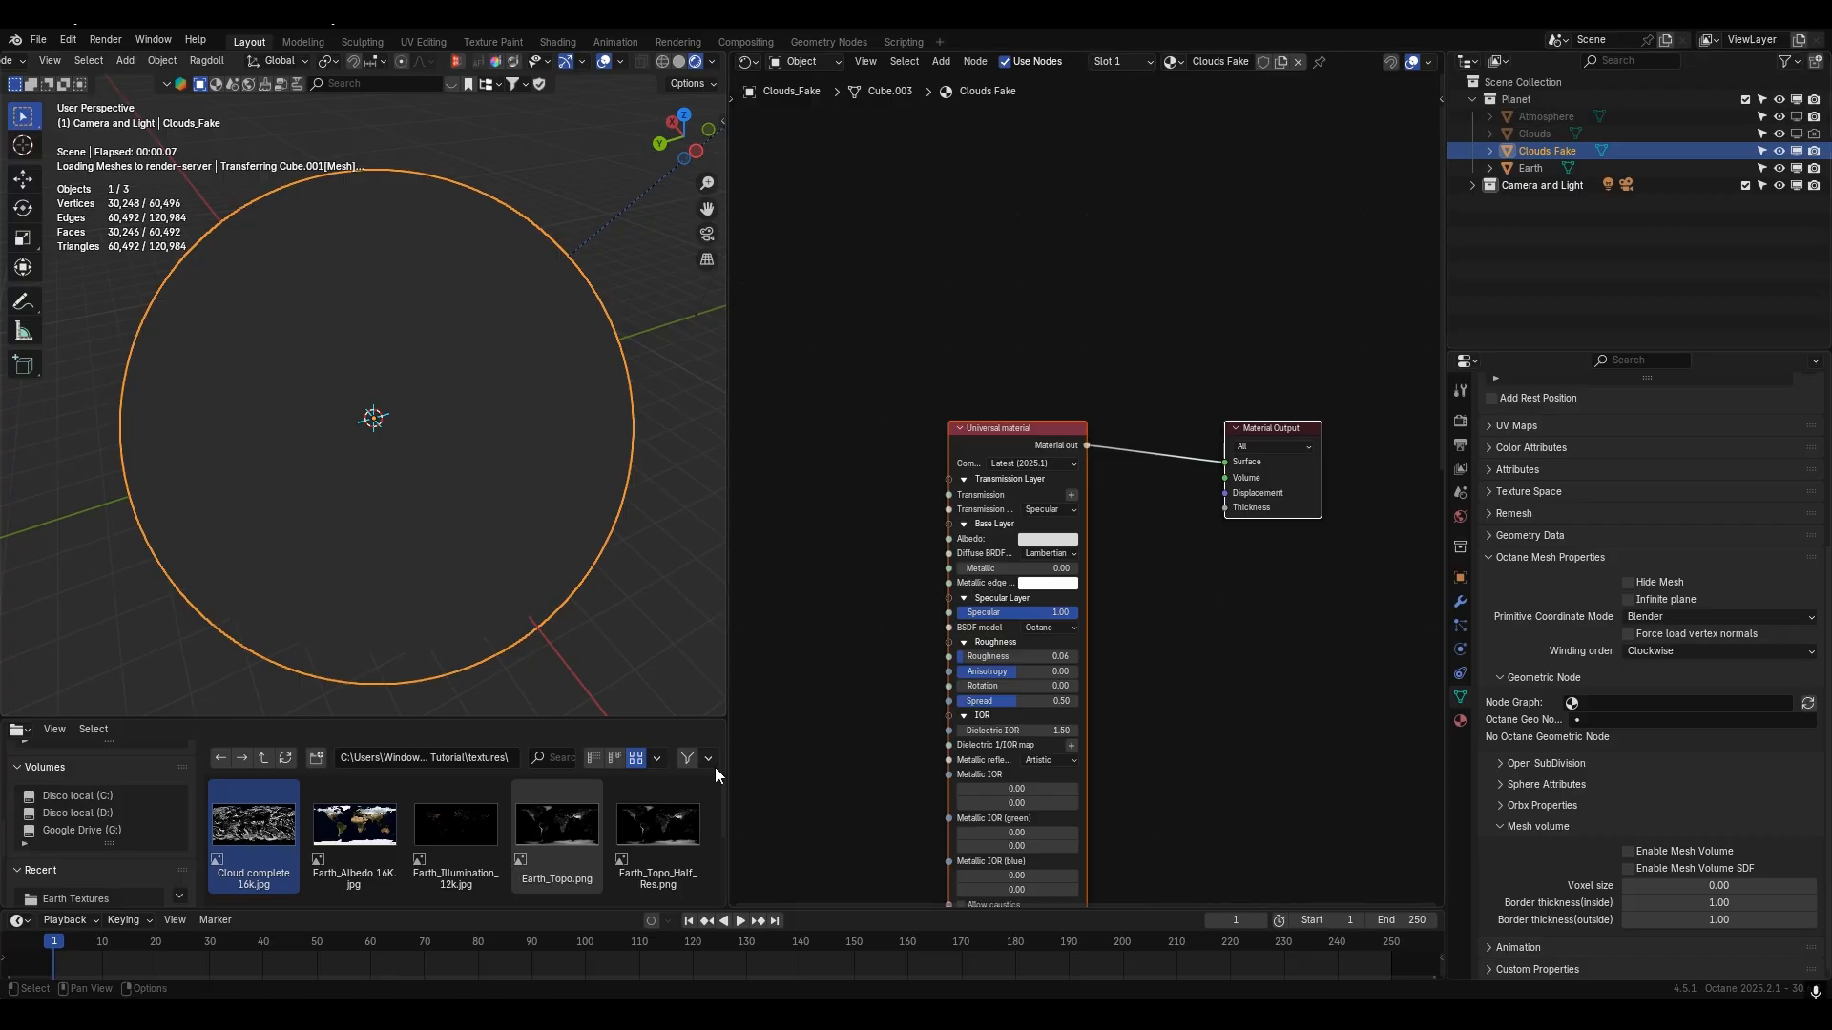
key(Home)
drag(254, 822, 936, 534)
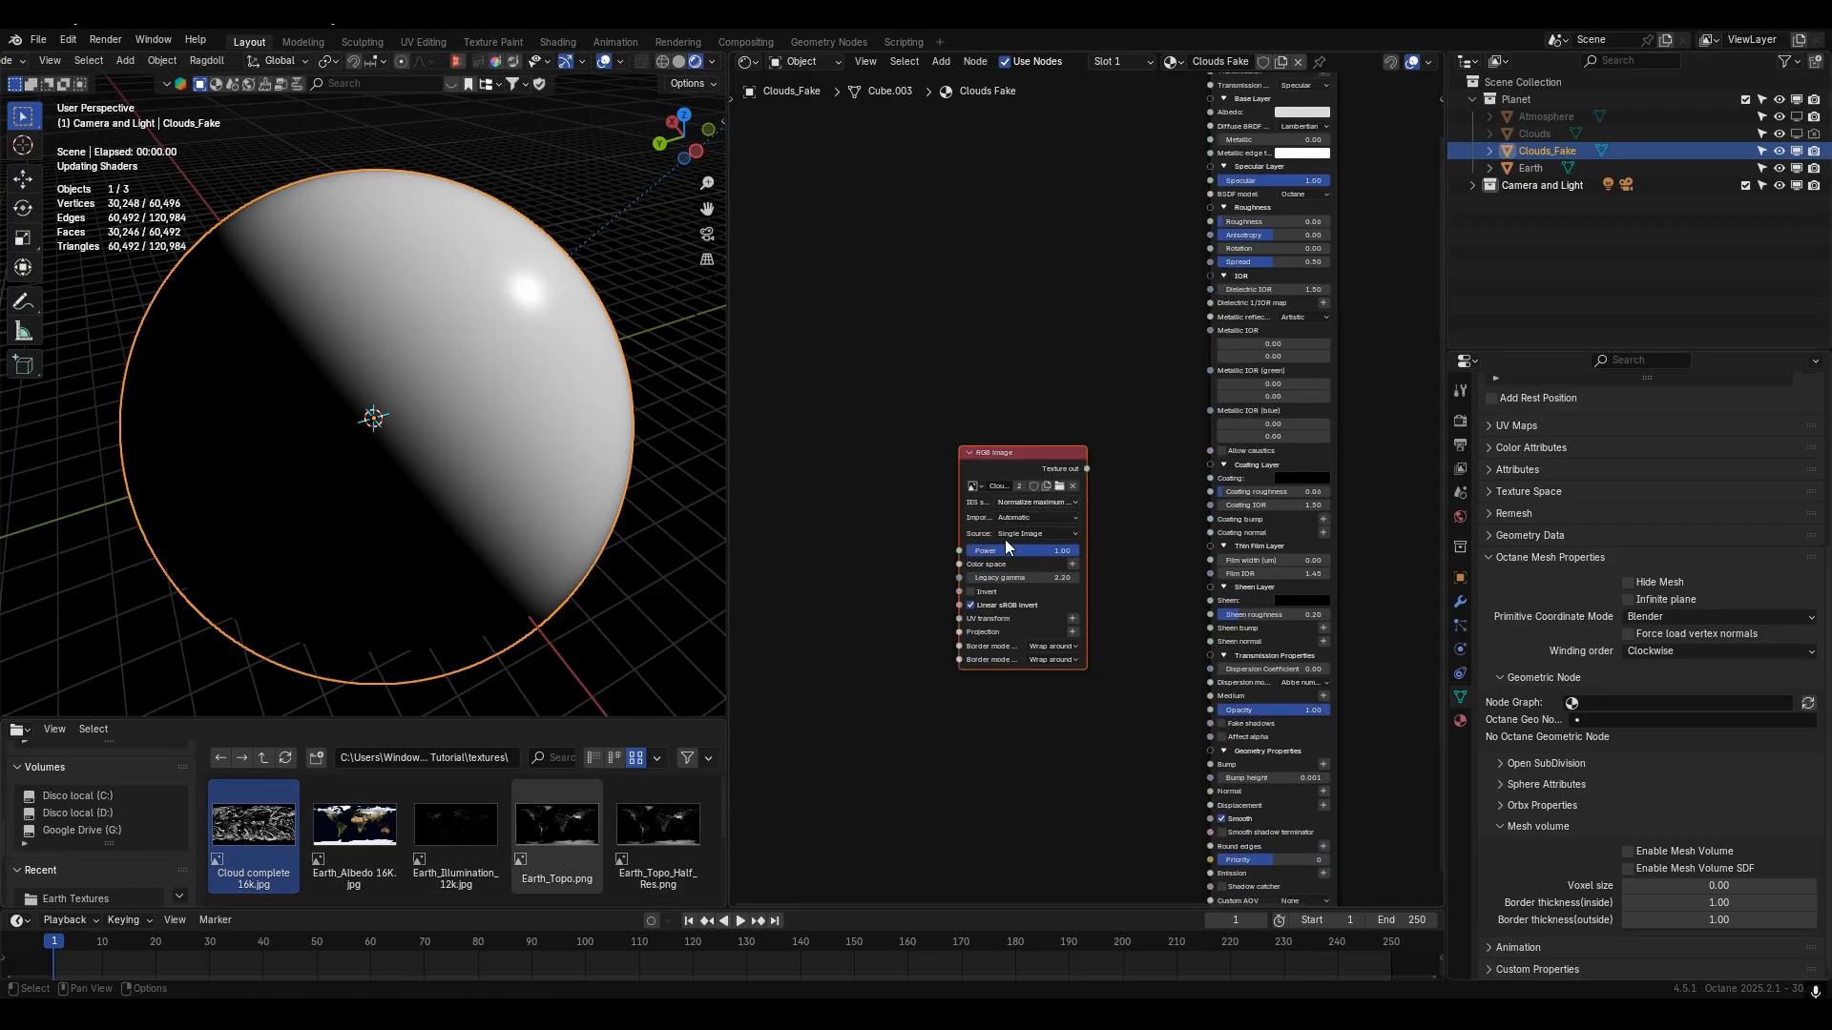
- Give the cloud image a Spherical Projection with a sphere transformation and connect the image to the universal material's Opacity
click(1072, 633)
mouse_move(1057, 652)
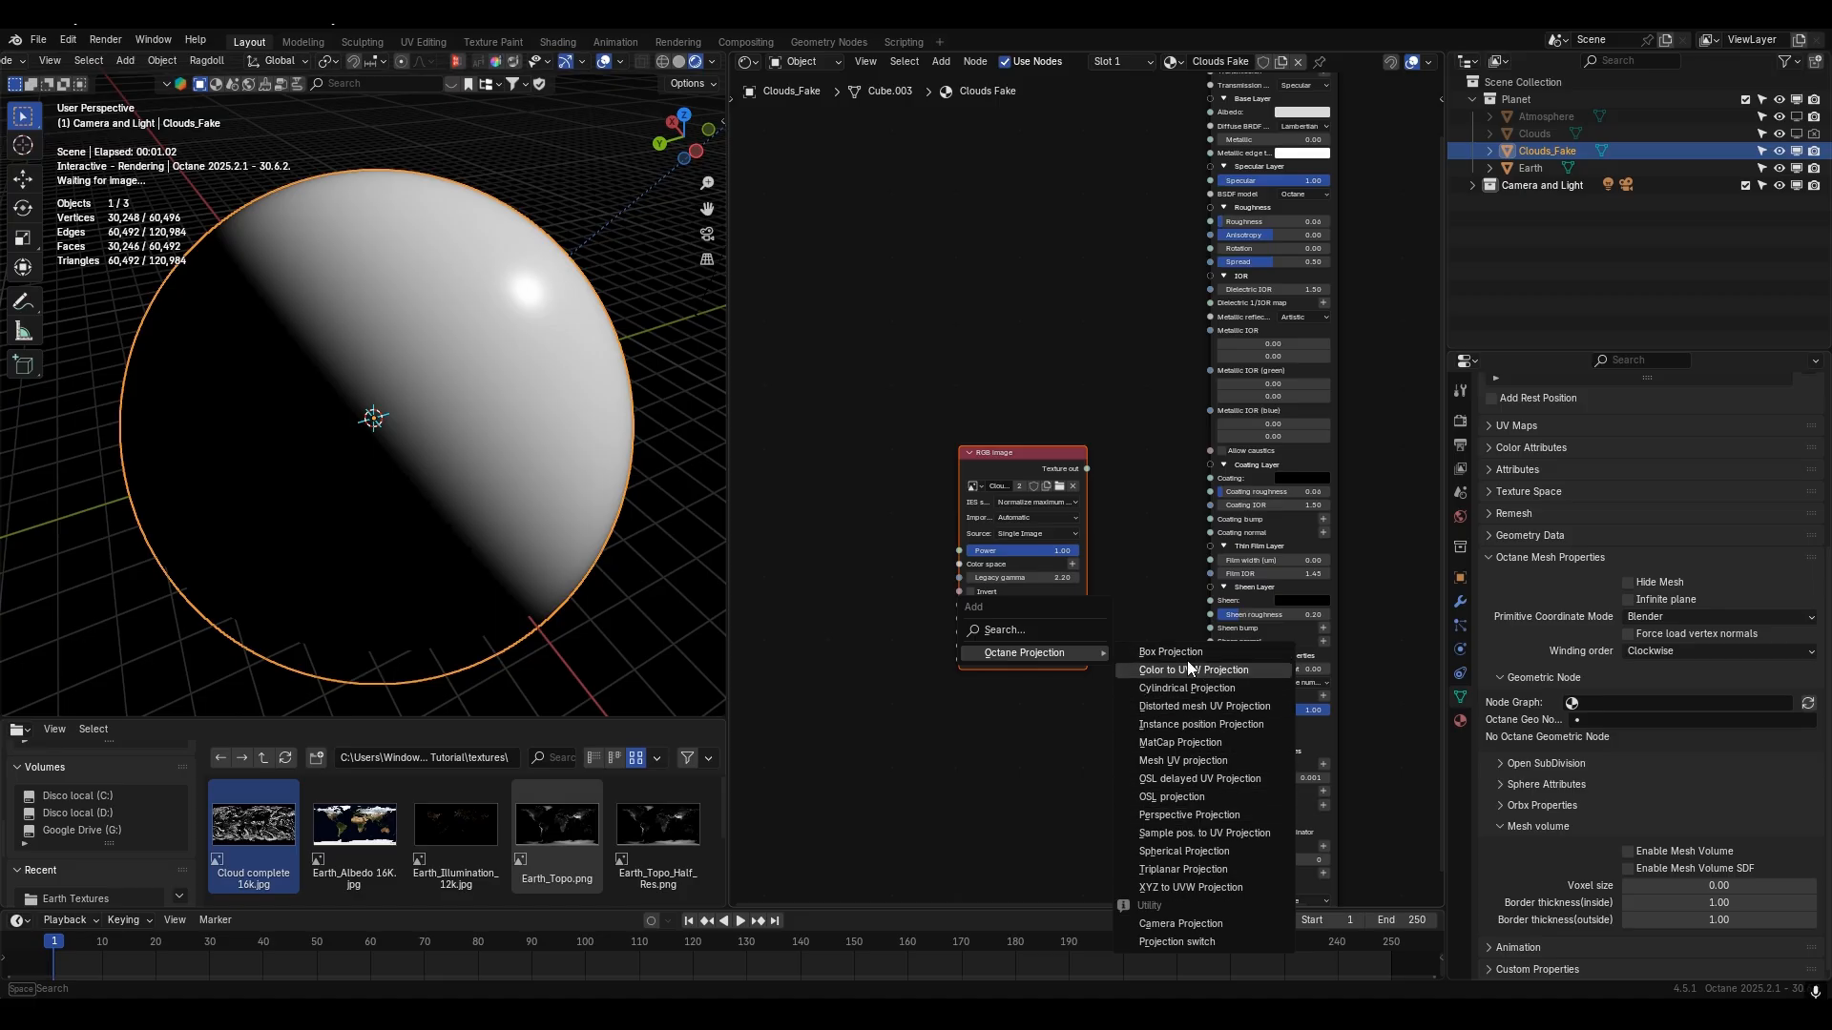
click(1188, 851)
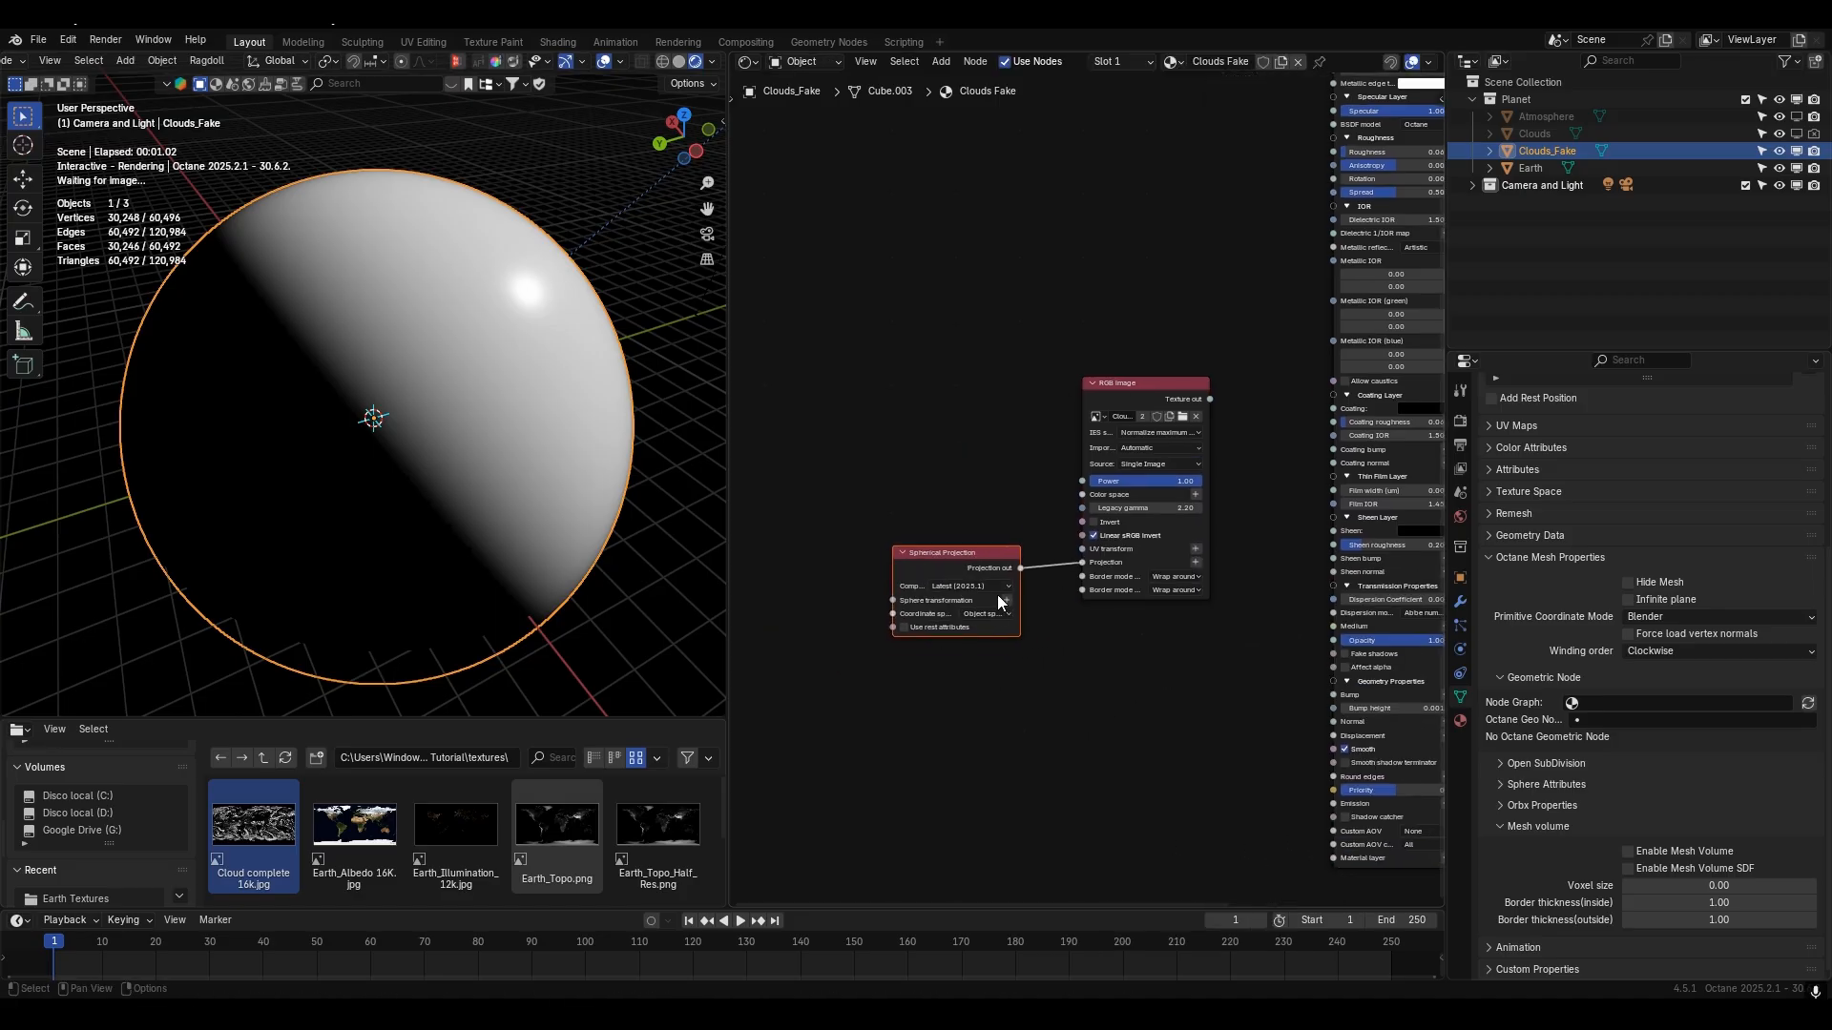
click(1004, 599)
middle_drag(1056, 700, 929, 737)
drag(1083, 436, 1204, 679)
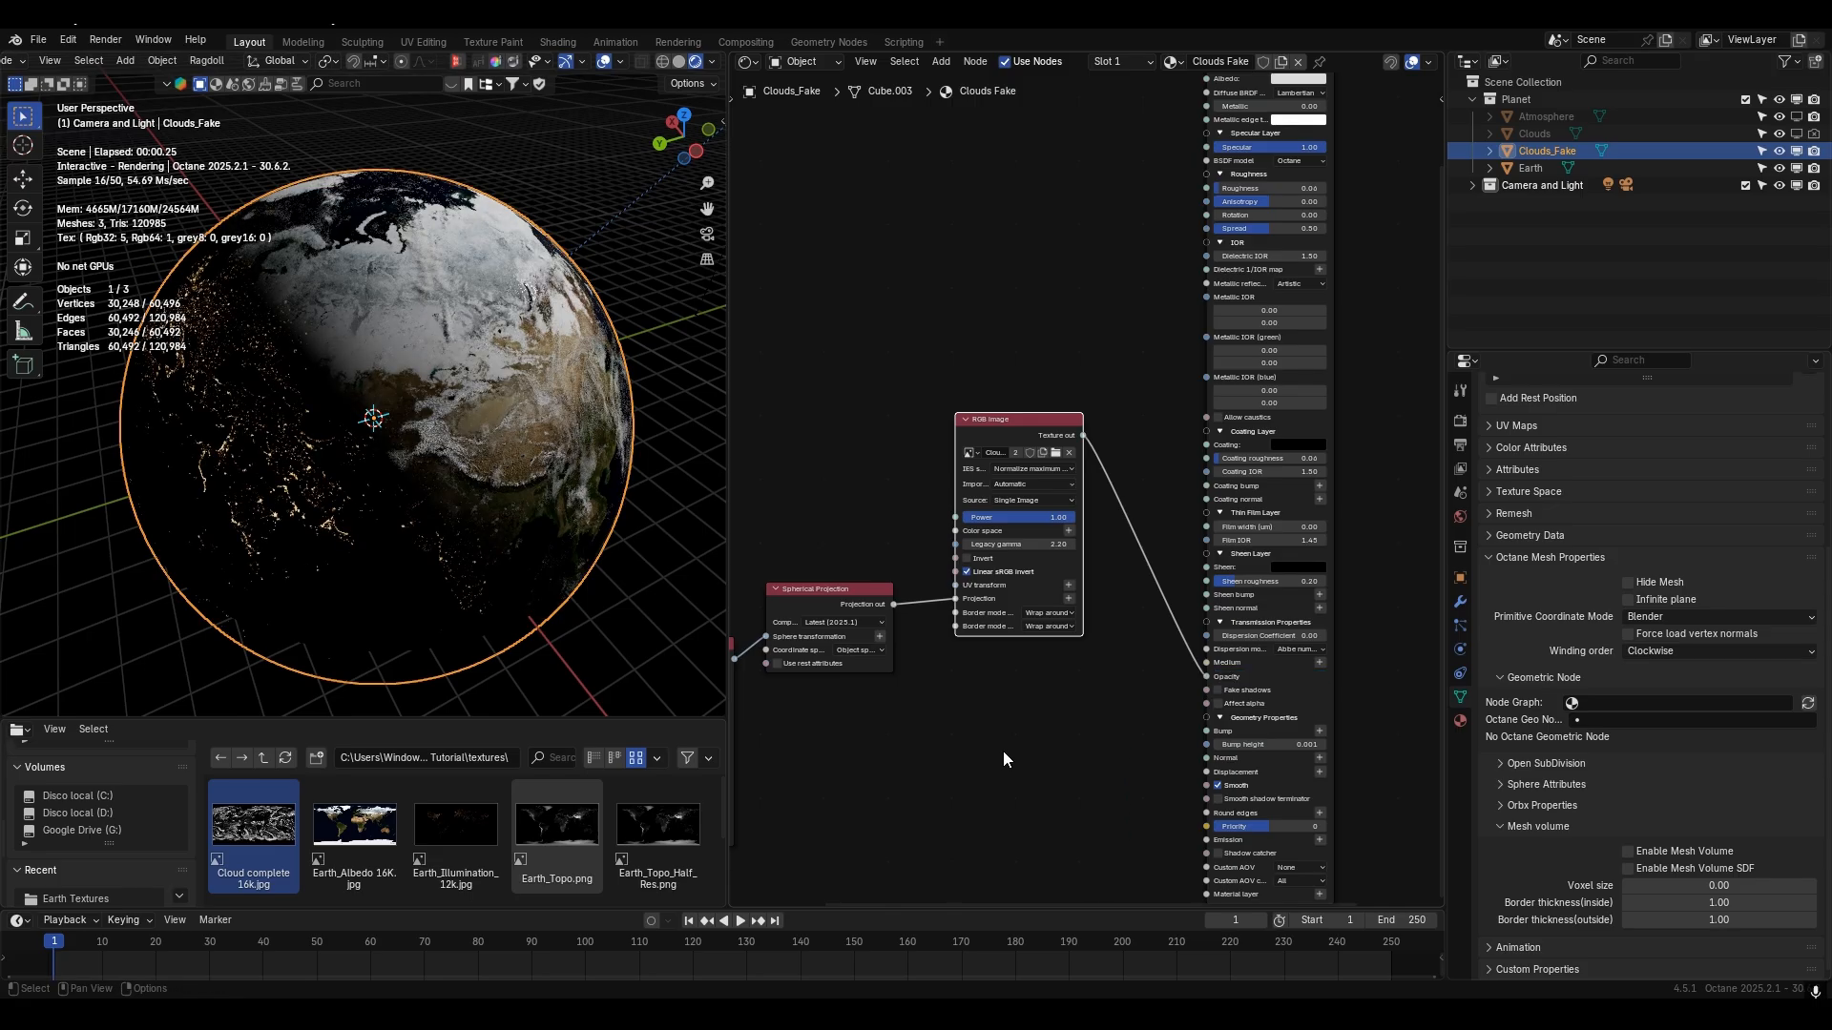
- Set the specular BSDF model of the Clouds Fake universal material to GGX
middle_drag(596, 493, 637, 468)
scroll(530, 498, up, 4)
scroll(530, 498, down, 4)
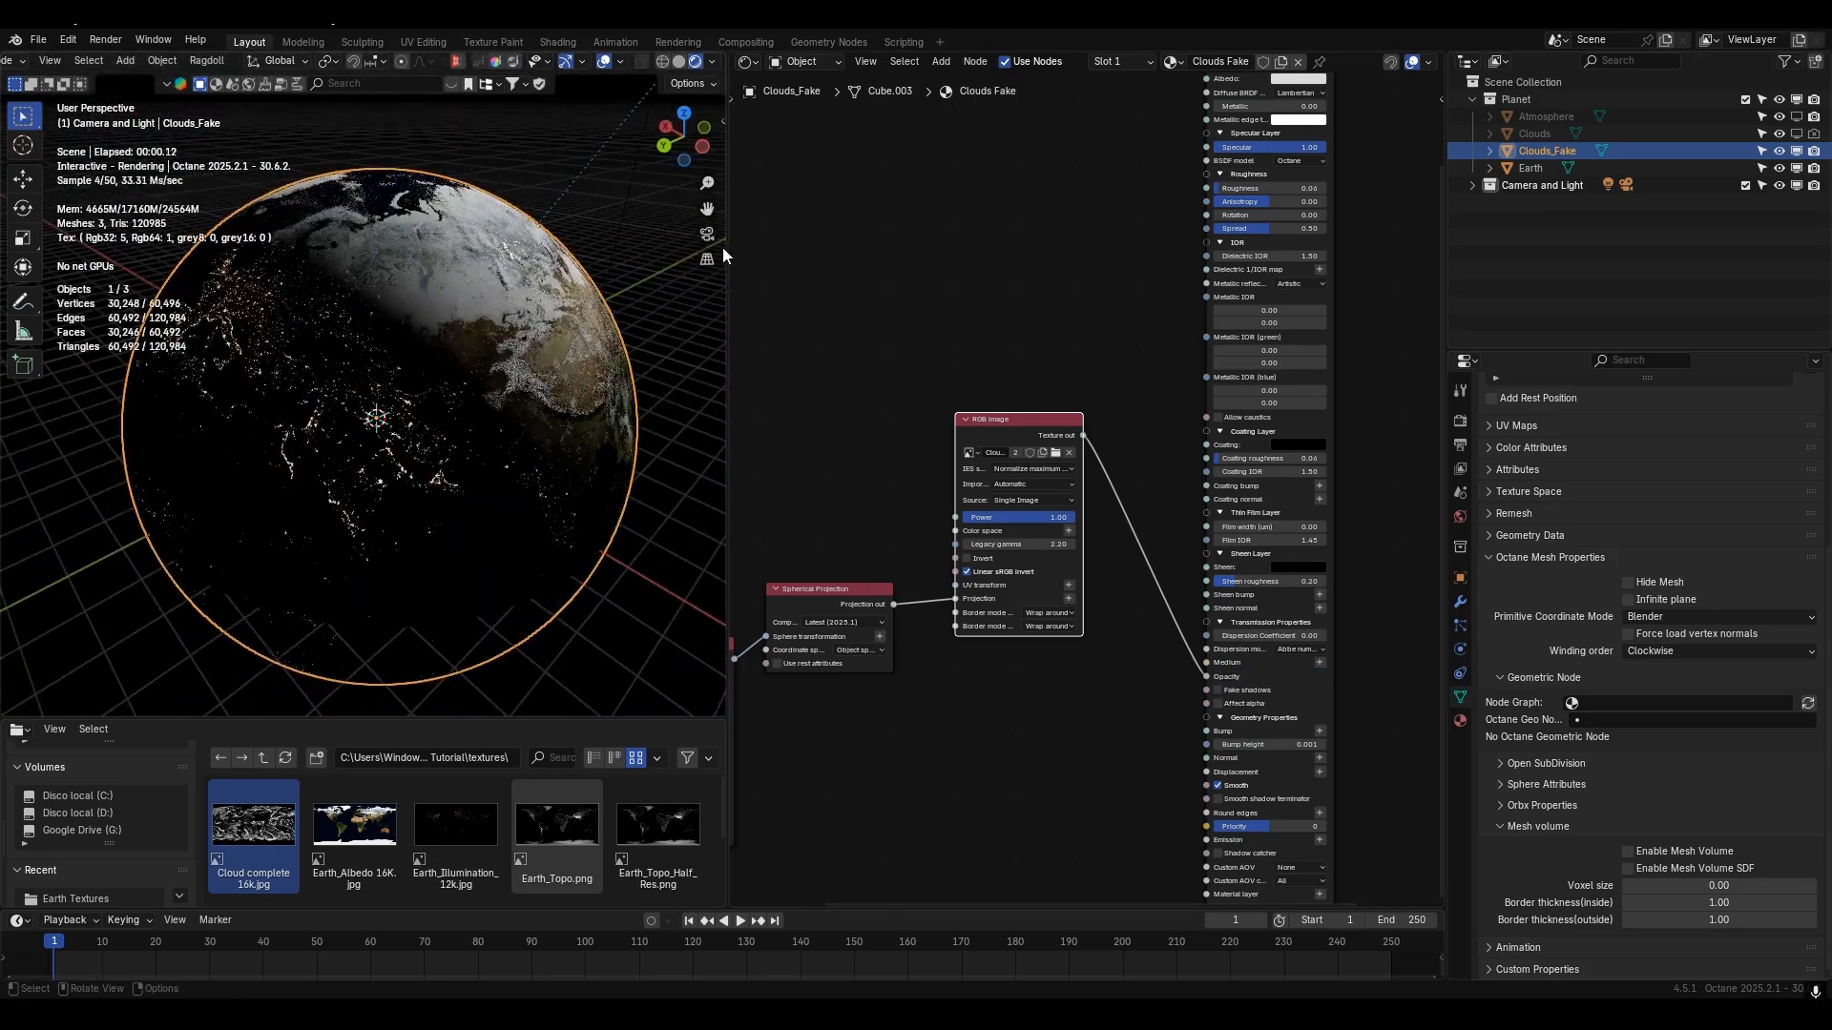
drag(707, 209, 649, 279)
scroll(542, 346, up, 6)
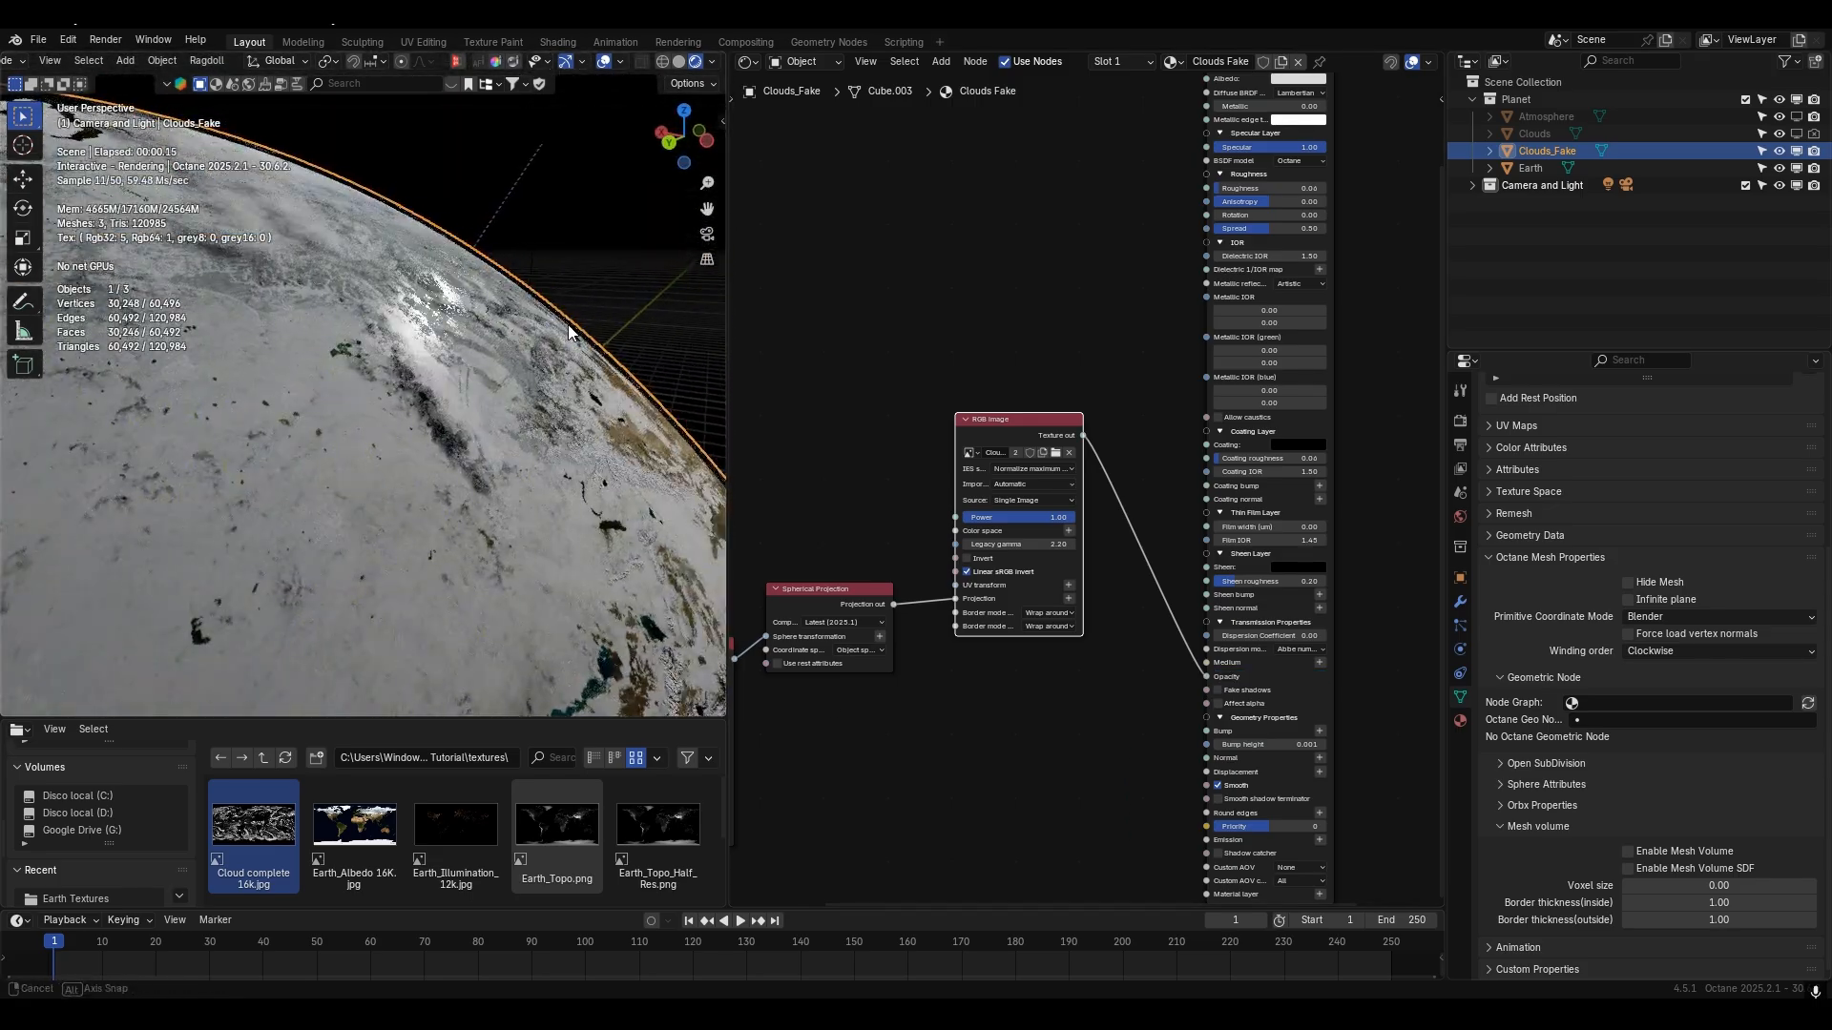
middle_drag(1030, 319, 897, 615)
scroll(1044, 451, up, 3)
middle_drag(1000, 514, 1012, 340)
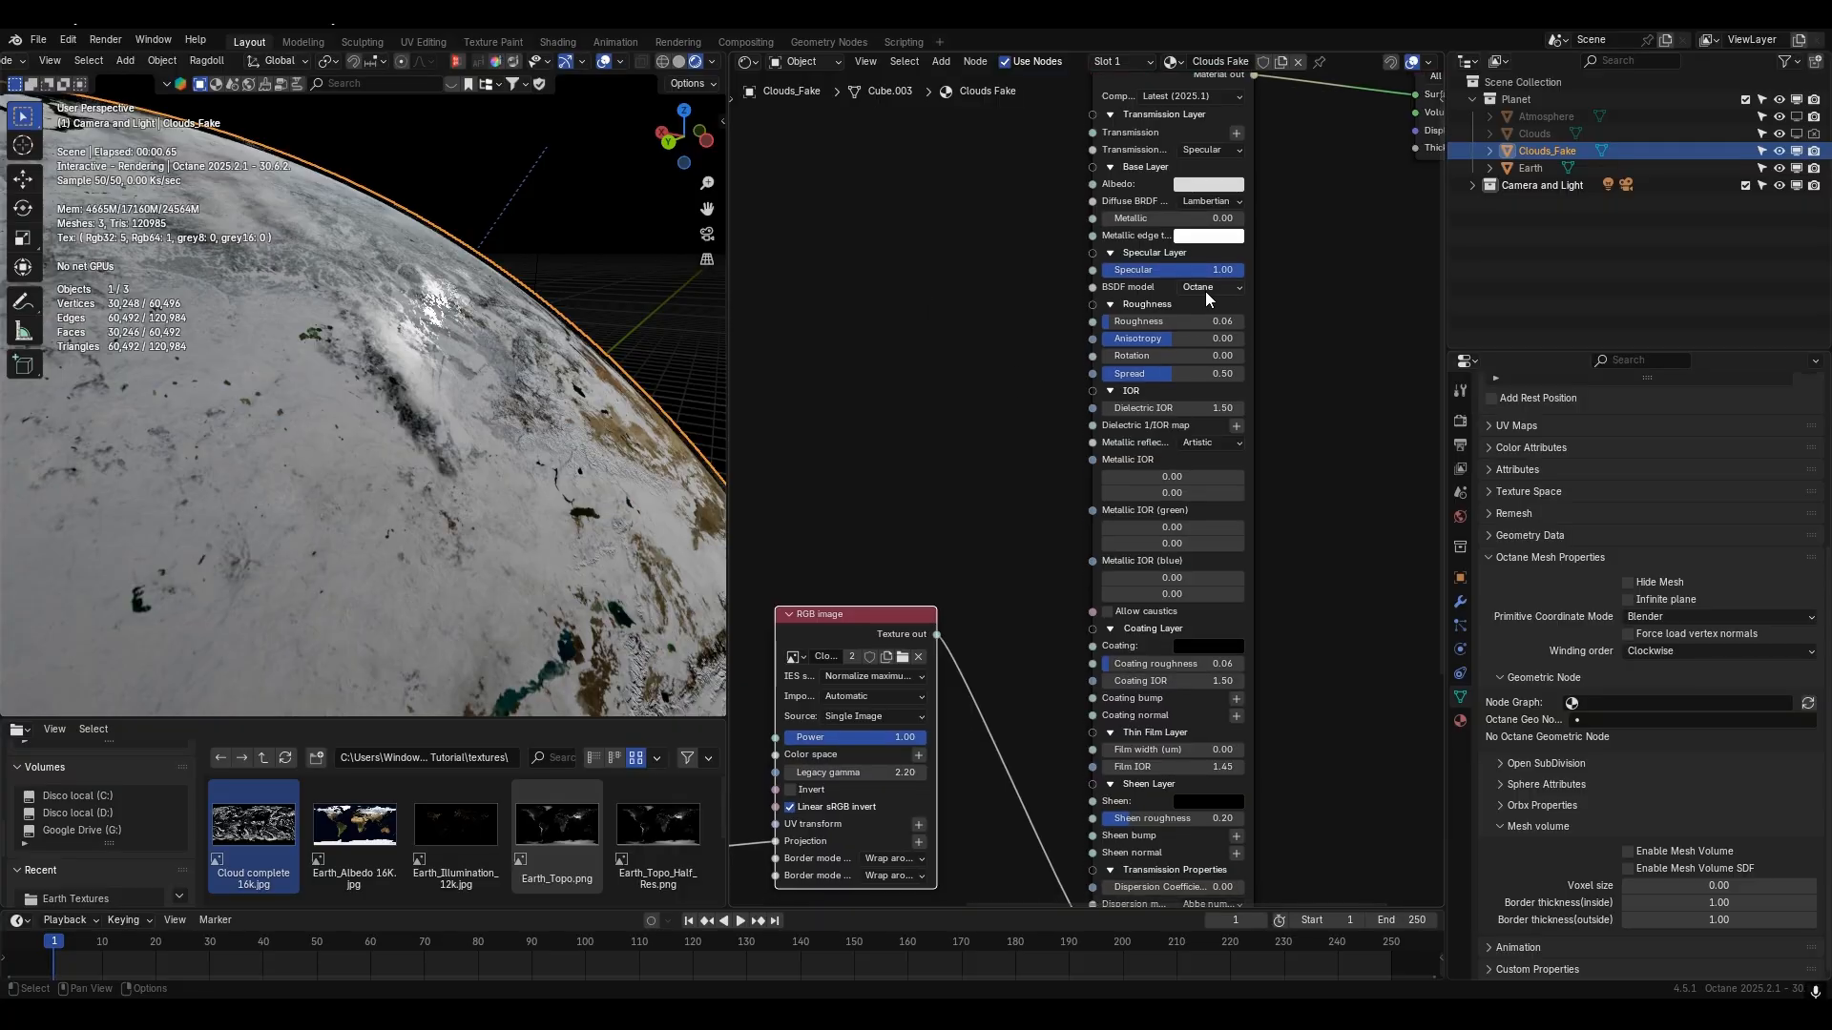
click(1206, 291)
click(1210, 340)
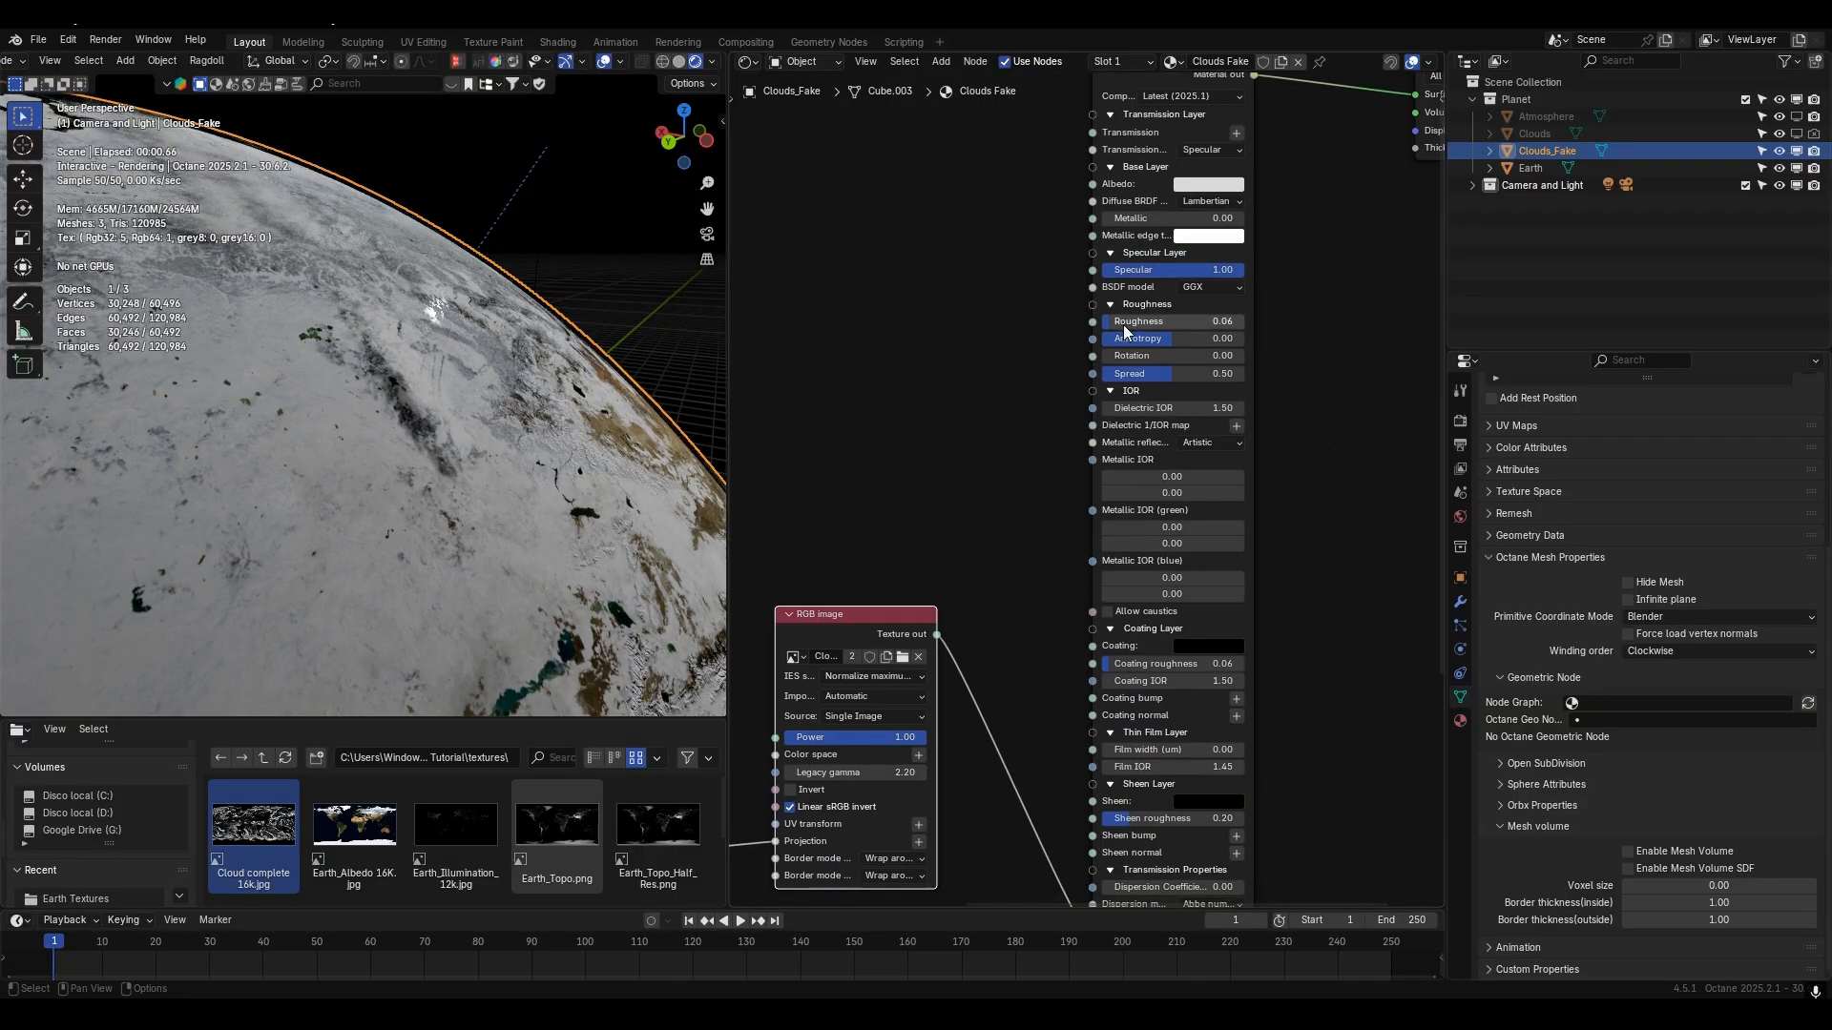
- Raise the Clouds Fake material's Roughness to 1.00 and make its Albedo pure white
drag(1173, 321, 1244, 323)
click(1181, 185)
drag(1297, 398, 1322, 398)
middle_drag(485, 376, 448, 427)
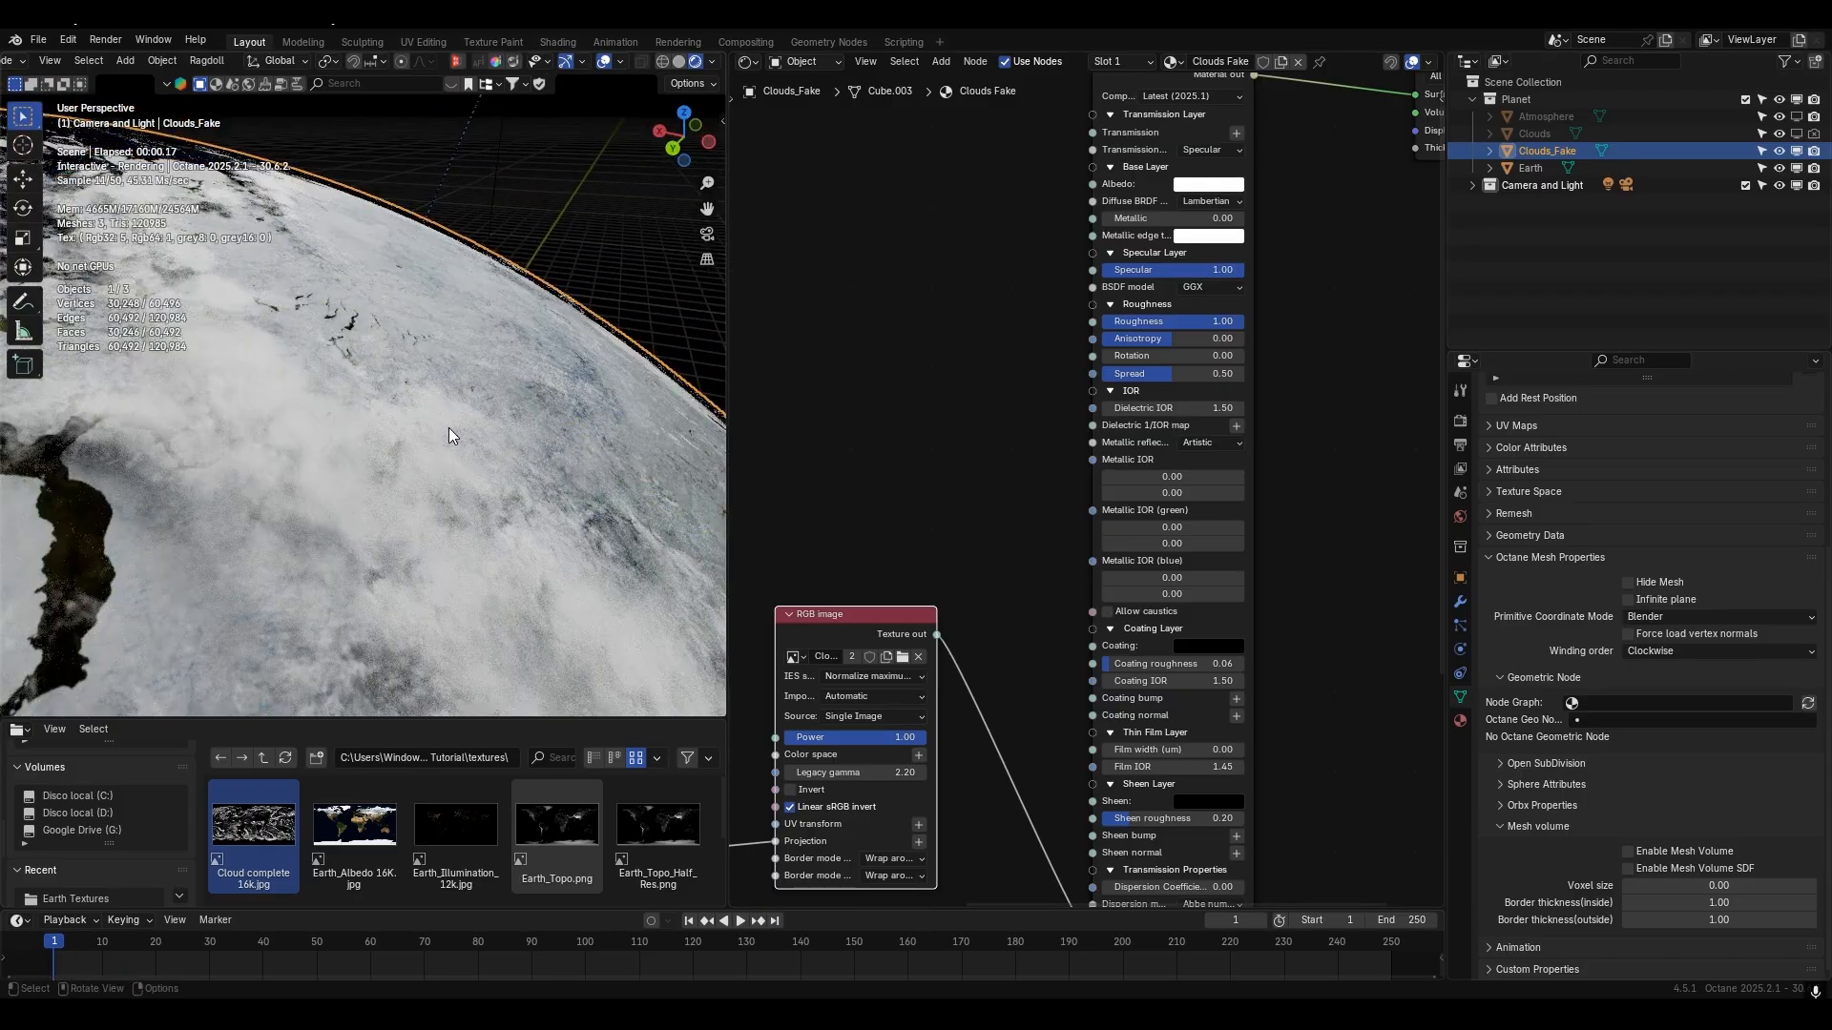
- Connect the cloud RGB image to the universal material's Bump and set the Bump height to 0.003
middle_drag(949, 457, 946, 114)
scroll(940, 143, down, 1)
drag(863, 270, 856, 489)
middle_drag(856, 488, 852, 345)
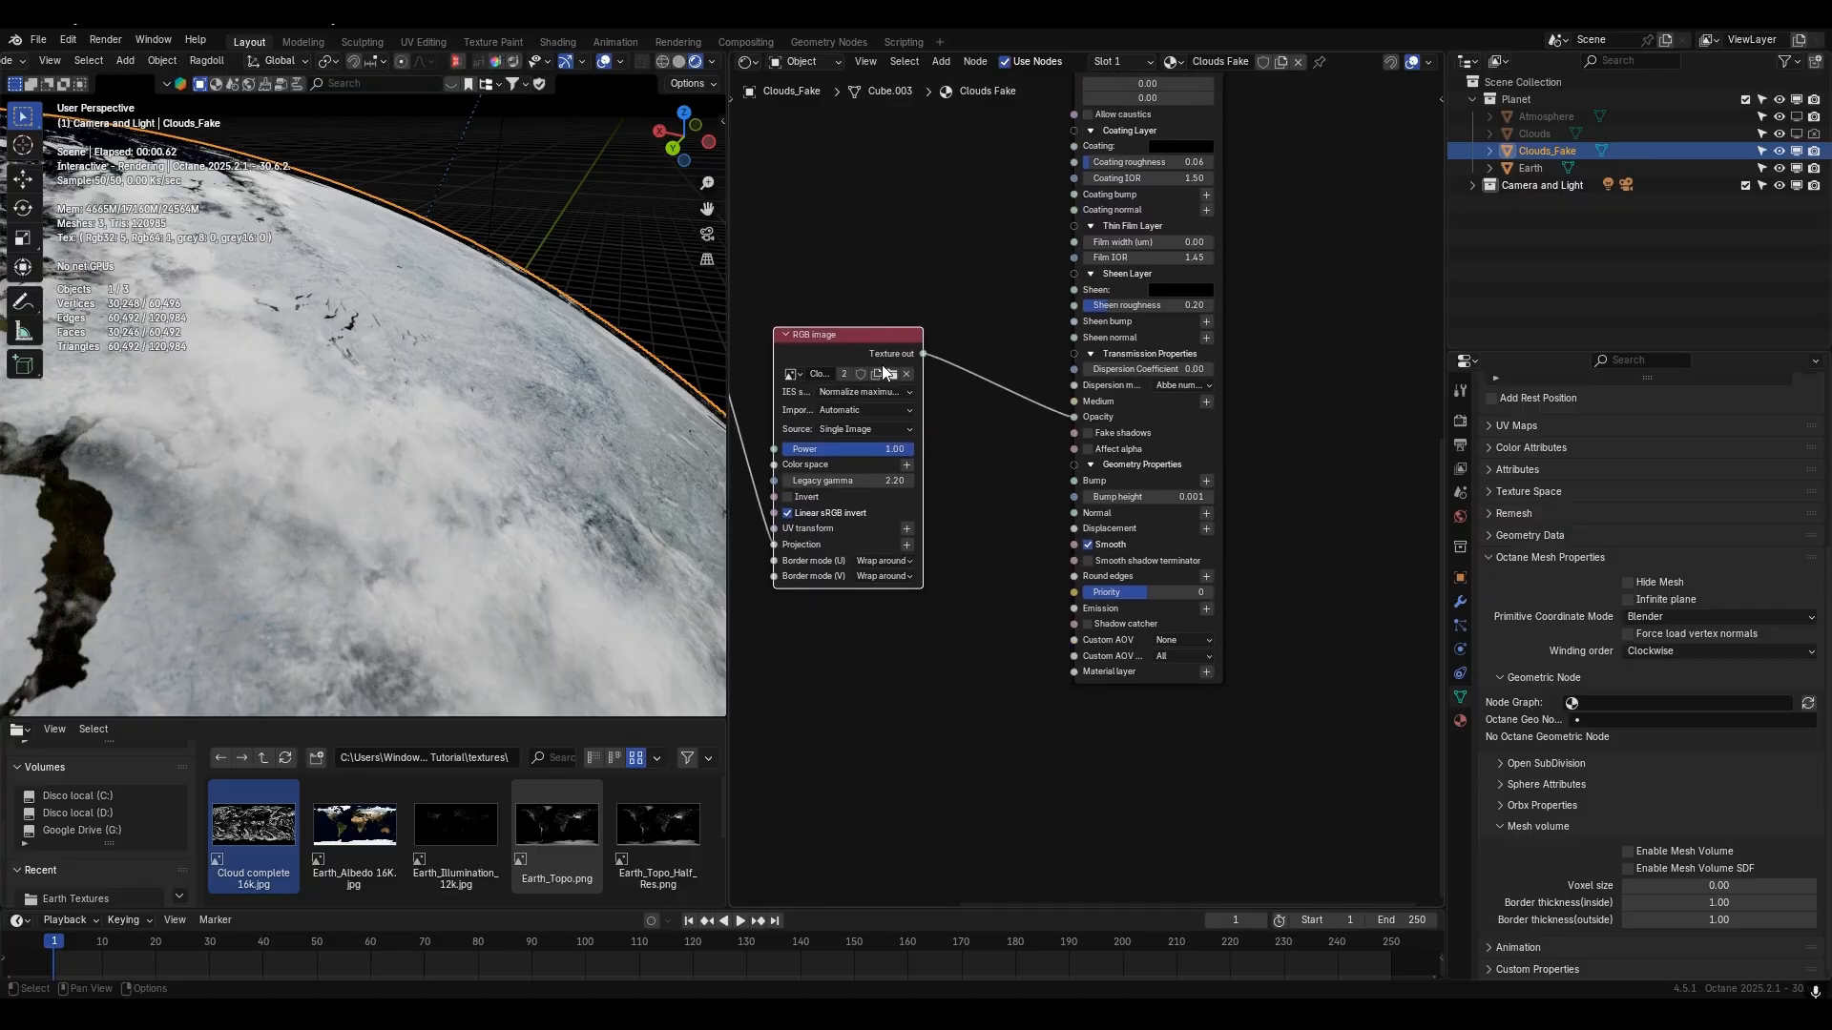
drag(922, 354, 1061, 483)
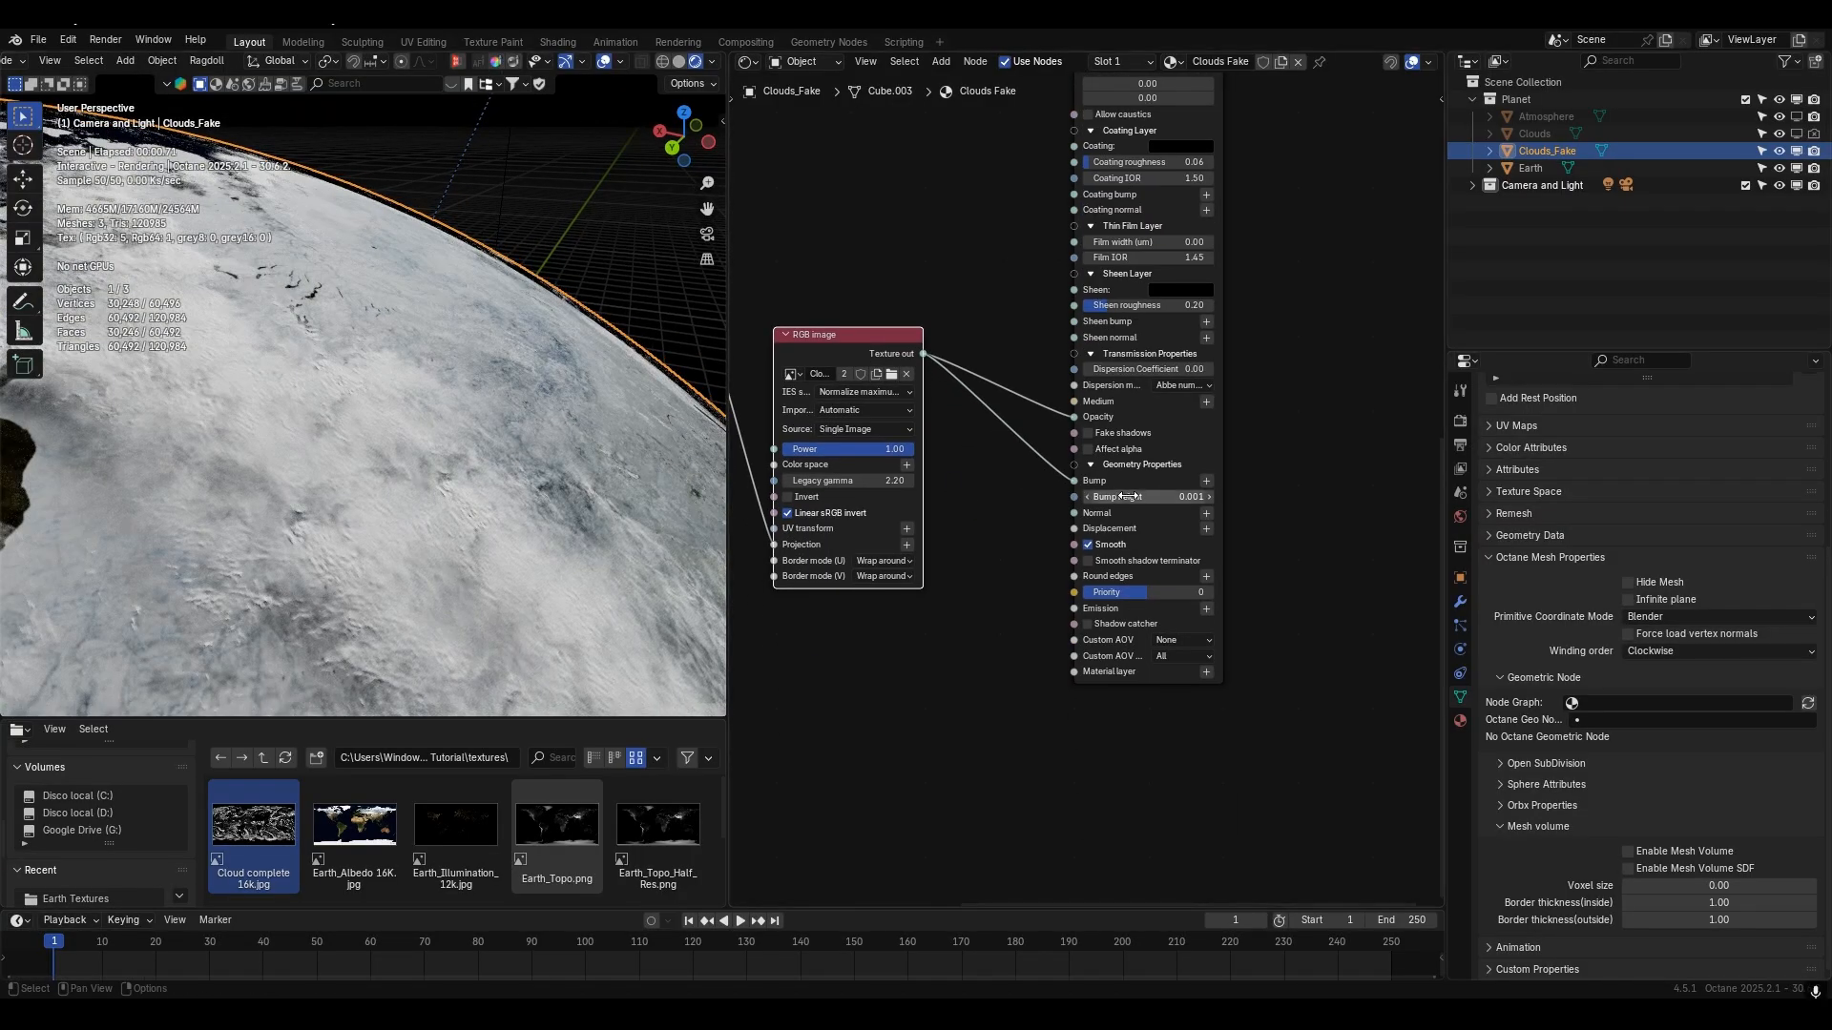
click(1126, 495)
text(0.00)
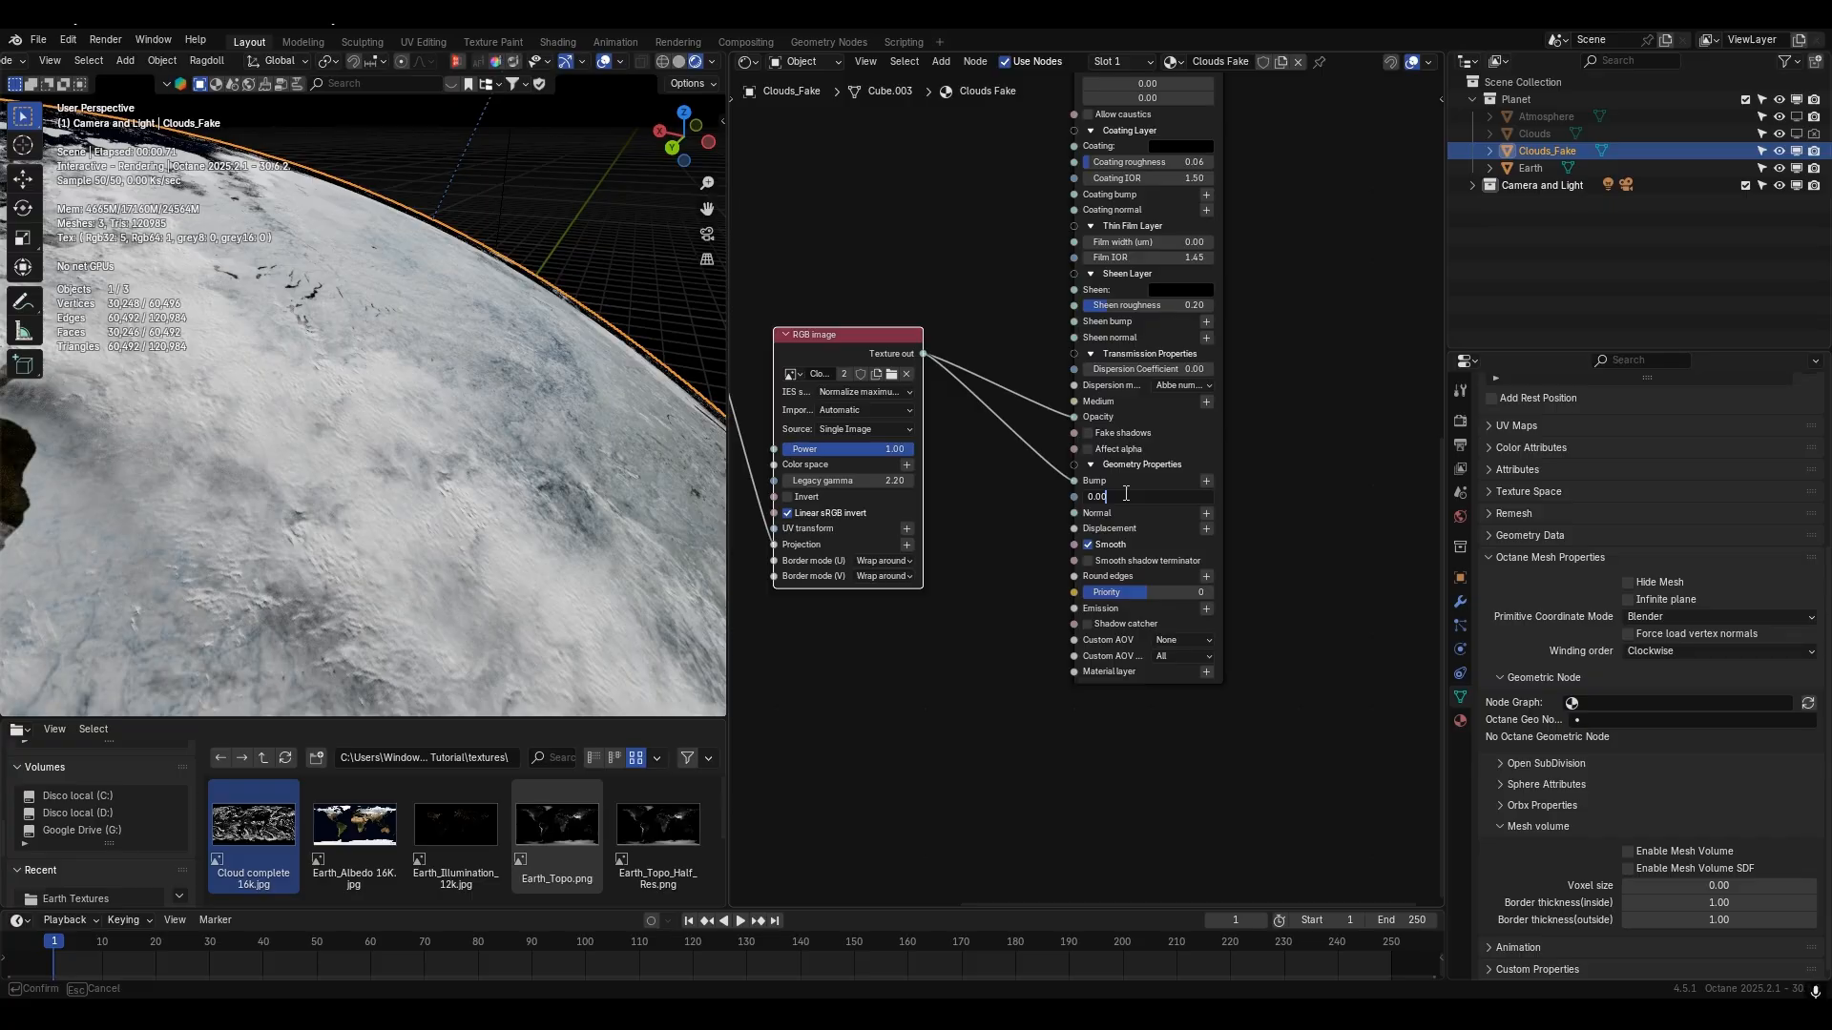
text(3)
key(Return)
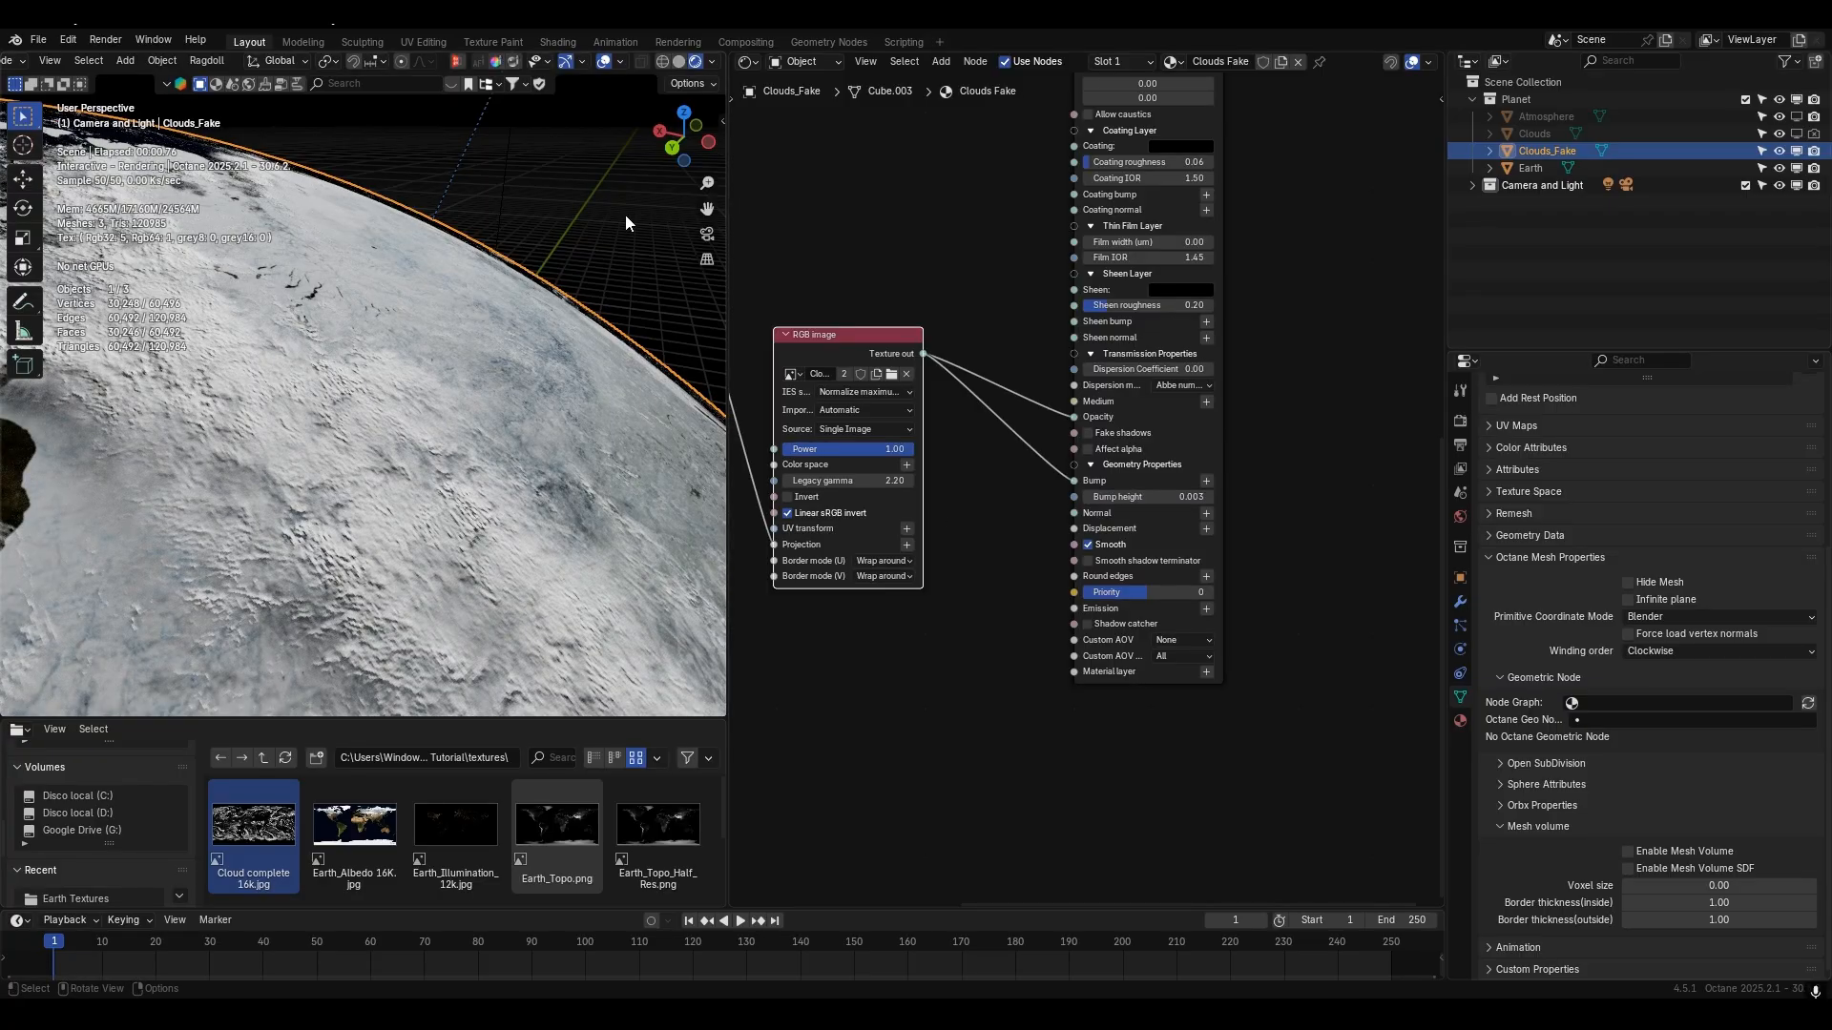
- Examine the bump relief of the fake clouds from several angles and distances around the globe
click(626, 216)
scroll(596, 267, down, 6)
middle_drag(586, 281, 320, 393)
scroll(496, 410, up, 3)
scroll(529, 378, down, 5)
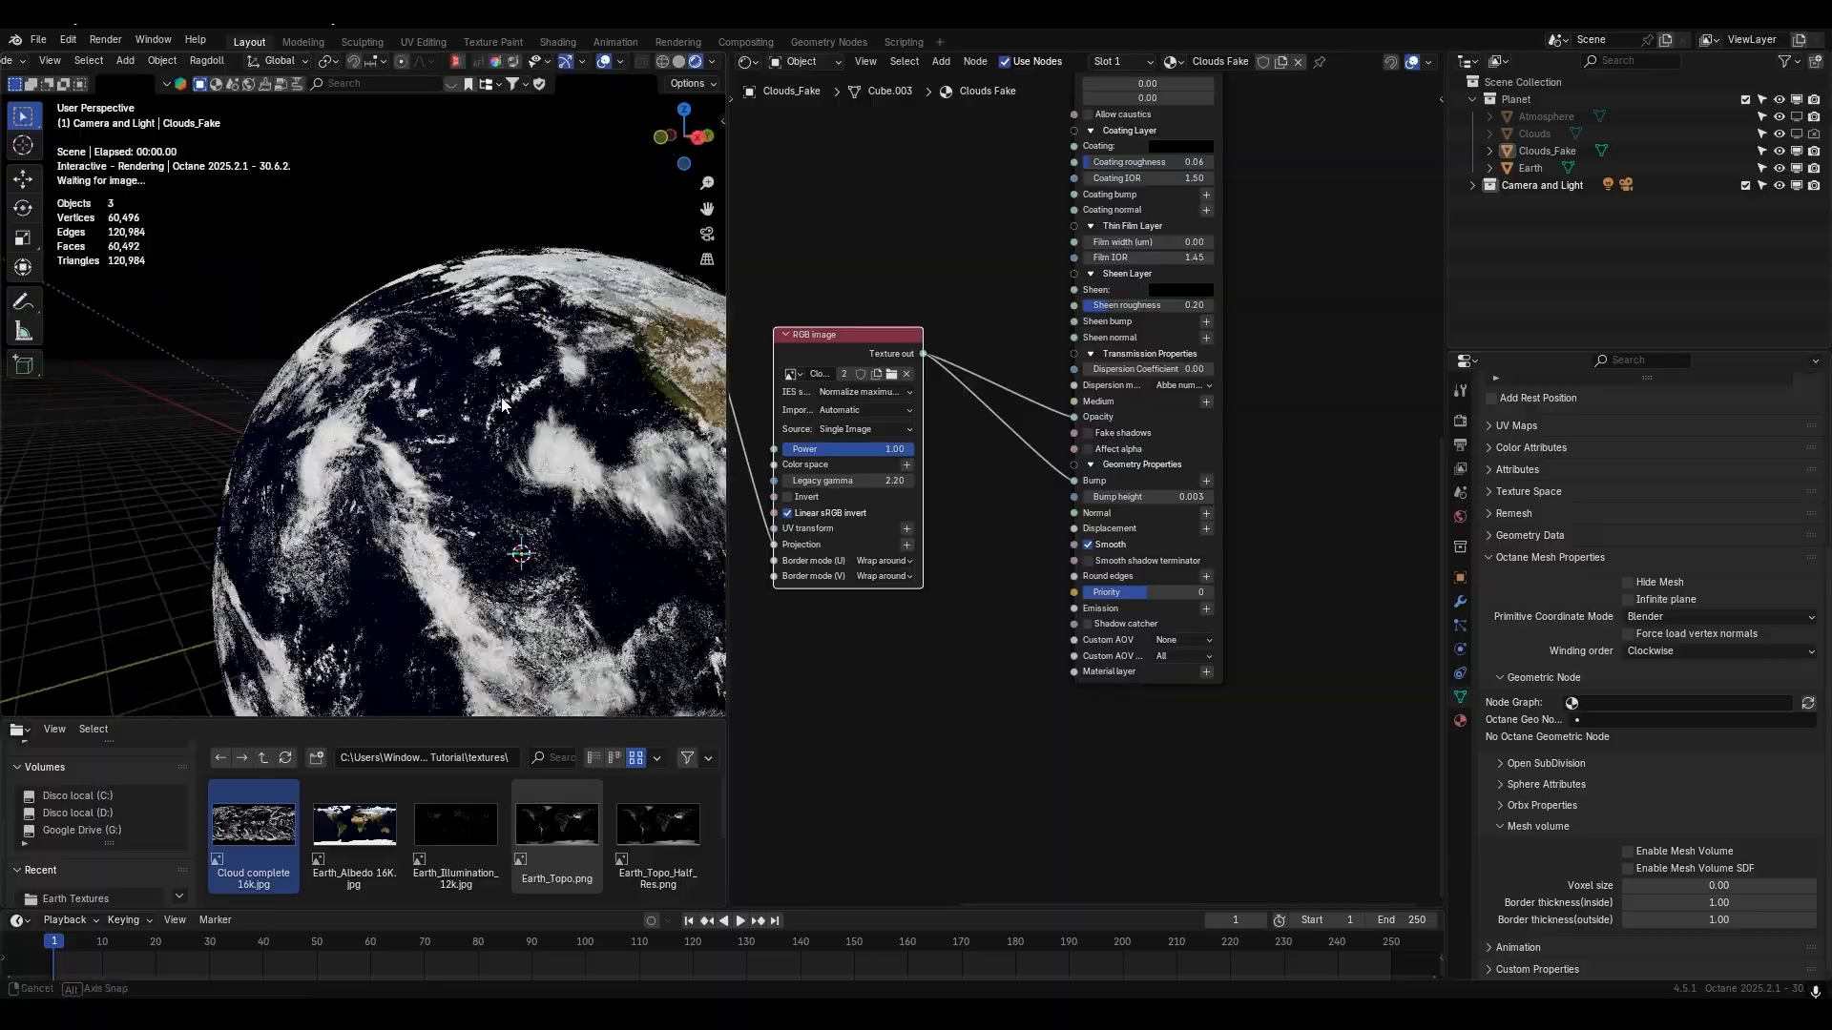
scroll(482, 387, up, 2)
scroll(492, 393, up, 3)
scroll(502, 398, down, 3)
middle_drag(502, 398, 567, 390)
- Set the transmission type to Diffuse and feed Transmission with a Grayscale color node of value 1.00
middle_drag(966, 324, 974, 762)
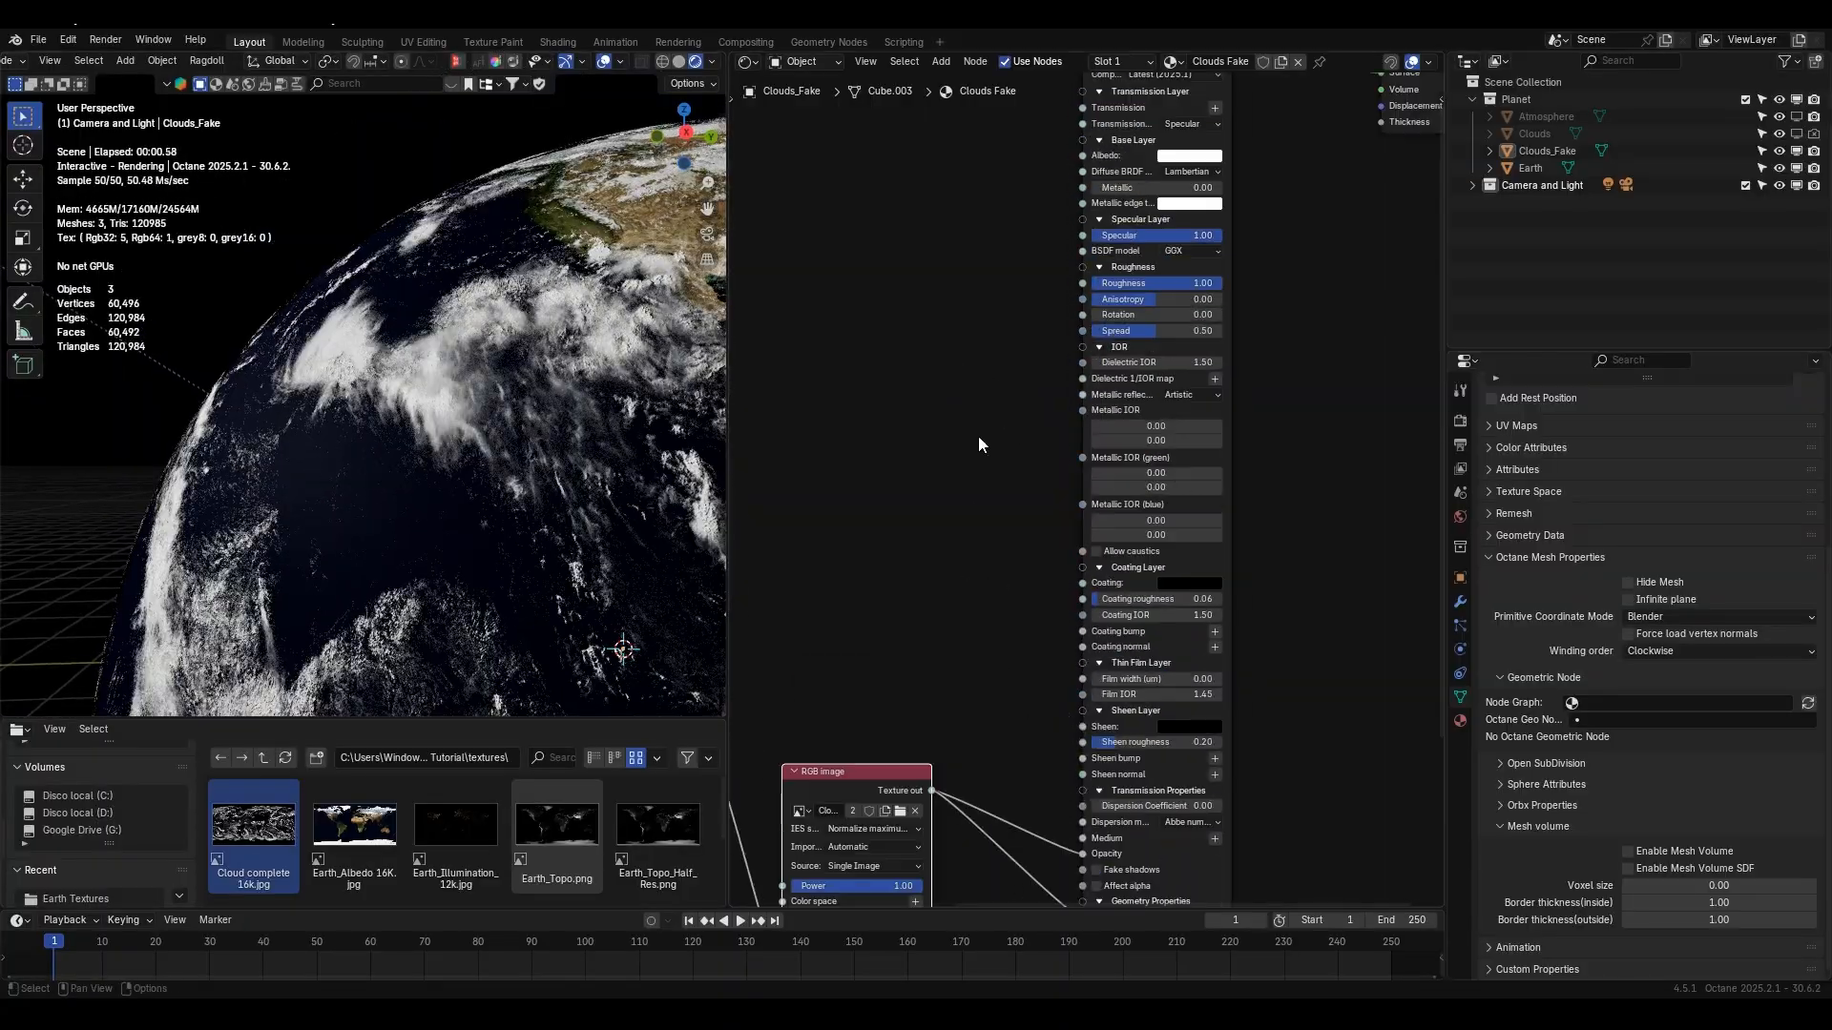
middle_drag(977, 435, 996, 778)
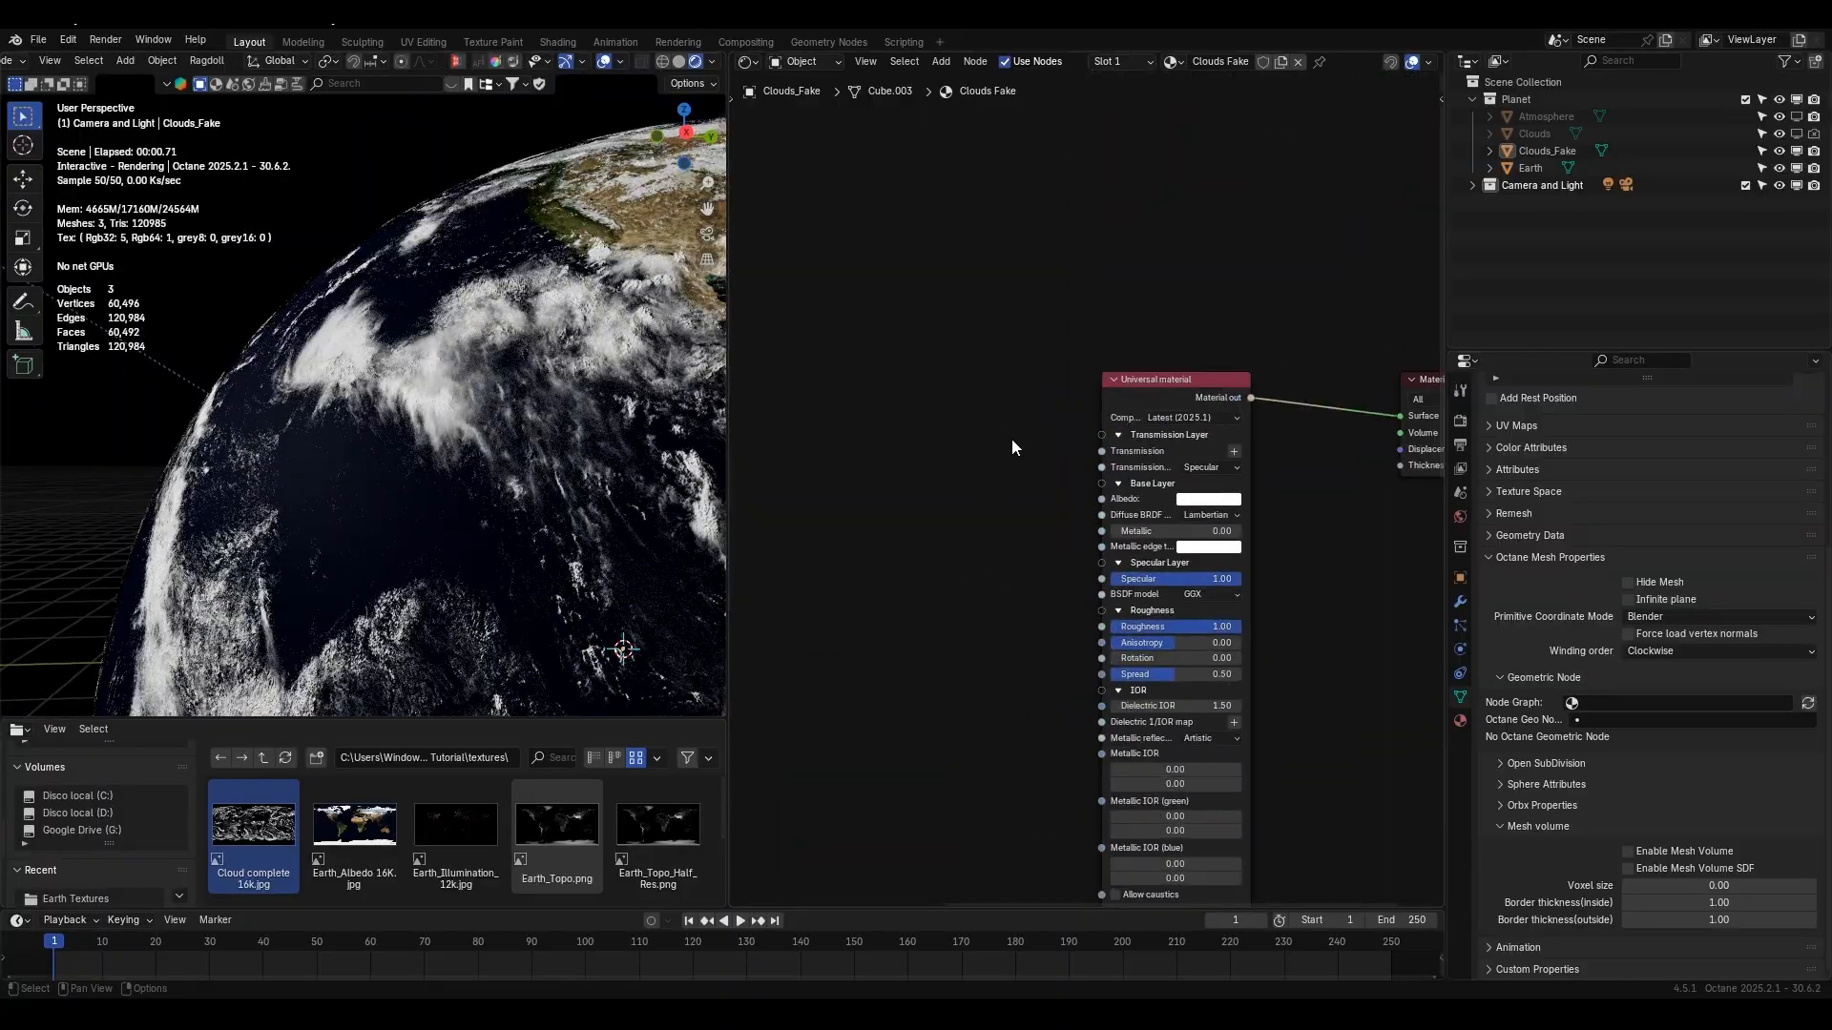
click(1220, 464)
click(1217, 498)
click(1234, 452)
mouse_move(1206, 485)
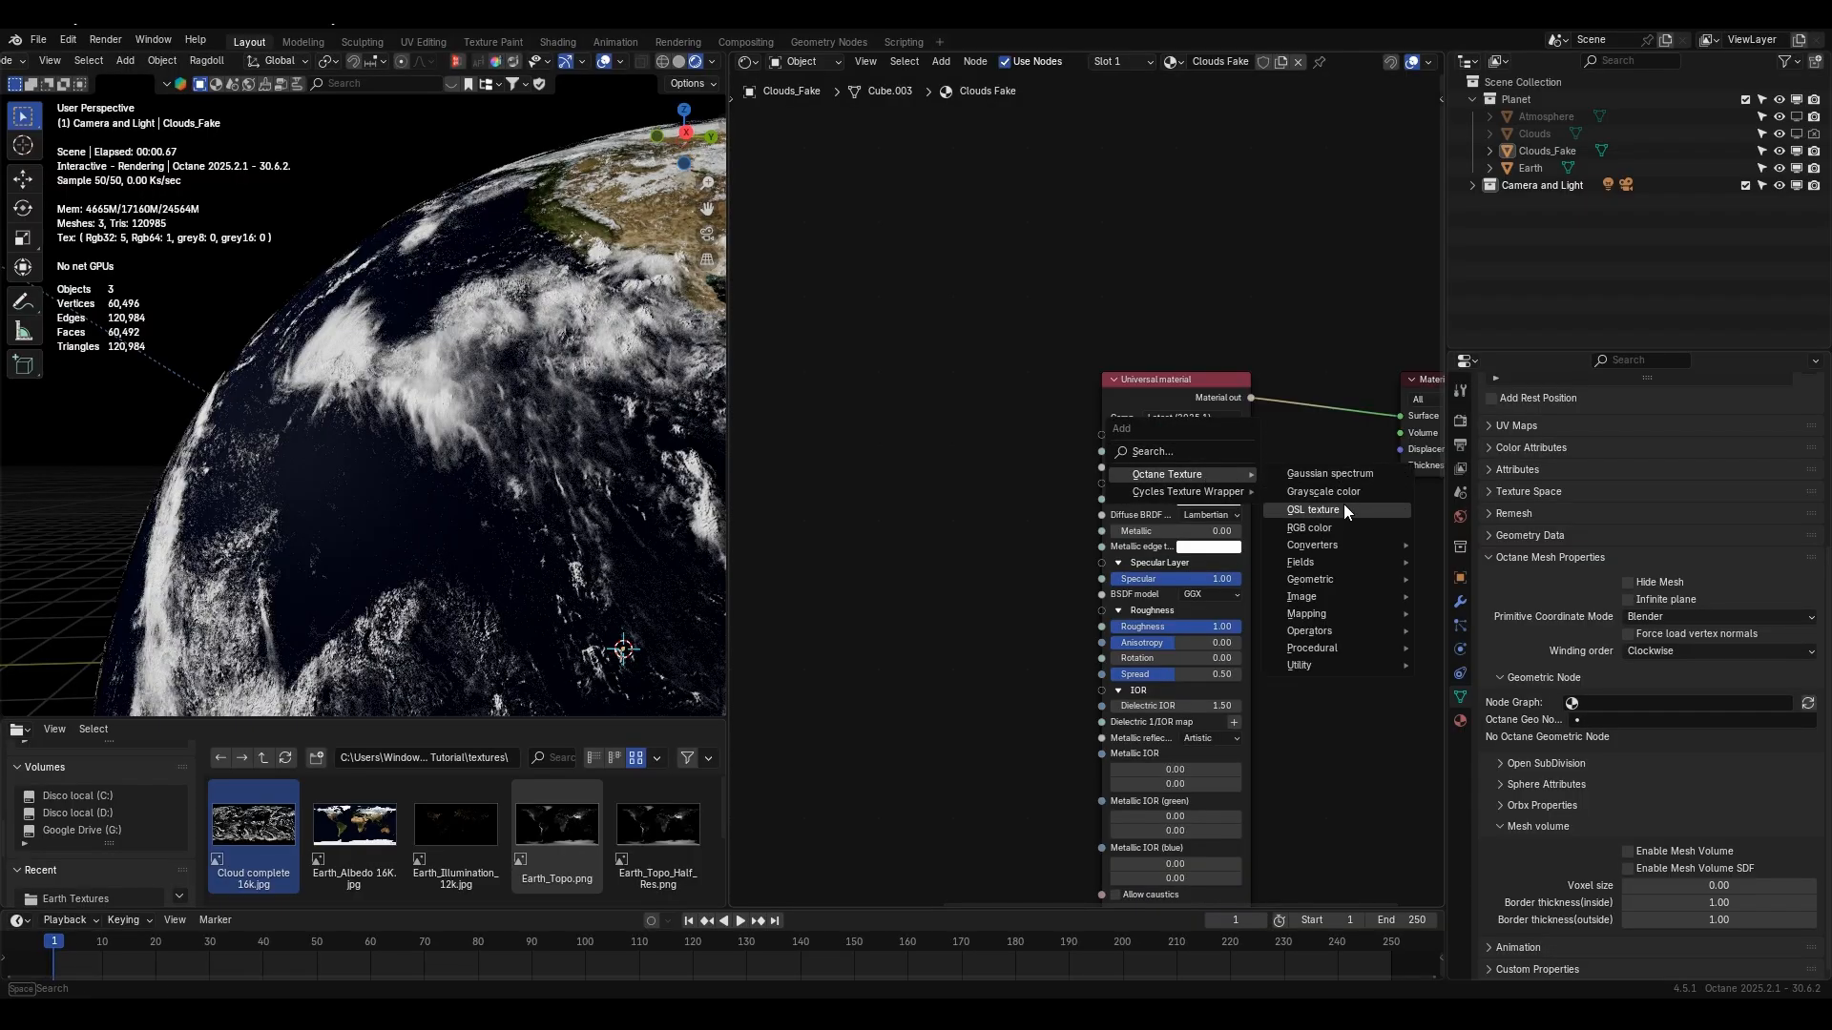
click(1332, 490)
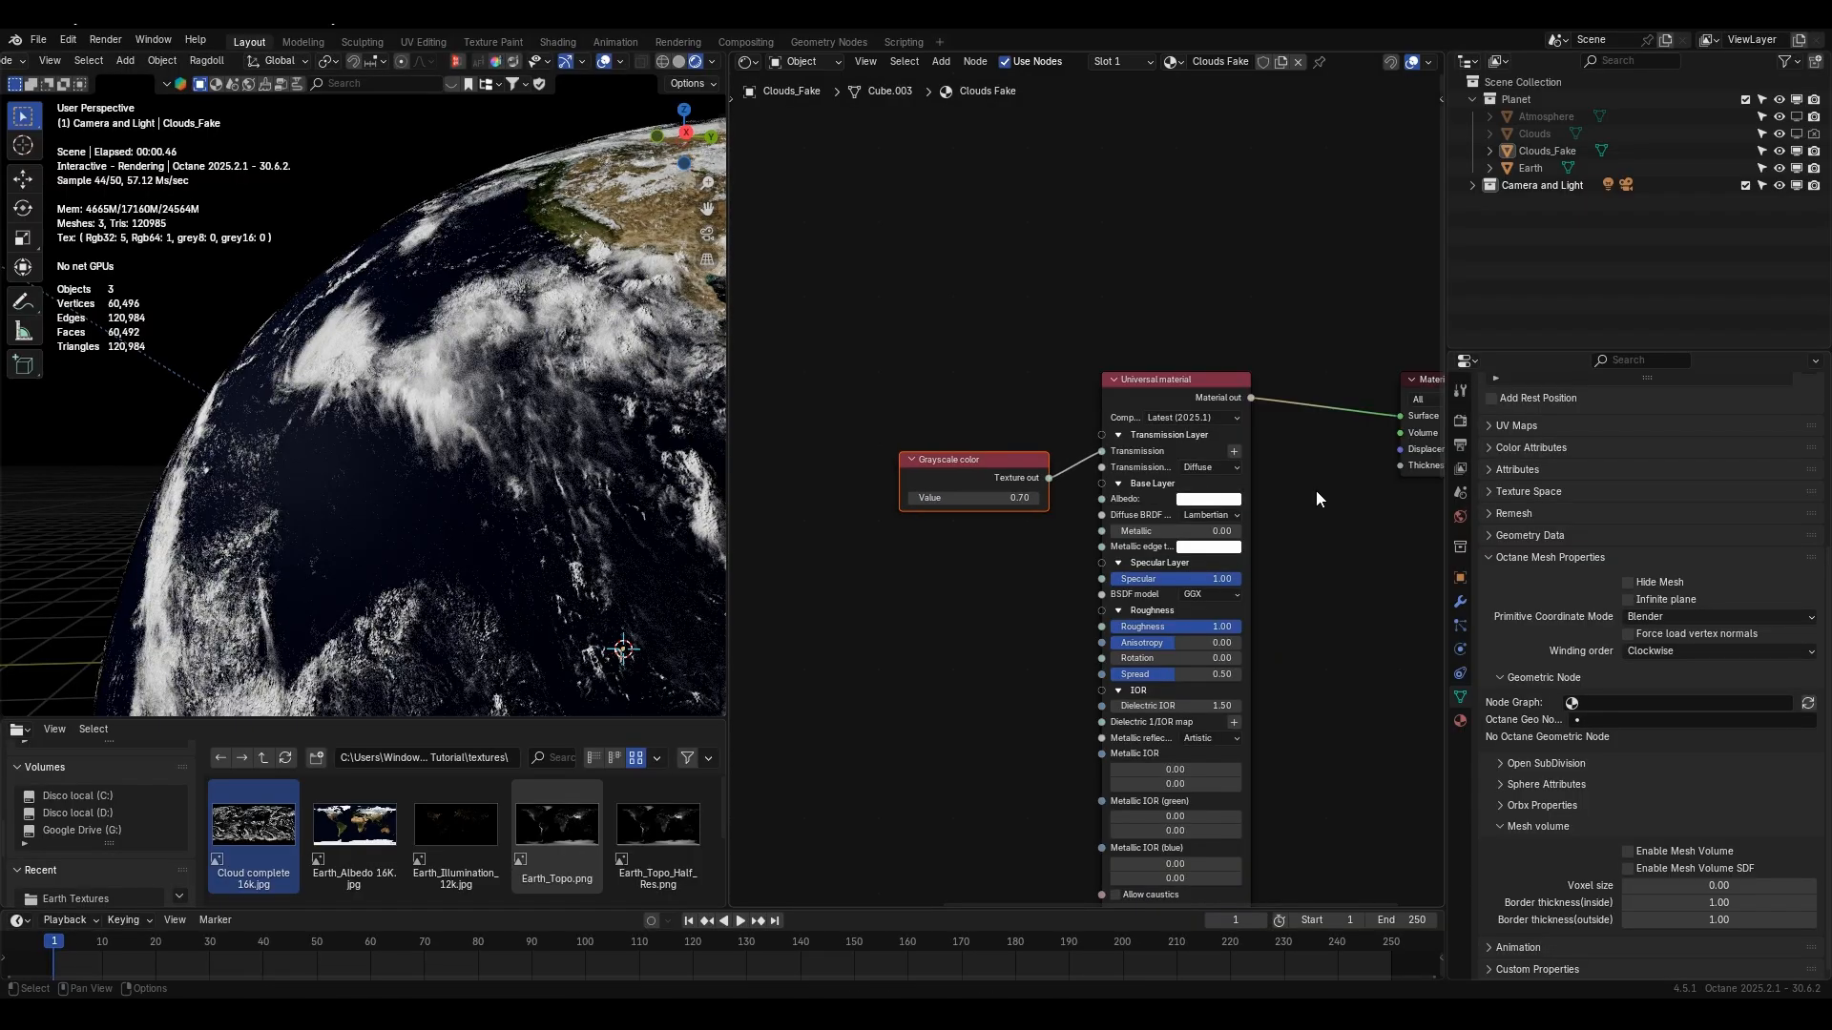
drag(971, 497, 1059, 497)
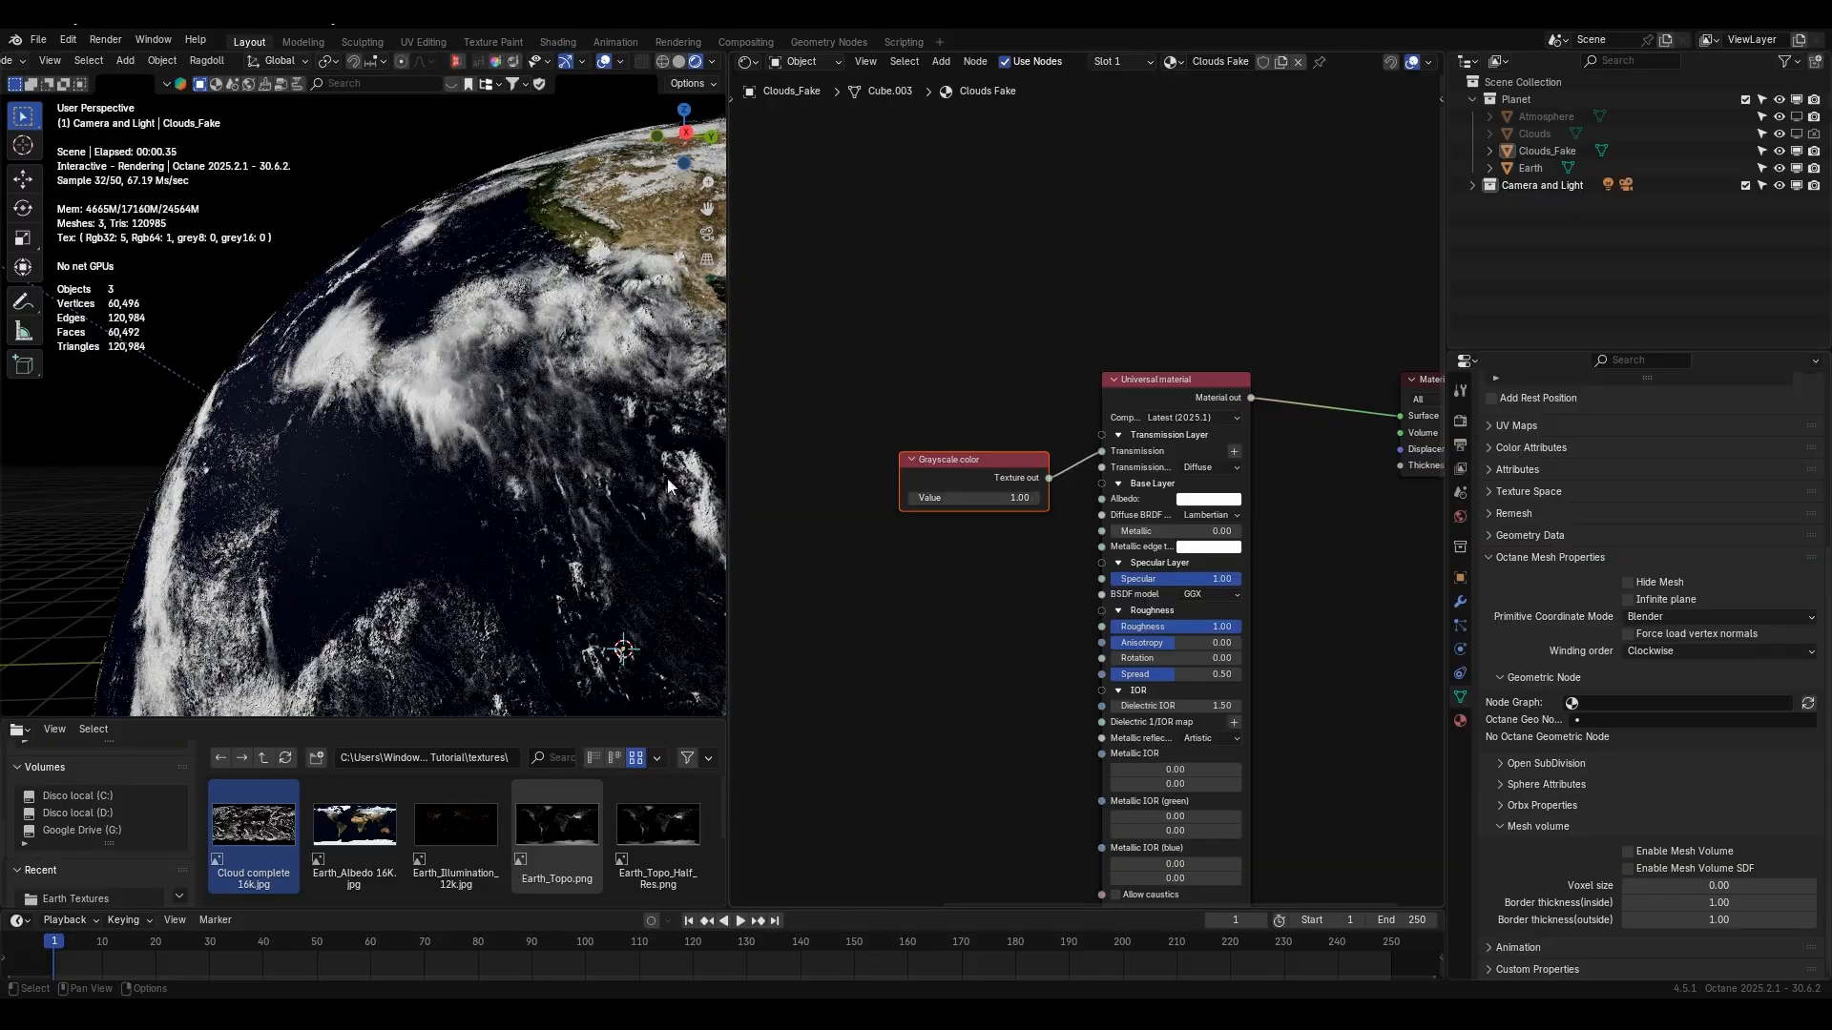
- Darken the Clouds Fake material's Albedo to a neutral grey with a value of 0.431
middle_drag(668, 486, 528, 384)
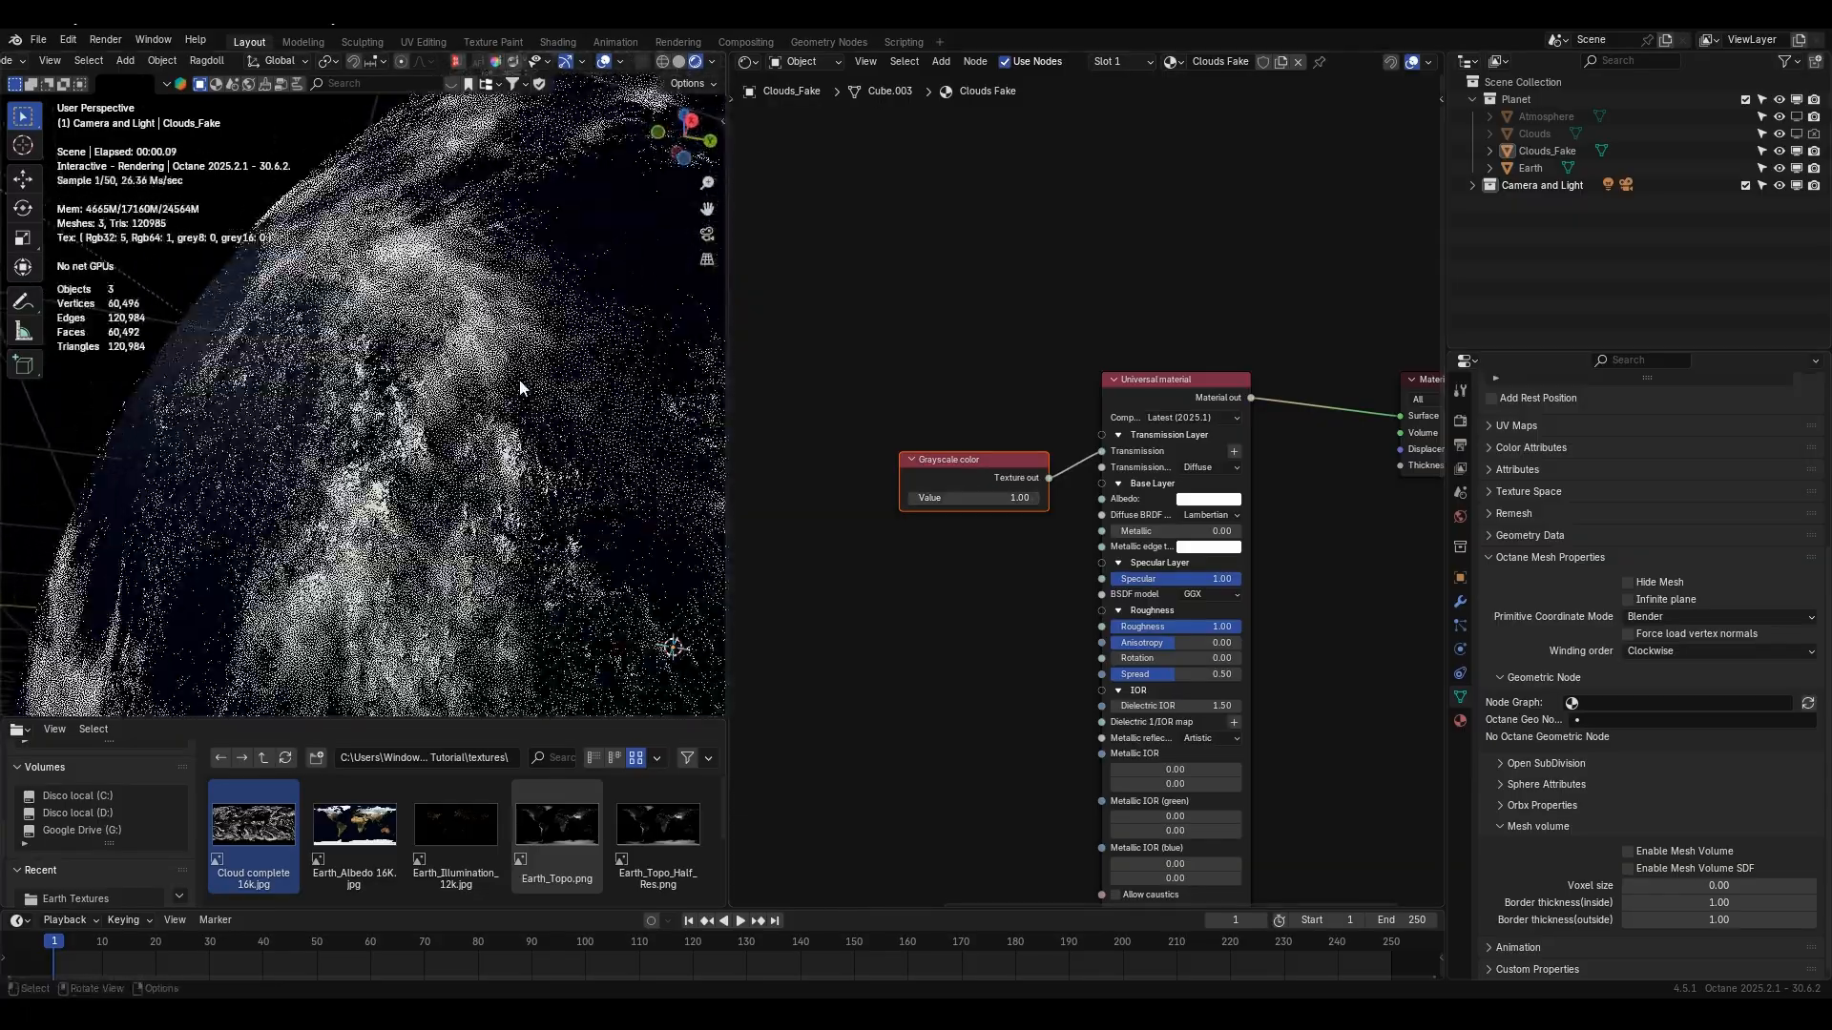
click(1226, 498)
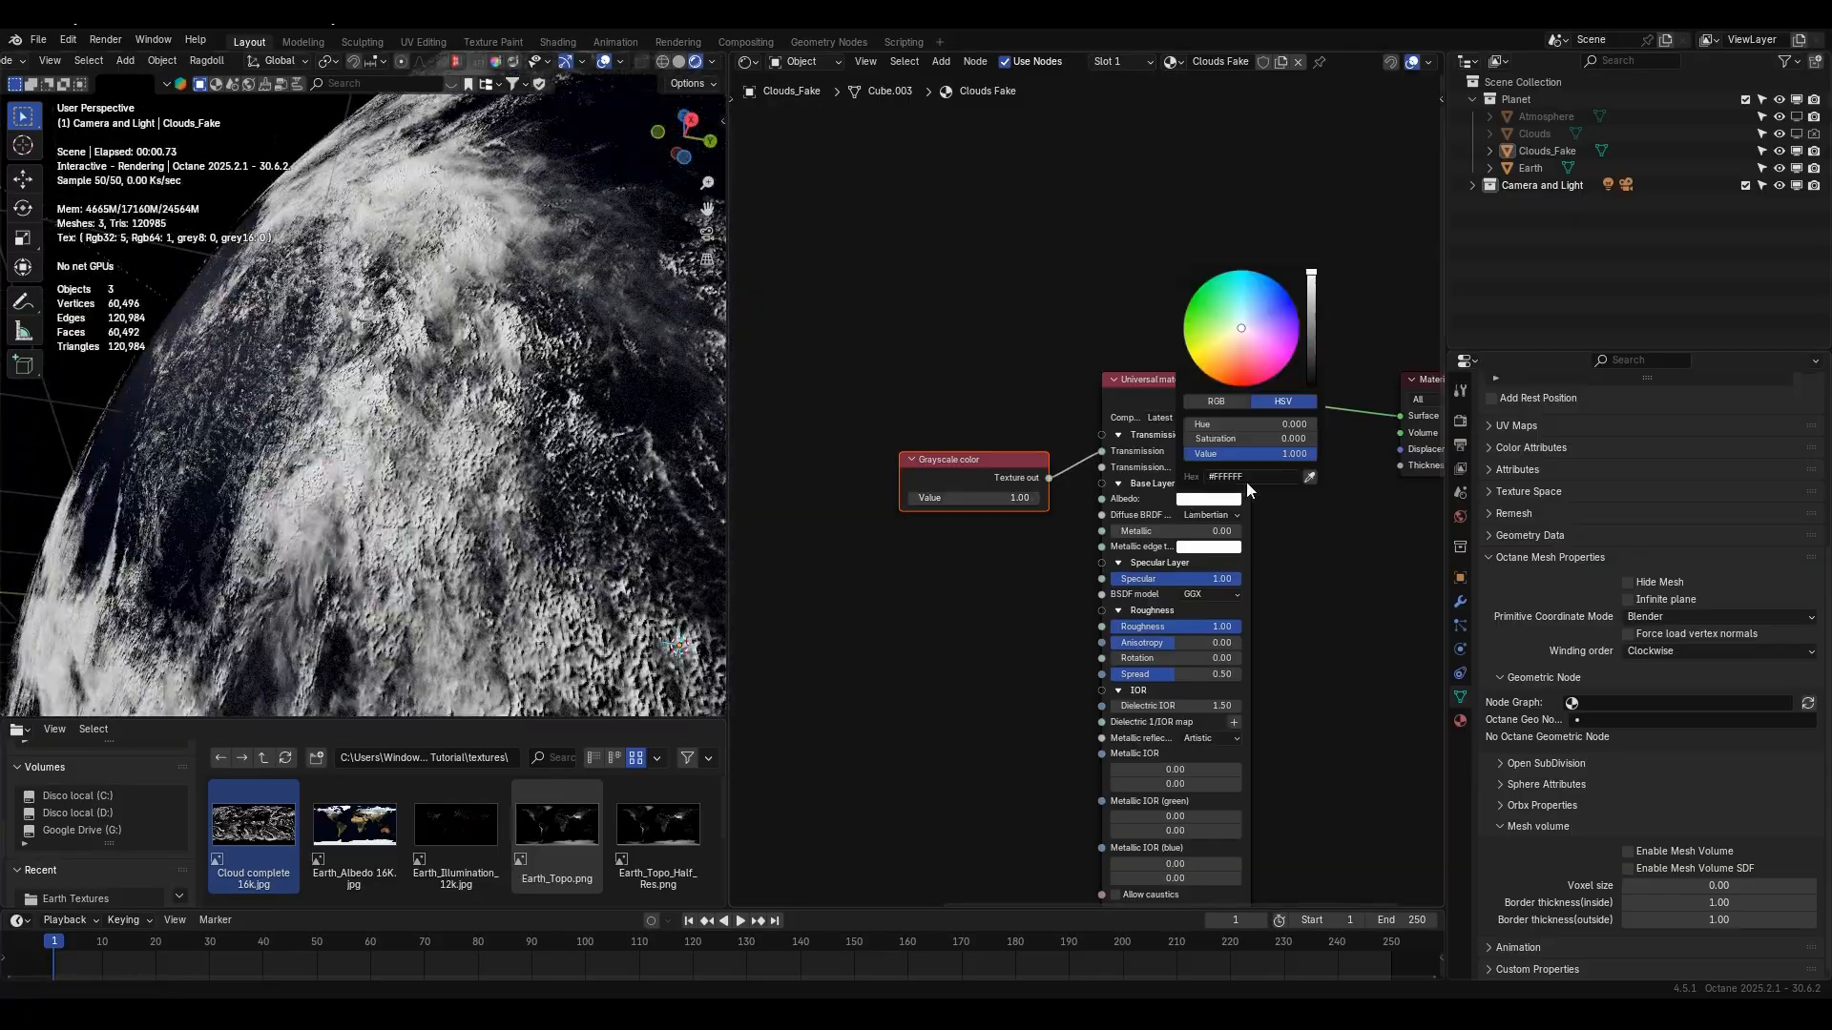
mouse_move(1311, 277)
mouse_down()
mouse_move(1311, 391)
mouse_move(1311, 311)
mouse_up()
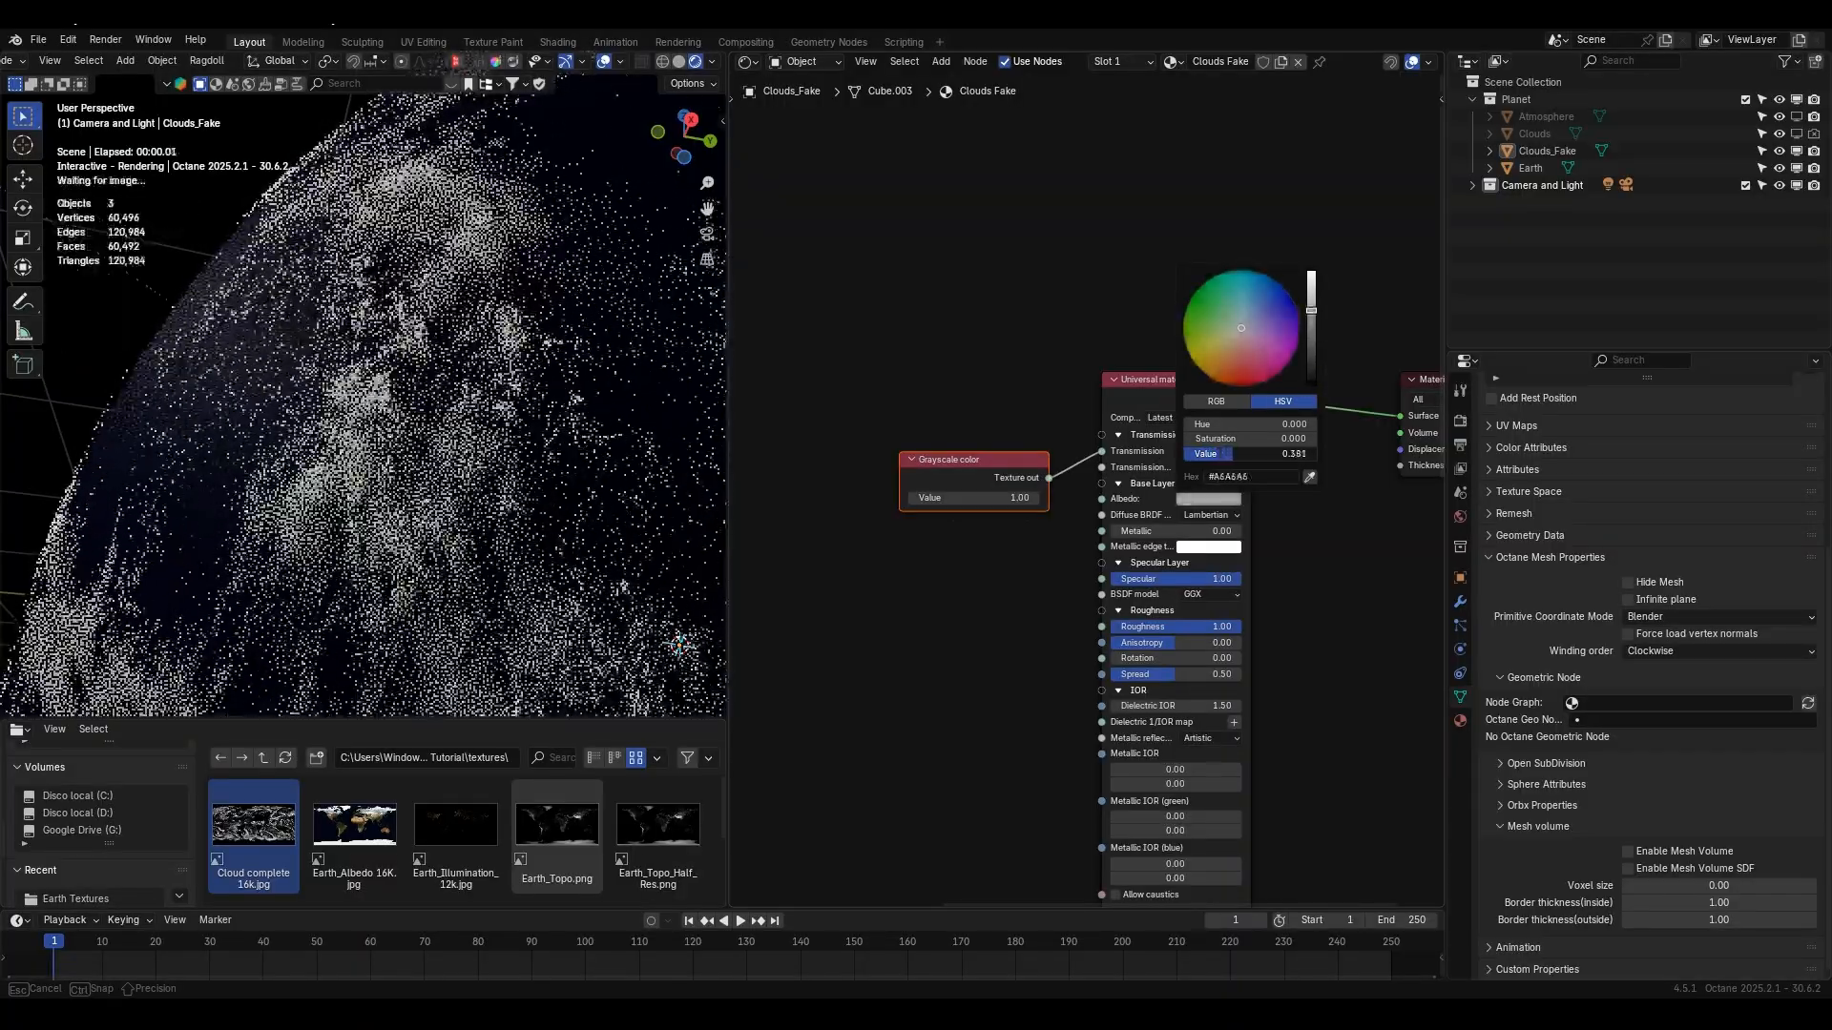
drag(1233, 454, 1244, 456)
- Reduce the Clouds Fake material's Bump height to 0.002
middle_drag(1007, 616, 1032, 271)
middle_drag(1098, 666, 1014, 315)
scroll(1054, 477, up, 3)
click(1165, 606)
click(1165, 607)
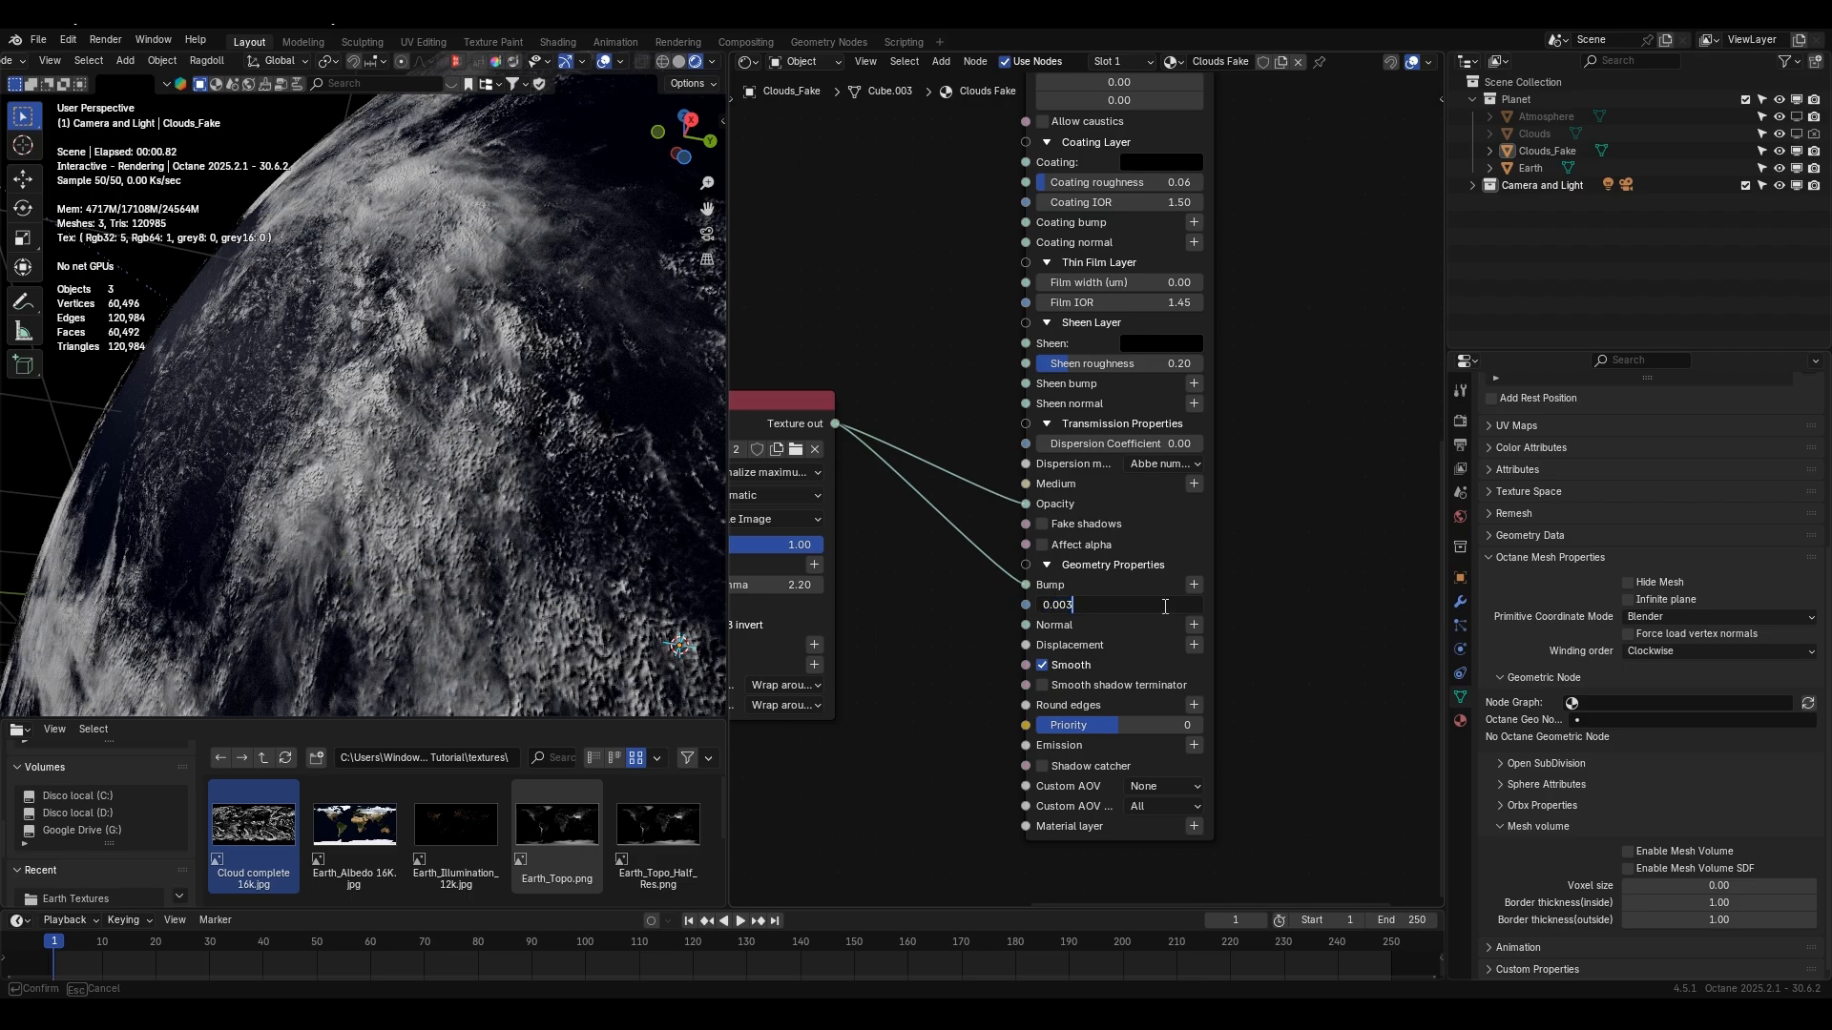
text(2)
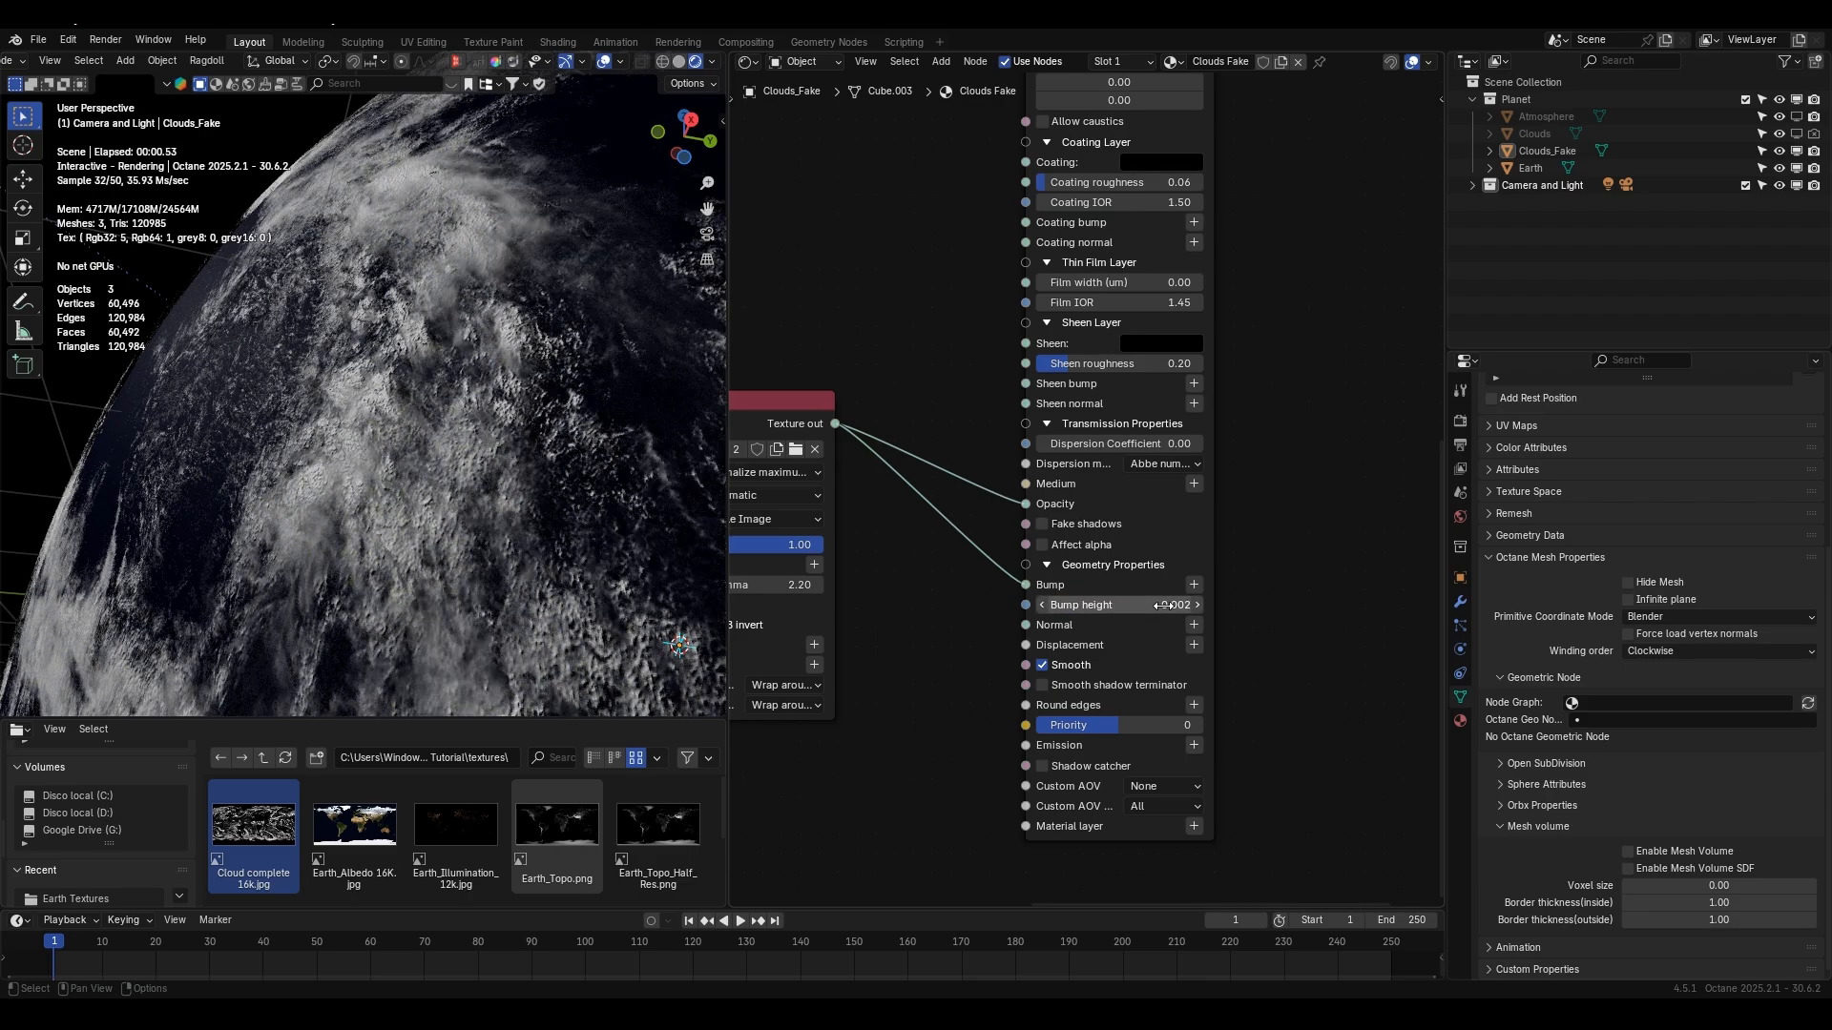
key(Return)
middle_drag(422, 347, 443, 403)
- Re-enable the Atmosphere object in the viewport and inspect it together with the fake clouds
click(491, 258)
middle_drag(493, 259, 574, 323)
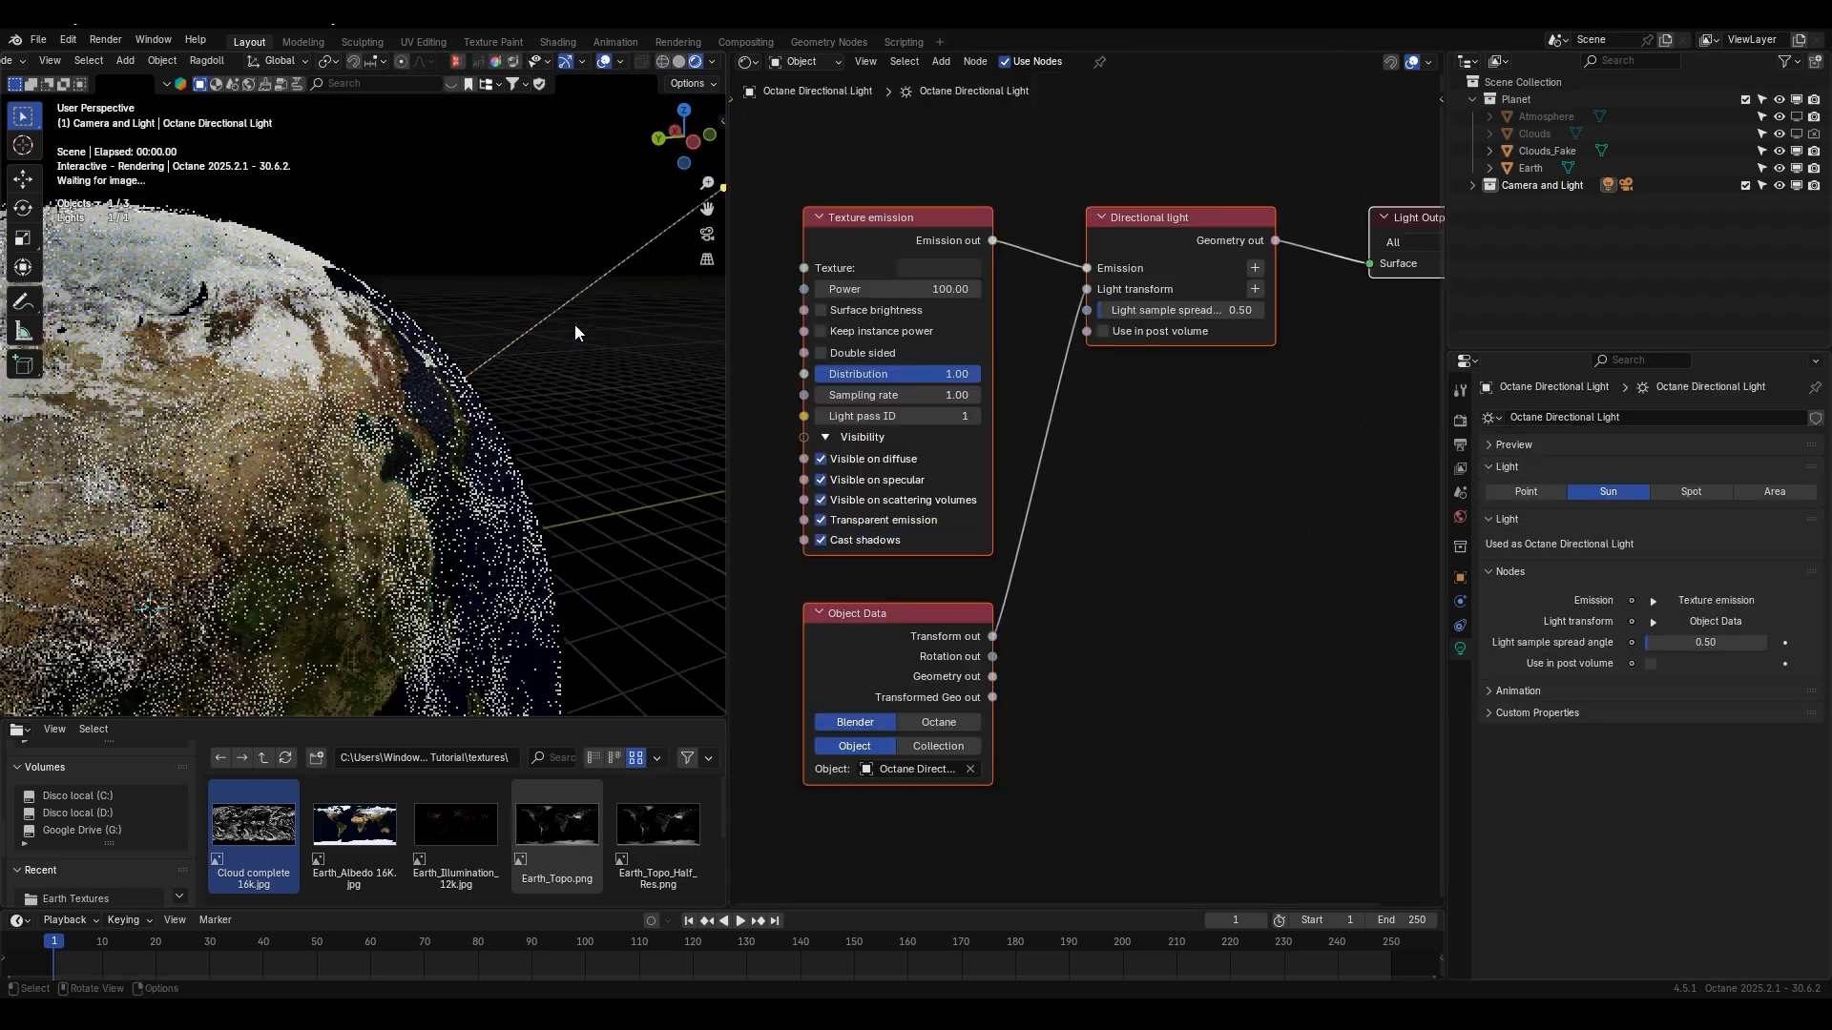
scroll(474, 381, down, 3)
click(1797, 116)
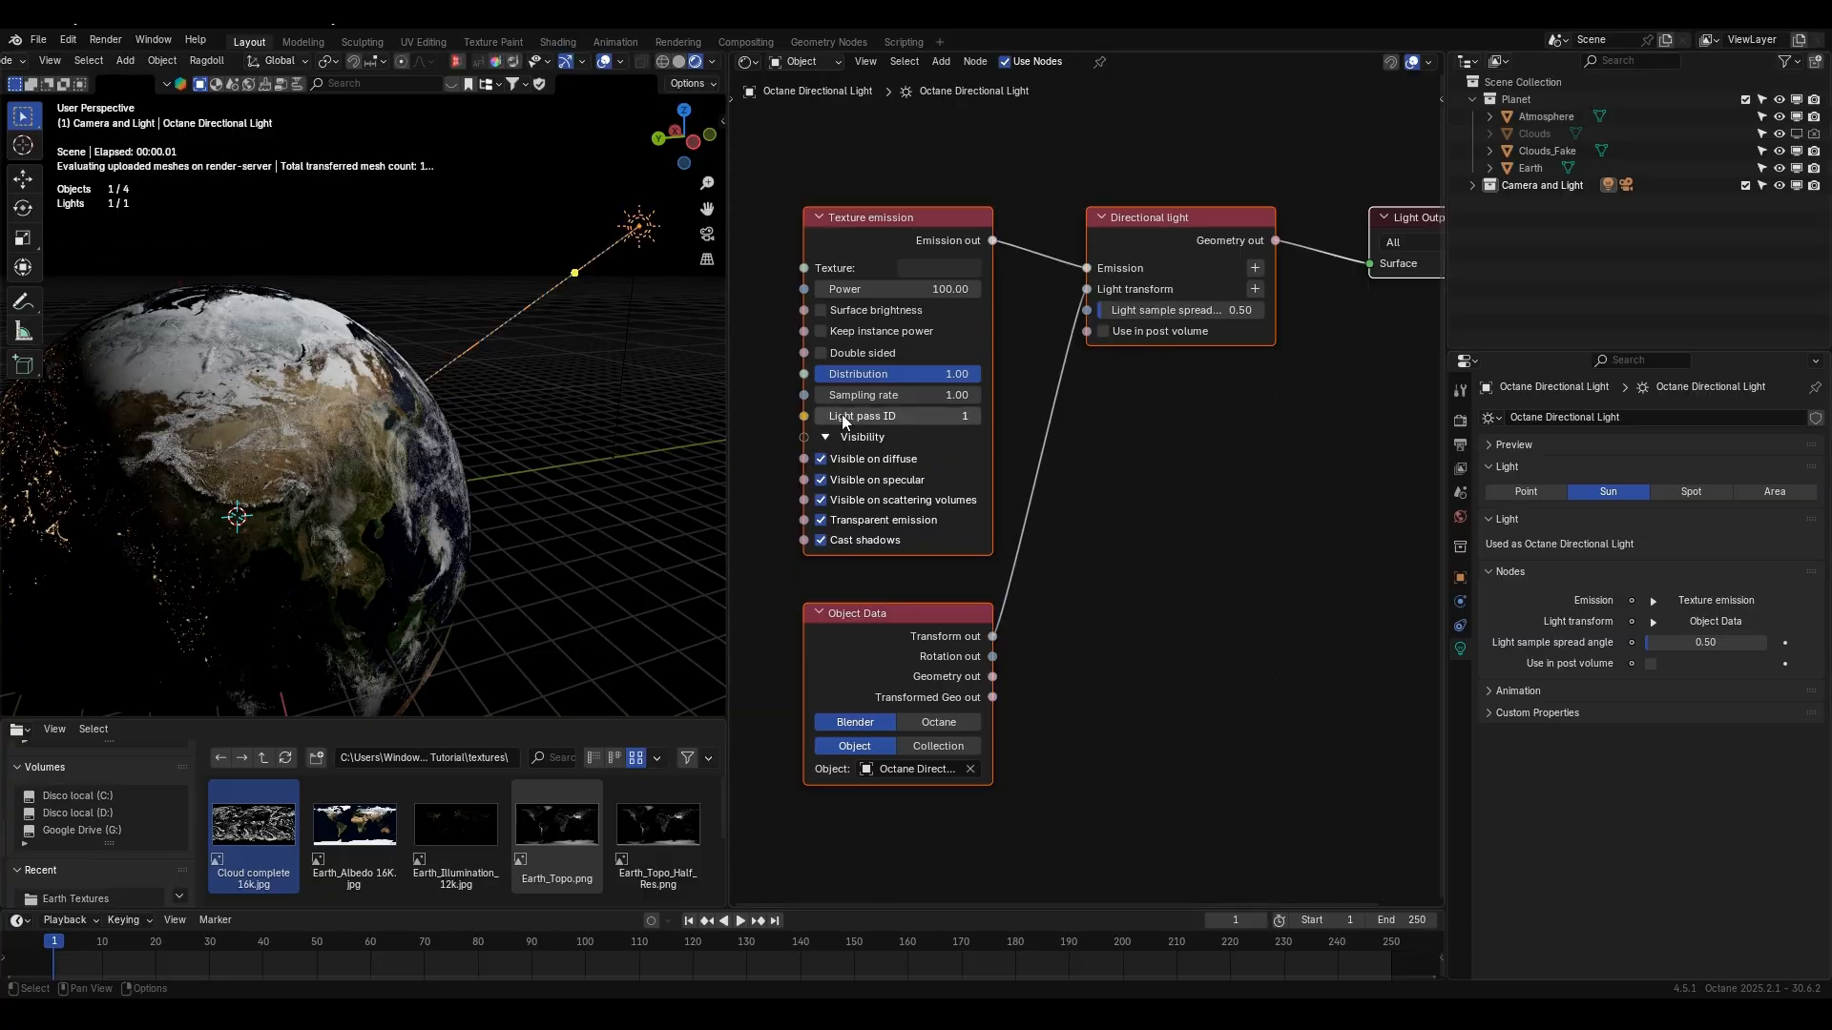
drag(707, 208, 609, 274)
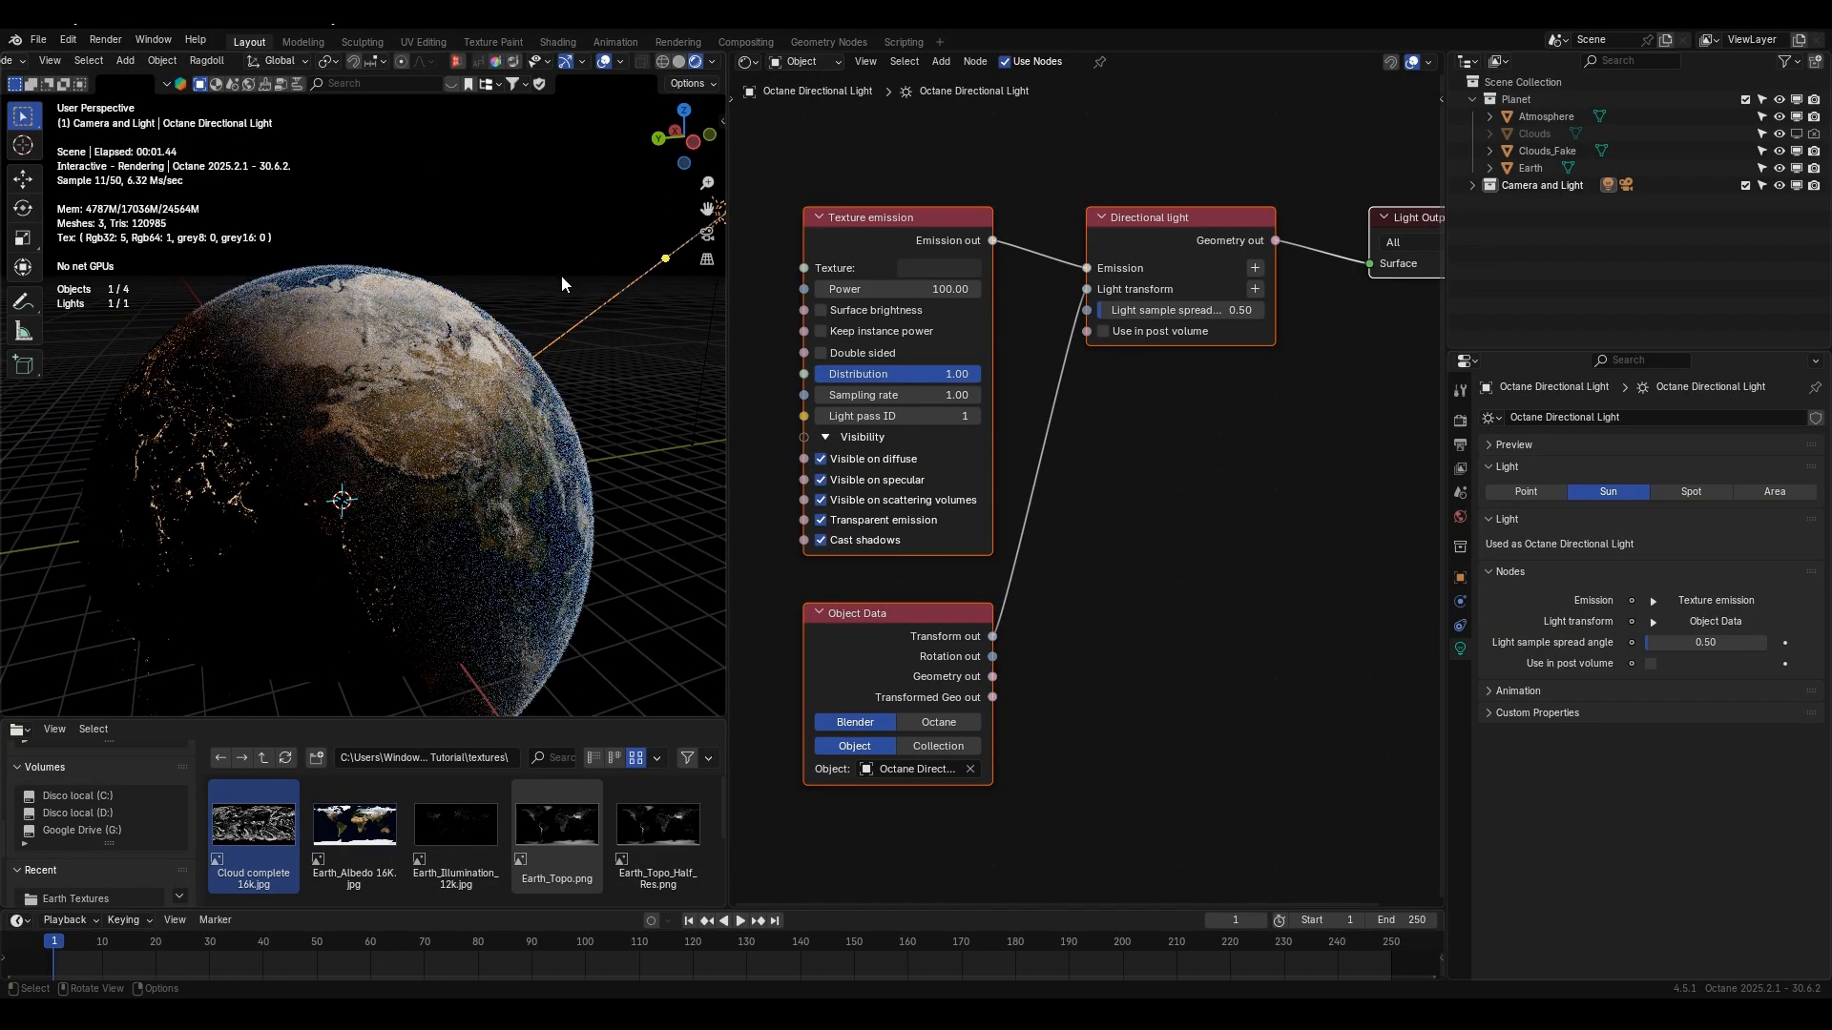
scroll(483, 318, up, 1)
scroll(474, 327, down, 1)
scroll(473, 328, up, 3)
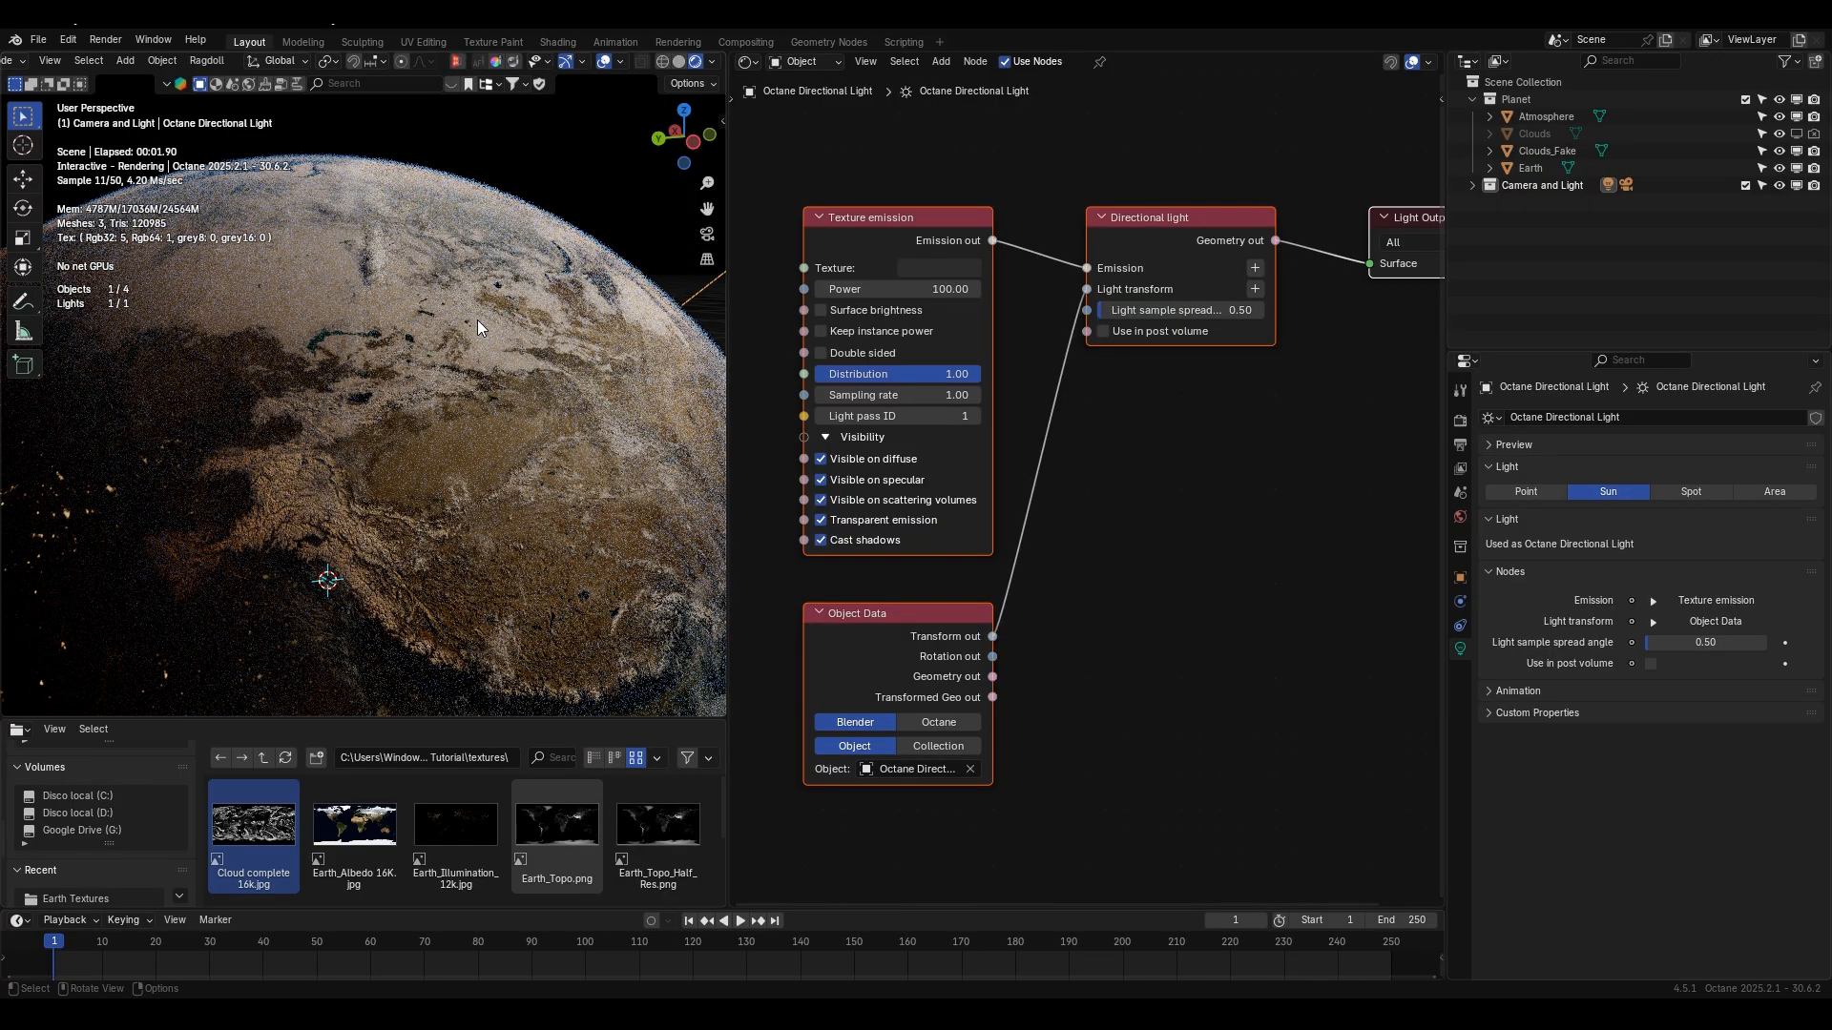
middle_drag(477, 321, 443, 311)
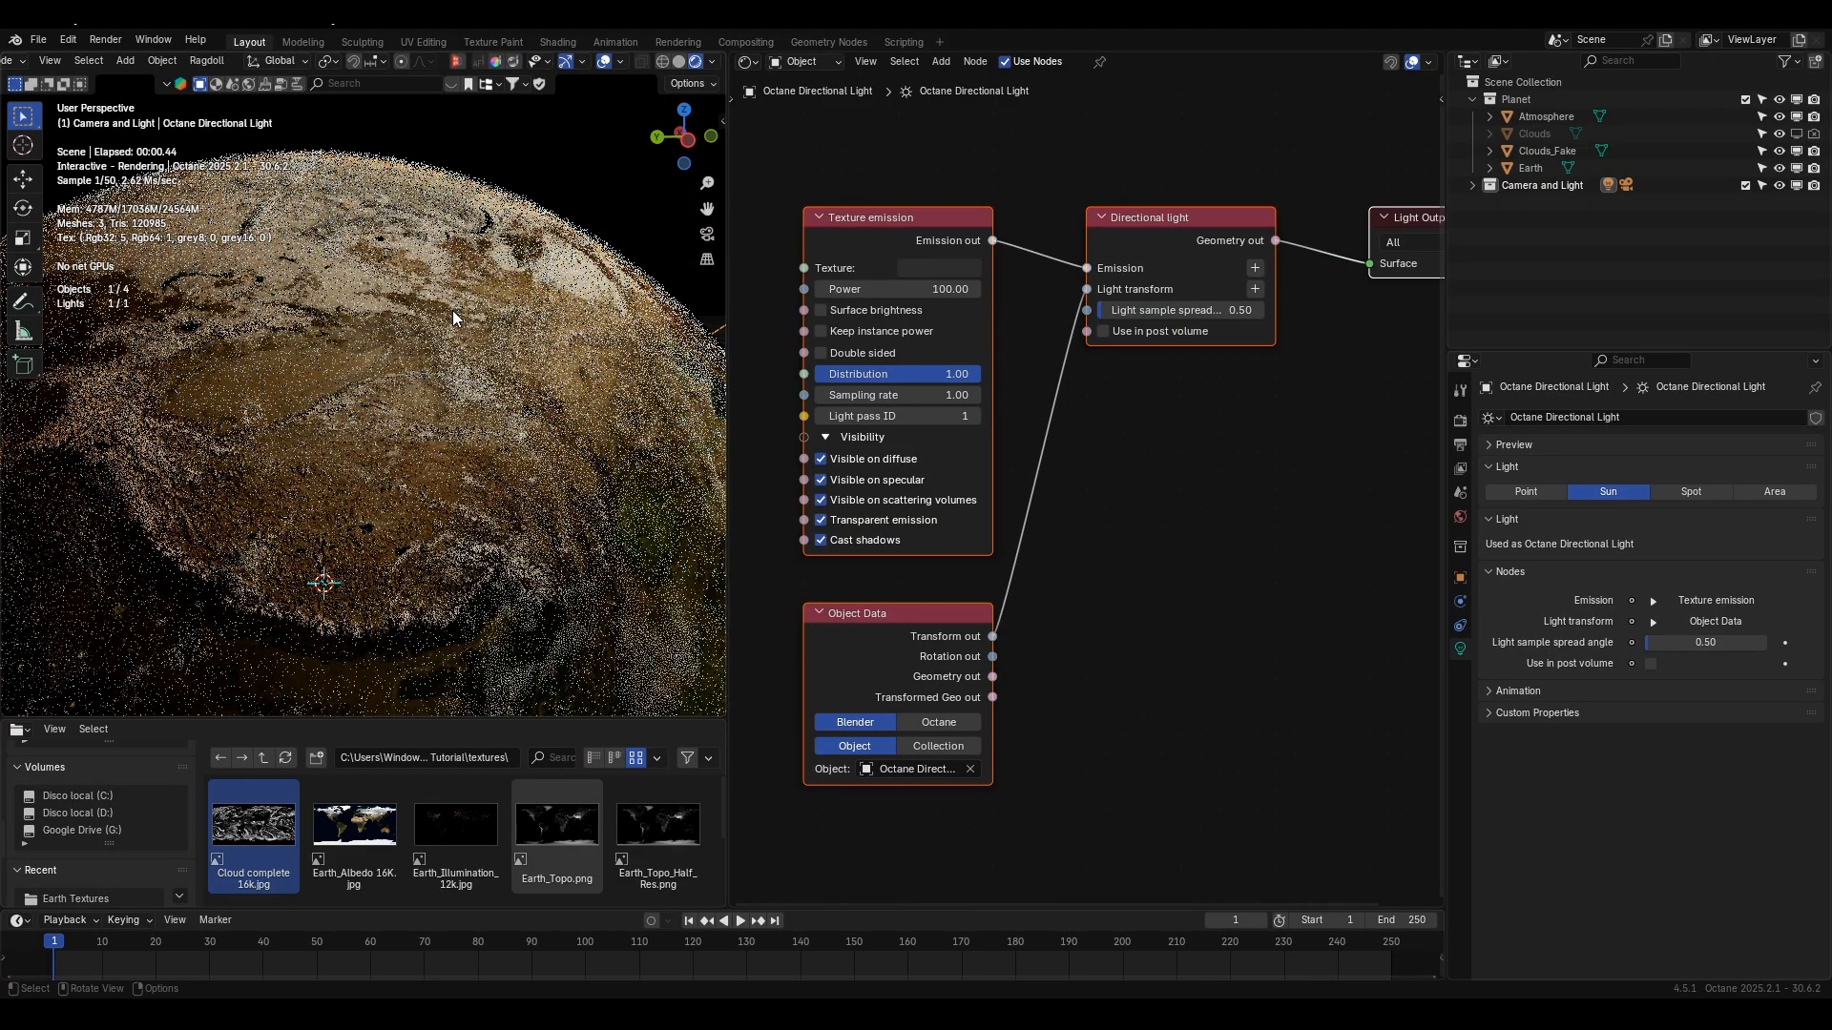
- Select Clouds_Fake and brighten its material's Albedo to a slightly lighter grey
click(1540, 152)
middle_drag(541, 410, 555, 445)
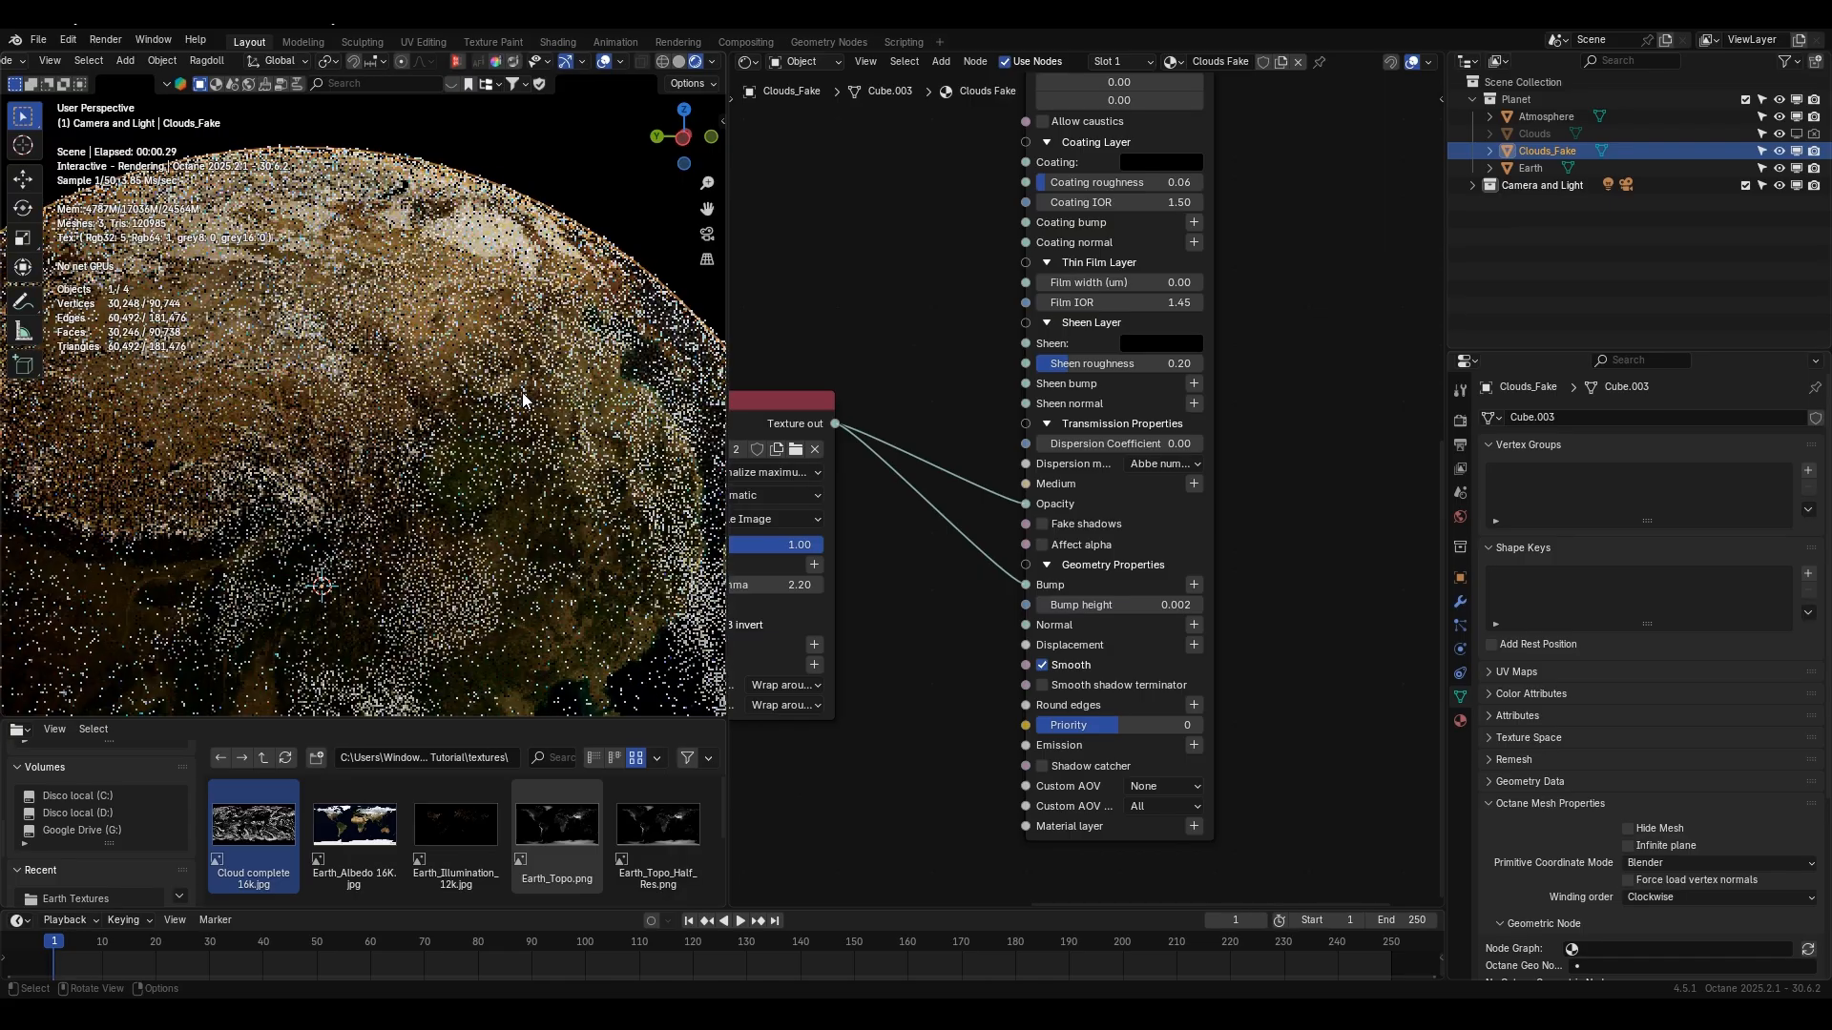
middle_drag(967, 272, 990, 621)
middle_drag(952, 304, 996, 637)
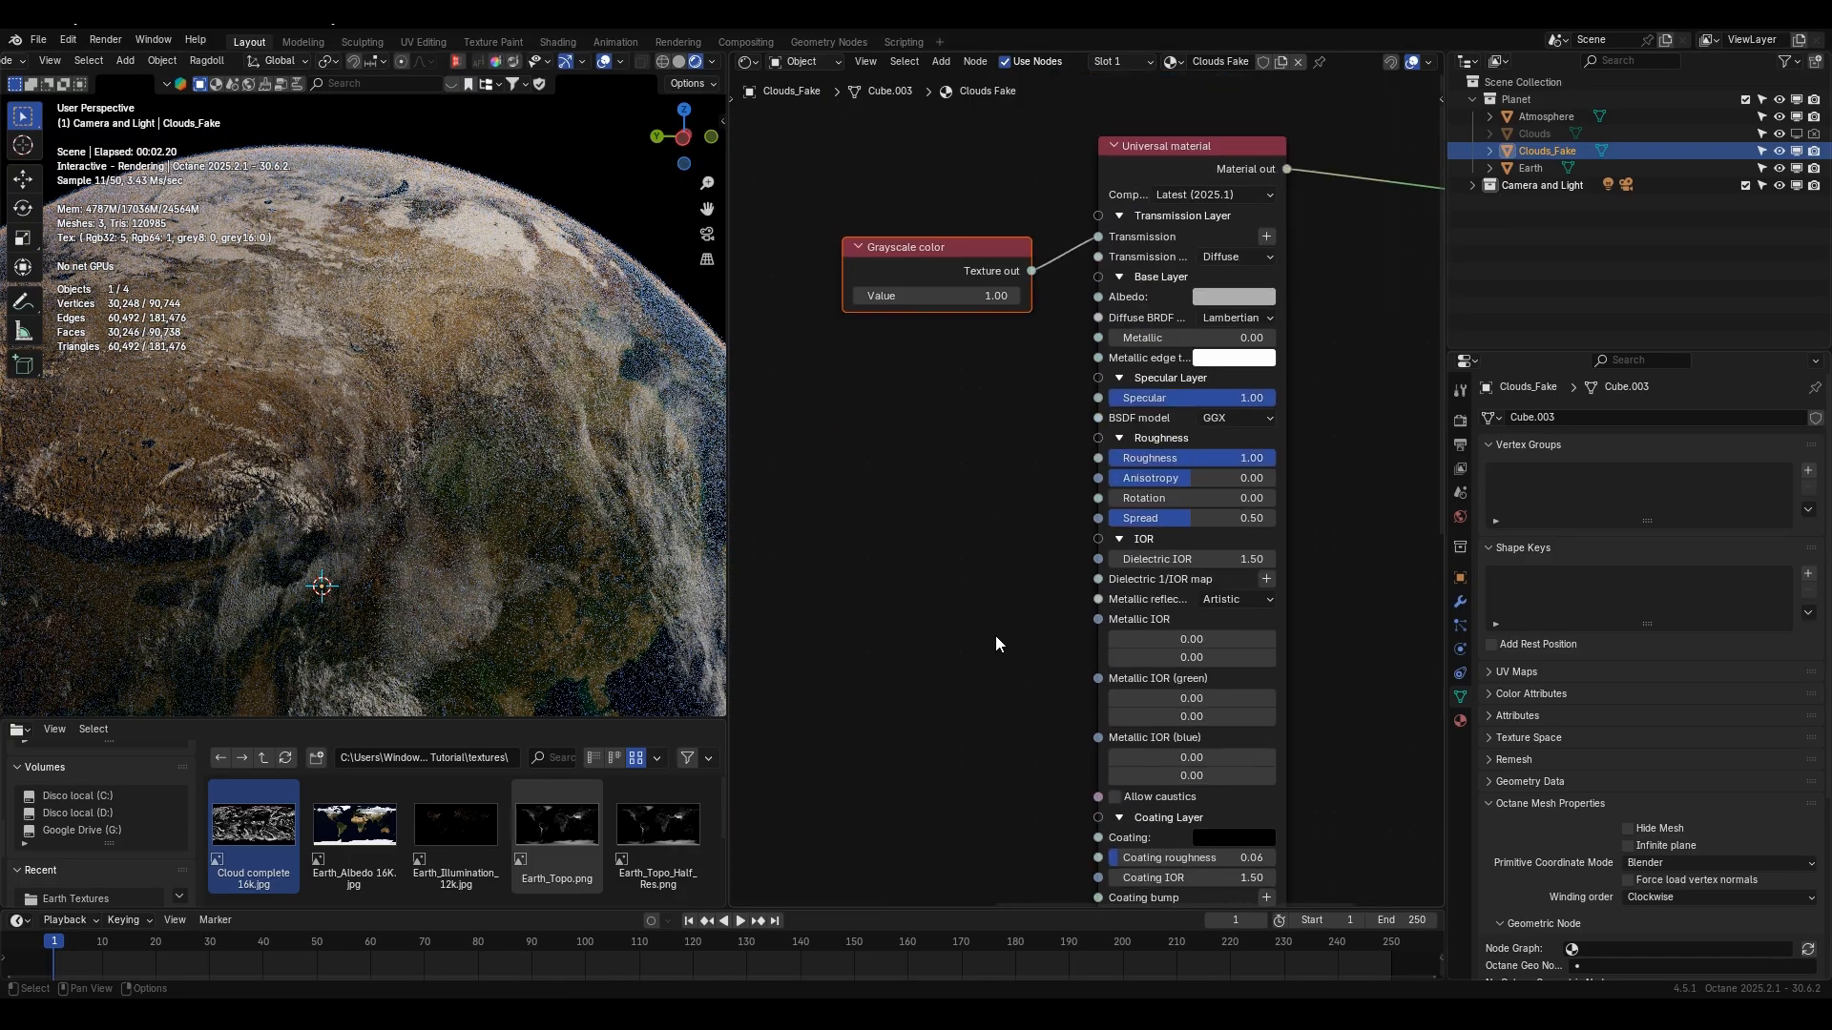
middle_drag(940, 410, 952, 498)
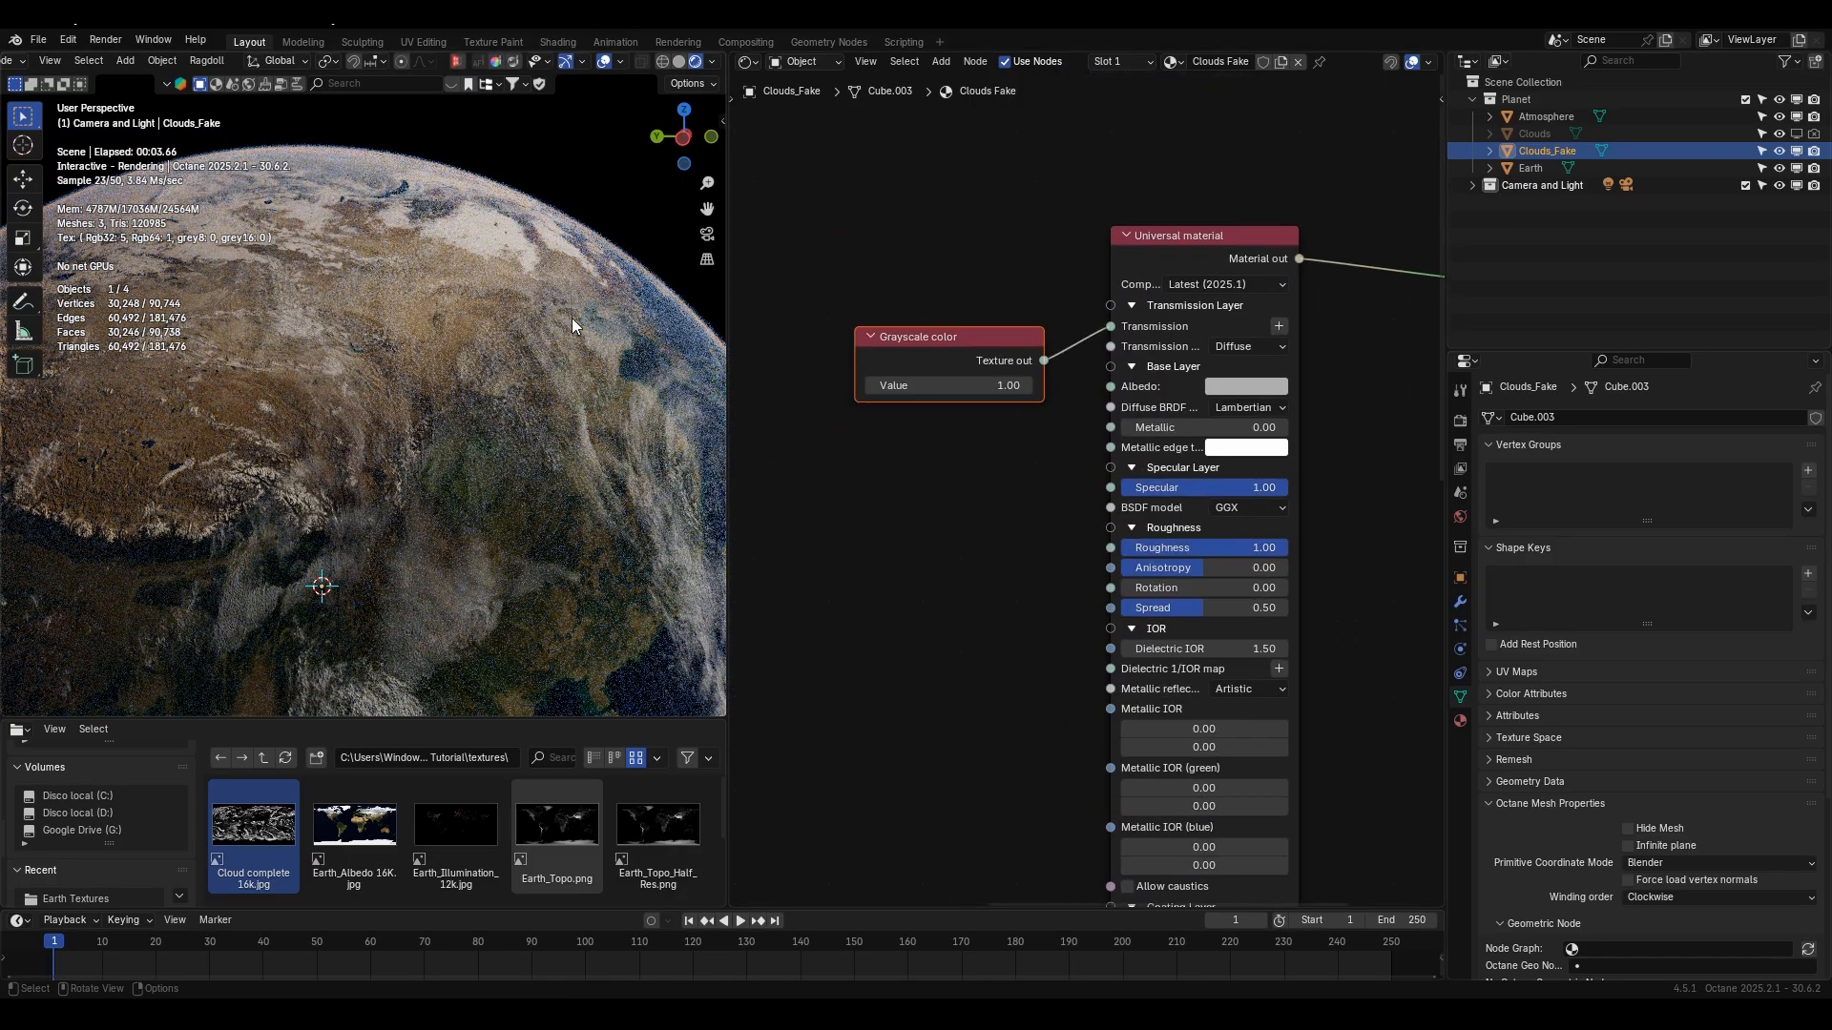
middle_drag(570, 320, 553, 304)
click(1226, 389)
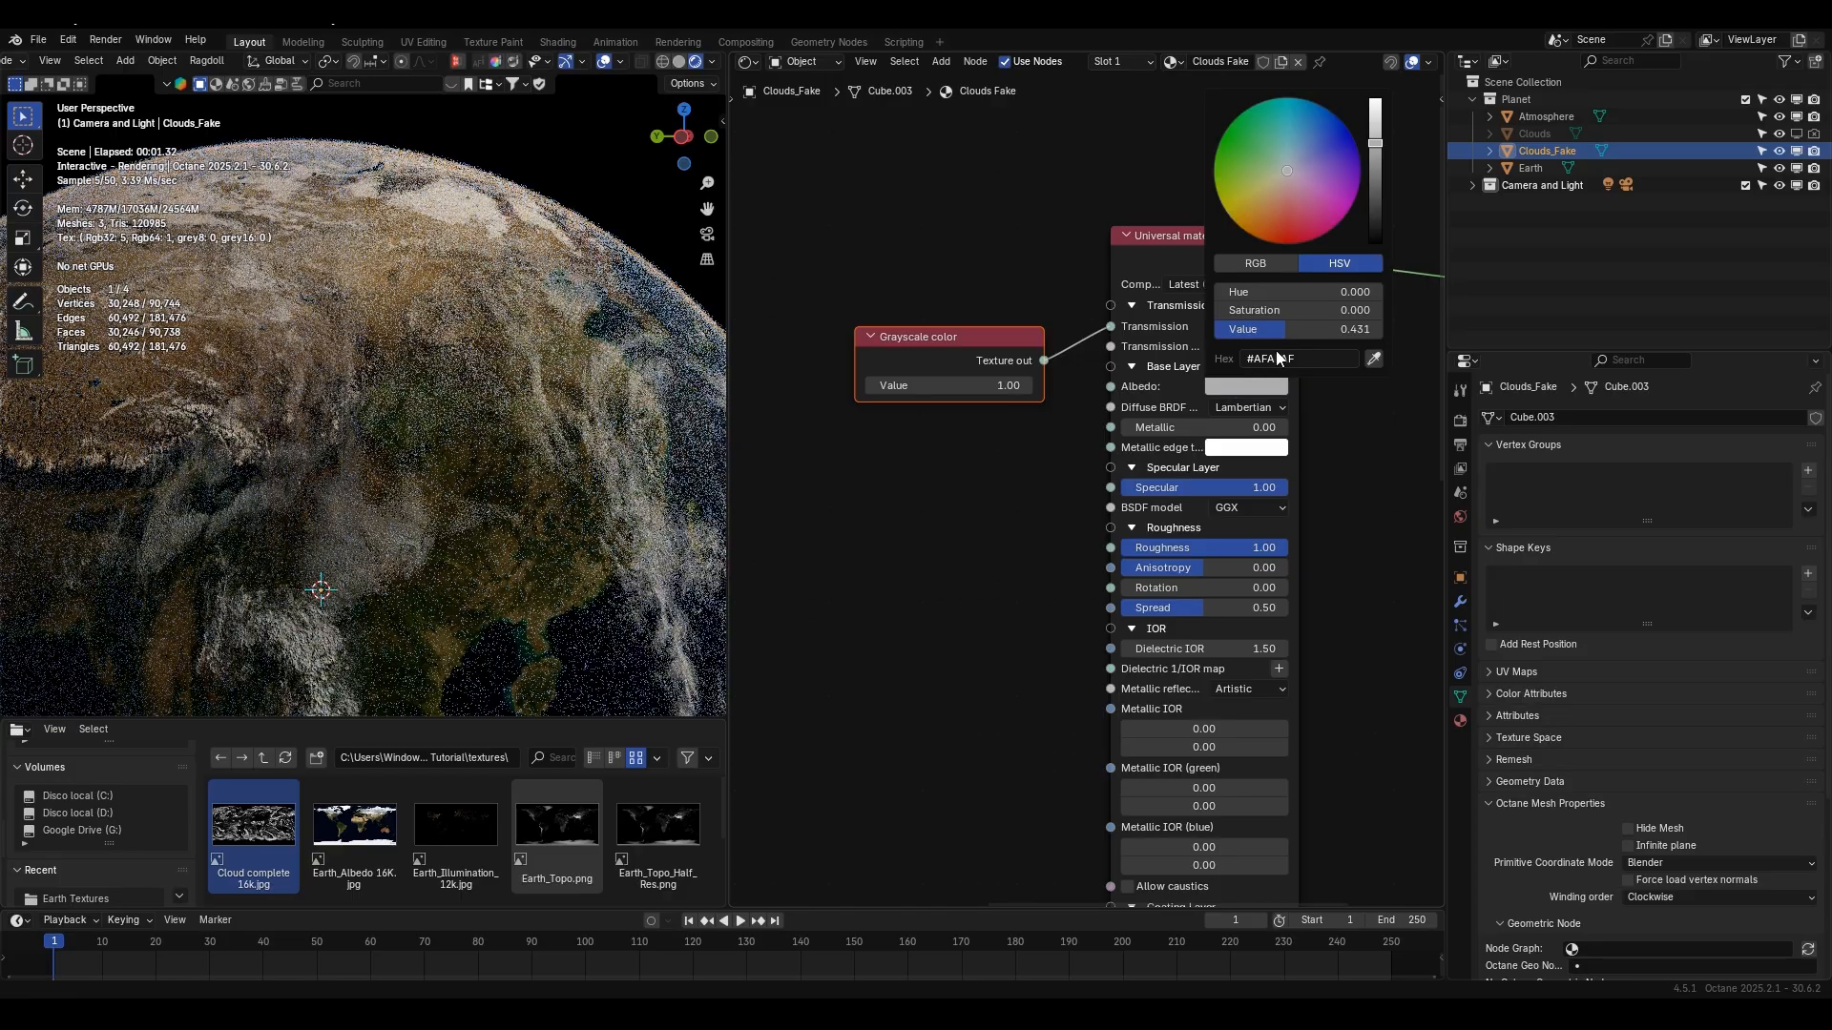
drag(1293, 330, 1305, 331)
click(1002, 271)
- Frame the whole globe in the viewport and turn off the viewport overlays
scroll(572, 258, down, 2)
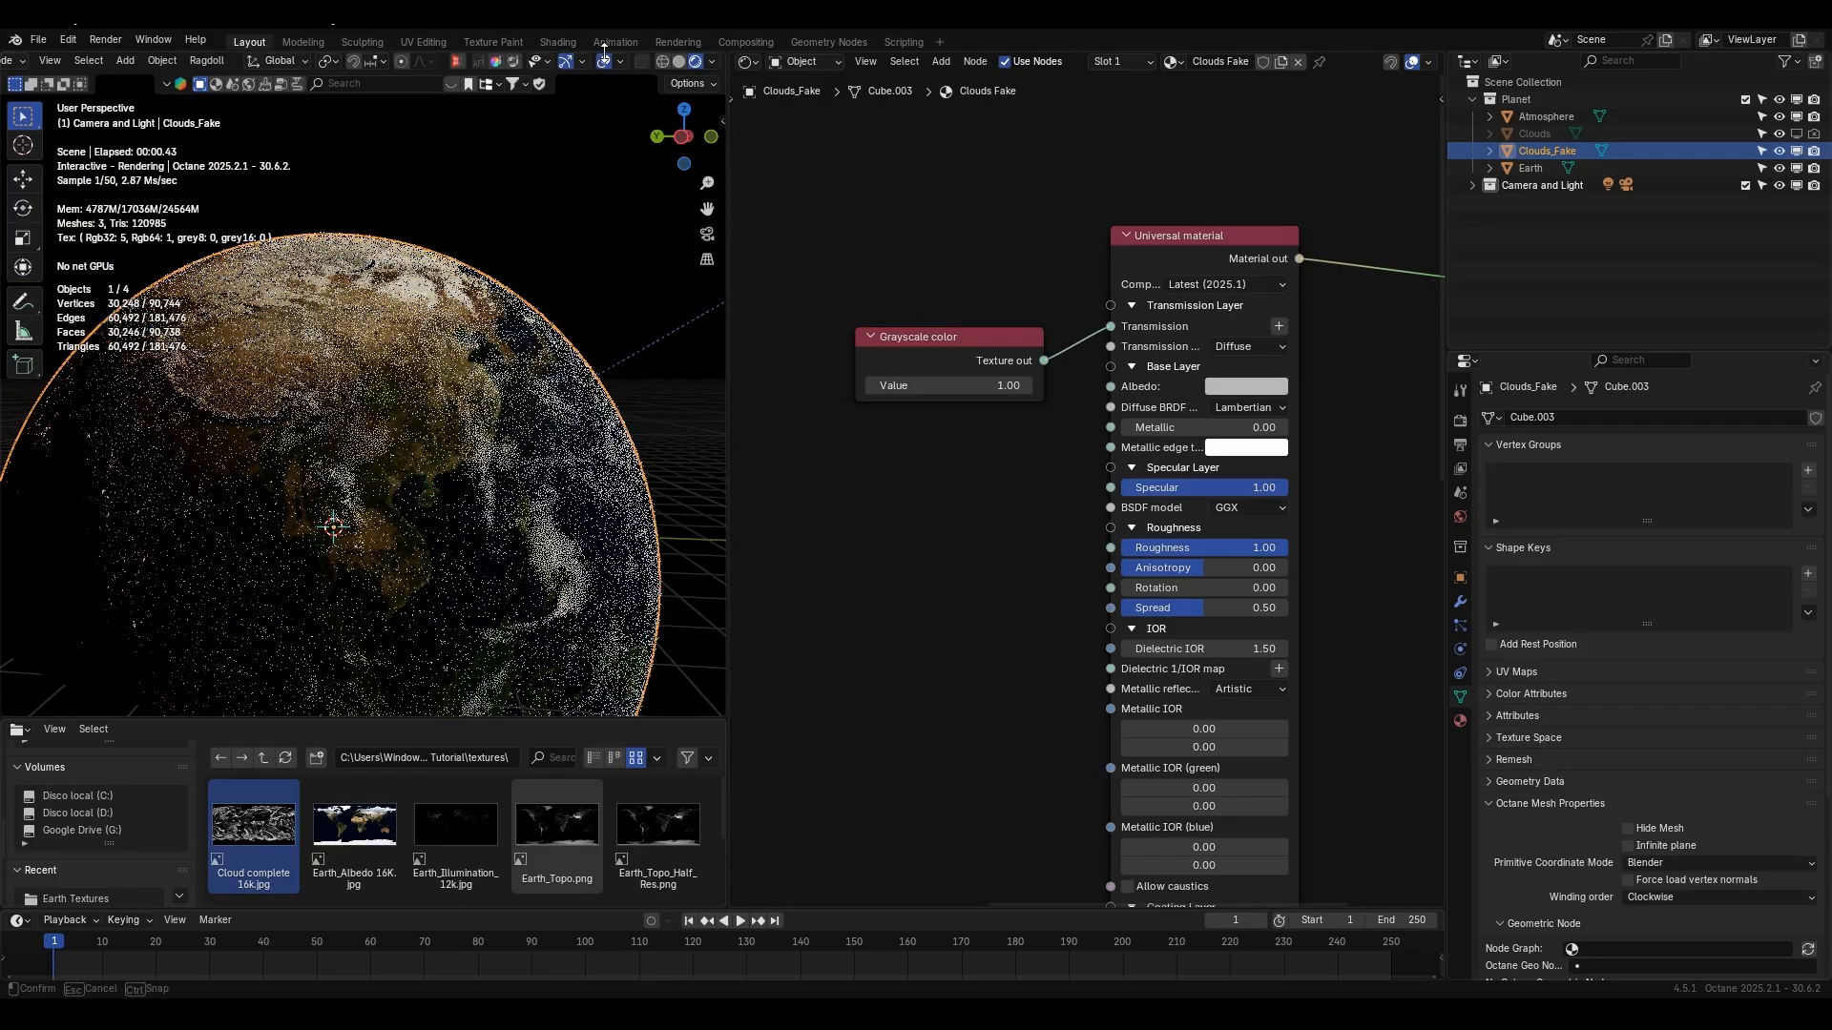
scroll(597, 273, down, 1)
drag(707, 208, 715, 91)
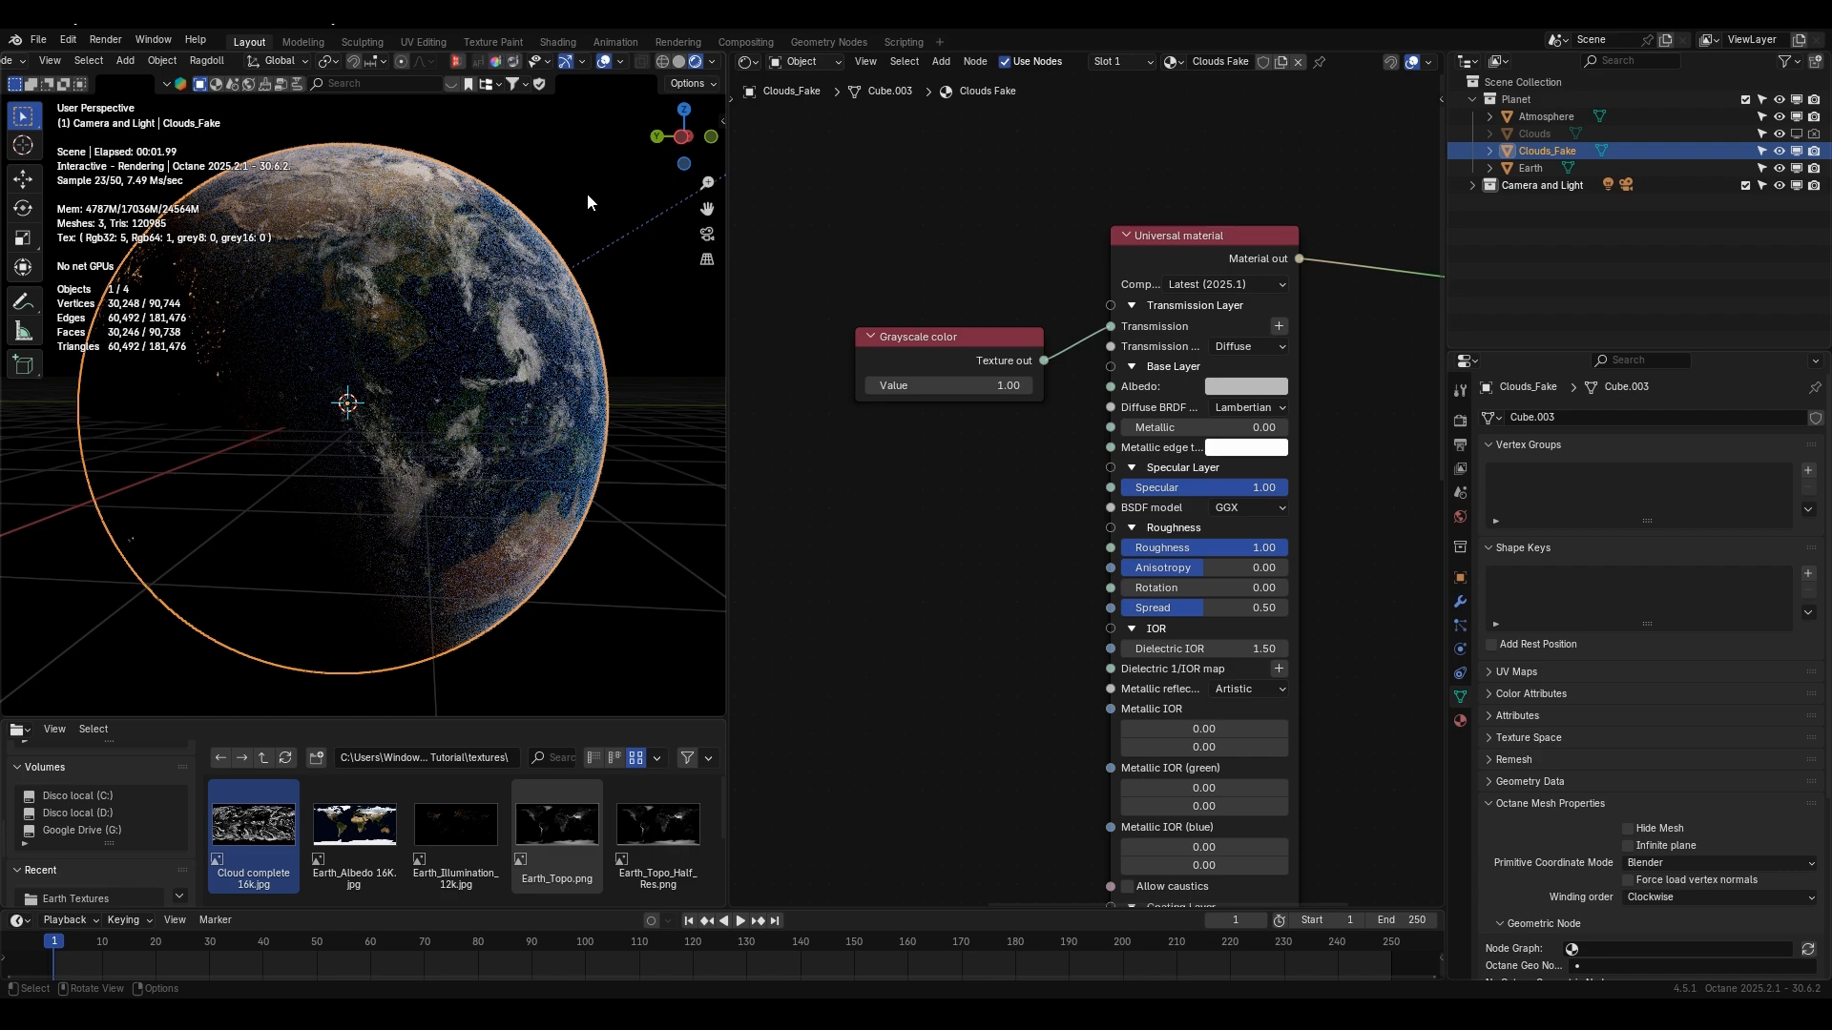
click(604, 62)
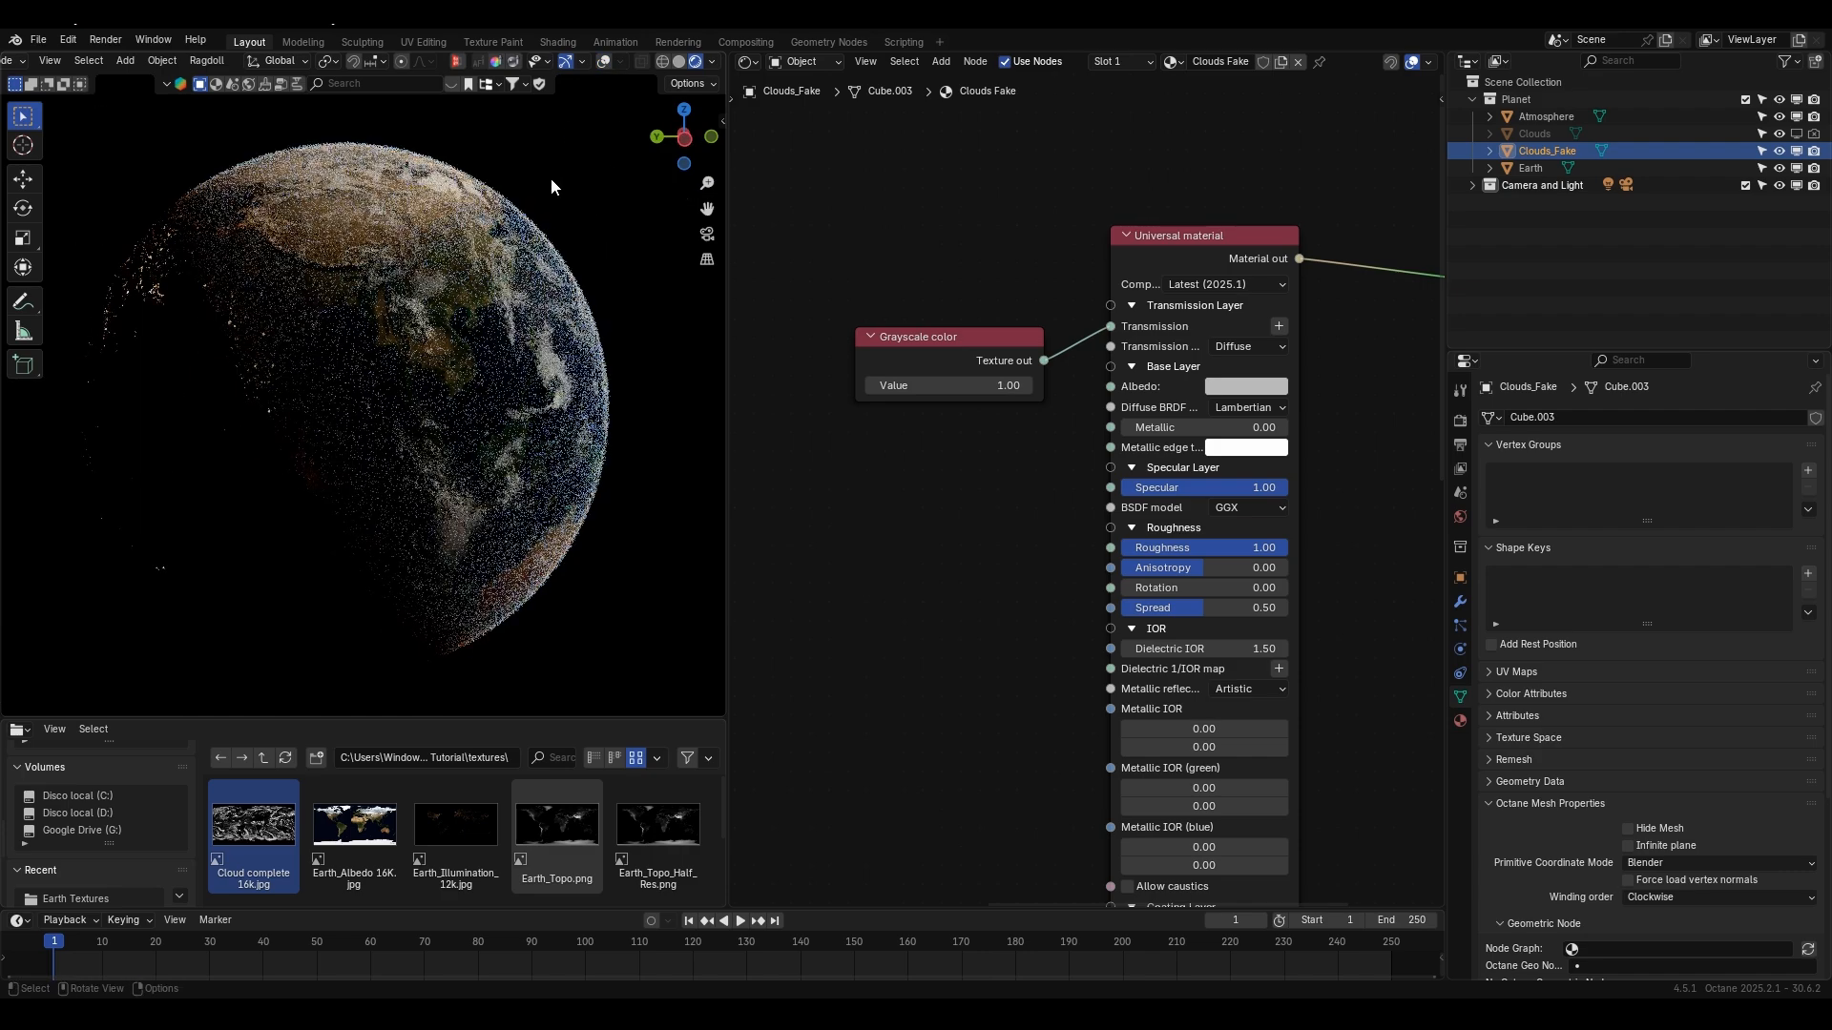